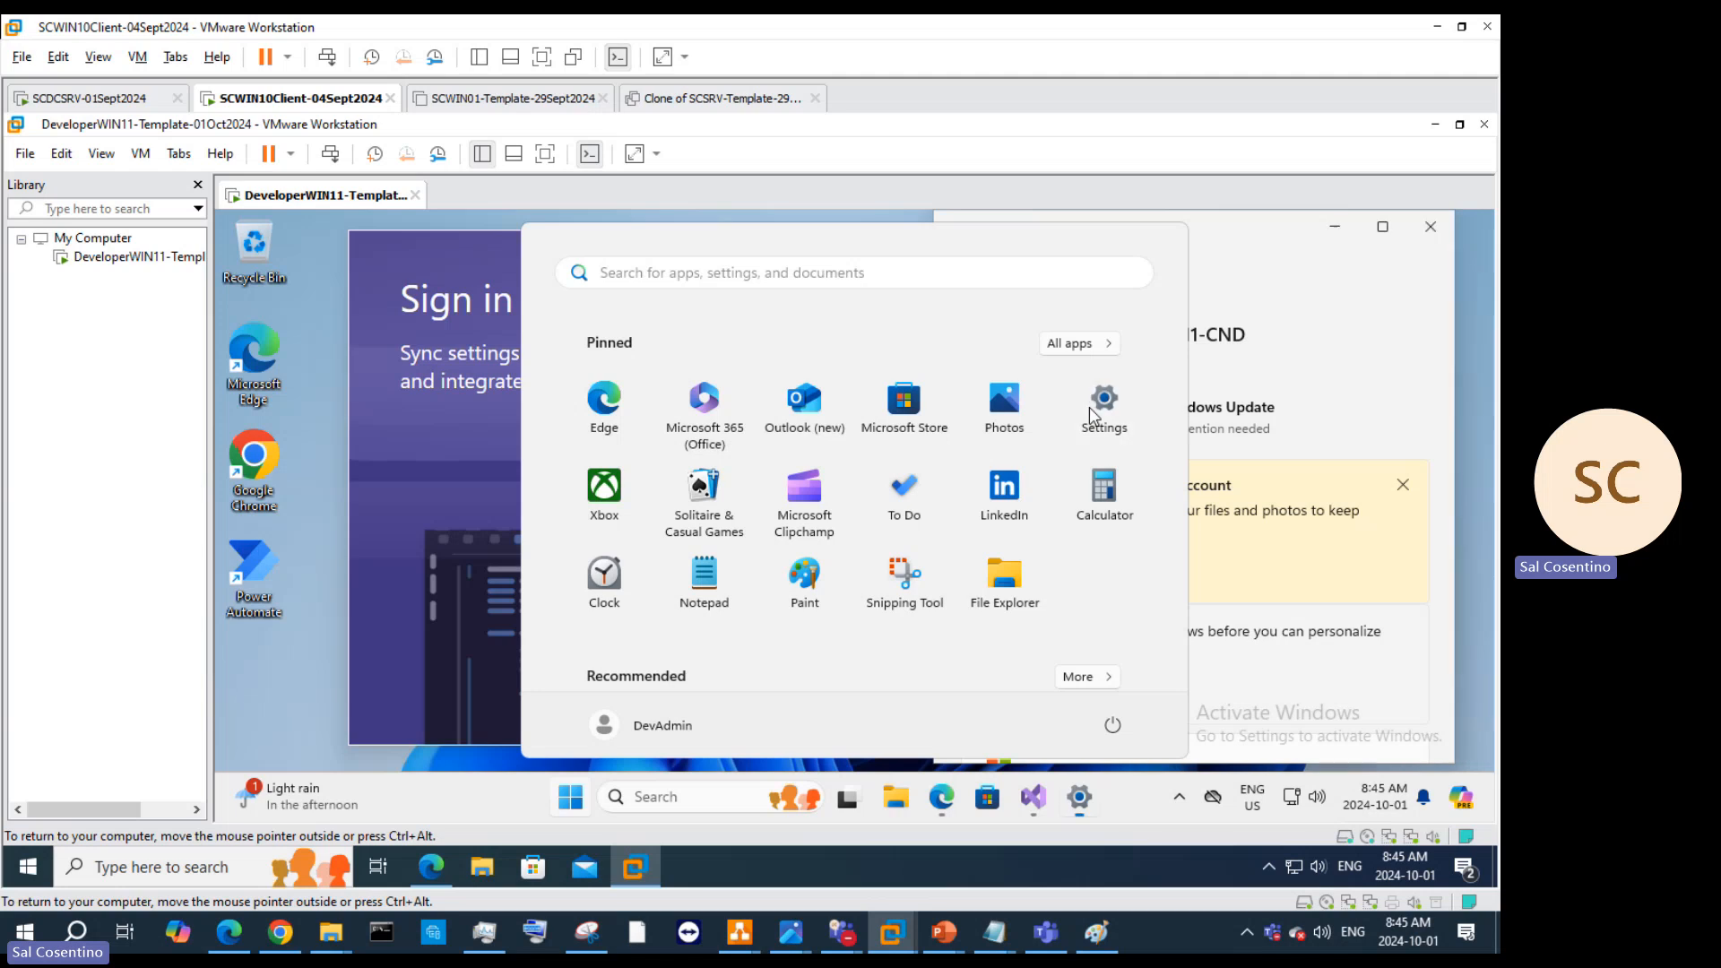
Close Settings and reopen the Windows Update settings page by searching 'Windows'
click(1138, 403)
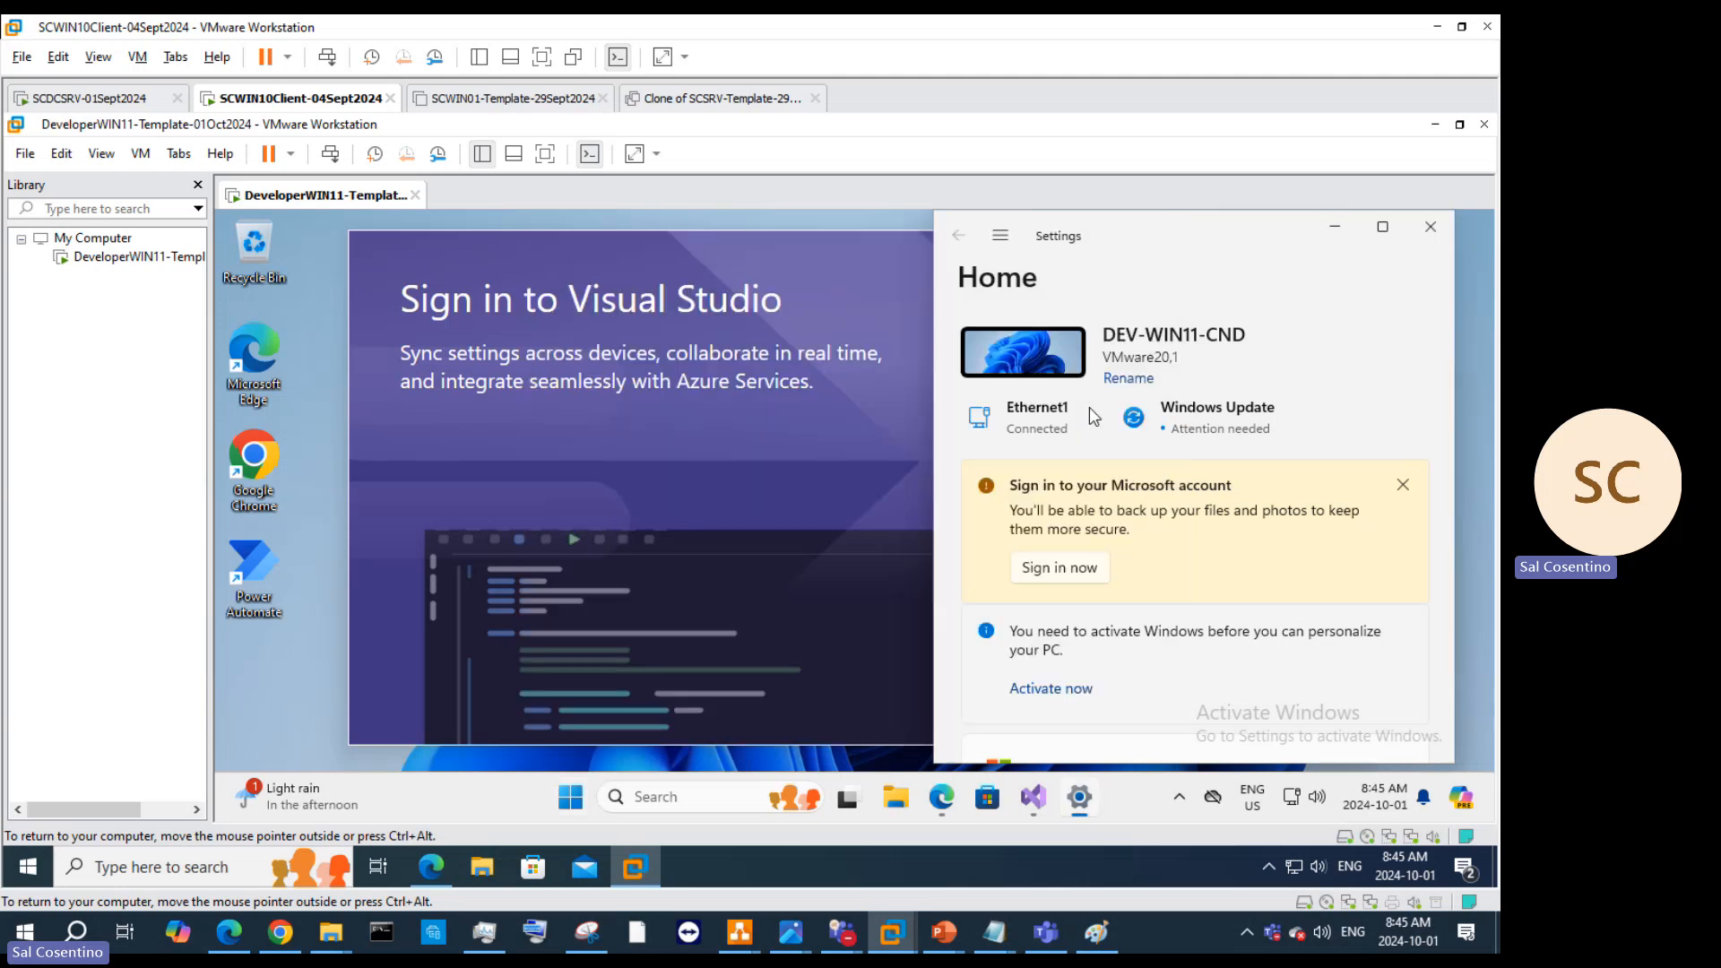
click(1441, 234)
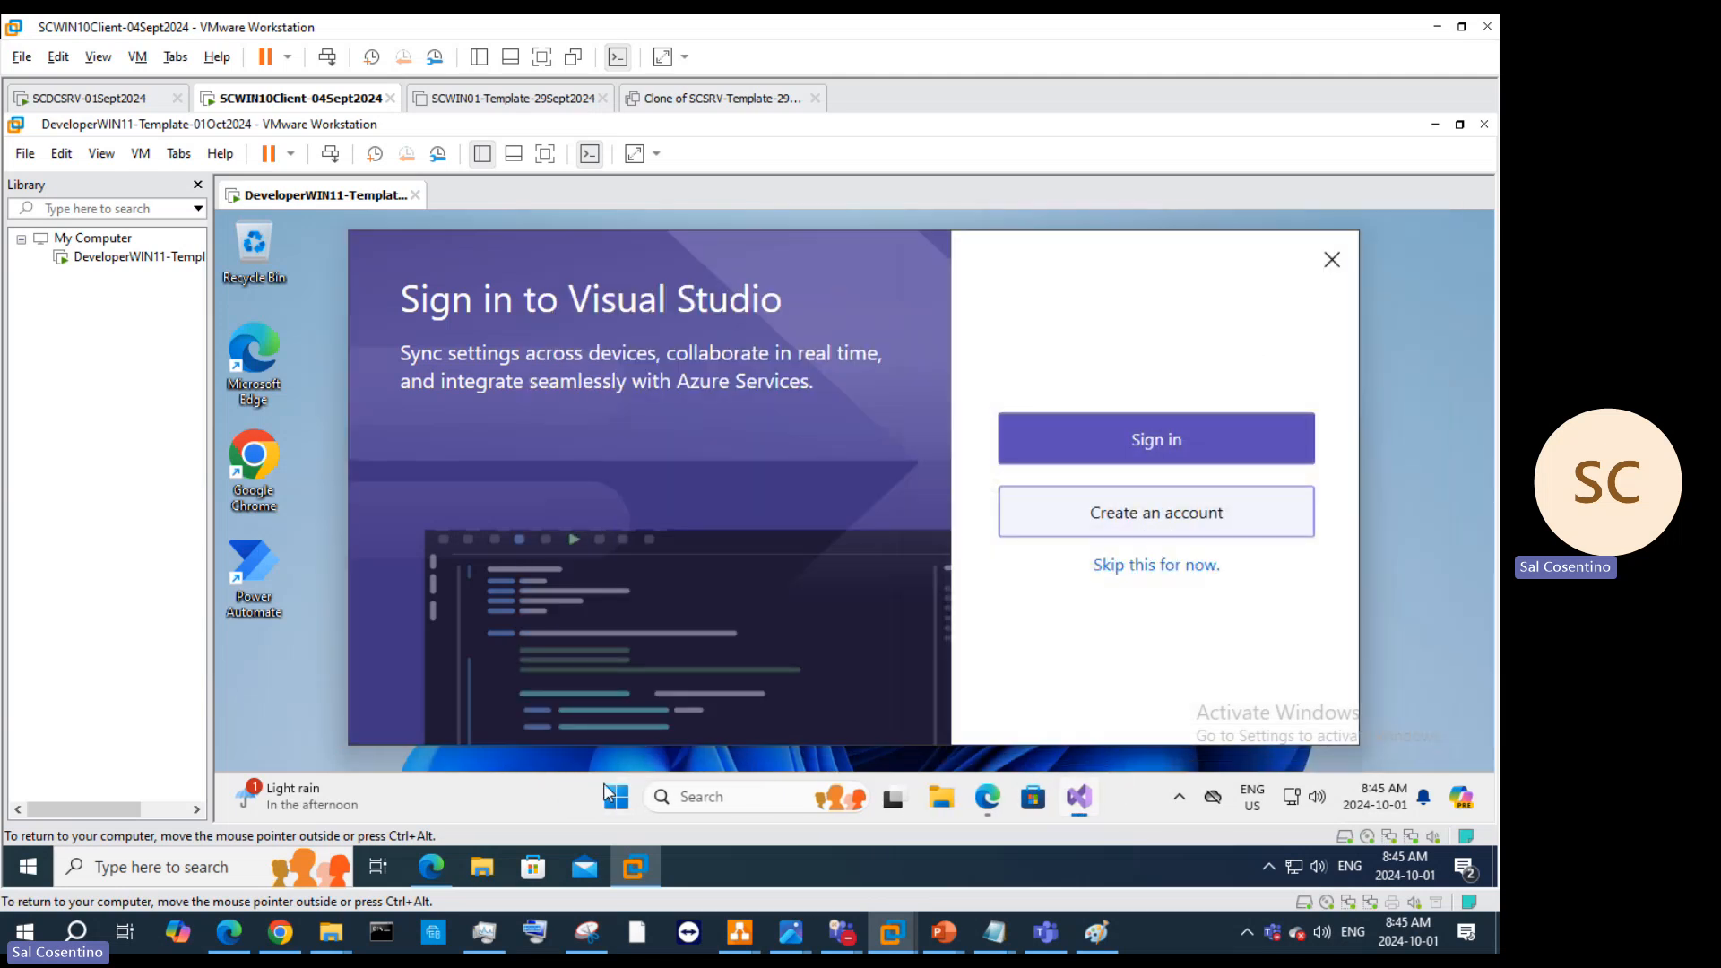
click(615, 796)
click(690, 798)
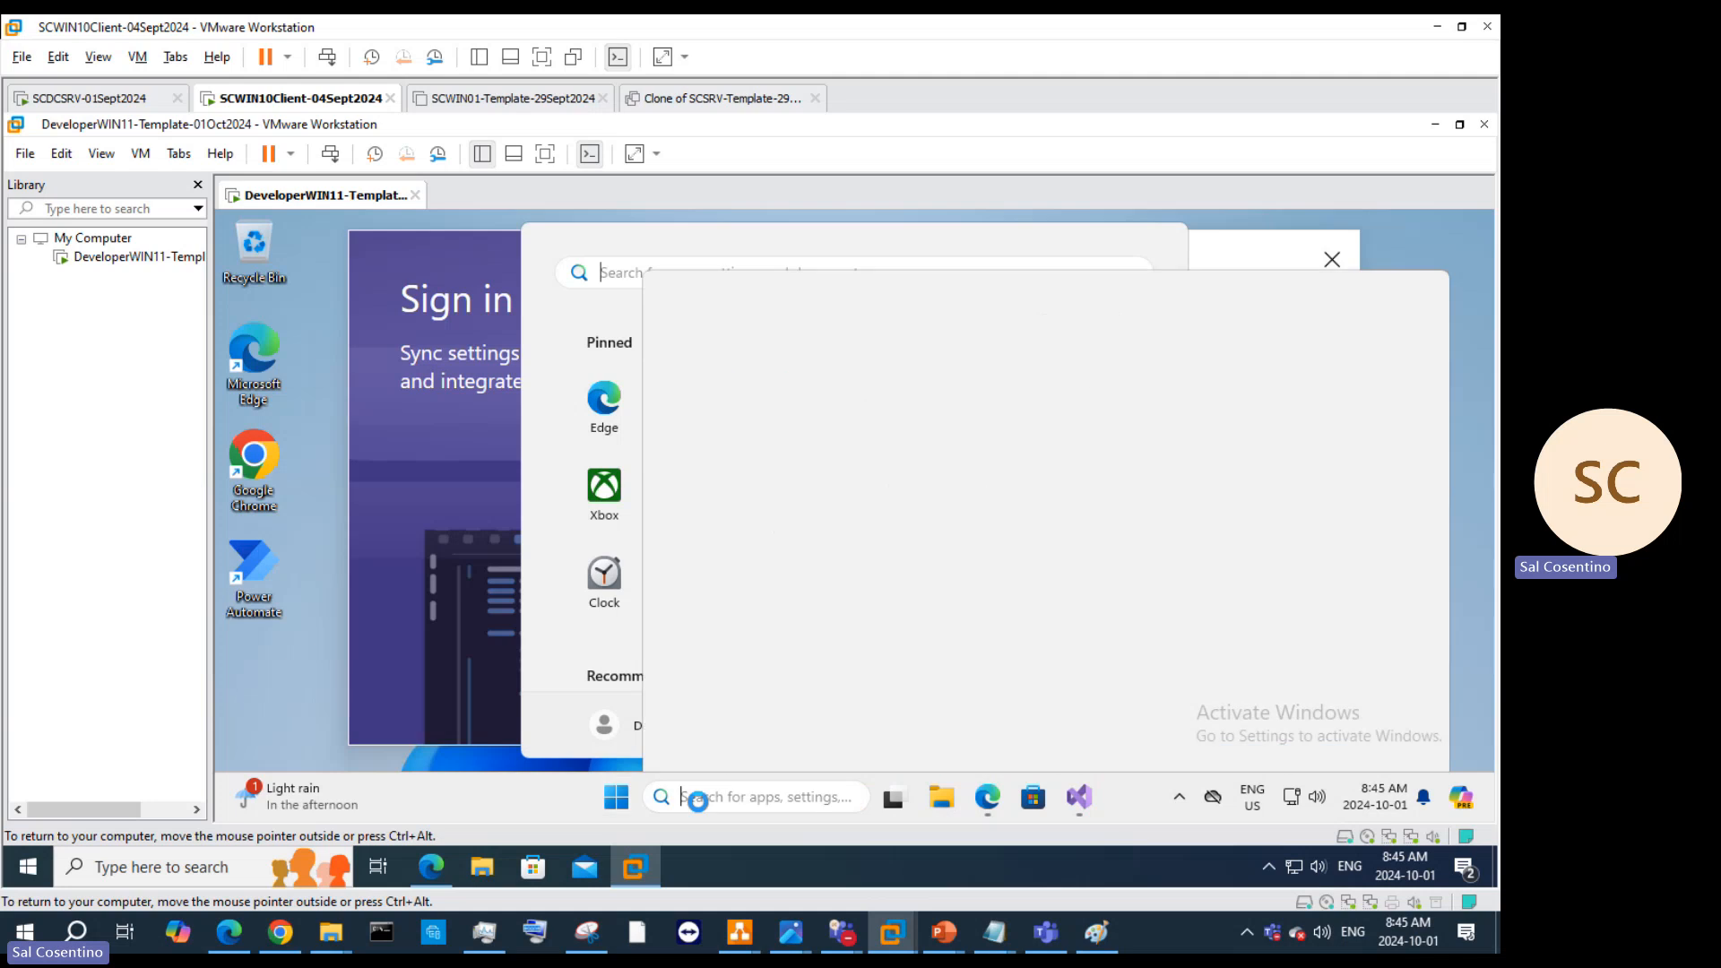
text(Windows)
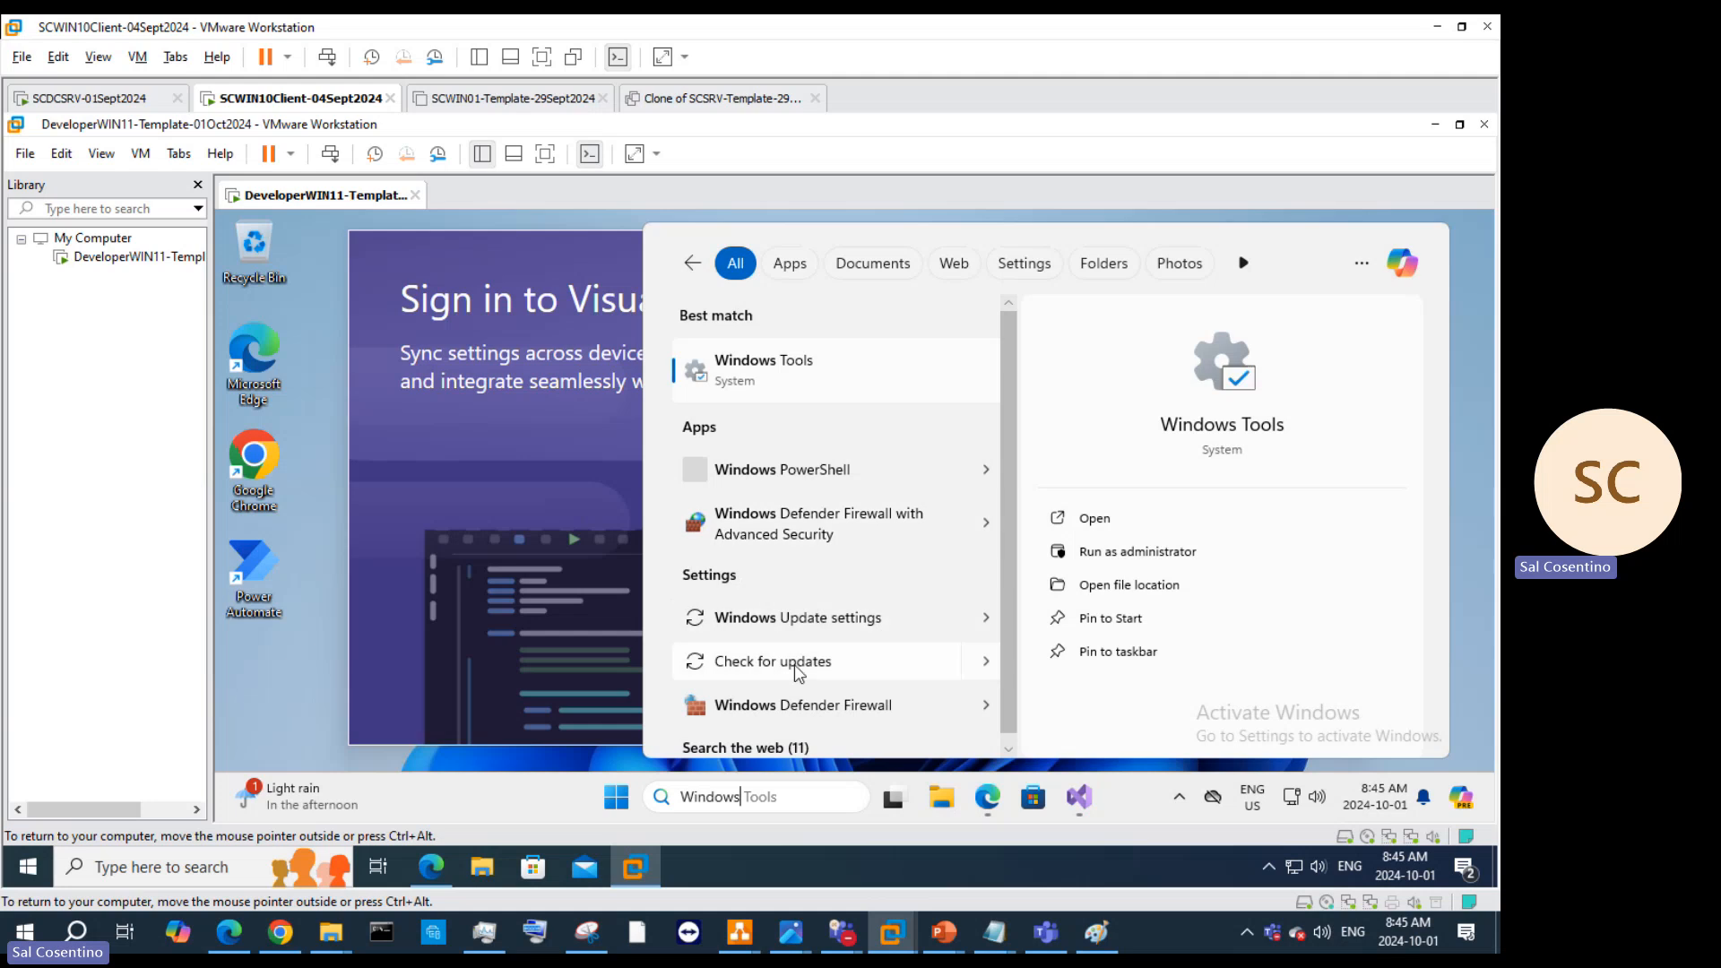
click(814, 618)
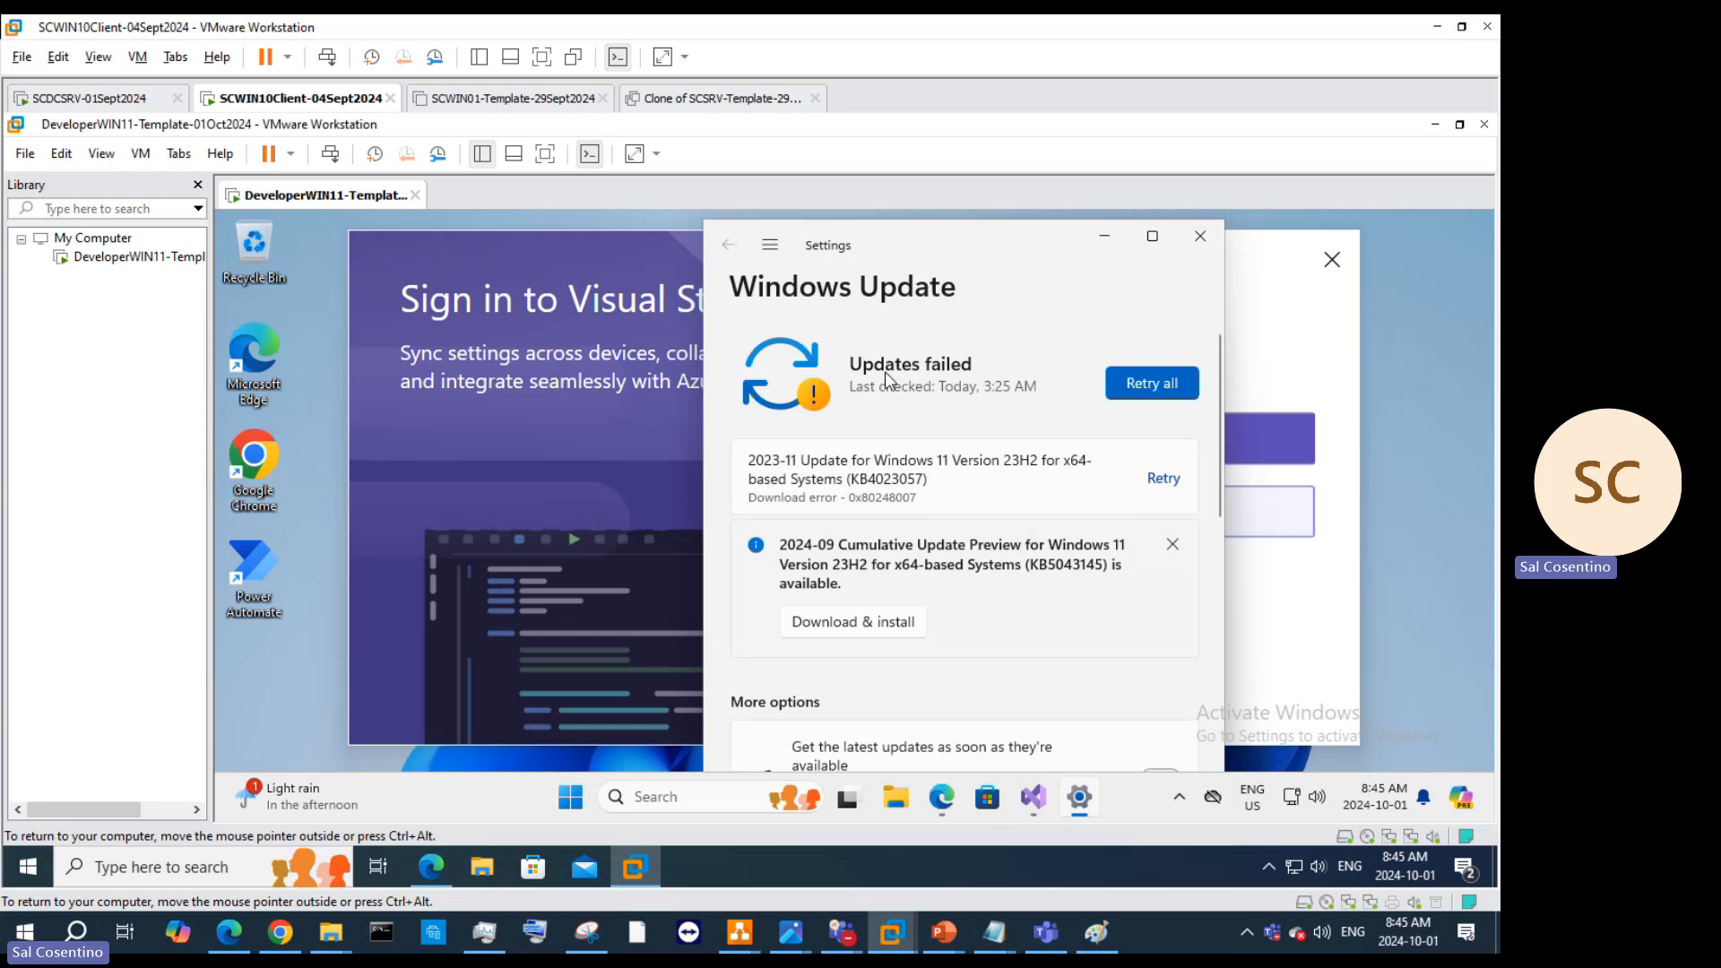
Pause Windows updates for one week, until 2024-10-08
scroll(973, 576, down, 2)
scroll(969, 581, down, 4)
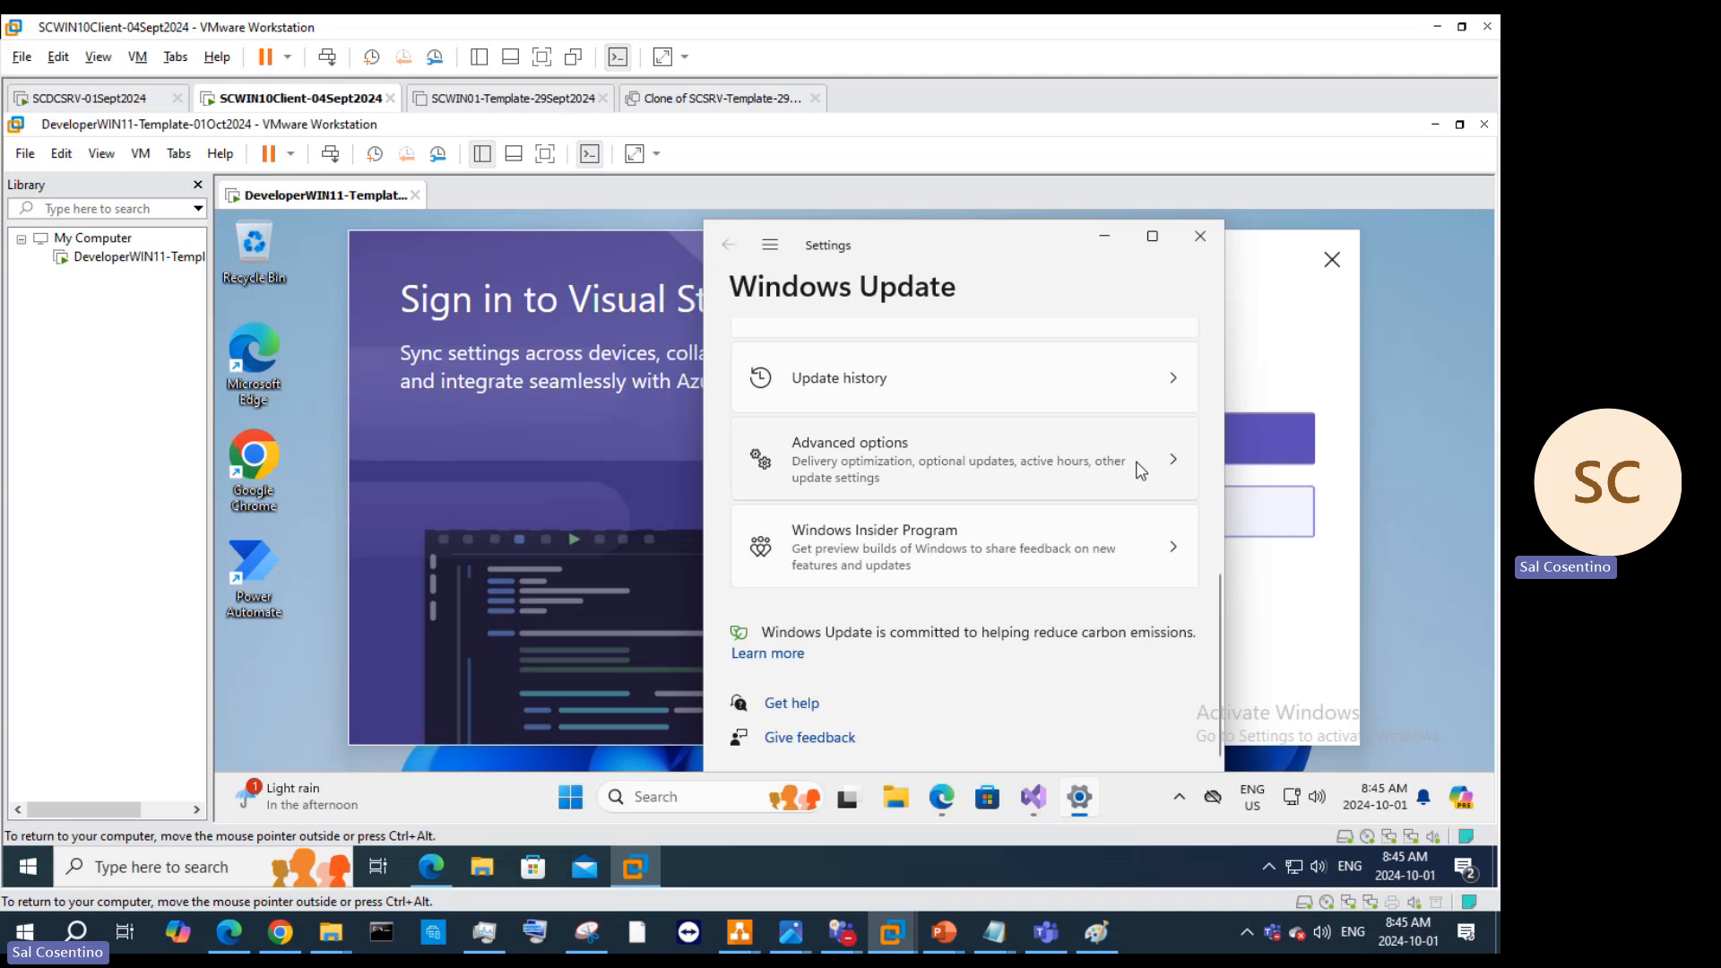
scroll(1140, 471, up, 2)
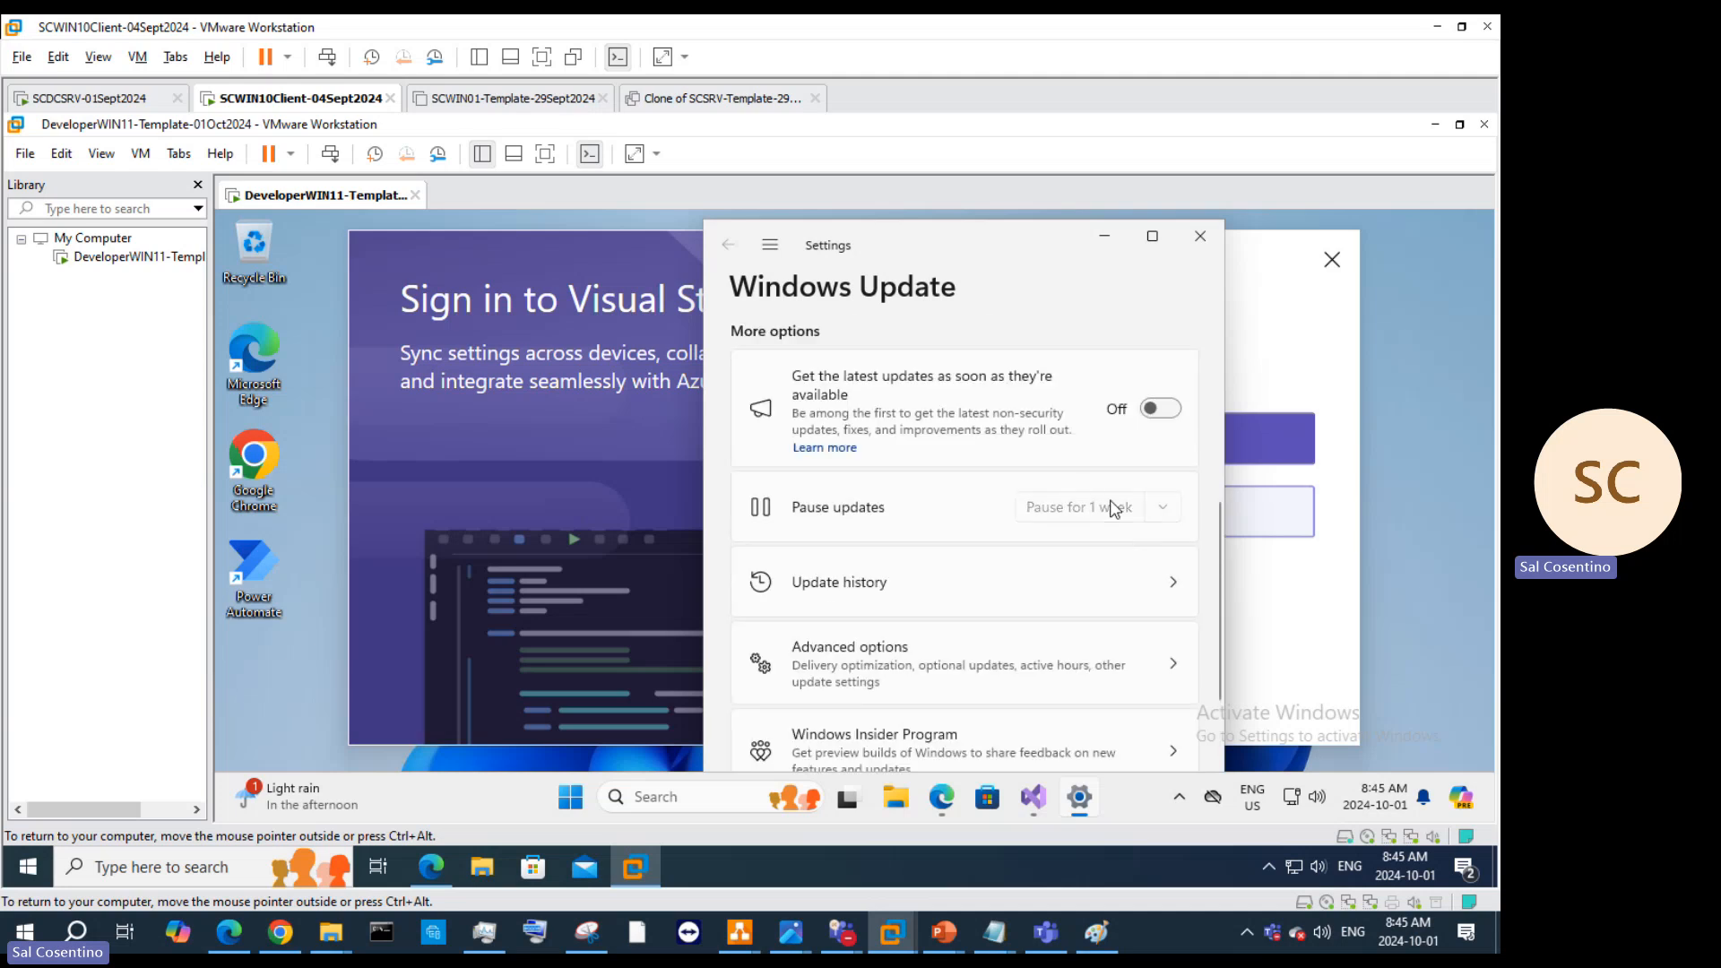
scroll(1111, 508, down, 2)
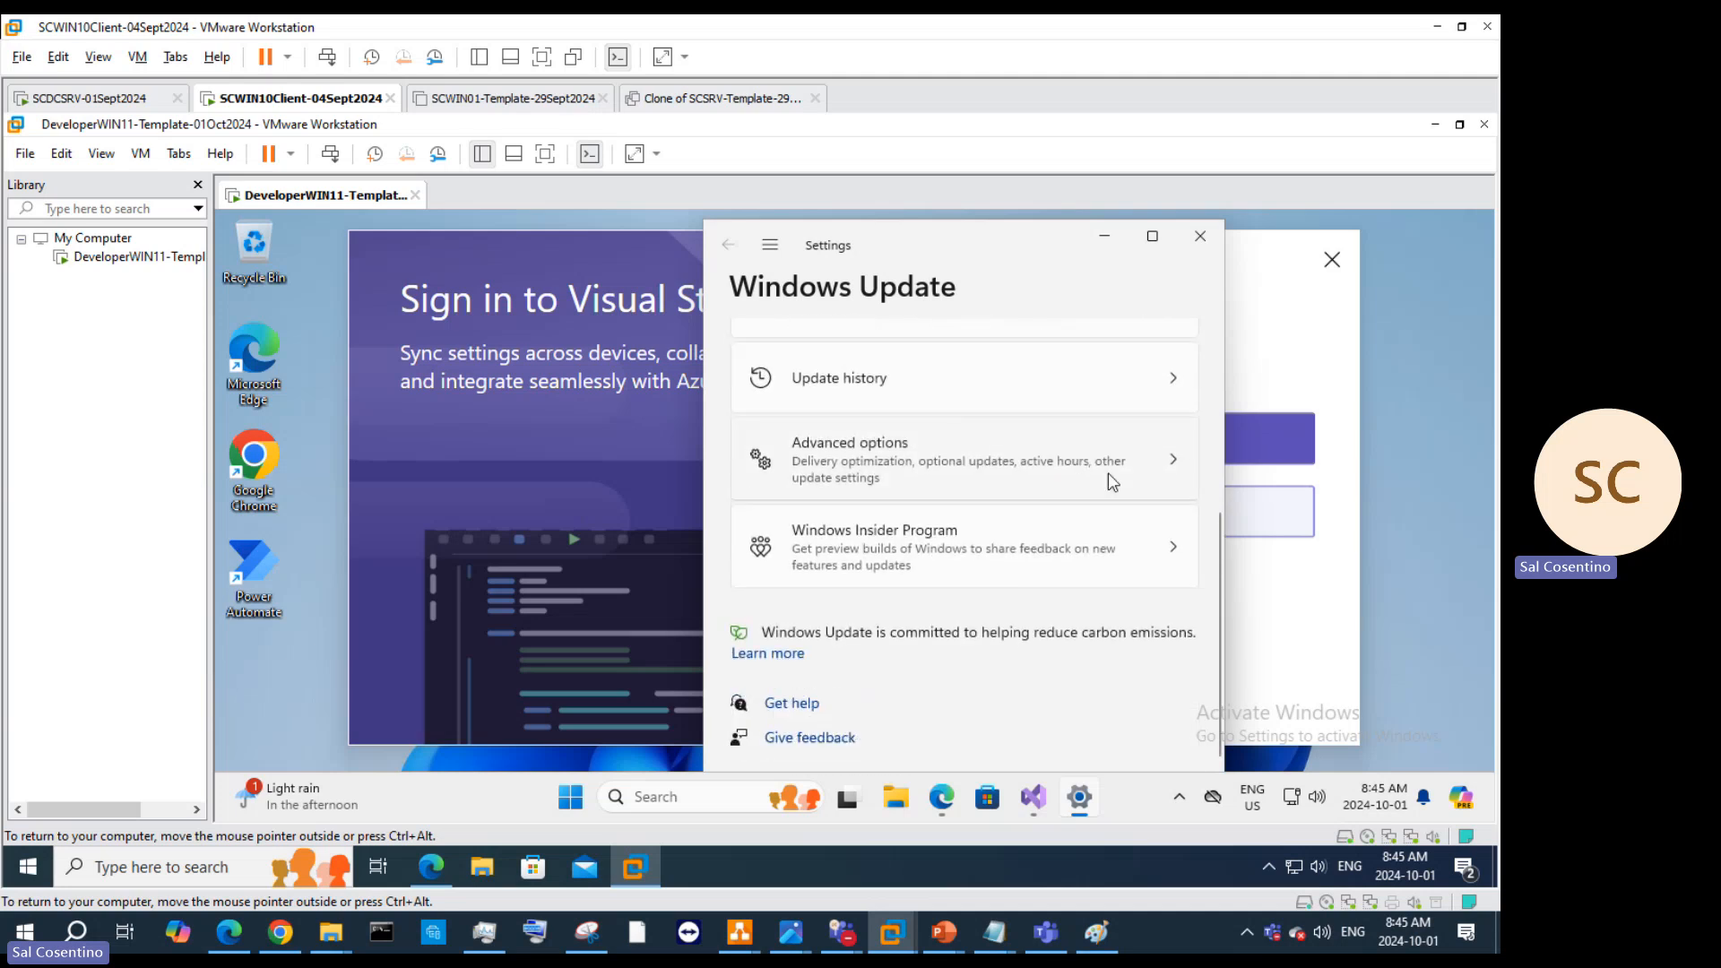
scroll(1110, 474, up, 4)
click(1151, 631)
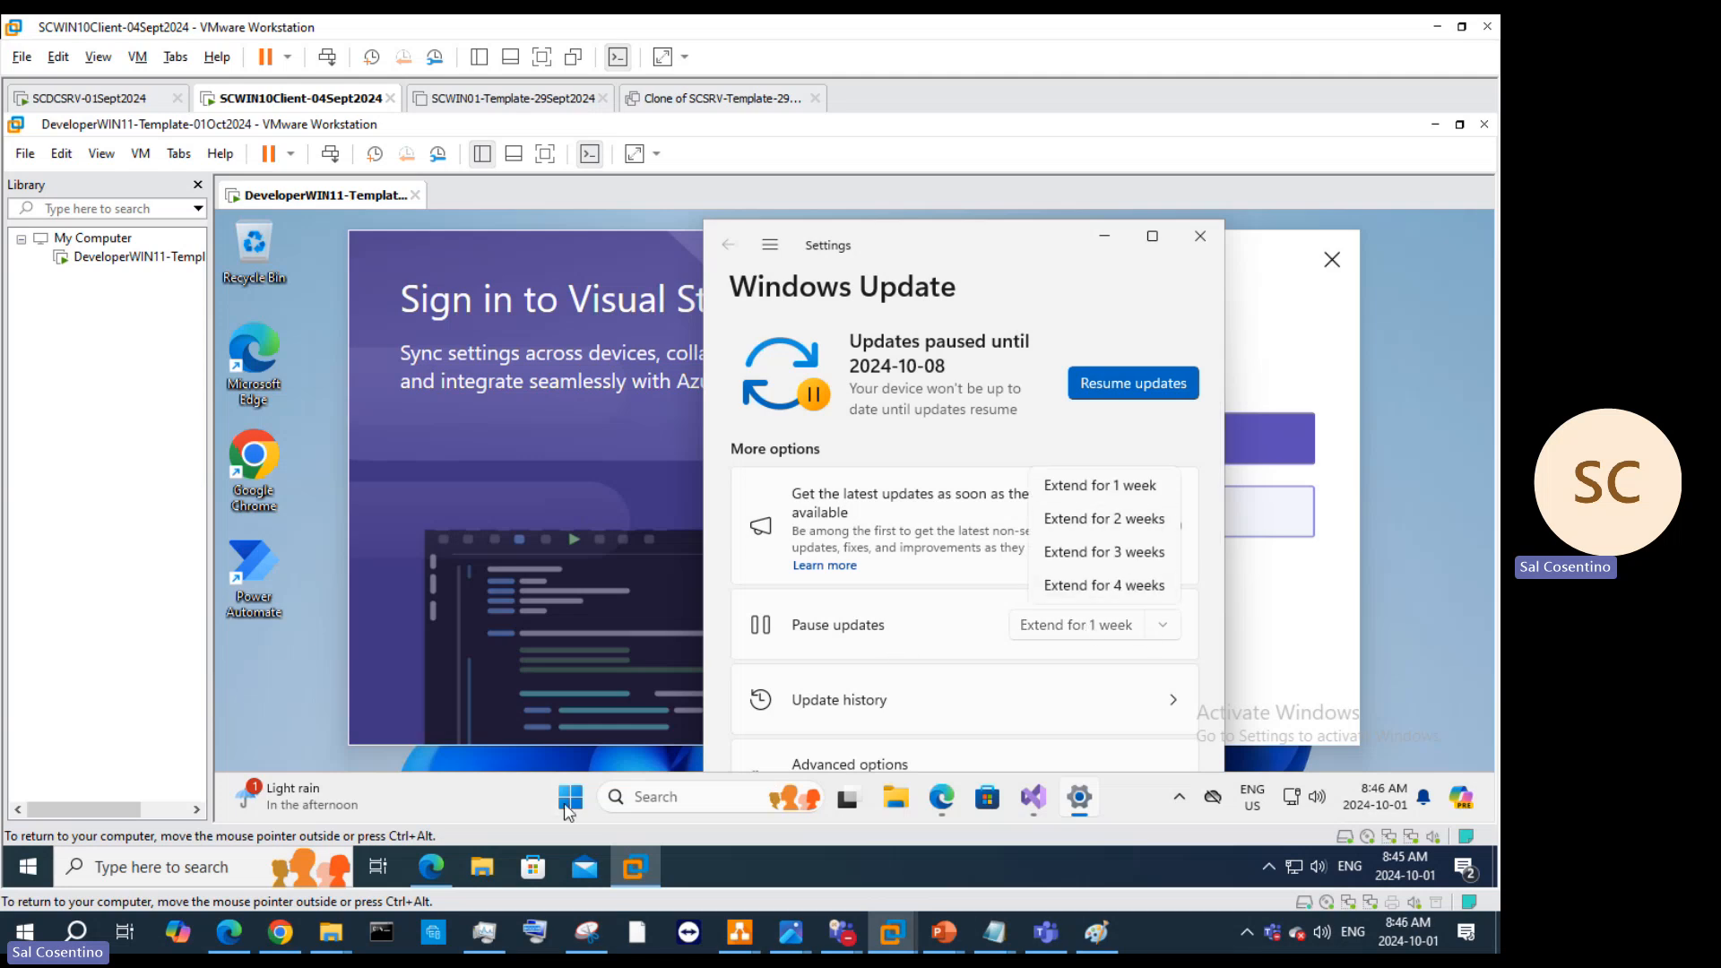
click(680, 801)
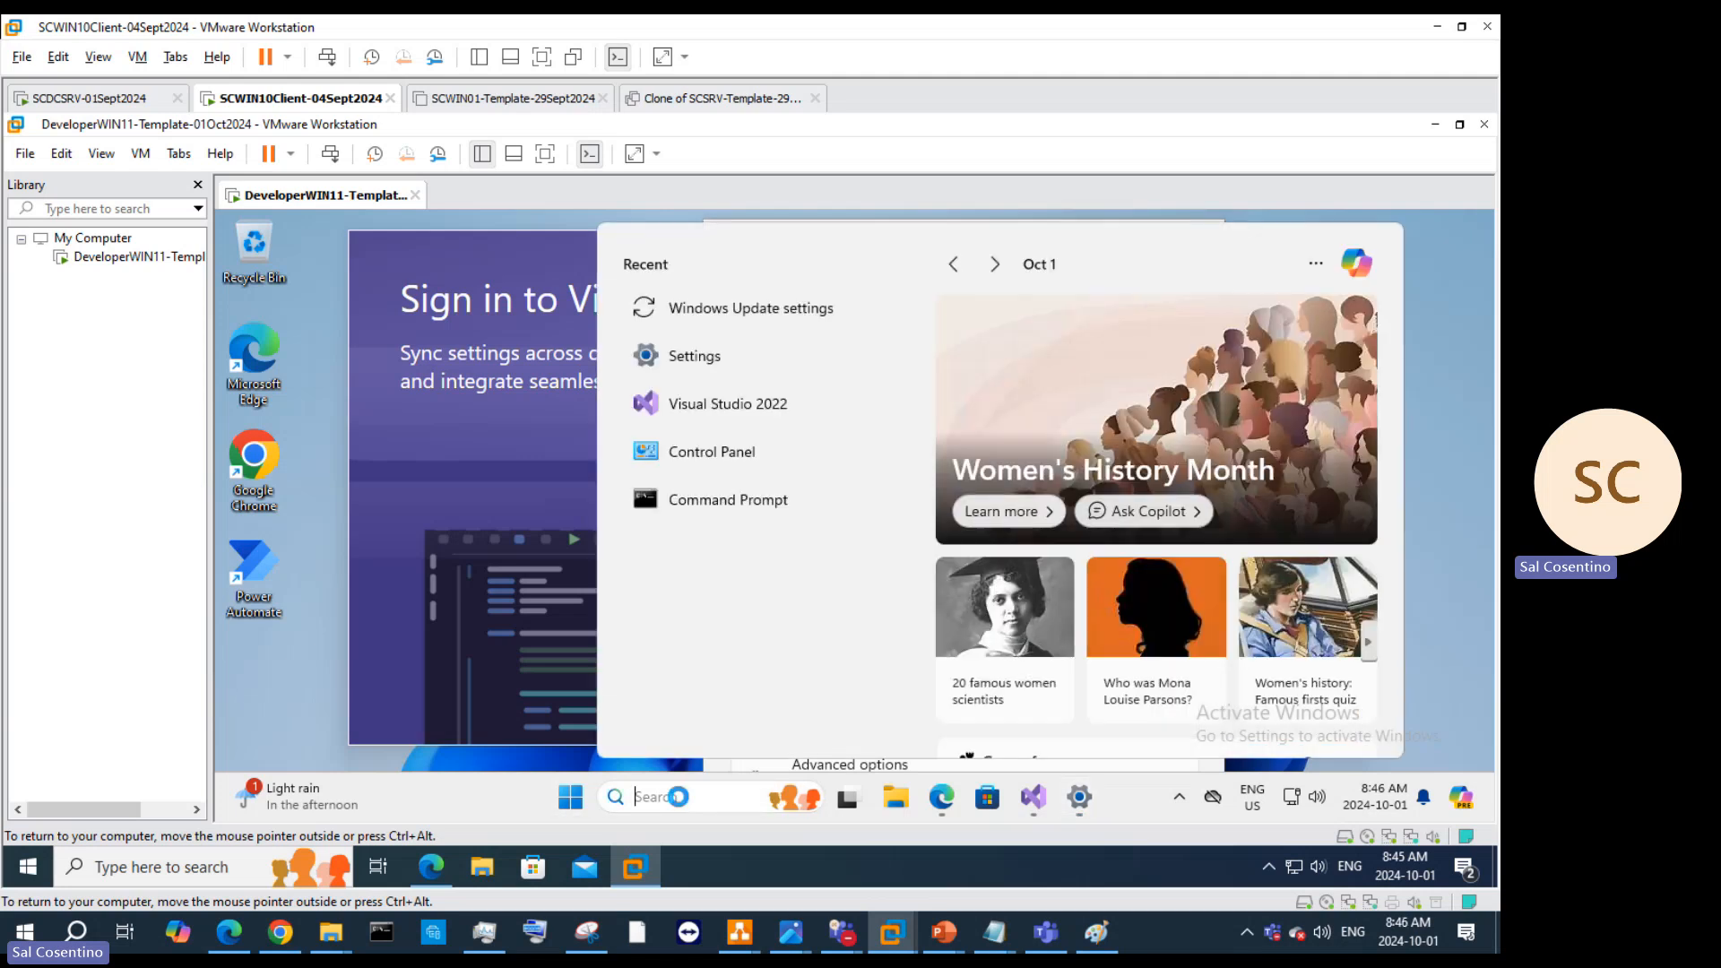
Open Command Prompt and try running sconfig.exe and sconfig, which go unrecognized
text(cmd)
key(Escape)
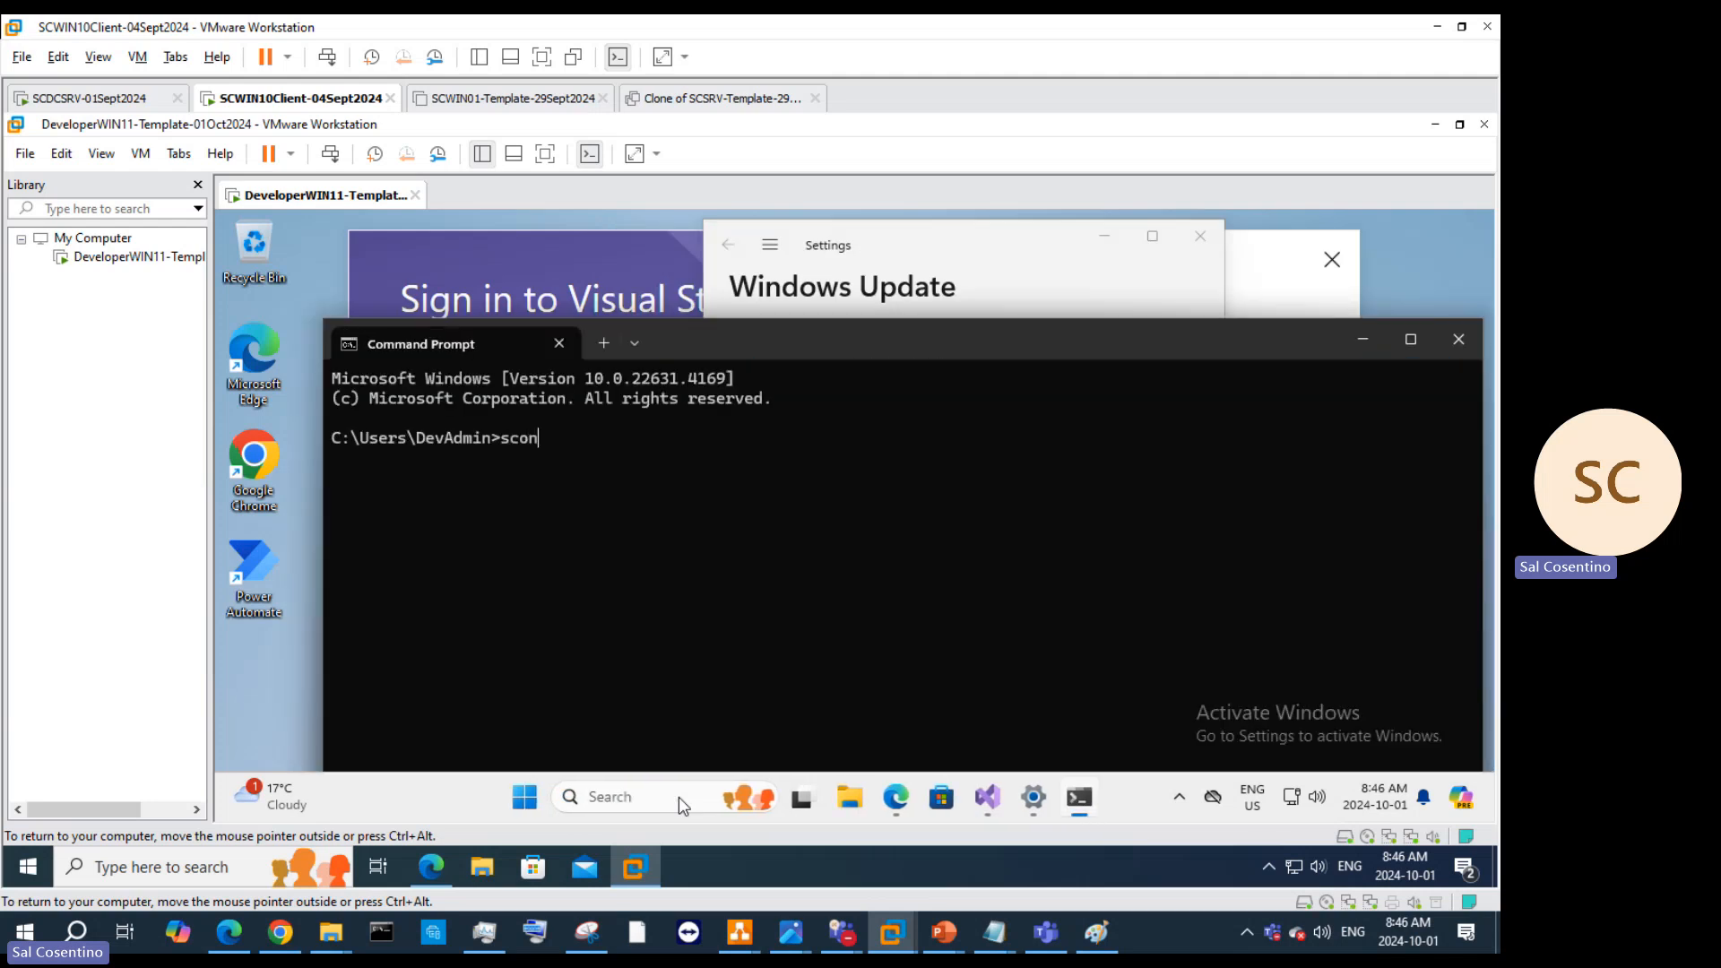
text(fig.exe)
key(Return)
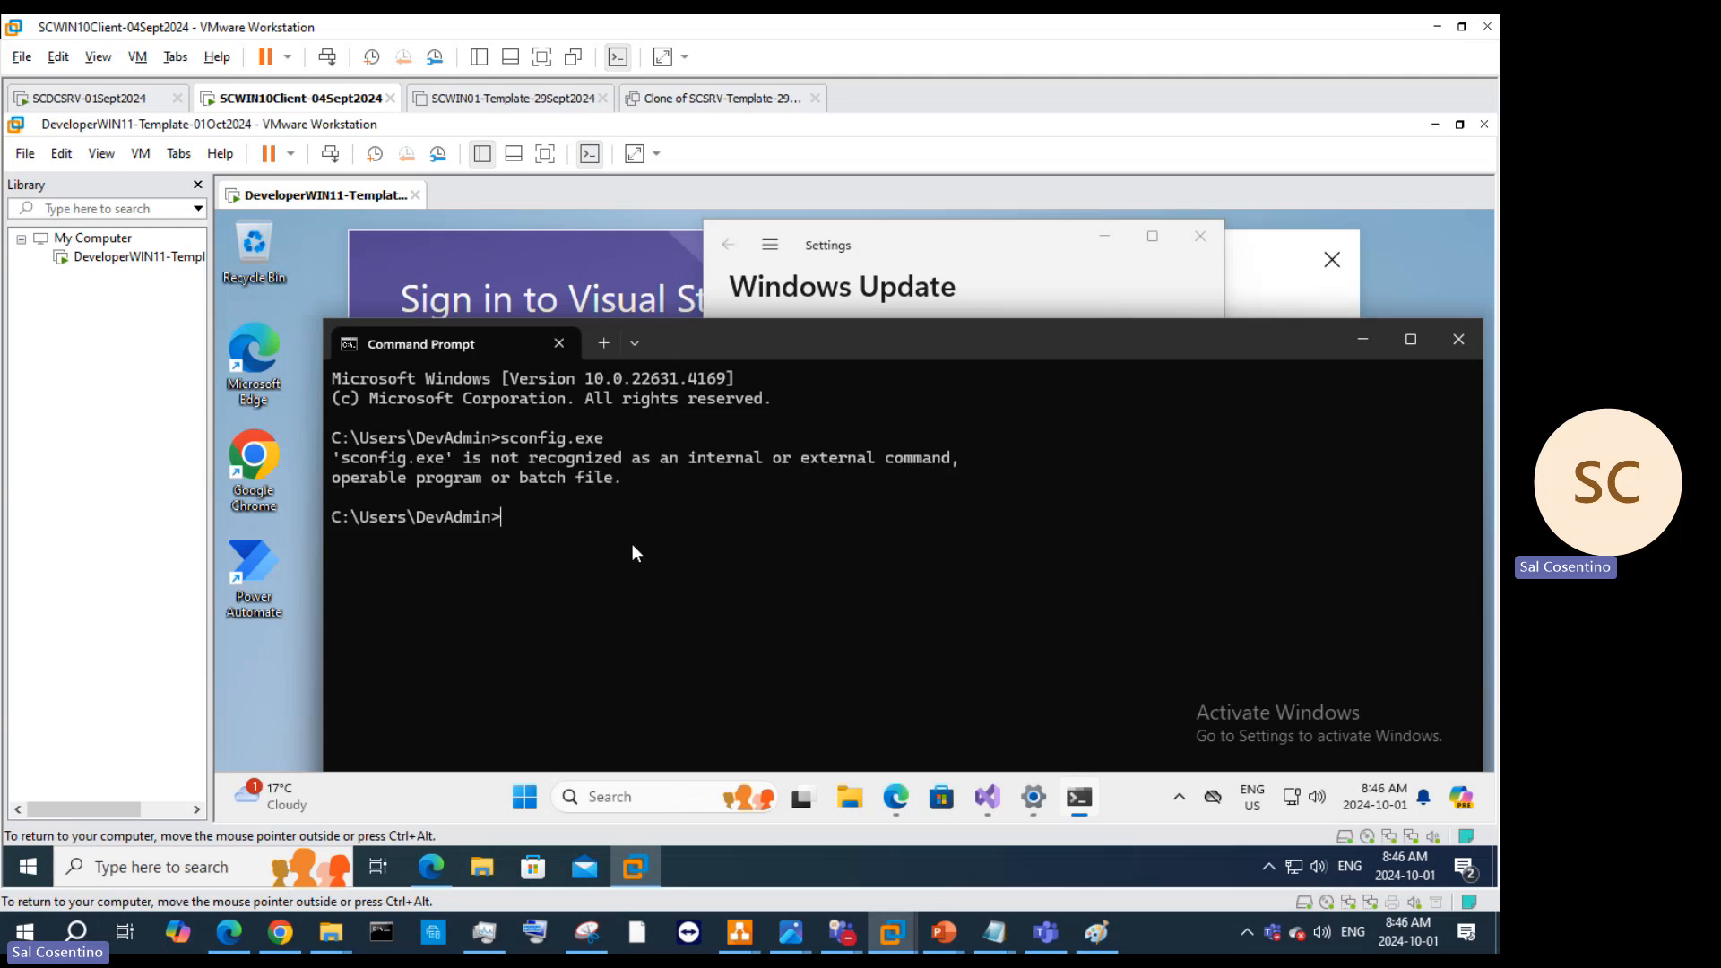
text(sconfoiig)
key(Return)
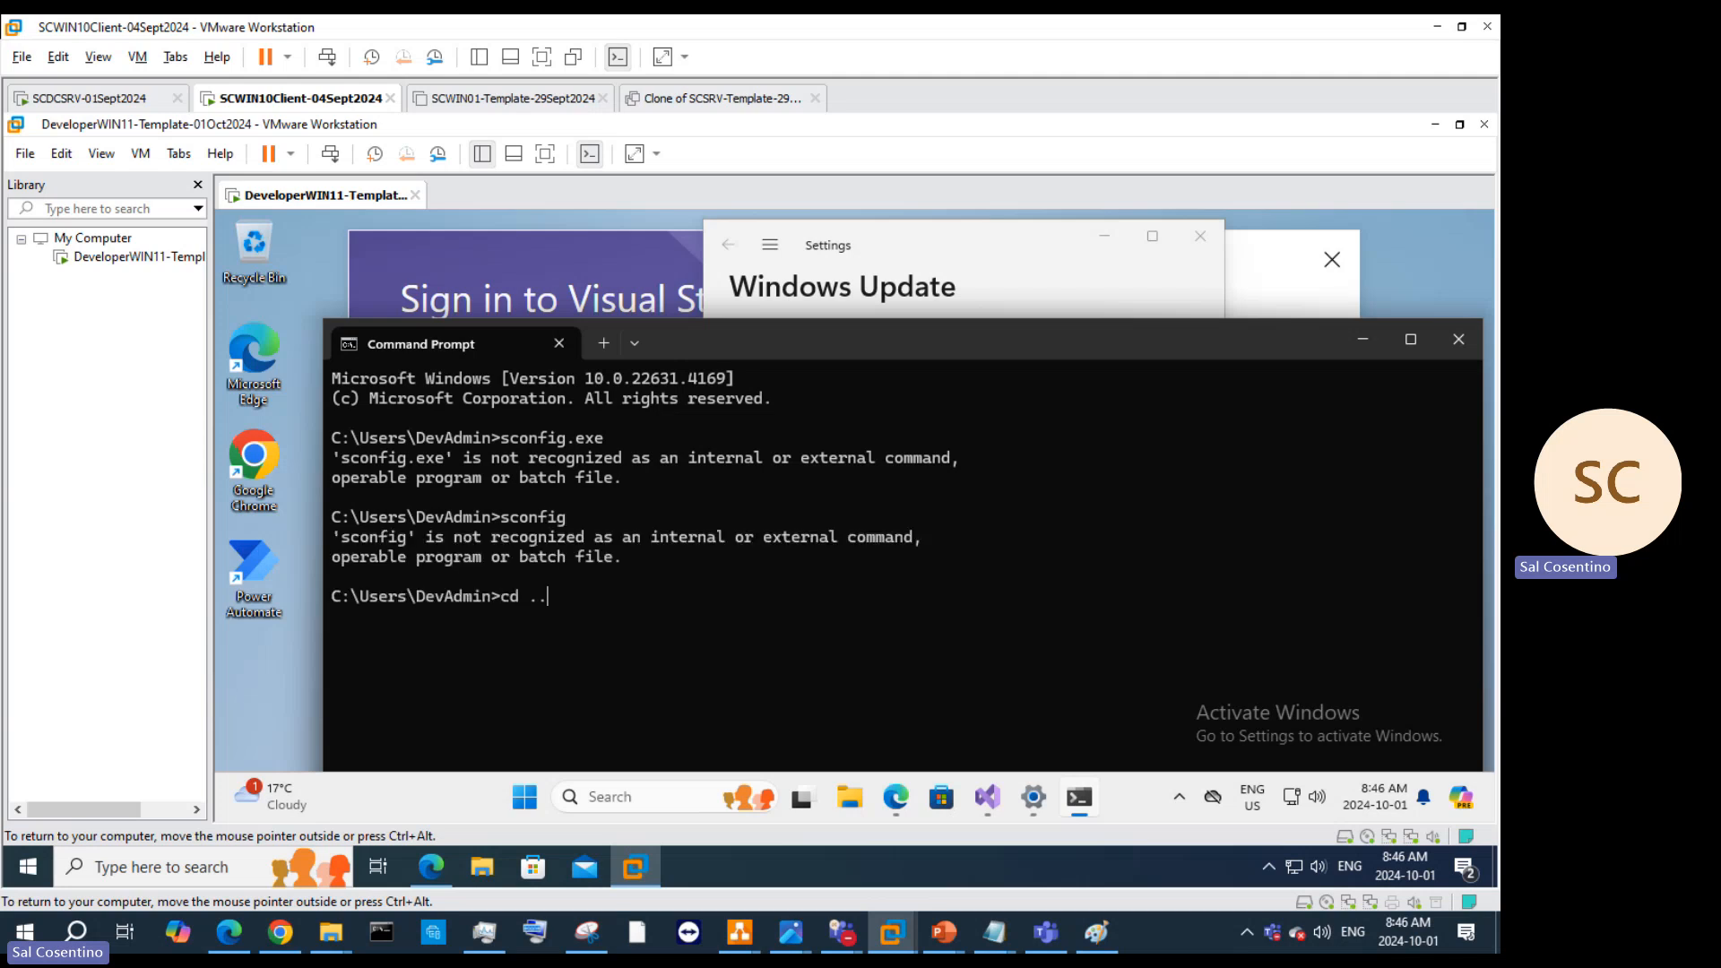
Move up to the C: root, change into Windows\System32, and maximize the command window
key(Return)
text(cd ..)
key(Return)
text(Windows)
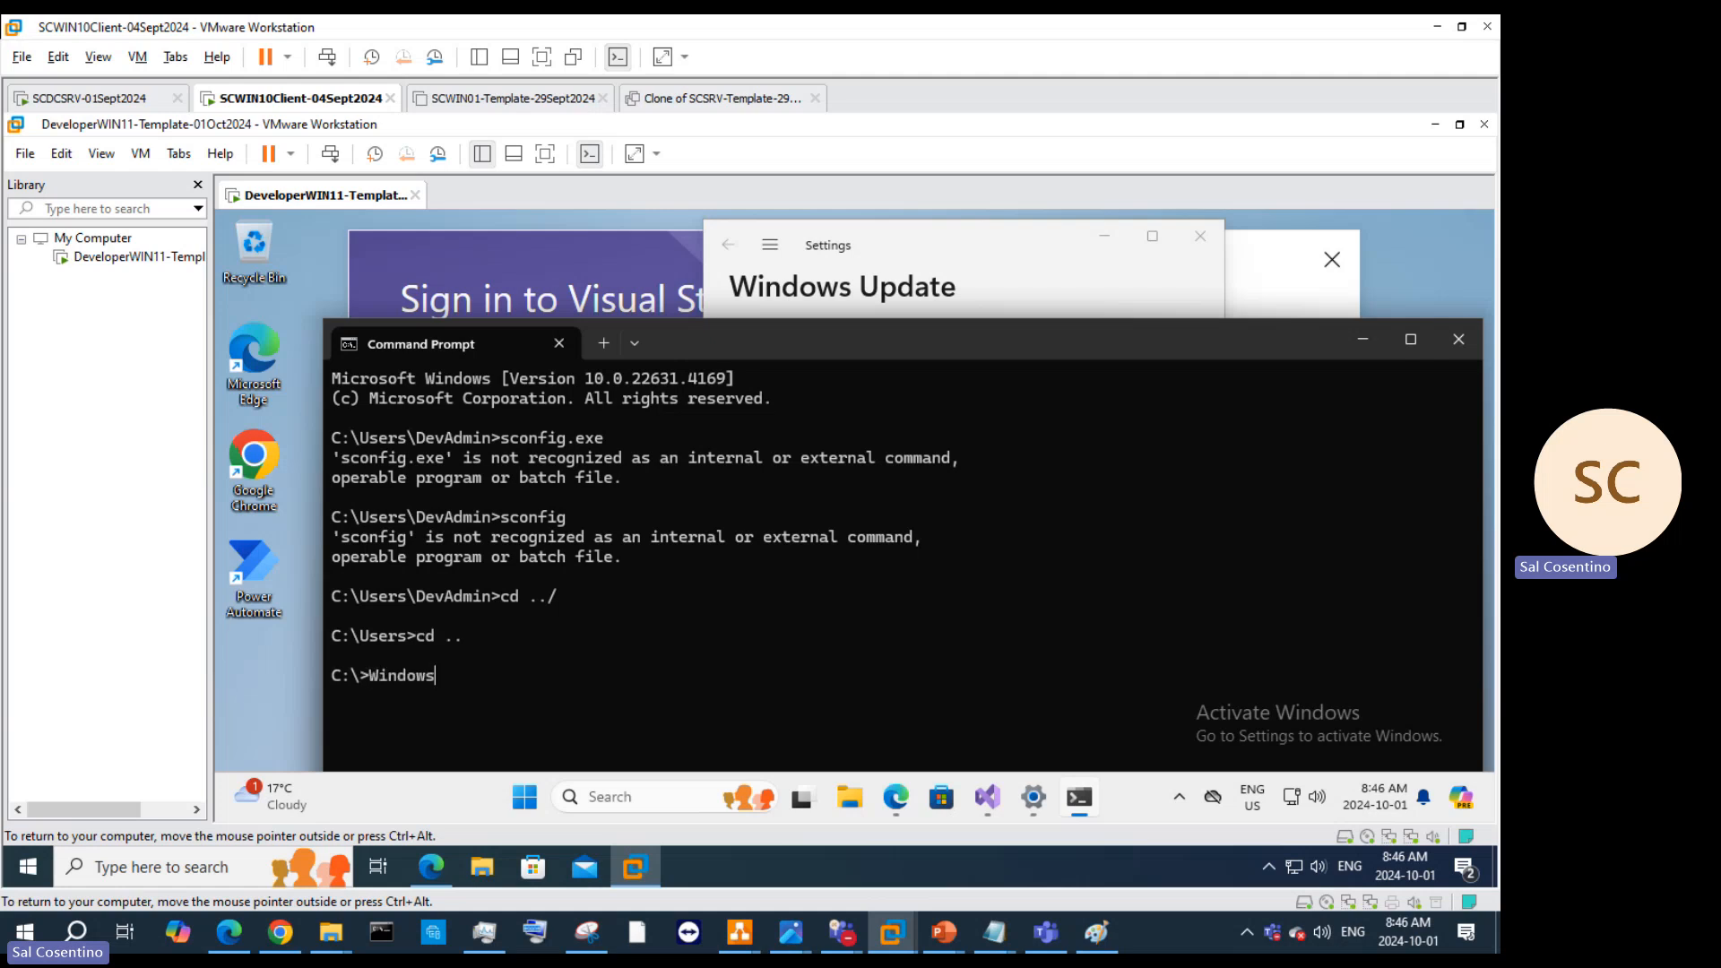
key(Return)
text(c)
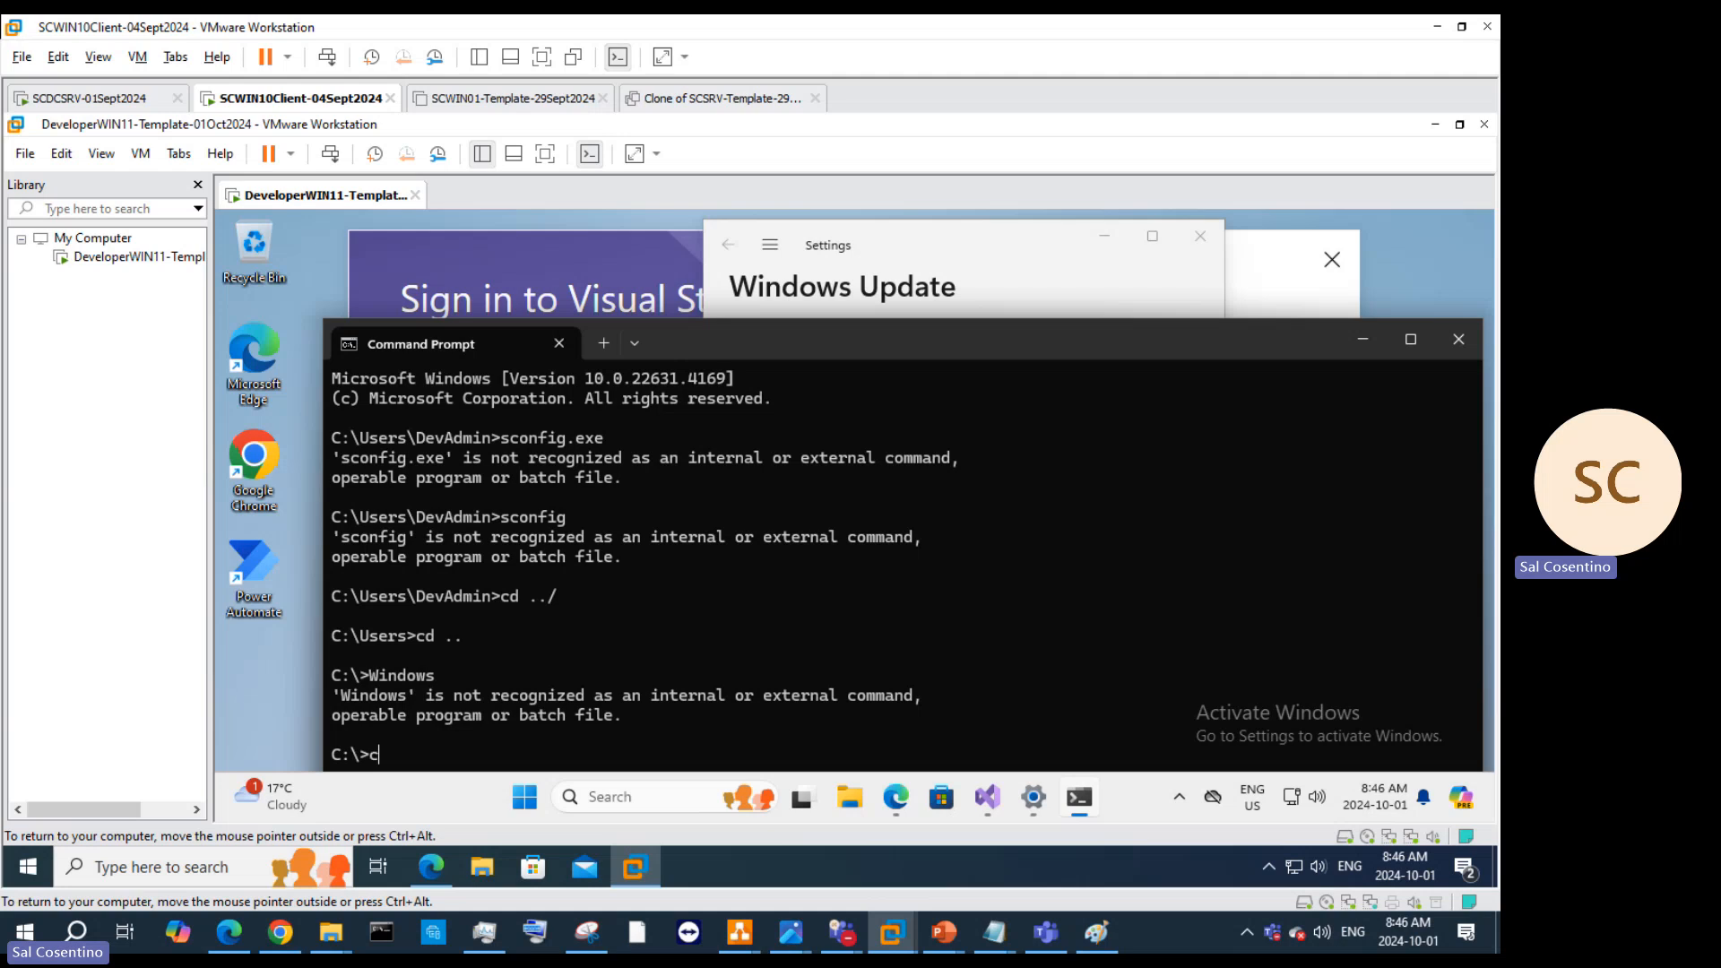
text(d Windows\System32)
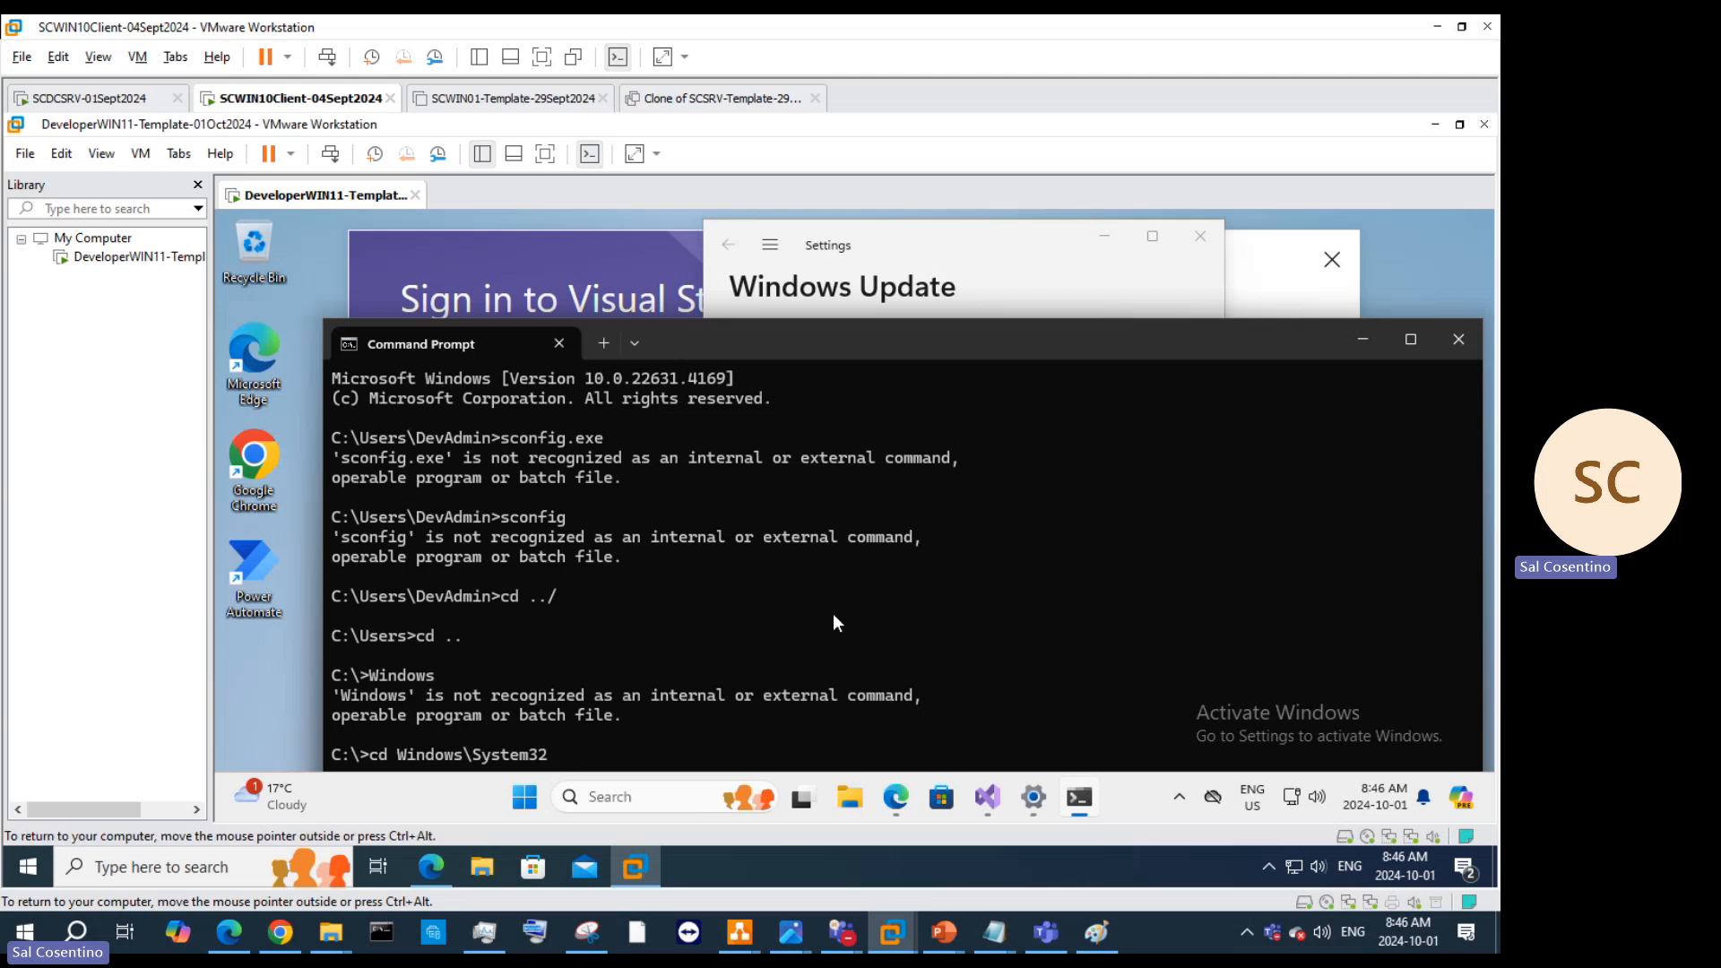
double_click(991, 334)
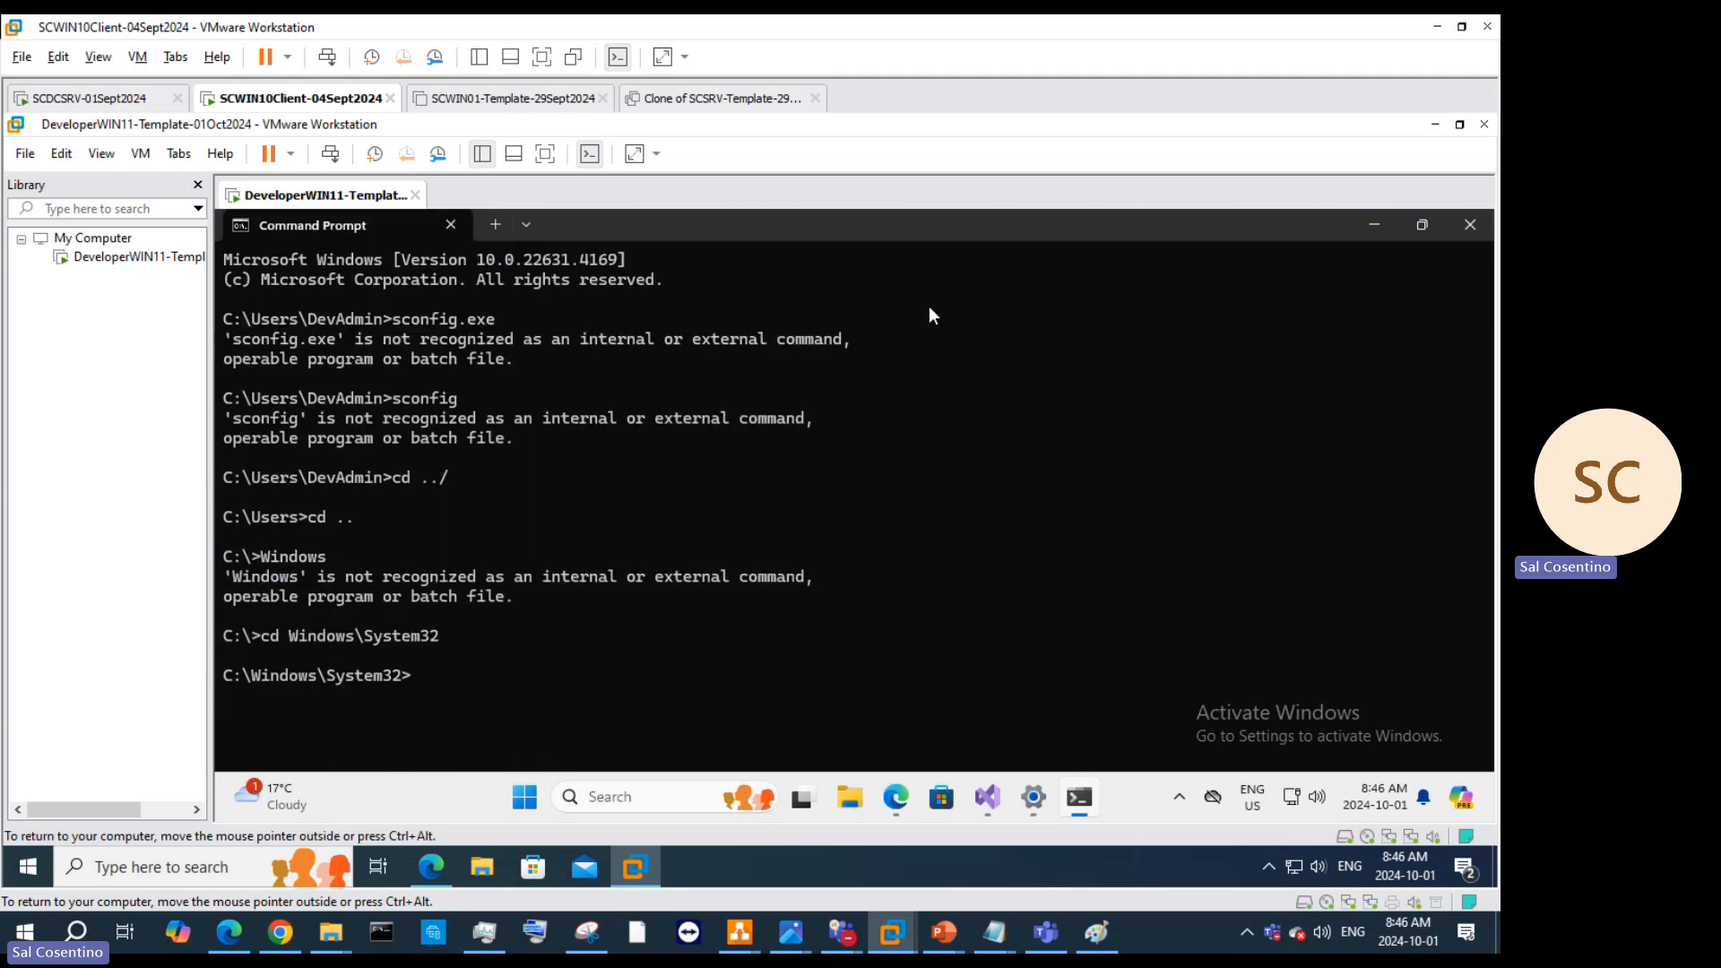
Run dir in C:\Windows\System32 and scroll through the file listing
text(dir)
key(Return)
scroll(839, 580, up, 8)
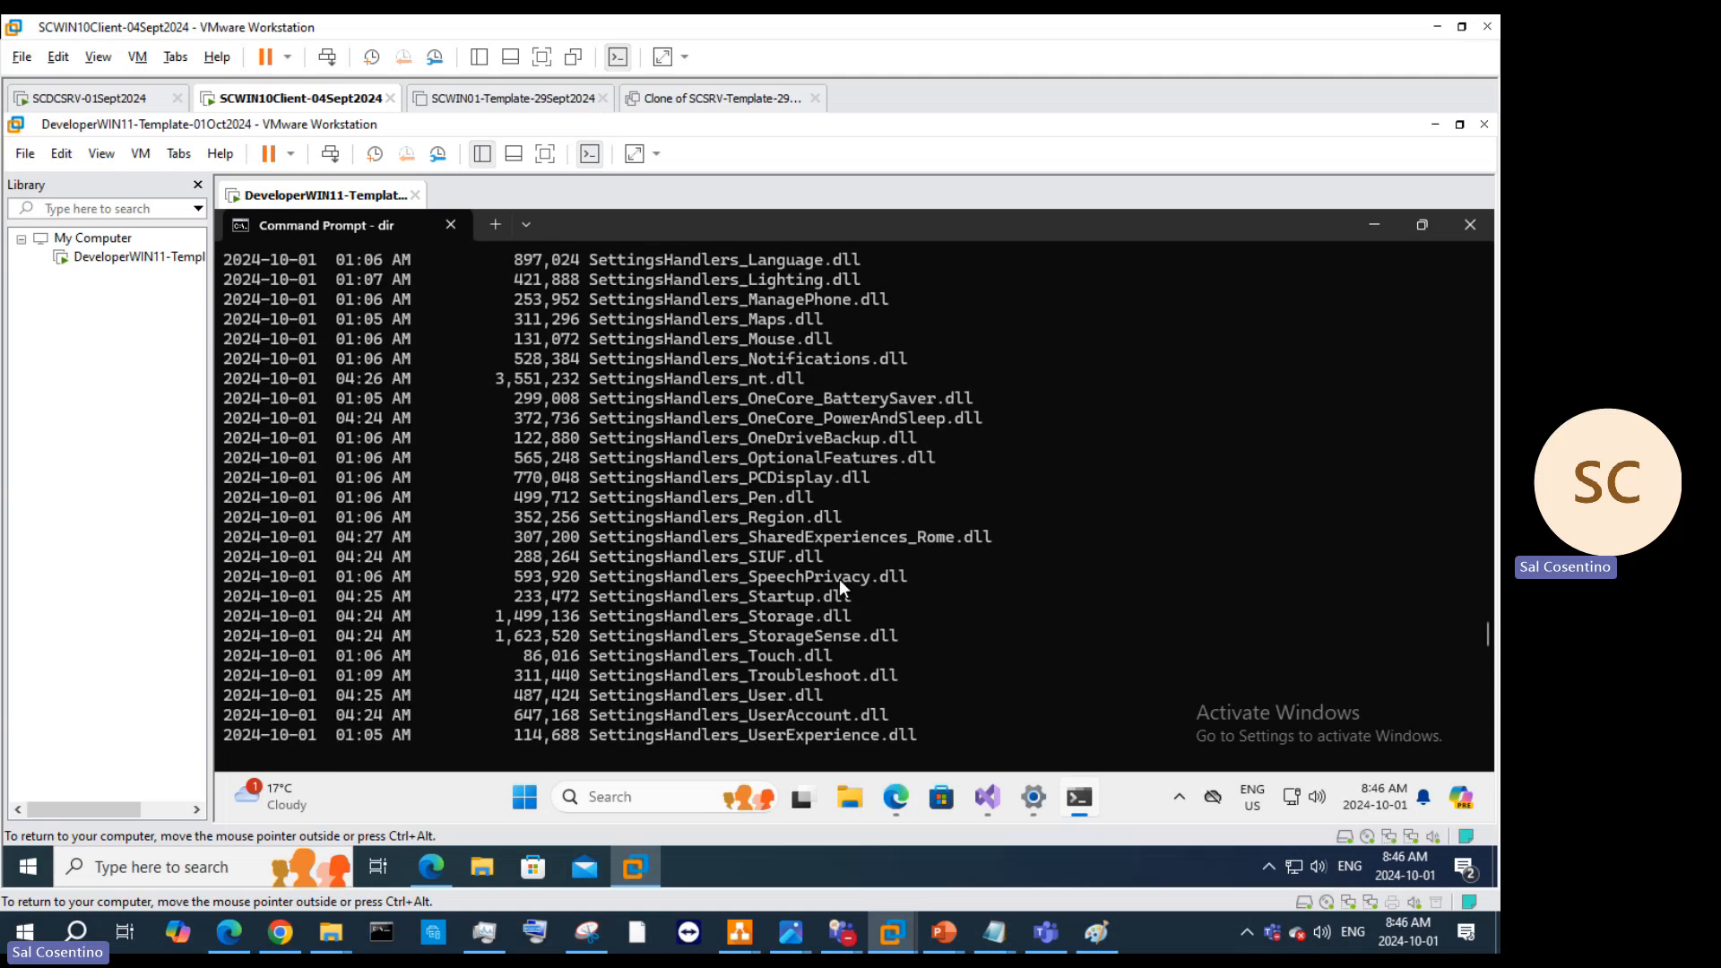
scroll(841, 587, up, 20)
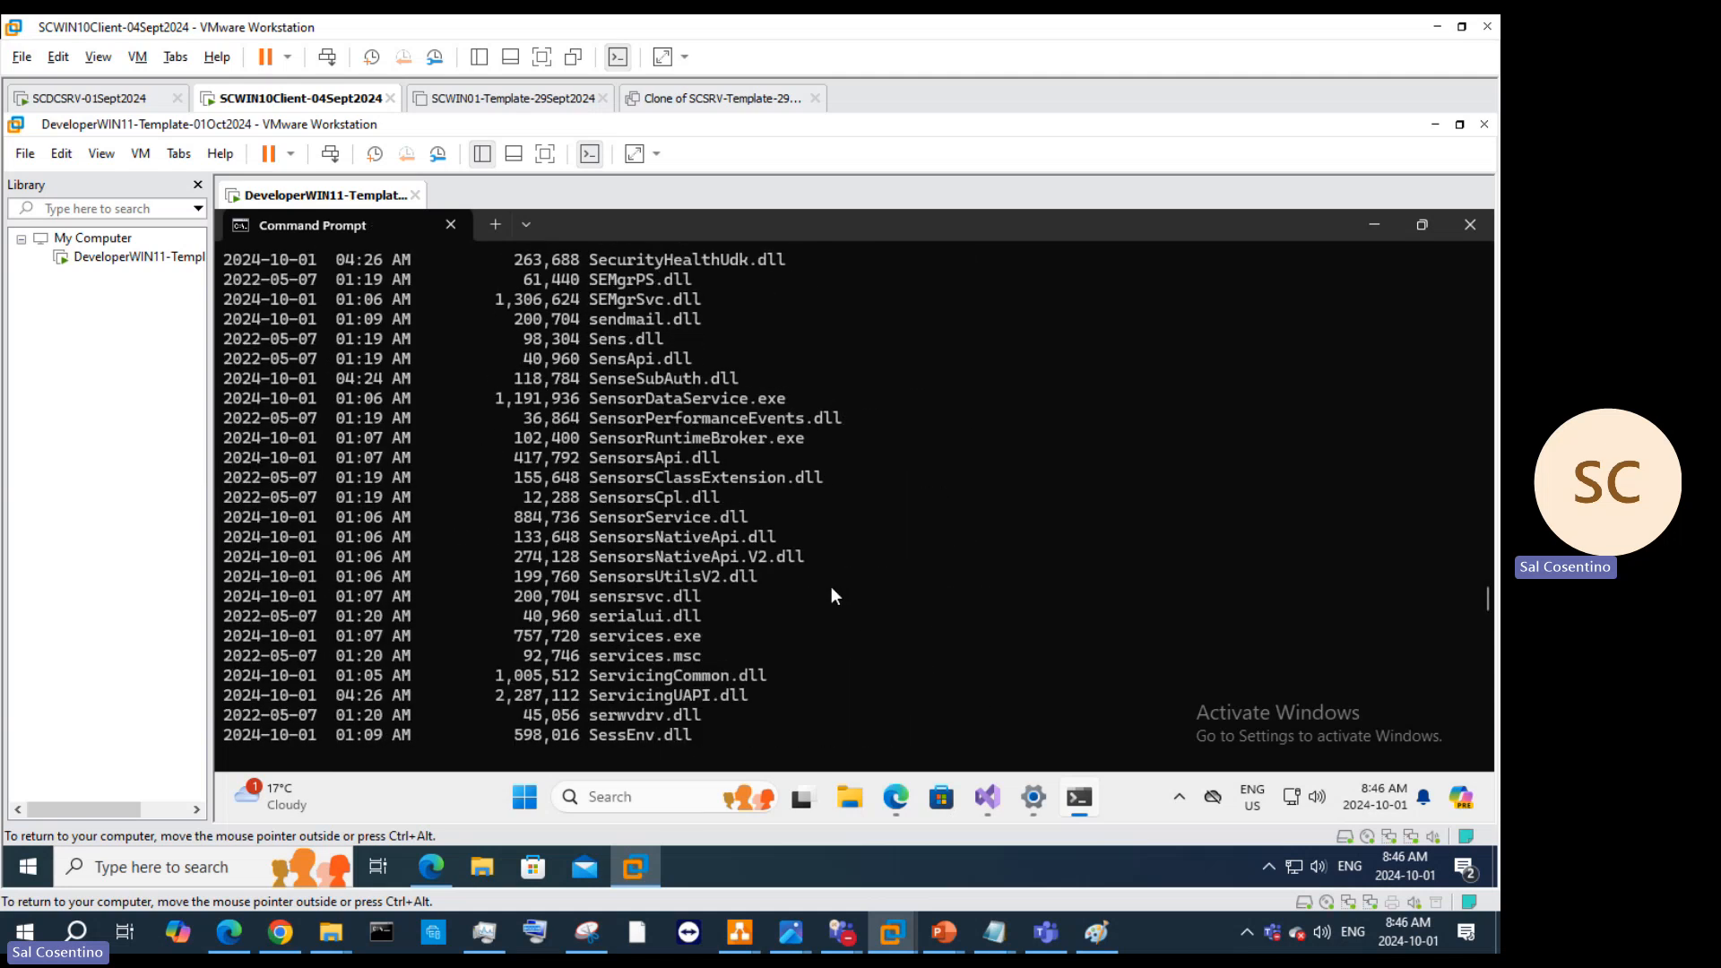
scroll(831, 592, up, 8)
scroll(831, 586, up, 8)
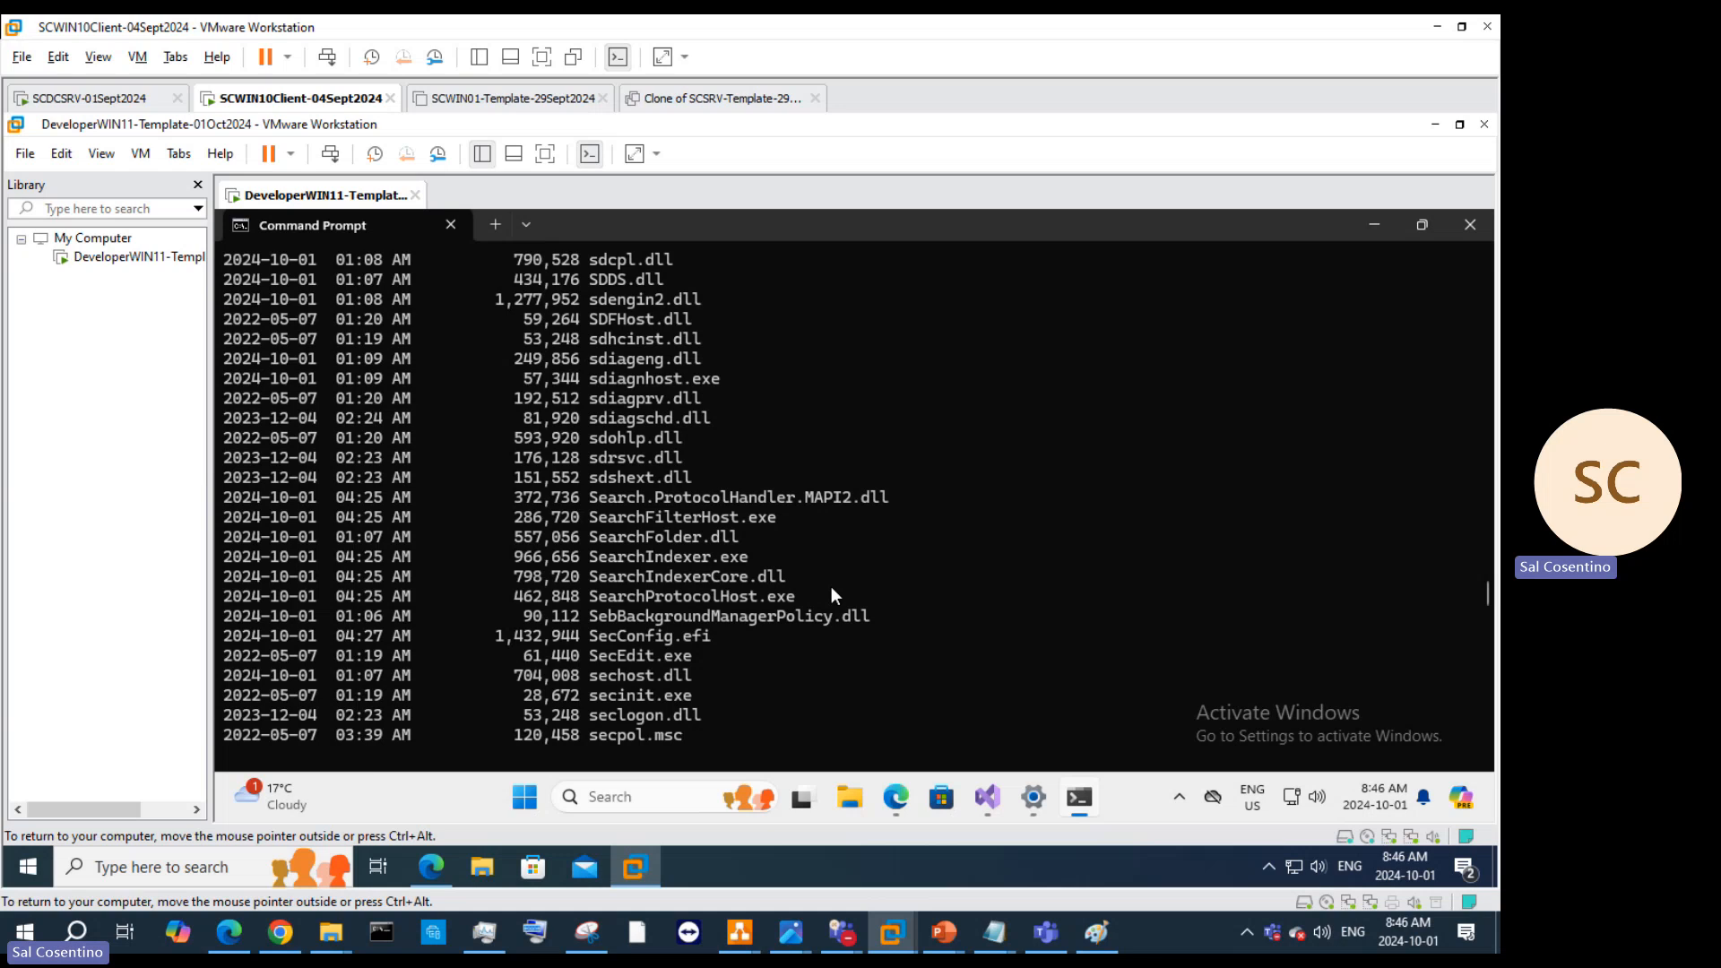
scroll(831, 587, up, 5)
scroll(834, 595, up, 3)
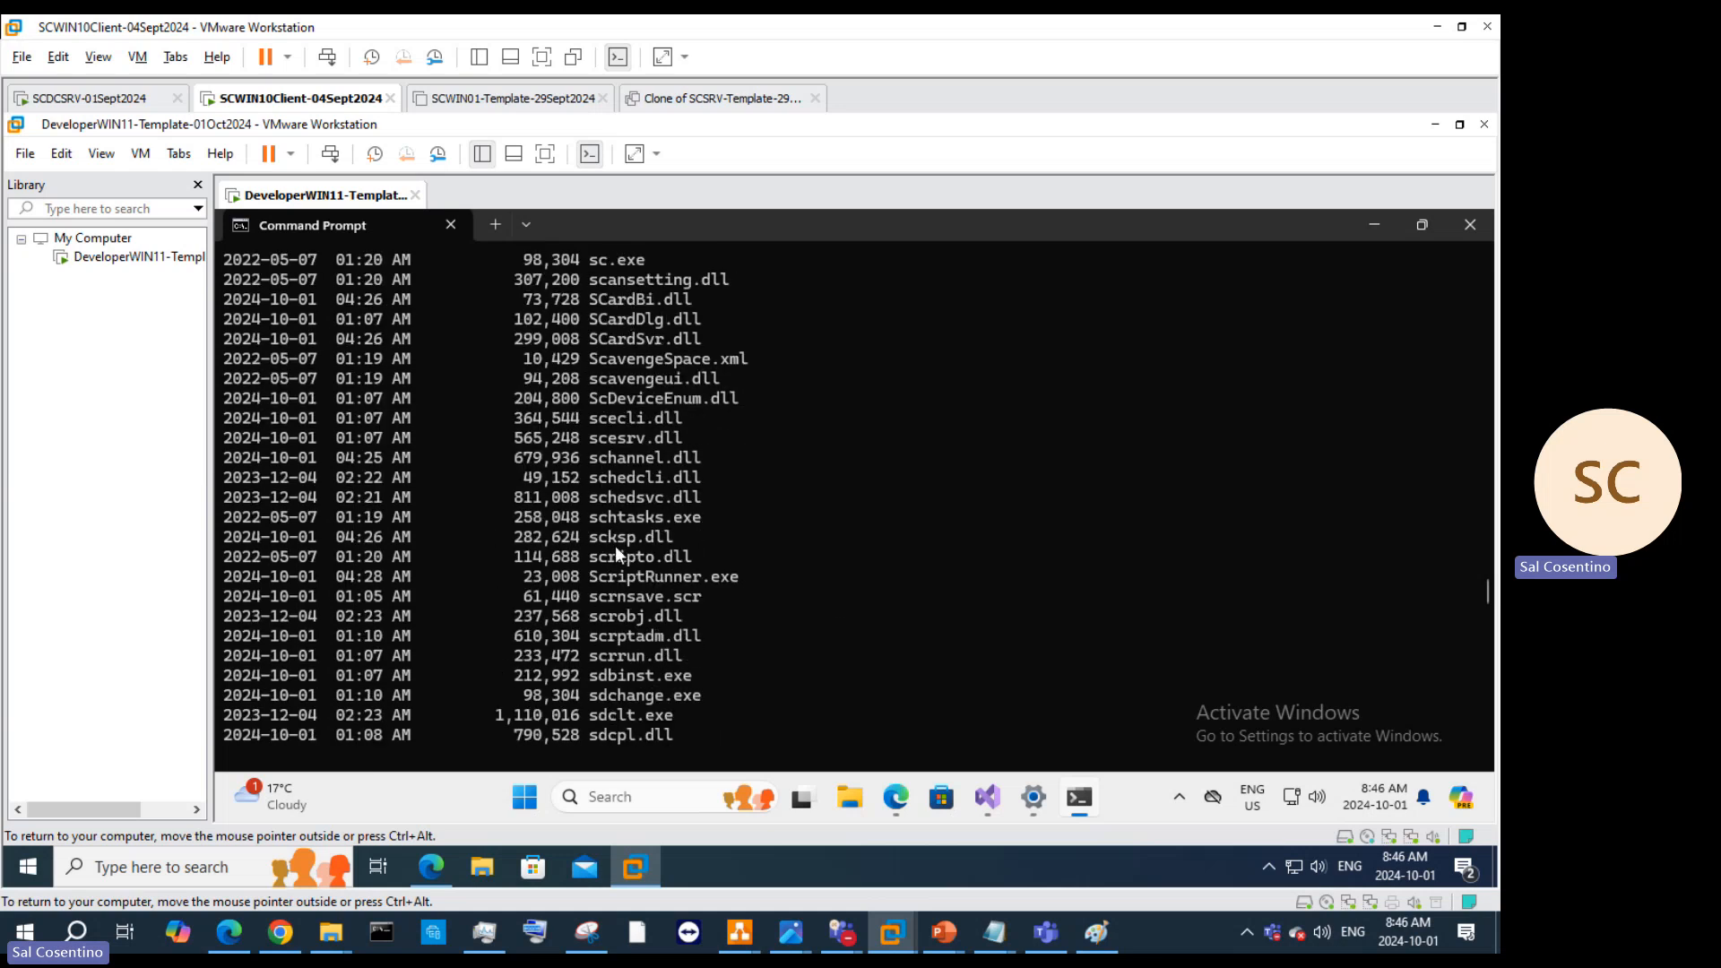
scroll(620, 665, down, 2)
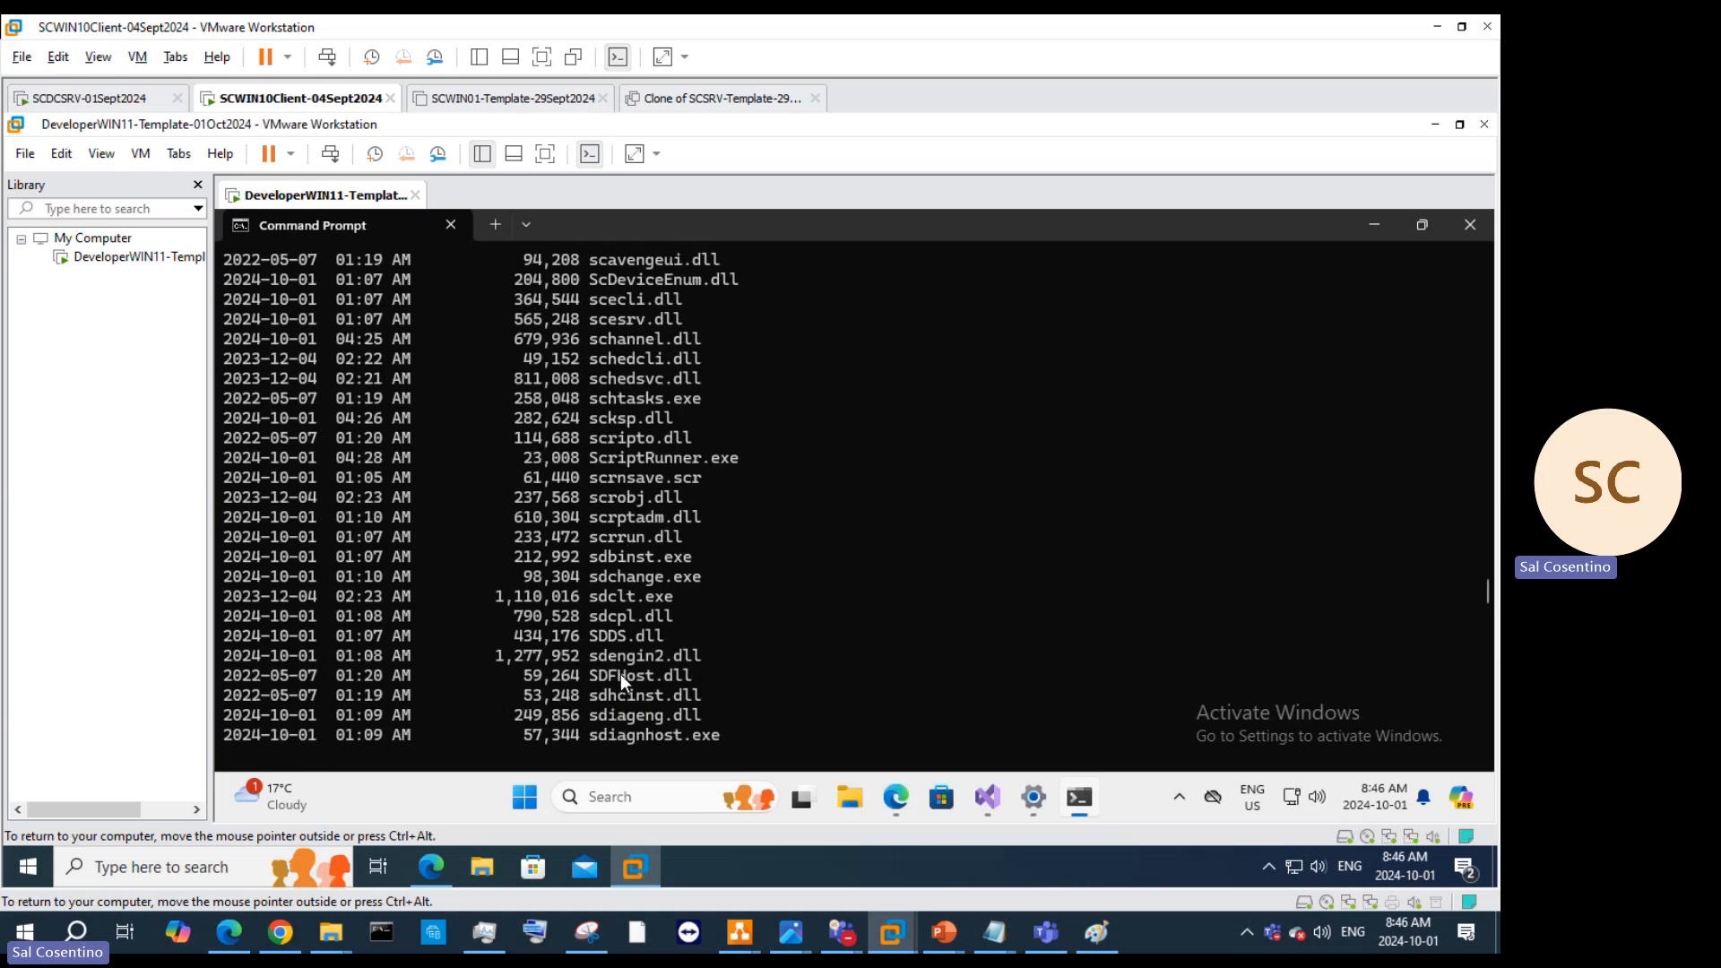
scroll(621, 674, down, 2)
scroll(620, 646, down, 3)
scroll(709, 527, up, 4)
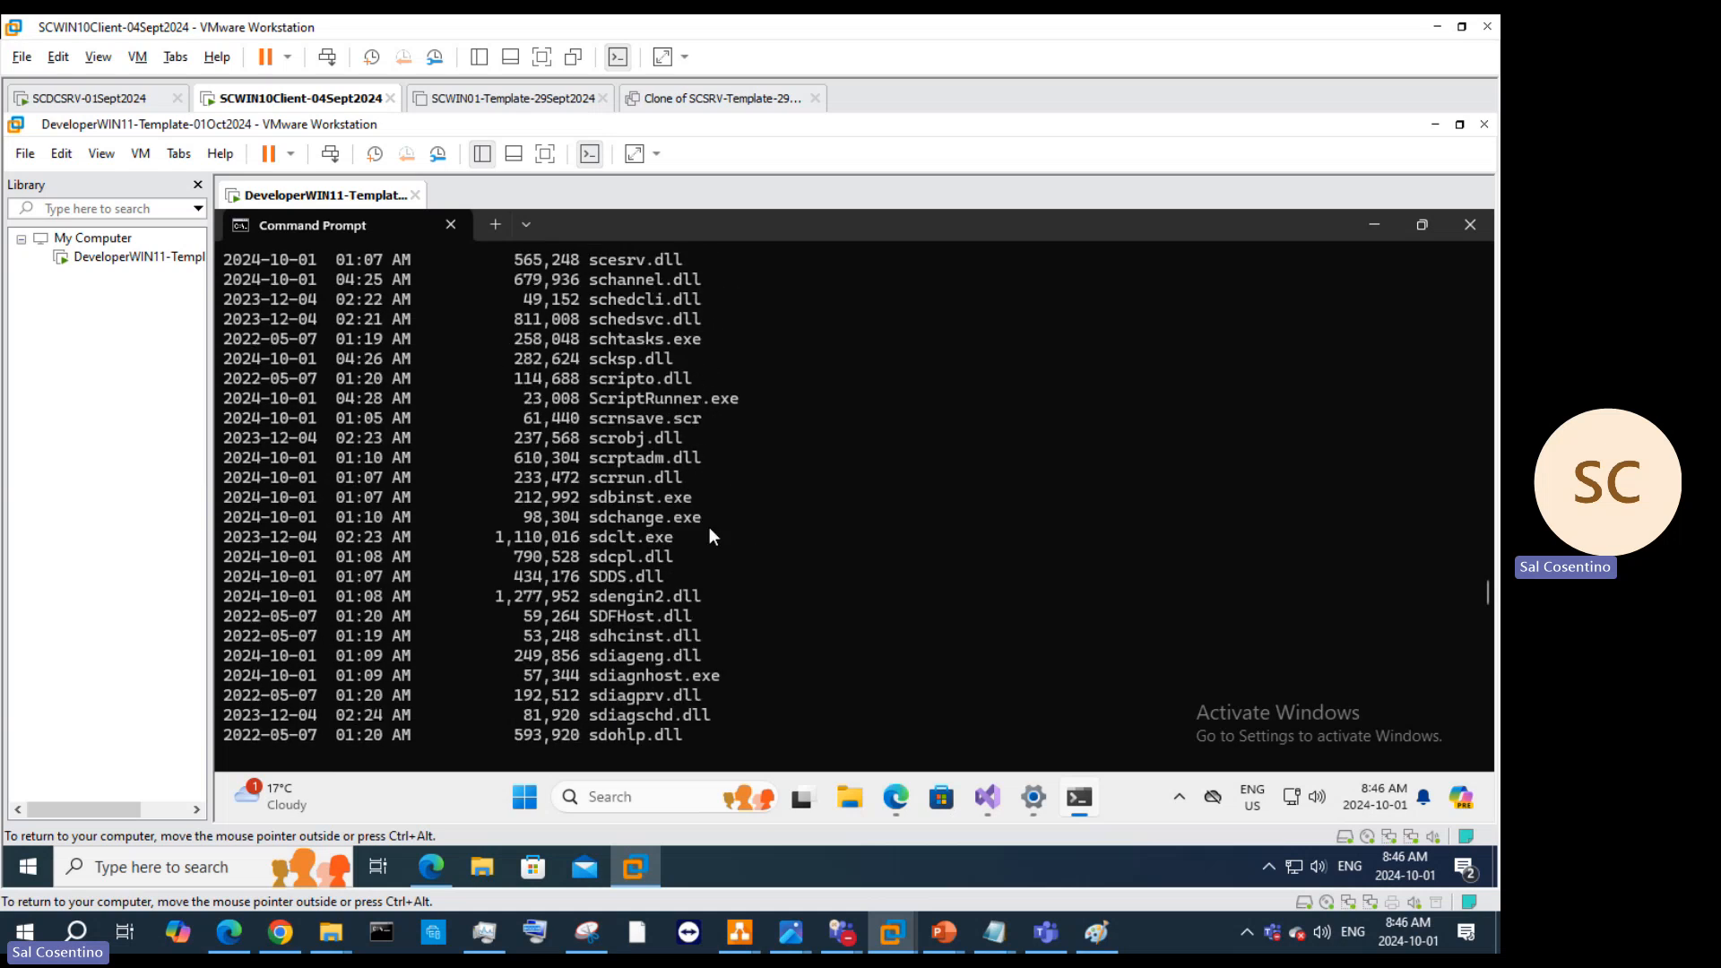
Close Command Prompt and review Windows Update's Advanced options, including active hours and optional updates
click(1471, 223)
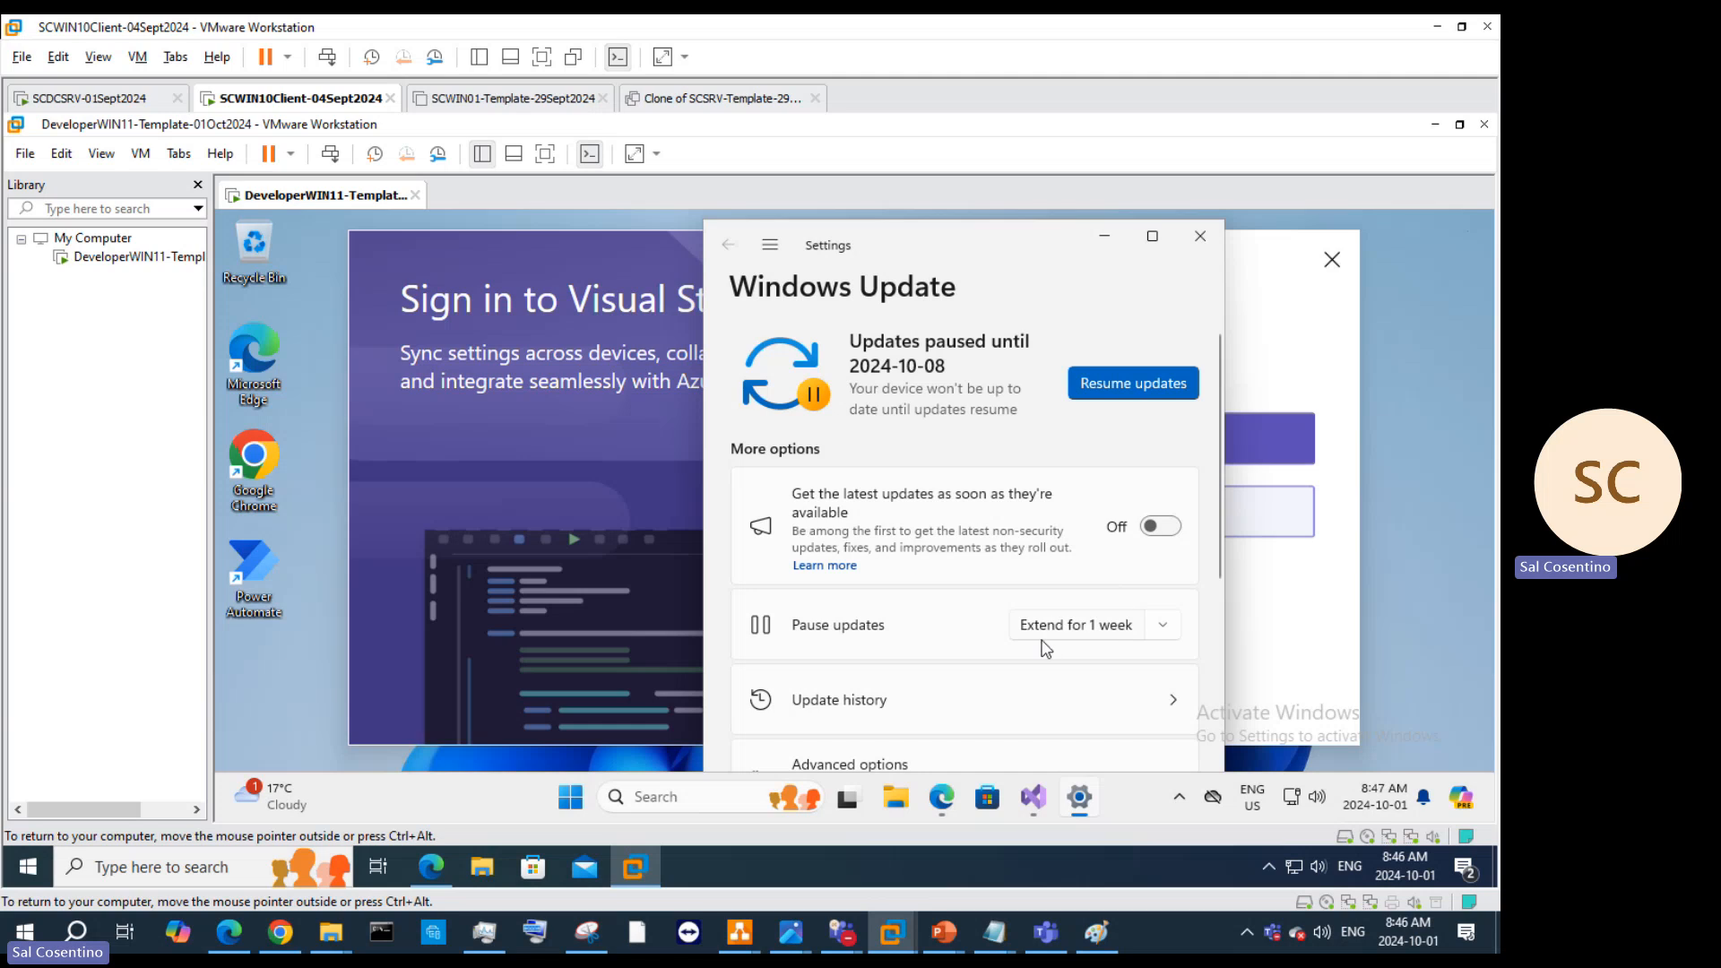
scroll(1044, 644, down, 3)
click(1026, 502)
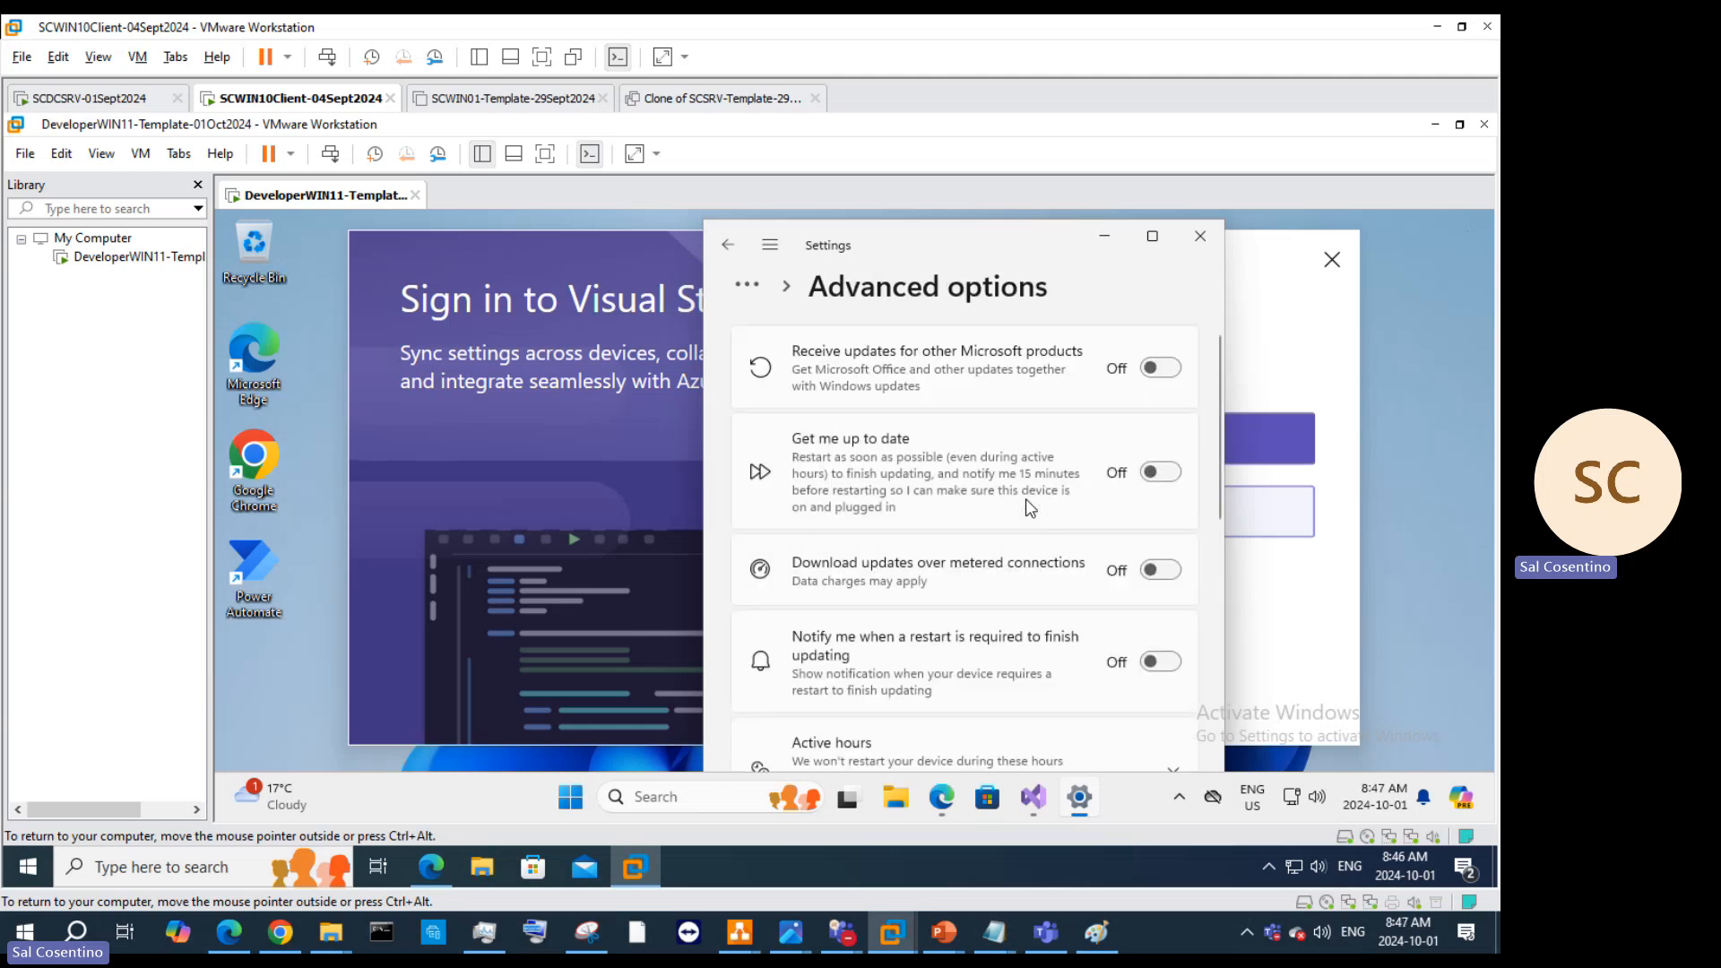
scroll(1016, 564, down, 3)
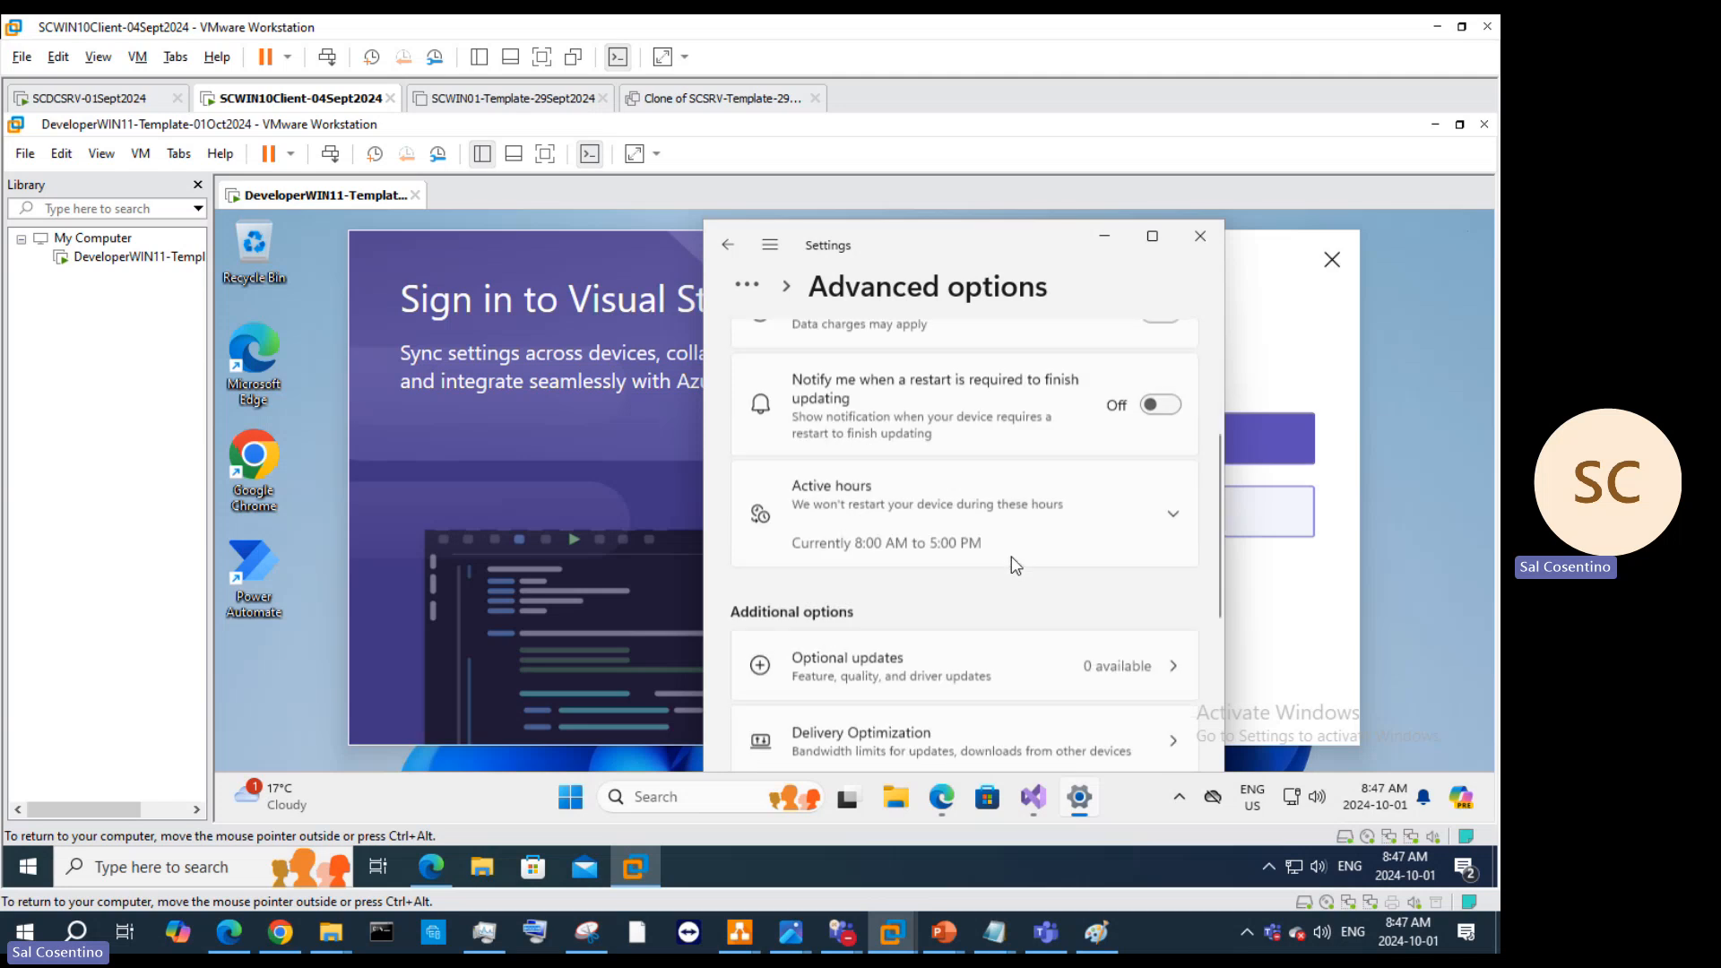
scroll(1014, 561, down, 1)
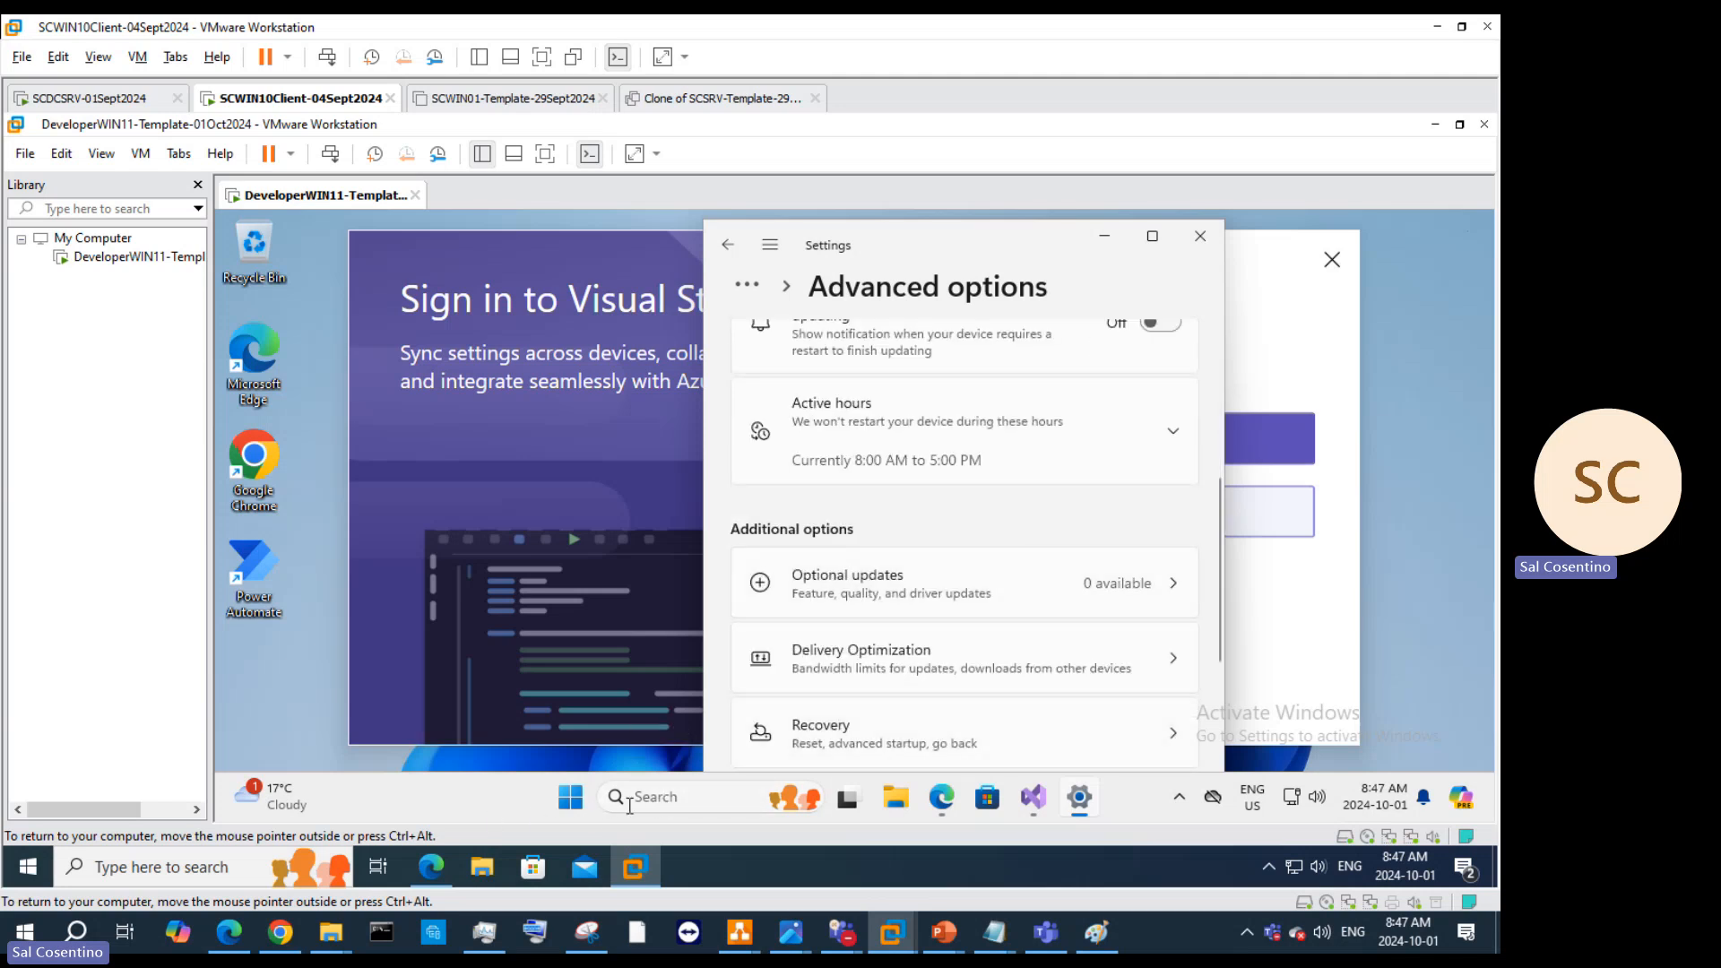
click(434, 867)
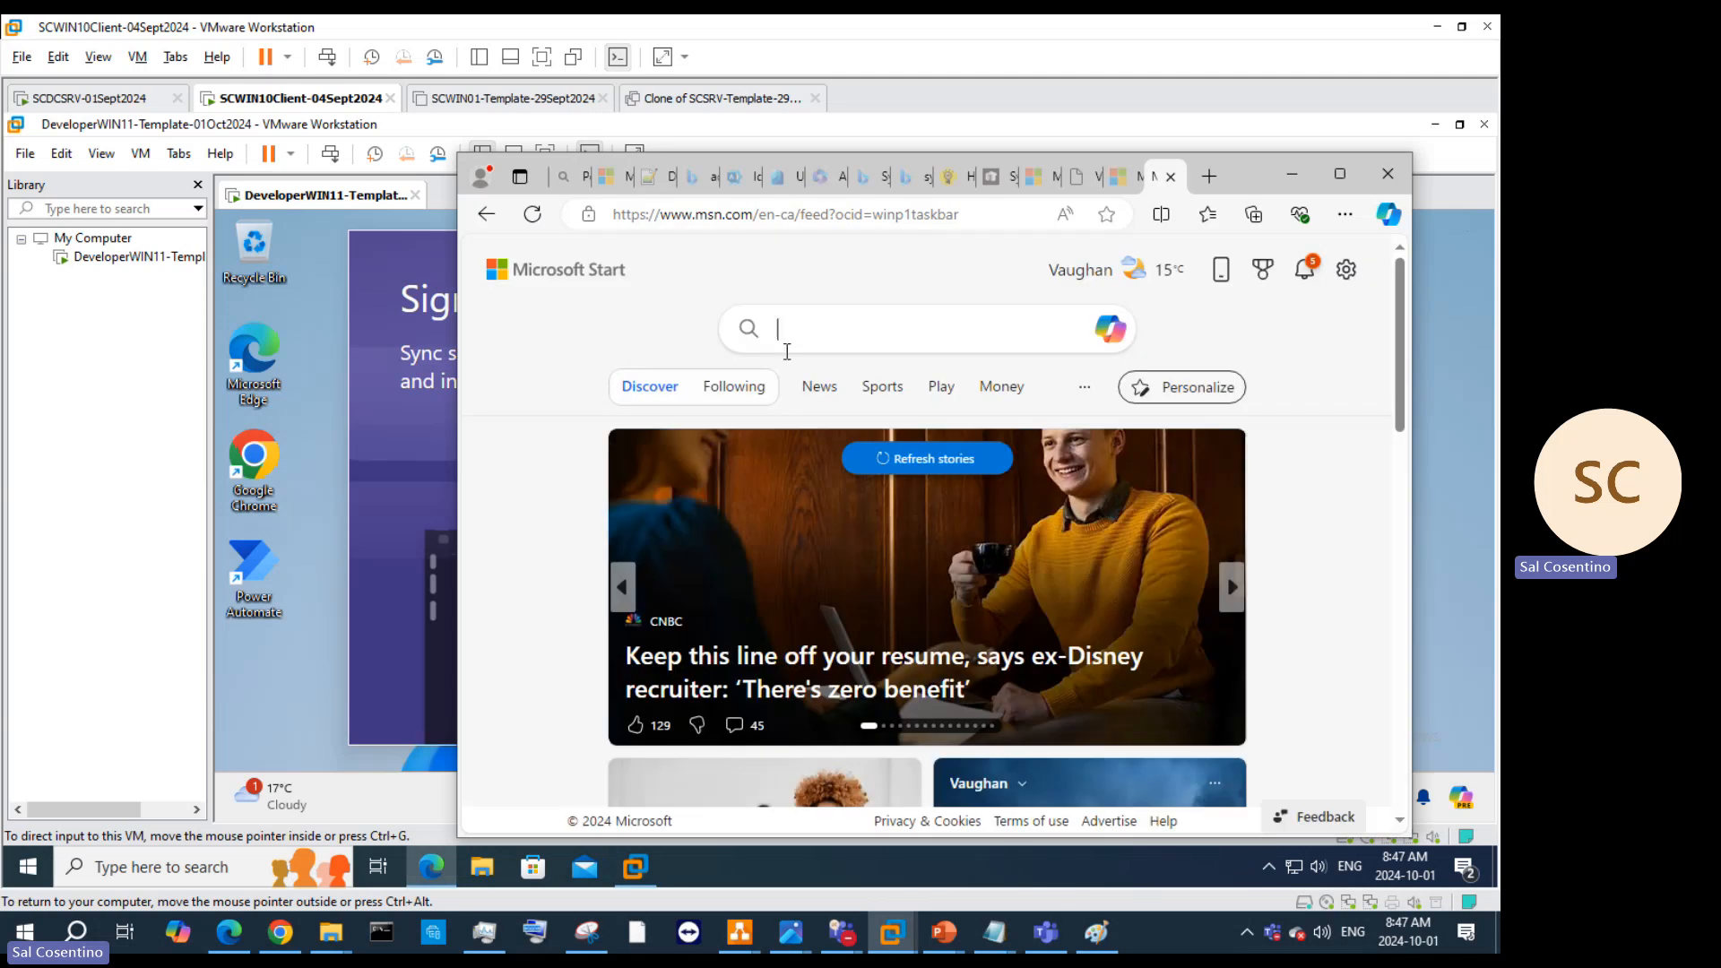
Search Bing for 'turn off windows updates on windows 11' and browse results in maximized Edge
click(921, 212)
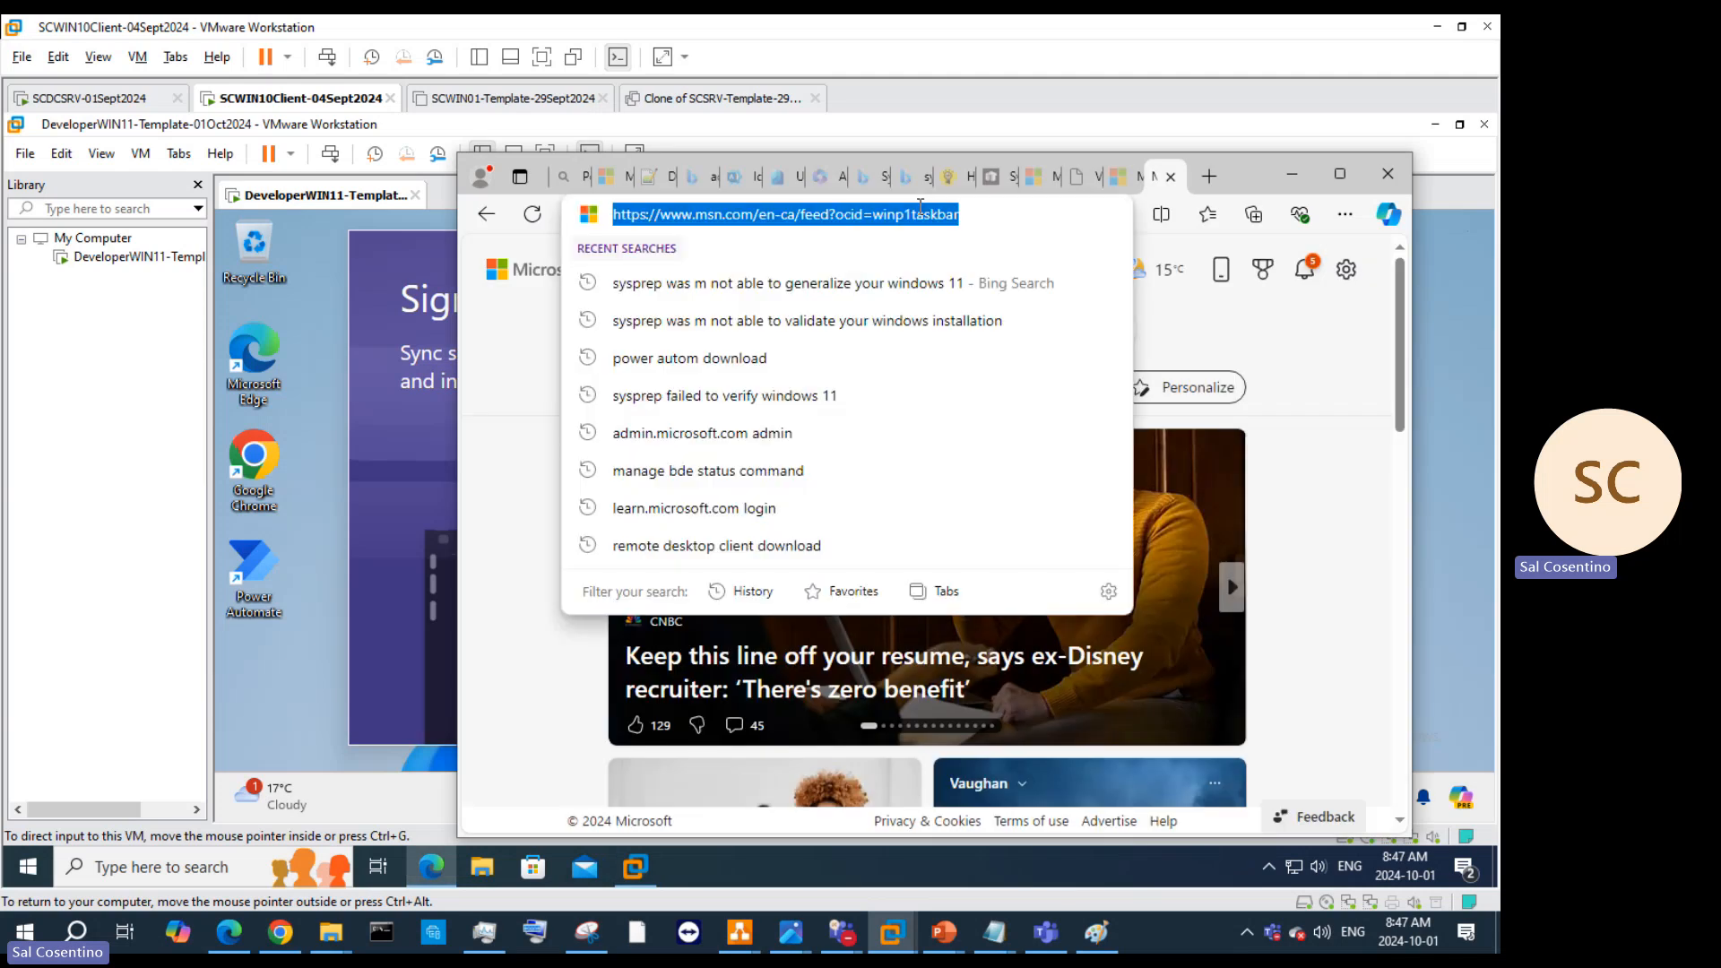
text(turn off w)
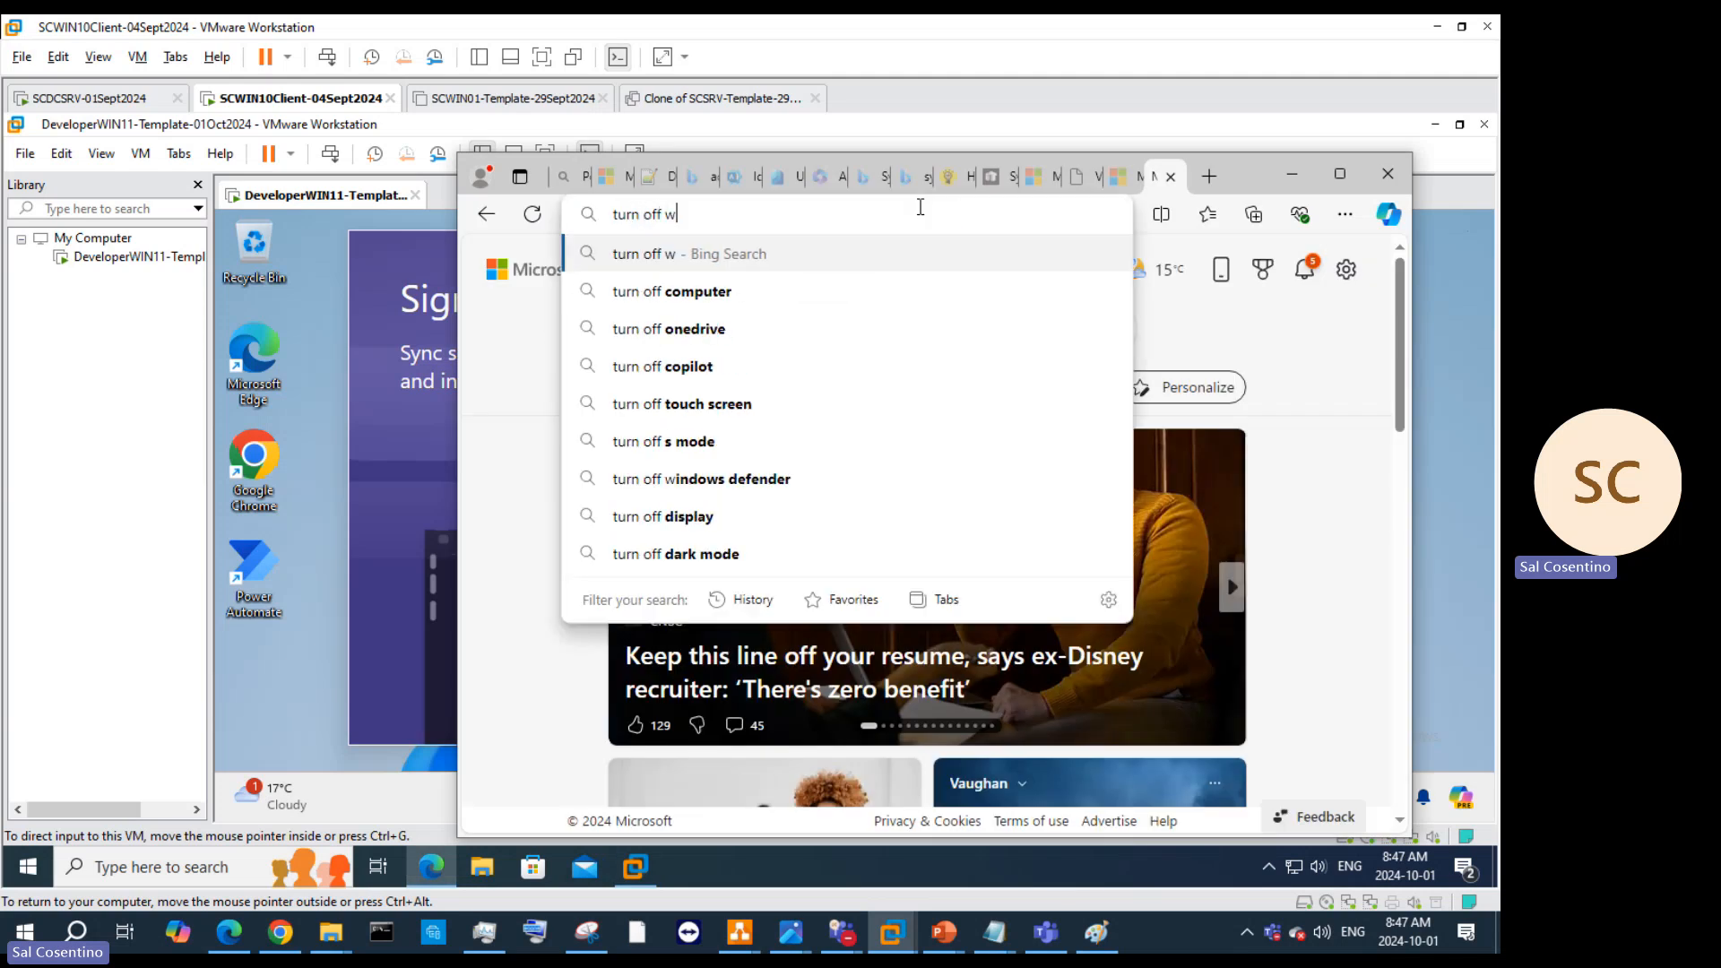
text(indows updates)
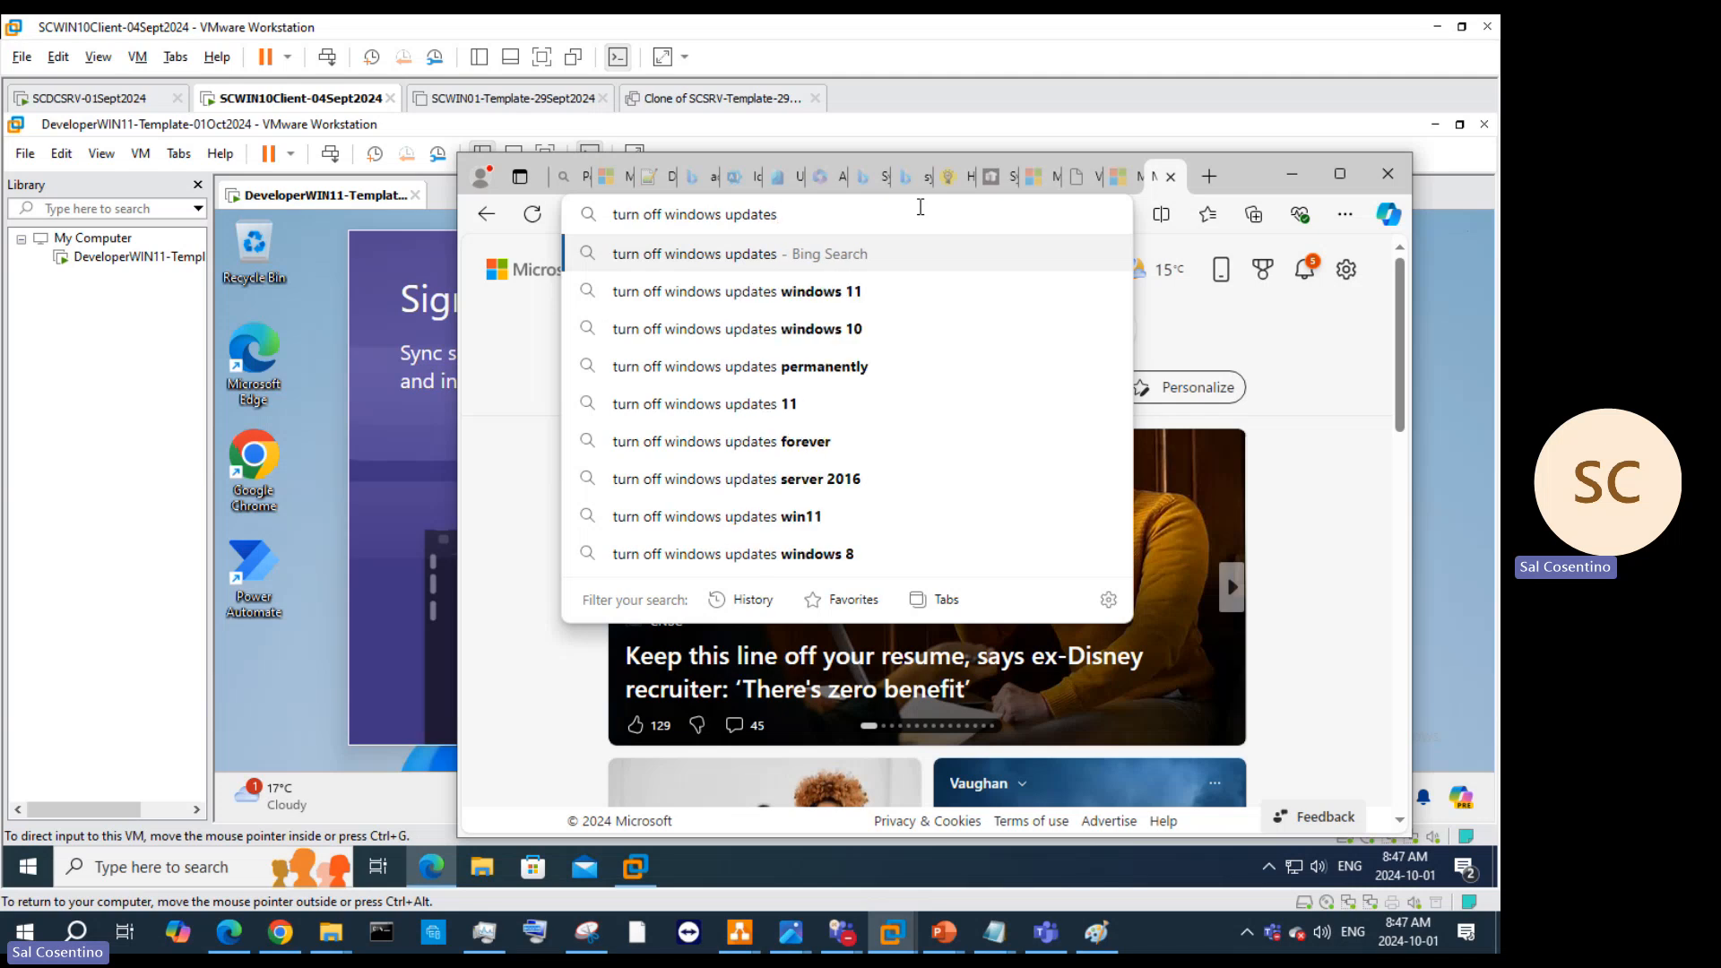
text( on windows)
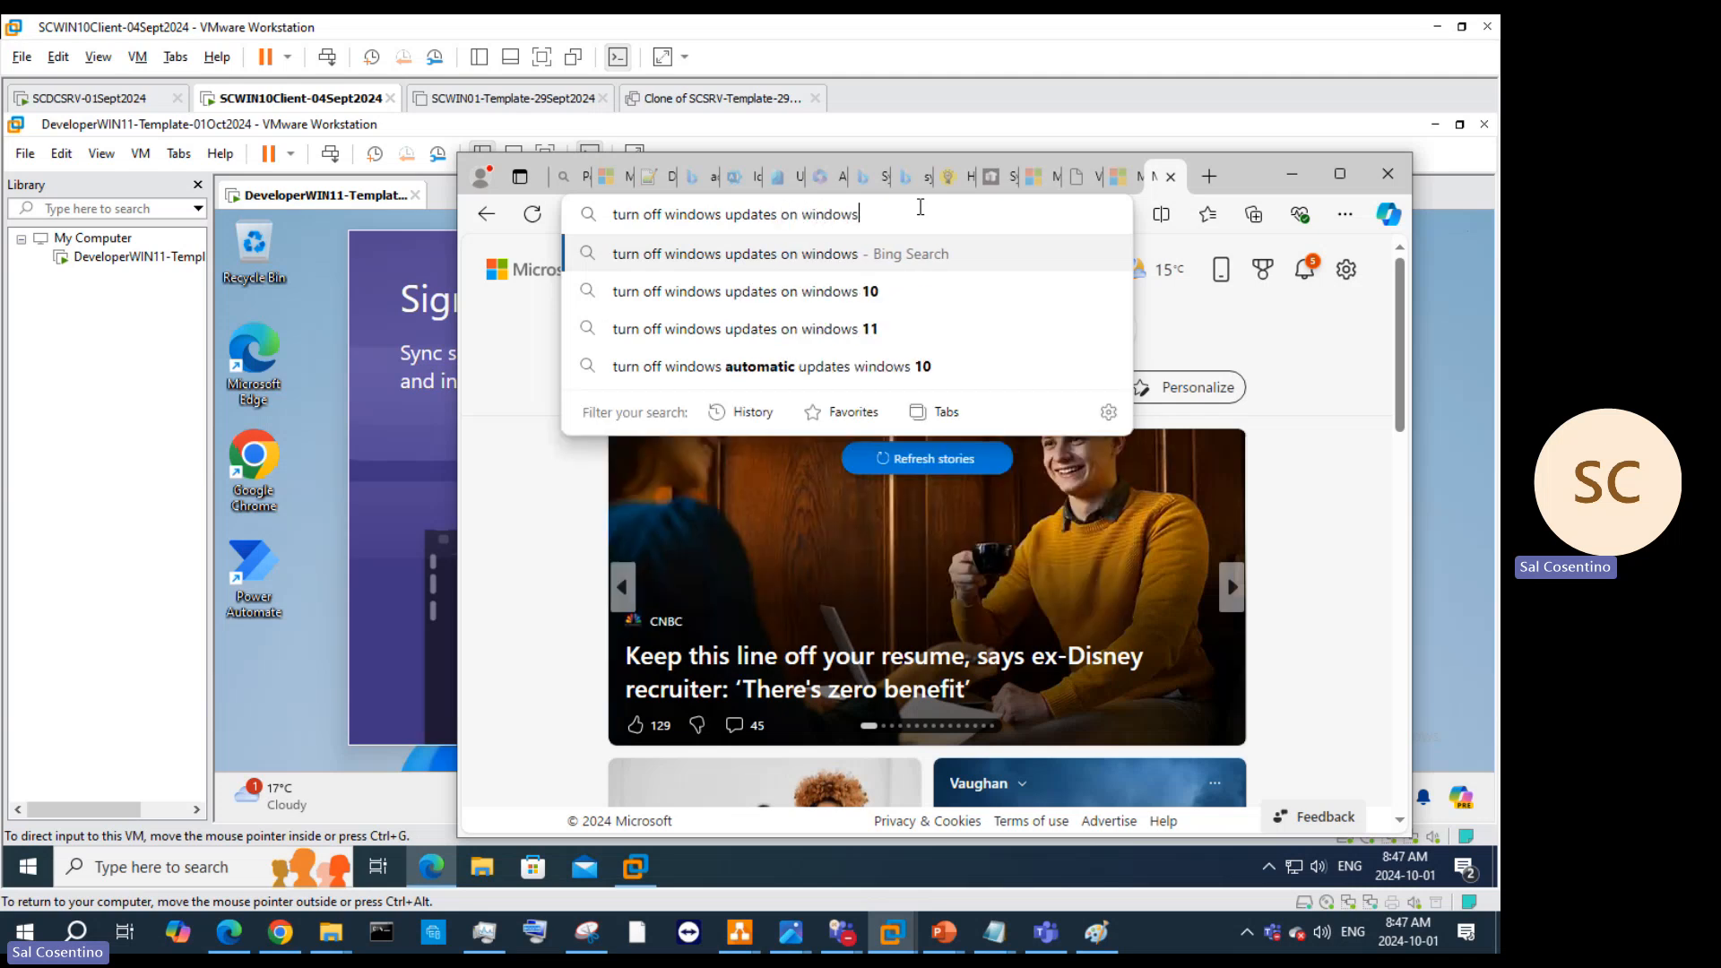
text( 11)
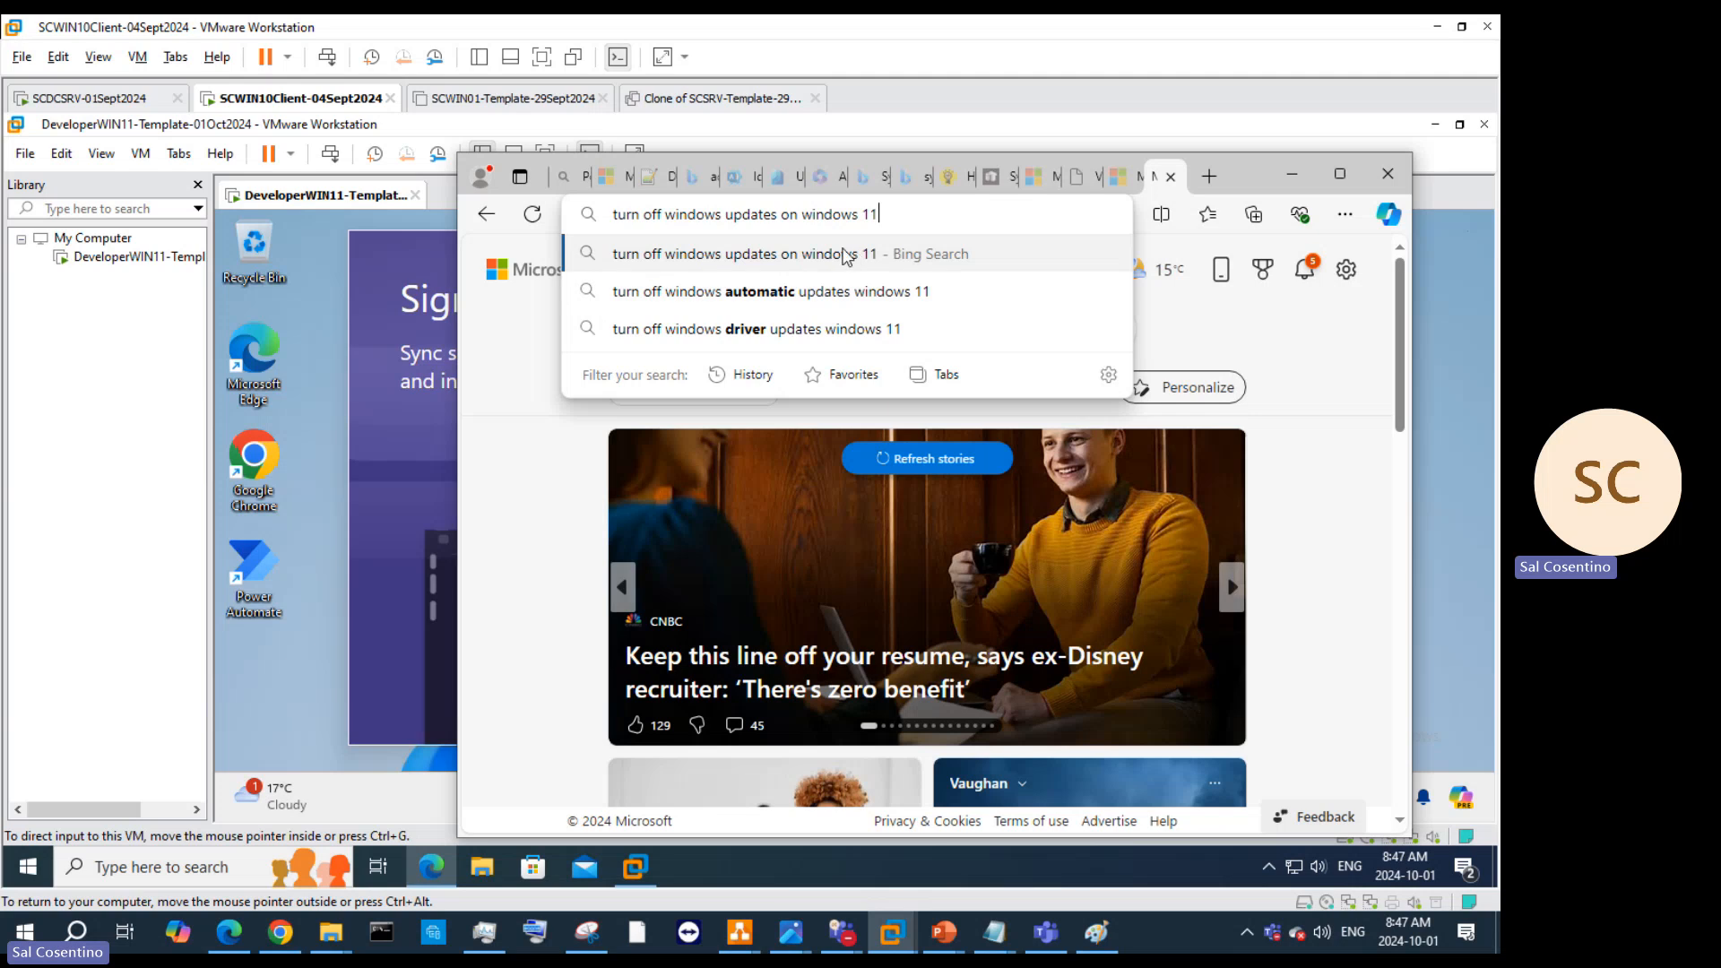
click(848, 258)
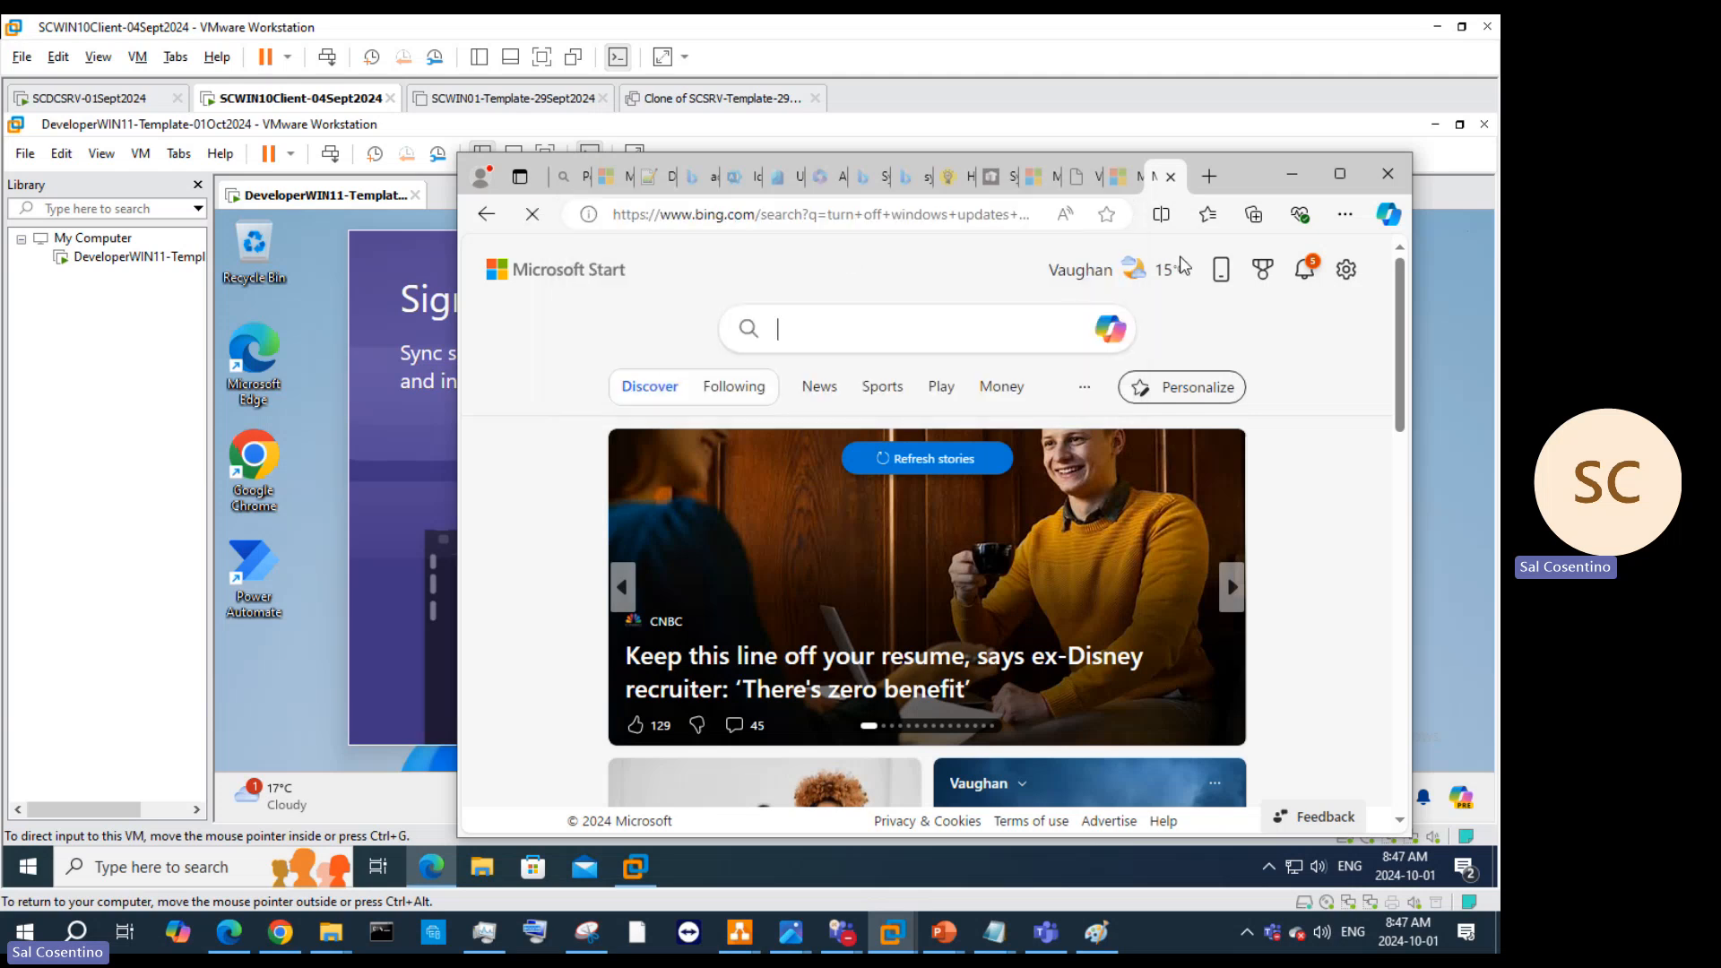
scroll(981, 637, down, 3)
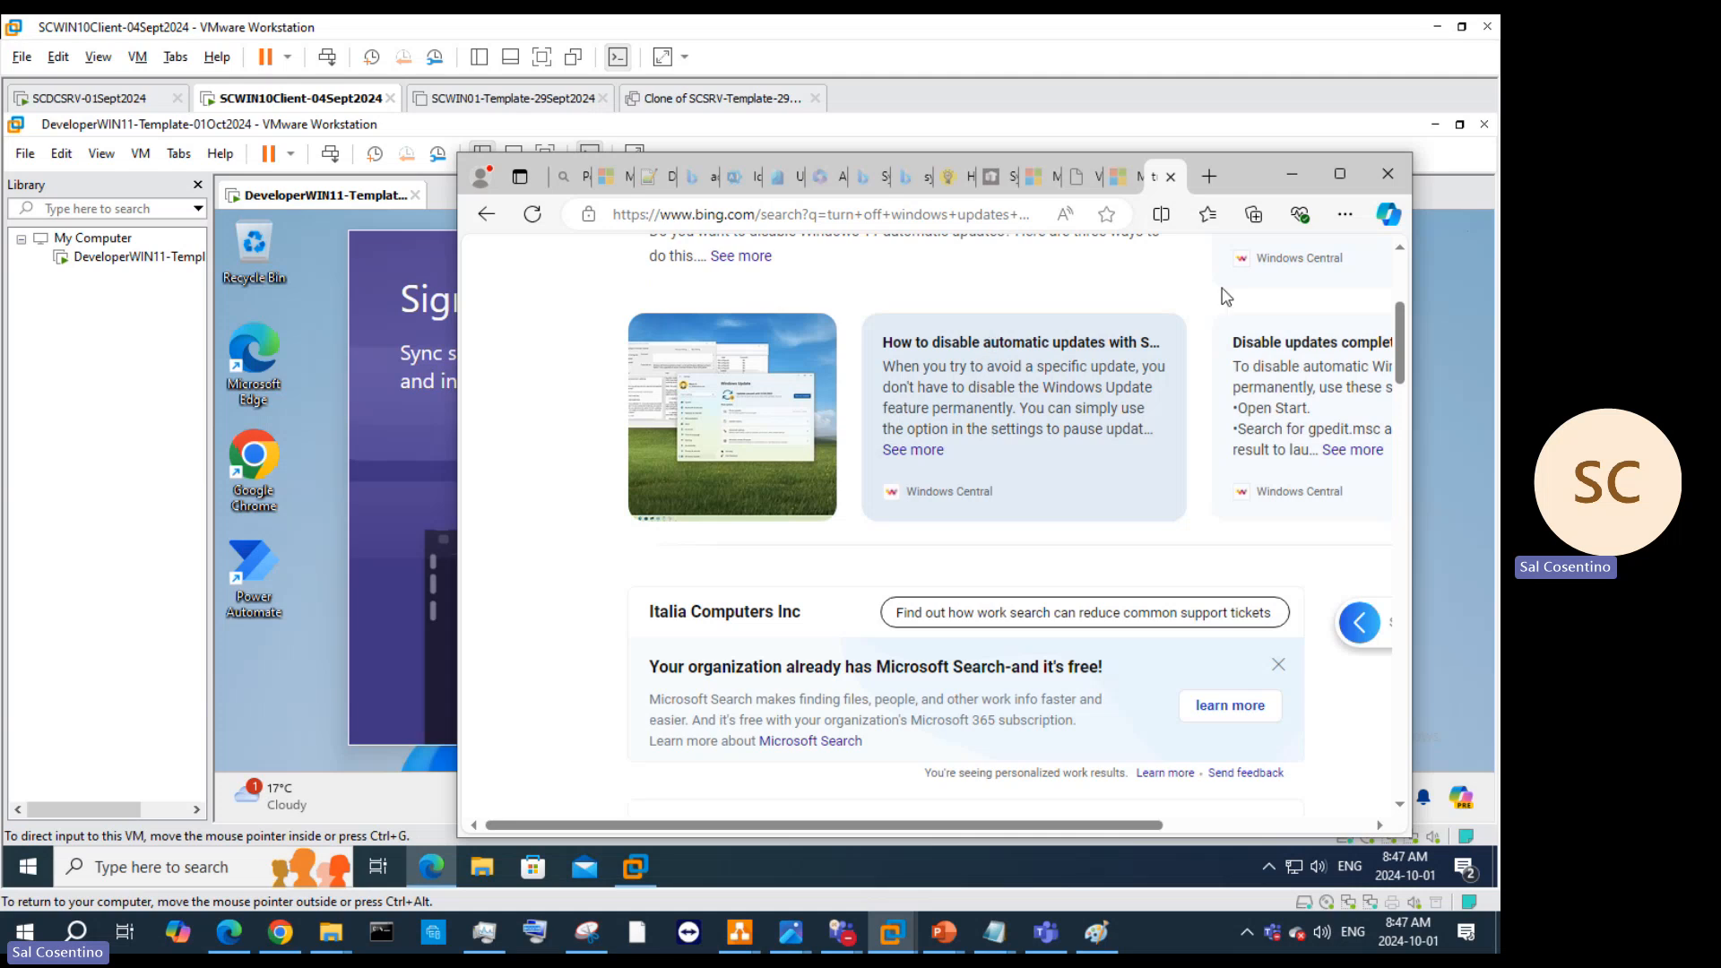
click(1326, 180)
scroll(699, 485, down, 3)
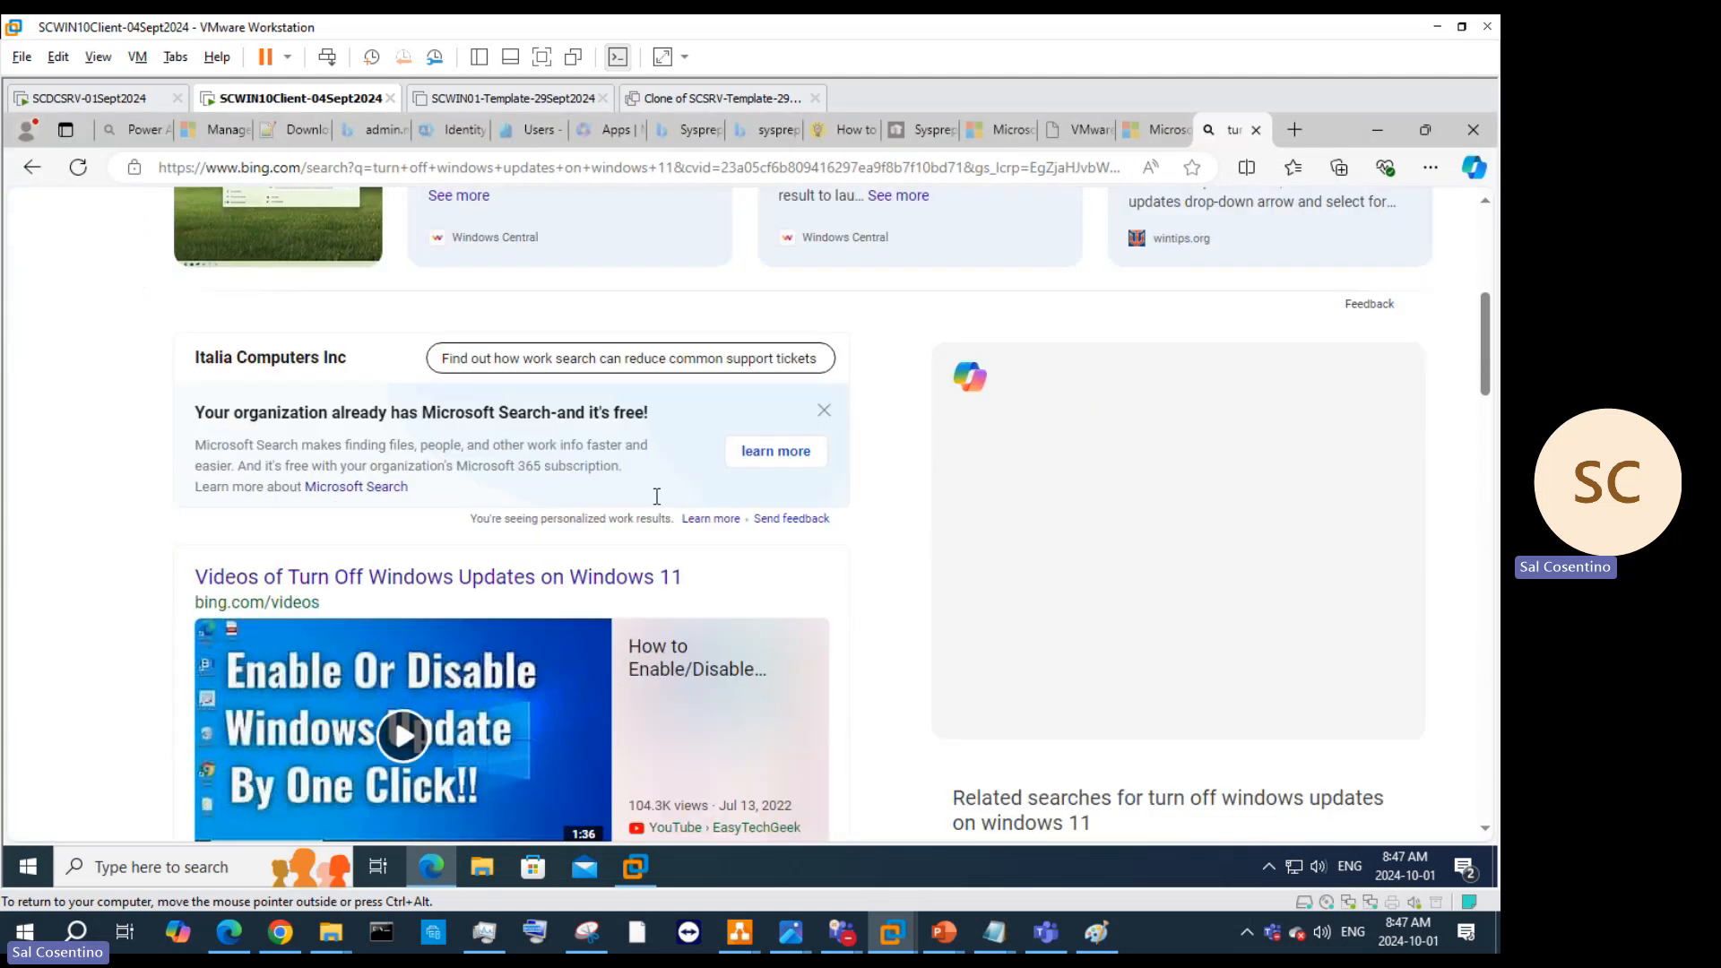
scroll(589, 494, down, 10)
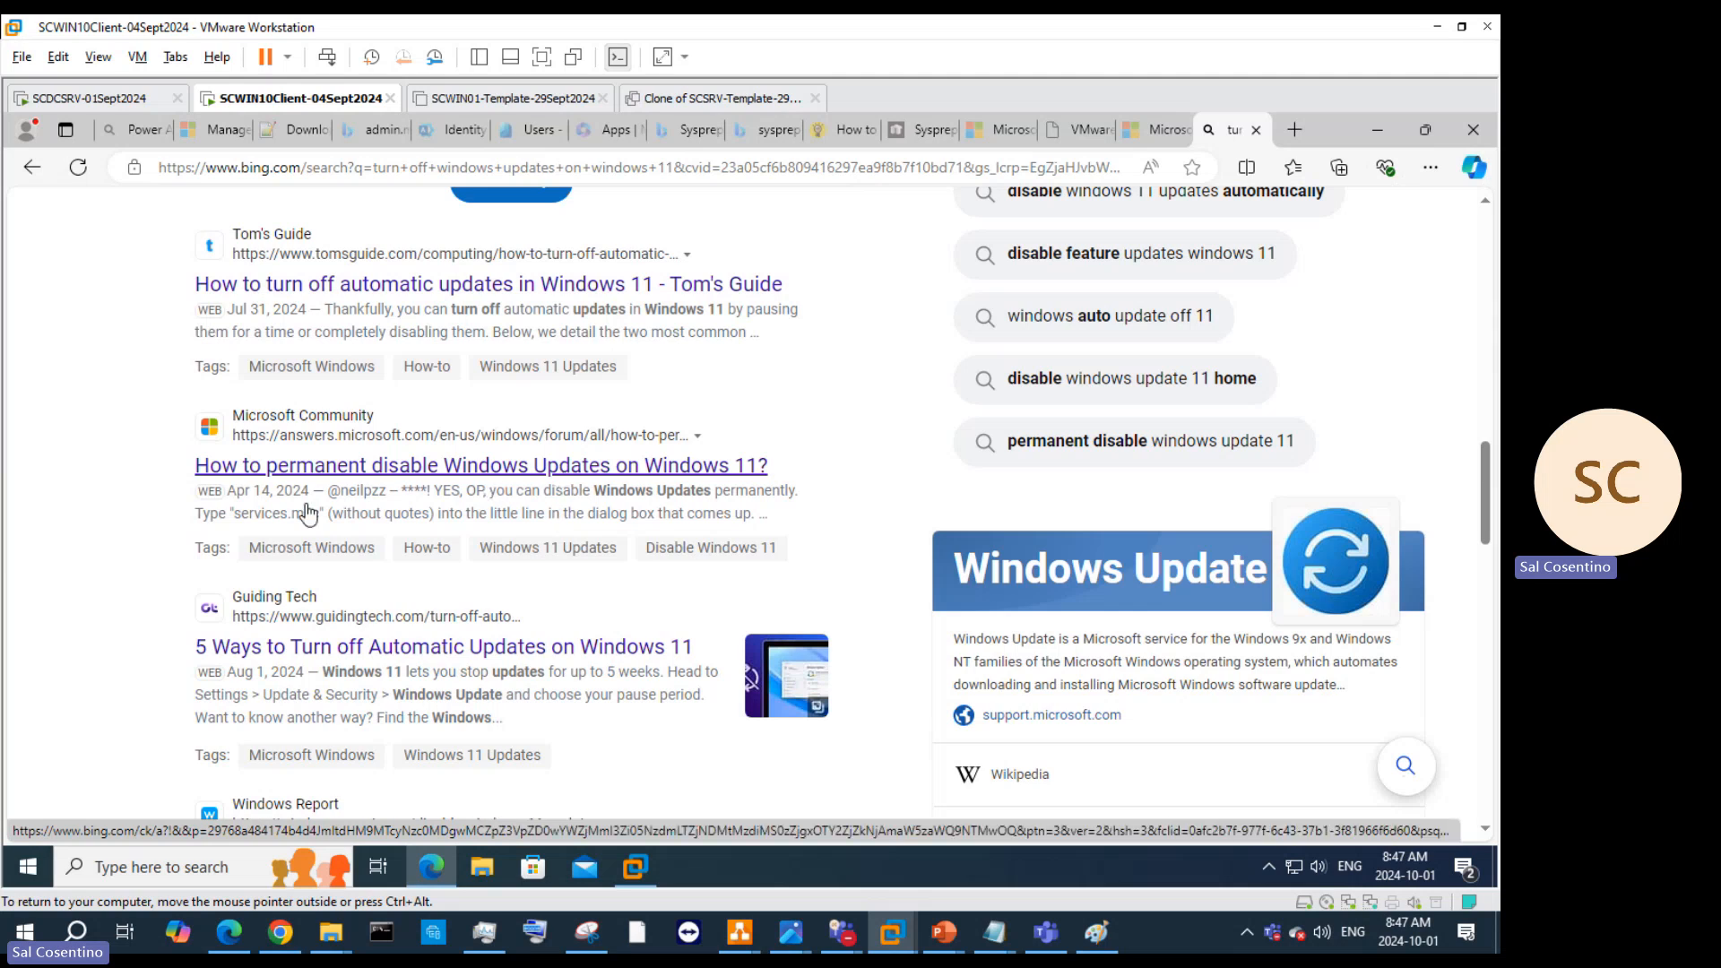
Minimize Edge and launch Terminal (Admin) from the Start right-click menu, approving the UAC prompt
double_click(1358, 129)
click(1370, 134)
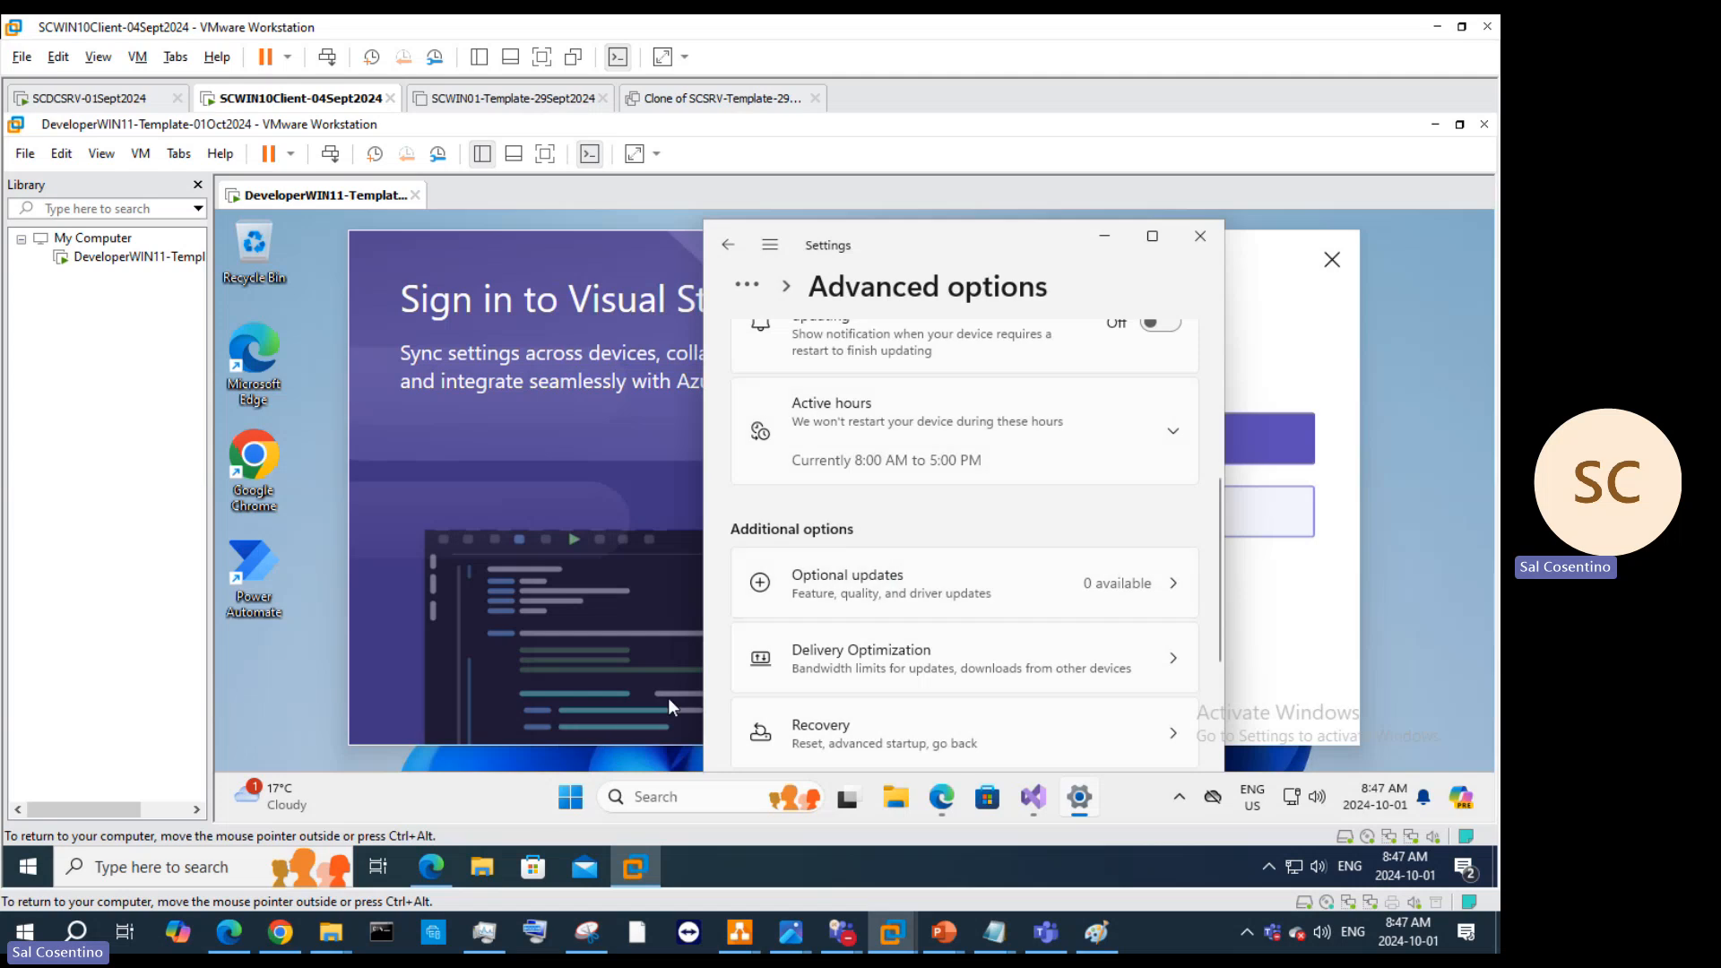
click(688, 786)
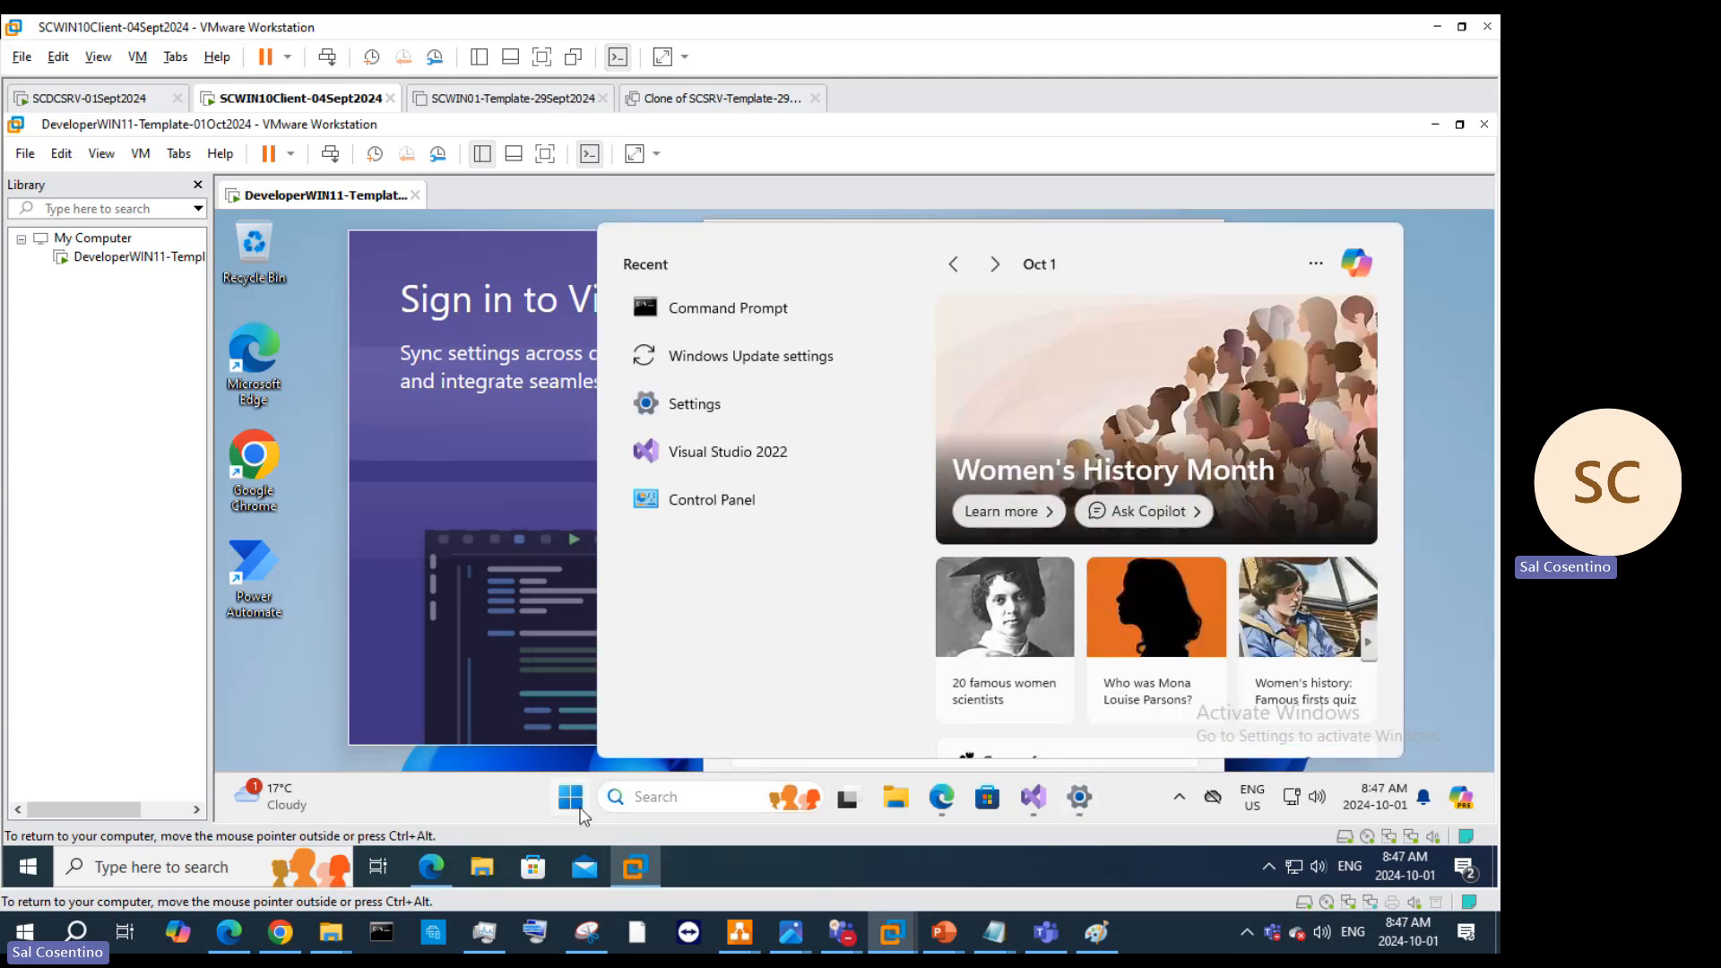
right_click(571, 797)
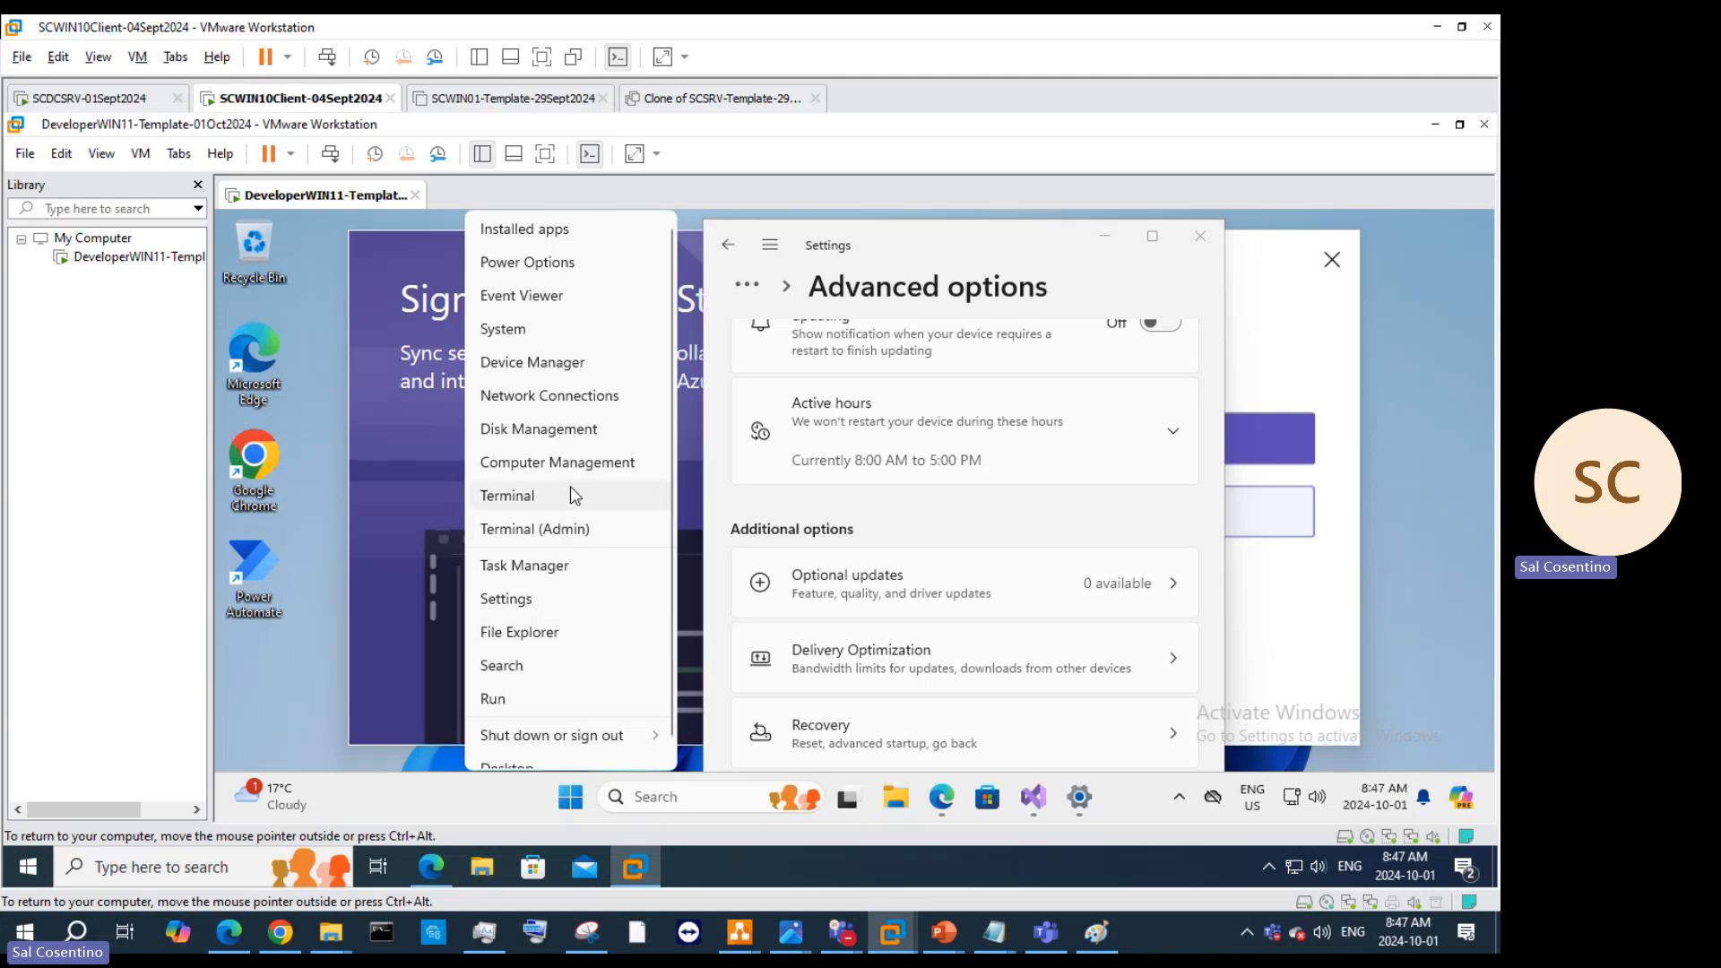
click(566, 530)
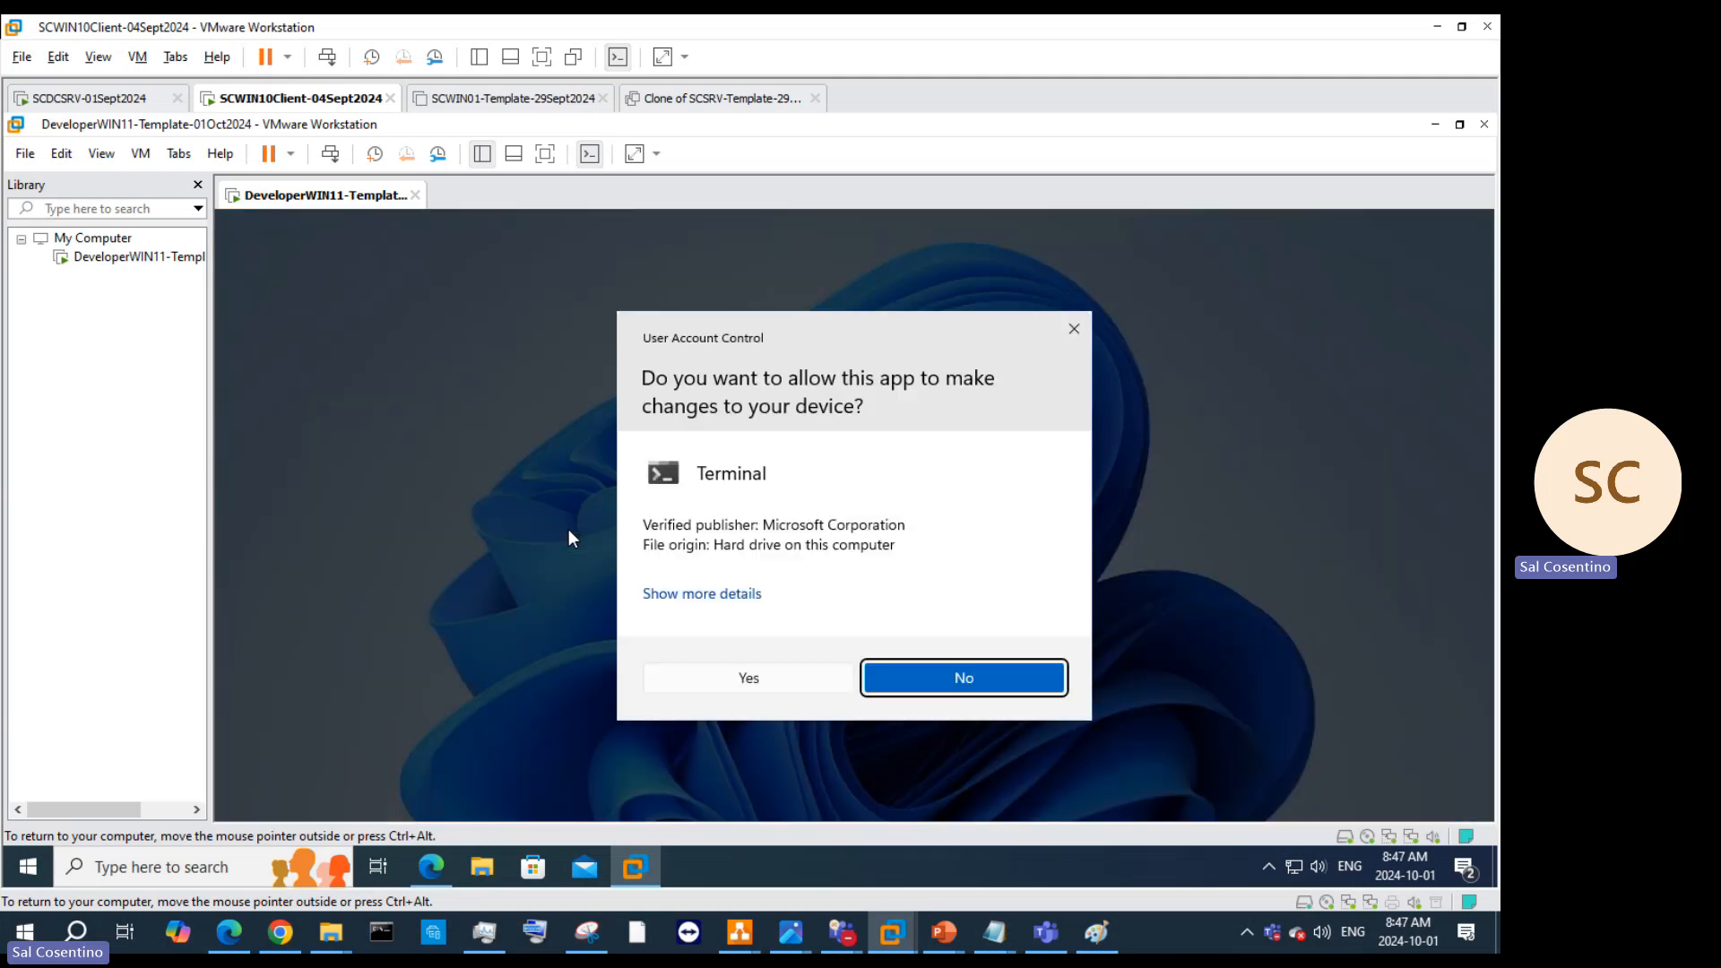
click(767, 675)
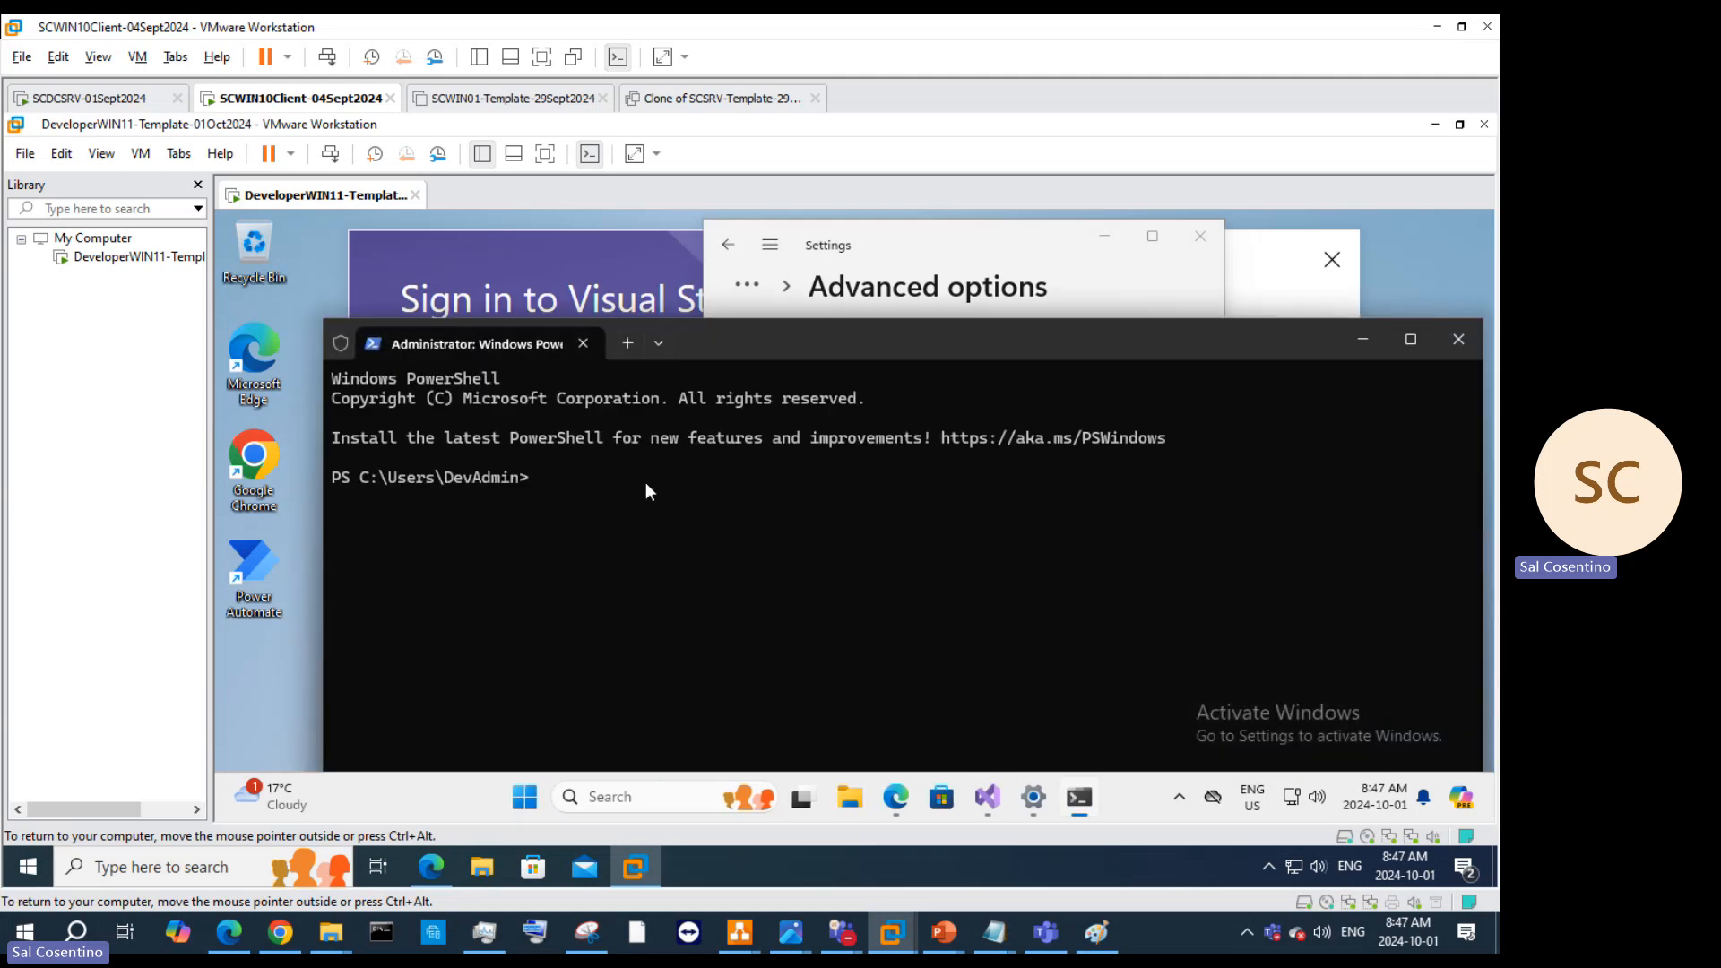
Open services.msc, select the Windows Update service and stop it
text(service)
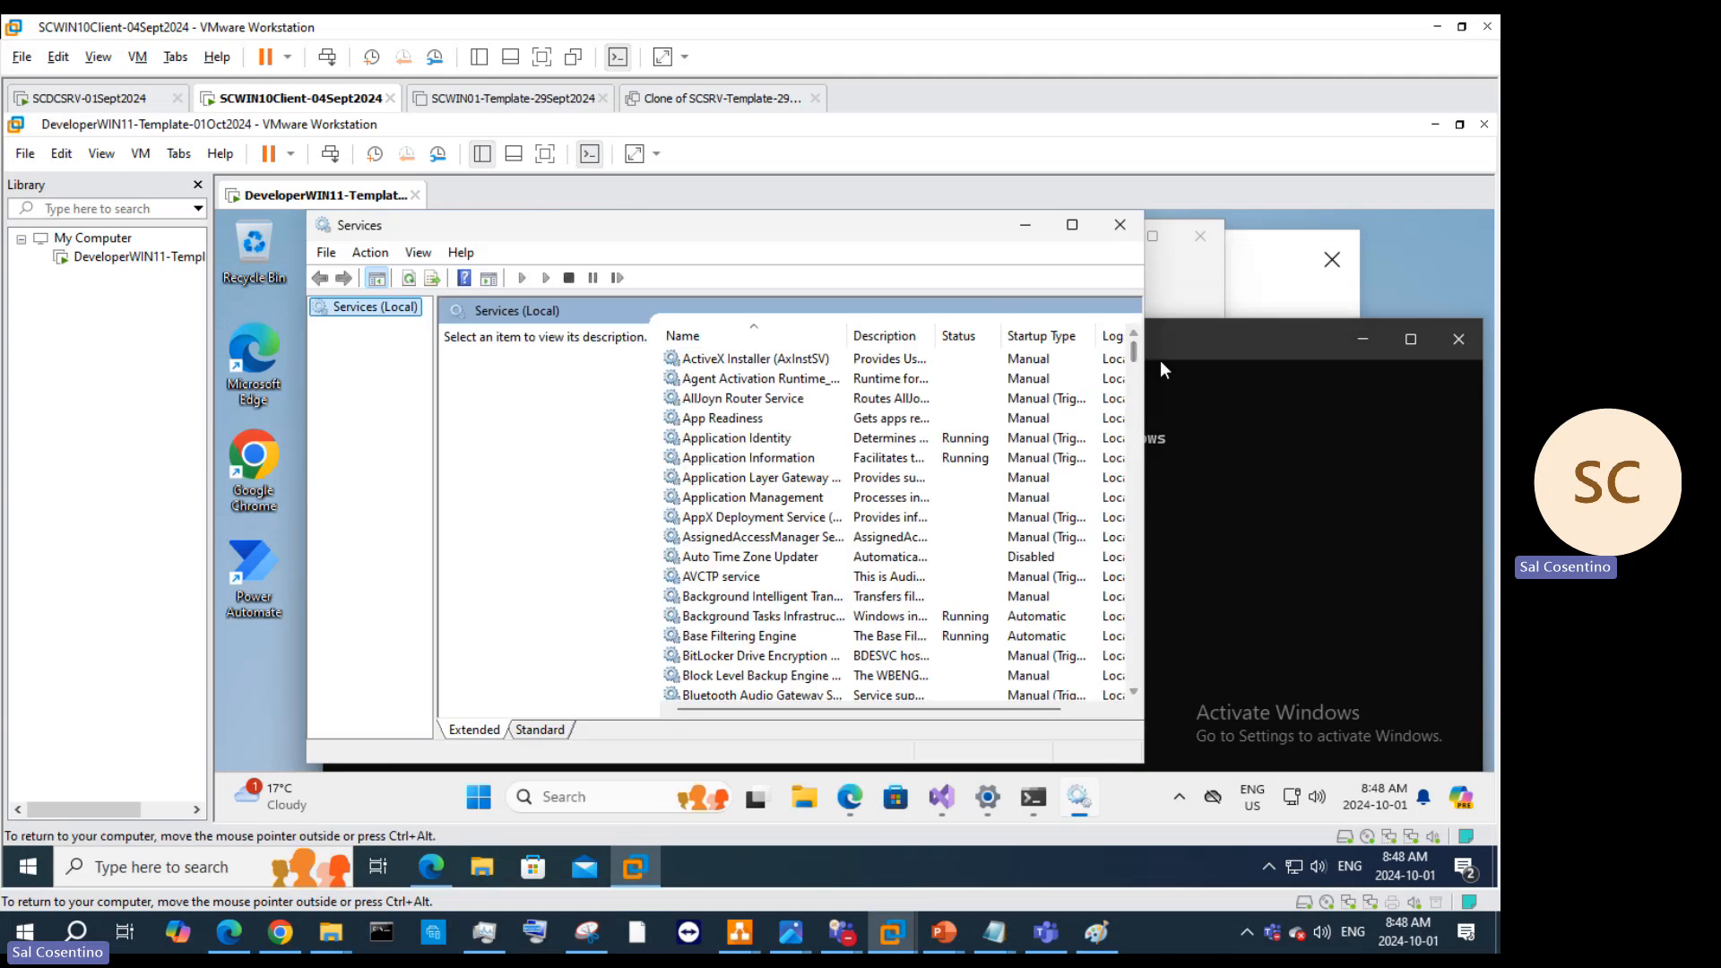
drag(1141, 350, 1135, 681)
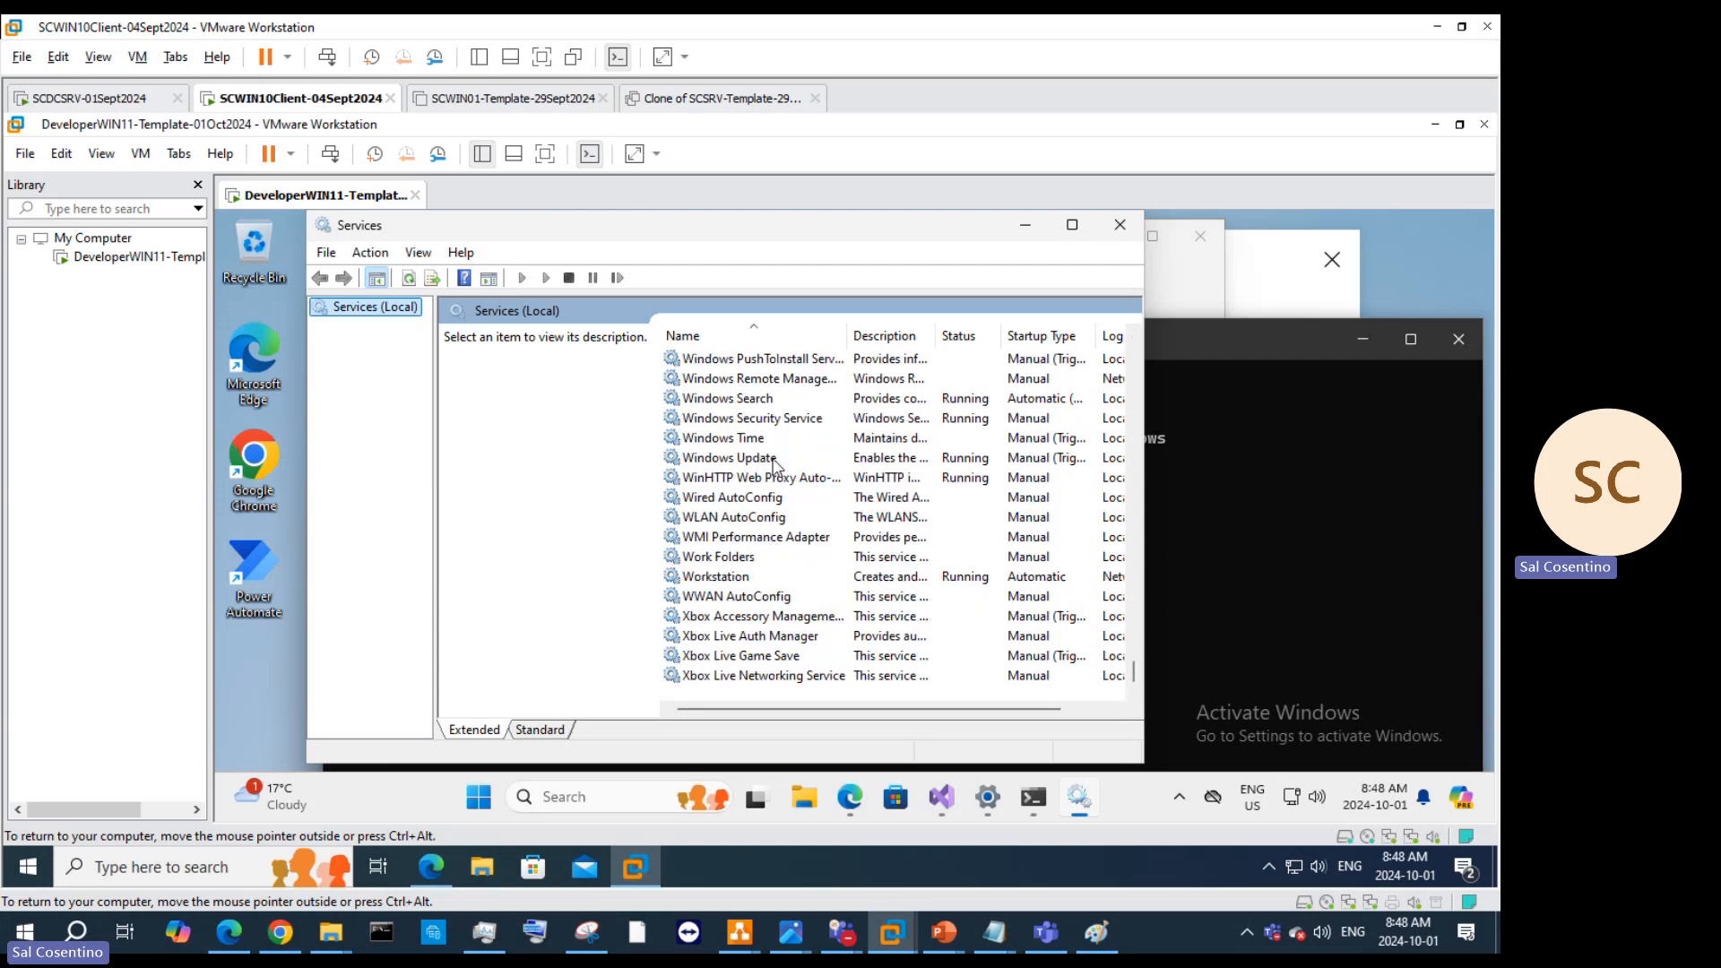
scroll(778, 502, up, 4)
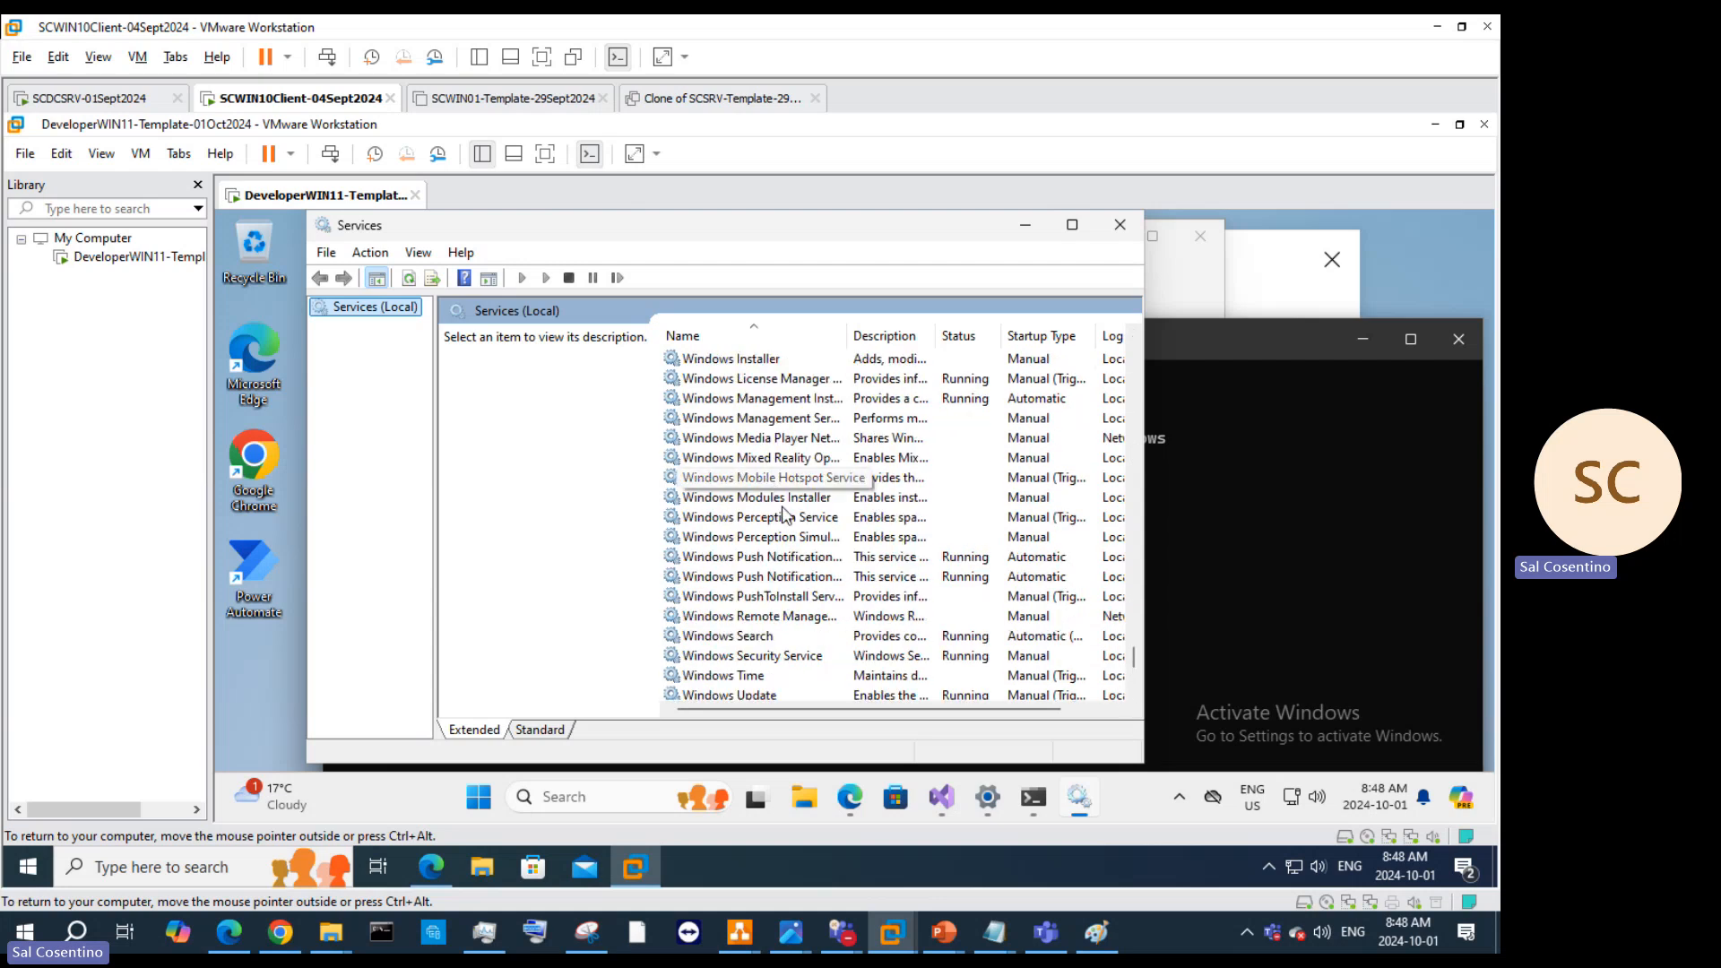
scroll(783, 553, up, 3)
scroll(780, 556, down, 5)
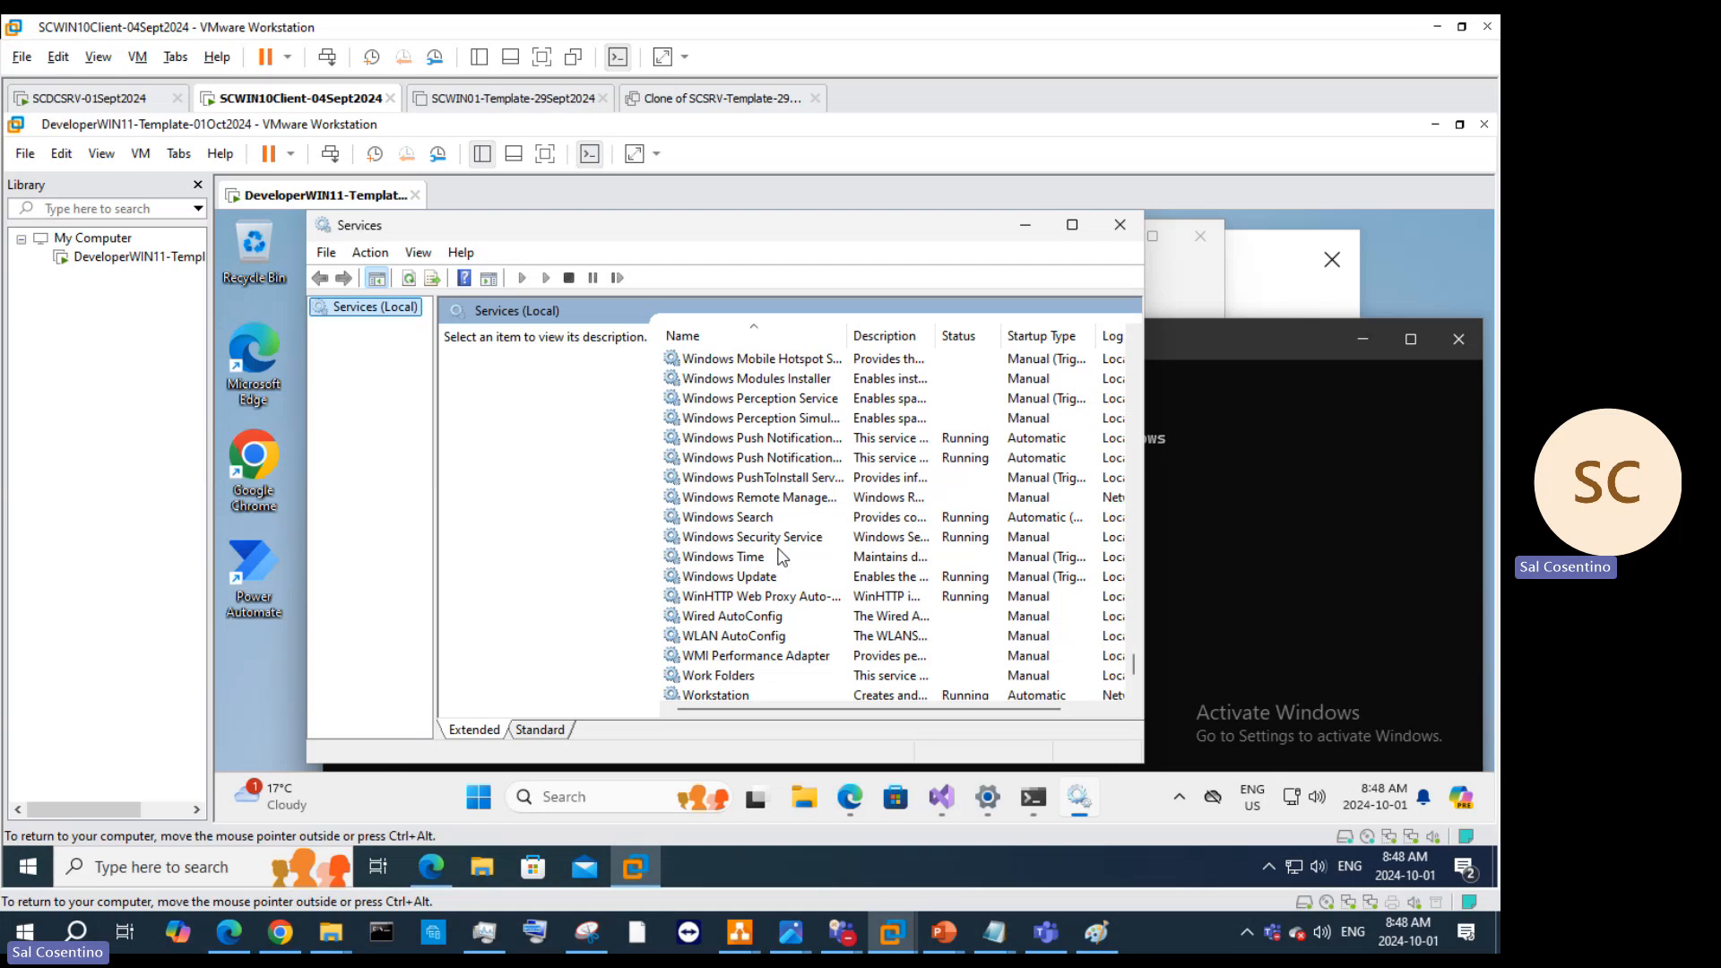
click(775, 576)
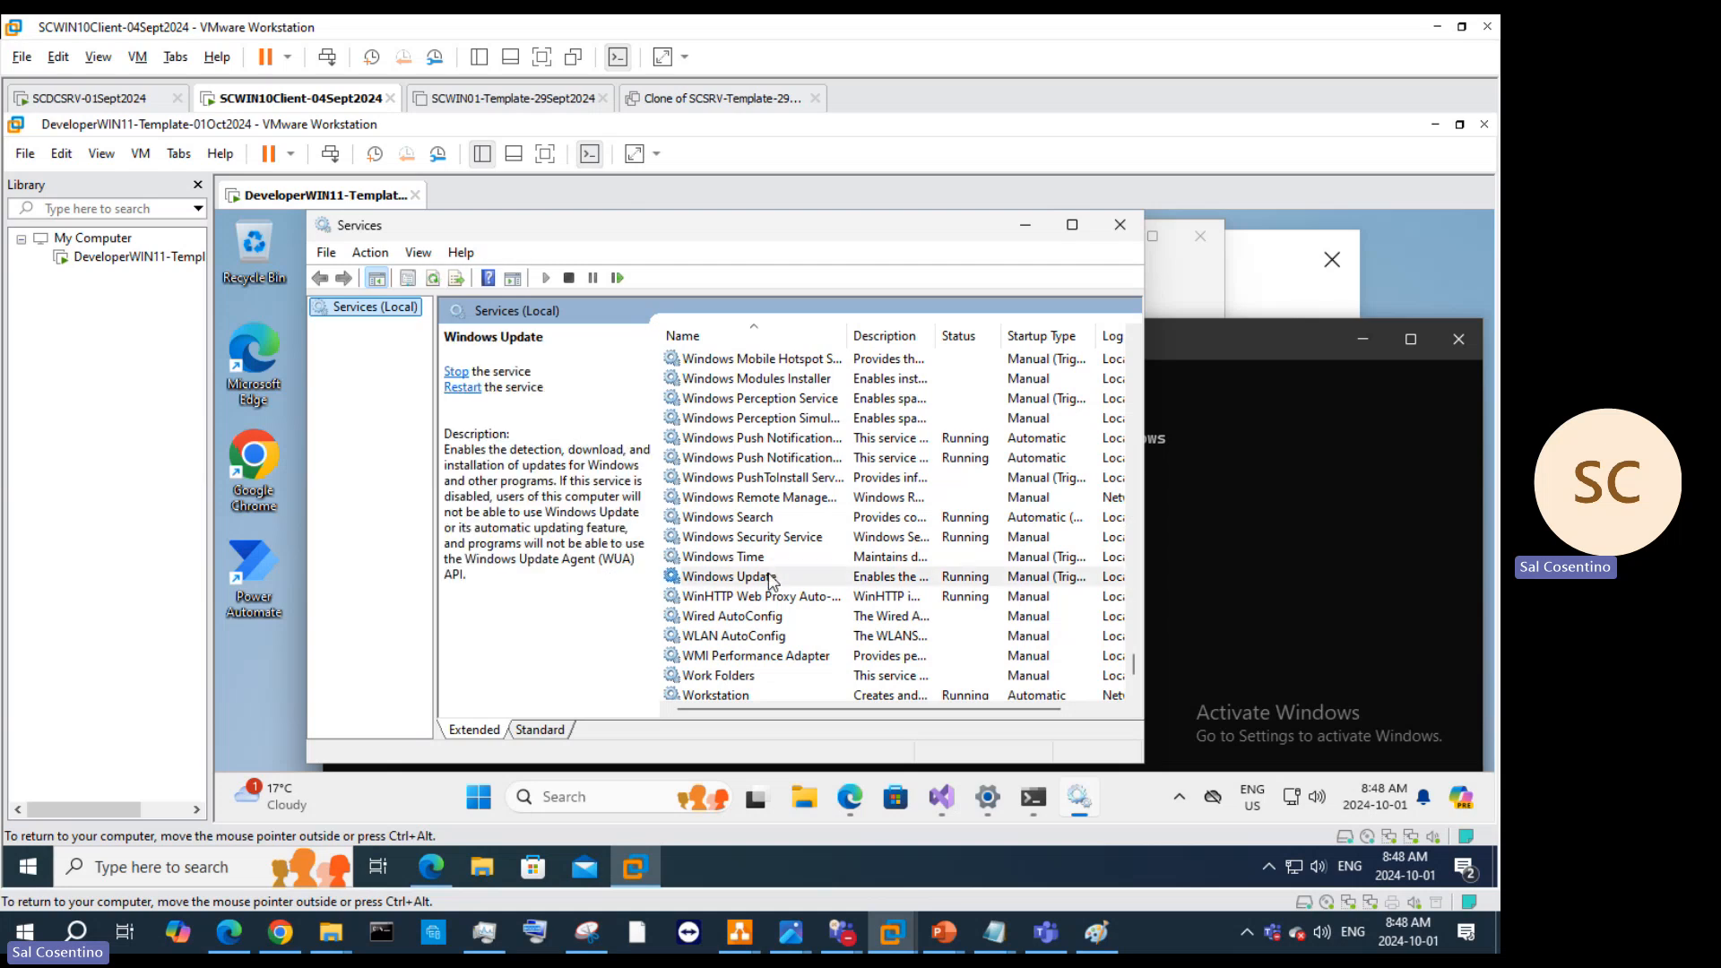
click(457, 372)
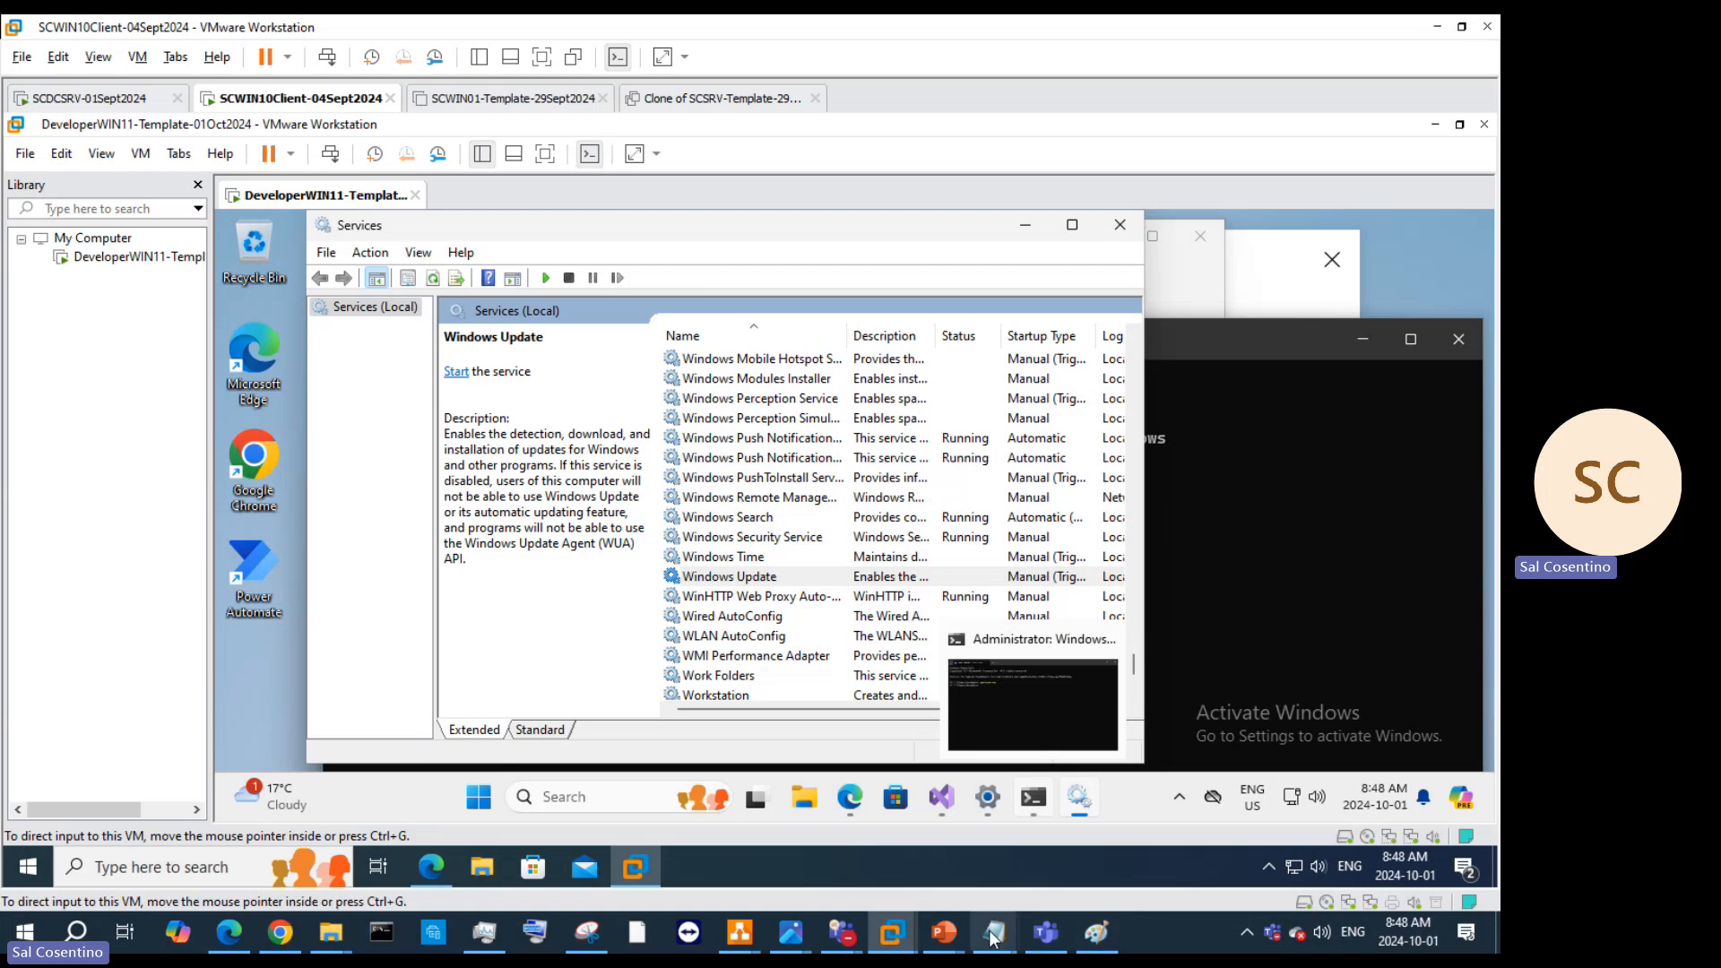
In the How to Sysprep presentation, append 'Services.msc Stop the Windows update Service' after Disable Updates (optional)
mouse_move(950, 934)
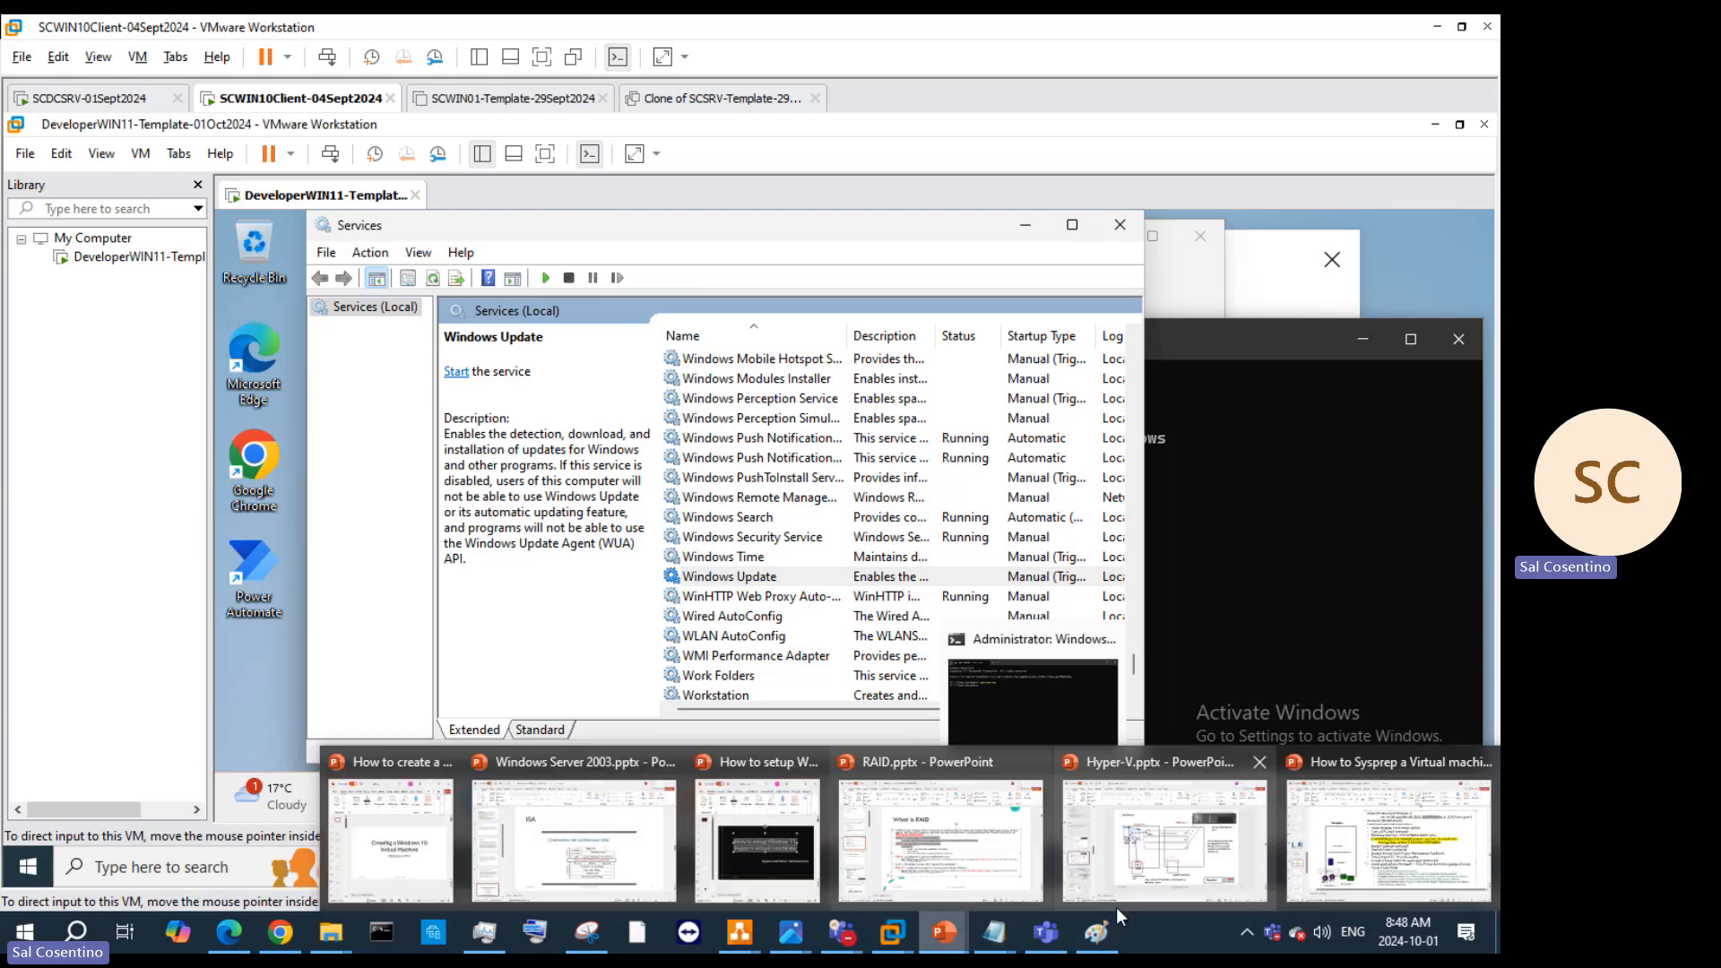
click(1410, 882)
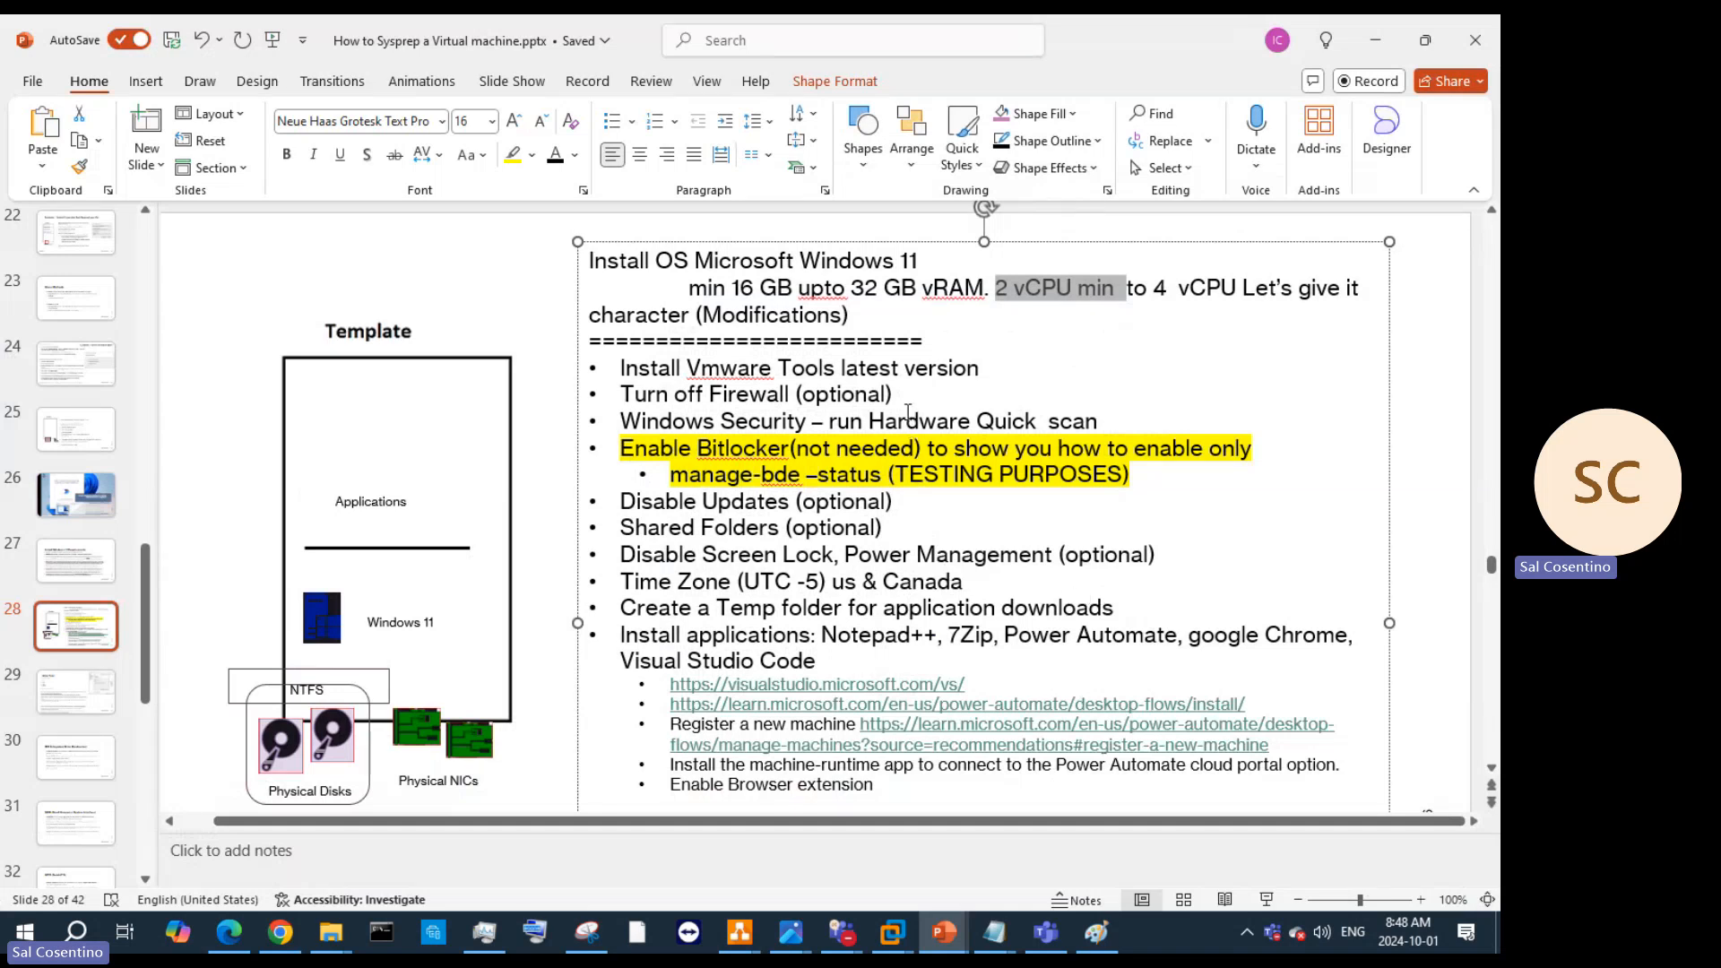
click(902, 505)
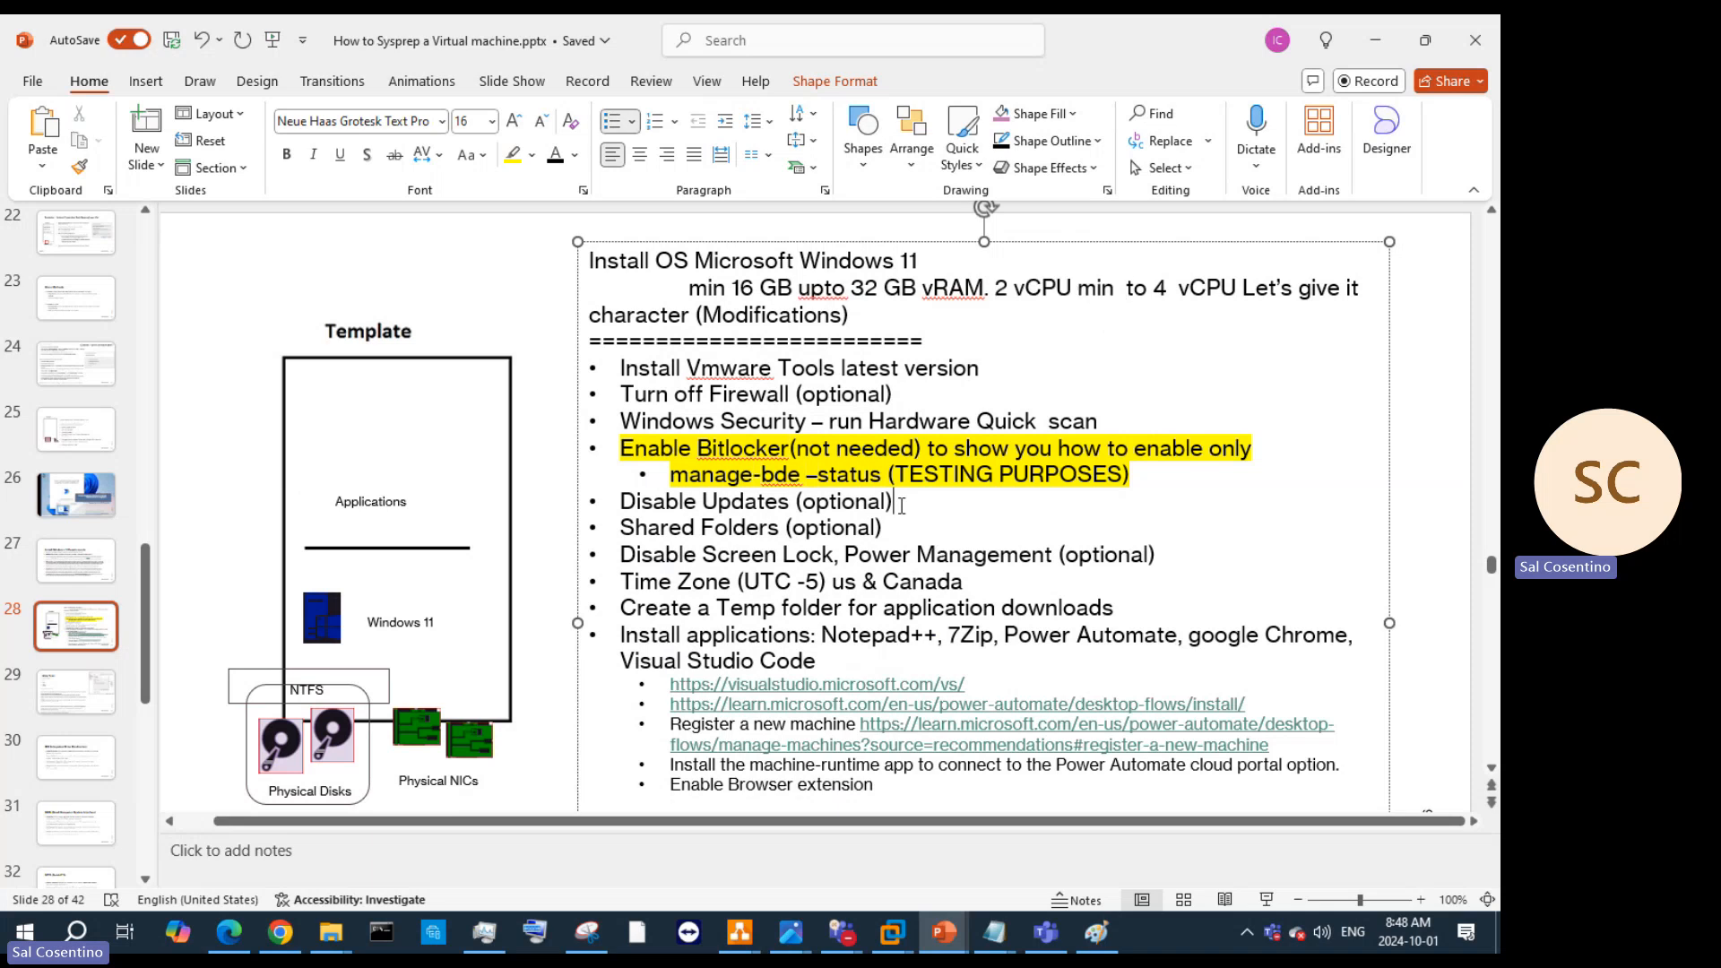
text(Services.msc )
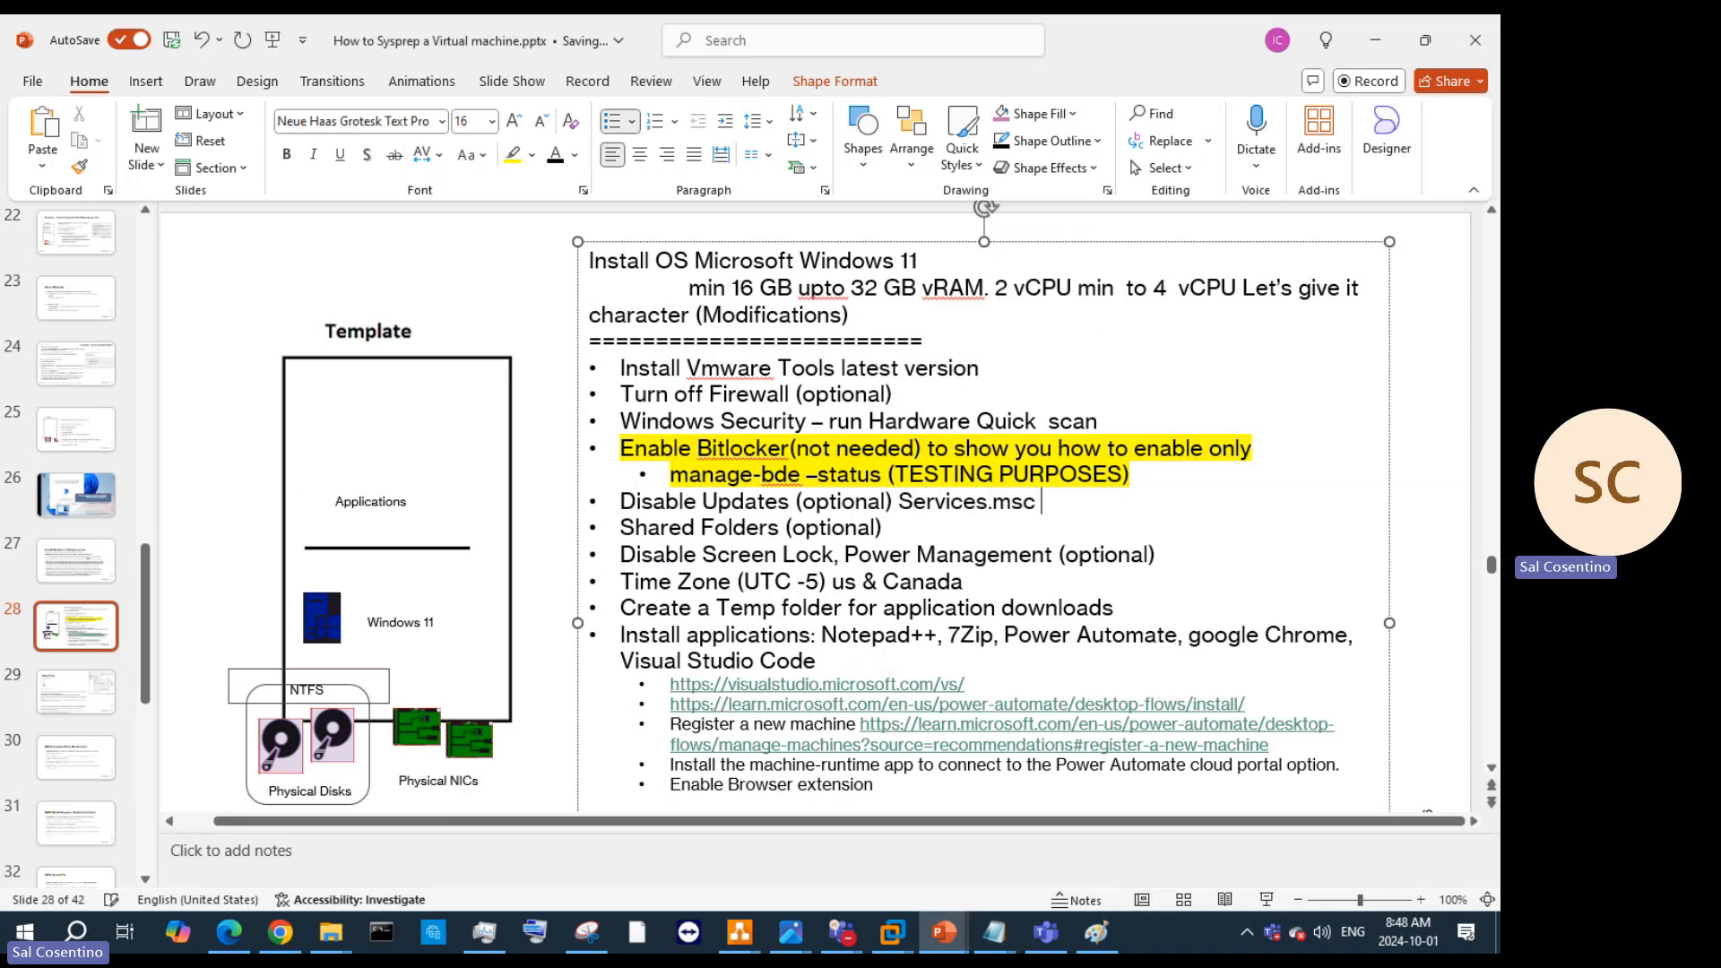
text(Stop the Se)
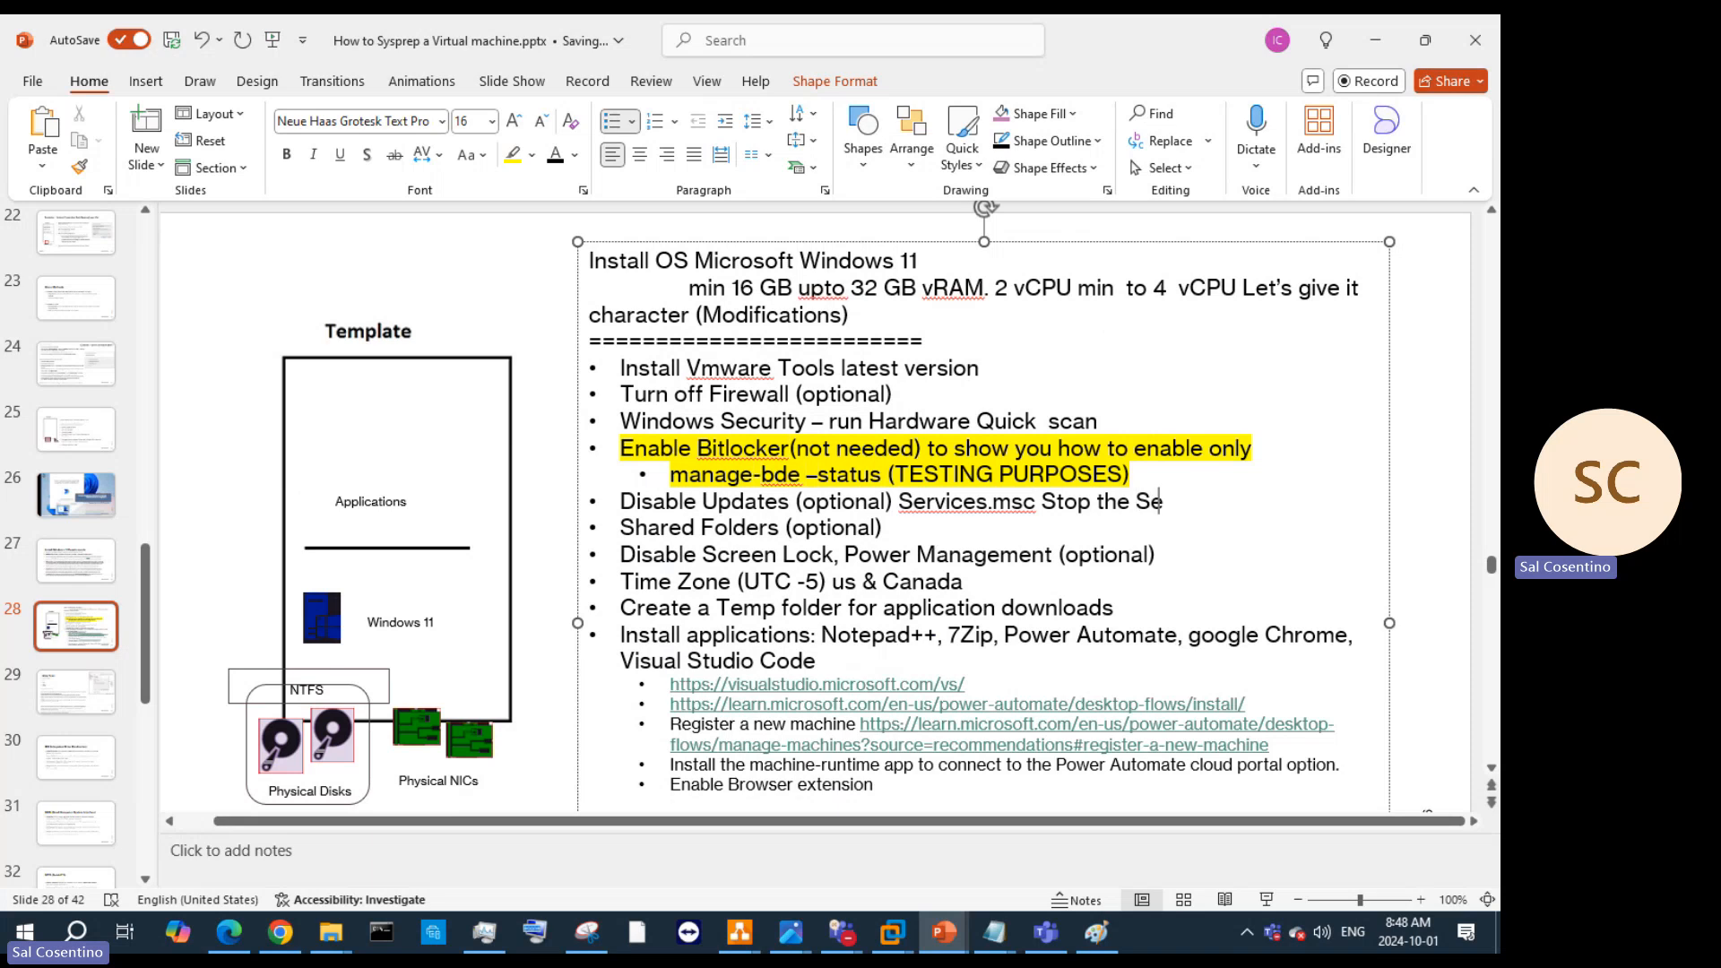
text(rvice)
text(Windows updat)
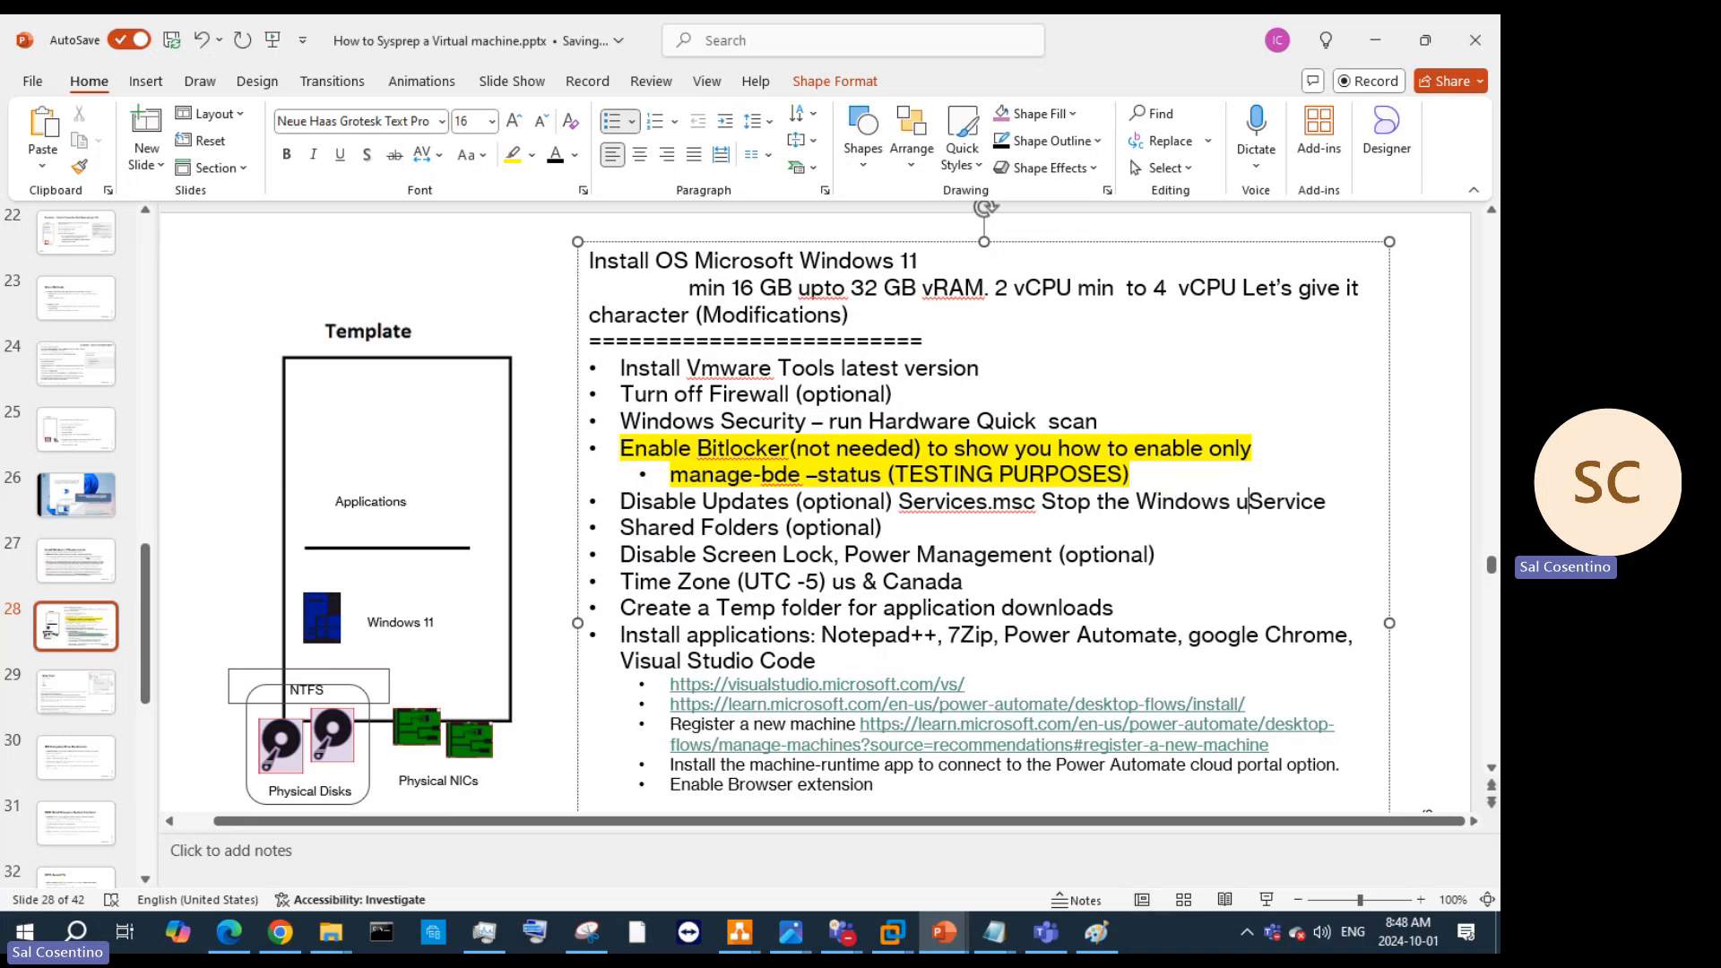
text(e)
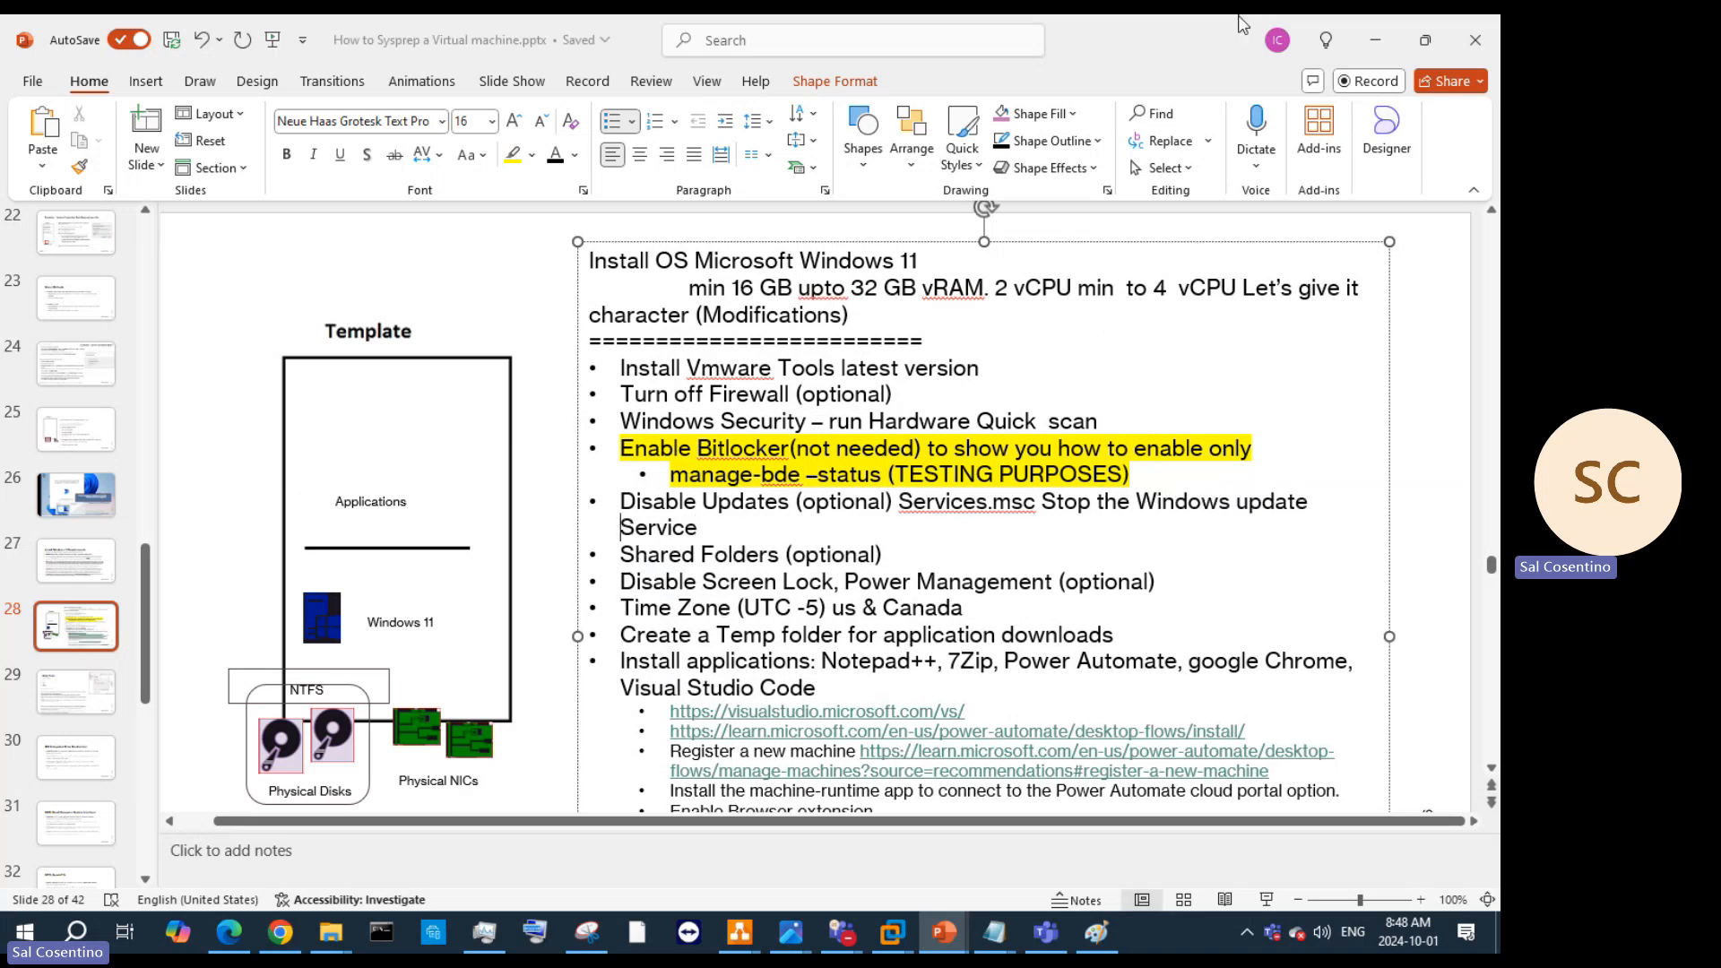
click(1375, 27)
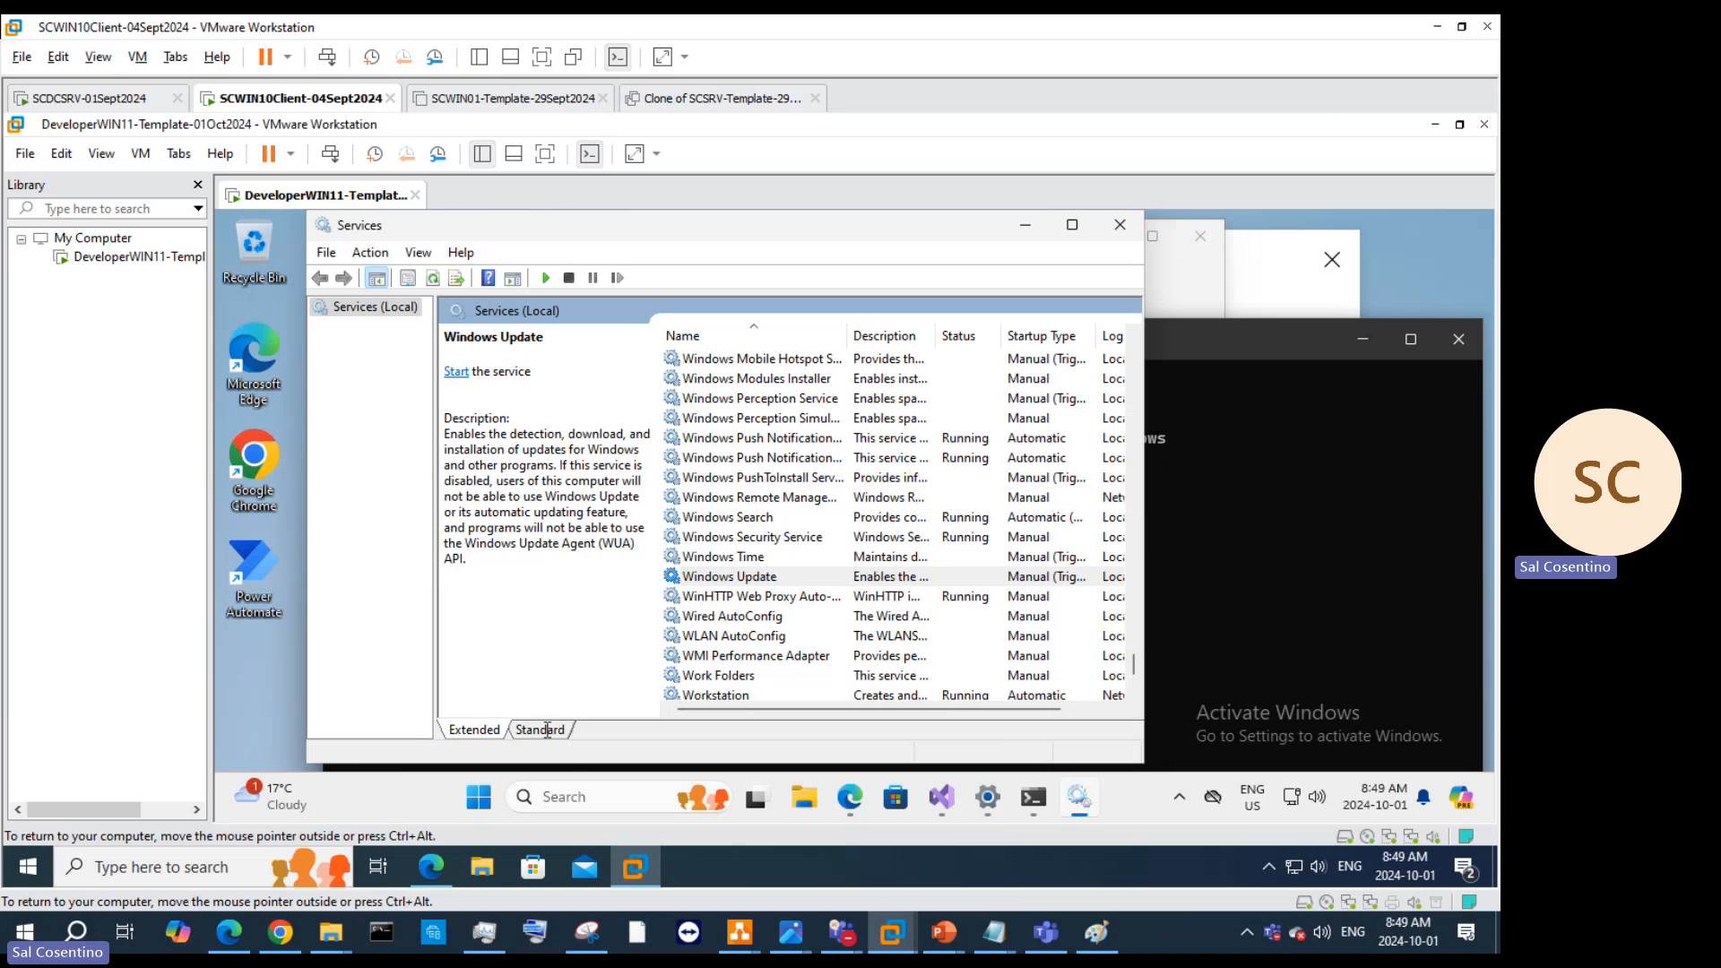
Set the Windows Update service's startup type to Disabled in its properties
click(741, 580)
double_click(737, 579)
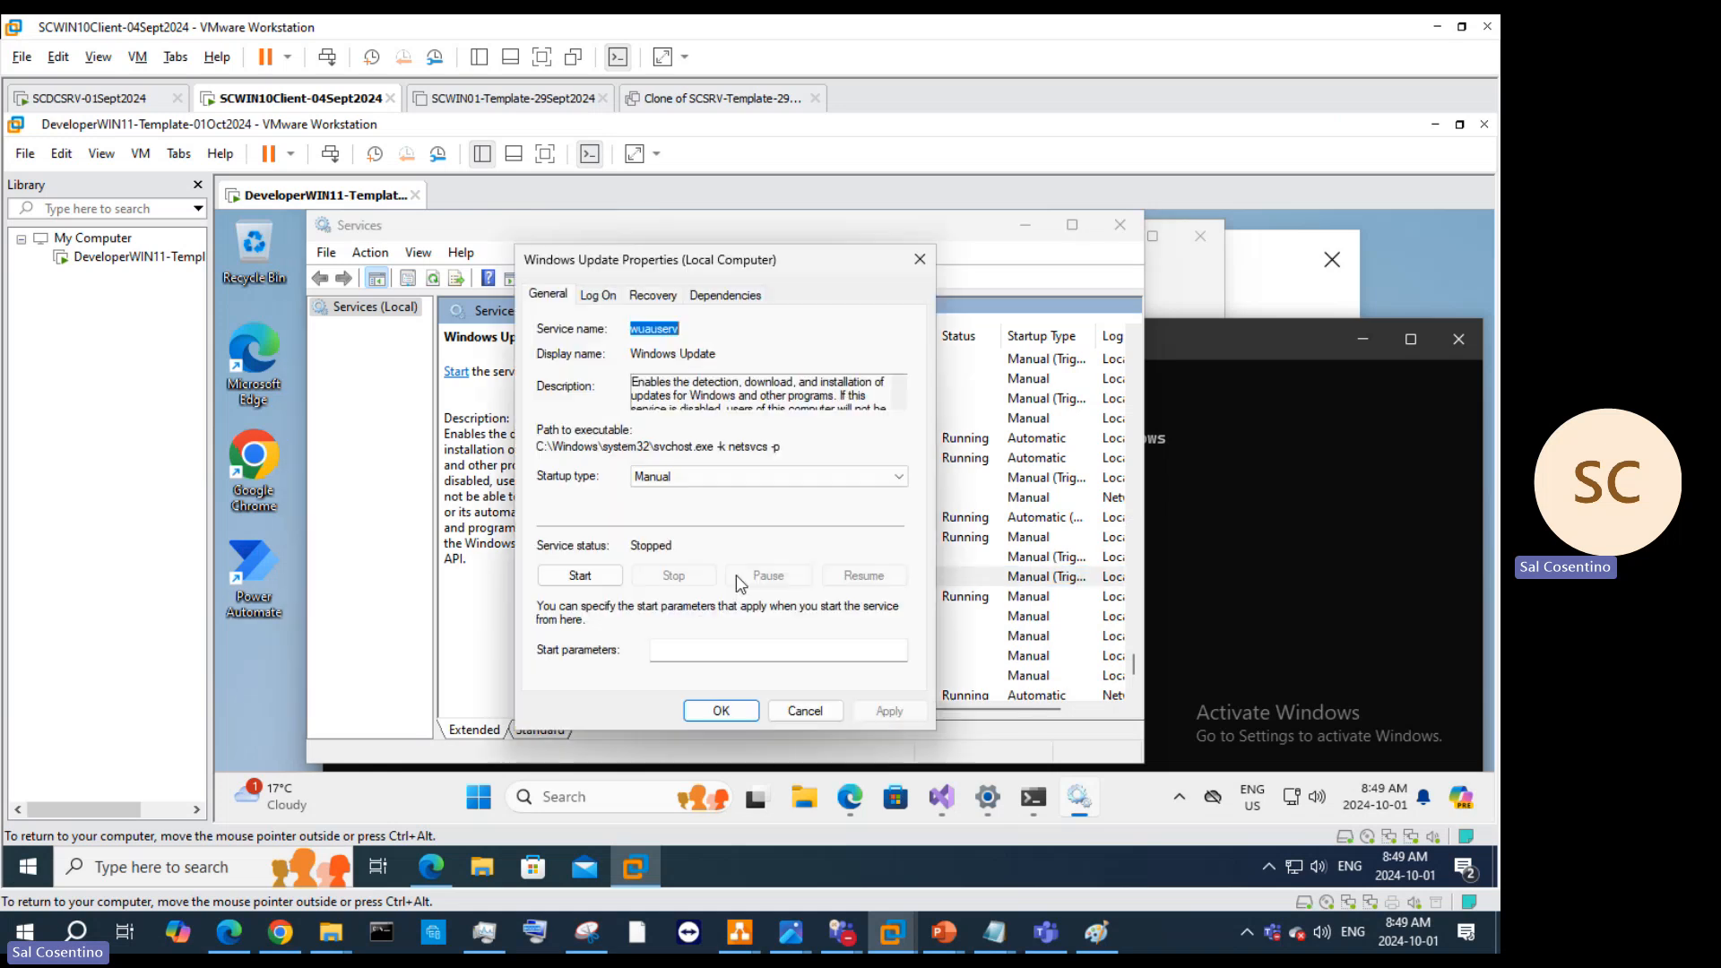
click(728, 480)
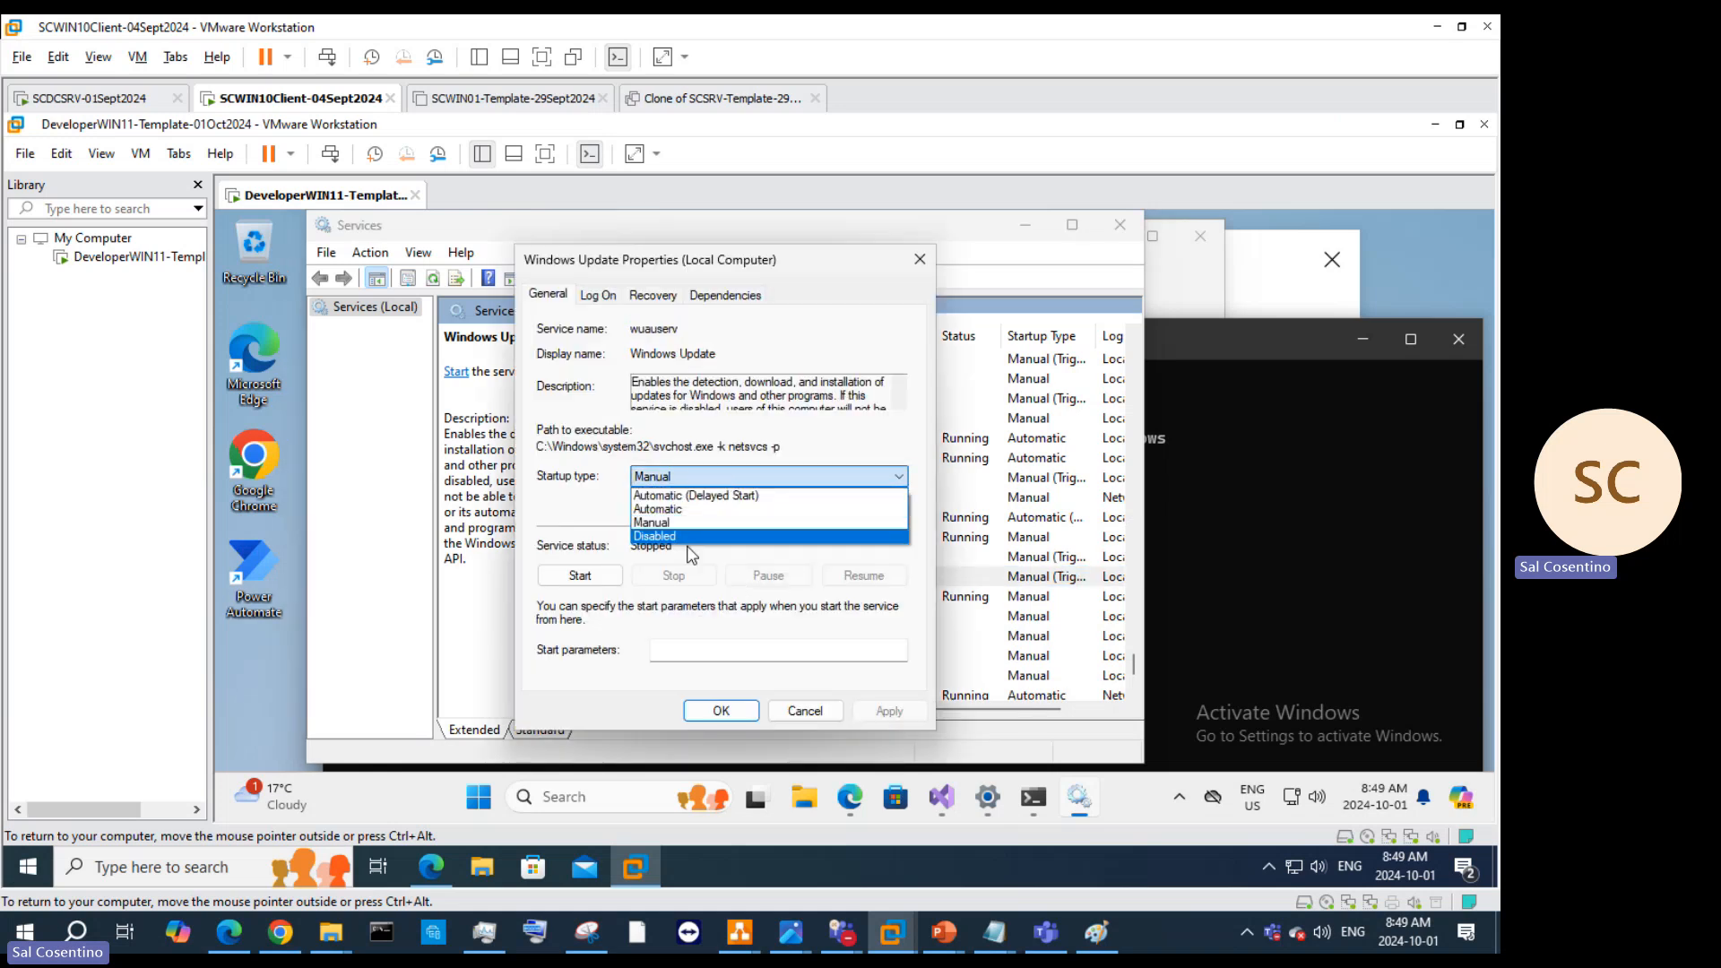
click(692, 537)
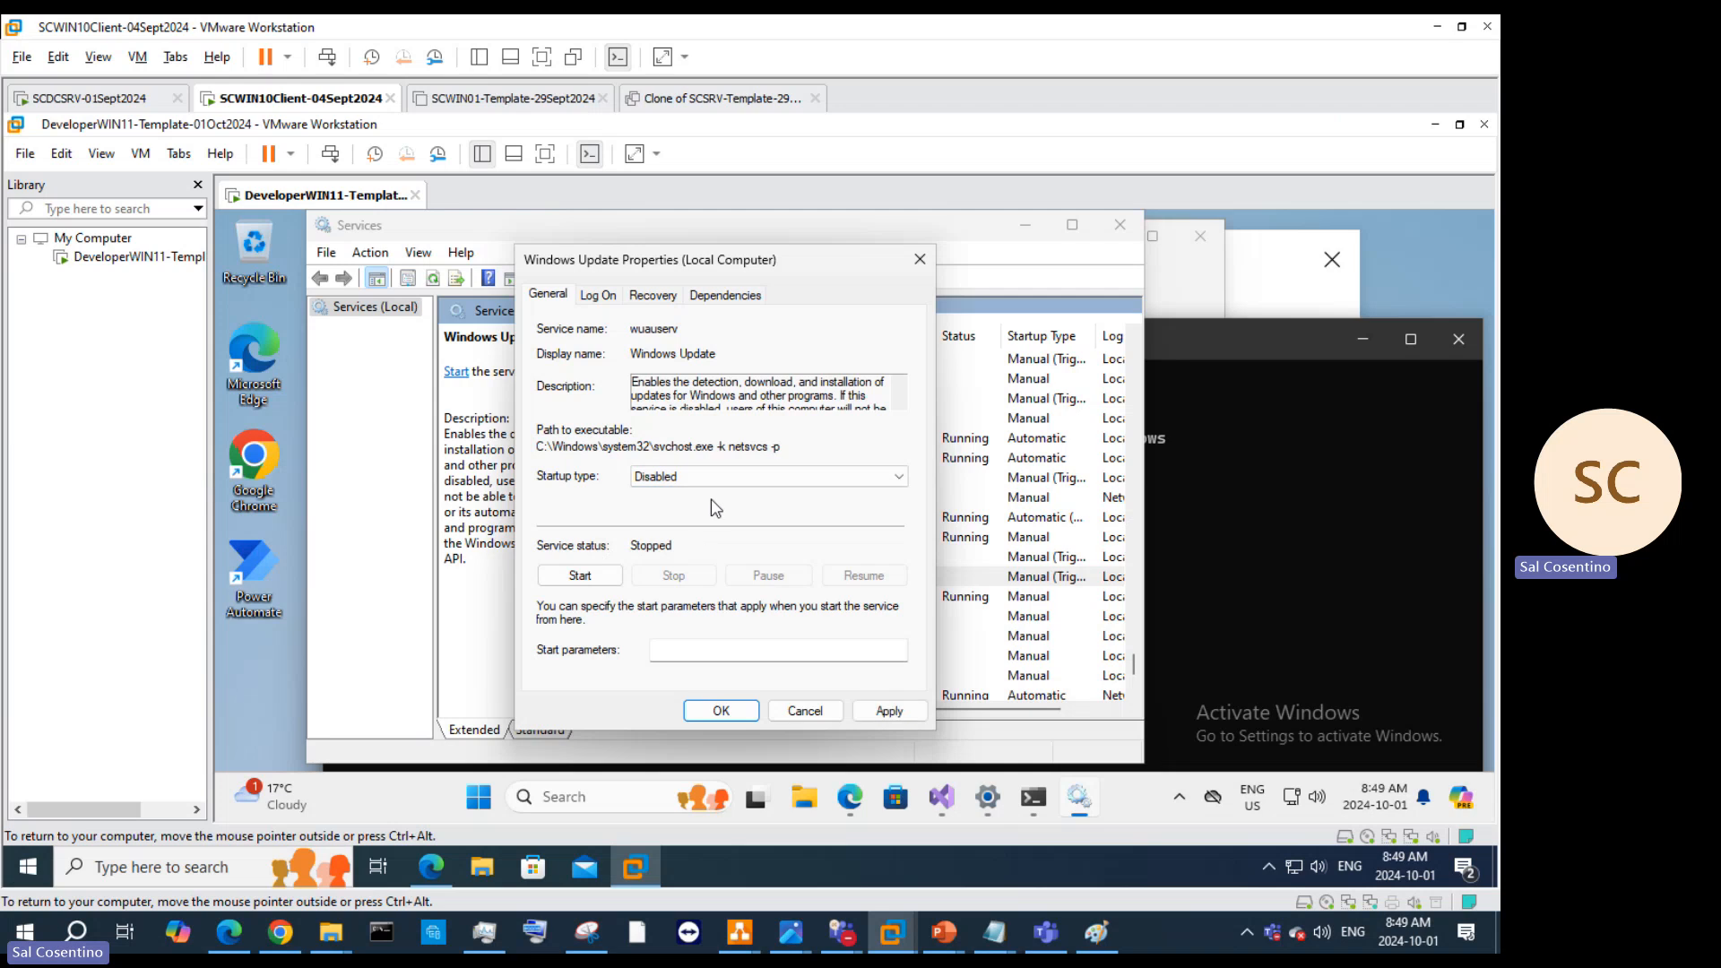
On the Log On tab, switch to This account and check a typed account name, which isn't found
click(599, 295)
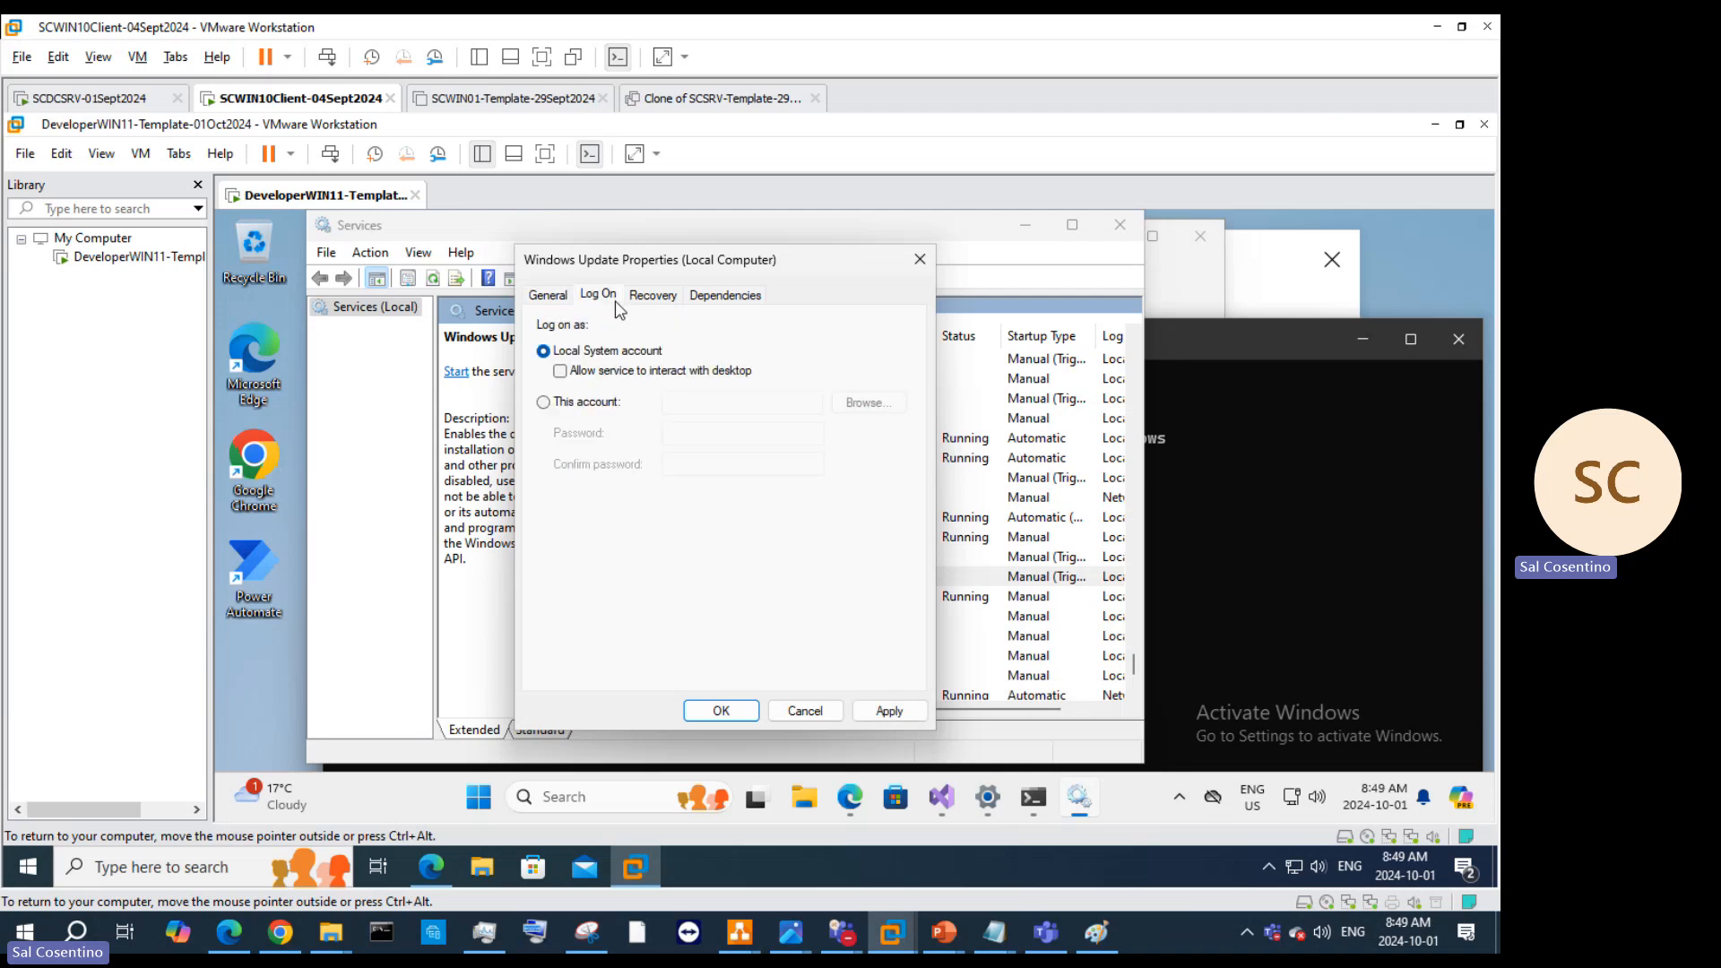
click(556, 402)
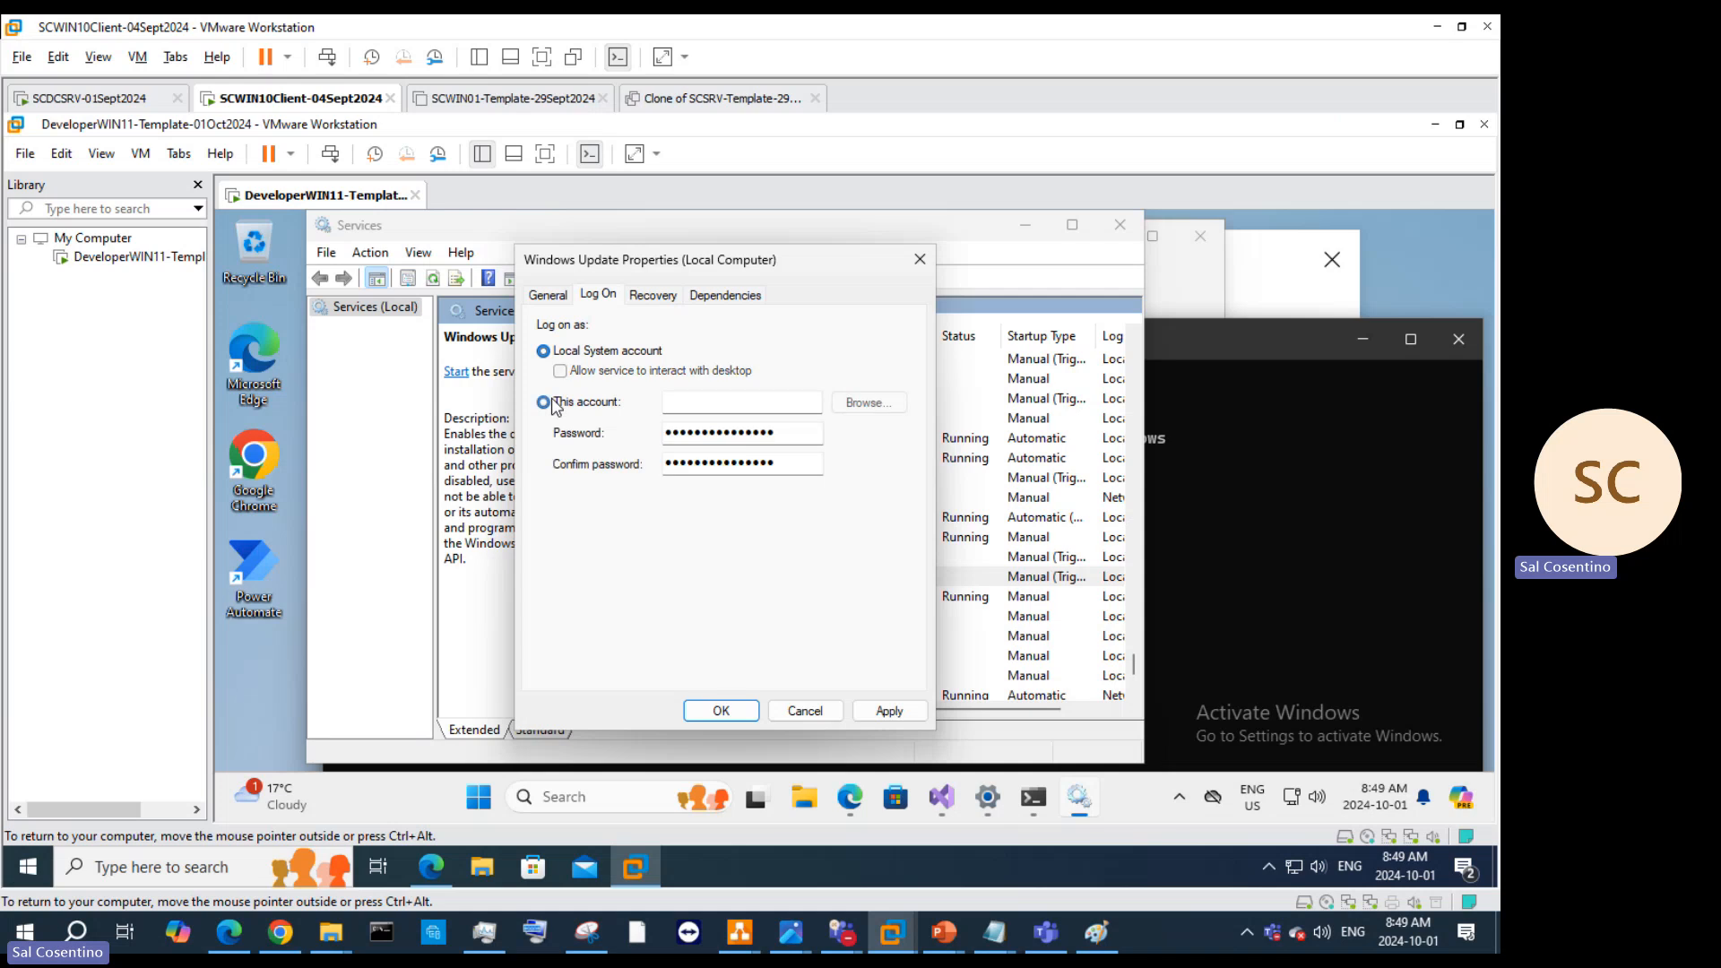
click(894, 408)
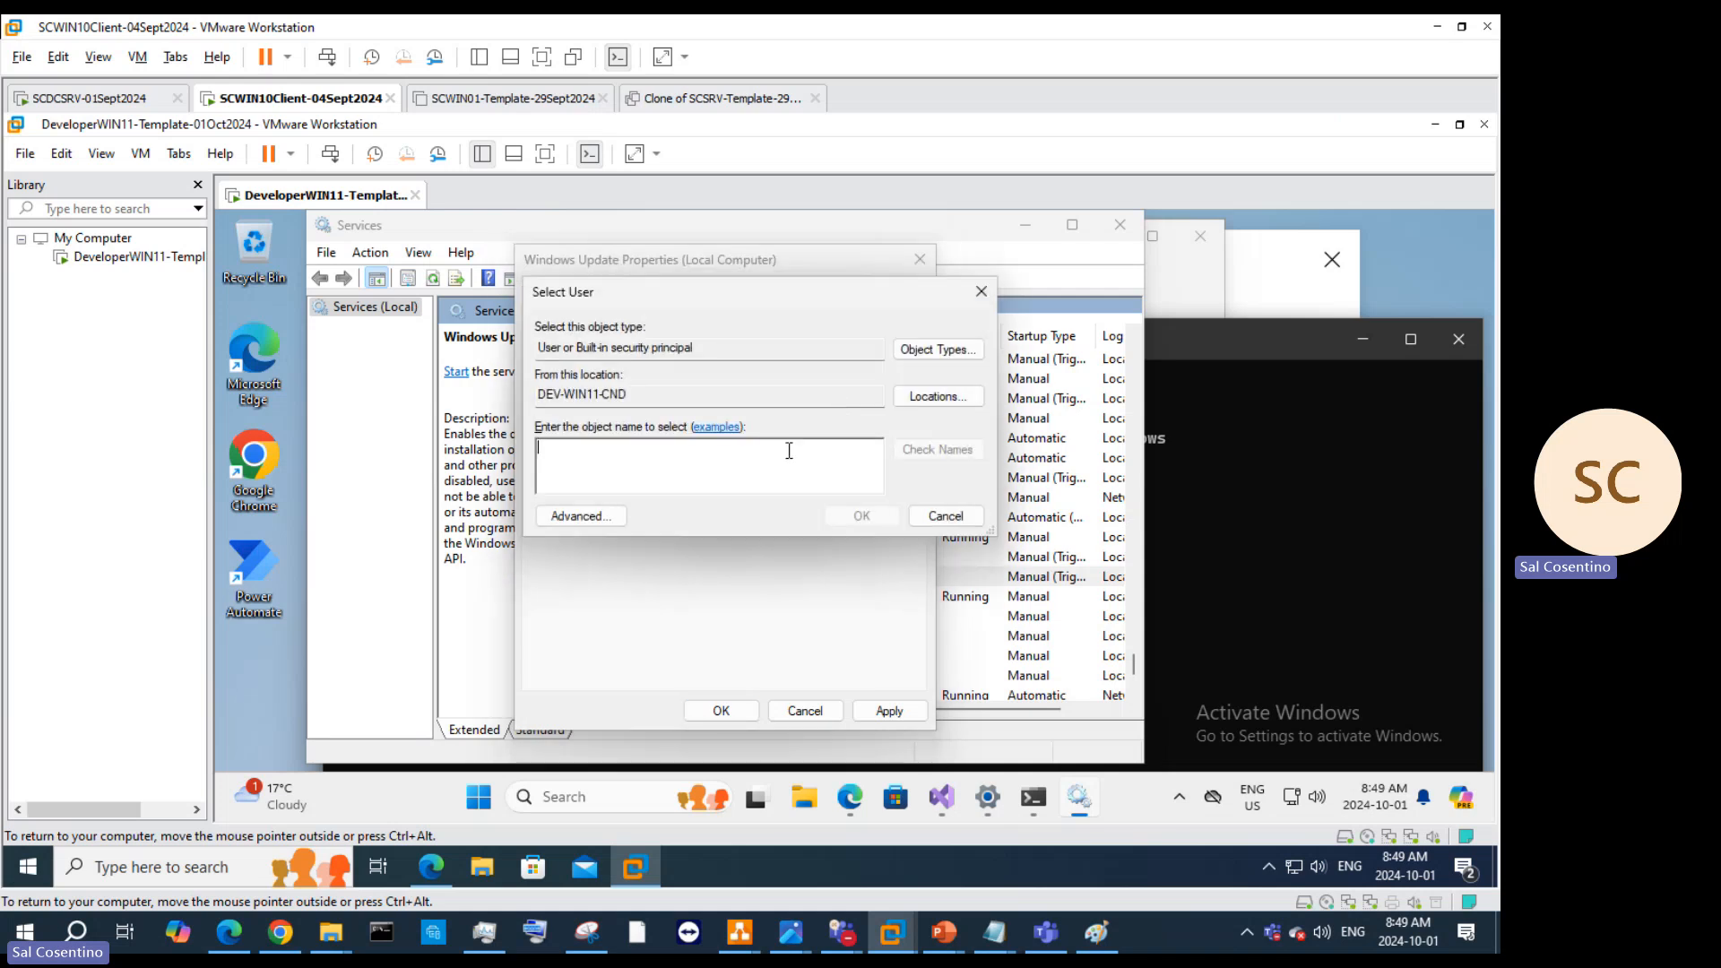
text(Dev)
click(958, 452)
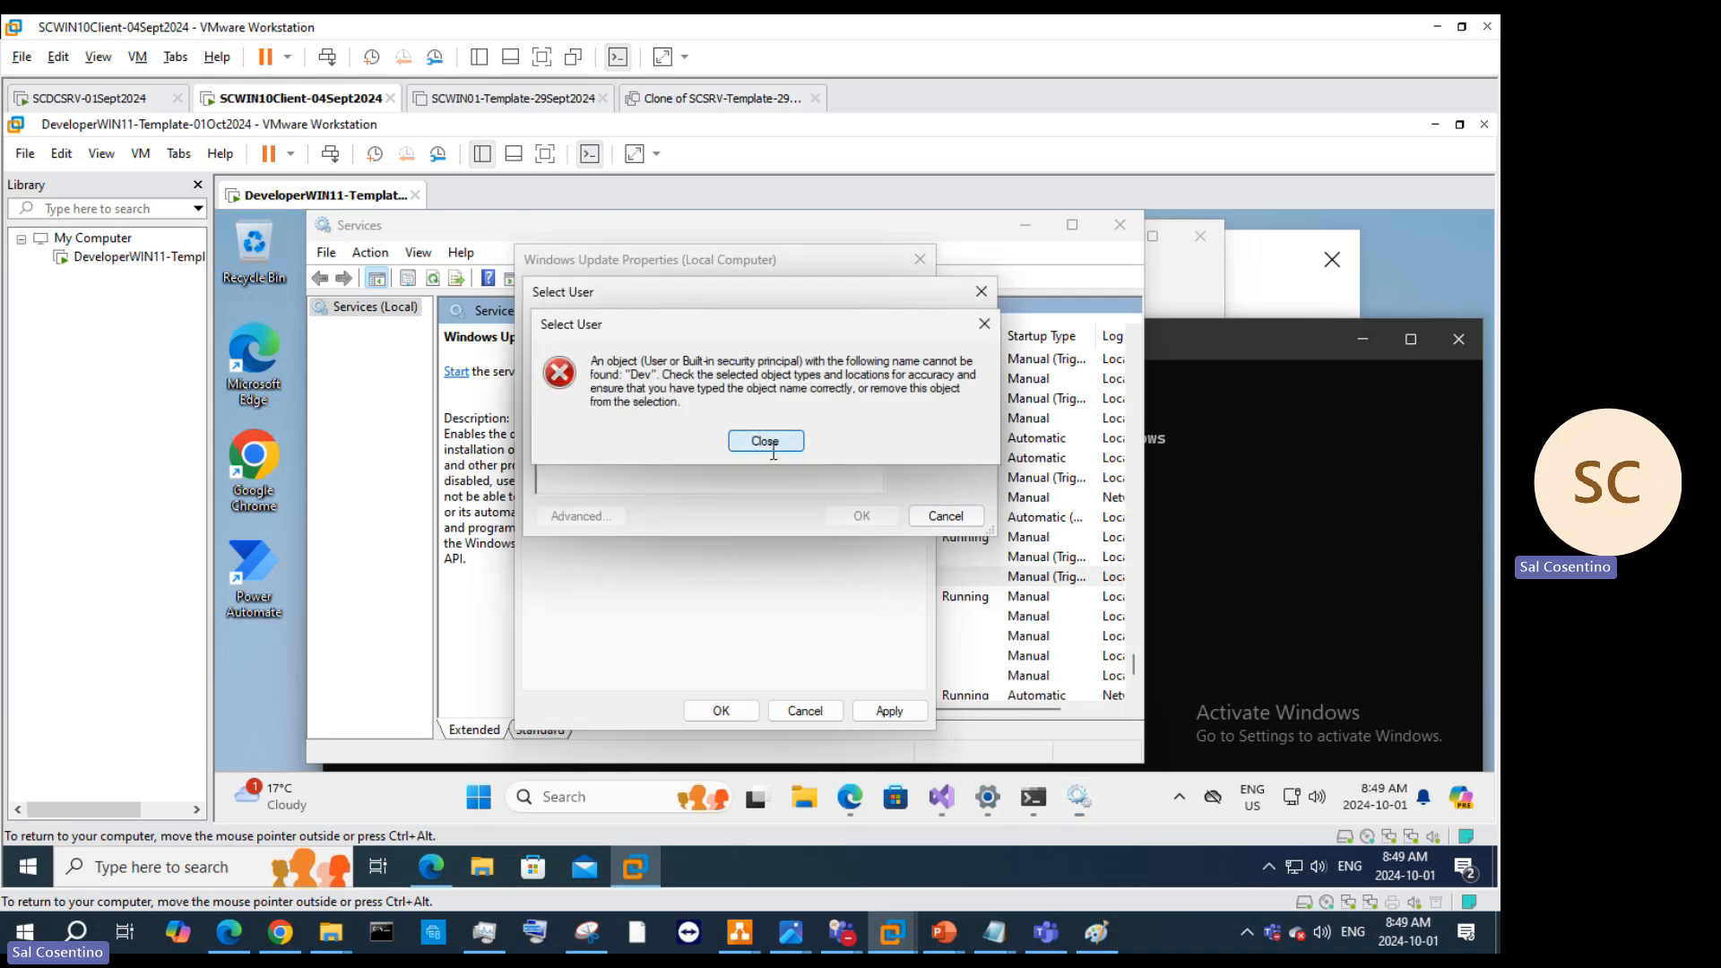
click(762, 436)
Review object types and locations, recheck the account name, then cancel the account picker
click(939, 351)
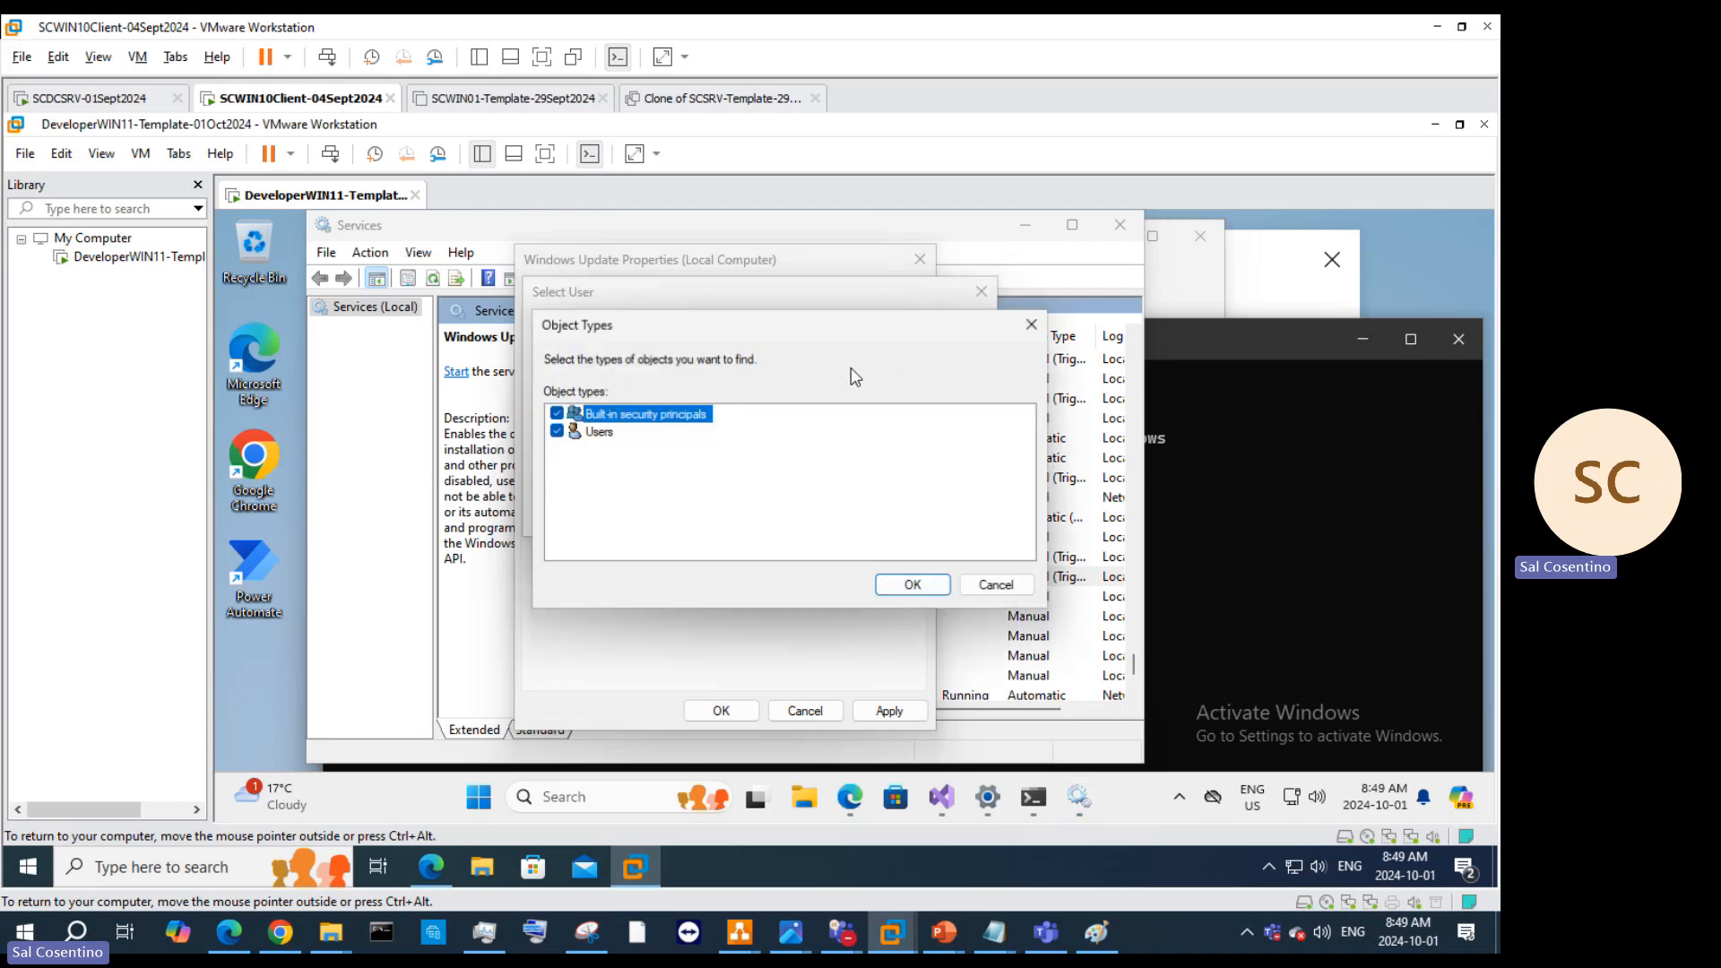
click(998, 586)
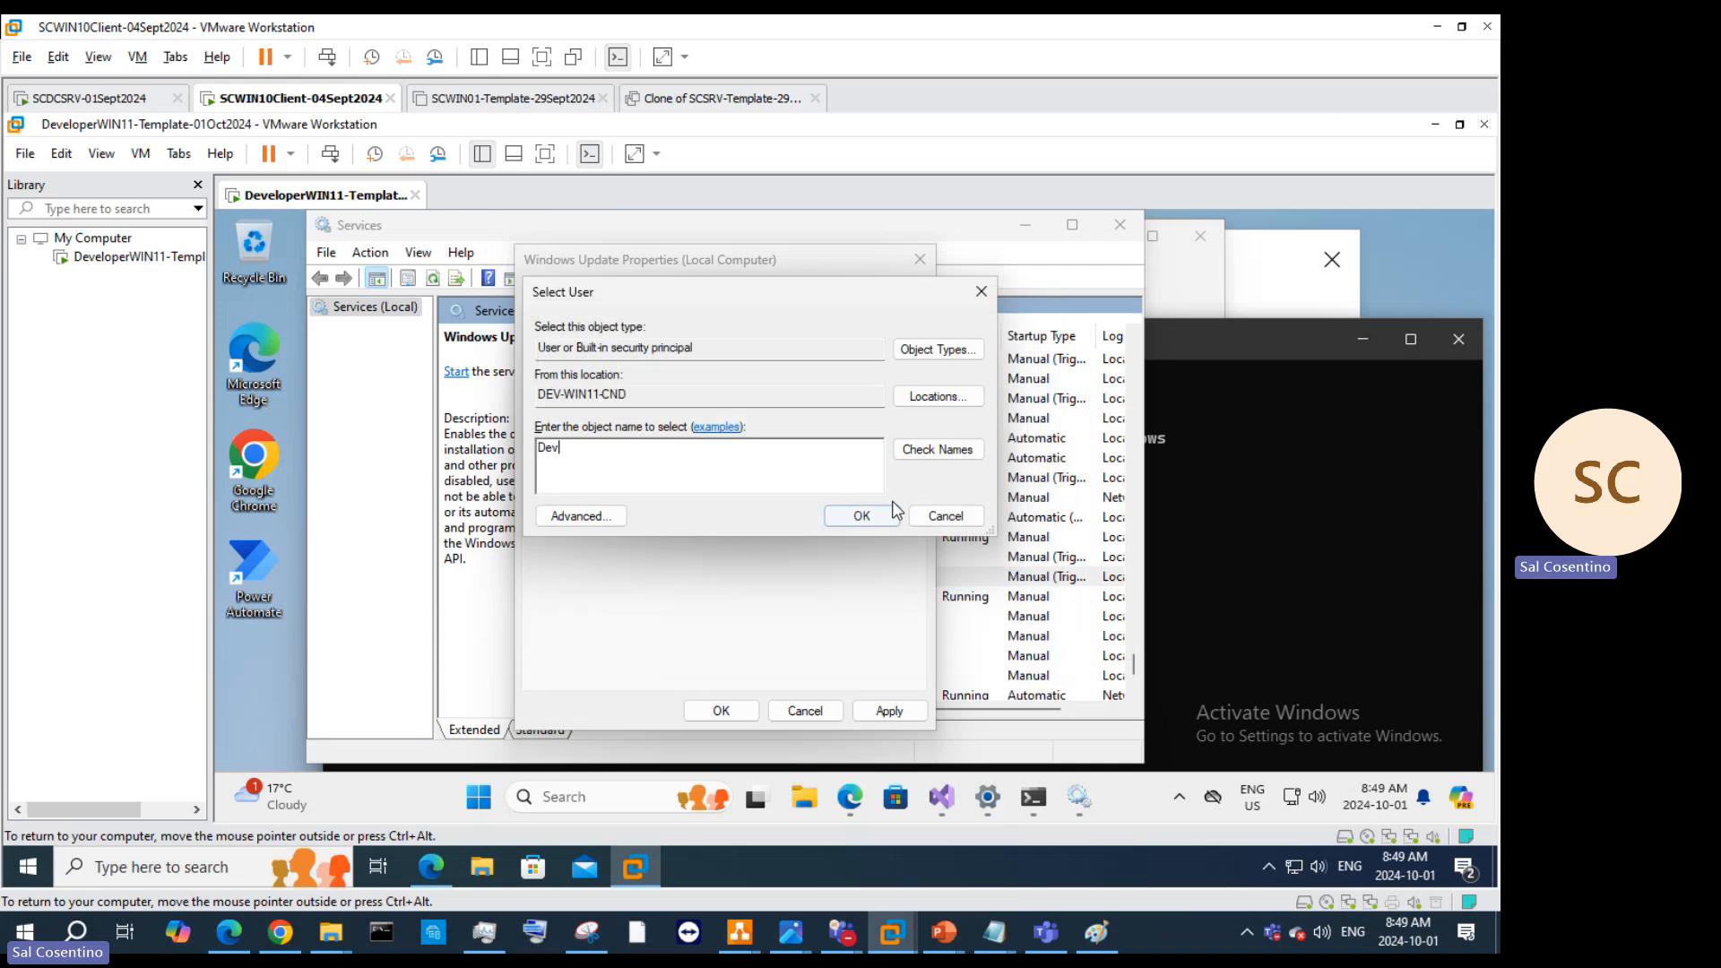
click(937, 398)
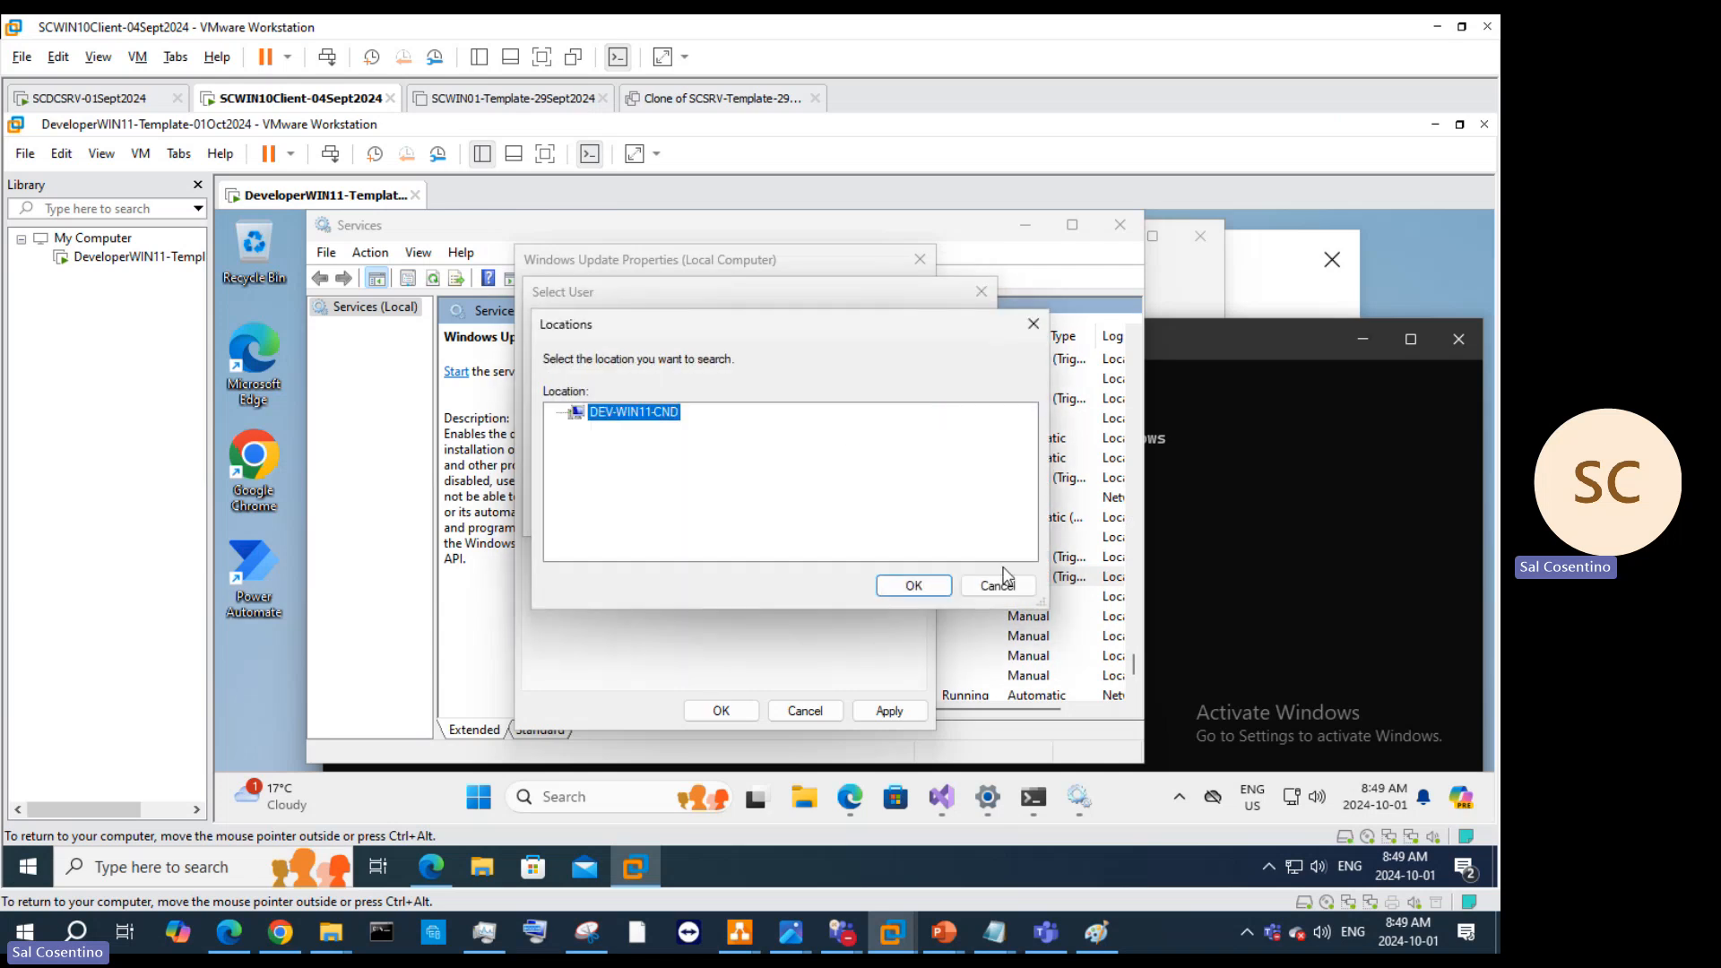
click(997, 586)
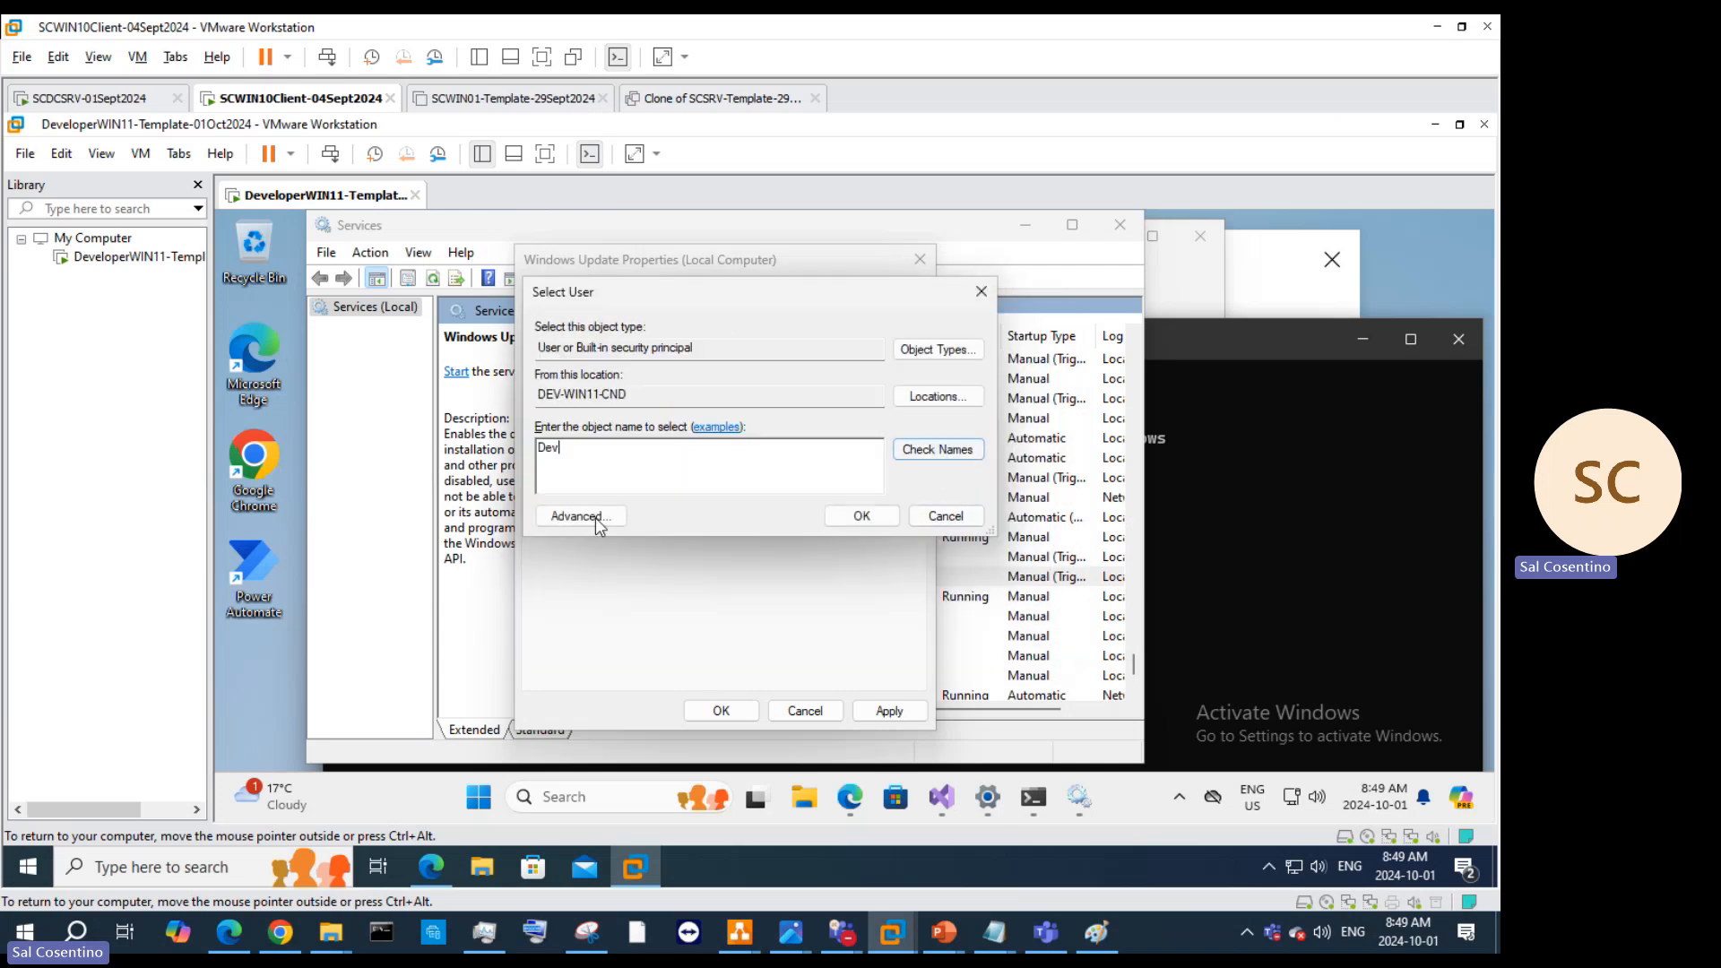
click(574, 460)
click(943, 452)
click(765, 441)
click(962, 521)
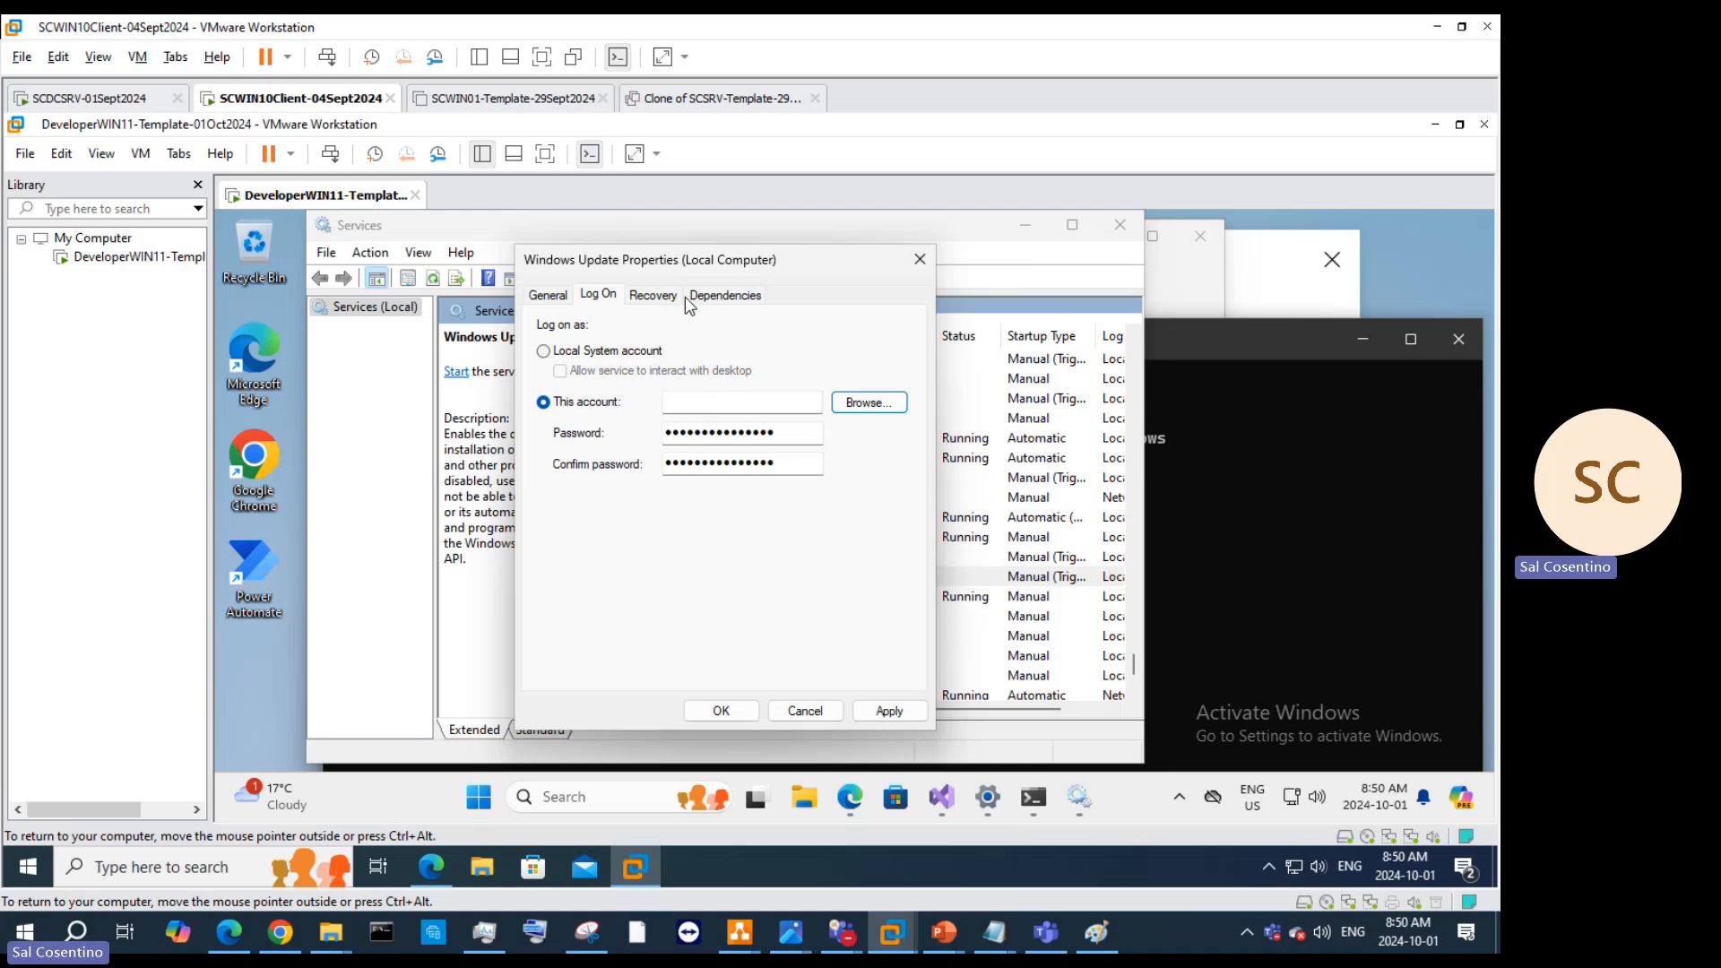
View the Recovery tab, then Dependencies with RPC expanded to RPC Endpoint Mapper and DCOM Server Process Launcher
click(652, 297)
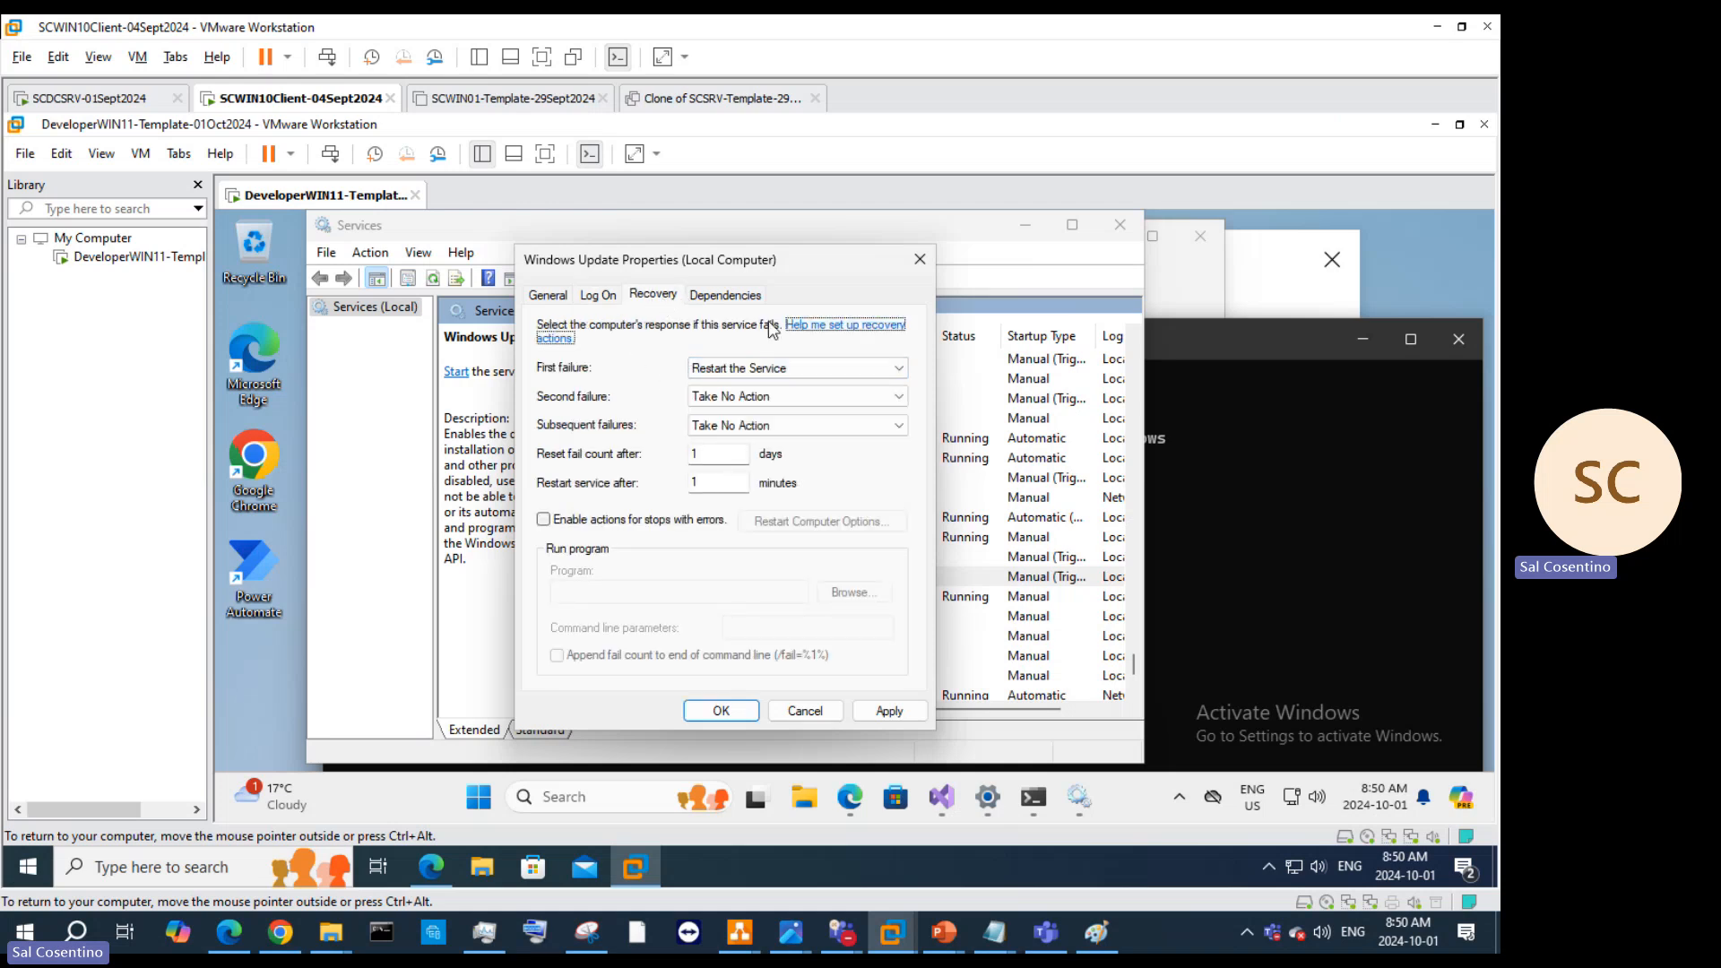
click(737, 298)
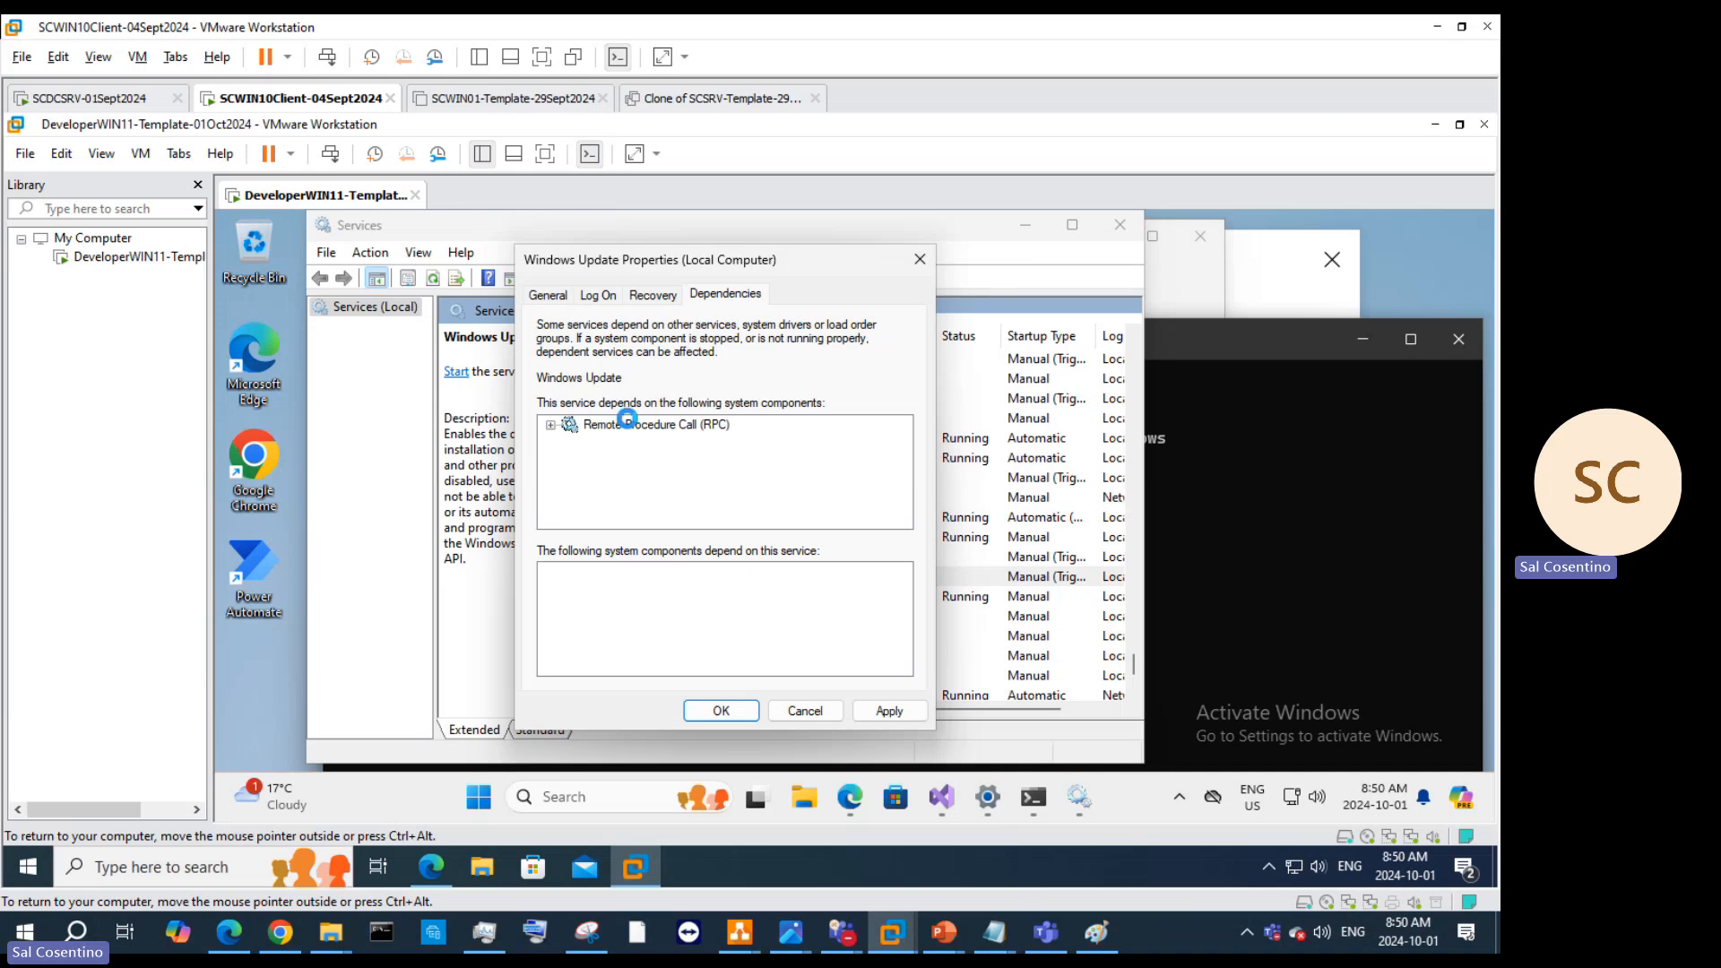
click(550, 427)
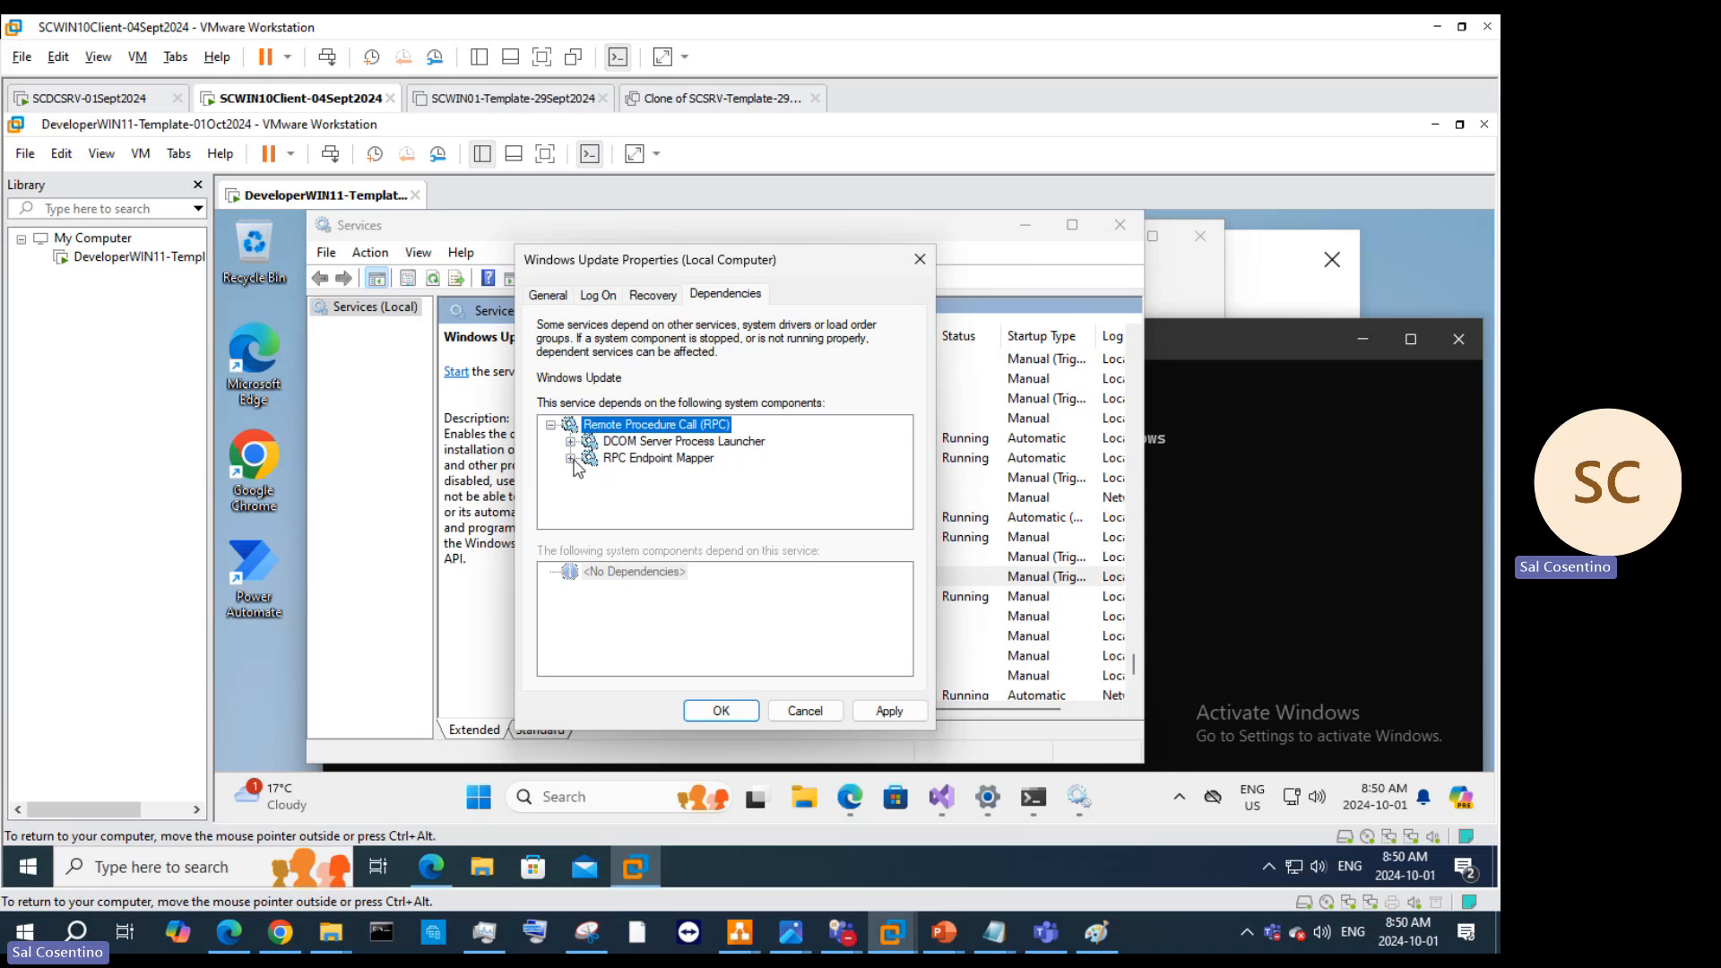
click(649, 461)
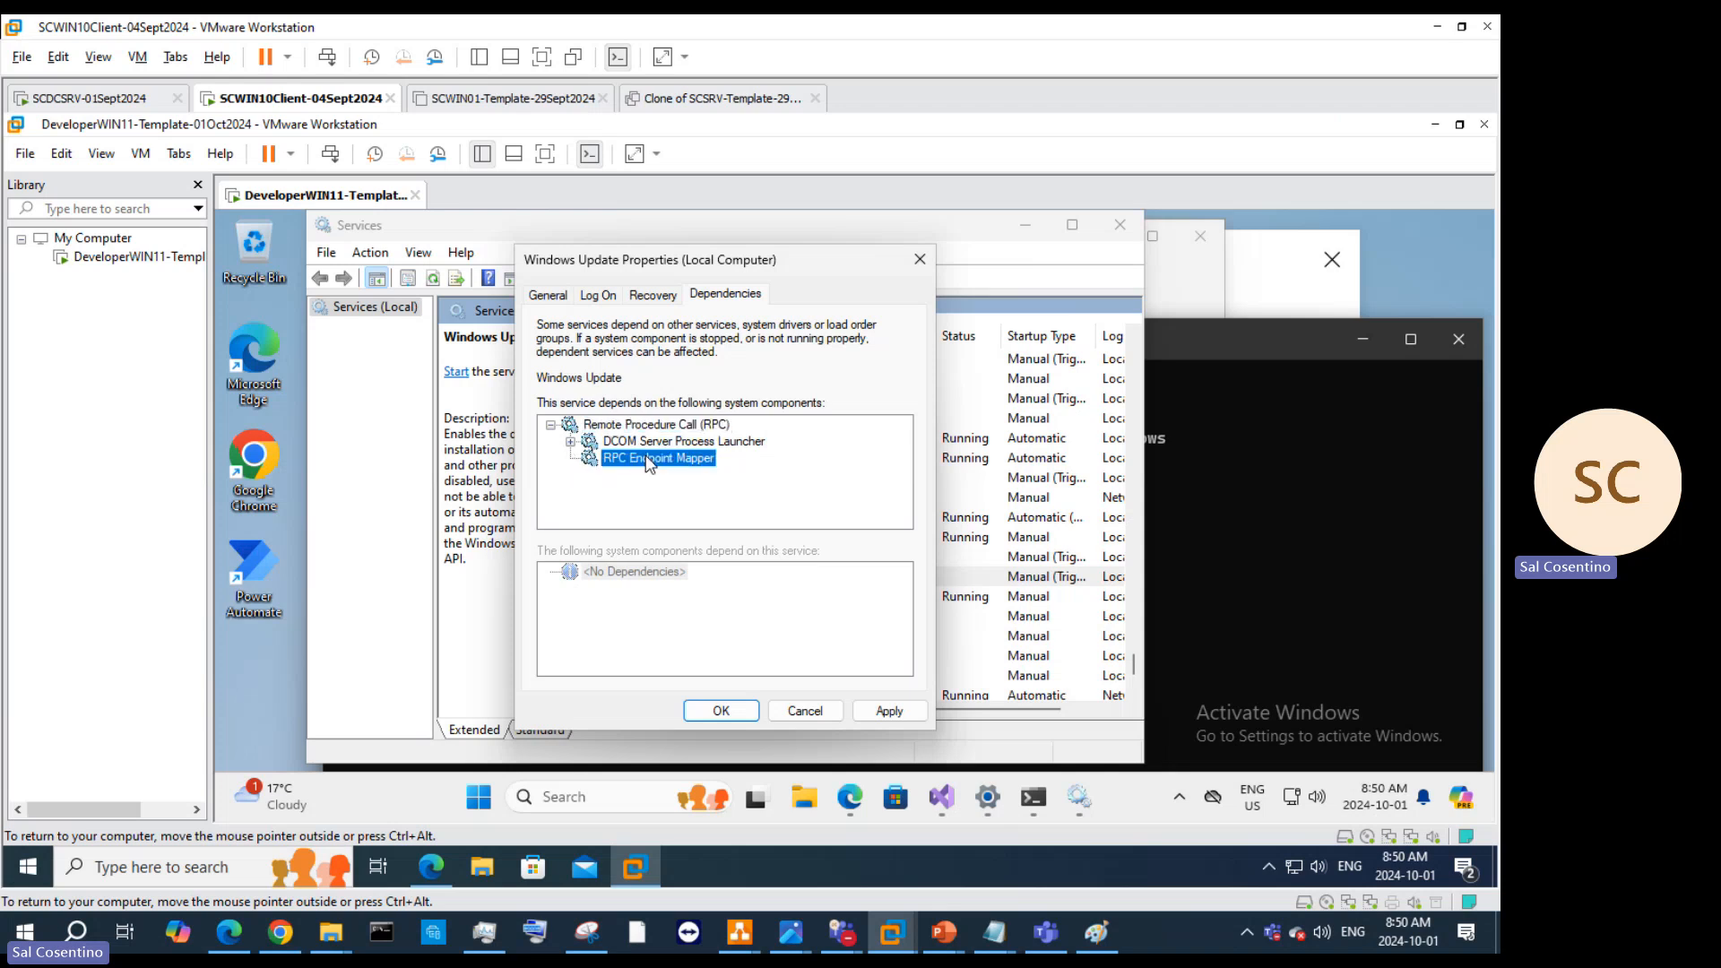
click(644, 443)
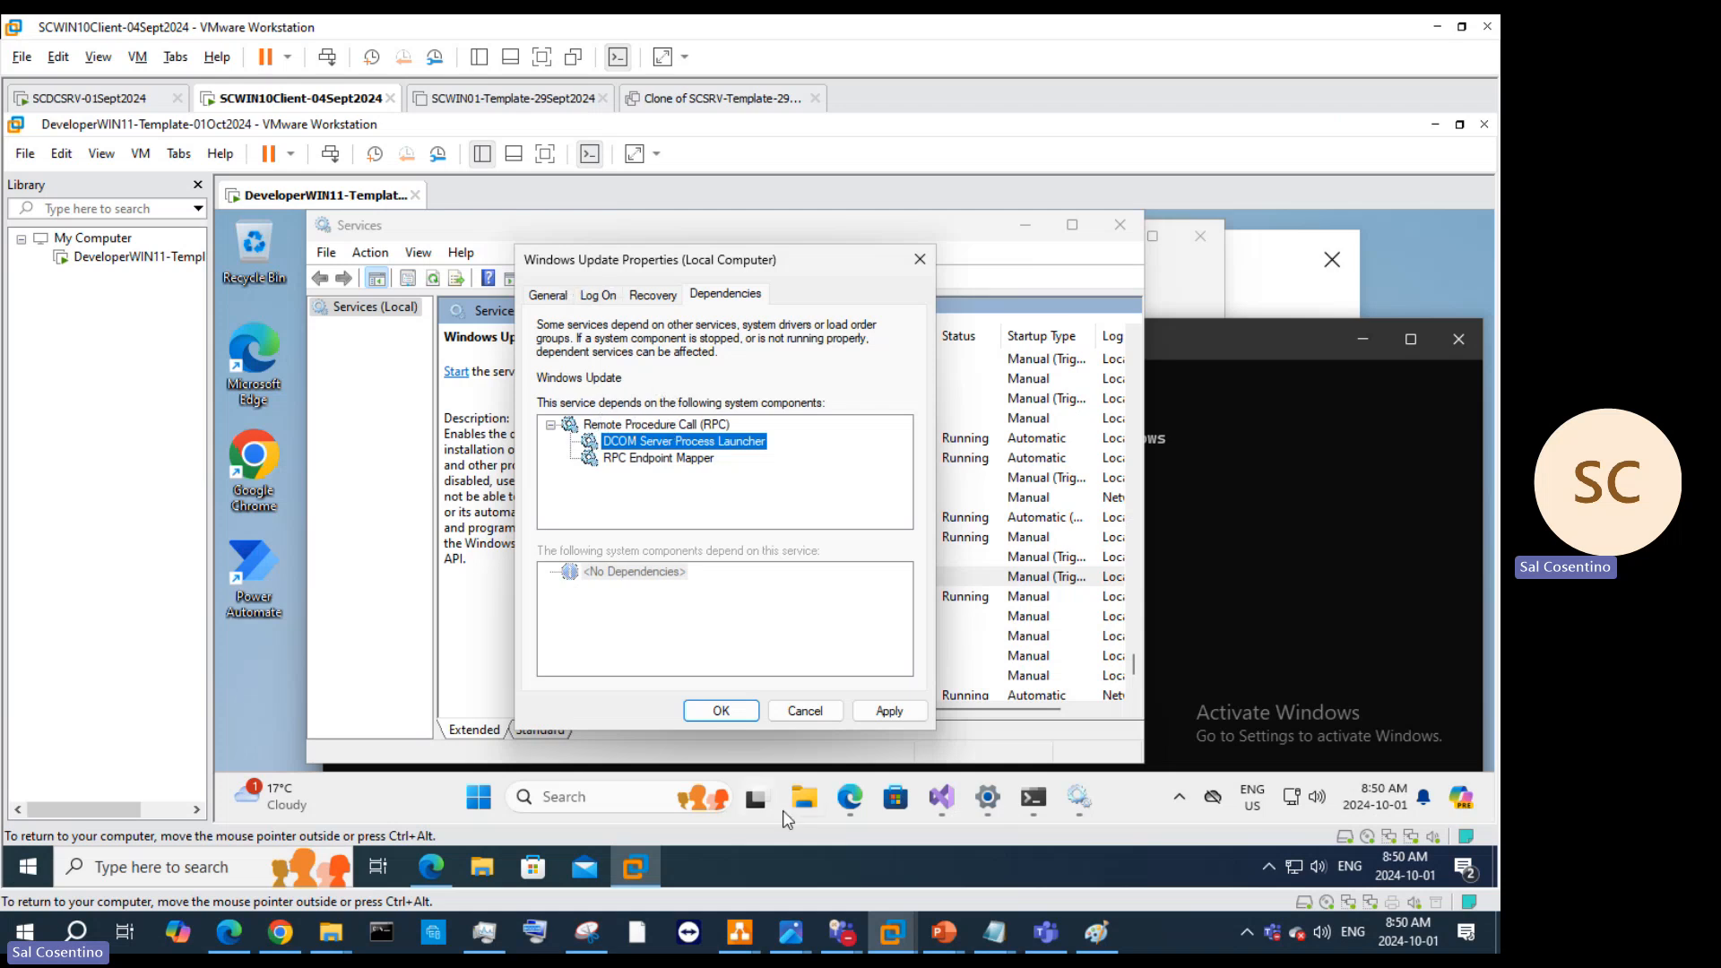
click(850, 795)
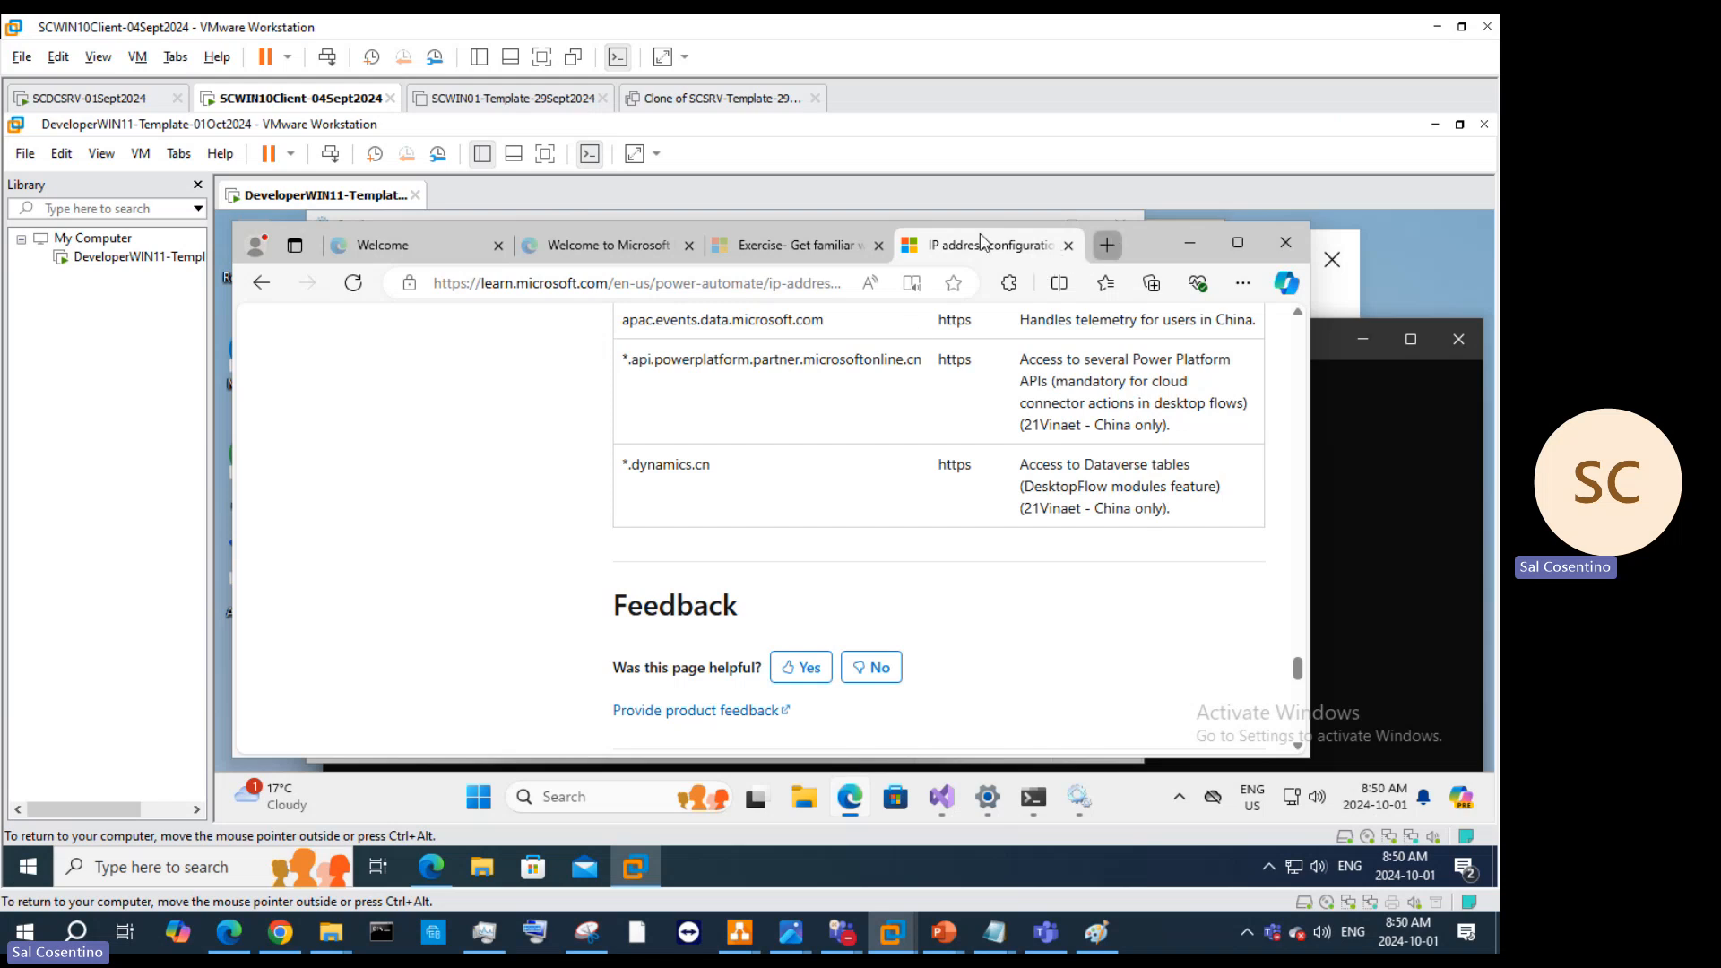
Search Bing in a new tab for 'Remote Procedure Call service'
click(1110, 248)
drag(1142, 245, 1295, 469)
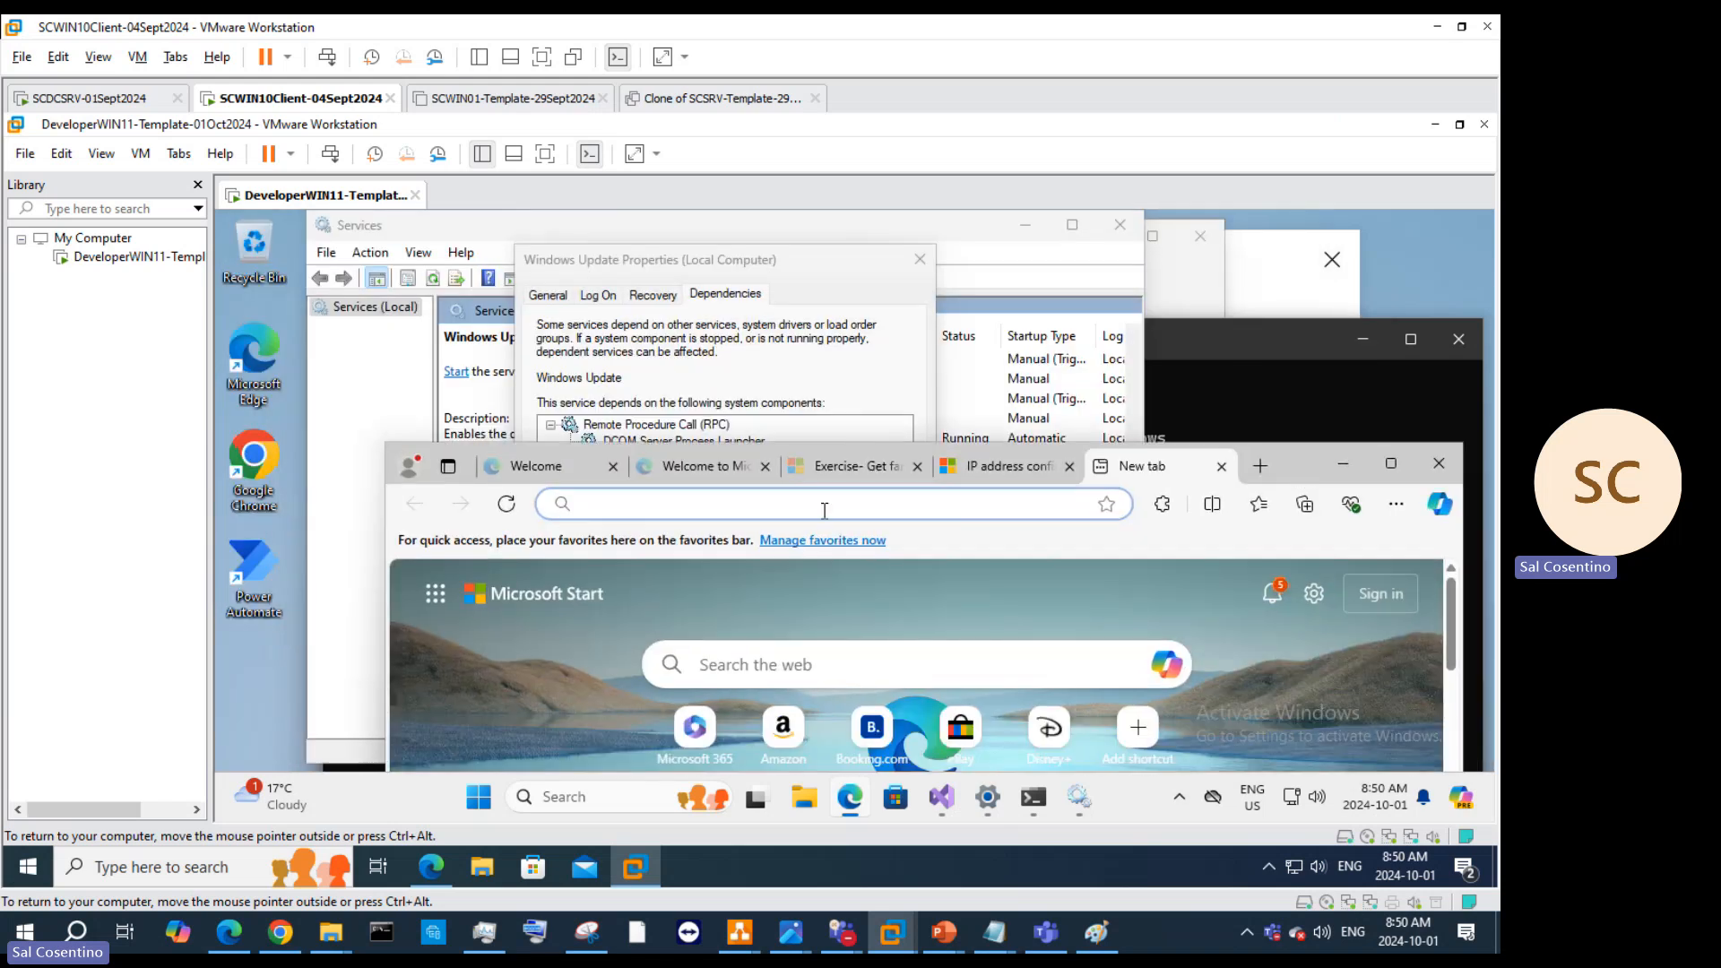
text(Re)
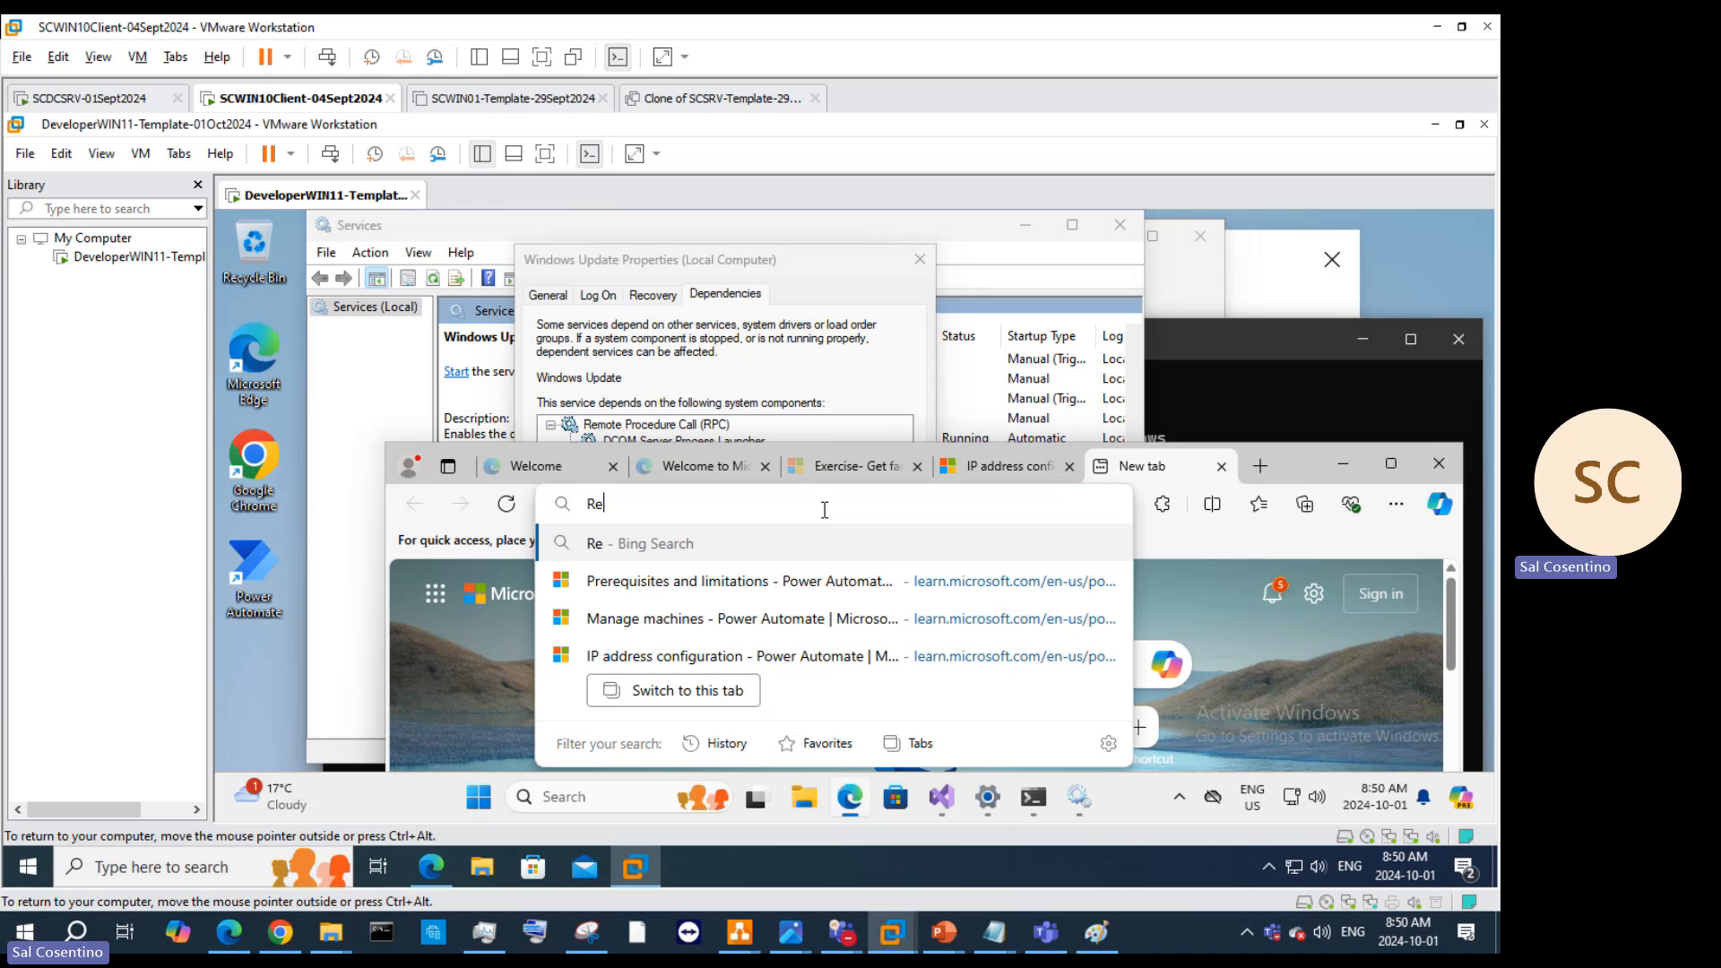
text(mote P)
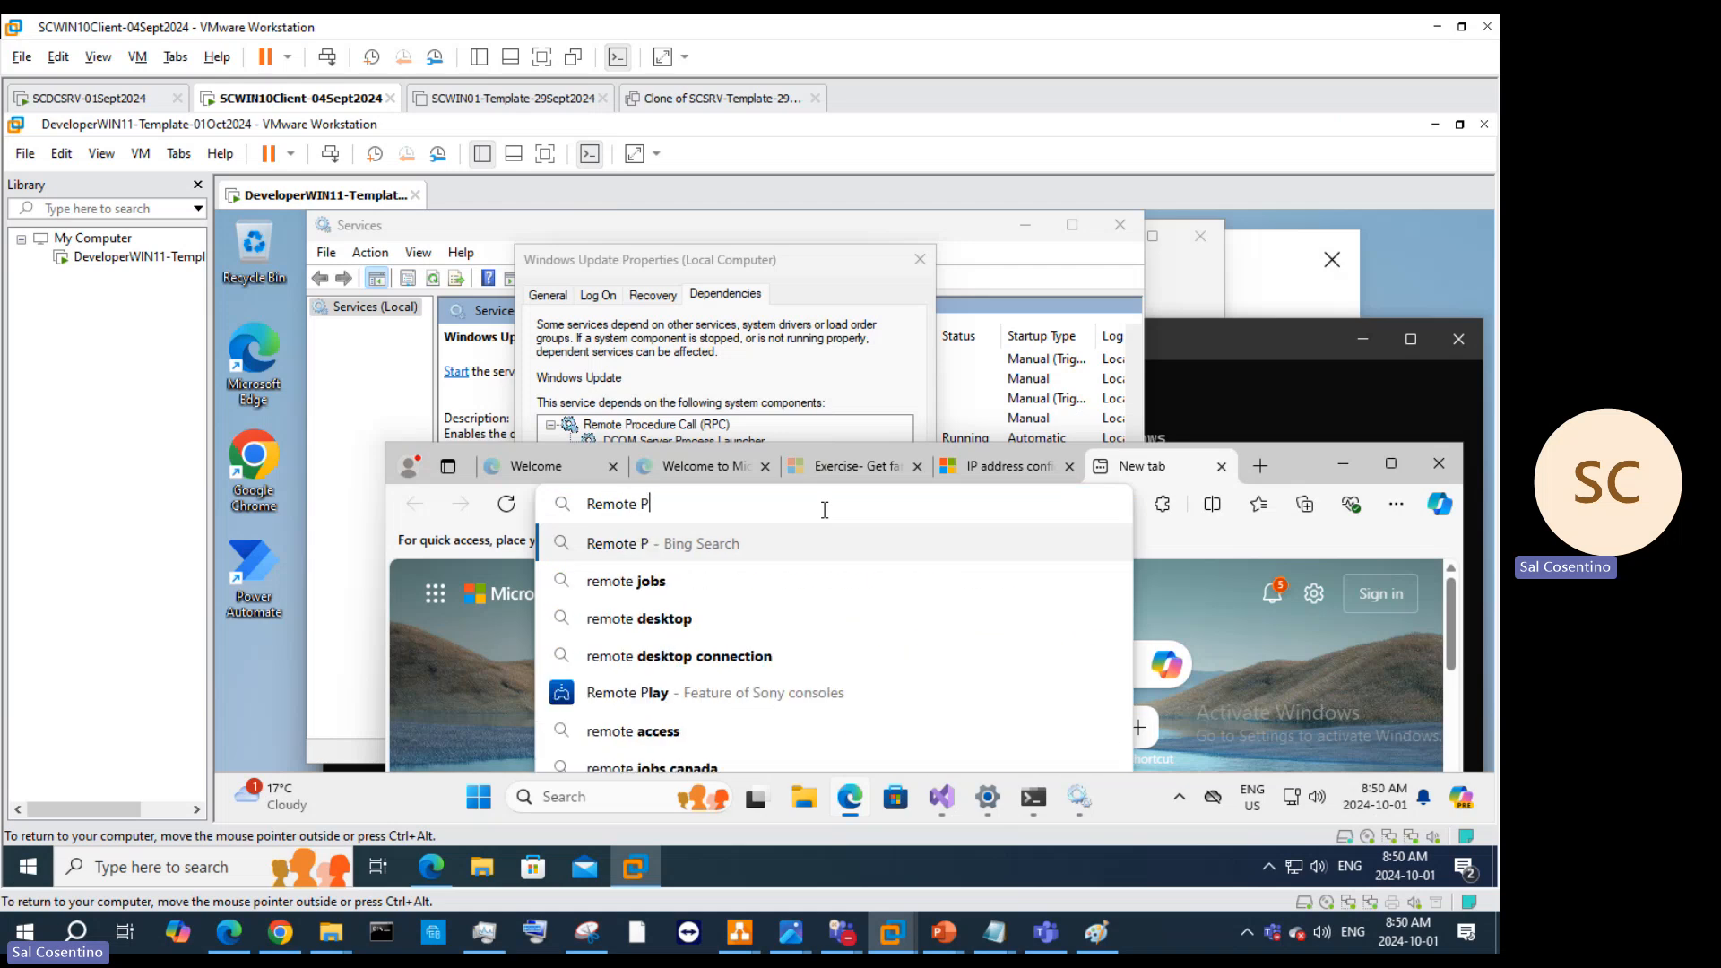
text(rocedure Call)
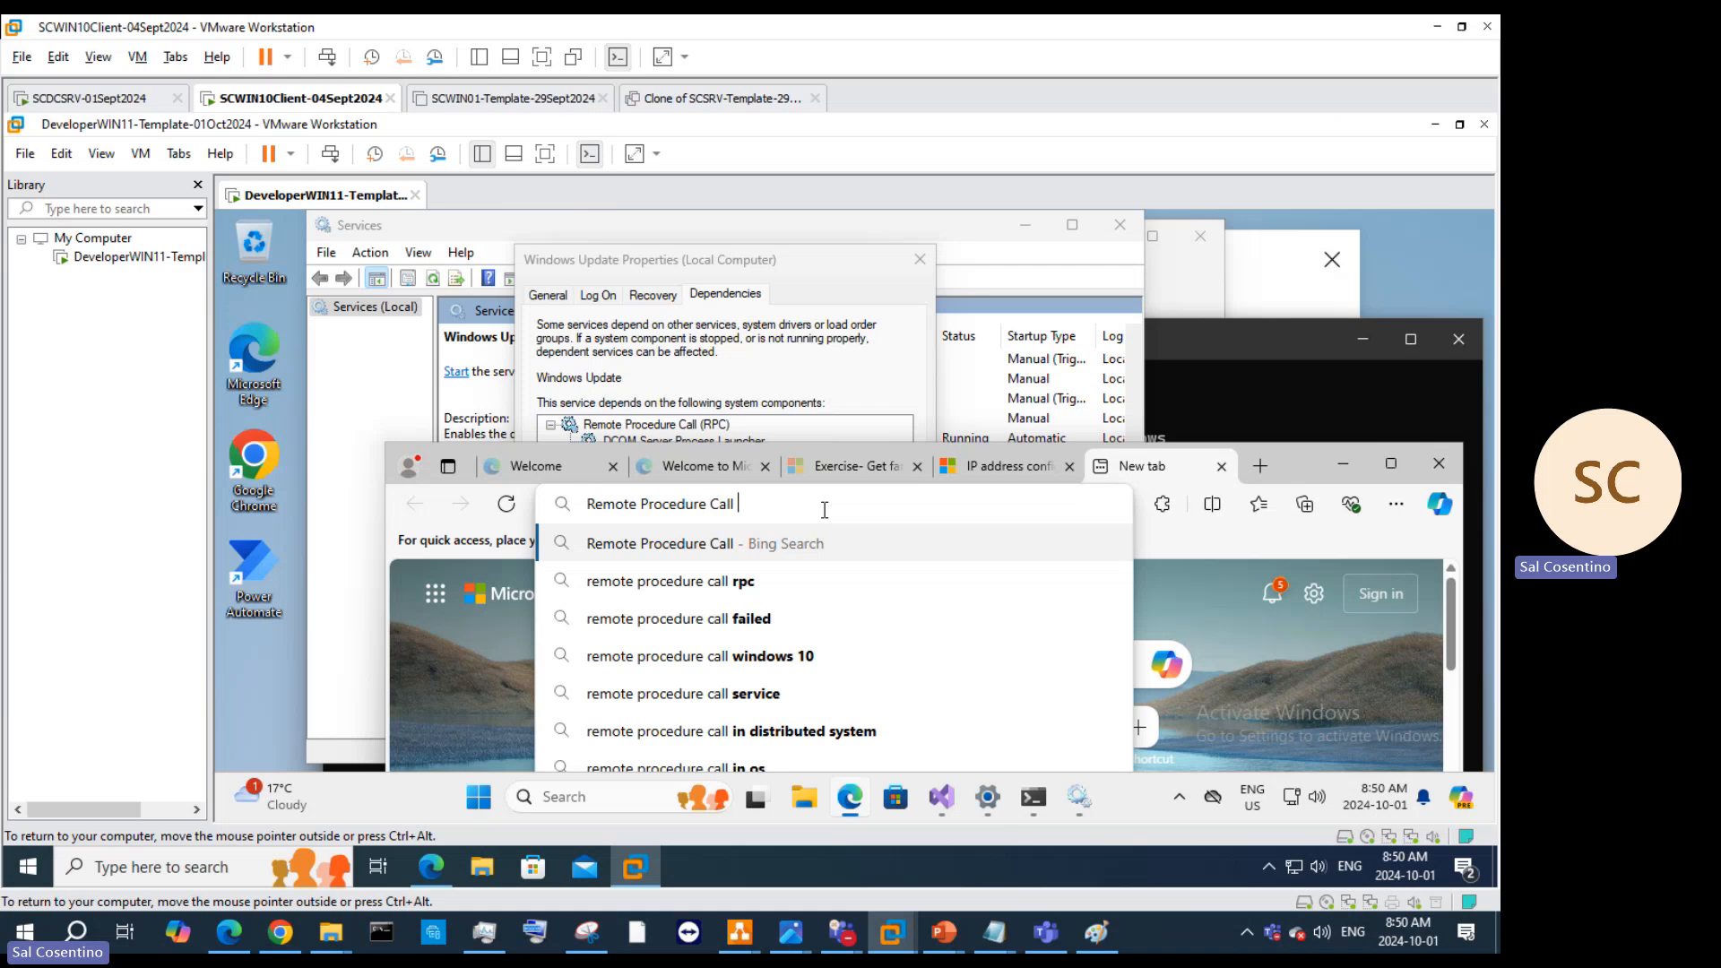
text( service)
key(Return)
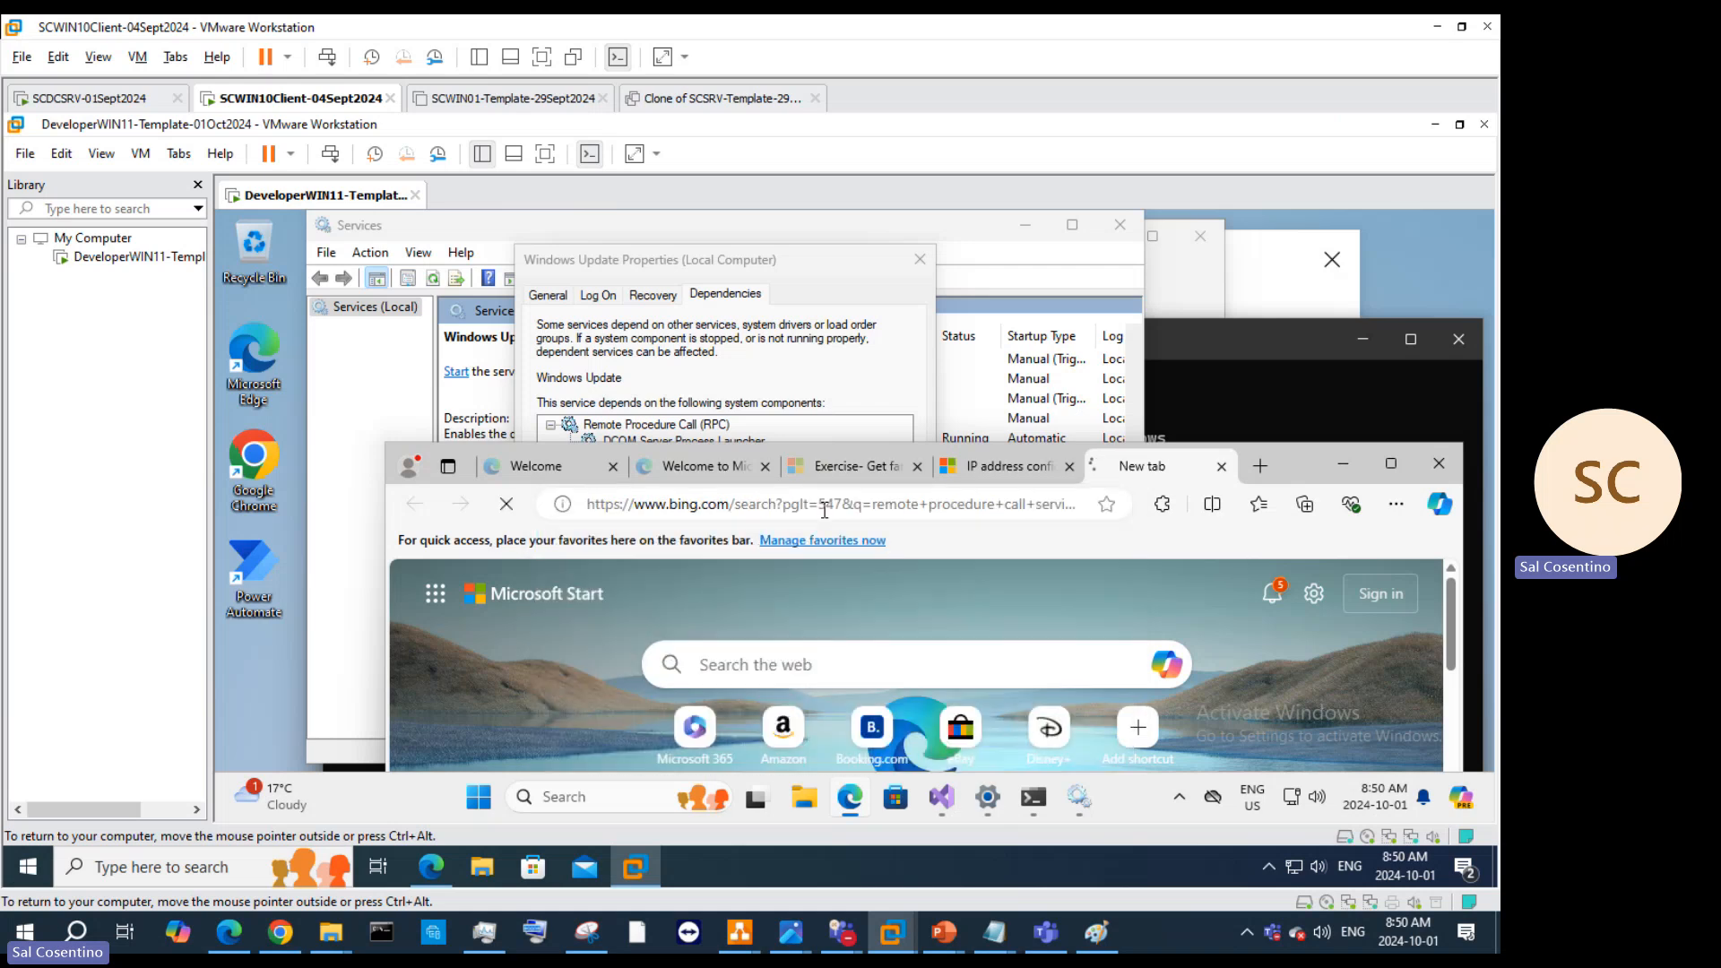
drag(1294, 461, 1319, 208)
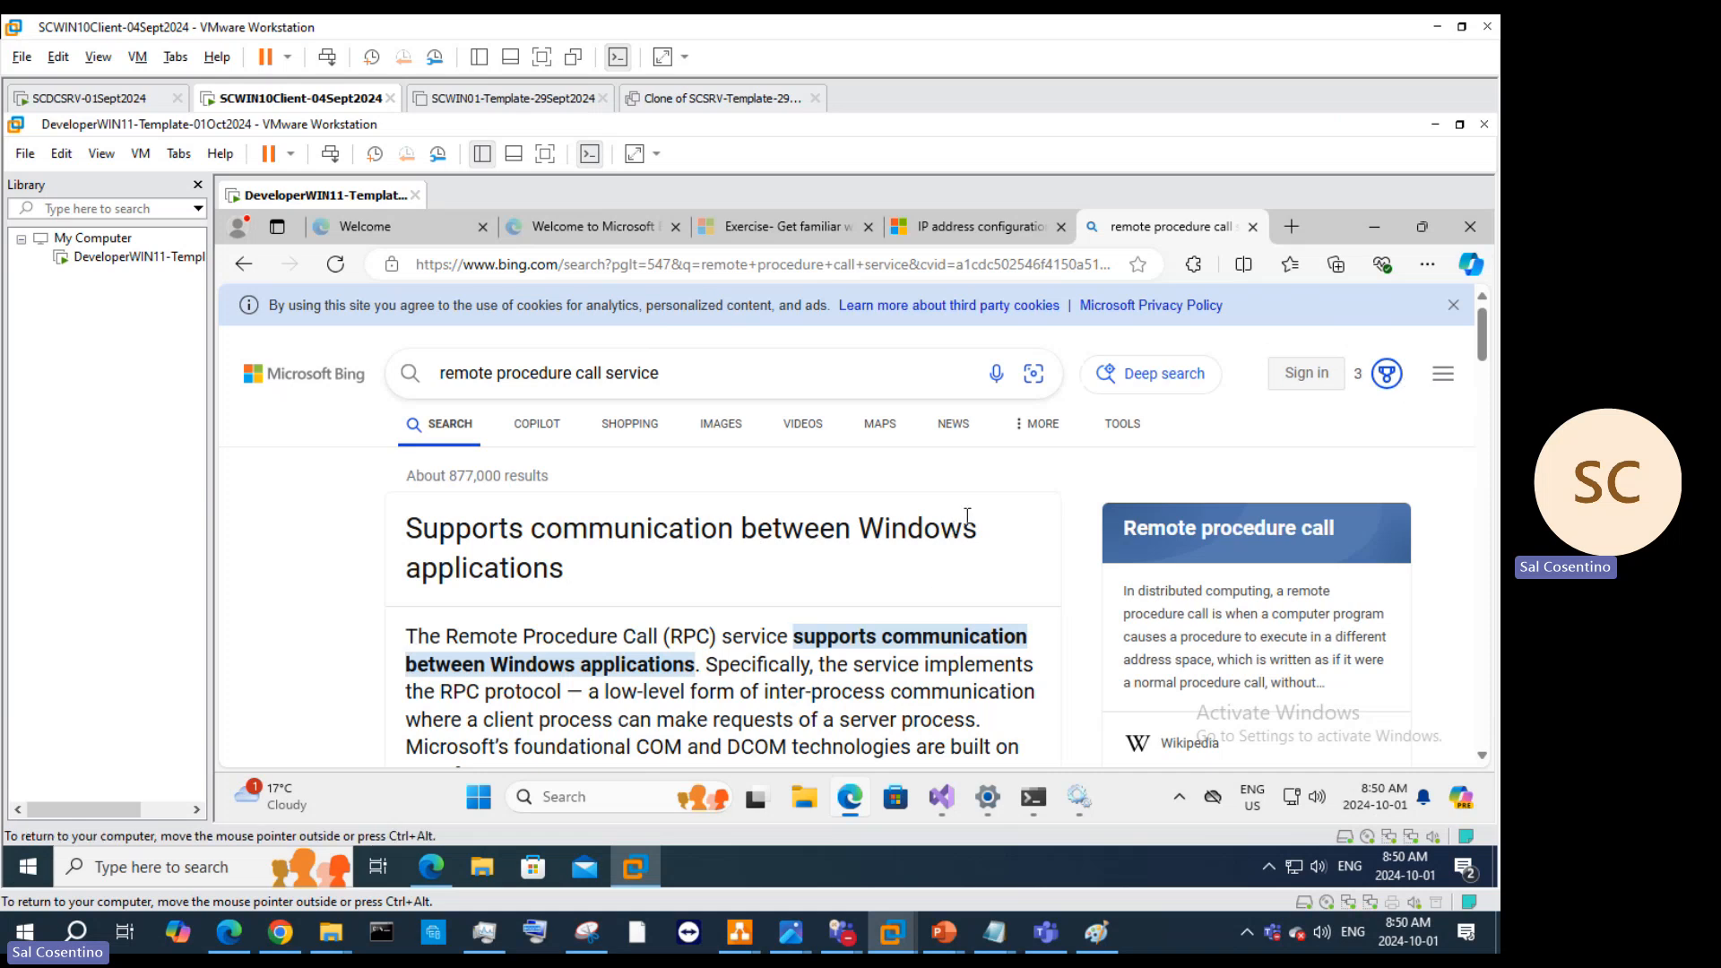
Copy the paragraph describing the RPC service from the search results
scroll(897, 556, down, 3)
scroll(852, 582, up, 3)
scroll(826, 601, down, 3)
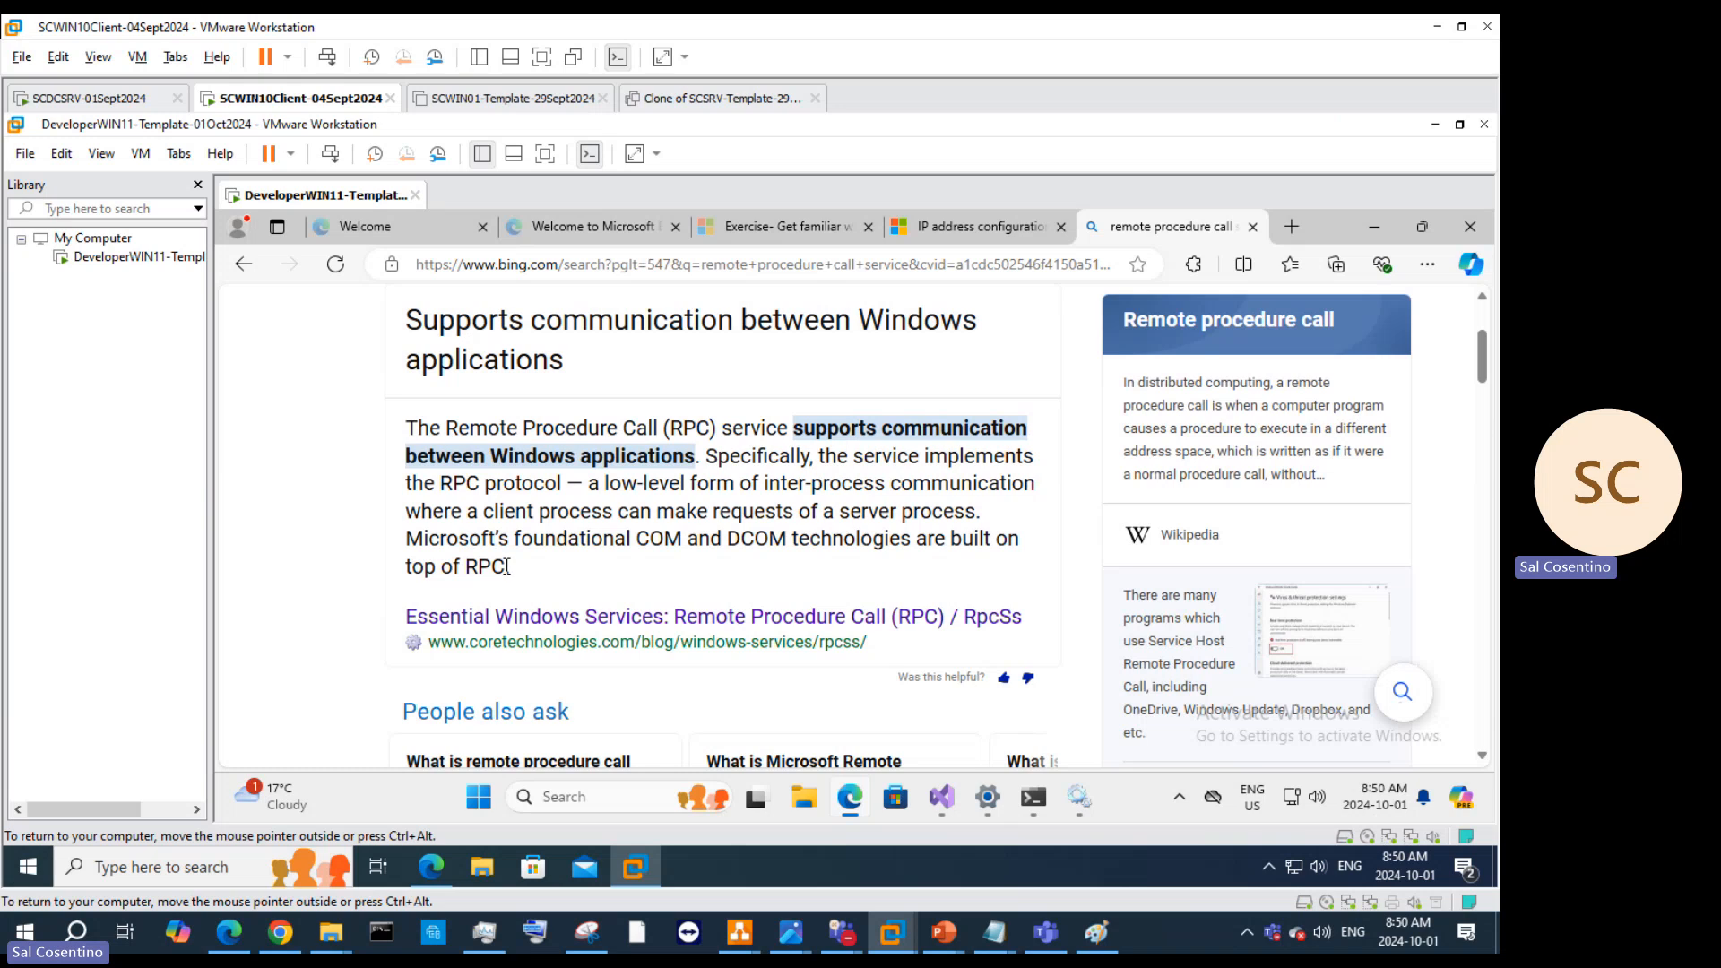
drag(507, 567, 416, 427)
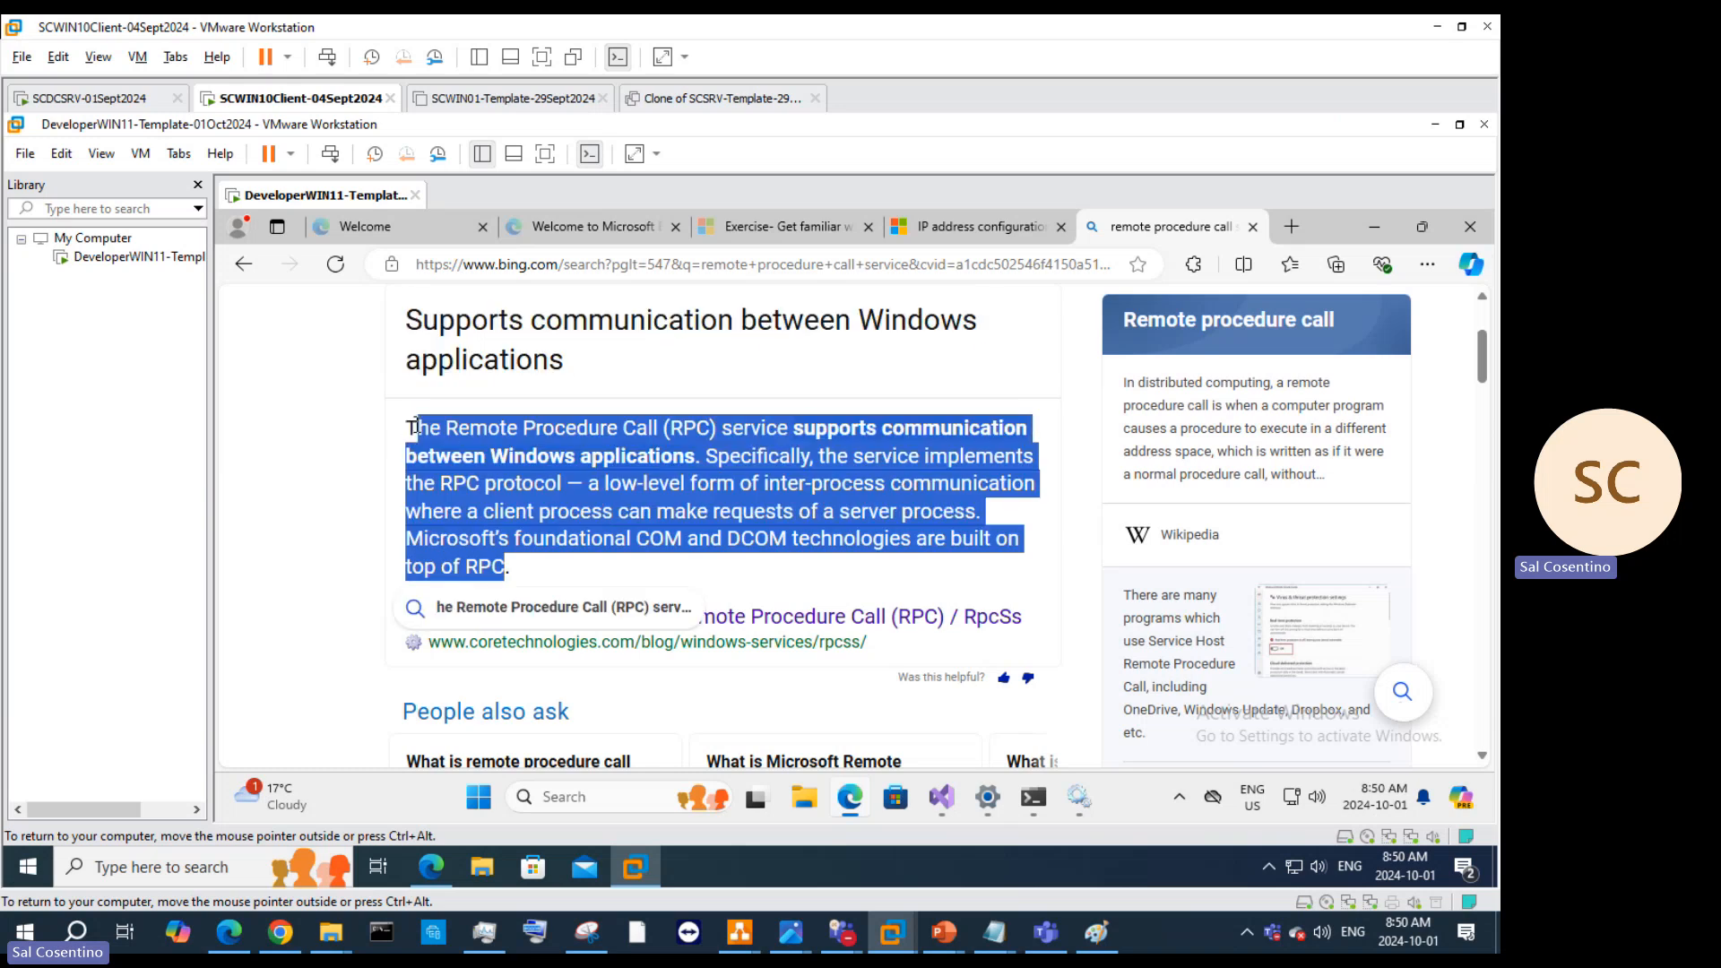
right_click(456, 448)
click(504, 408)
Check the Remote Procedure Call (RPC) community result, then scroll the search results to Microsoft Learn's entry
scroll(504, 408, down, 2)
scroll(607, 482, down, 10)
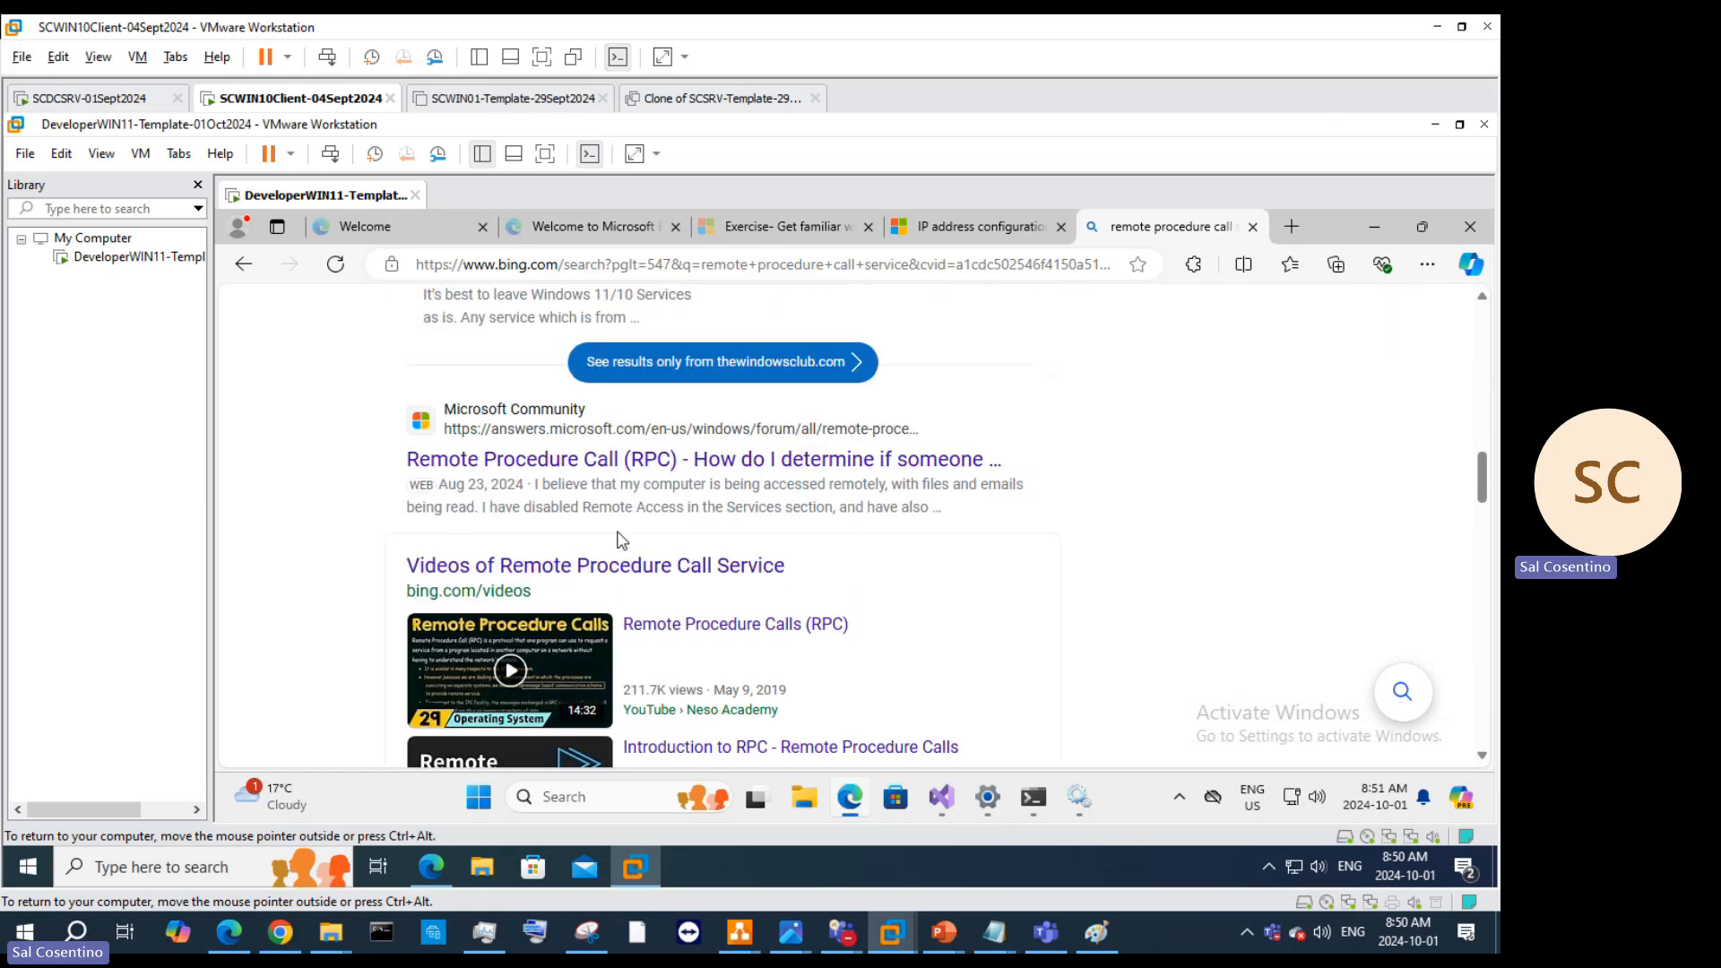
click(609, 461)
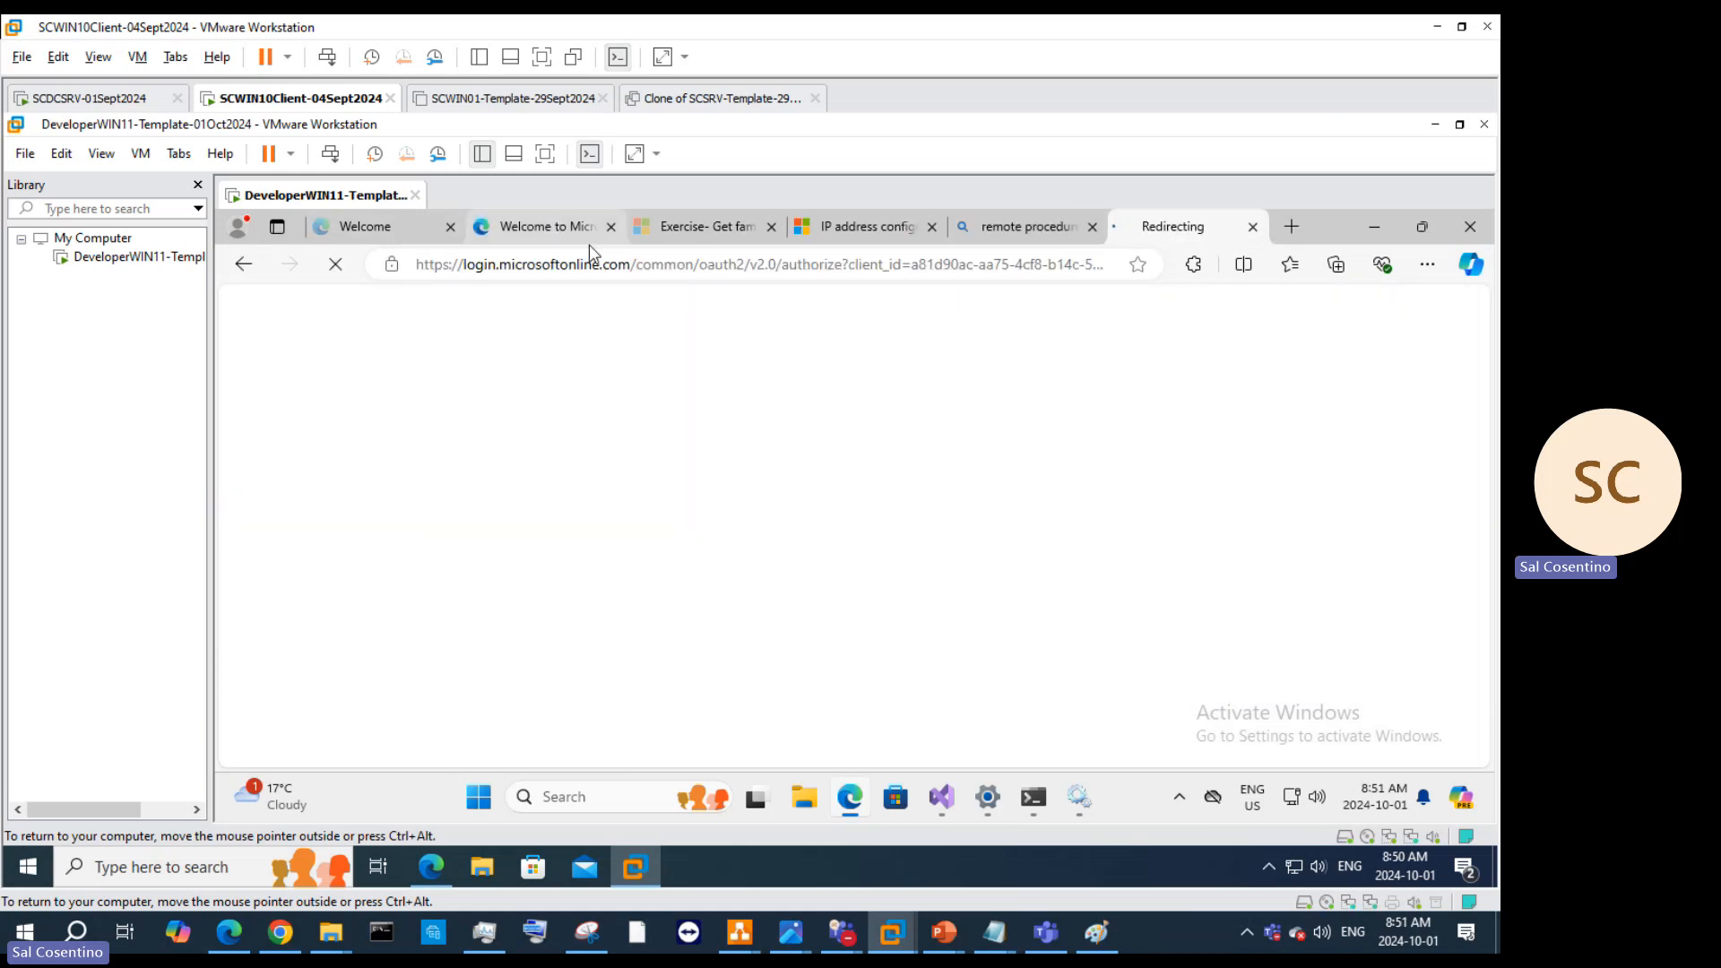
click(994, 230)
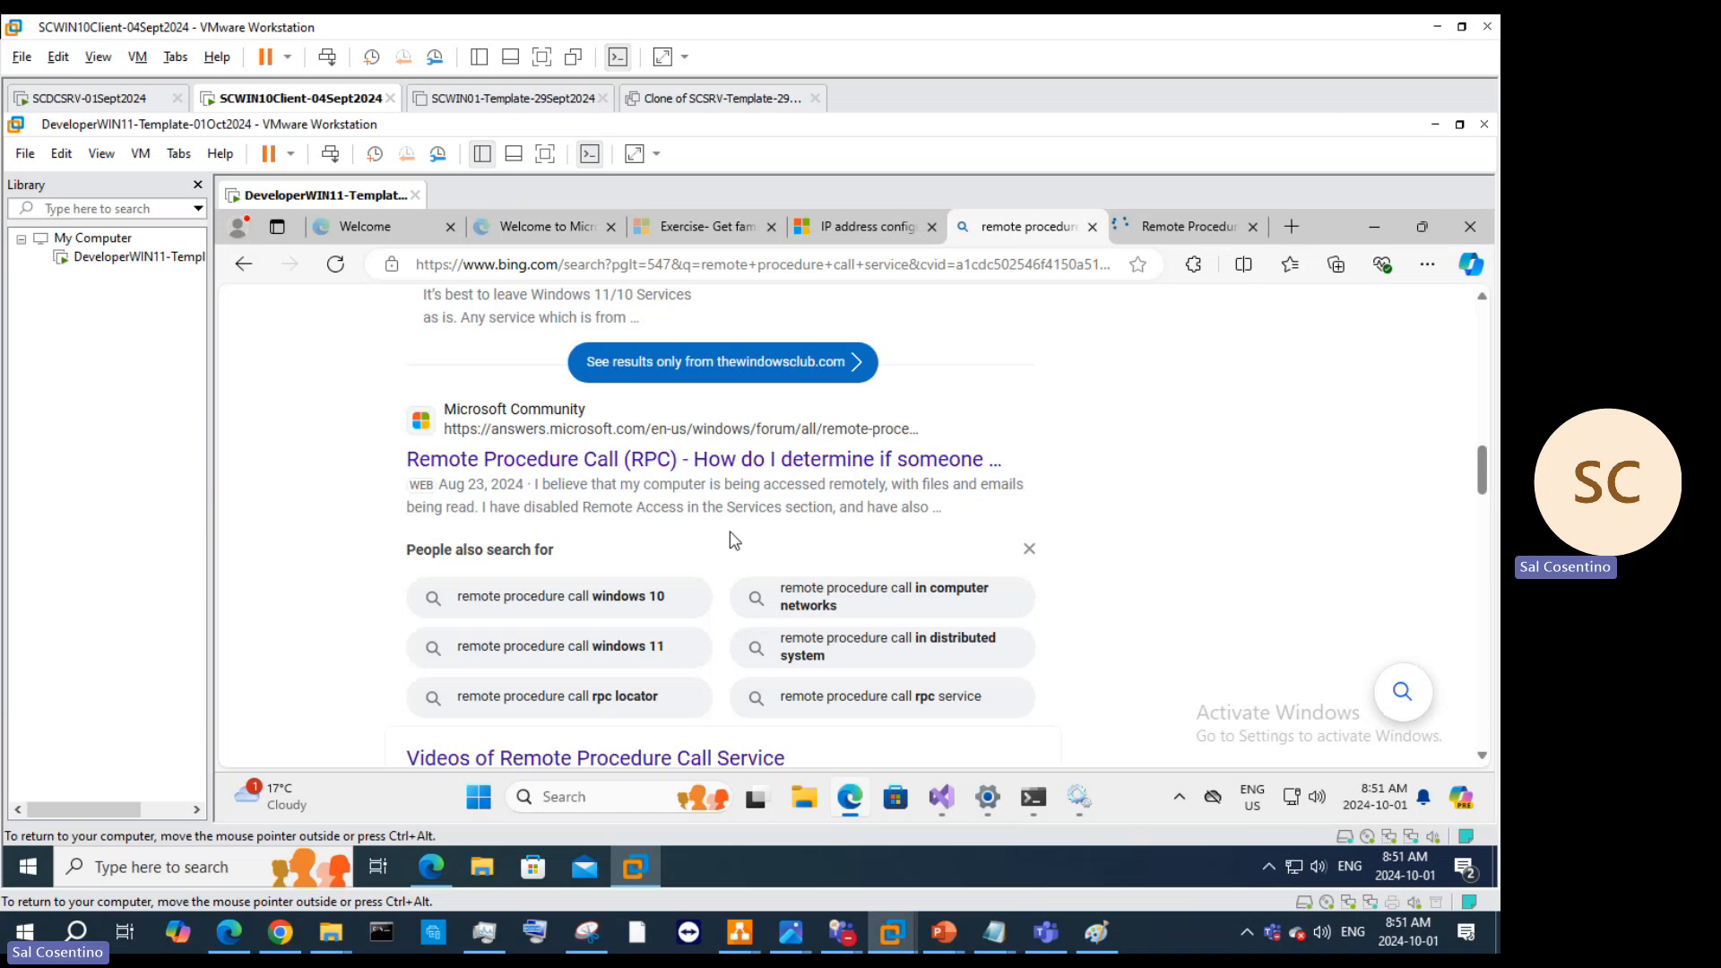
scroll(733, 568, down, 10)
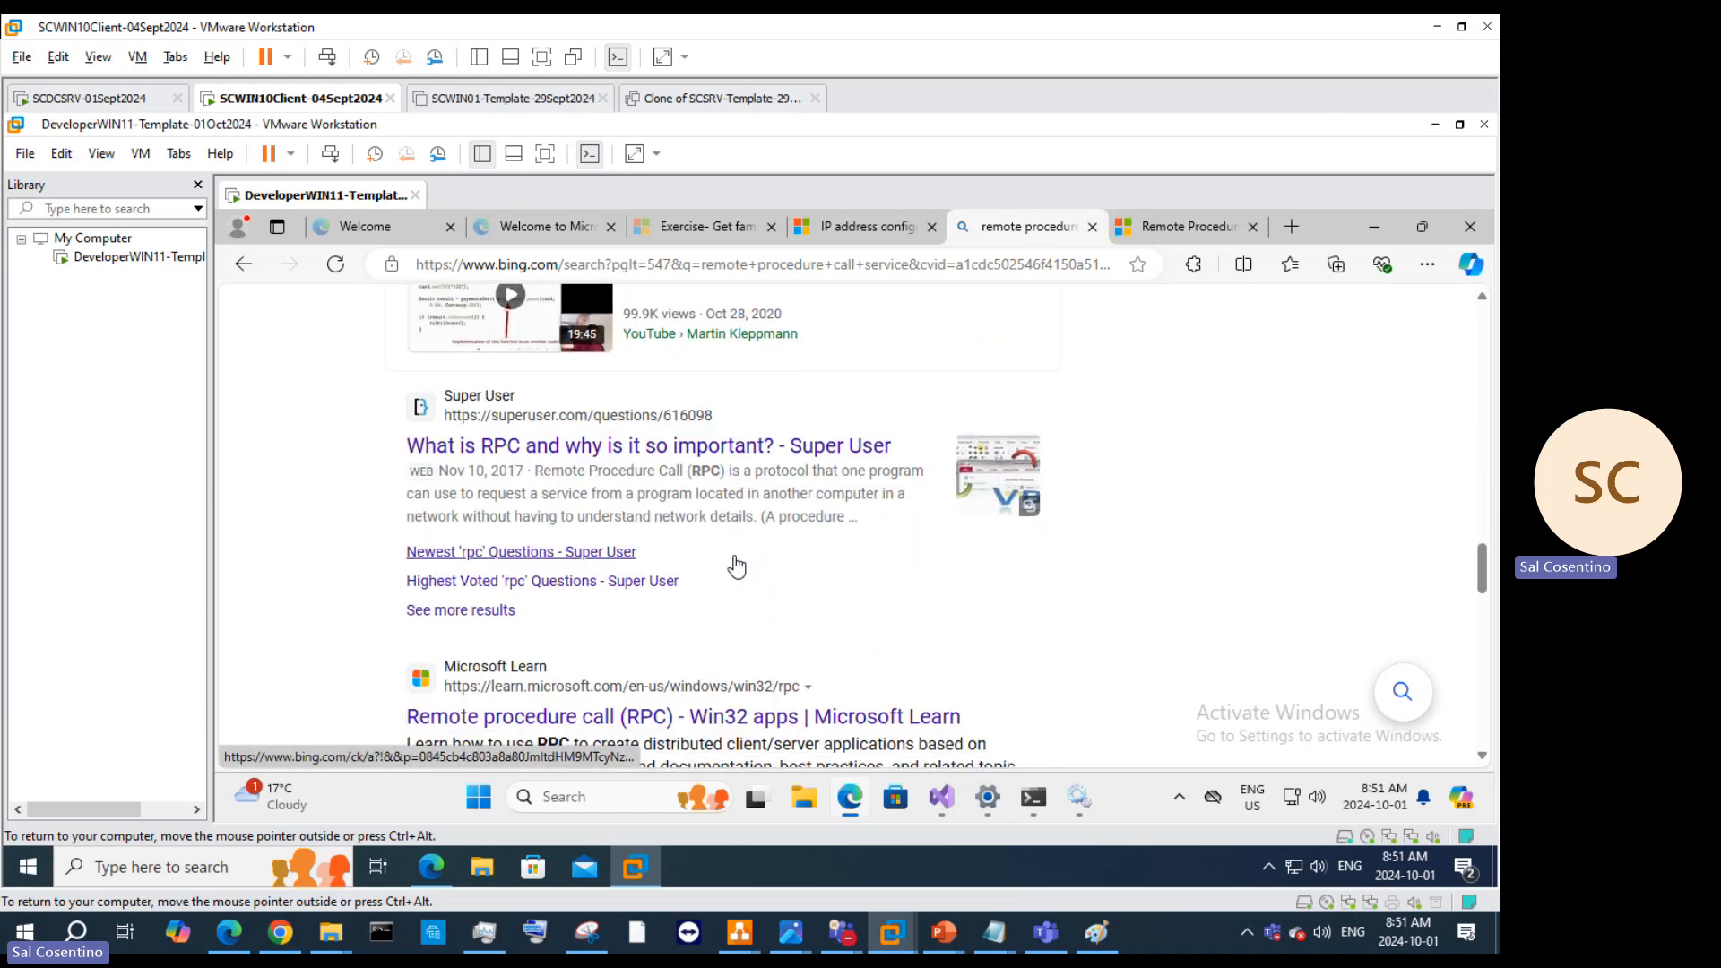
scroll(735, 567, down, 1)
Open Microsoft Learn's Remote procedure call (RPC) article and select its introductory paragraph
click(659, 615)
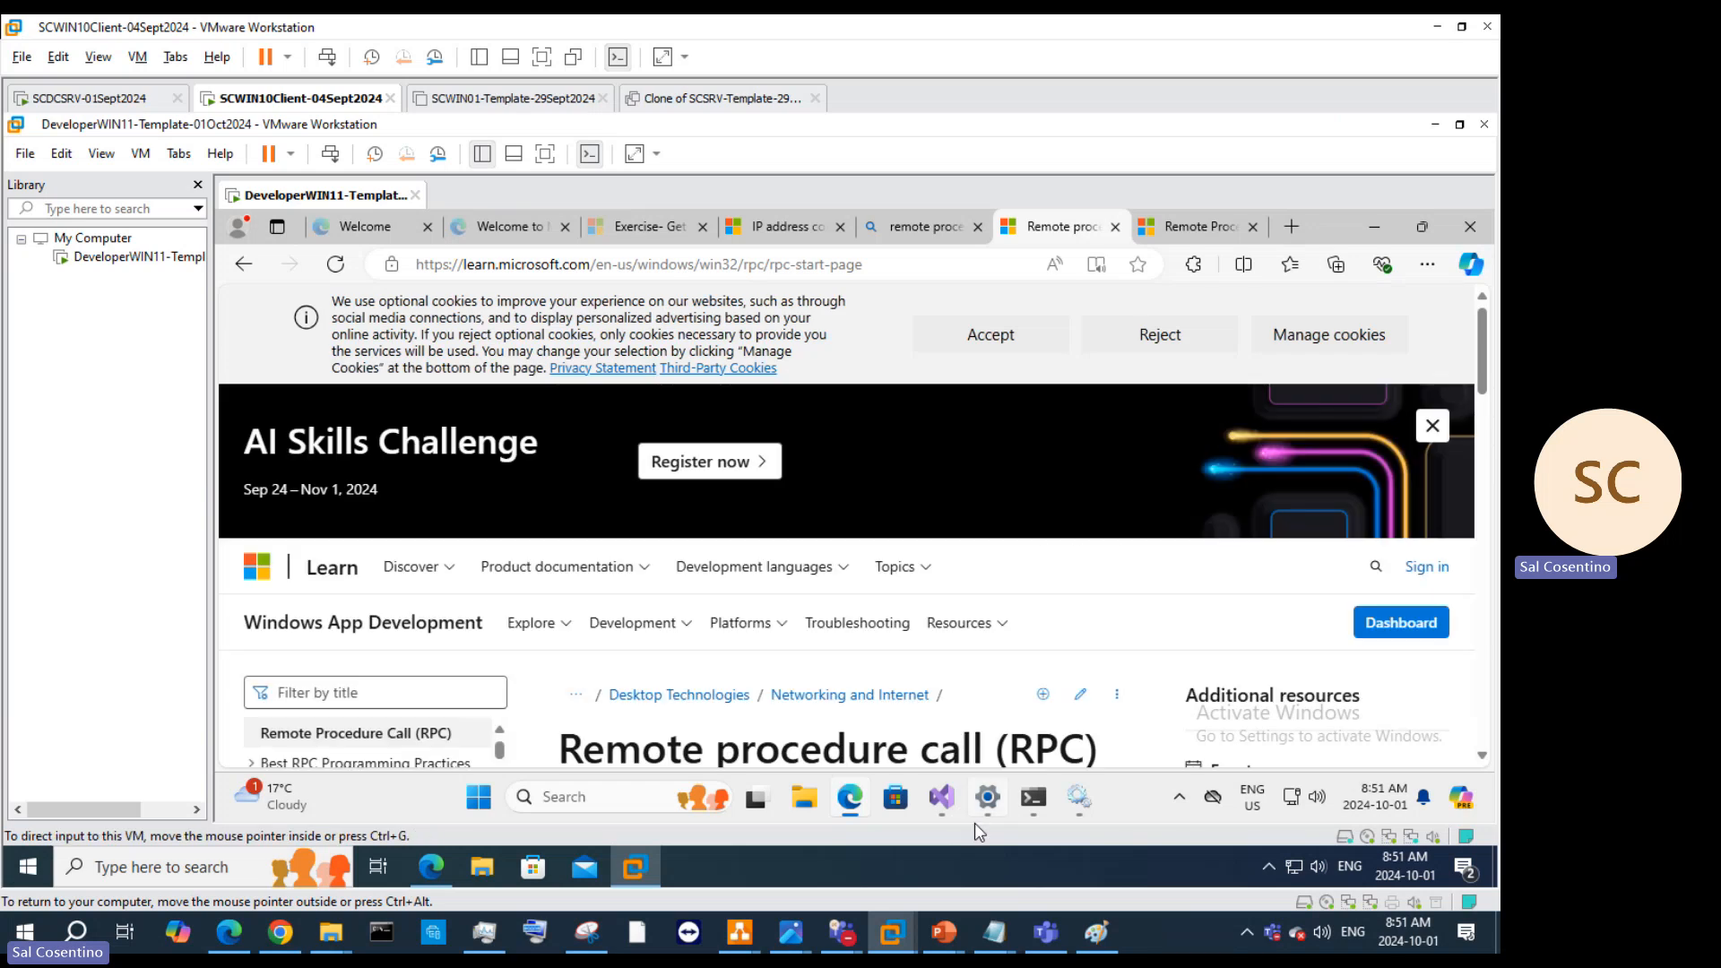
scroll(915, 636, down, 4)
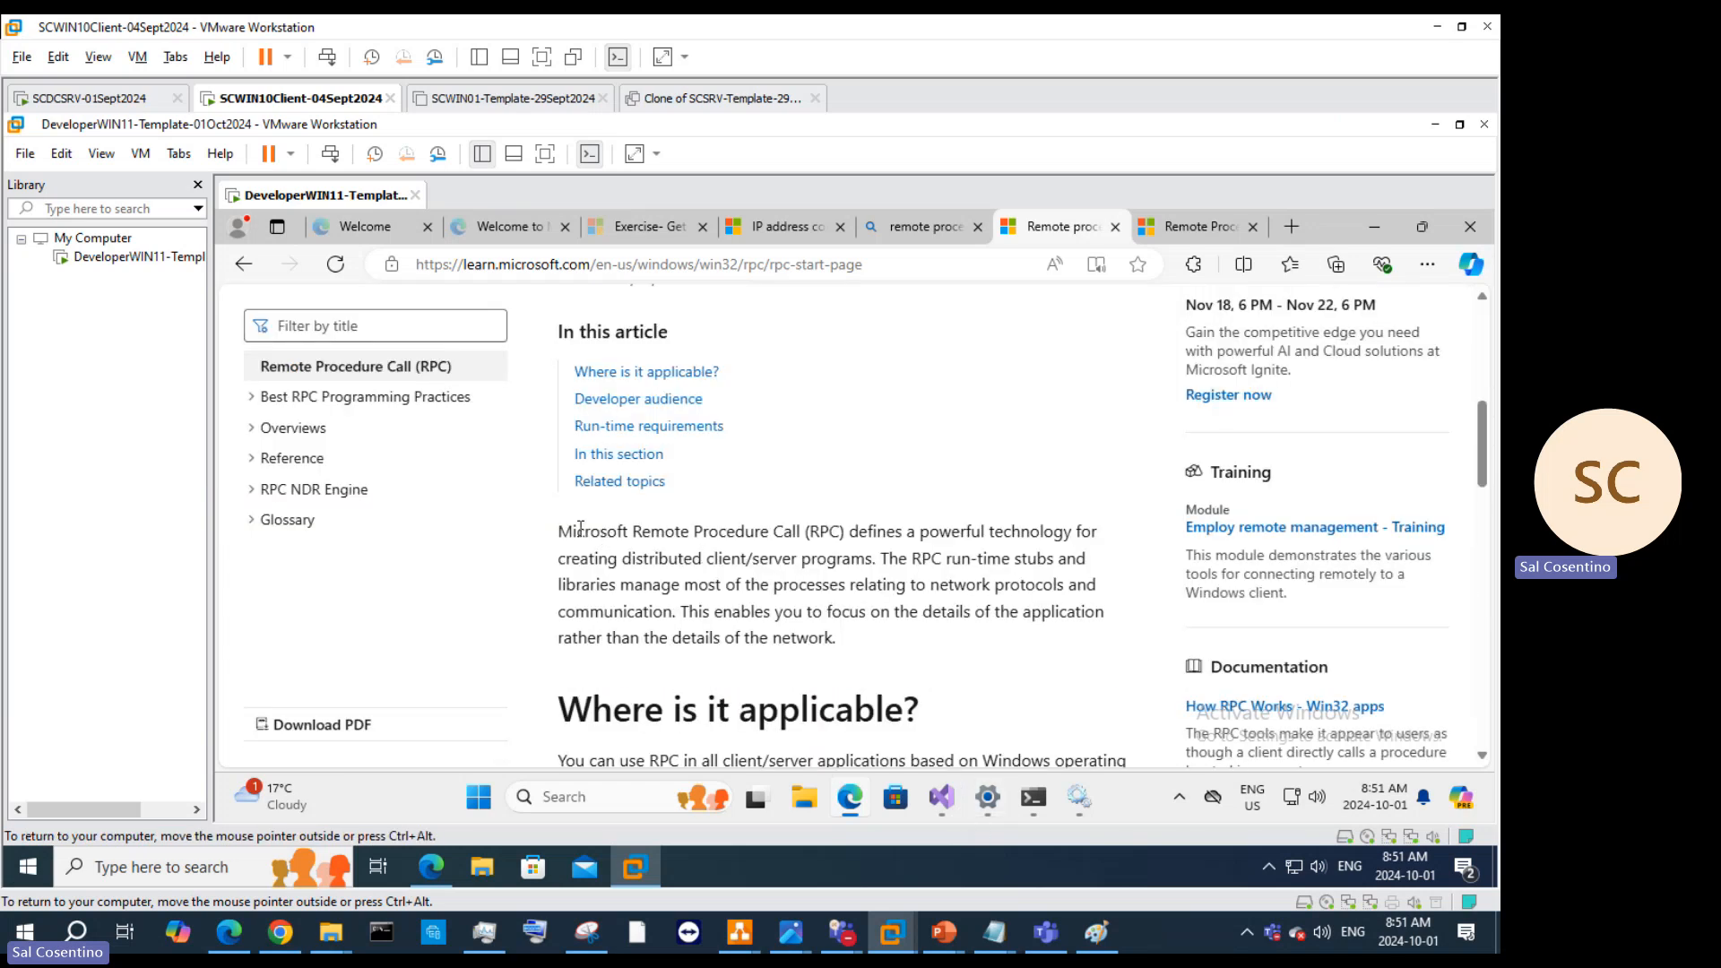
drag(580, 528, 1066, 557)
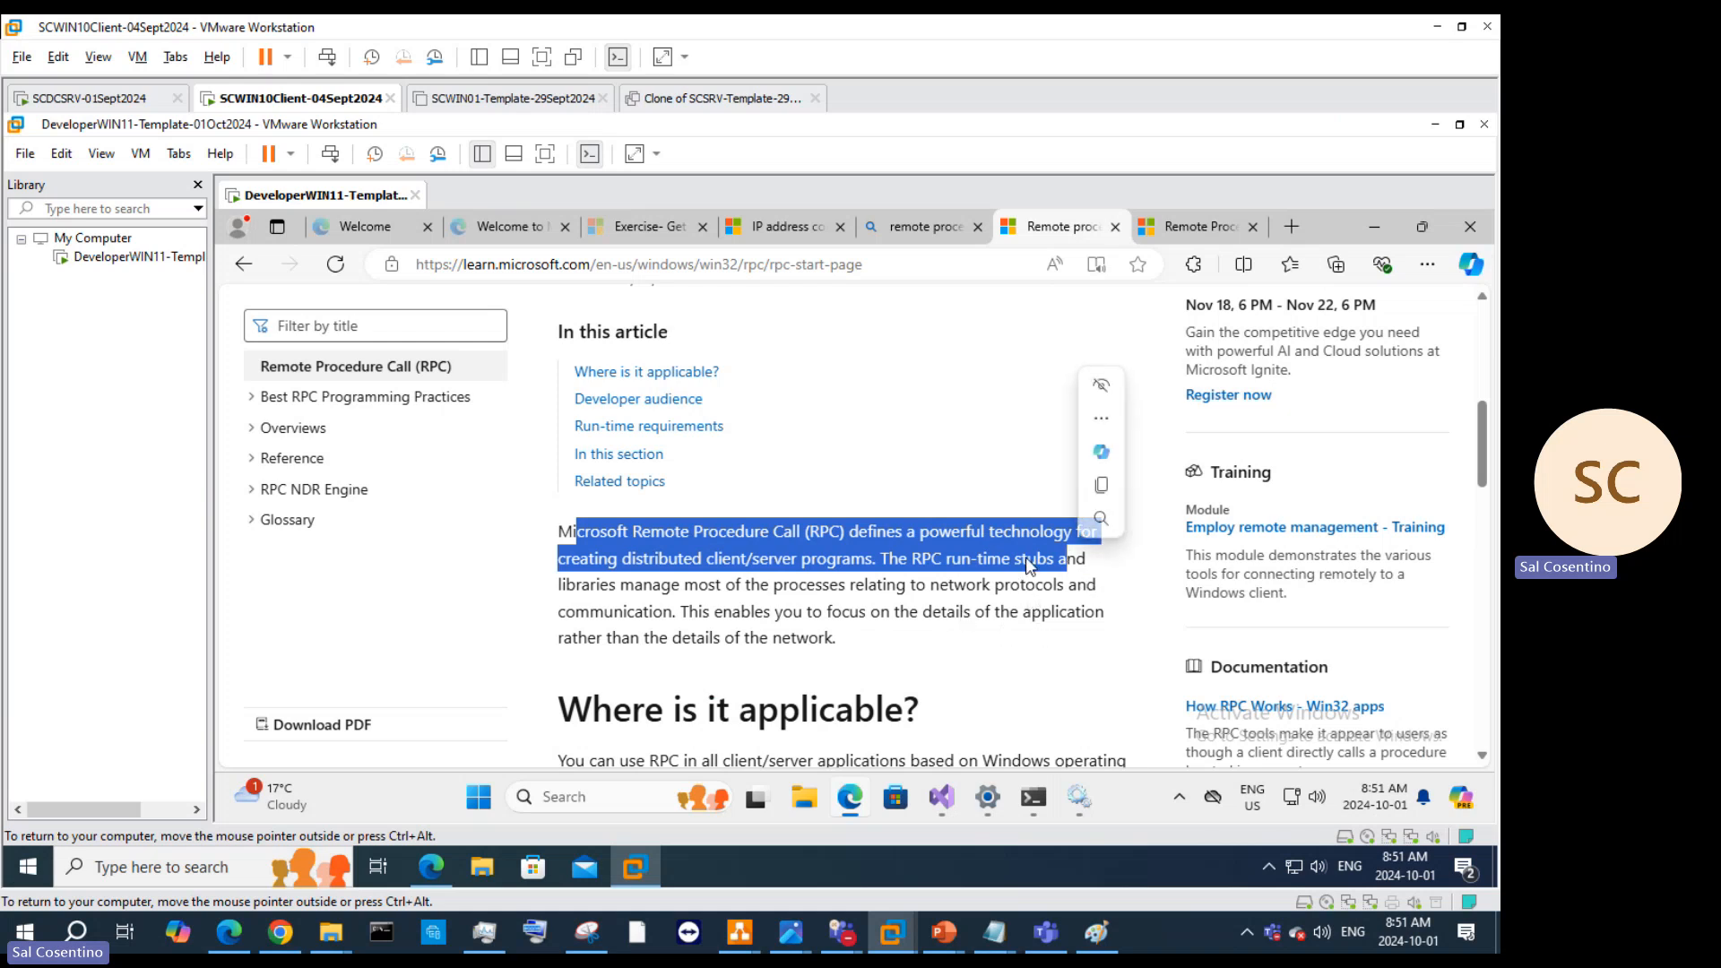
scroll(982, 574, down, 4)
scroll(955, 556, up, 3)
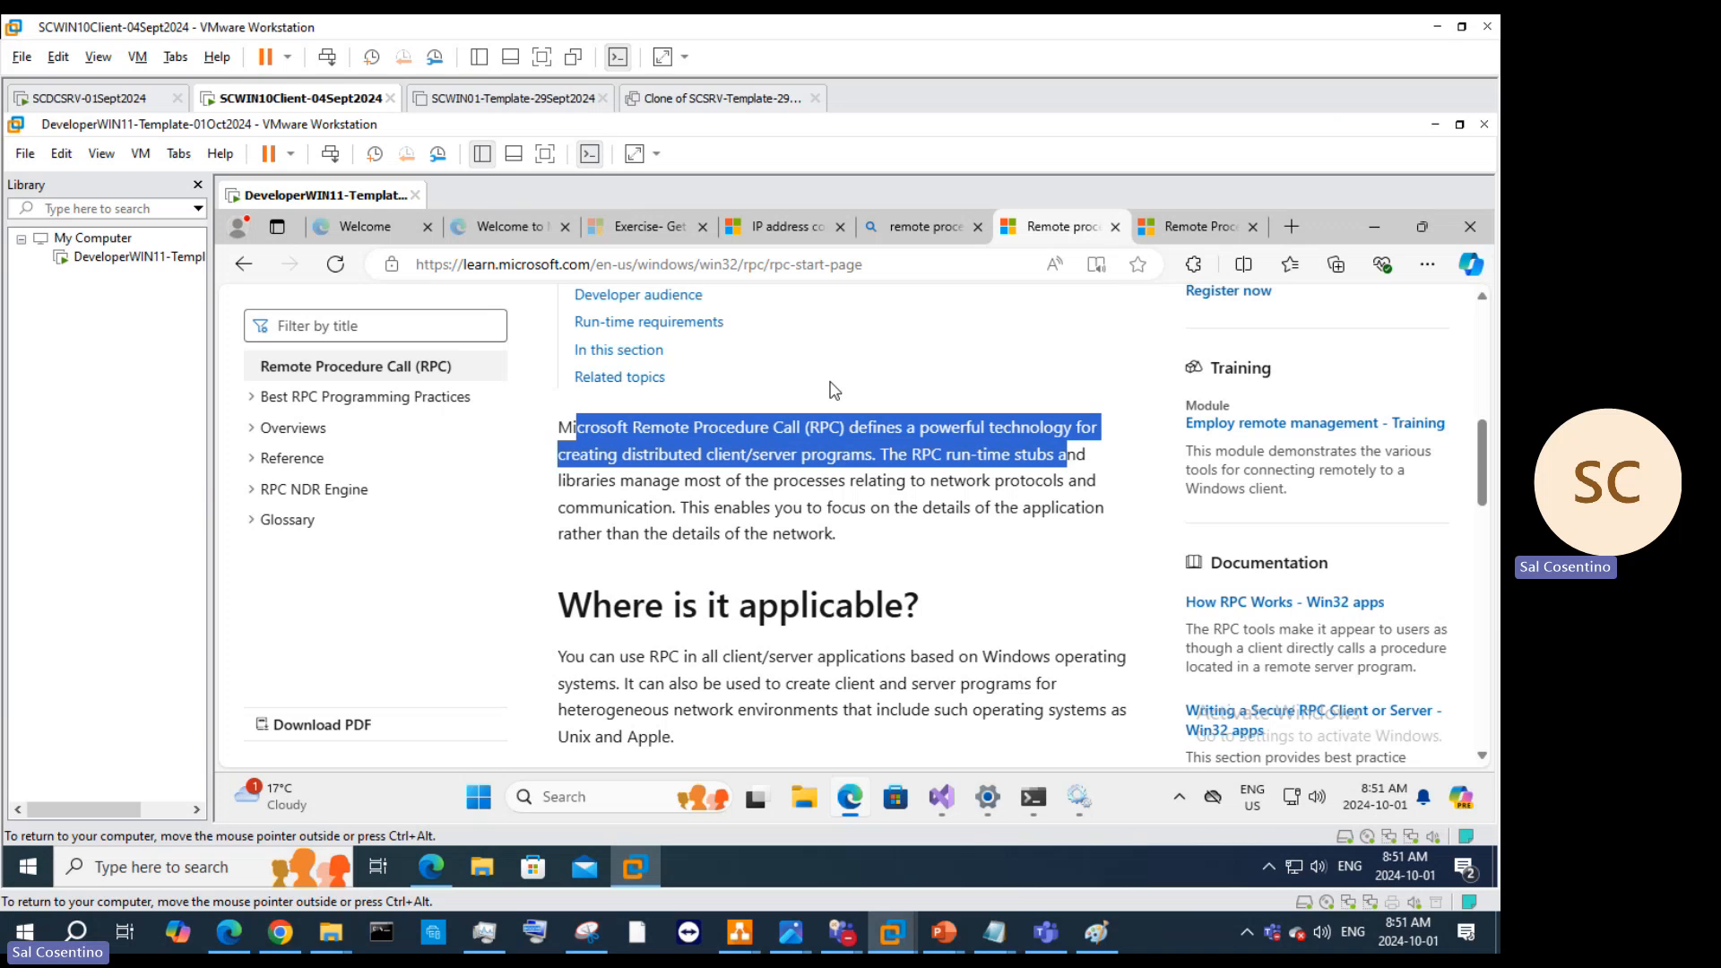
scroll(923, 530, down, 1)
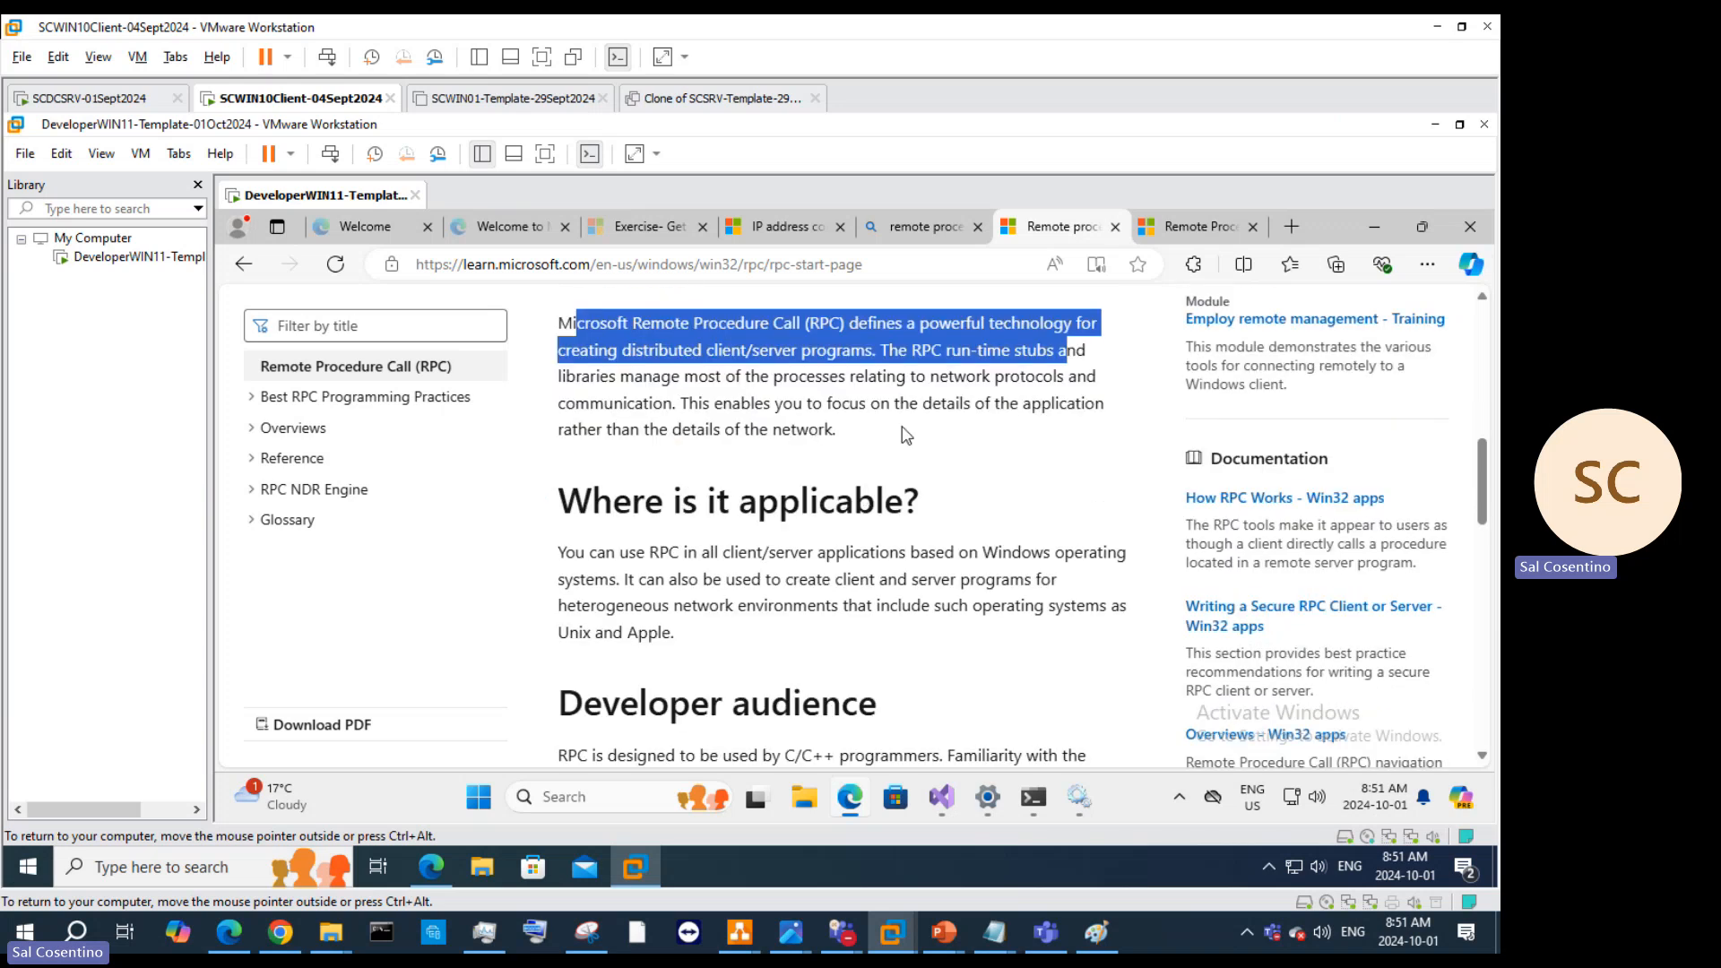
drag(995, 403, 1121, 434)
scroll(1091, 507, down, 3)
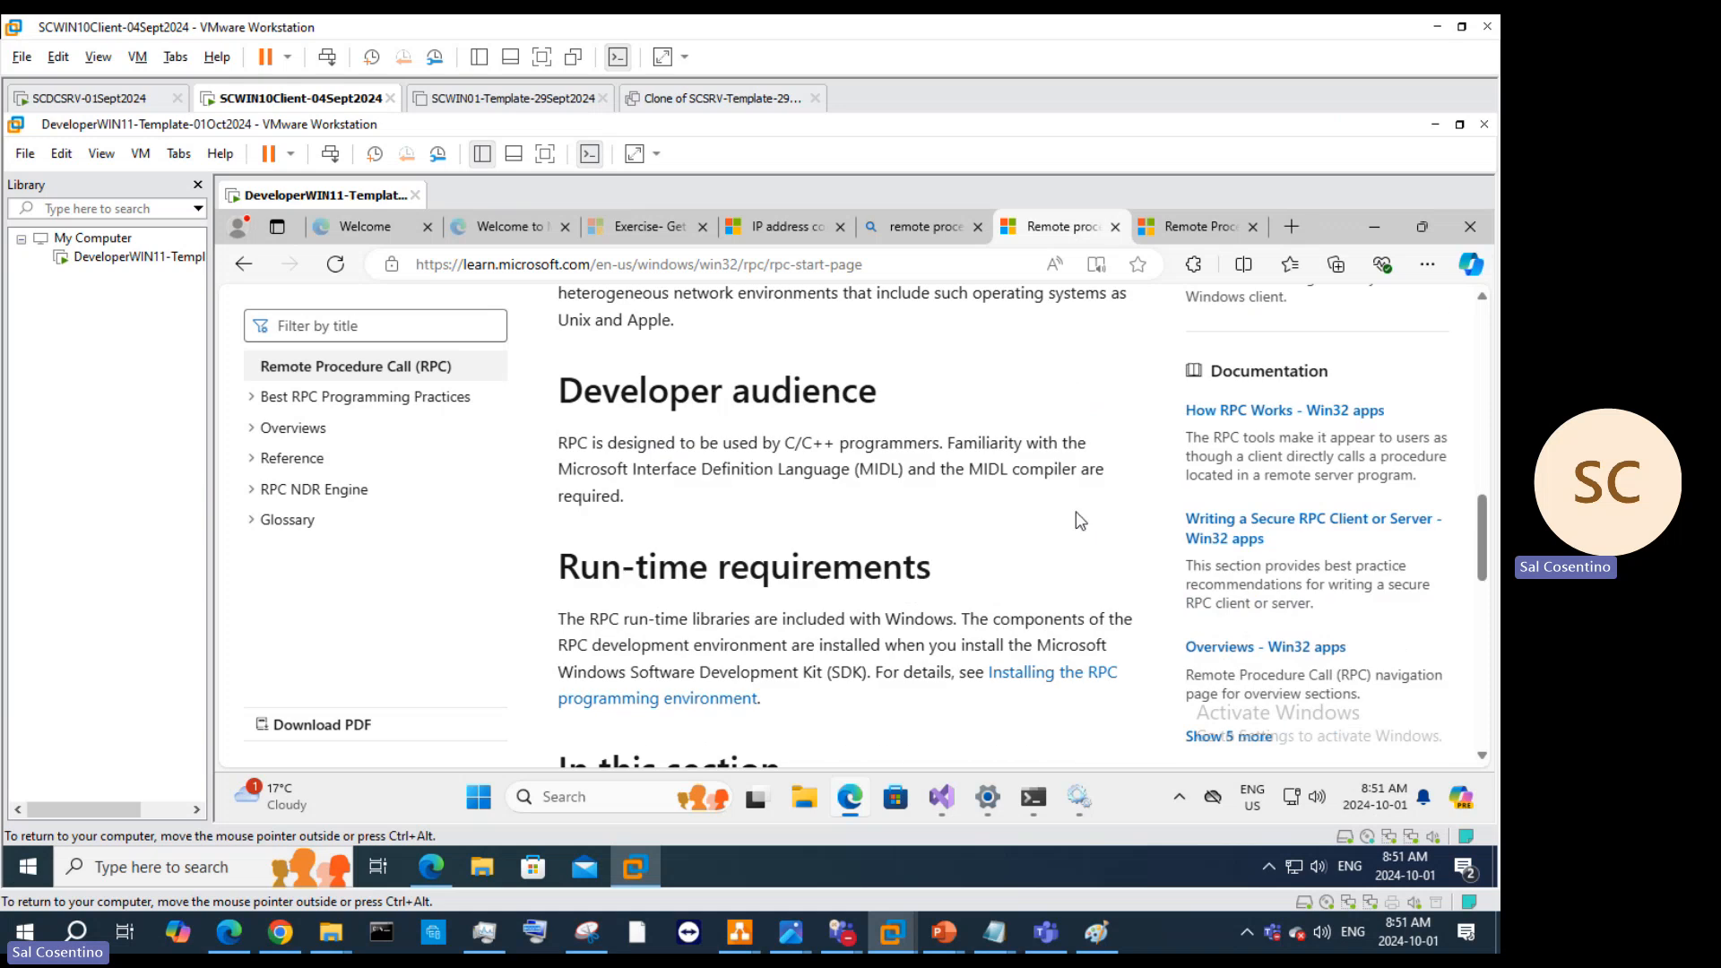
scroll(964, 543, up, 3)
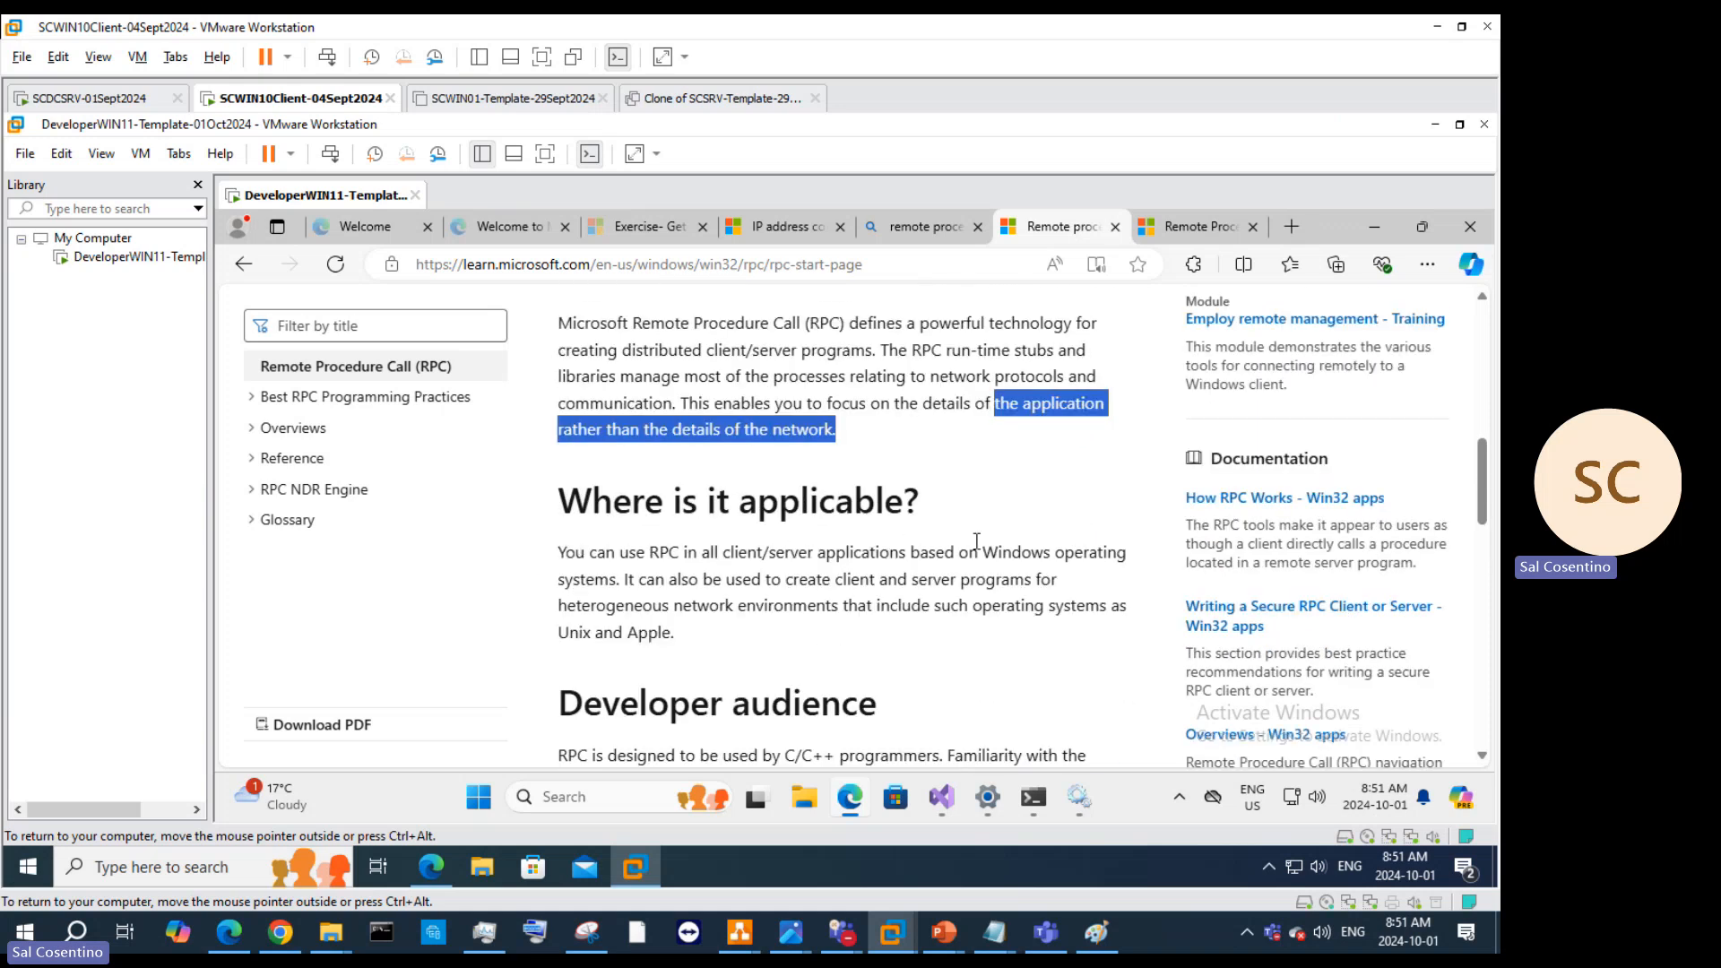
scroll(890, 572, down, 3)
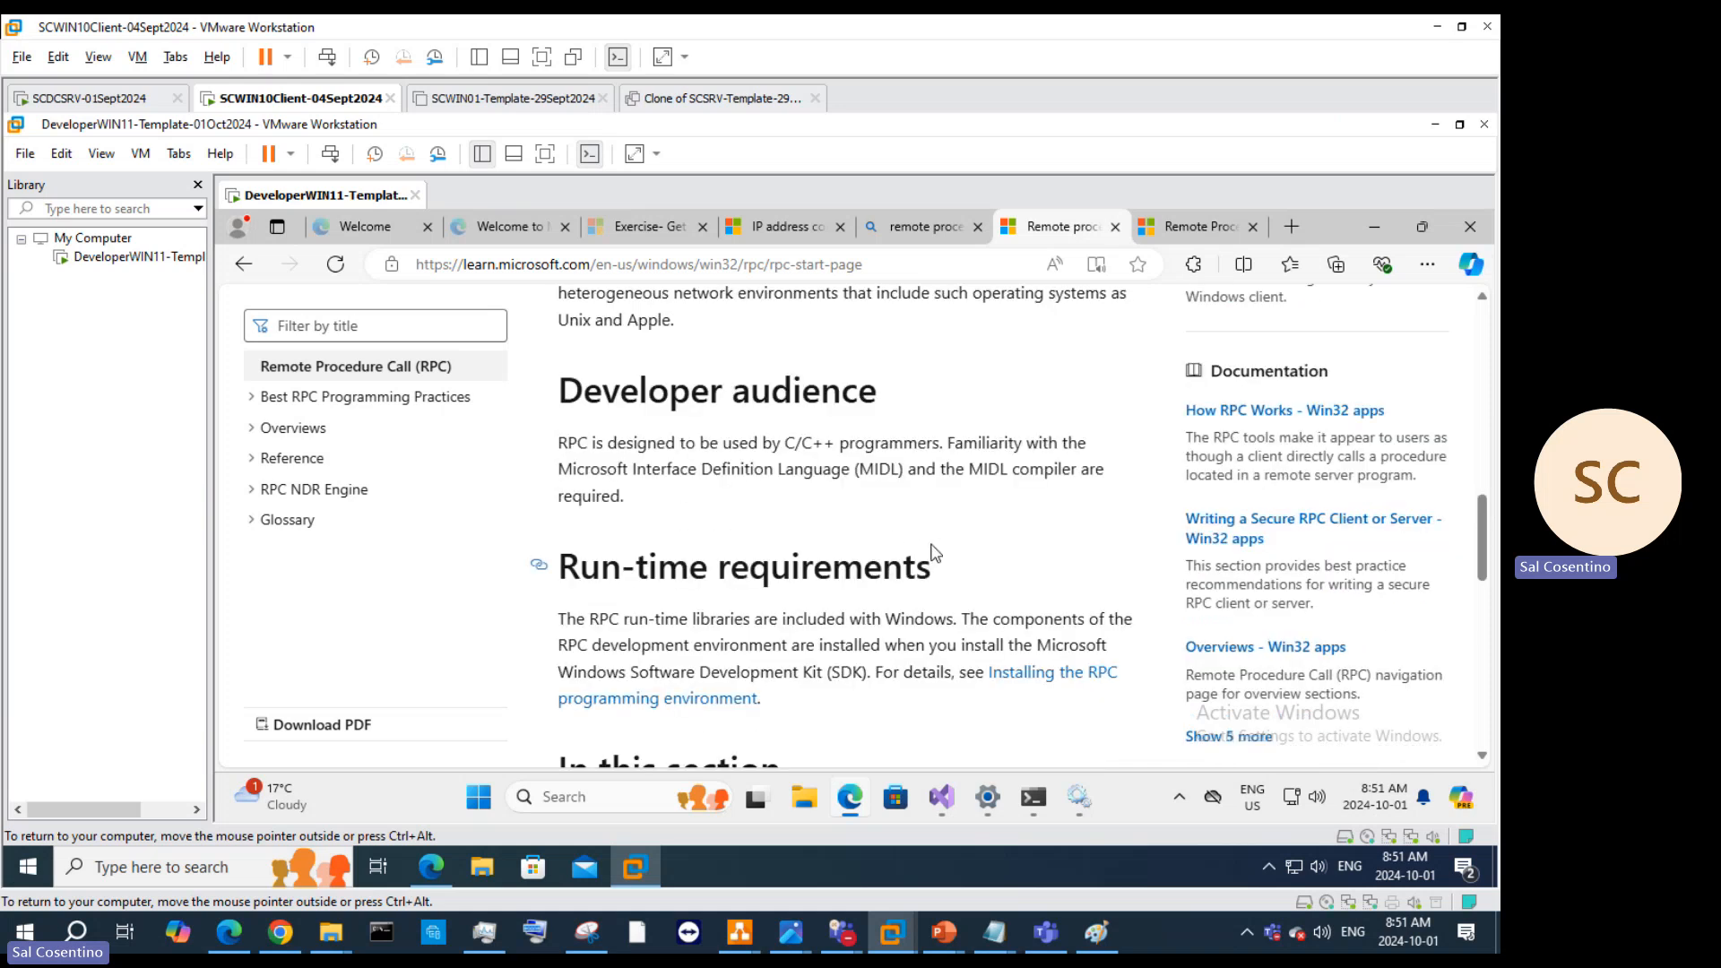
scroll(933, 549, down, 3)
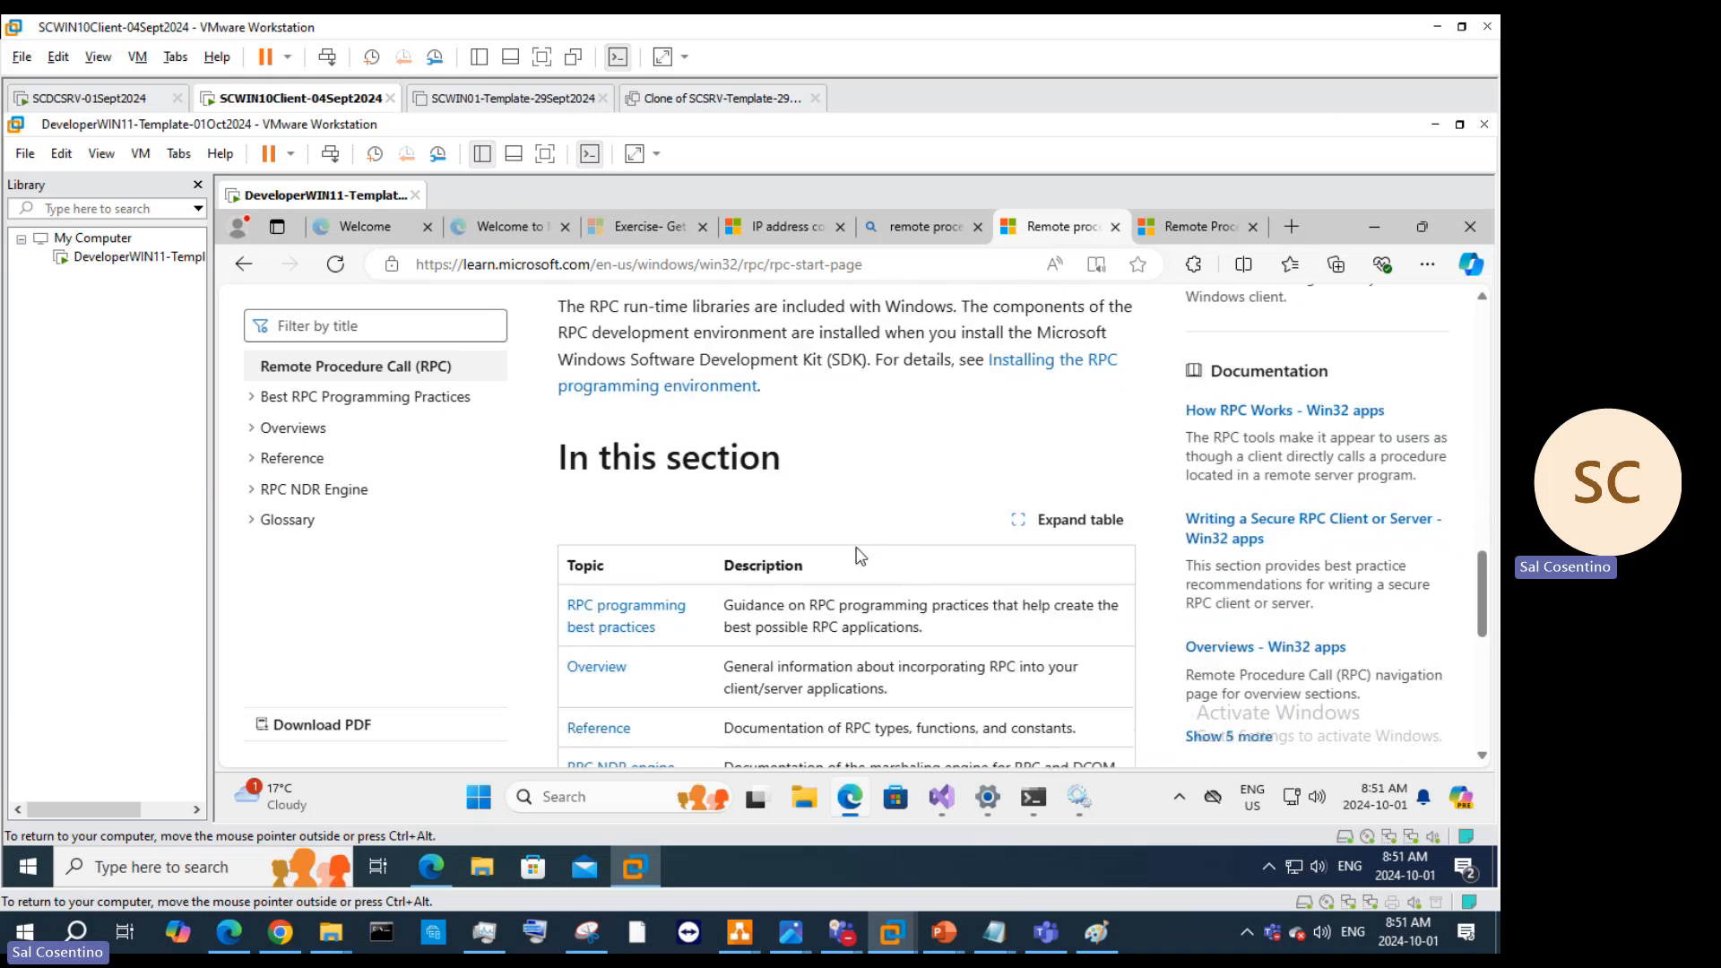
Skim the RPC programming best practices article, then go back to the RPC overview
click(639, 627)
scroll(822, 598, down, 3)
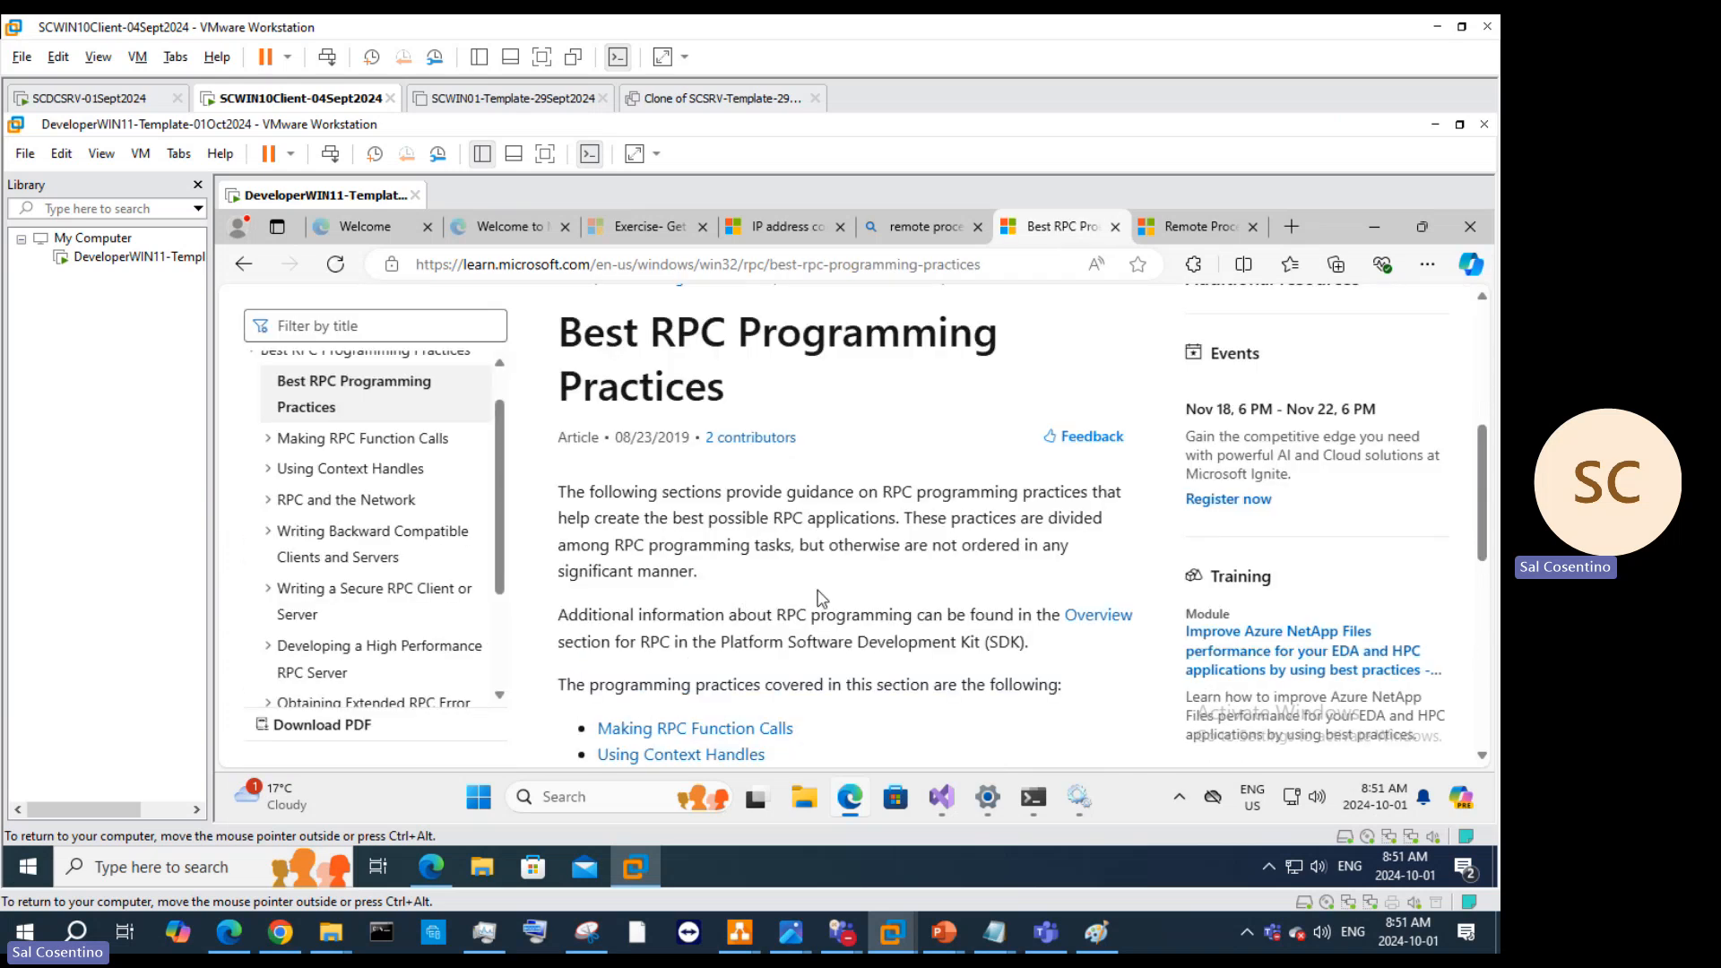
scroll(822, 598, down, 5)
scroll(827, 598, up, 5)
scroll(952, 542, up, 3)
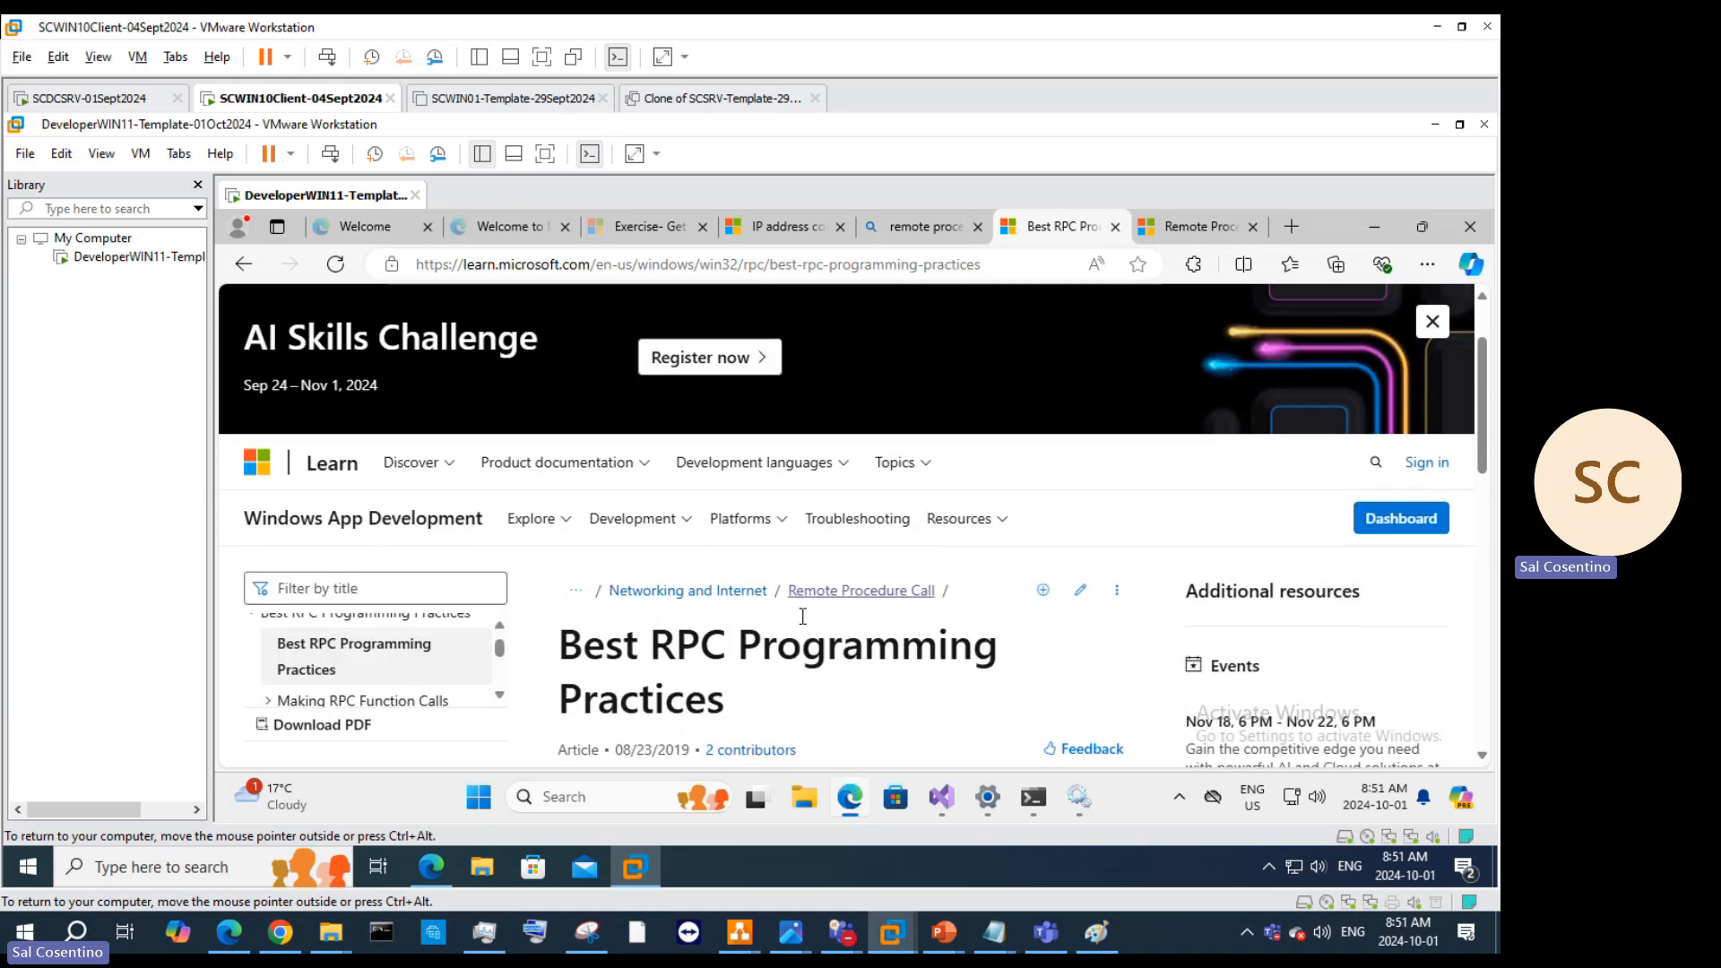
click(243, 264)
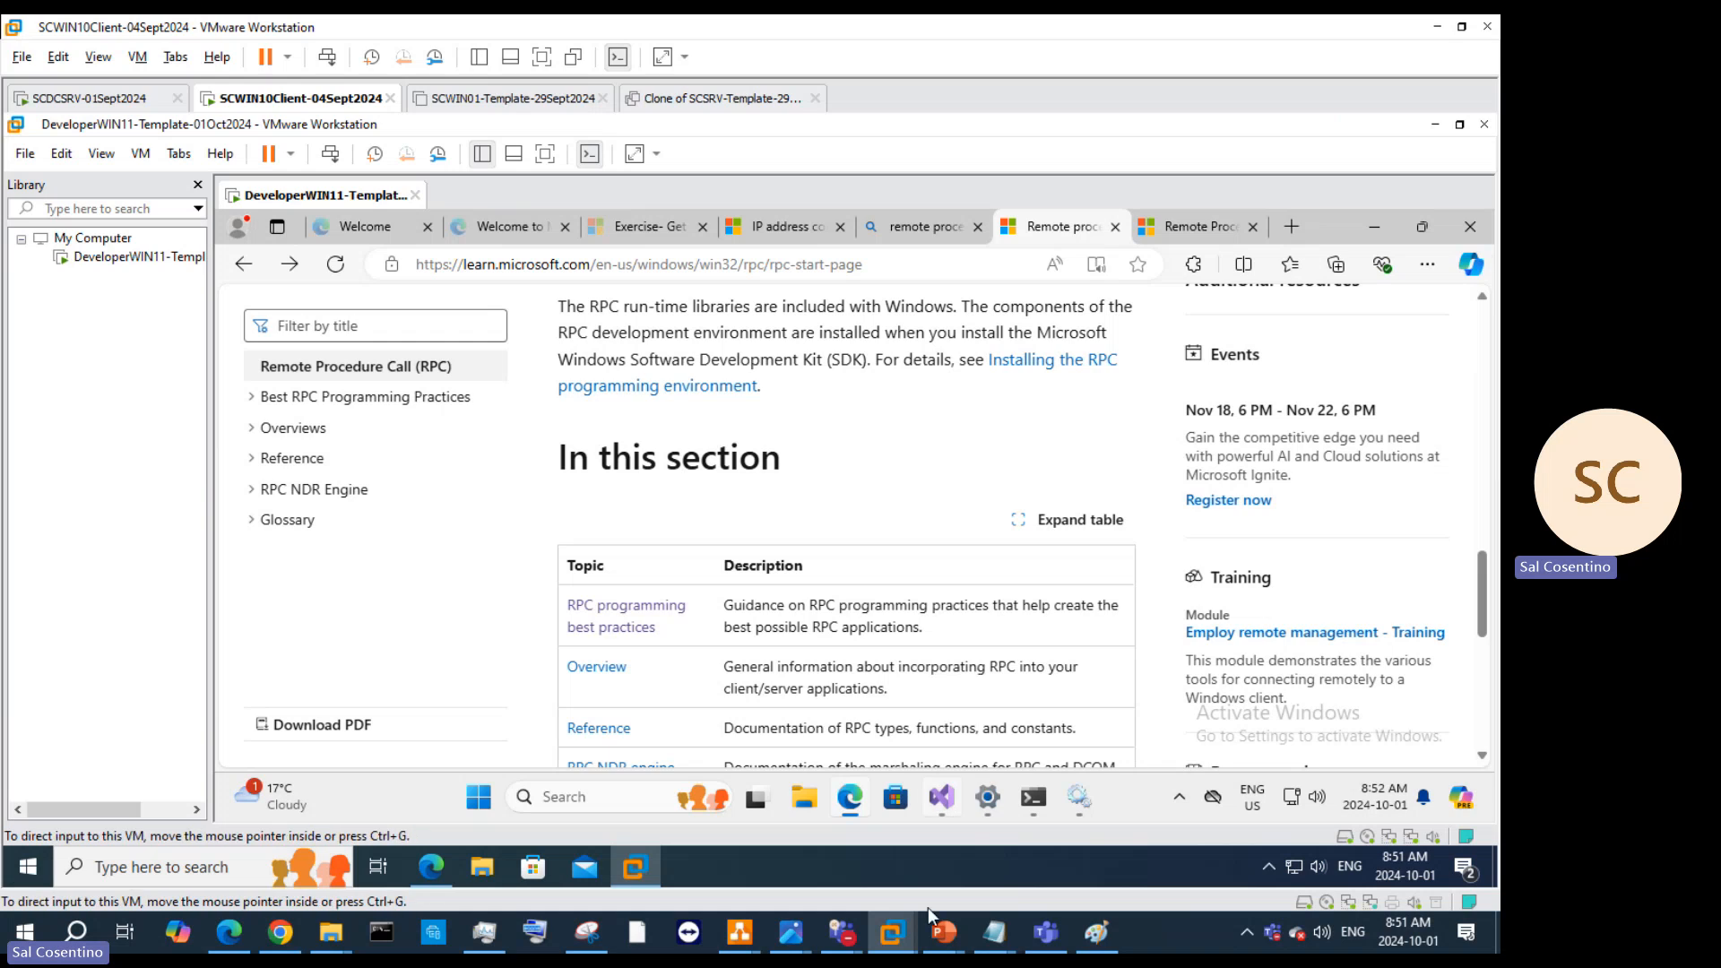
Add a slide after slide 28 titled 'Services.msc ( WUA (Windows Update Agent)'
mouse_move(943, 933)
click(1385, 834)
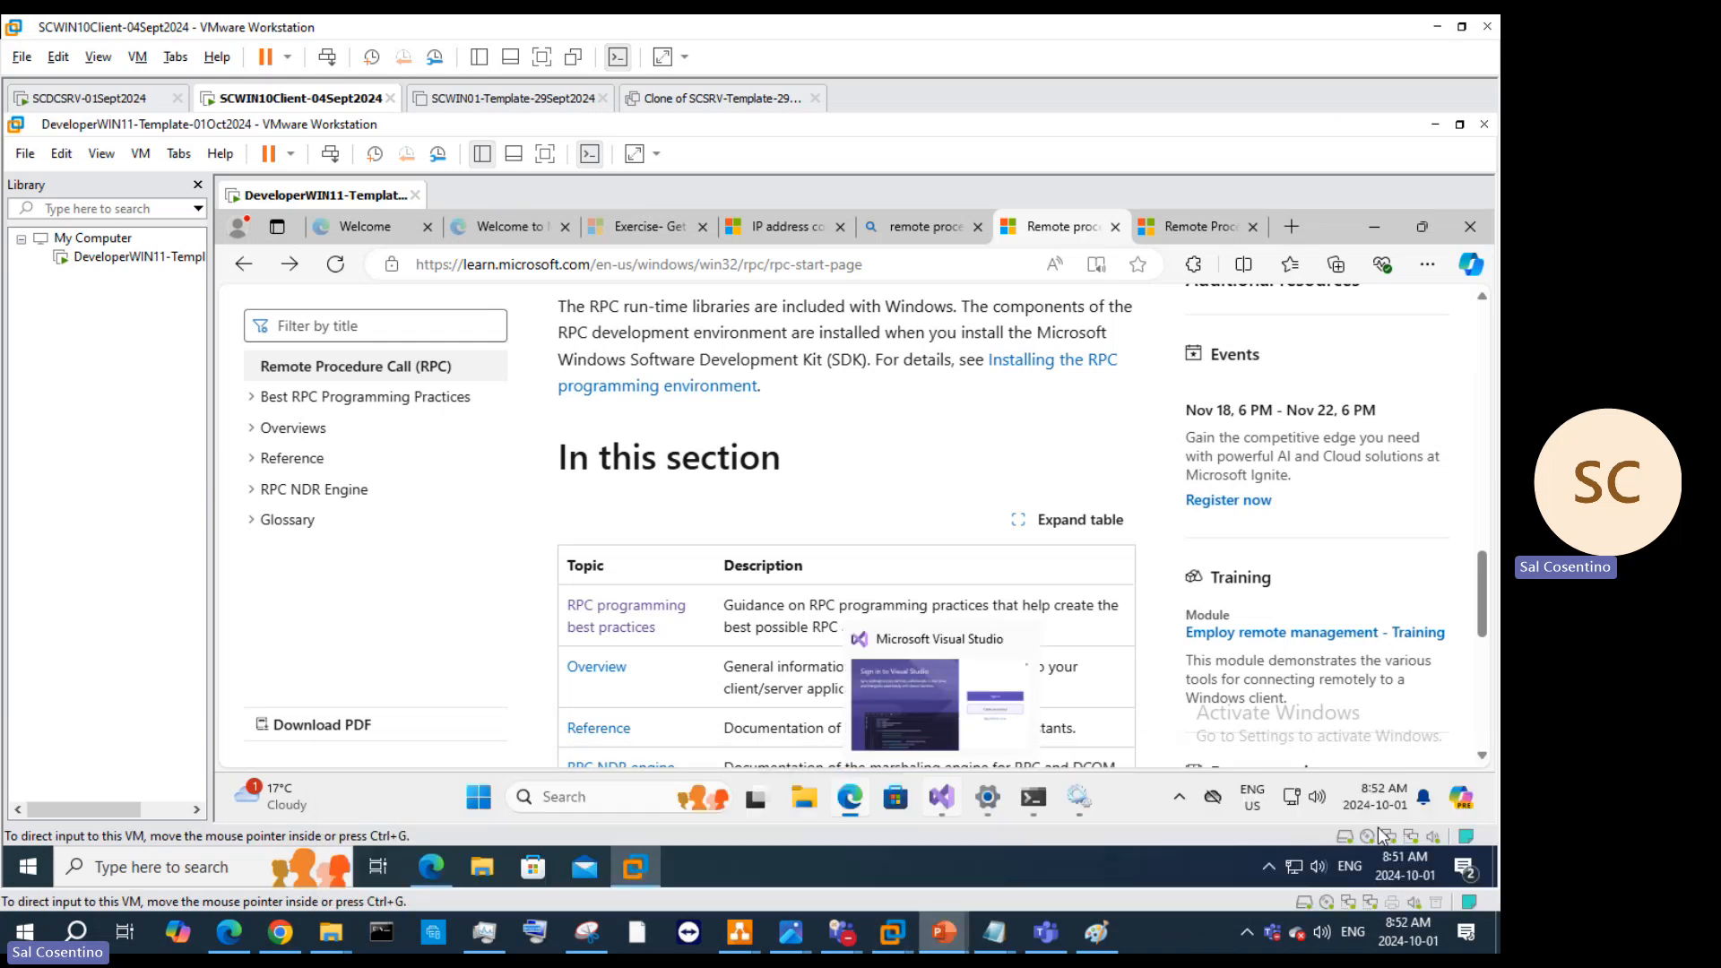
click(63, 635)
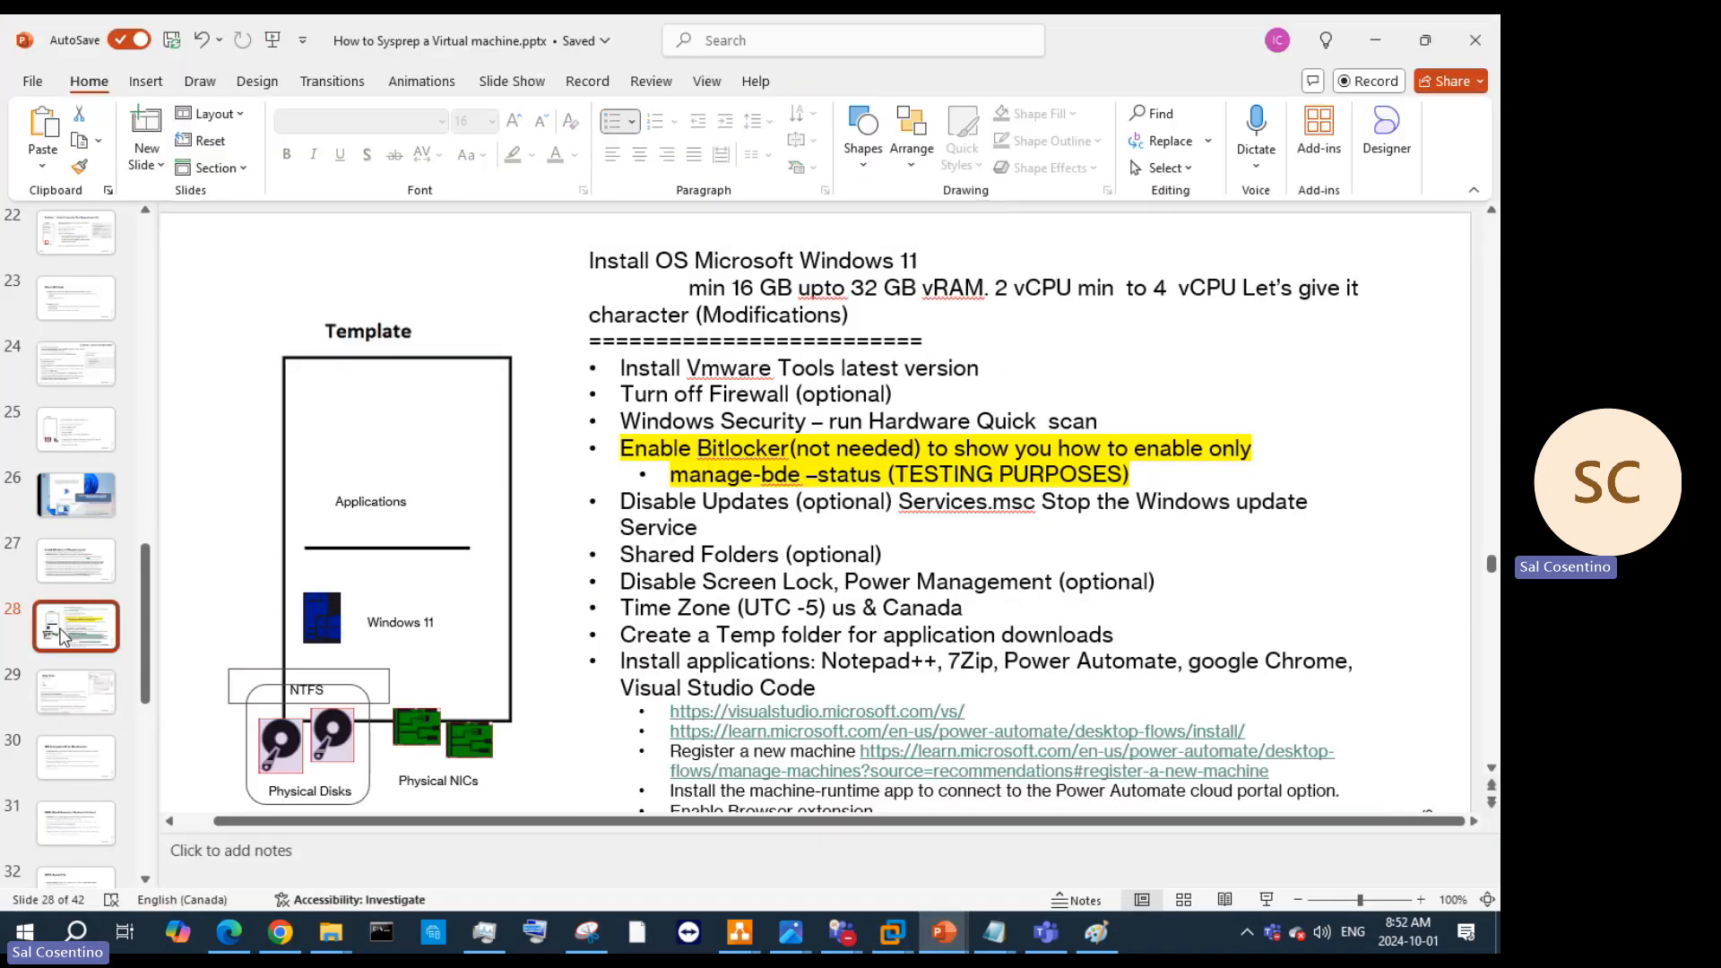
key(Return)
click(500, 392)
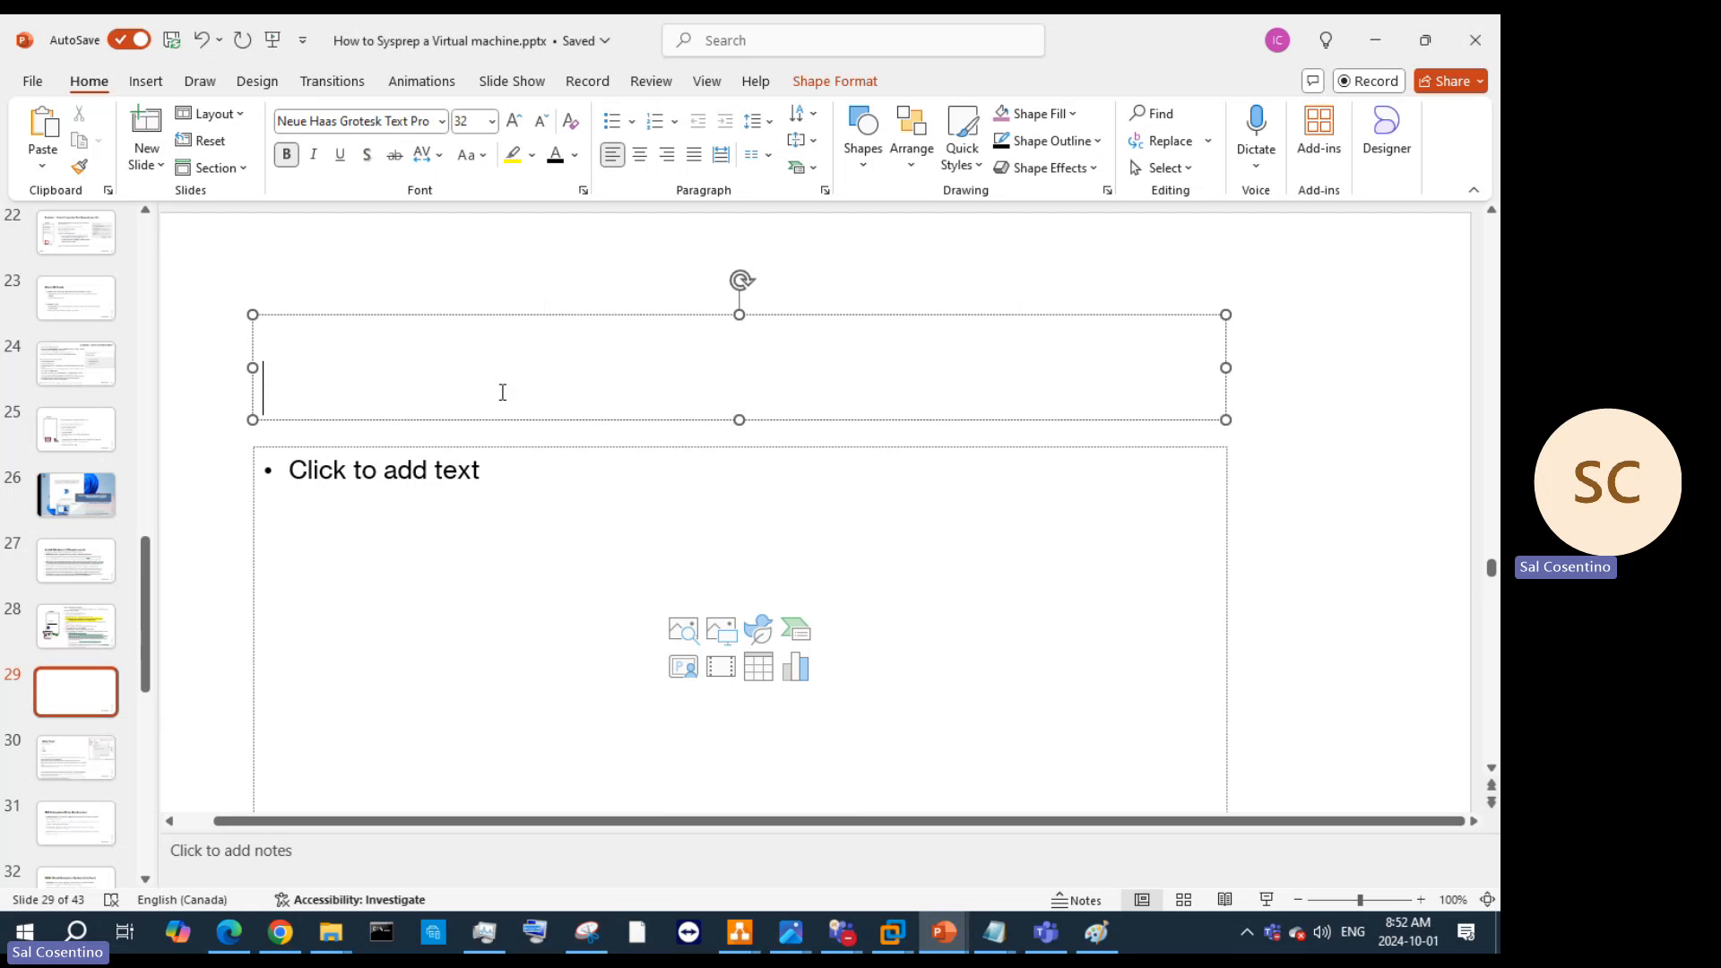
text(Services)
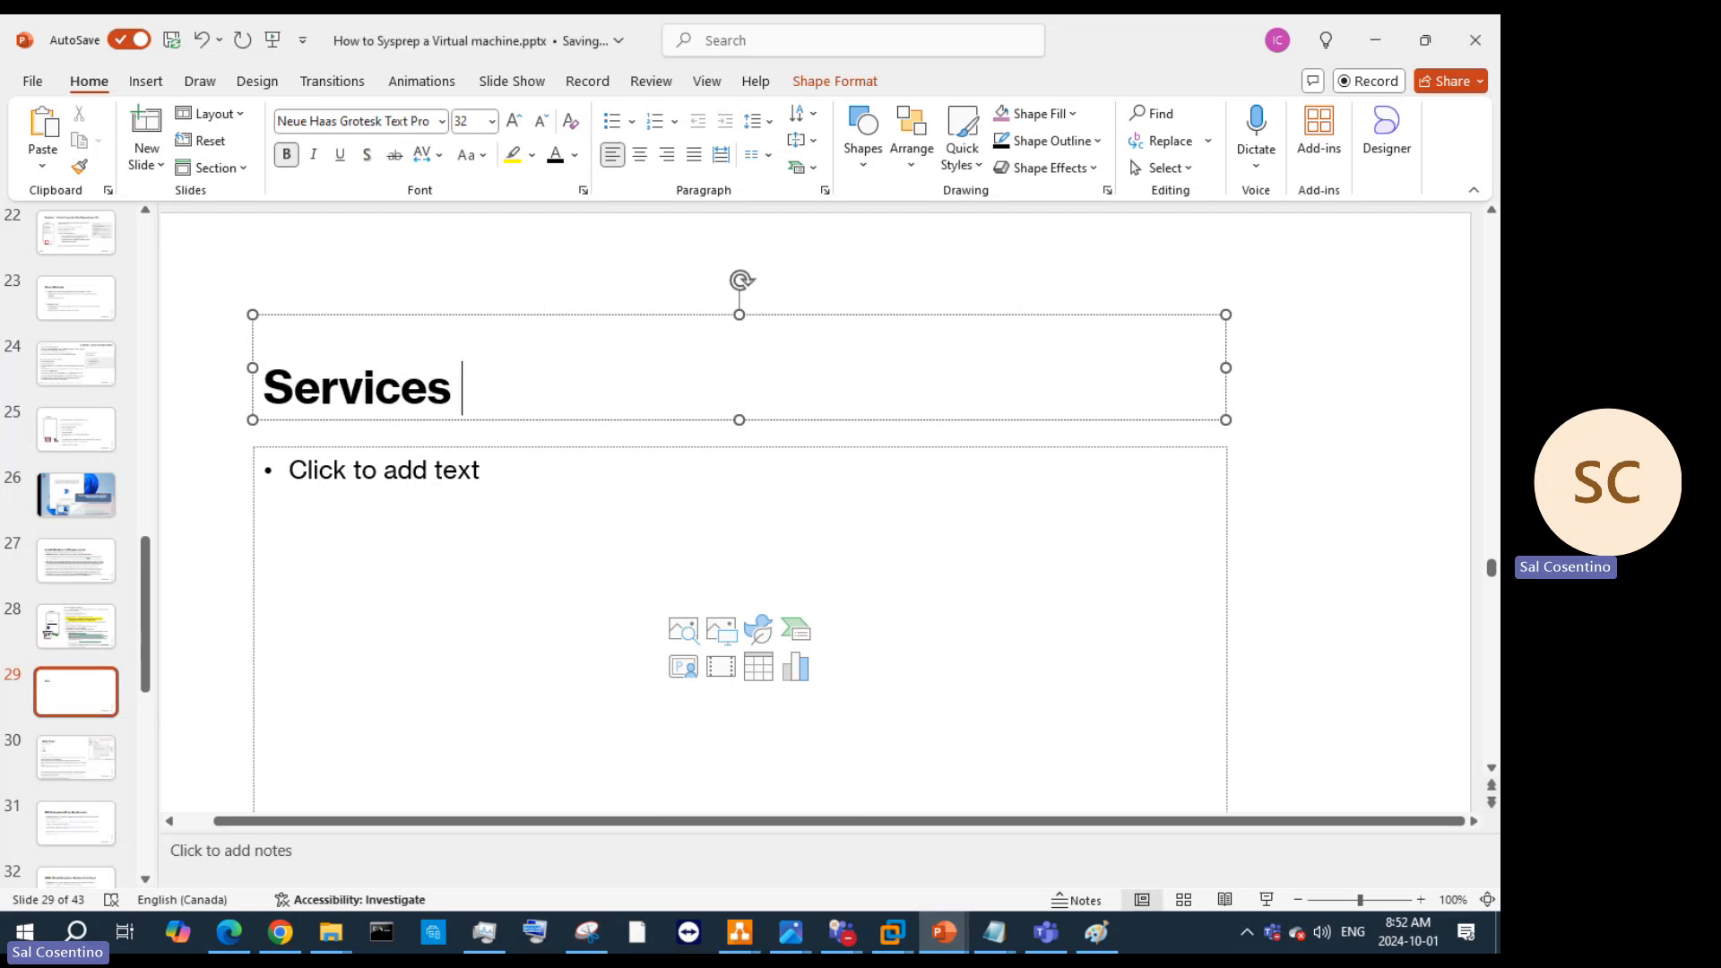
key(BackSpace)
text(mesc)
key(BackSpace)
key(BackSpace)
key(BackSpace)
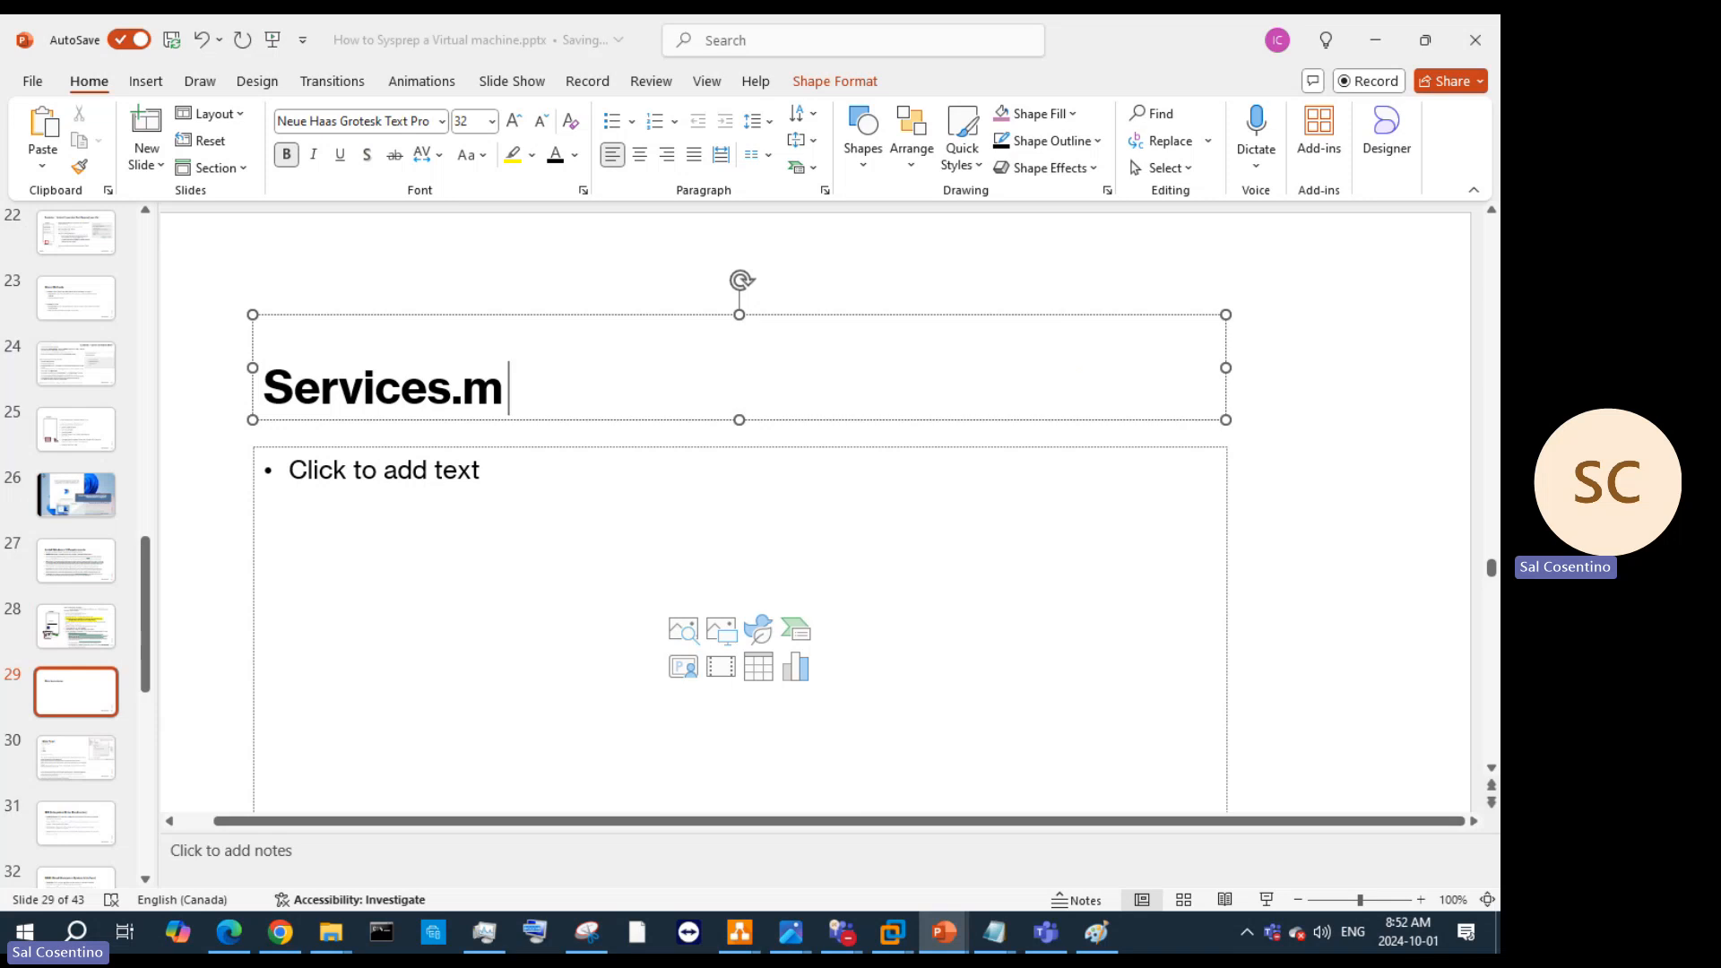
text(sc ( WUA)
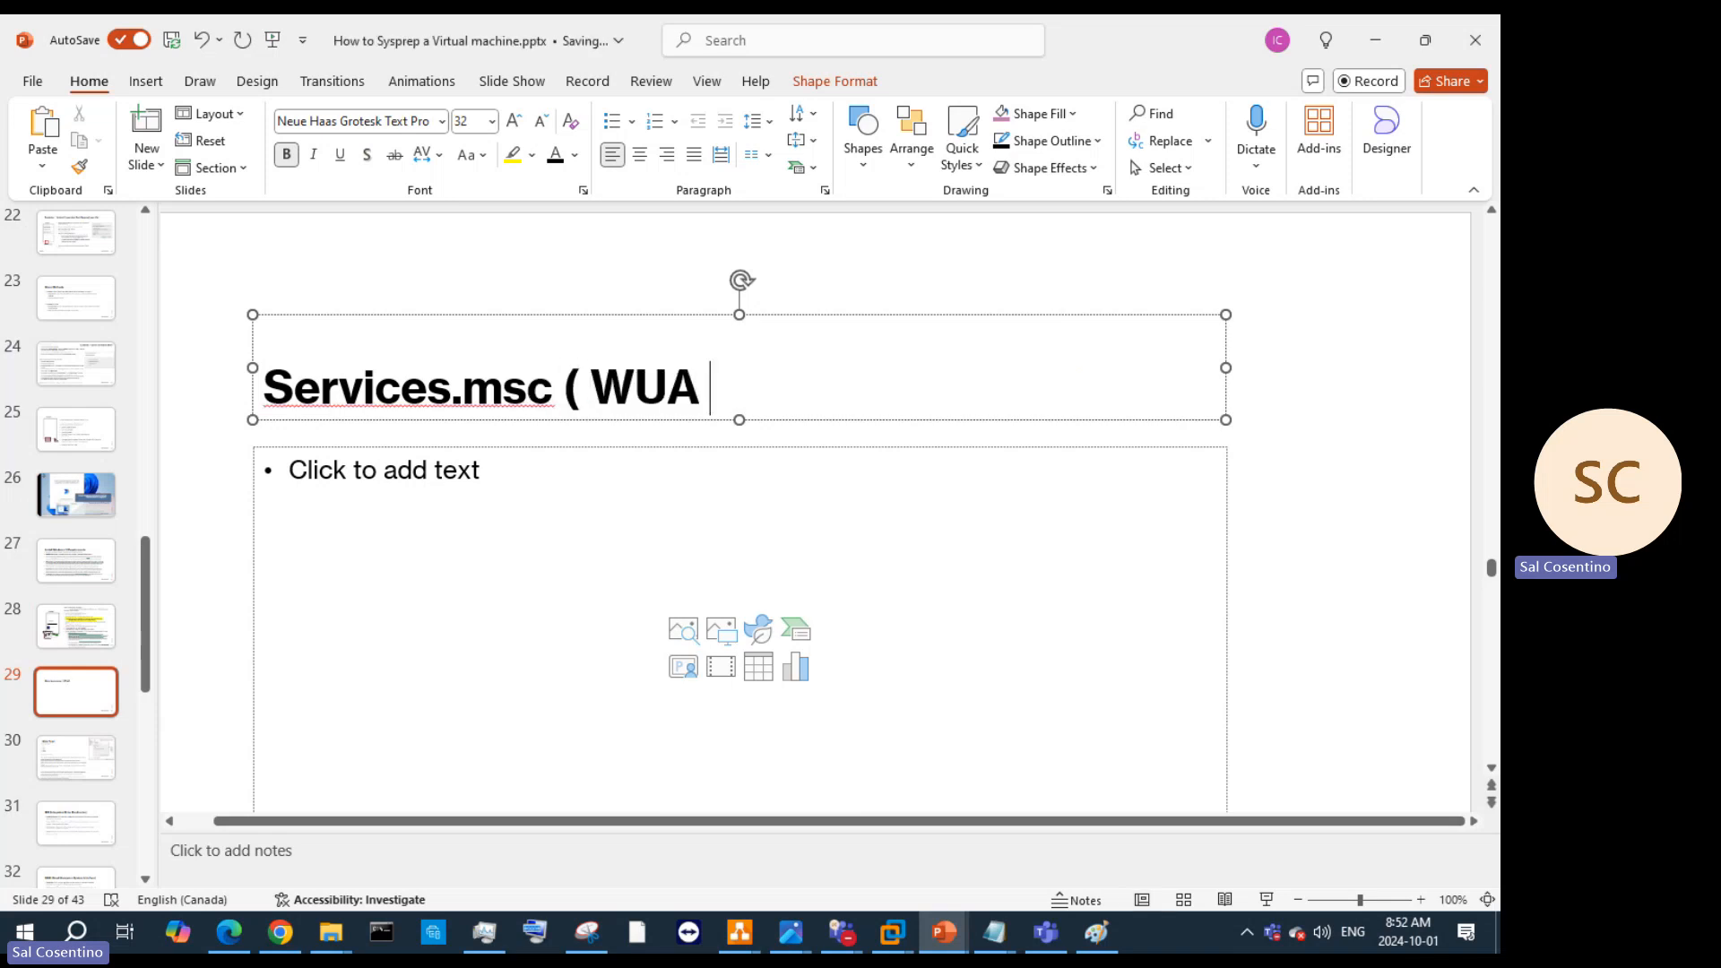
text( (Window)
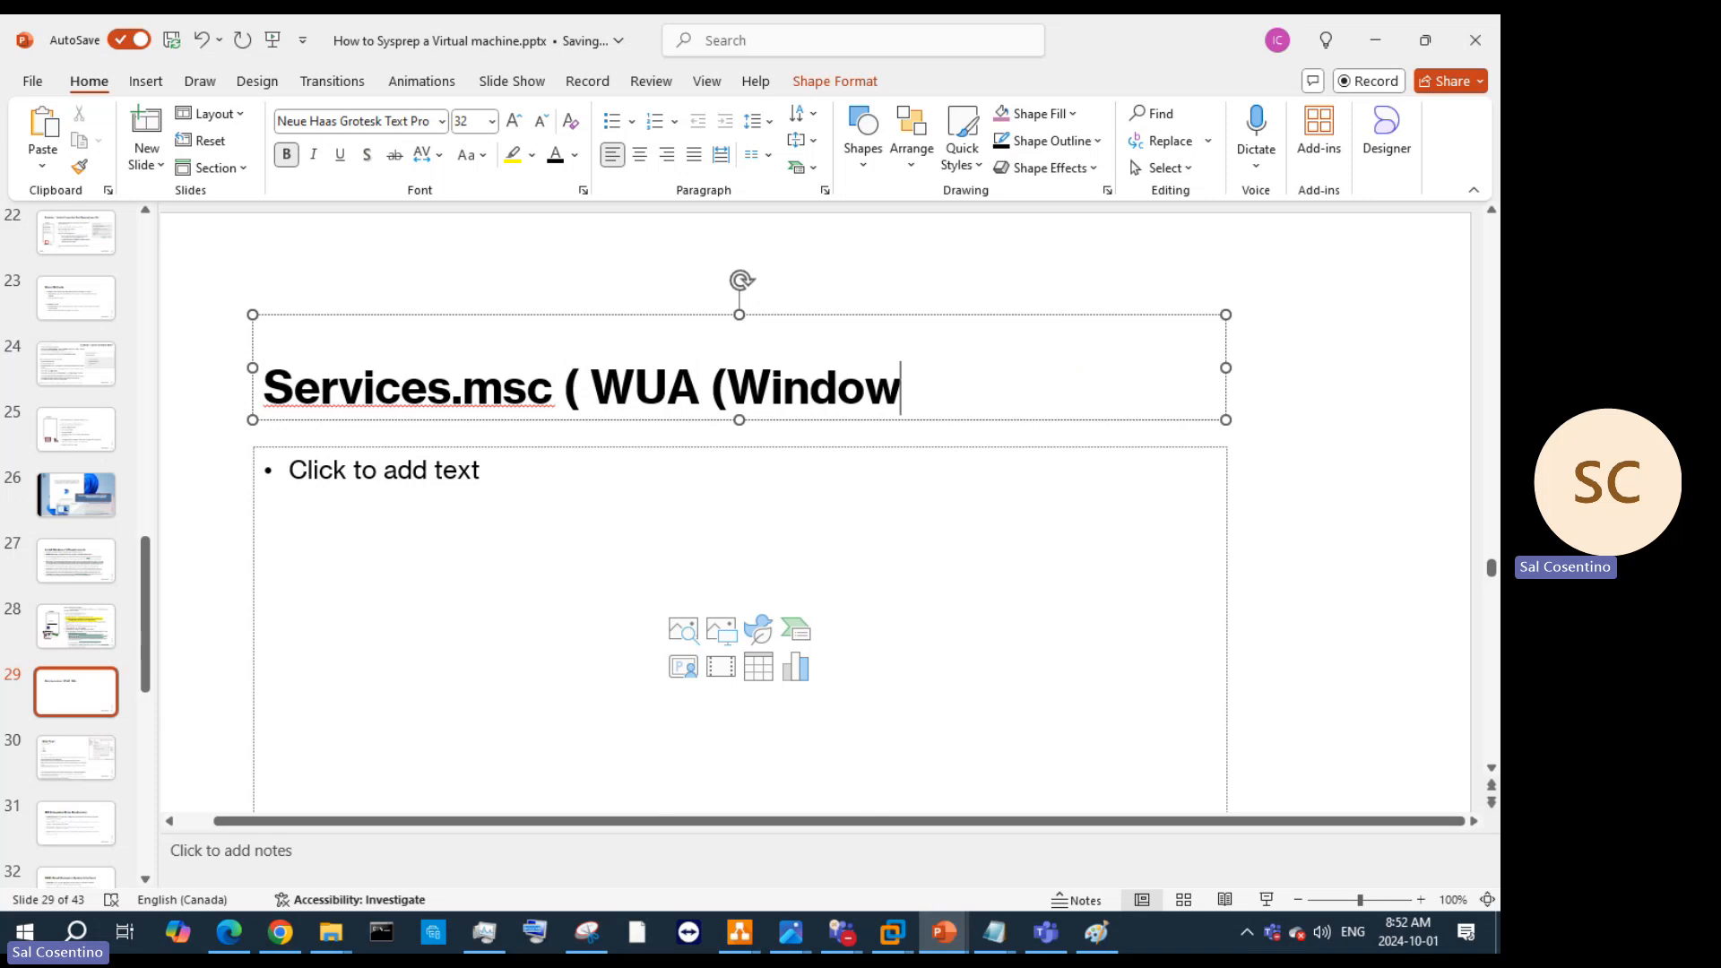
text(s UPdate Agent)
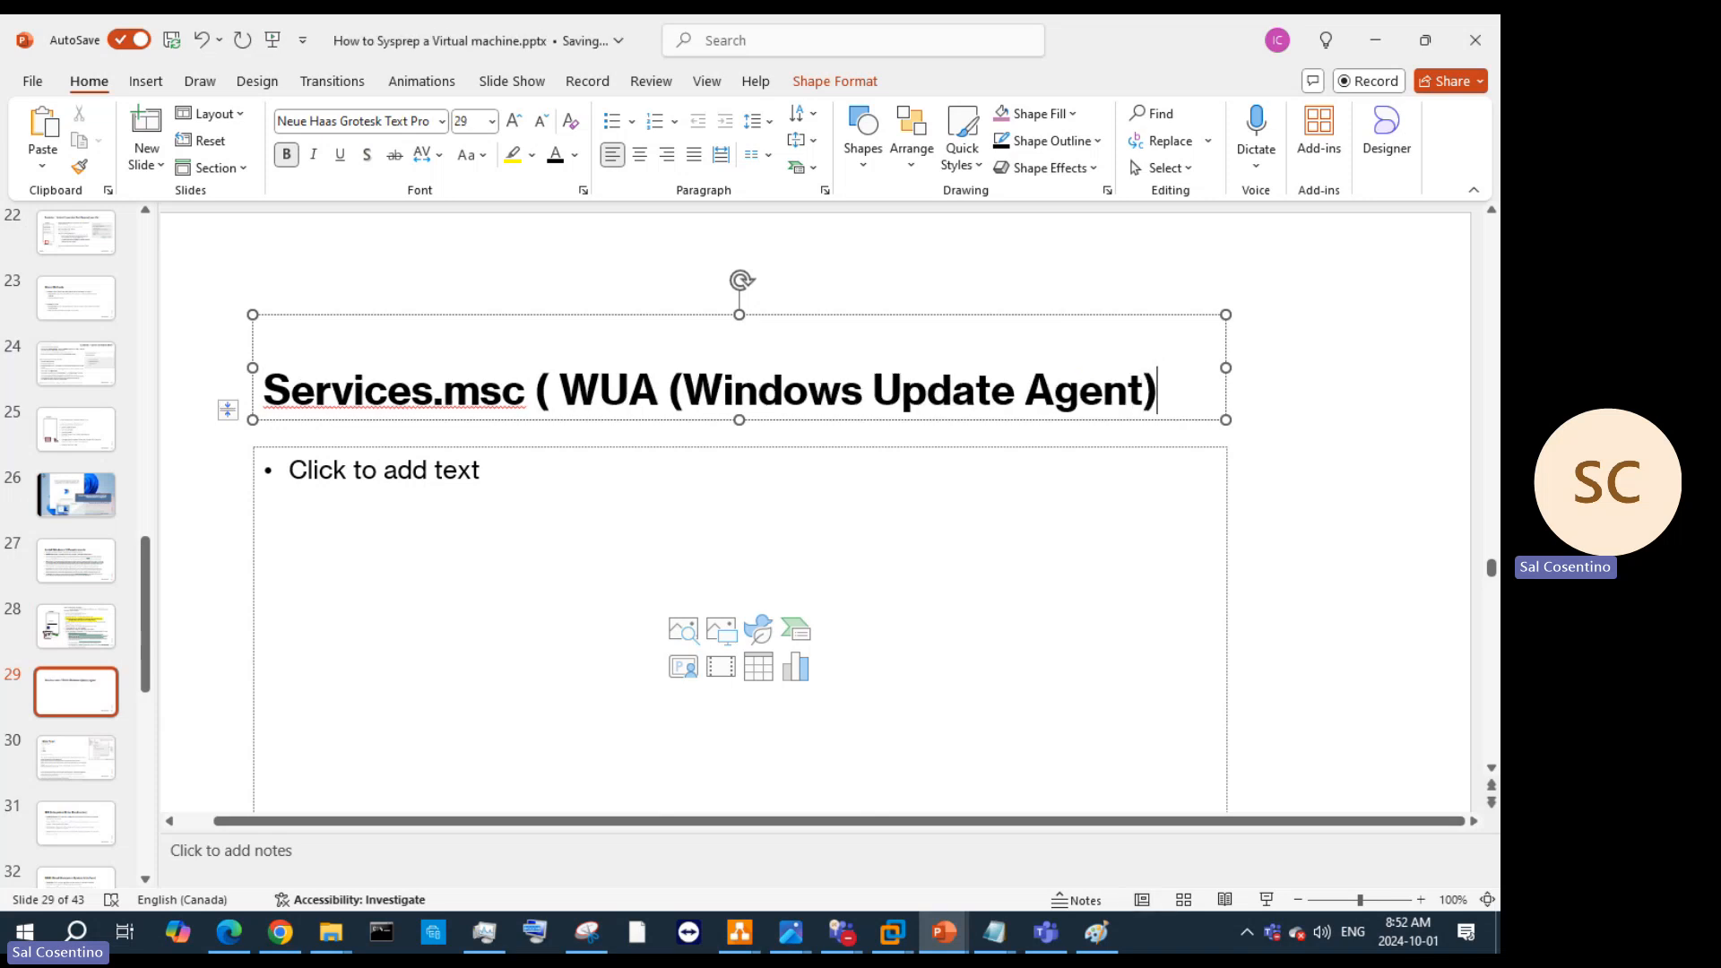
Paste the copied RPC service description into the slide's body
click(379, 475)
text(he Remote Procedure Call (RPC) service supports communication between Windows applications. Specifically, the service implements the RPC protocol – a low-level form of inter-process communication where a client process can make requests of a server process. Microsoft’s foundational COM and DCOM technologies are built on top of RPC)
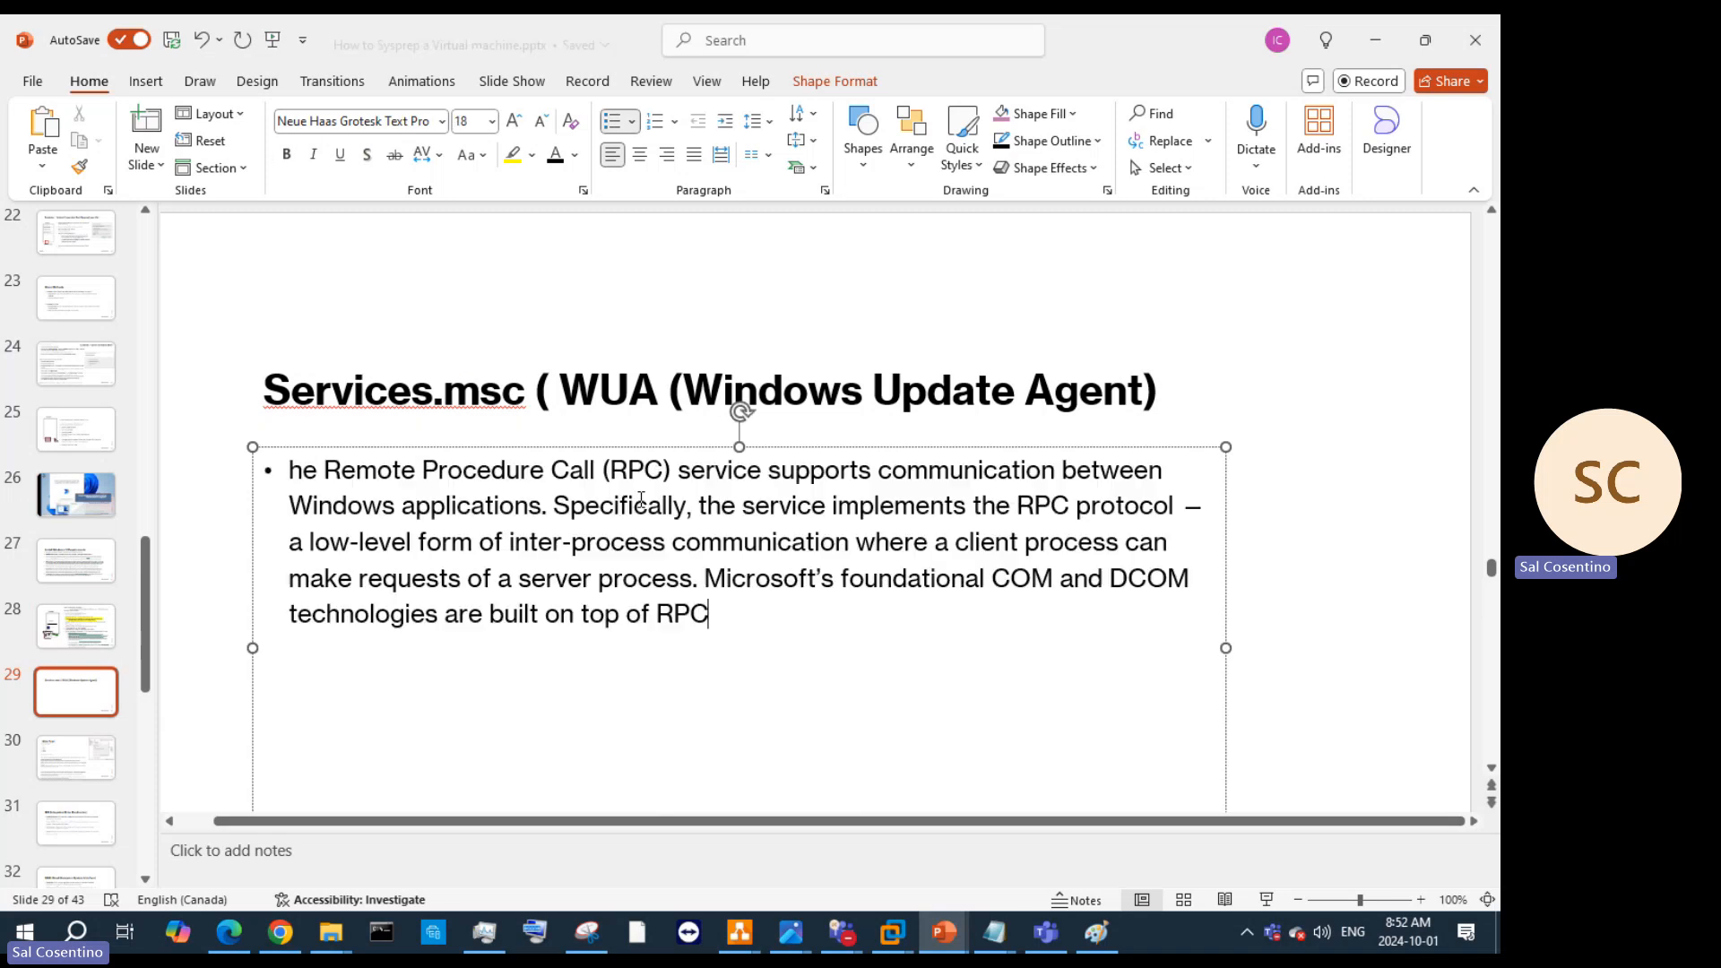
click(299, 470)
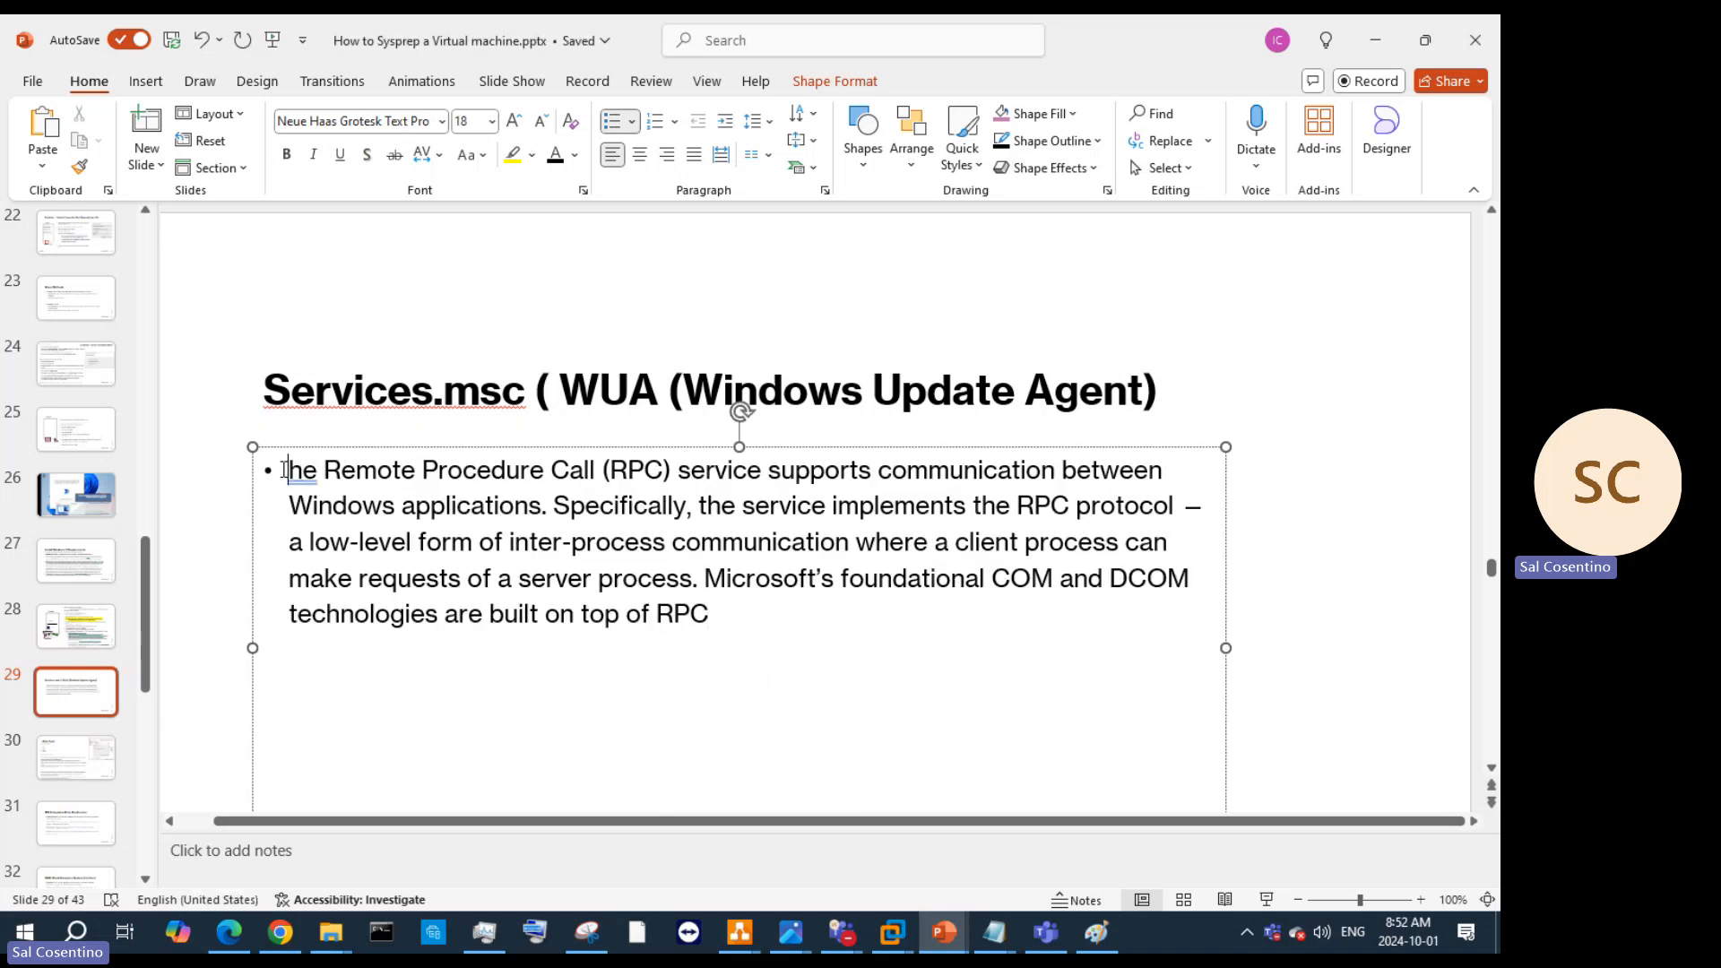
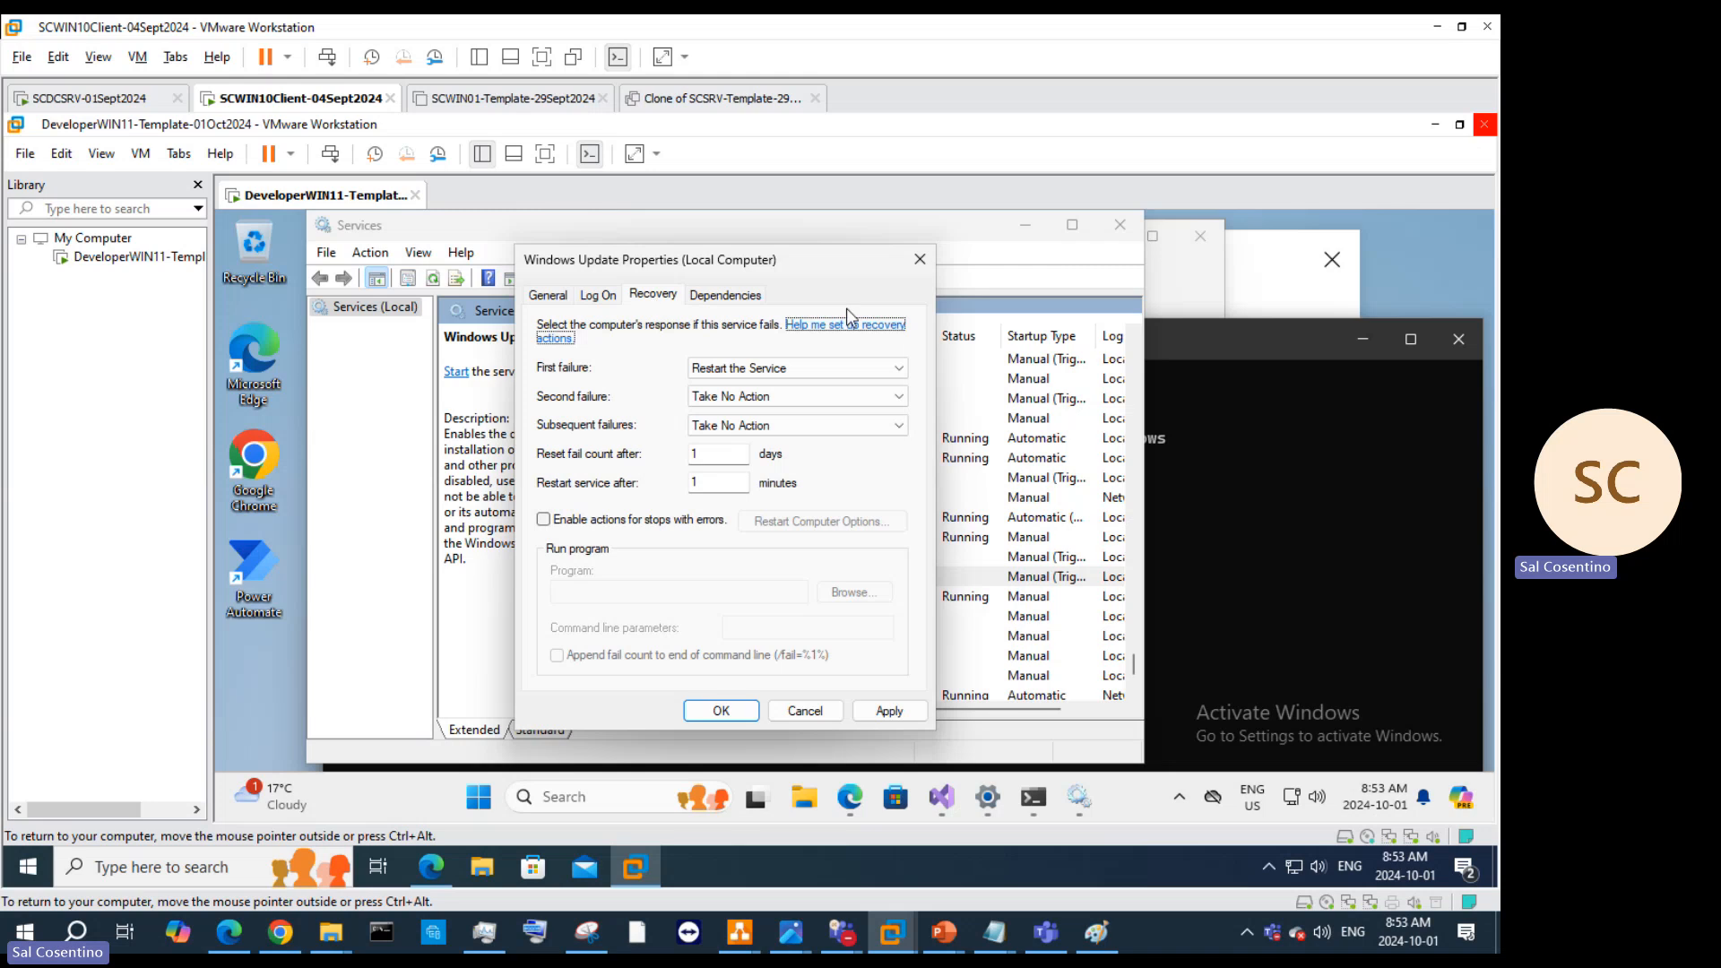
Close the Windows Update properties and bring Edge forward on its Welcome tab with the address selected
click(920, 259)
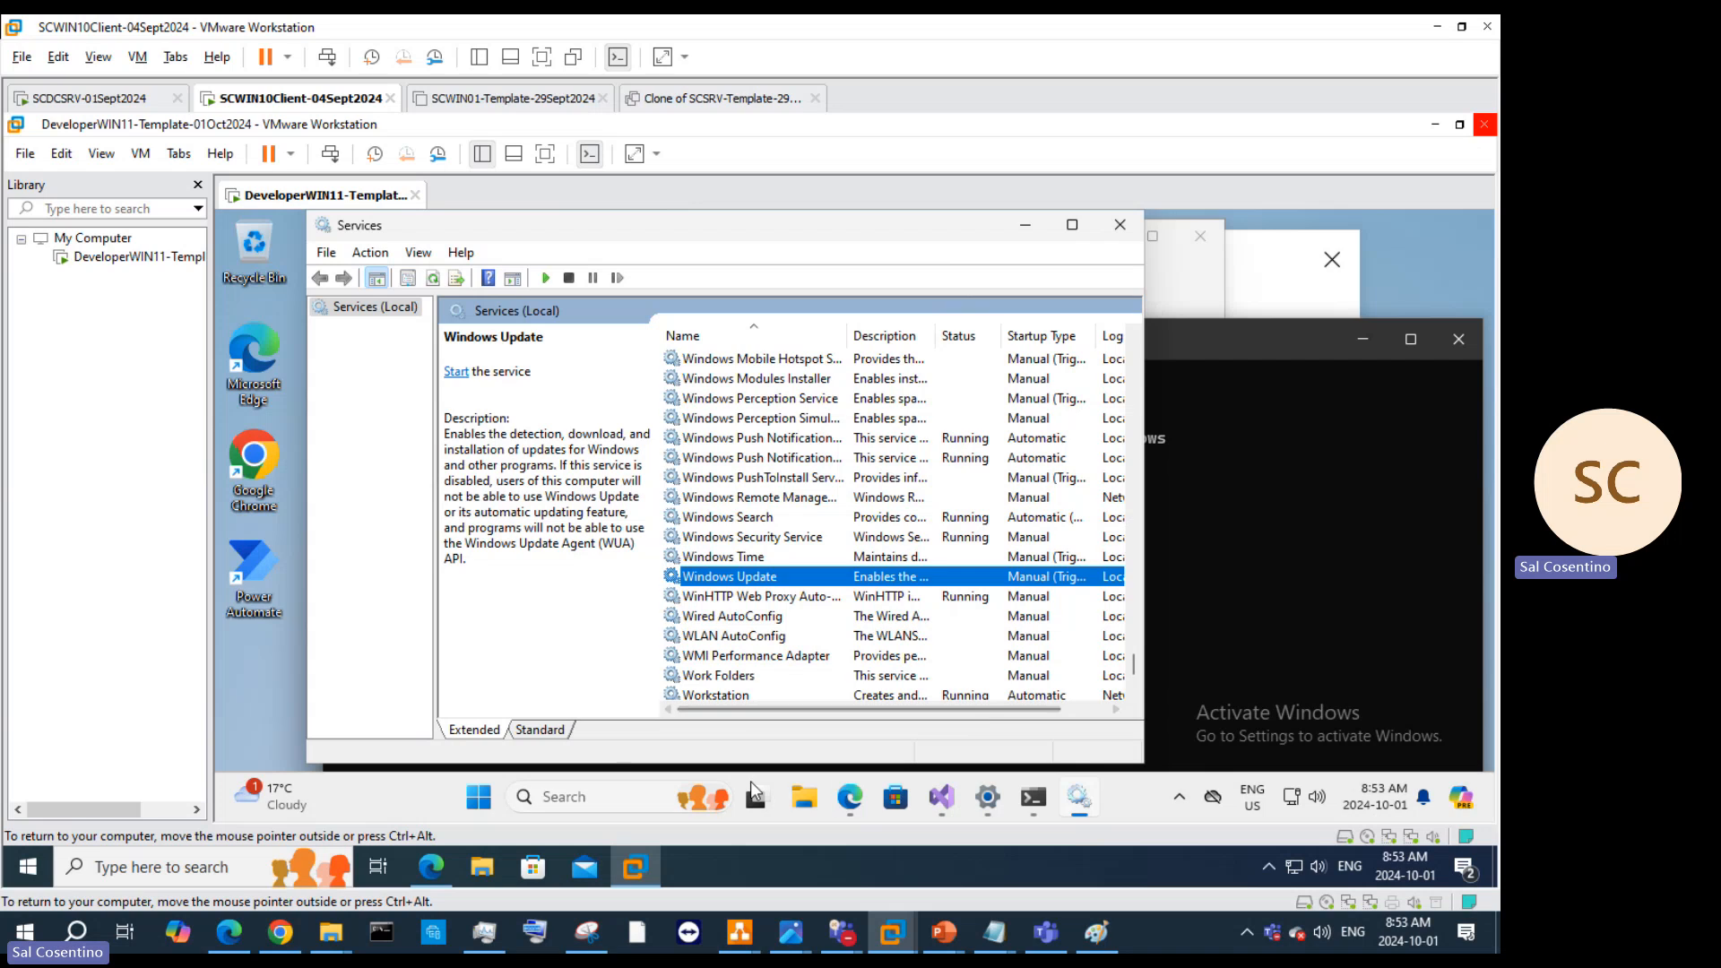
click(866, 799)
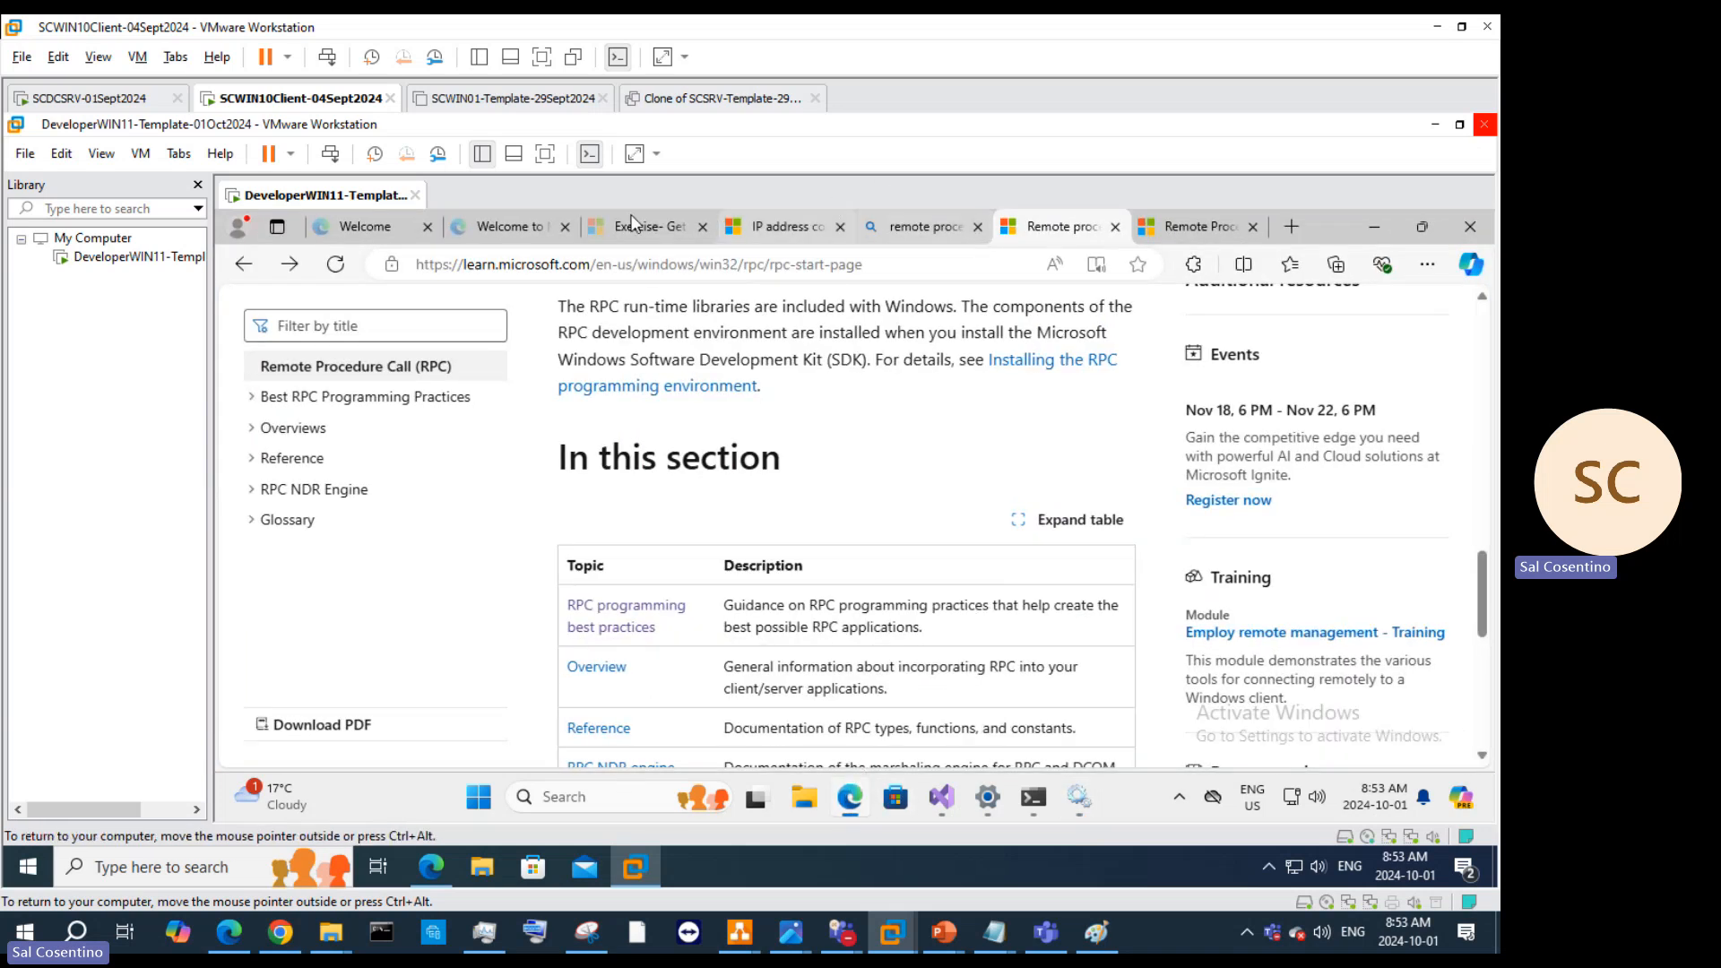
click(509, 227)
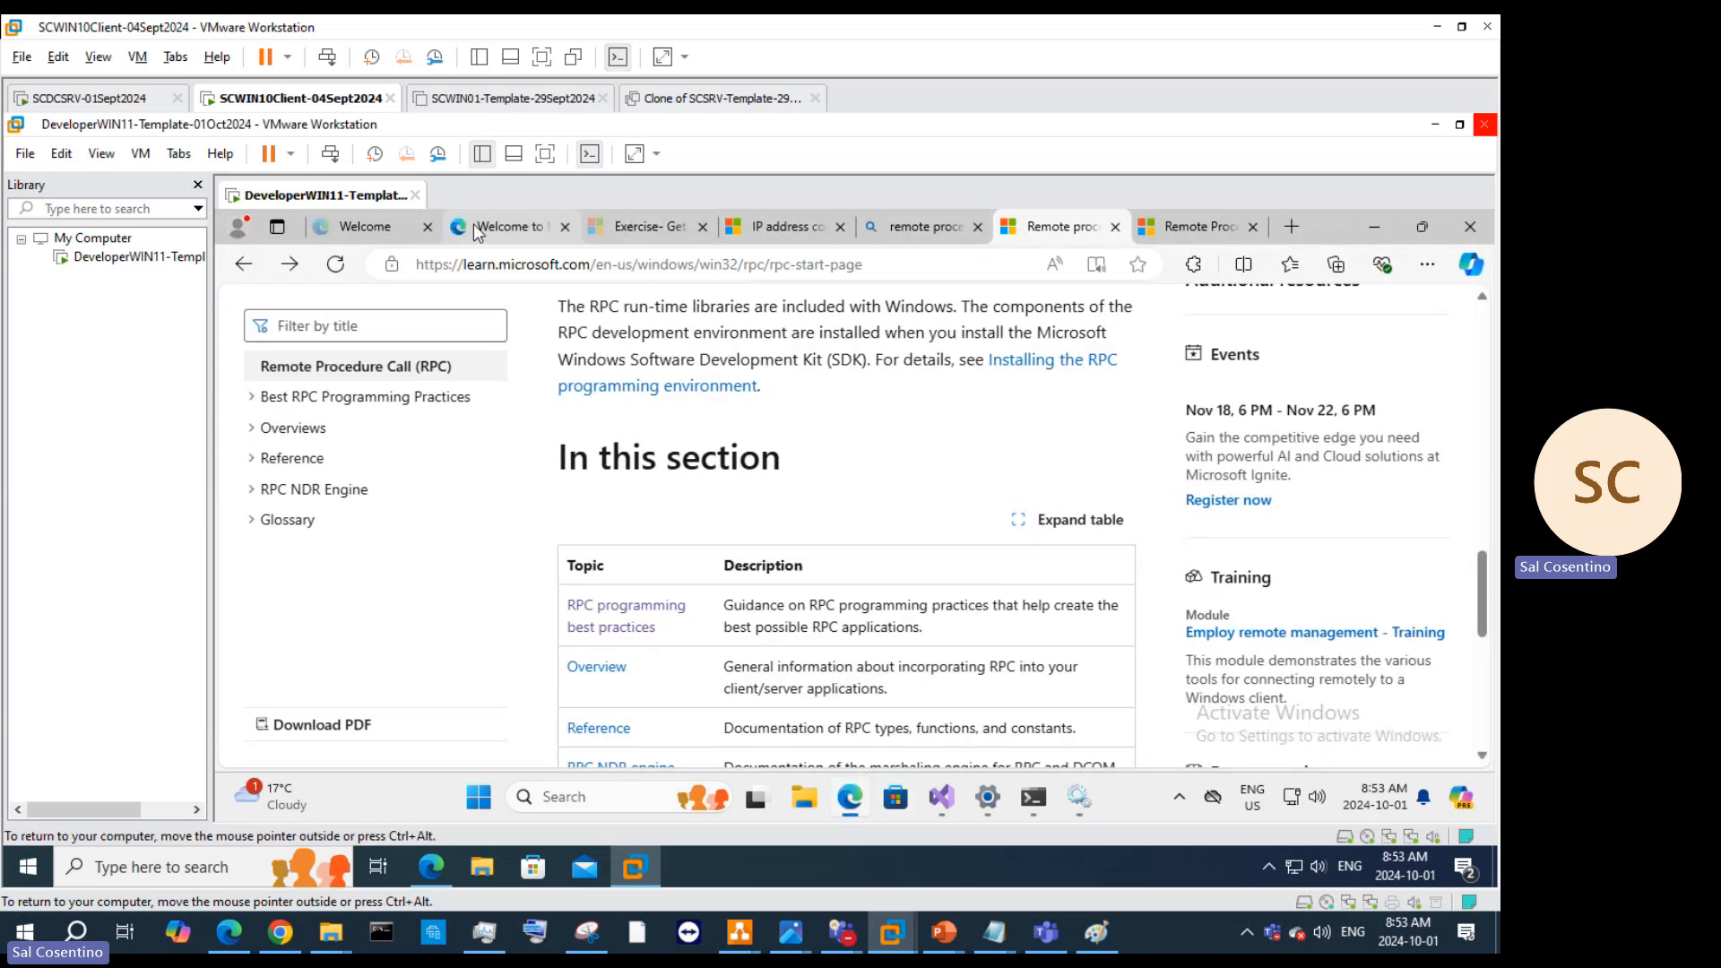
click(532, 267)
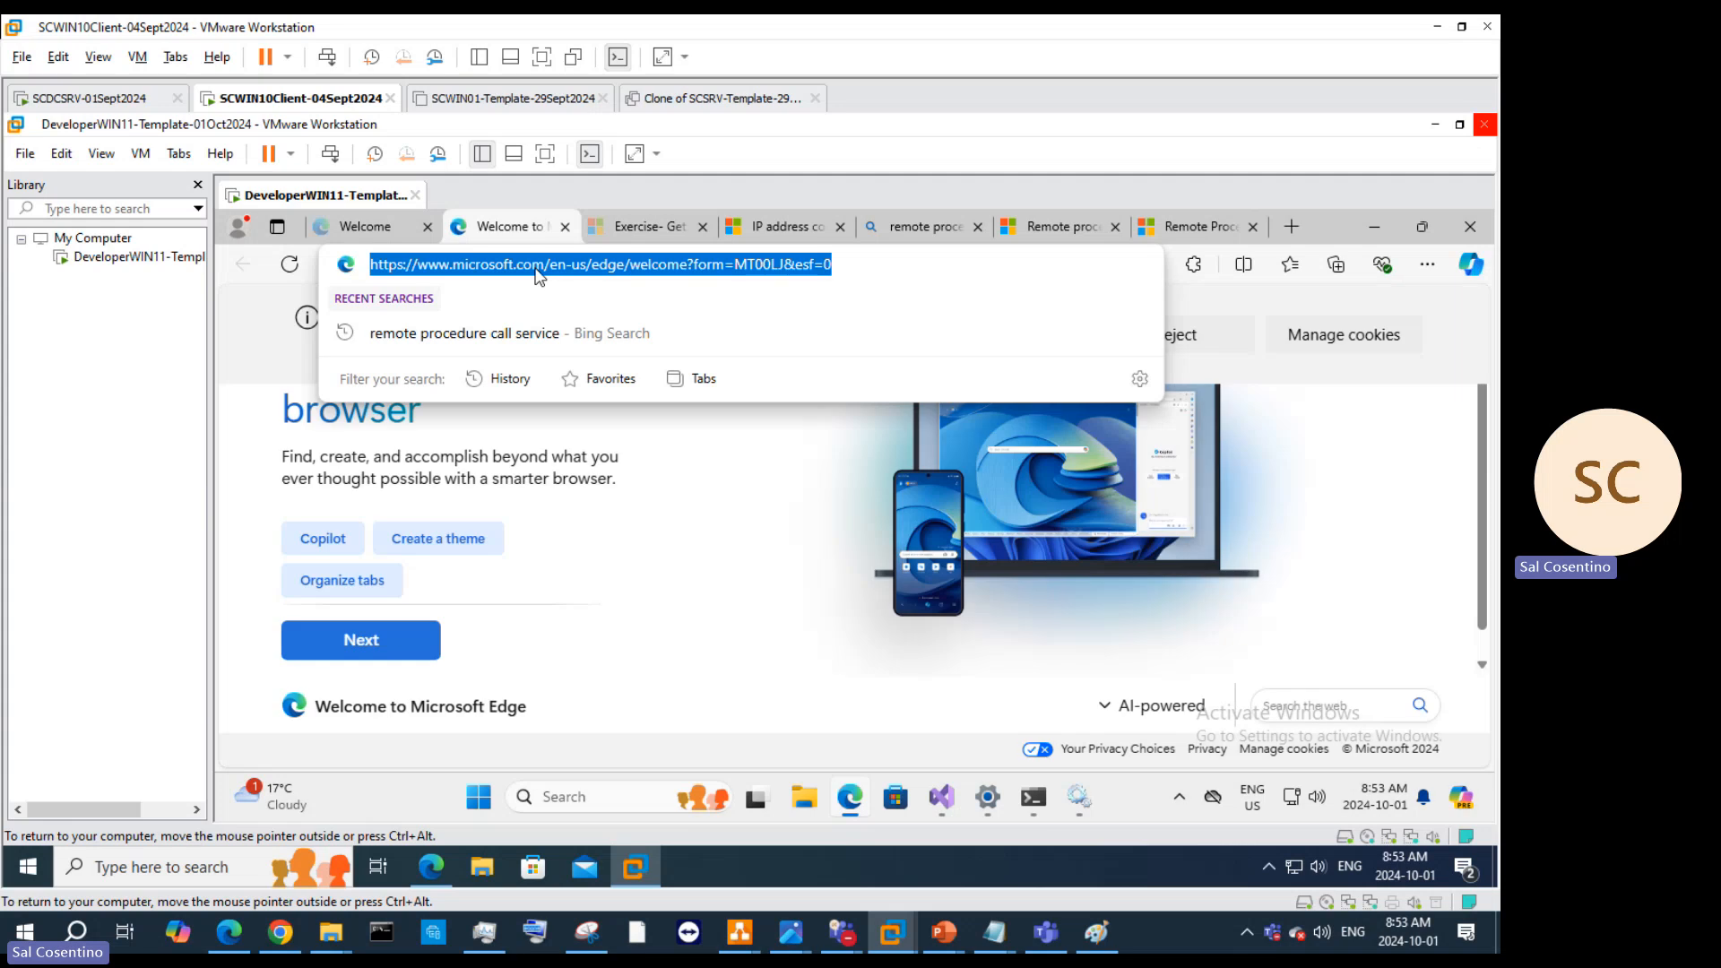
Go to intune.microsoft.com and submit the admin account's e-mail address to sign in
text(intune)
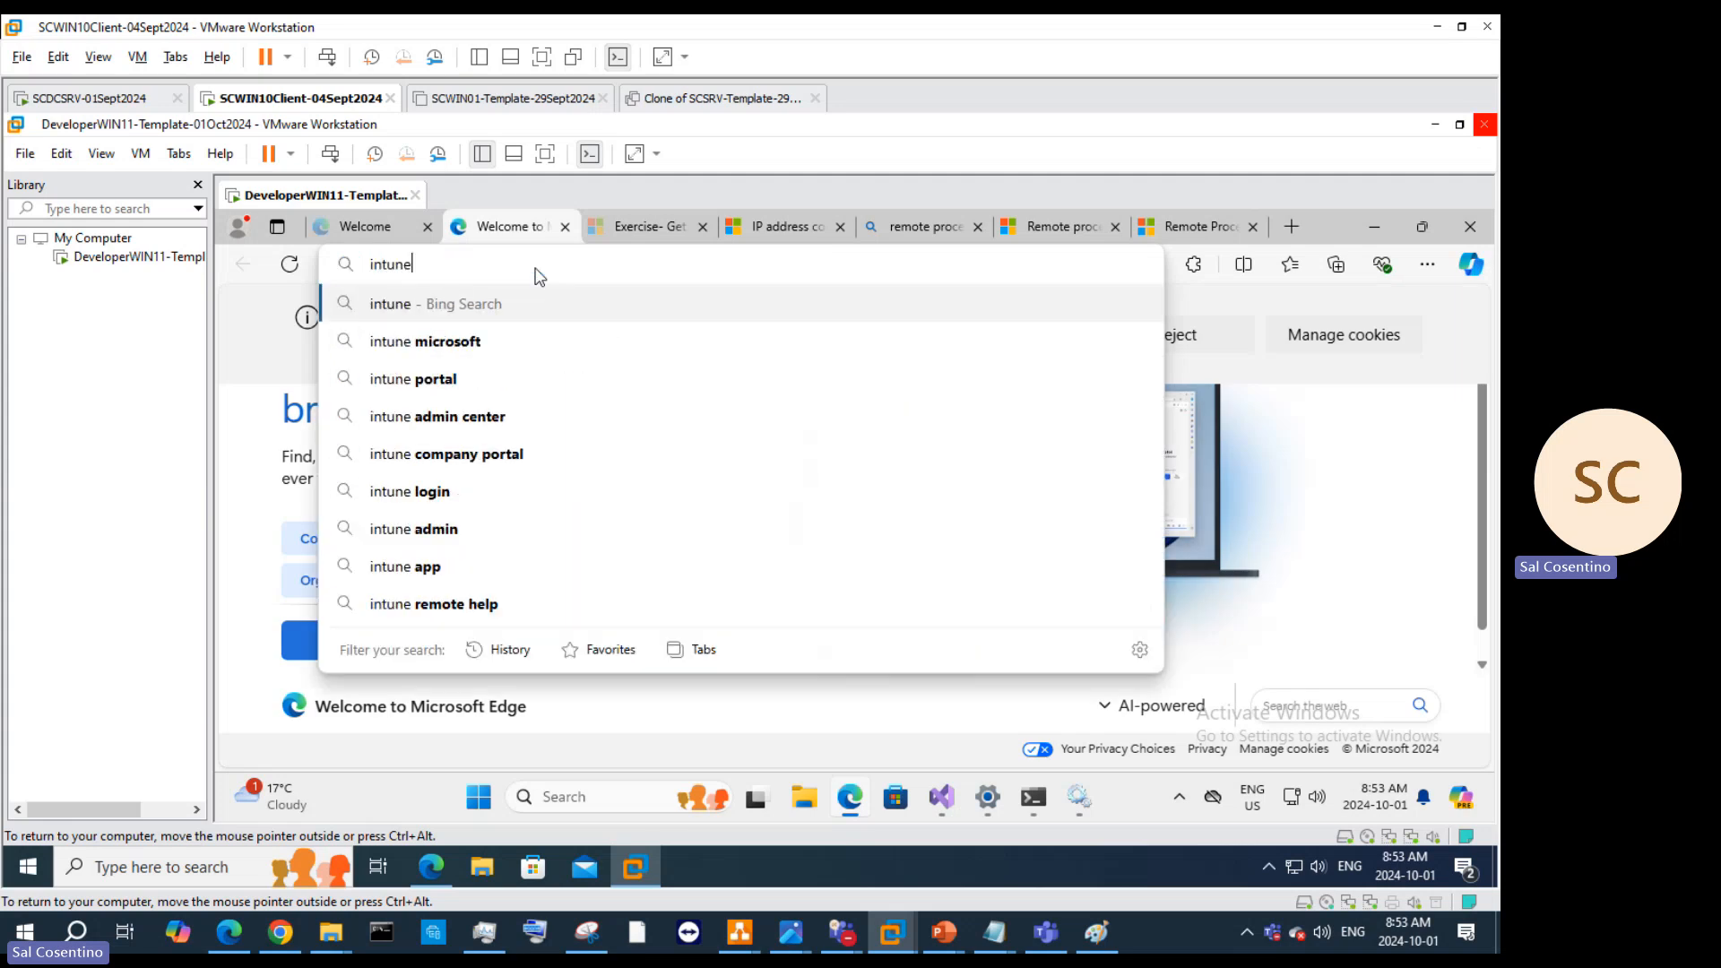
text(.microsoft.com)
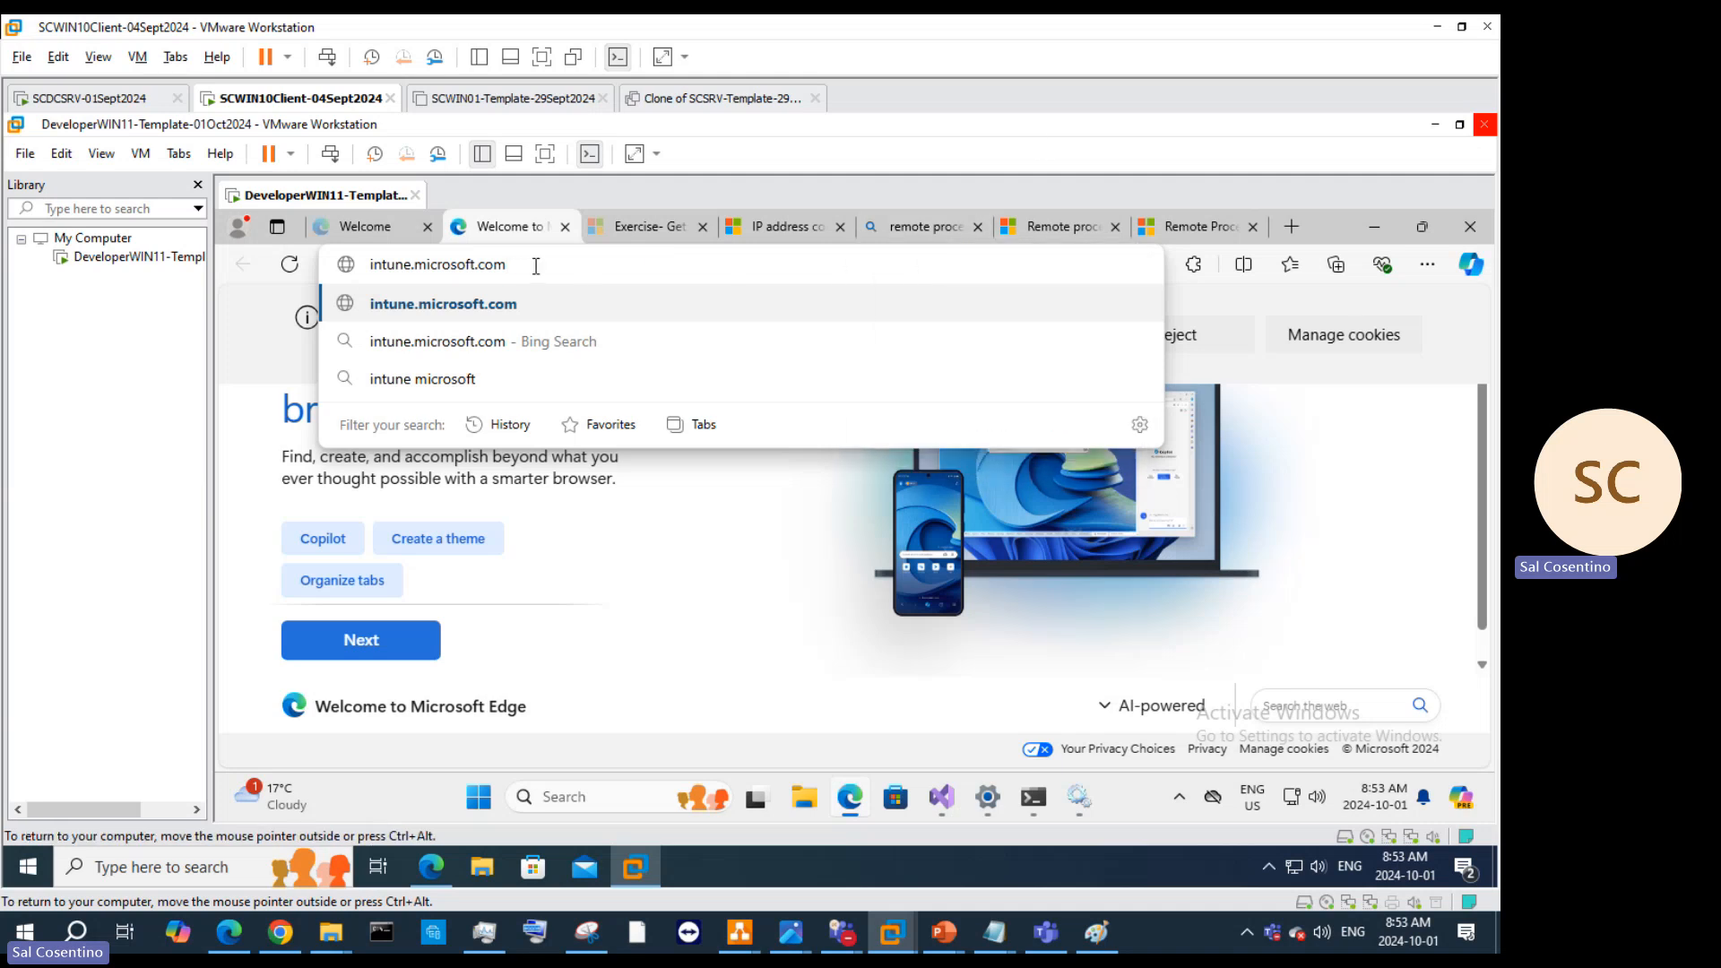
key(Return)
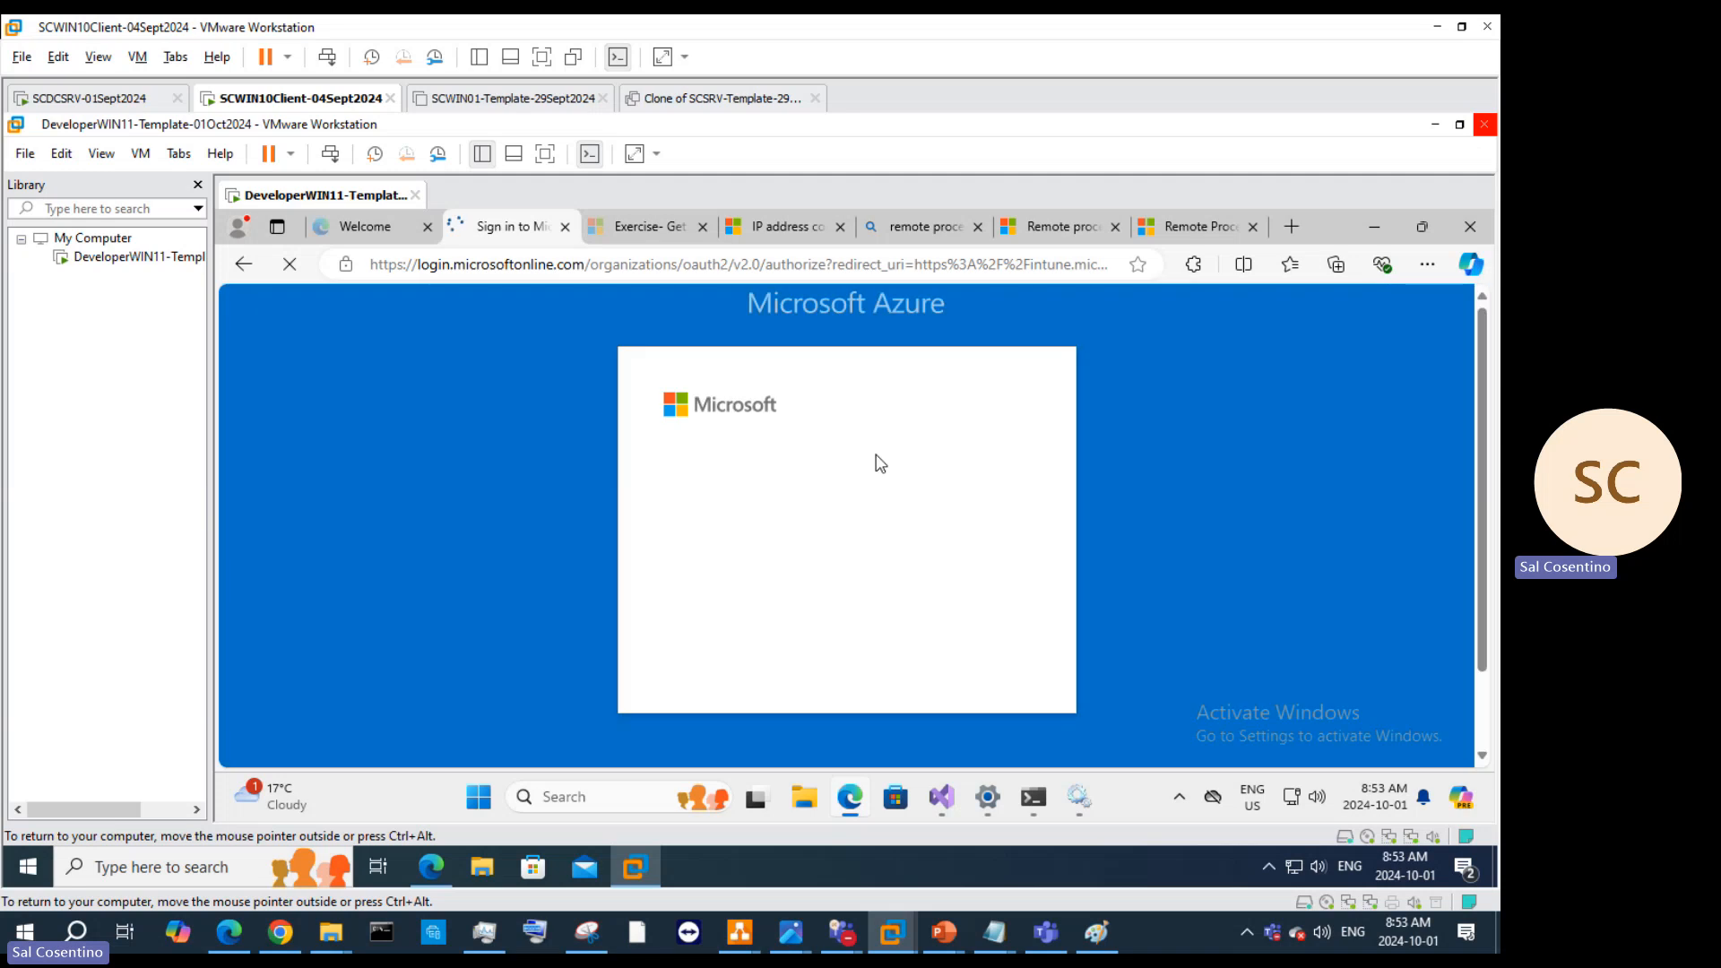
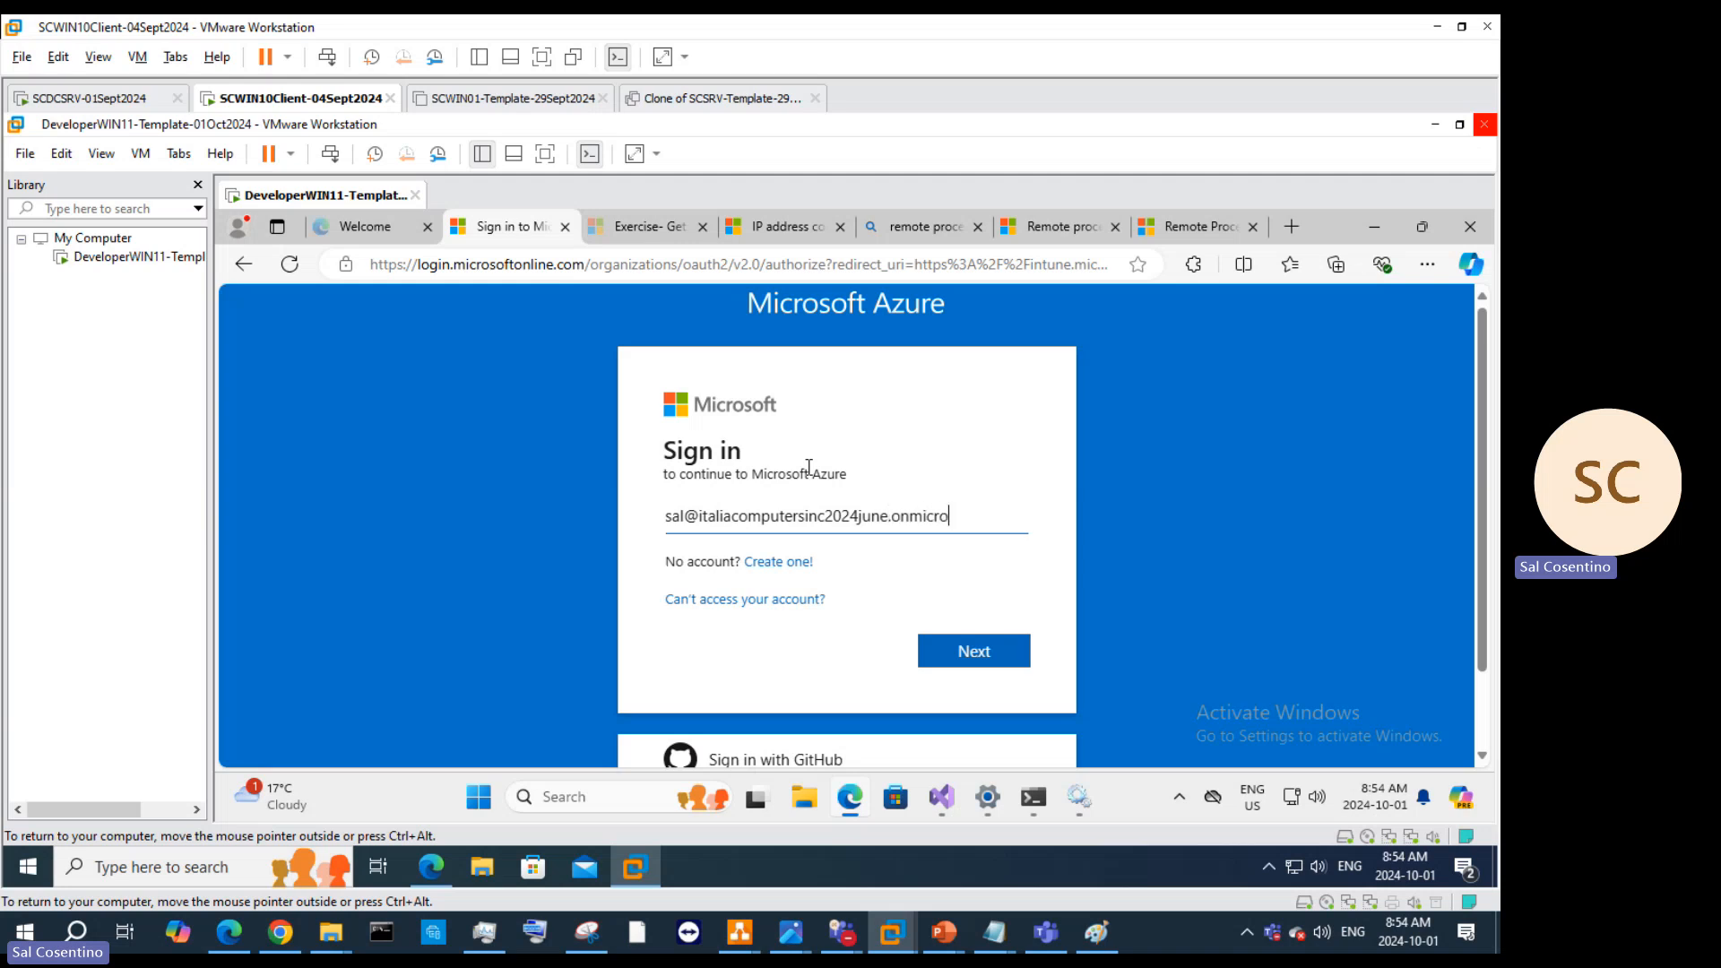
key(Return)
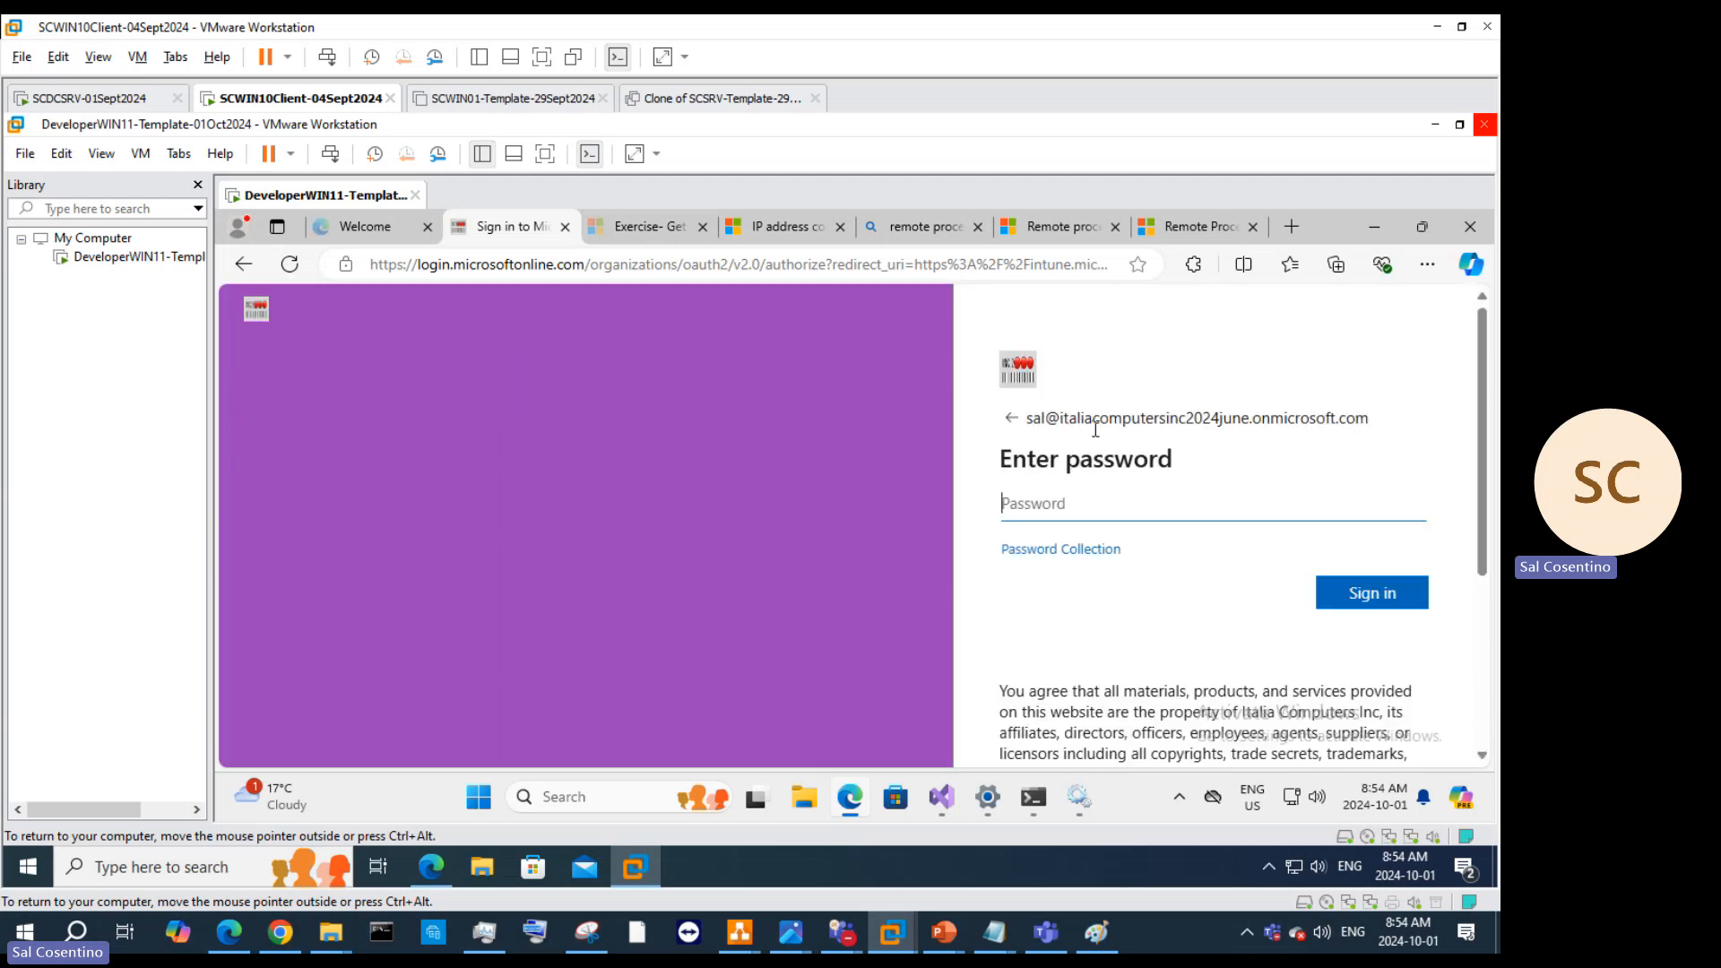
Select the shown account e-mail, focus the password field, then switch to the Power Automate exercise tab
drag(1059, 418, 1372, 421)
click(1269, 507)
click(647, 227)
Replace the exercise page's address with ionos.com to load the IONOS website
drag(677, 275, 693, 257)
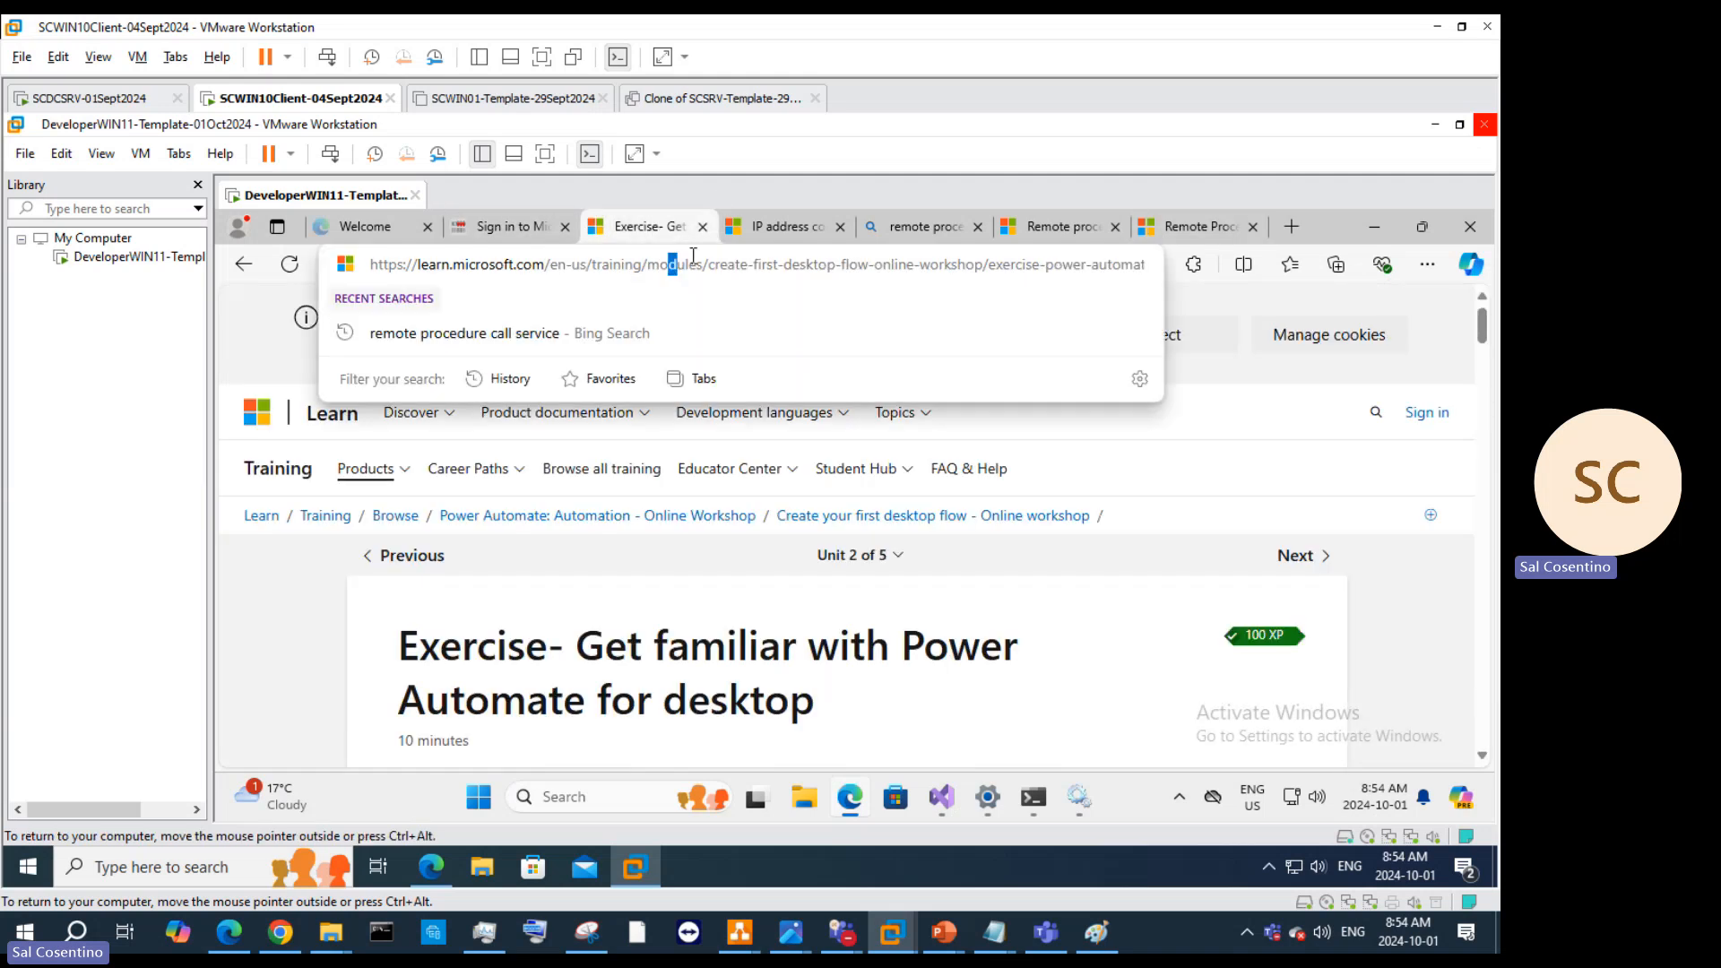
key(ctrl+a)
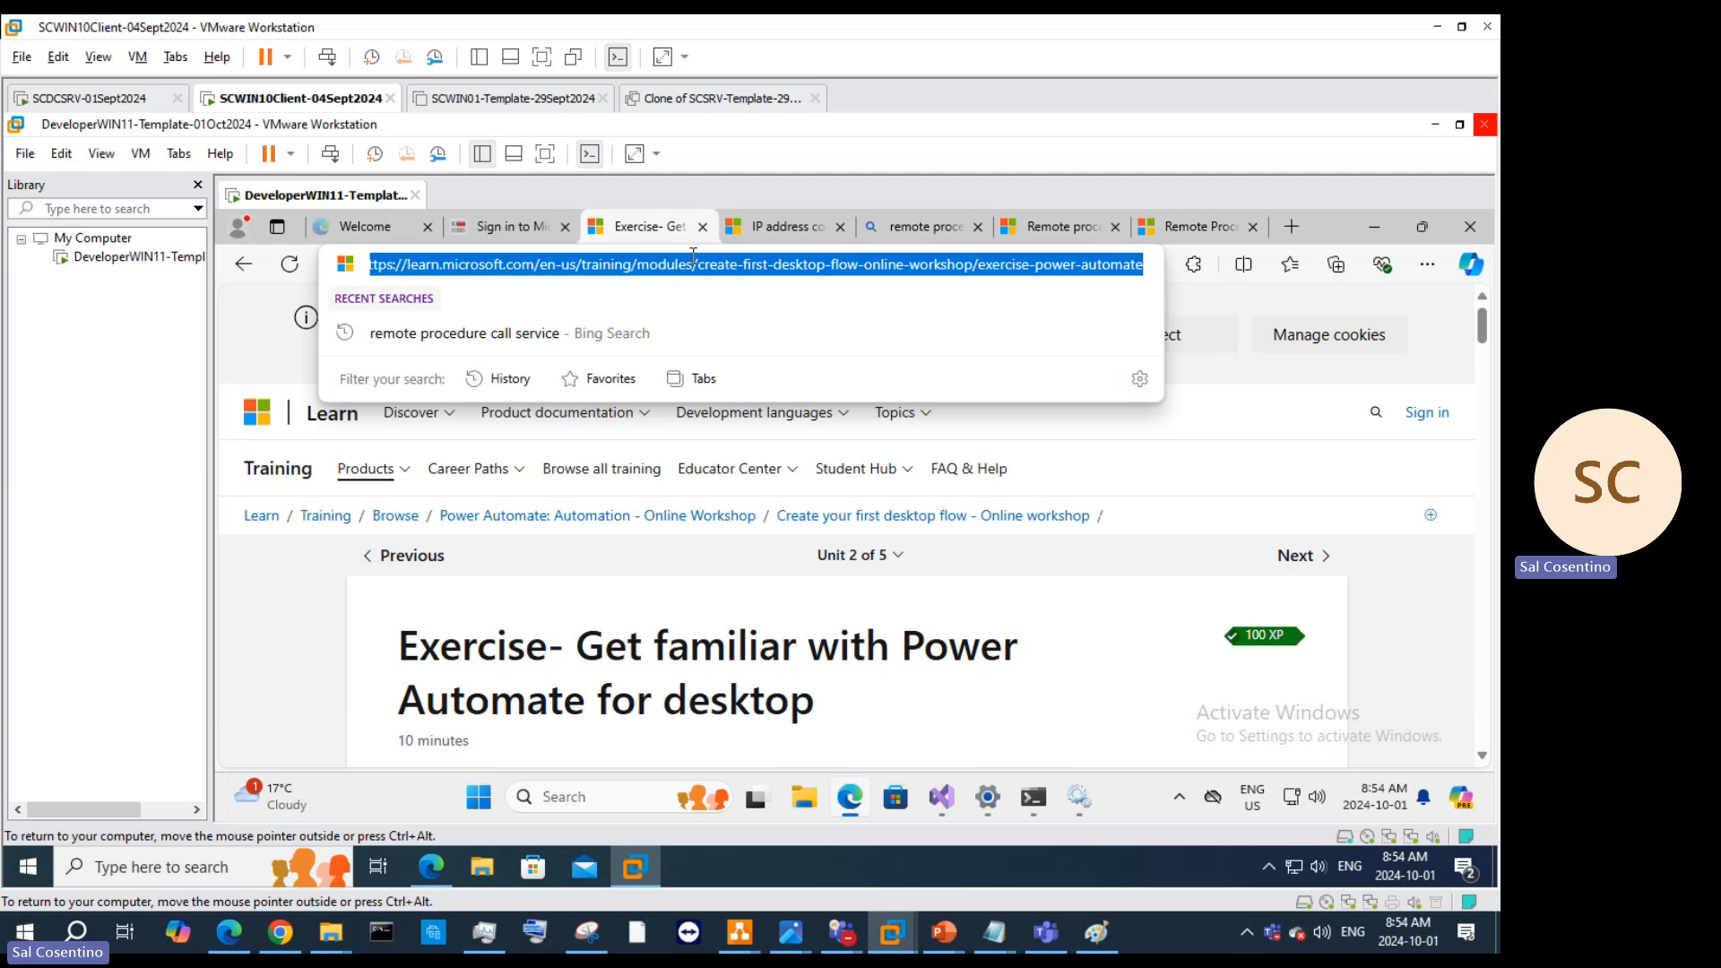
text(ionos)
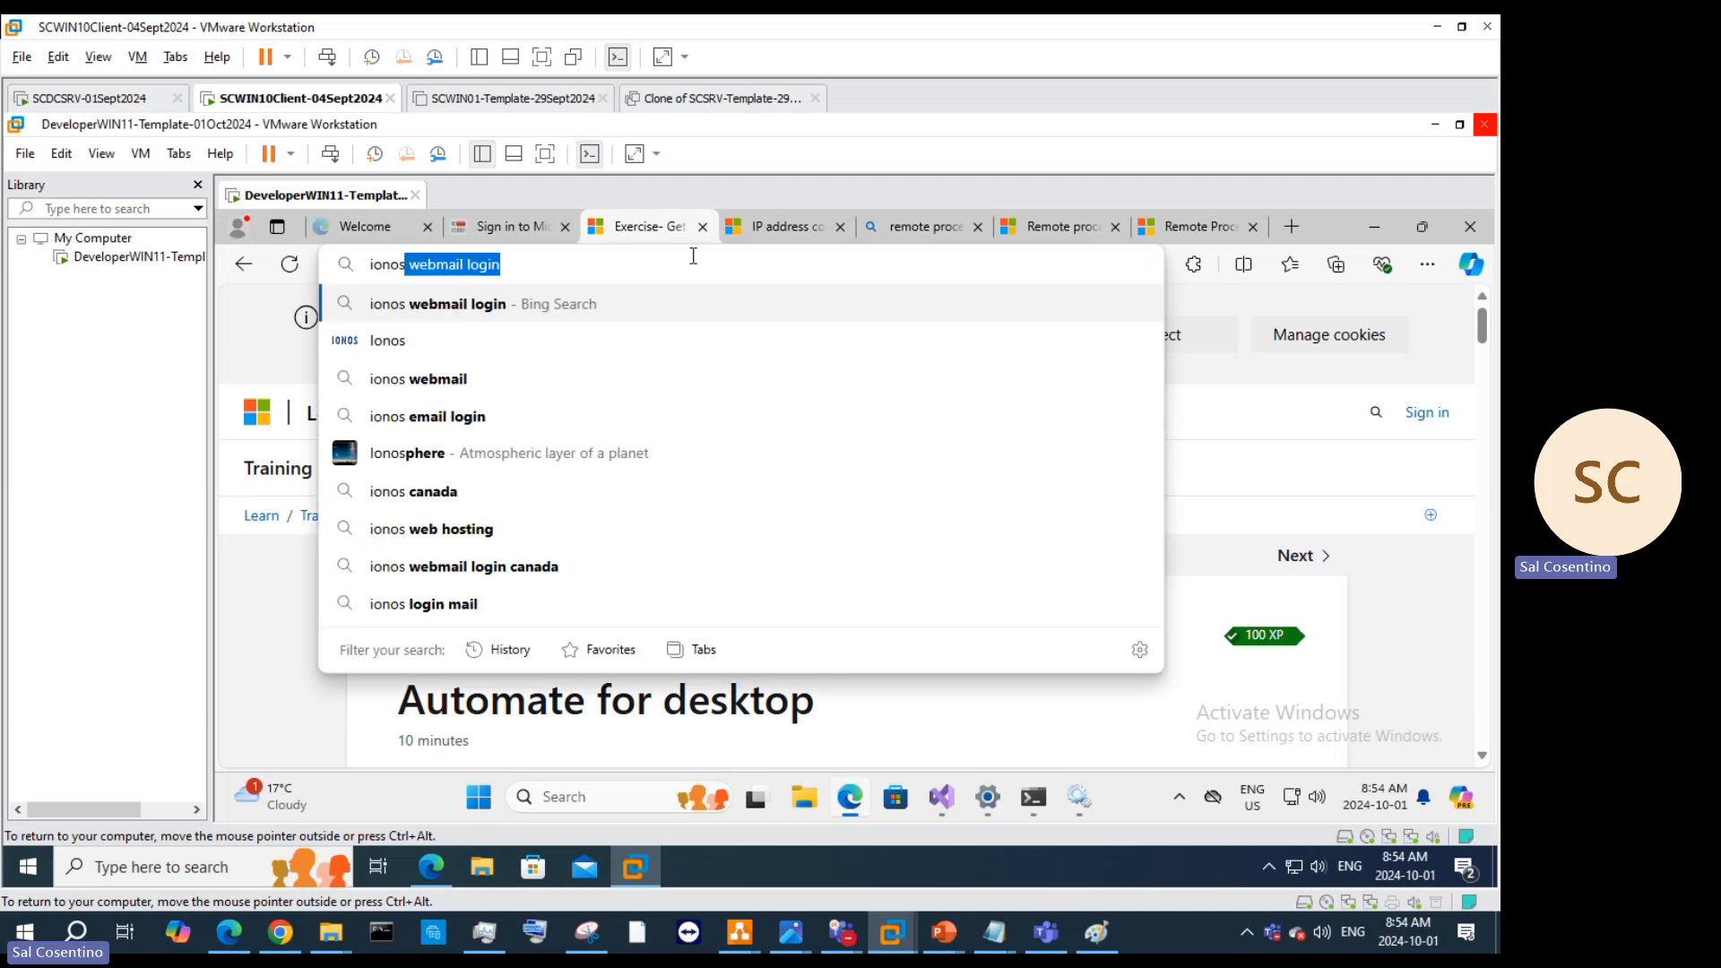
text(.com)
key(Return)
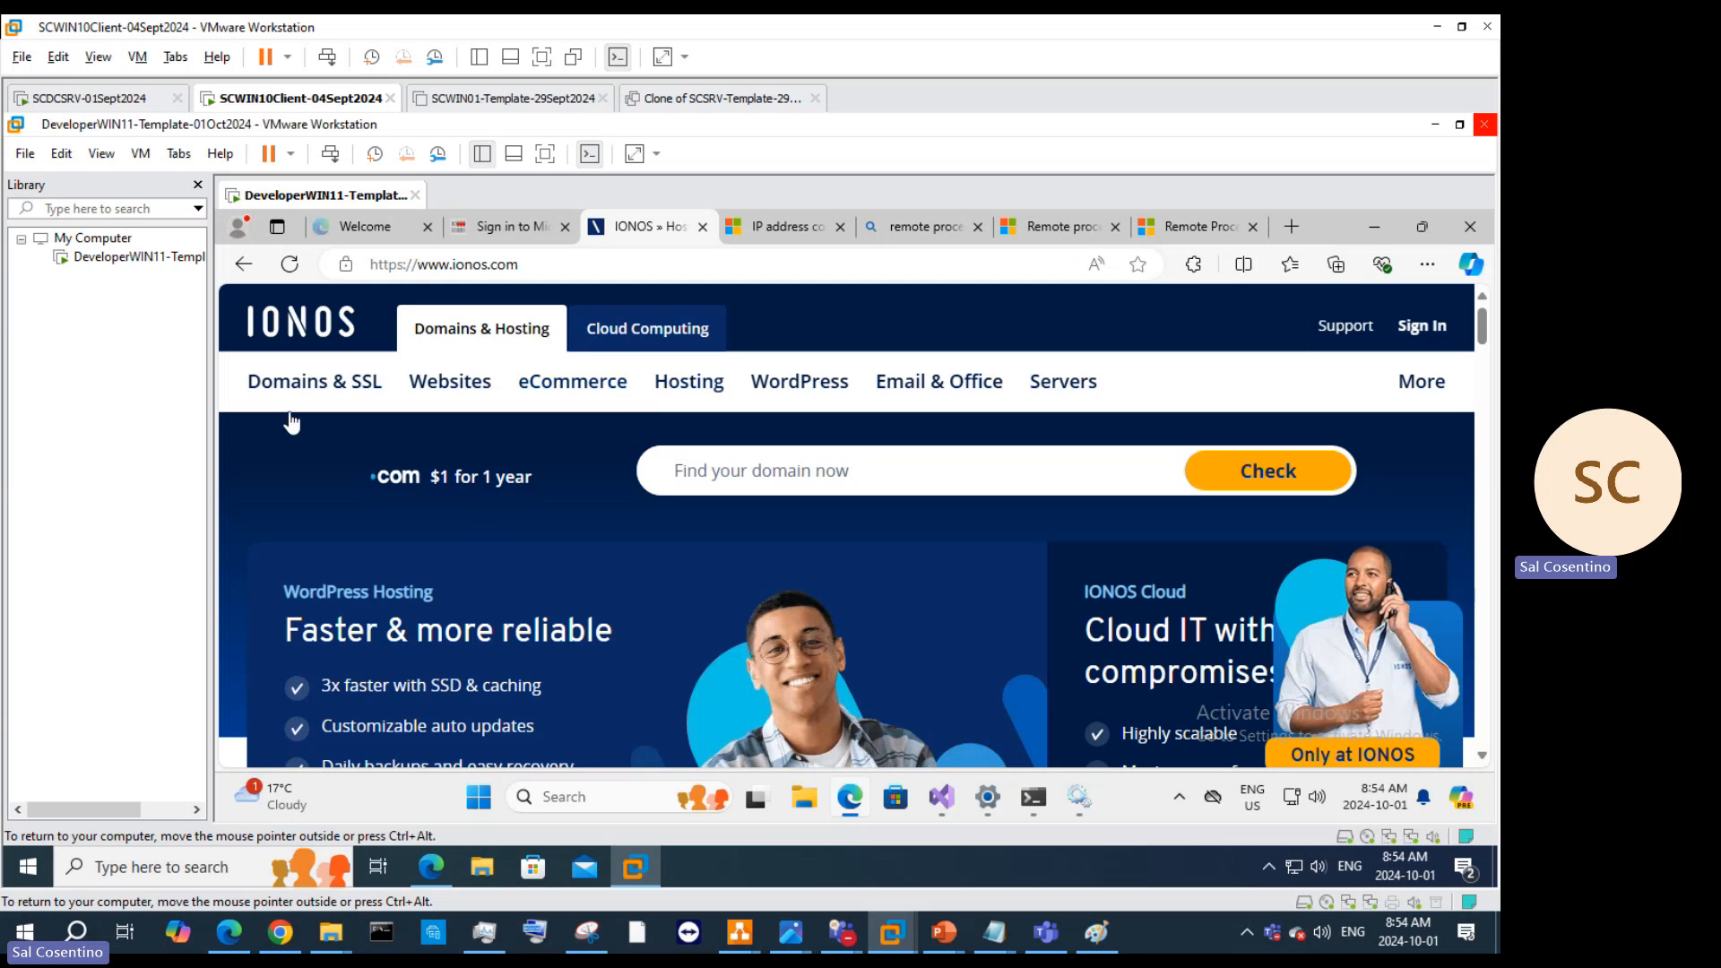
Browse the IONOS home page, then switch to the Power Automate IP address docs tab
scroll(789, 519, down, 5)
scroll(788, 518, up, 1)
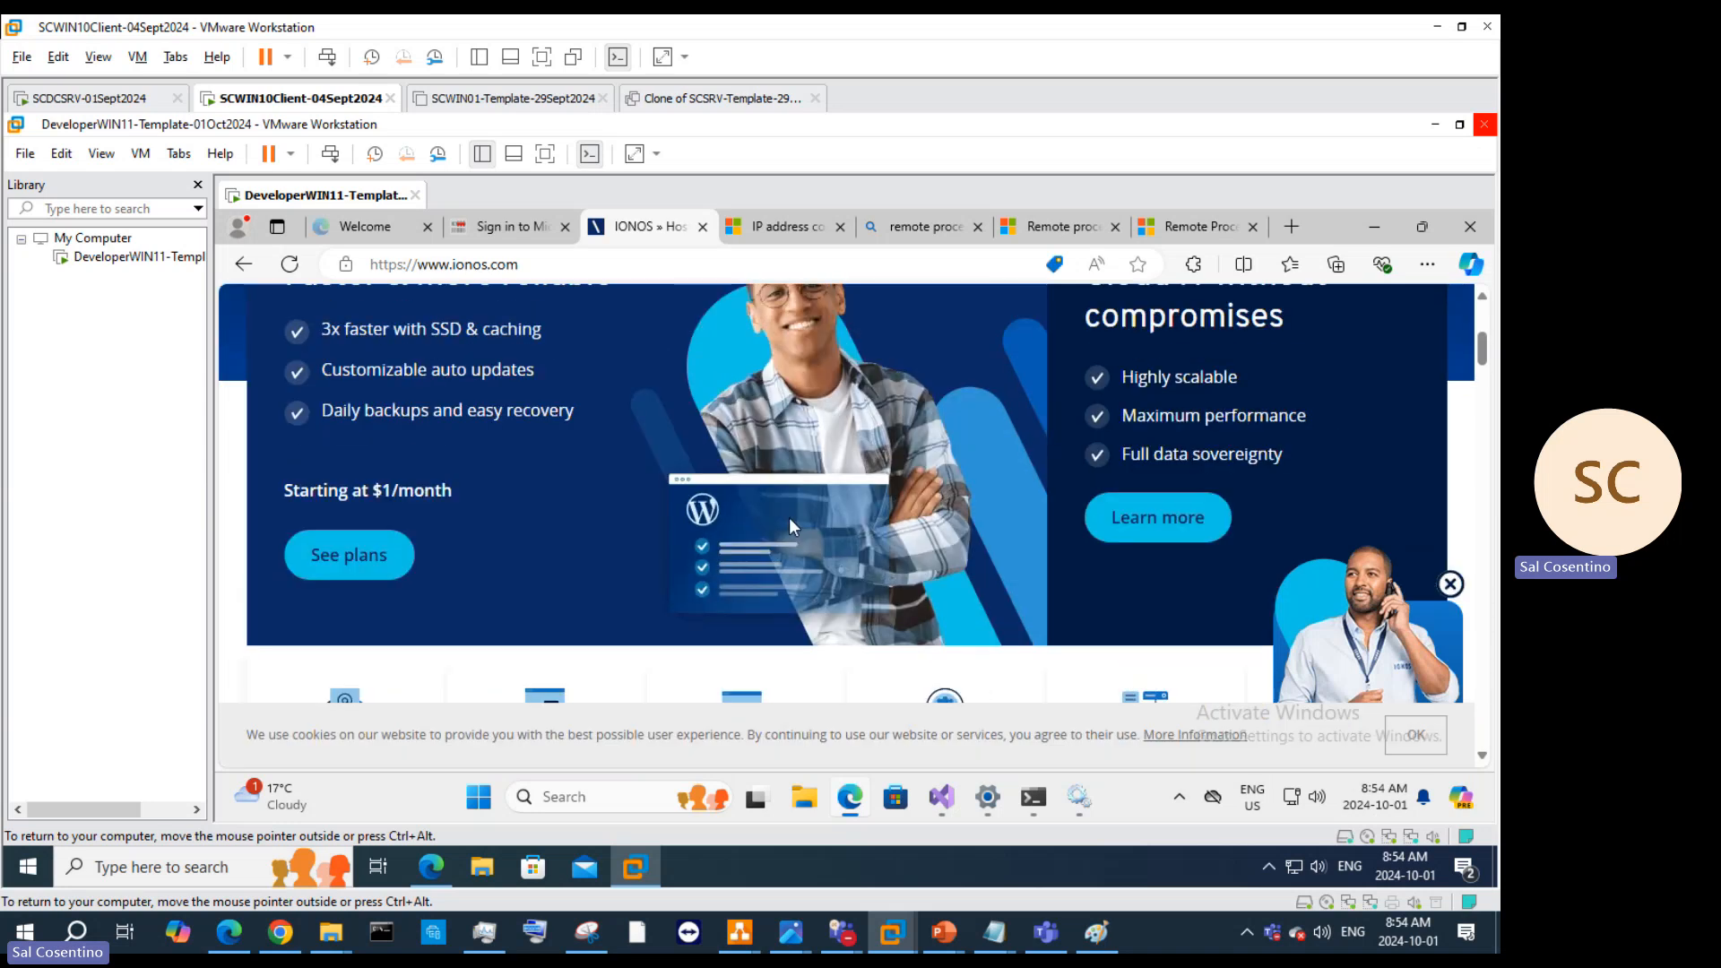
scroll(789, 519, up, 4)
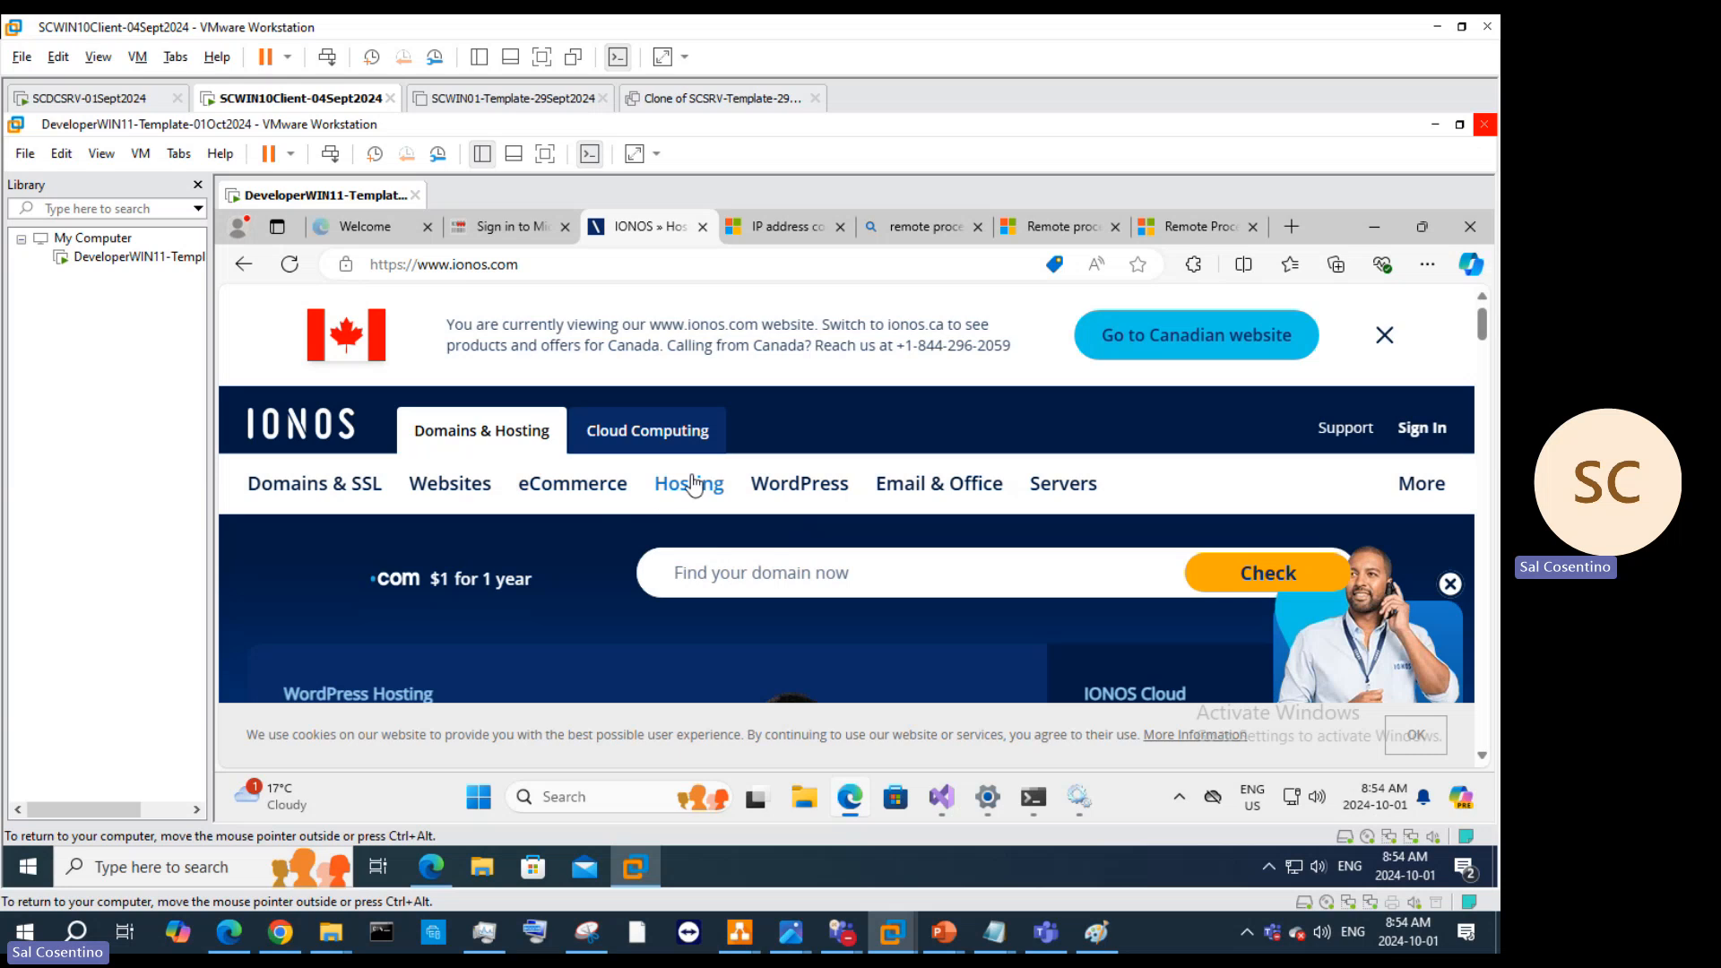
scroll(824, 525, down, 6)
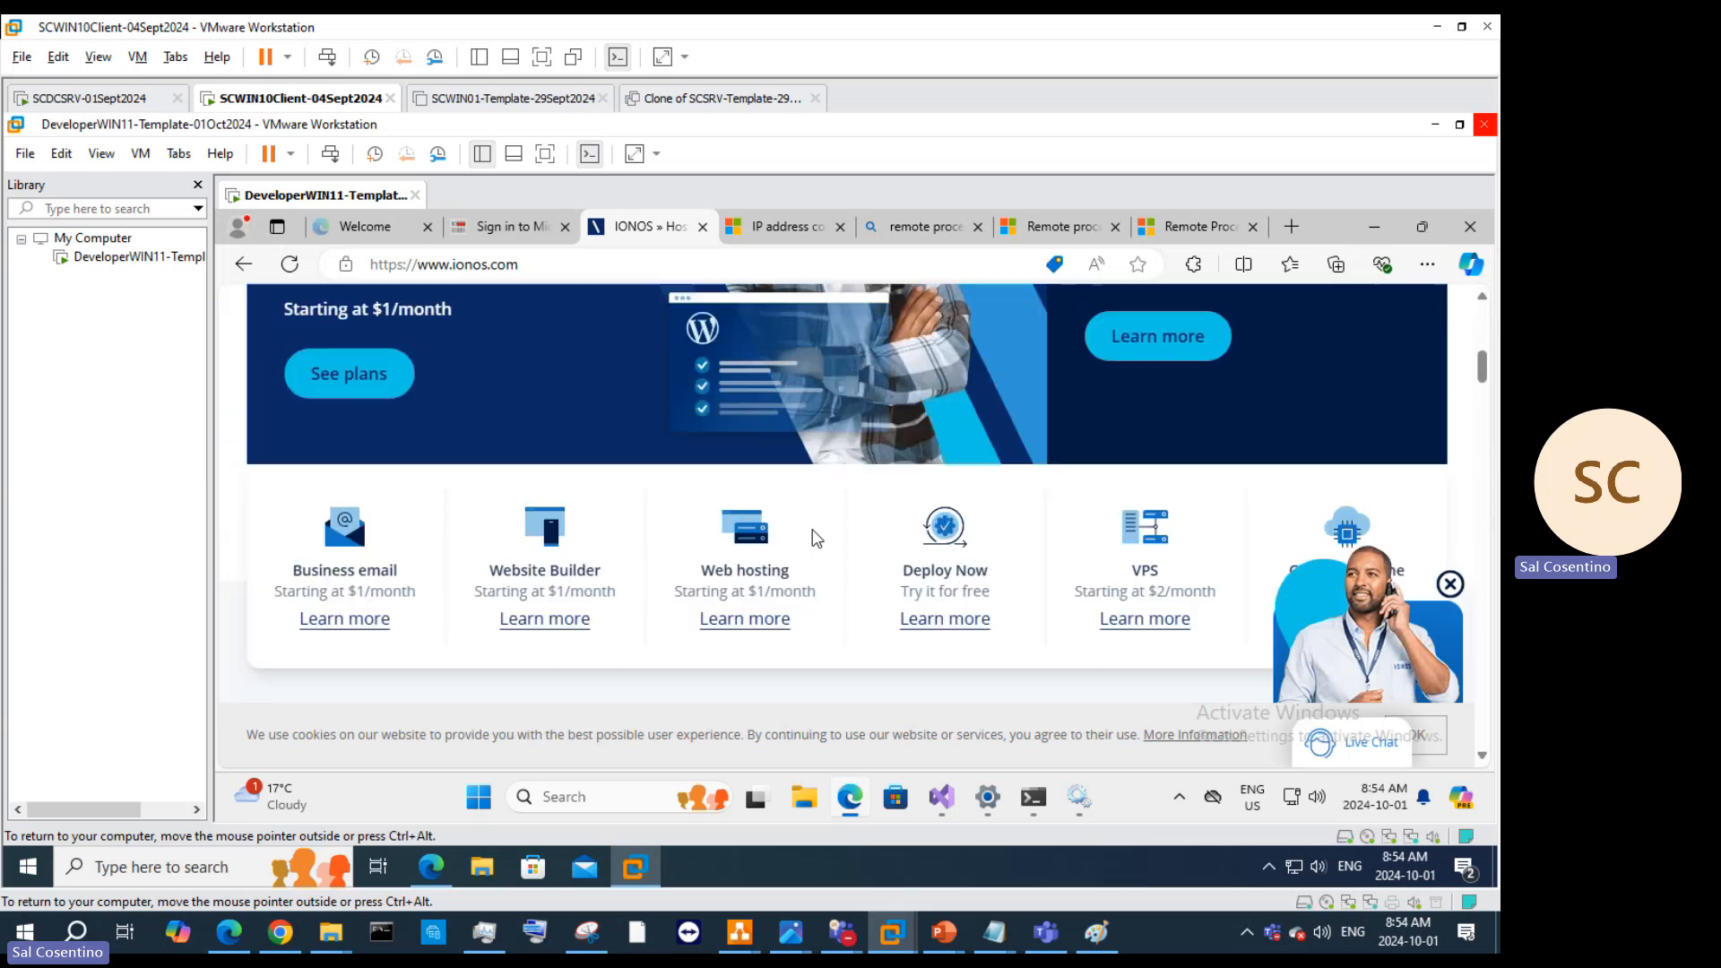
scroll(811, 547, down, 1)
scroll(761, 555, up, 4)
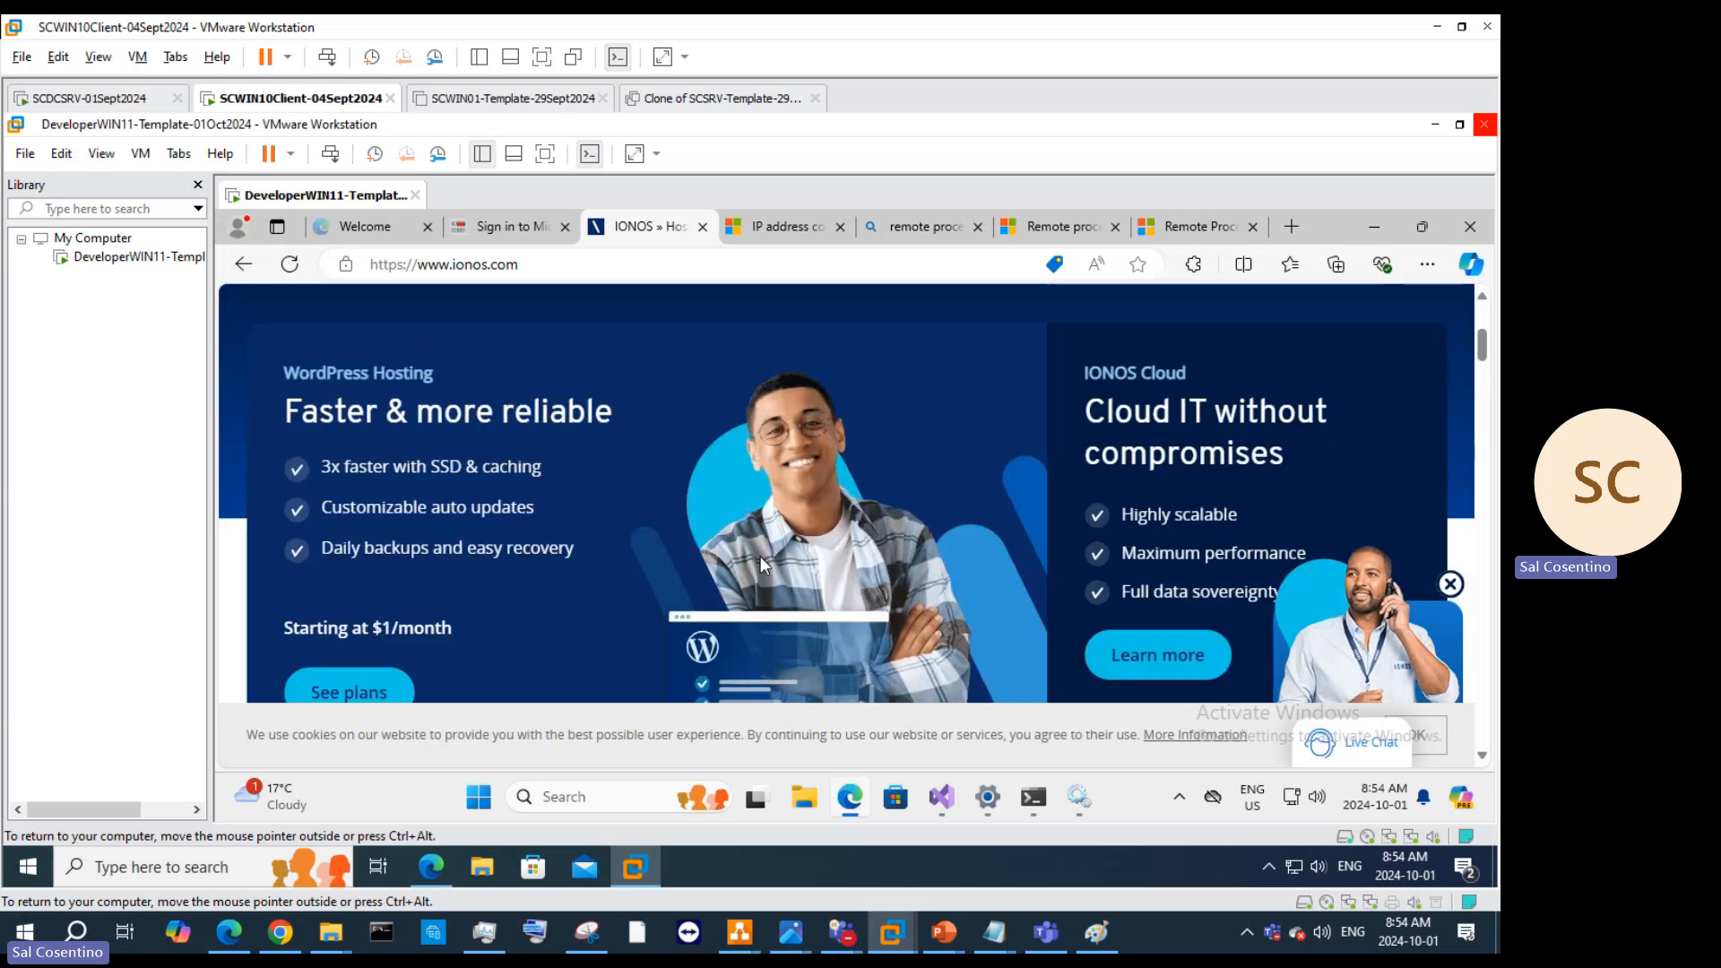
scroll(760, 556, up, 3)
scroll(1113, 518, down, 2)
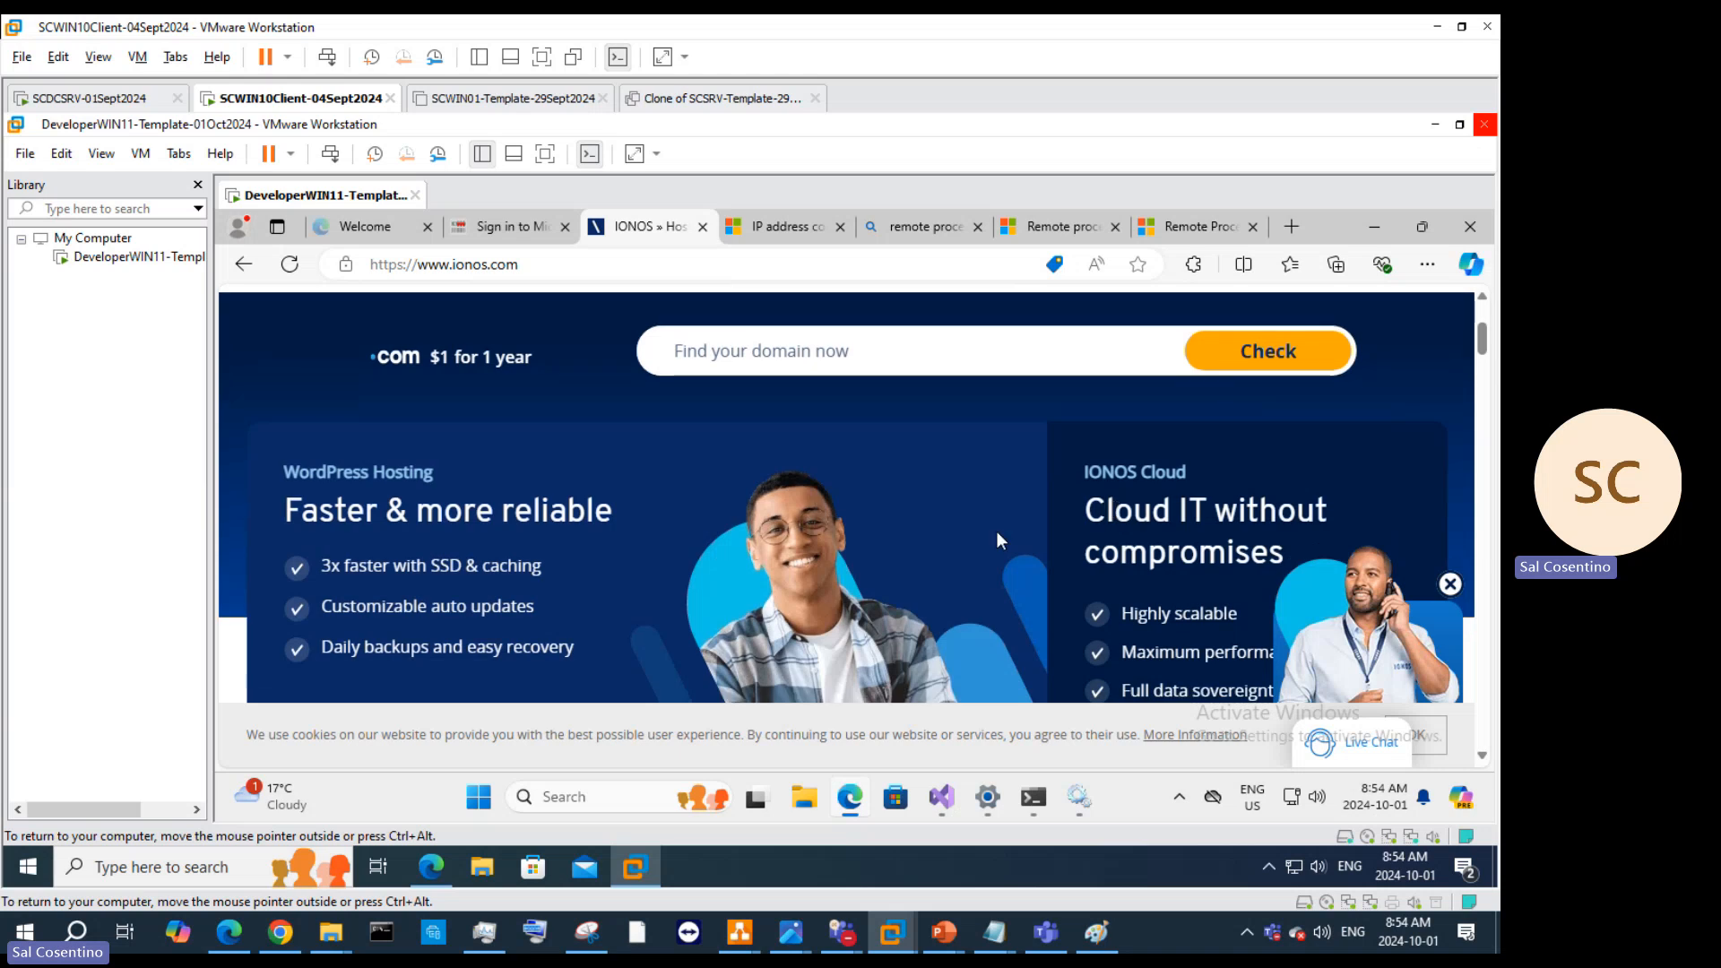
scroll(929, 529, down, 4)
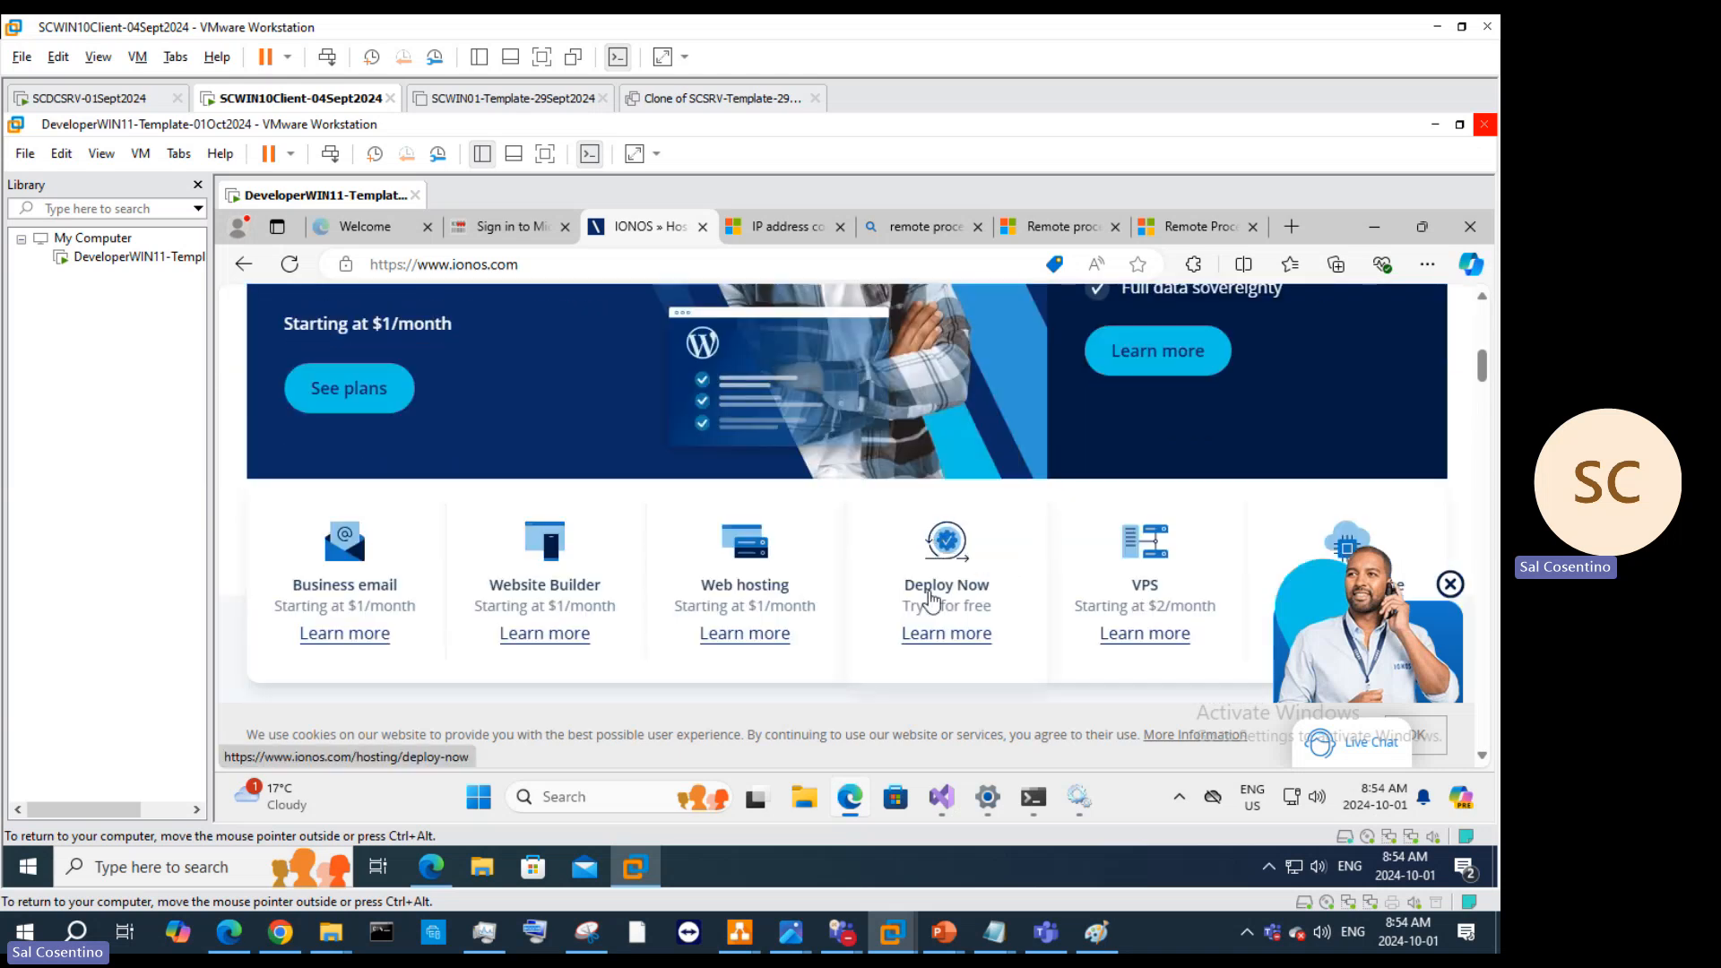
scroll(843, 574, up, 5)
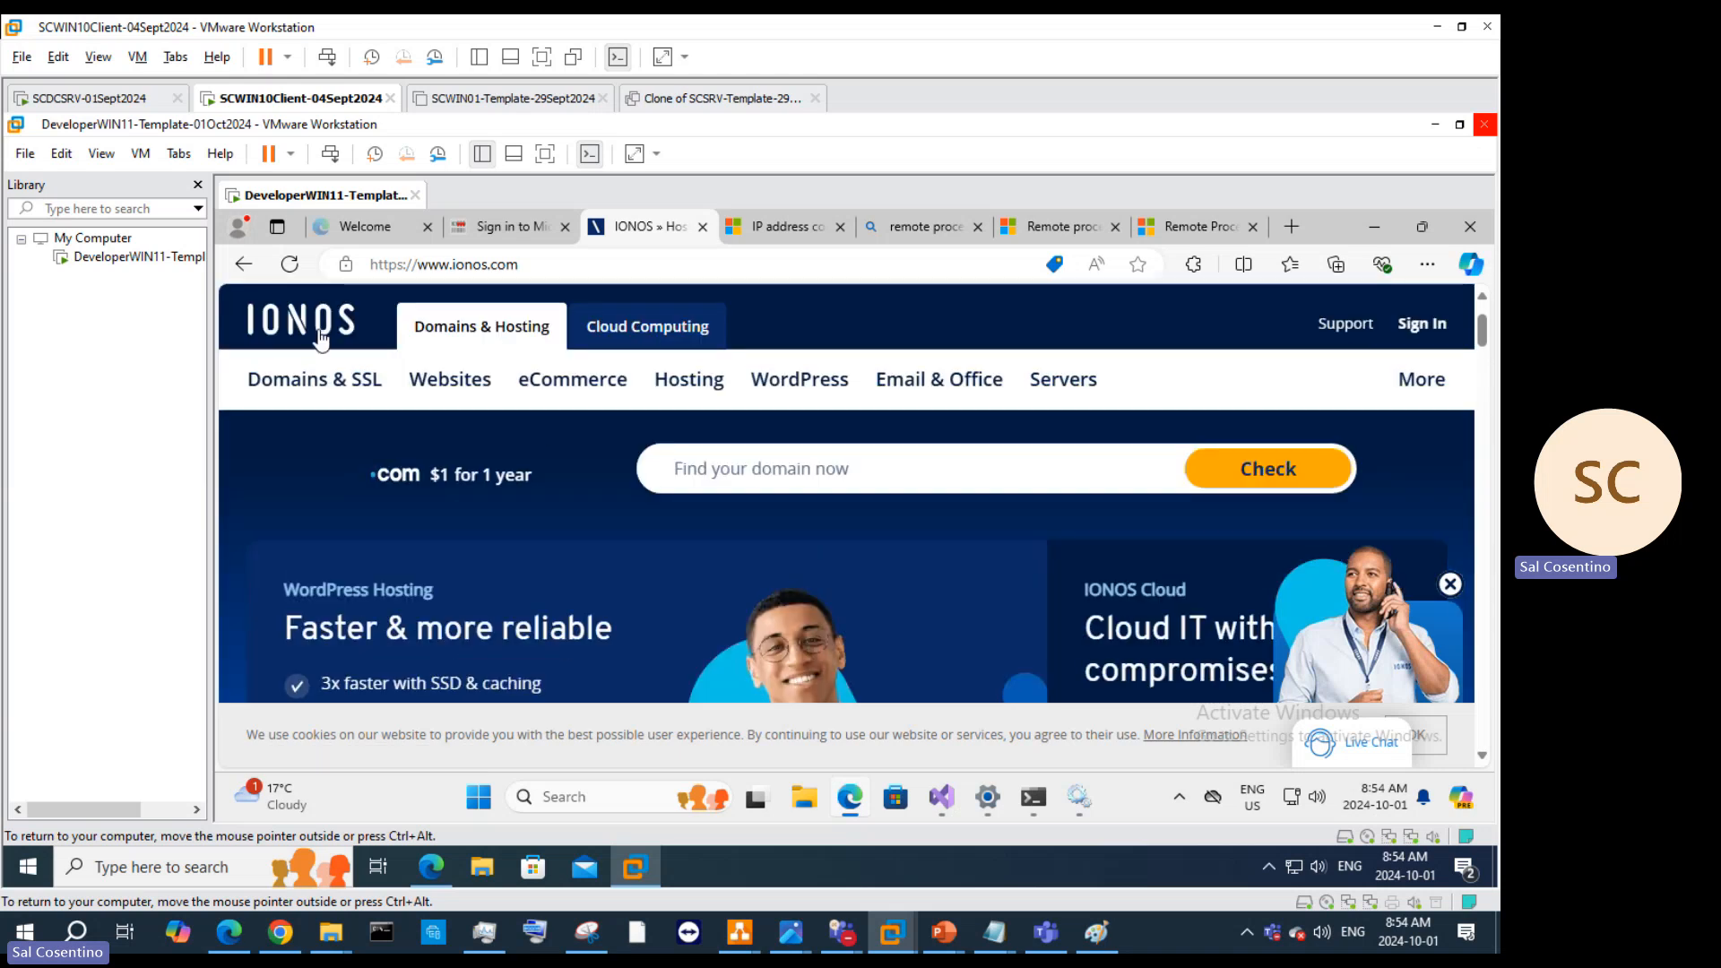
click(737, 231)
Search Bing for 'godaddy' and open the GoDaddy Webmail sign-in page, dismissing address suggestions
click(714, 261)
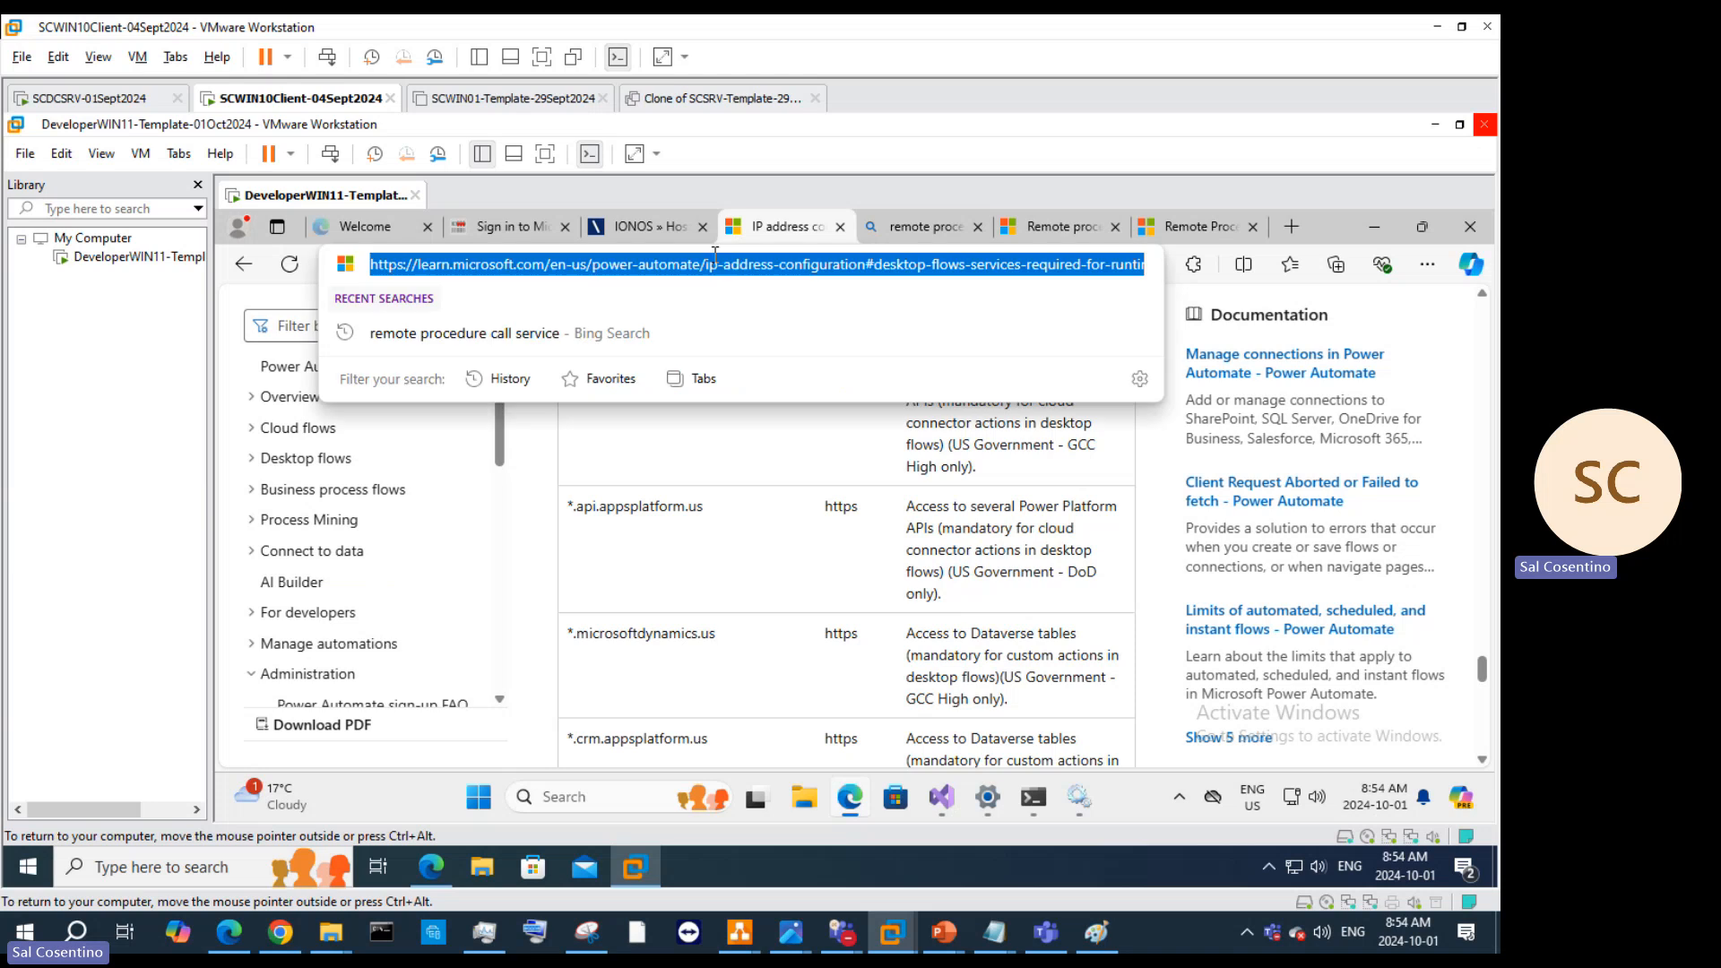
text(godaddy)
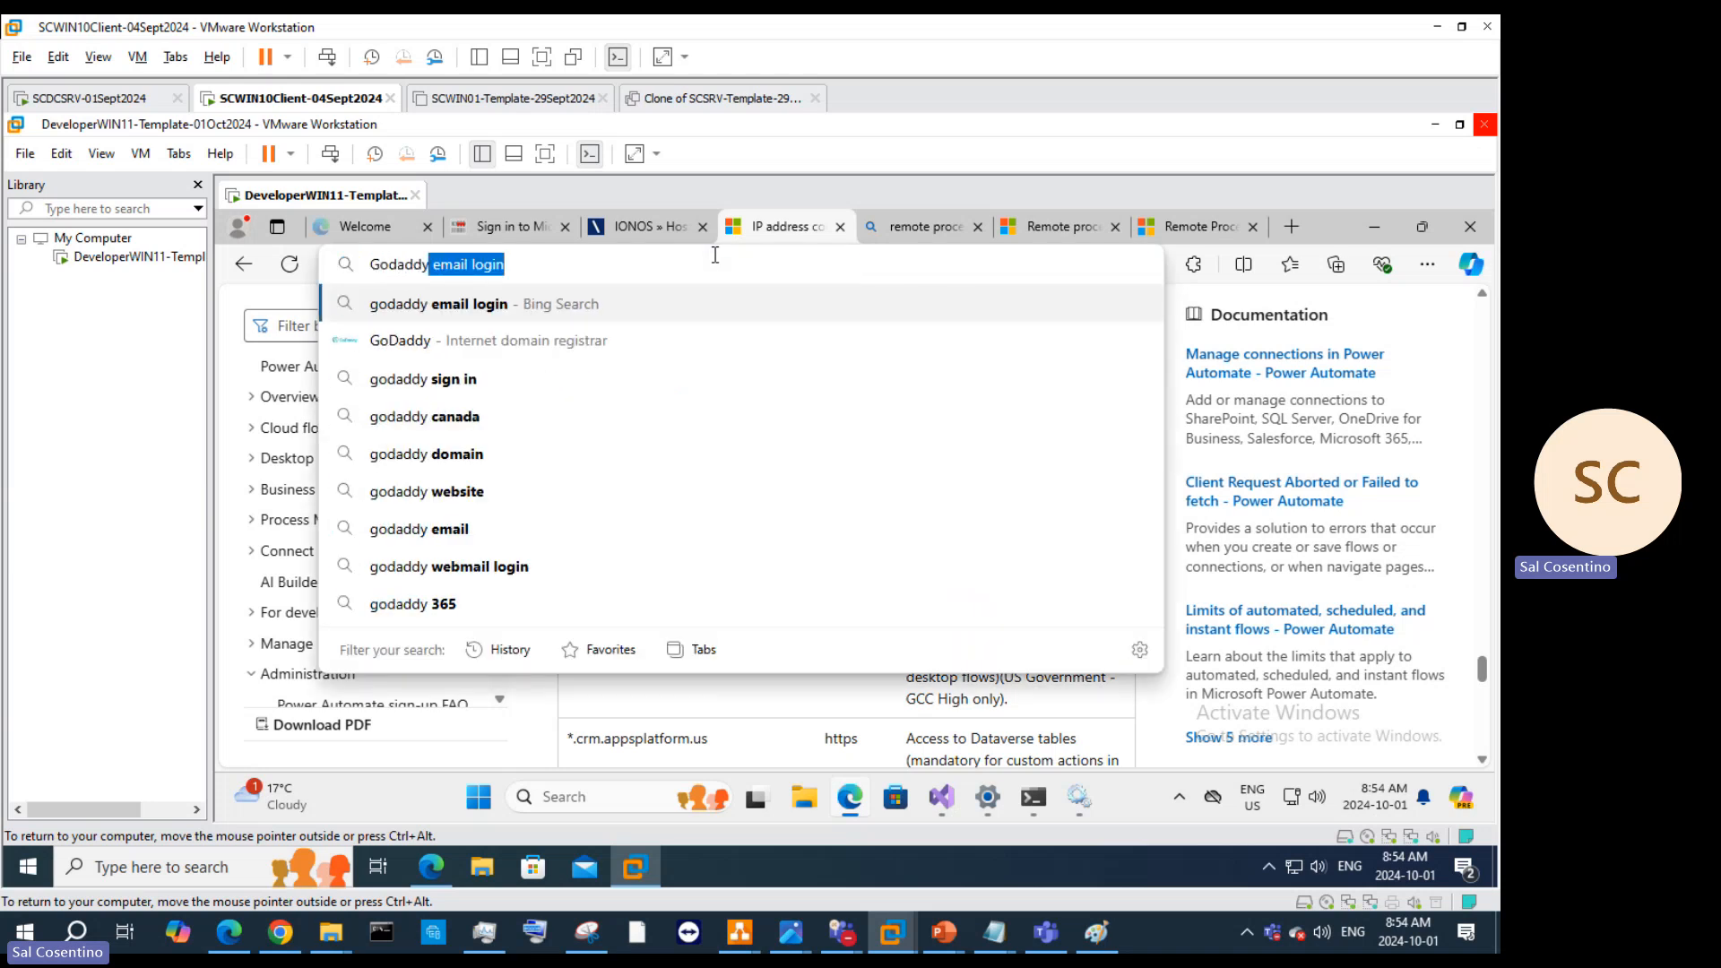
key(Return)
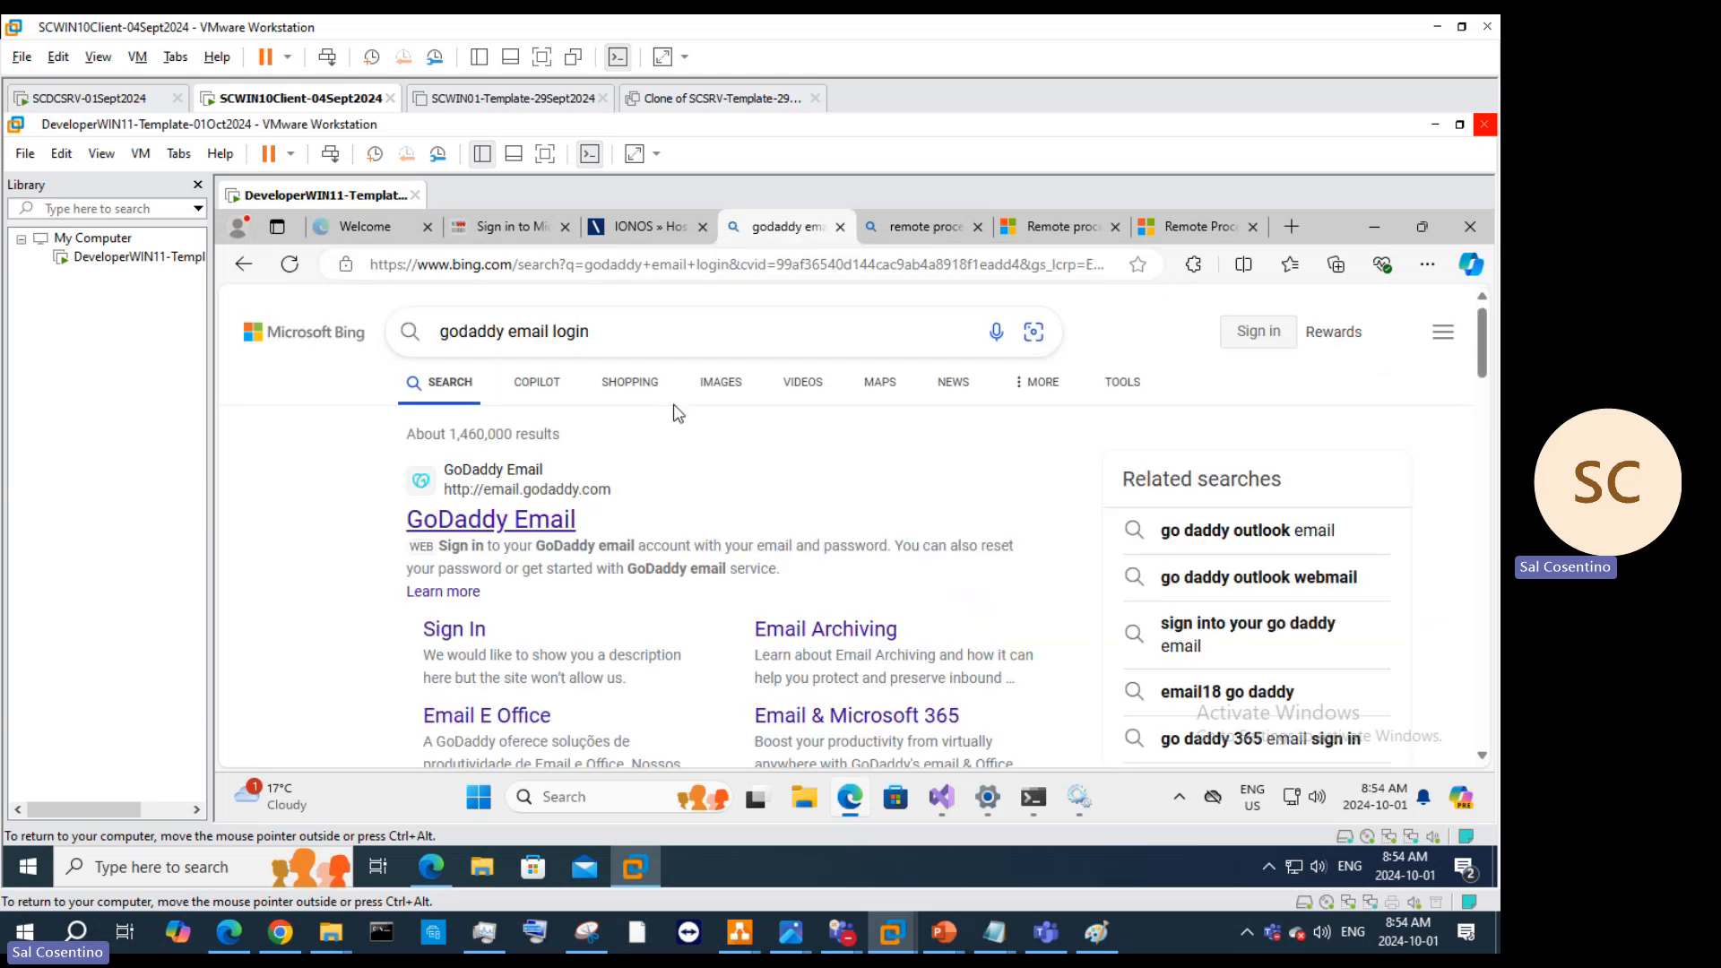
scroll(619, 614, down, 2)
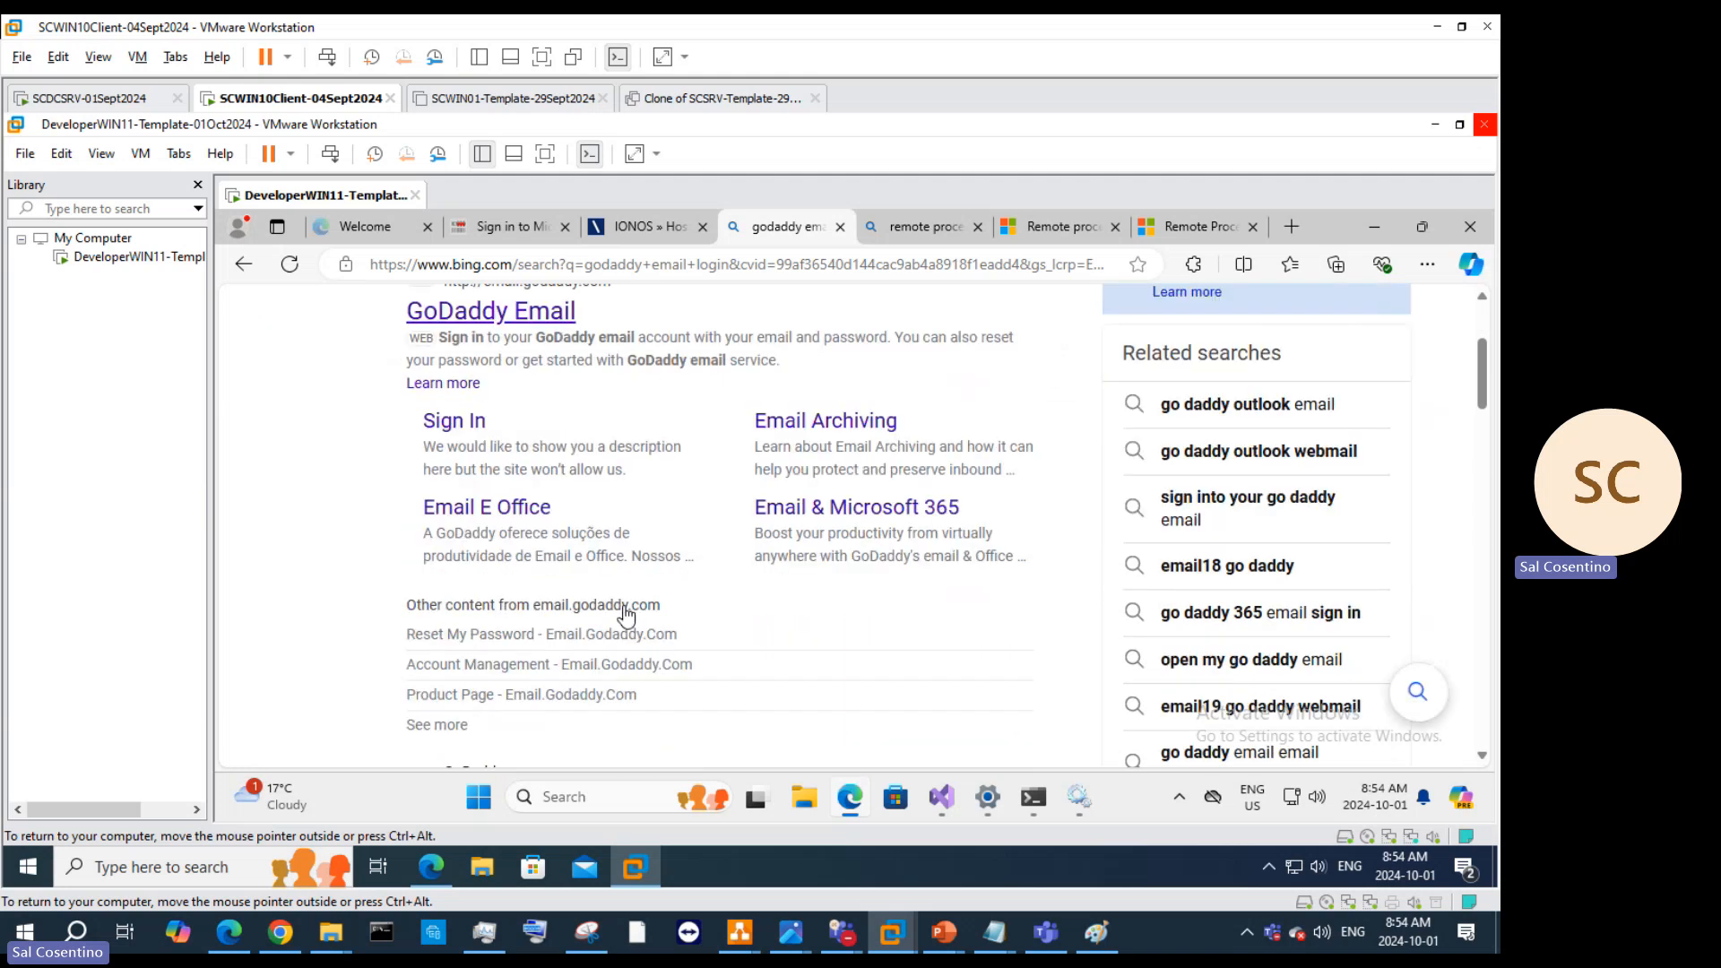
scroll(610, 574, up, 2)
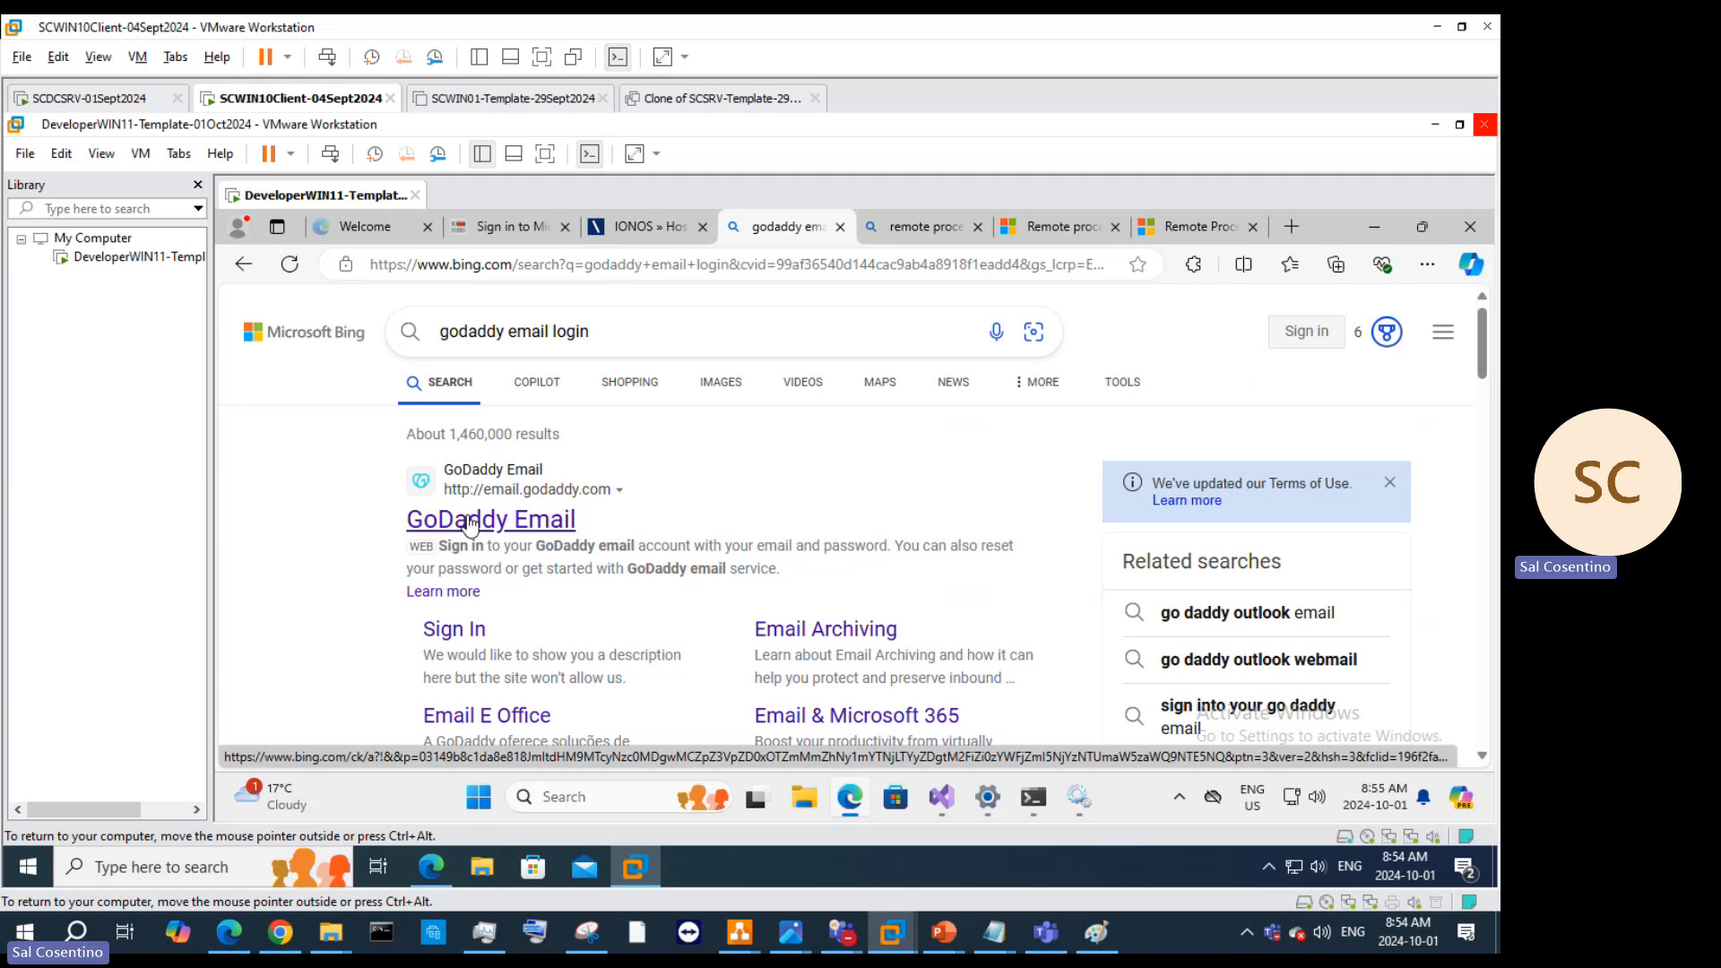
click(470, 524)
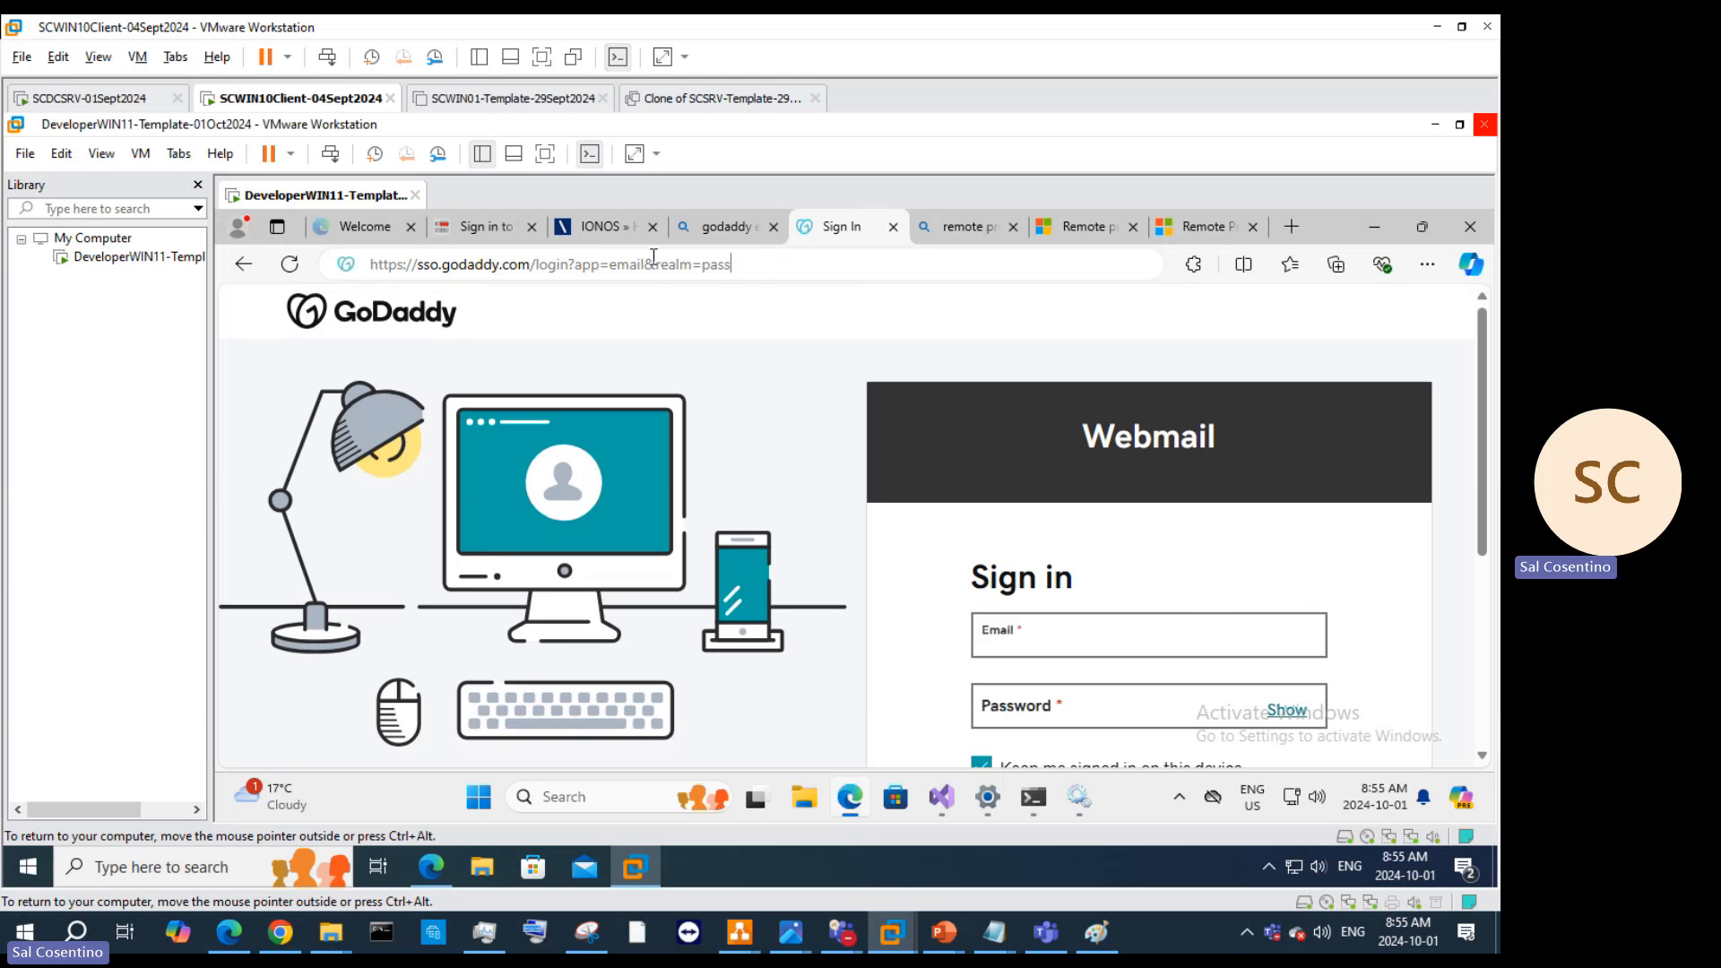
drag(740, 265, 412, 267)
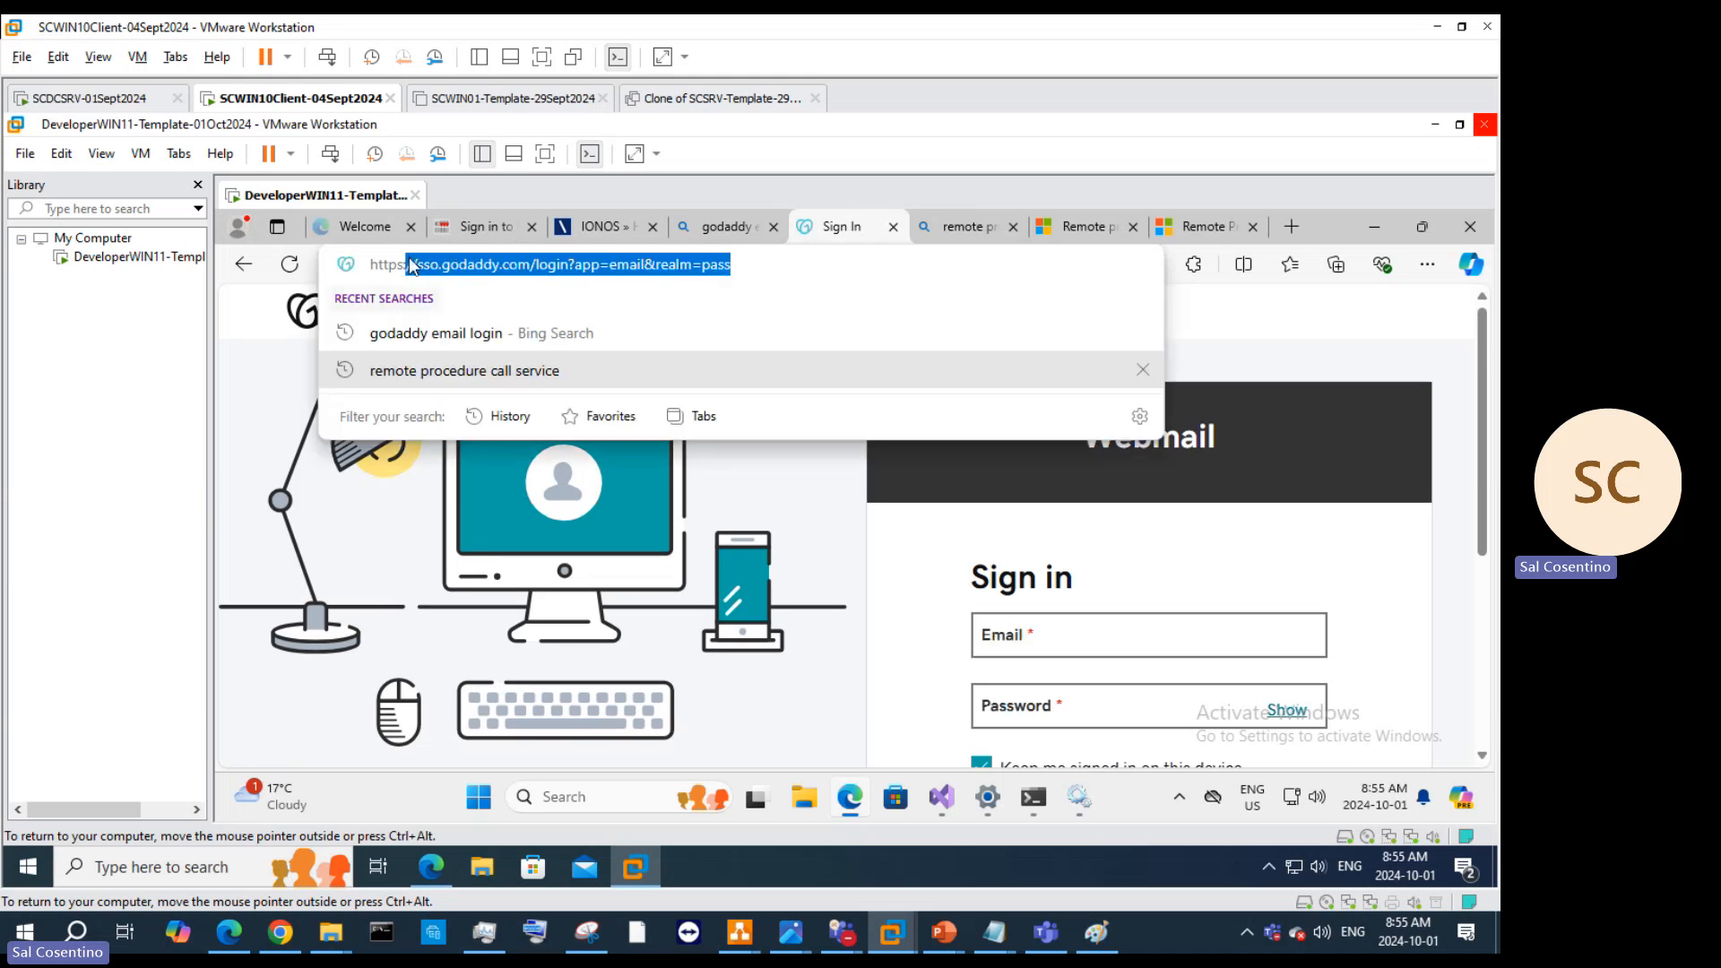
click(1338, 357)
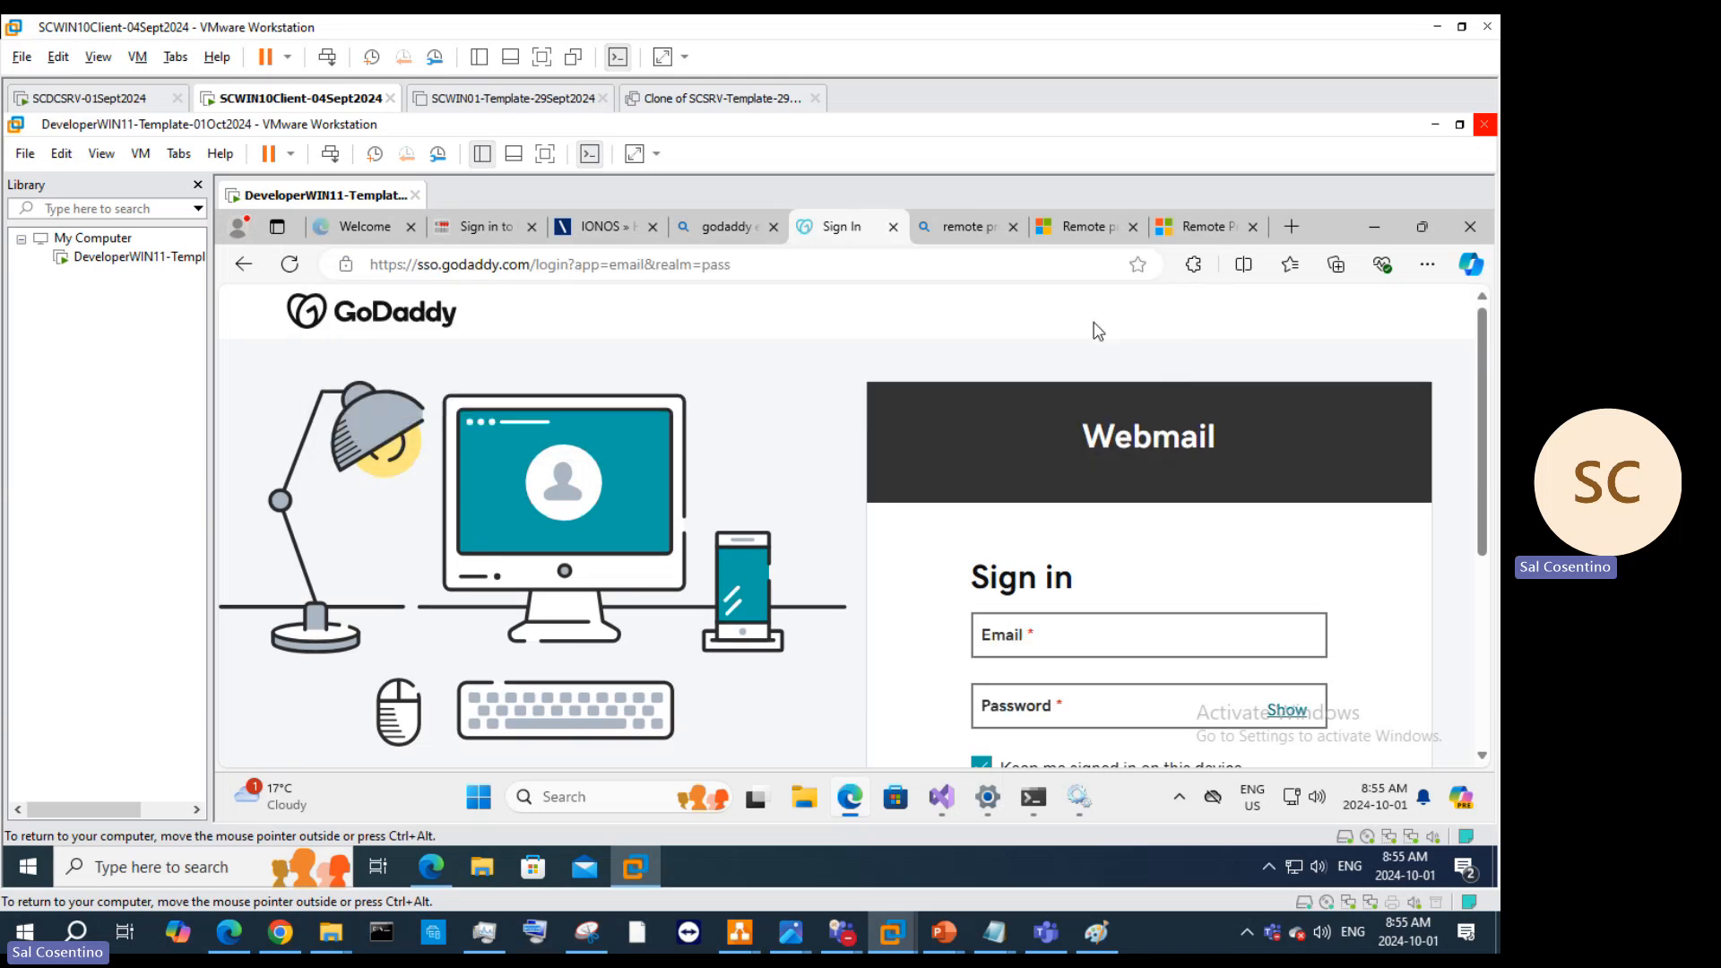
On the Microsoft sign-in tab, submit the account password and decline saving it in Edge
click(488, 234)
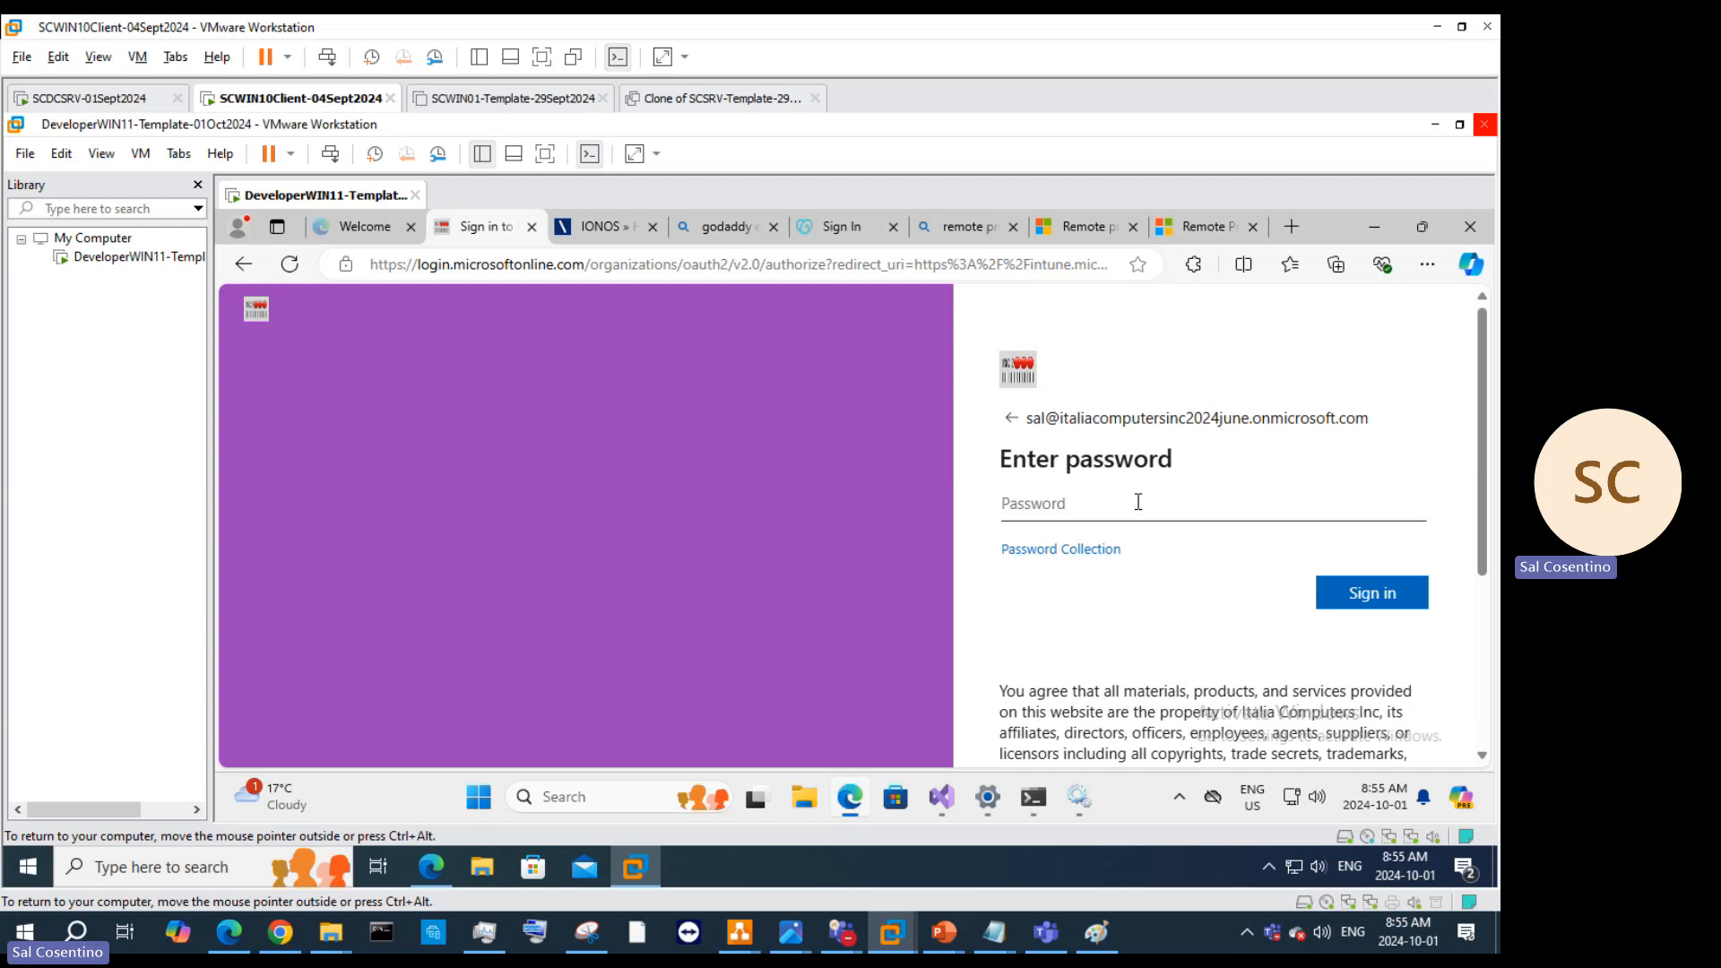
text(****)
key(Return)
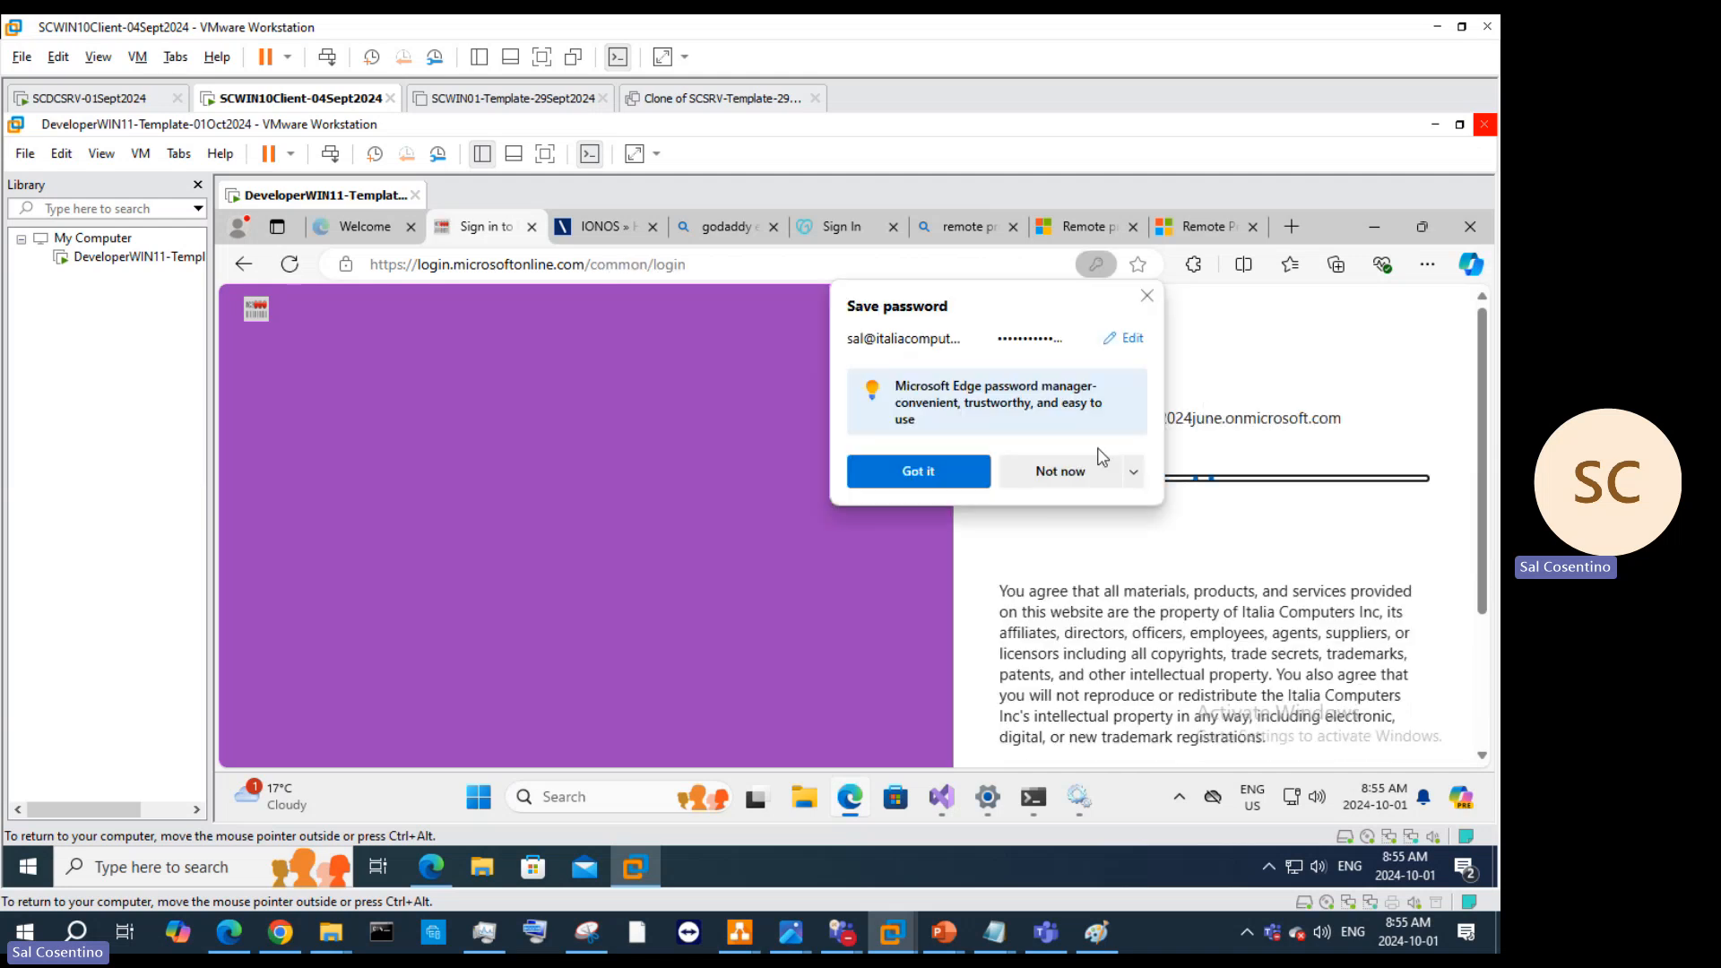
click(1054, 471)
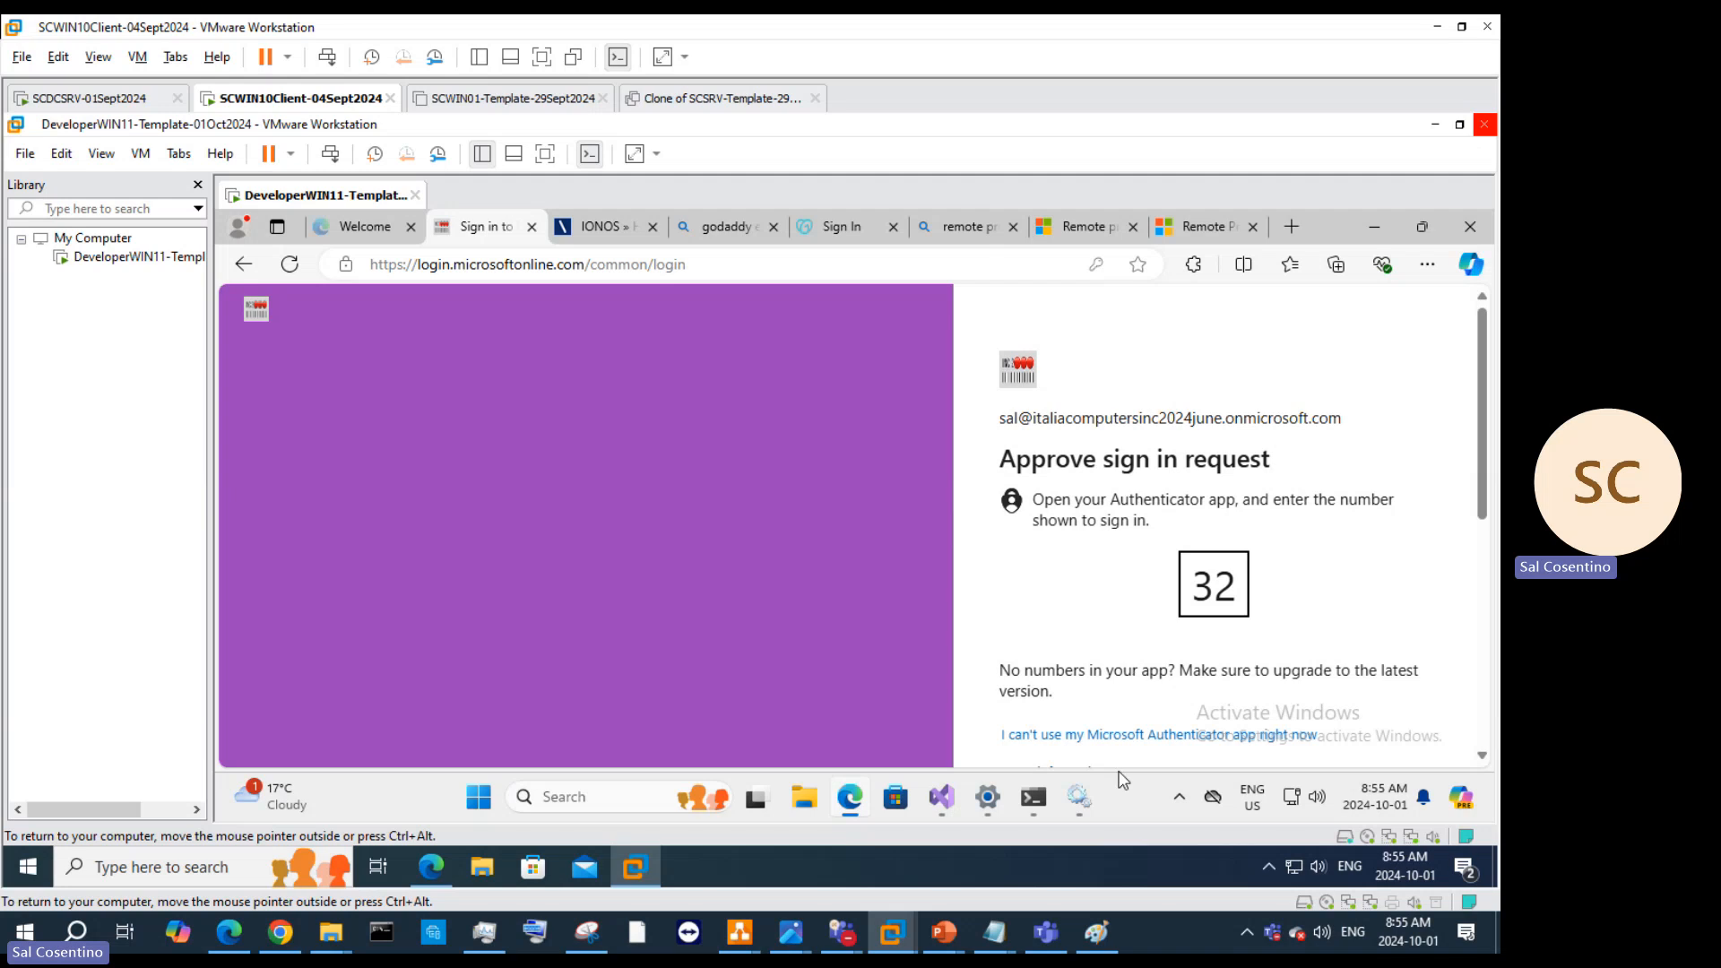
Verify the sign-in with a texted code, decline browser sign-in, and stay signed in to Intune
click(1135, 740)
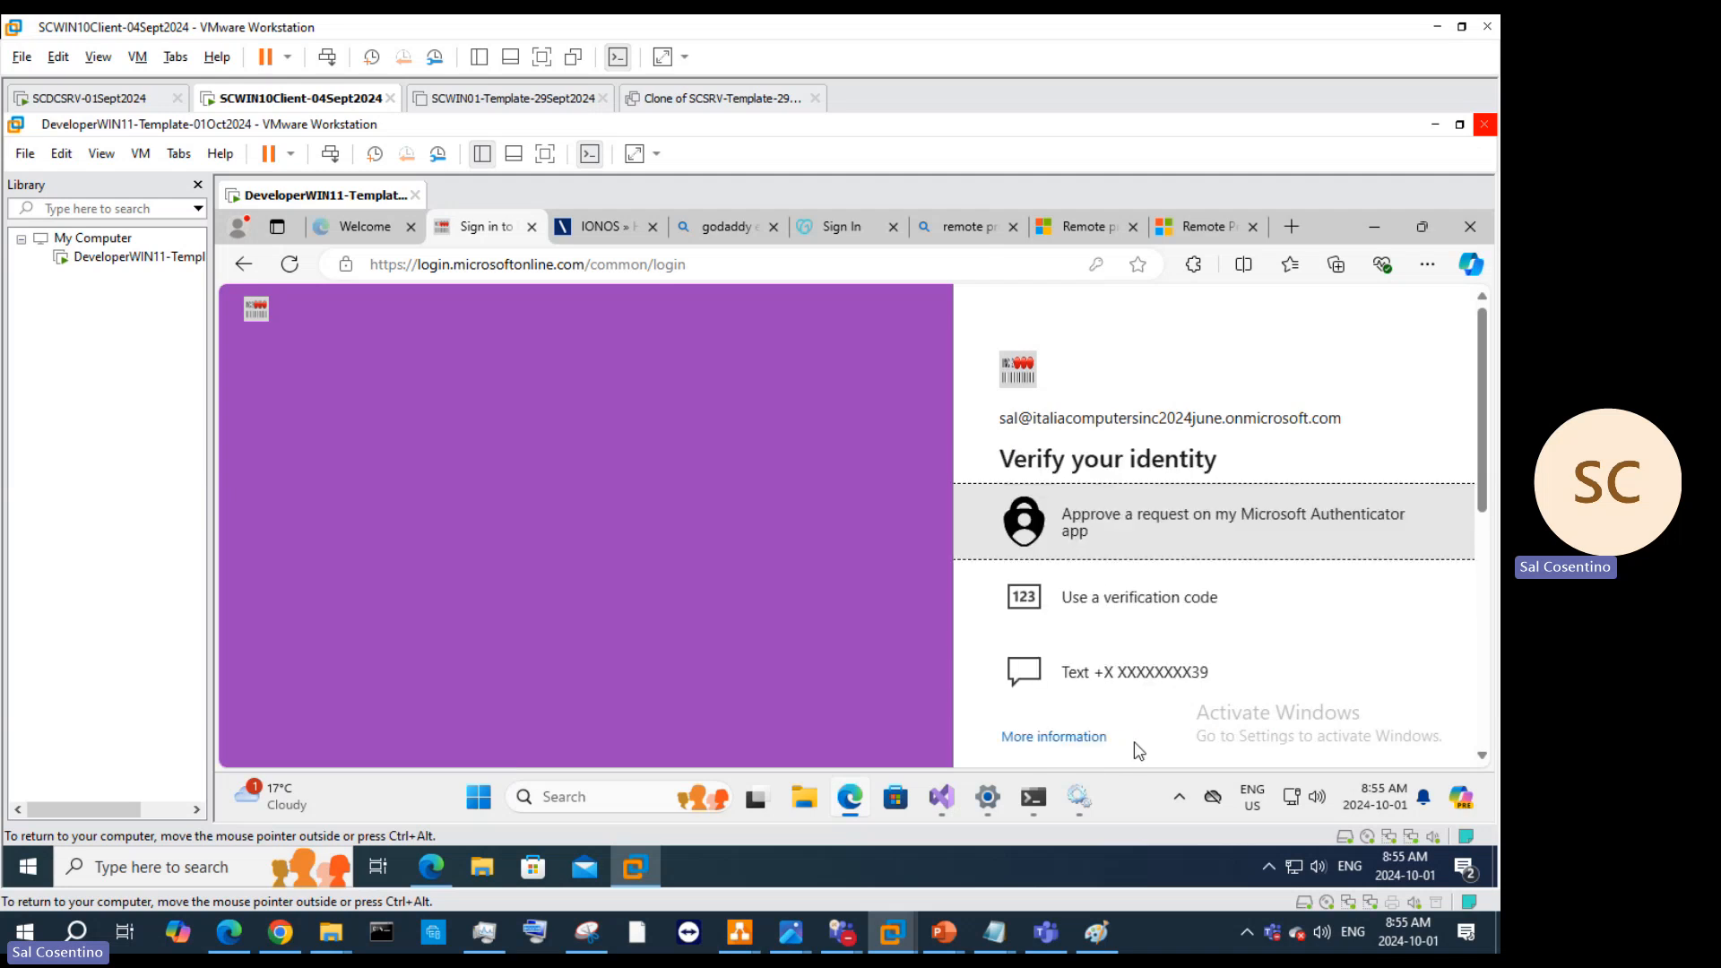
click(1169, 690)
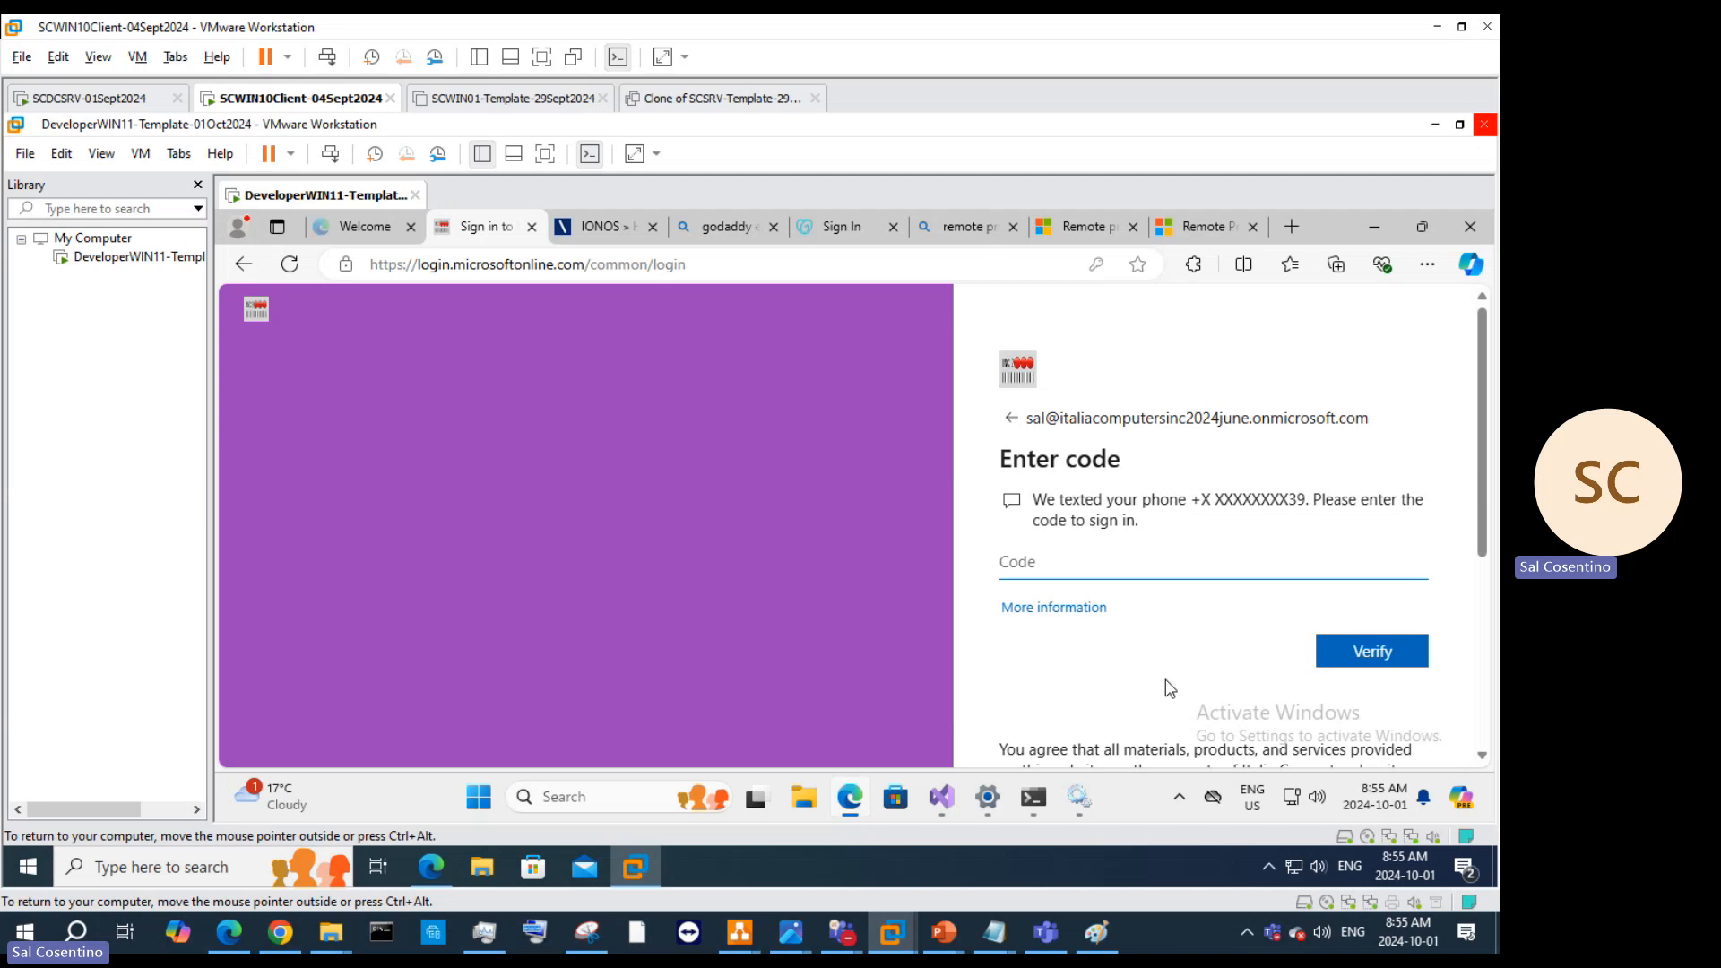
key(Return)
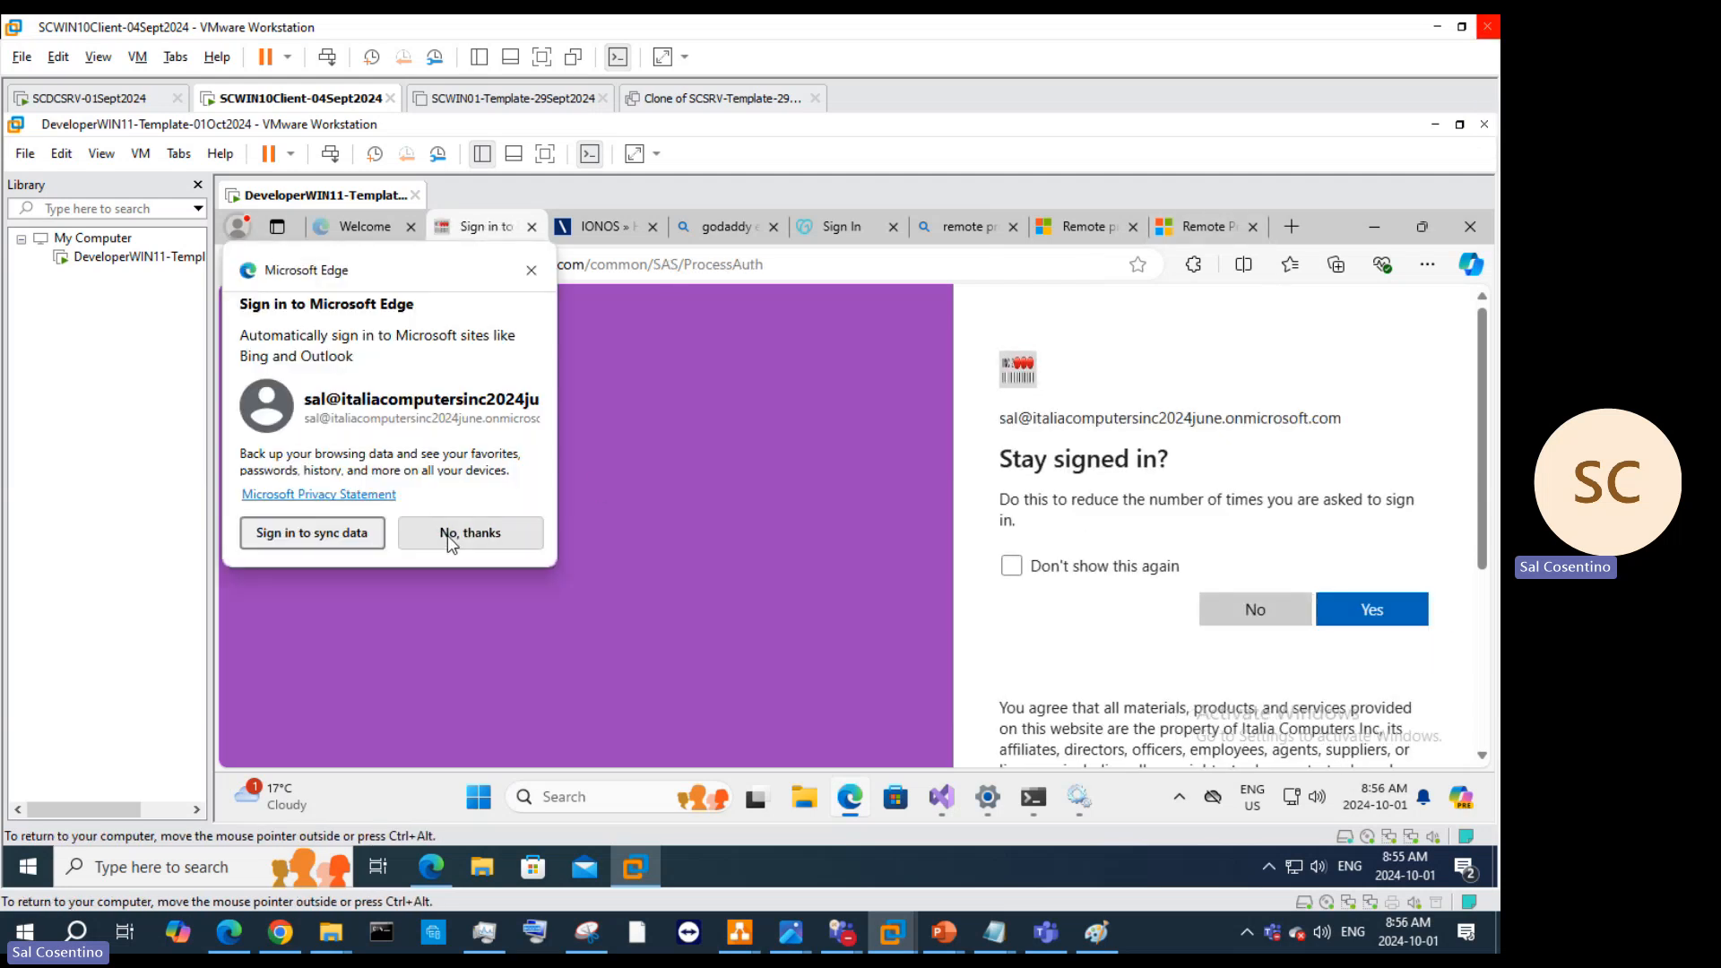
click(450, 530)
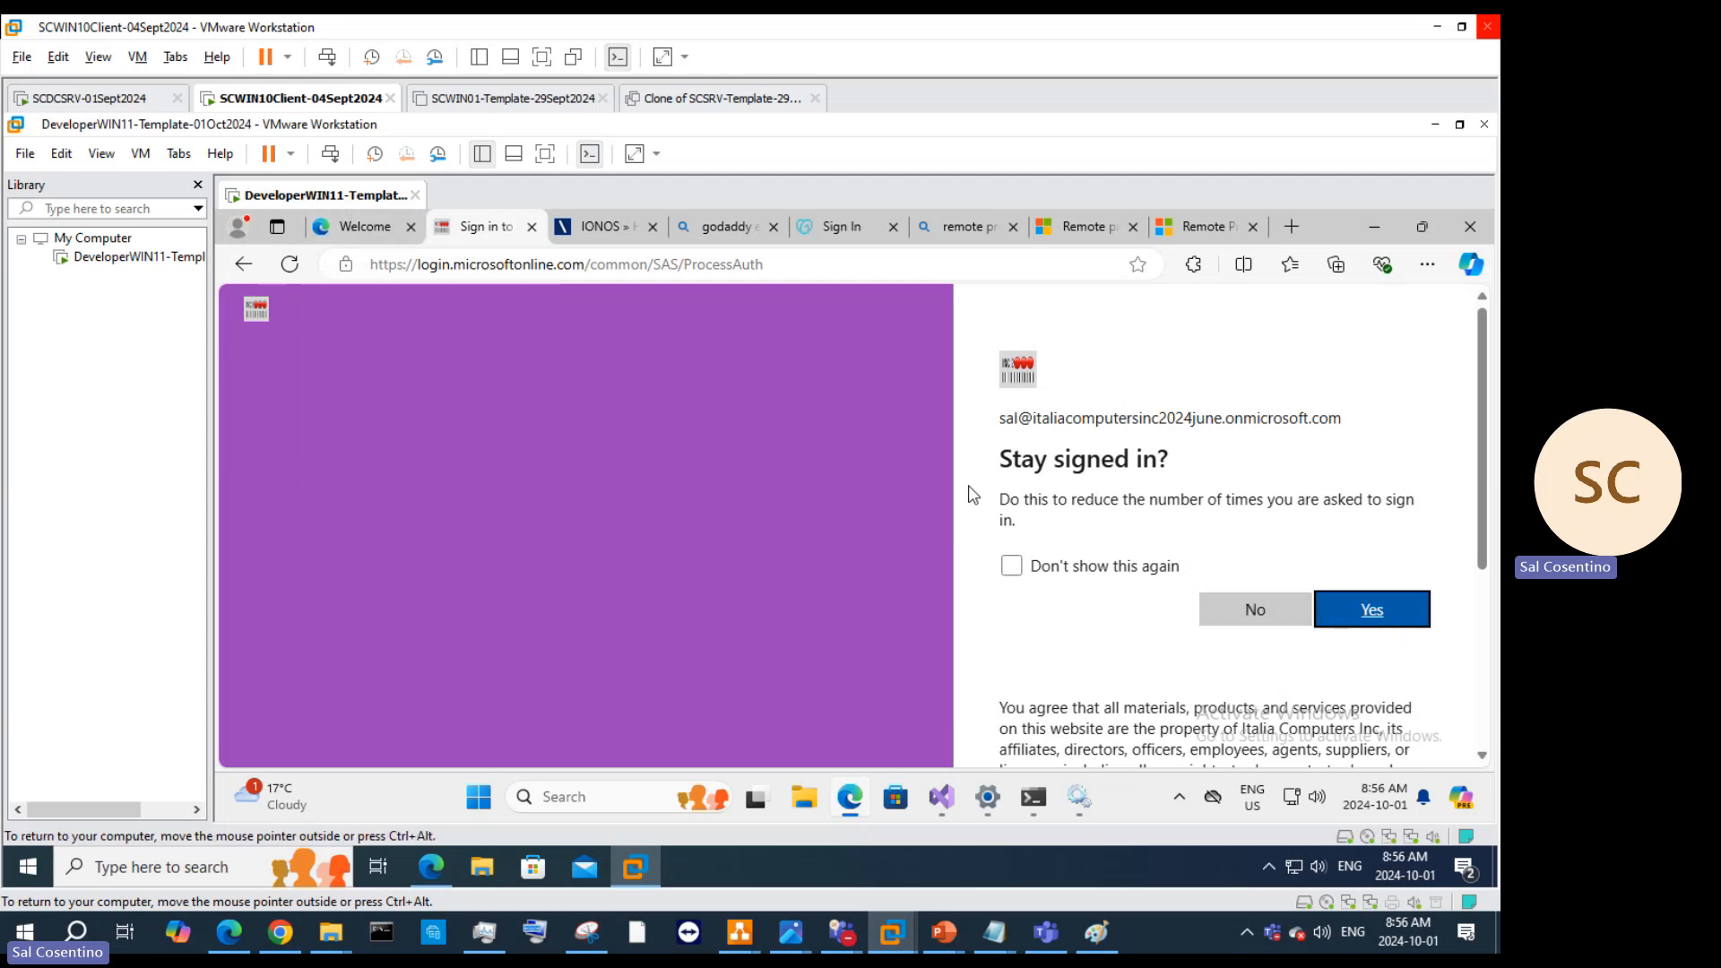
click(1360, 607)
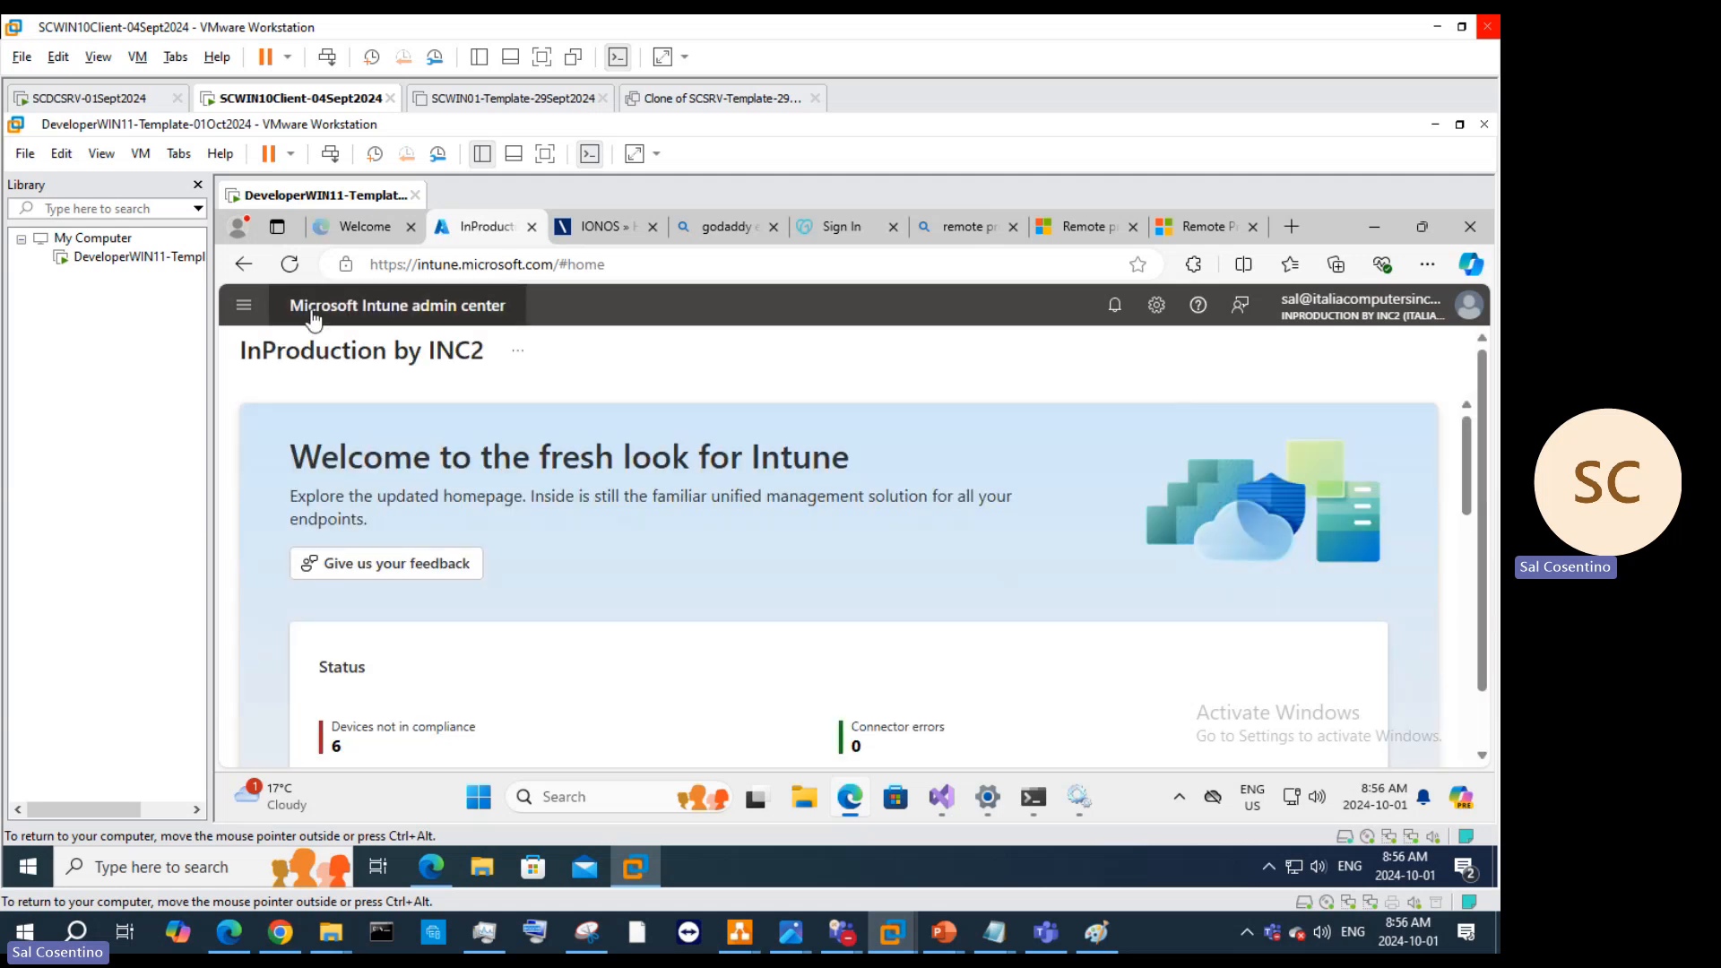
Go to Devices via the navigation menu, make the VM full screen, and open Windows updates
click(243, 305)
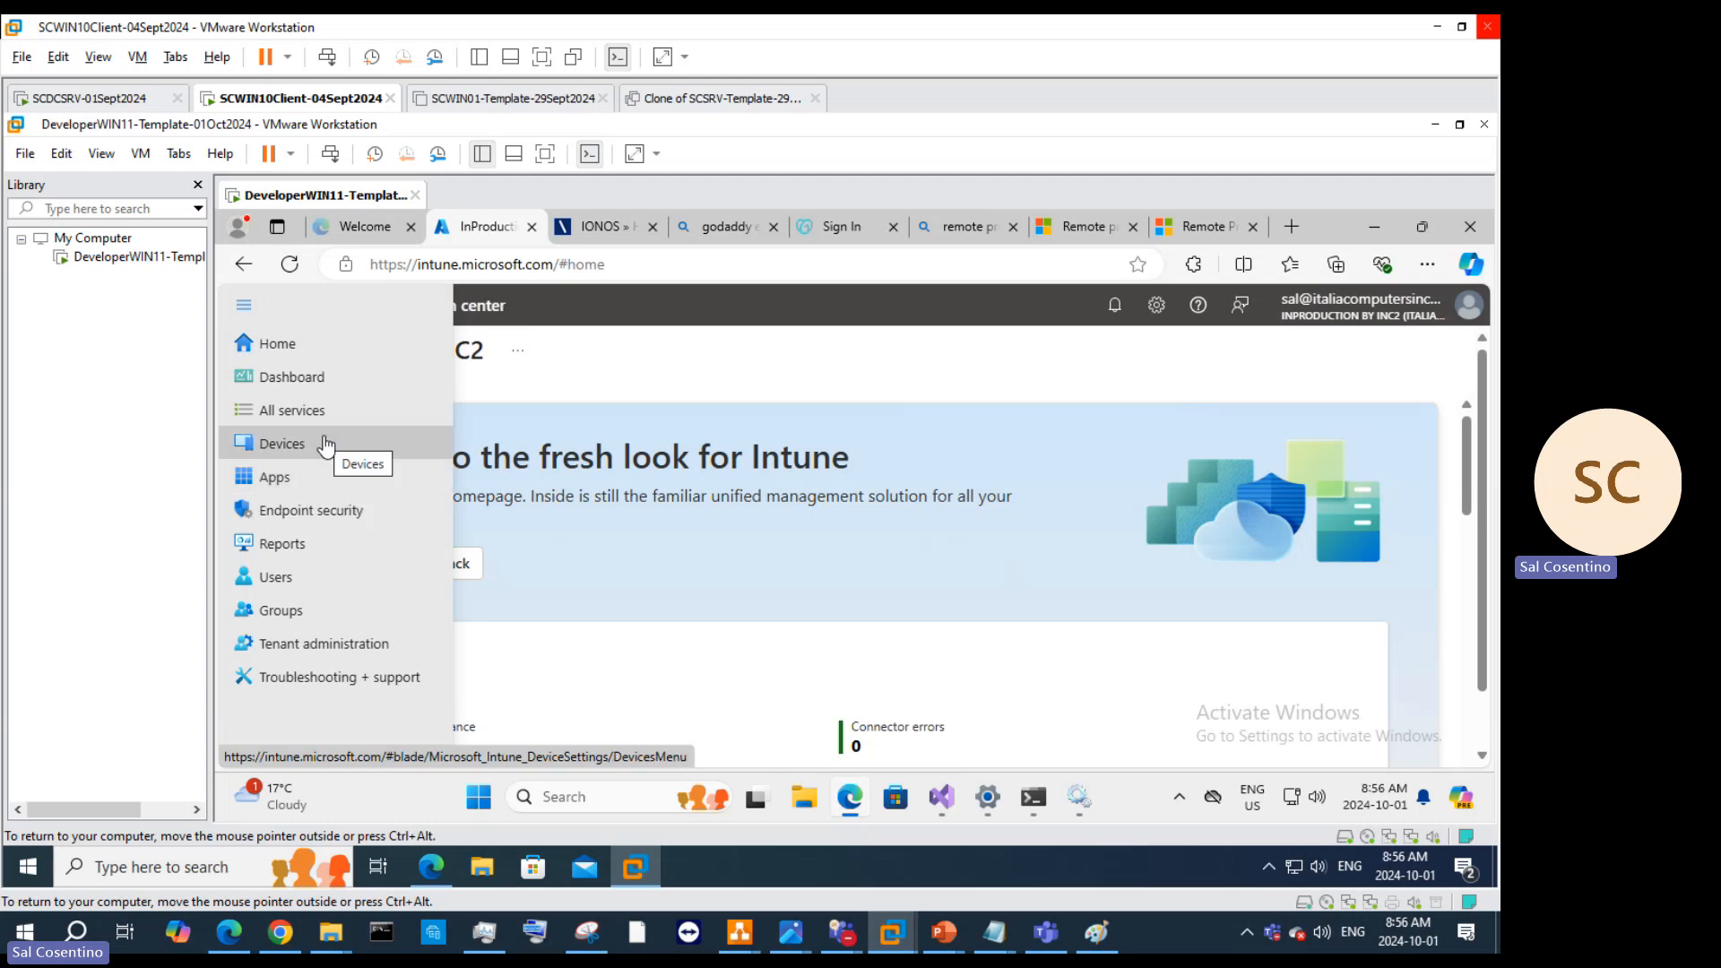
click(326, 446)
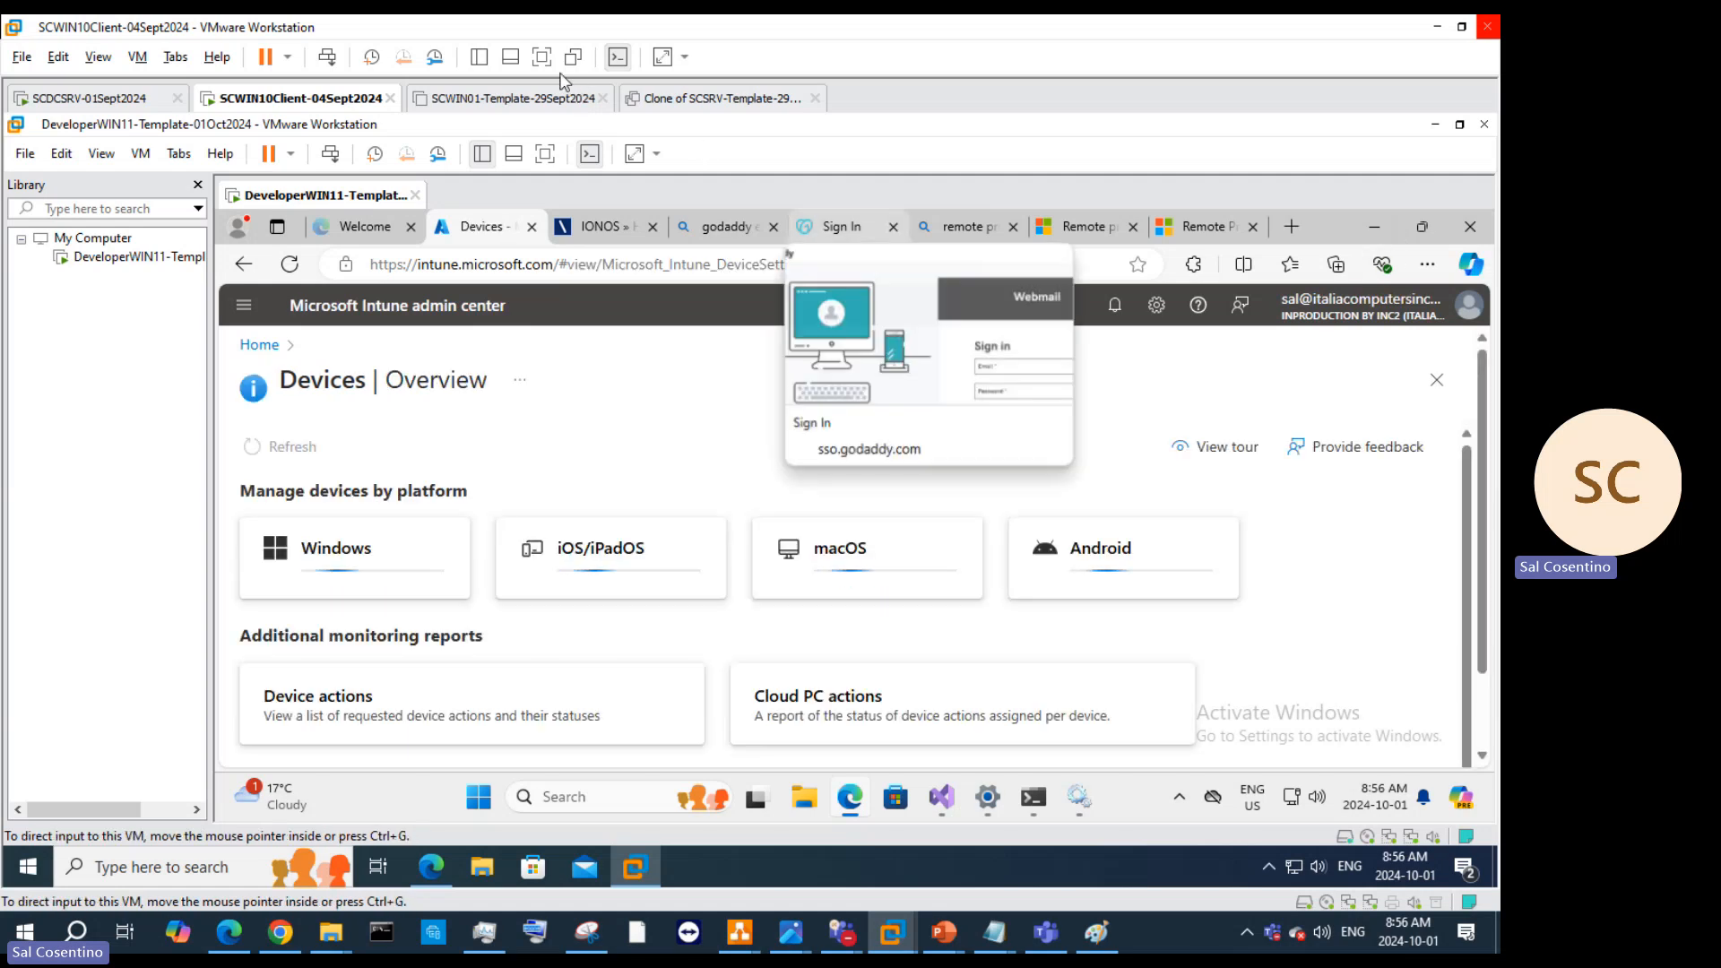
click(542, 152)
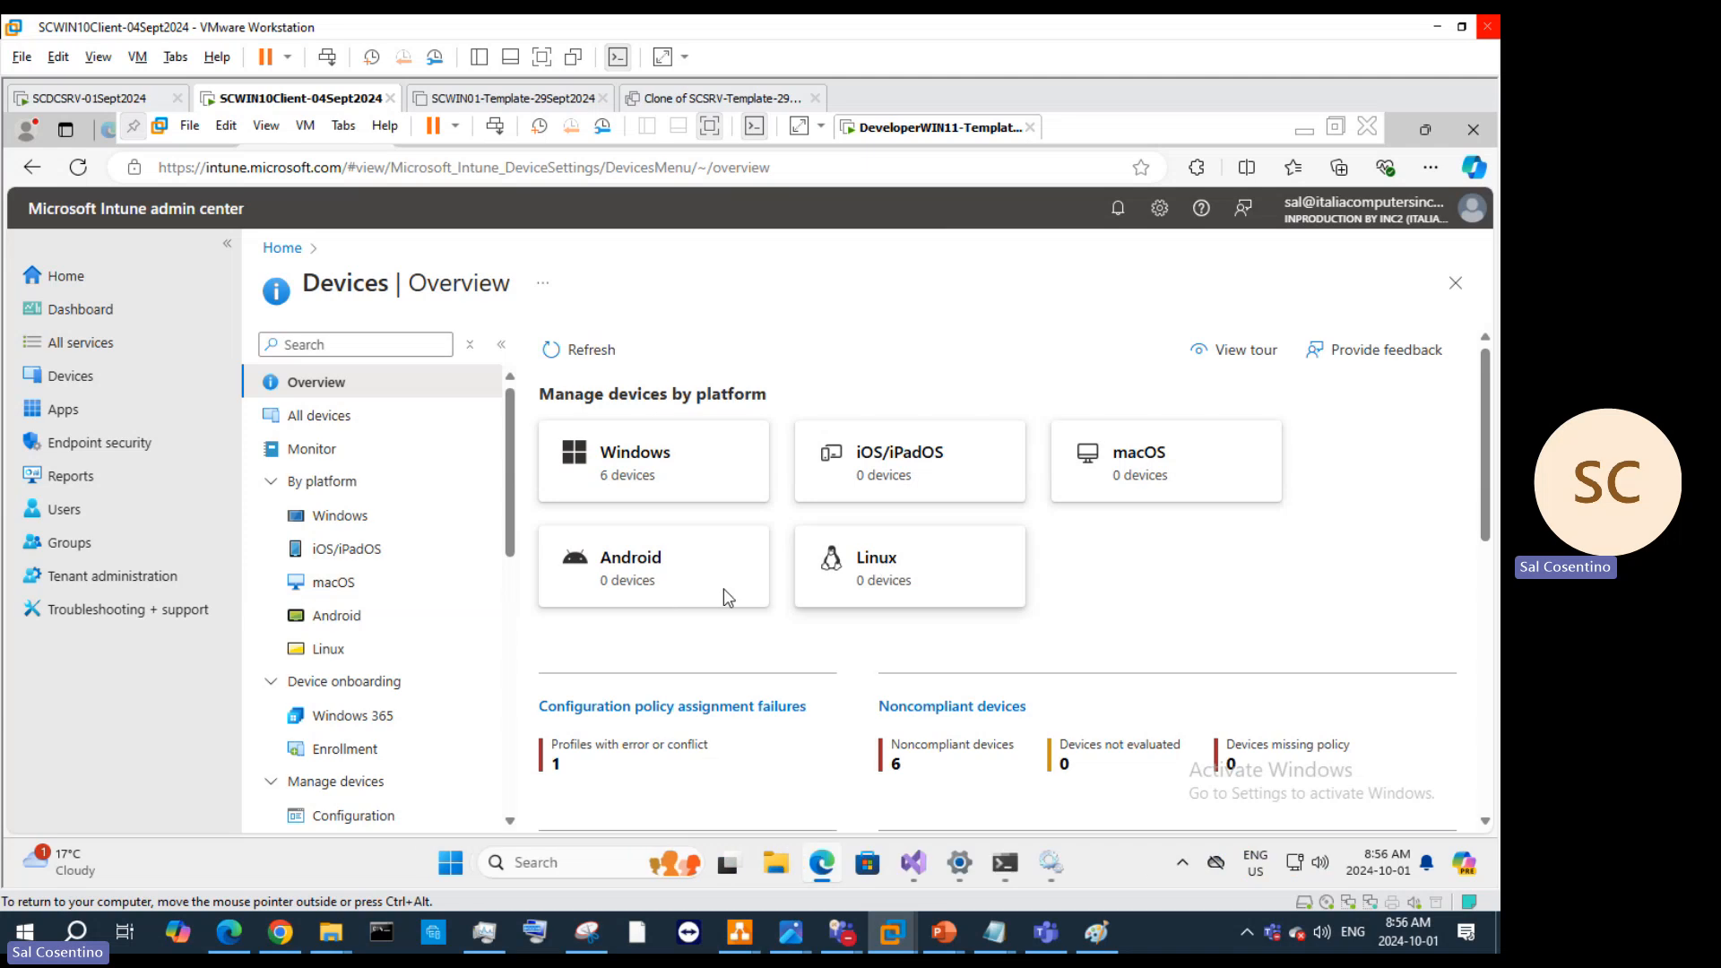
scroll(403, 615, down, 8)
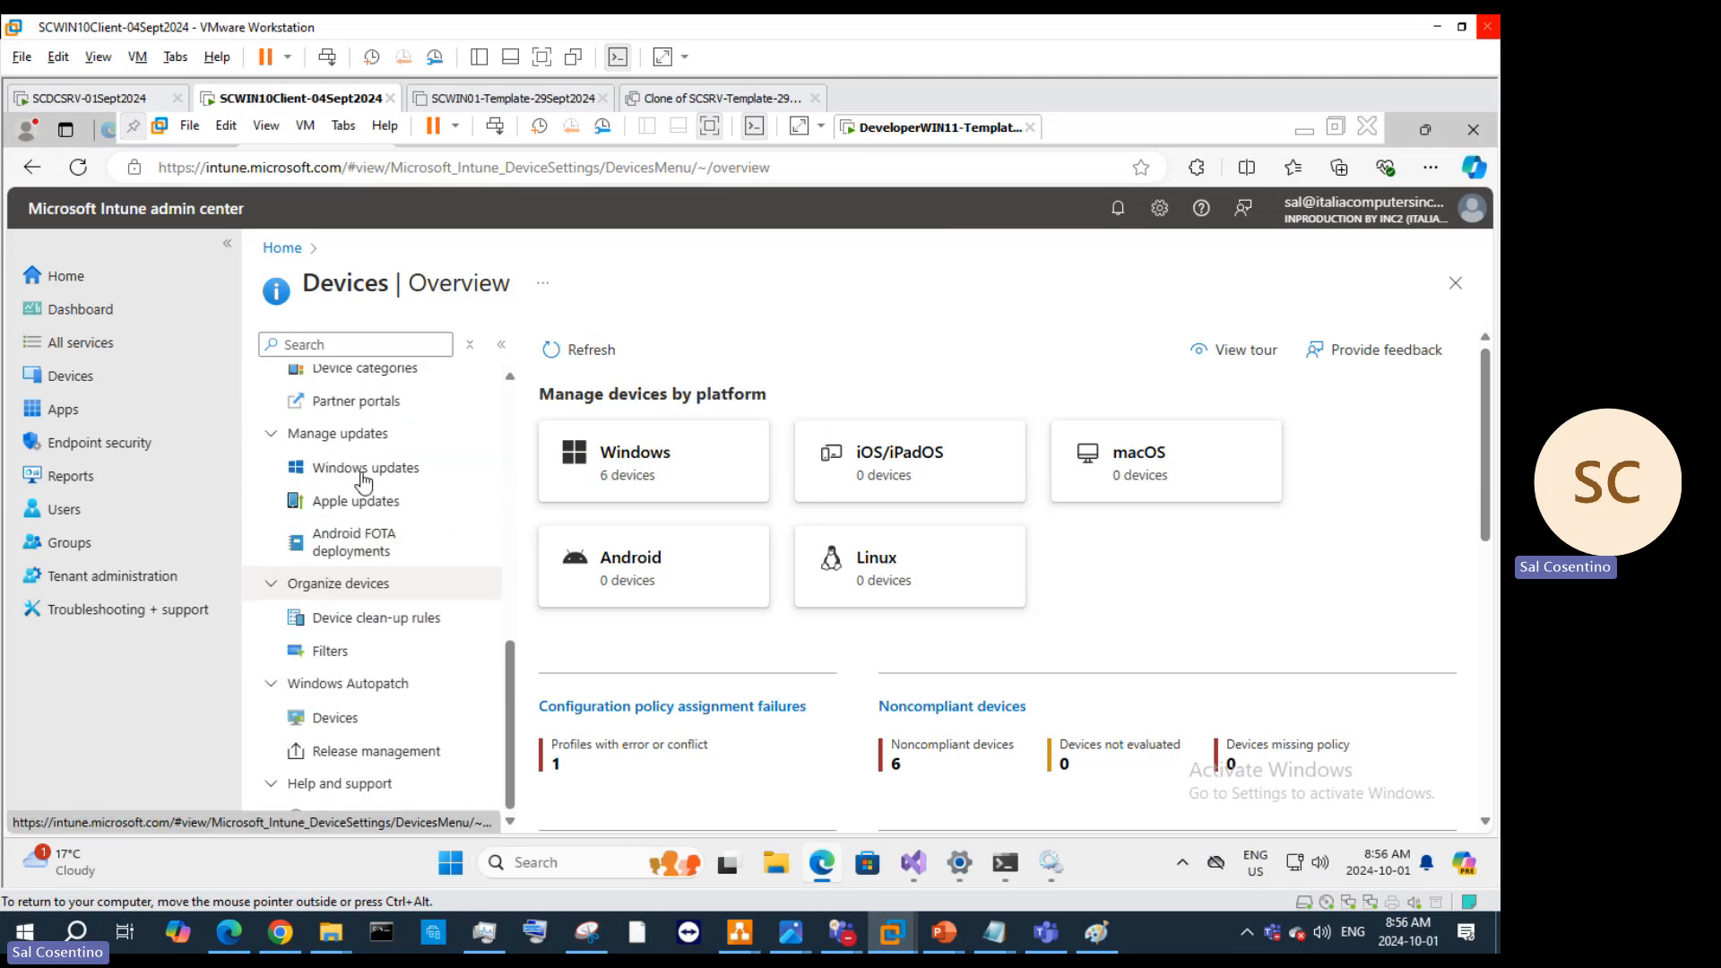
click(364, 476)
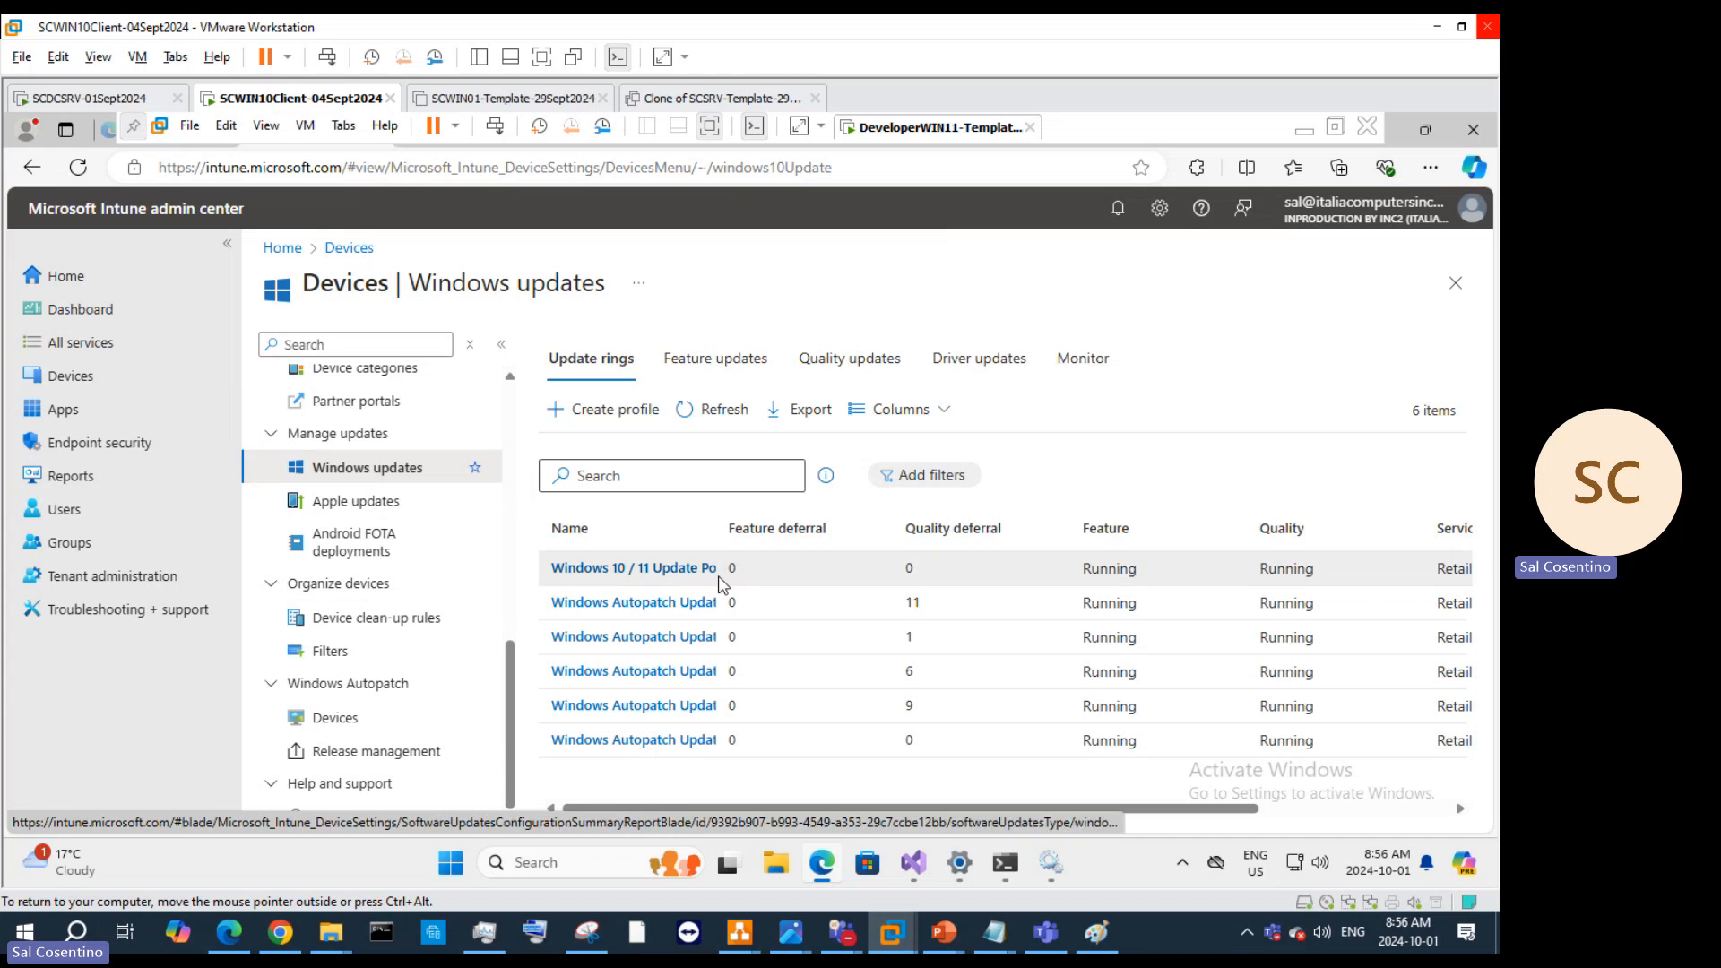
Widen the Name column and review the Feature, Quality, Driver updates and Monitor tabs
drag(712, 529, 878, 529)
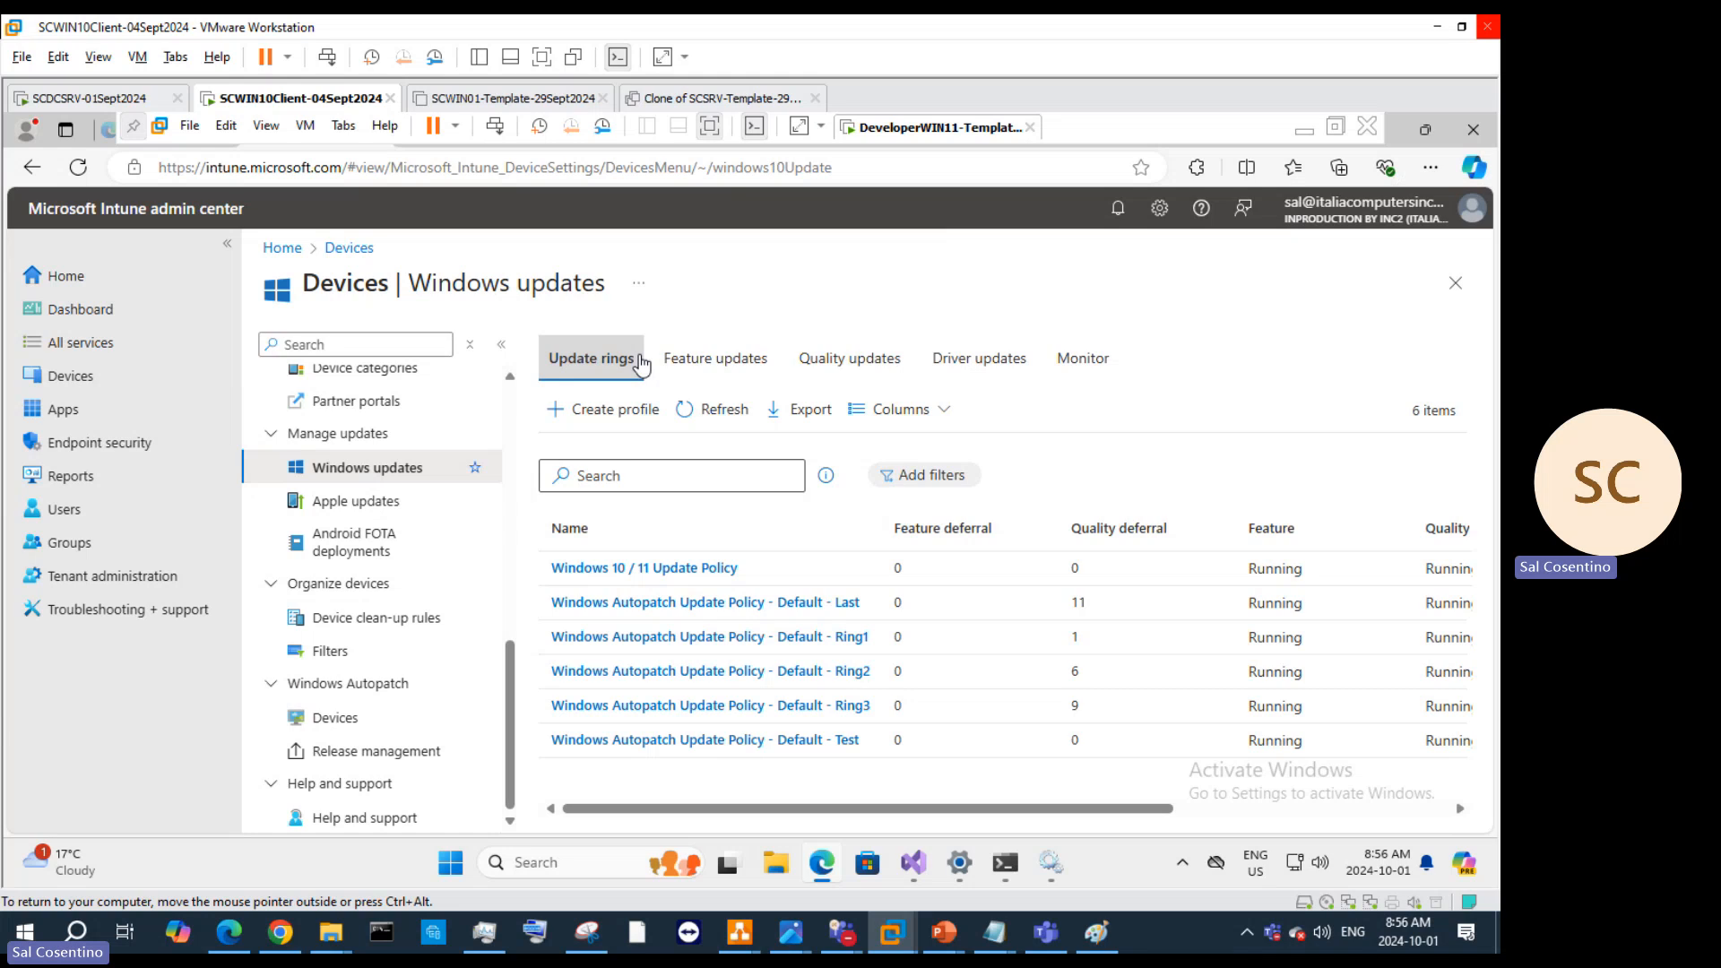
click(716, 359)
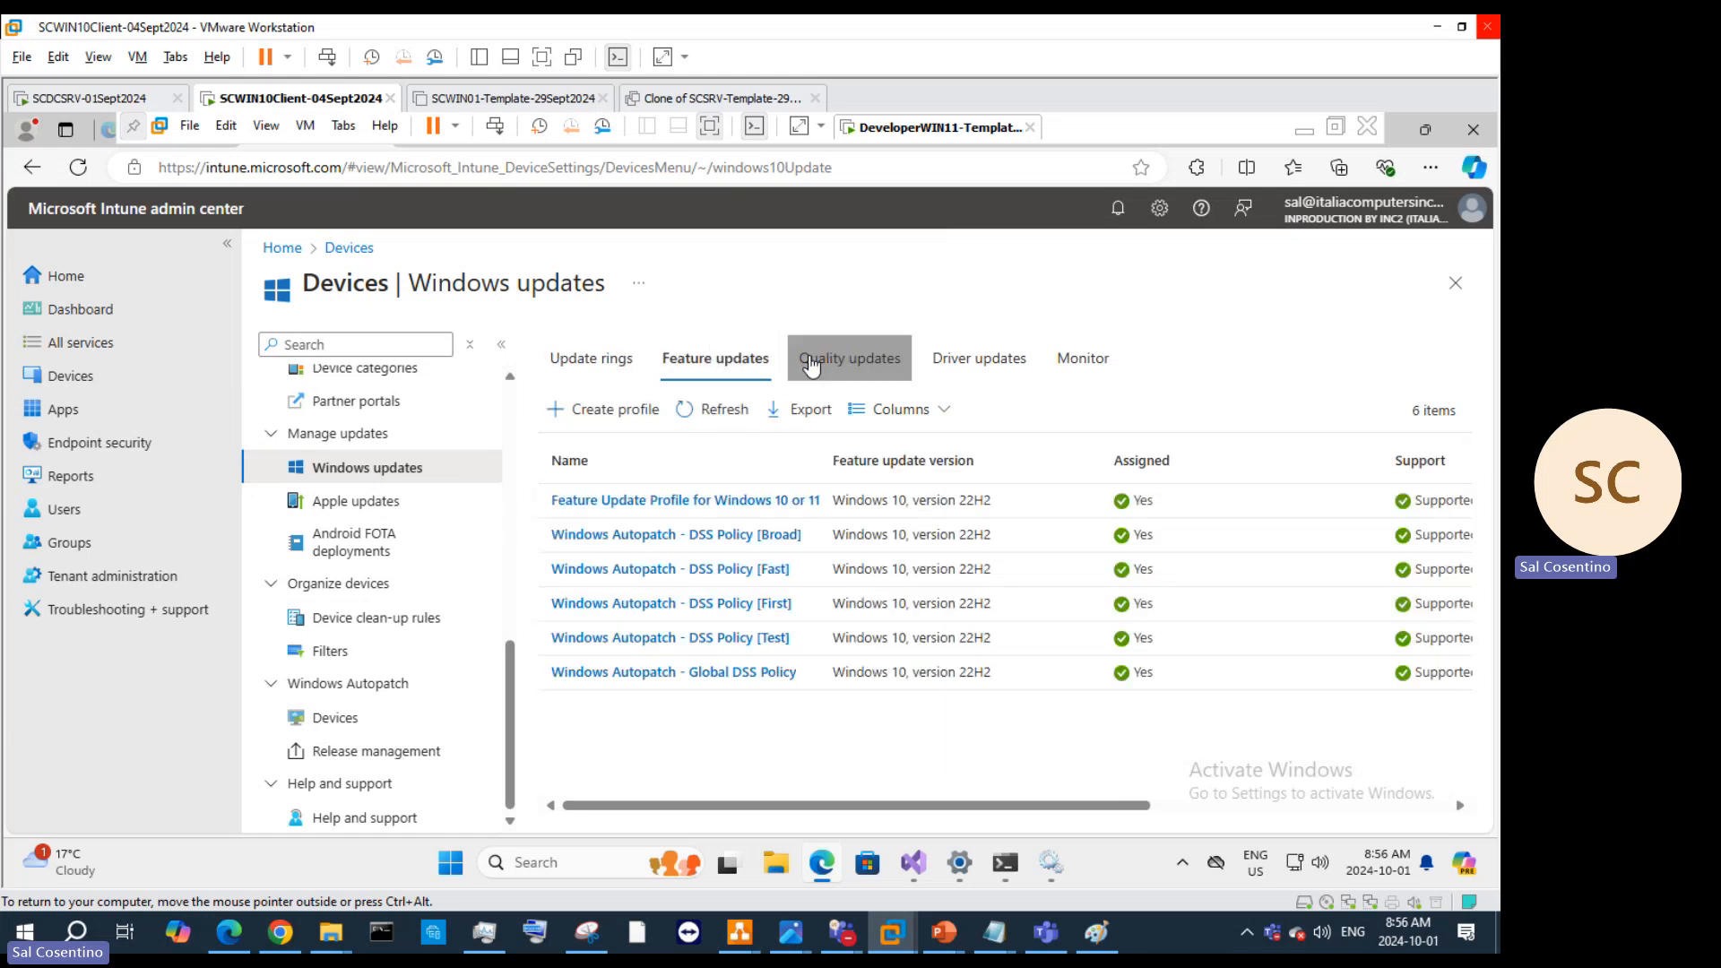
click(811, 366)
click(1013, 365)
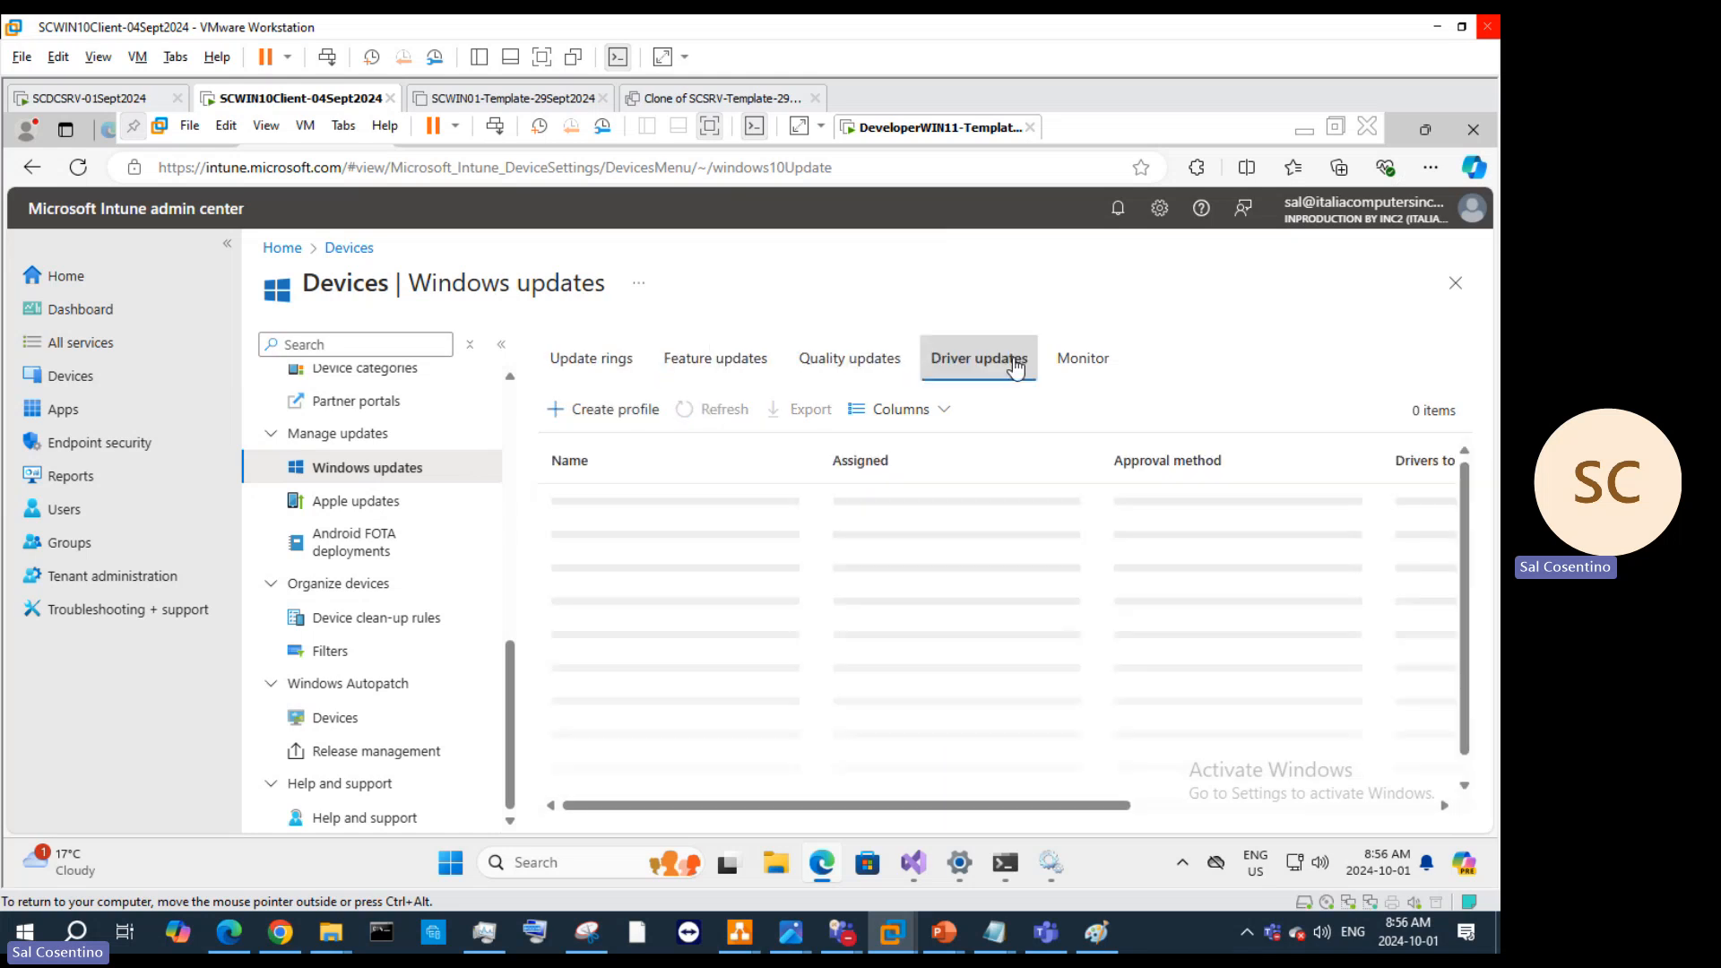
click(1085, 363)
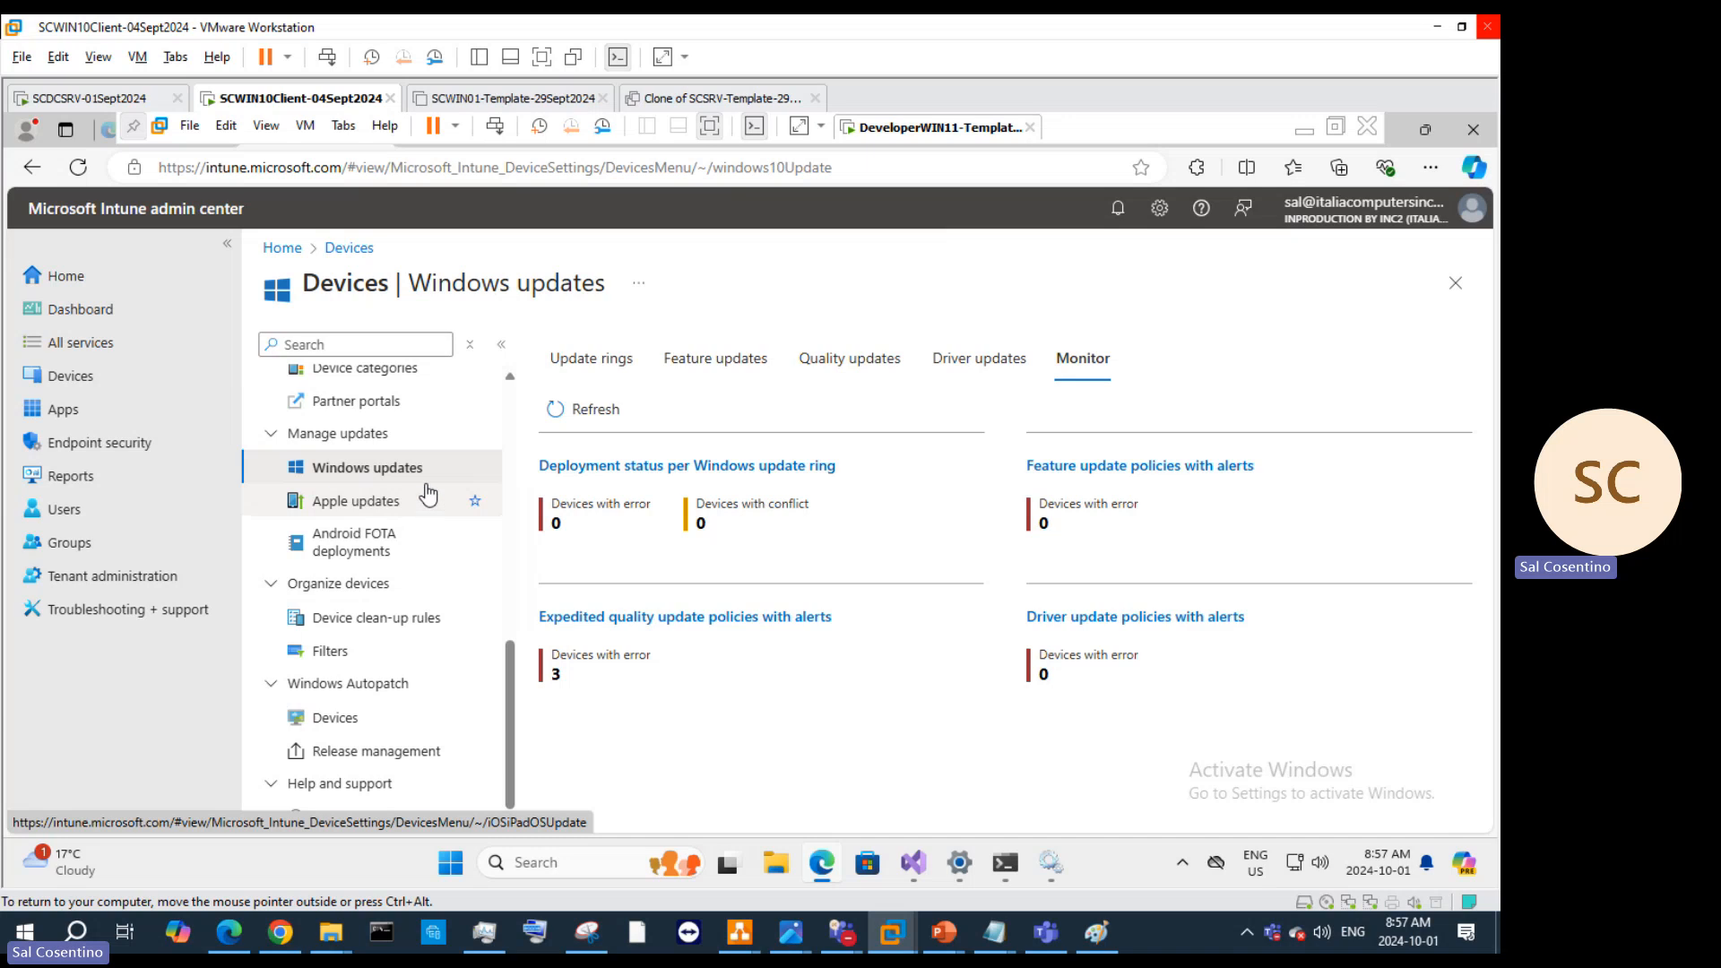
Review Apple updates (macOS, iOS/iPadOS) and Android FOTA, then return to Feature updates' column chooser
click(411, 502)
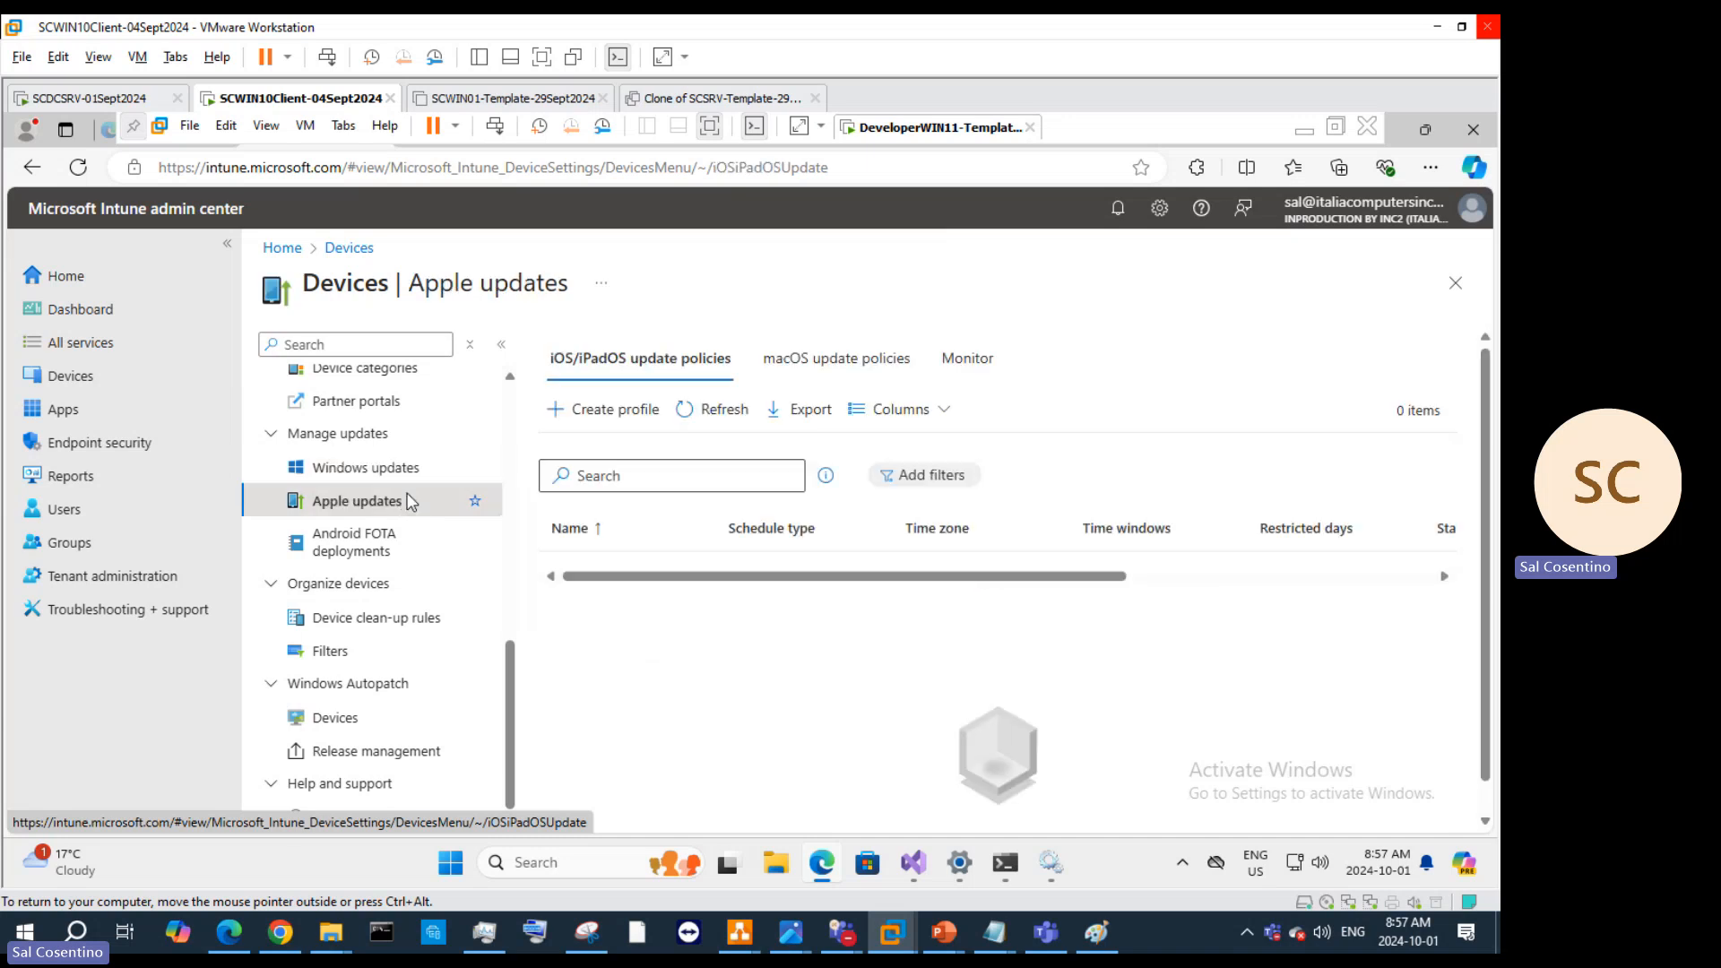
click(788, 374)
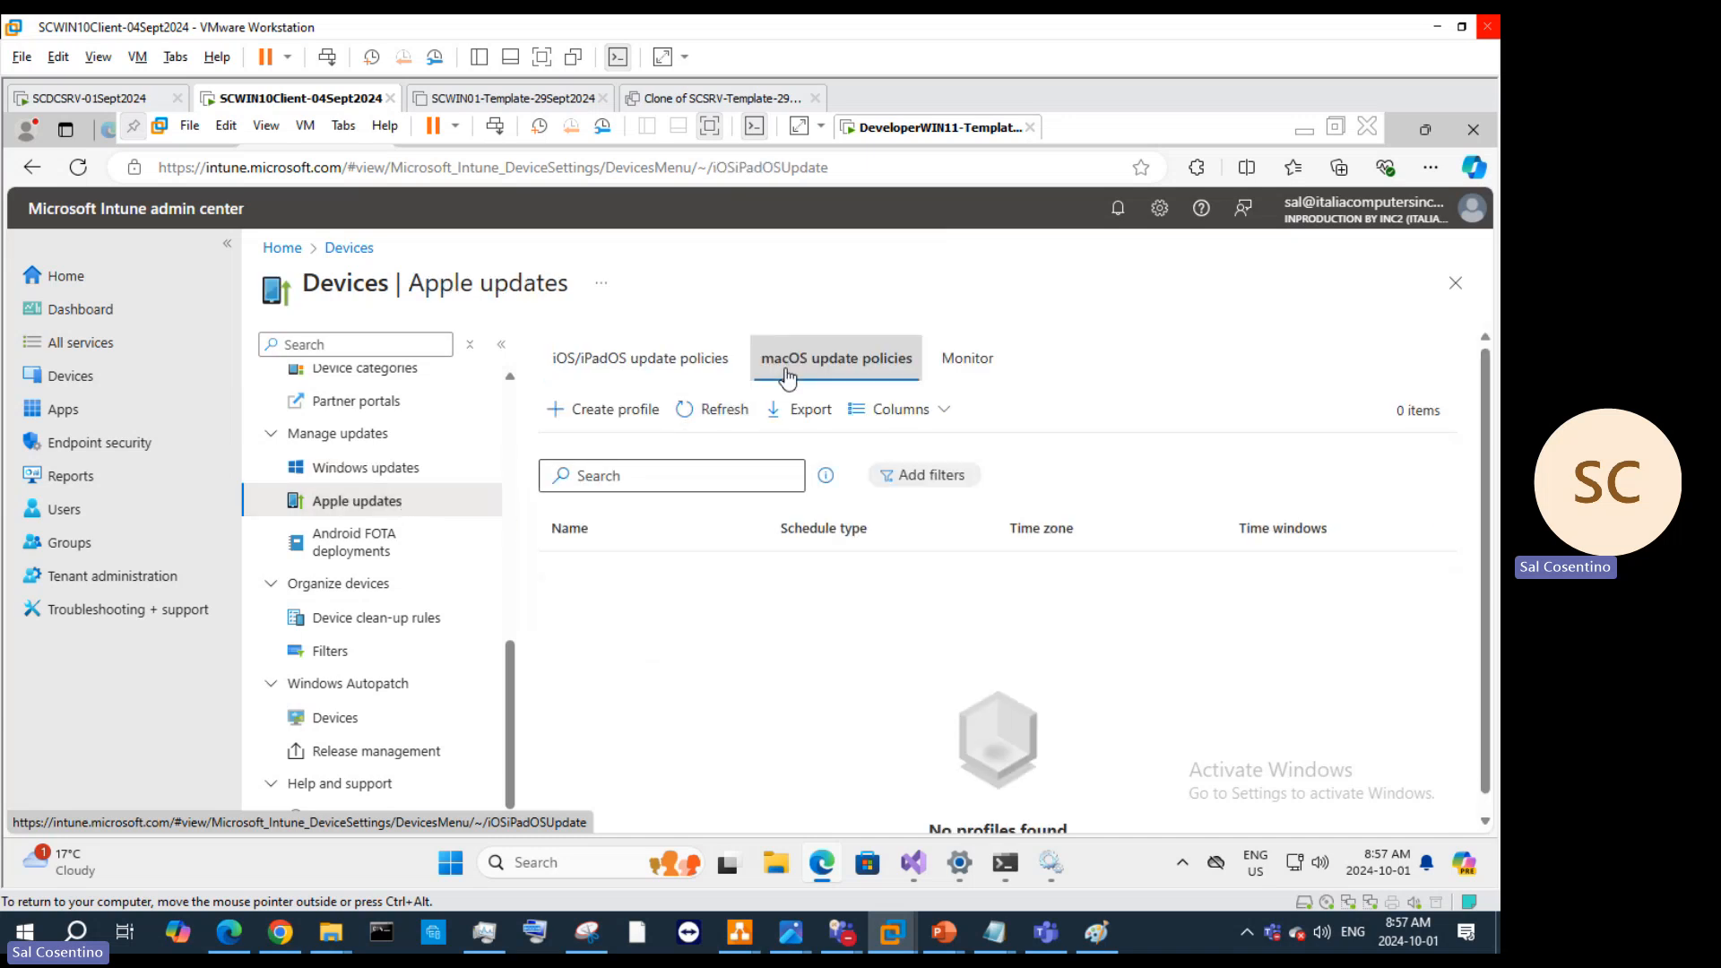
click(612, 357)
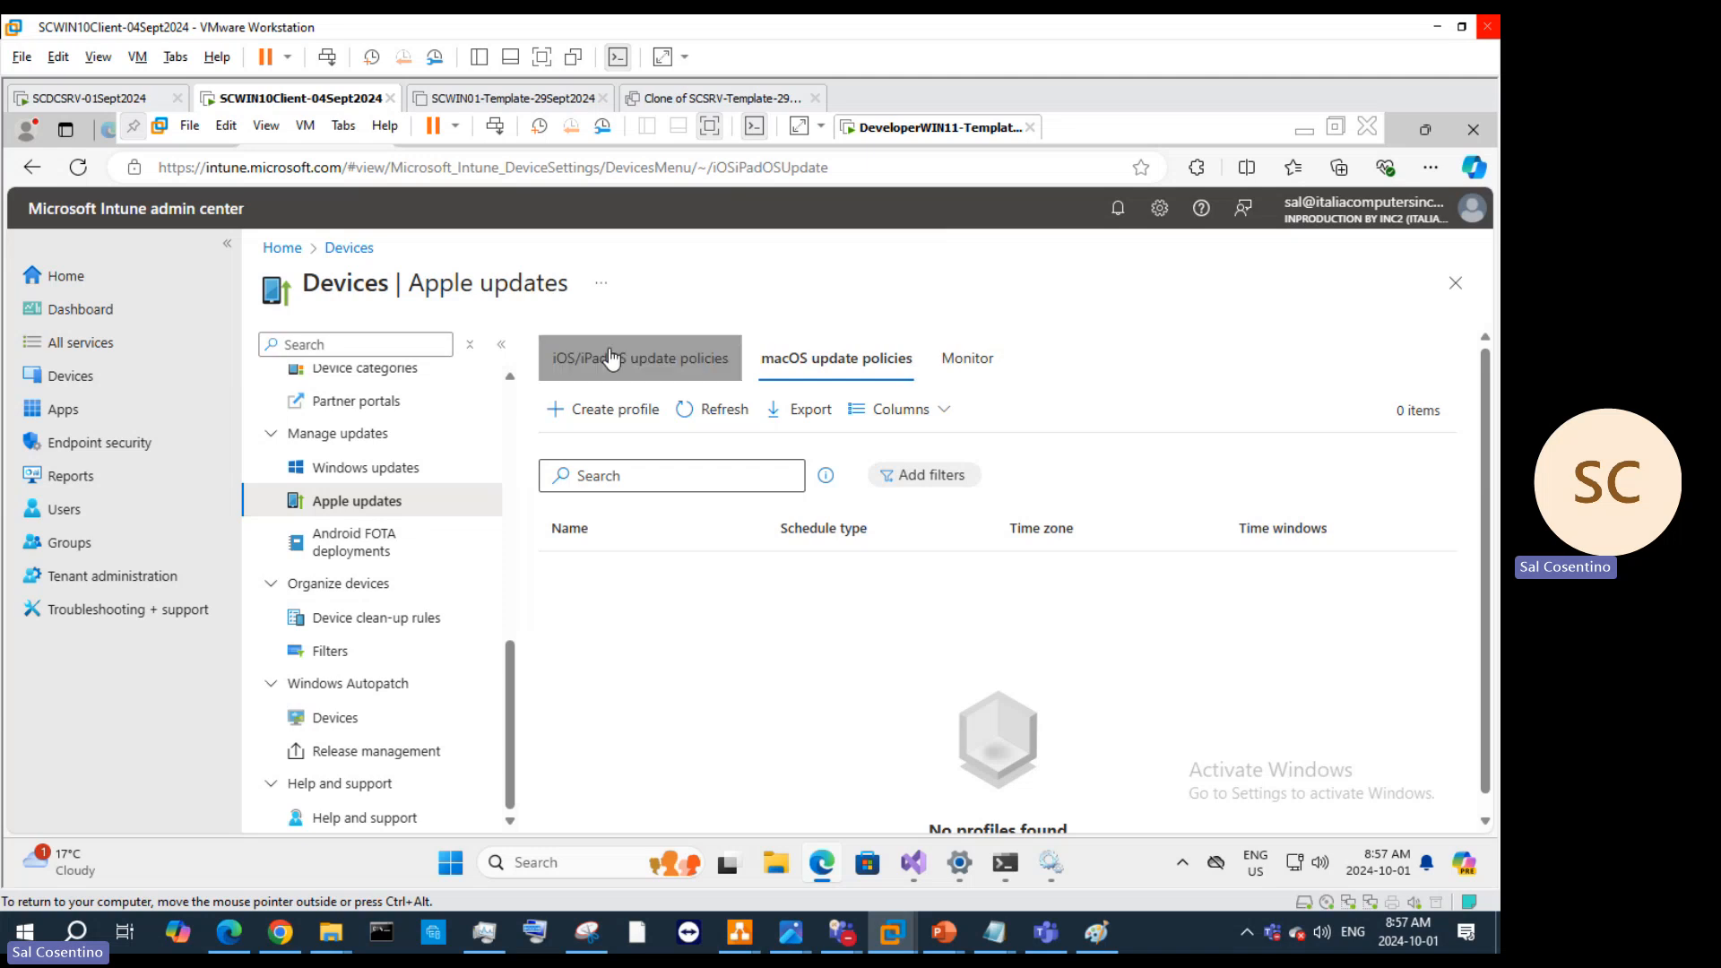
click(341, 547)
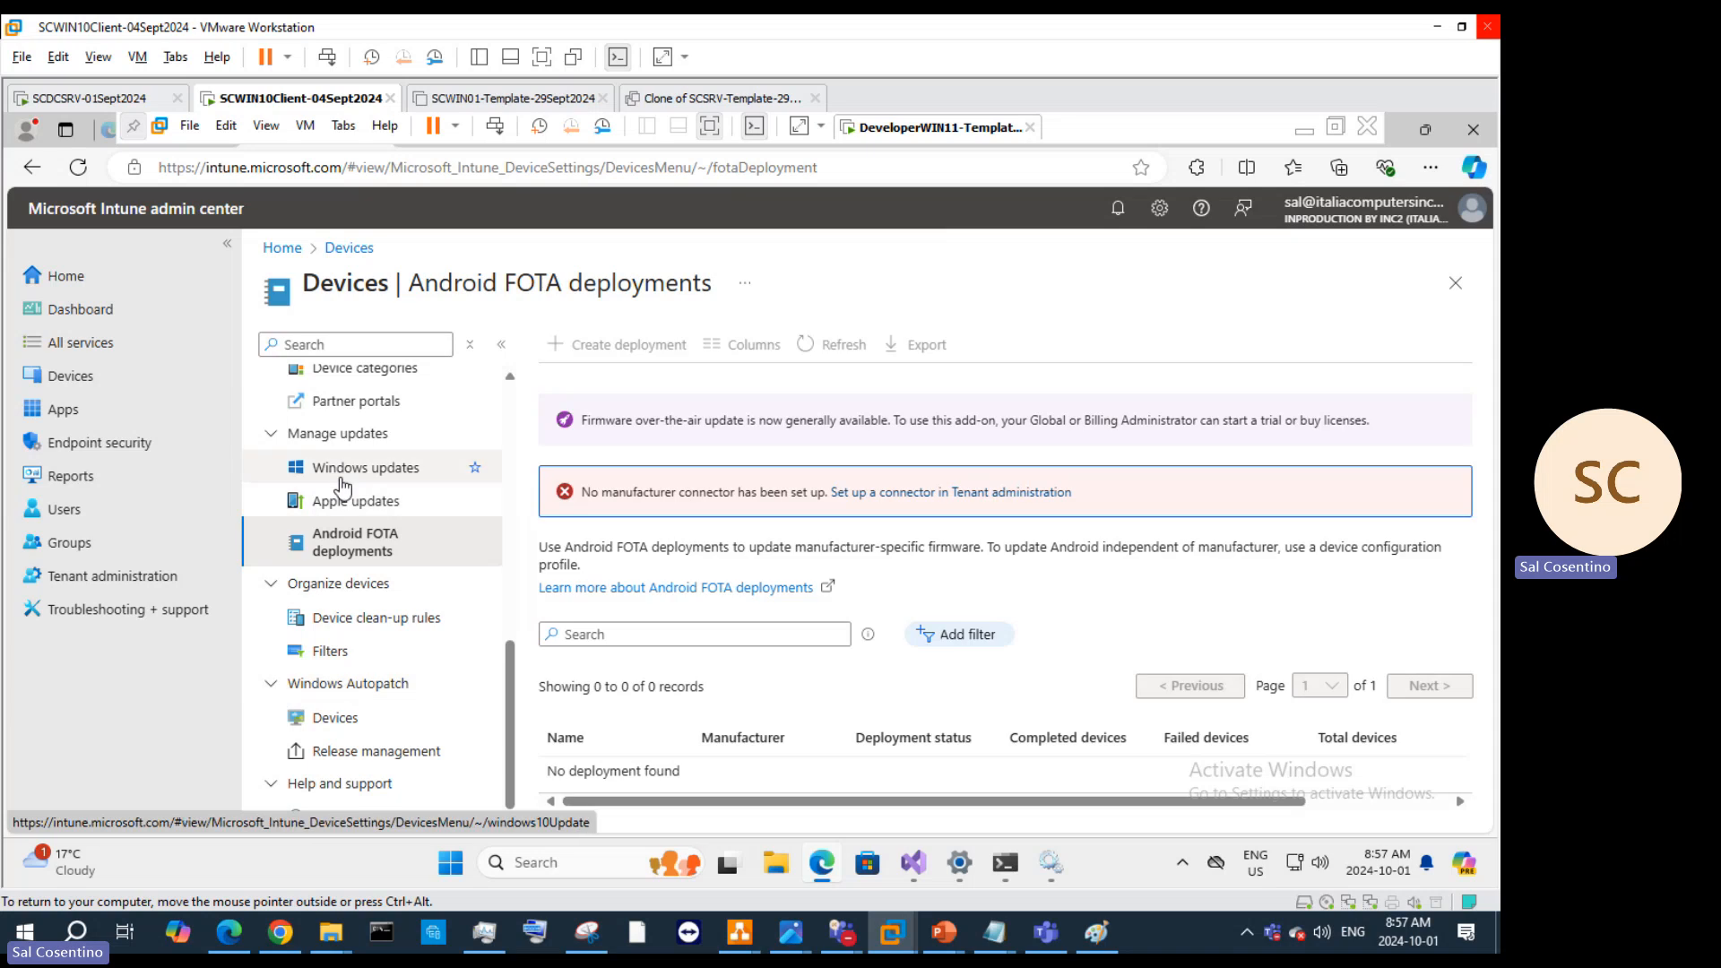
click(341, 473)
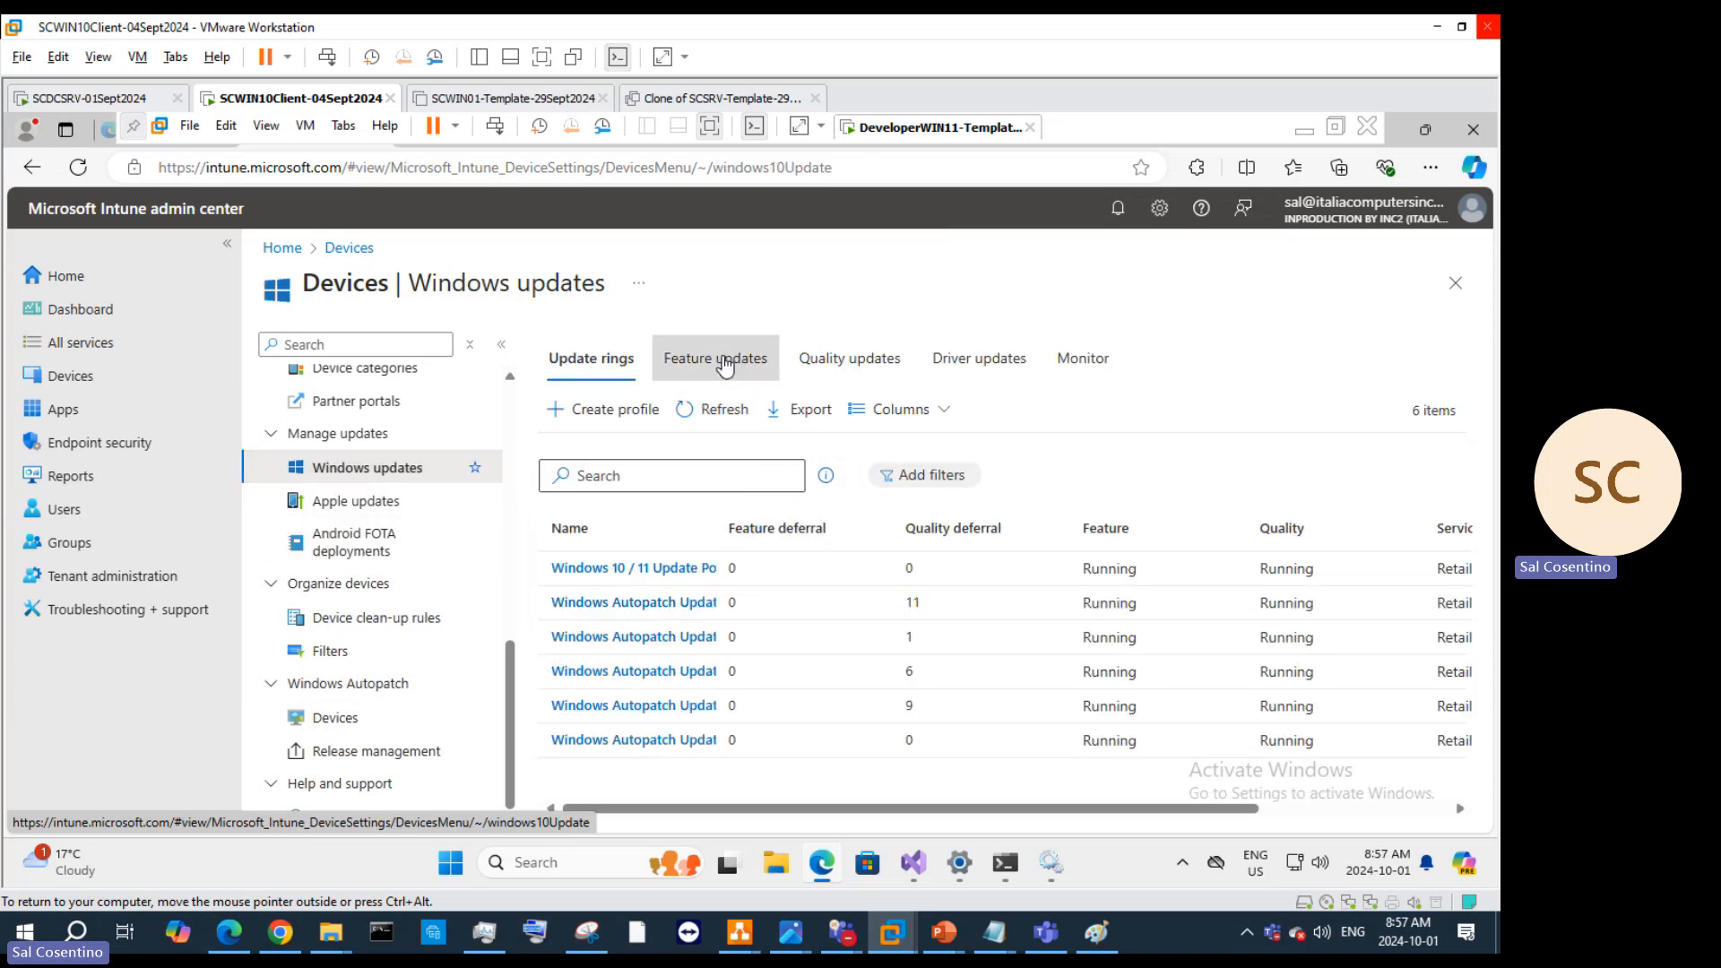
click(721, 360)
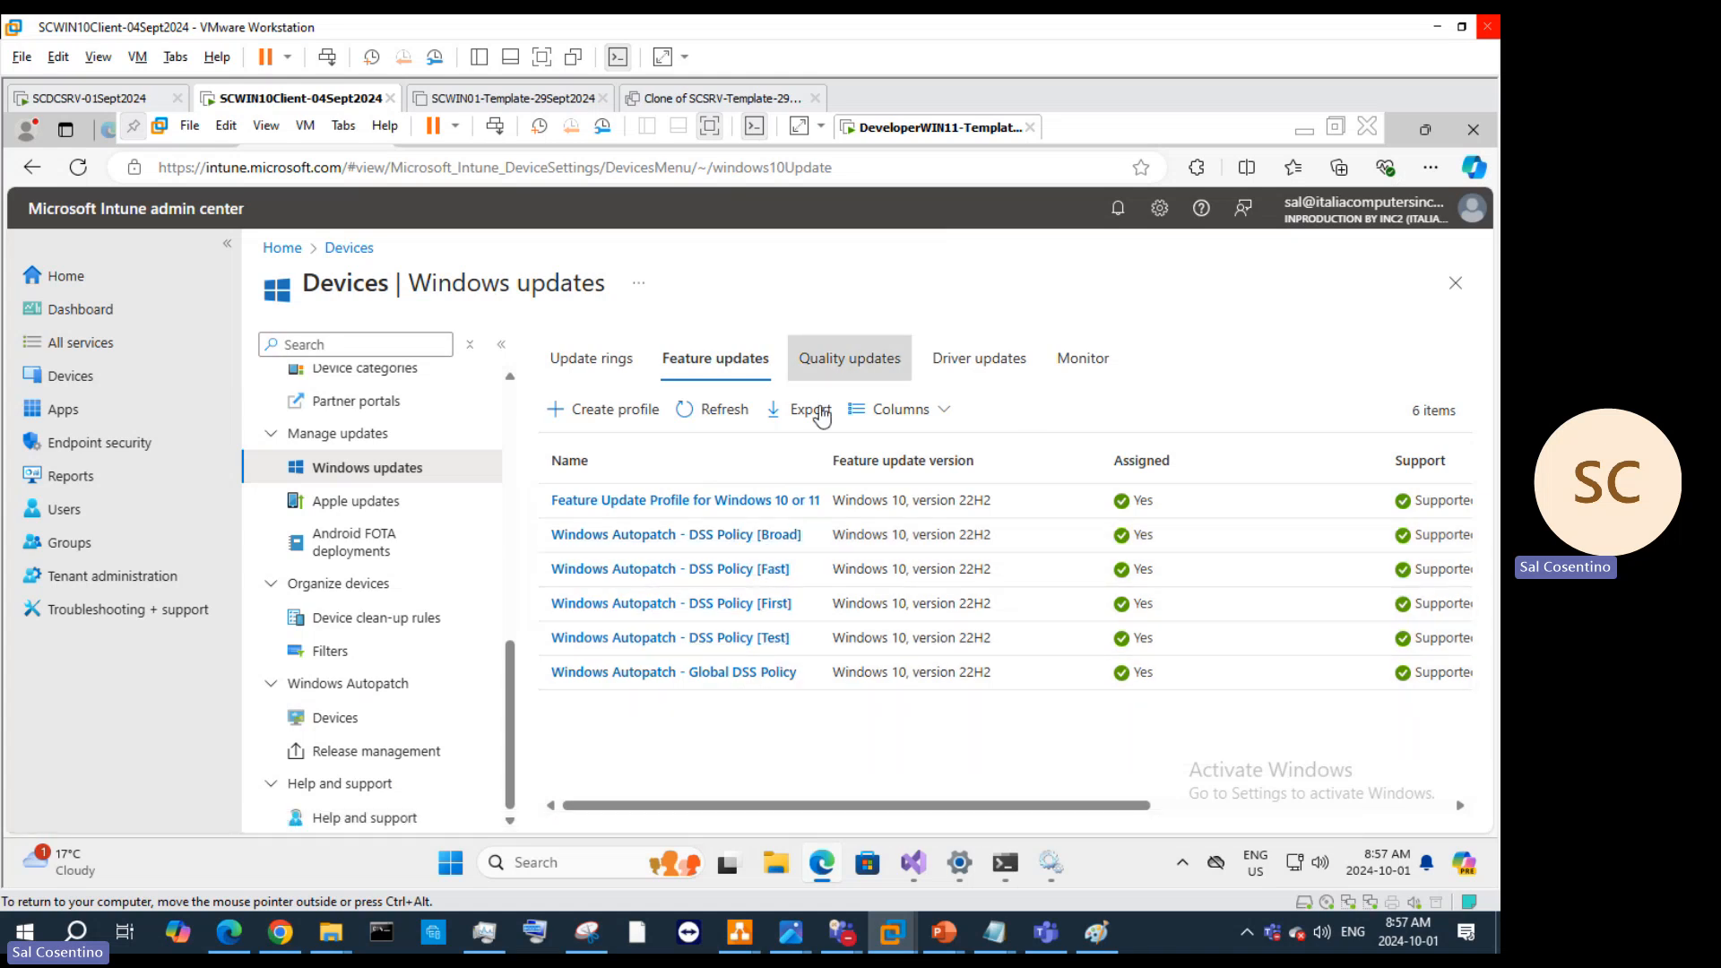
click(887, 415)
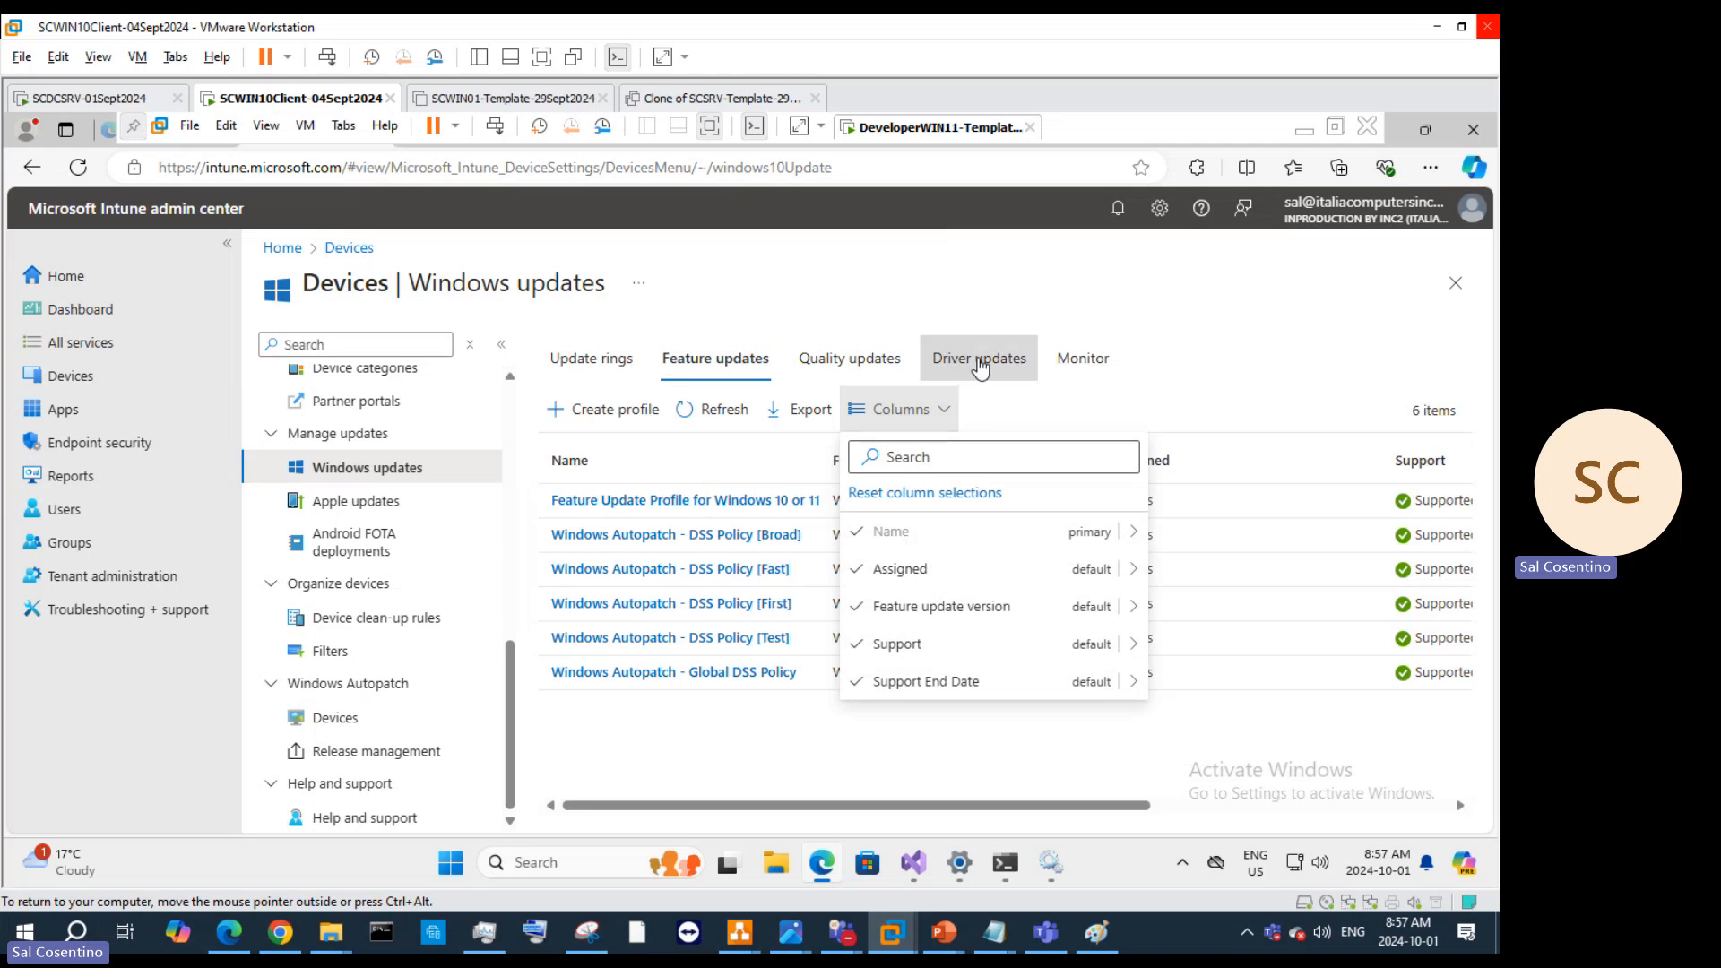
Start a new feature update deployment targeting Windows 11, version 23H2
click(663, 409)
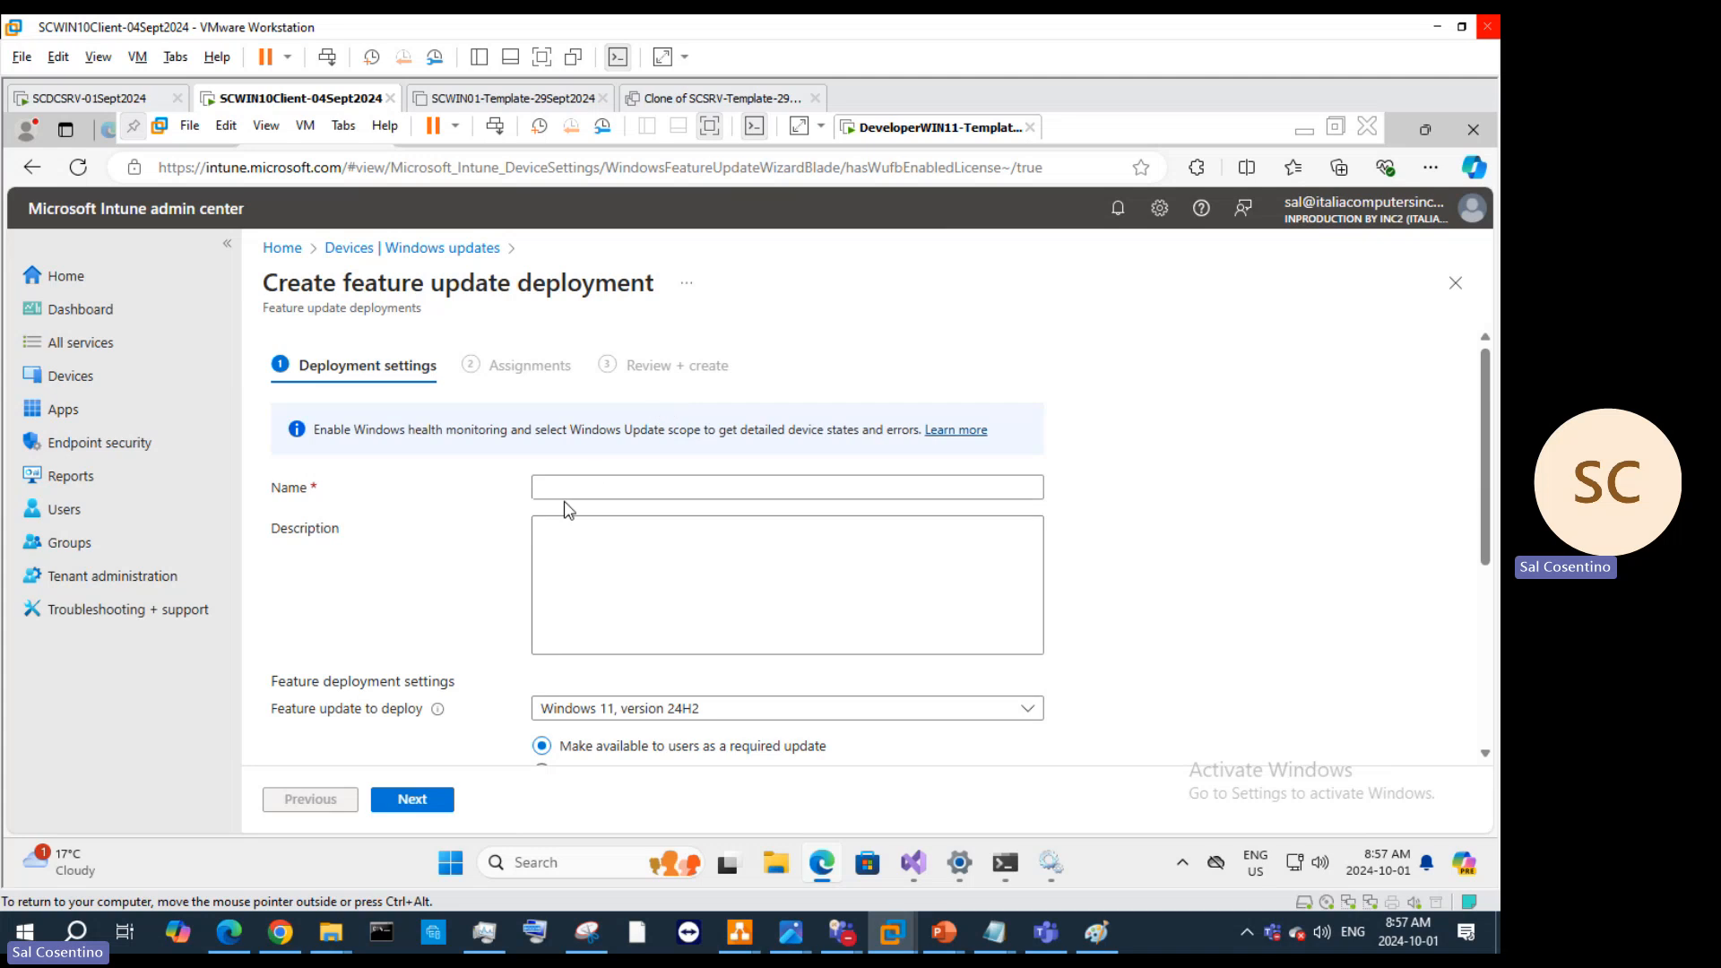
scroll(1067, 632, down, 3)
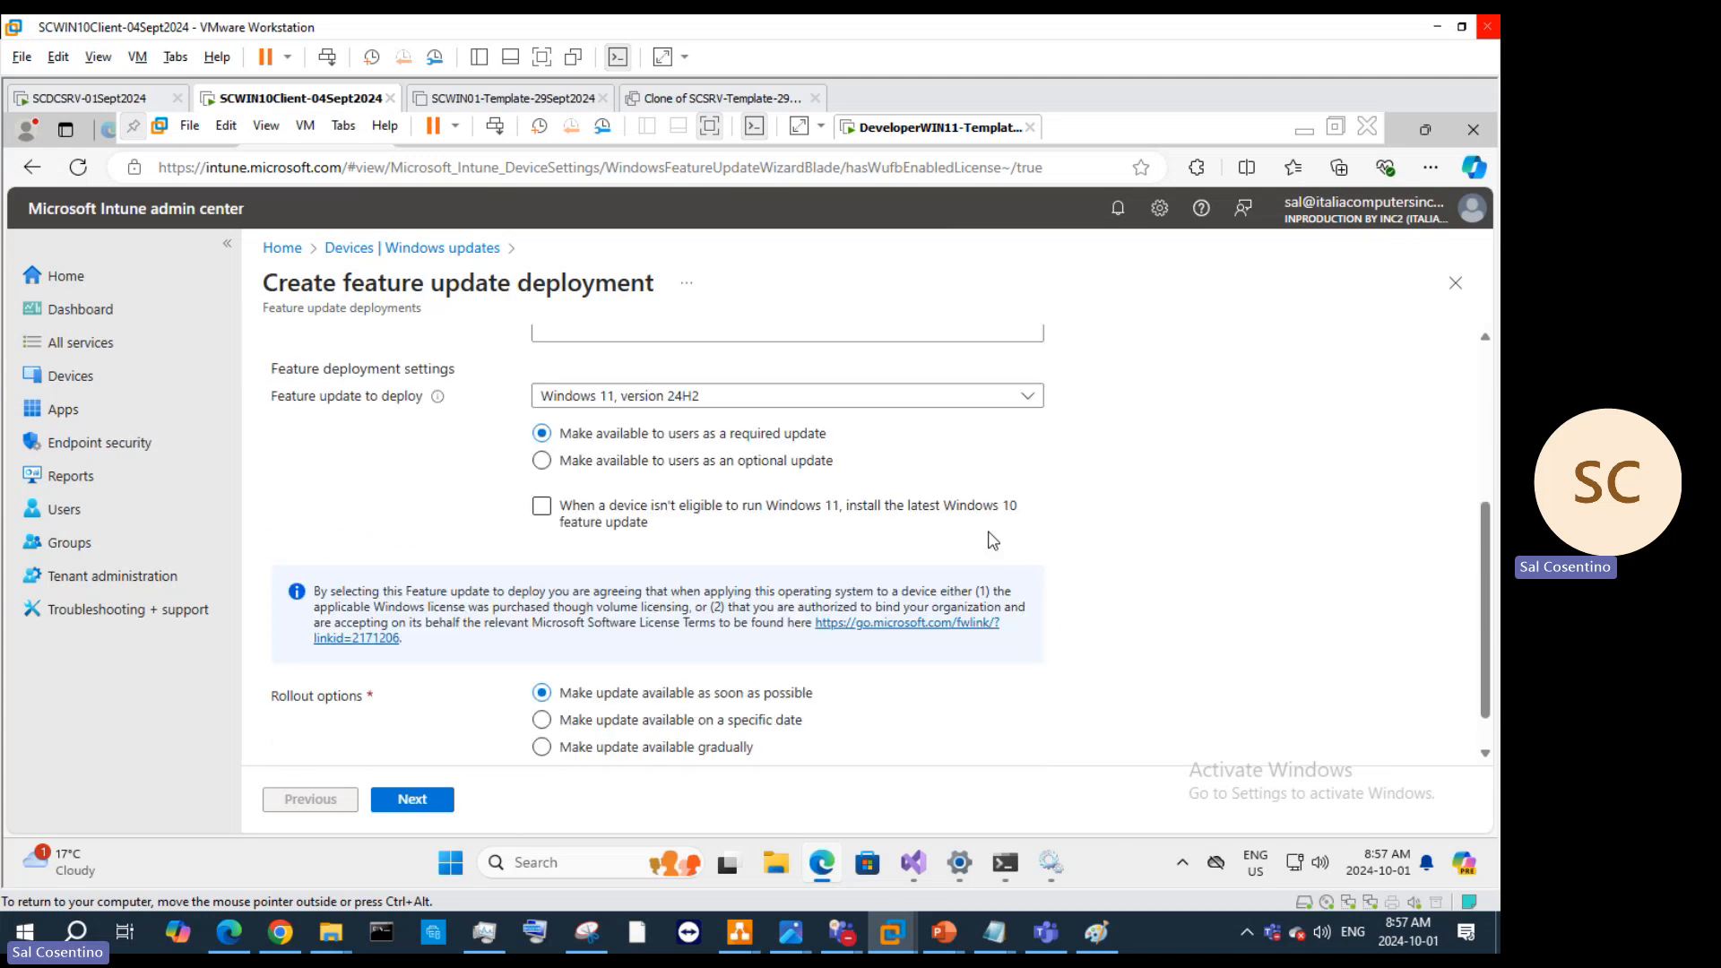
click(932, 399)
click(930, 396)
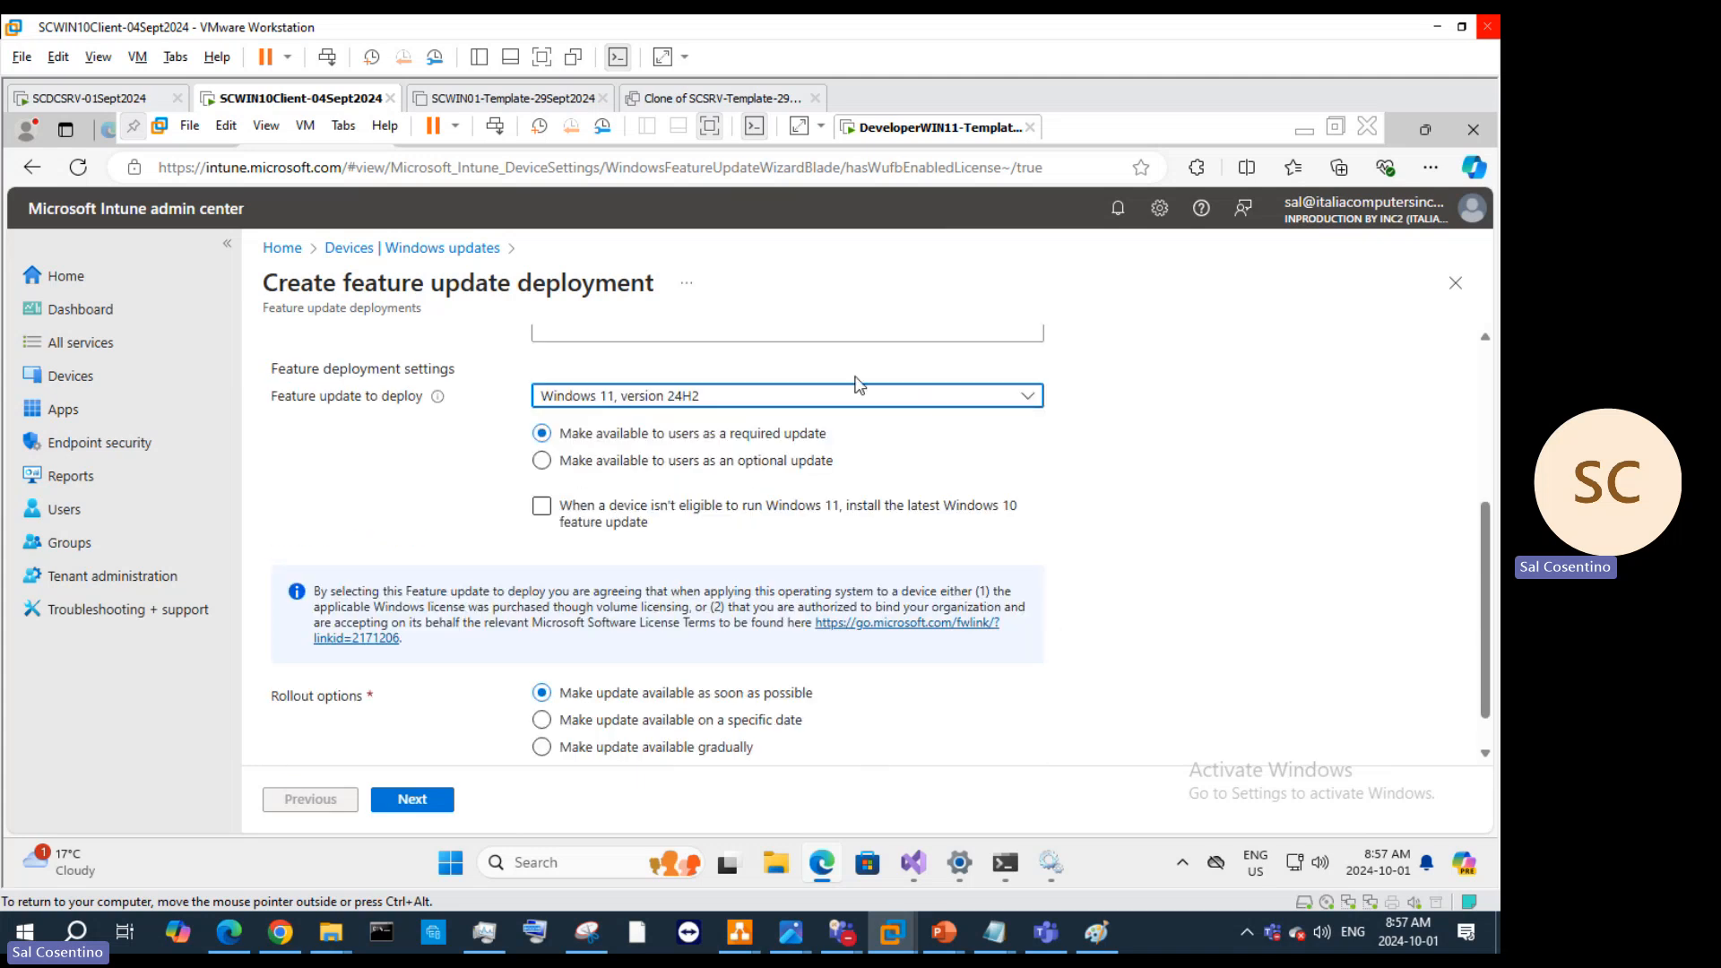
click(810, 400)
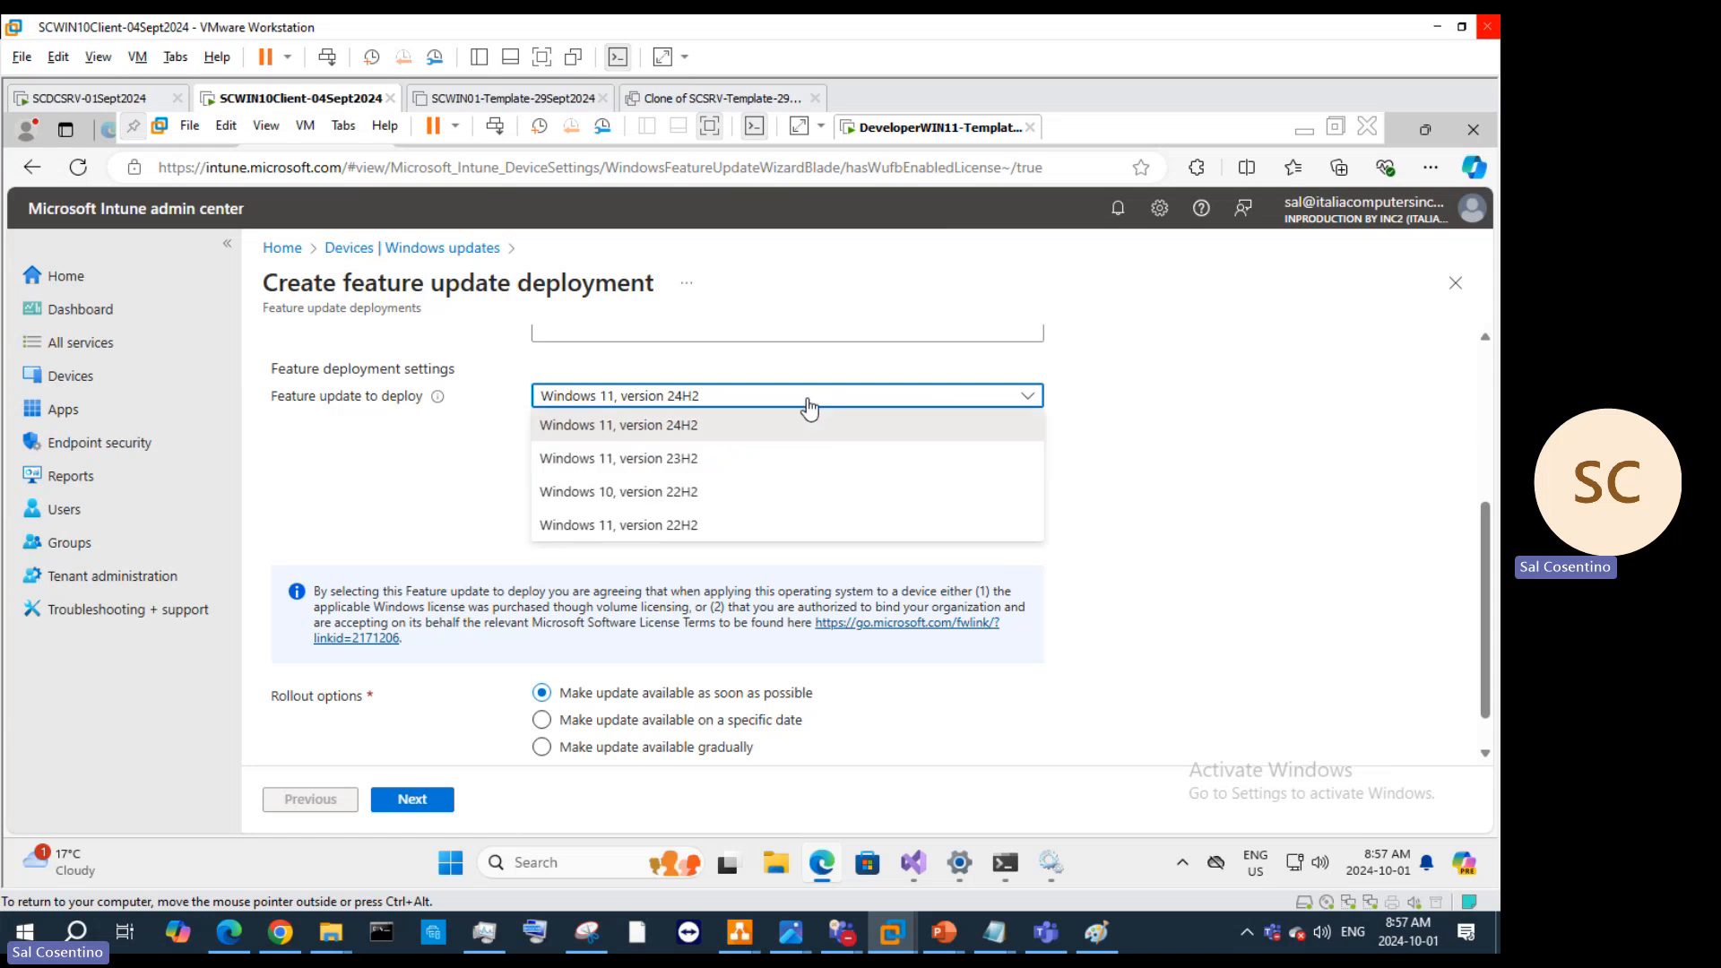
click(690, 462)
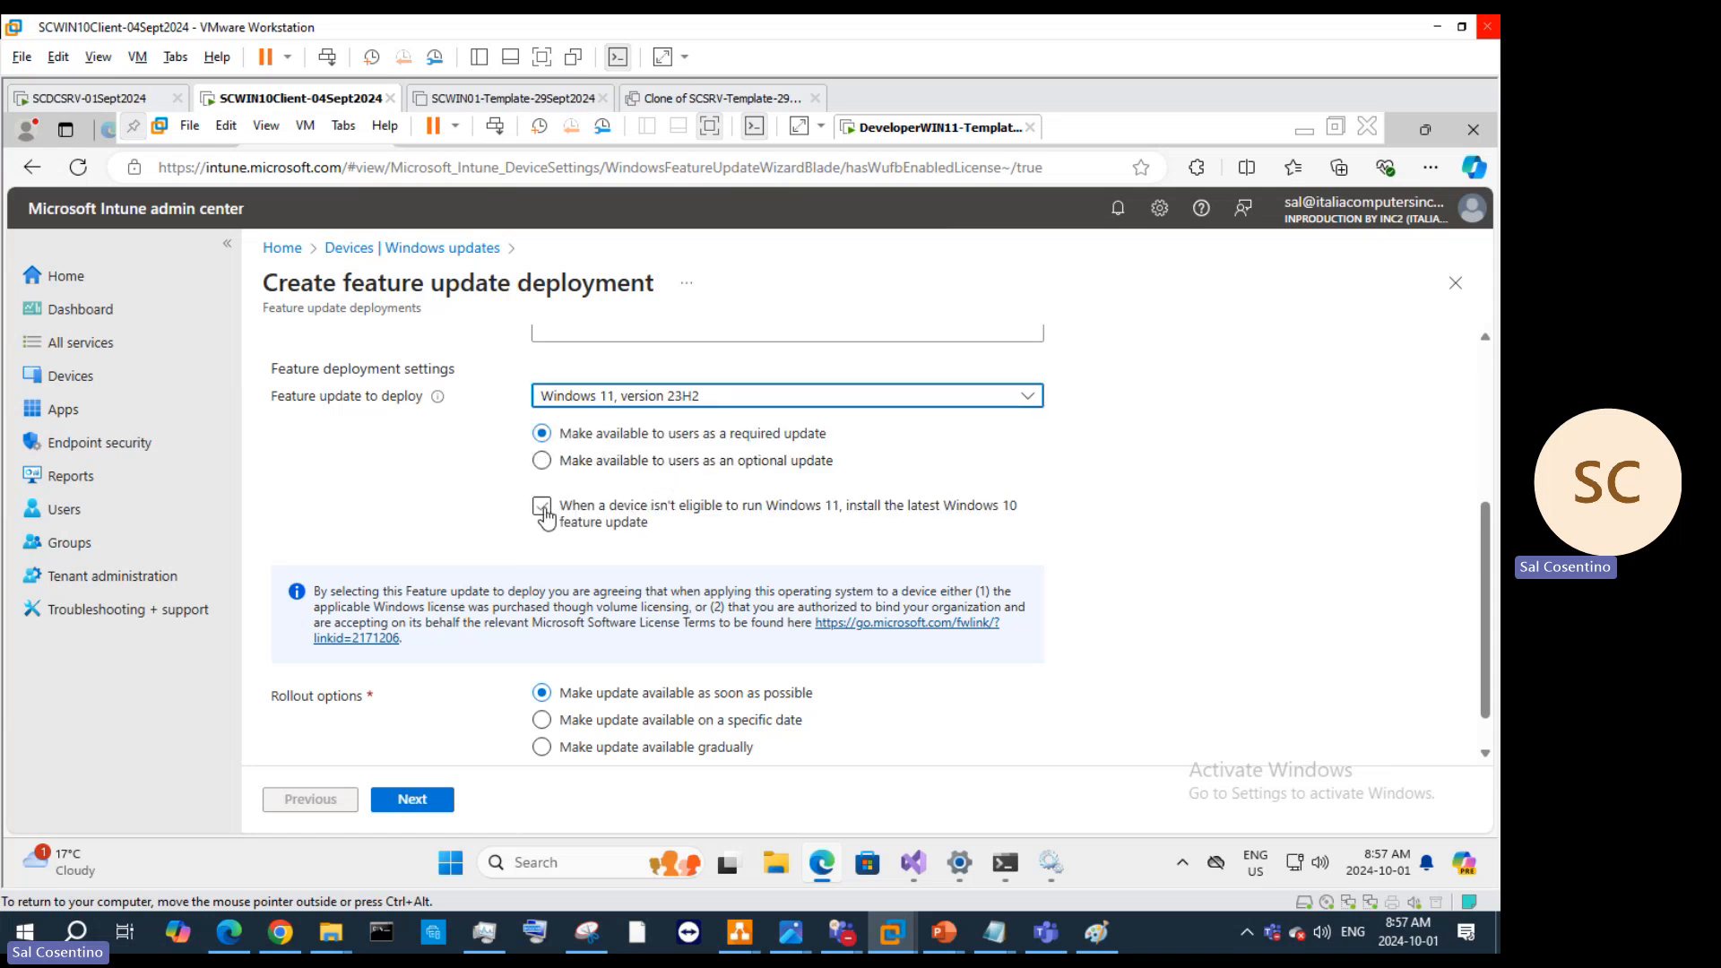
Toggle the Windows 10 fallback option, then leave the wizard and discard the unsaved deployment
click(964, 508)
scroll(960, 510, down, 1)
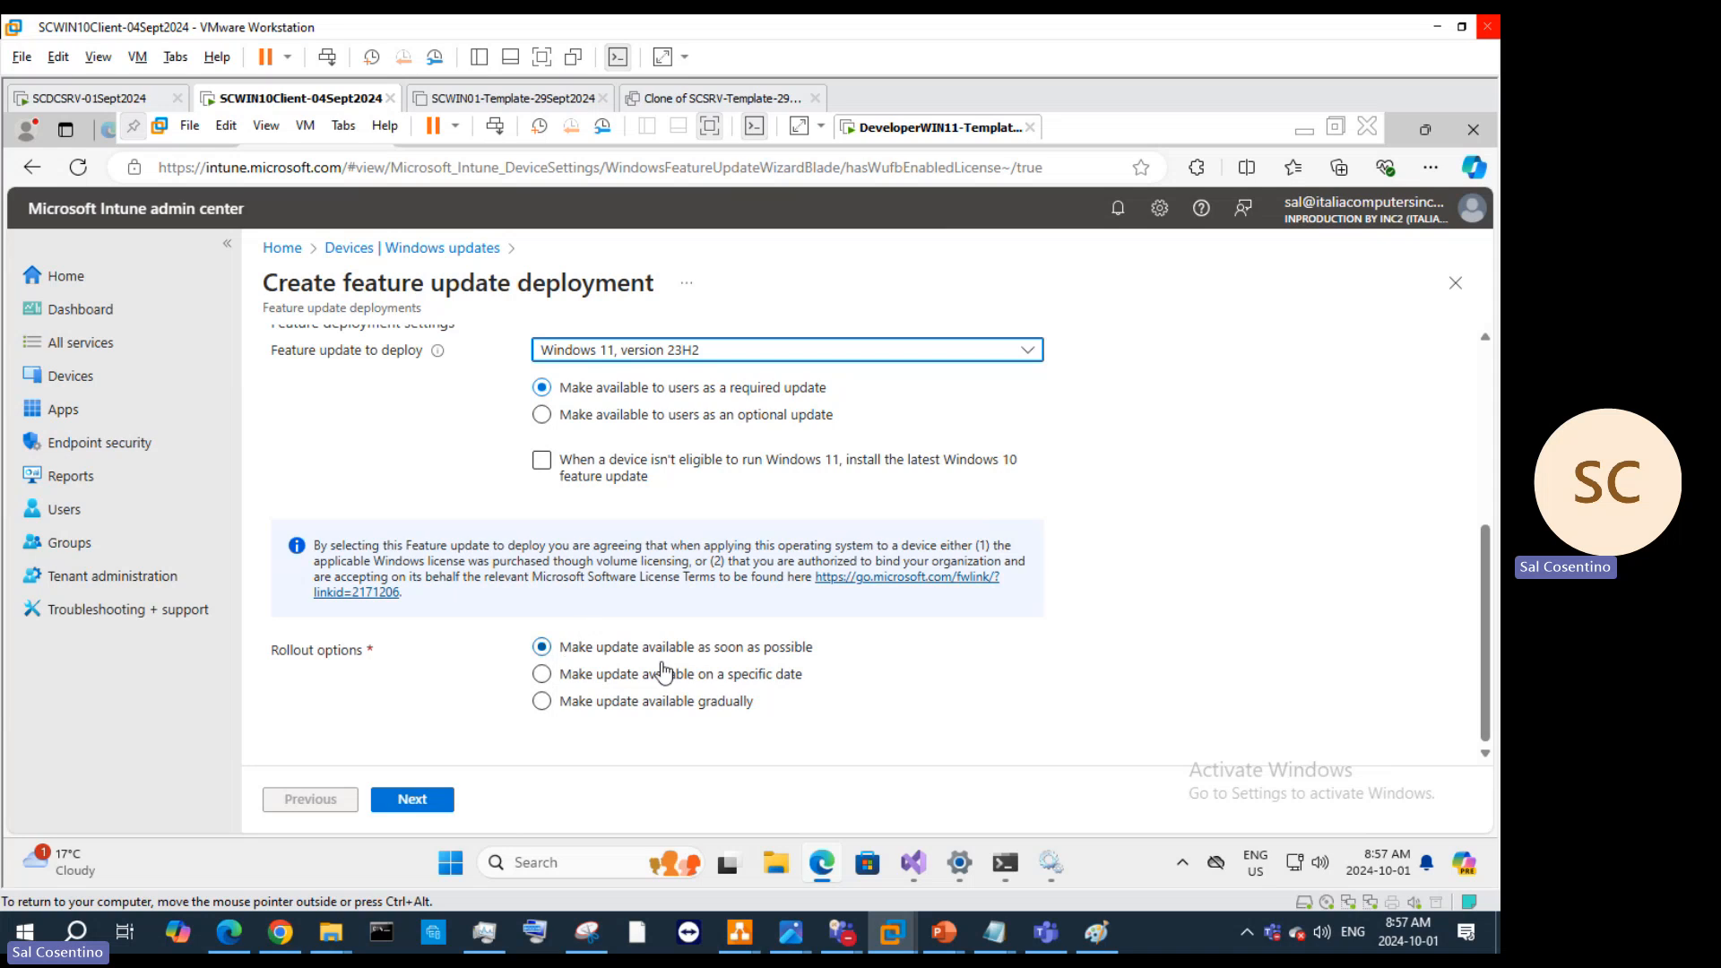
scroll(897, 569, up, 4)
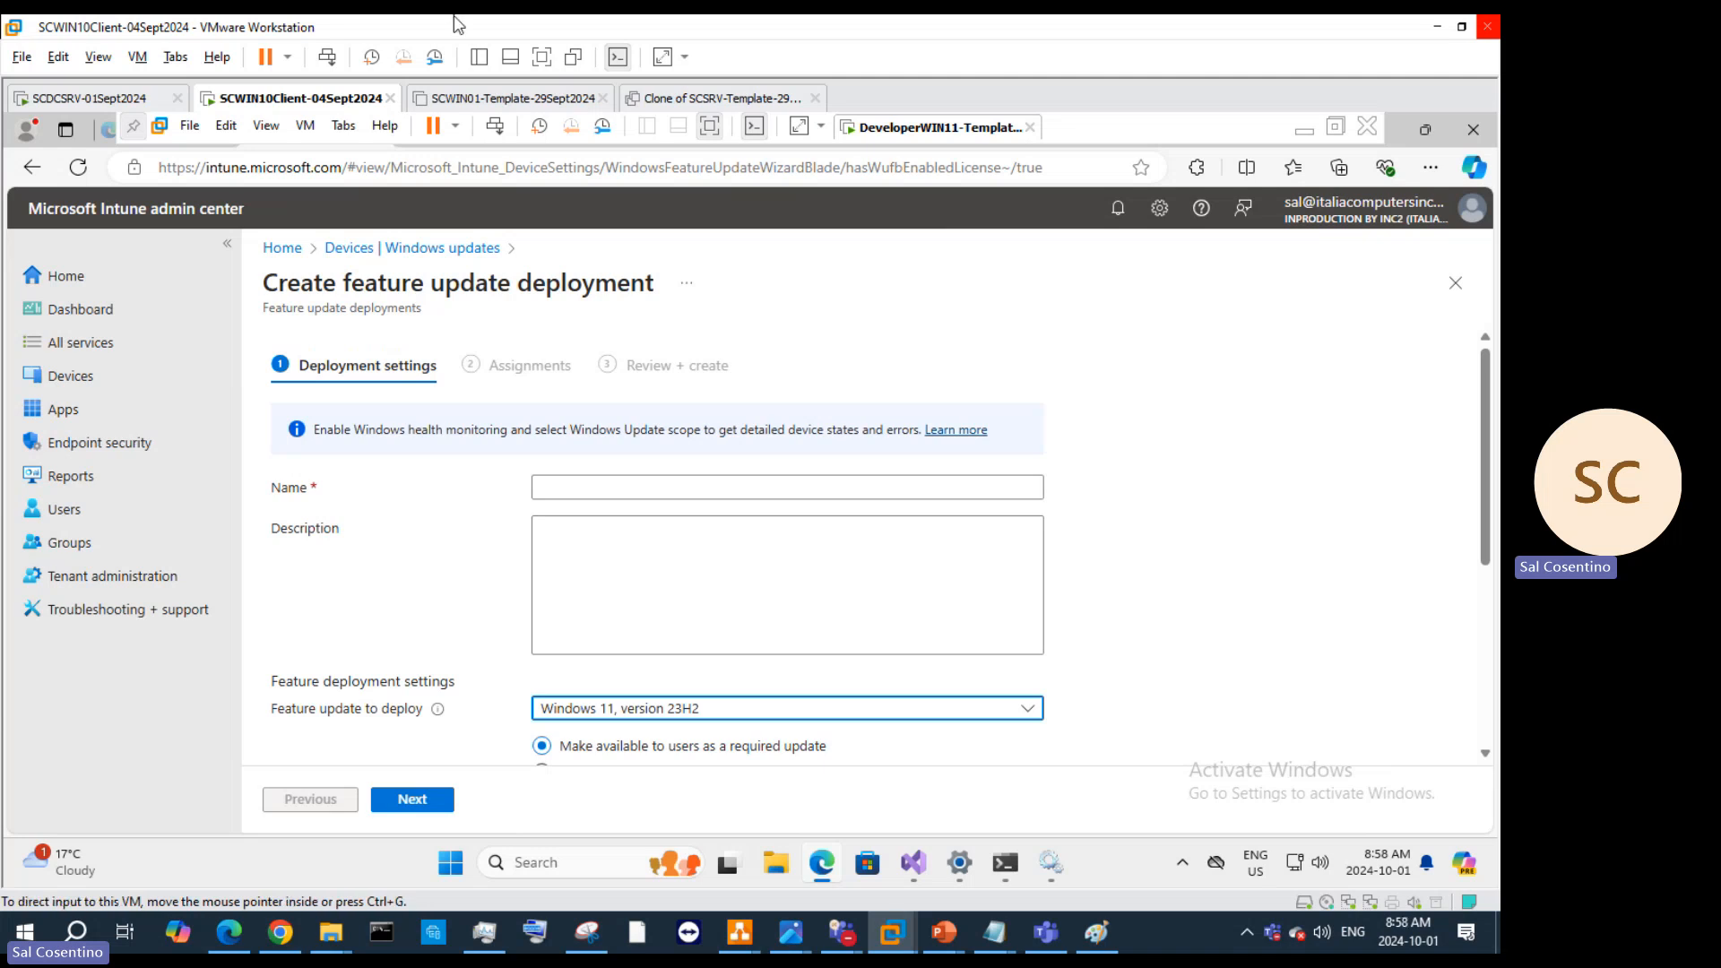
click(446, 247)
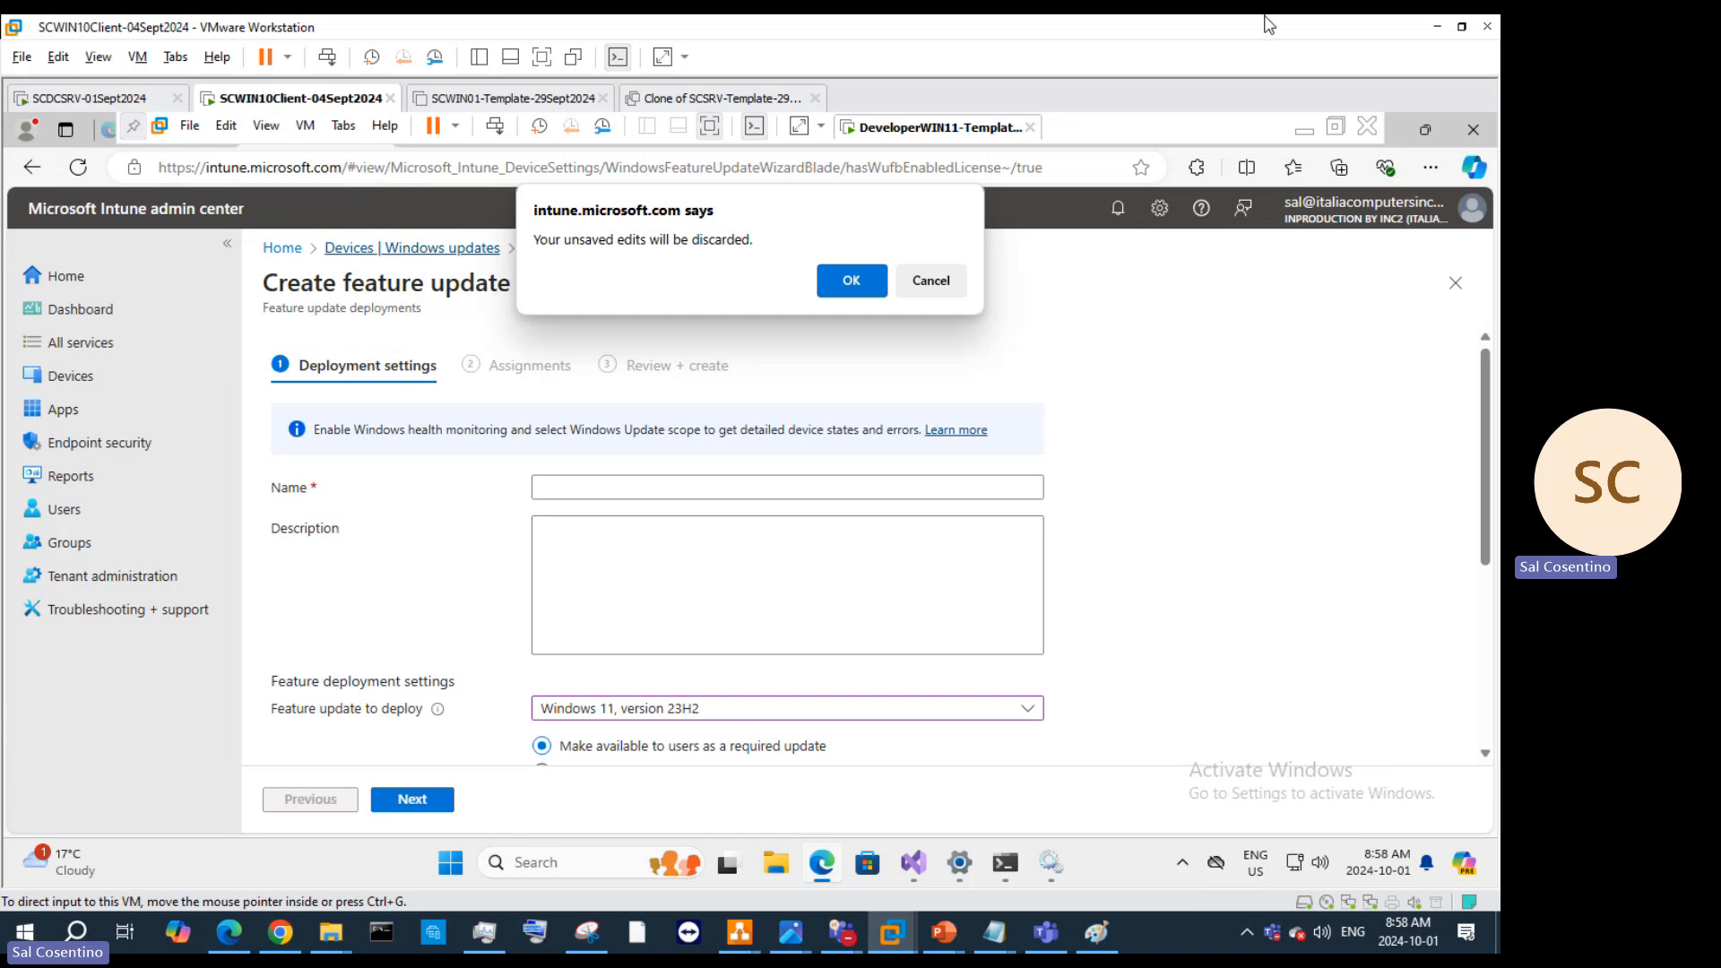
click(871, 282)
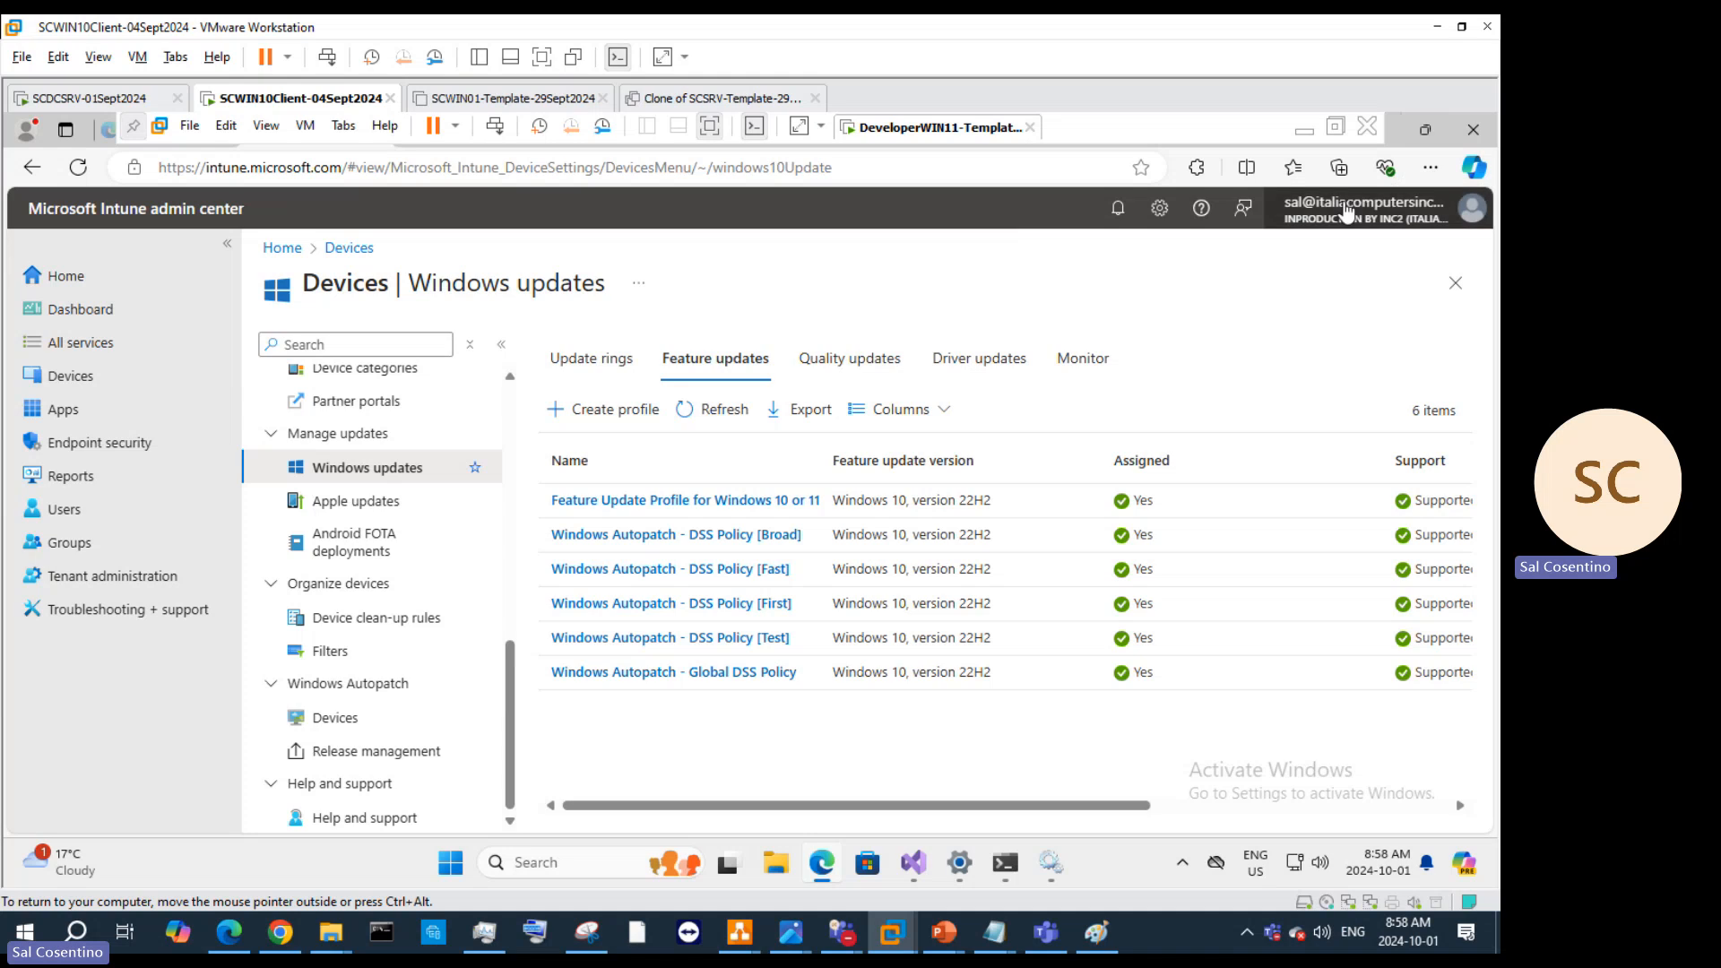
Minimize and restore the inner window, review the Quality updates profiles, then go to the Dashboard
click(1311, 131)
click(636, 866)
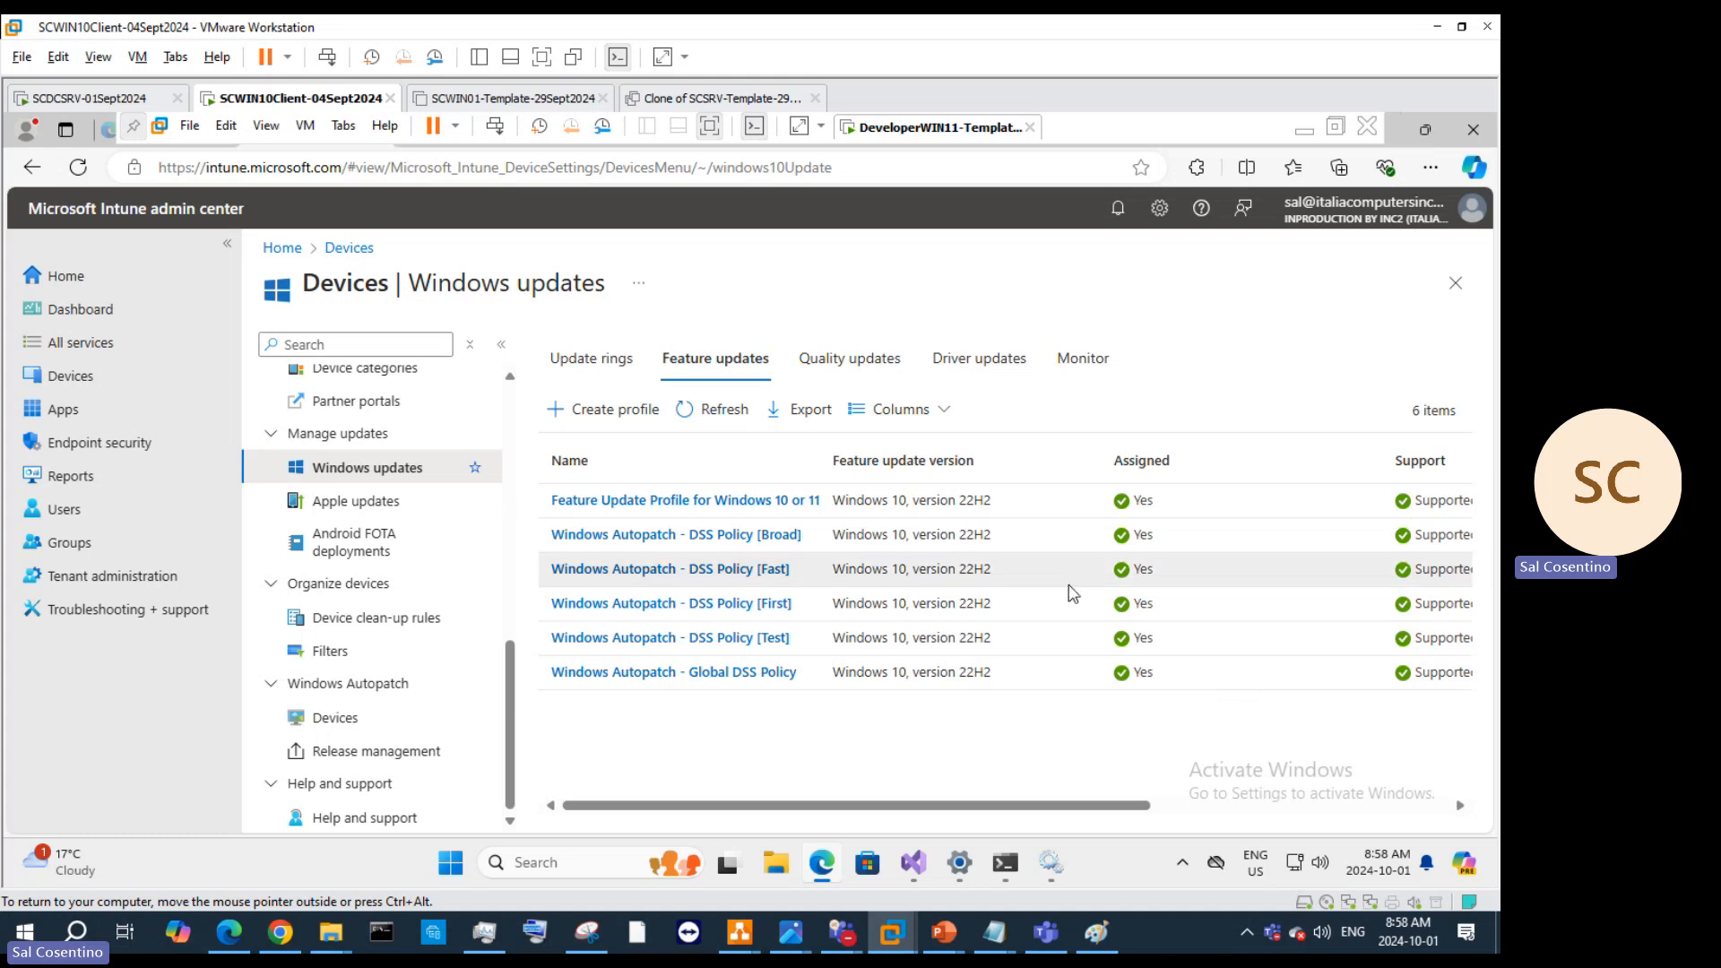
click(1185, 865)
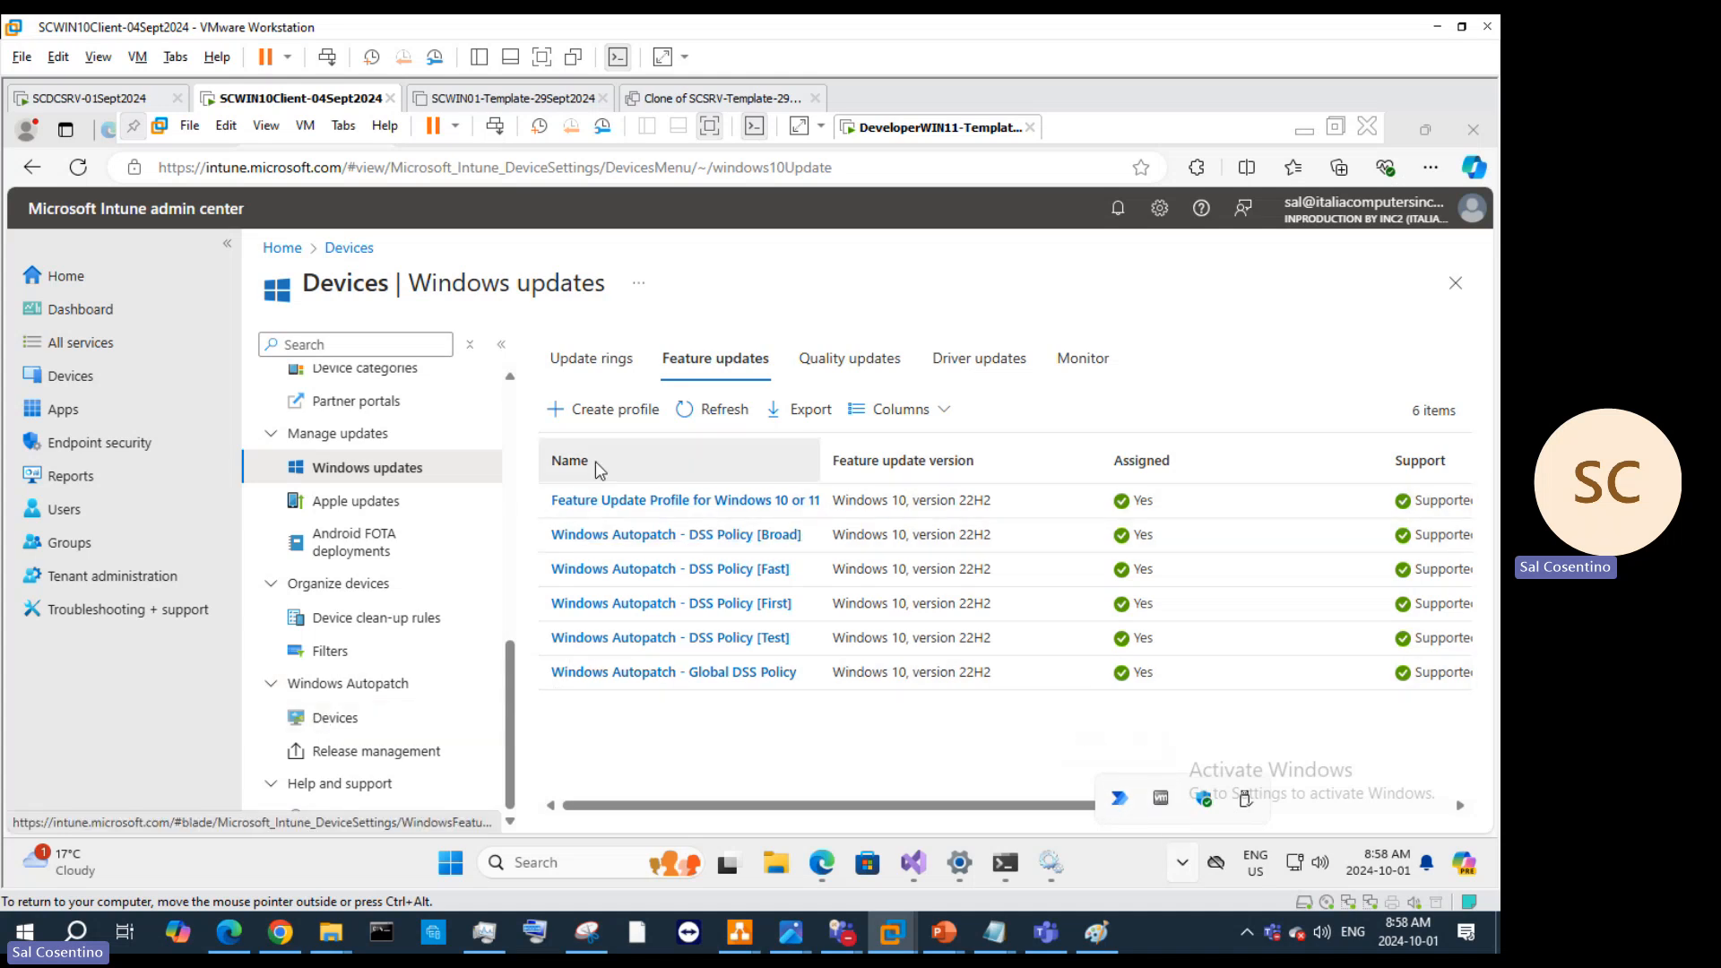
click(883, 368)
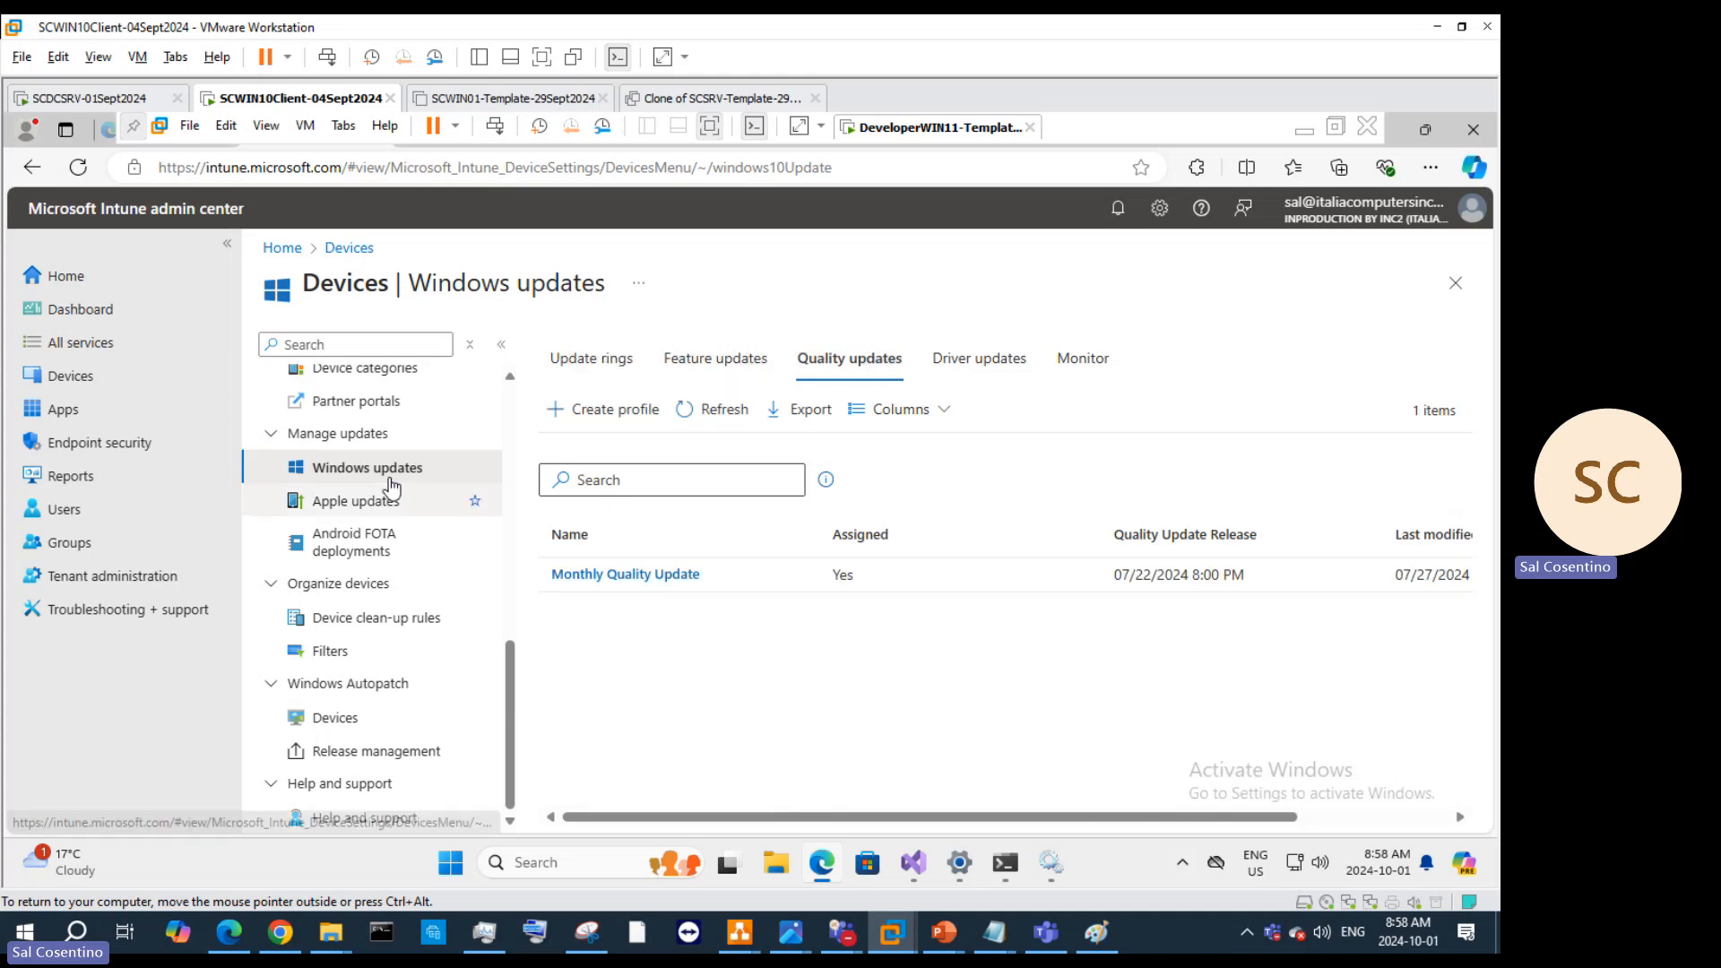
scroll(431, 488, up, 5)
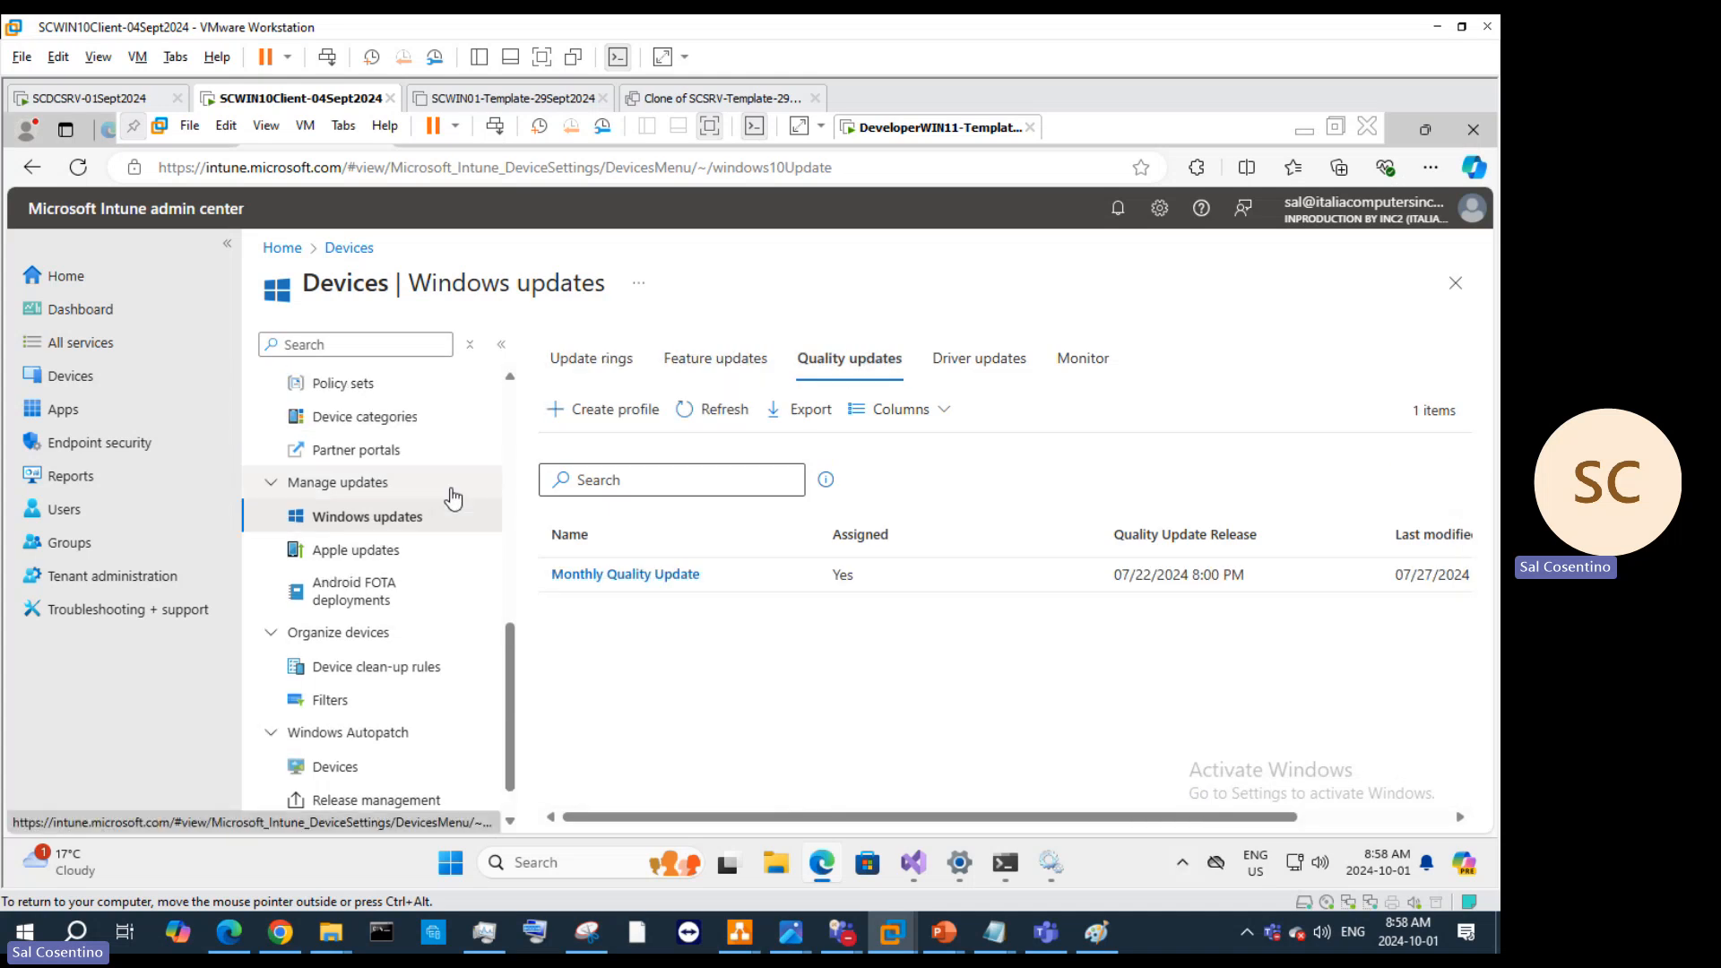
click(125, 309)
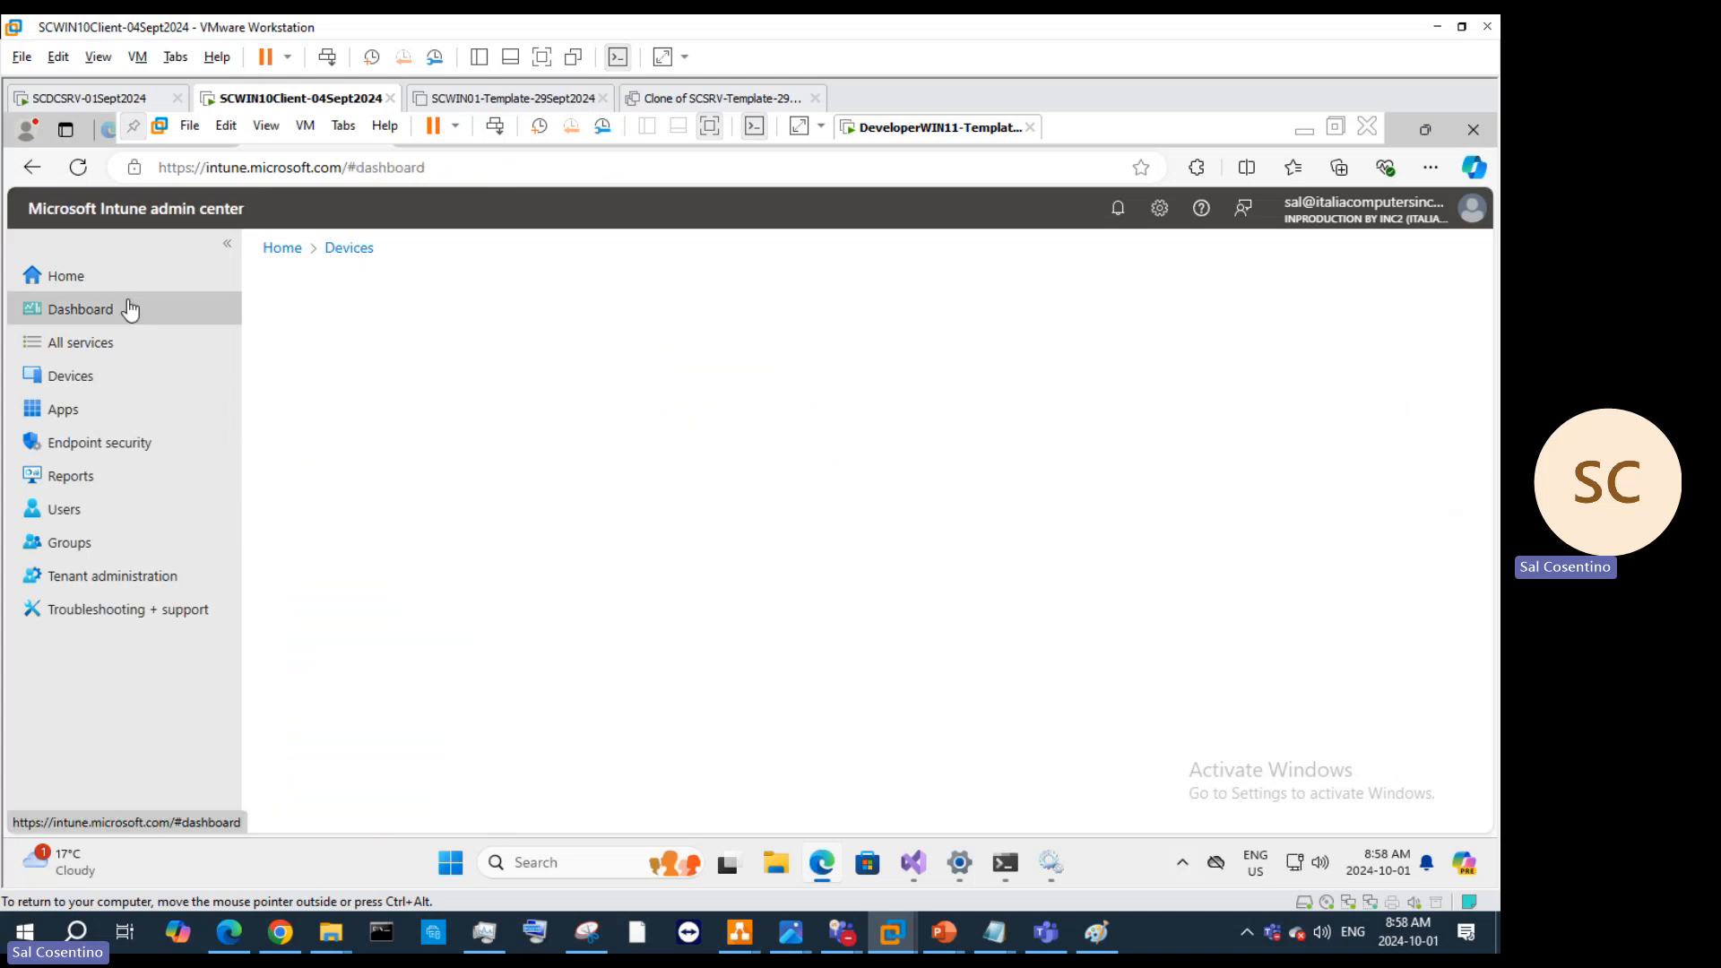
Open Tenant administration, select the North America 0102 tenant location, and browse Service health and message center
click(139, 578)
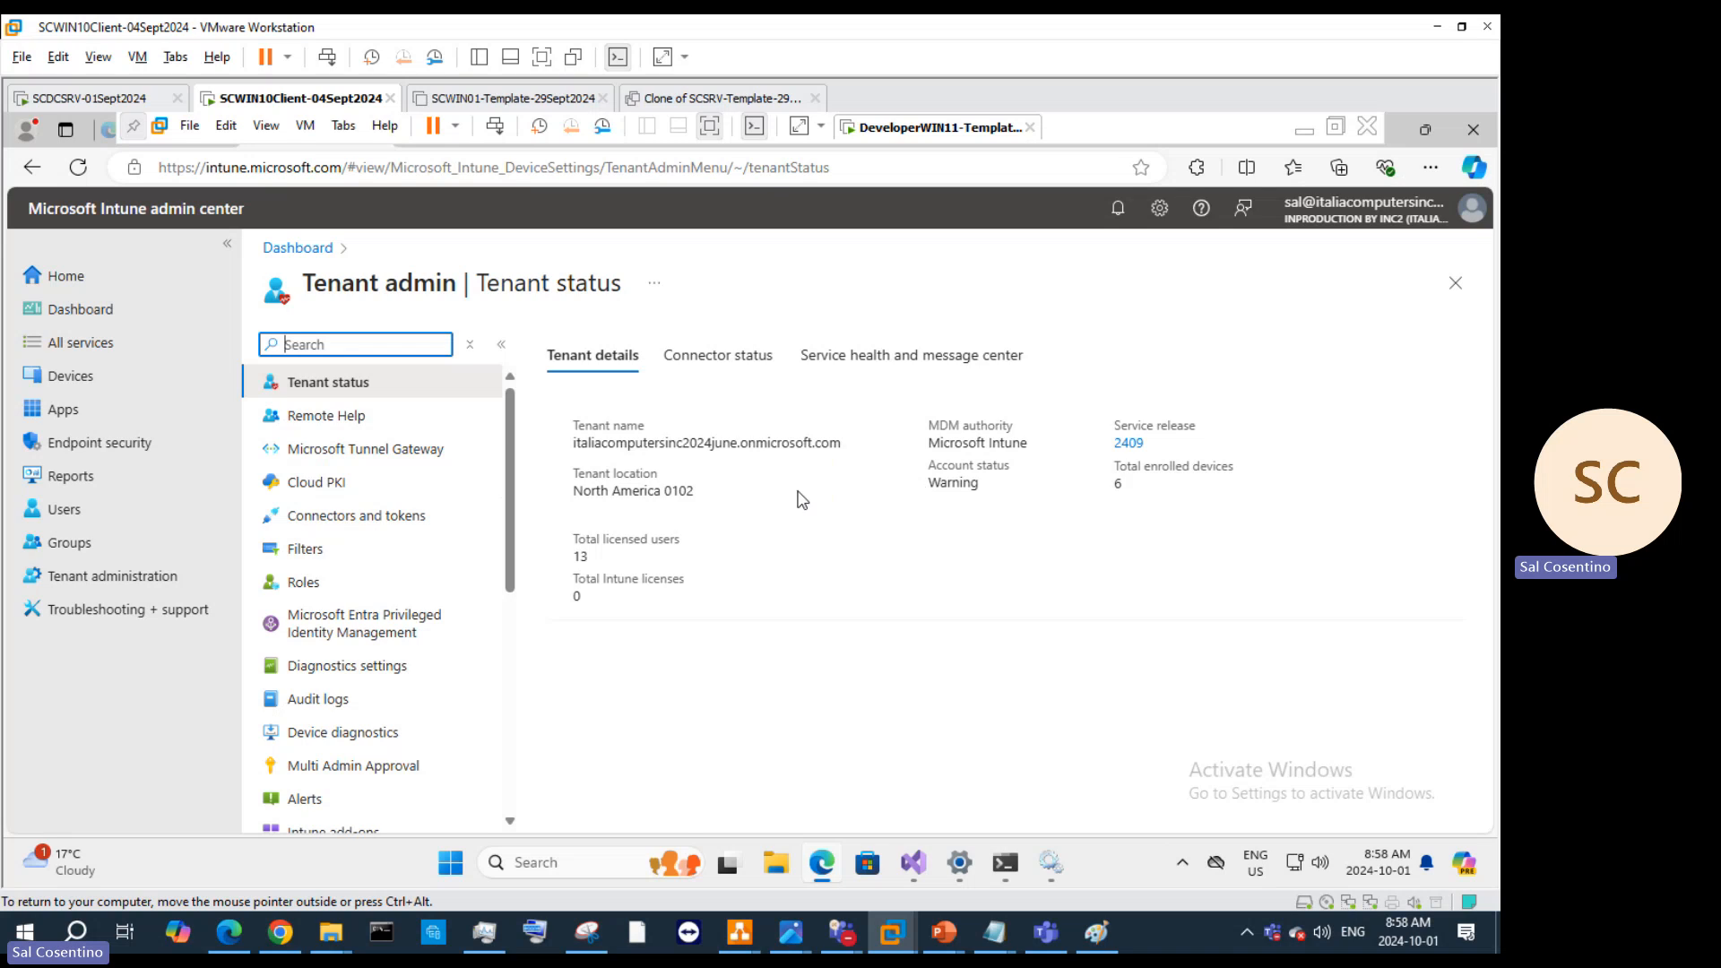
drag(724, 498, 600, 492)
click(887, 355)
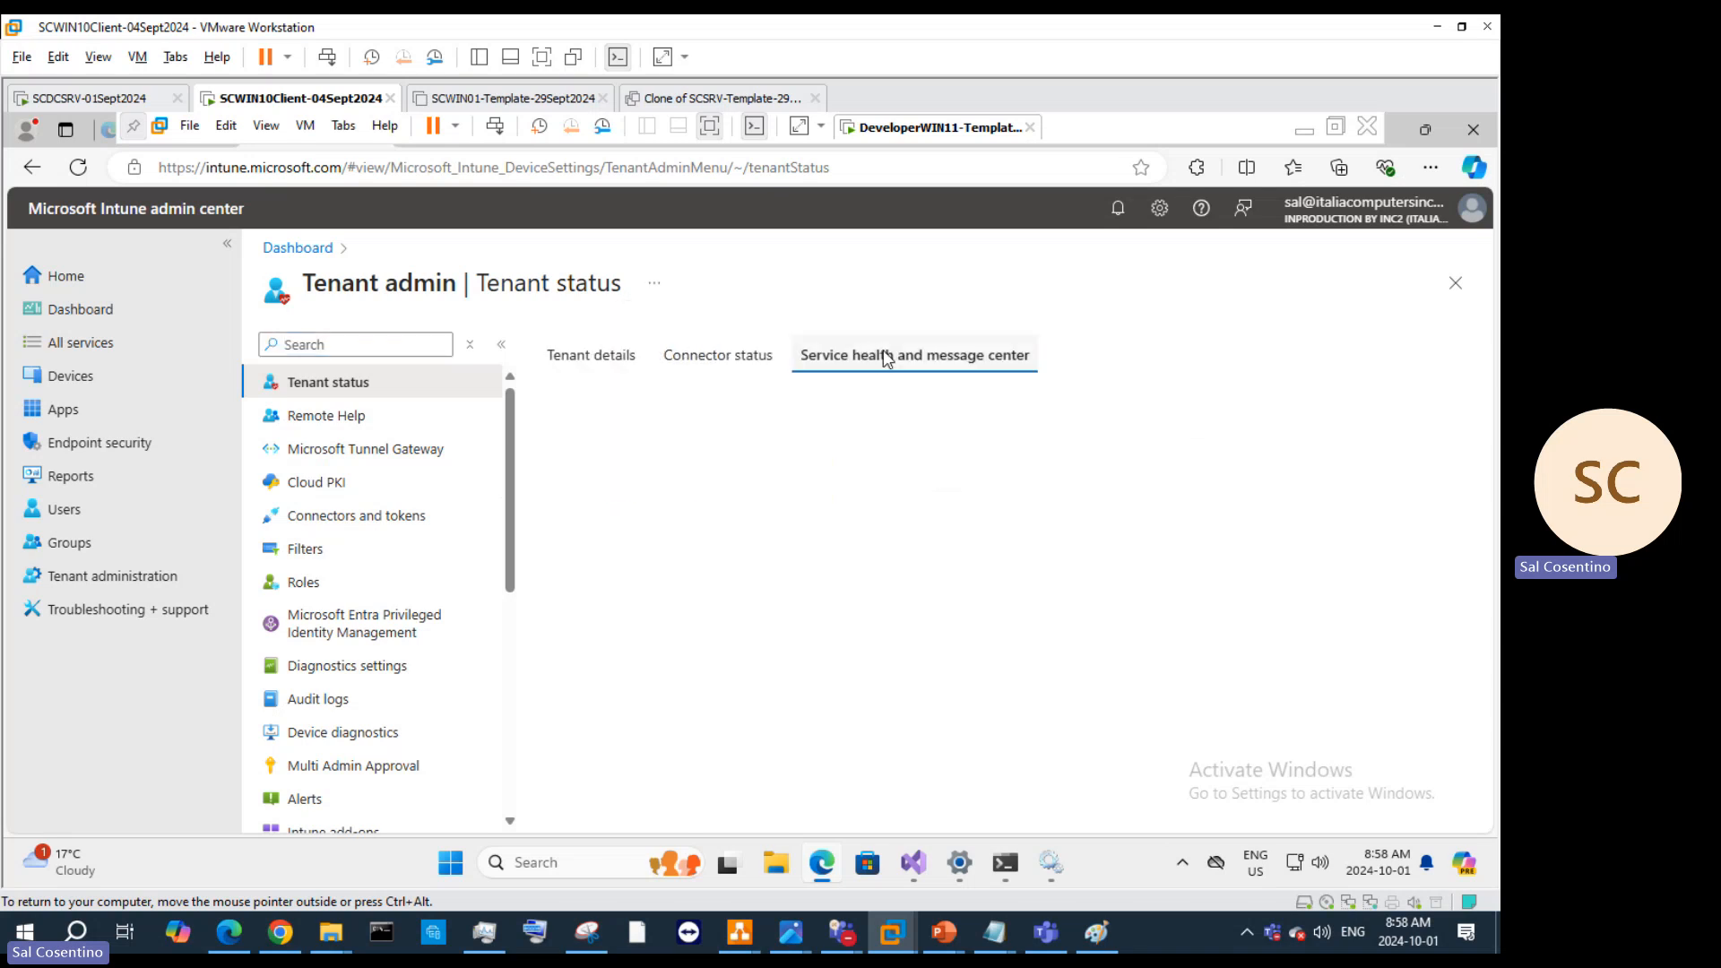
scroll(1134, 482, down, 8)
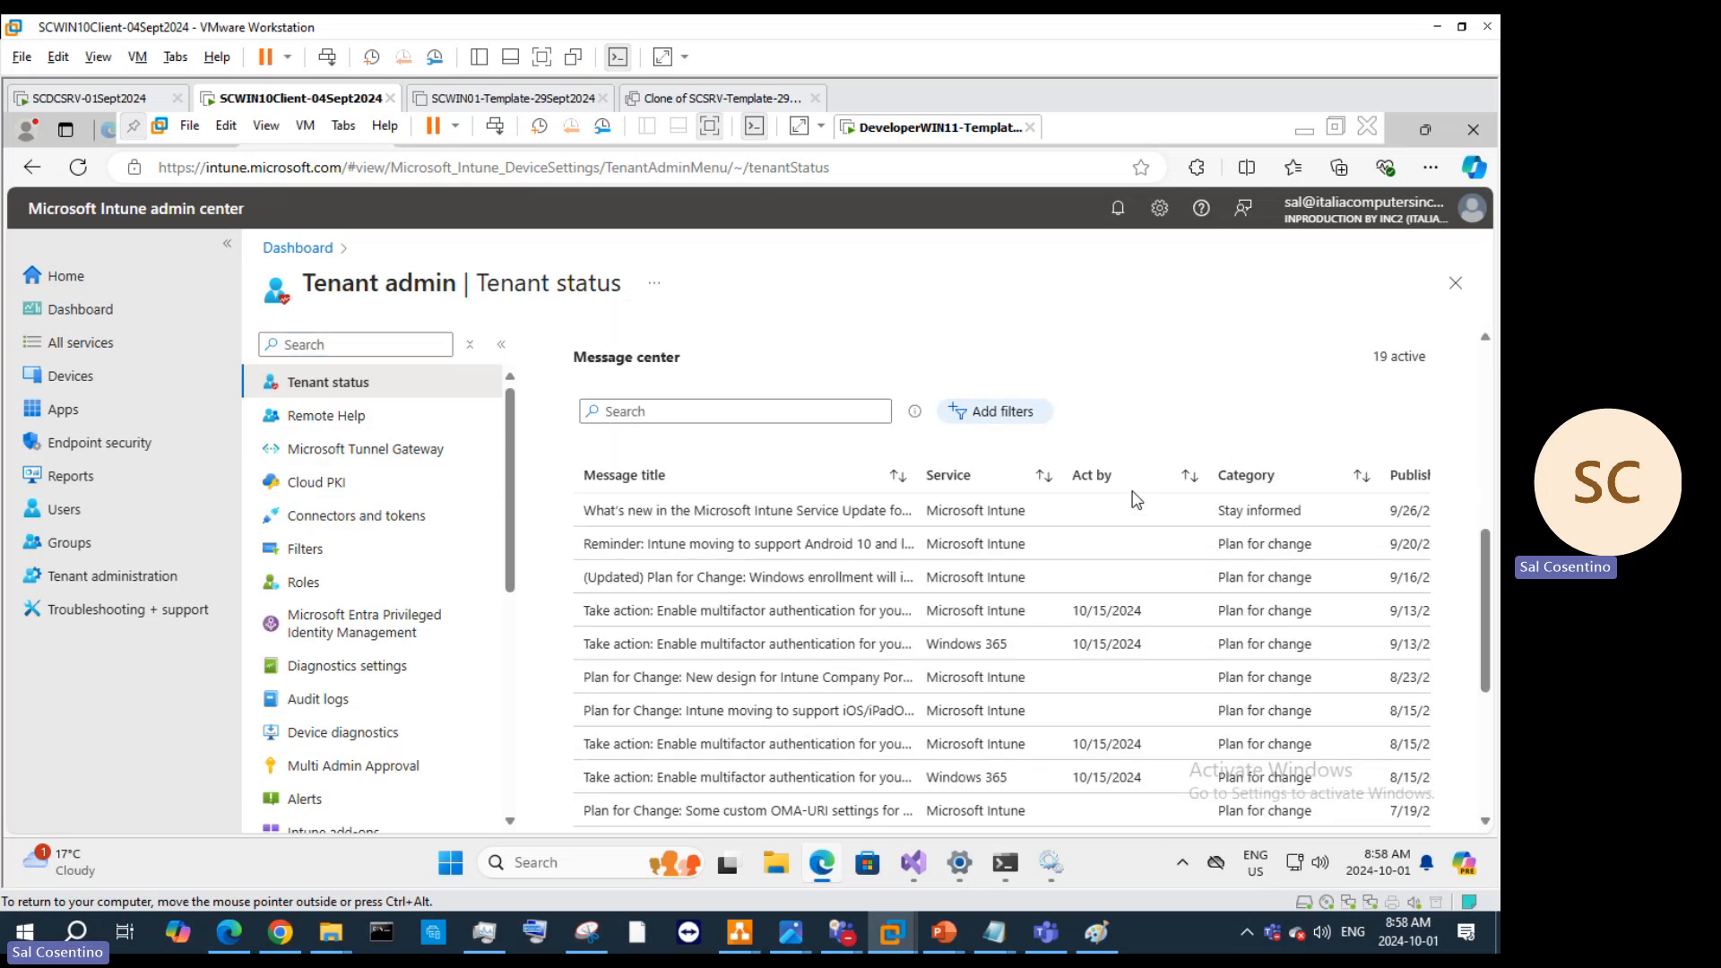
scroll(1145, 494, up, 3)
scroll(1144, 494, up, 1)
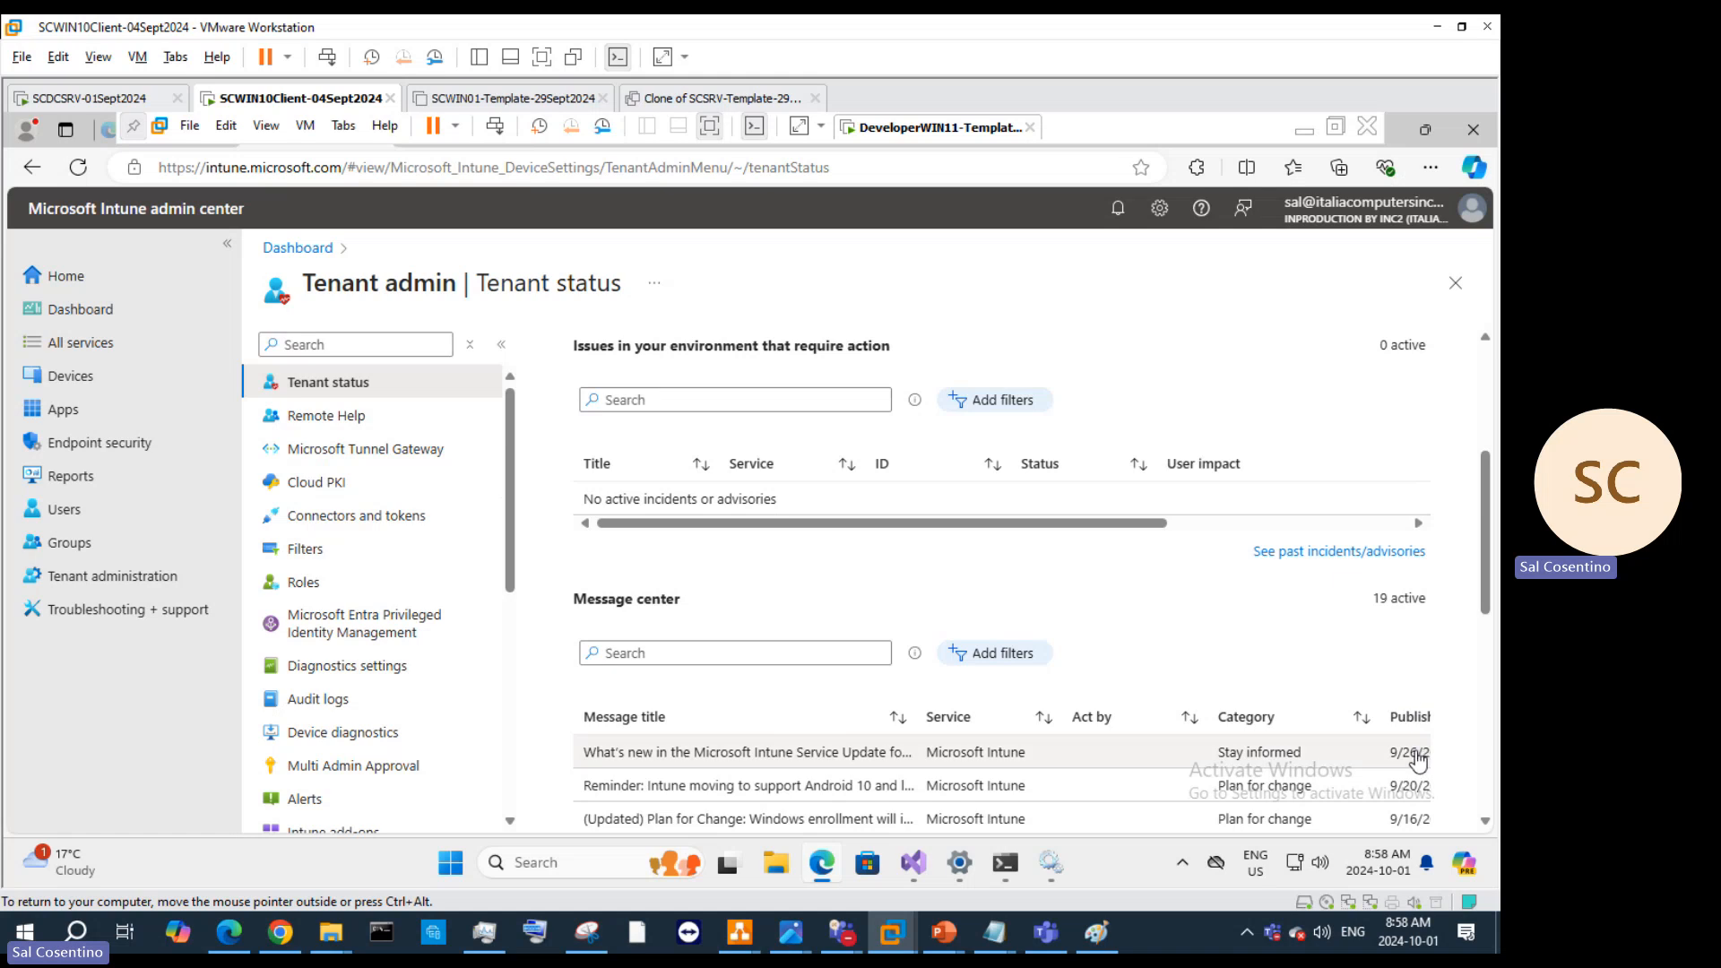
Open the first message center announcement, follow its September 2024 What's new blog link, then minimize Edge
click(823, 759)
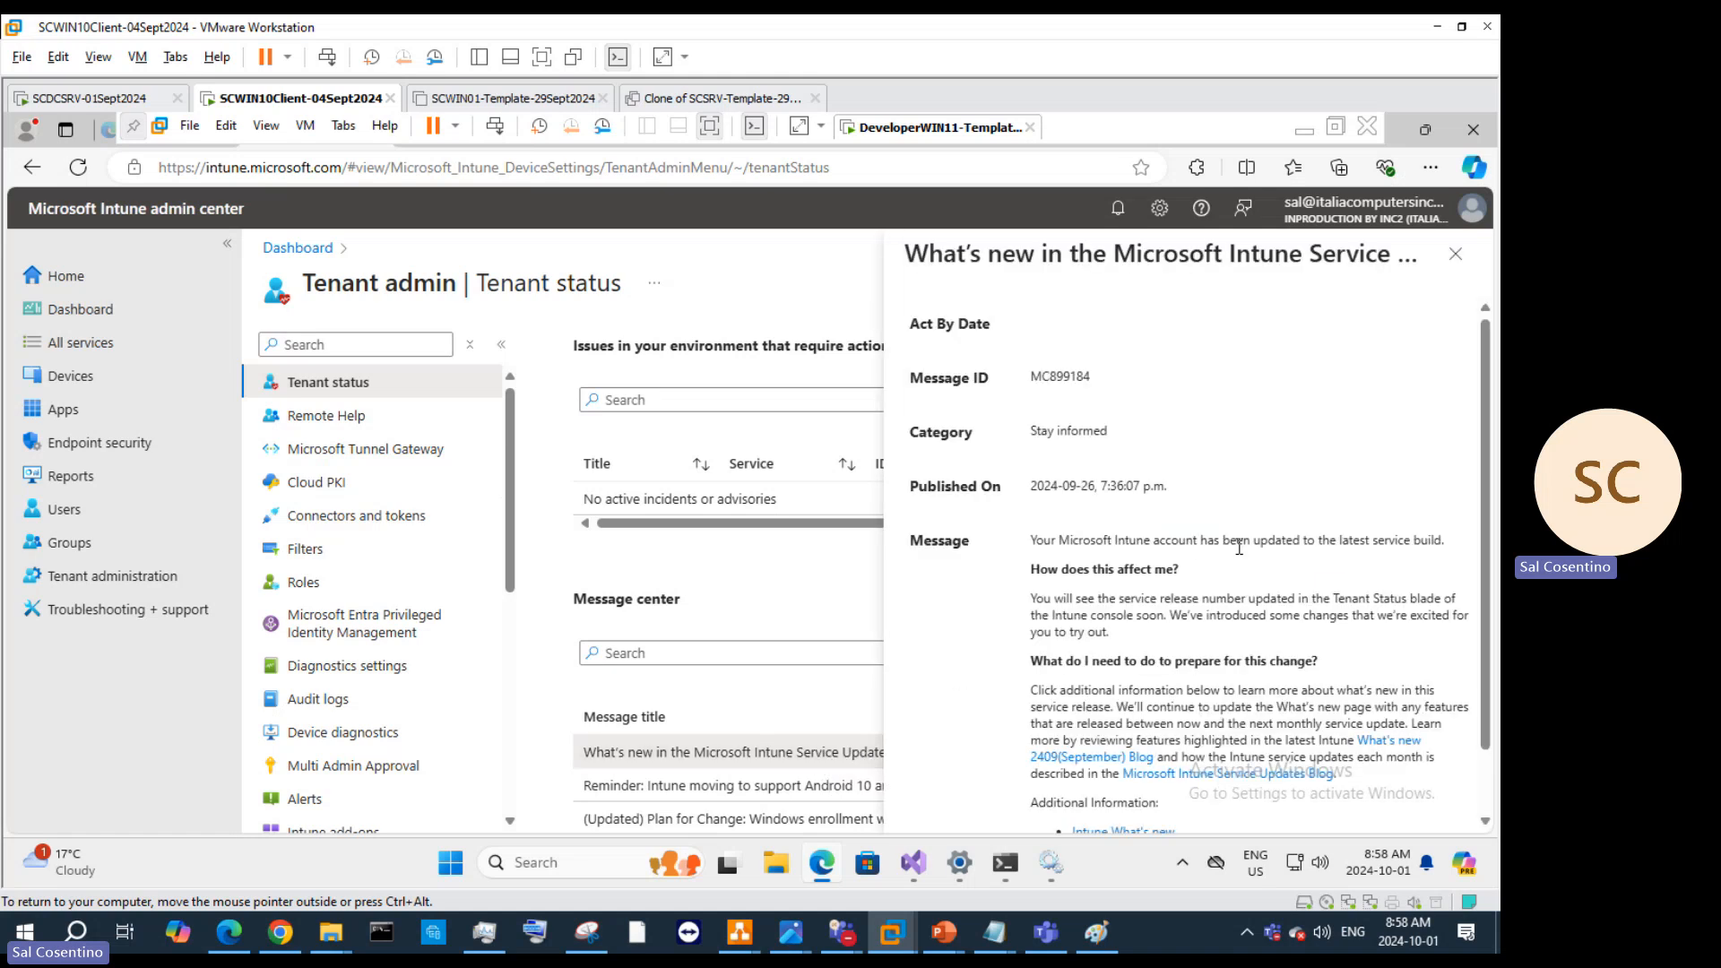
scroll(1239, 547, down, 1)
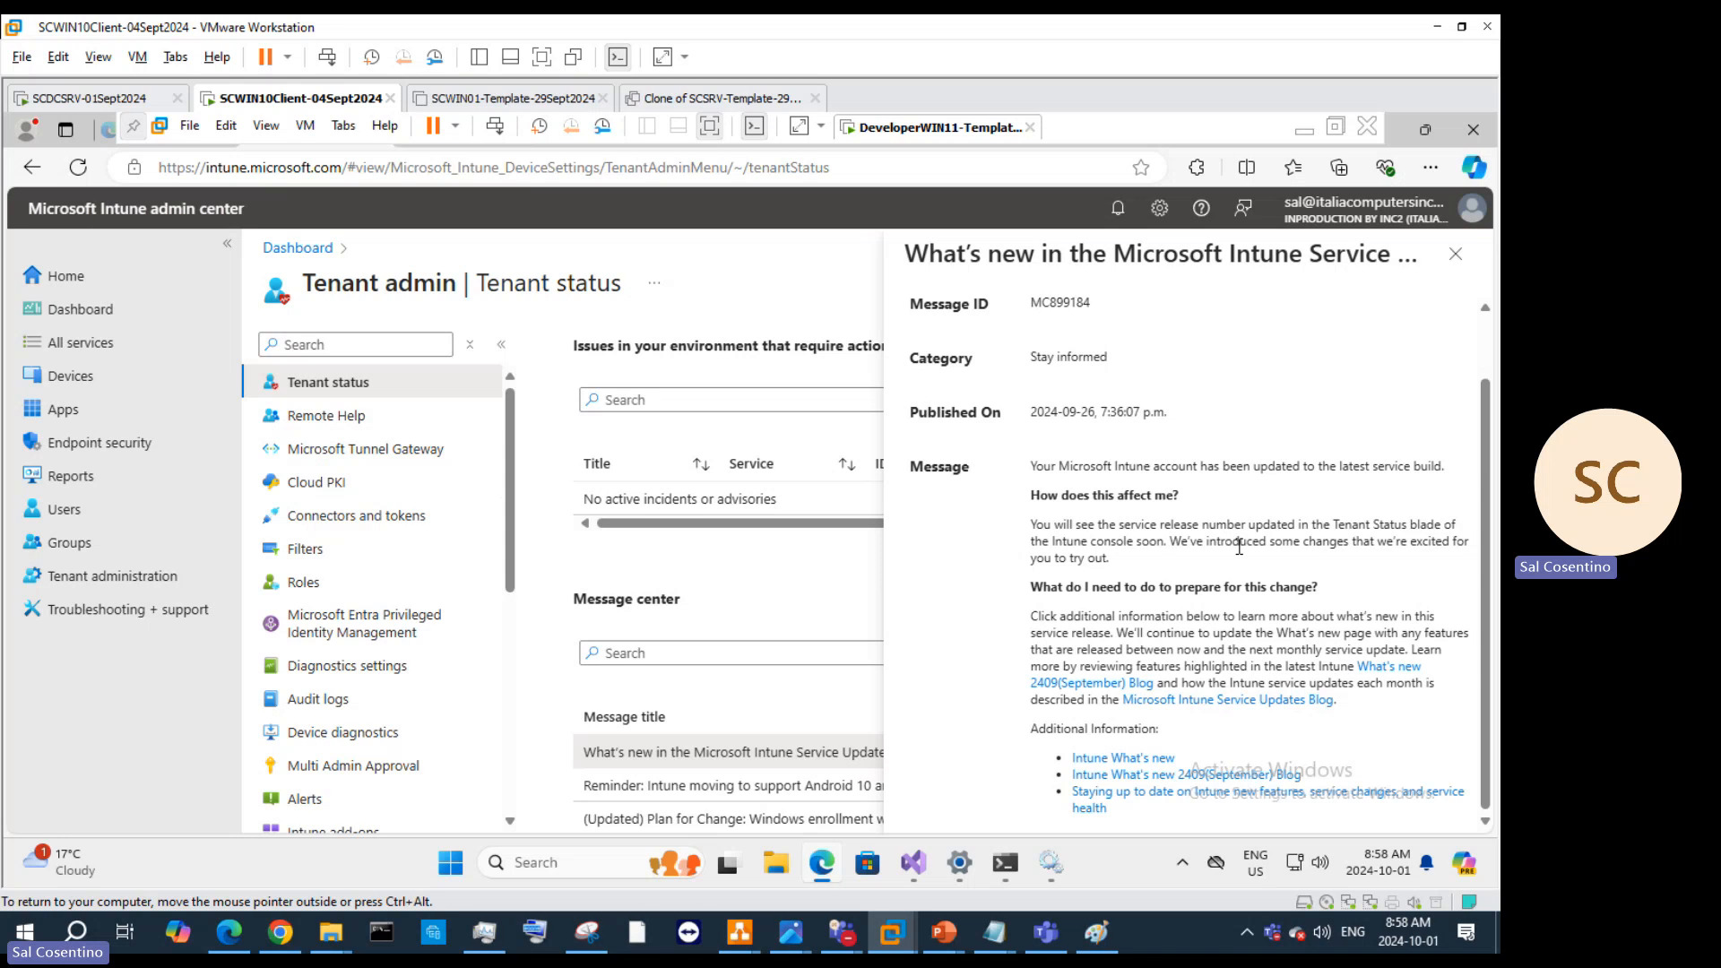
click(1204, 782)
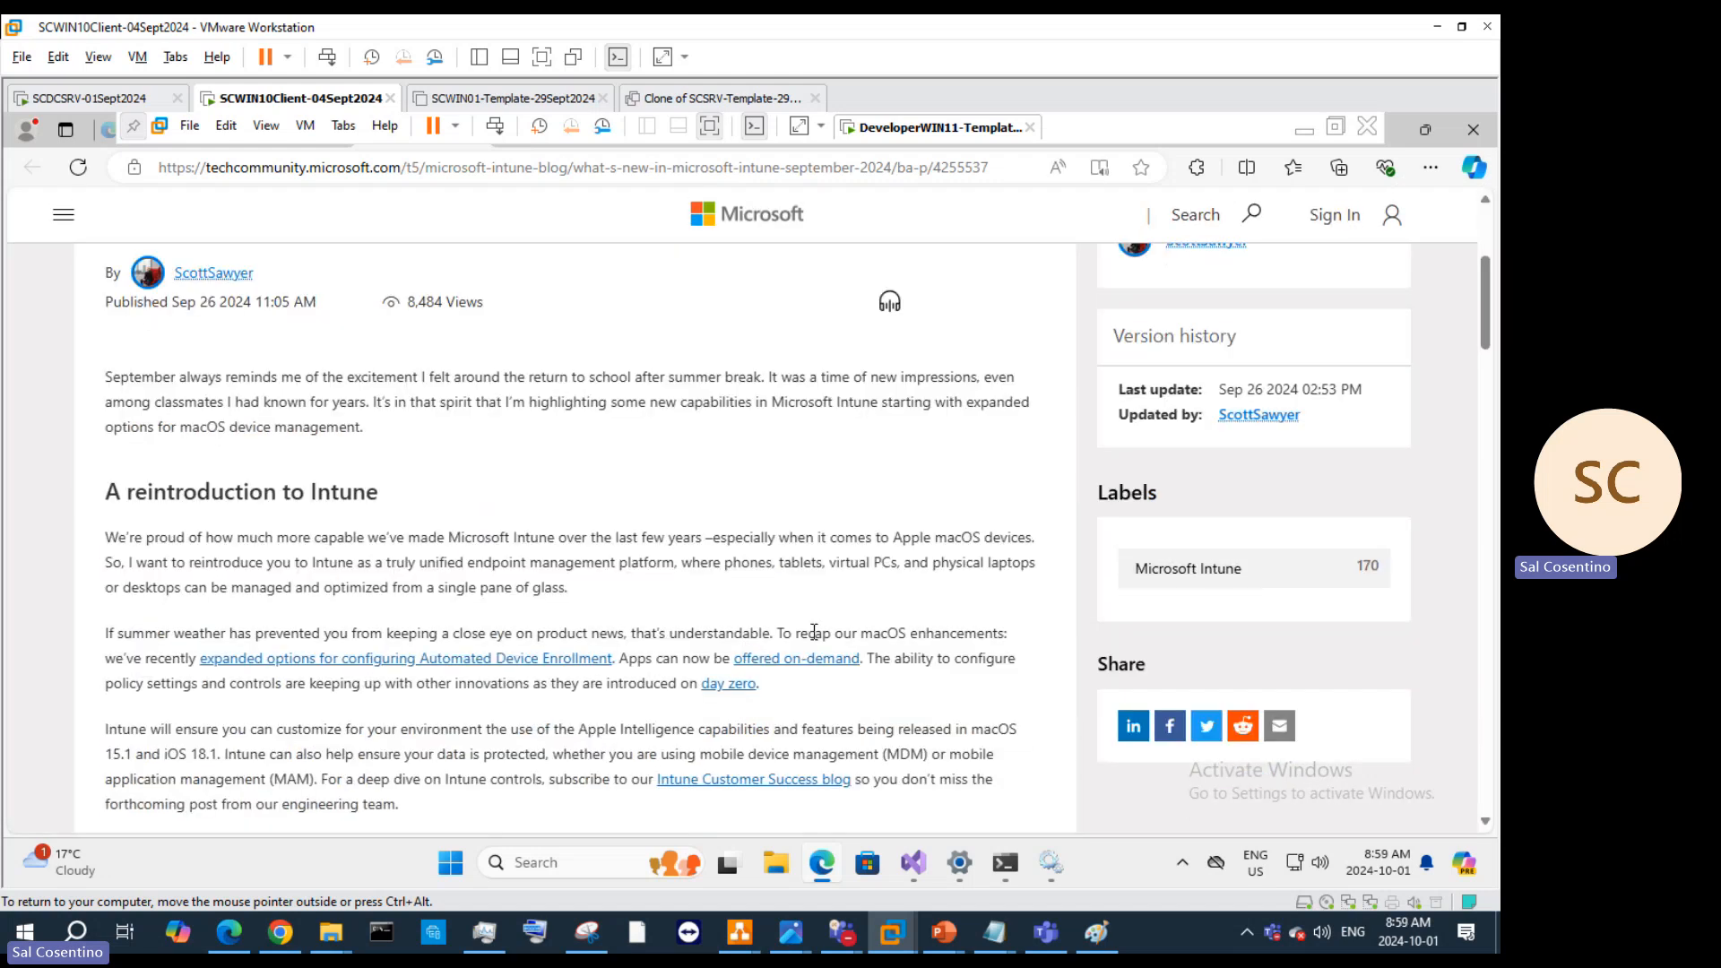
click(1395, 133)
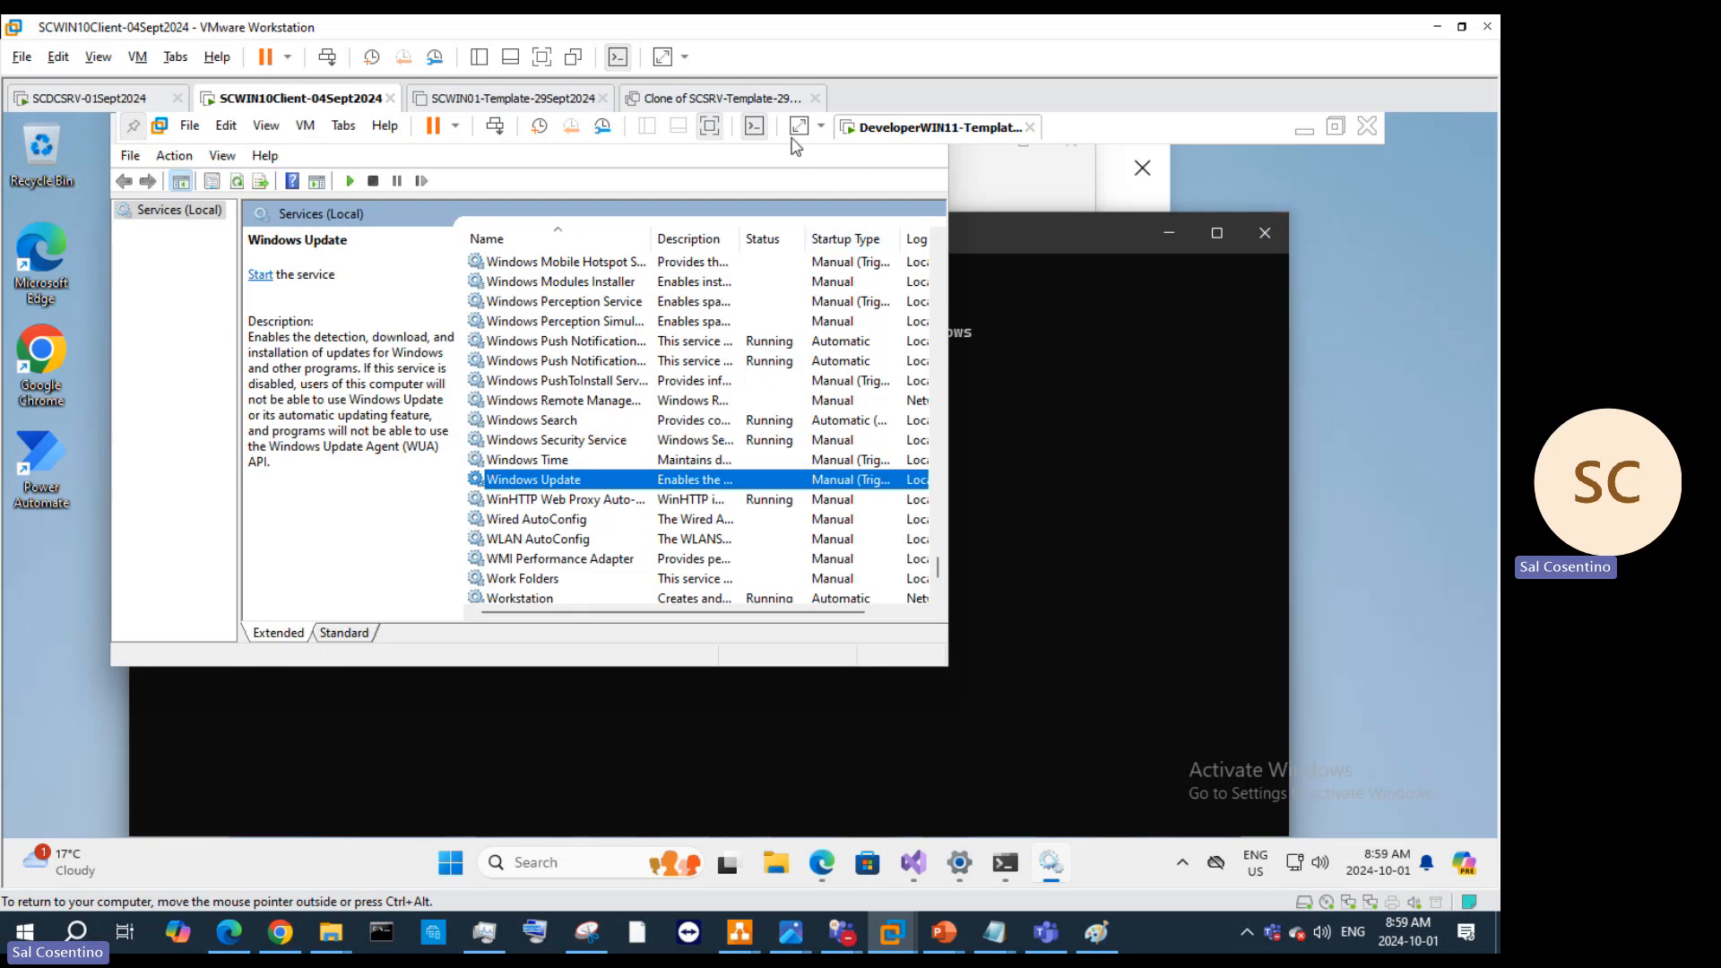
Unpin the guest's command bar, then close the Services console and the PowerShell window
click(133, 127)
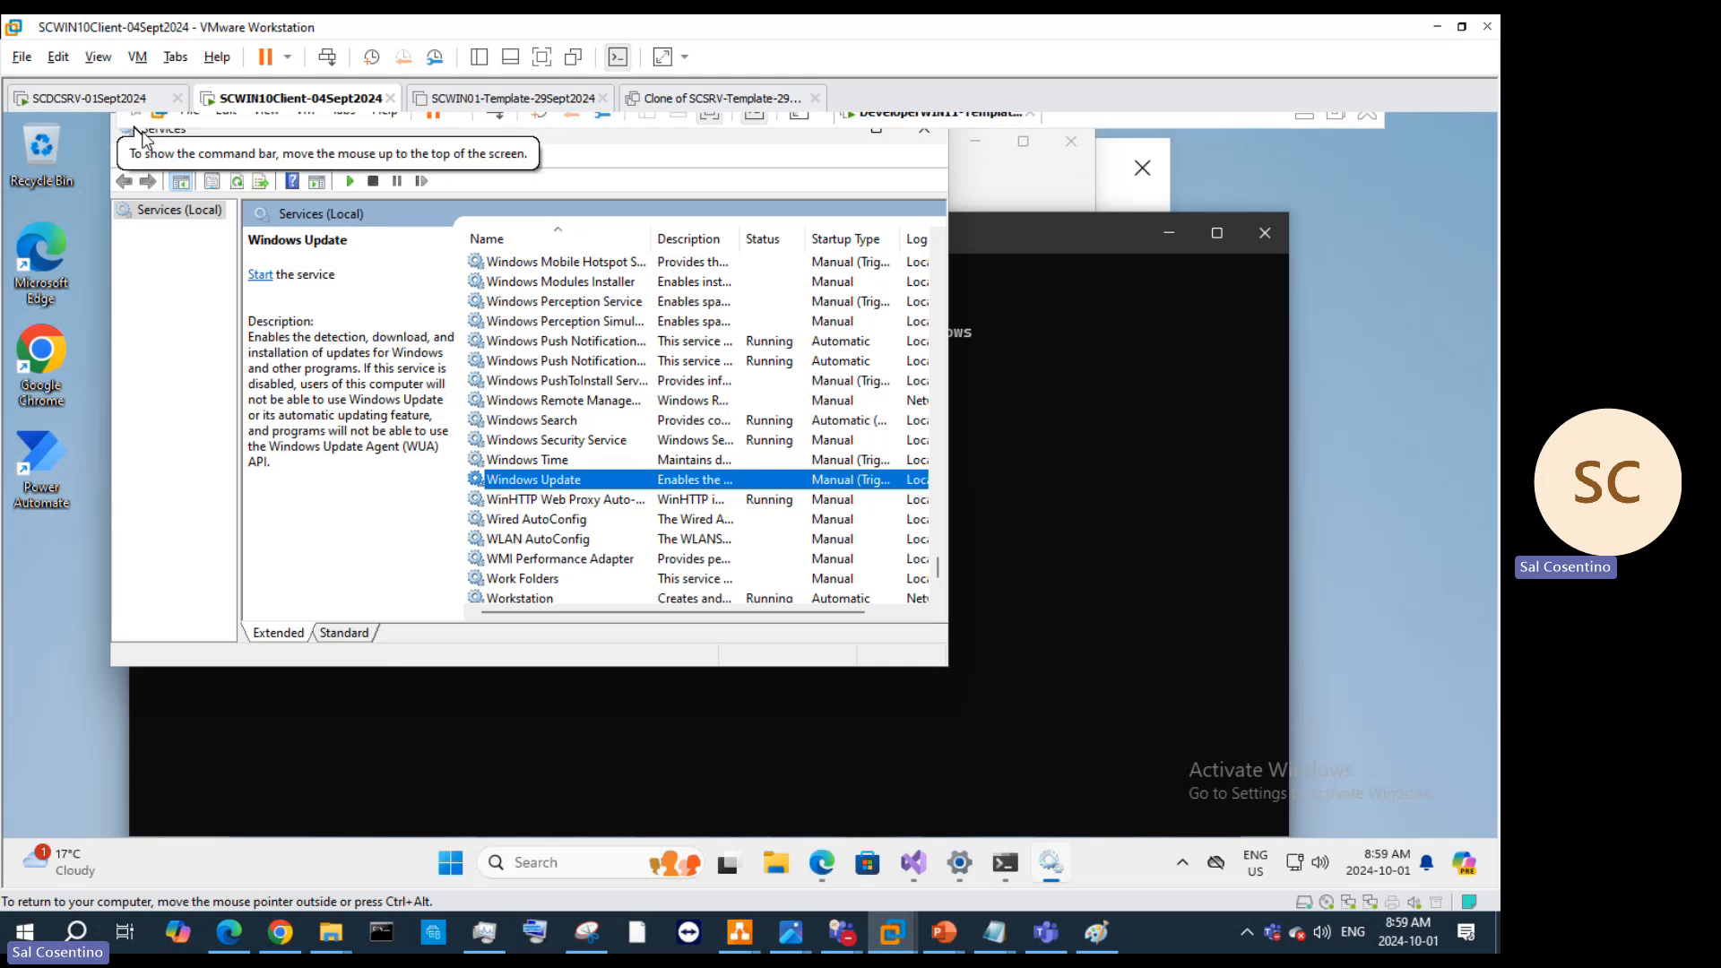
click(100, 152)
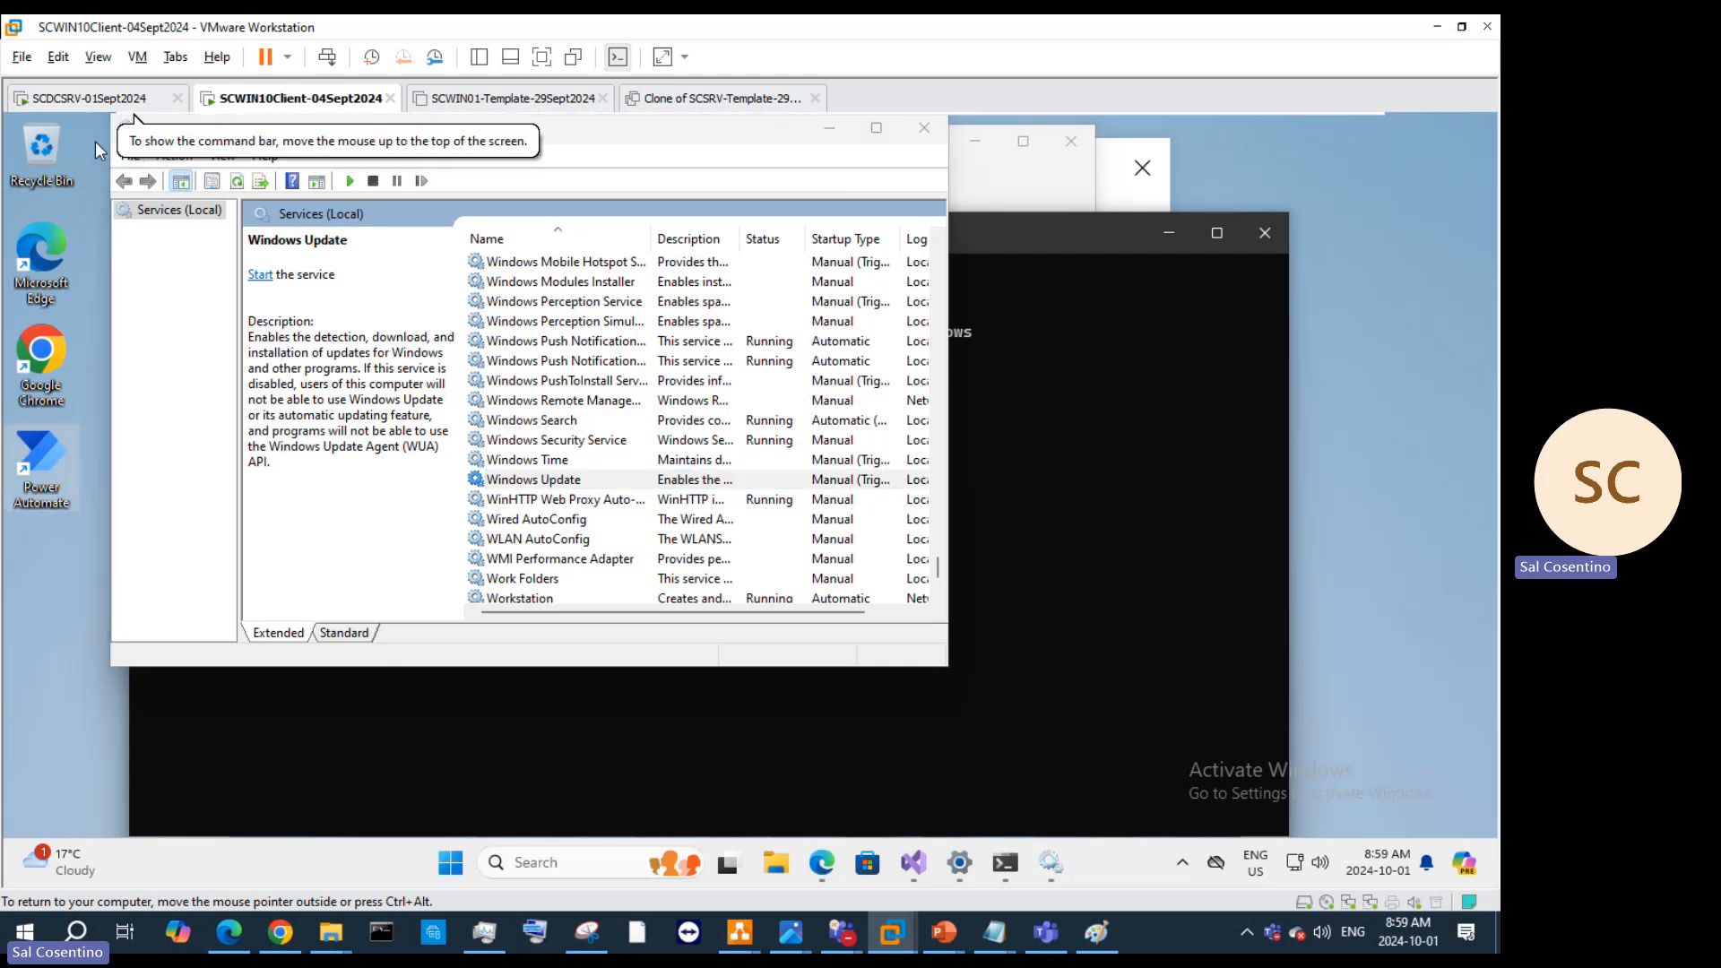
drag(123, 144, 159, 257)
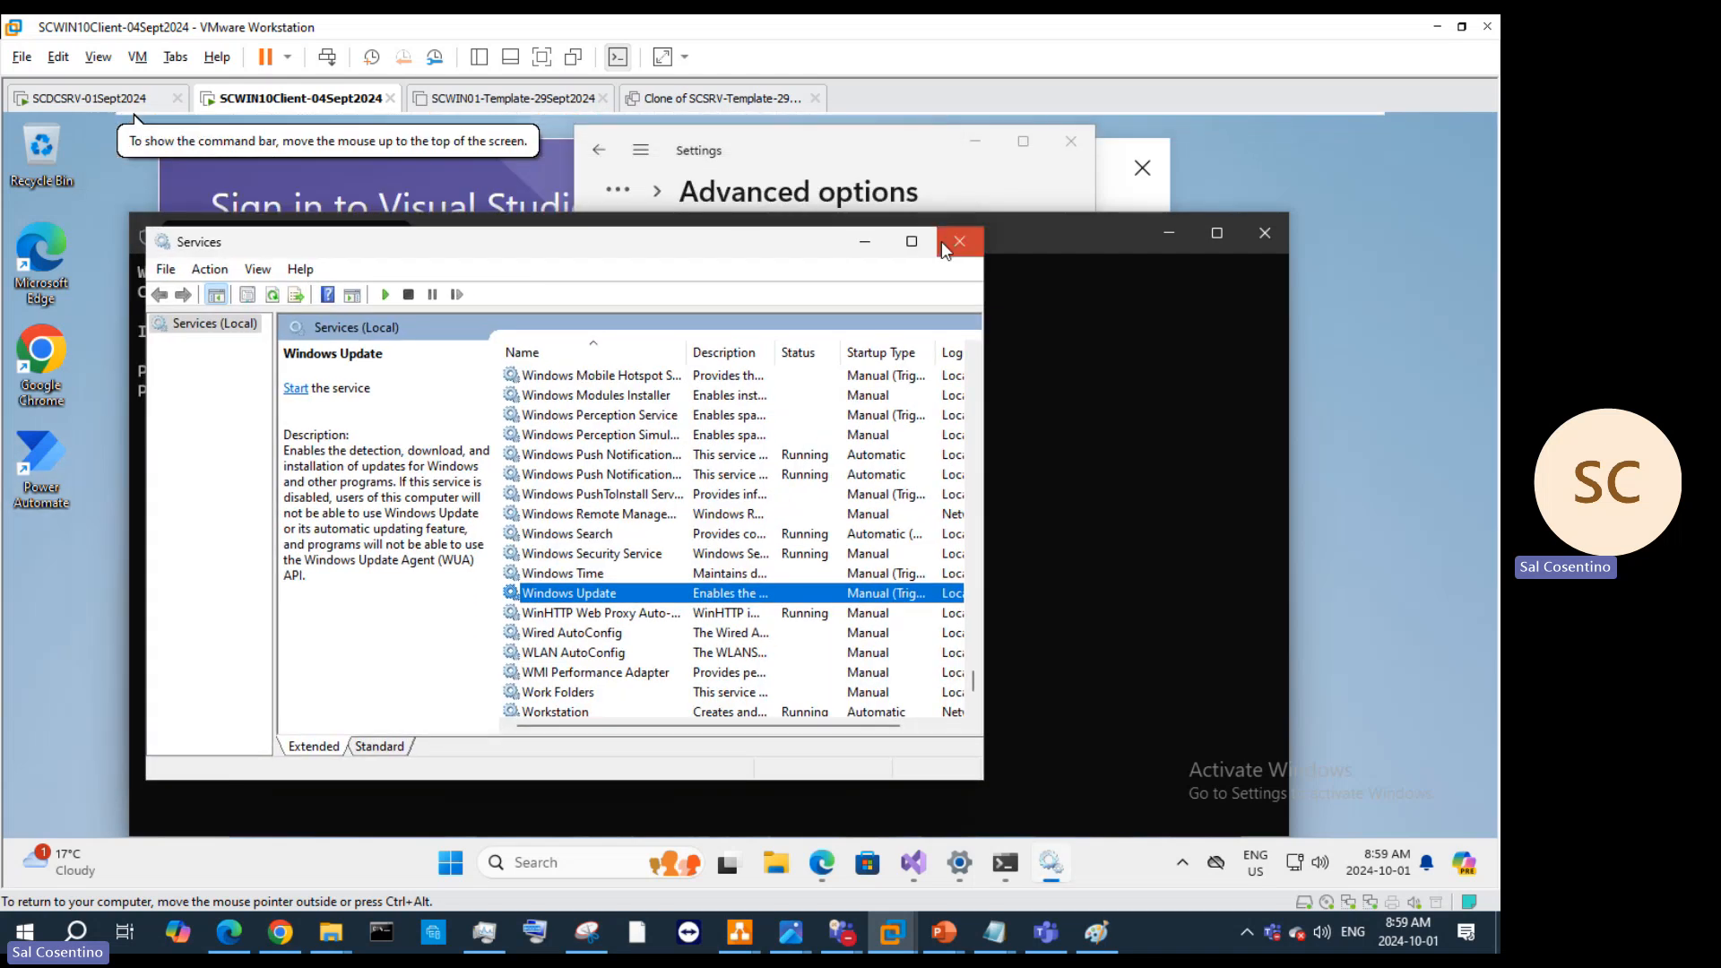
key(alt+F4)
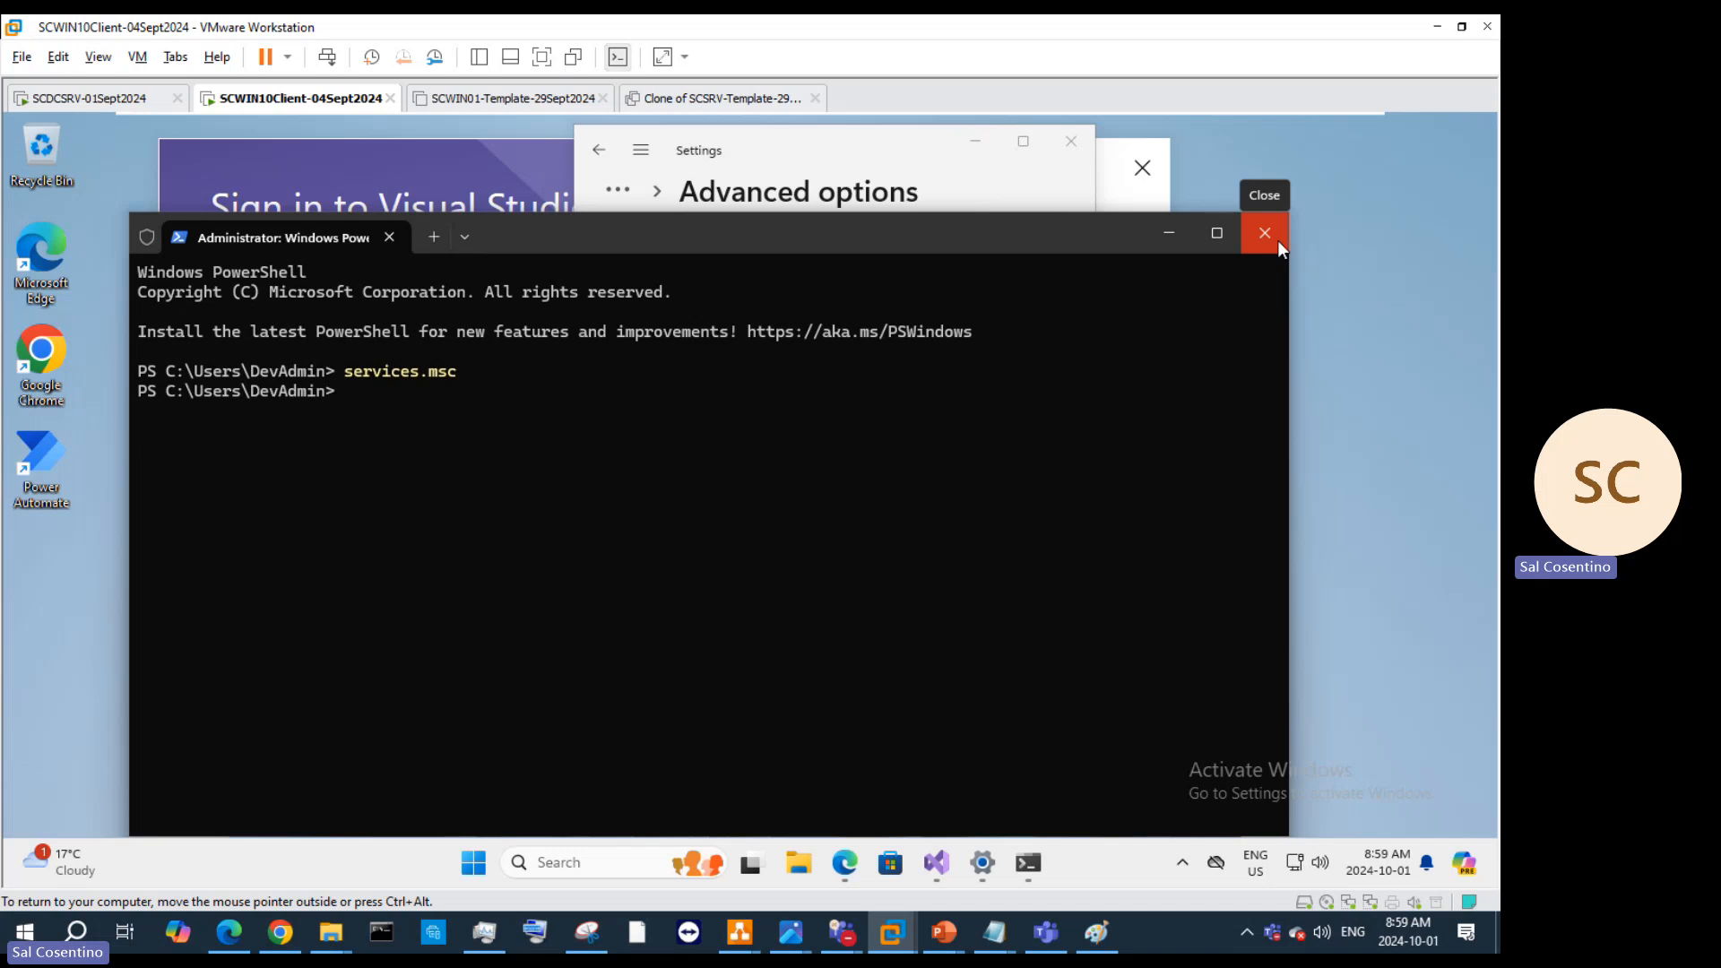
click(1265, 234)
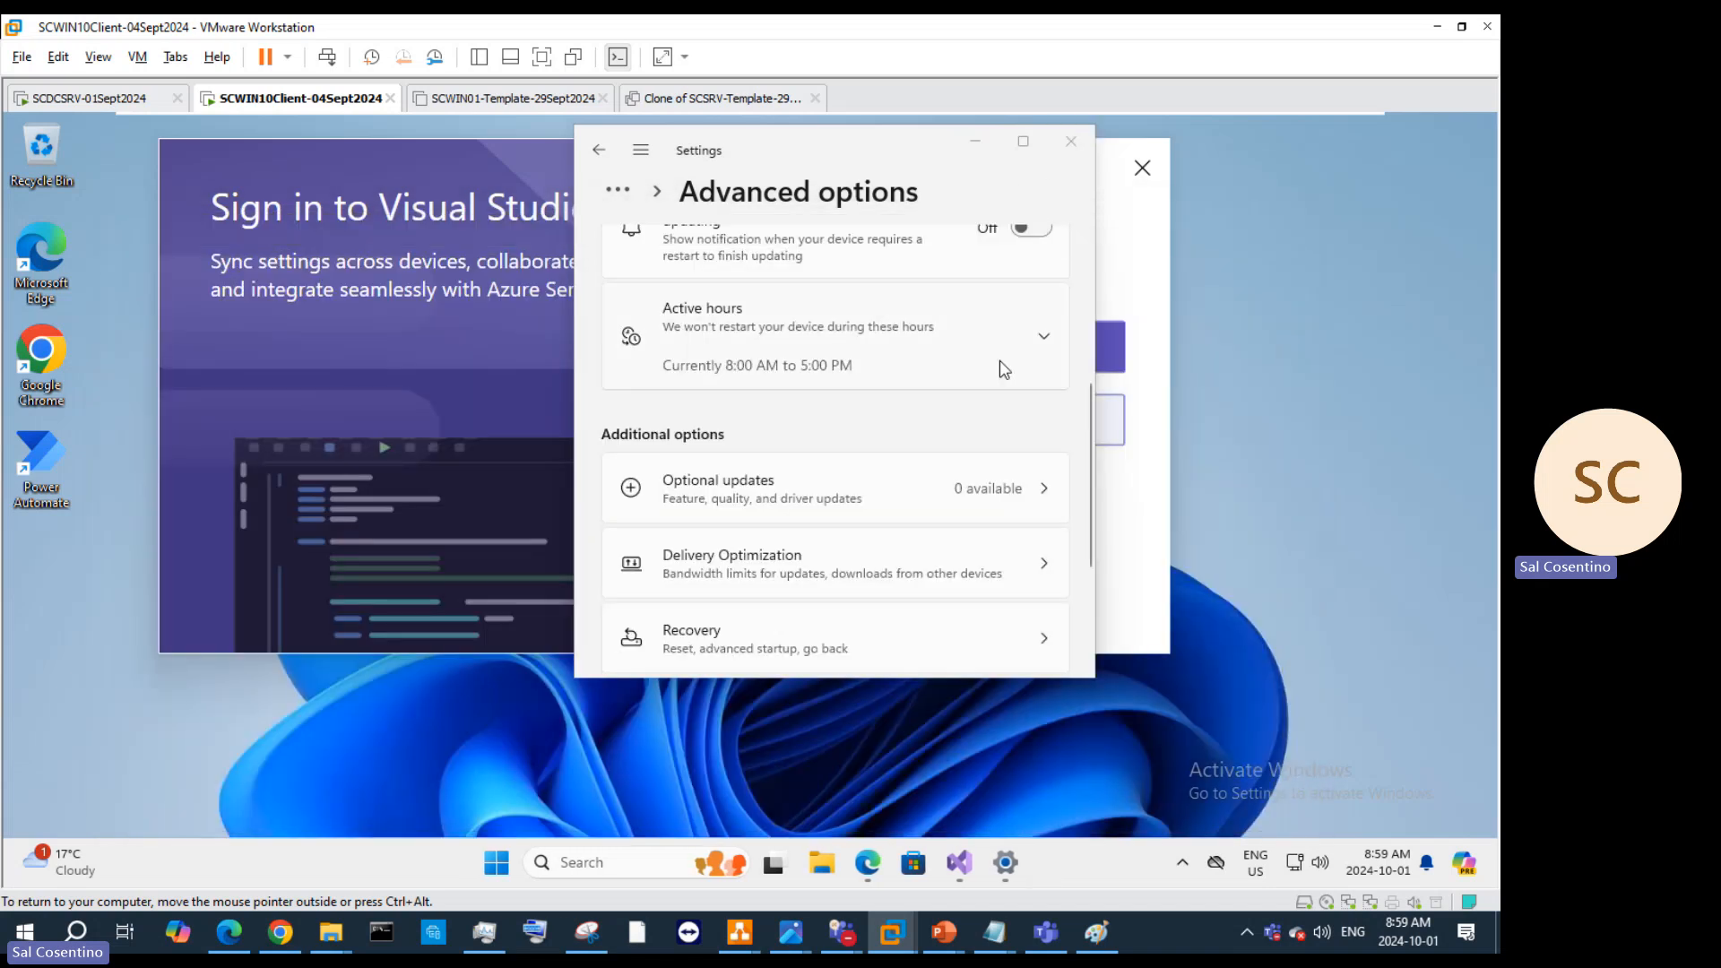
Go back to the Windows Update page and view its update history
scroll(991, 368, up, 4)
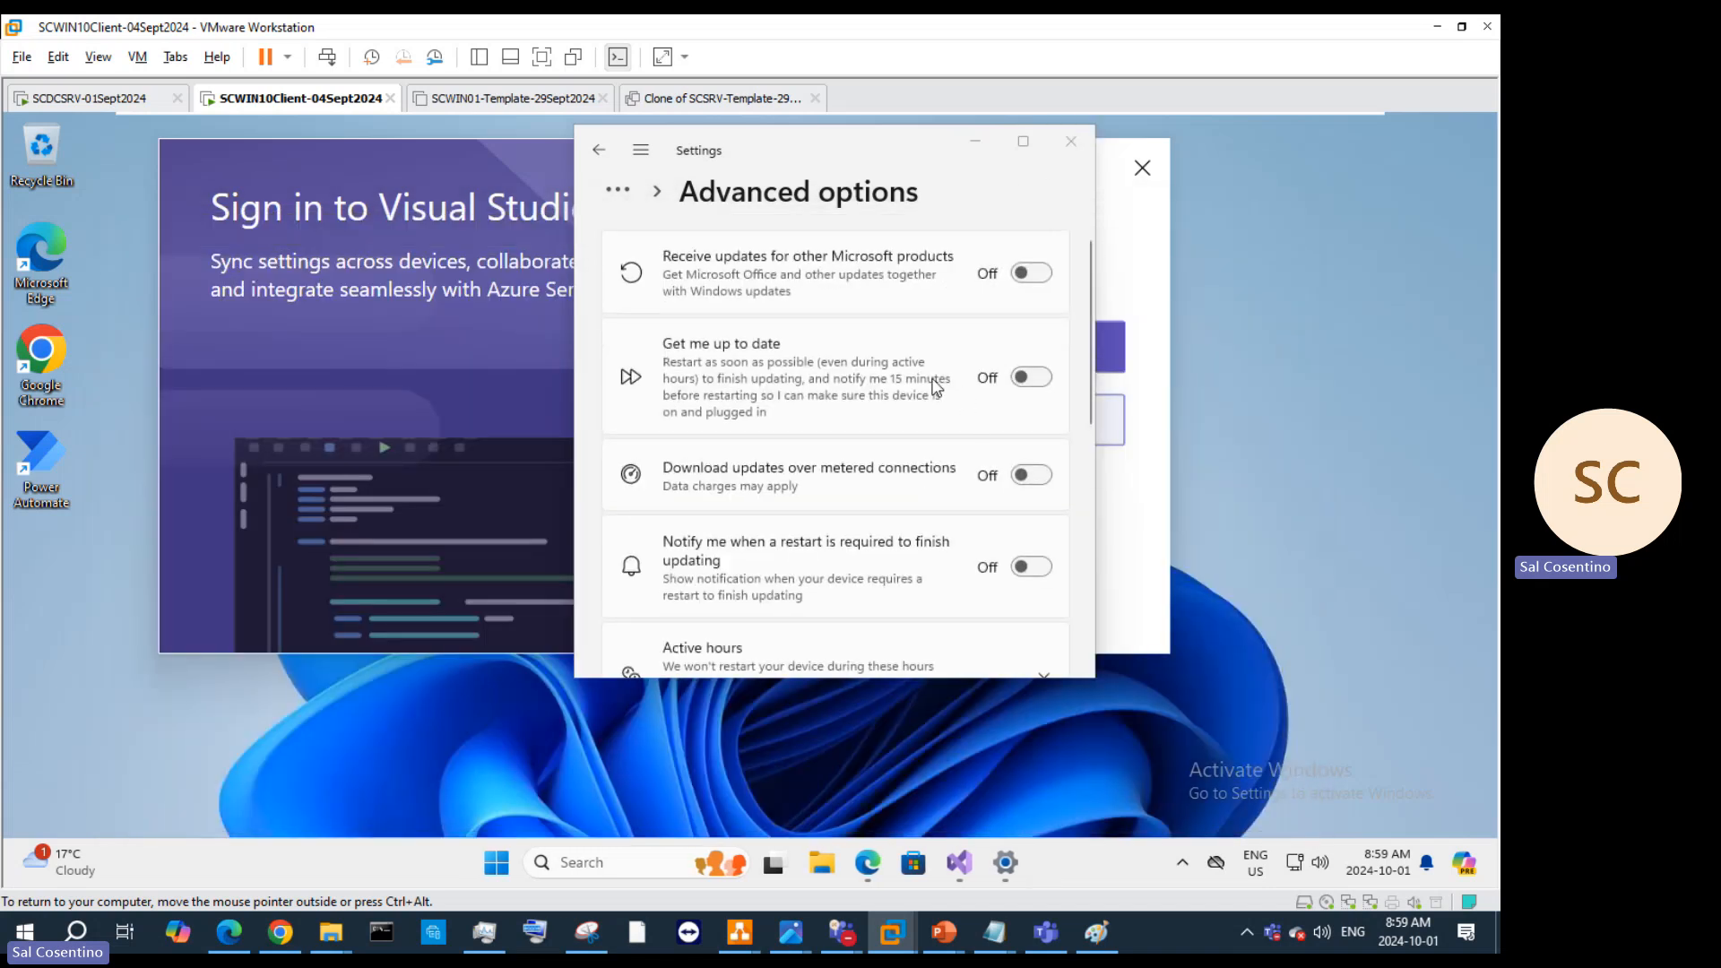
click(599, 150)
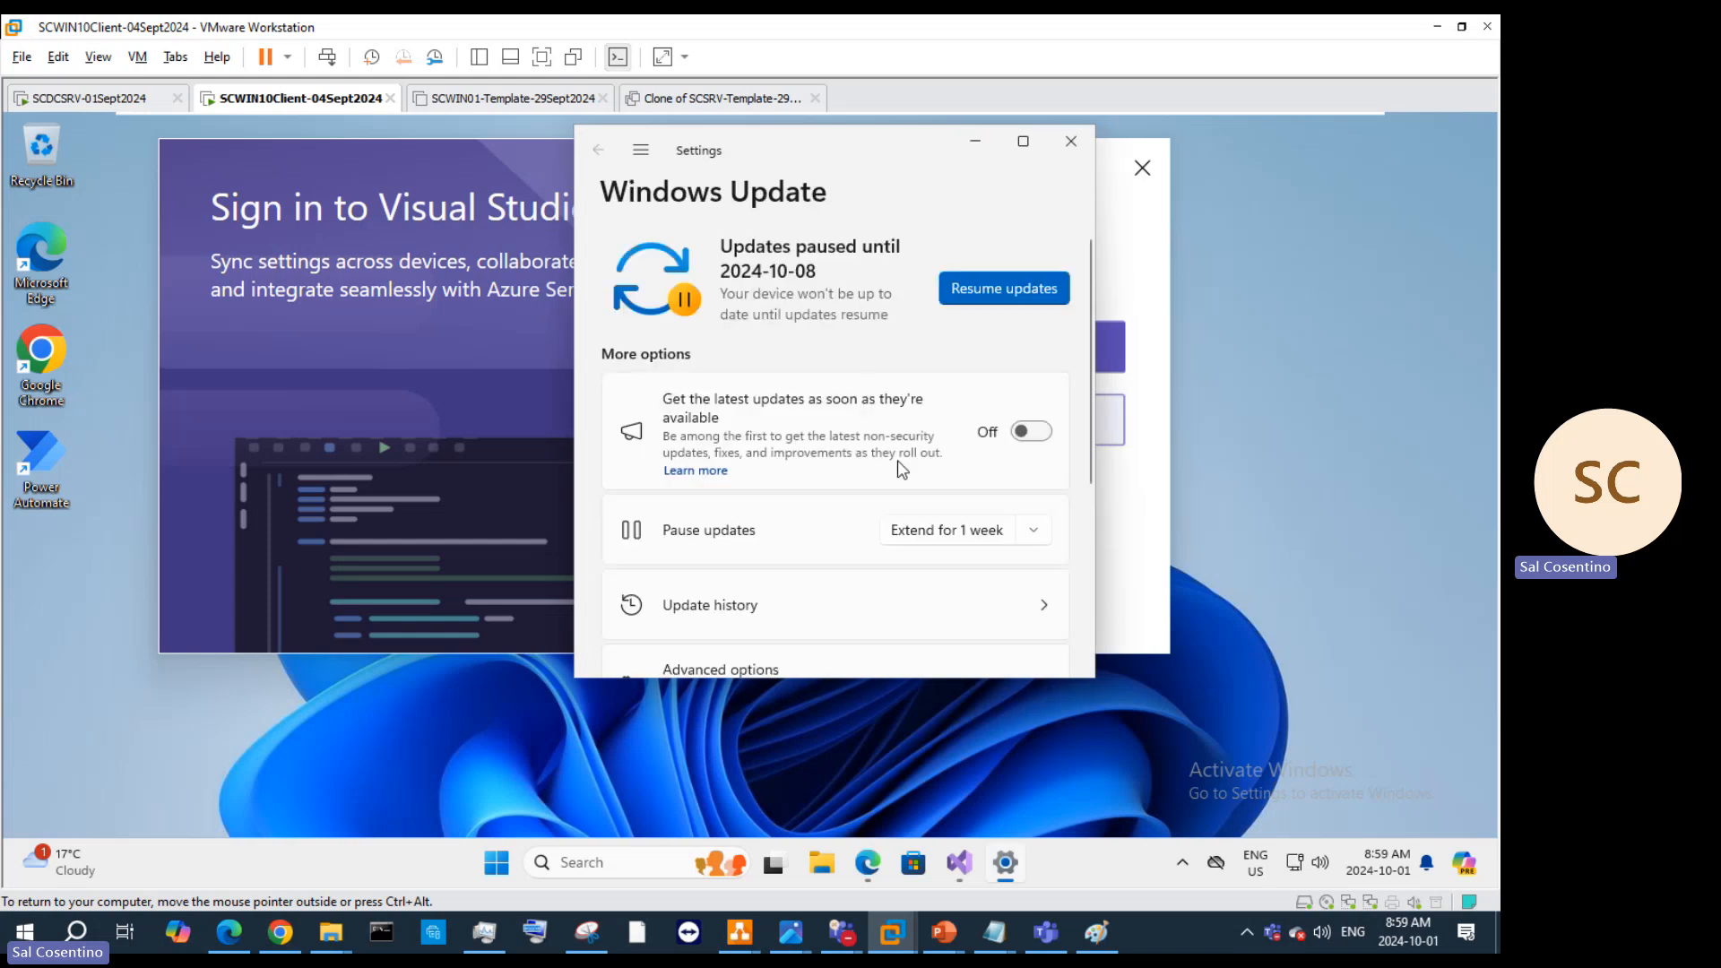
scroll(896, 466, down, 3)
scroll(932, 470, up, 2)
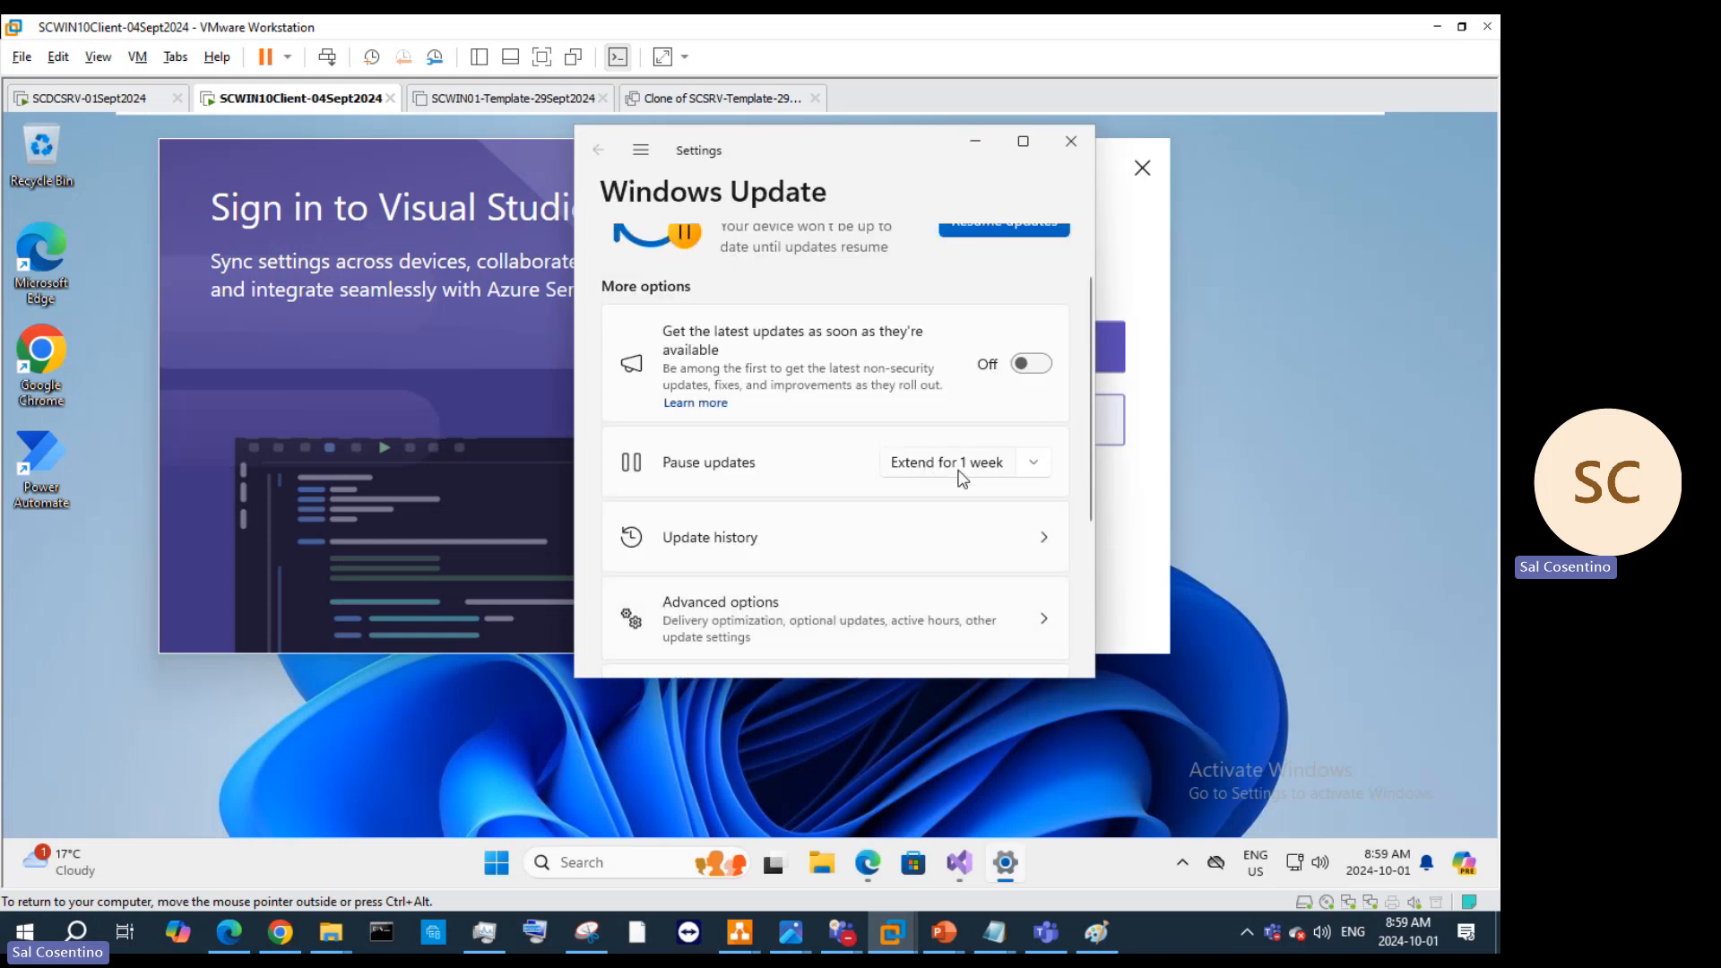
click(870, 535)
Close Settings and reopen Windows Update through a 'windows updates' search
click(1074, 143)
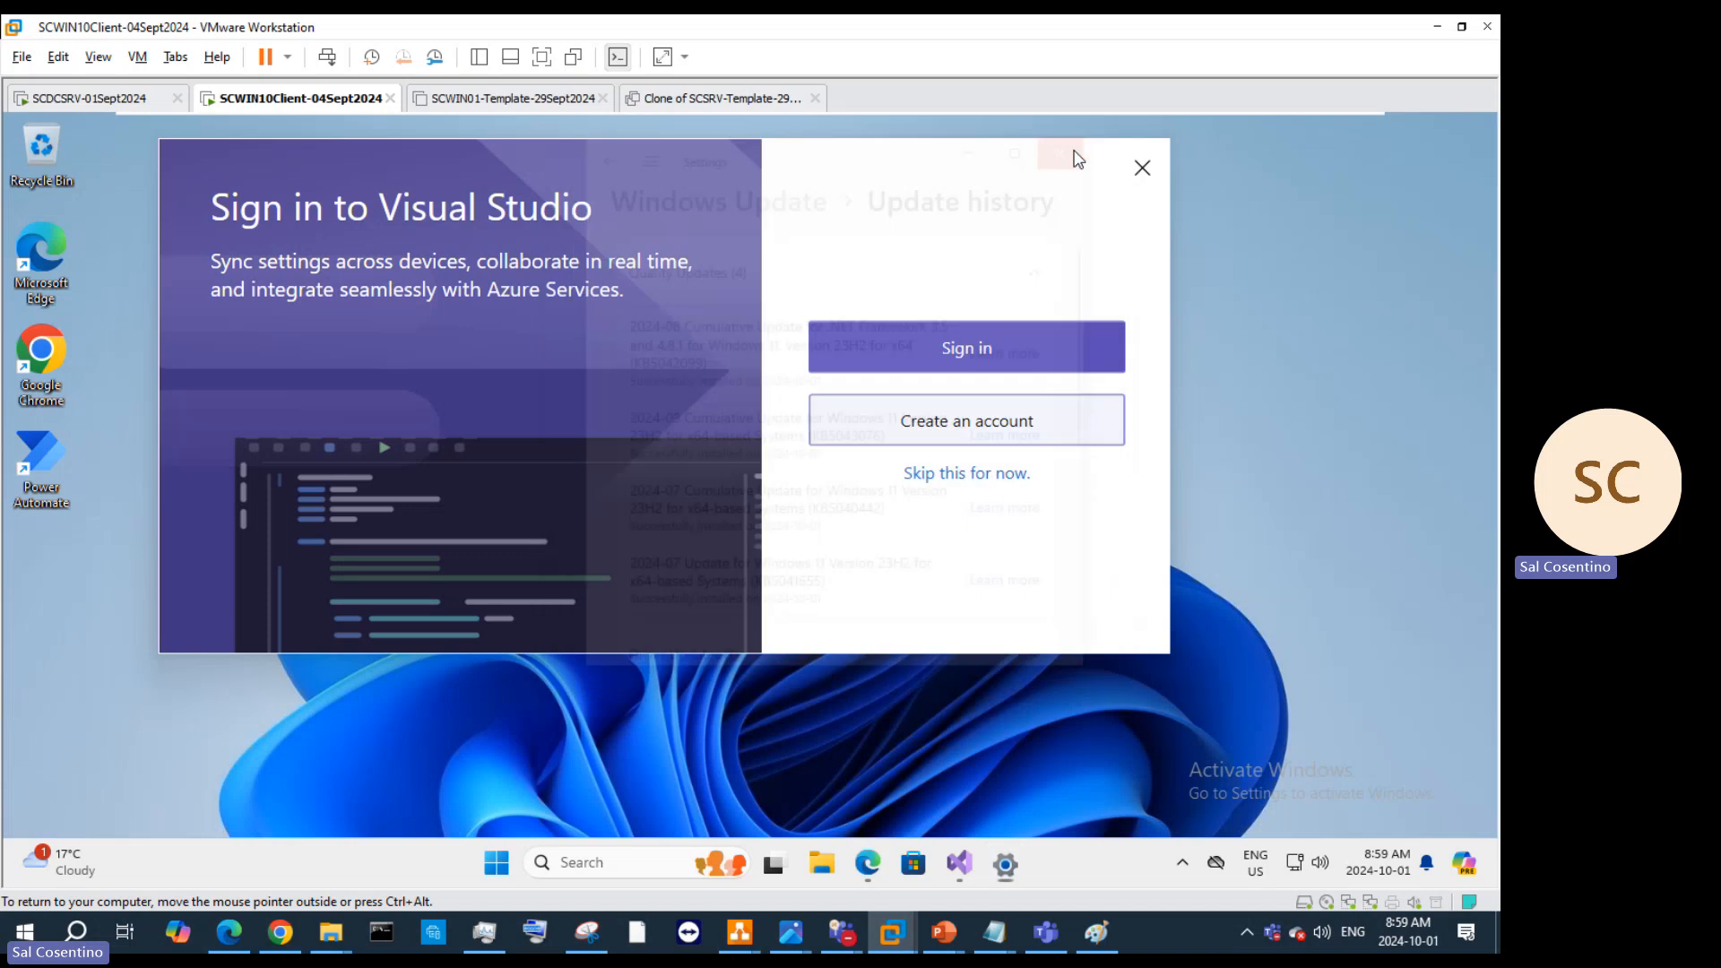
click(621, 870)
text(windows updates)
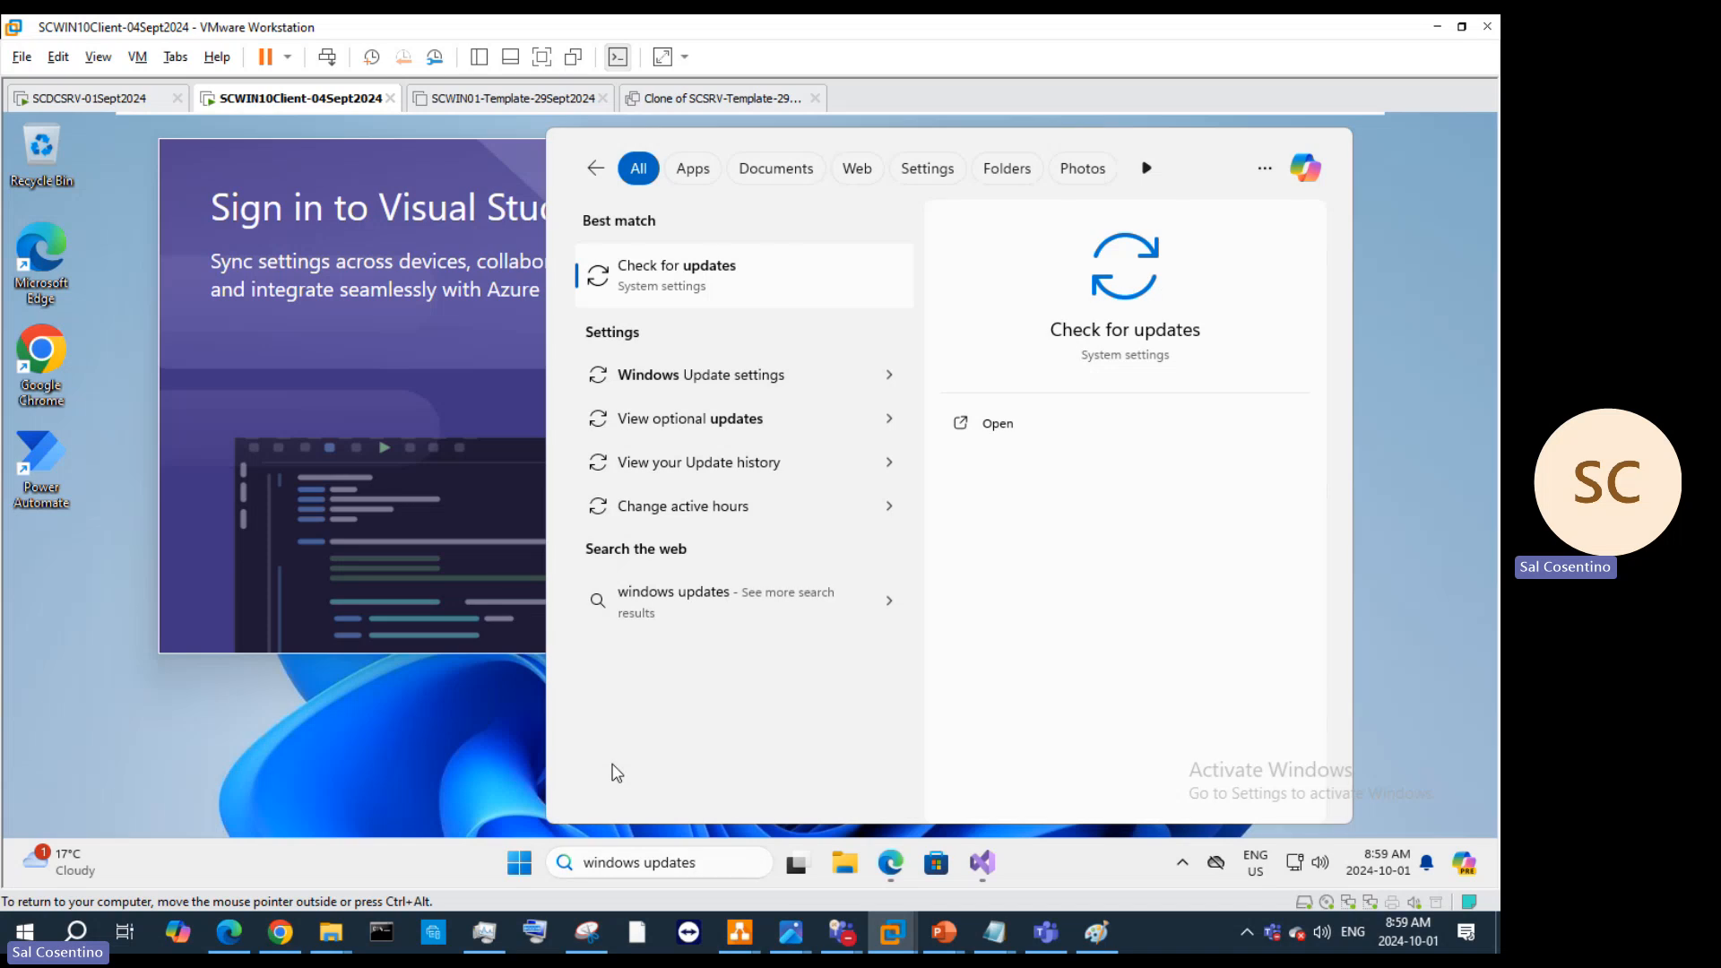
key(Return)
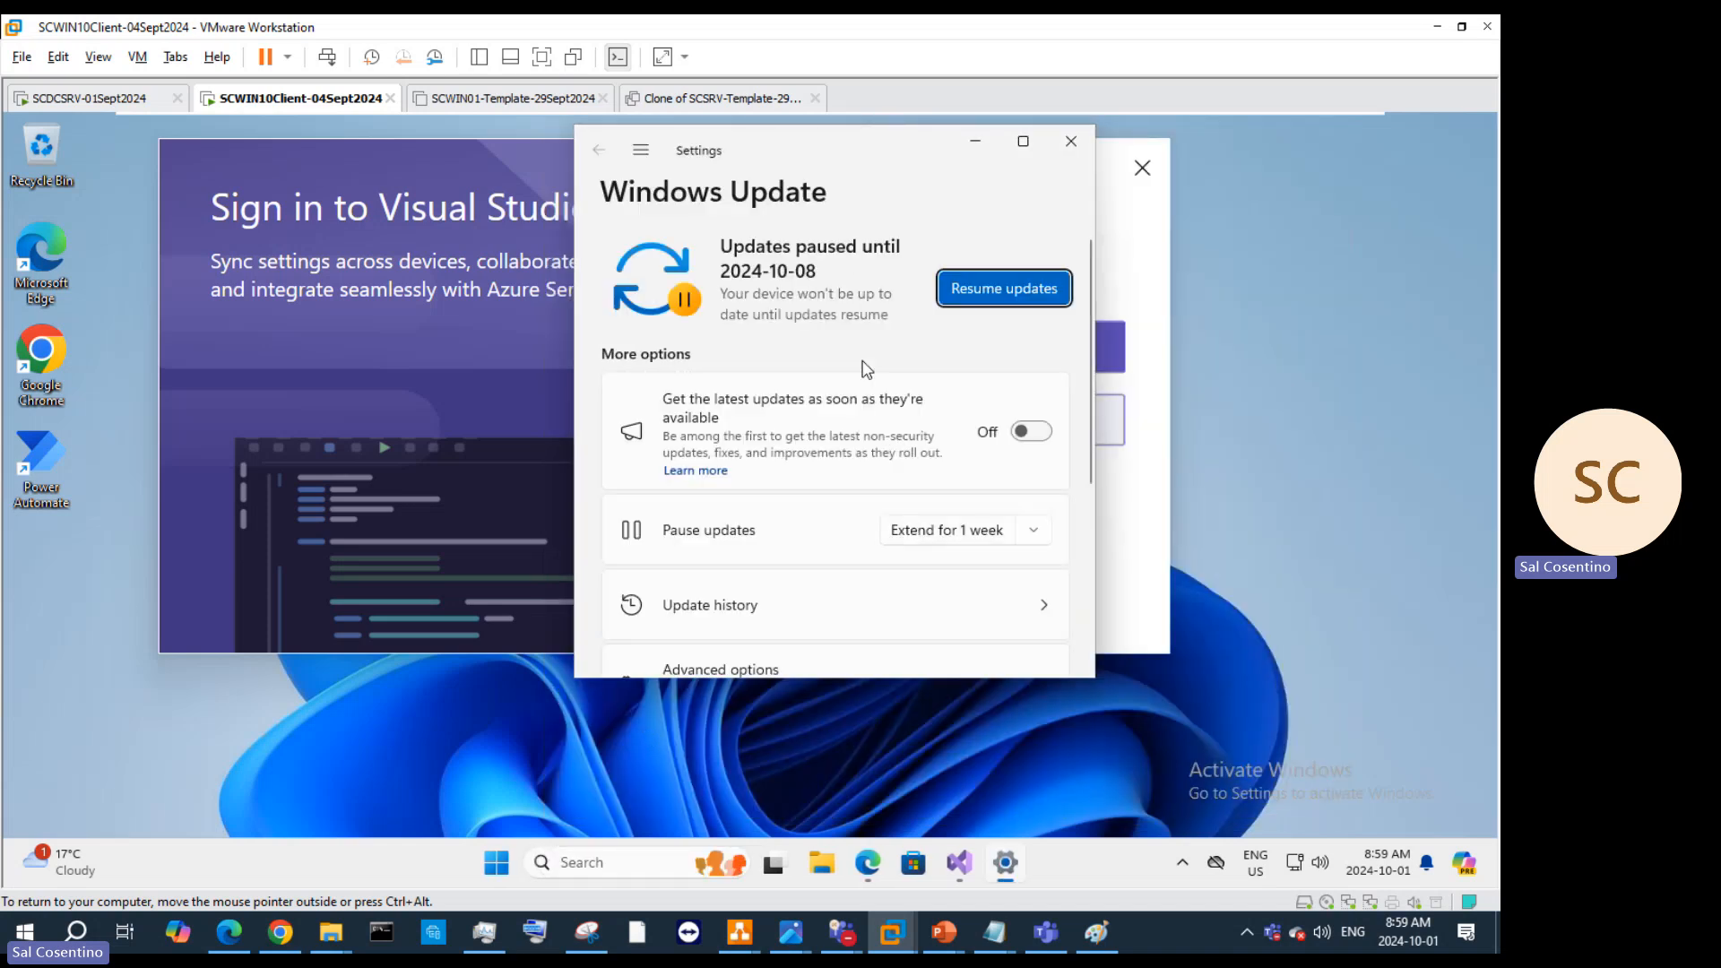
Resume the paused Windows updates, then minimize and restore the Settings window
scroll(866, 368, down, 3)
scroll(872, 380, up, 3)
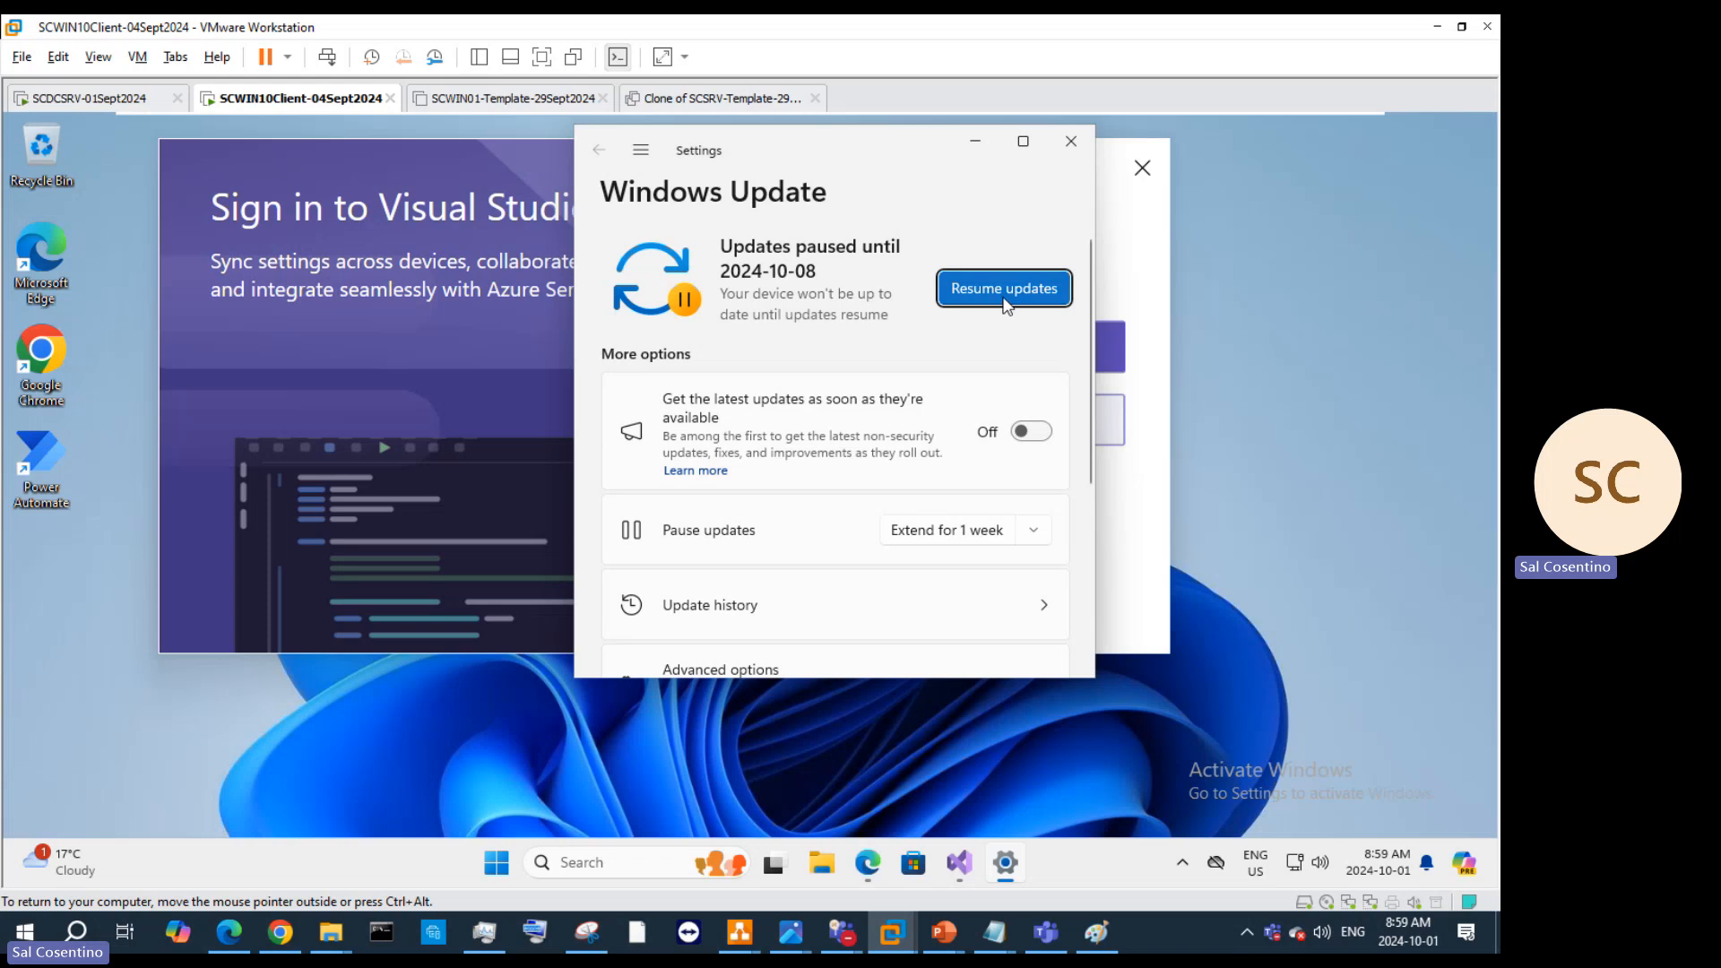
click(1004, 289)
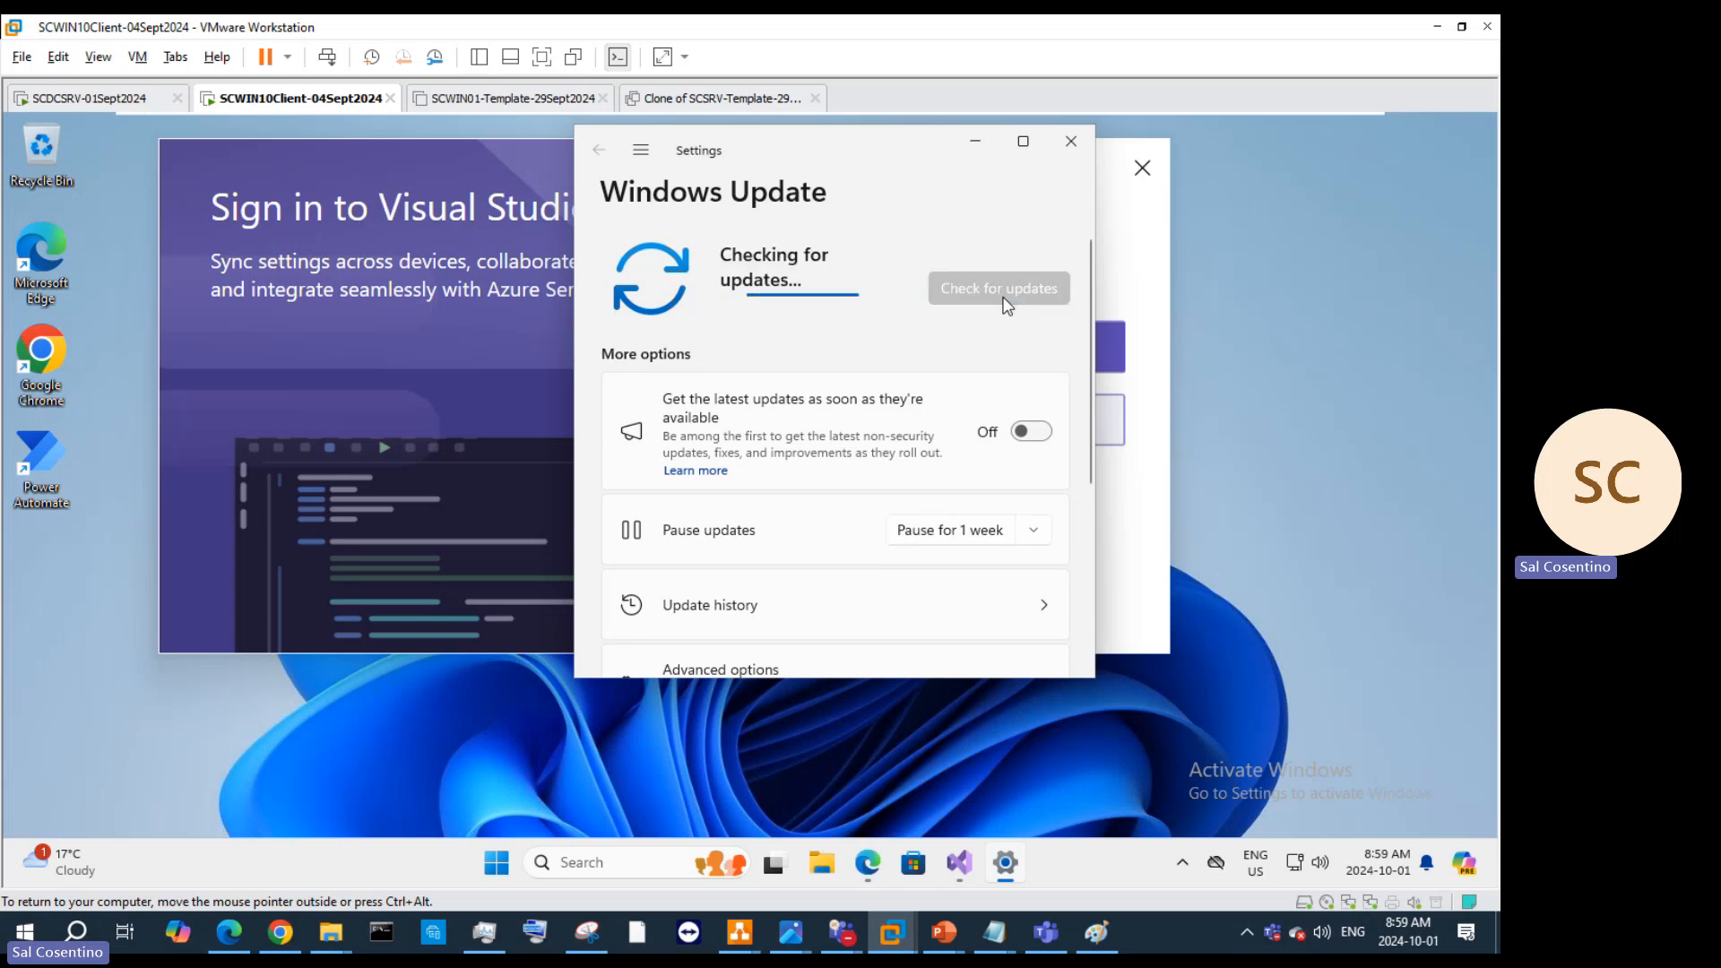
click(1004, 860)
click(1005, 863)
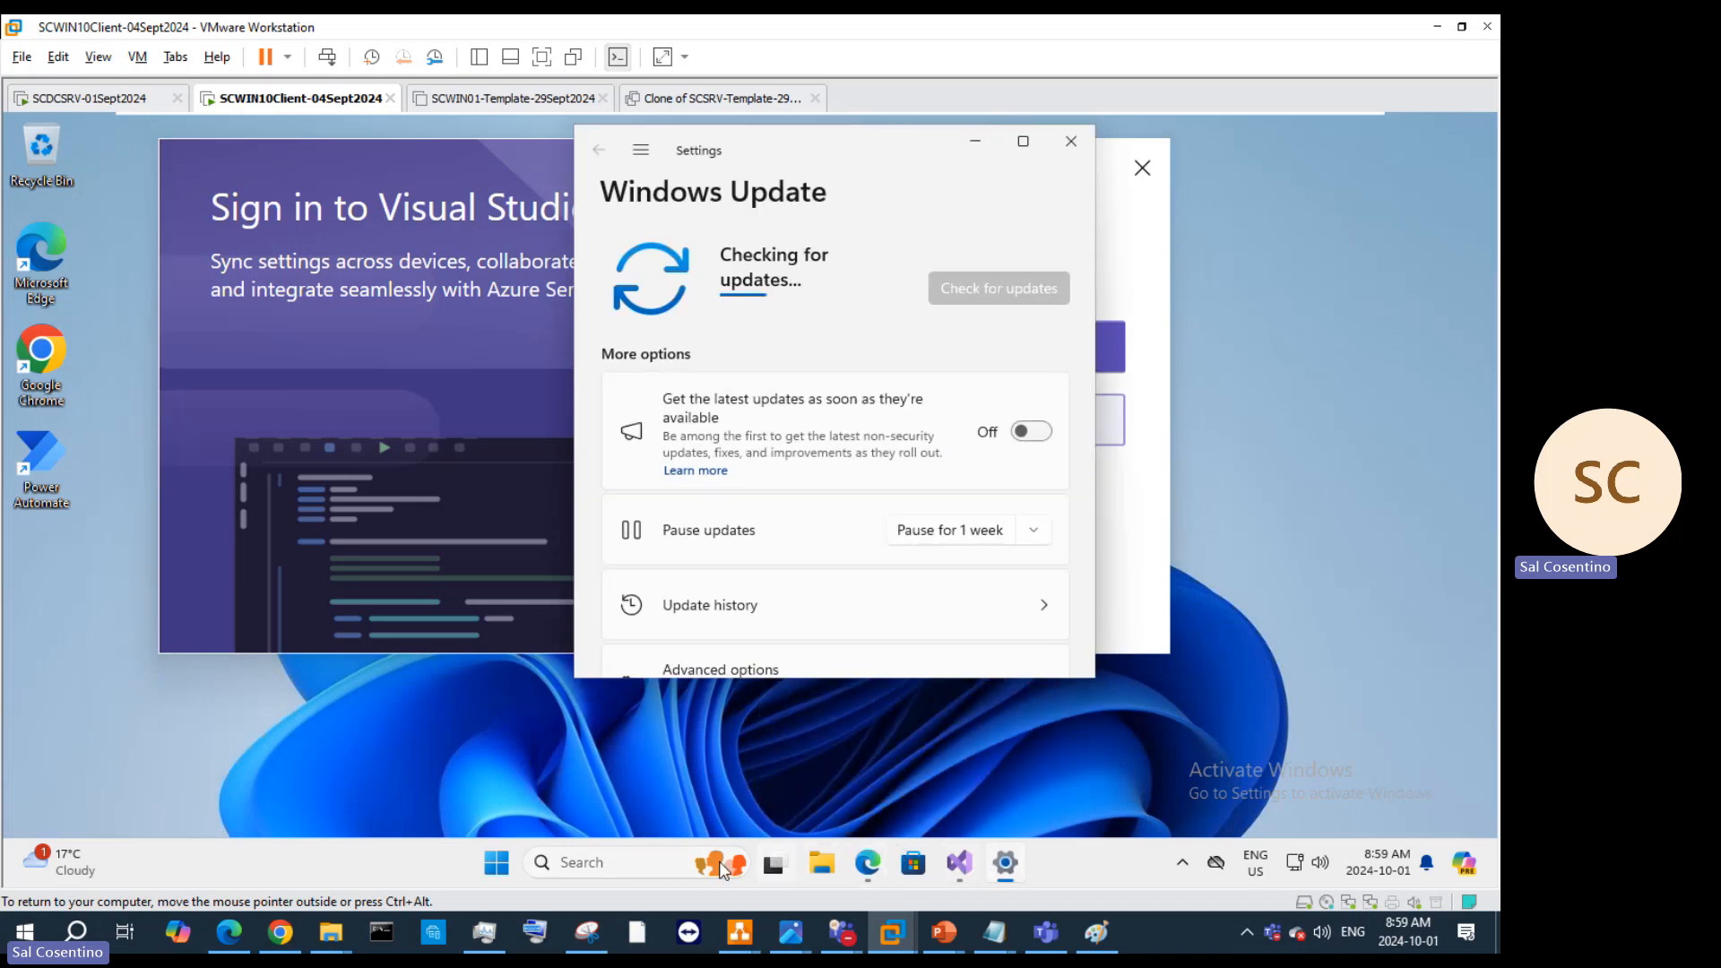
Open Services from a 'services' search and stop the Windows Update service
click(618, 860)
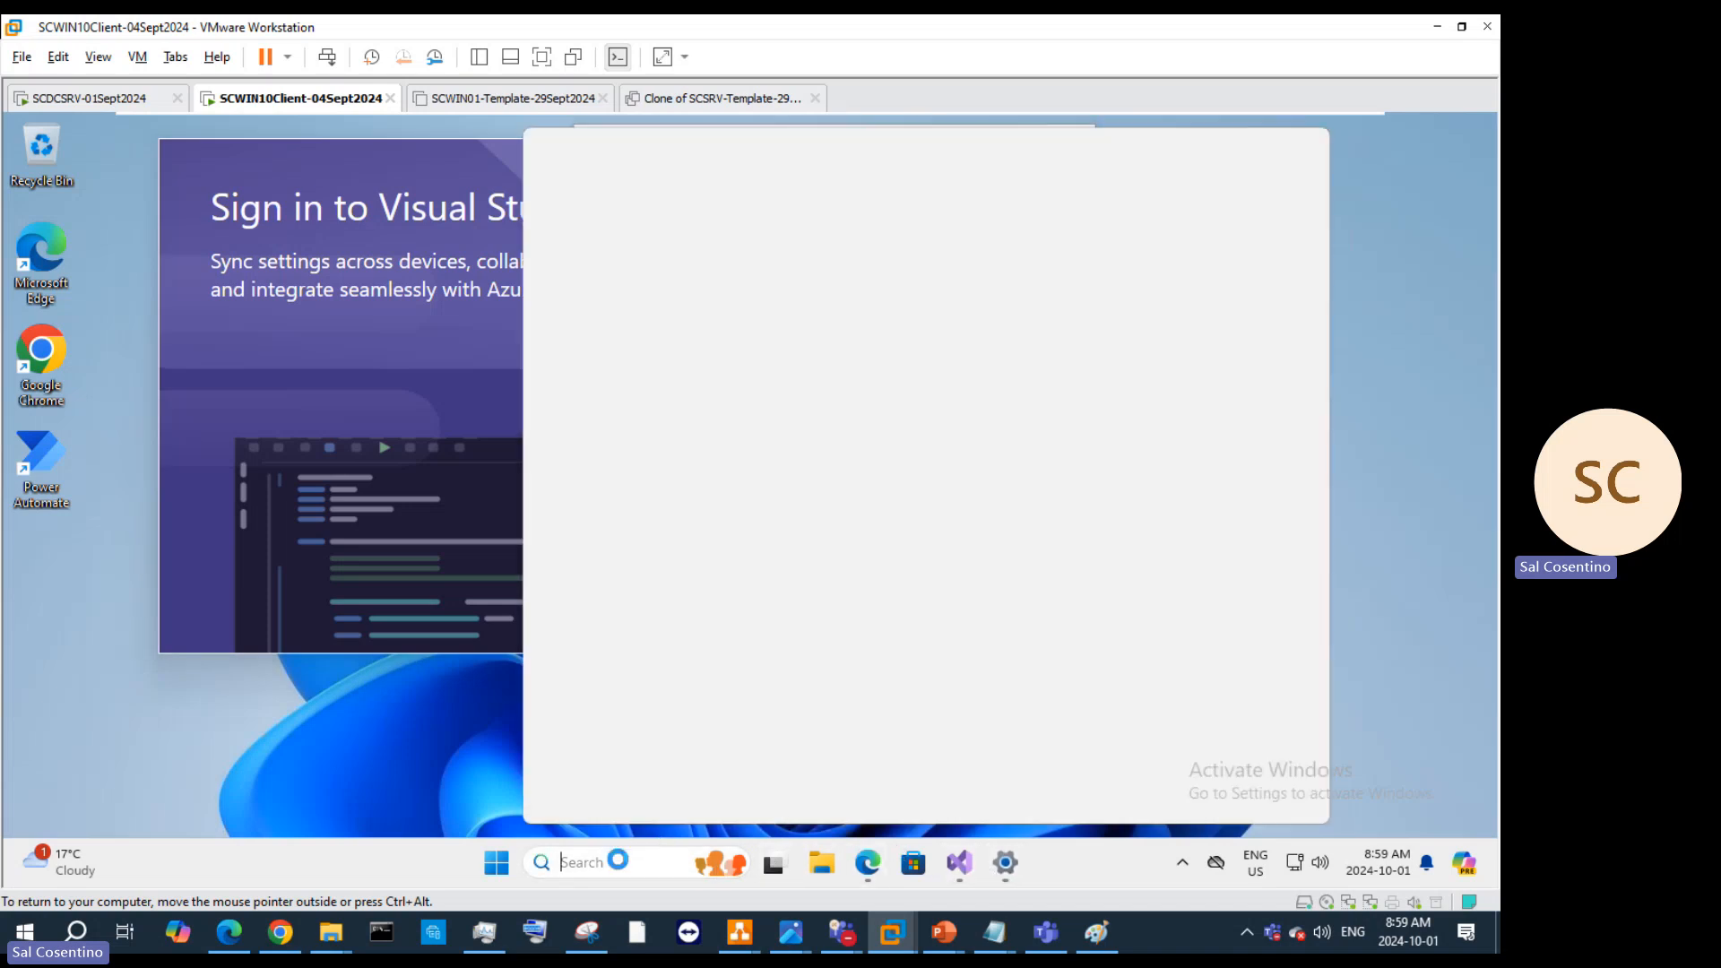
text(services)
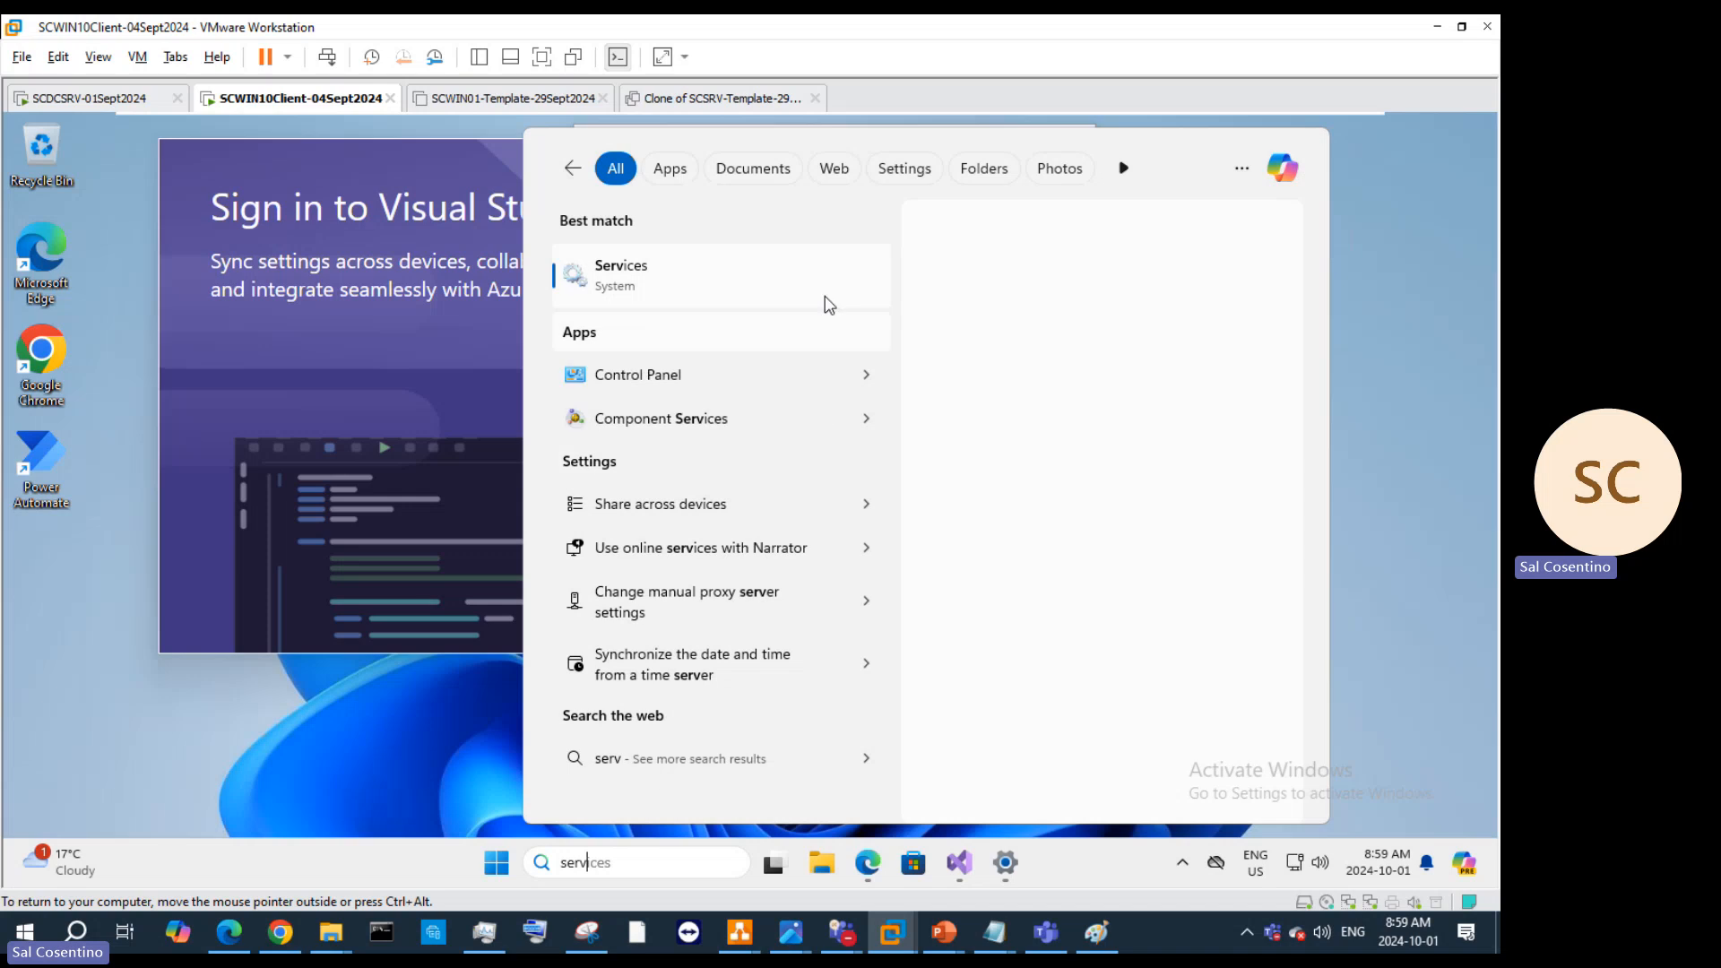
click(829, 302)
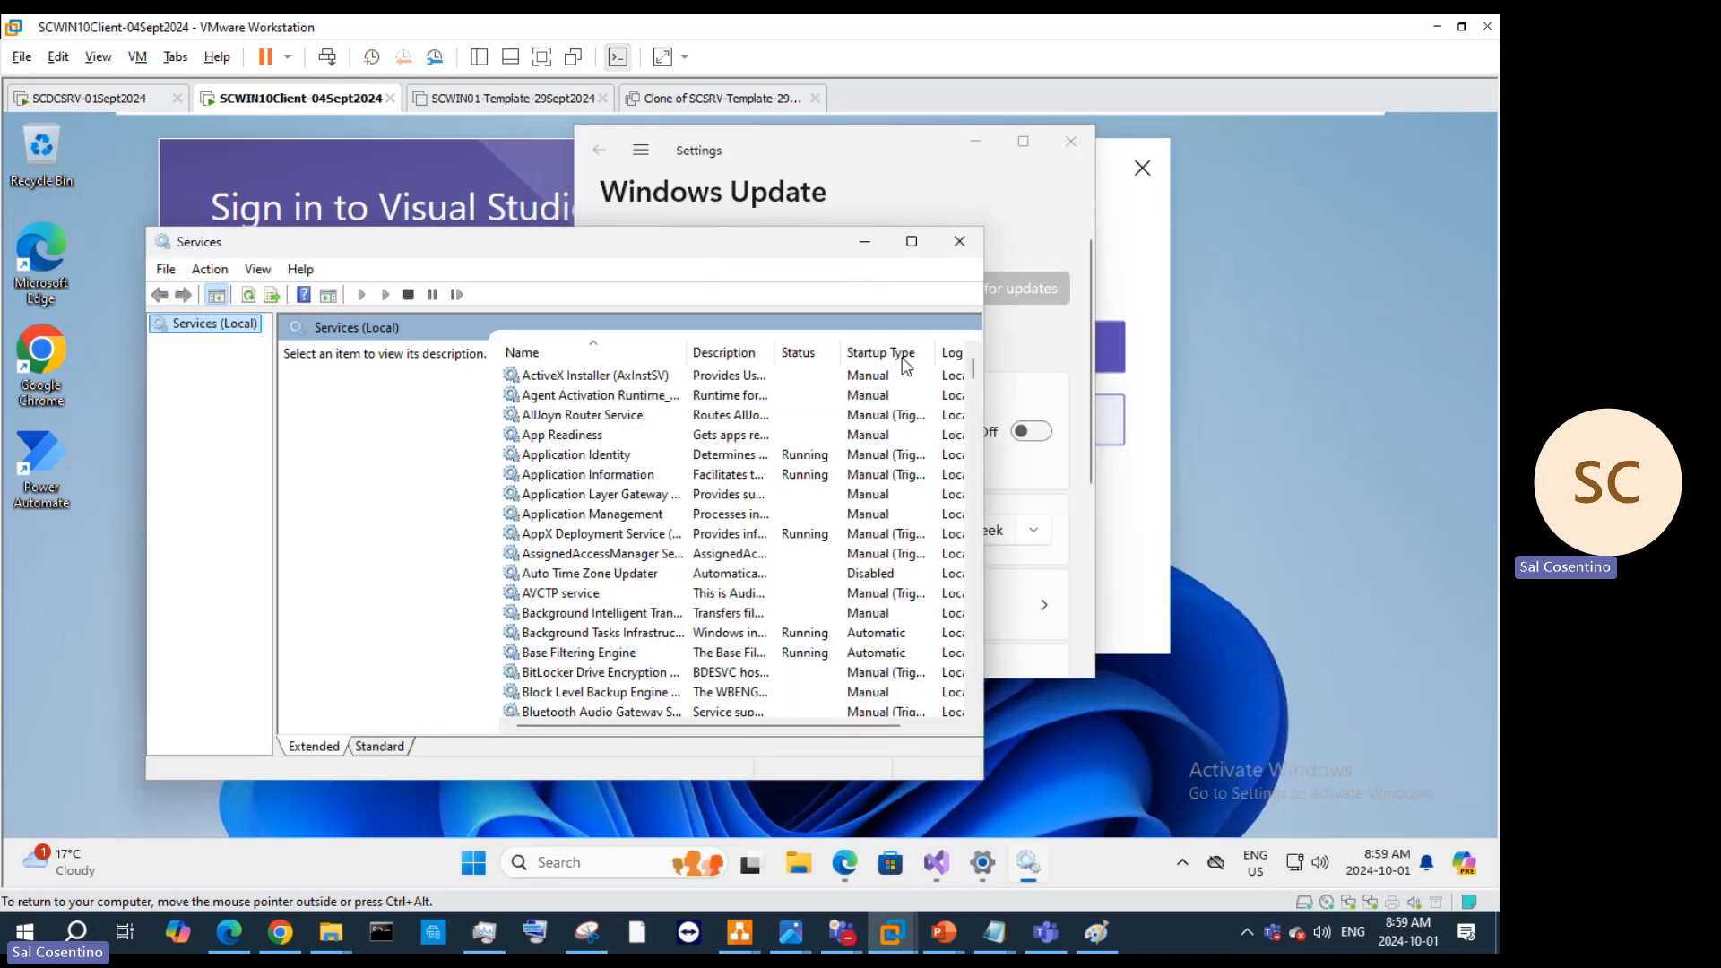
drag(973, 360, 975, 693)
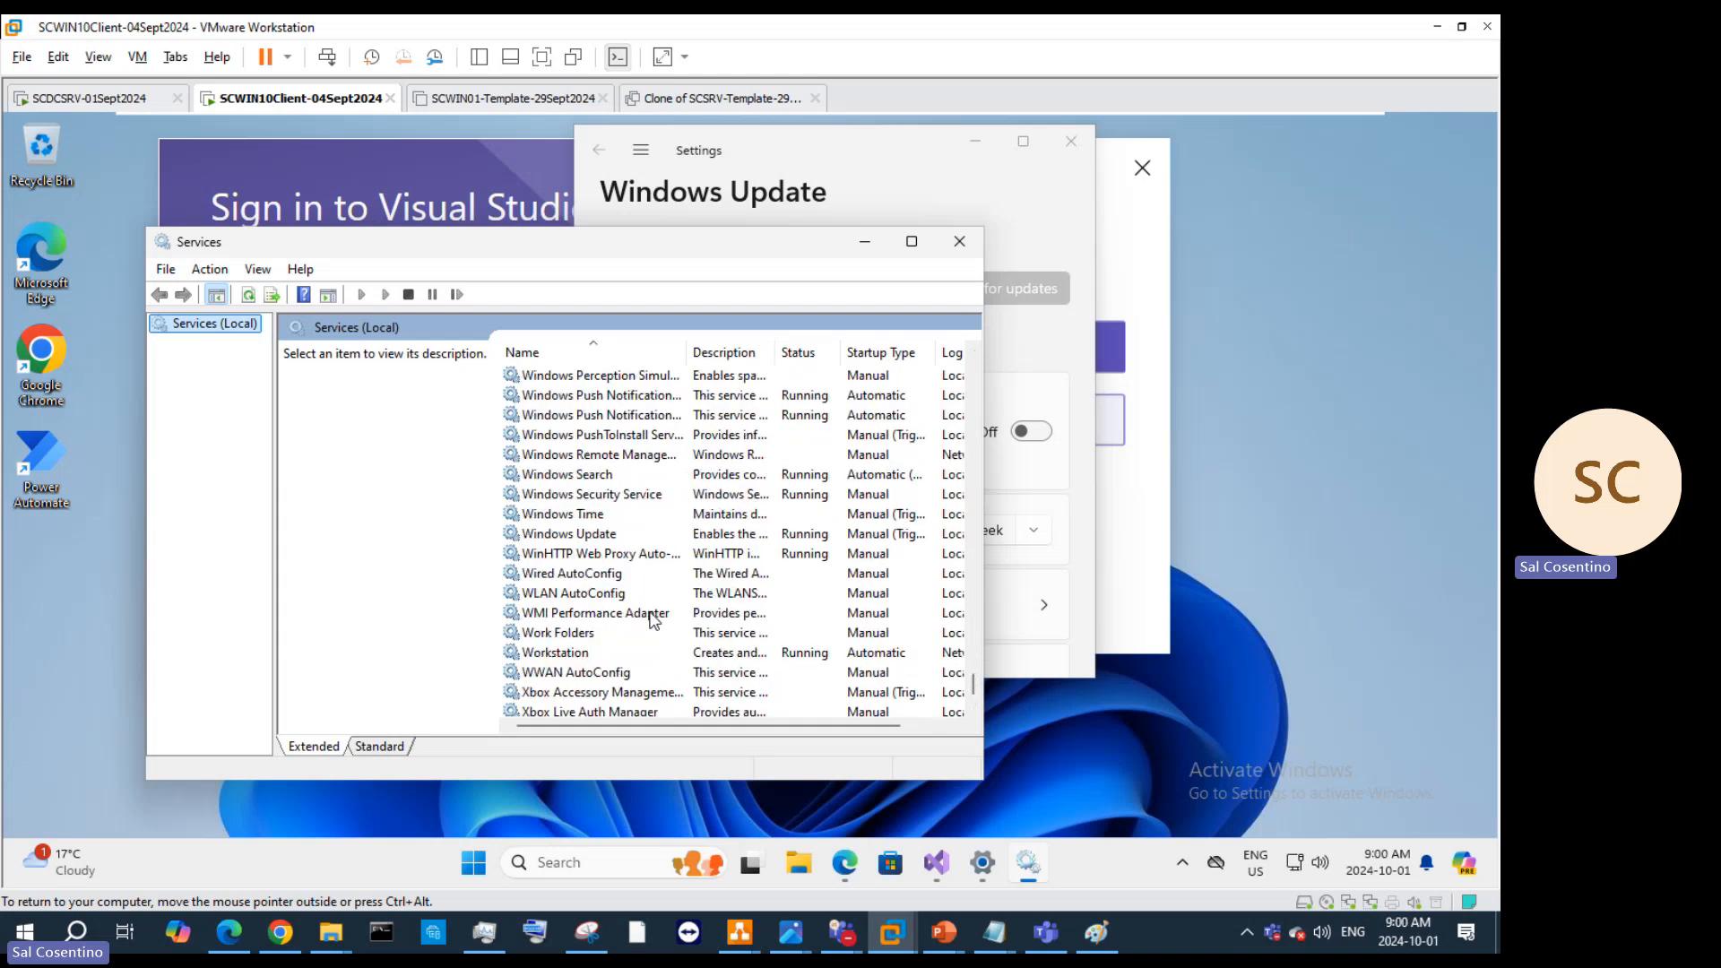
click(606, 536)
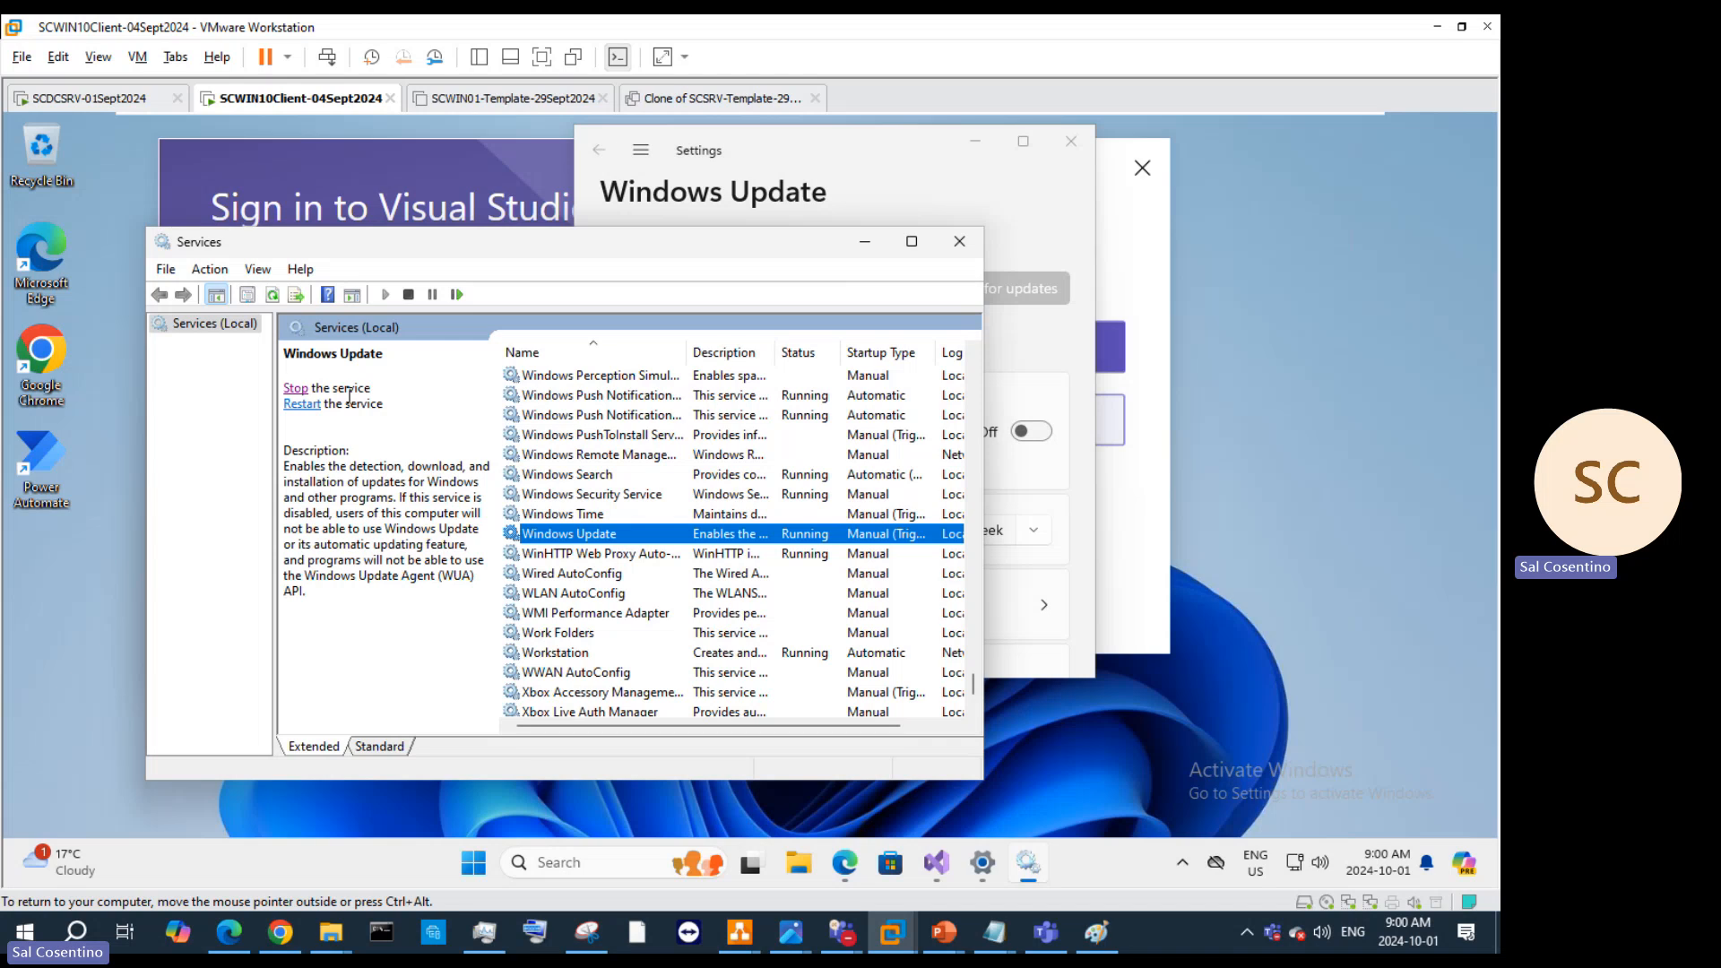
click(297, 390)
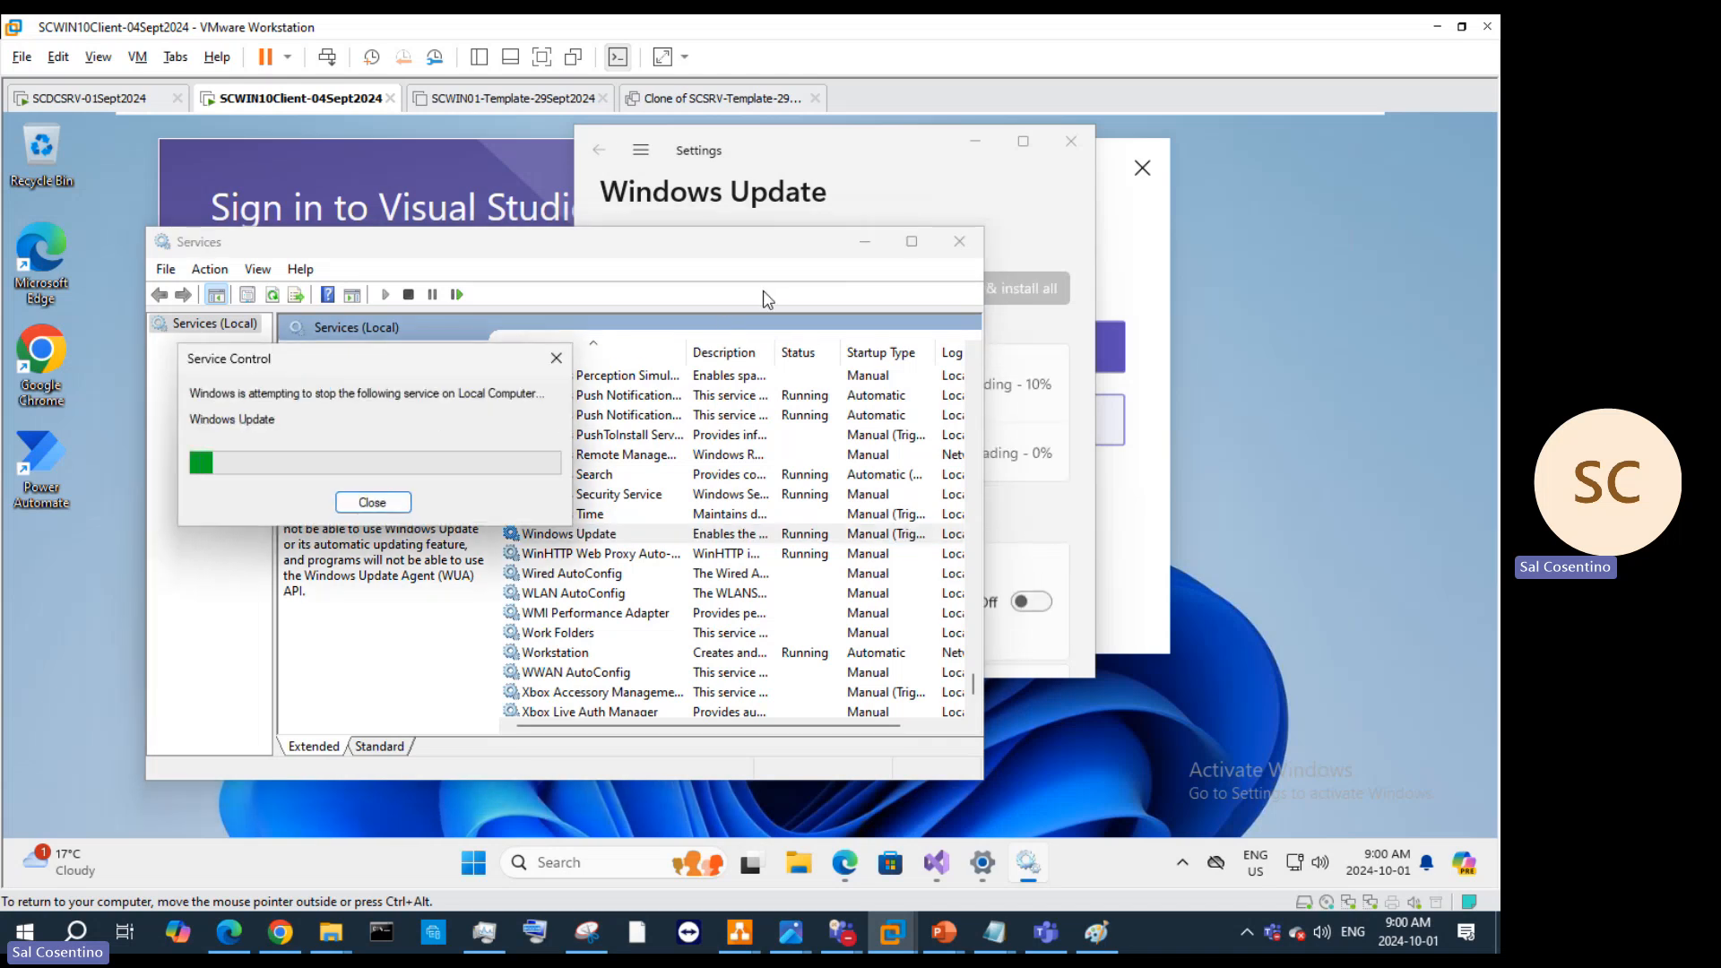
Bring the Windows Update settings forward to review the updates it now lists
click(925, 199)
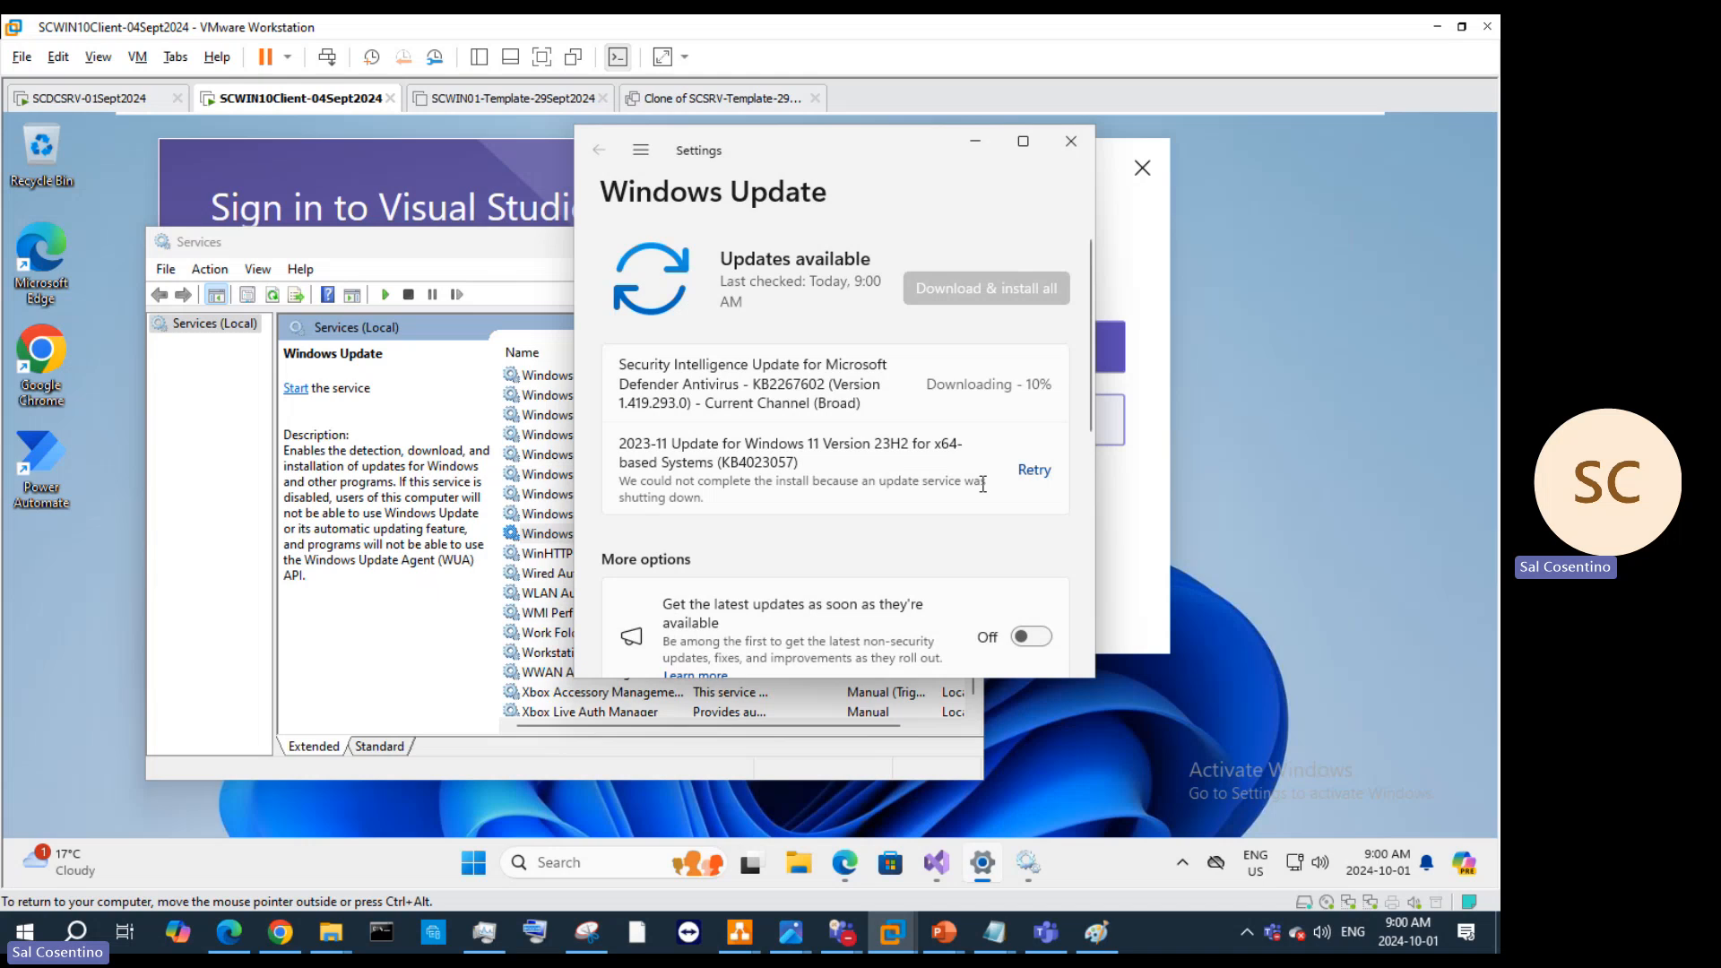
scroll(909, 475, down, 2)
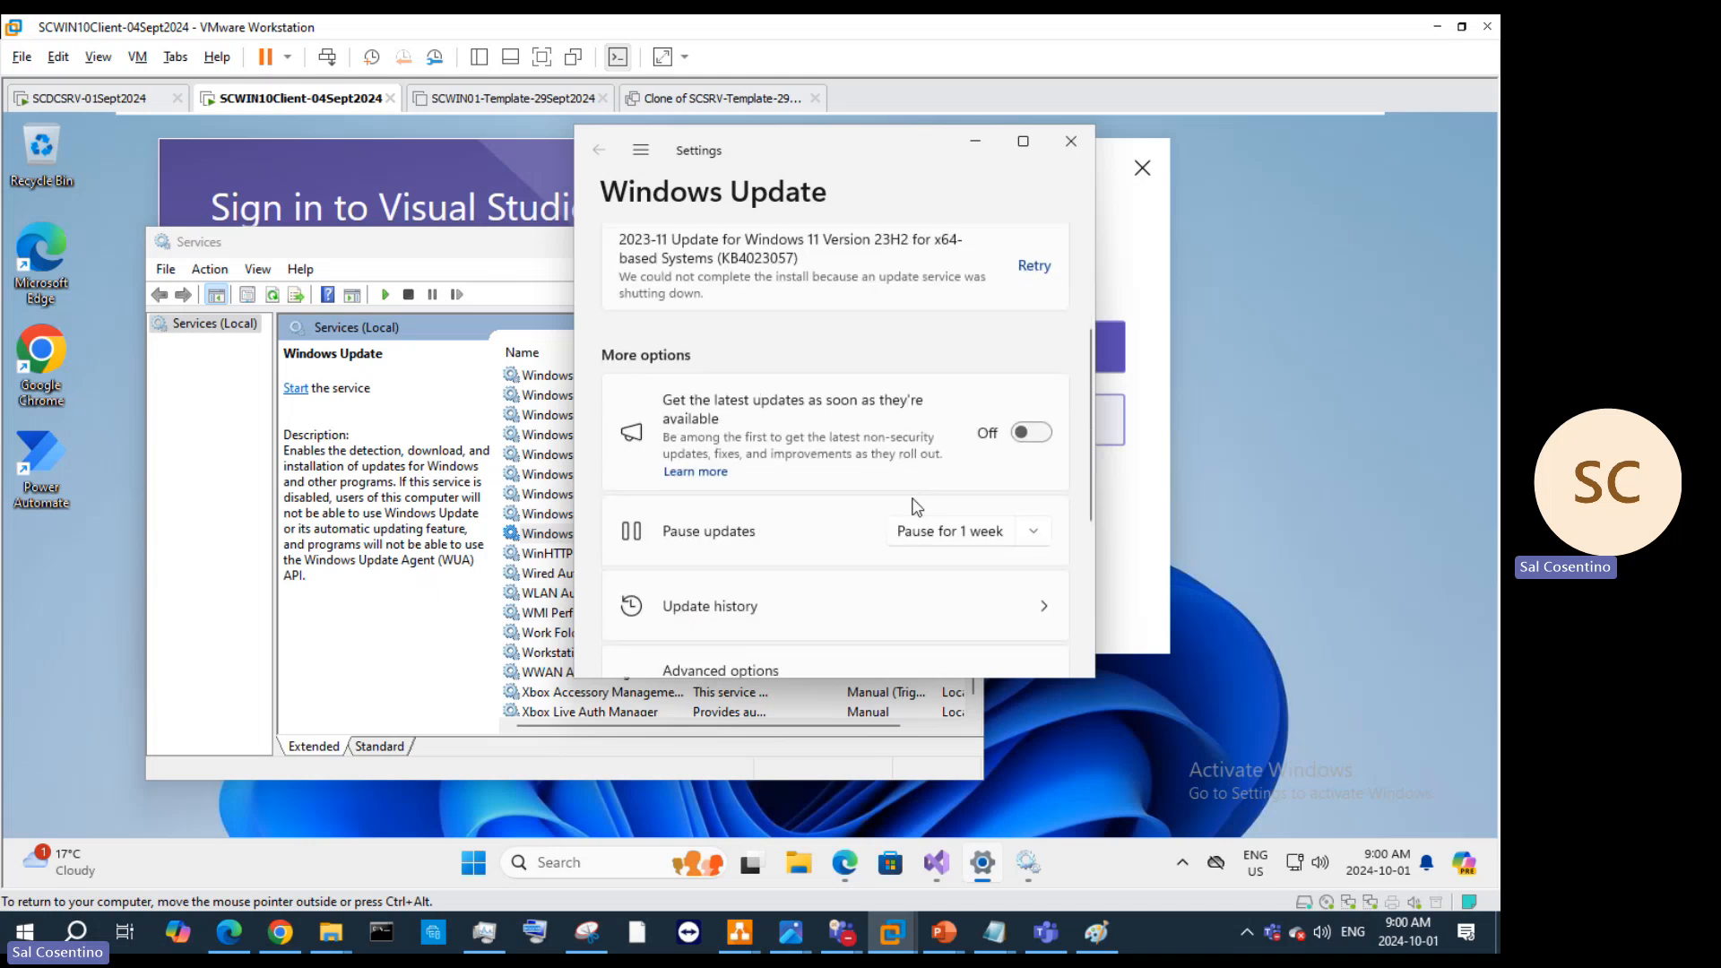
scroll(917, 519, up, 2)
scroll(913, 523, down, 4)
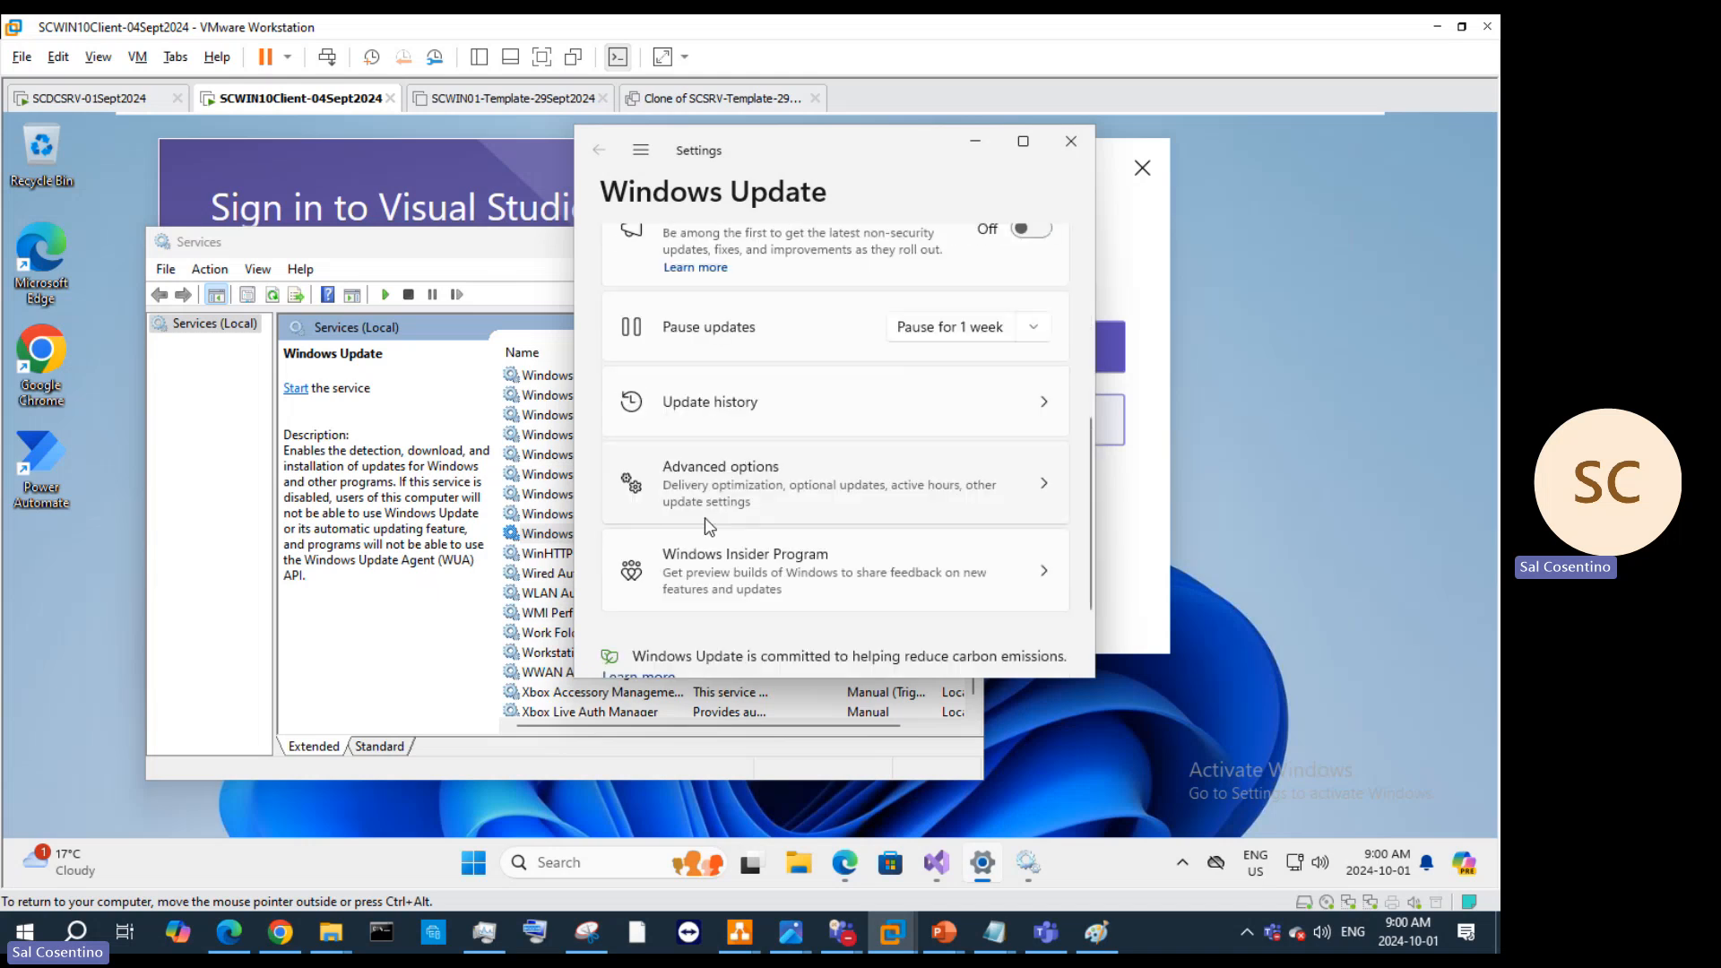
In Windows Update service properties, set startup type to Disabled, stop it, and apply
right_click(519, 539)
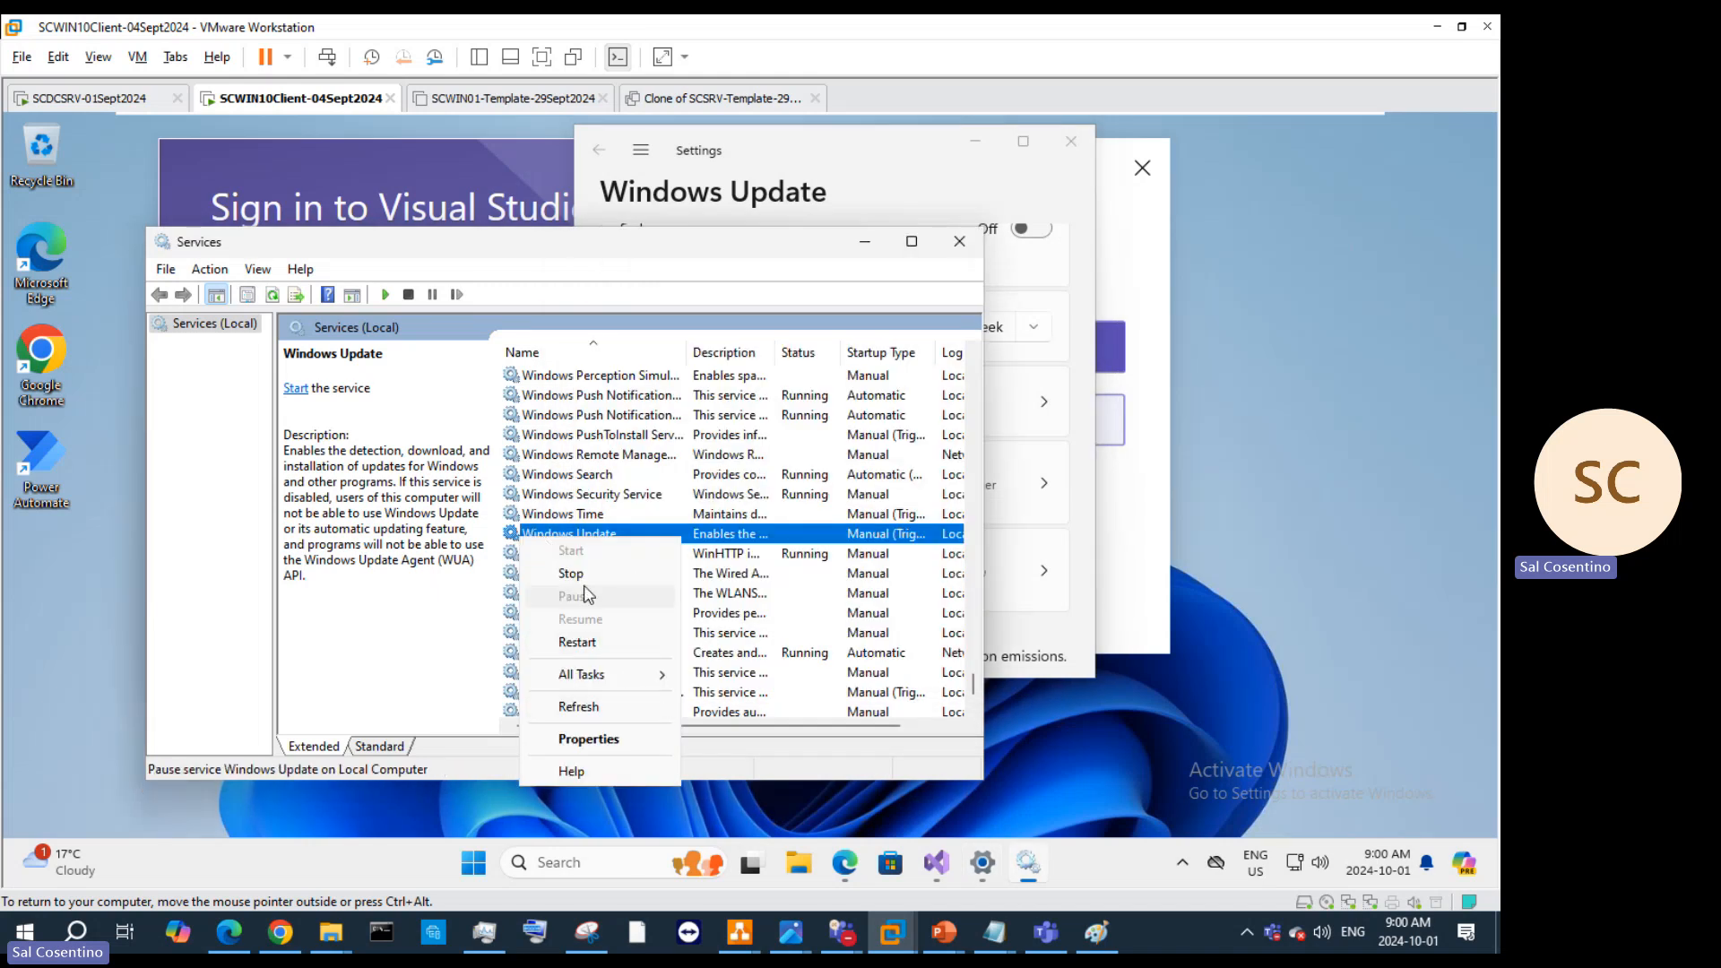
click(599, 741)
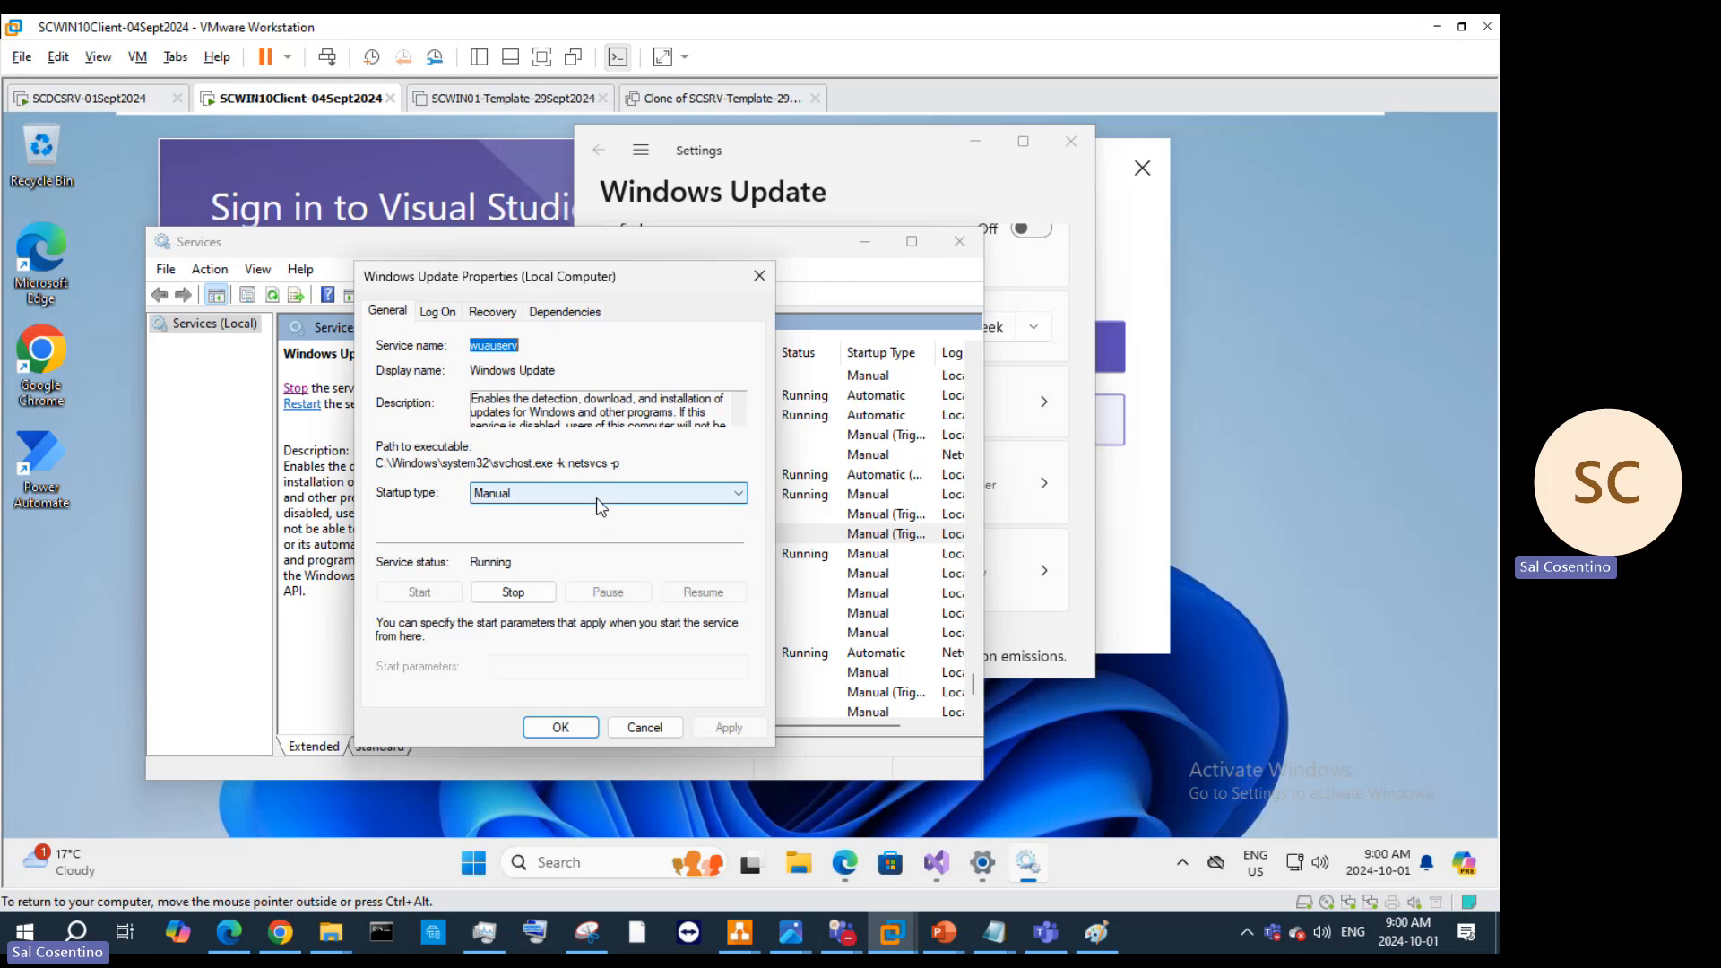
click(596, 495)
click(563, 551)
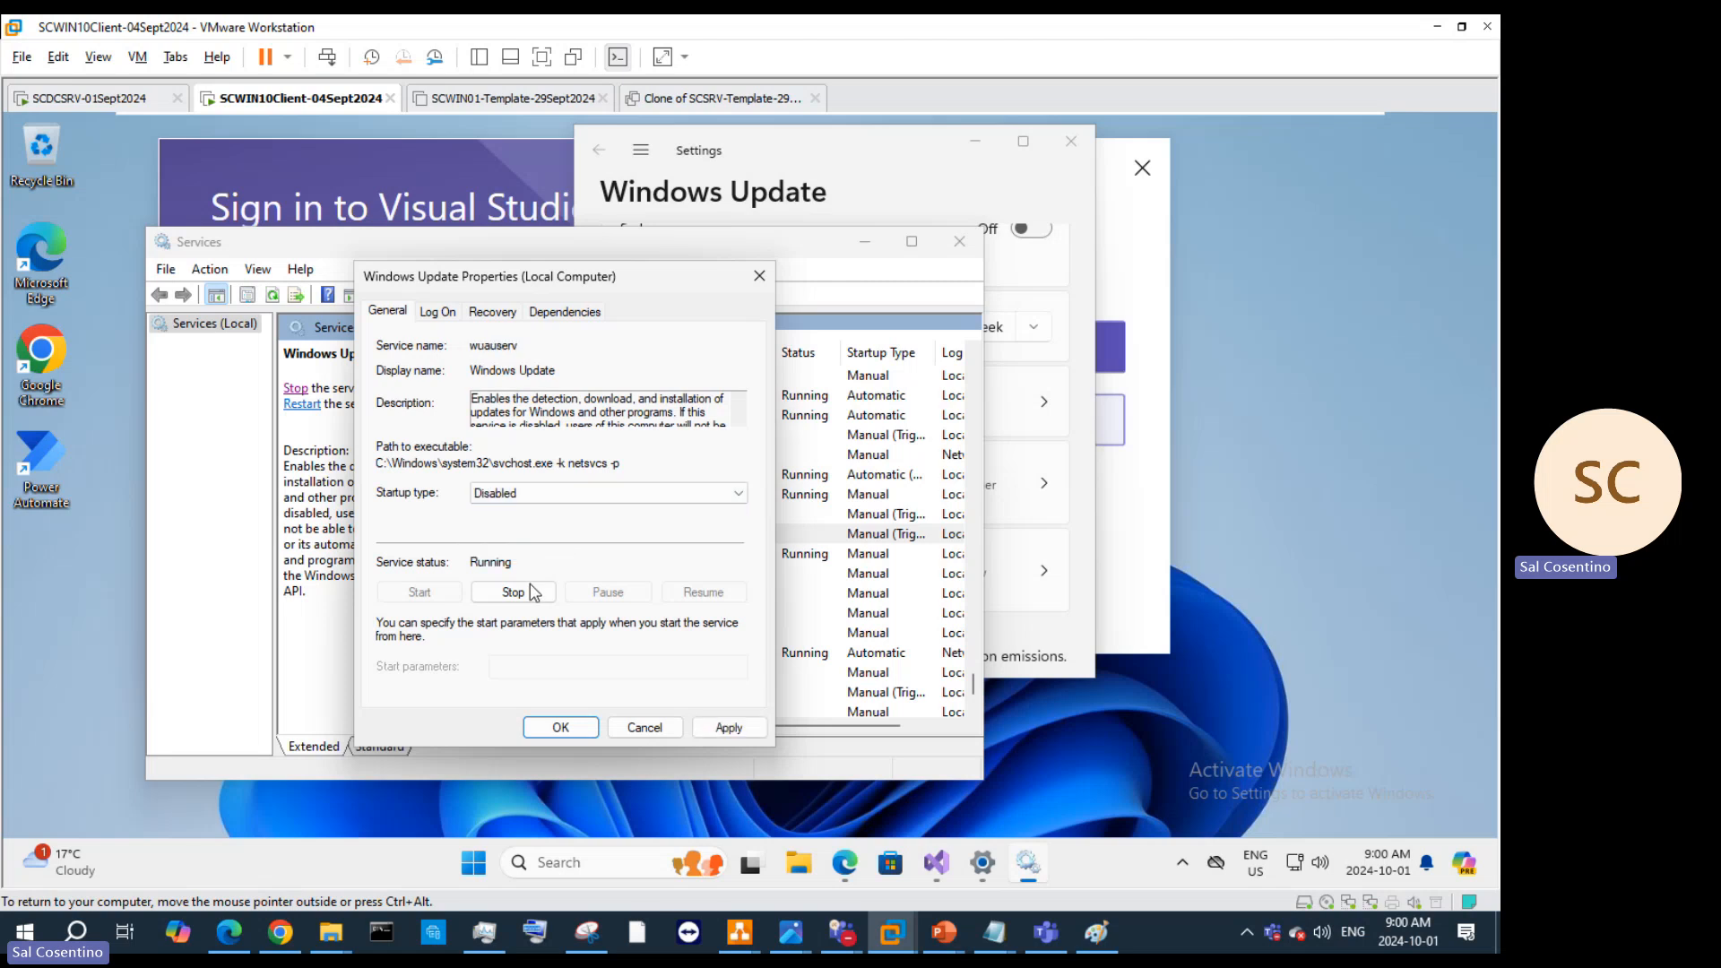
click(513, 593)
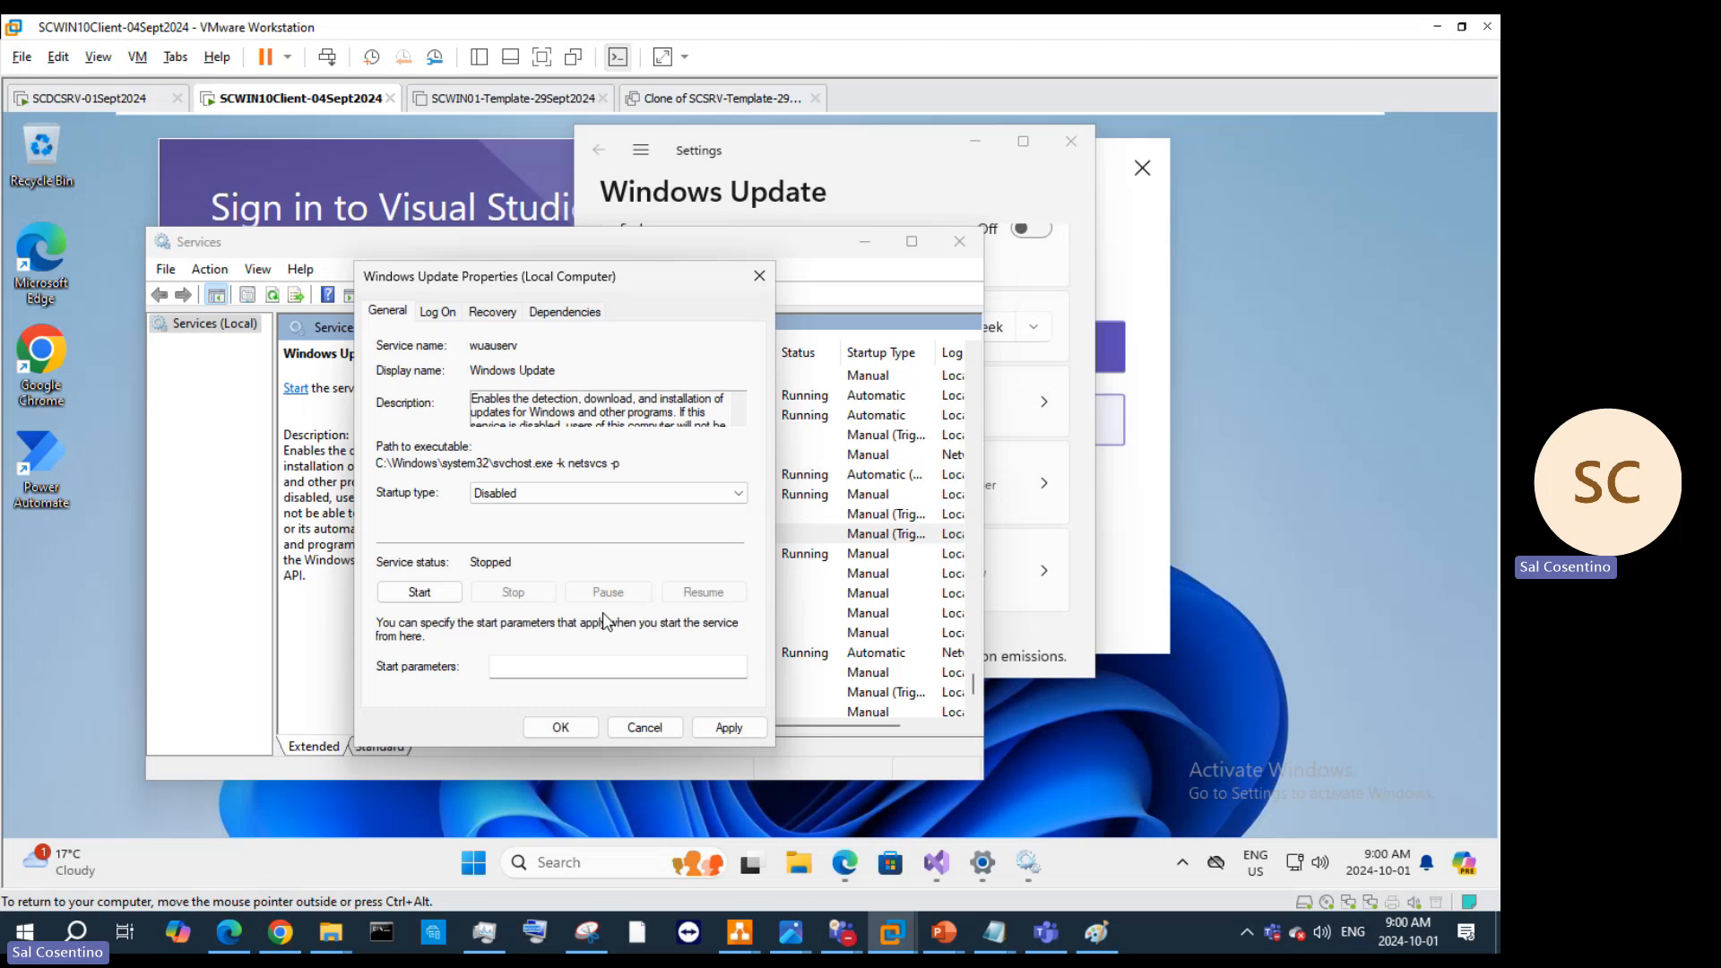
click(728, 727)
click(557, 727)
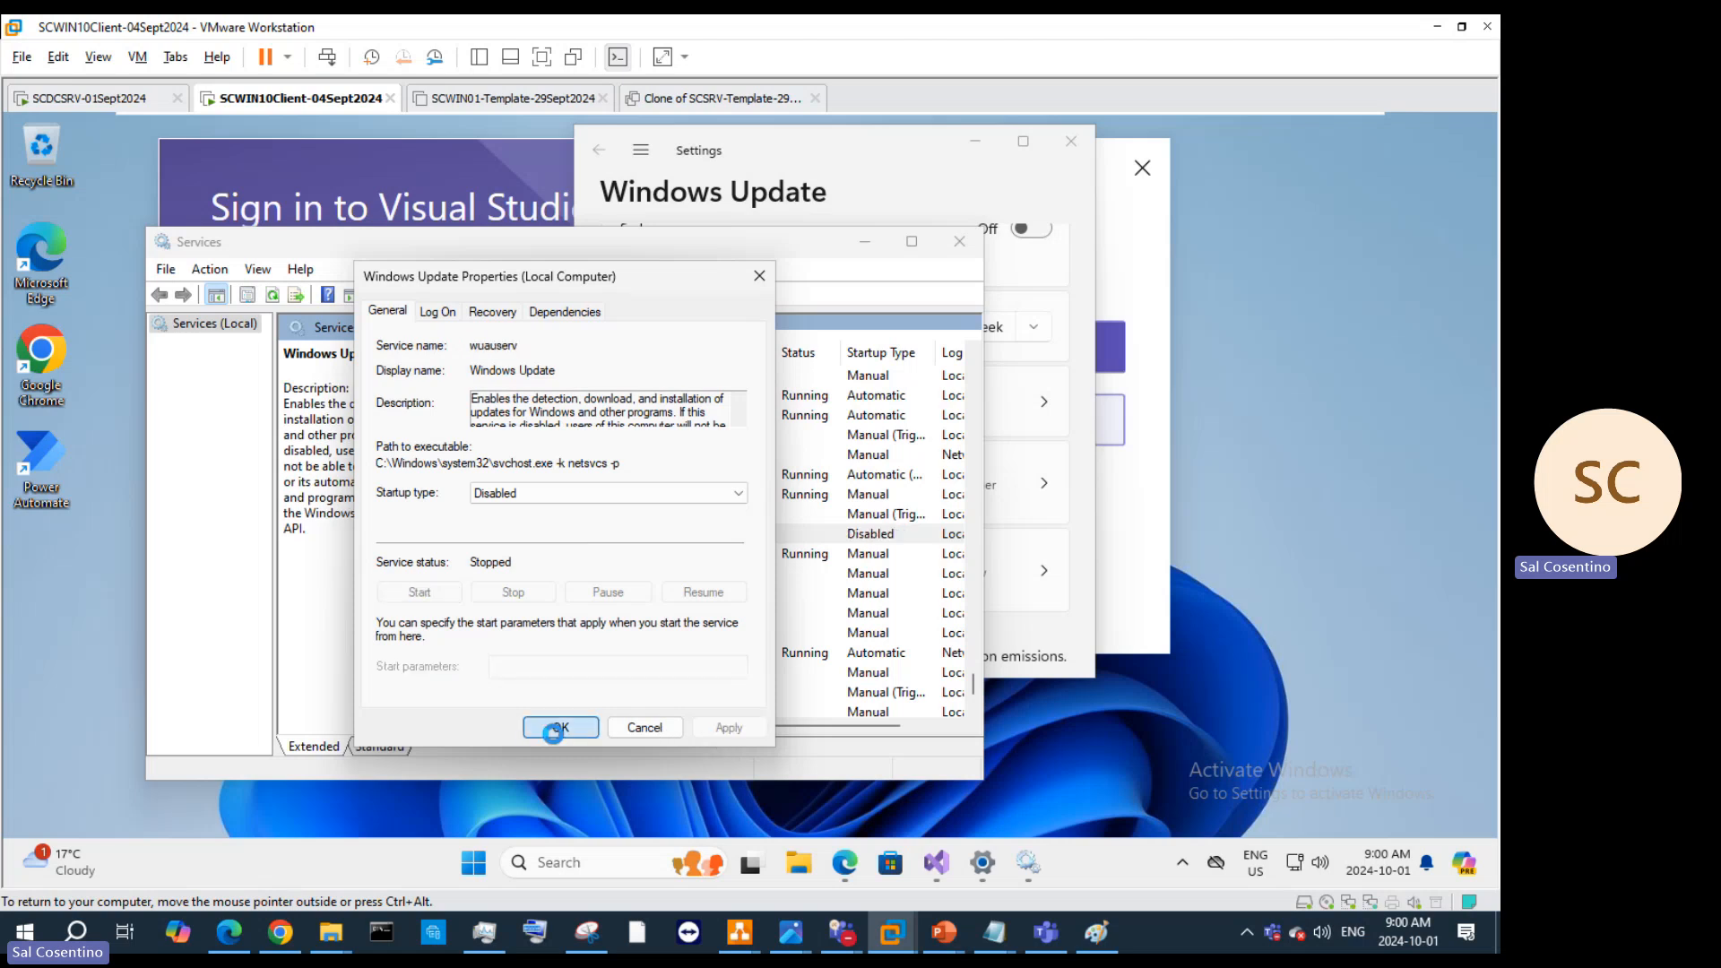
click(1046, 493)
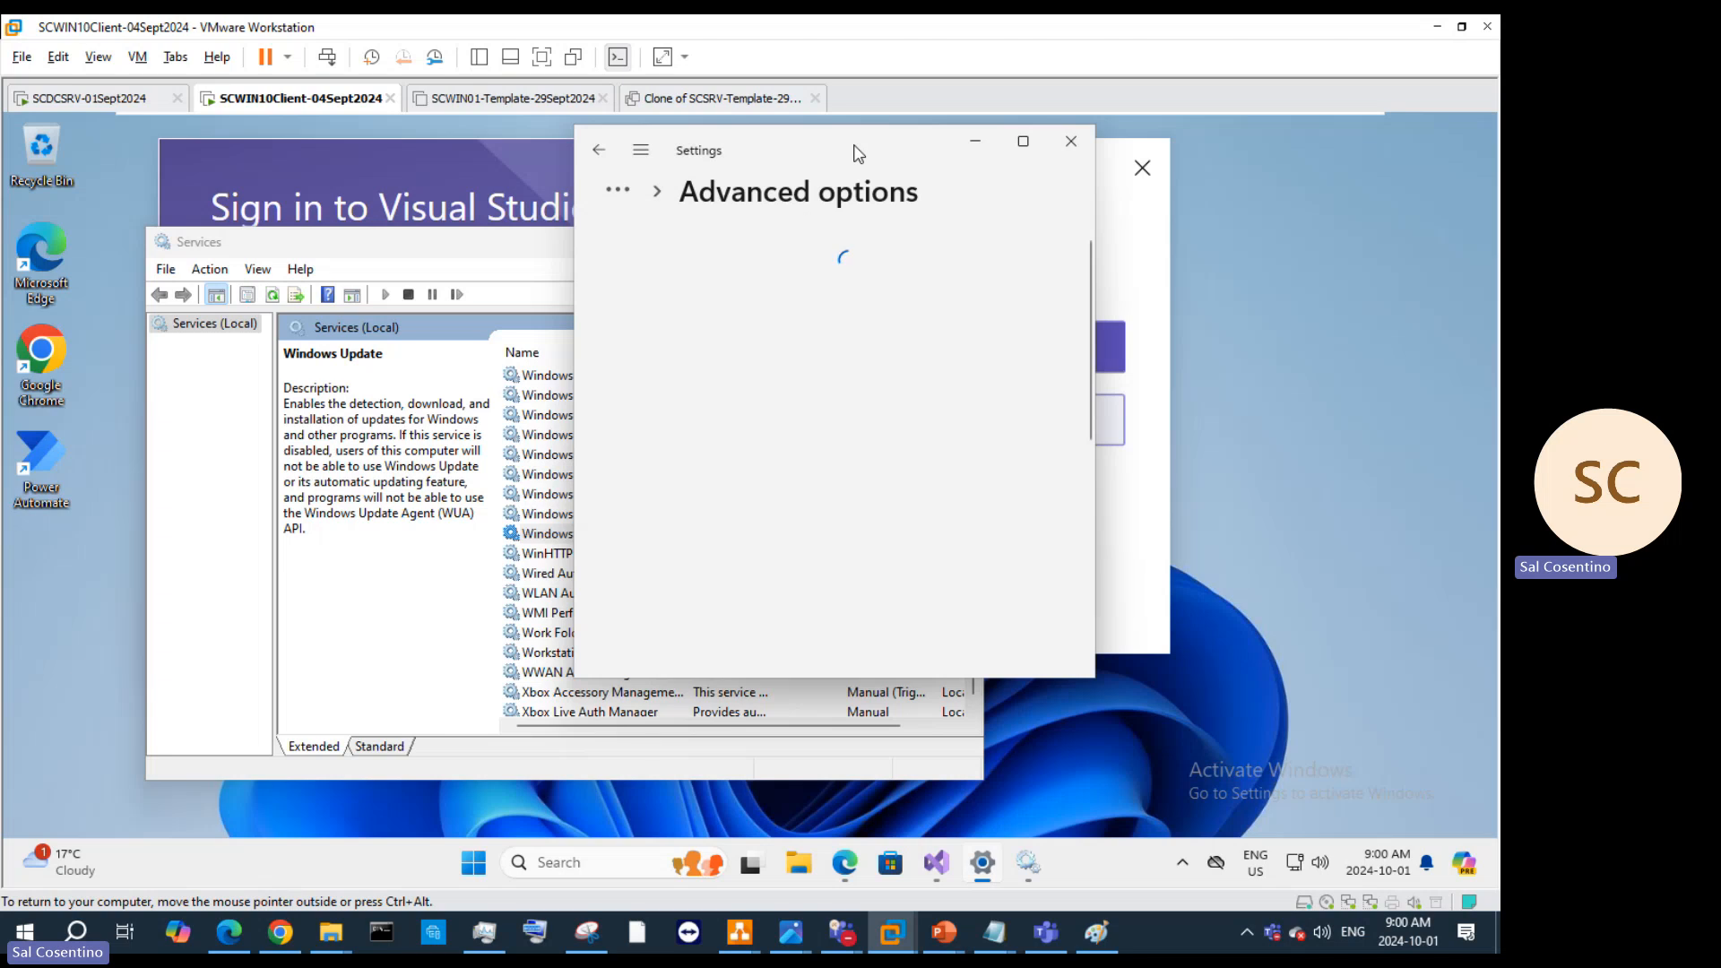
Skip the Visual Studio sign-in without exiting, and start Visual Studio with default settings
drag(858, 152, 1198, 217)
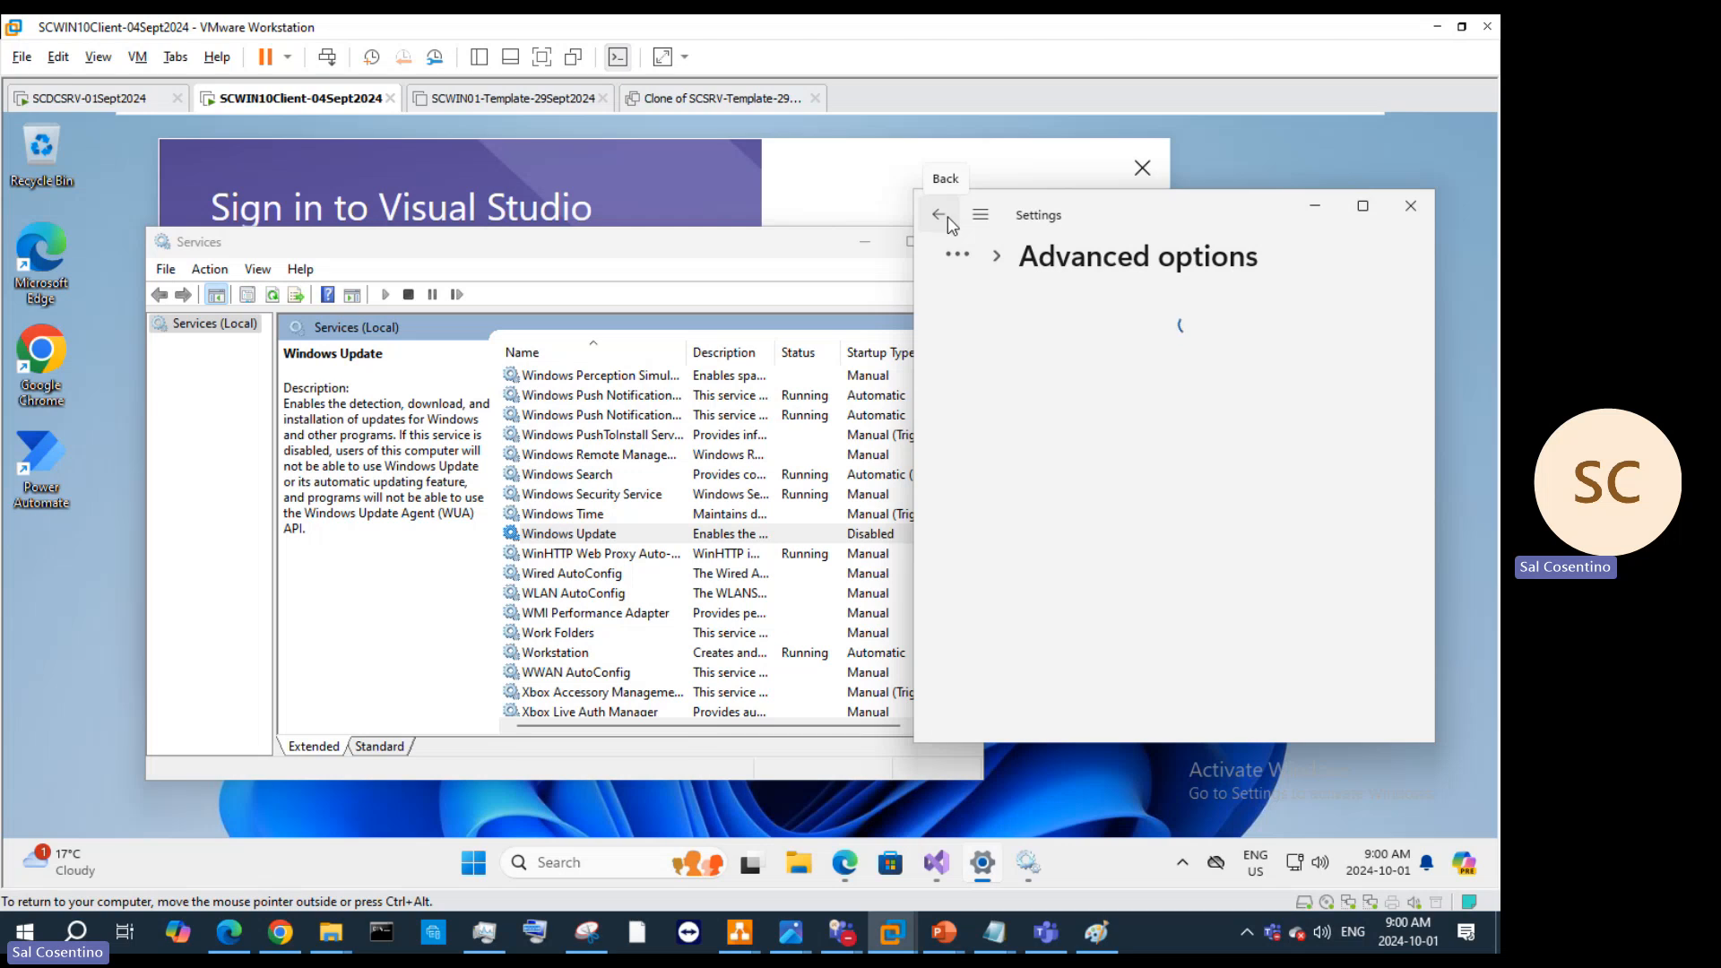
click(1144, 172)
click(1143, 170)
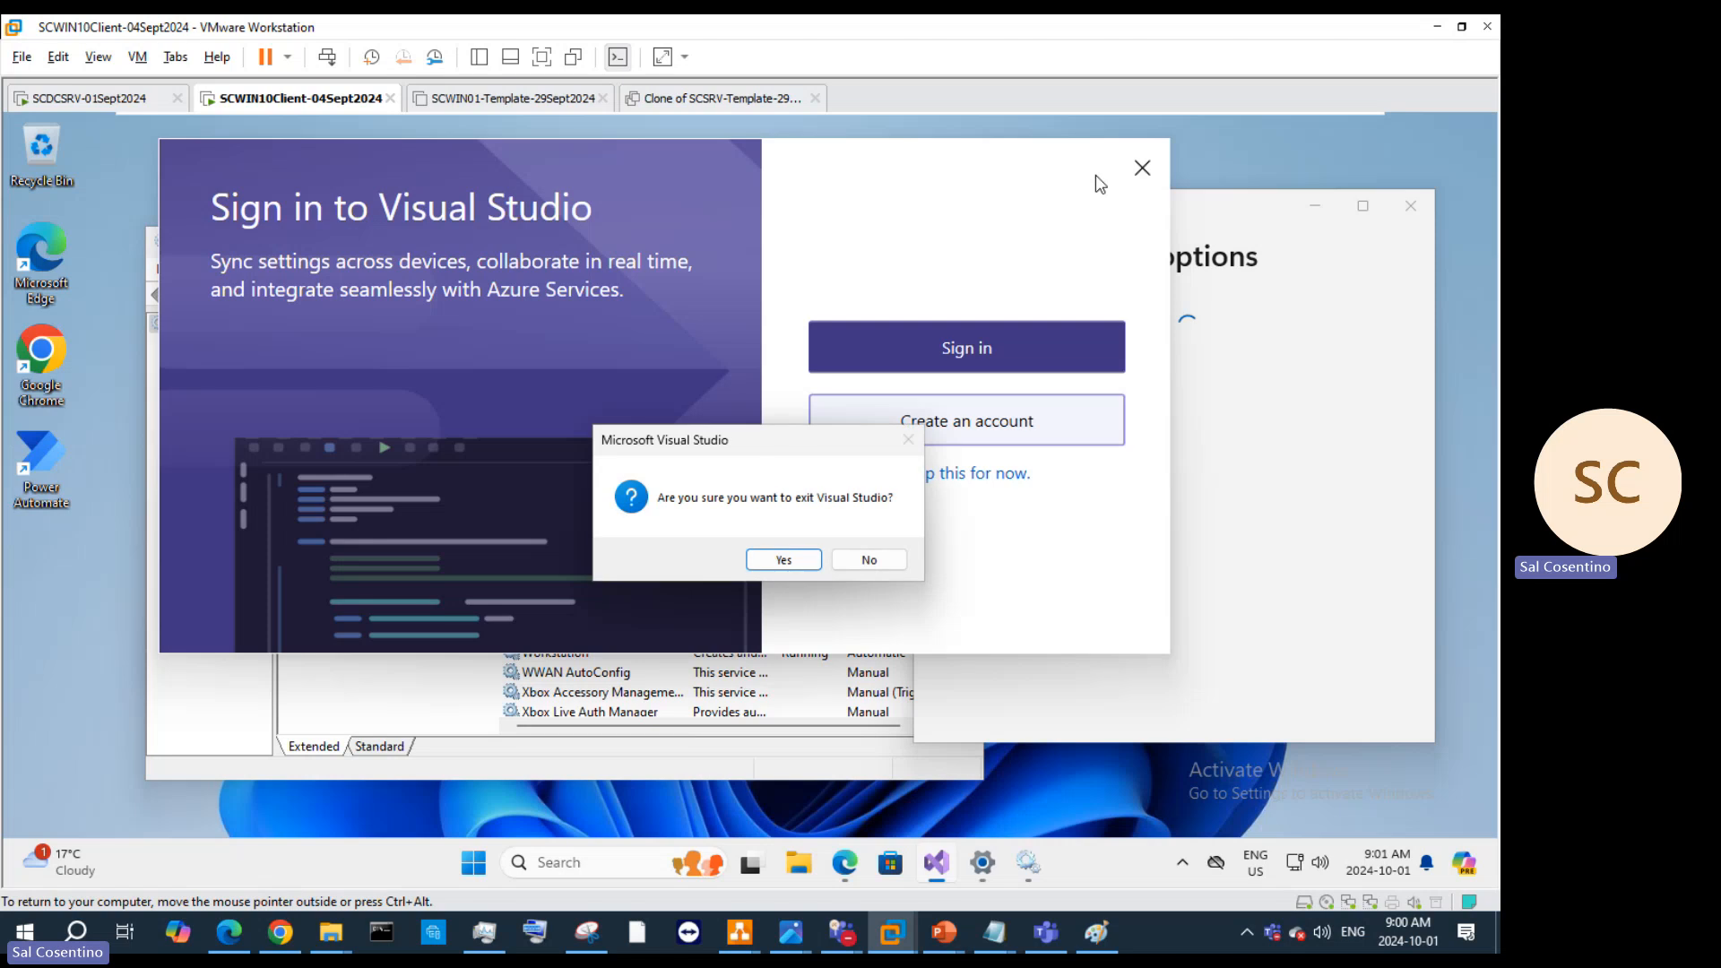
click(1000, 480)
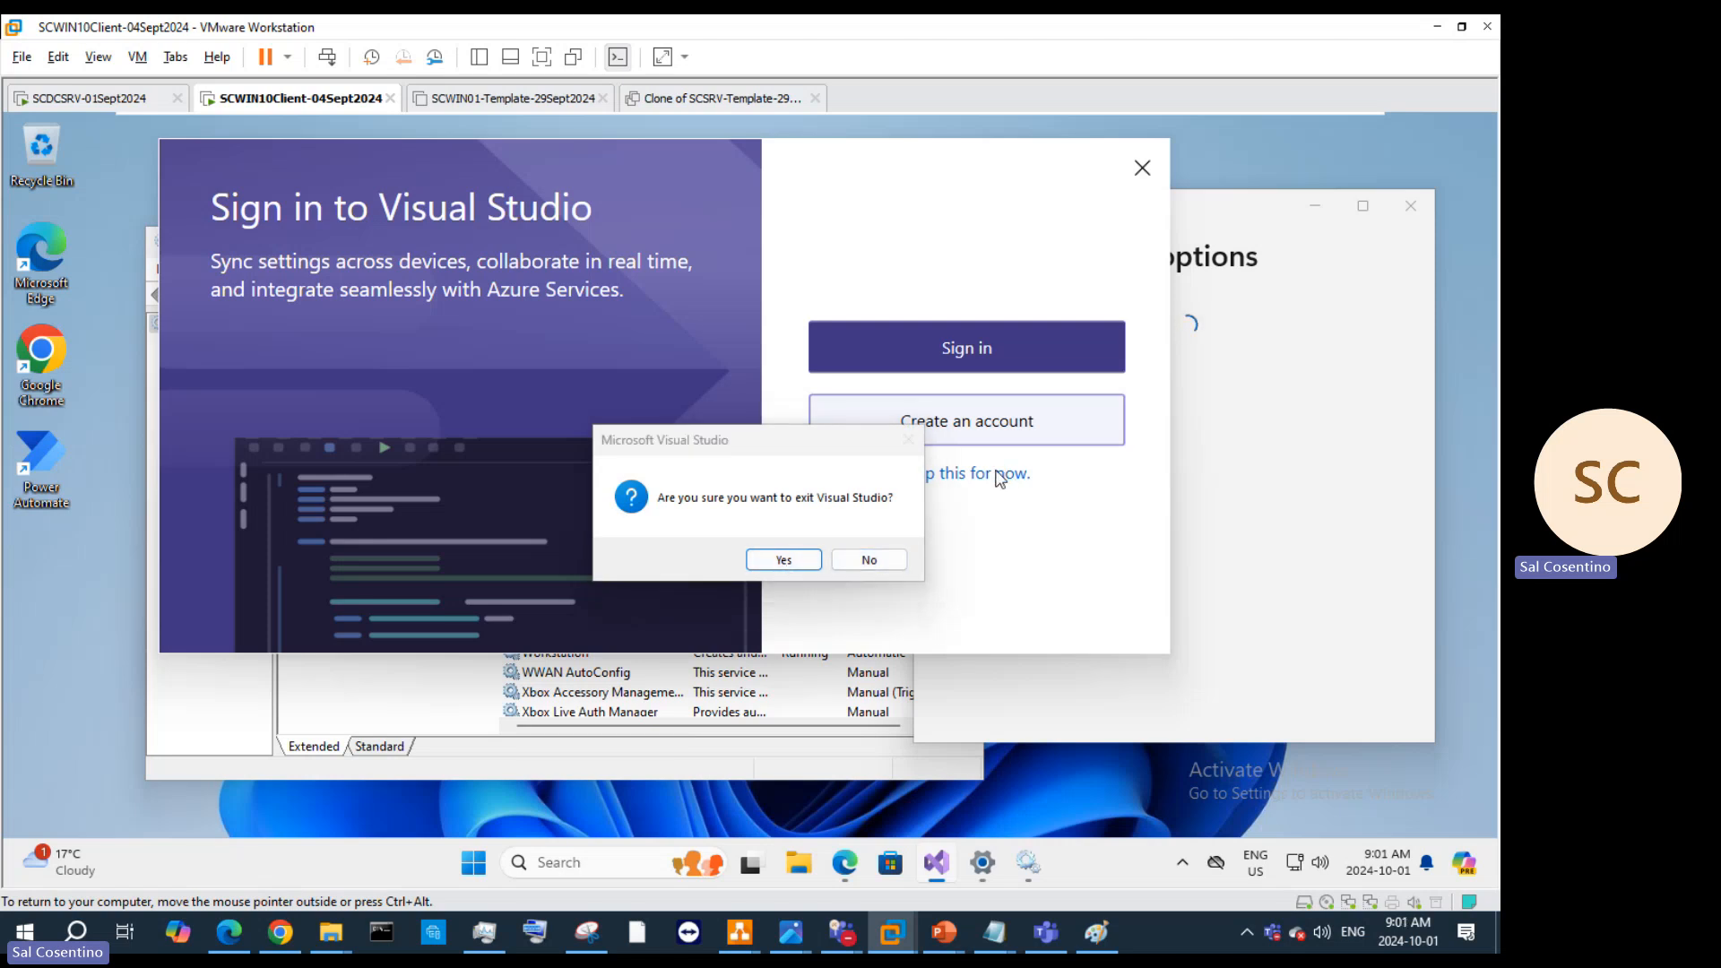
click(868, 559)
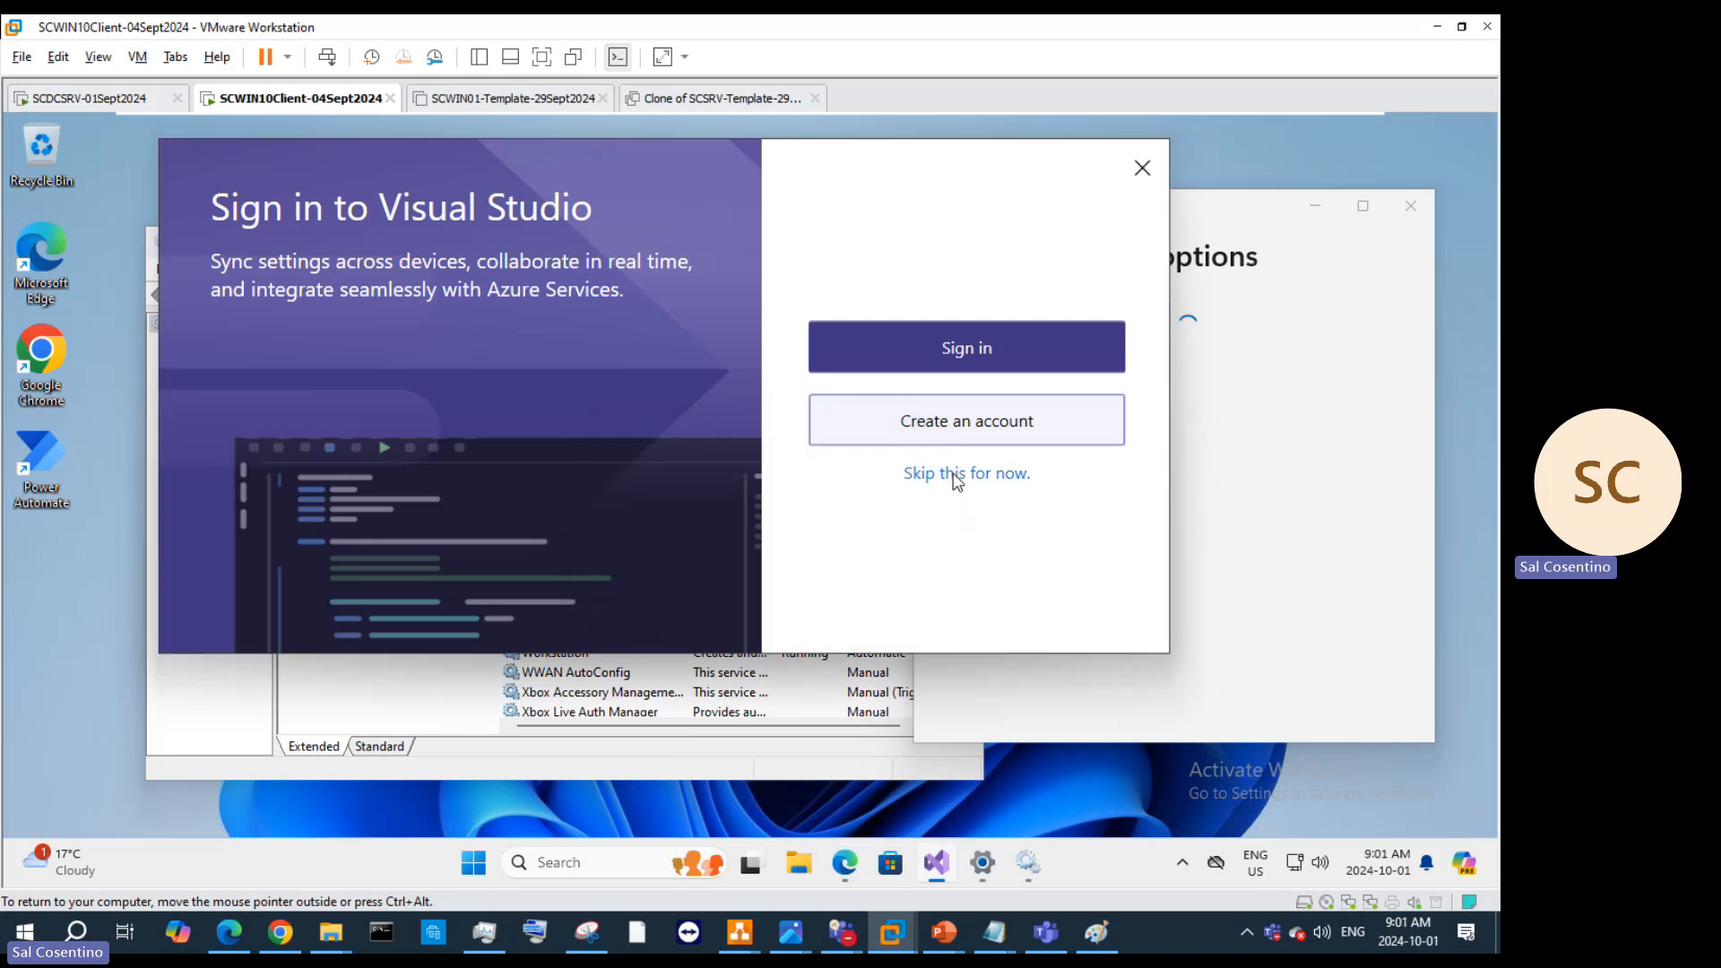
click(958, 475)
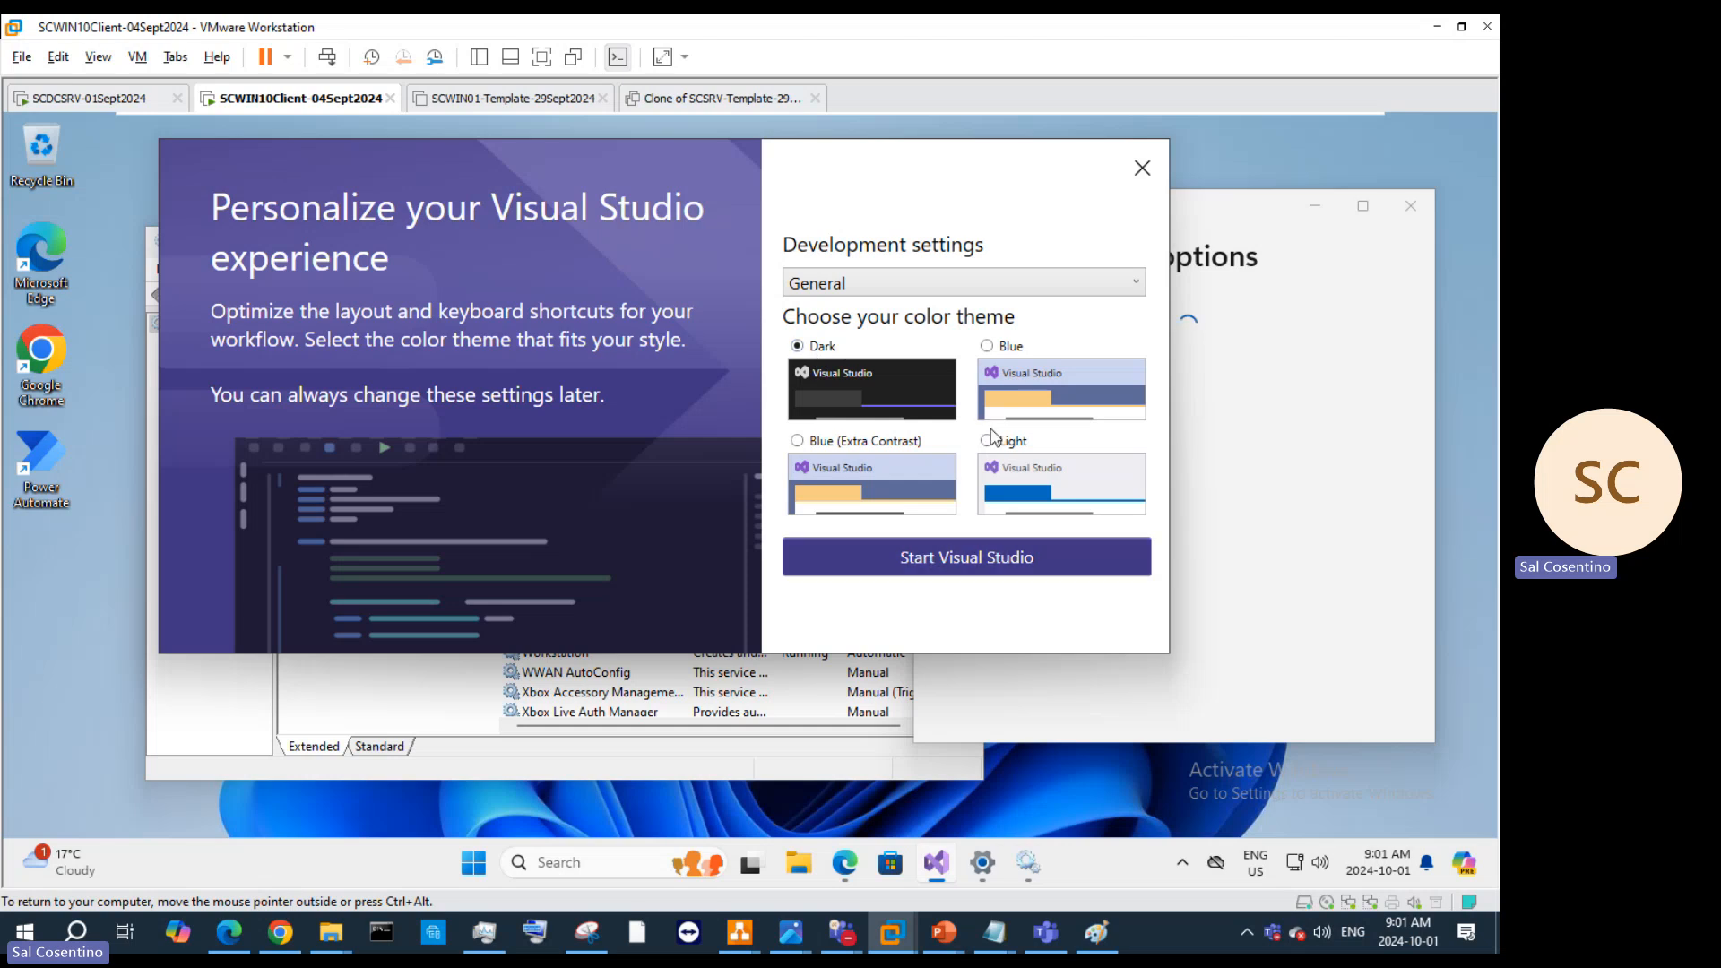
click(963, 551)
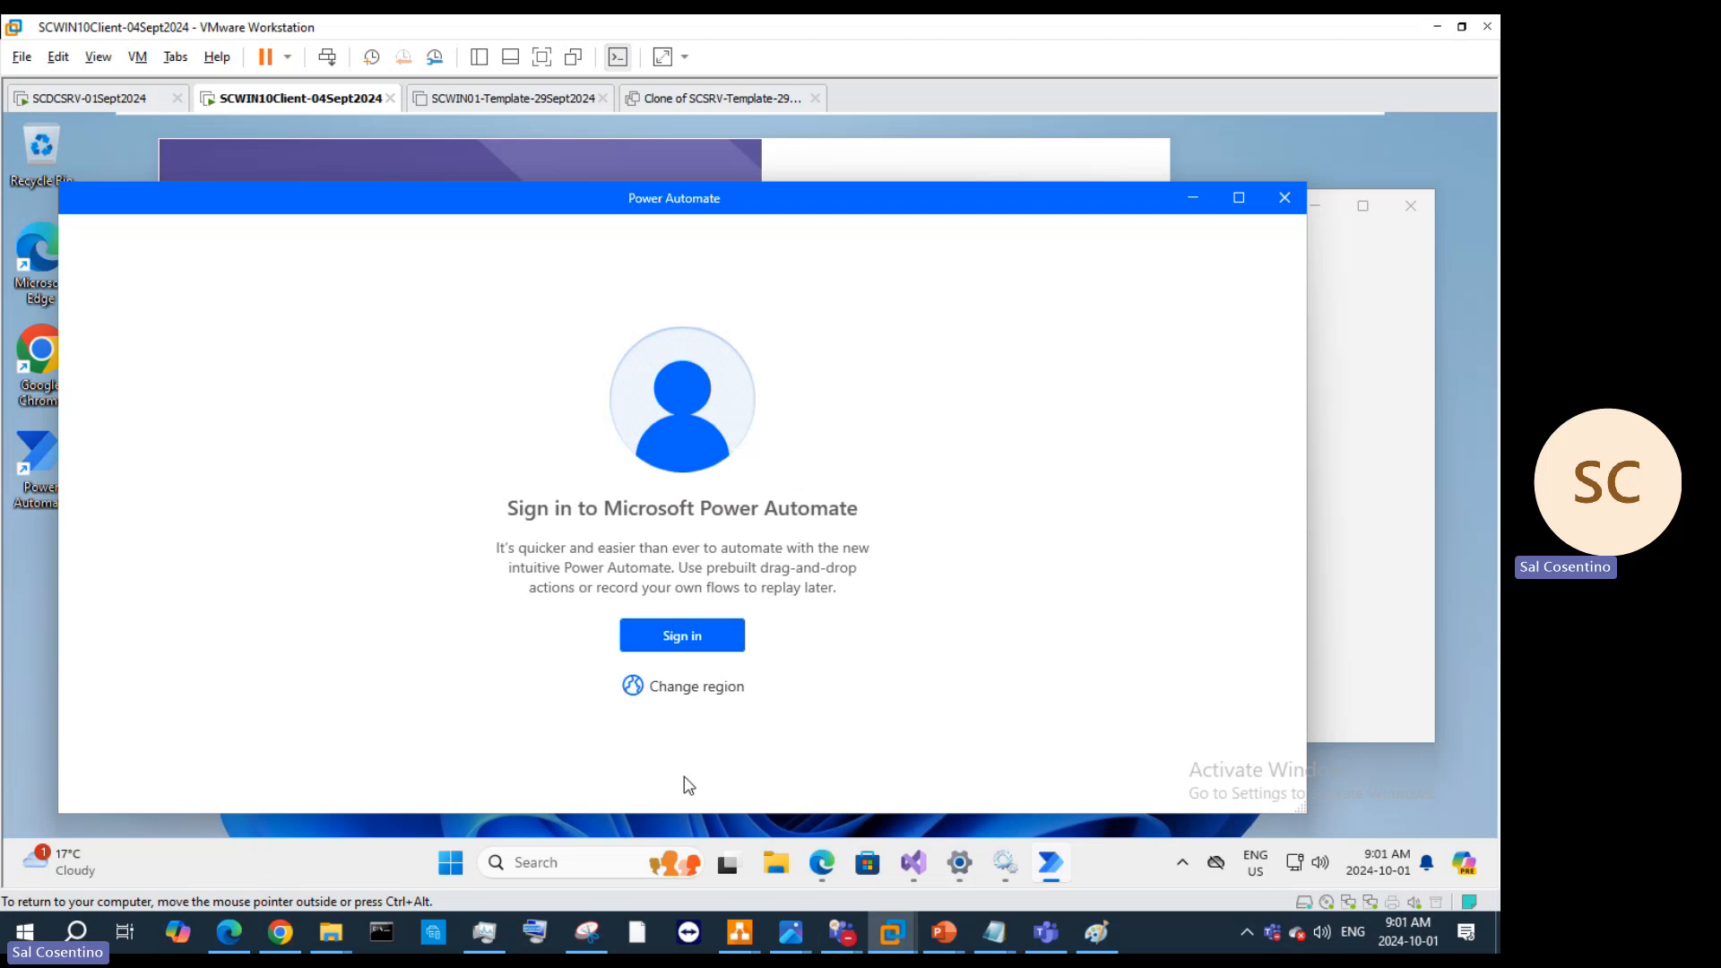
Return to the main Windows Update page, then search the VM for 'windows PowerShell'
click(965, 872)
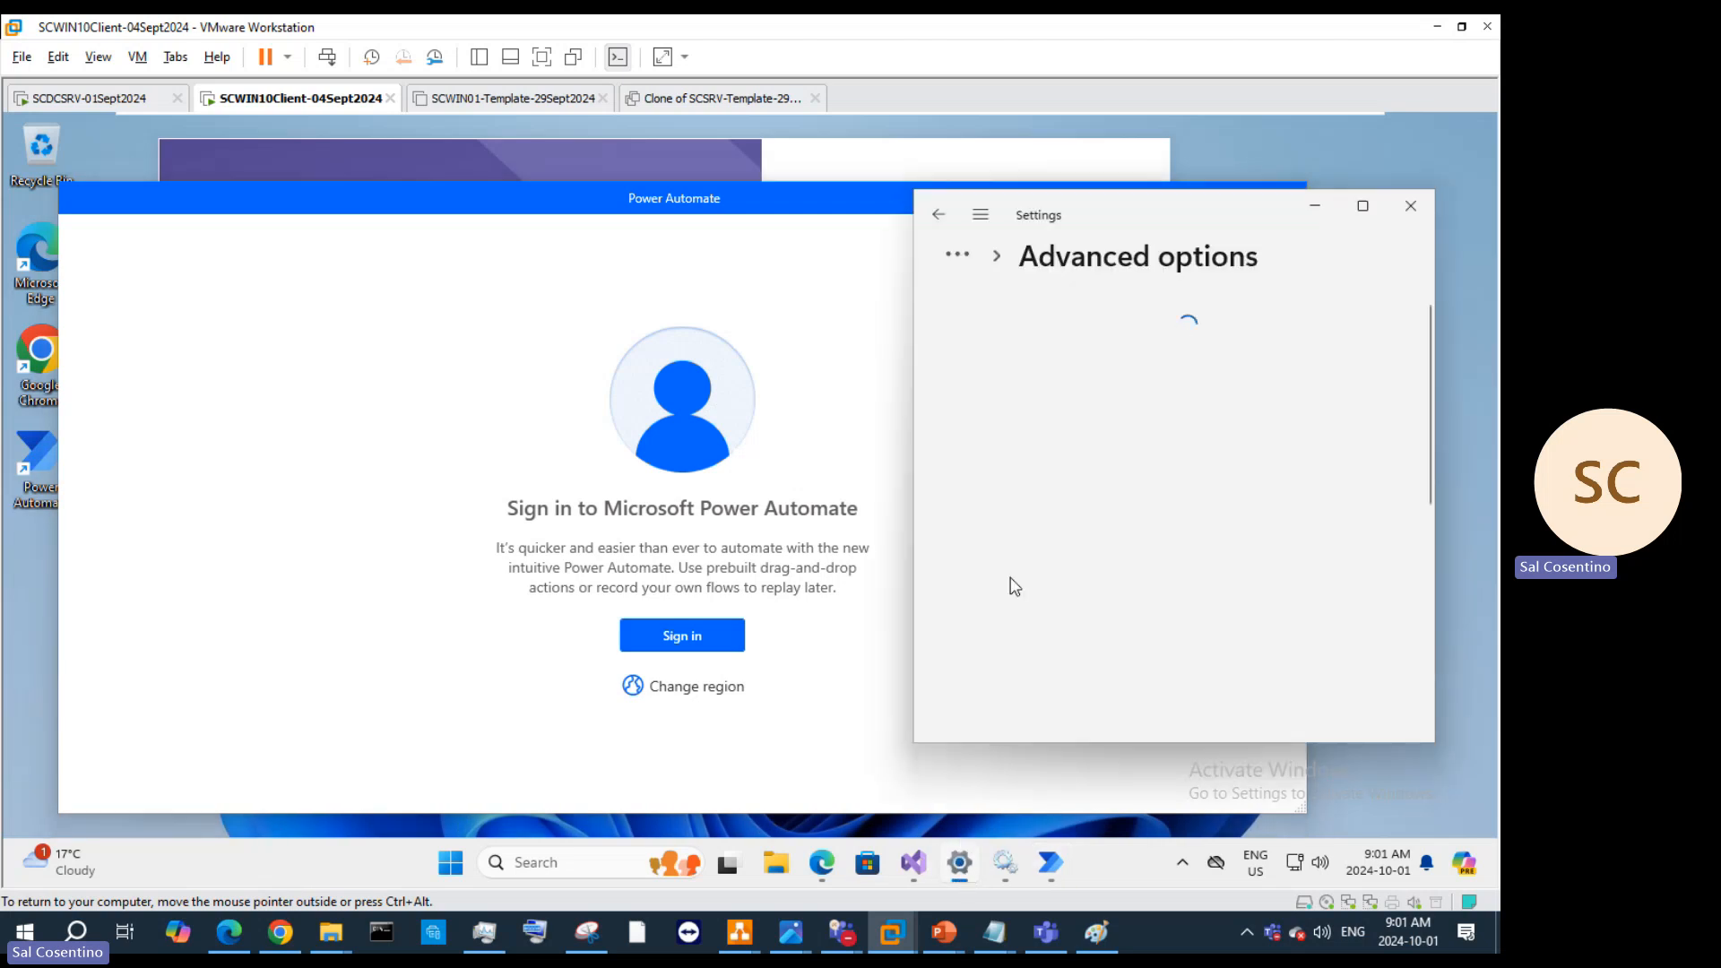
click(939, 214)
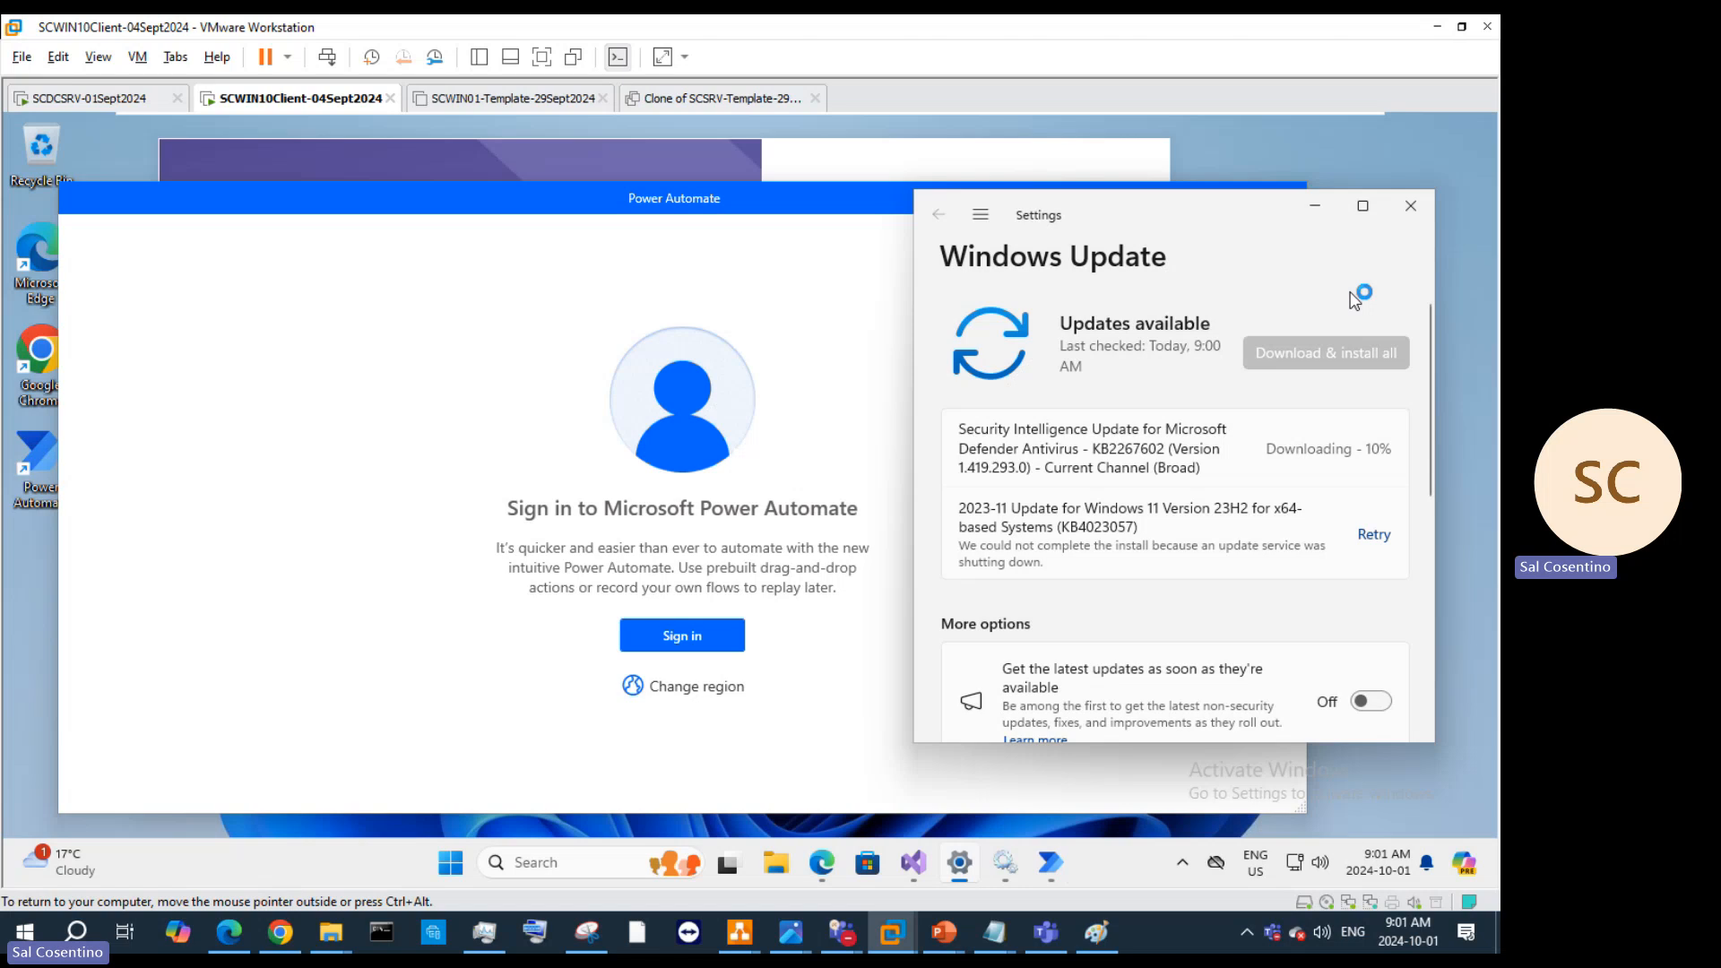
click(1423, 222)
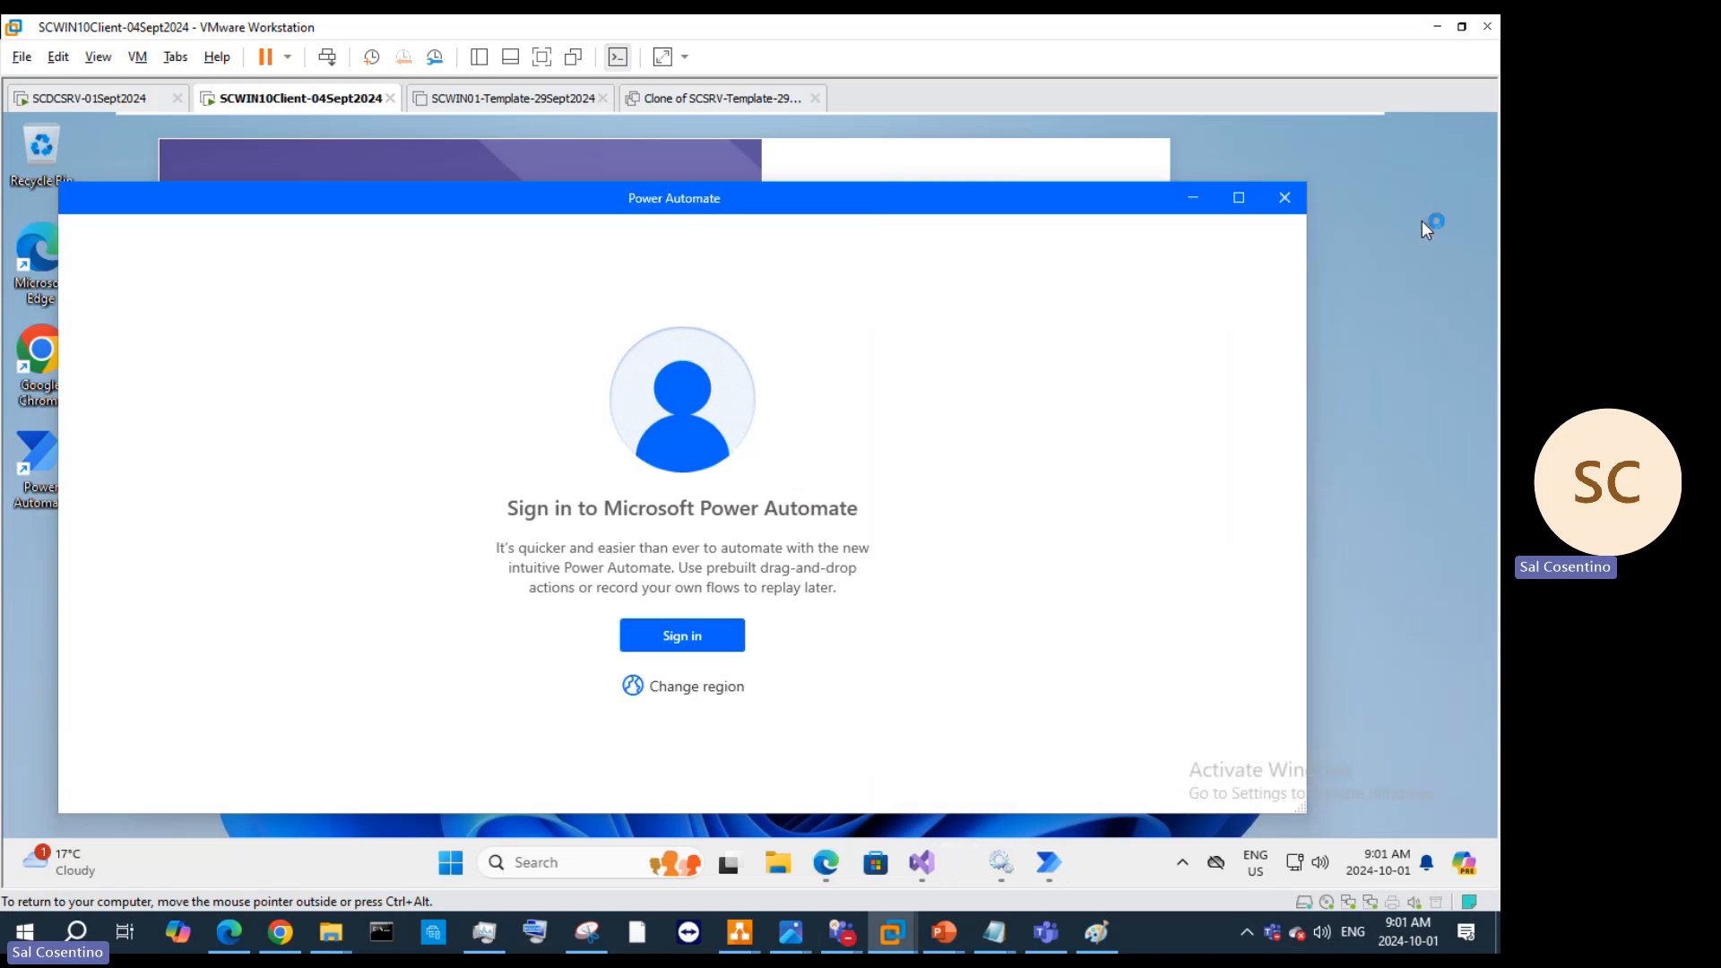
click(983, 862)
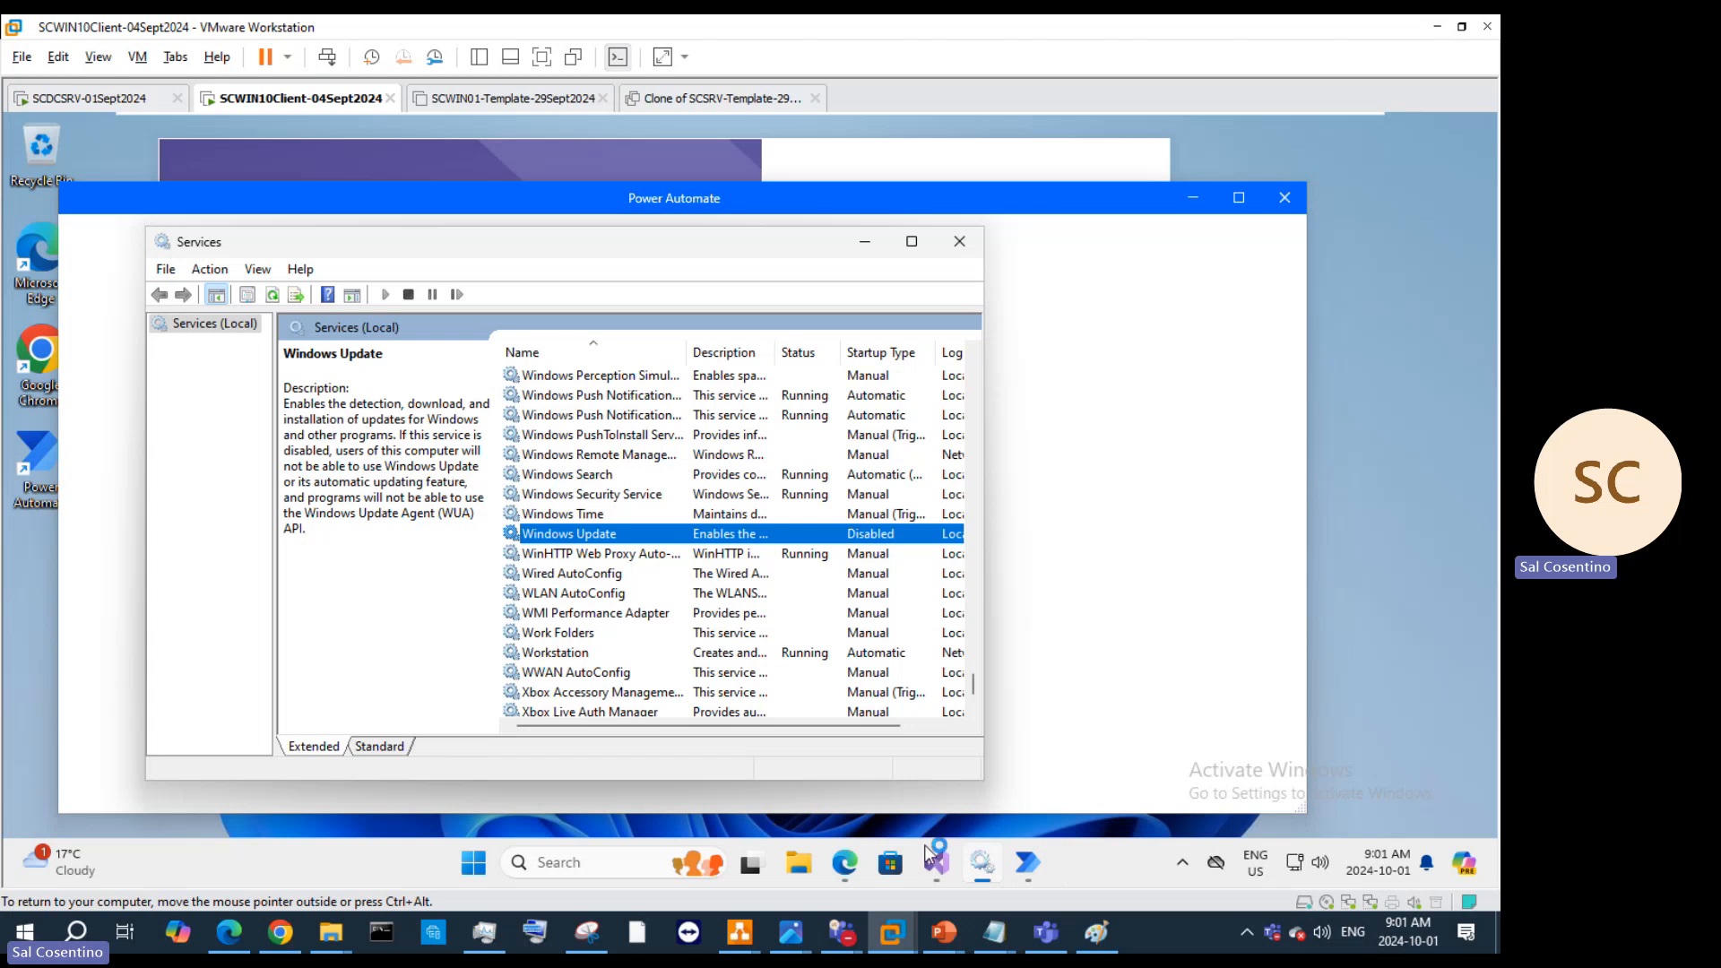
click(561, 863)
text(w)
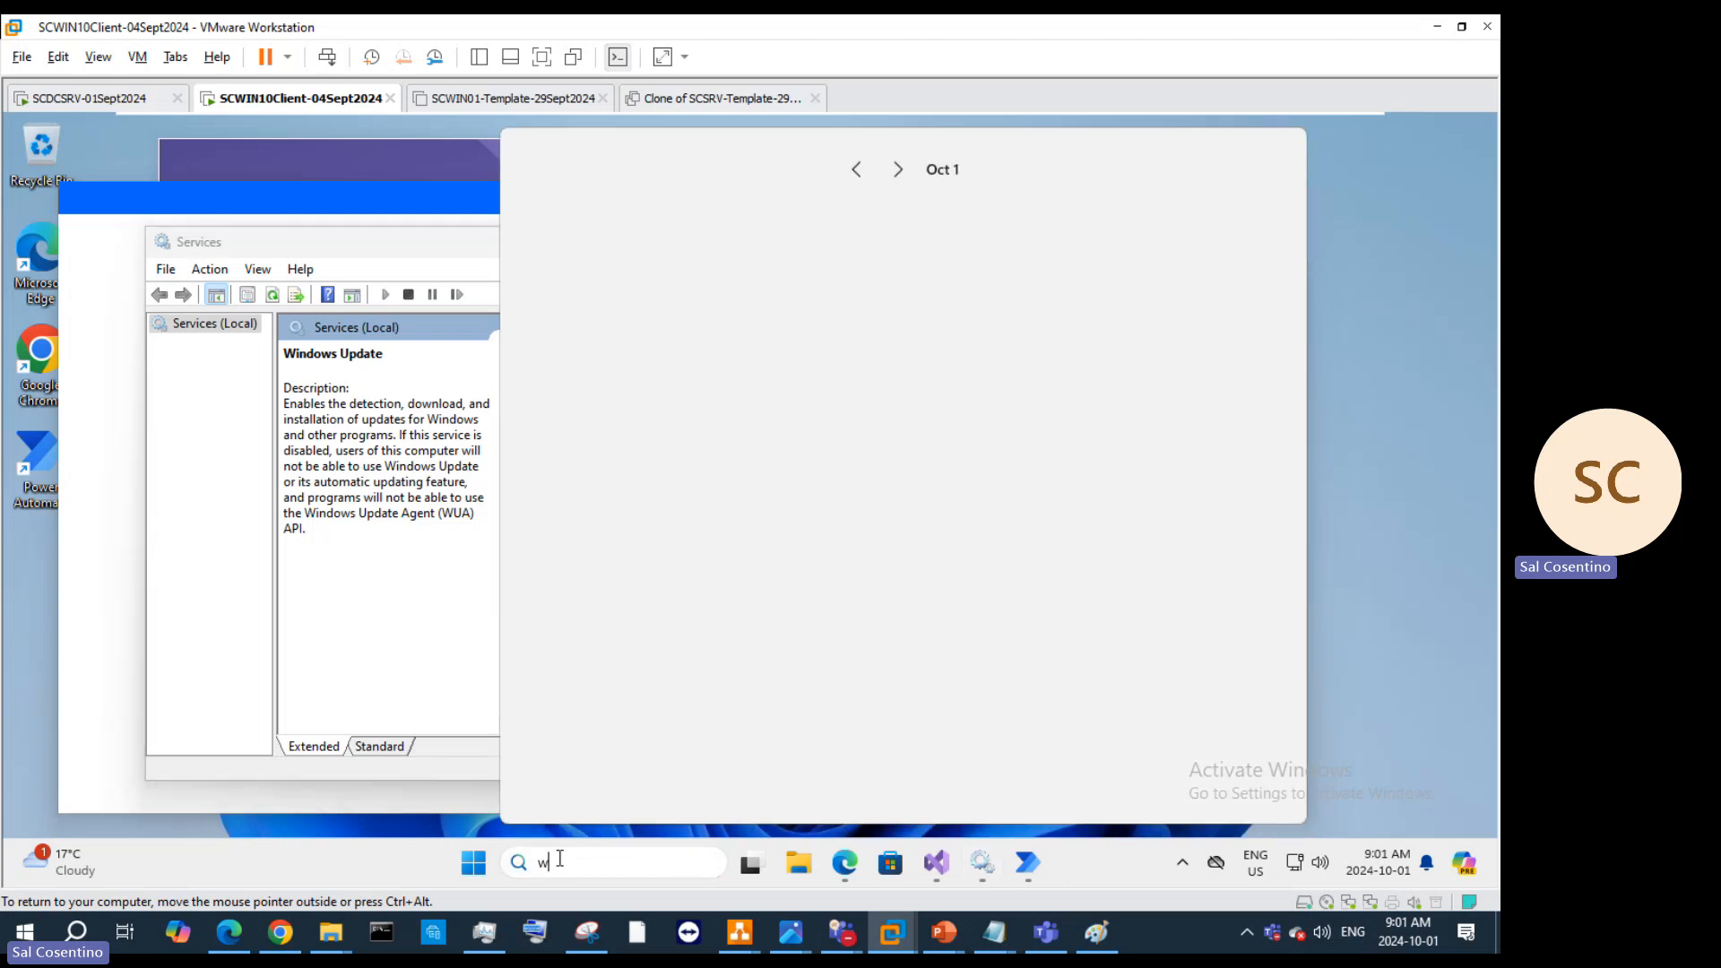
text(indows PowerShell)
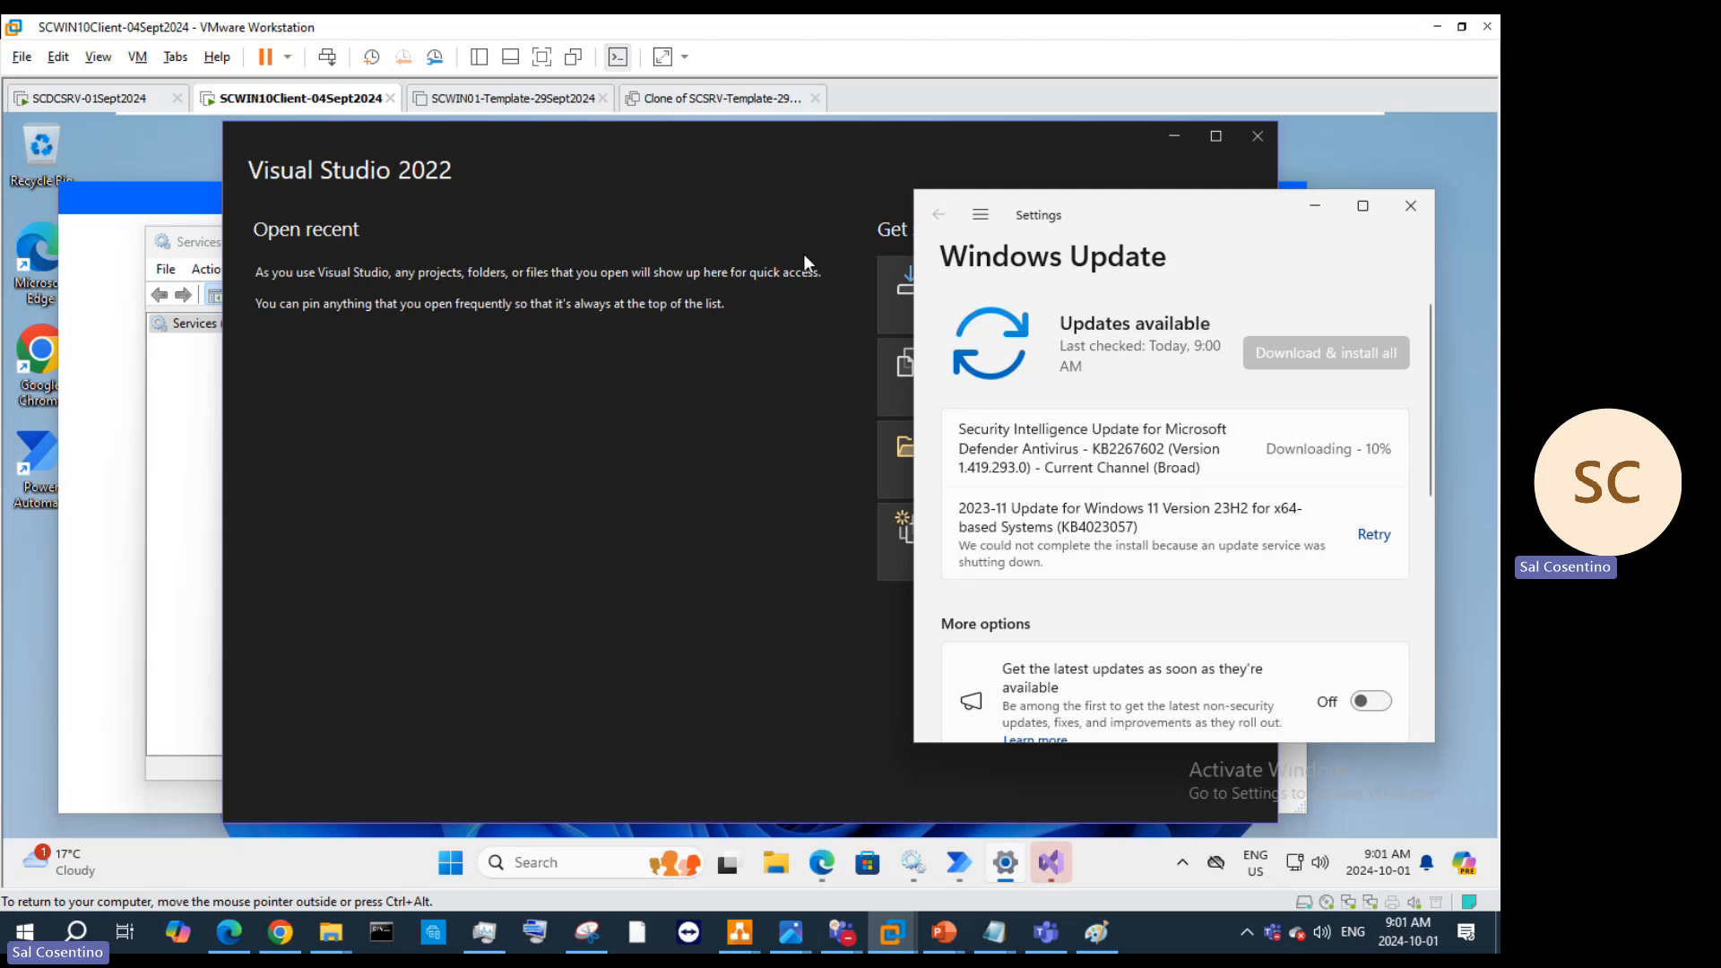
Rearrange the windows, then close the Windows Update settings and the Services console
drag(1212, 220, 1282, 323)
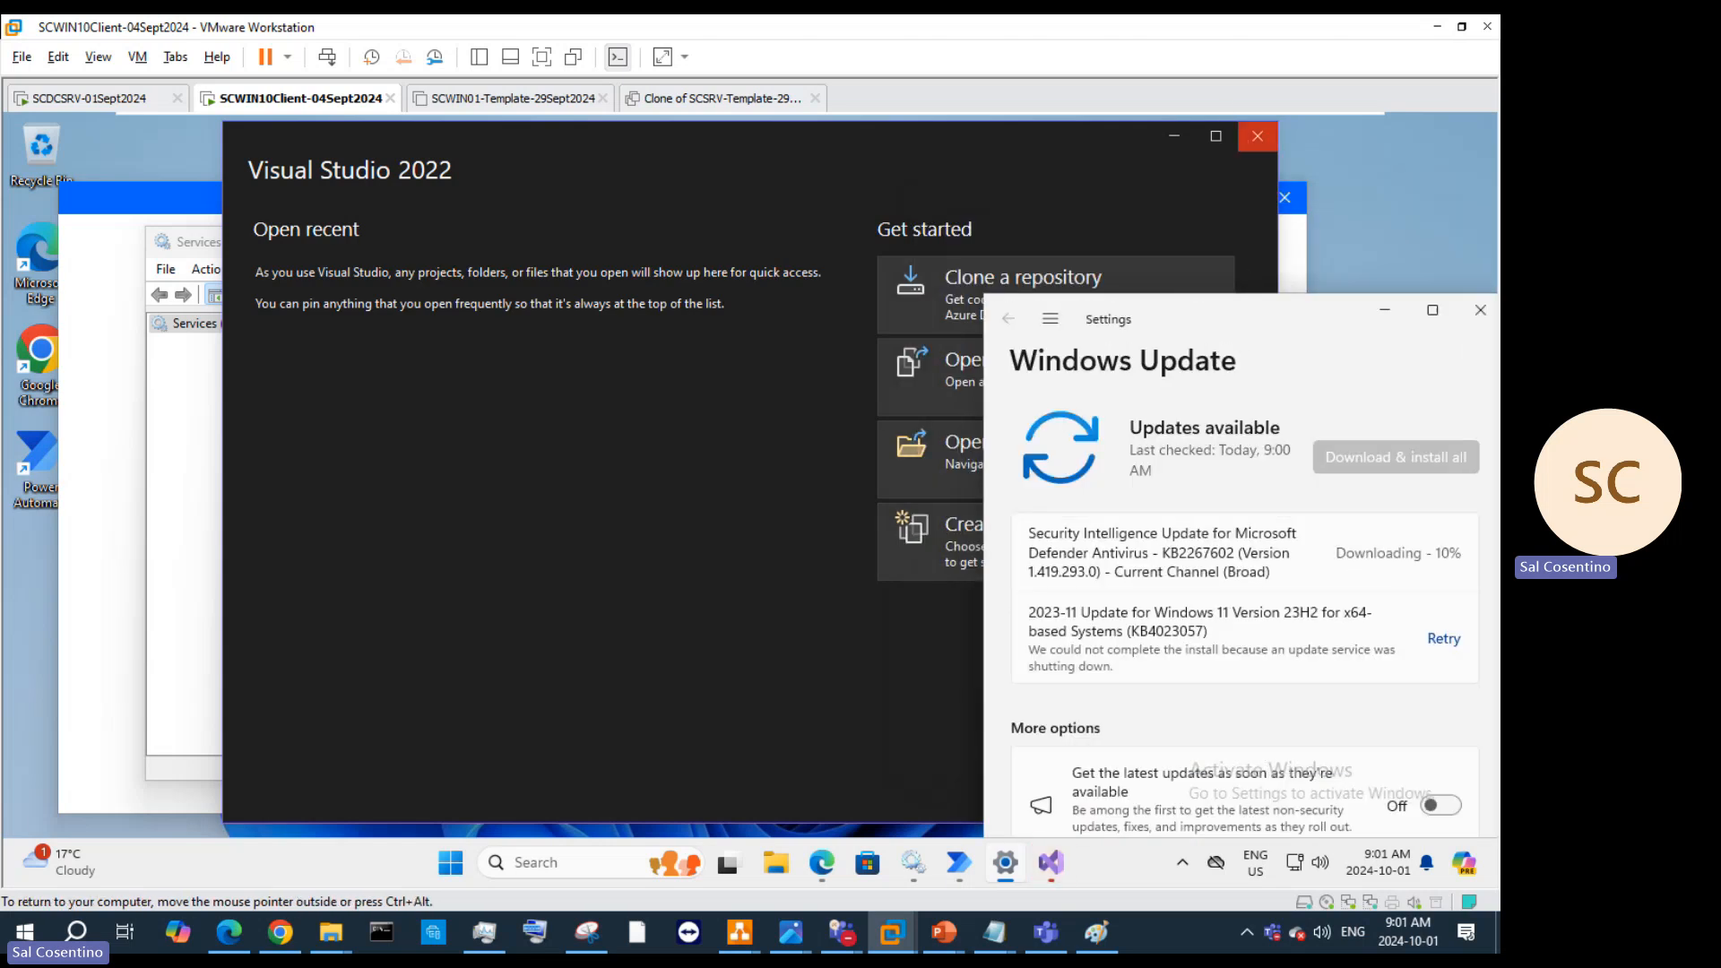
drag(1253, 311, 1090, 226)
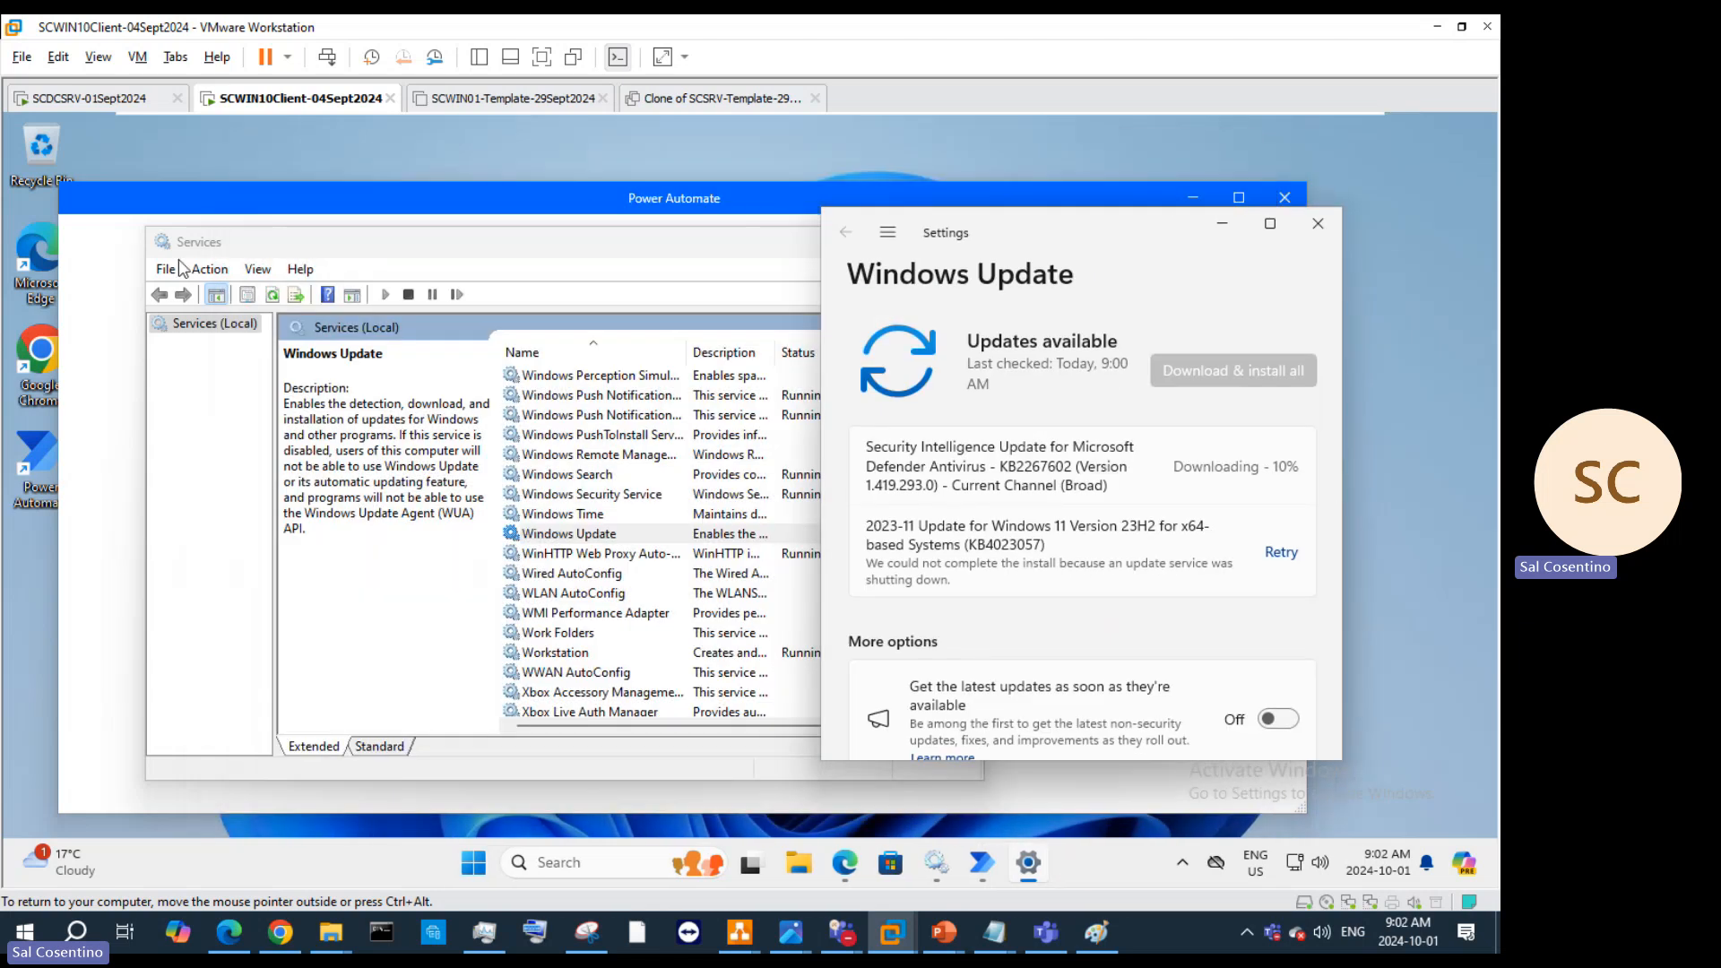
drag(402, 251, 422, 347)
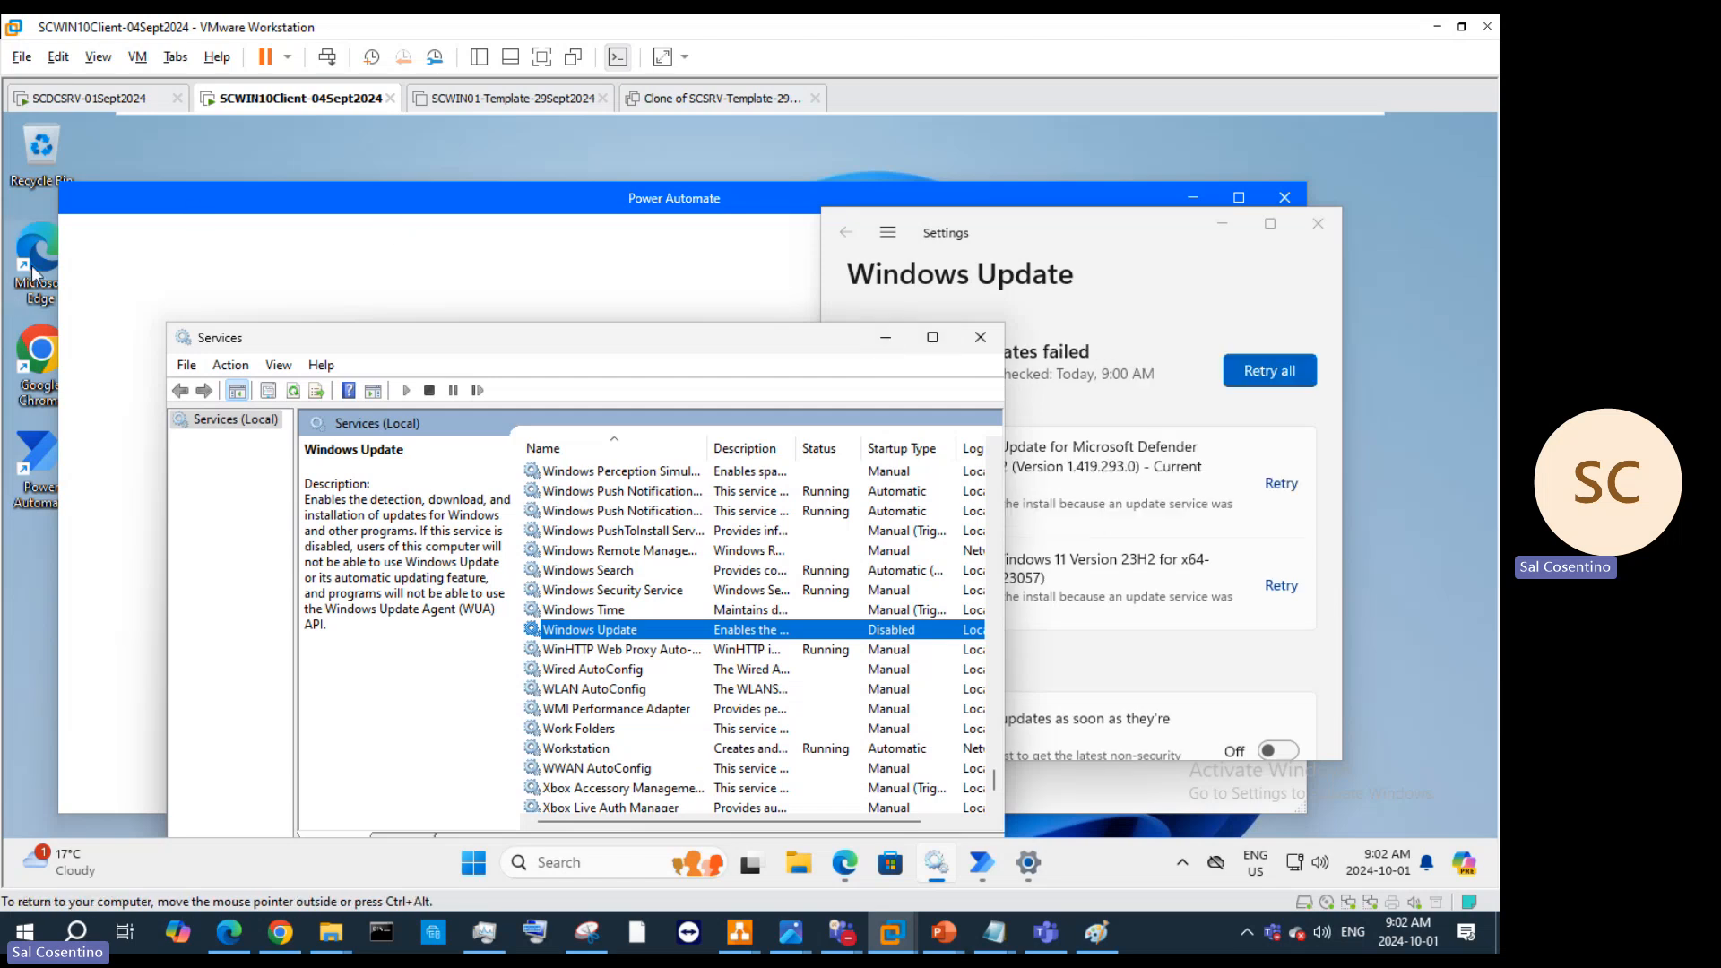
click(1145, 223)
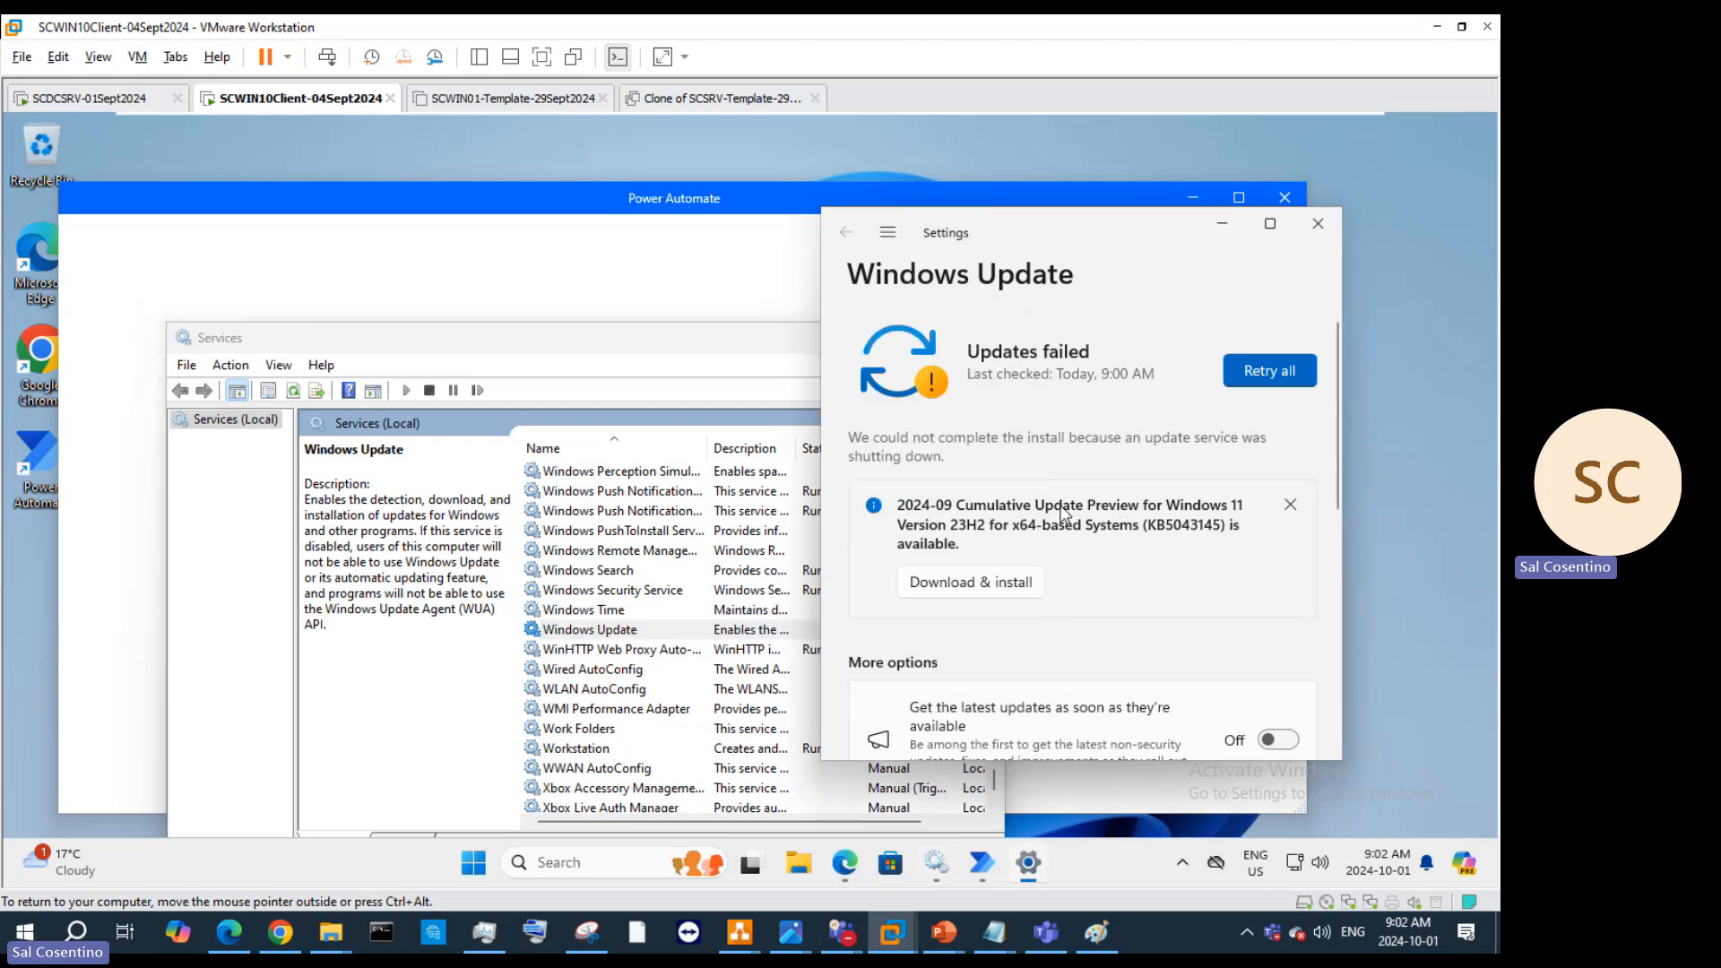
click(1315, 226)
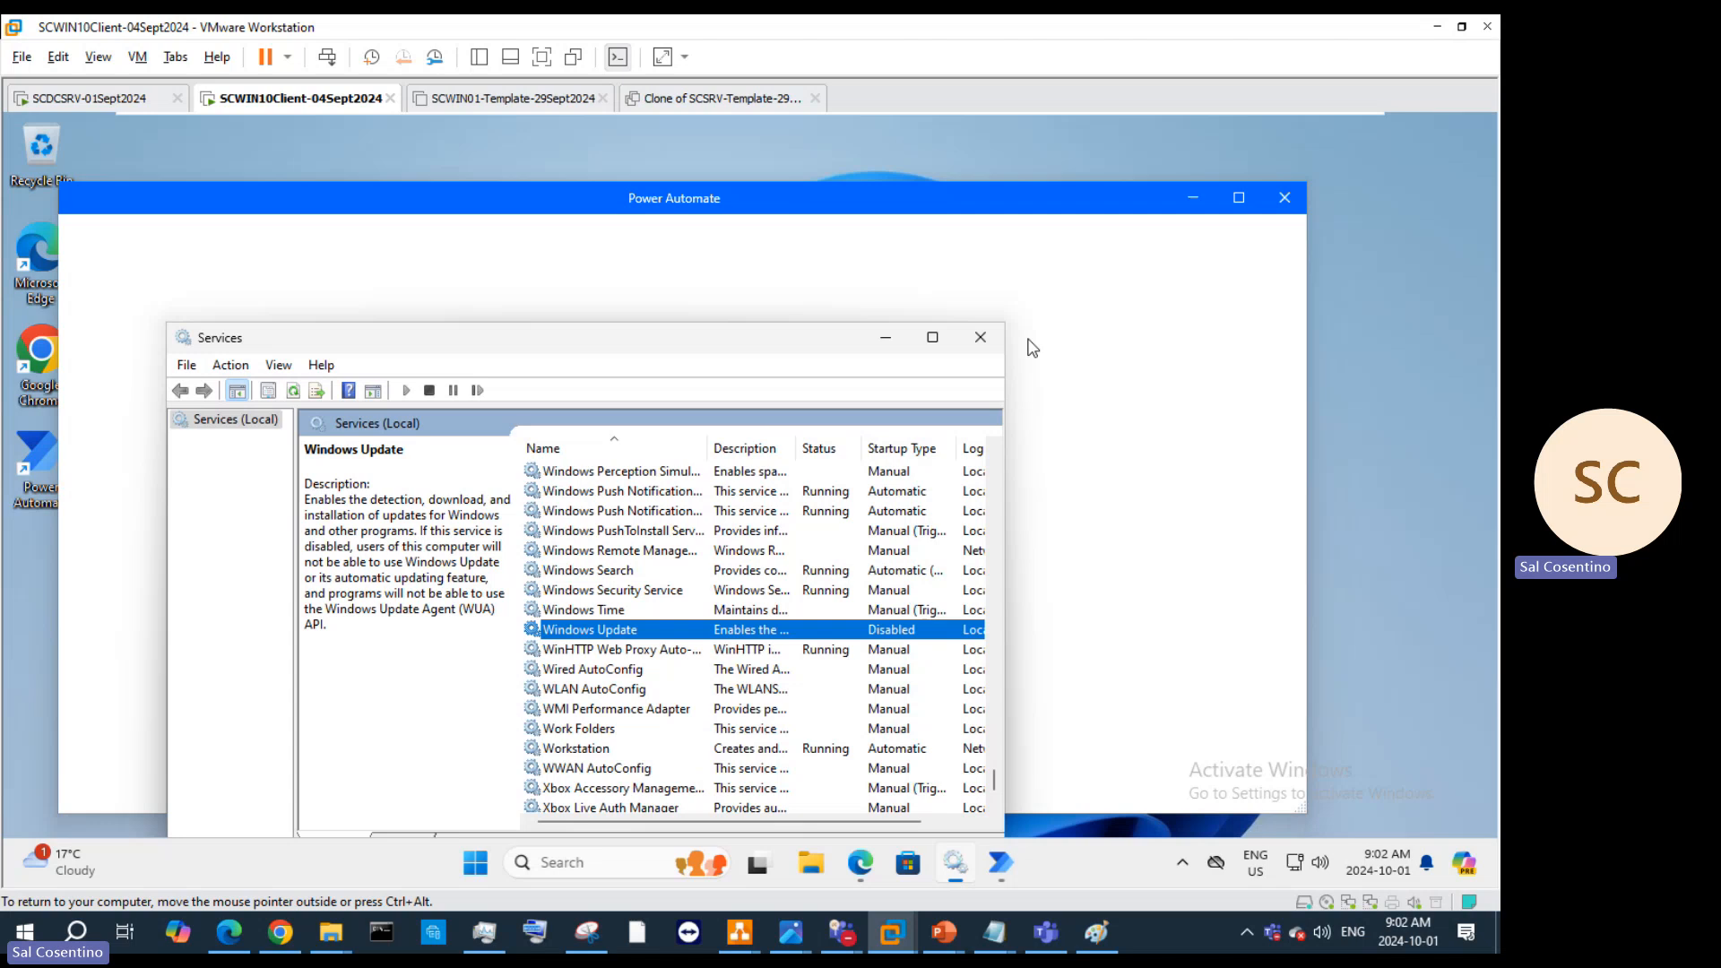
click(979, 345)
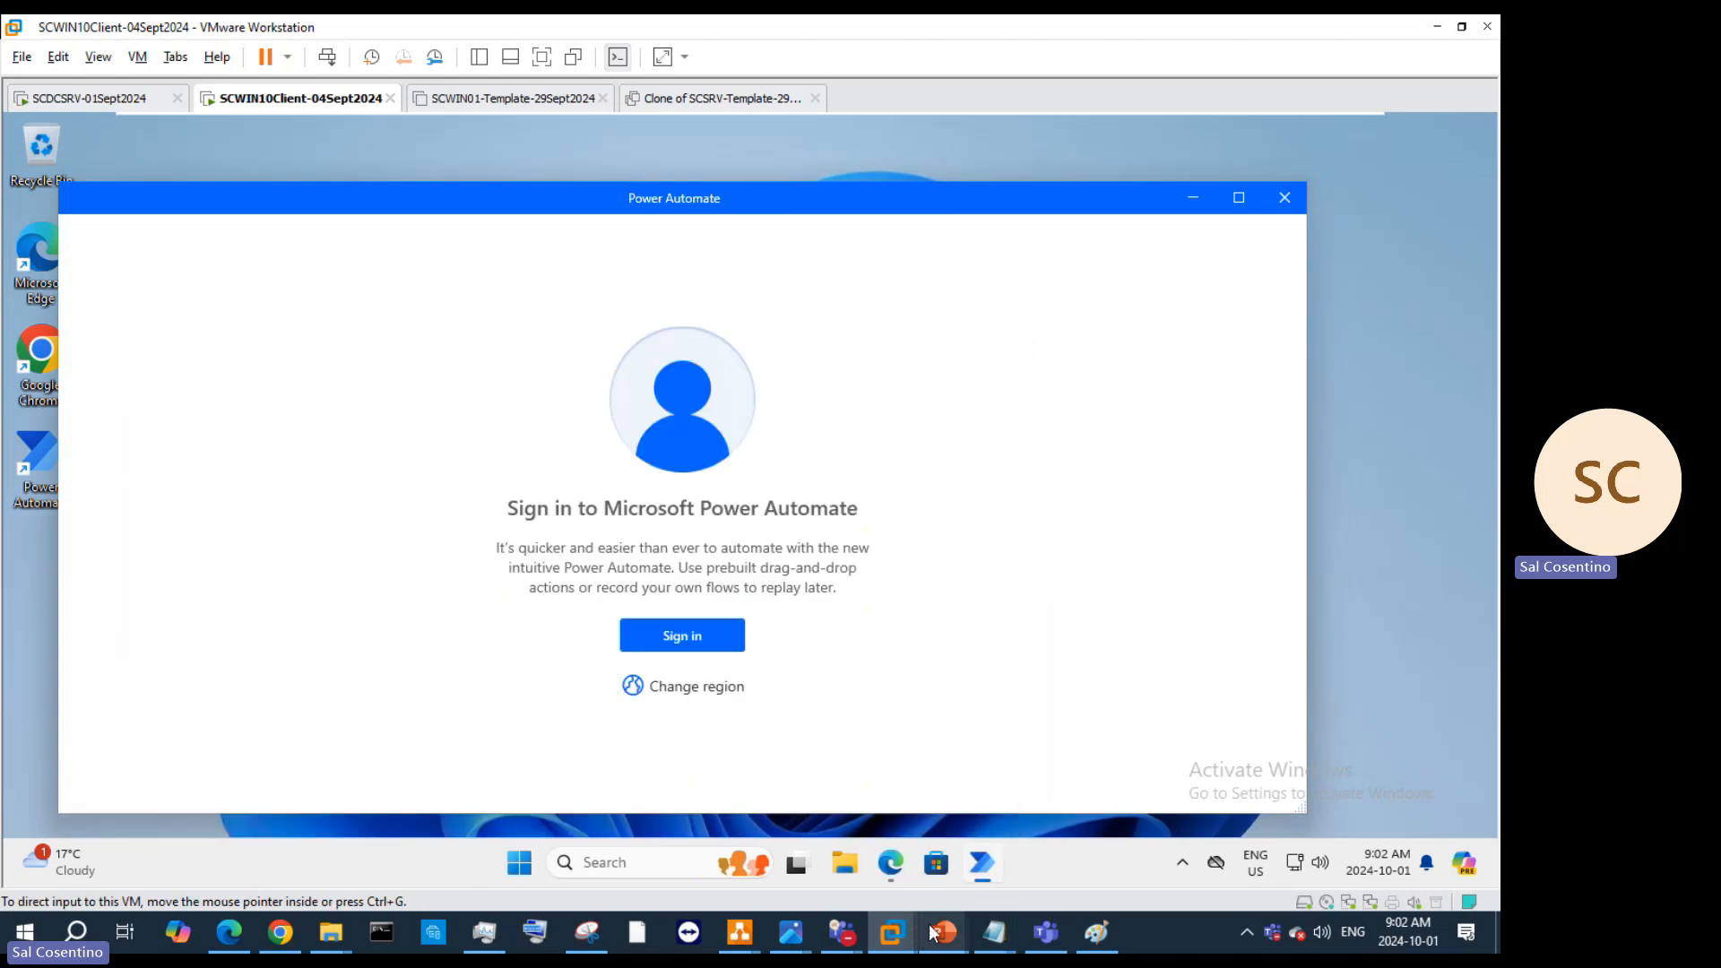
Check slide 29 of the Sysprep presentation, then open File Explorer in the VM
mouse_move(933, 933)
click(1389, 834)
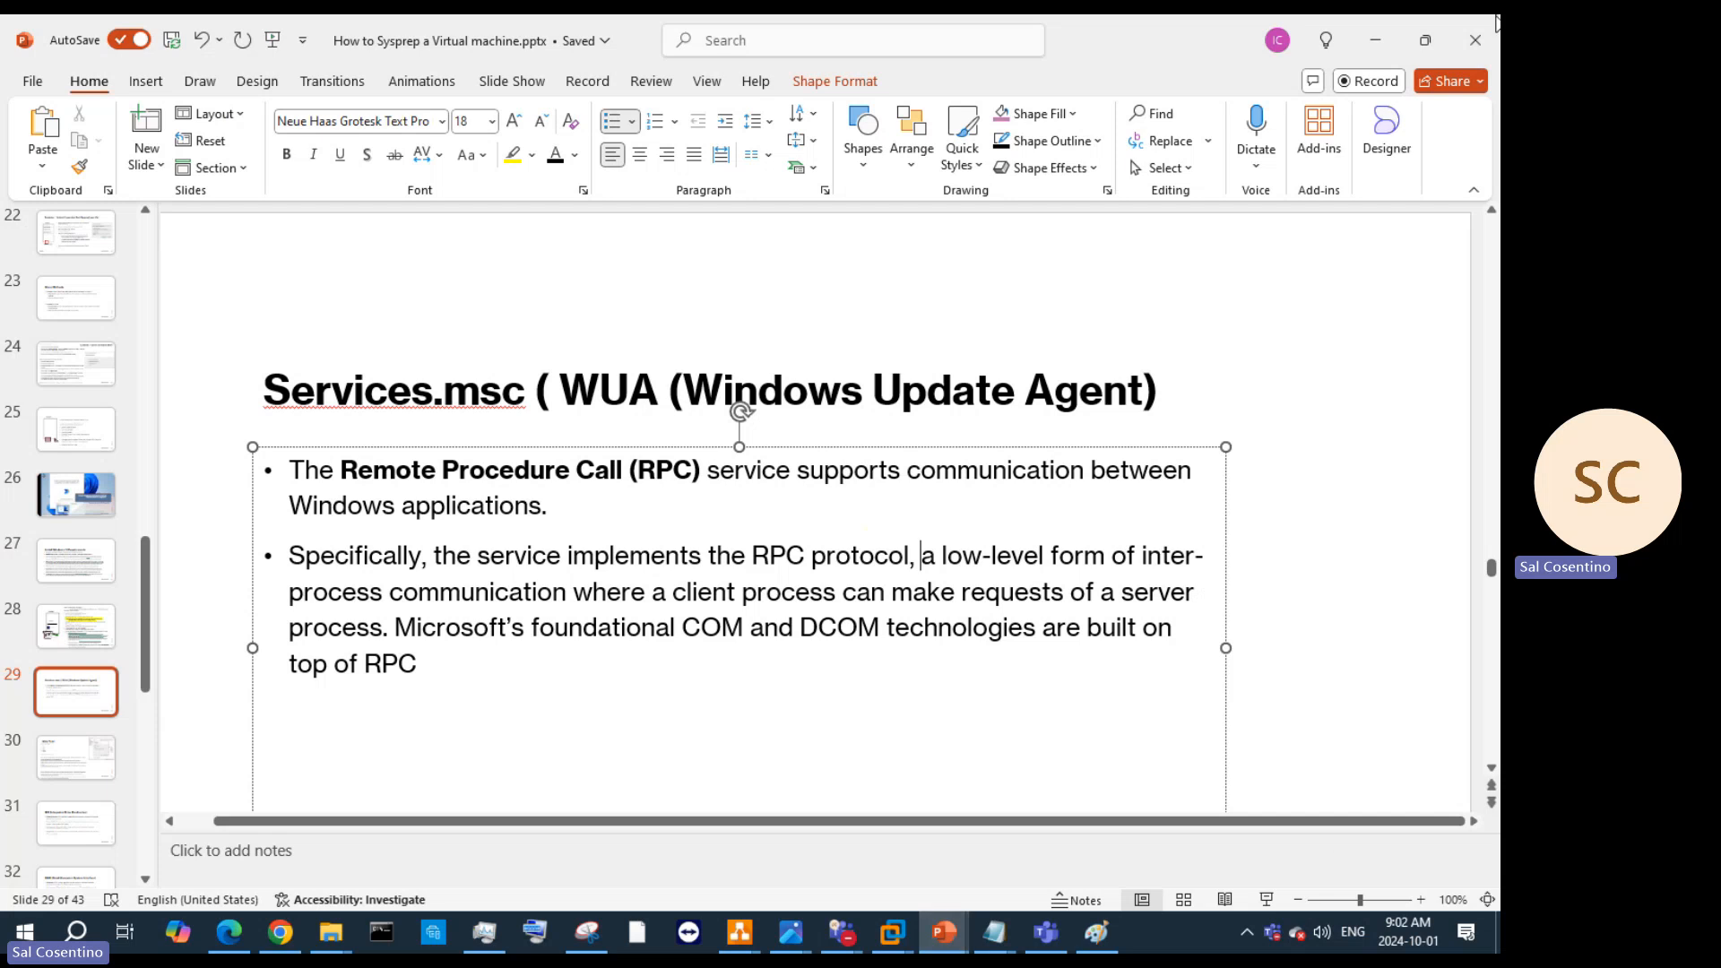
click(1390, 32)
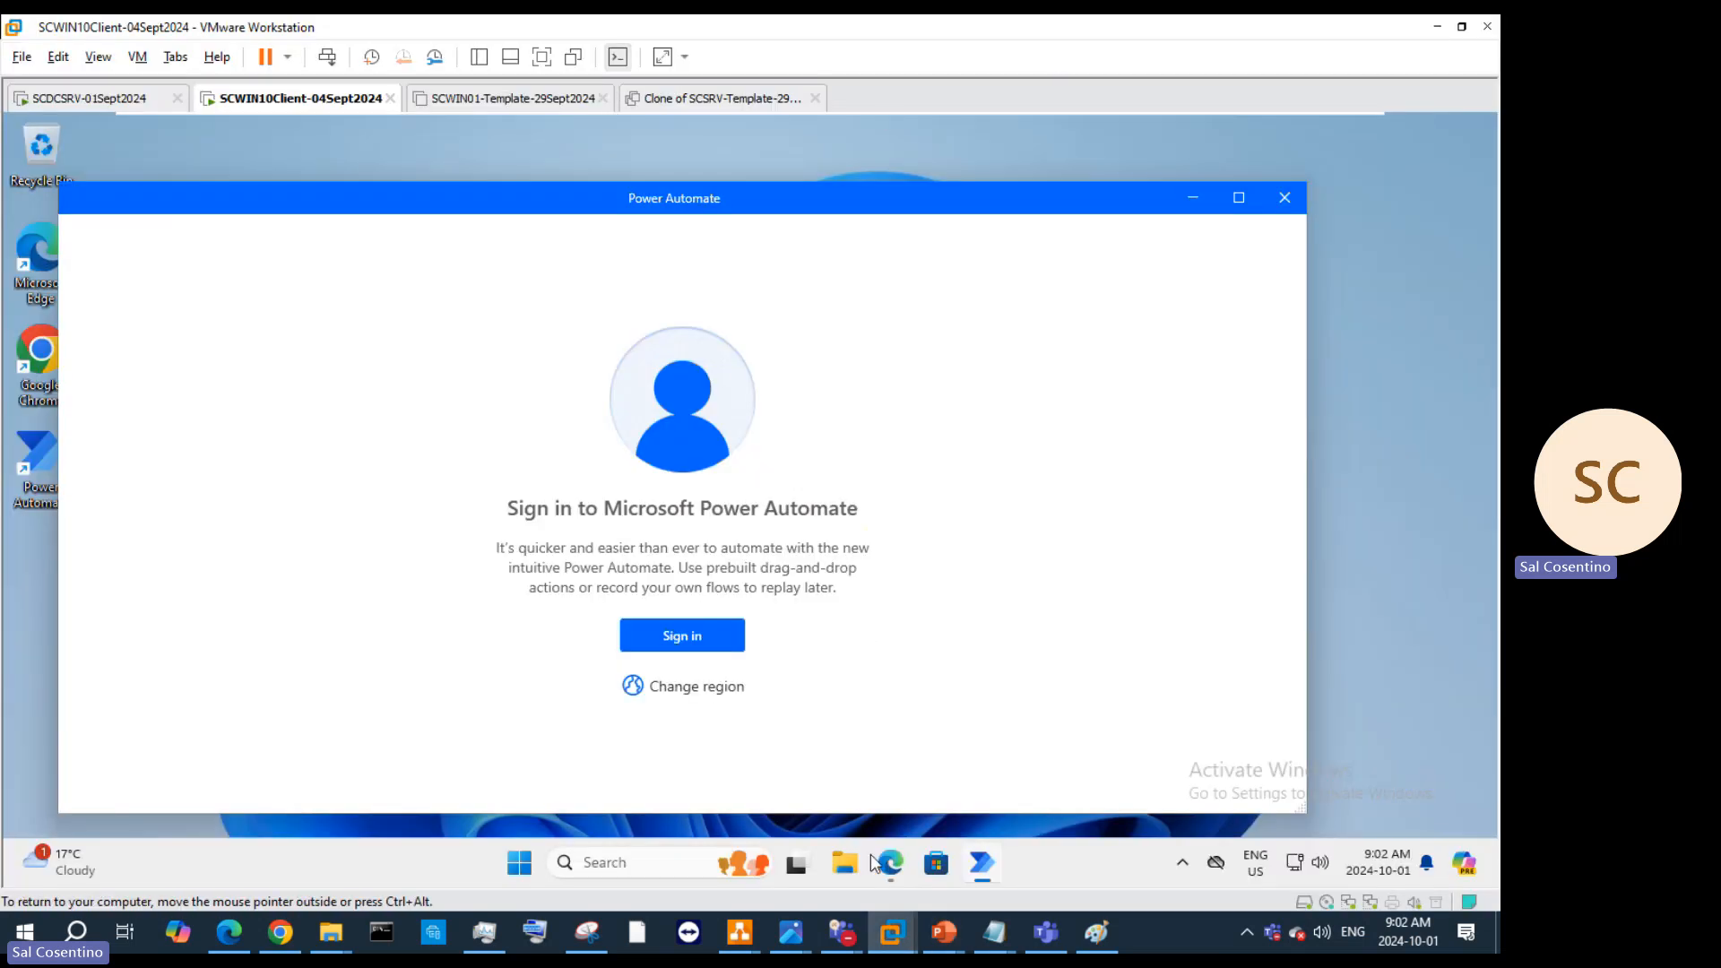
click(845, 868)
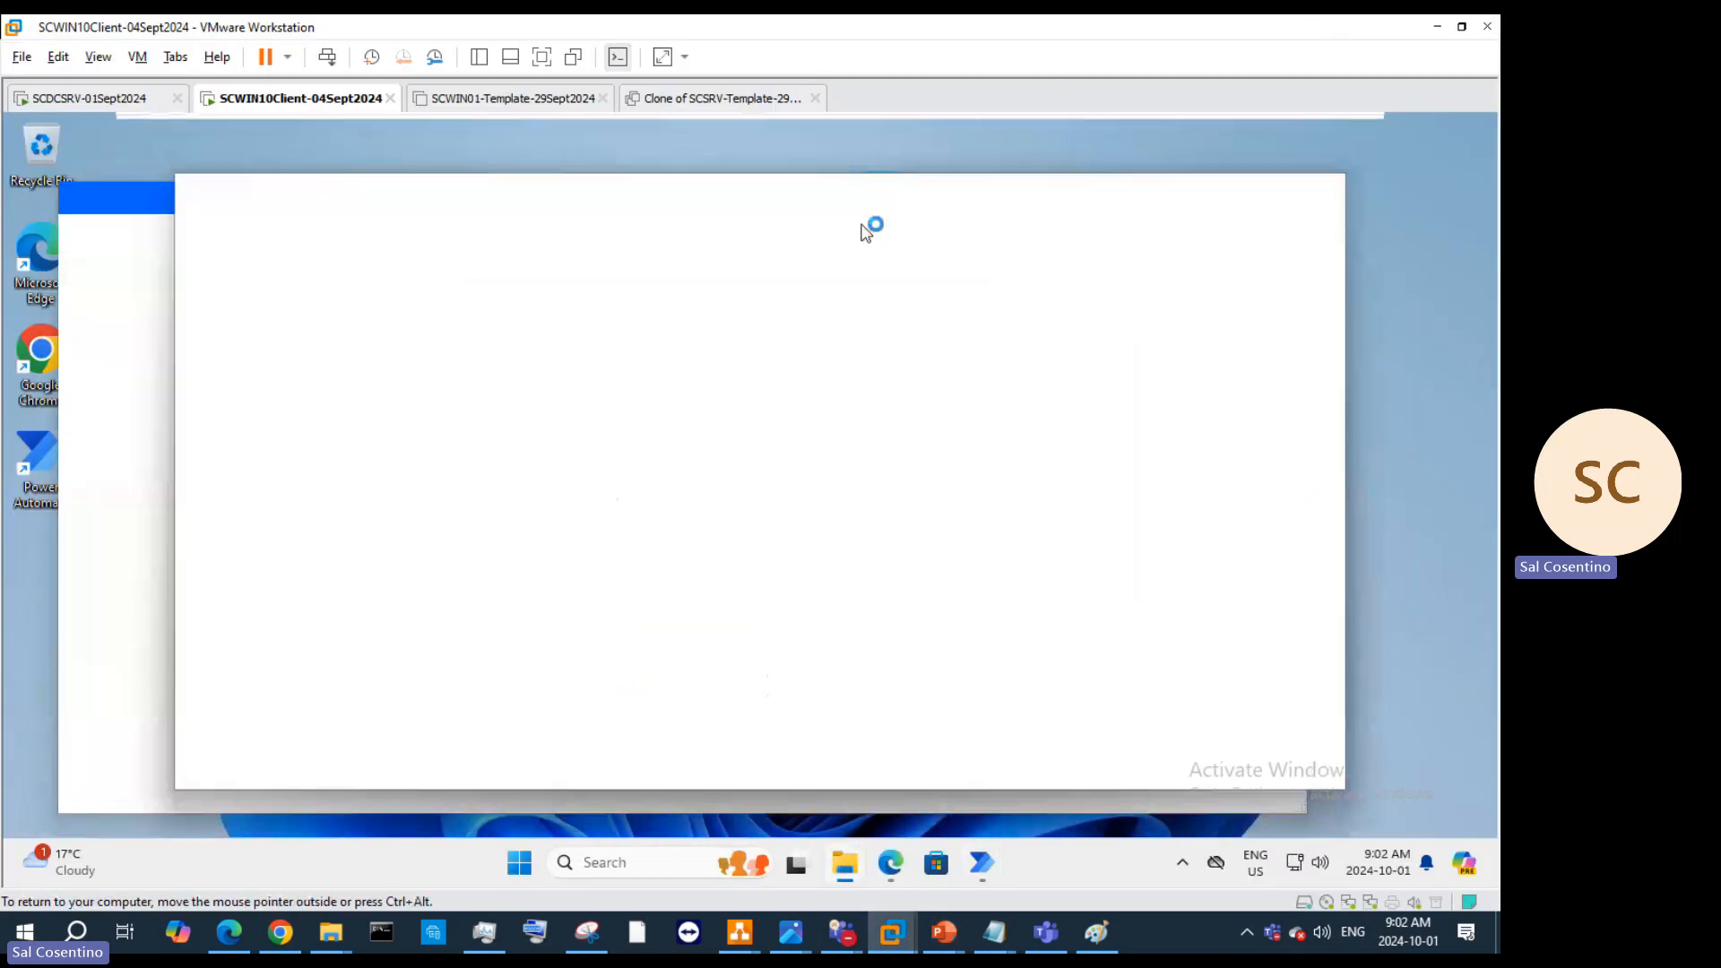
click(82, 184)
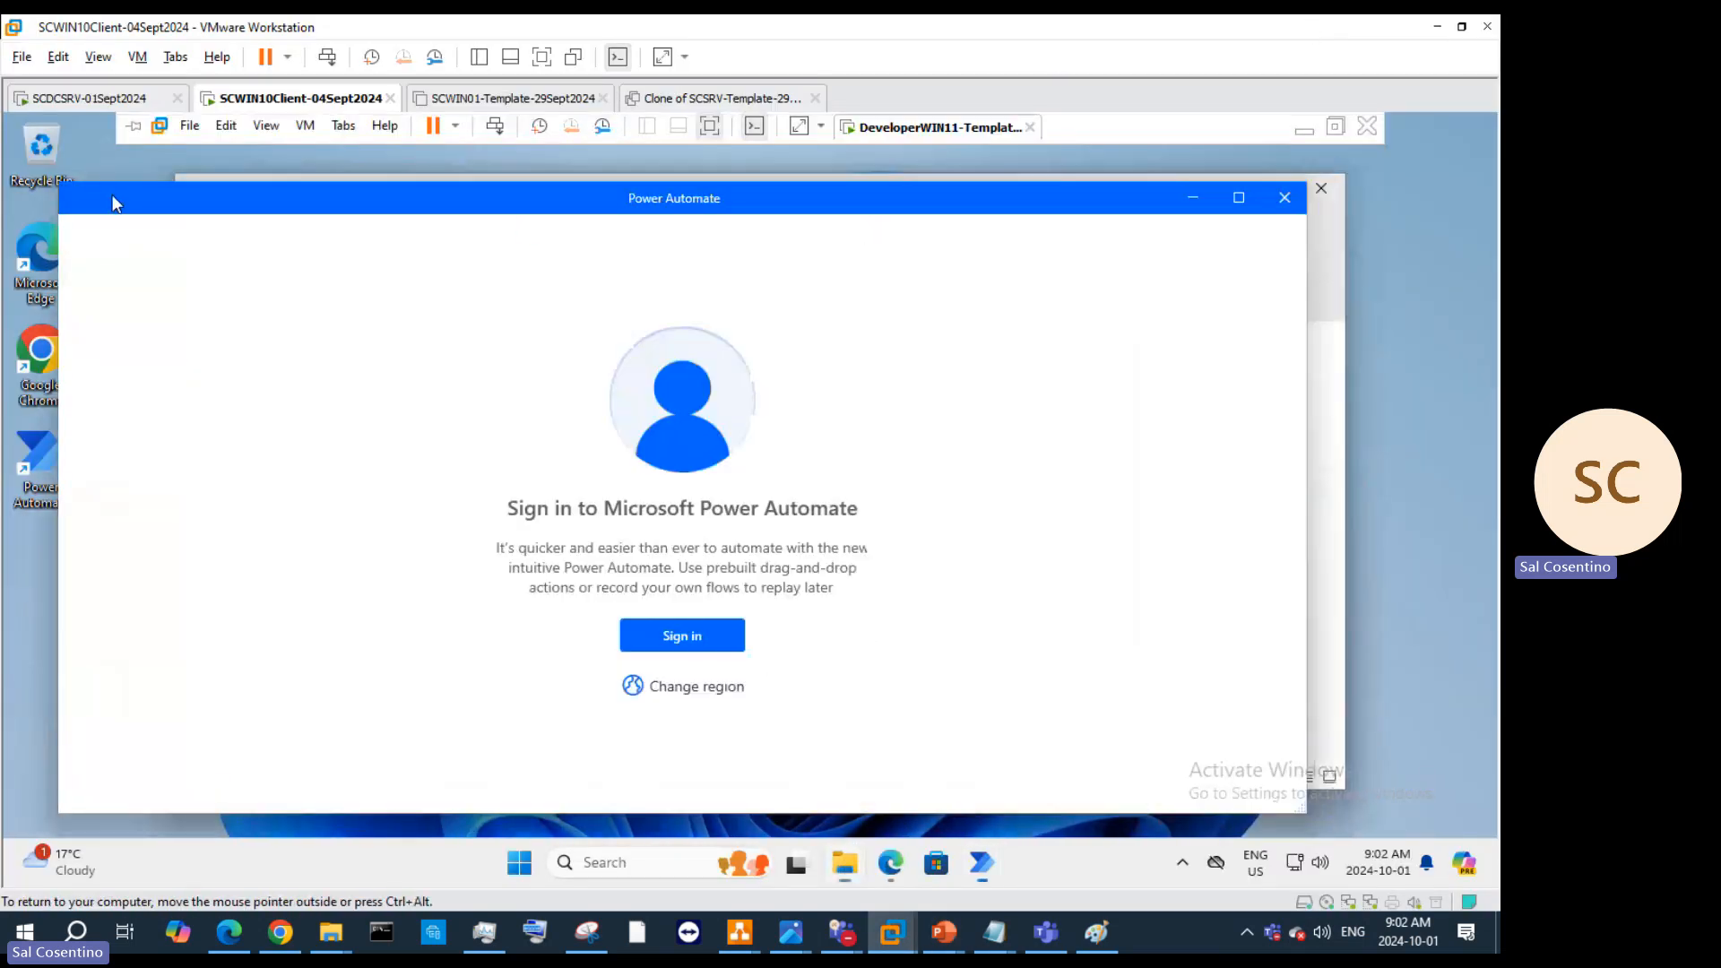
Close Power Automate and browse File Explorer to C:\Temp via This PC
click(1273, 196)
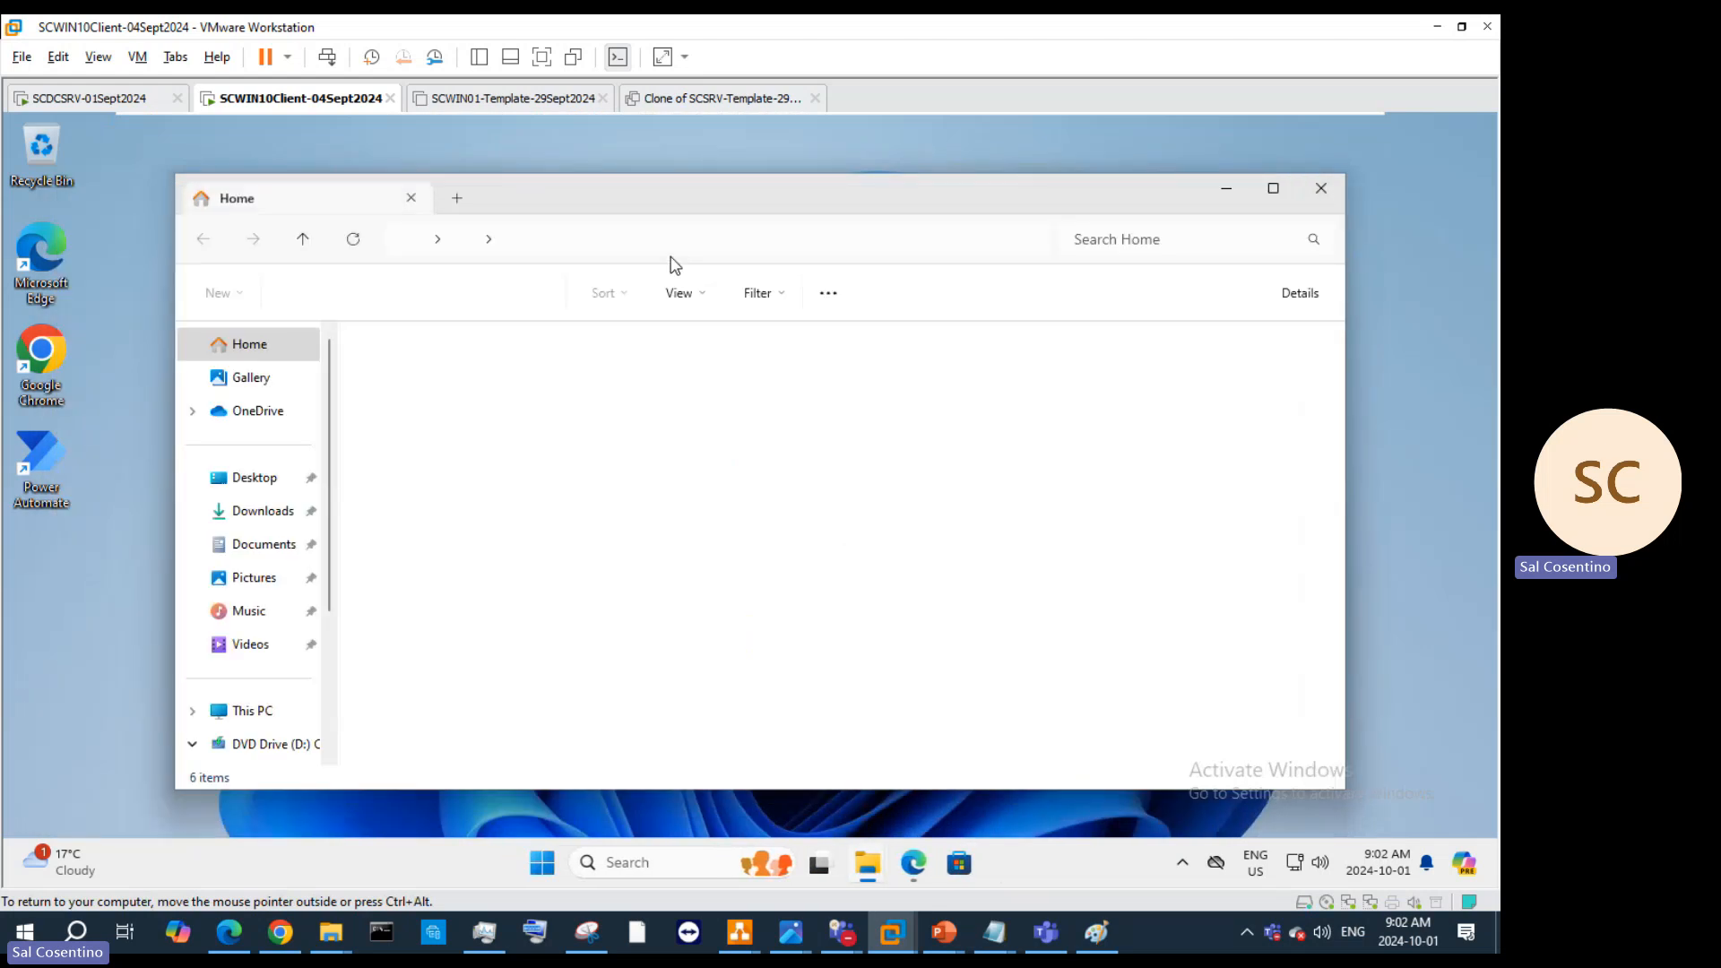
click(269, 710)
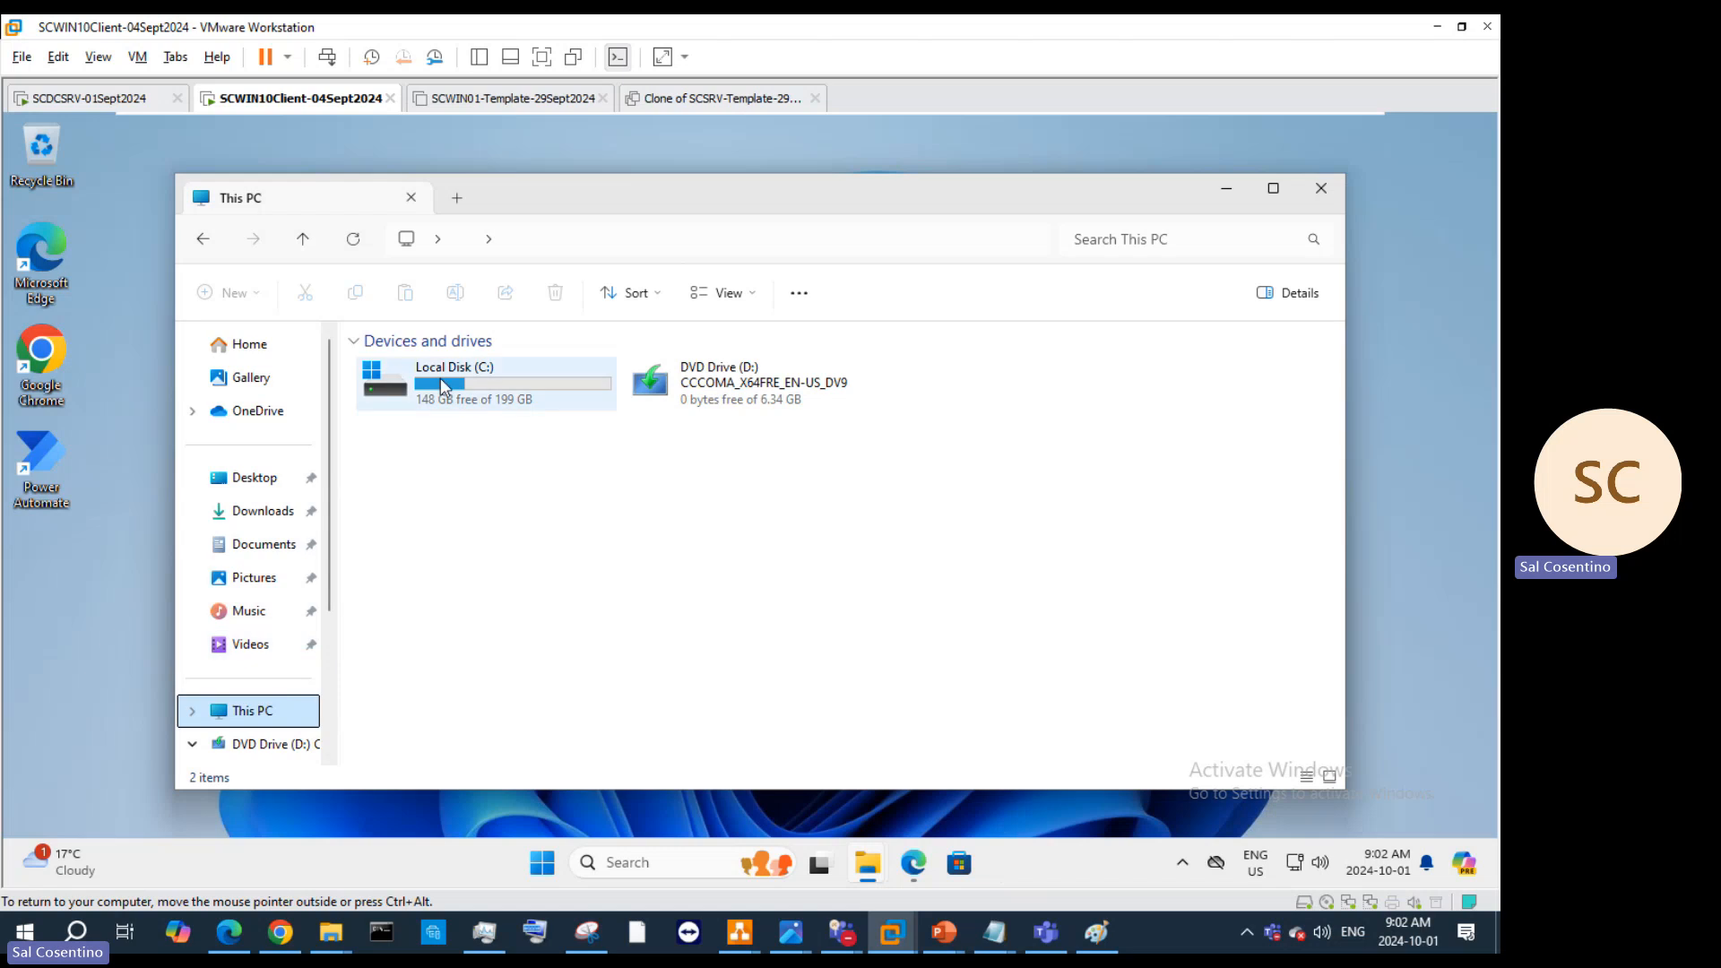
double_click(439, 378)
double_click(429, 459)
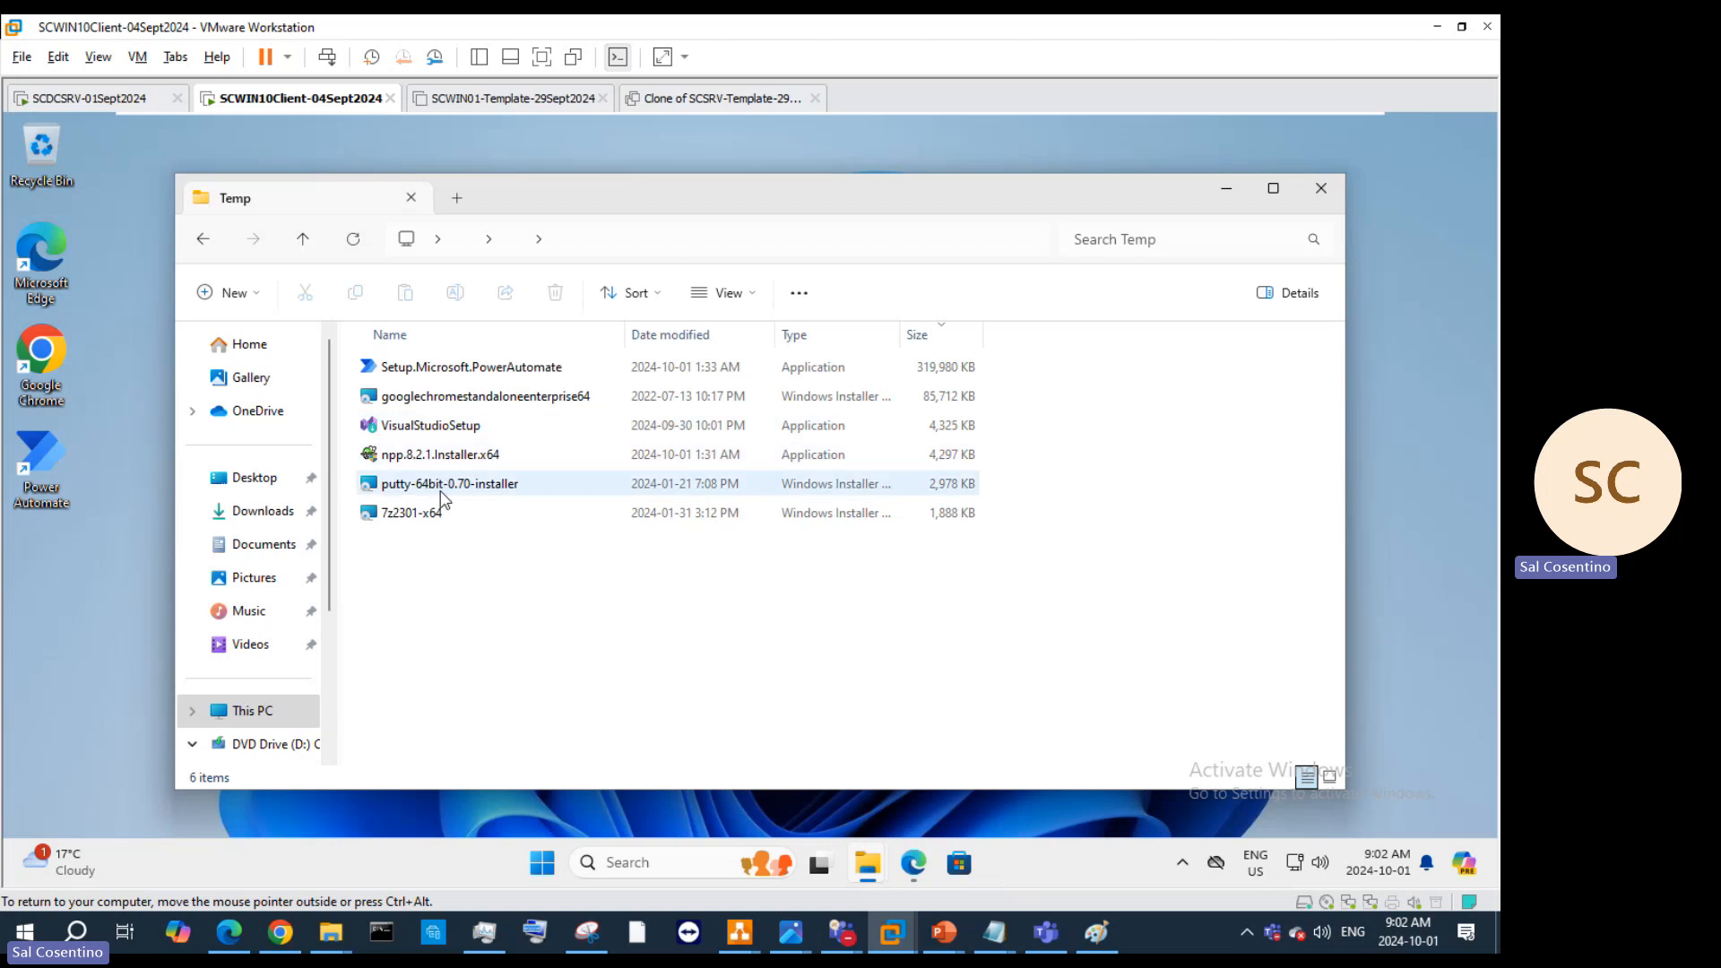
click(541, 865)
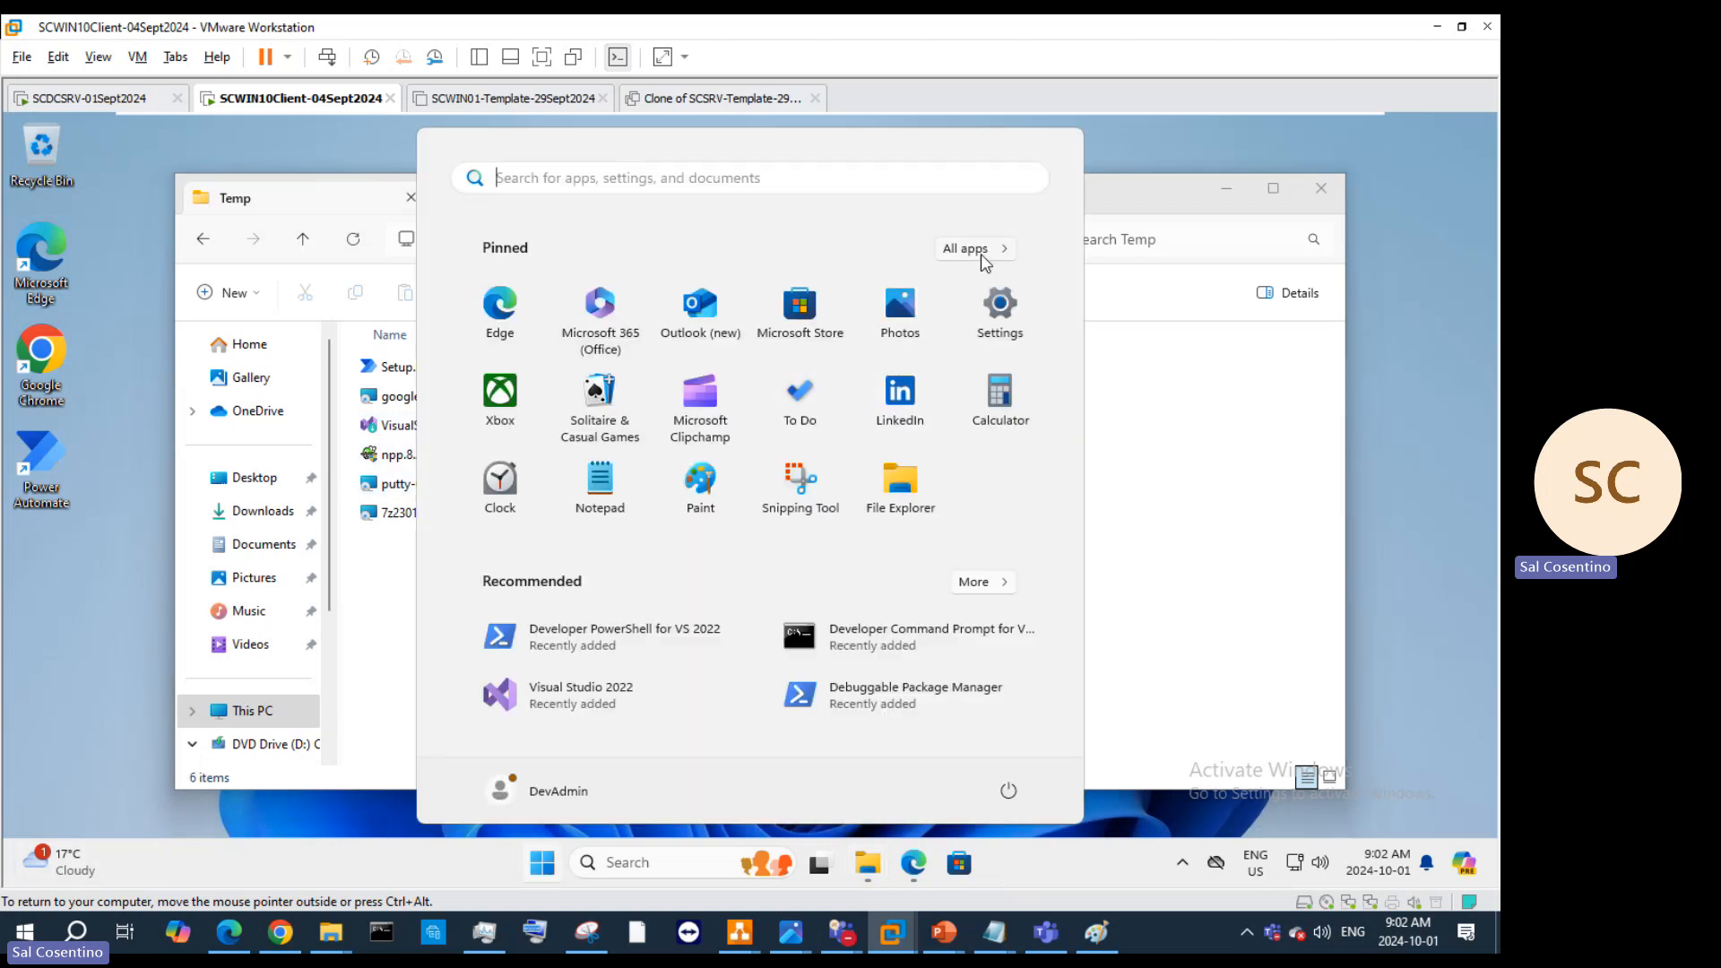
Browse the All apps list, expanding the 7-Zip and PuTTY (64-bit) groups
click(957, 249)
click(542, 338)
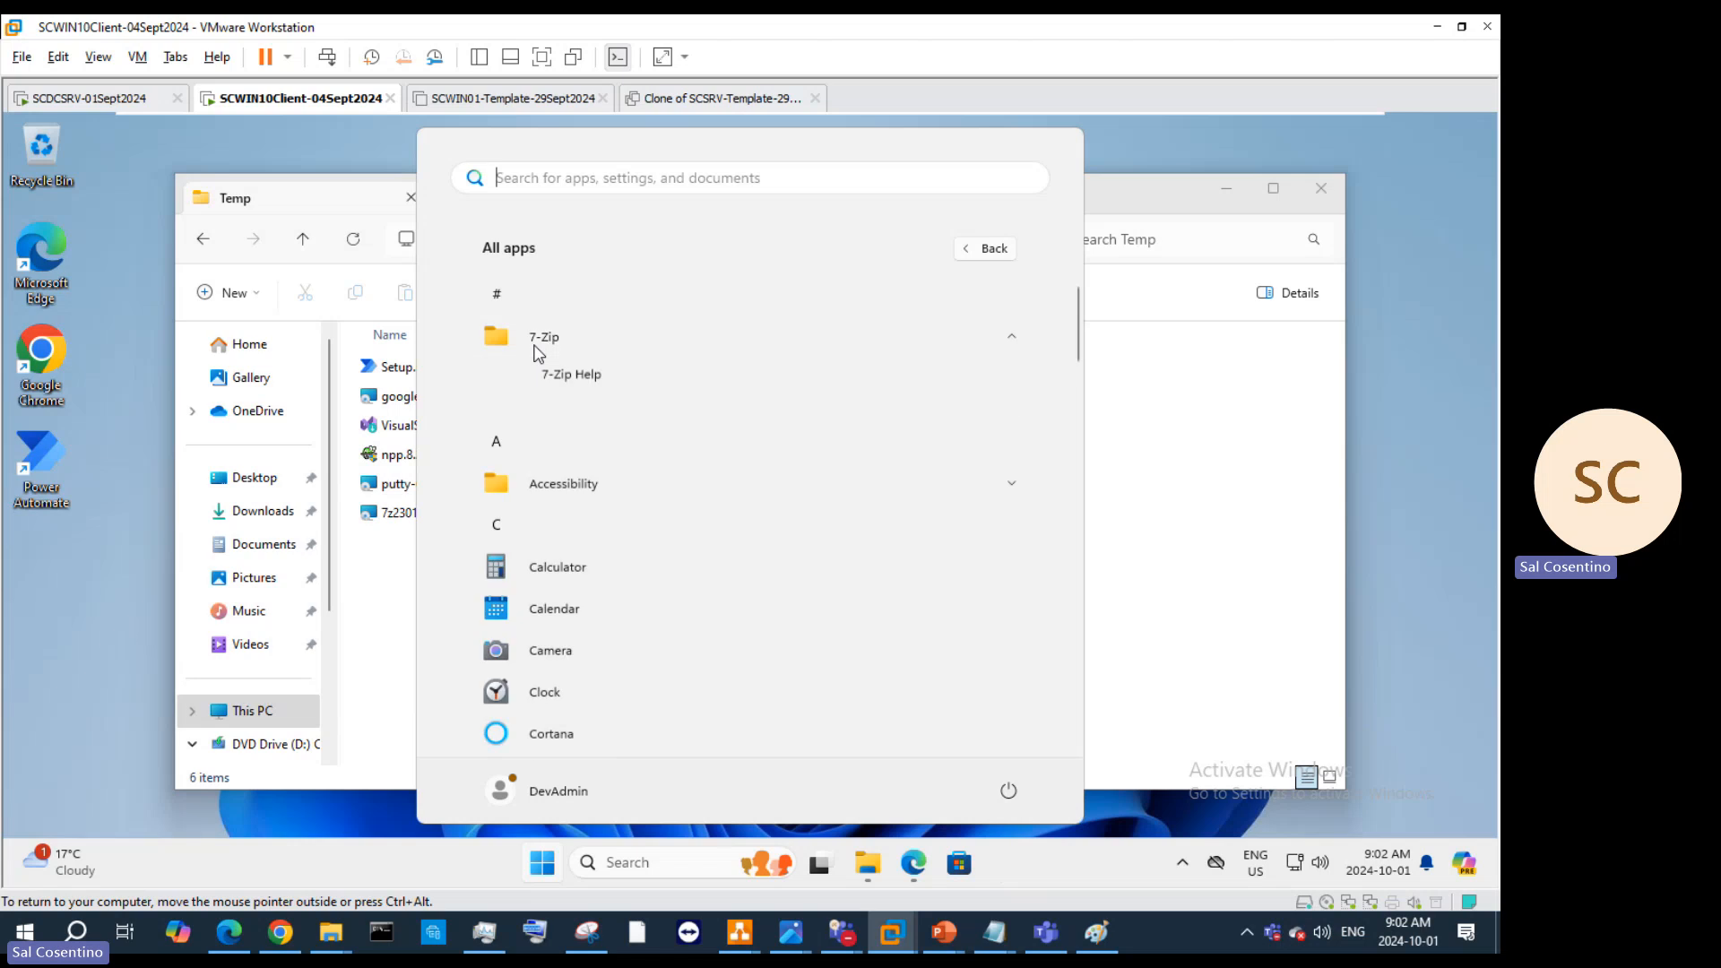
scroll(645, 496, down, 2)
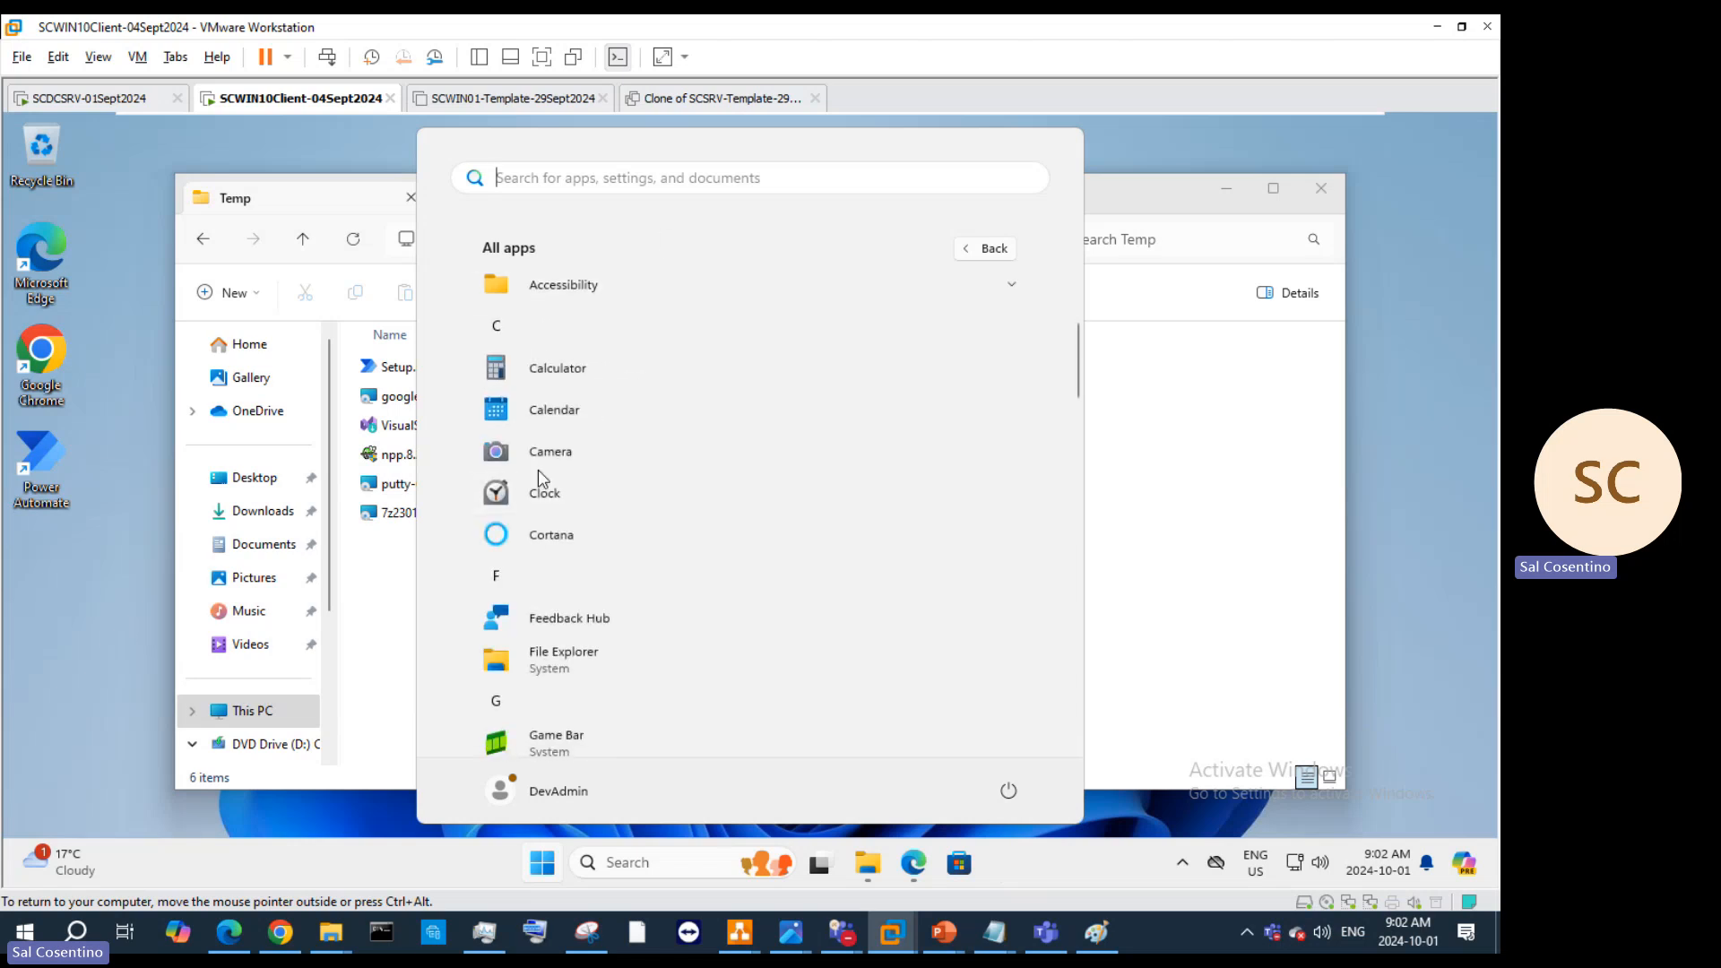
scroll(563, 547, down, 2)
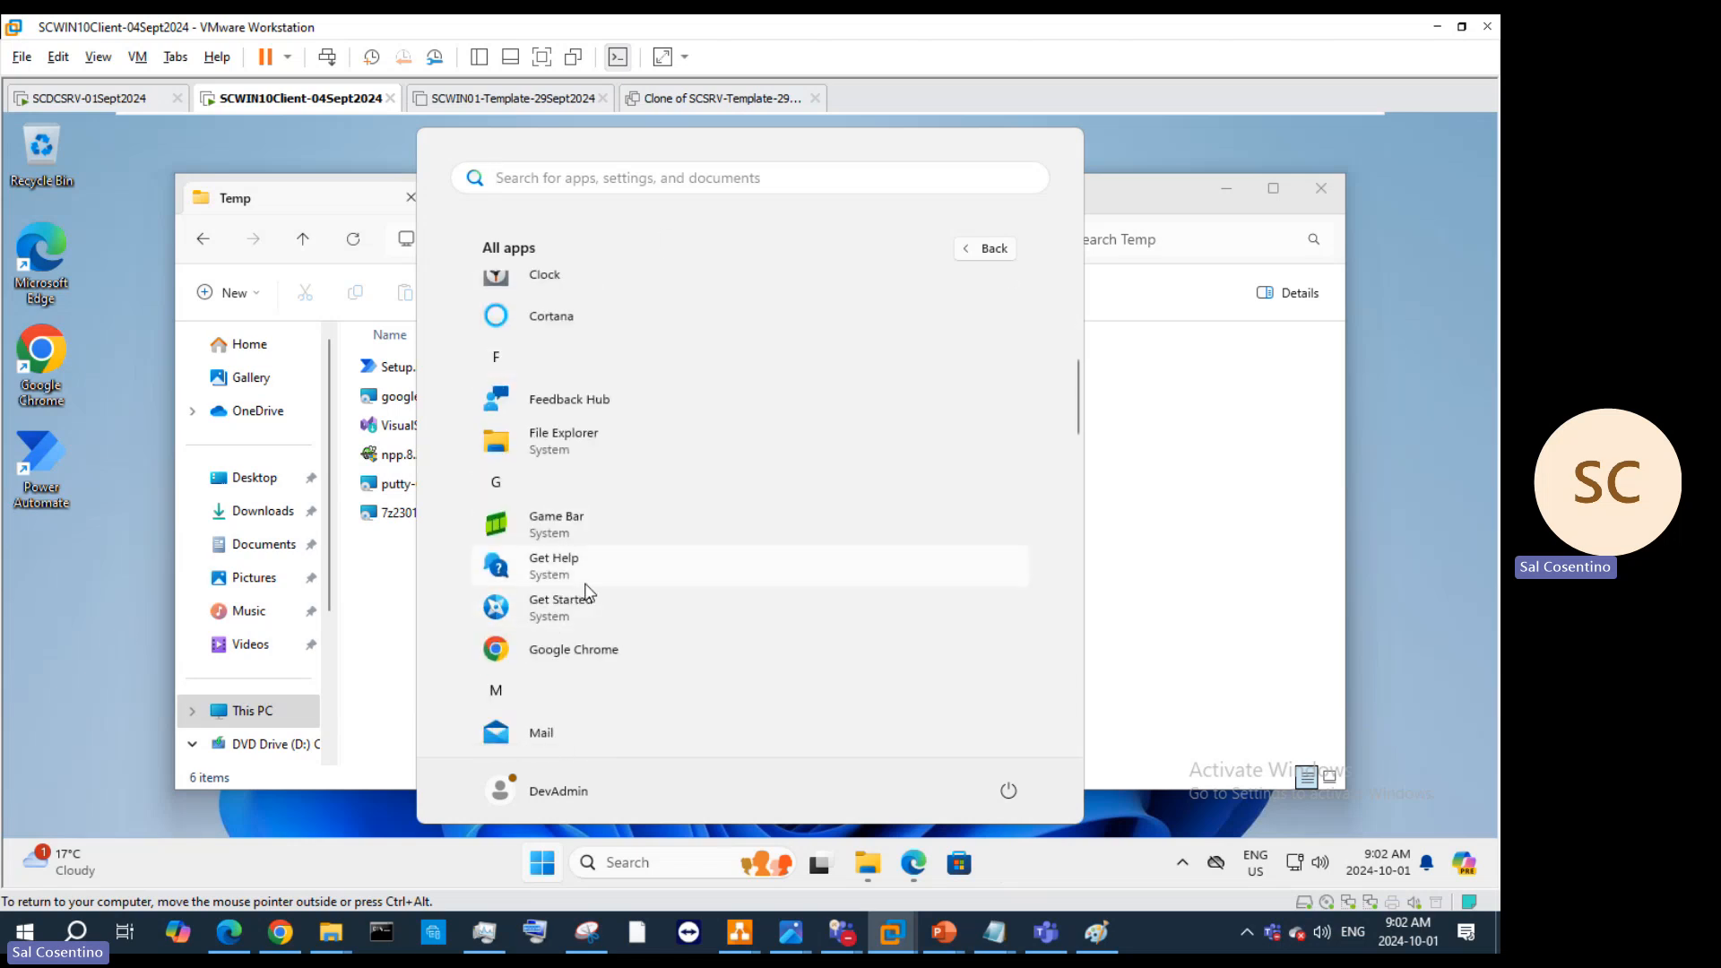
scroll(585, 578, down, 3)
scroll(589, 583, down, 3)
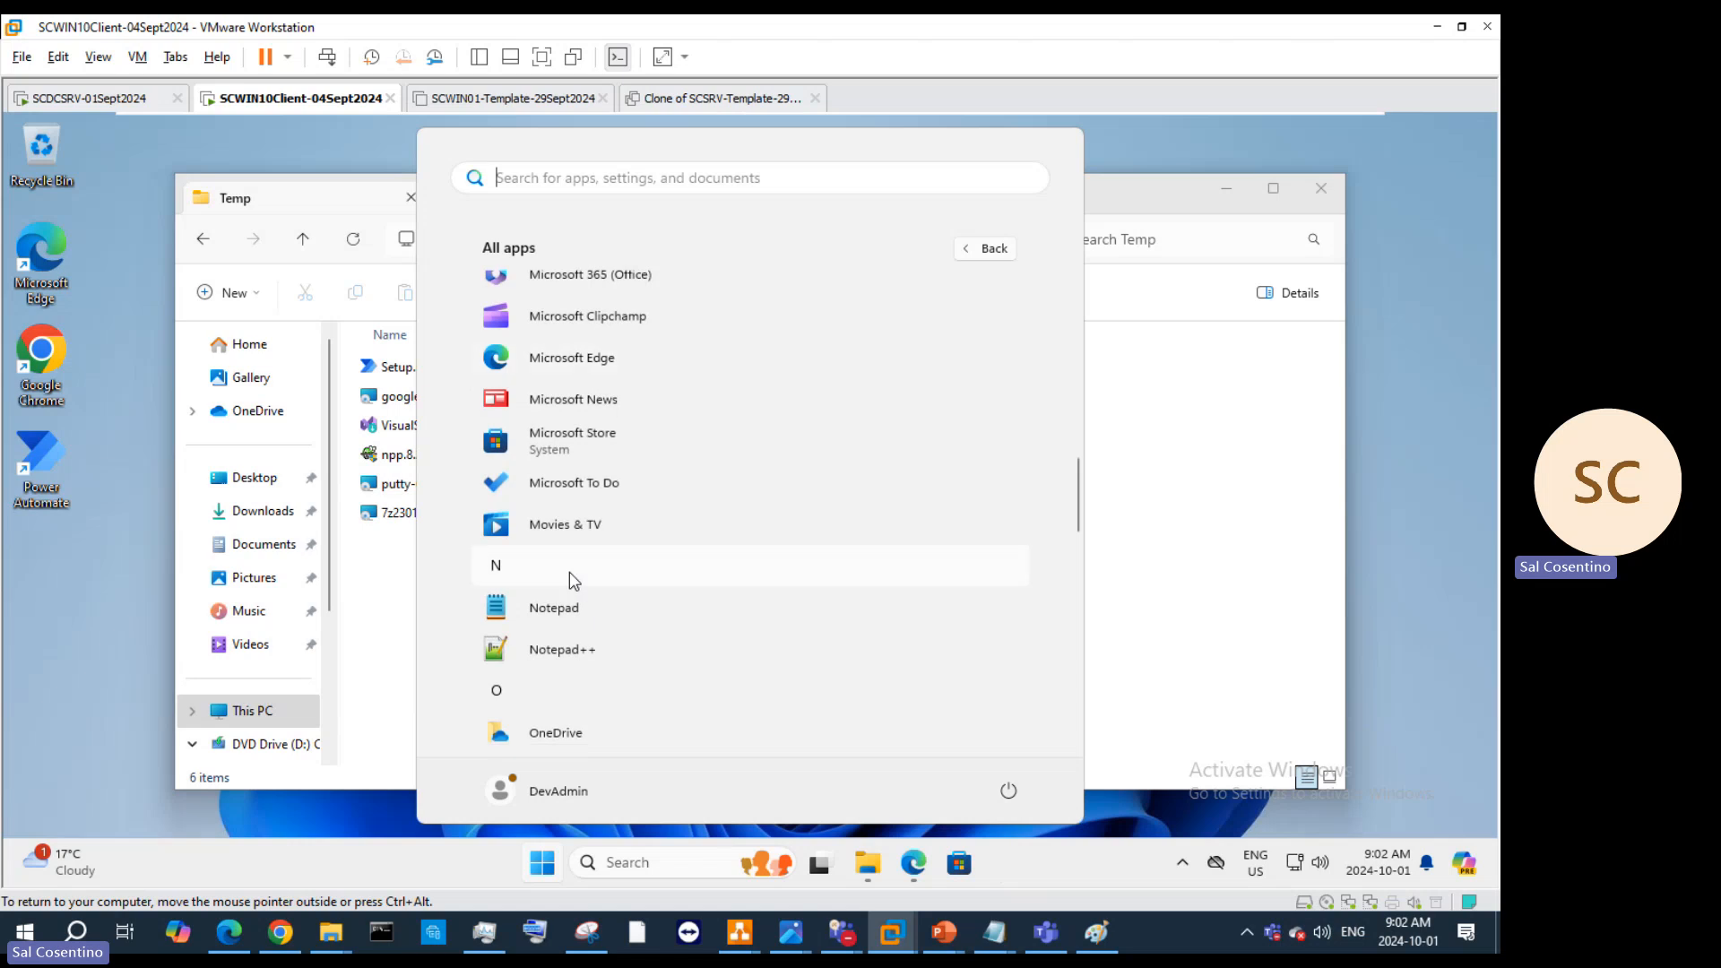
scroll(565, 662, down, 5)
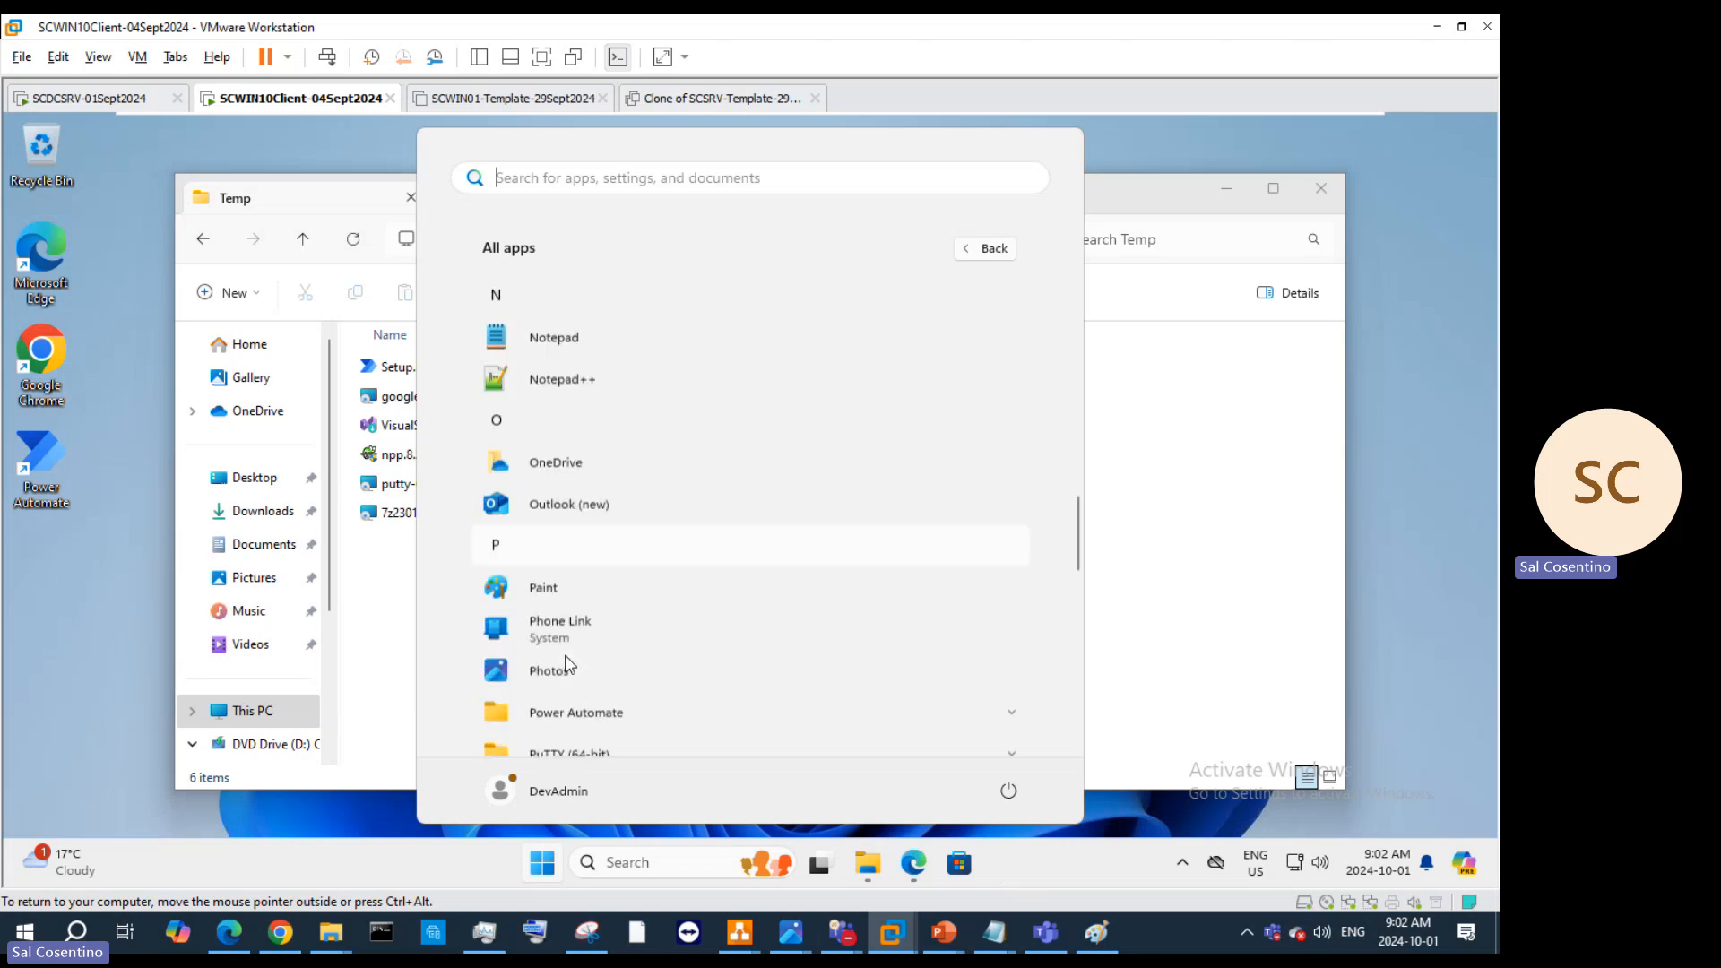
click(585, 516)
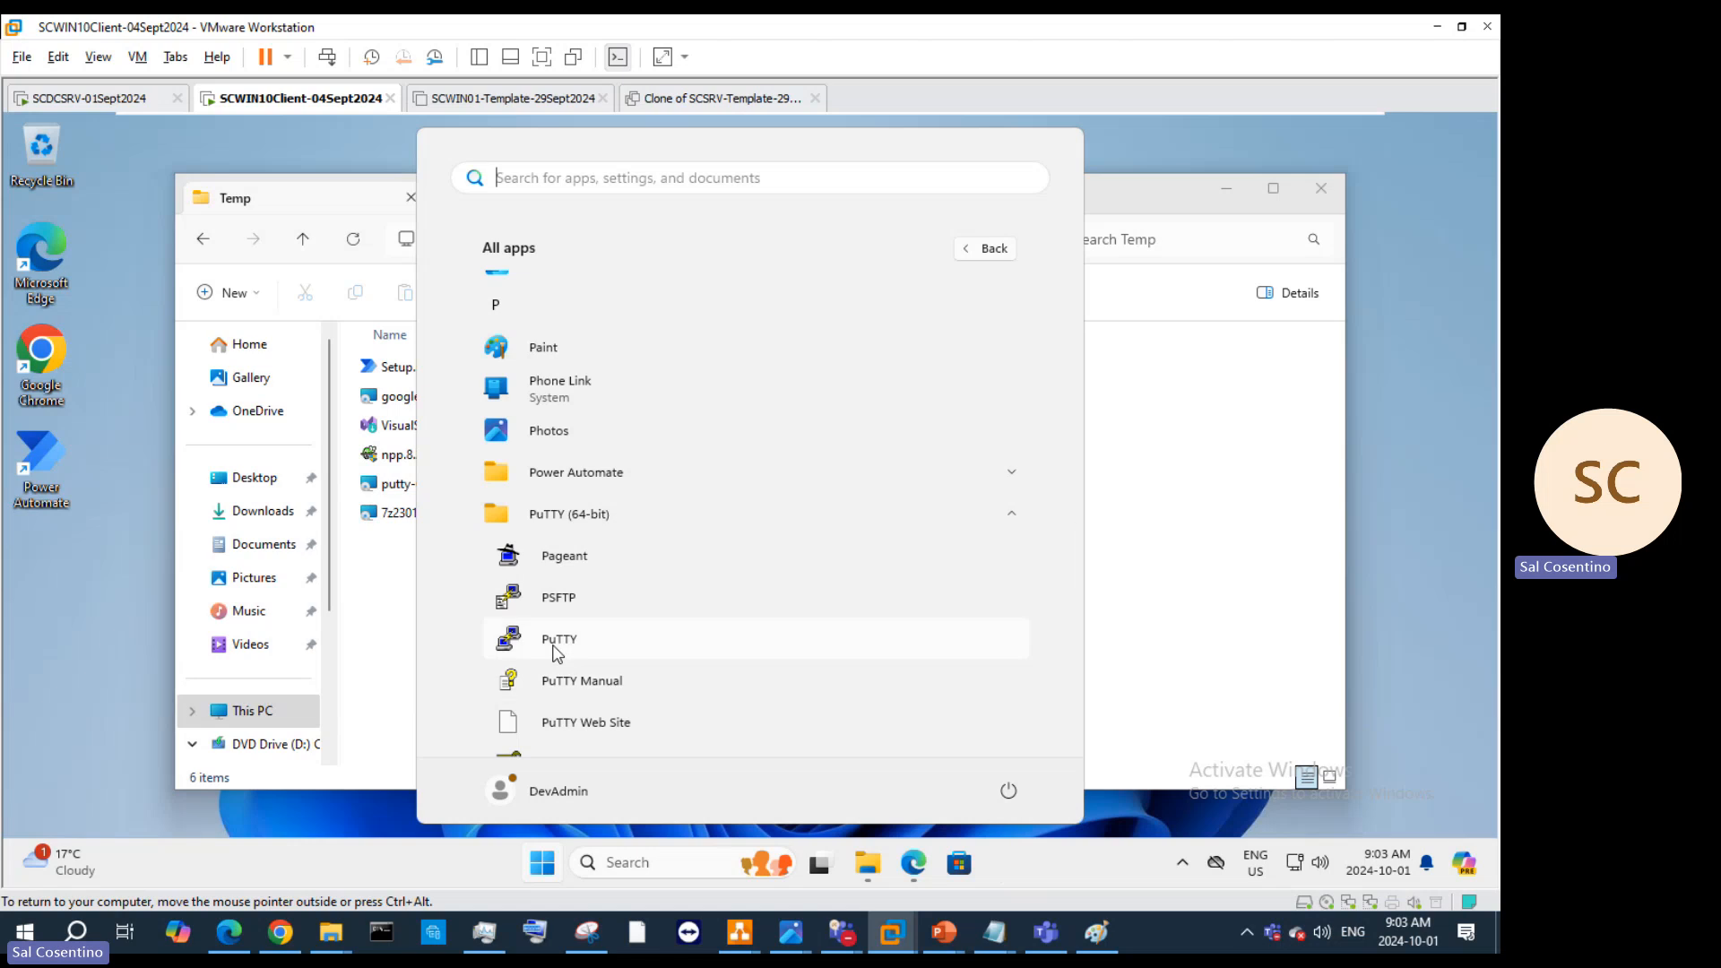
Scroll further through the apps list and reveal the hidden notification area icons
scroll(780, 607, down, 2)
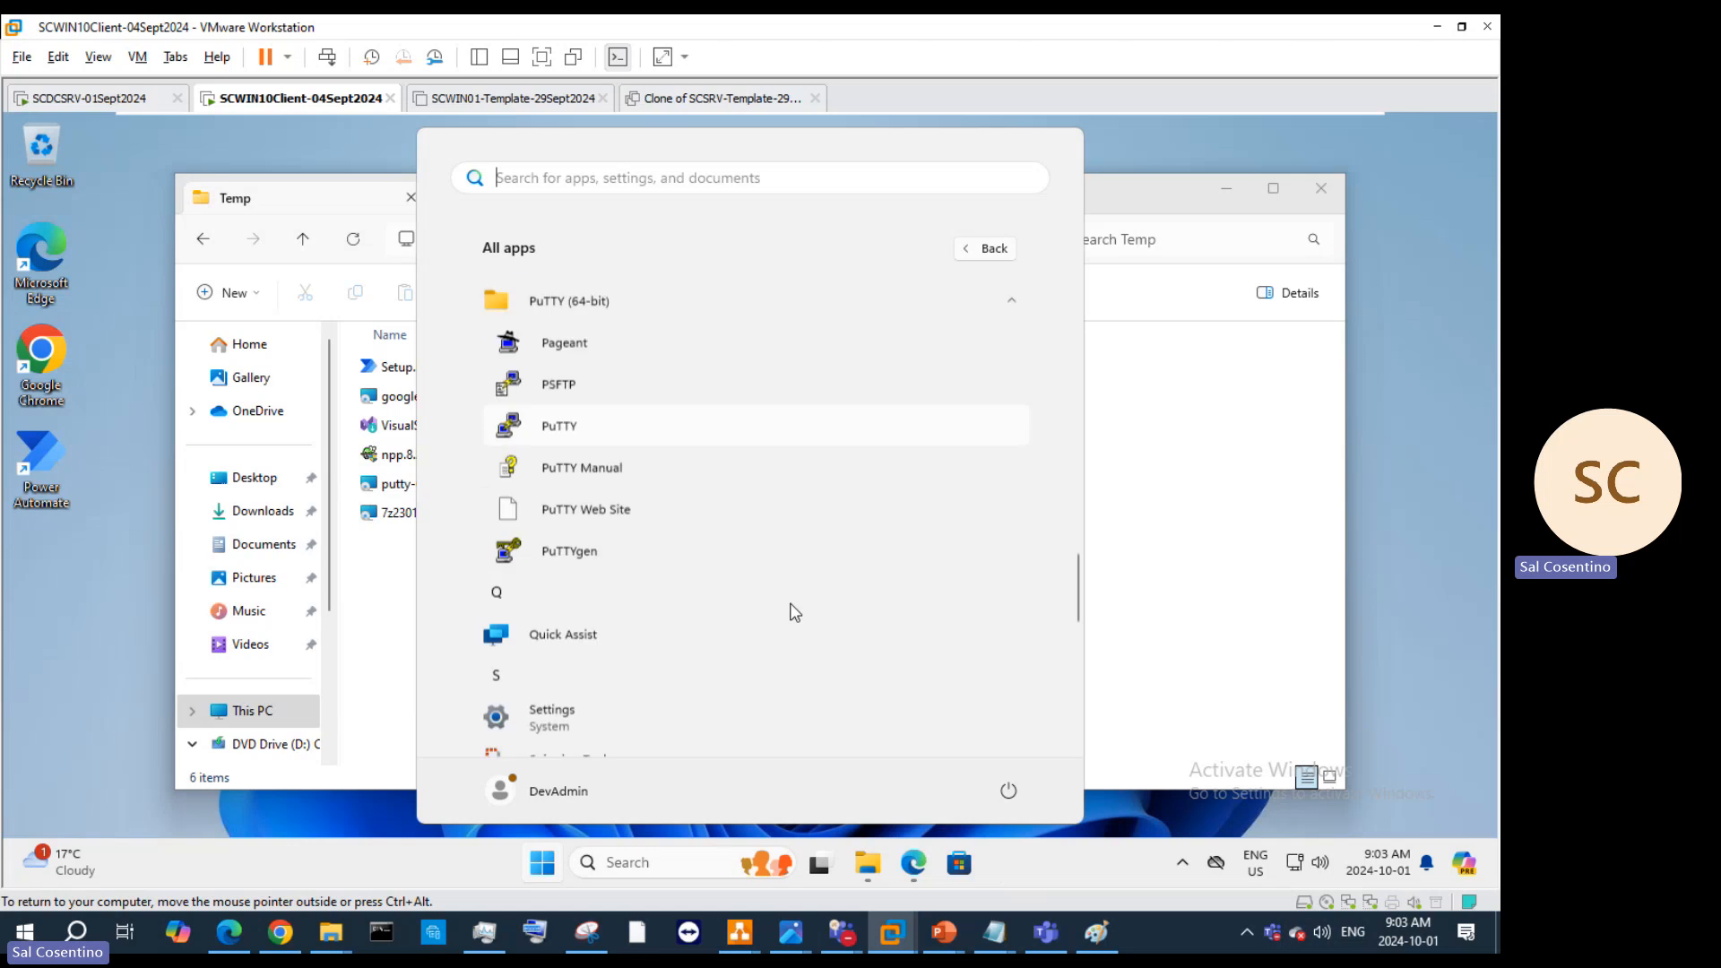
scroll(613, 632, down, 3)
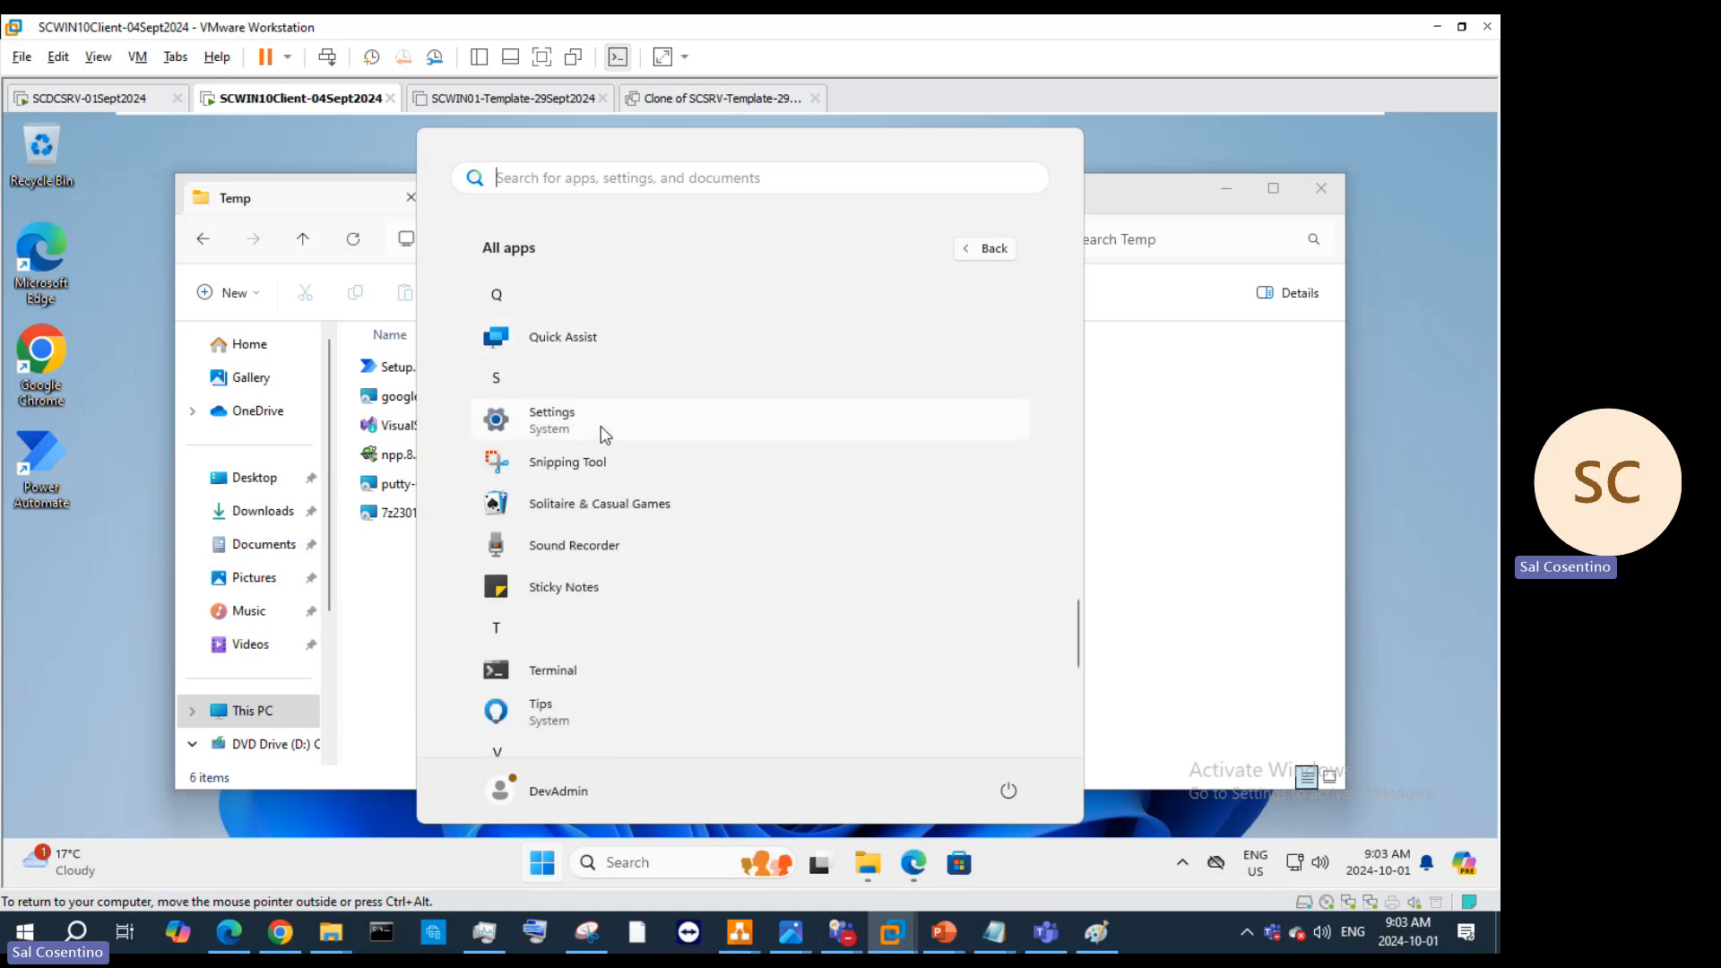
scroll(595, 475, down, 4)
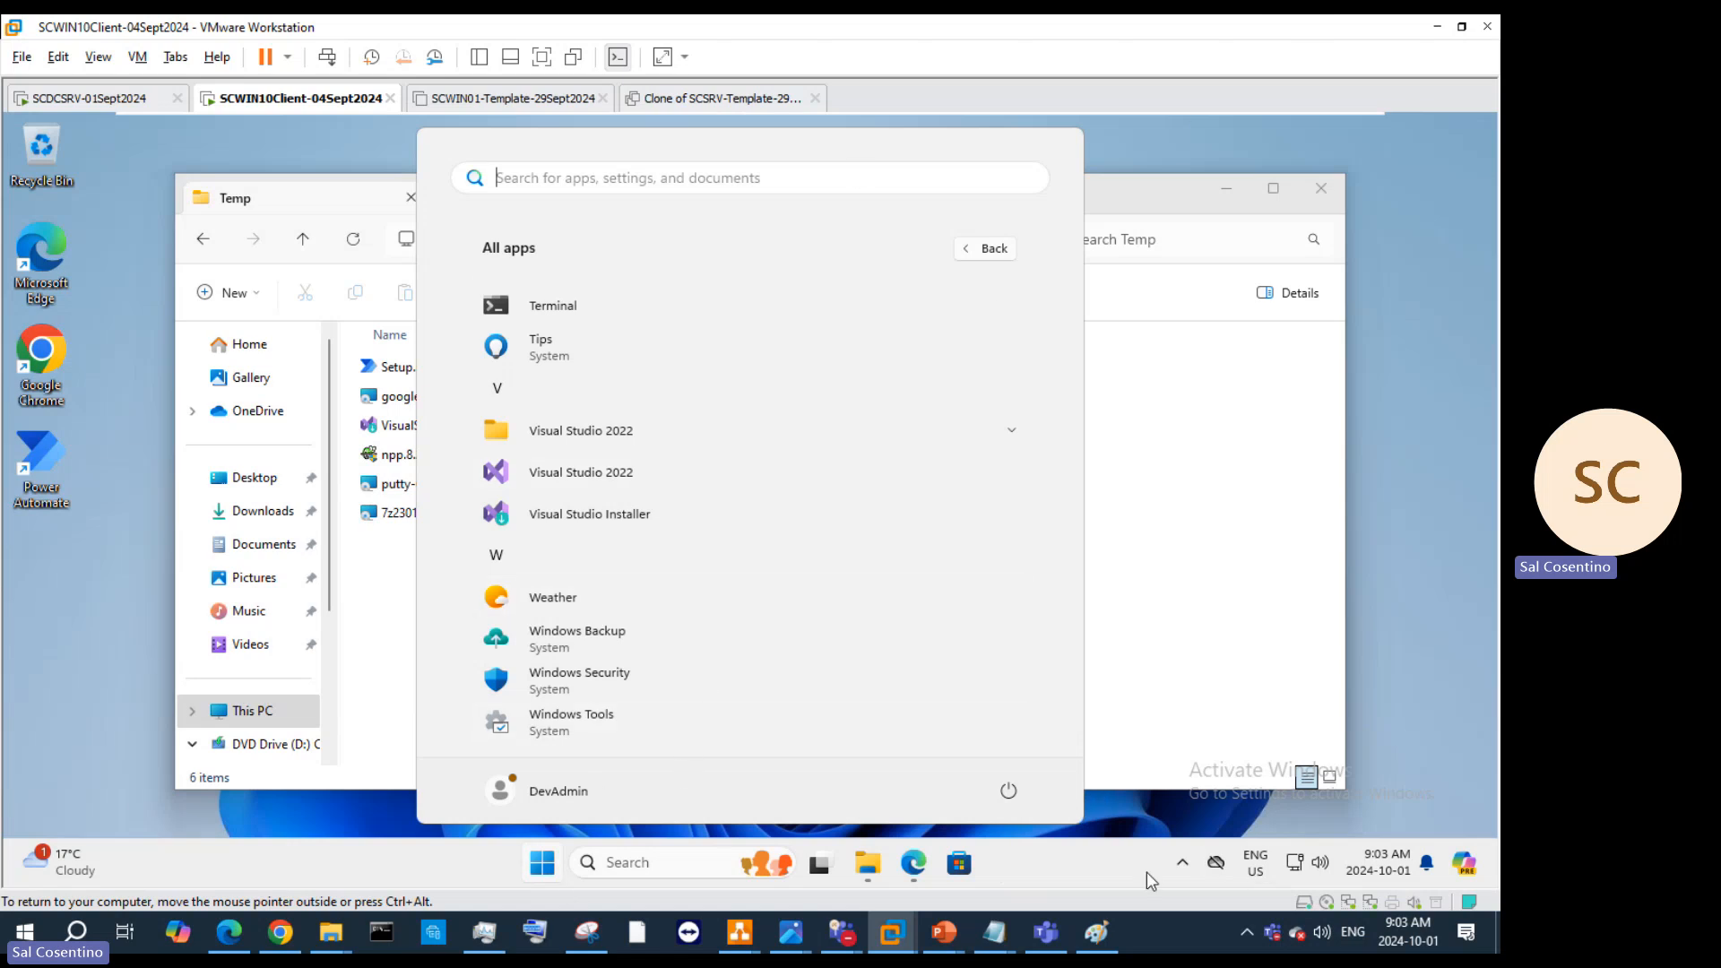
click(1183, 865)
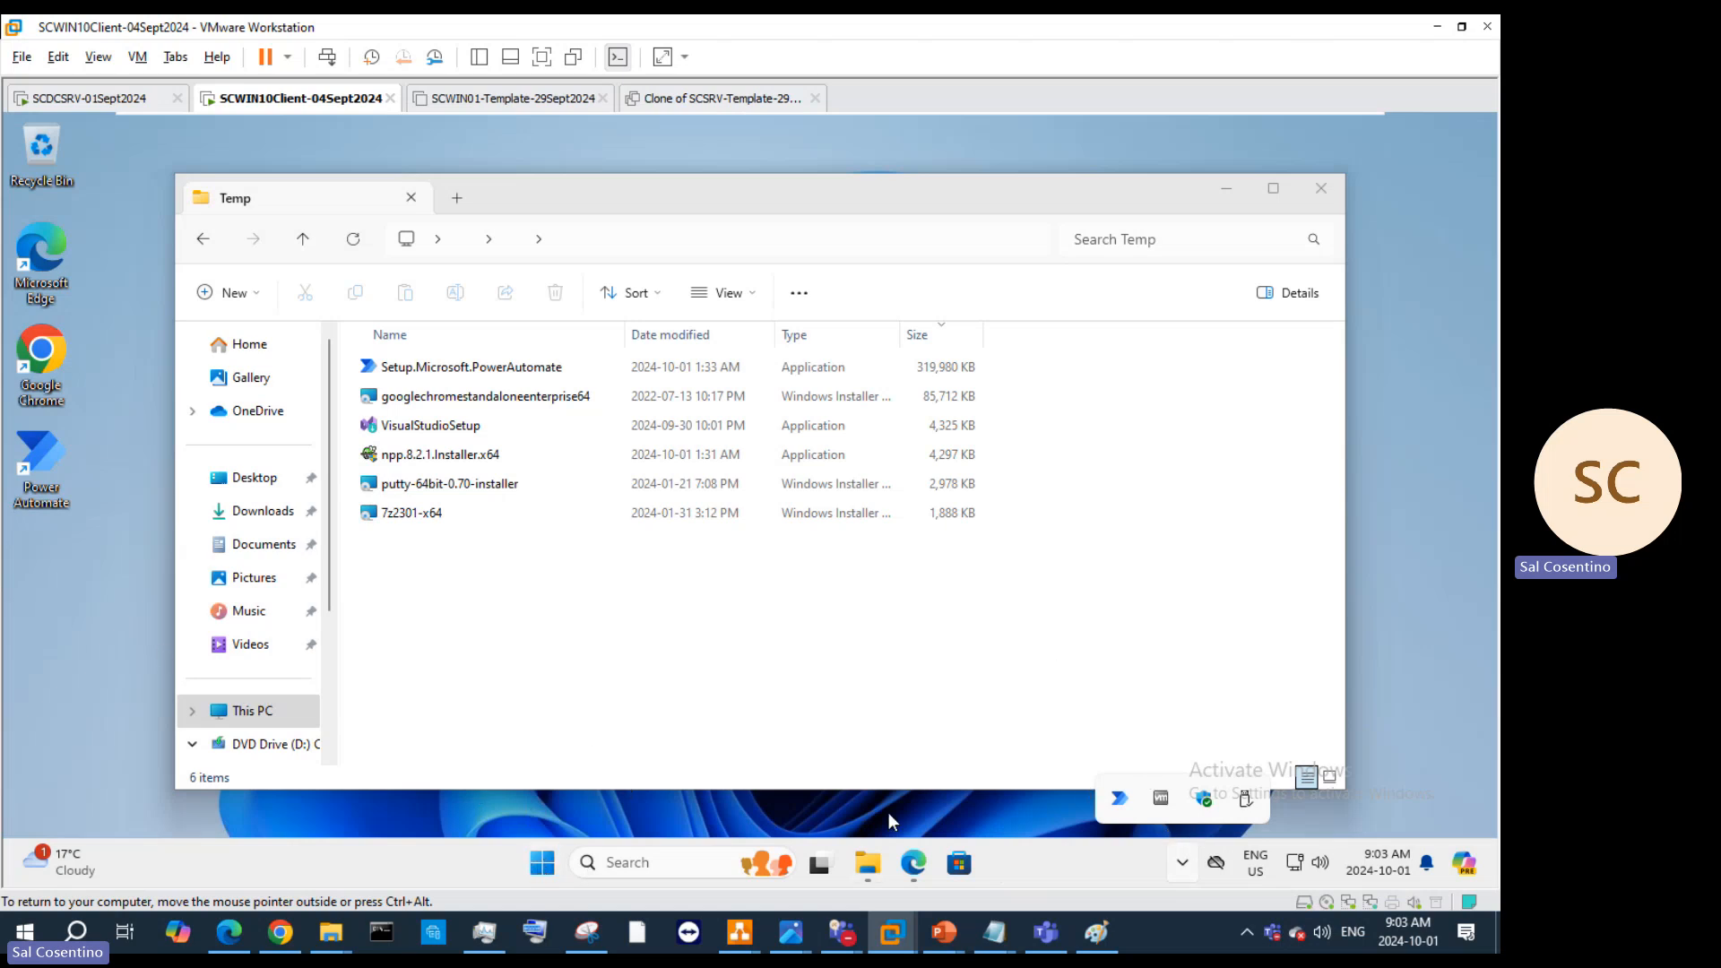
Close Temp and launch sysprep.exe from the folder opened by Run 'sysprep'
click(1331, 200)
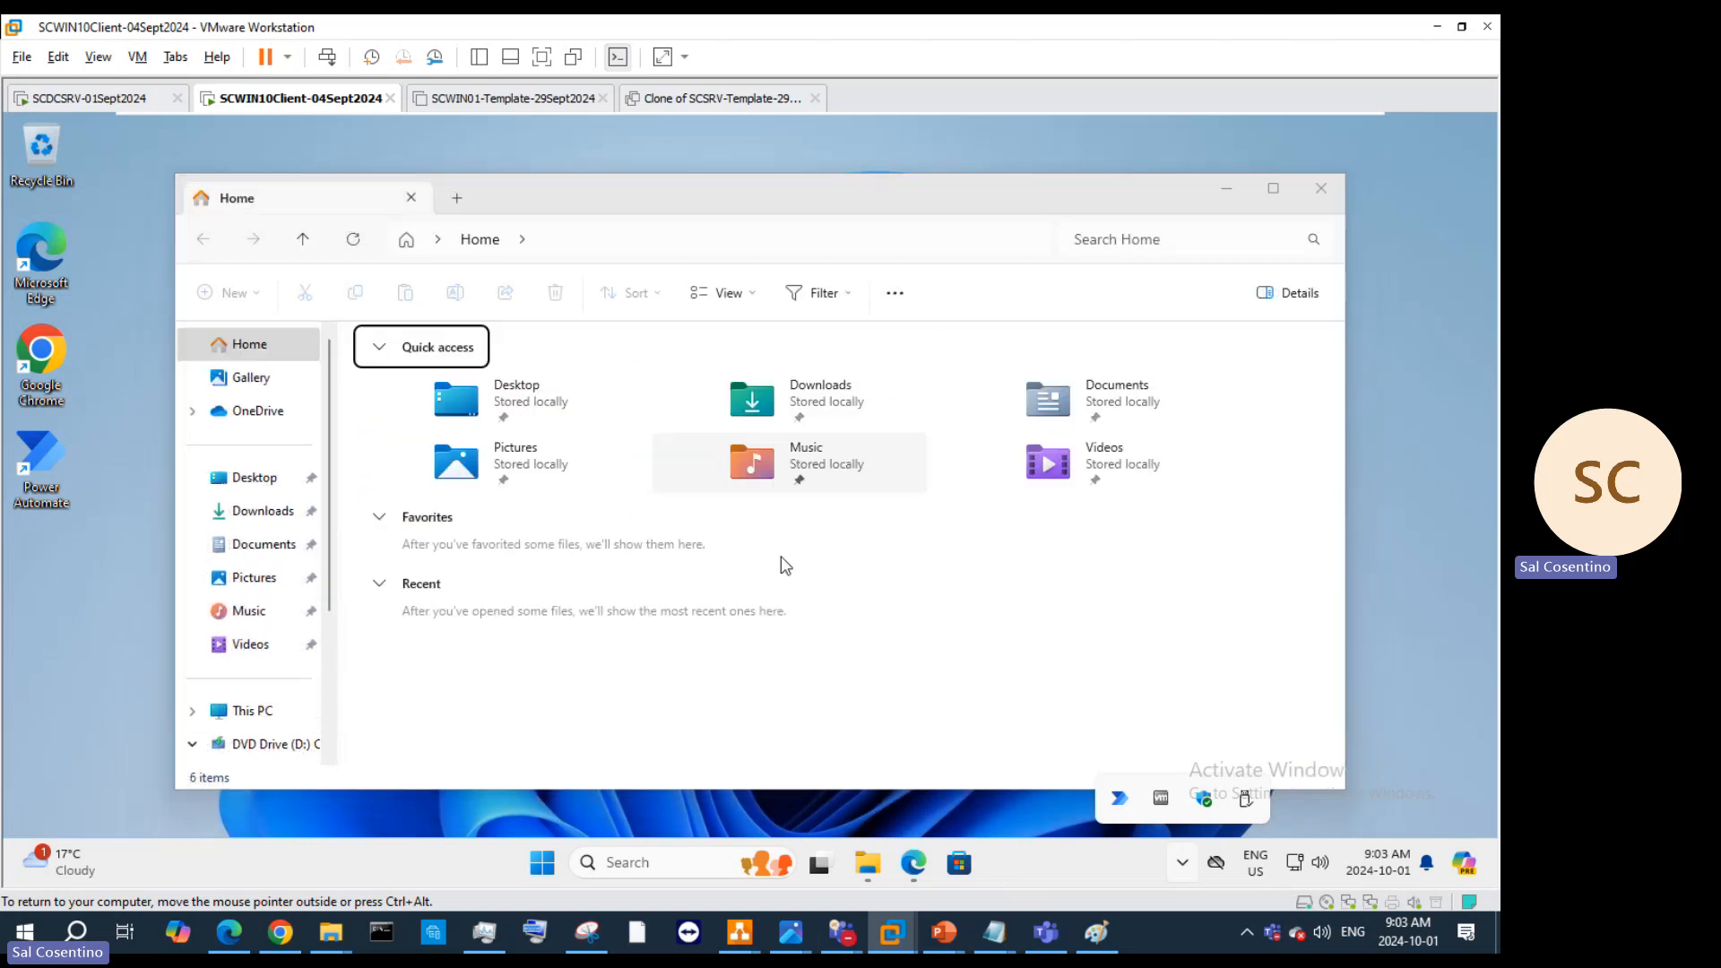
right_click(557, 863)
click(512, 743)
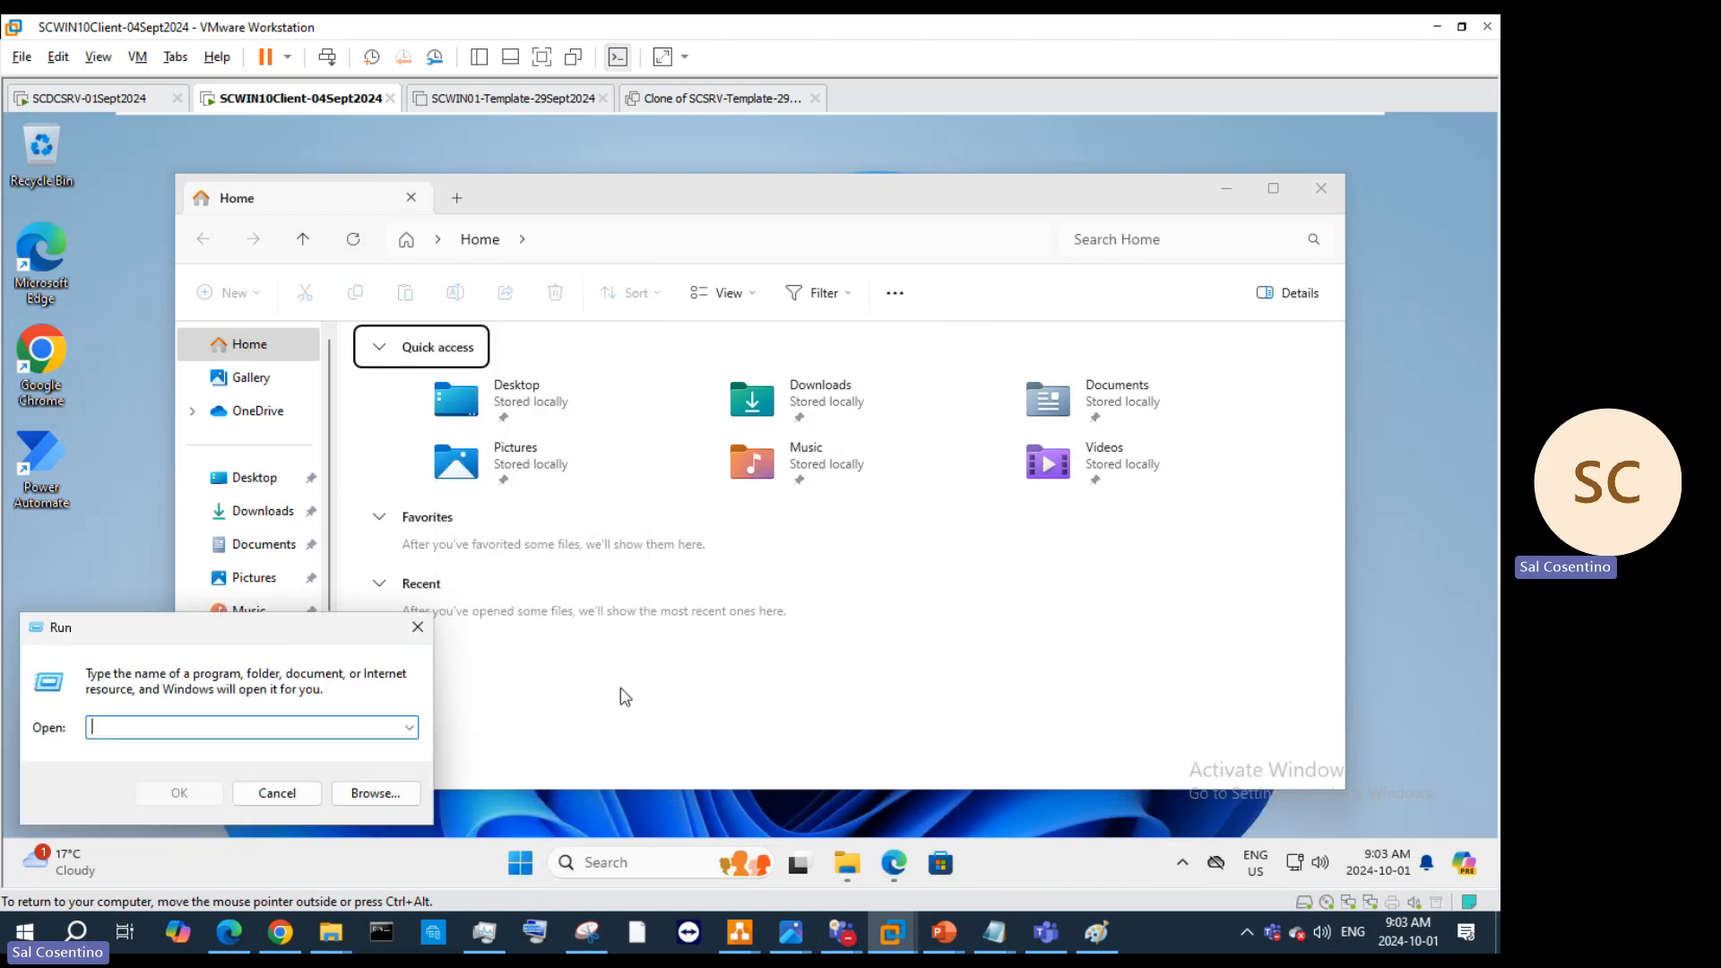
text(sys)
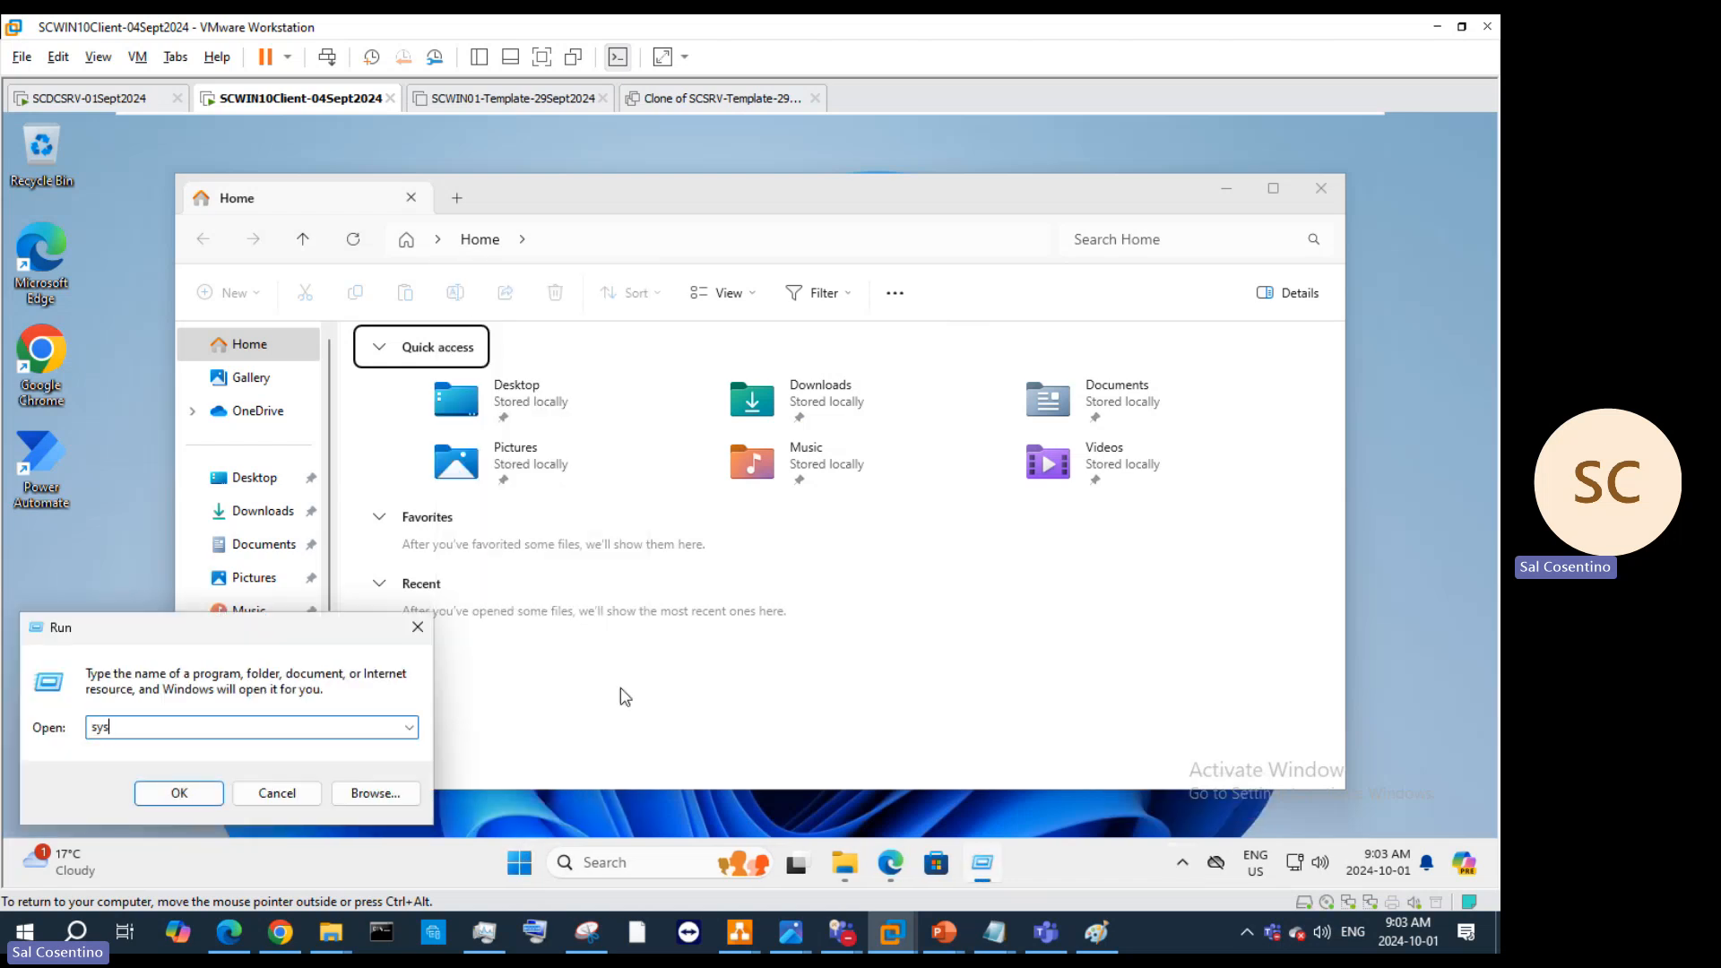
text(prep)
key(Return)
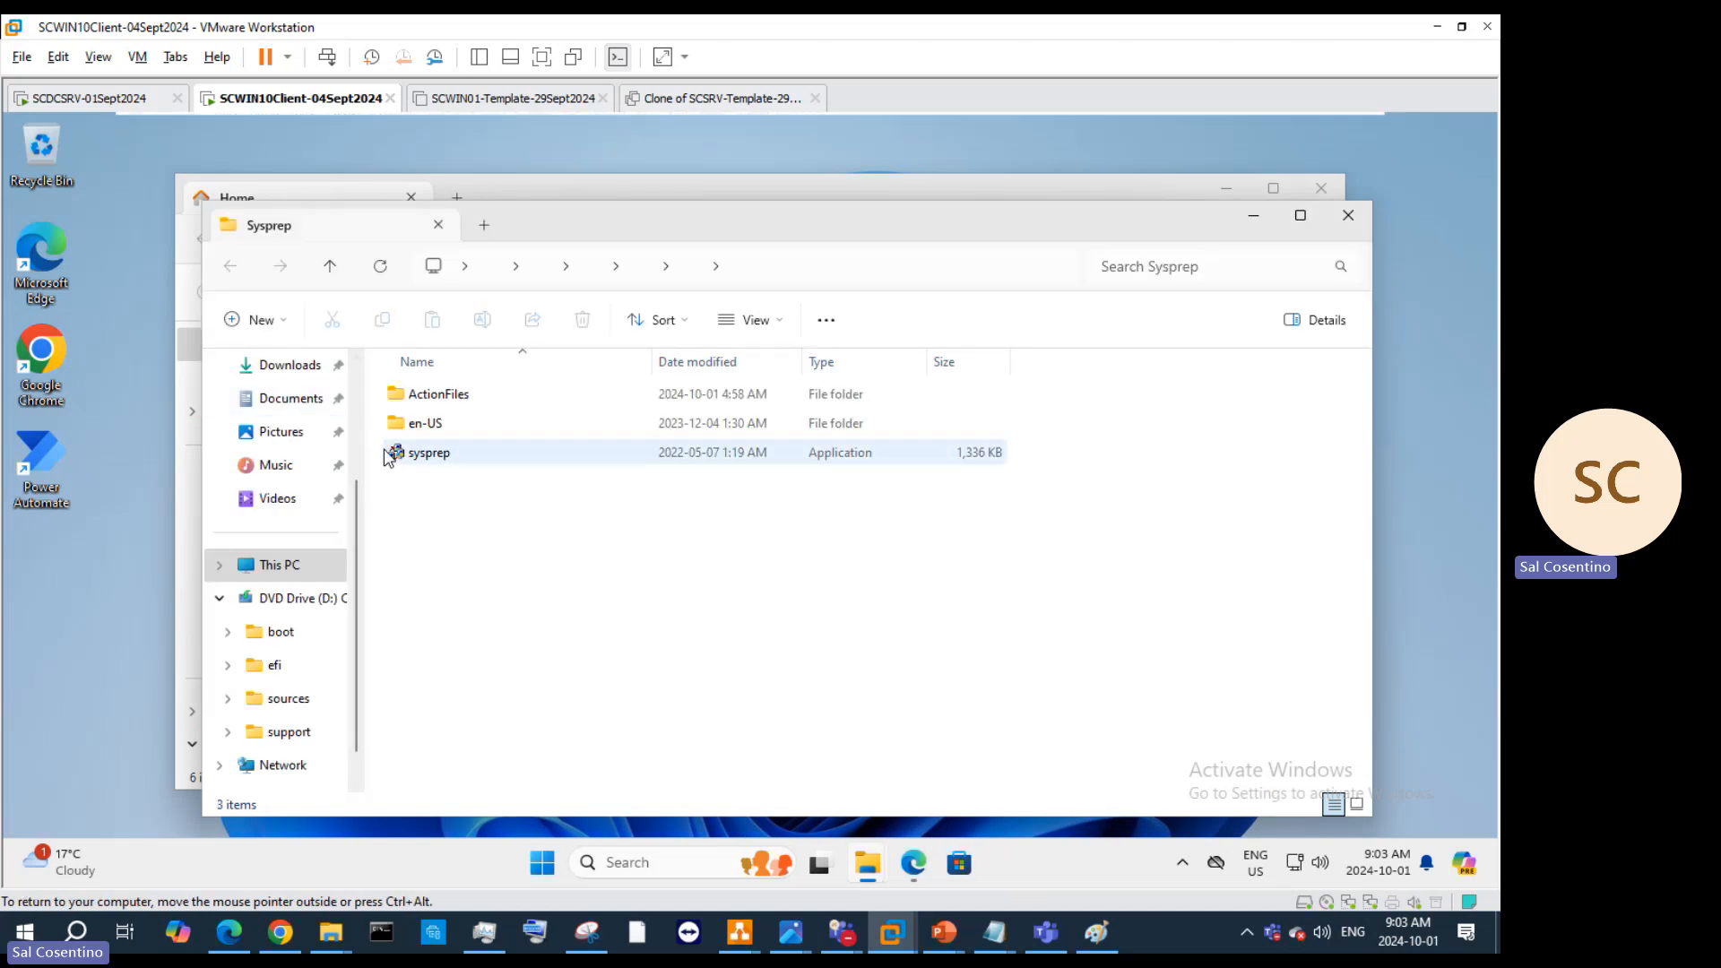
click(390, 454)
double_click(390, 454)
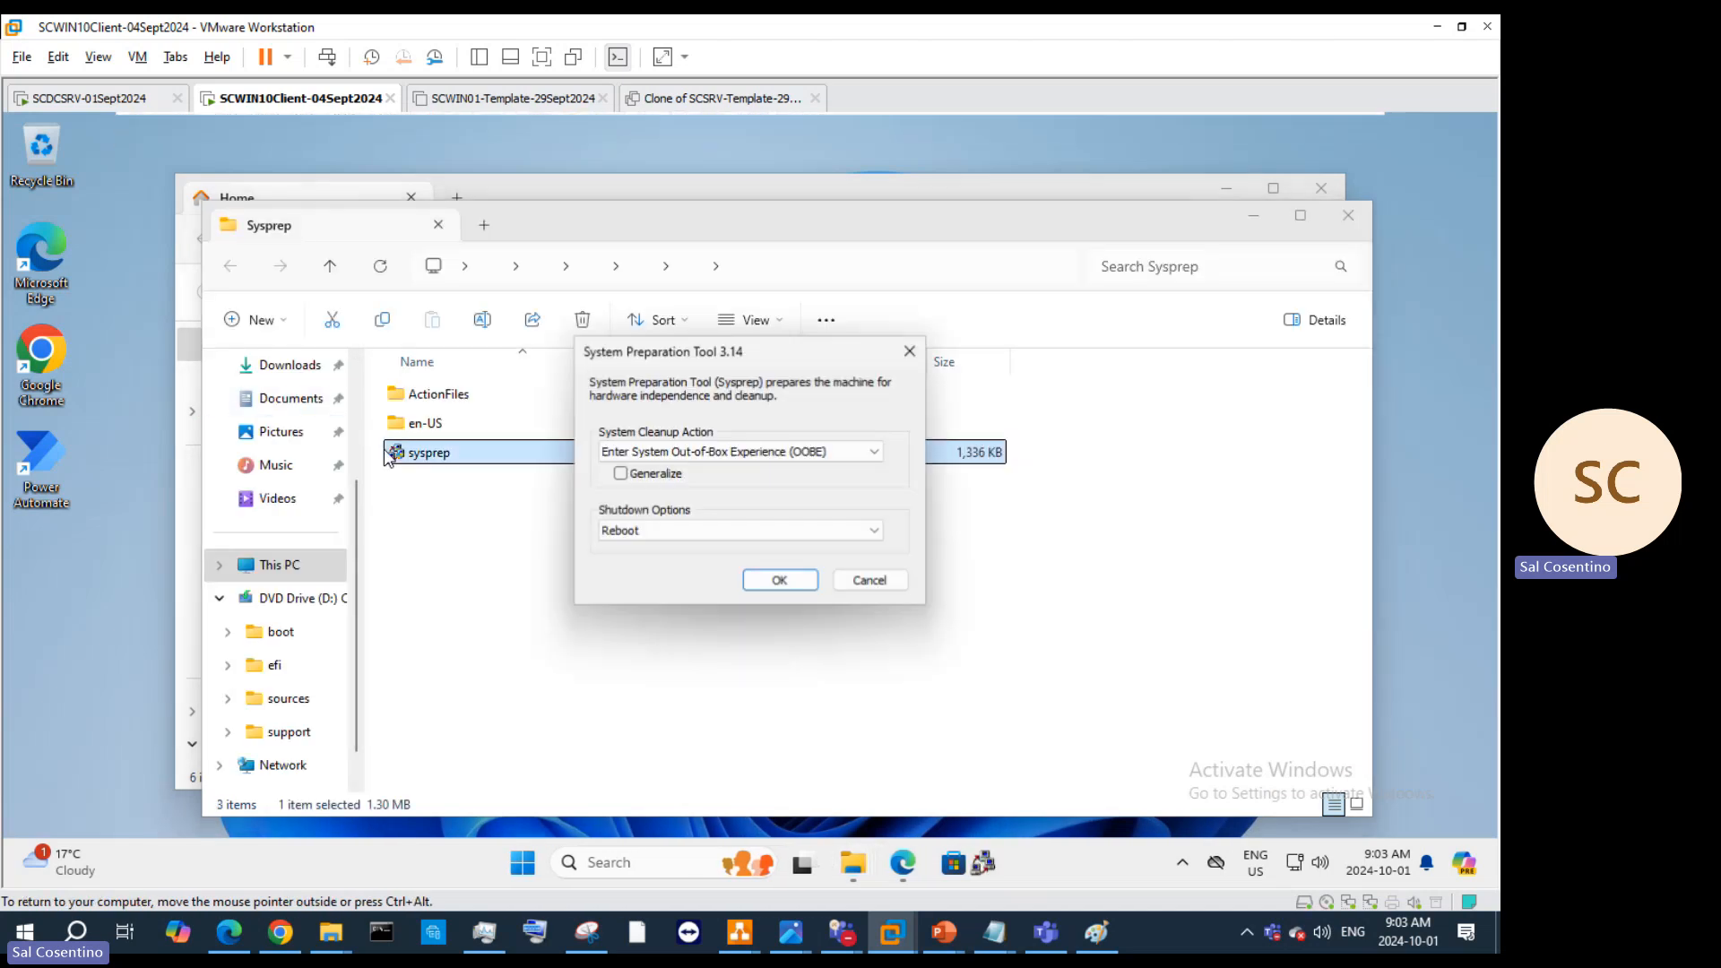
Run Sysprep with OOBE, Generalize ticked and Shutdown as the shutdown option
click(621, 474)
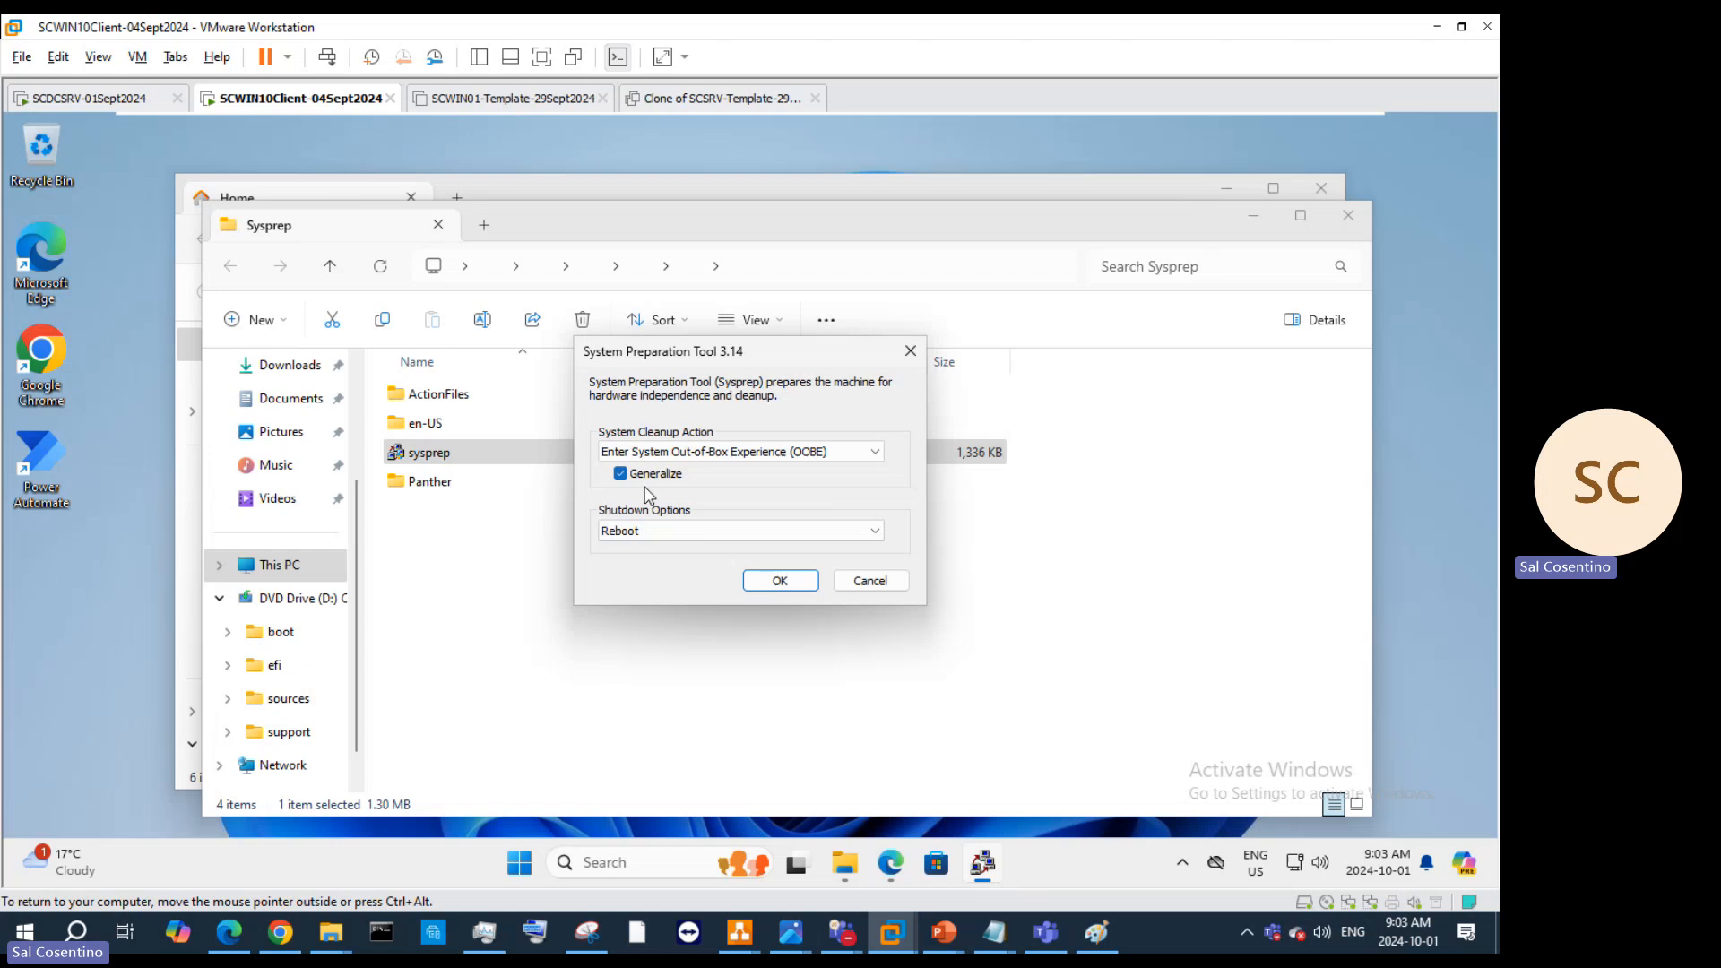
click(690, 532)
click(653, 576)
click(781, 580)
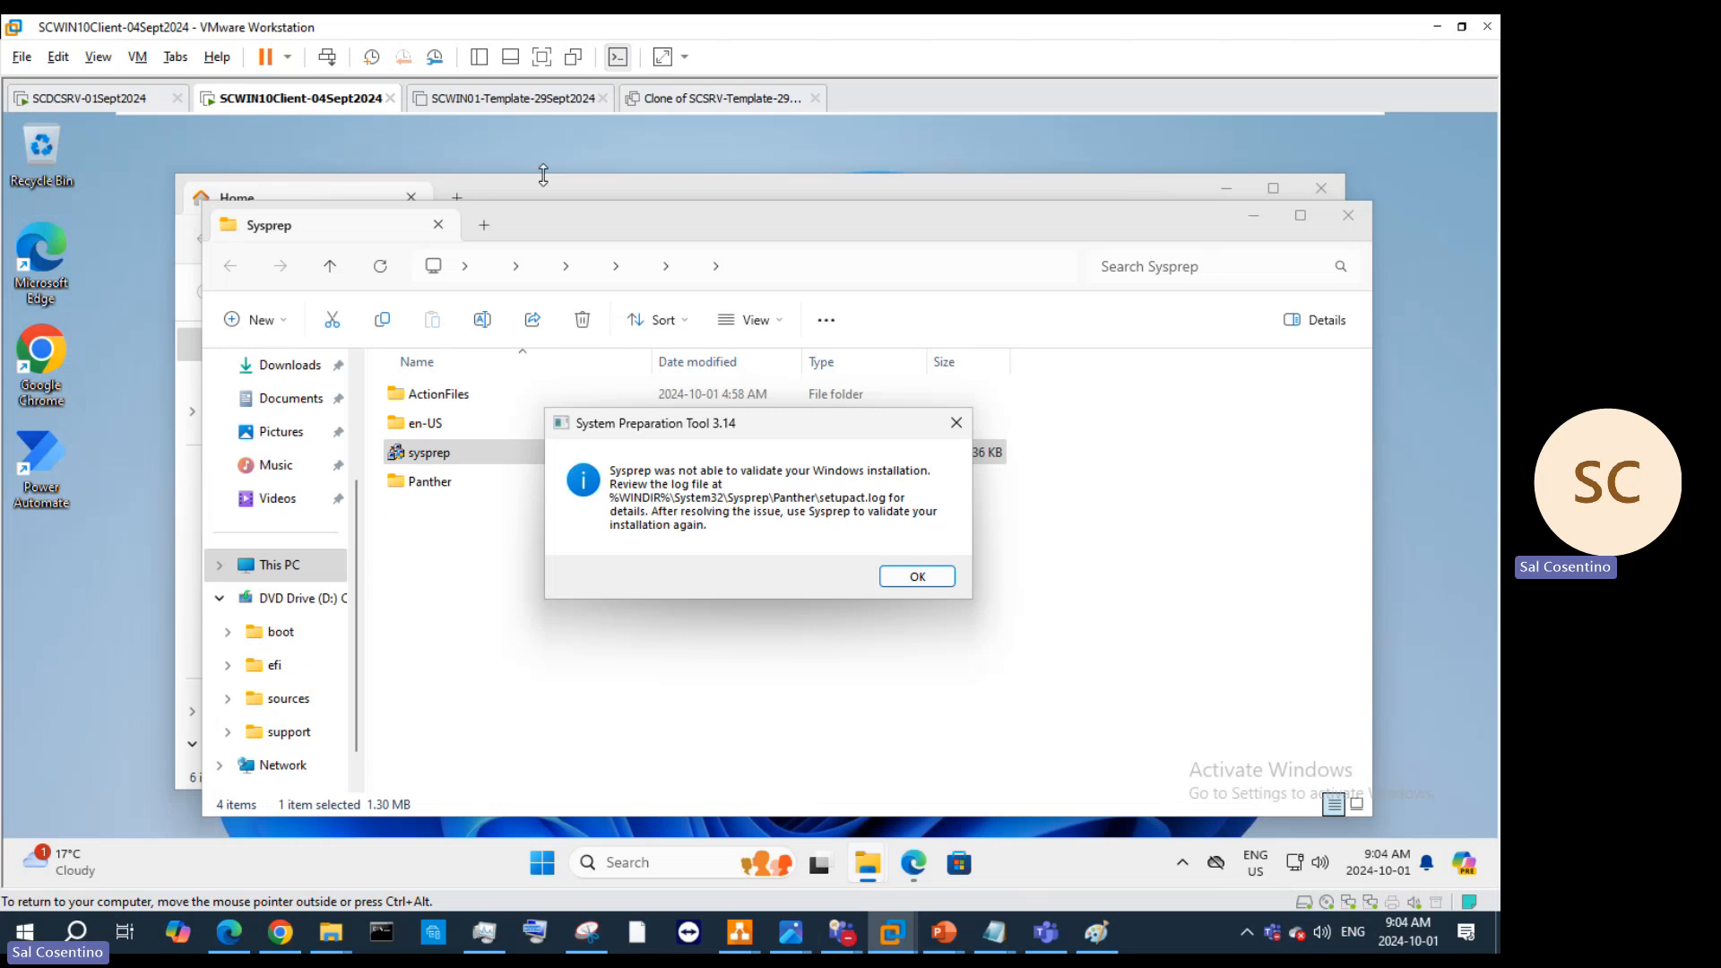
Dismiss the Sysprep validation error and glance at sysprep.exe's context menu before closing it
mouse_move(468, 116)
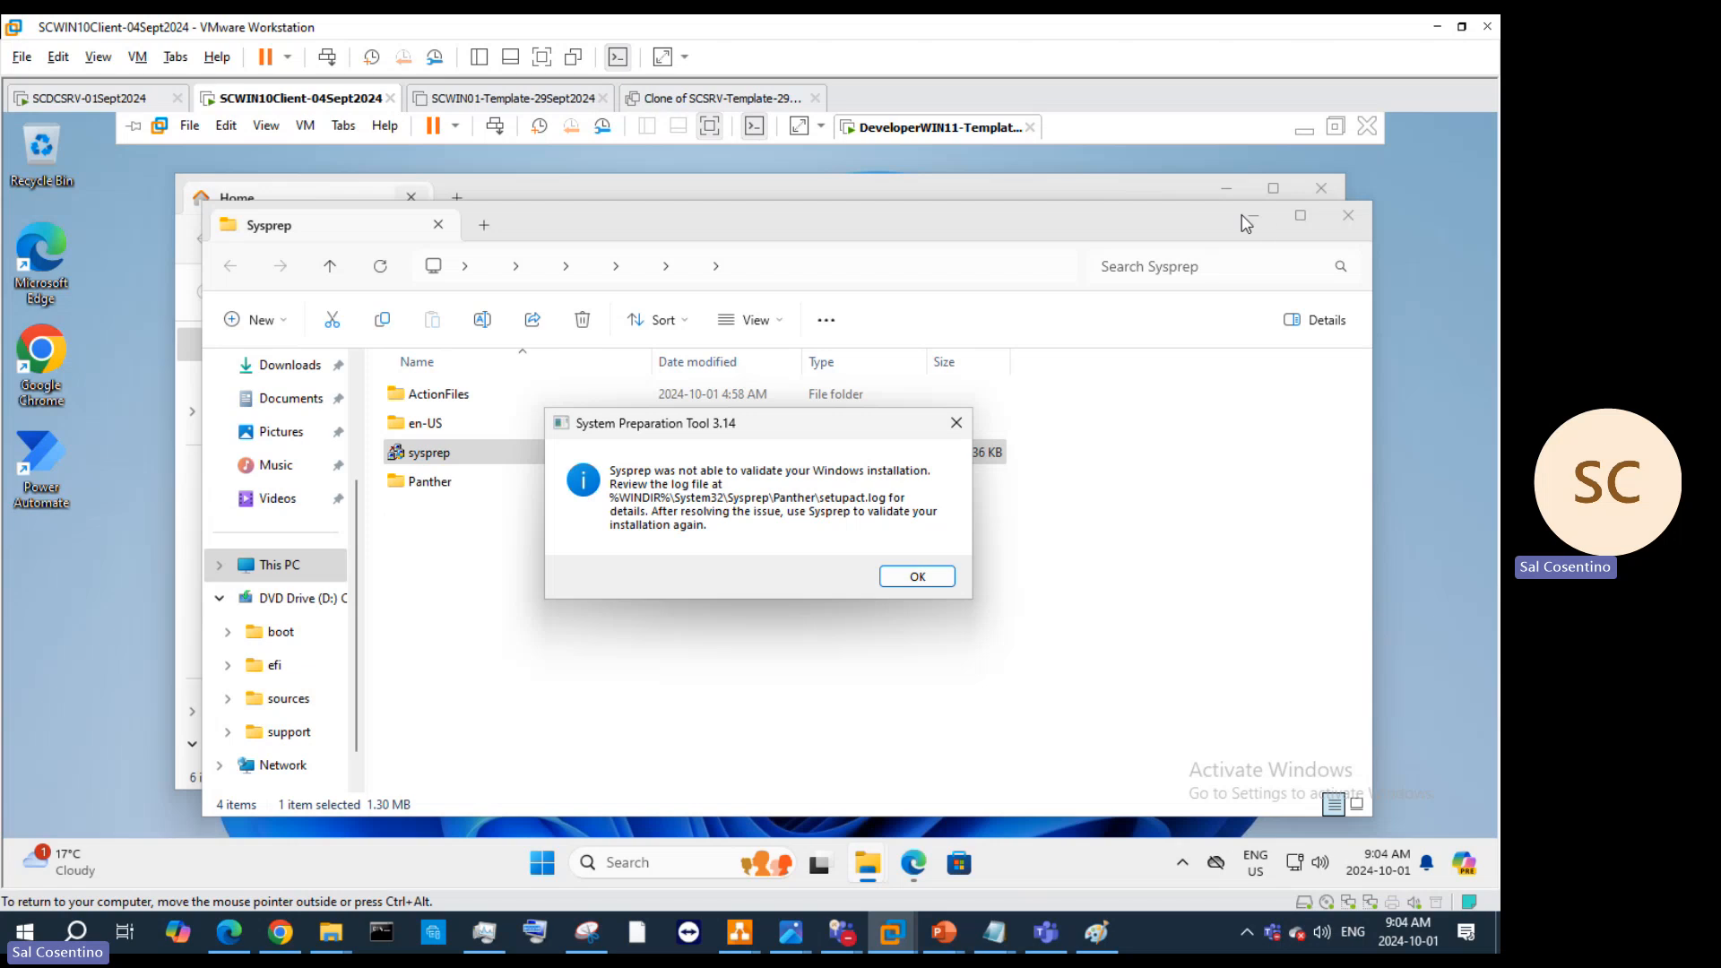
click(910, 576)
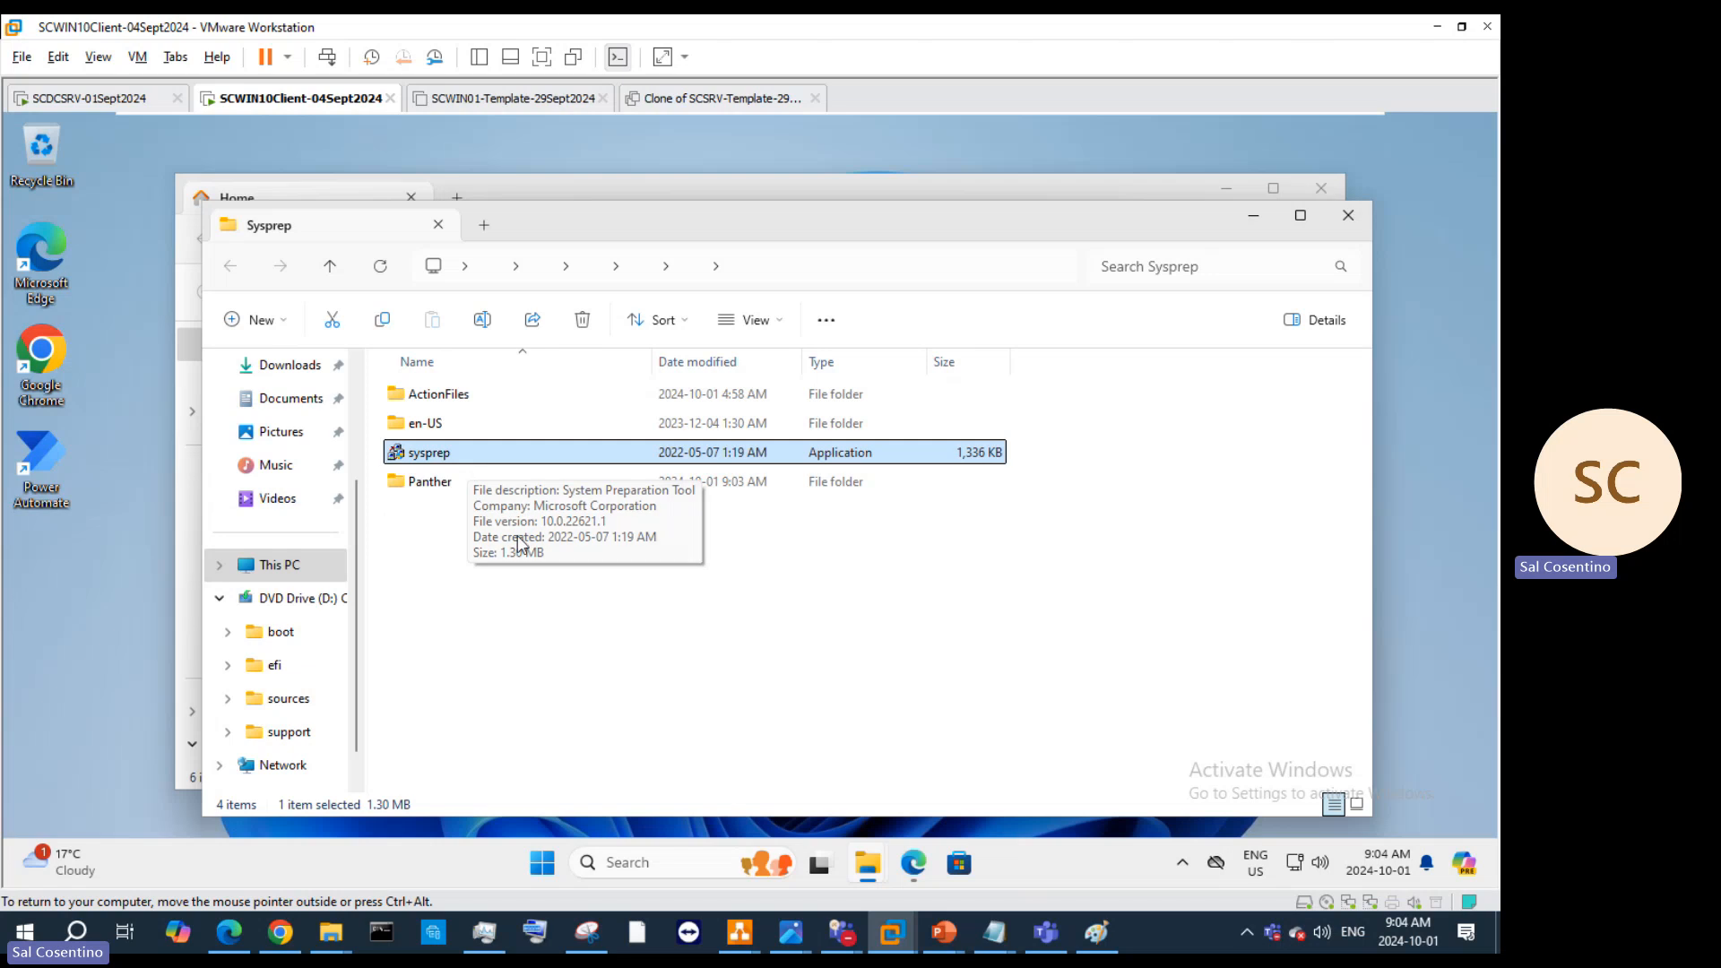
right_click(490, 464)
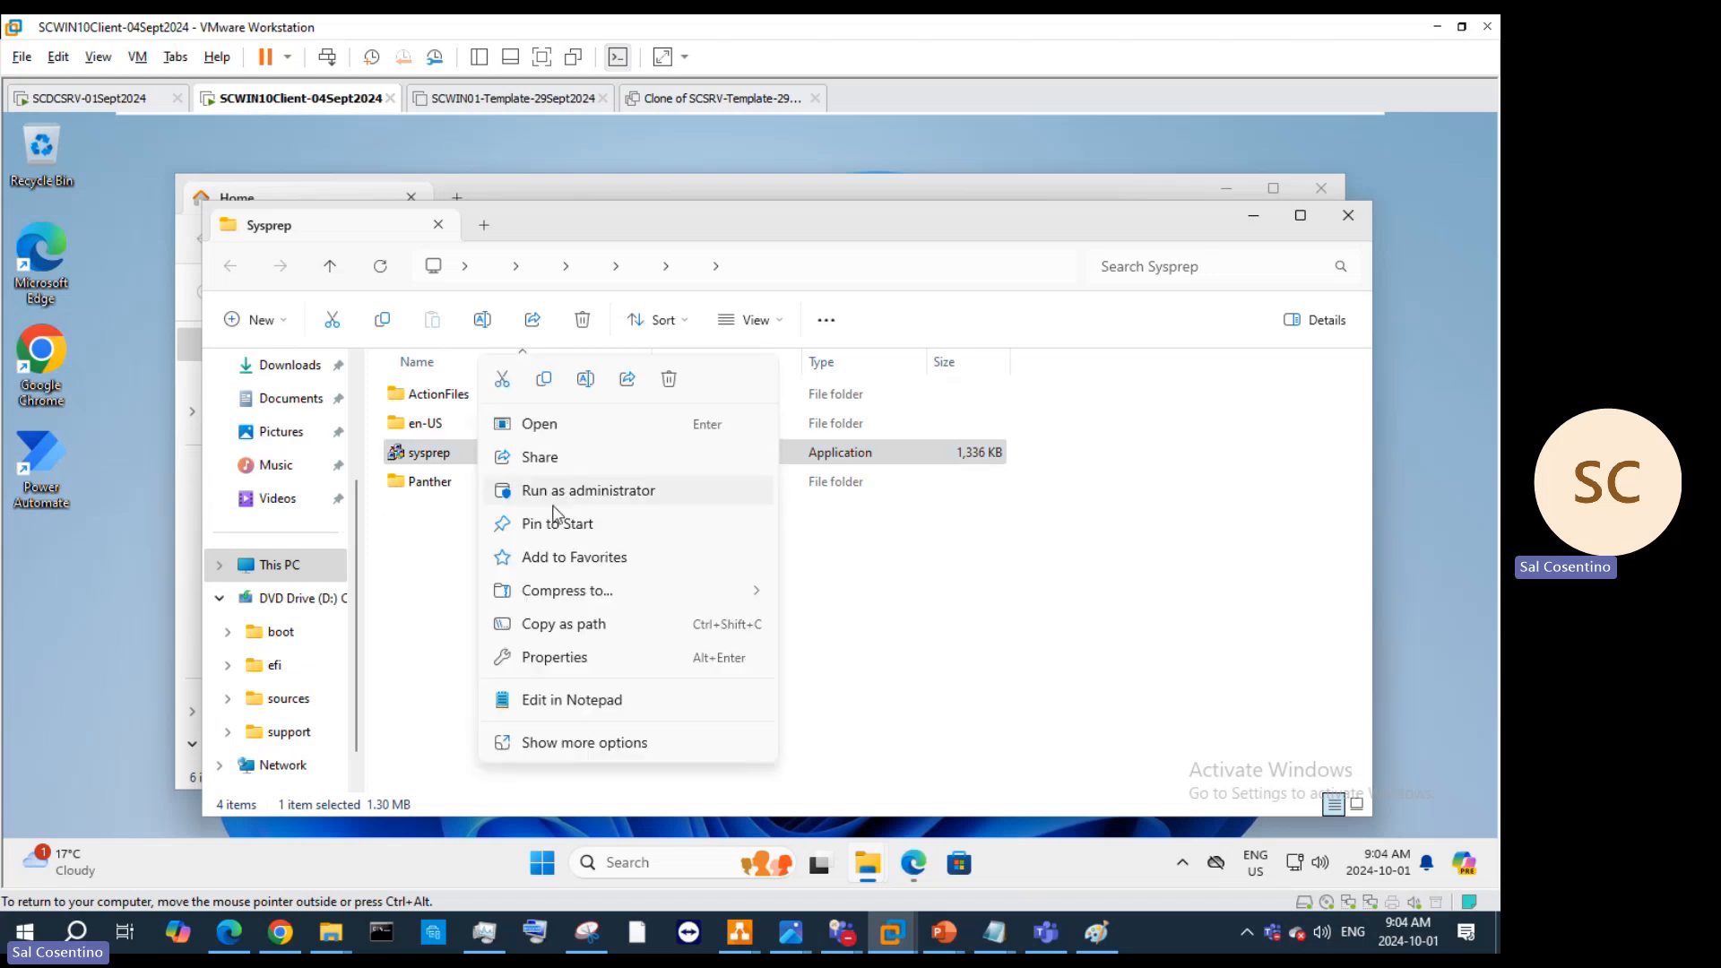
click(1167, 614)
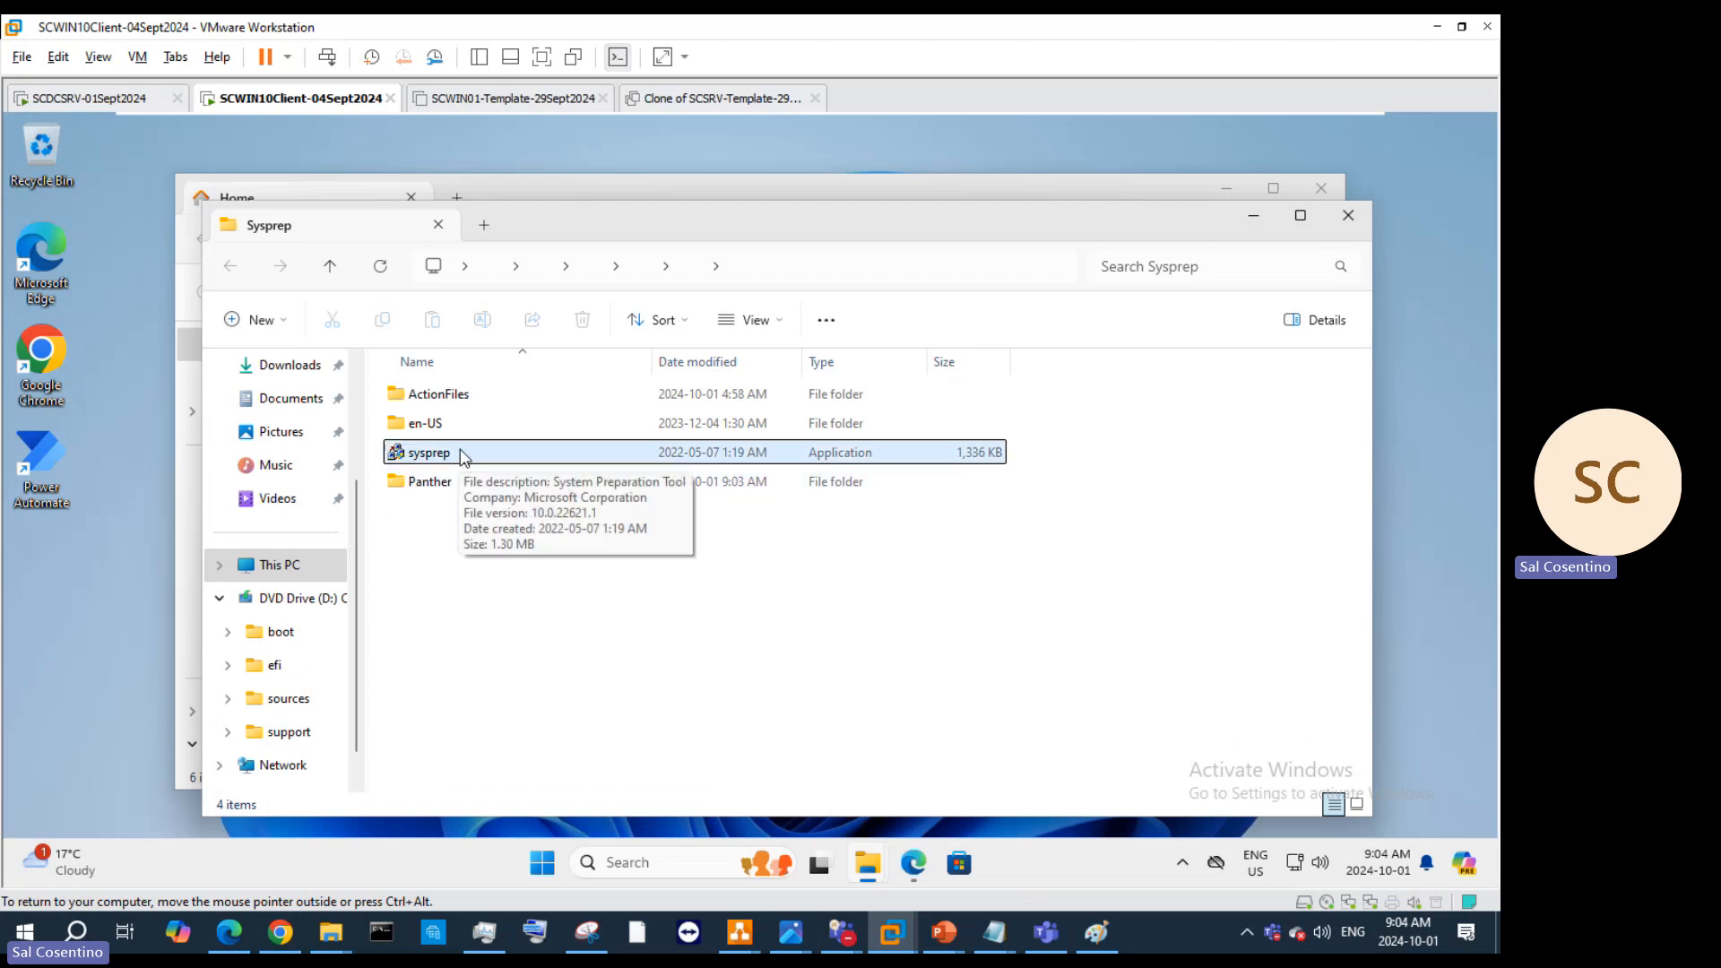
mouse_move(529, 117)
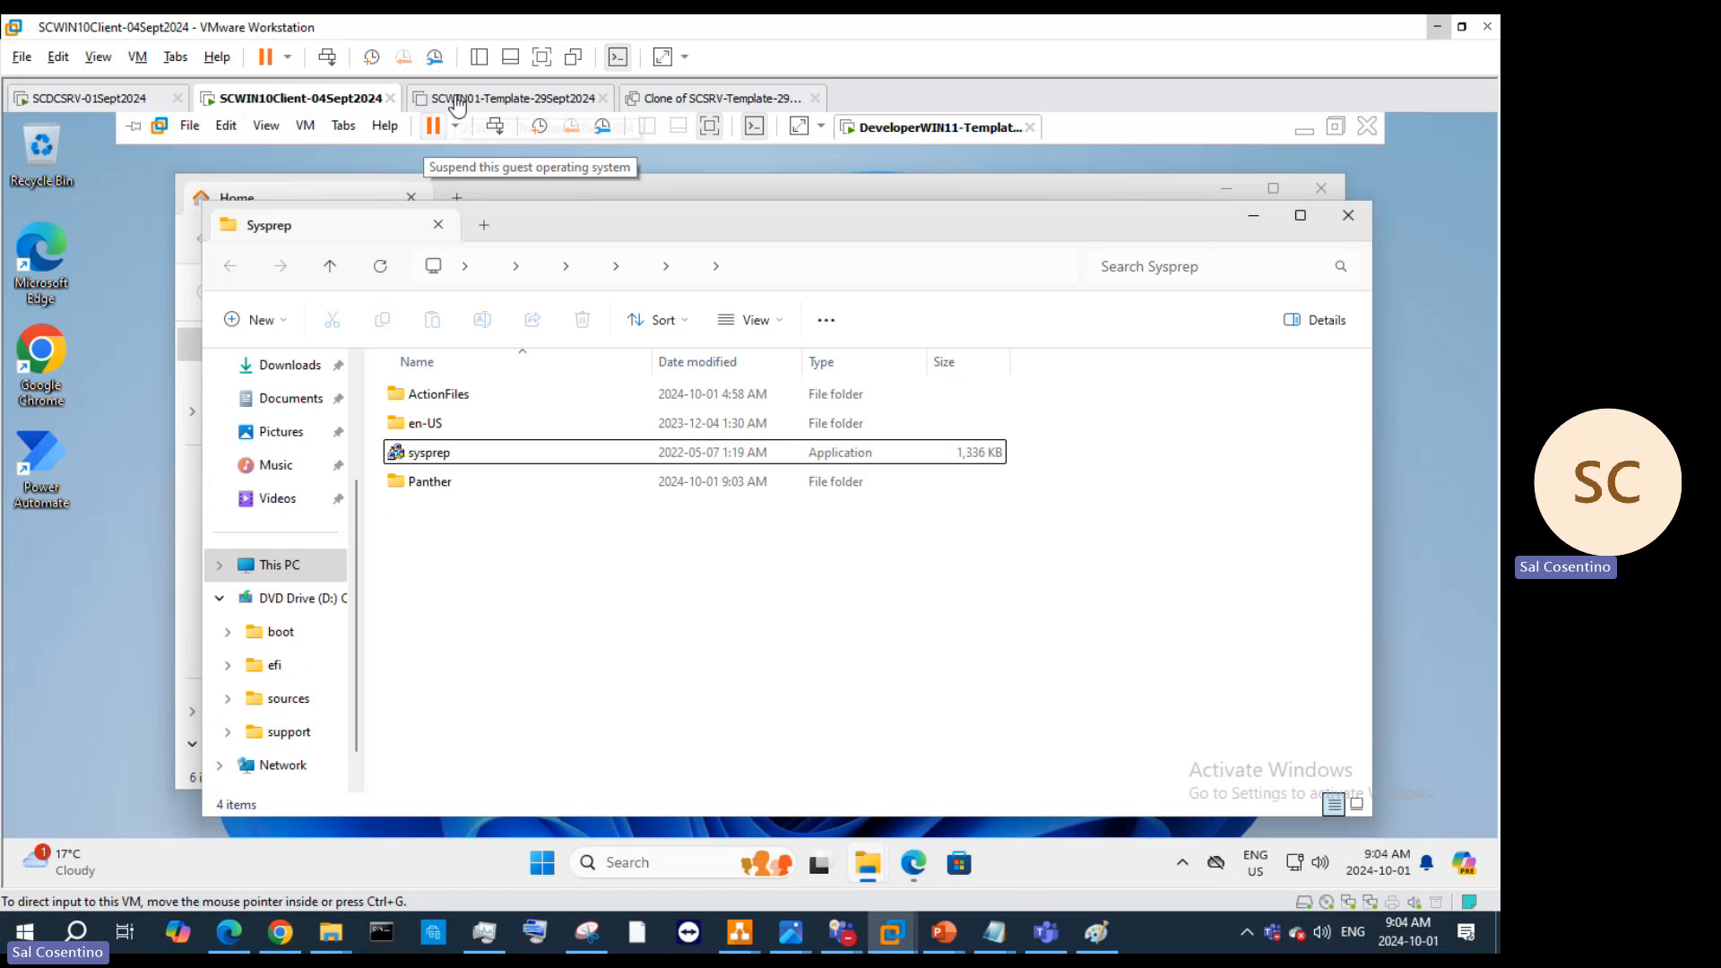
Minimize the nested VM window and search Start for 'sysprep' on the Windows 10 desktop
click(1311, 129)
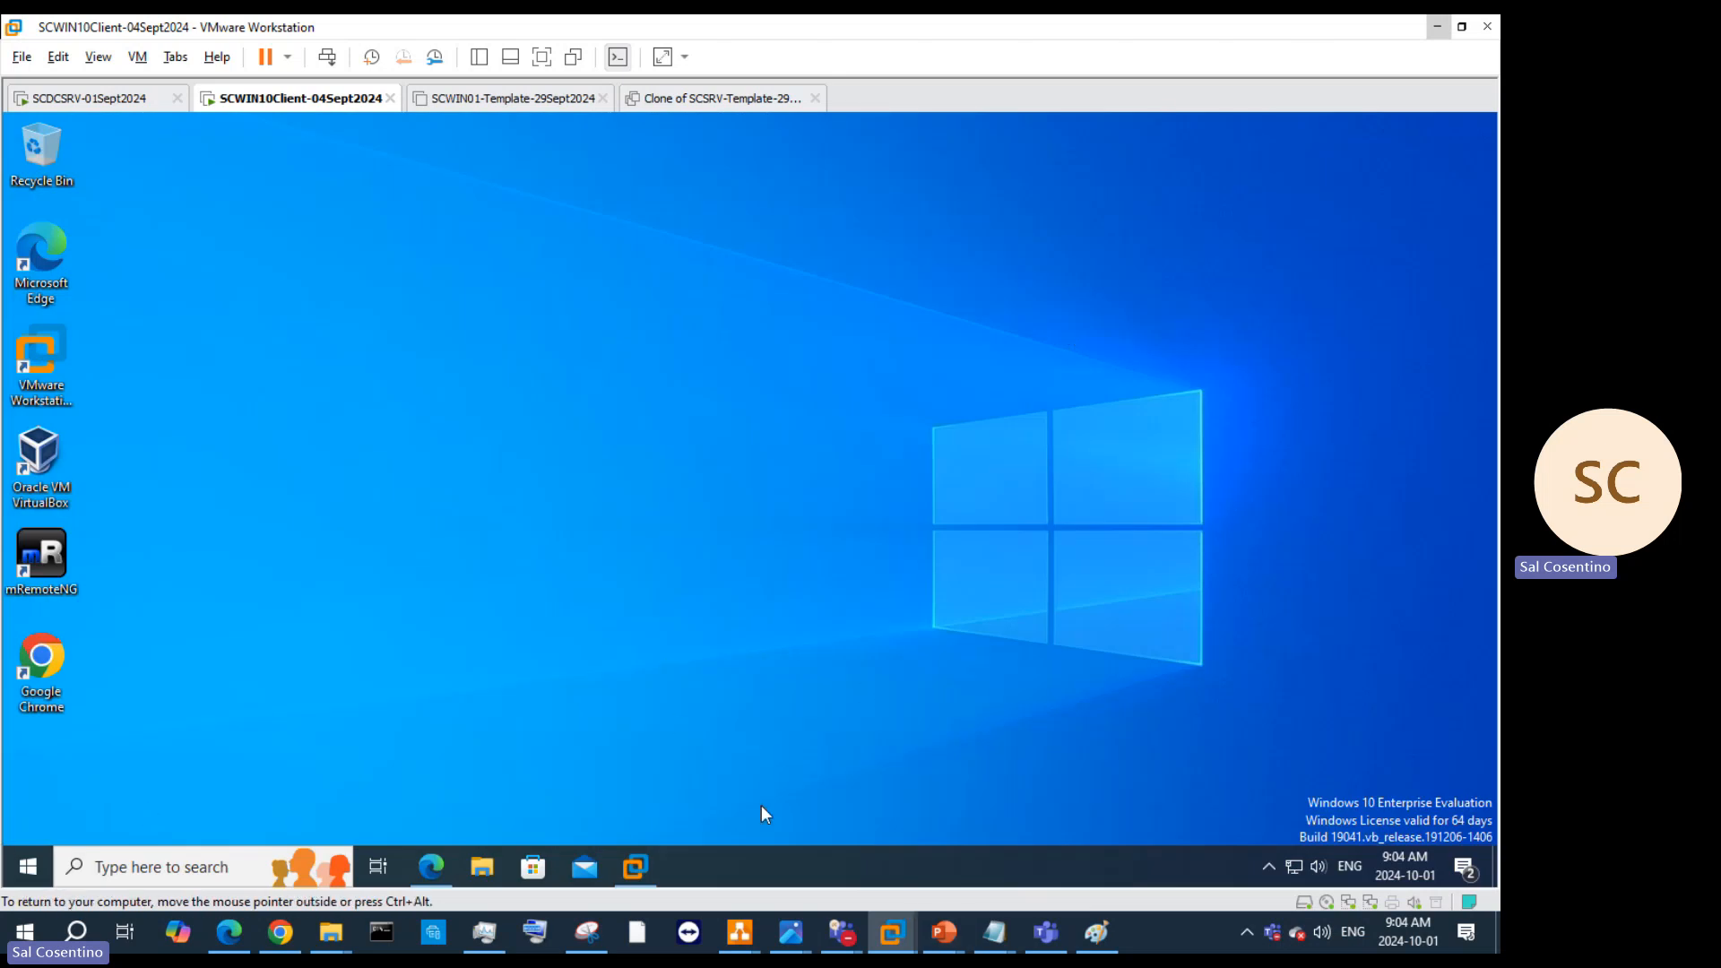
click(27, 867)
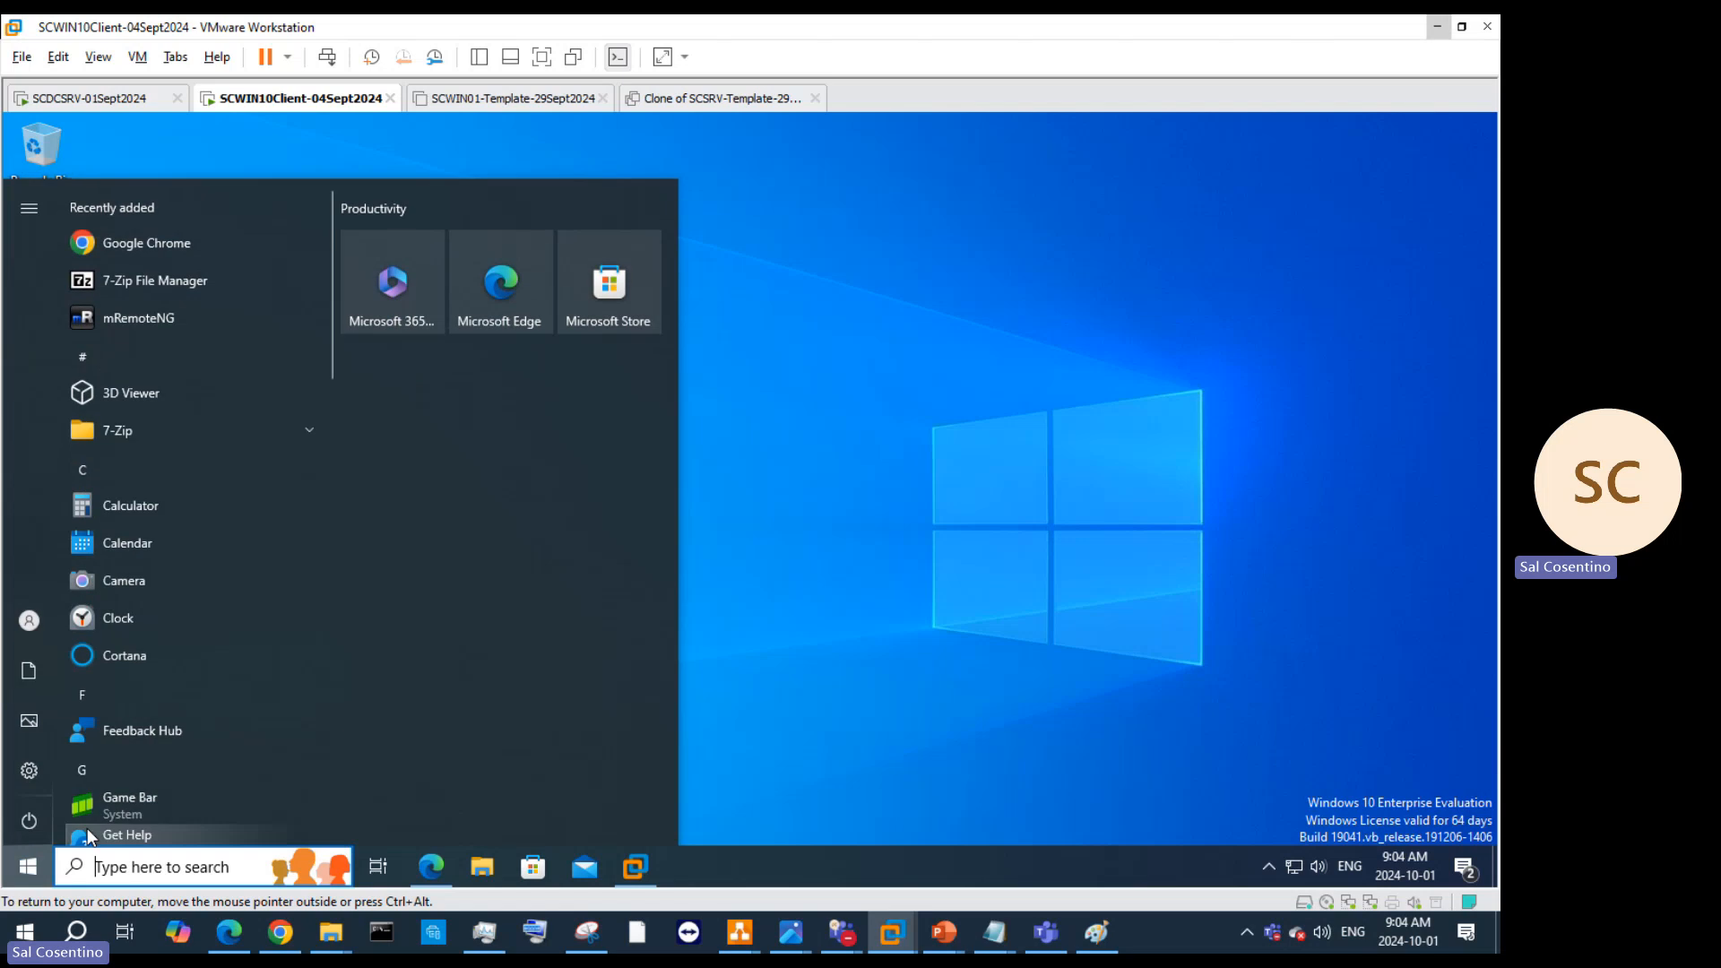
text(sysp)
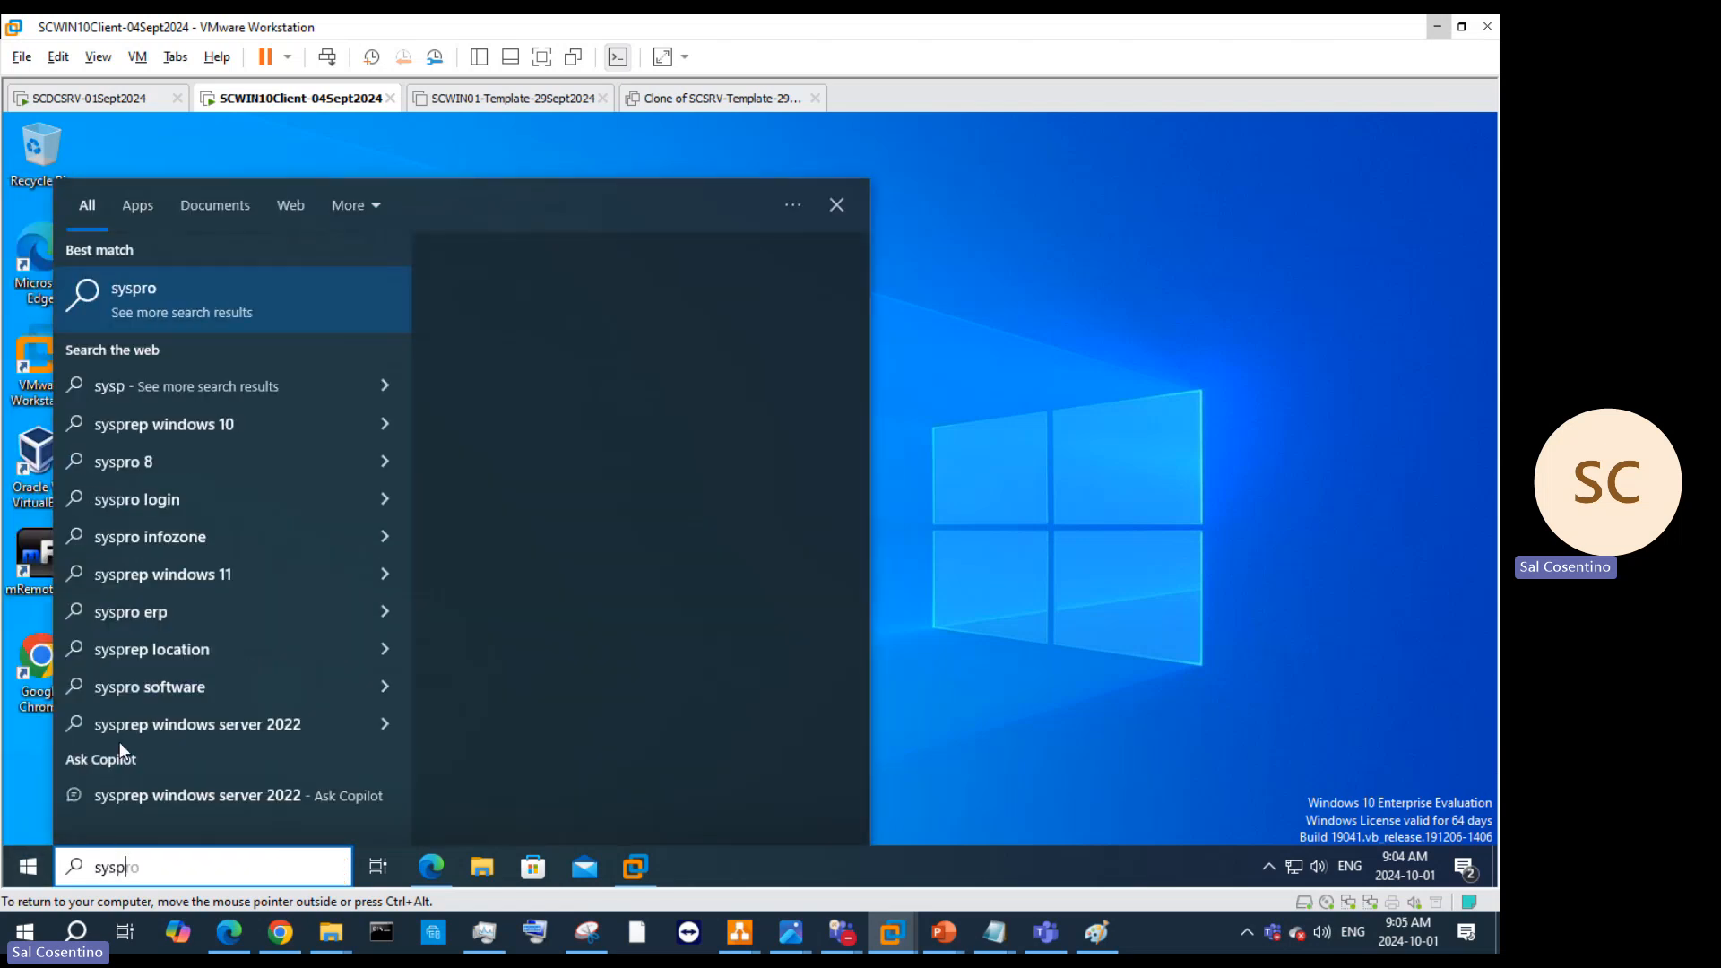
text(rep)
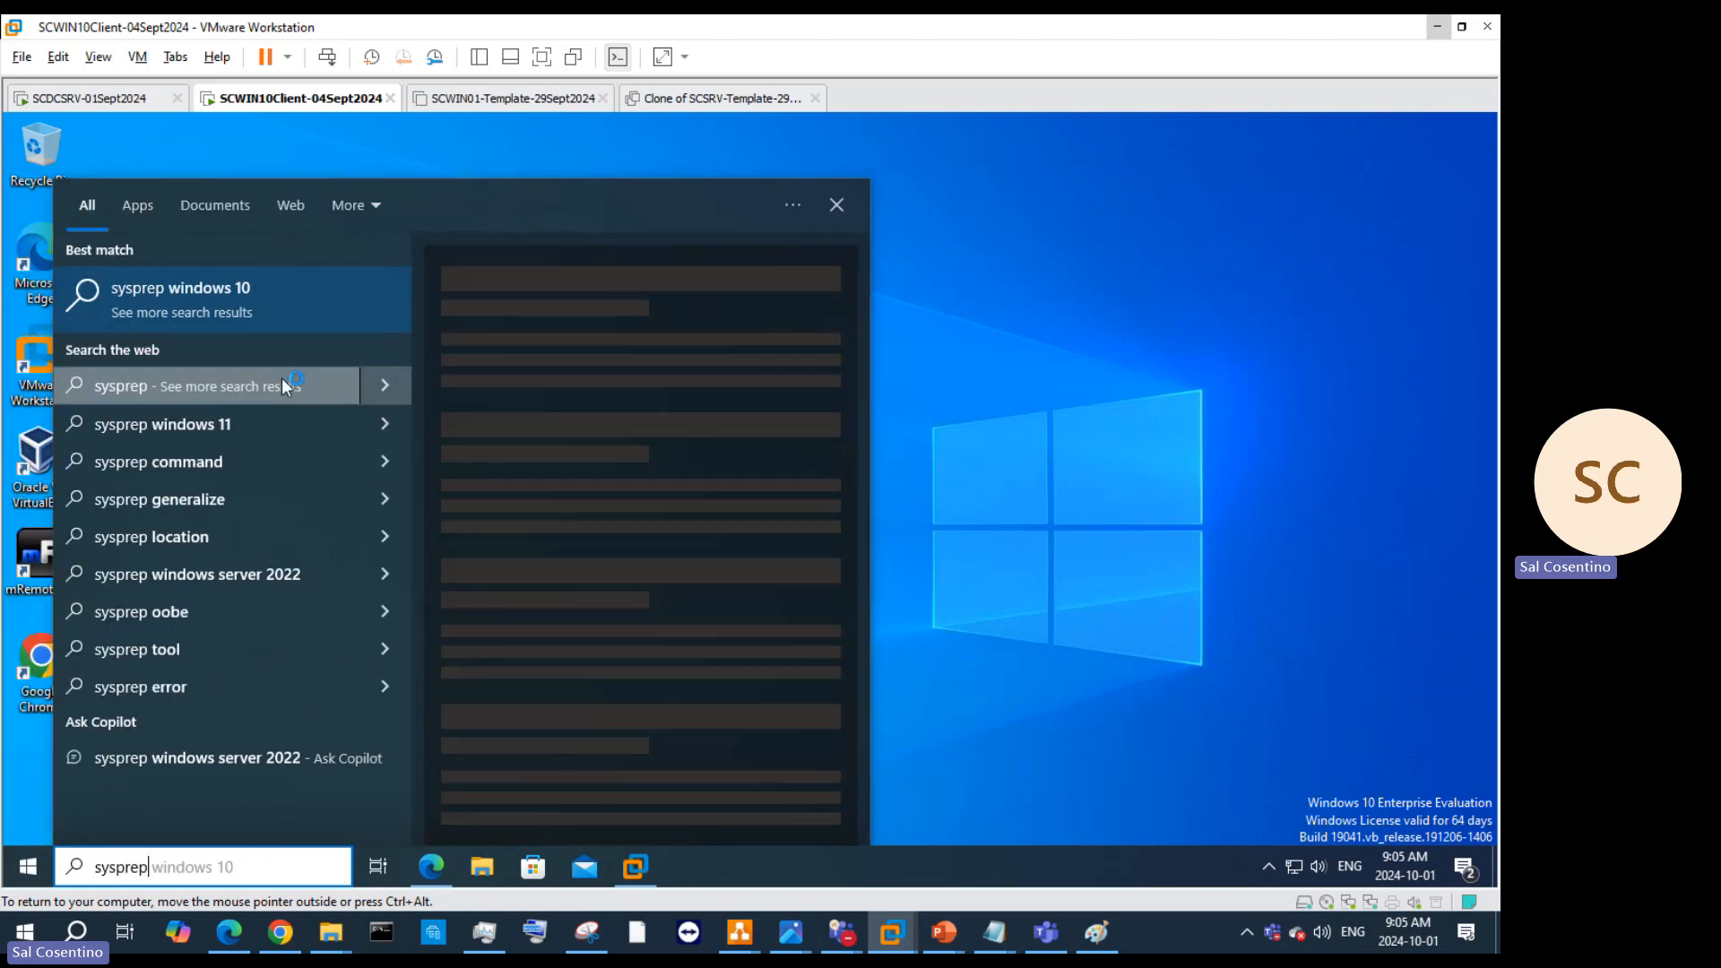
key(Return)
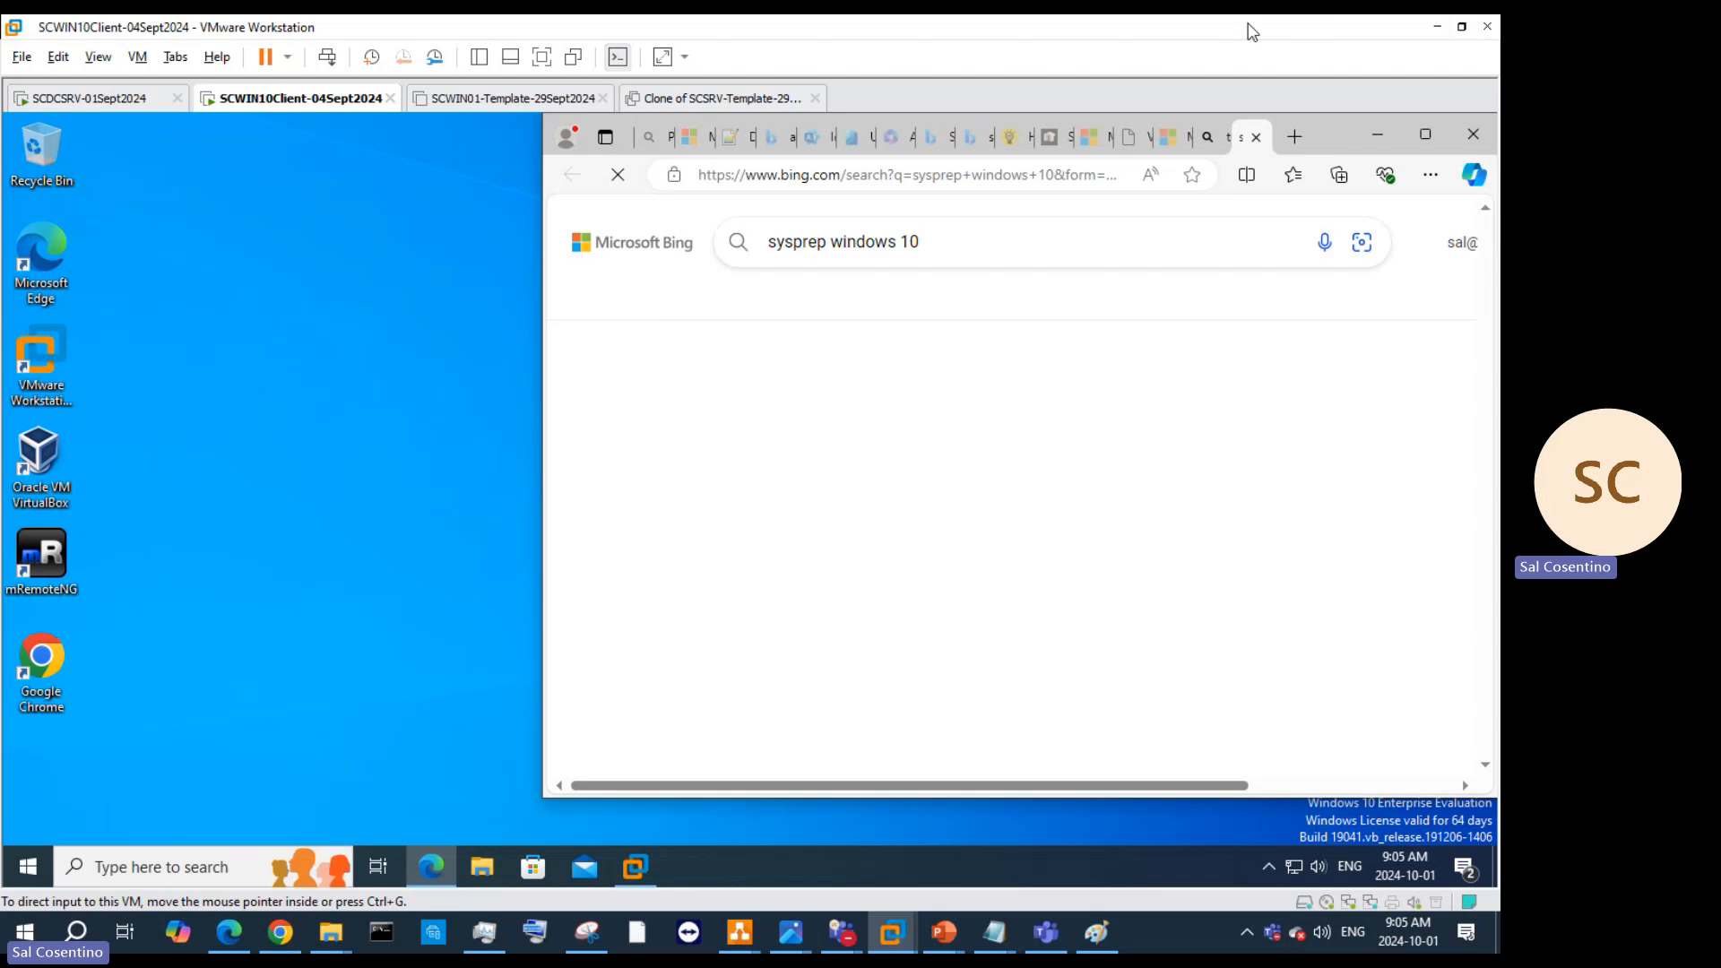
Close the Edge search results and open the Run dialog from the Start quick-link menu
click(1475, 141)
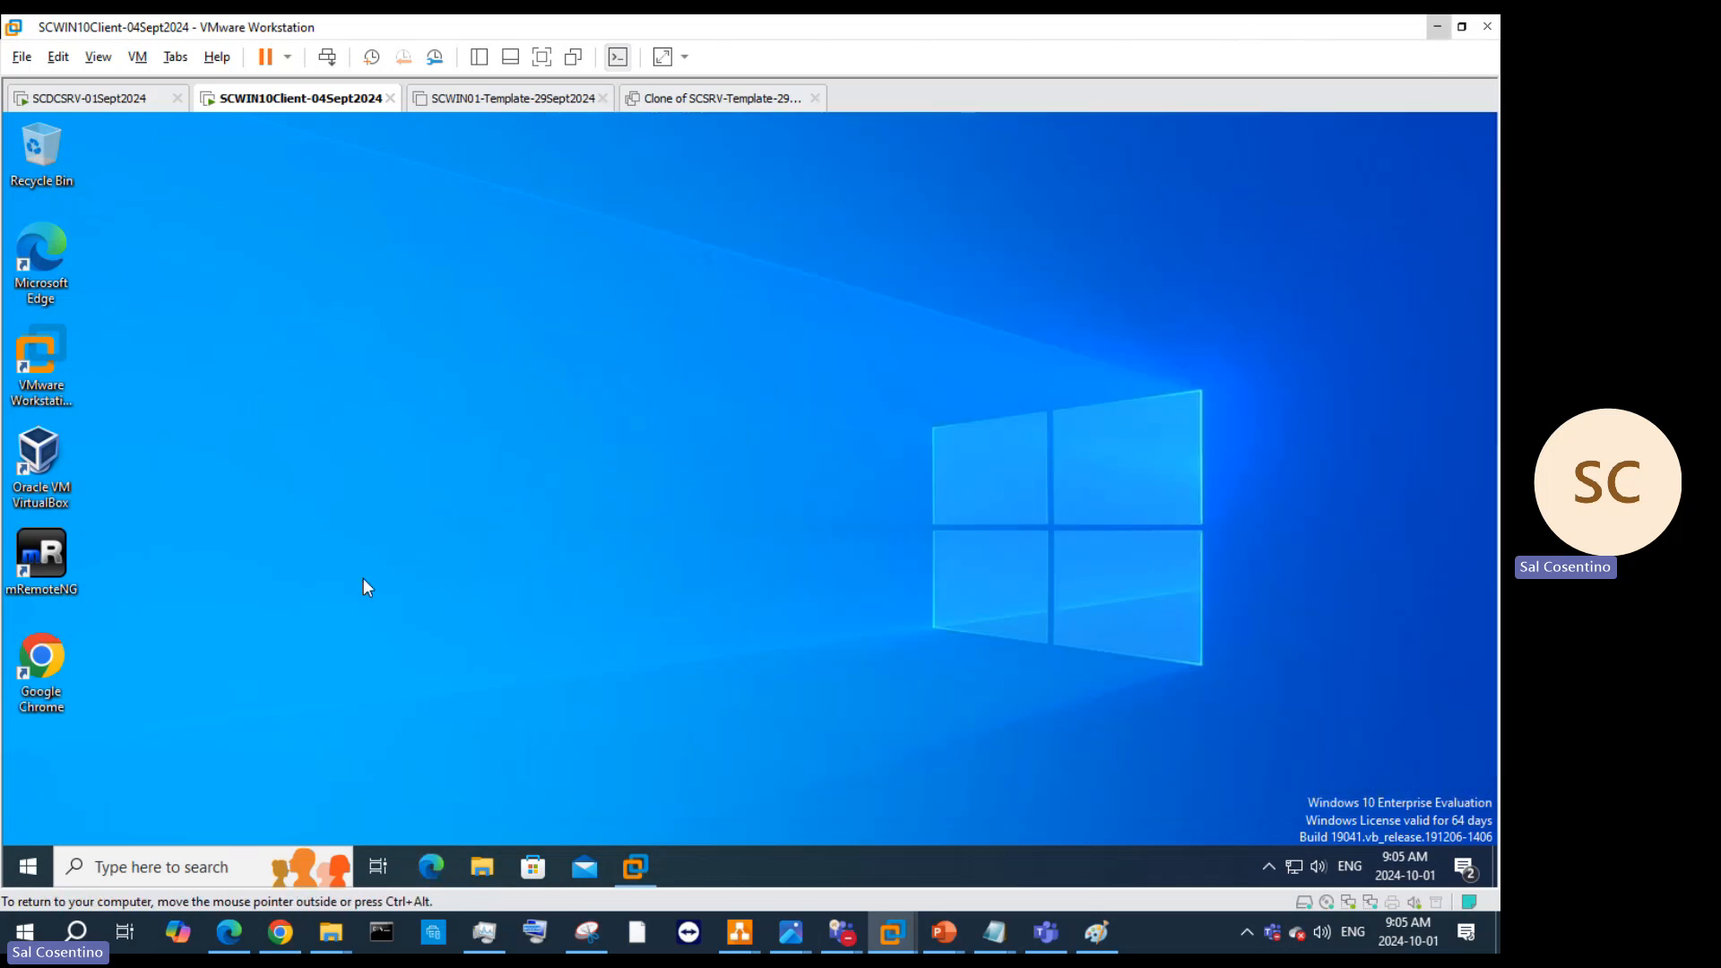
right_click(16, 866)
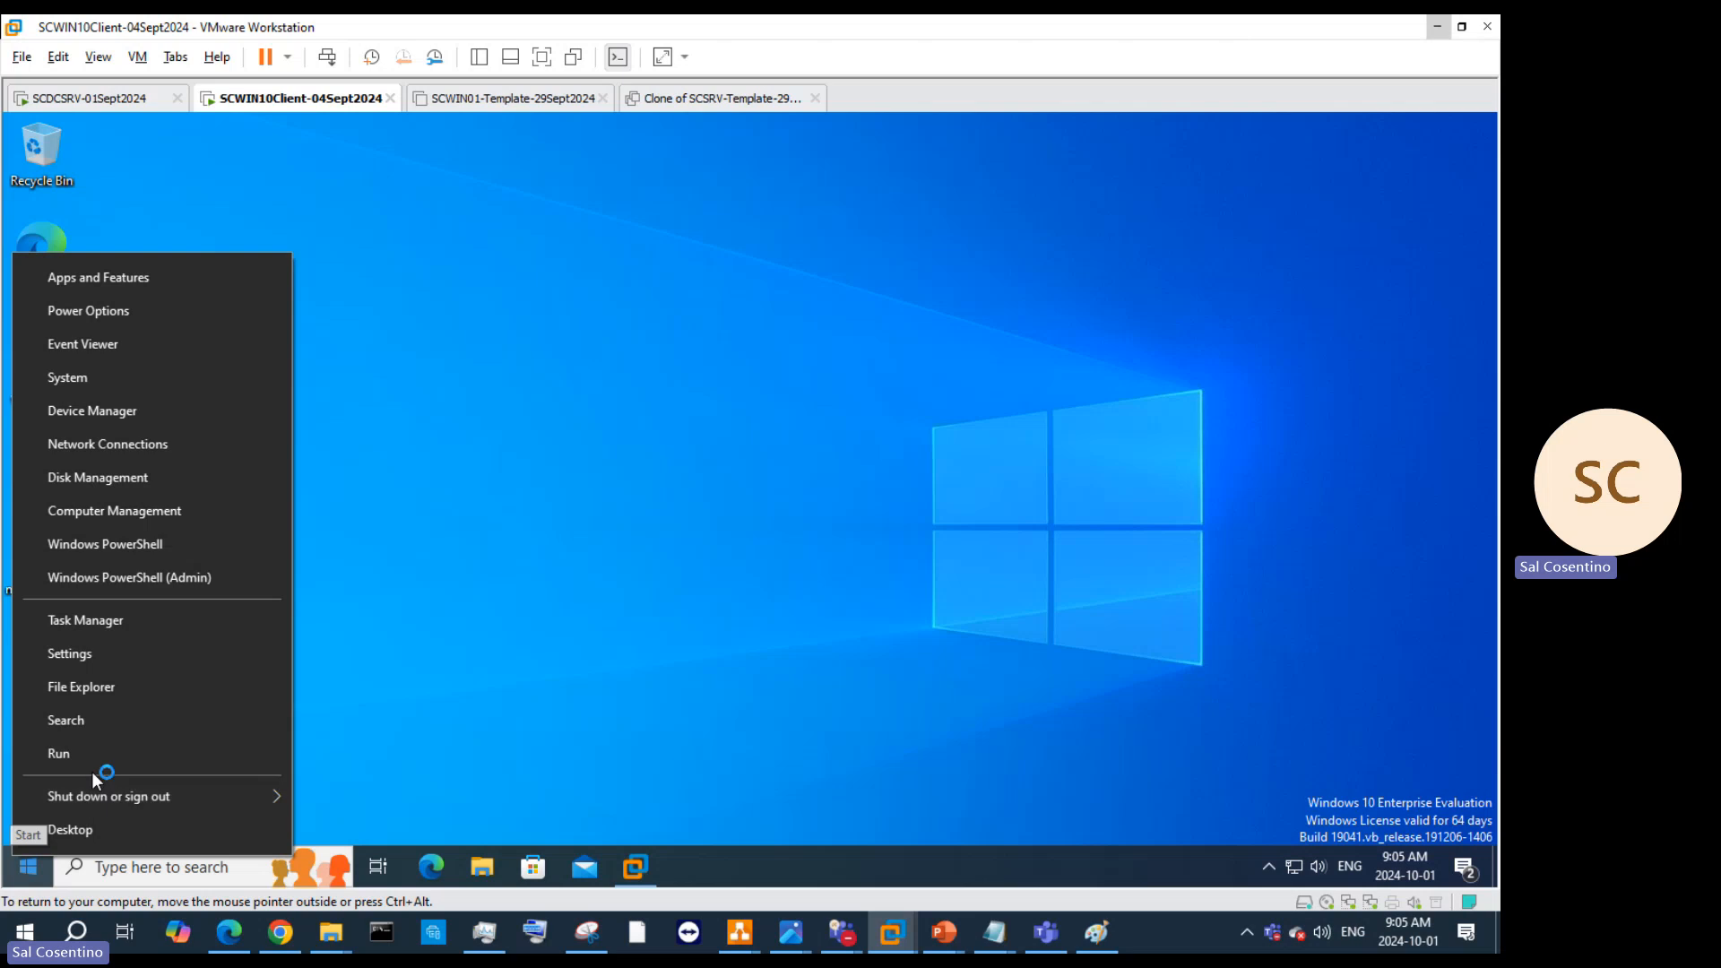
click(95, 762)
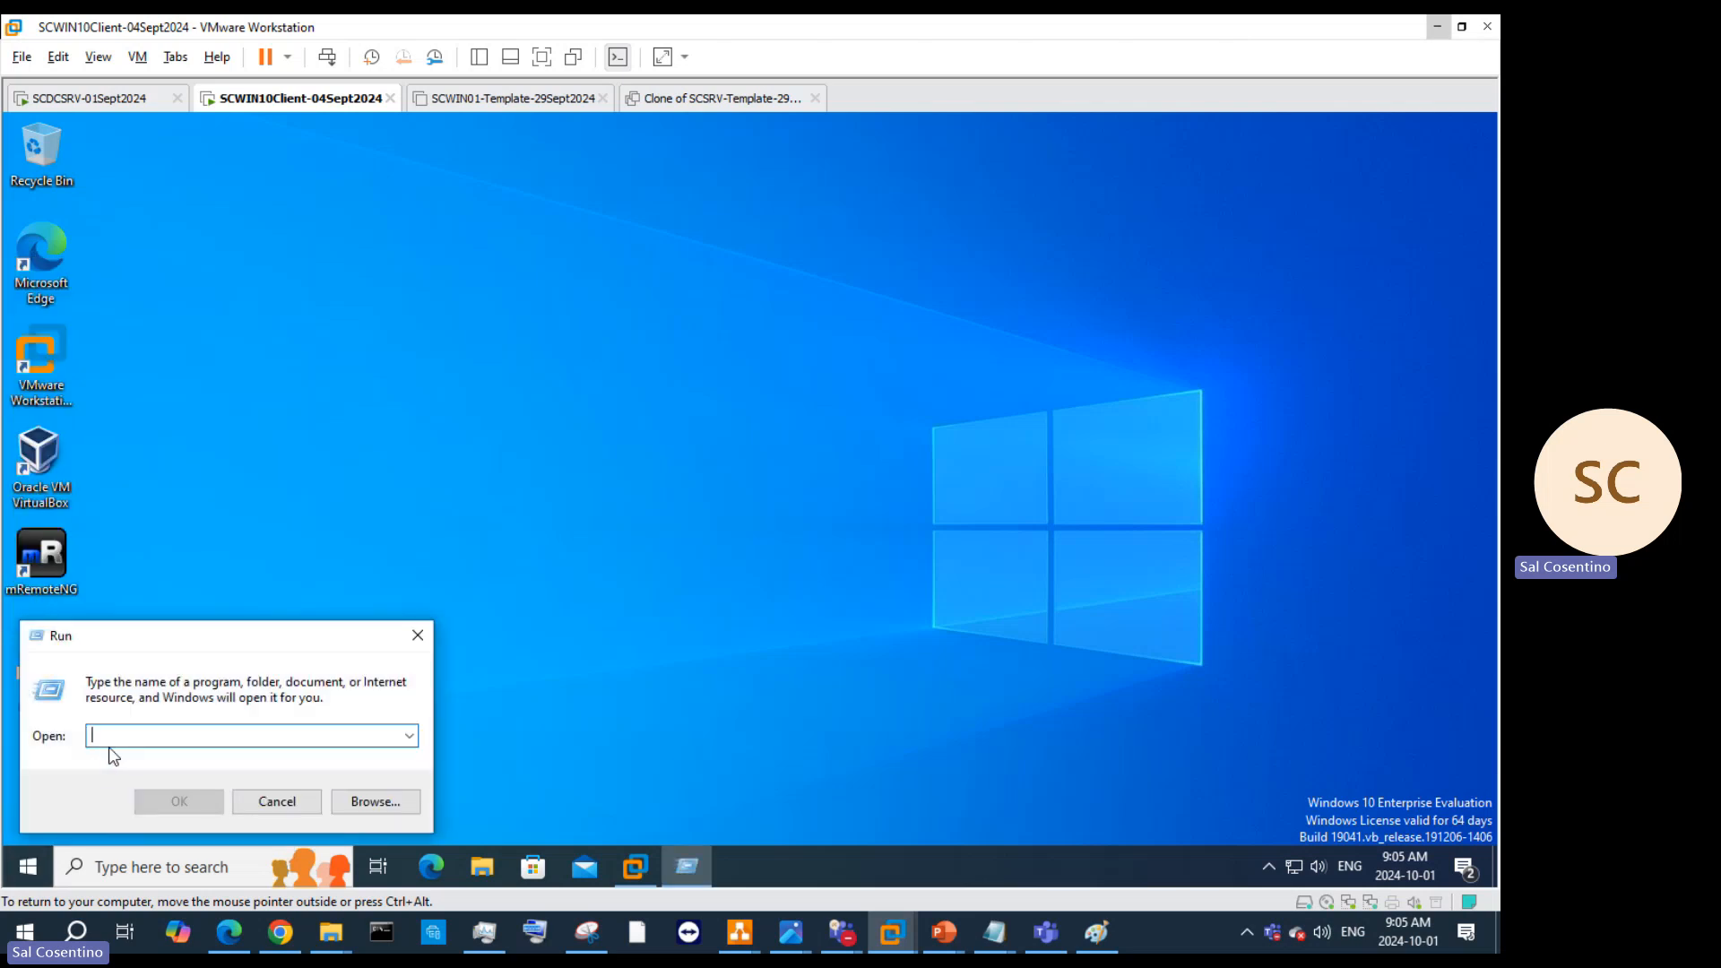
Open the Sysprep folder via Run and launch sysprep as administrator
text(syspre)
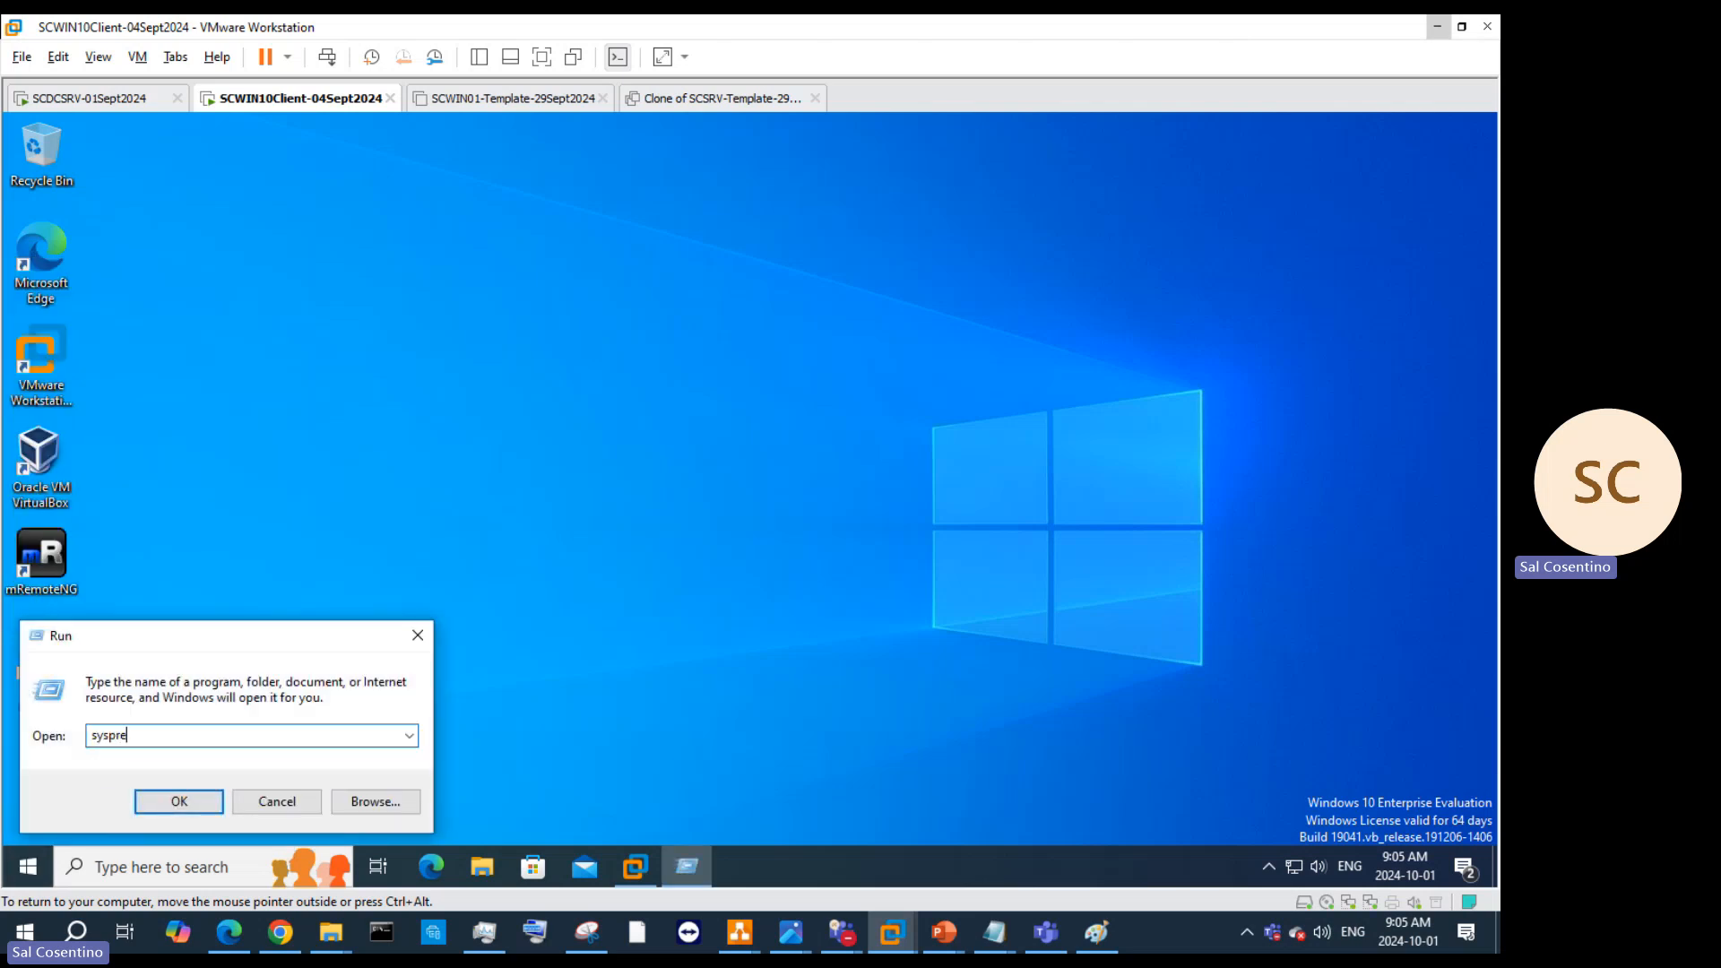
text(p)
key(Return)
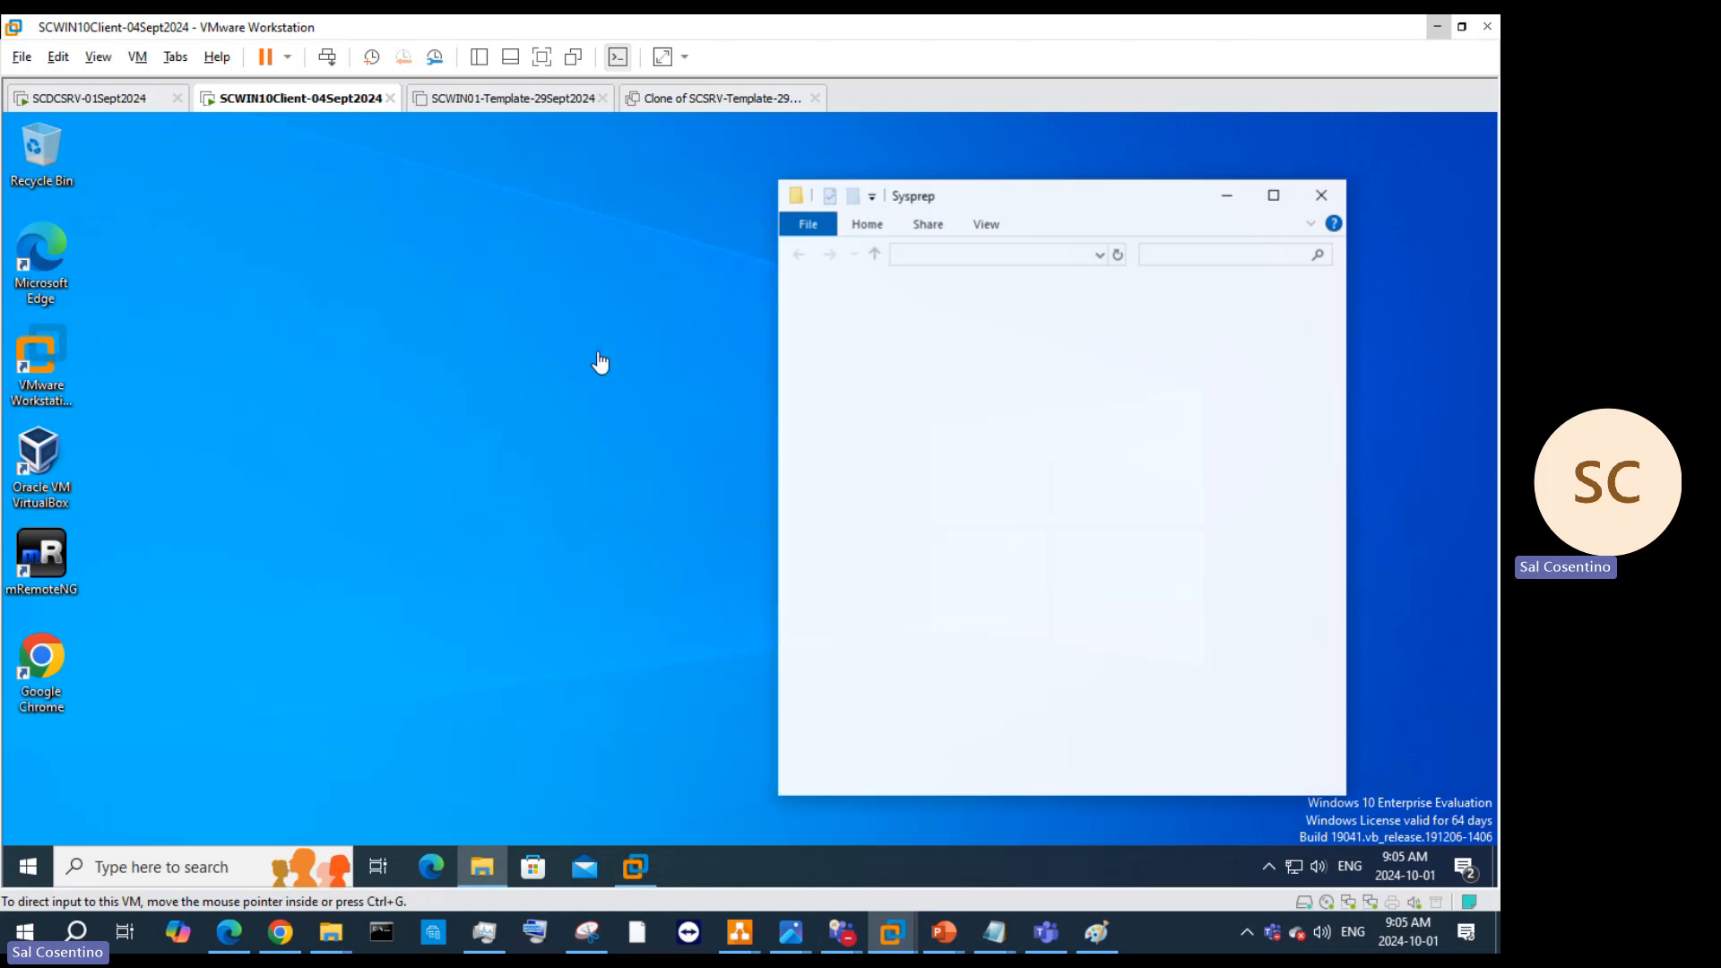
click(1004, 361)
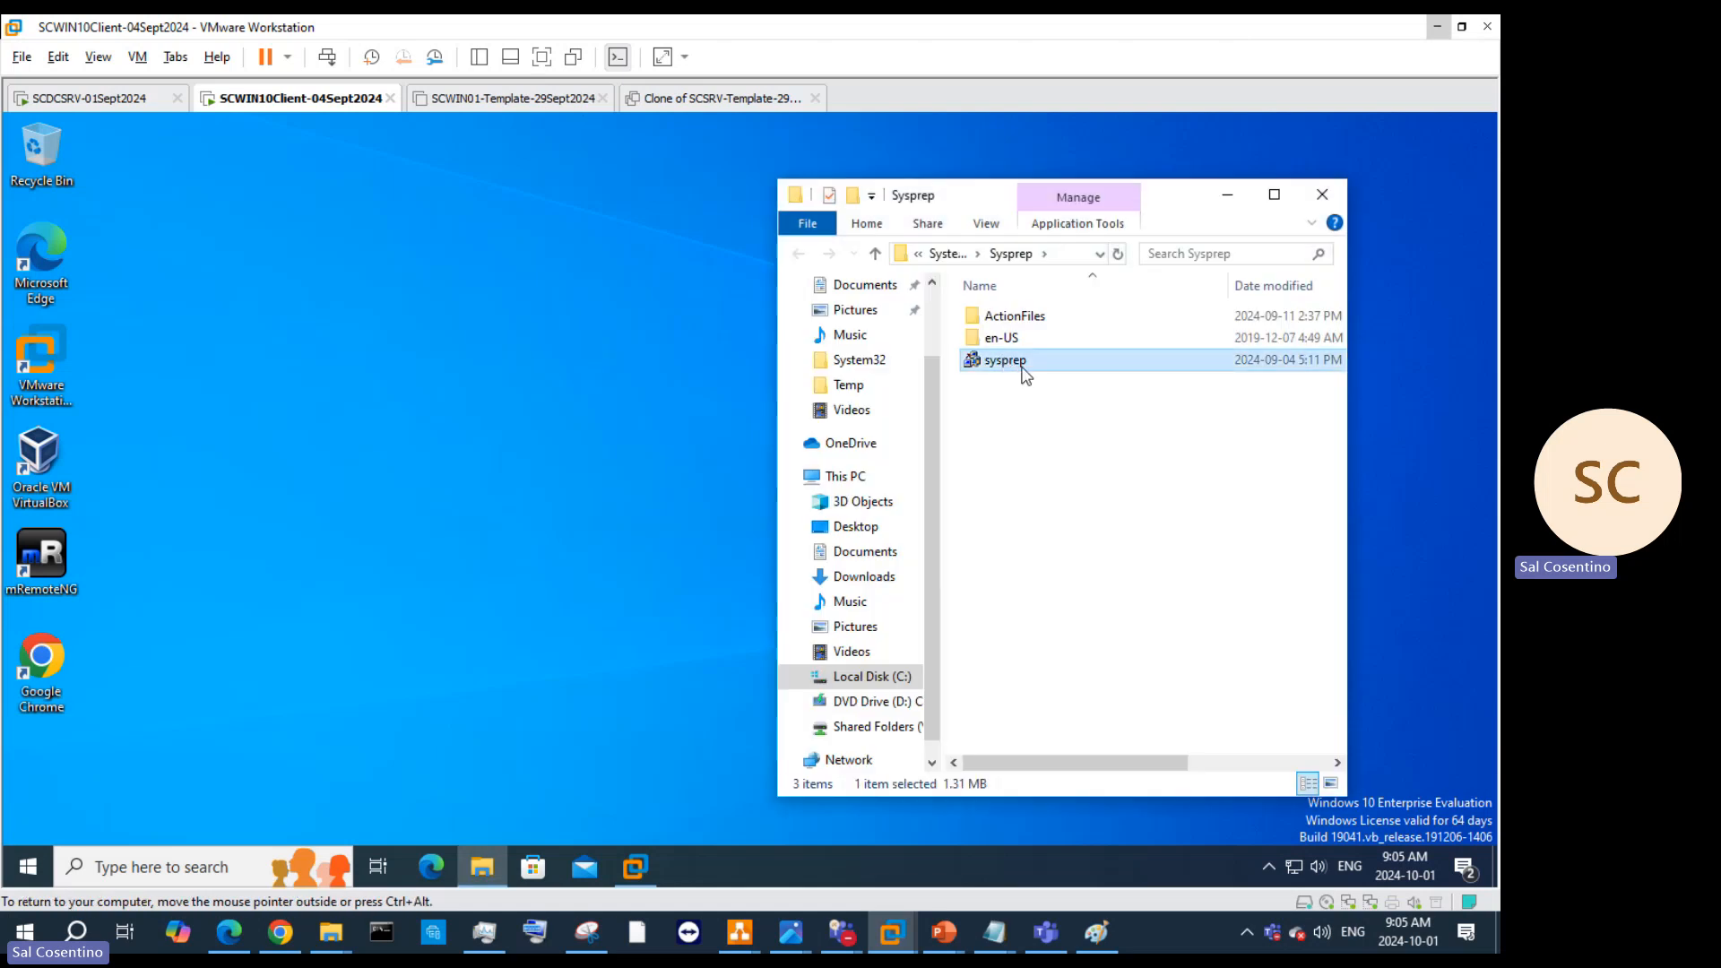
double_click(1022, 363)
right_click(1022, 363)
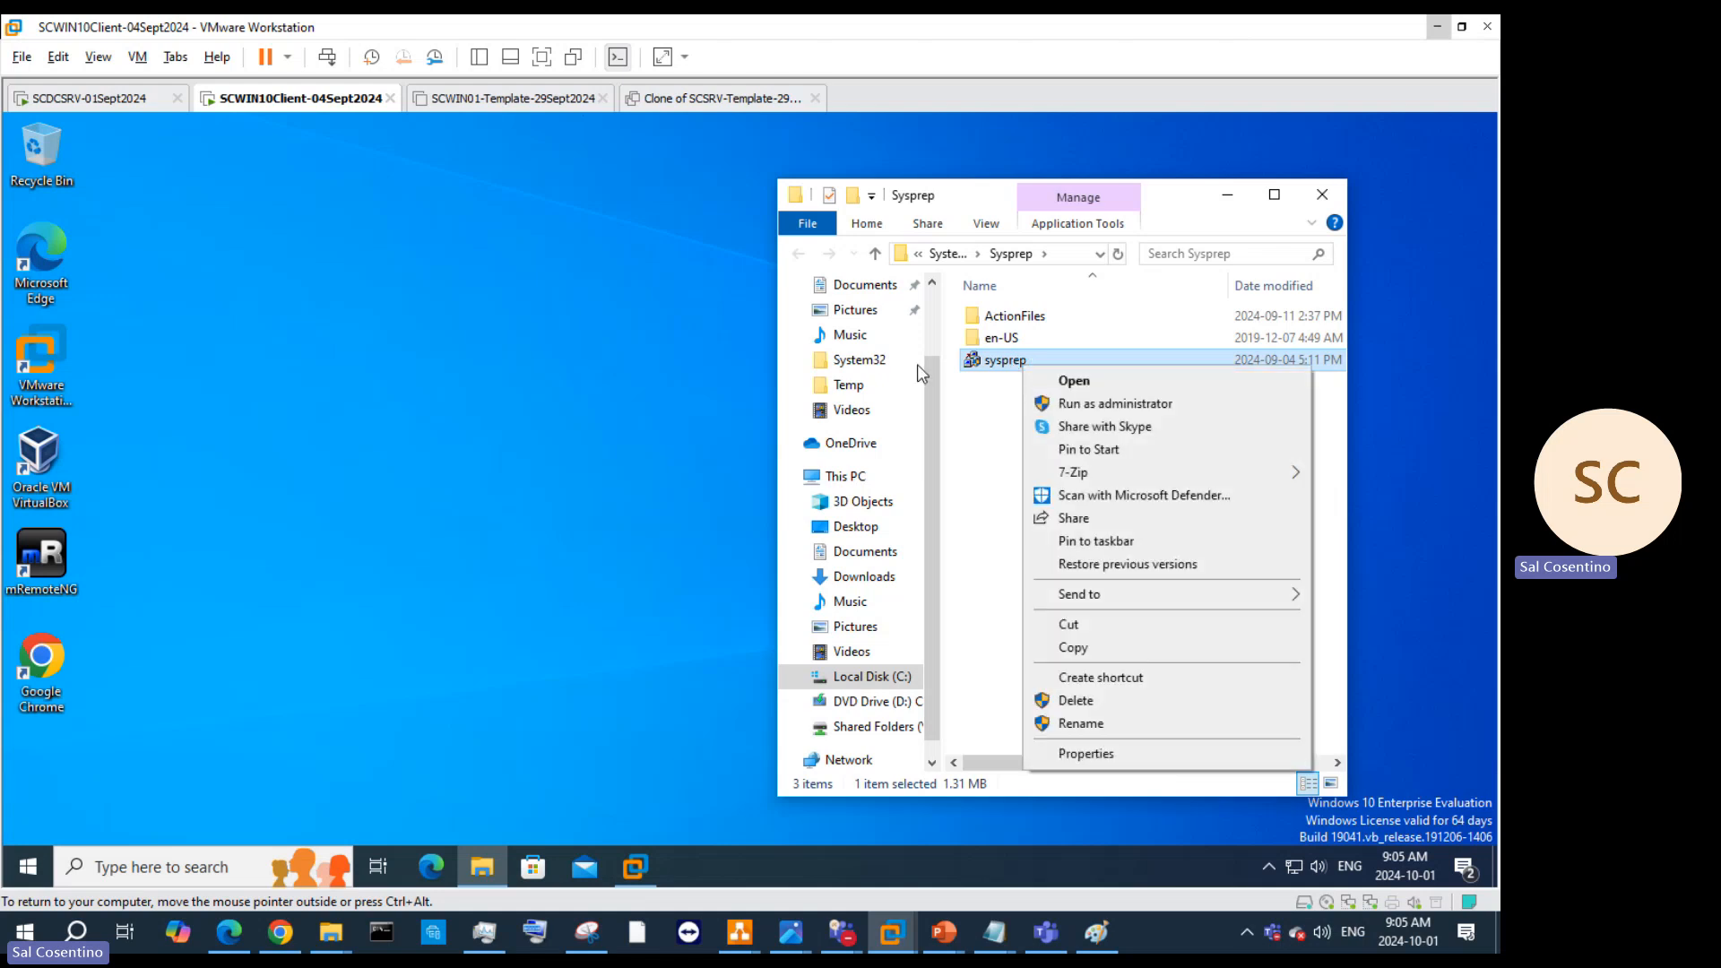
click(1115, 406)
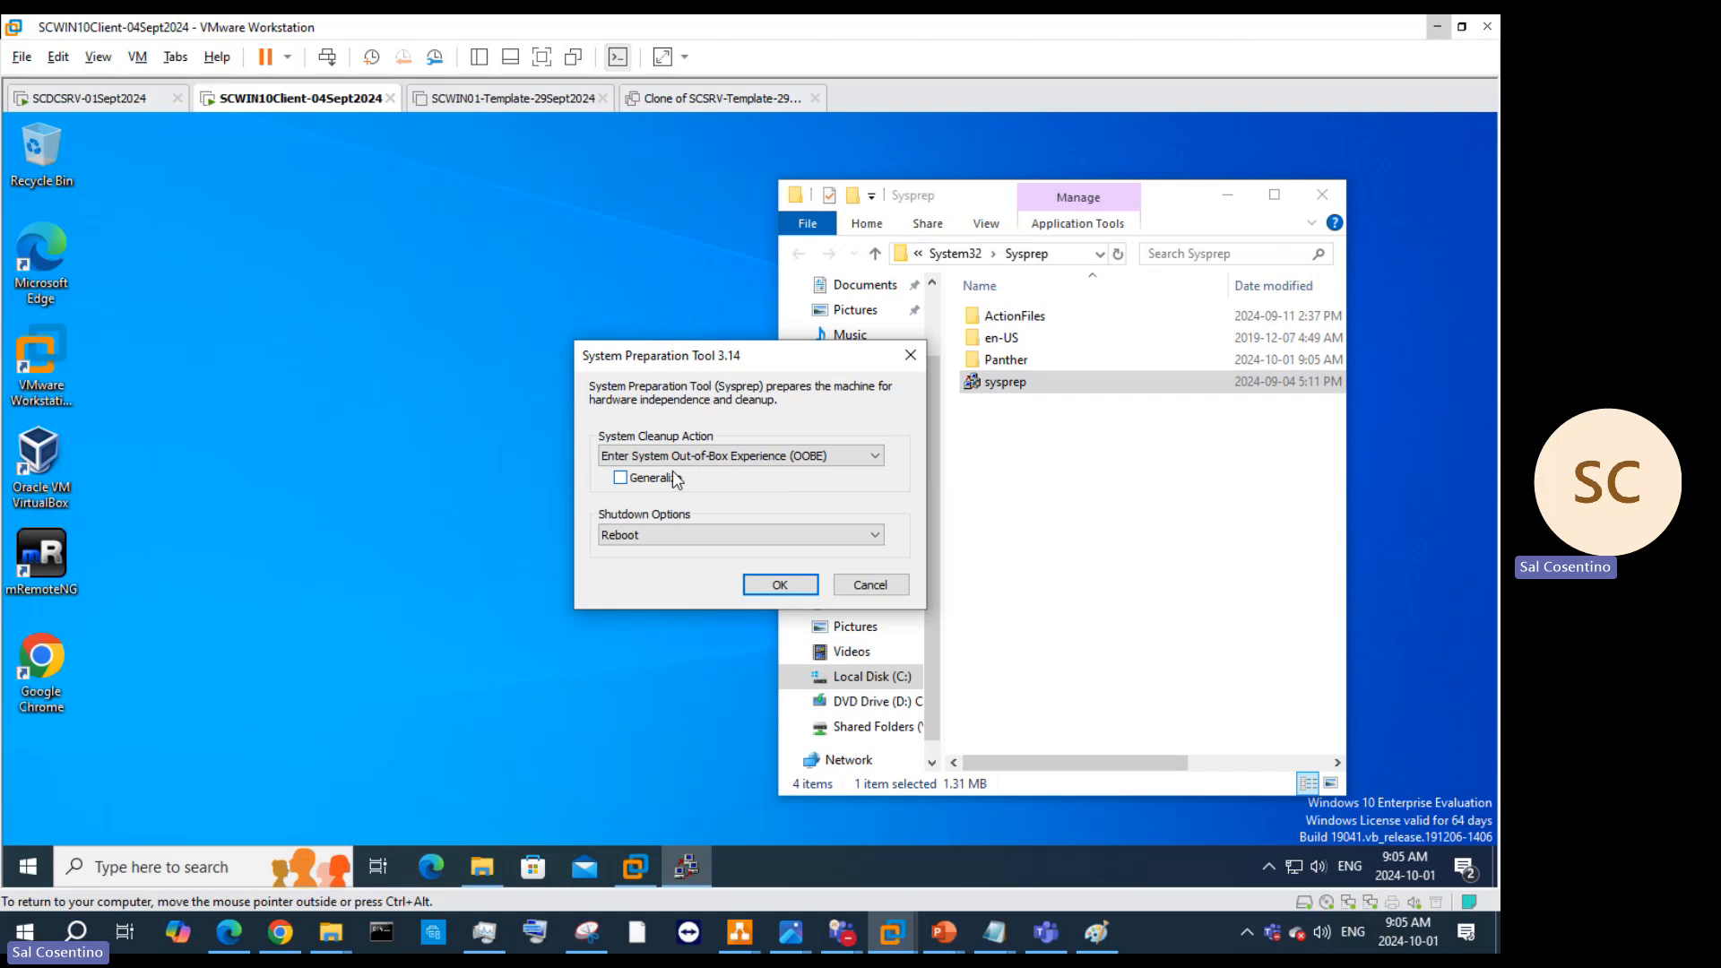
Run Sysprep with Generalize enabled and Shutdown as the shutdown option
click(677, 480)
click(678, 538)
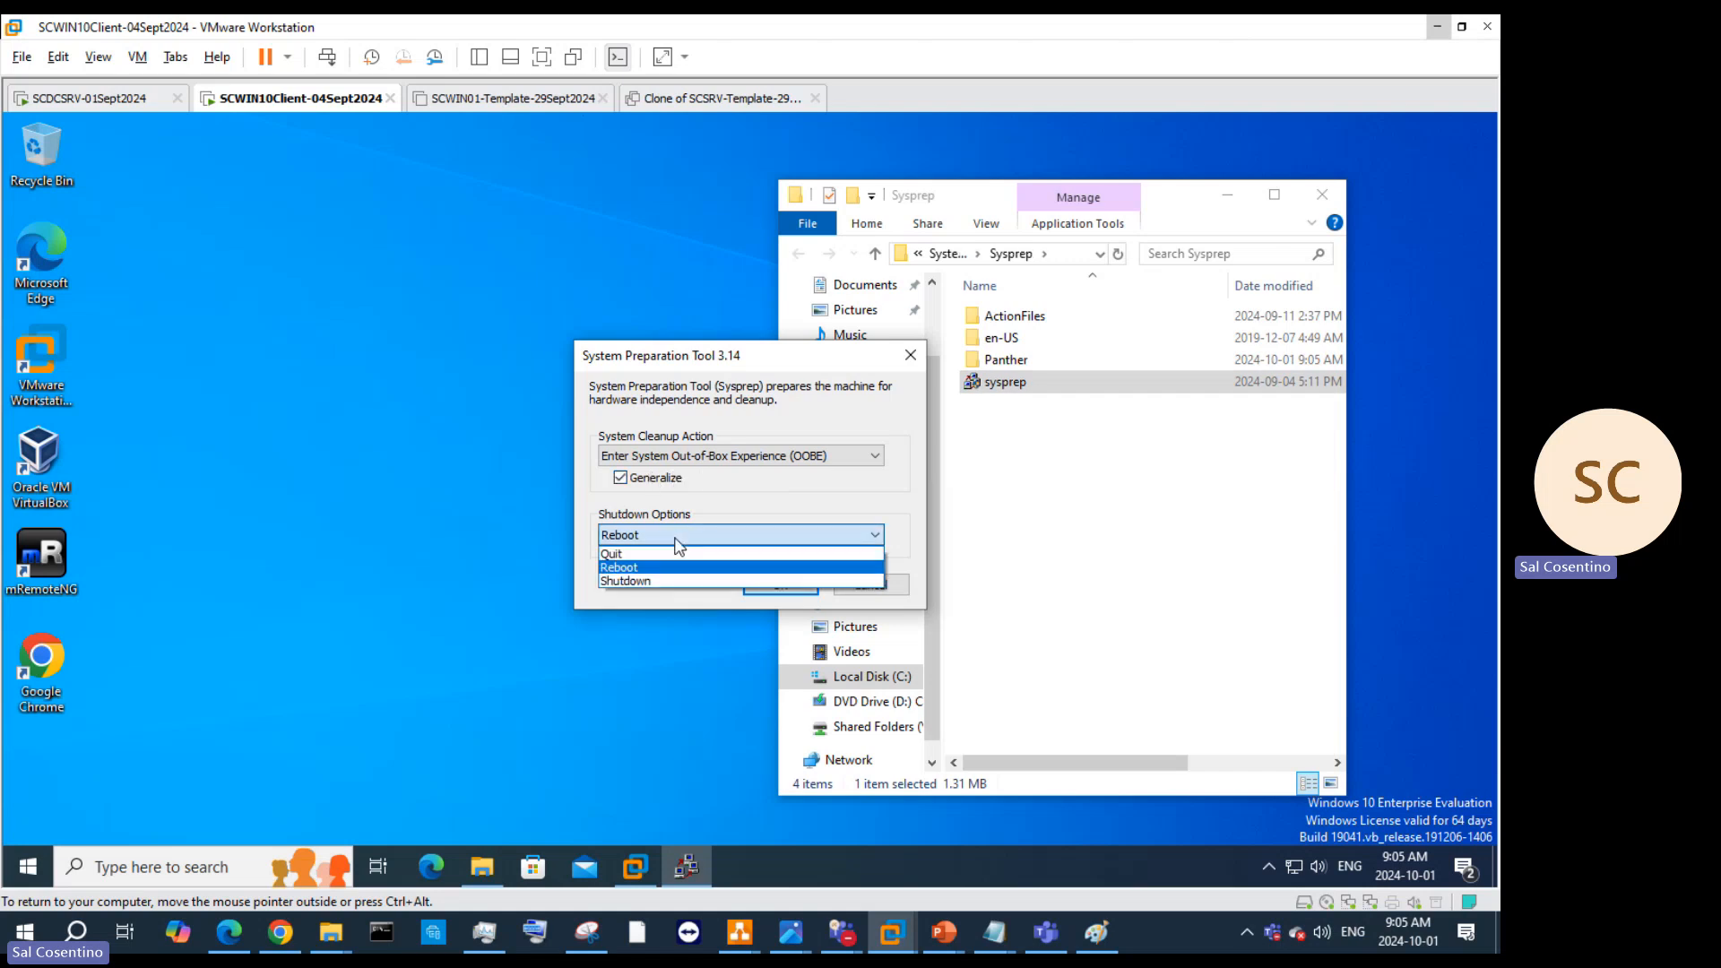
click(672, 578)
click(778, 585)
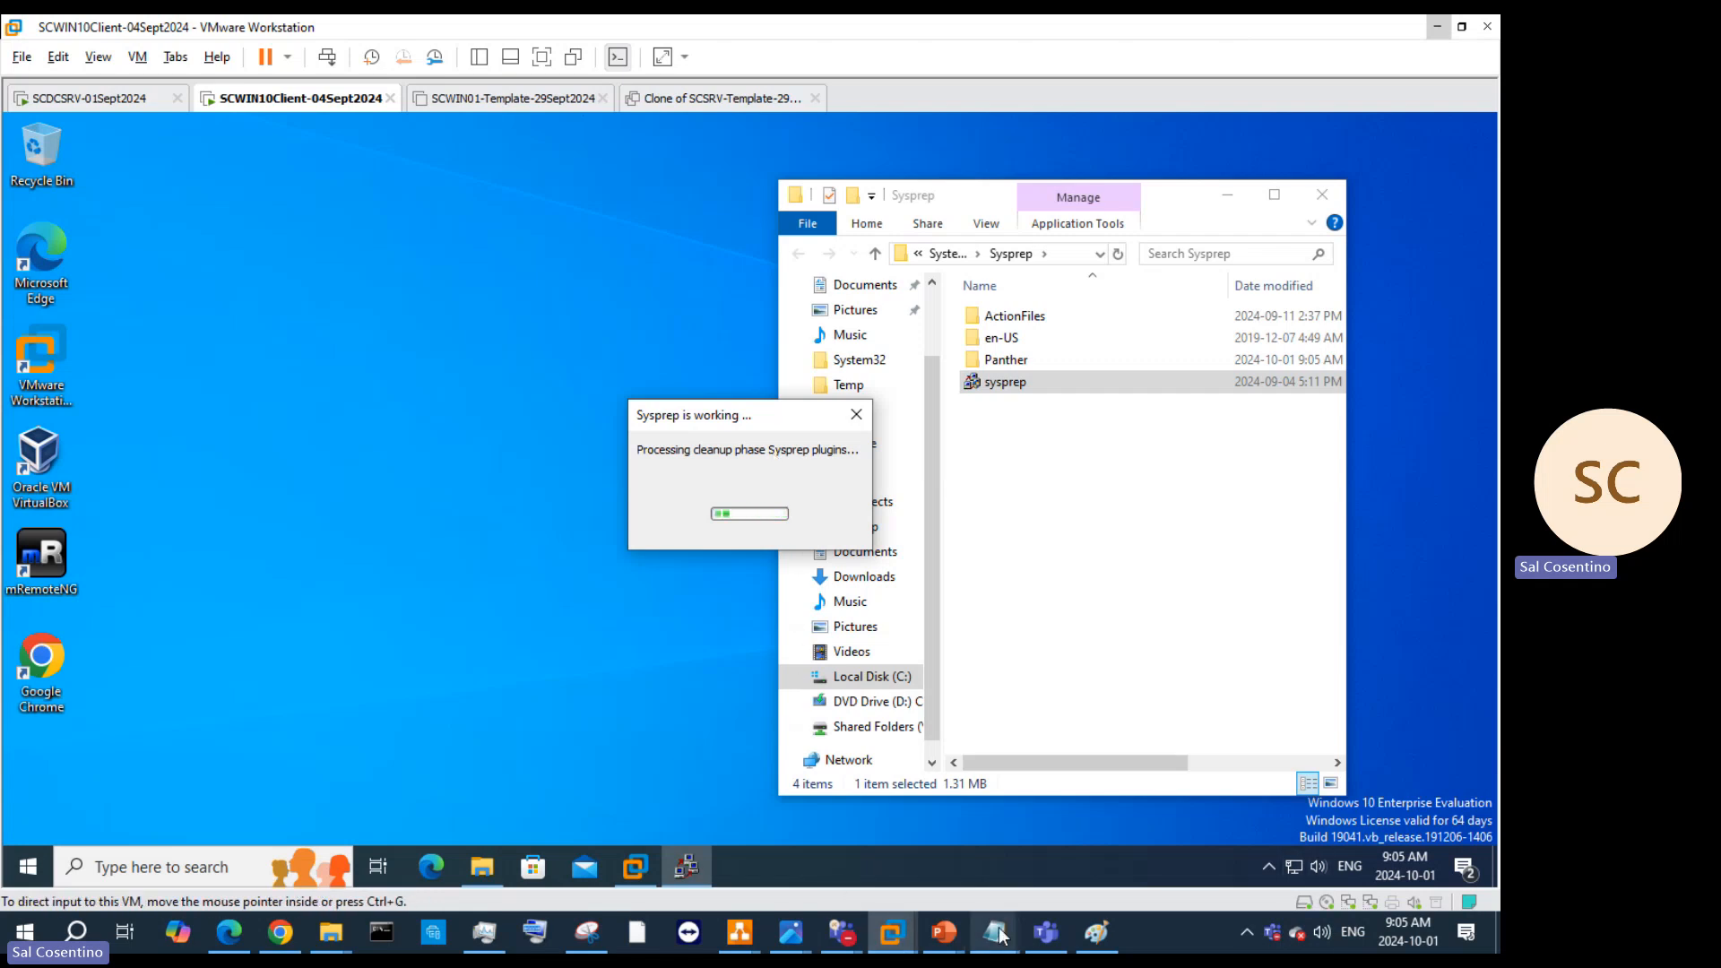
Mute the microphone in the Teams meeting and minimize the meeting window
mouse_move(839, 929)
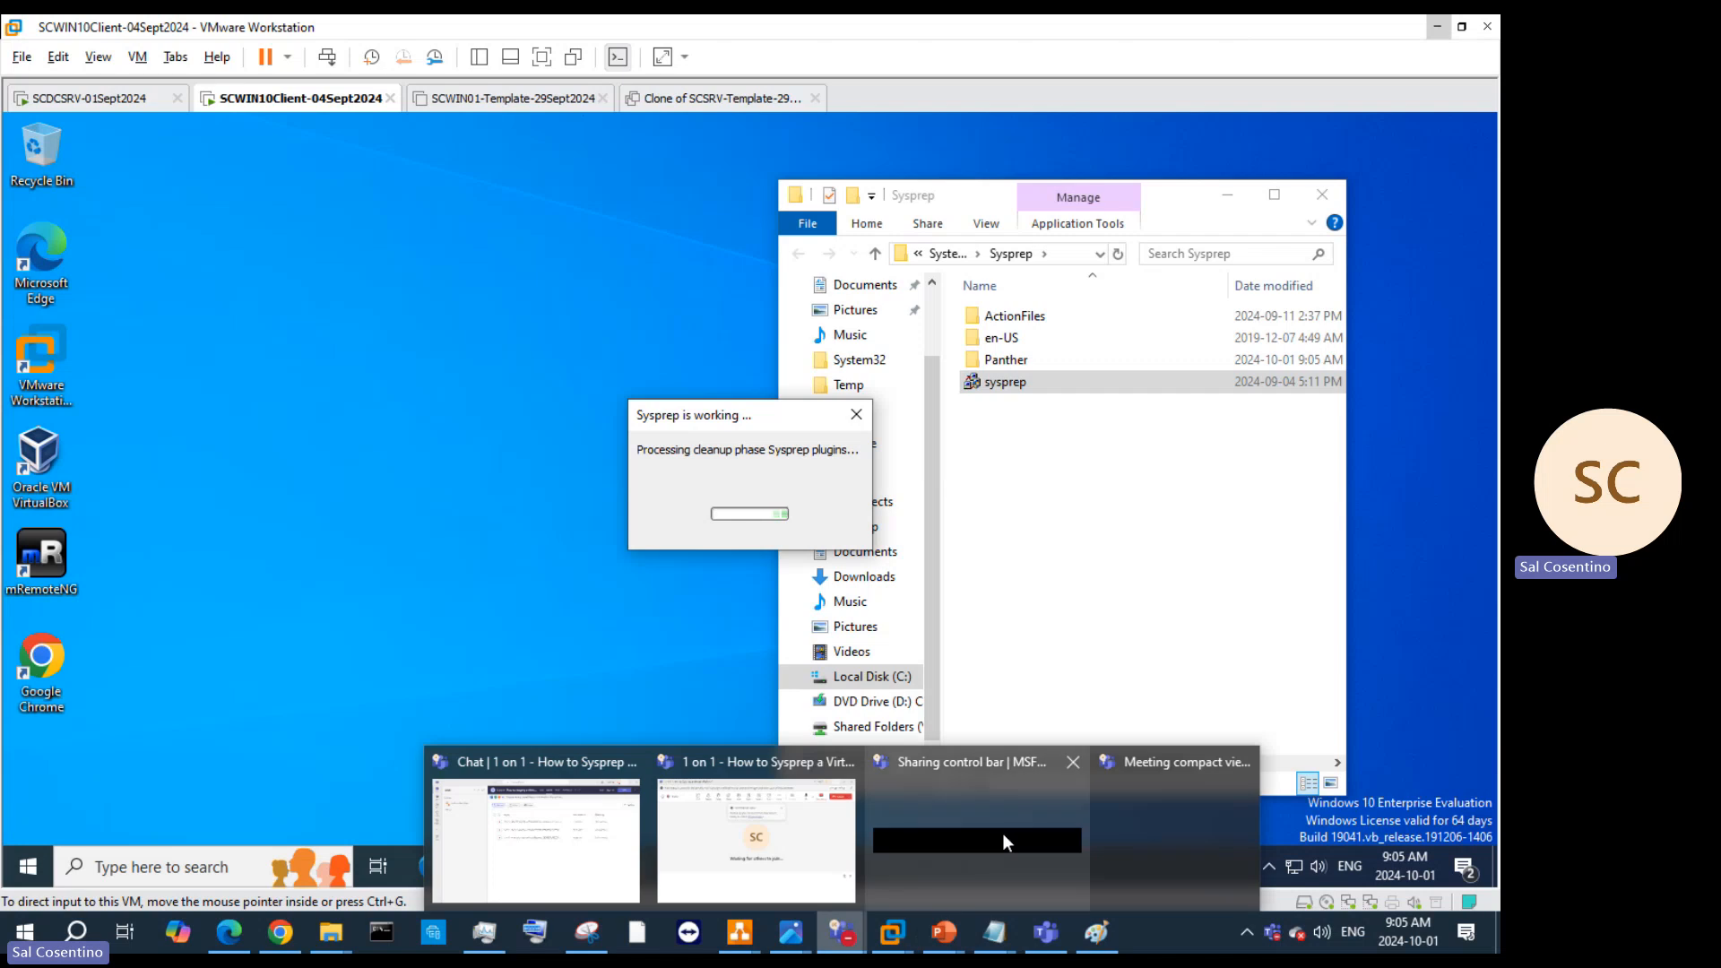
click(762, 817)
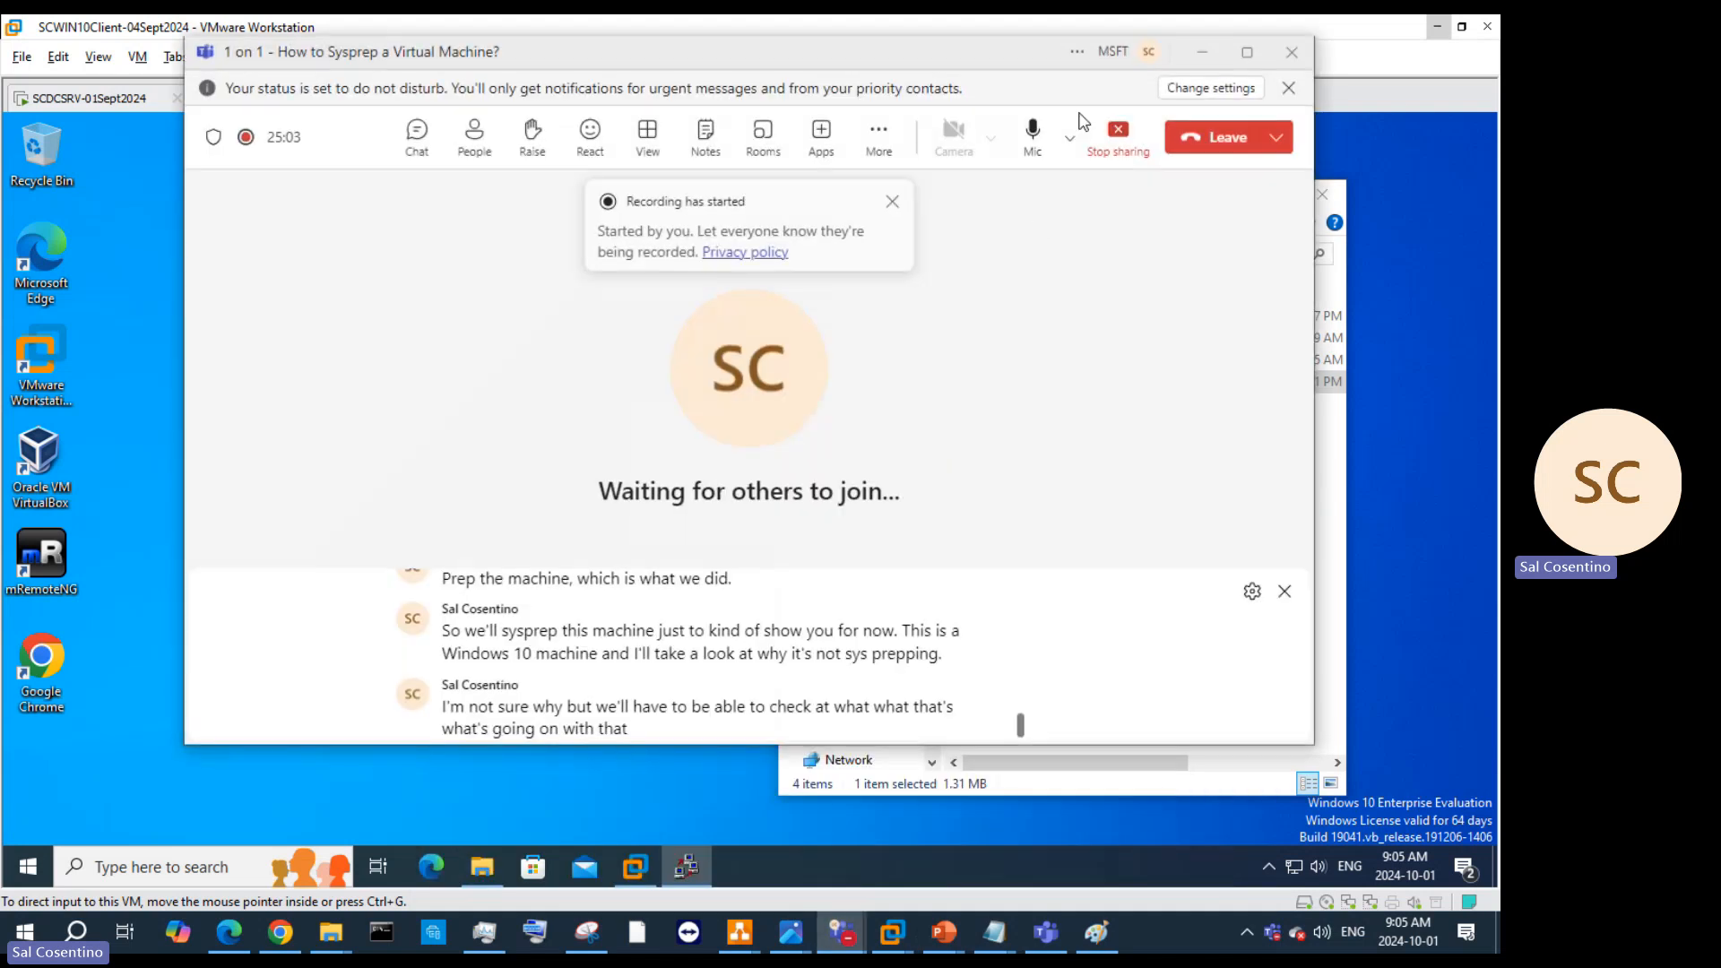
click(1033, 149)
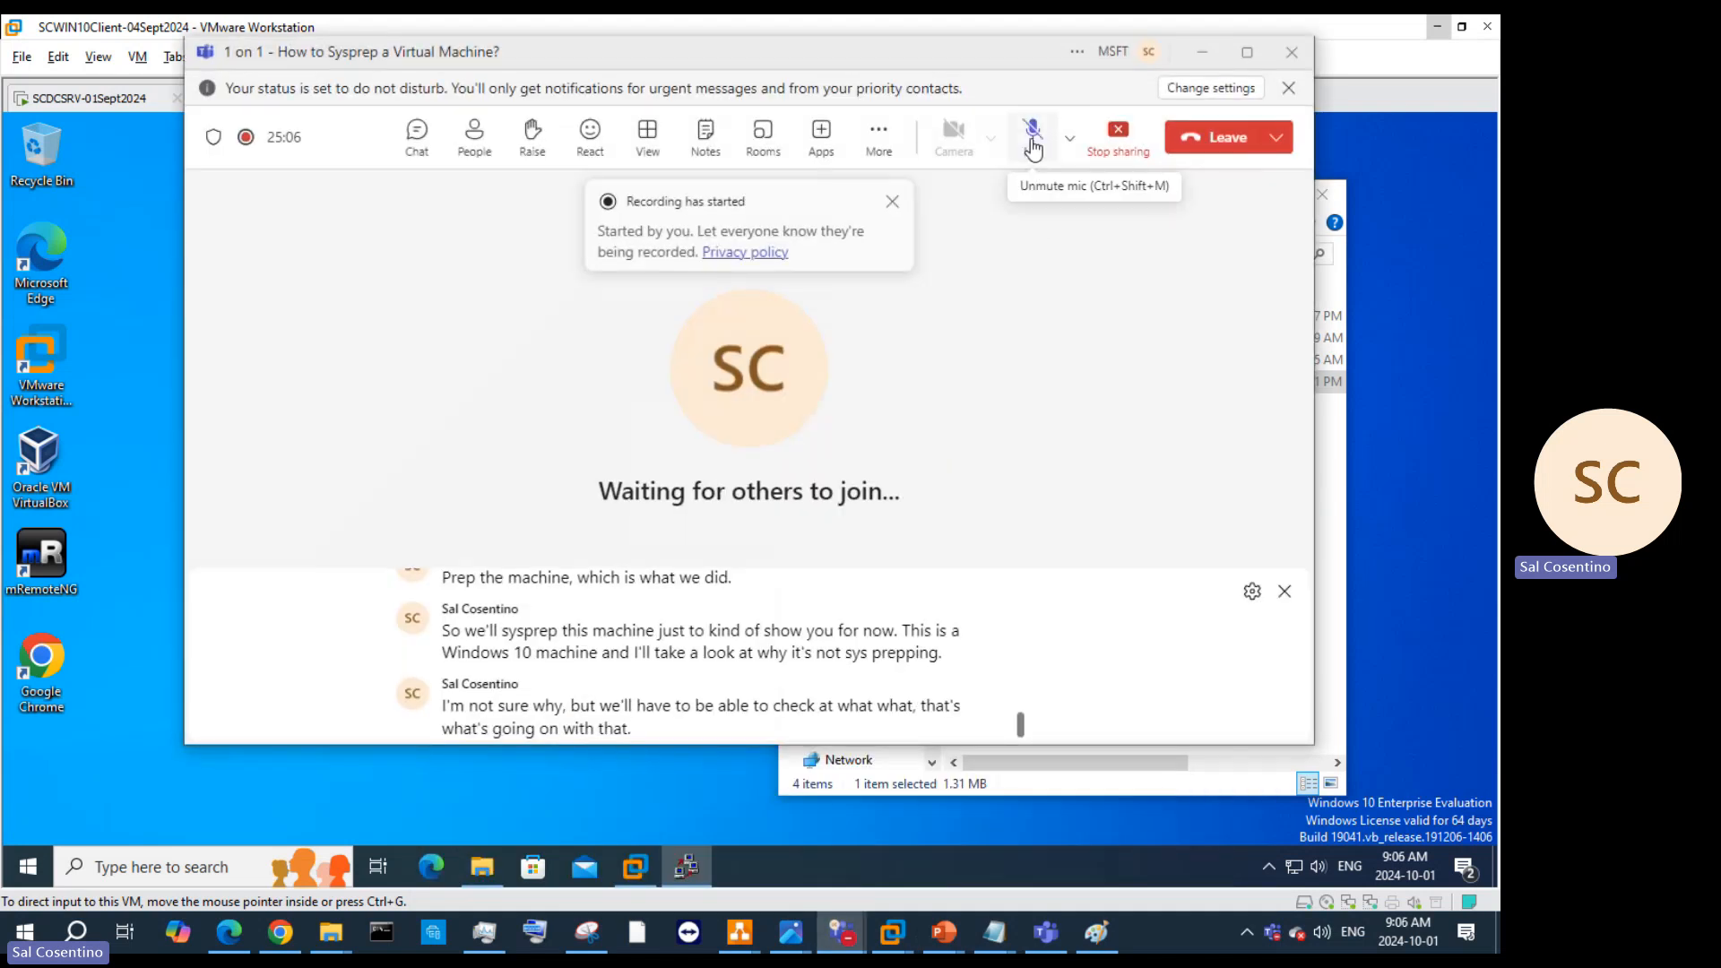
click(1202, 52)
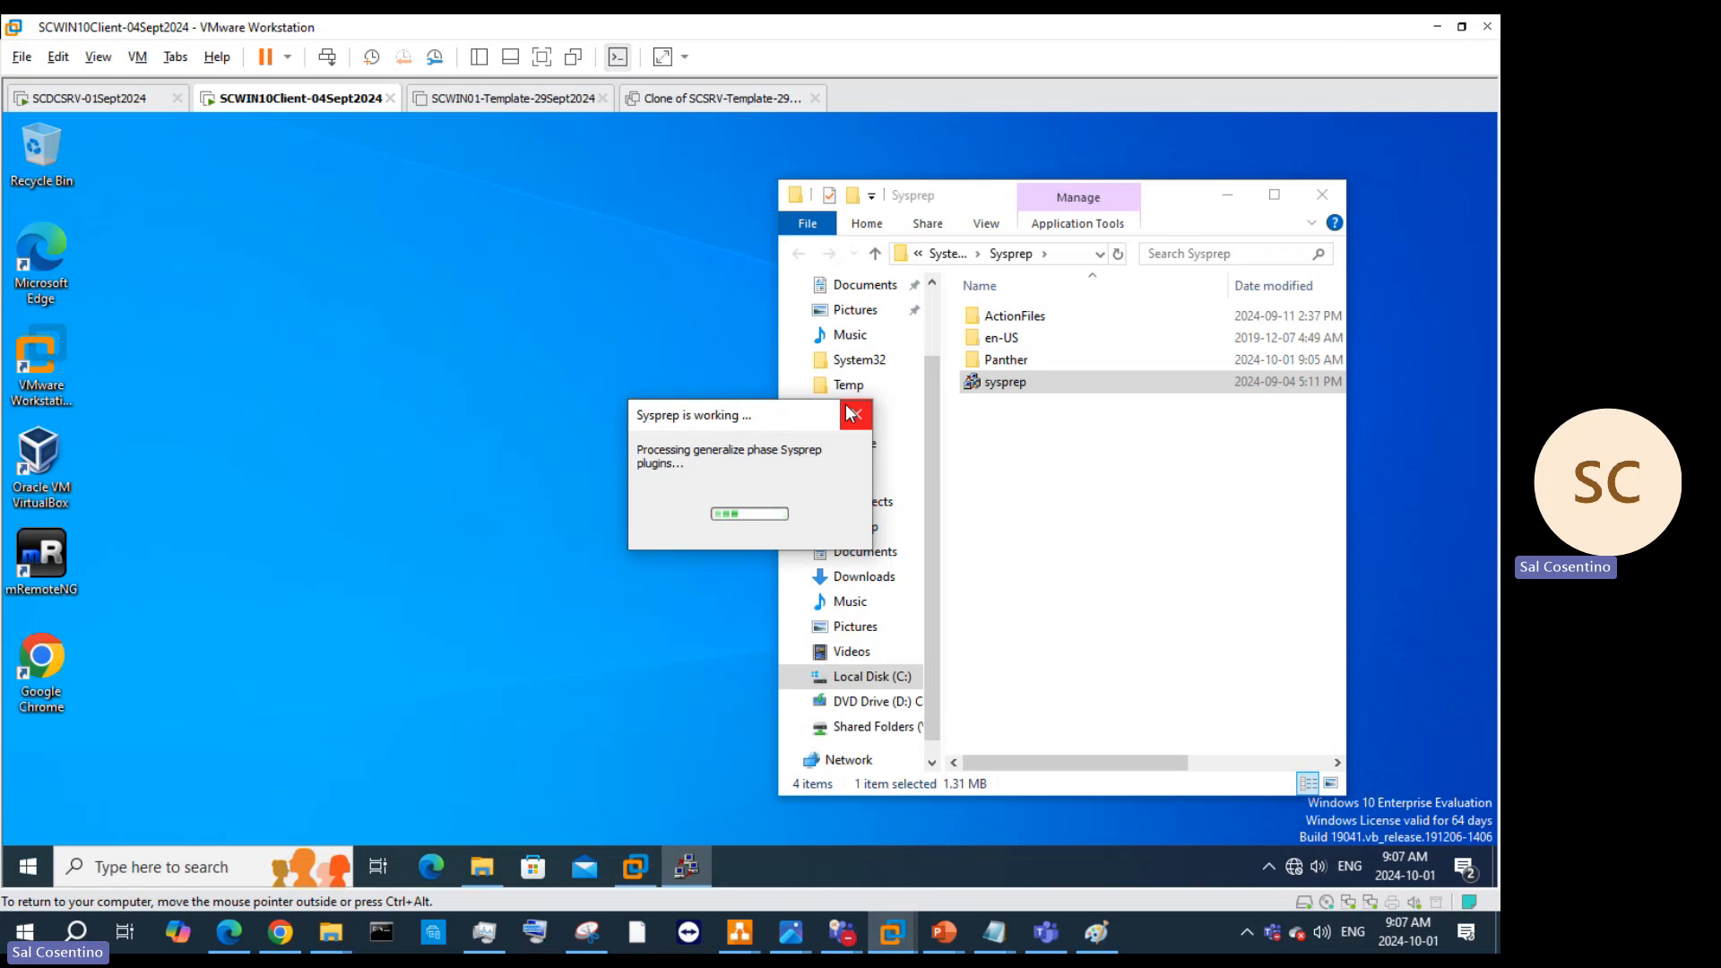
Release keyboard and mouse from the VM with Ctrl+Alt while Sysprep finishes and powers off
key(ctrl+alt)
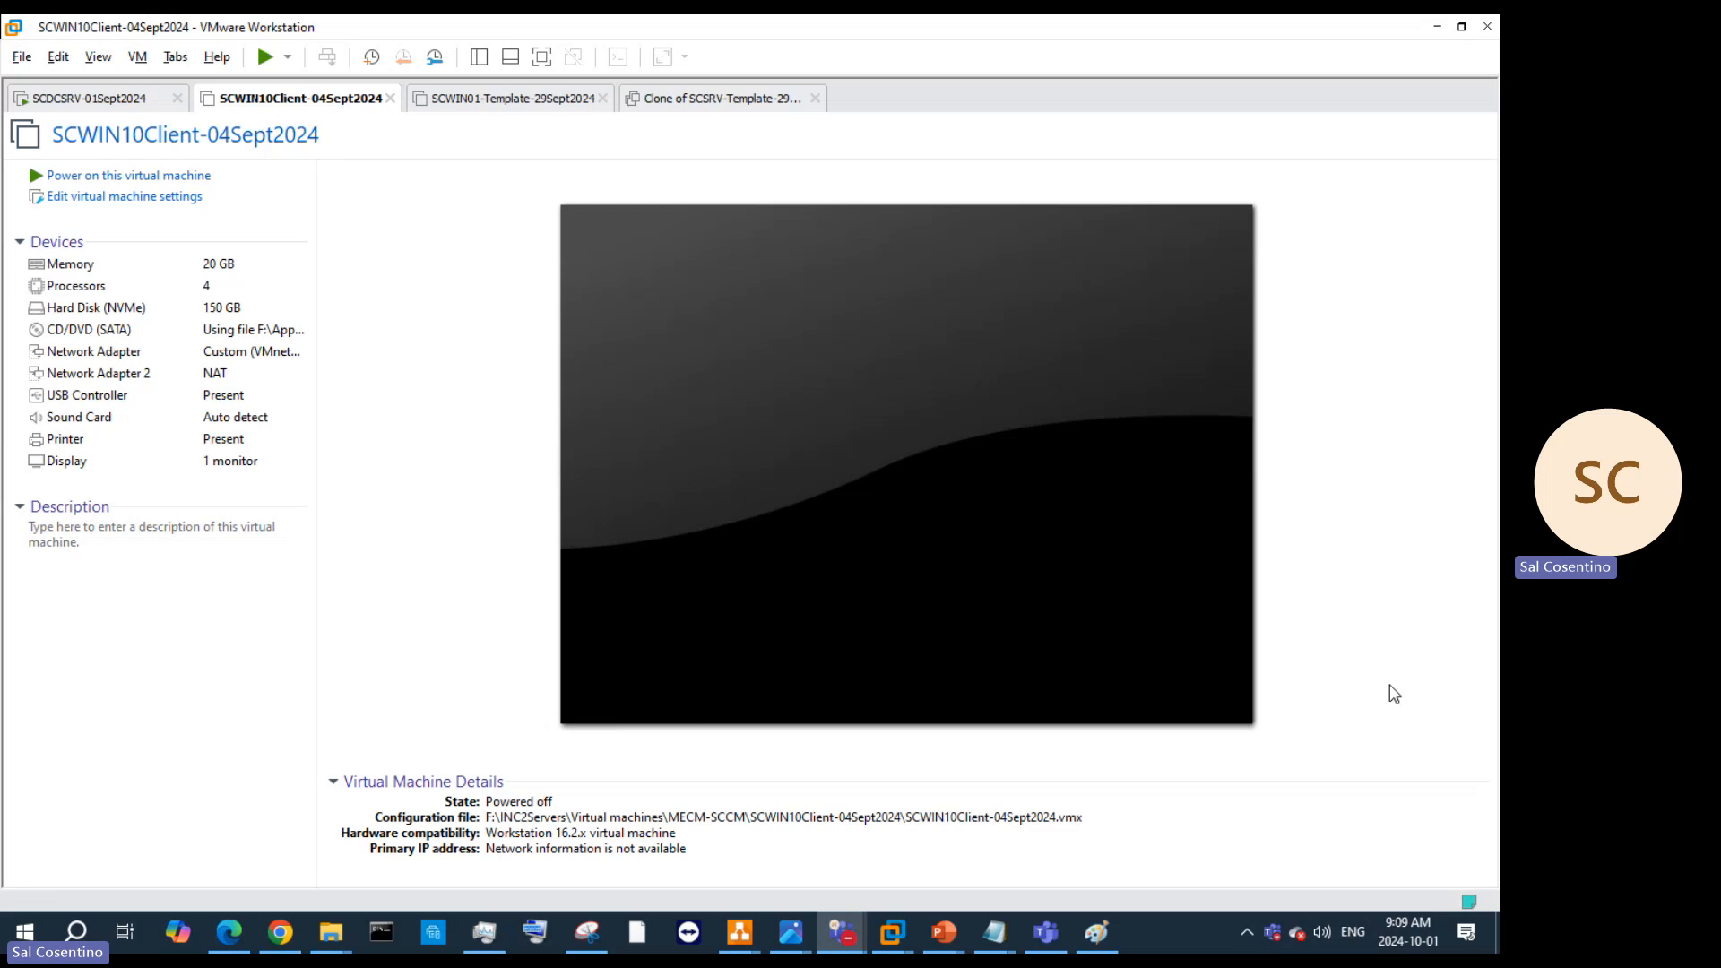
Power on the SCWIN10Client-04Sept2024 VM from its summary page
click(103, 176)
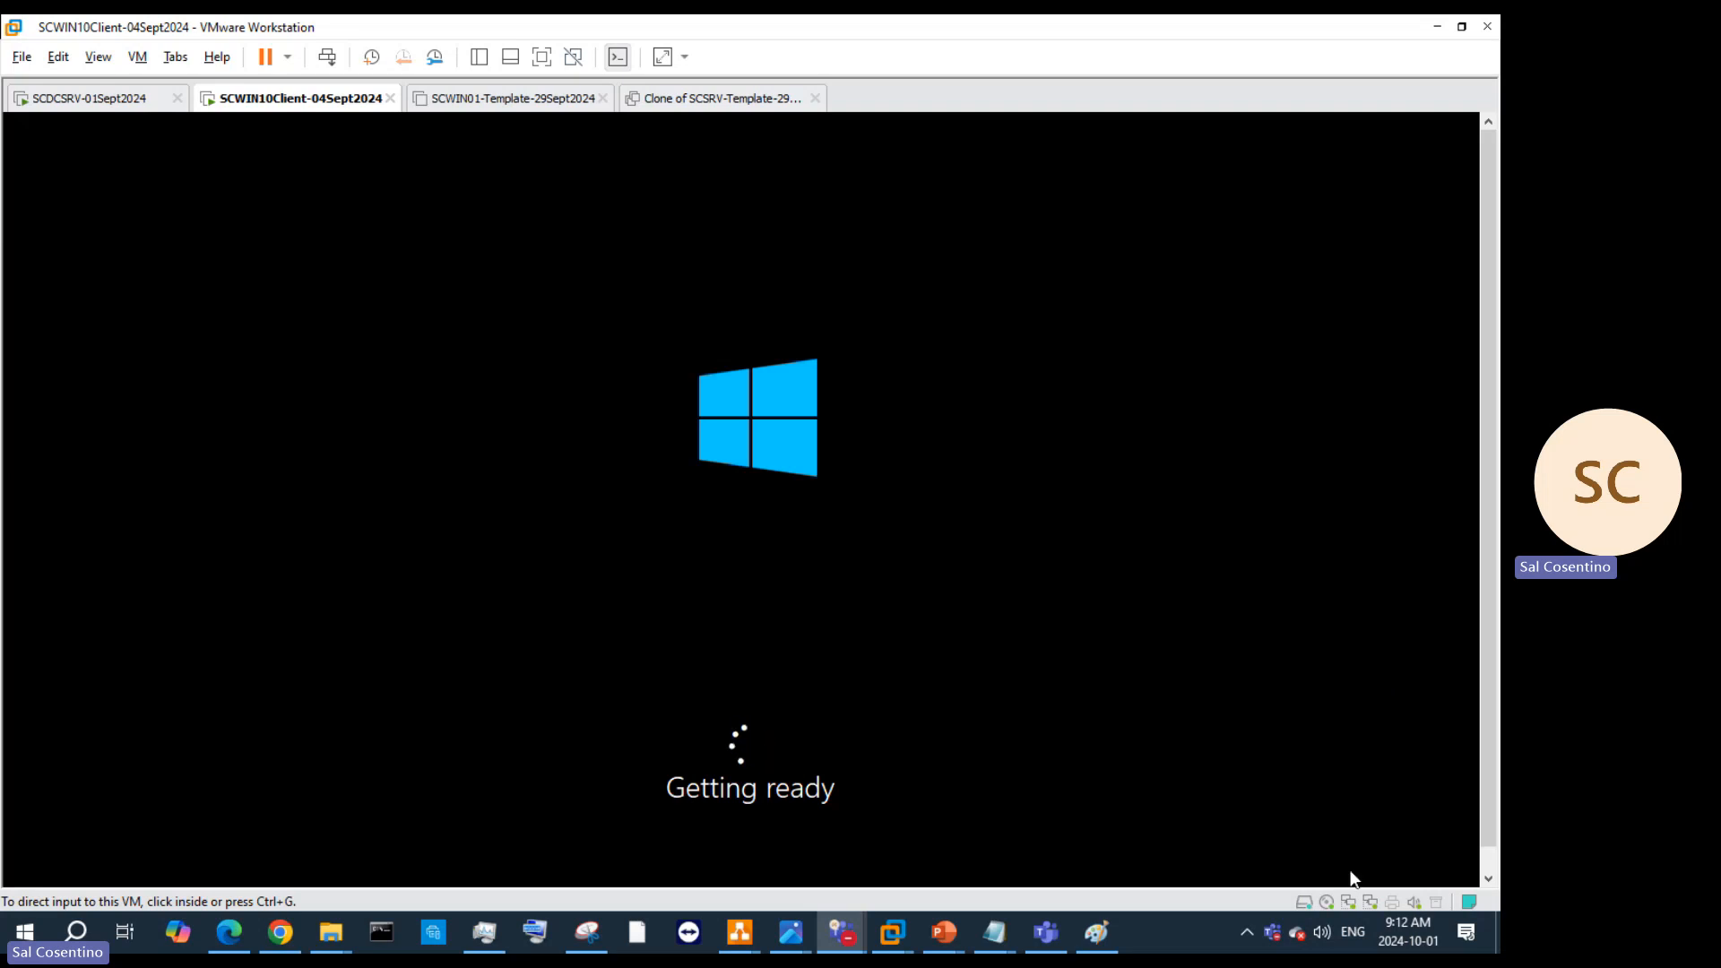
Wait while the sysprepped VM boots through Getting ready to the Windows logo screen
mouse_move(915, 937)
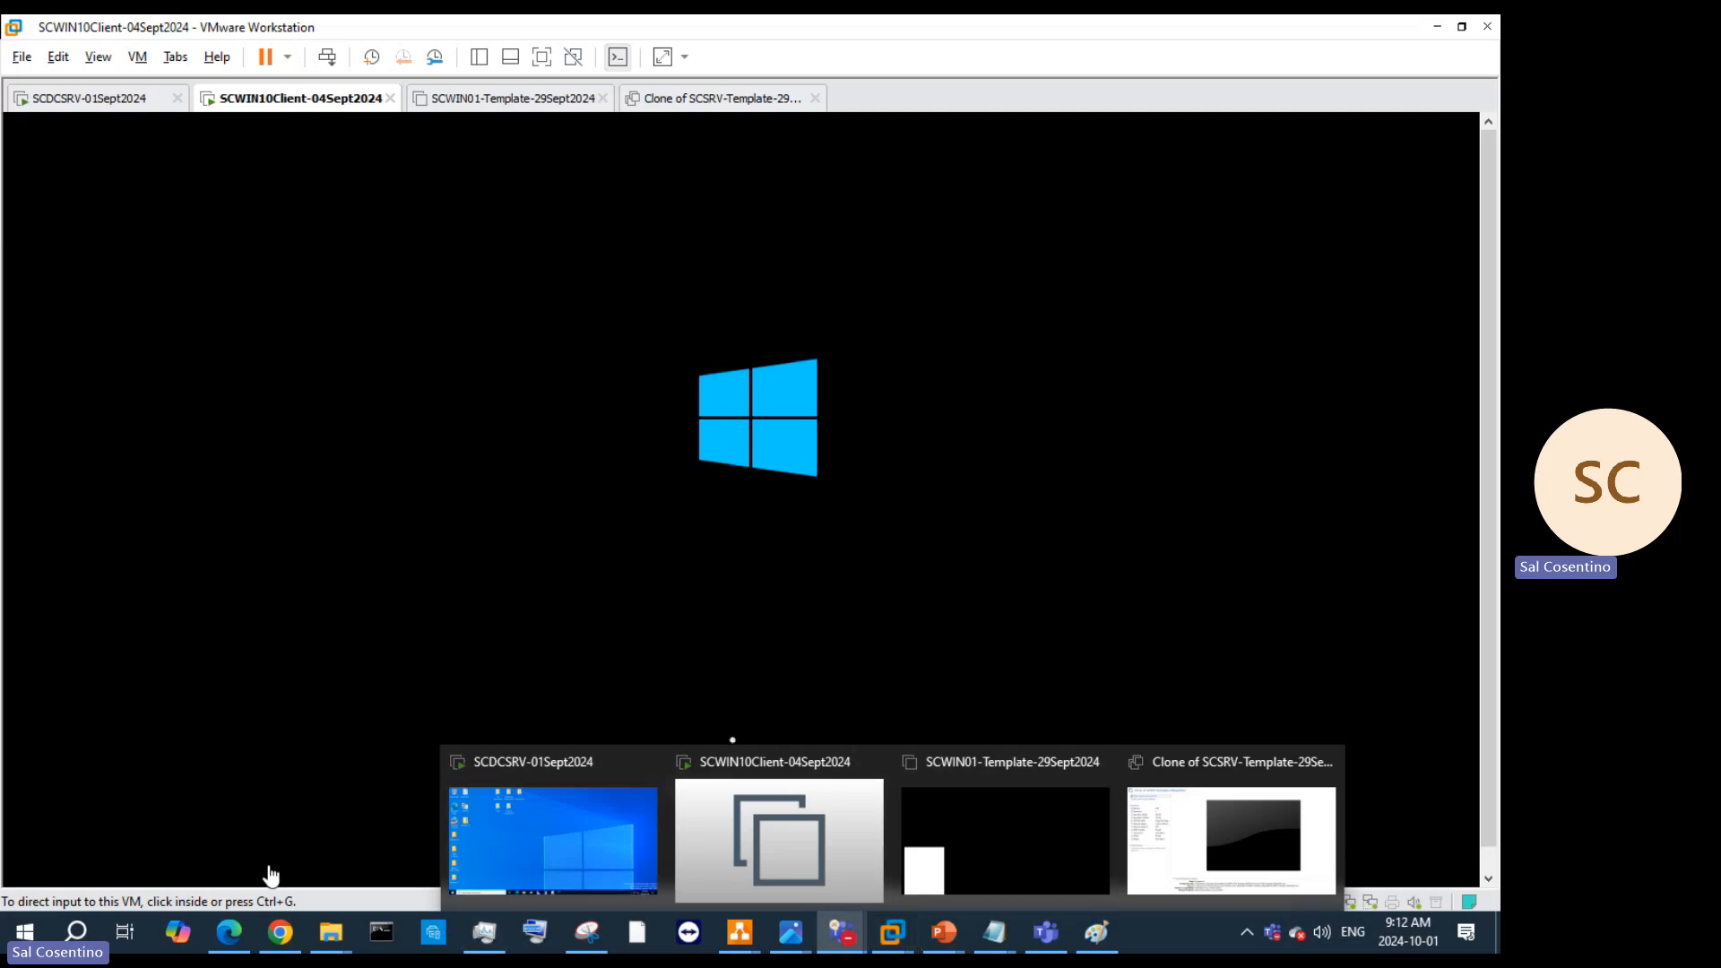
Search Bing in a new Edge tab for 'get app package command for SYSprep on windows 11' and maximize Edge
click(229, 933)
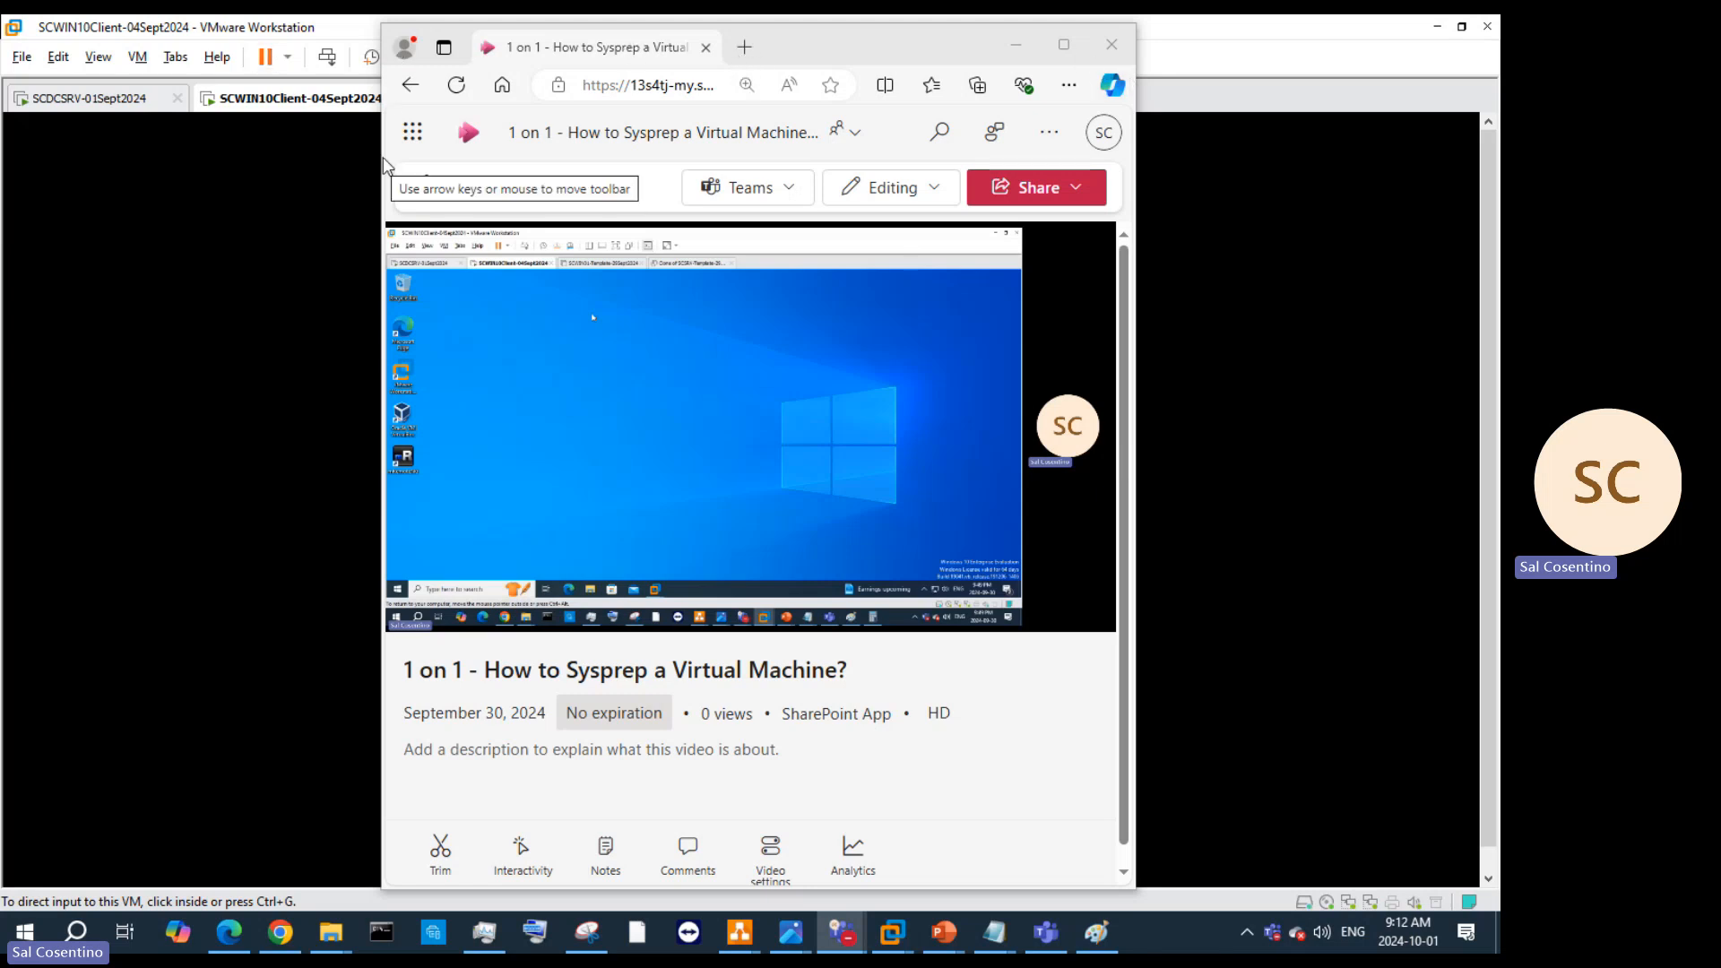
click(745, 47)
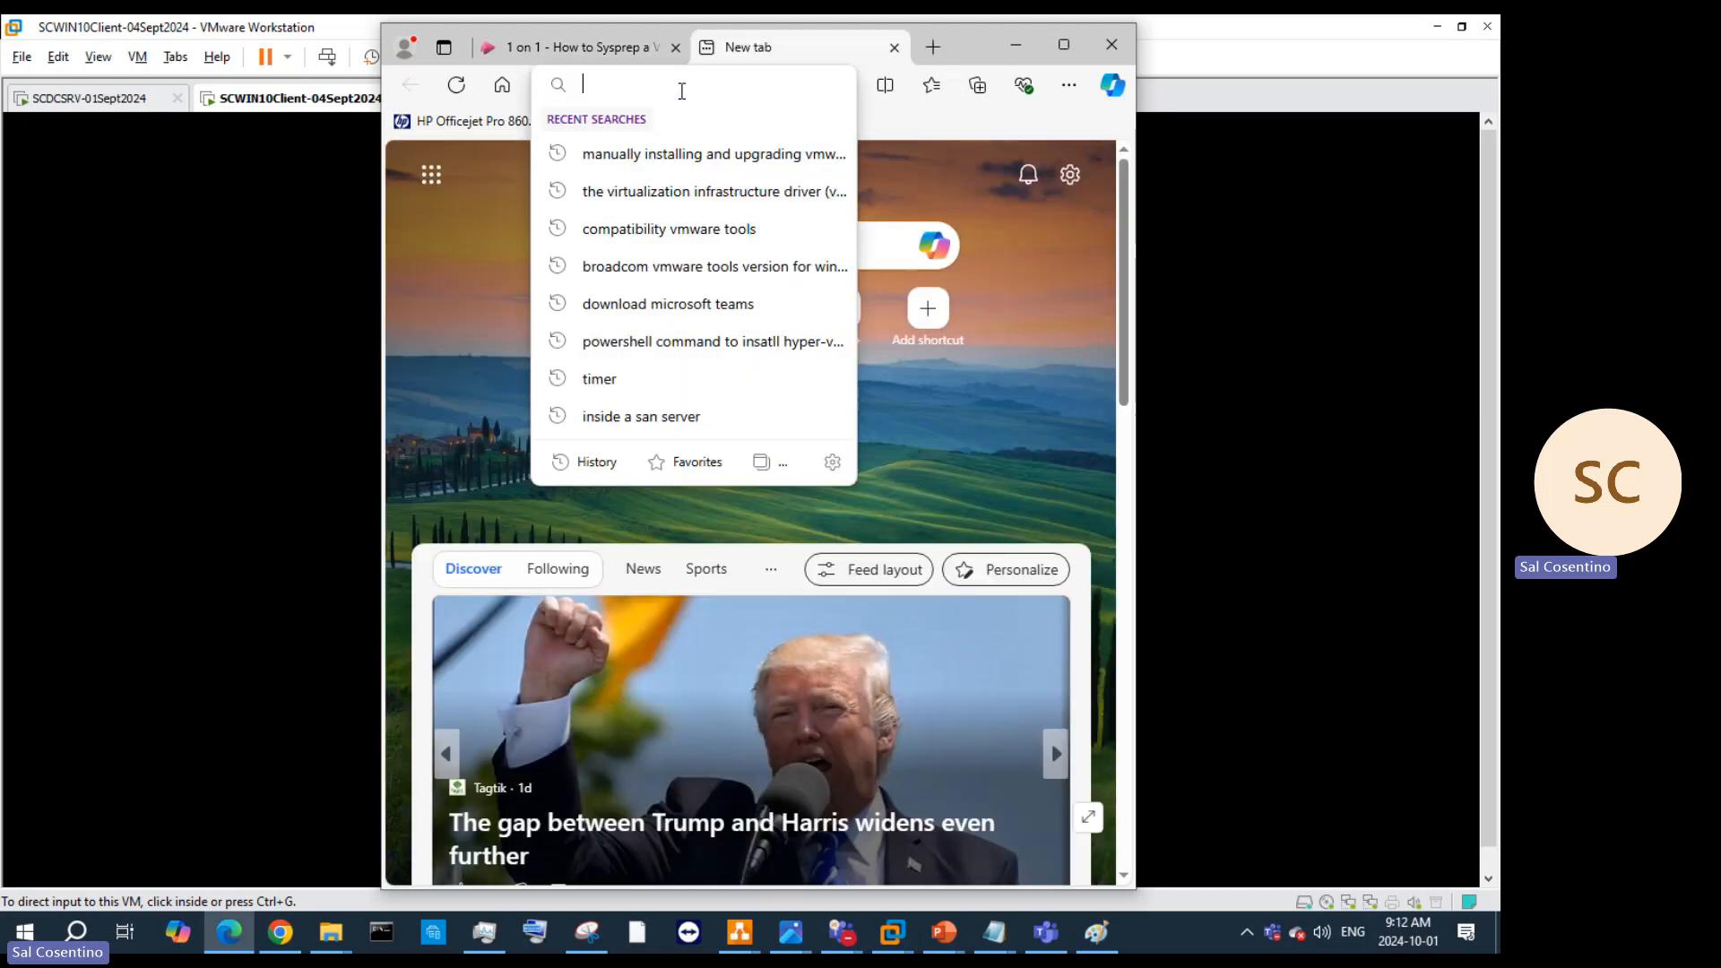
click(380, 140)
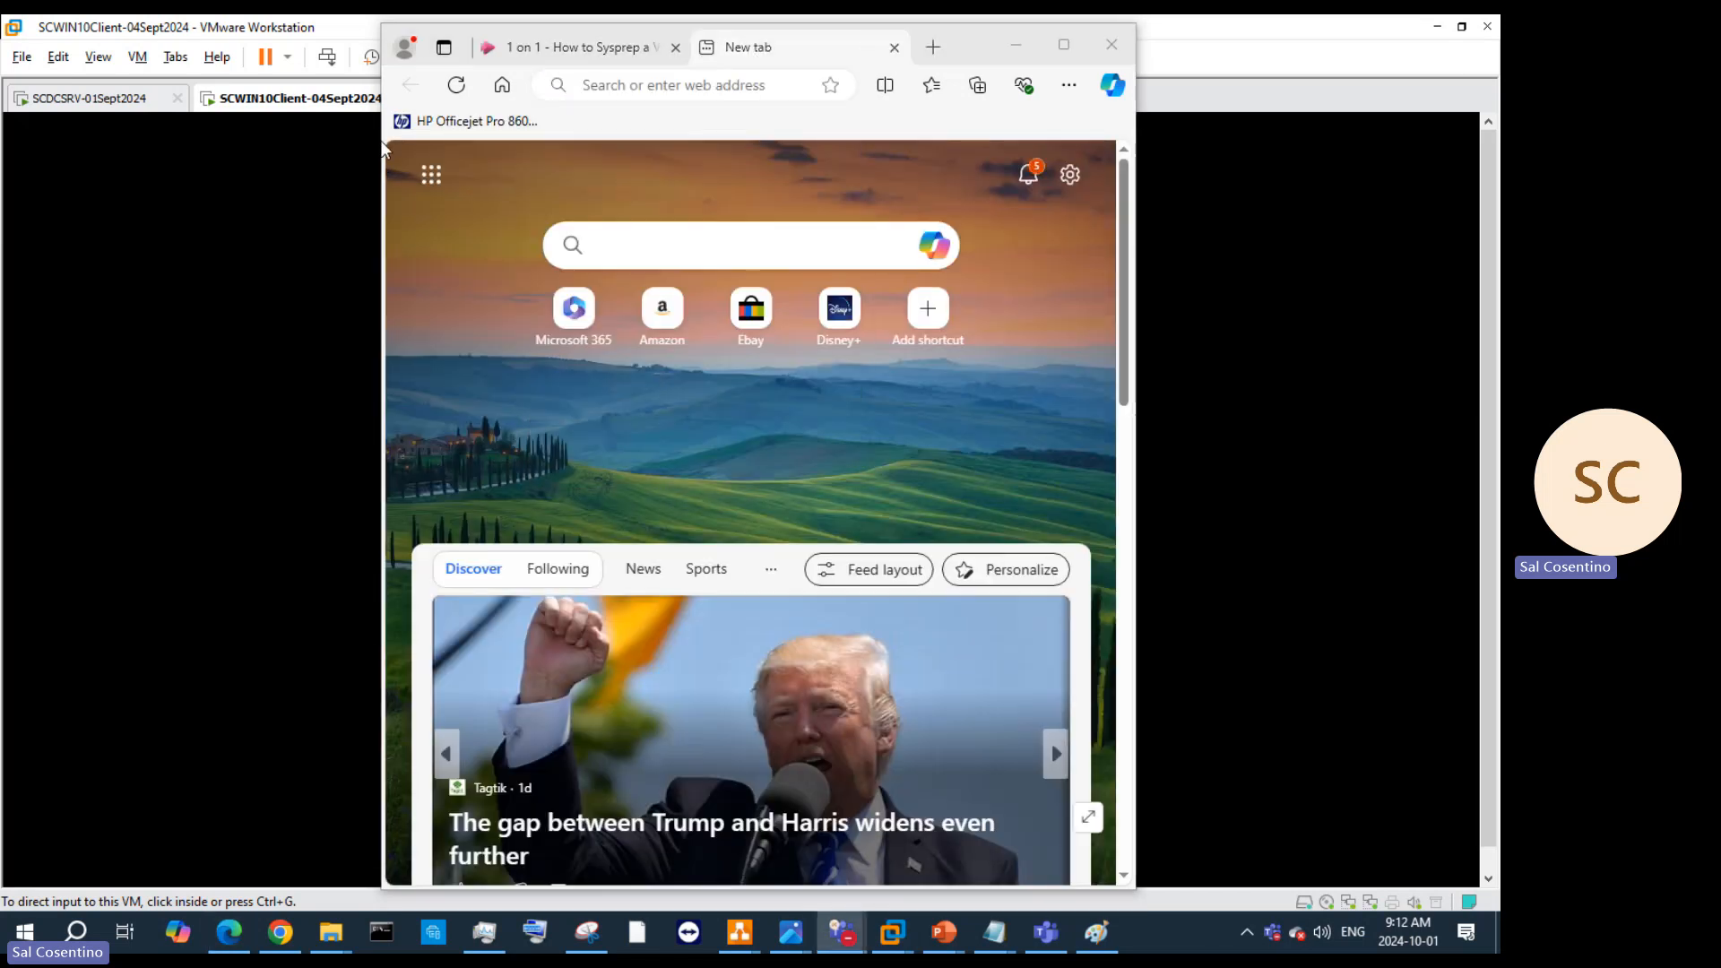
click(613, 86)
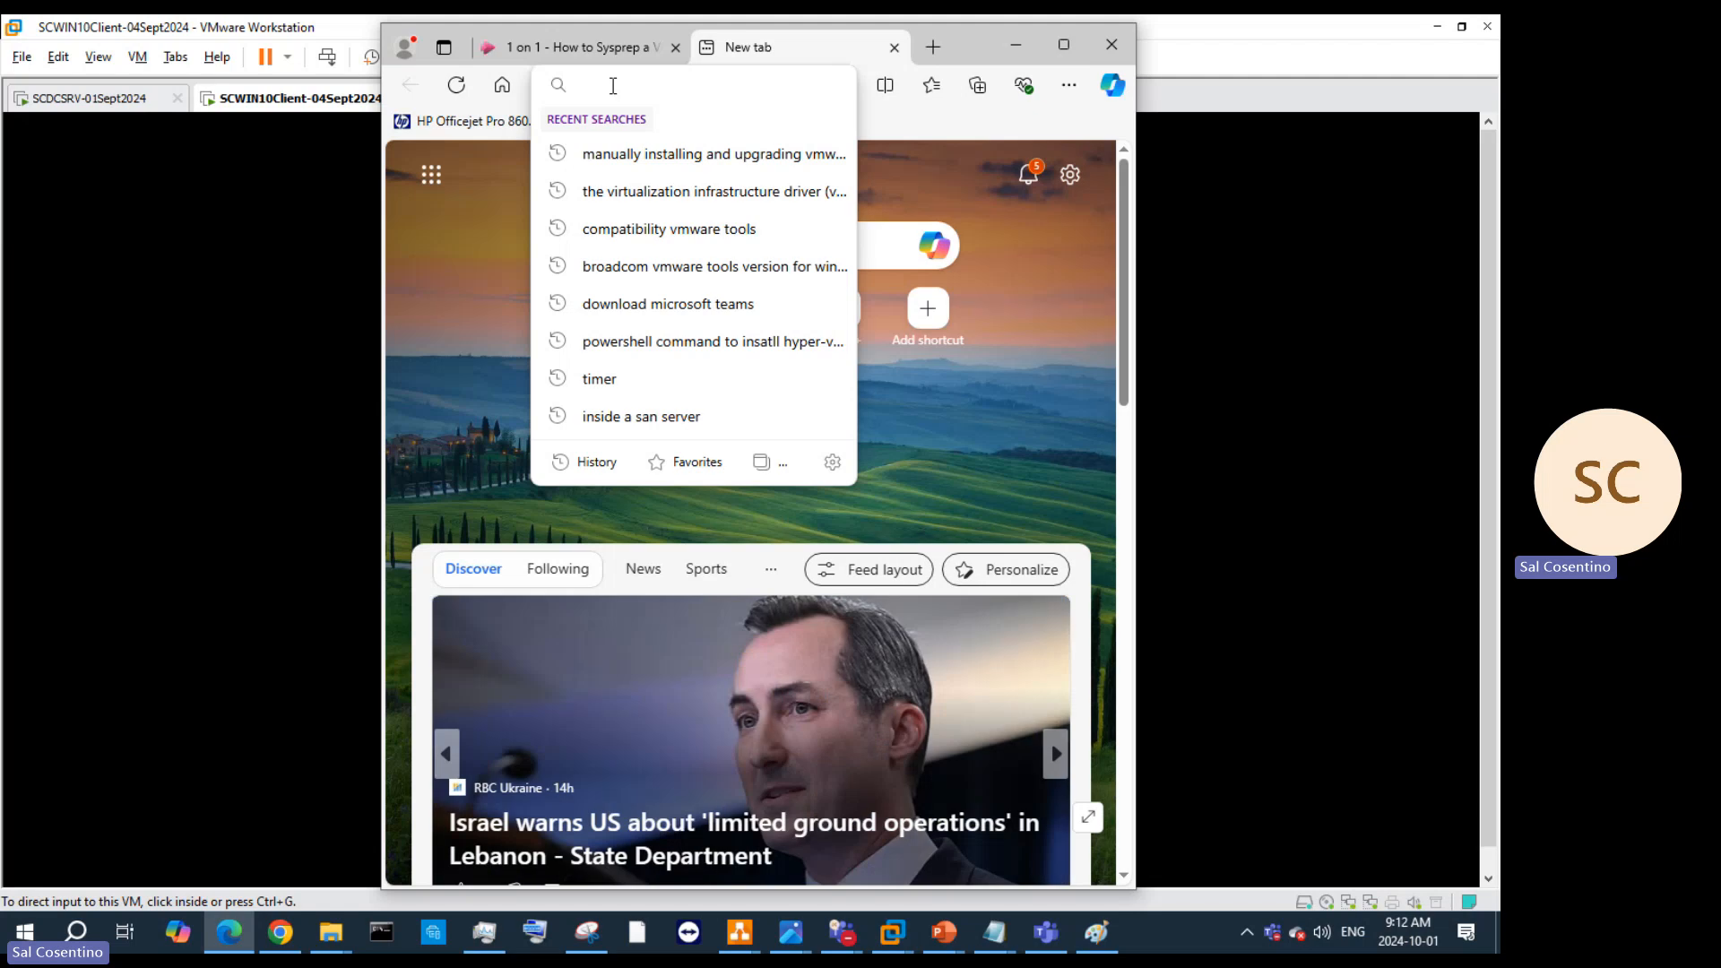
text(get app package)
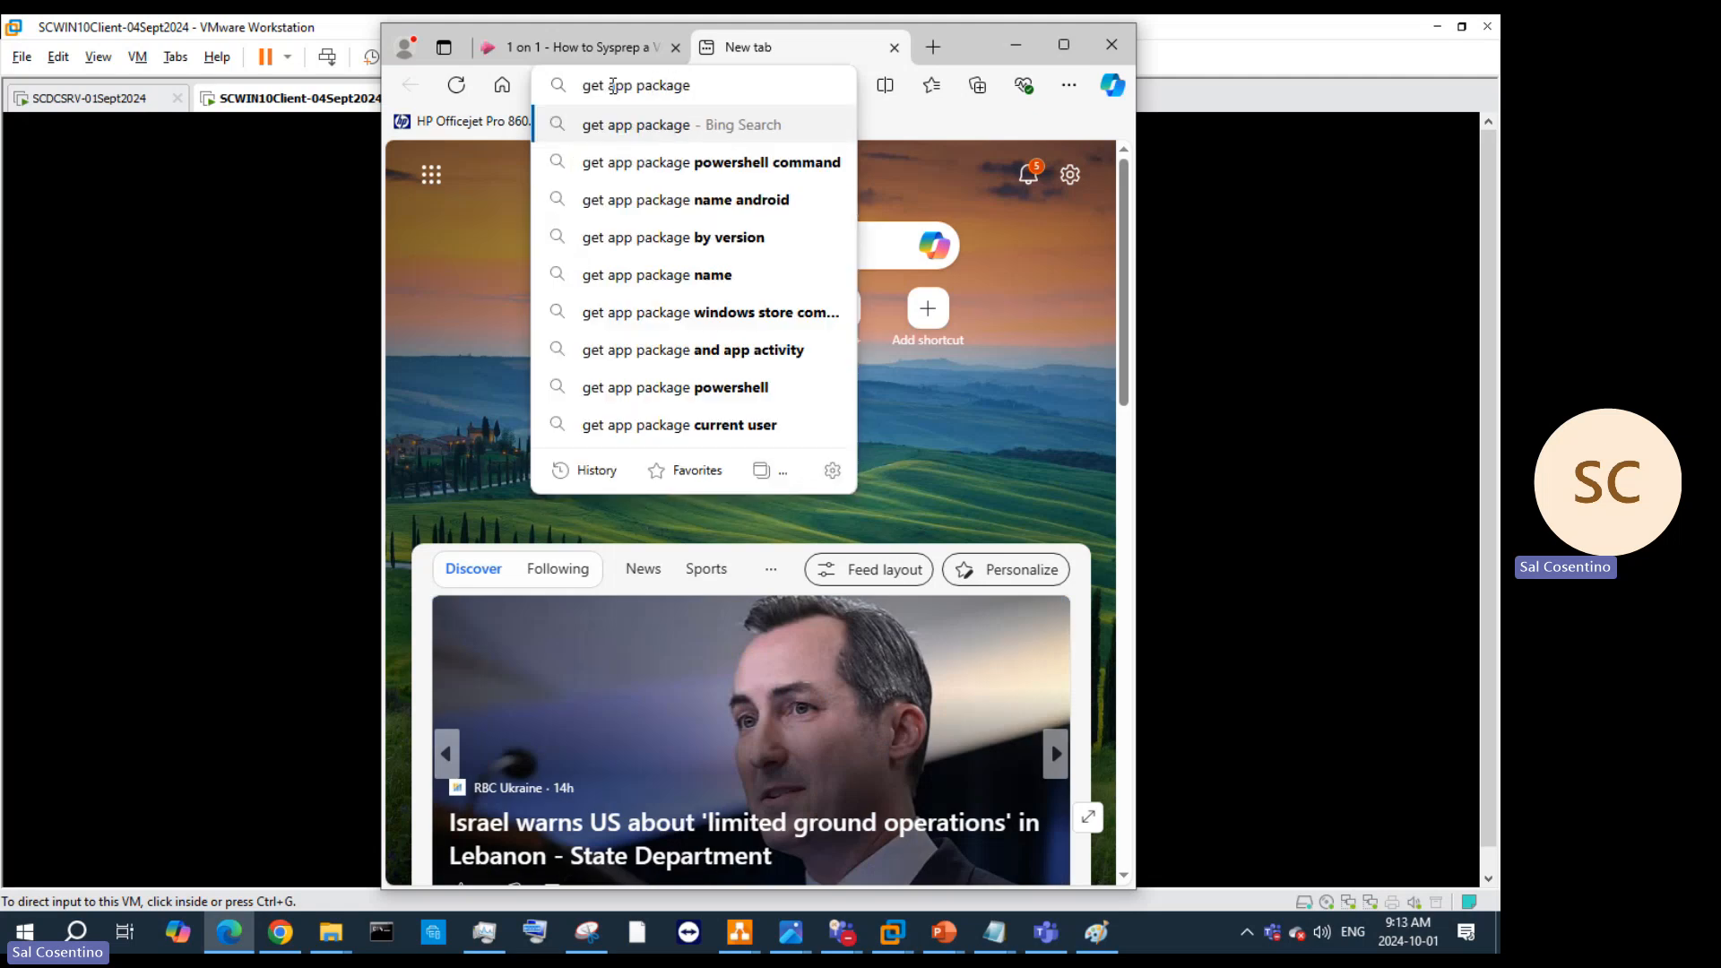
text( command for )
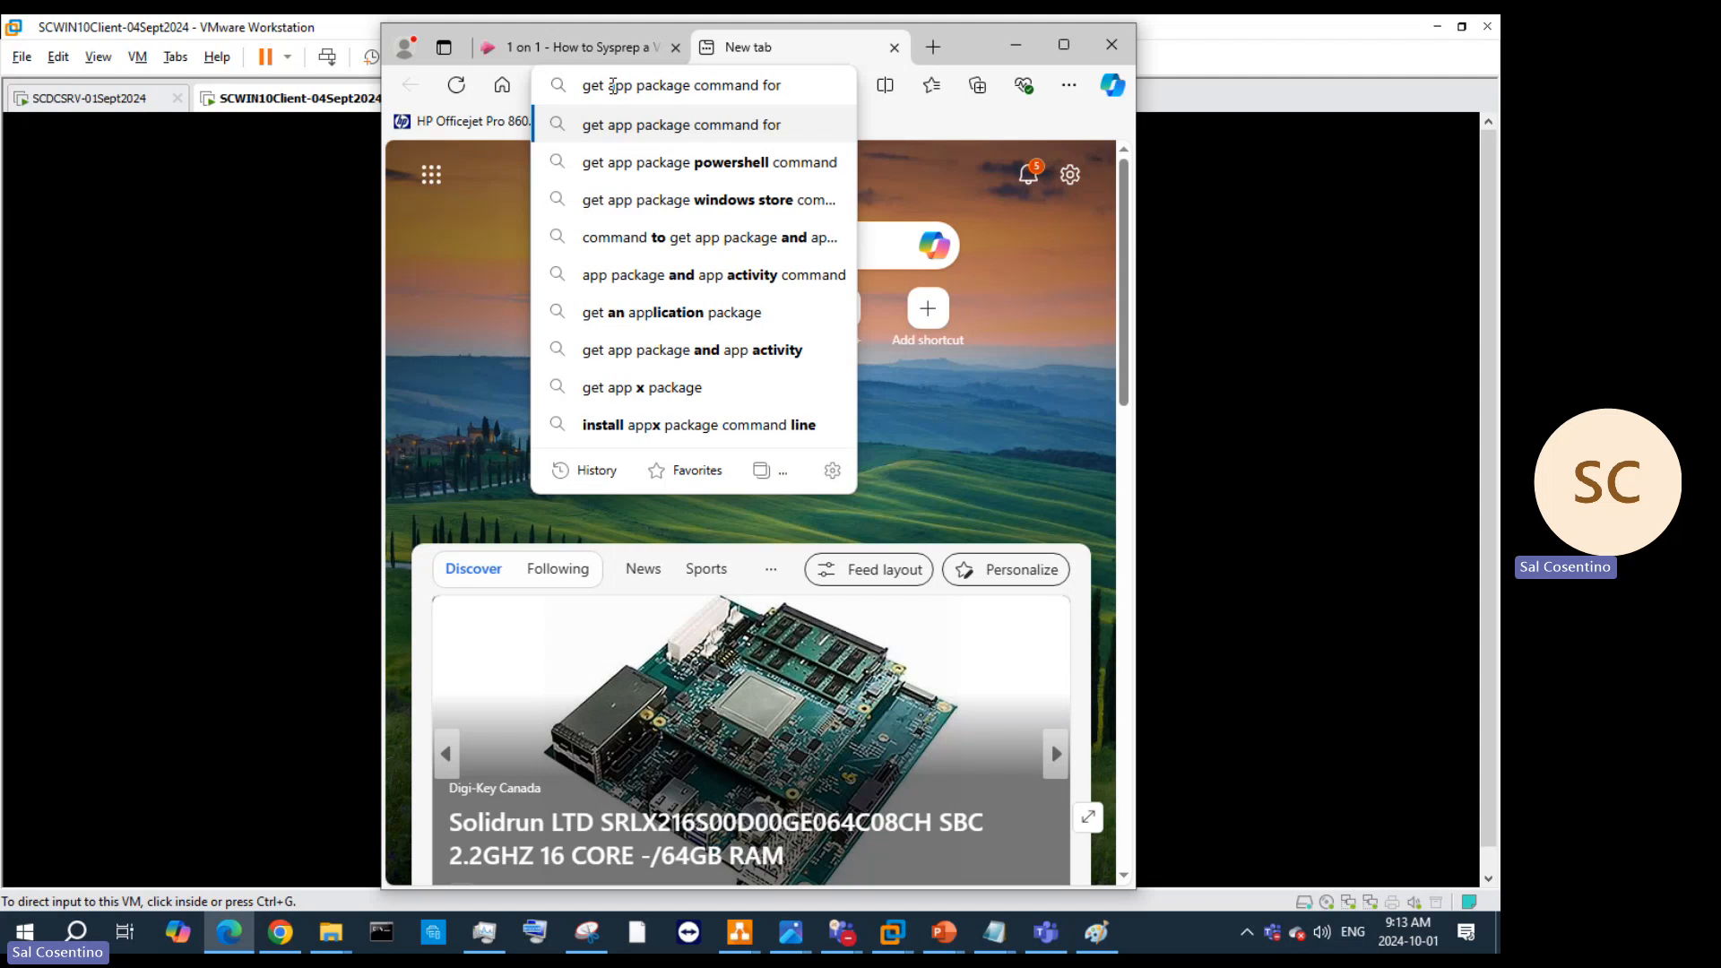
text(SYSprep on)
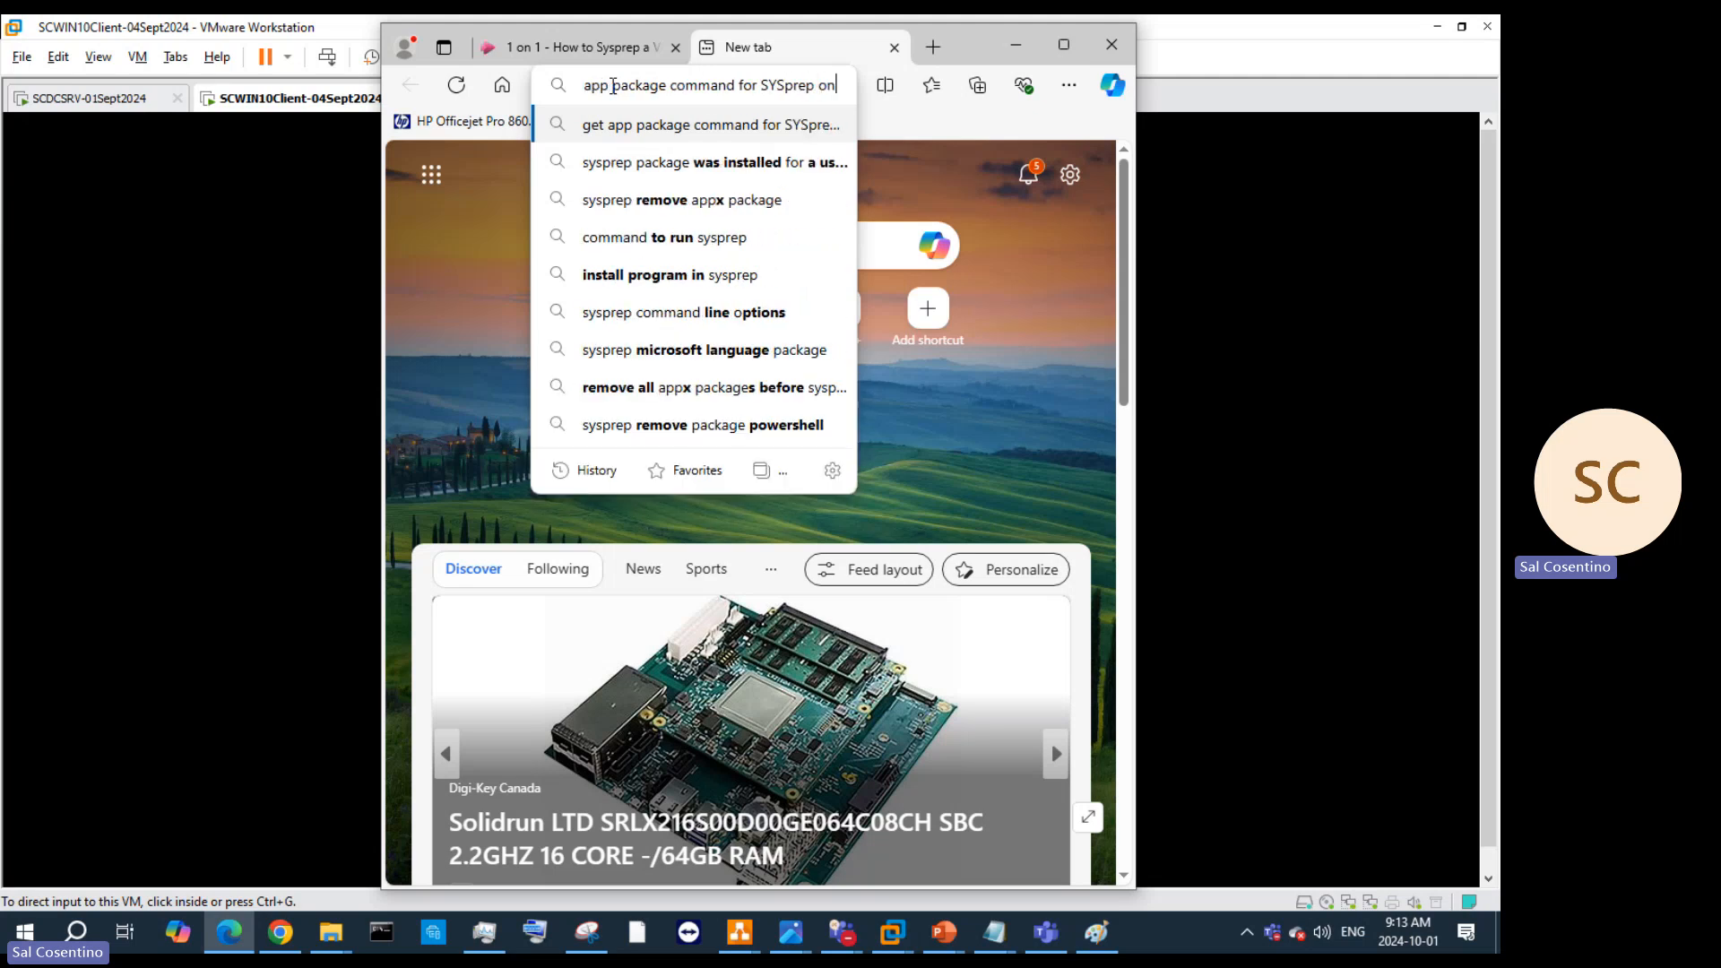
text( wind)
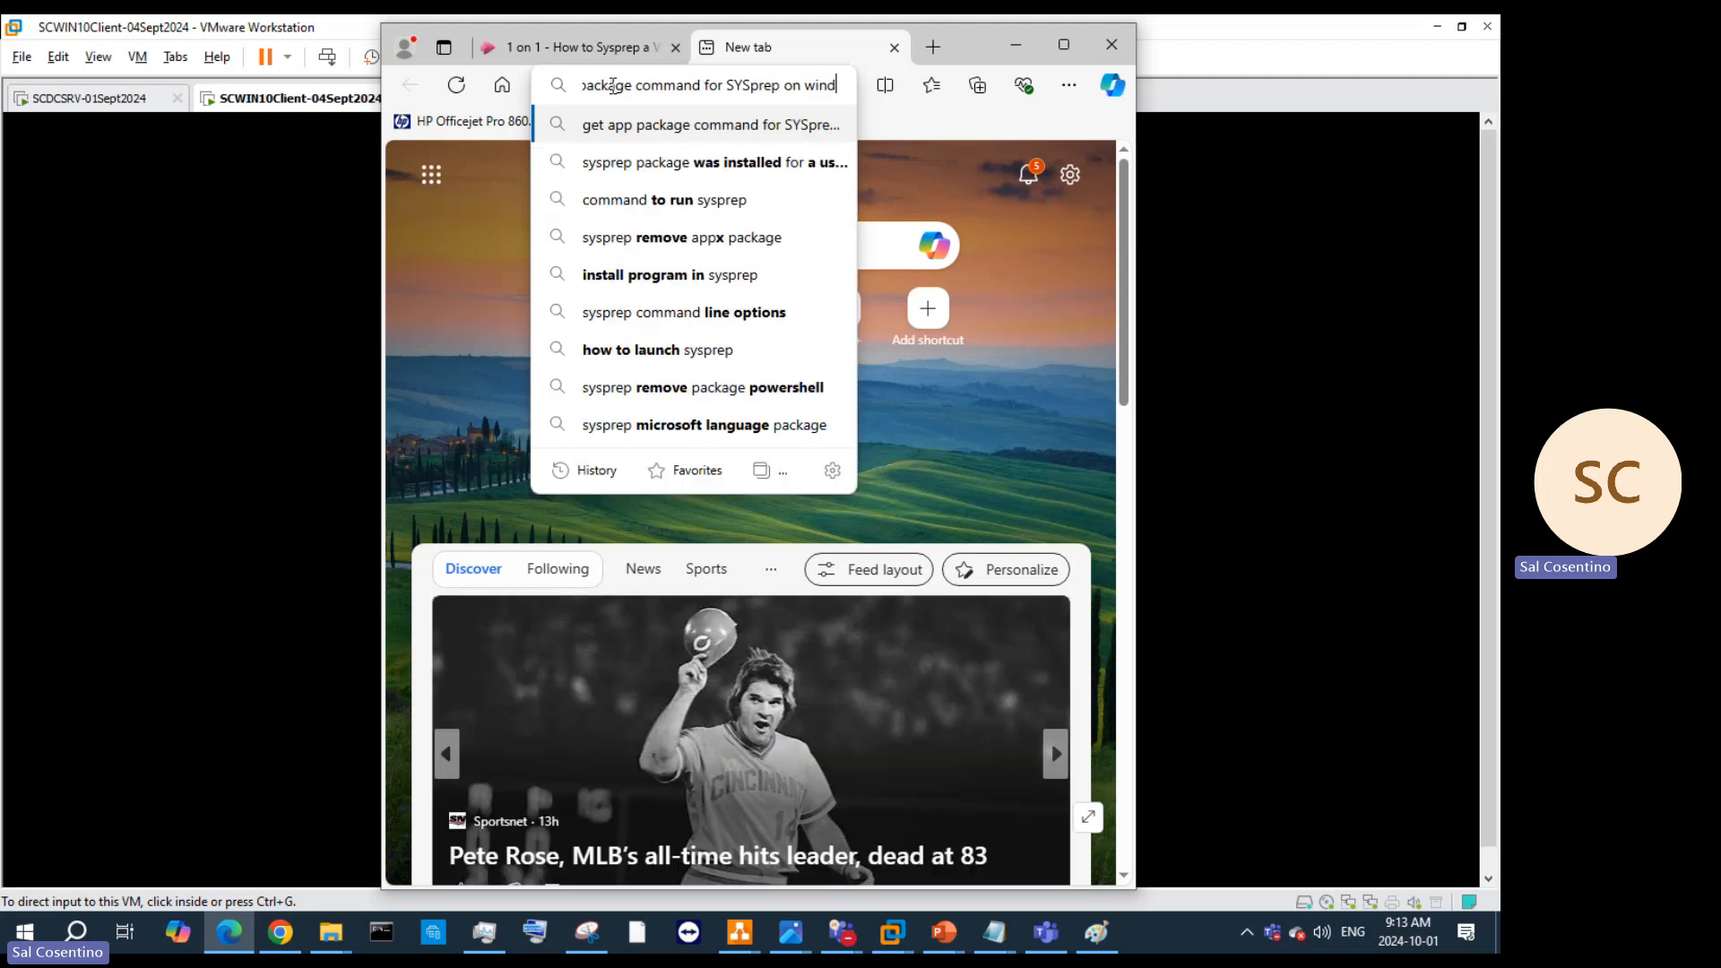
text(ows 11)
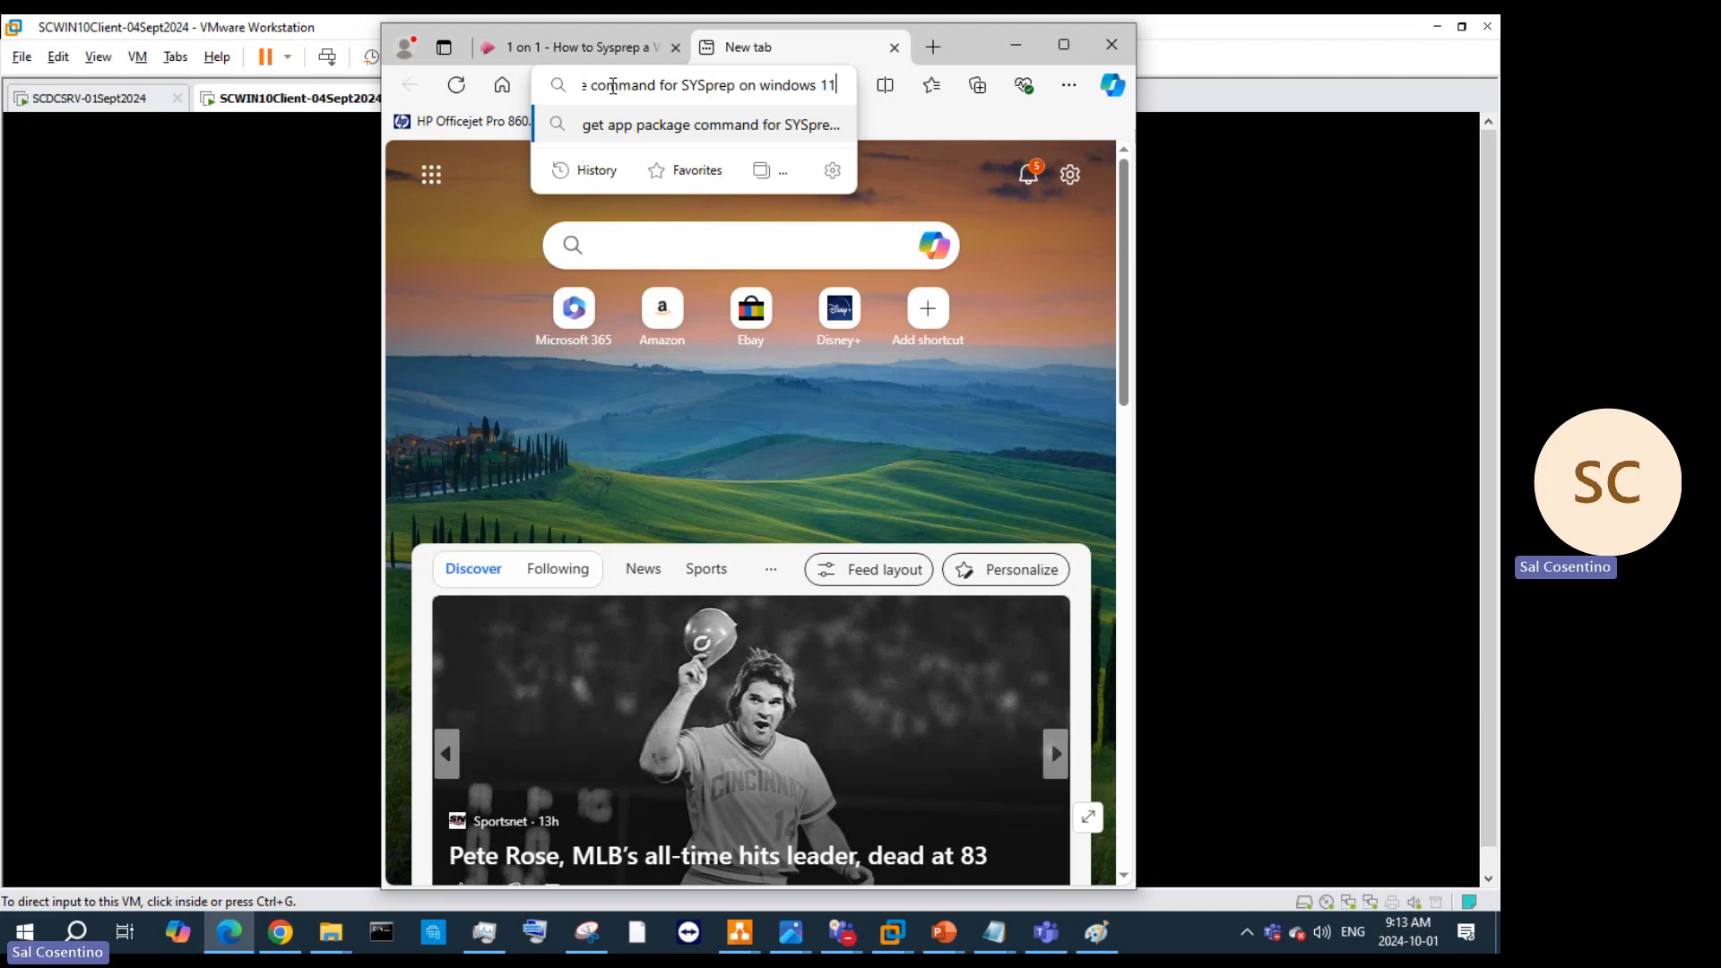
key(Return)
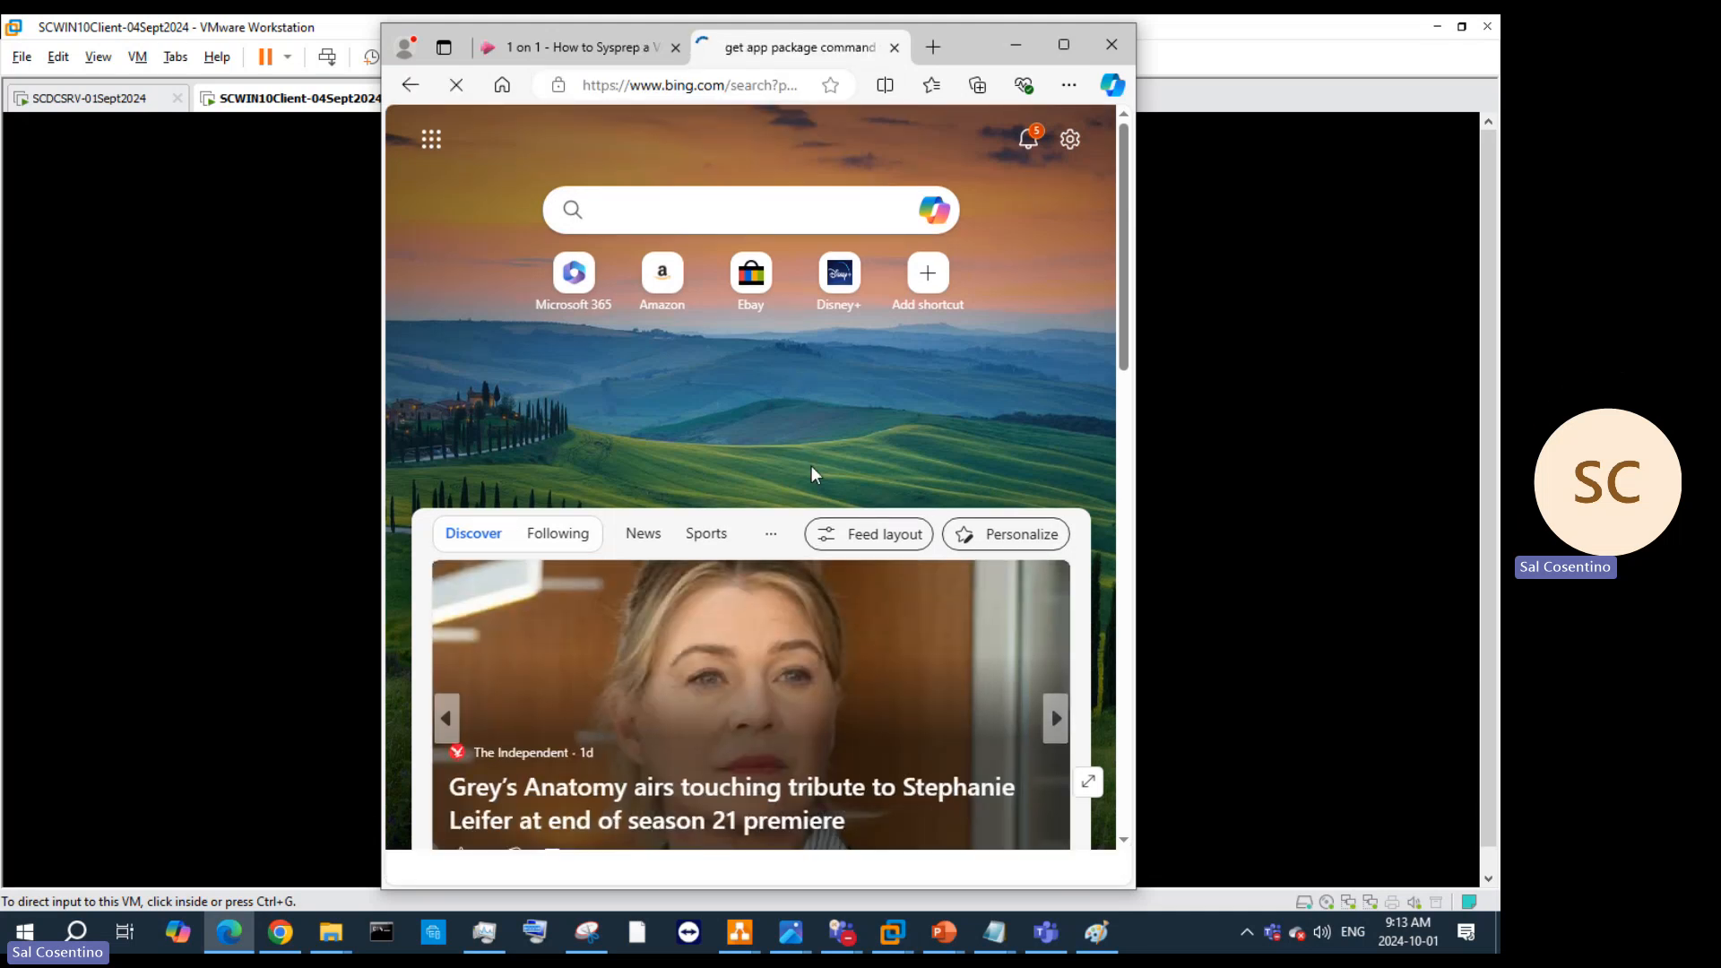
scroll(900, 657, down, 5)
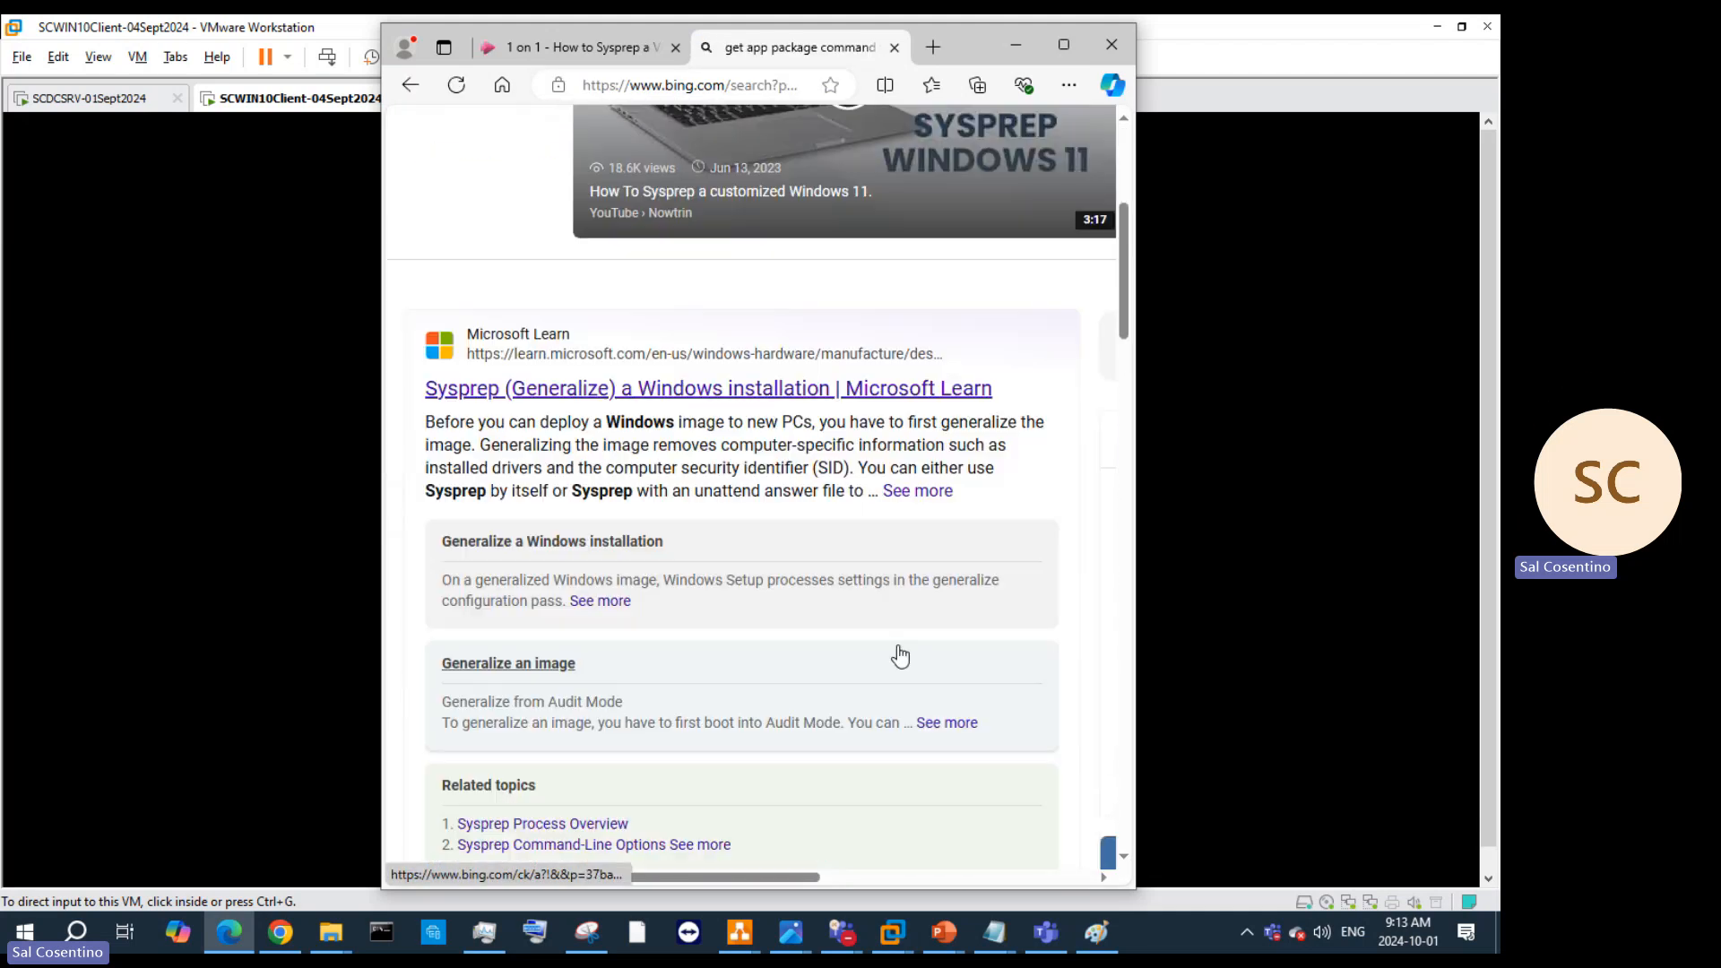
scroll(803, 484, down, 5)
scroll(790, 475, down, 5)
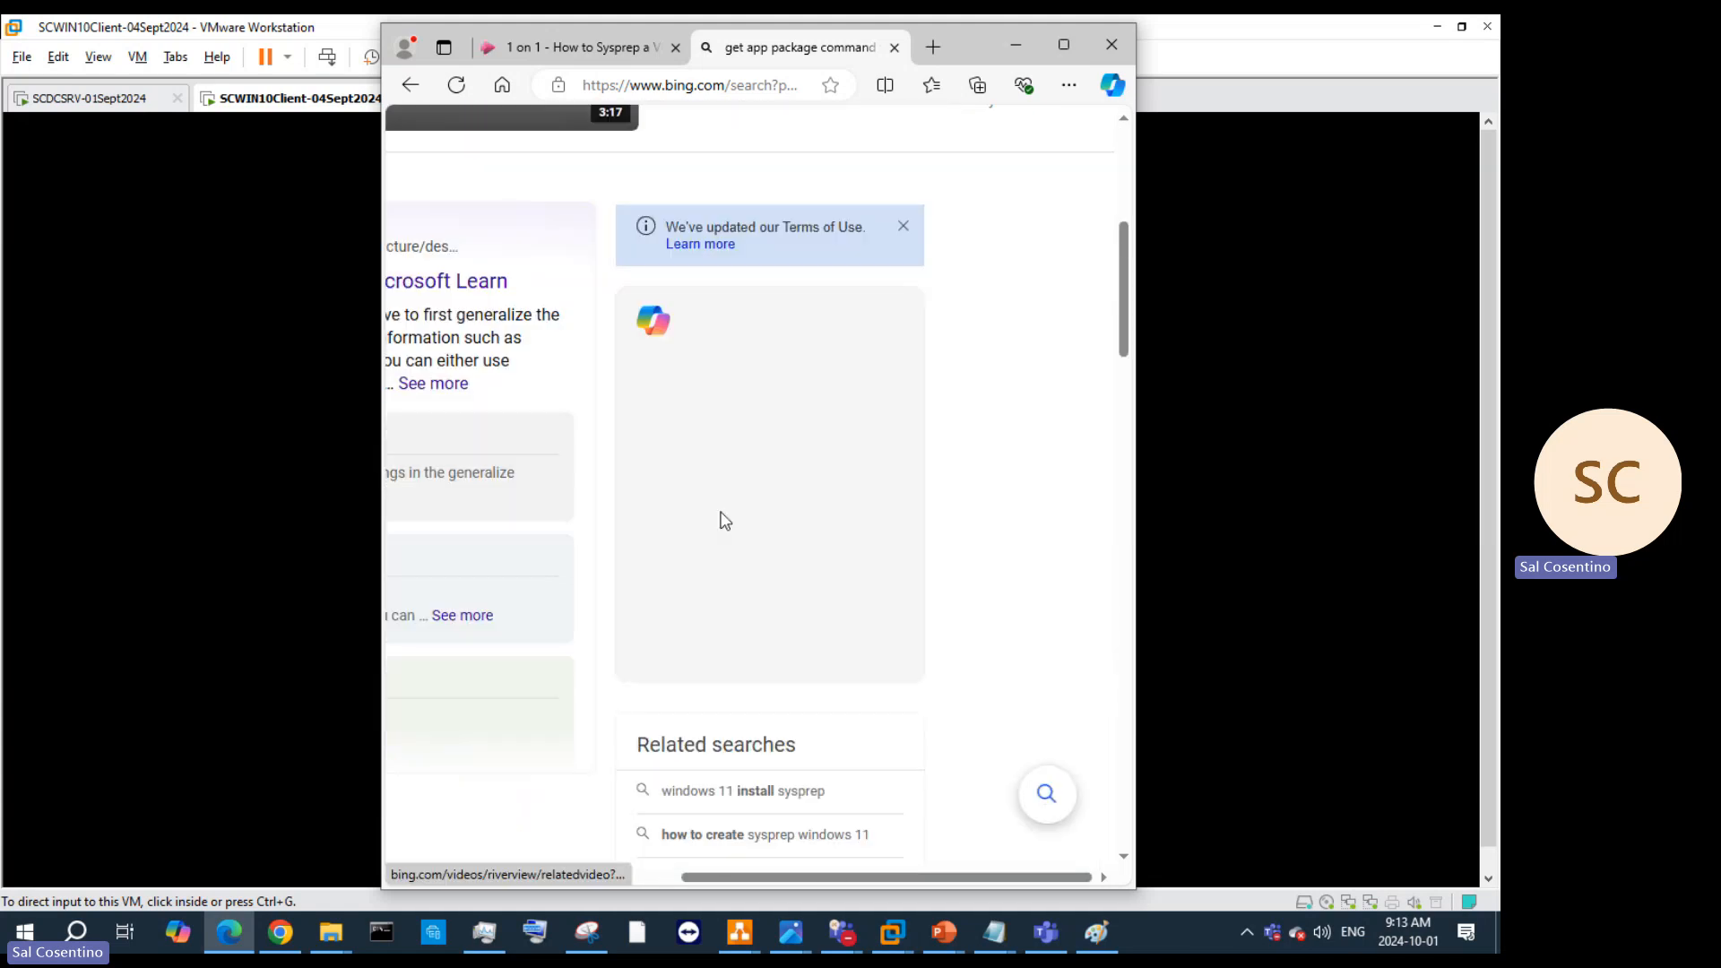
click(1064, 44)
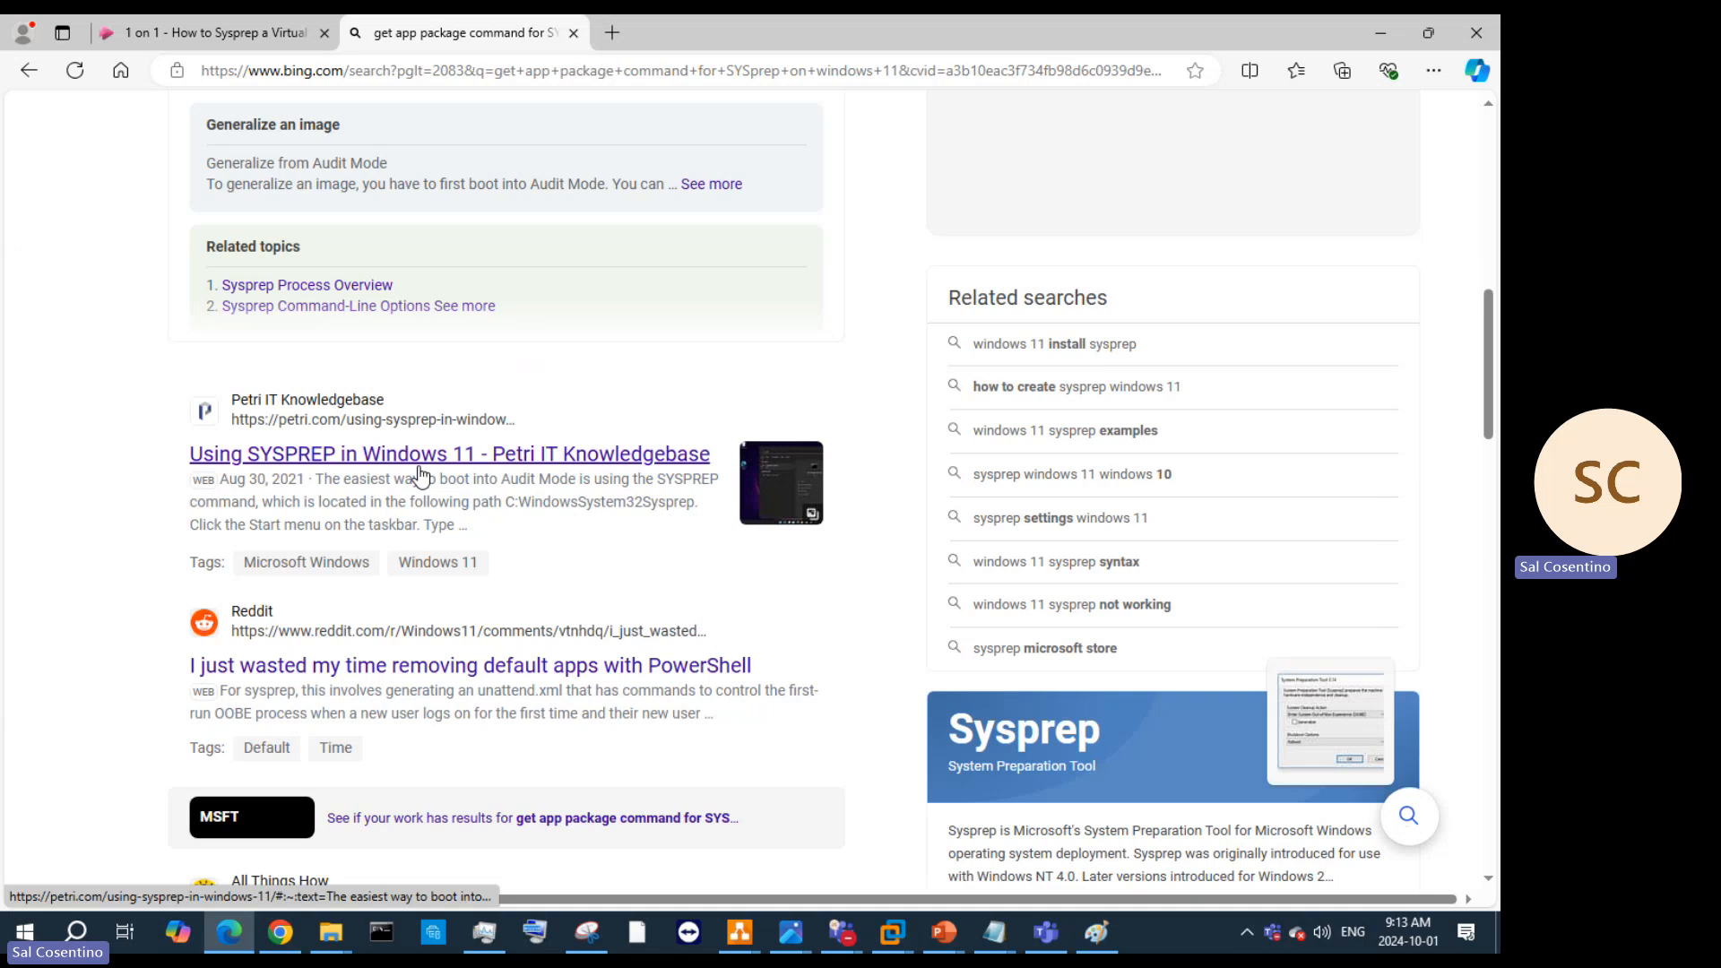
scroll(421, 475, down, 5)
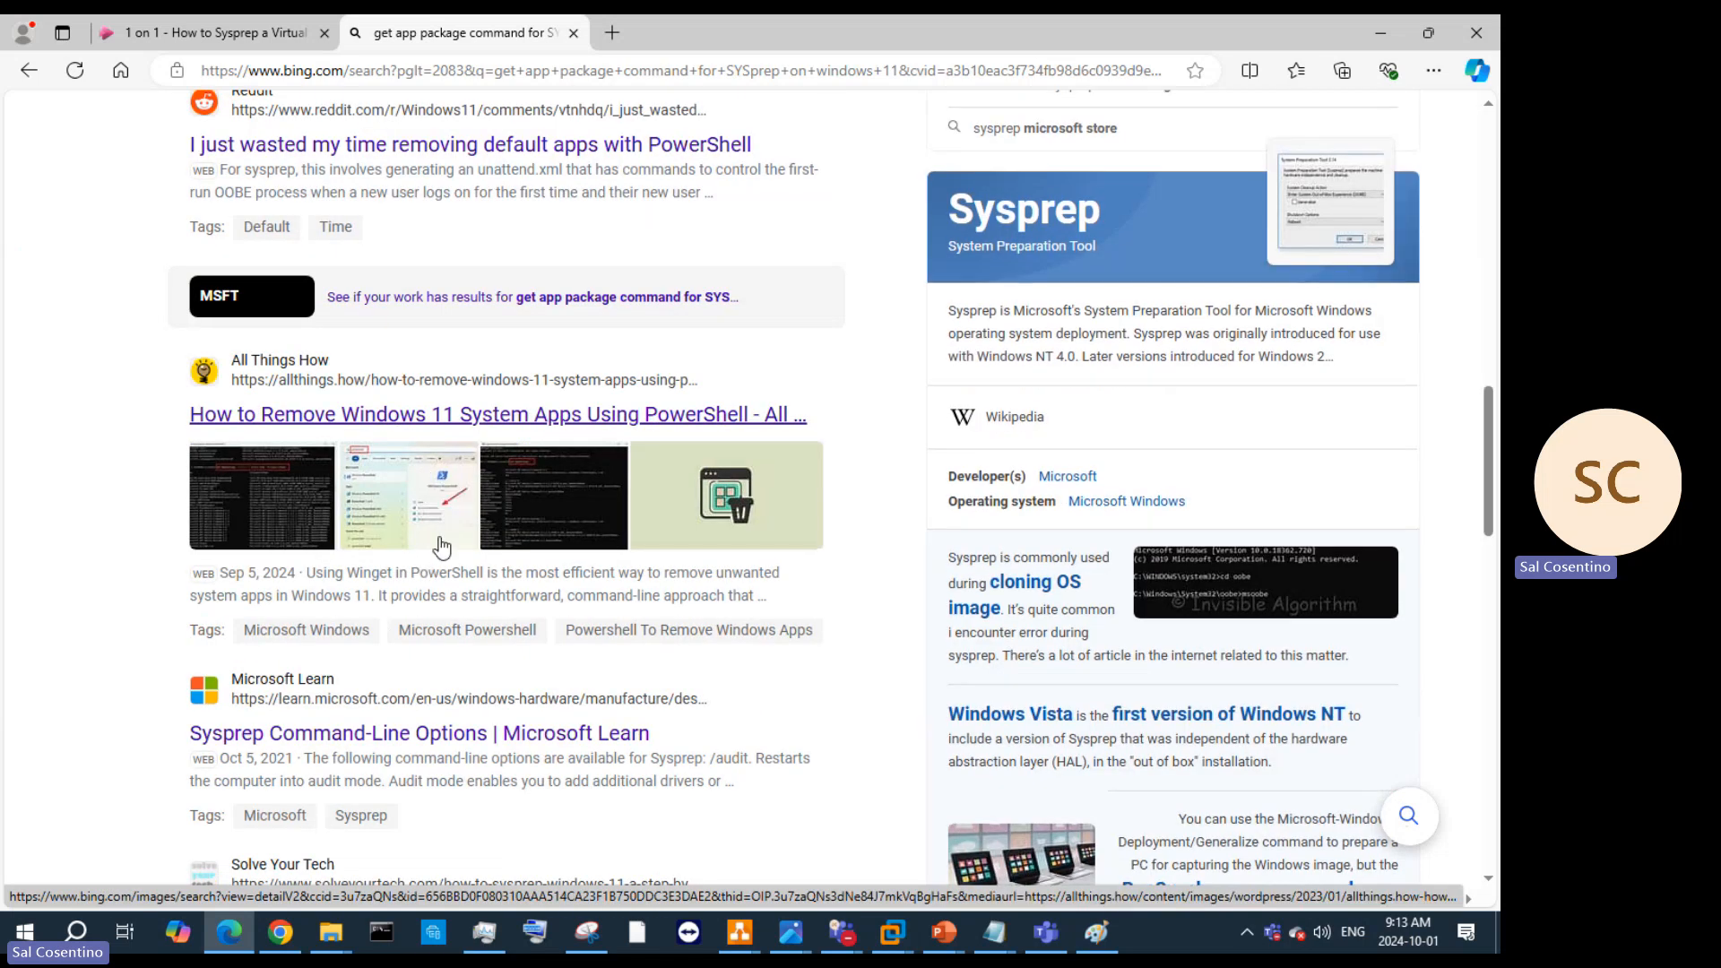
Open the All Things How 'How to Remove Windows 11 System Apps' article and read through it
click(527, 422)
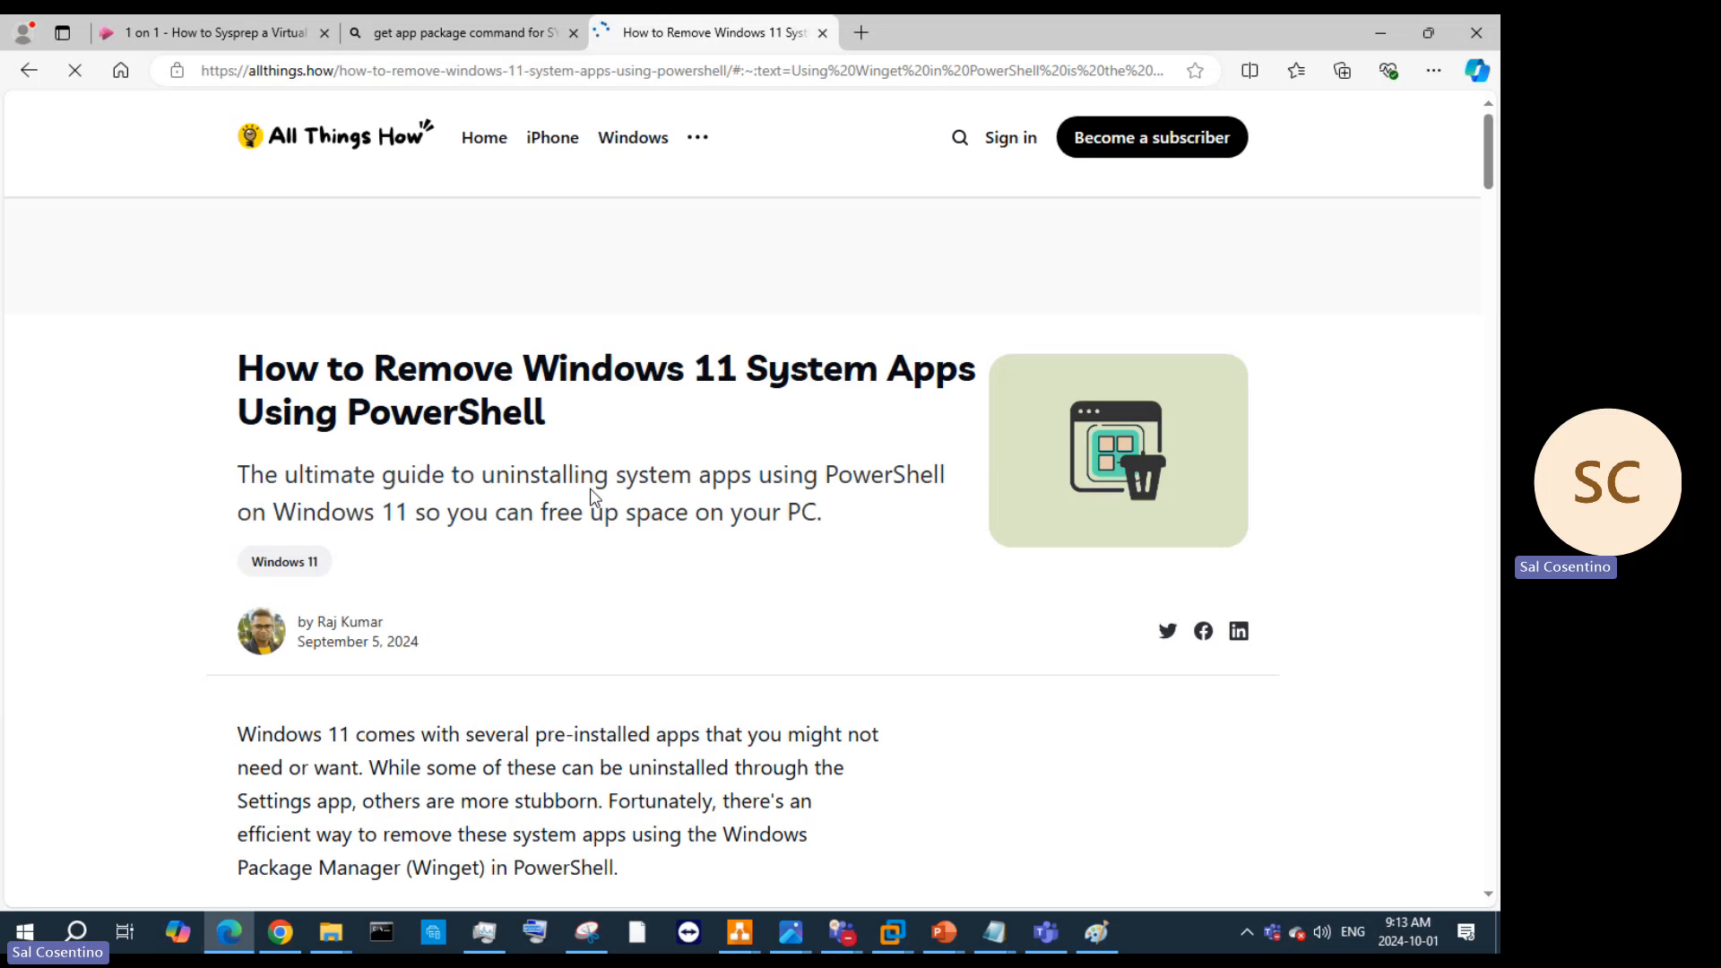
scroll(628, 555, down, 20)
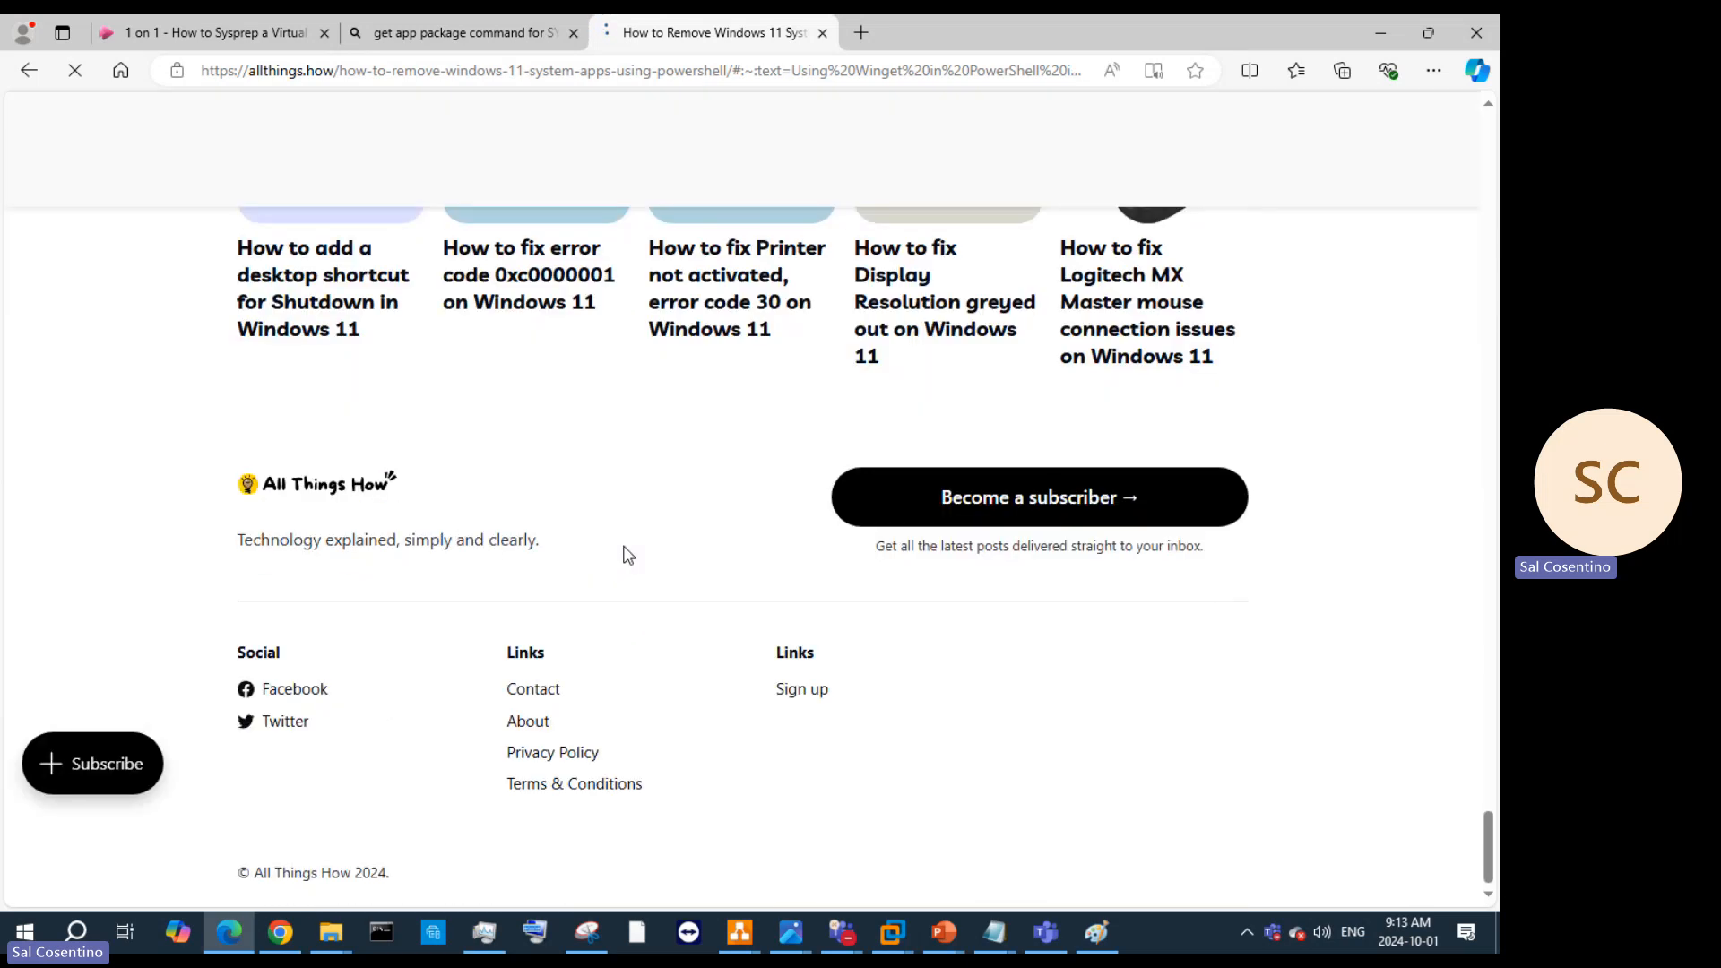
scroll(627, 534, up, 10)
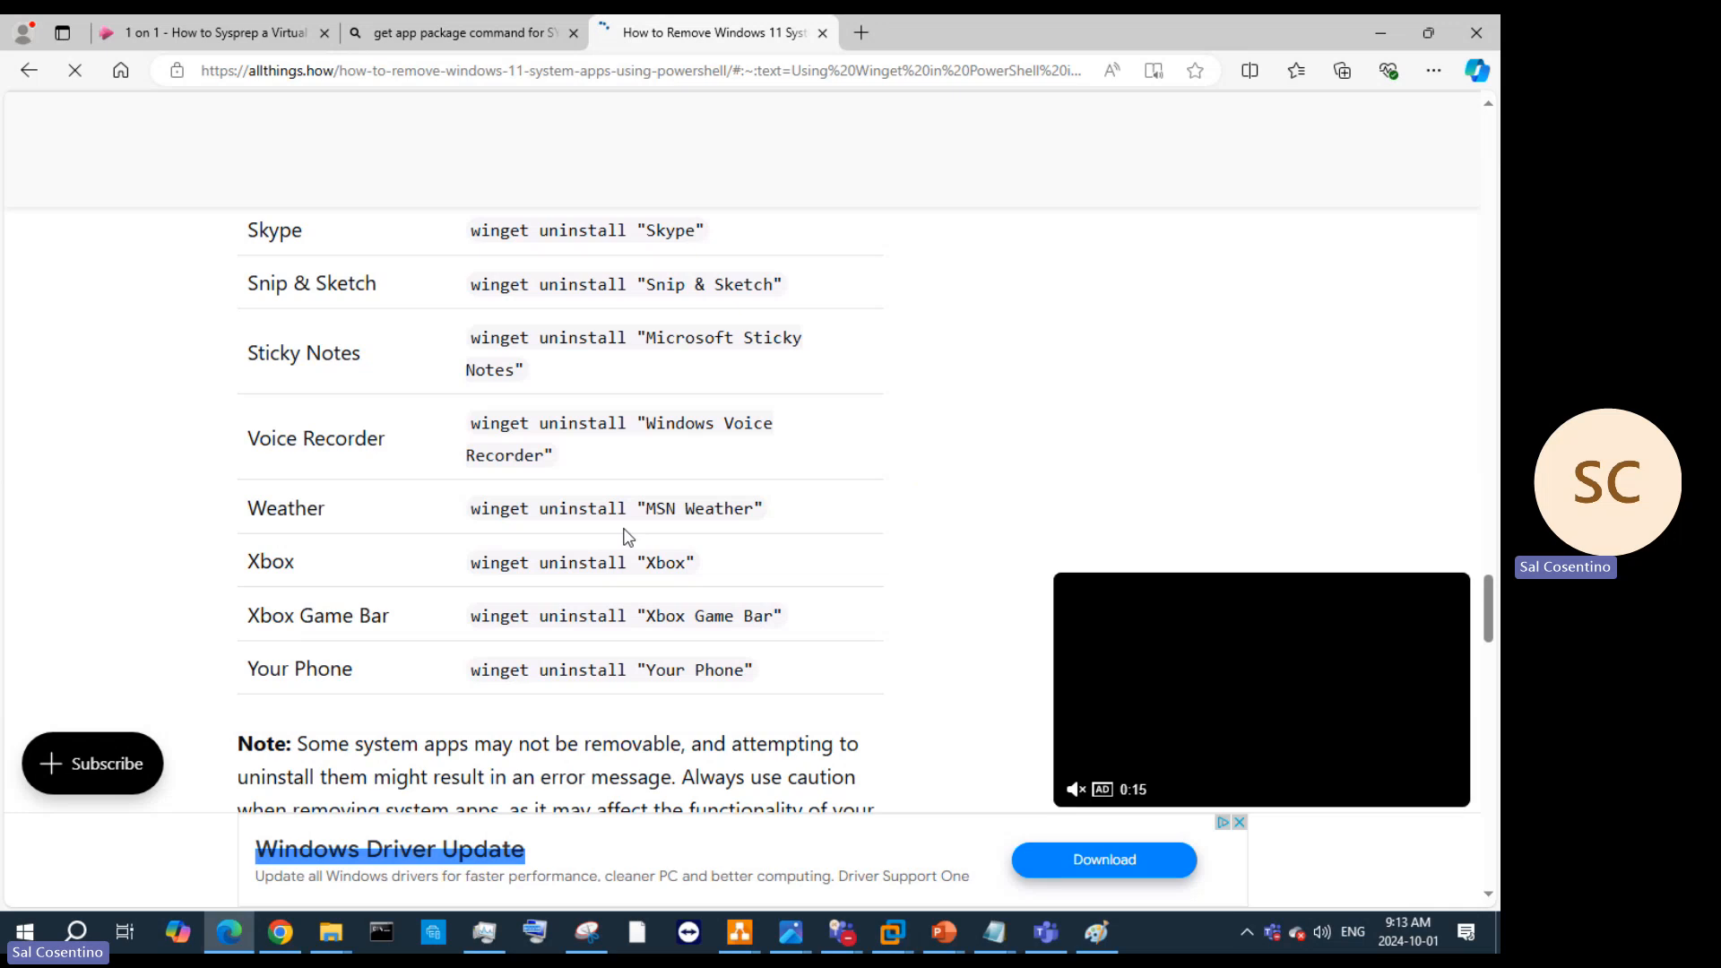
scroll(628, 538, up, 10)
scroll(610, 545, up, 4)
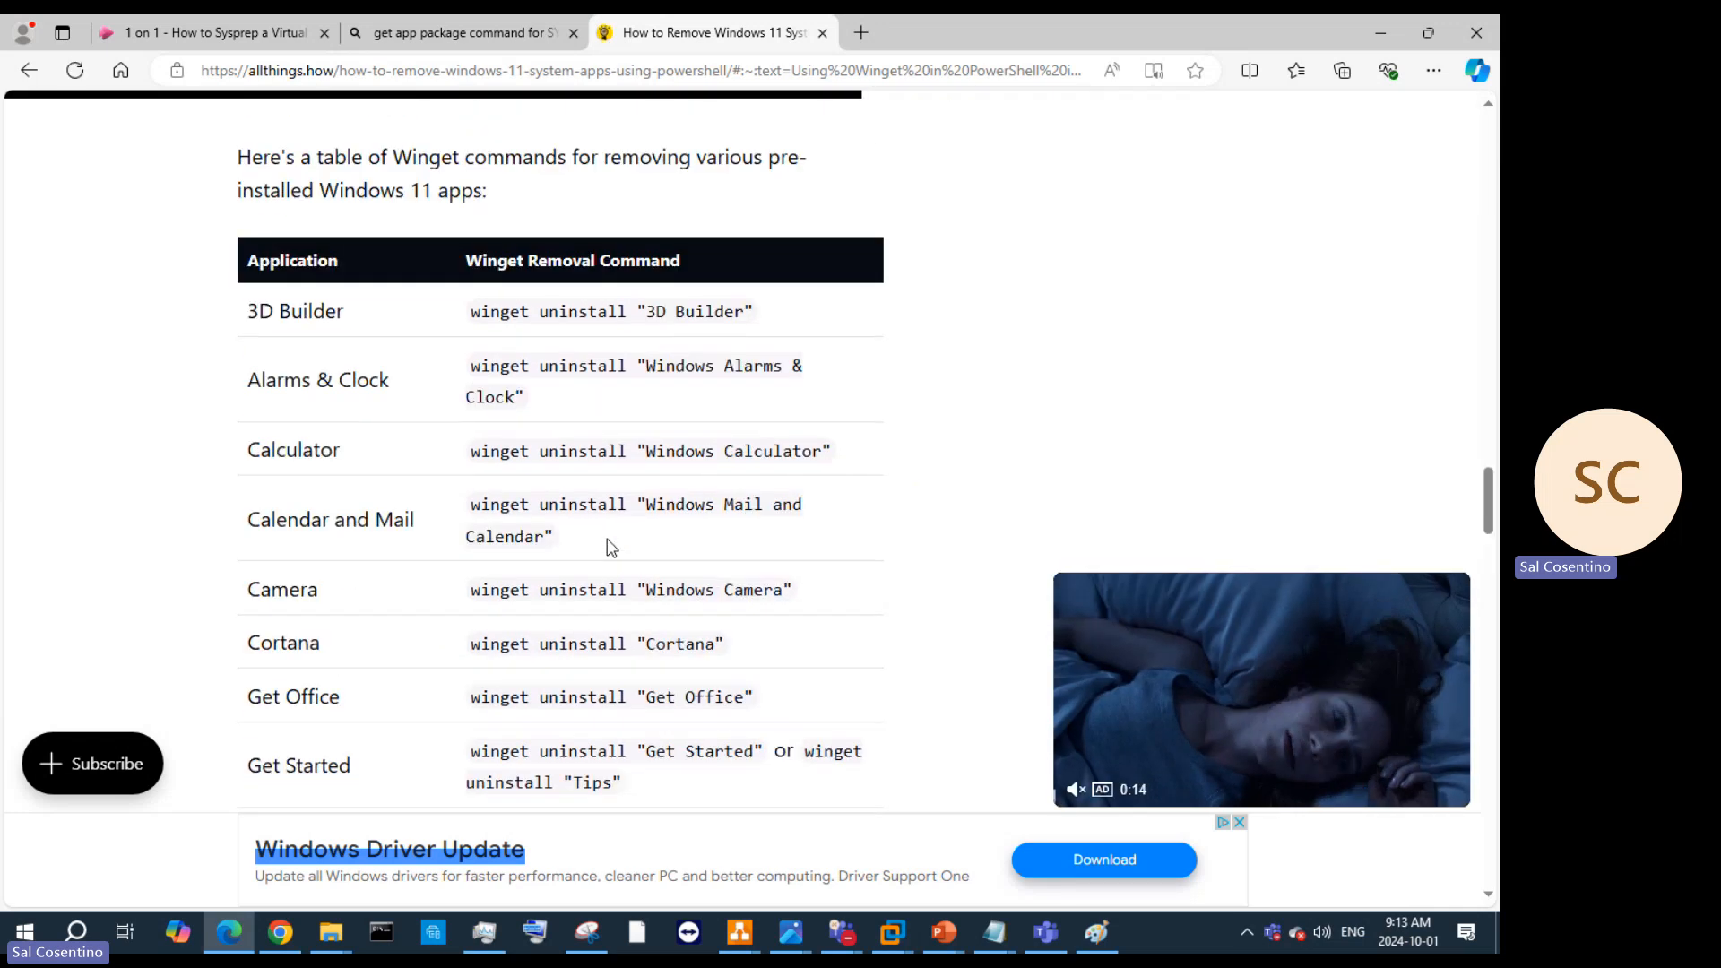
scroll(609, 545, down, 7)
scroll(610, 545, down, 3)
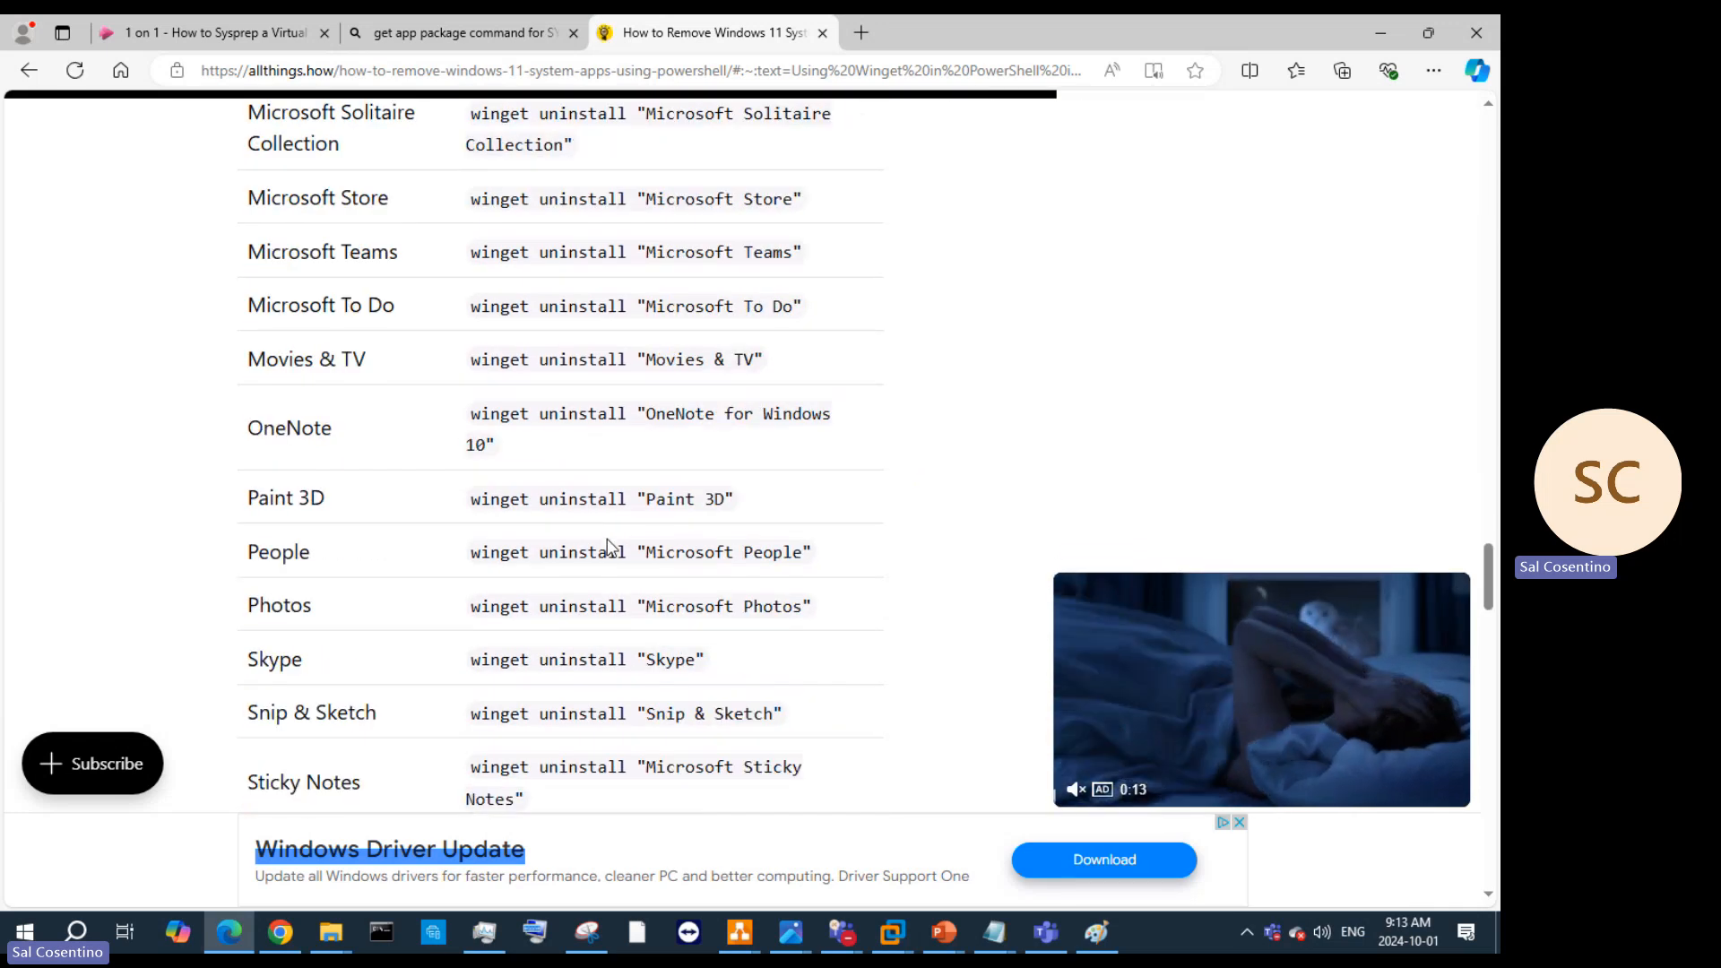
scroll(610, 545, down, 3)
scroll(496, 422, down, 10)
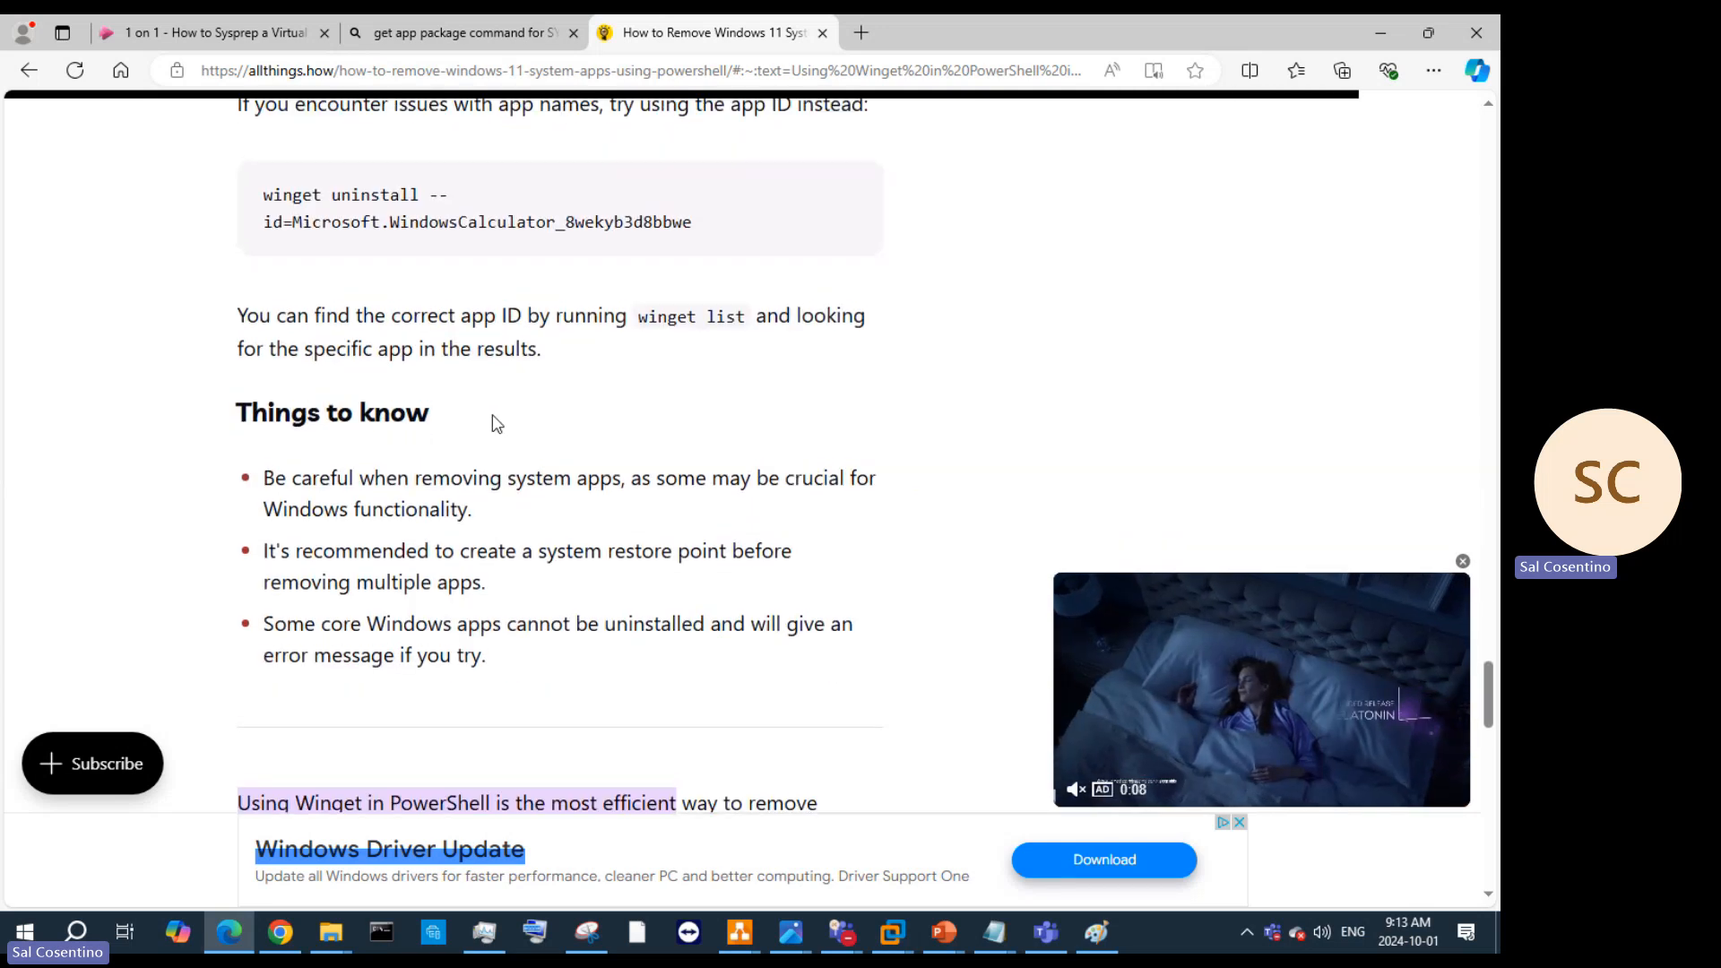
Scroll back to the top of the article and return to the Bing results
scroll(496, 423, up, 3)
scroll(496, 422, up, 5)
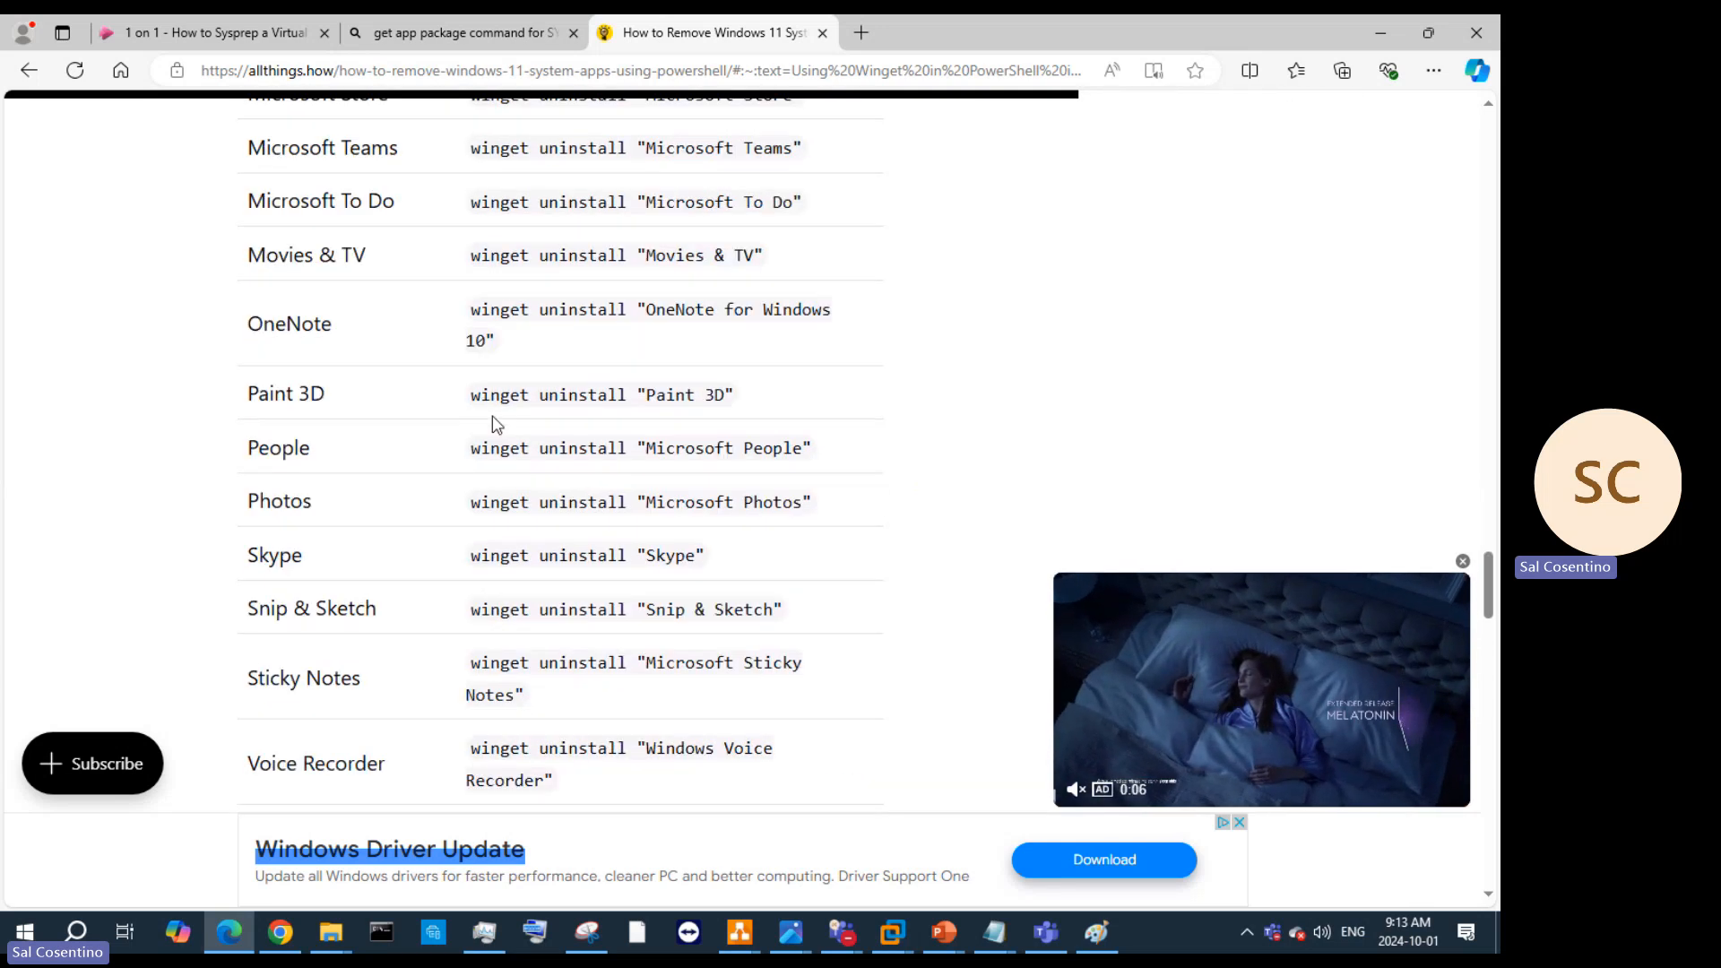
scroll(496, 423, down, 5)
scroll(495, 422, up, 10)
scroll(496, 428, up, 10)
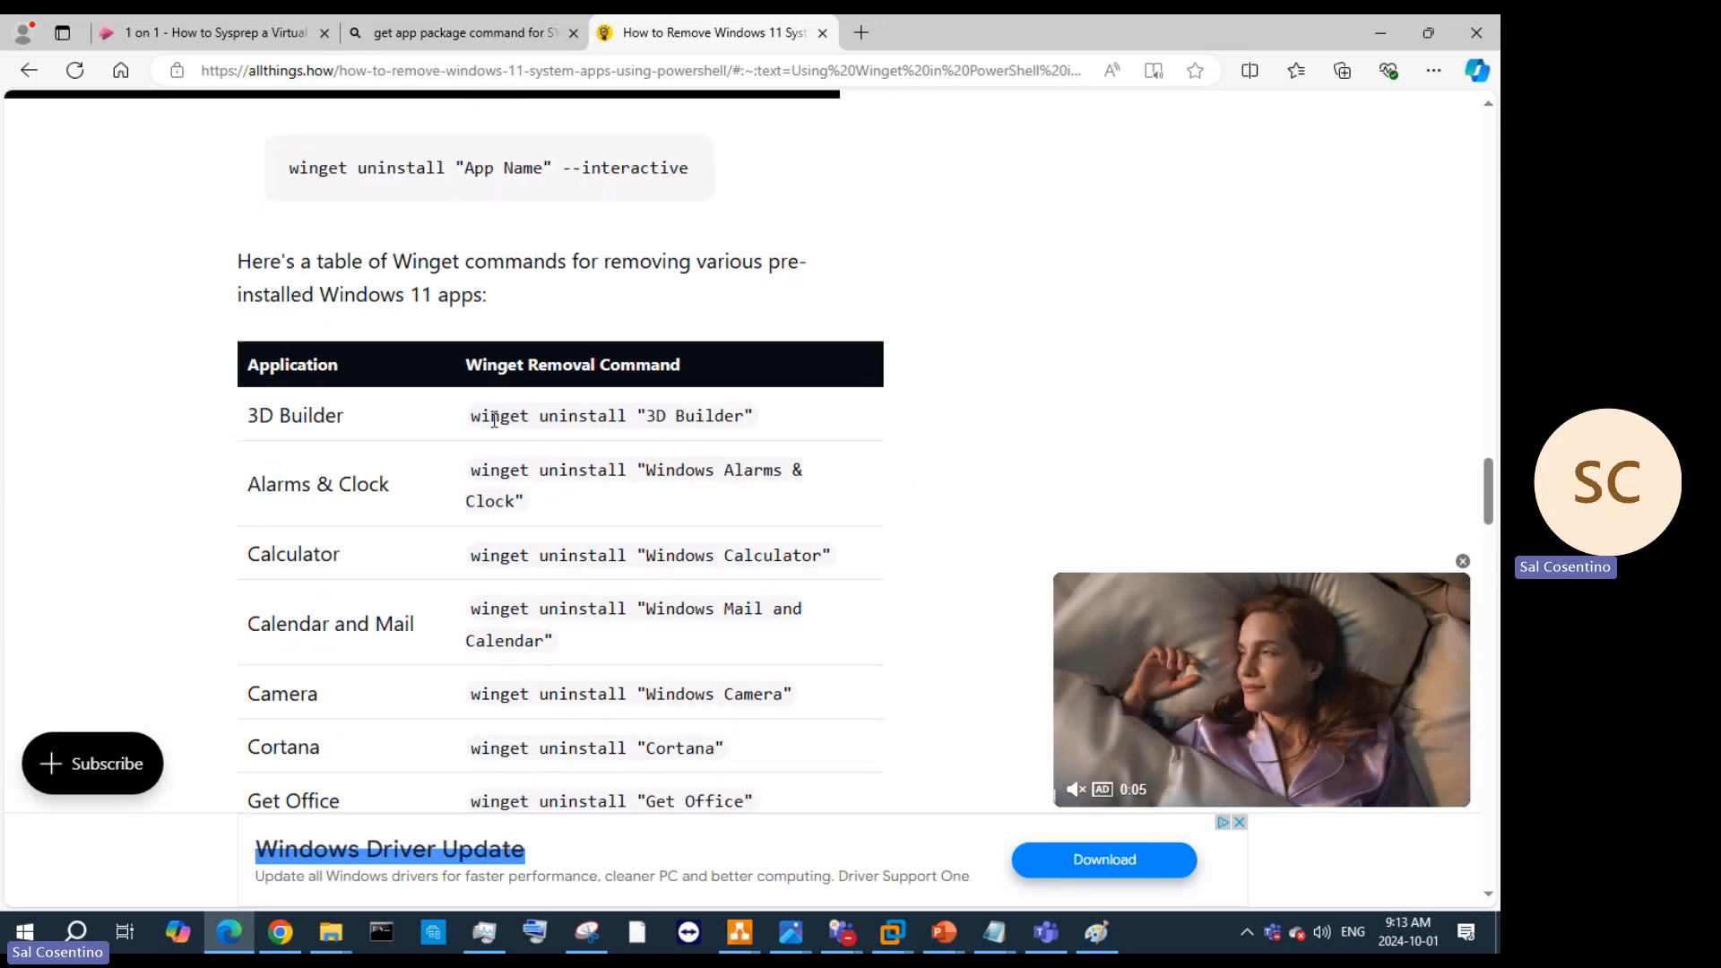
scroll(496, 429, up, 5)
scroll(496, 428, up, 9)
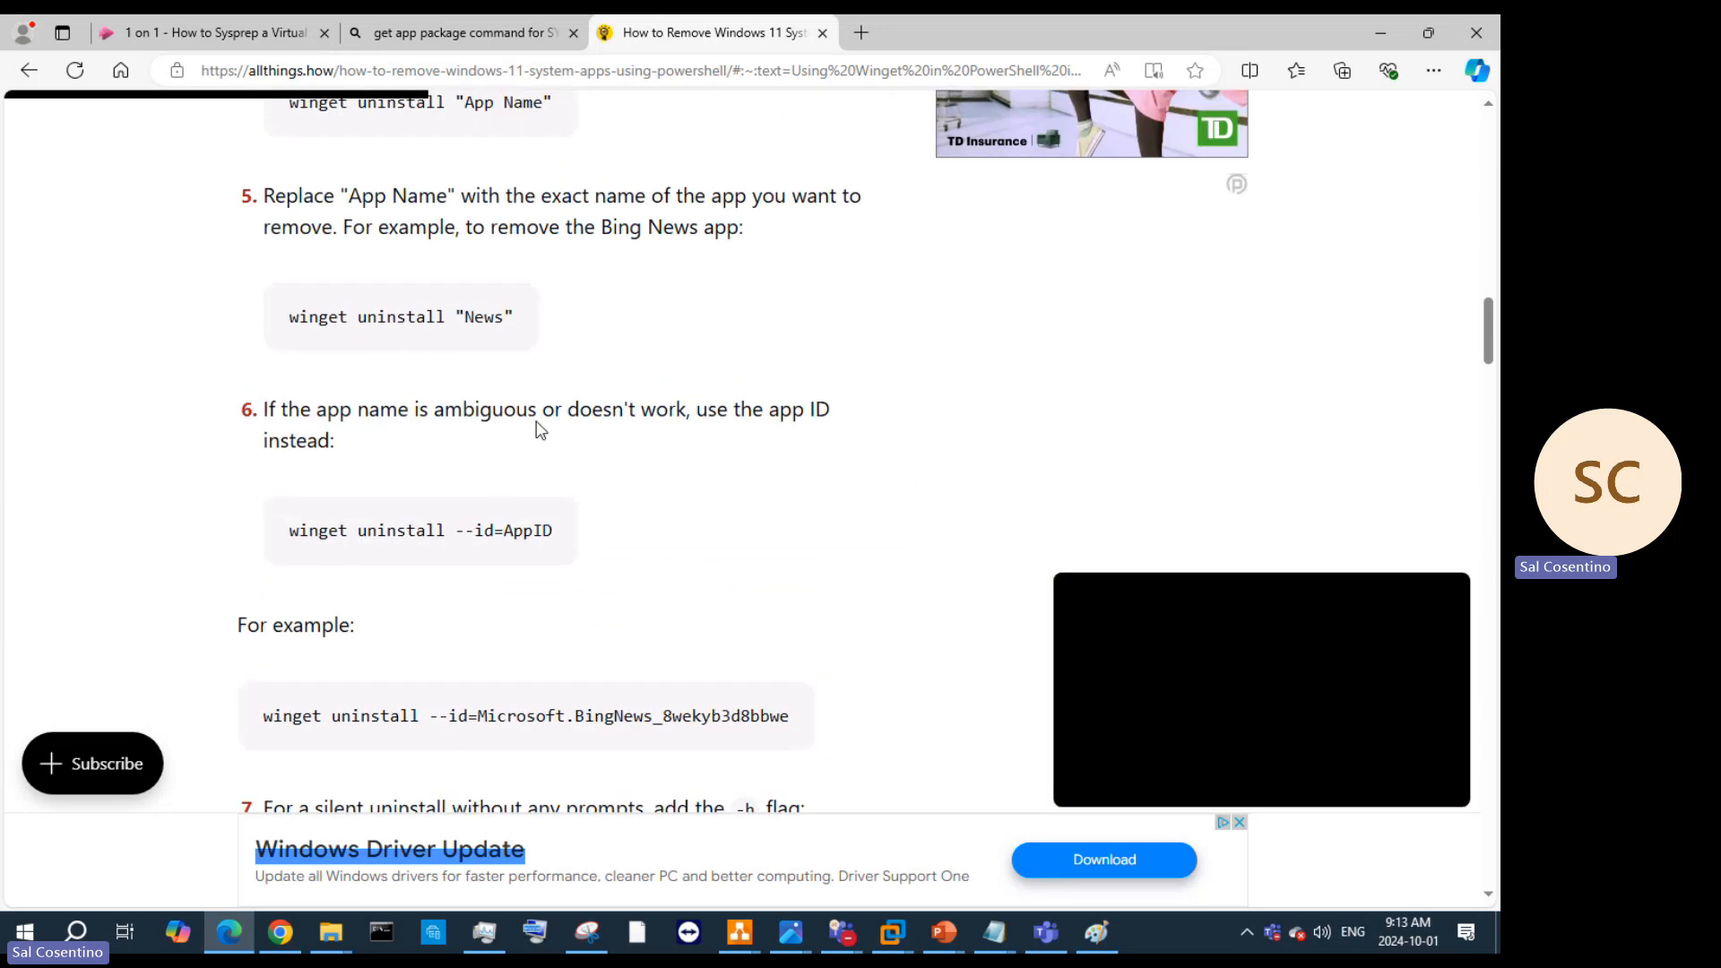
scroll(544, 345, up, 15)
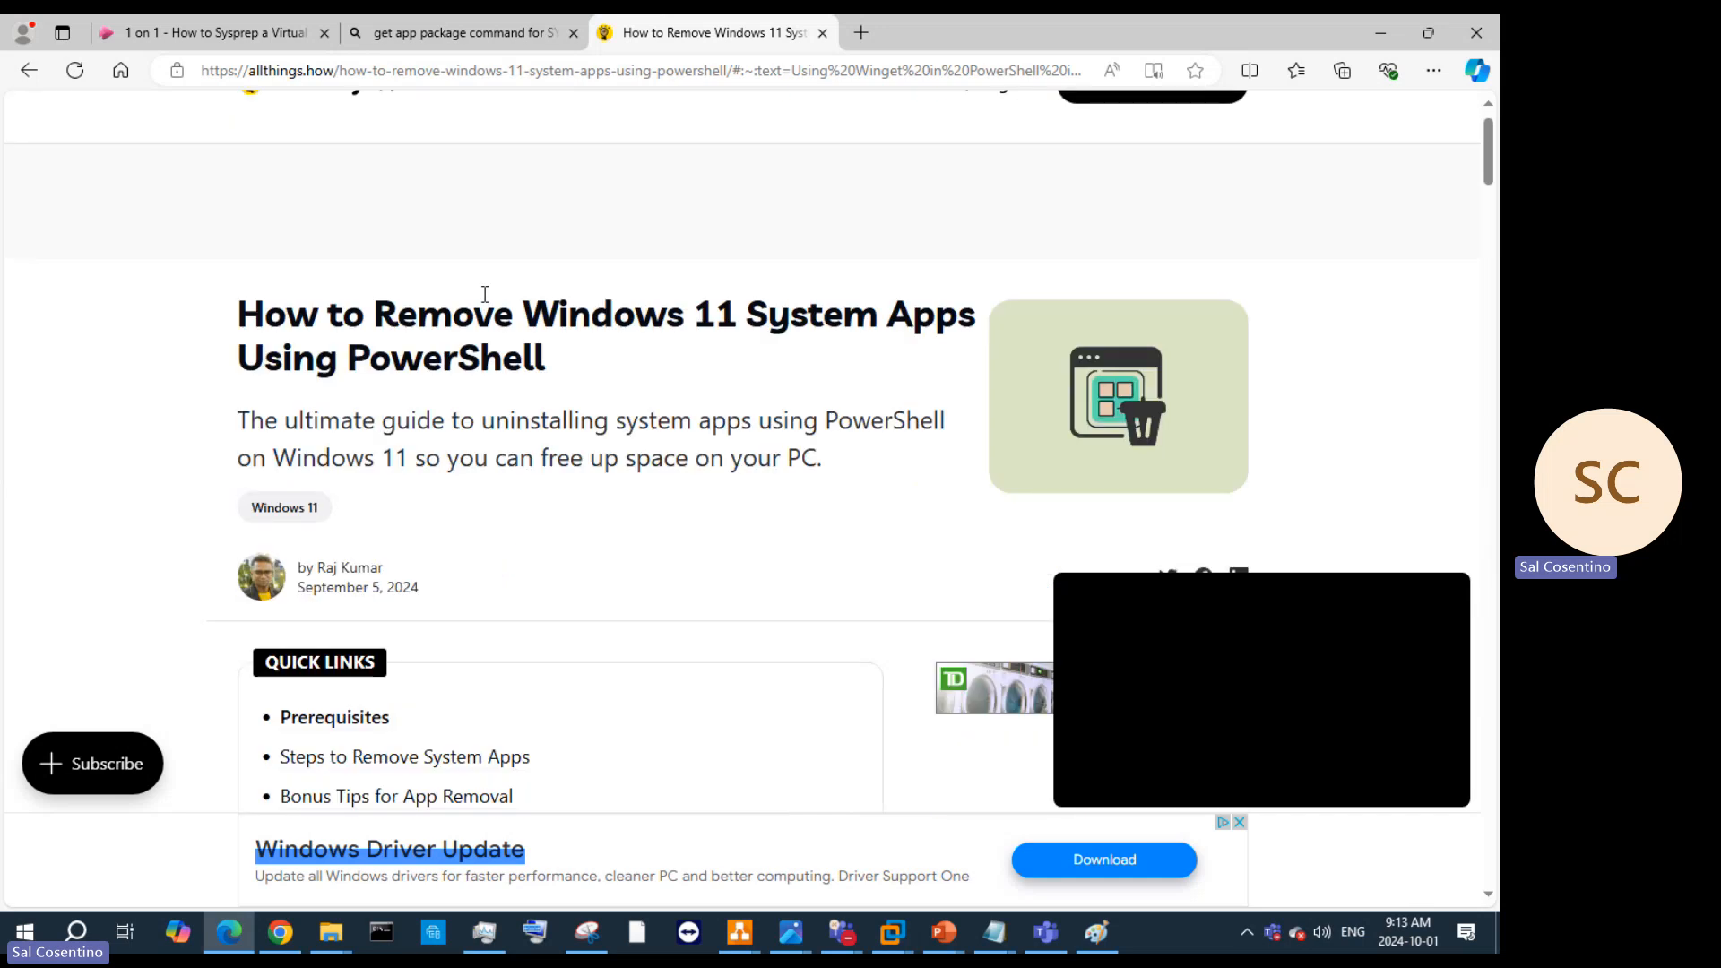
click(29, 72)
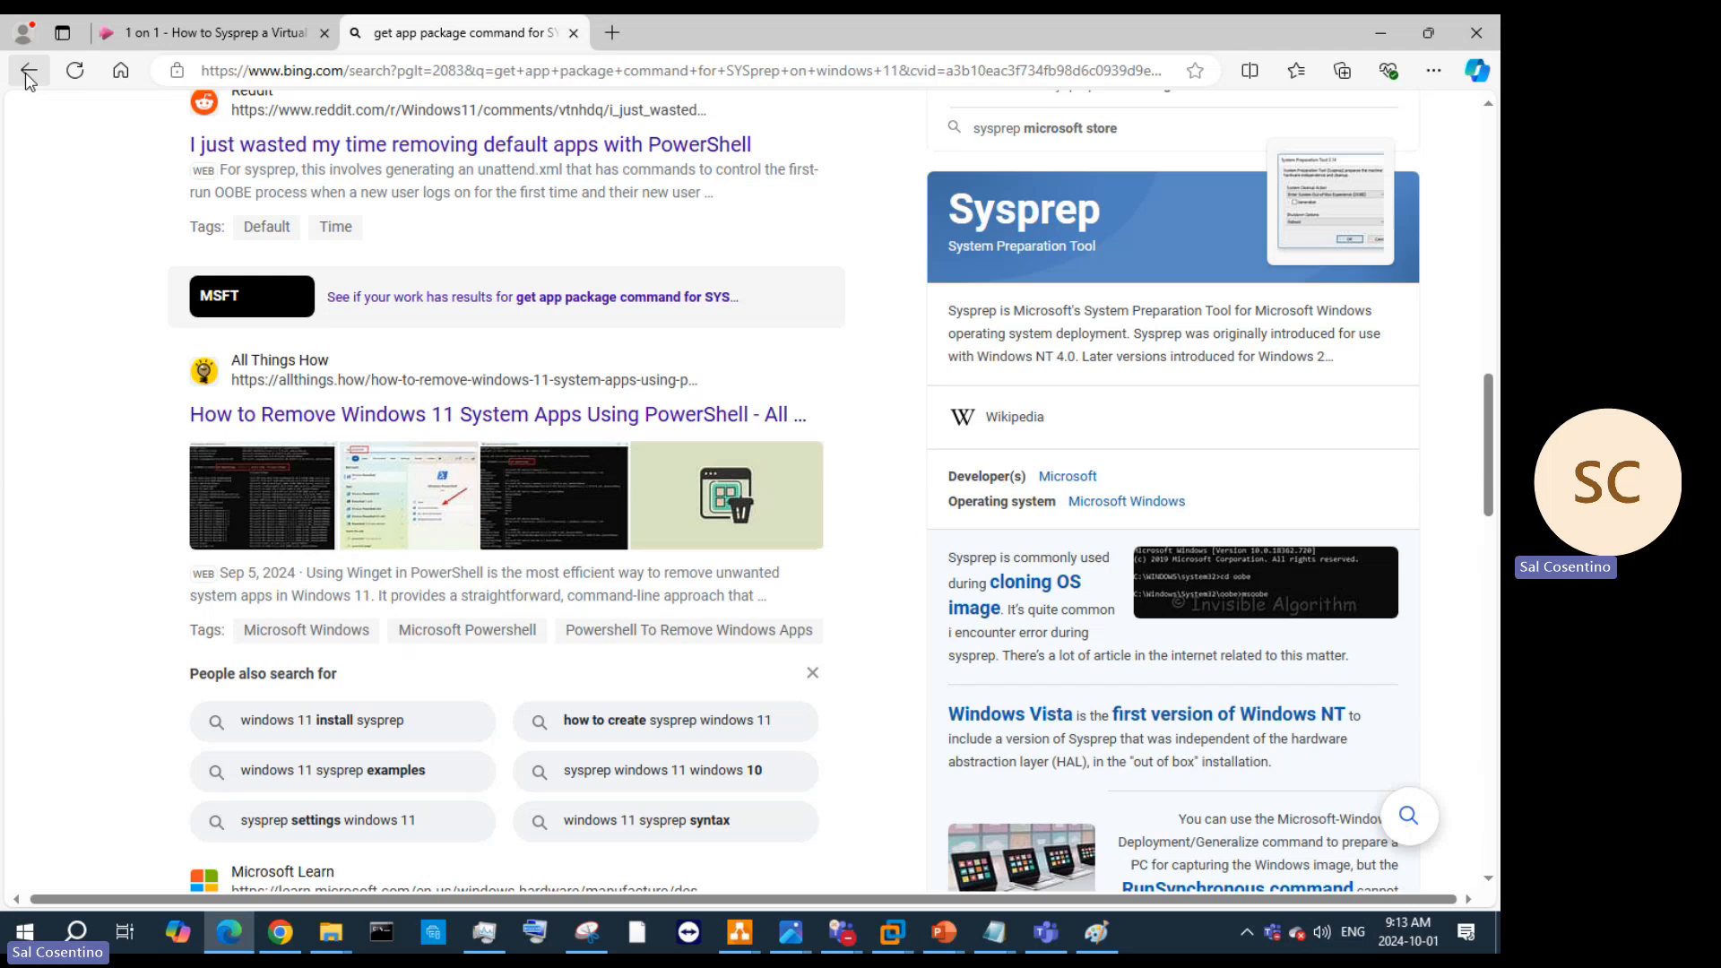
click(1381, 32)
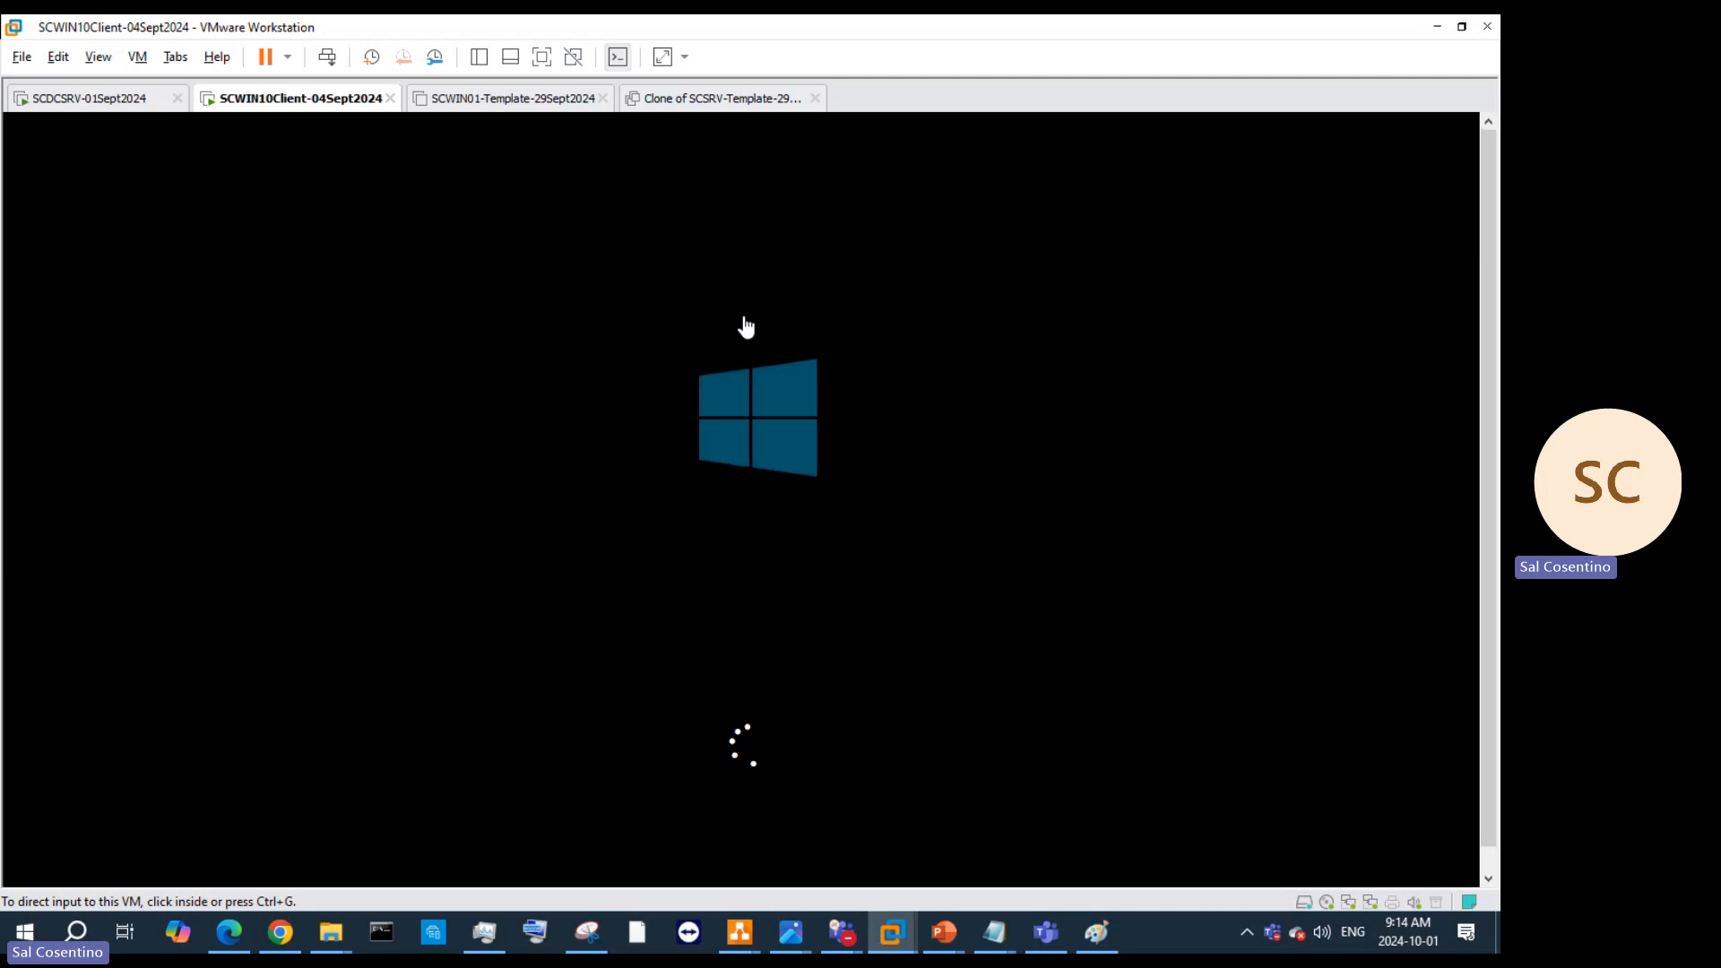
click(230, 933)
scroll(628, 315, up, 5)
scroll(551, 320, up, 10)
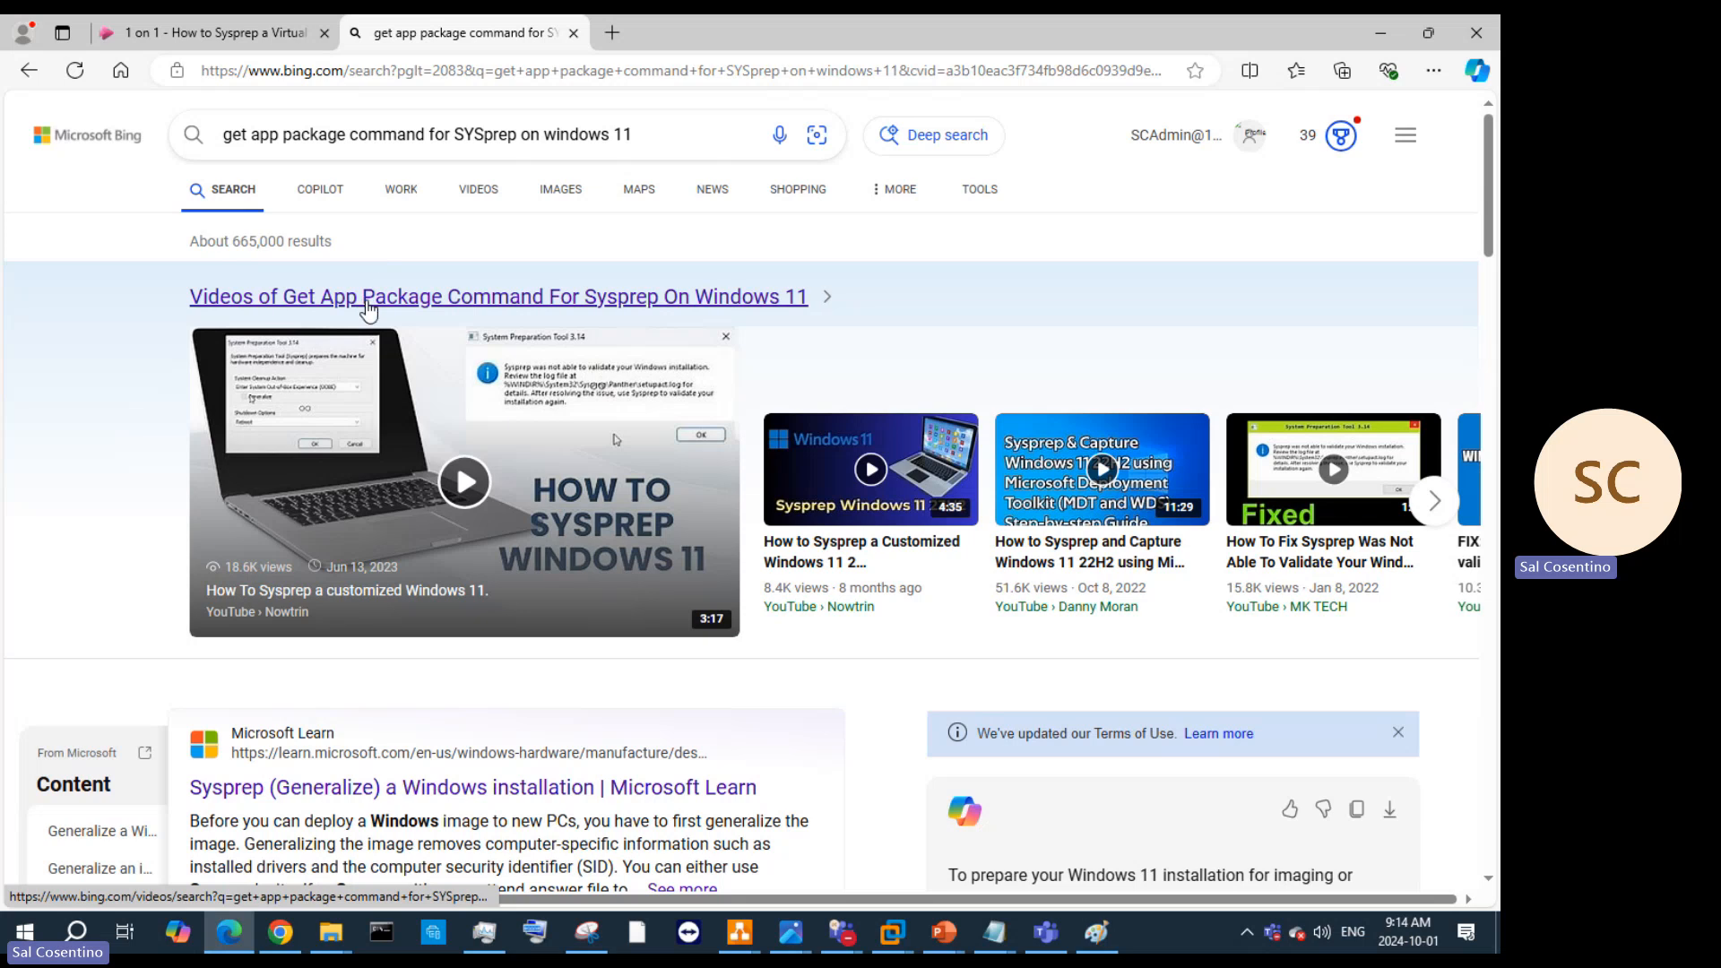
scroll(916, 384, down, 5)
scroll(916, 390, up, 2)
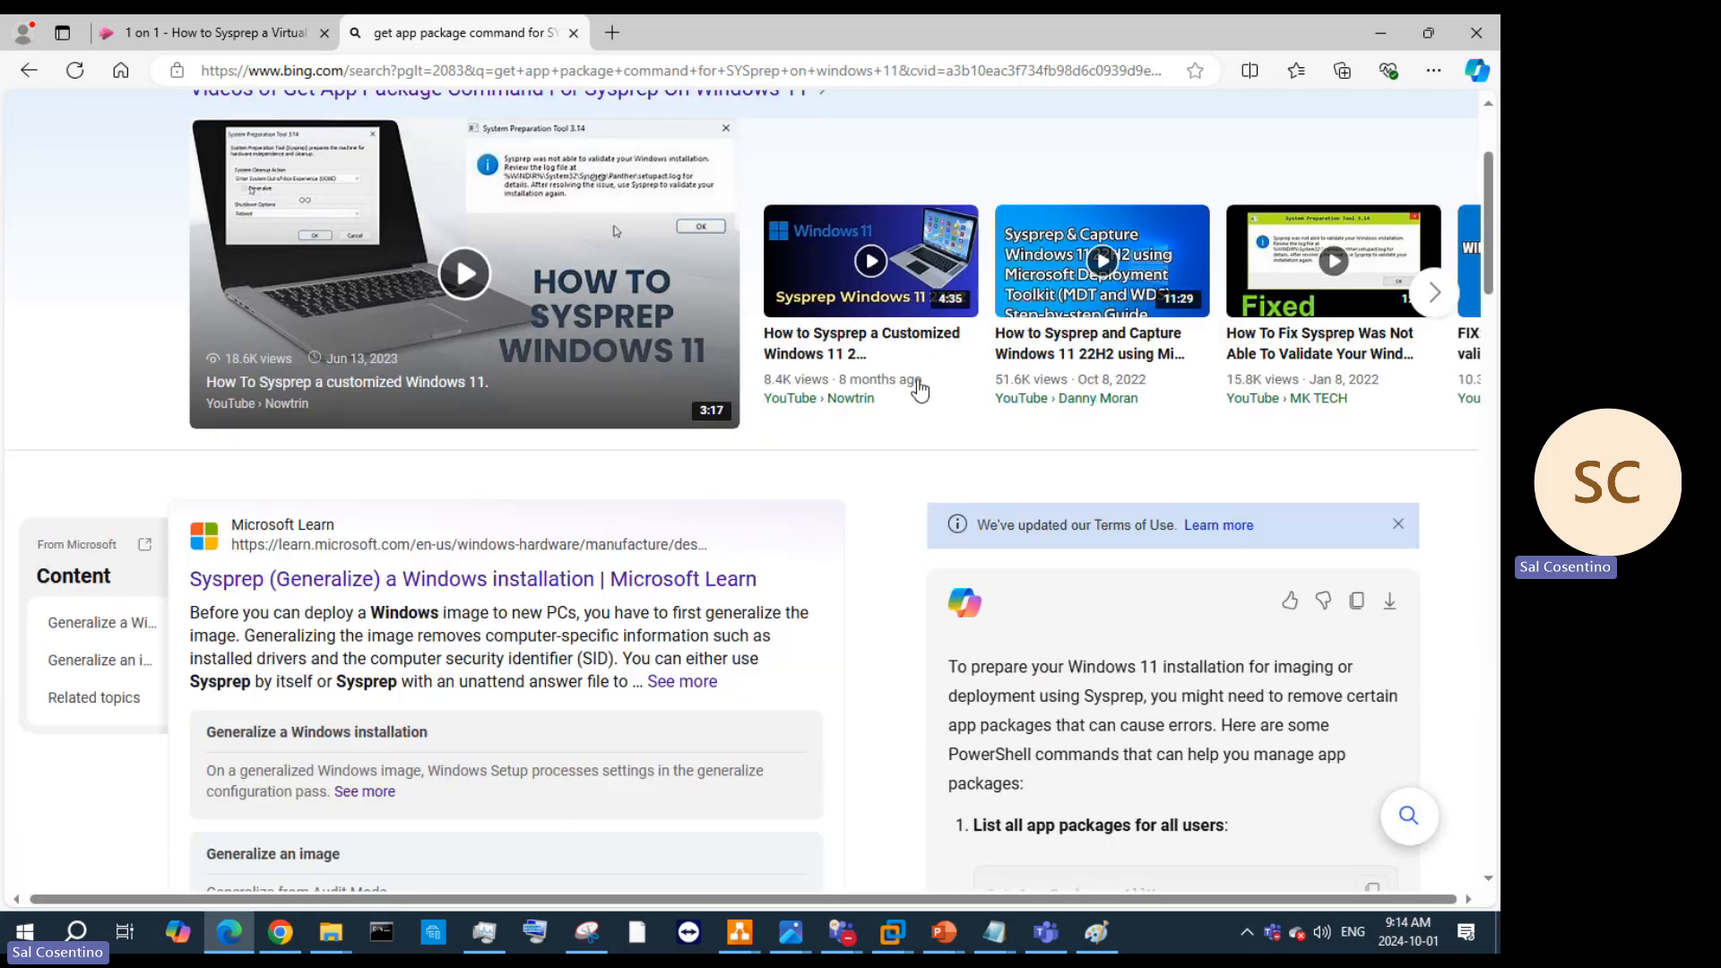
scroll(888, 408, down, 6)
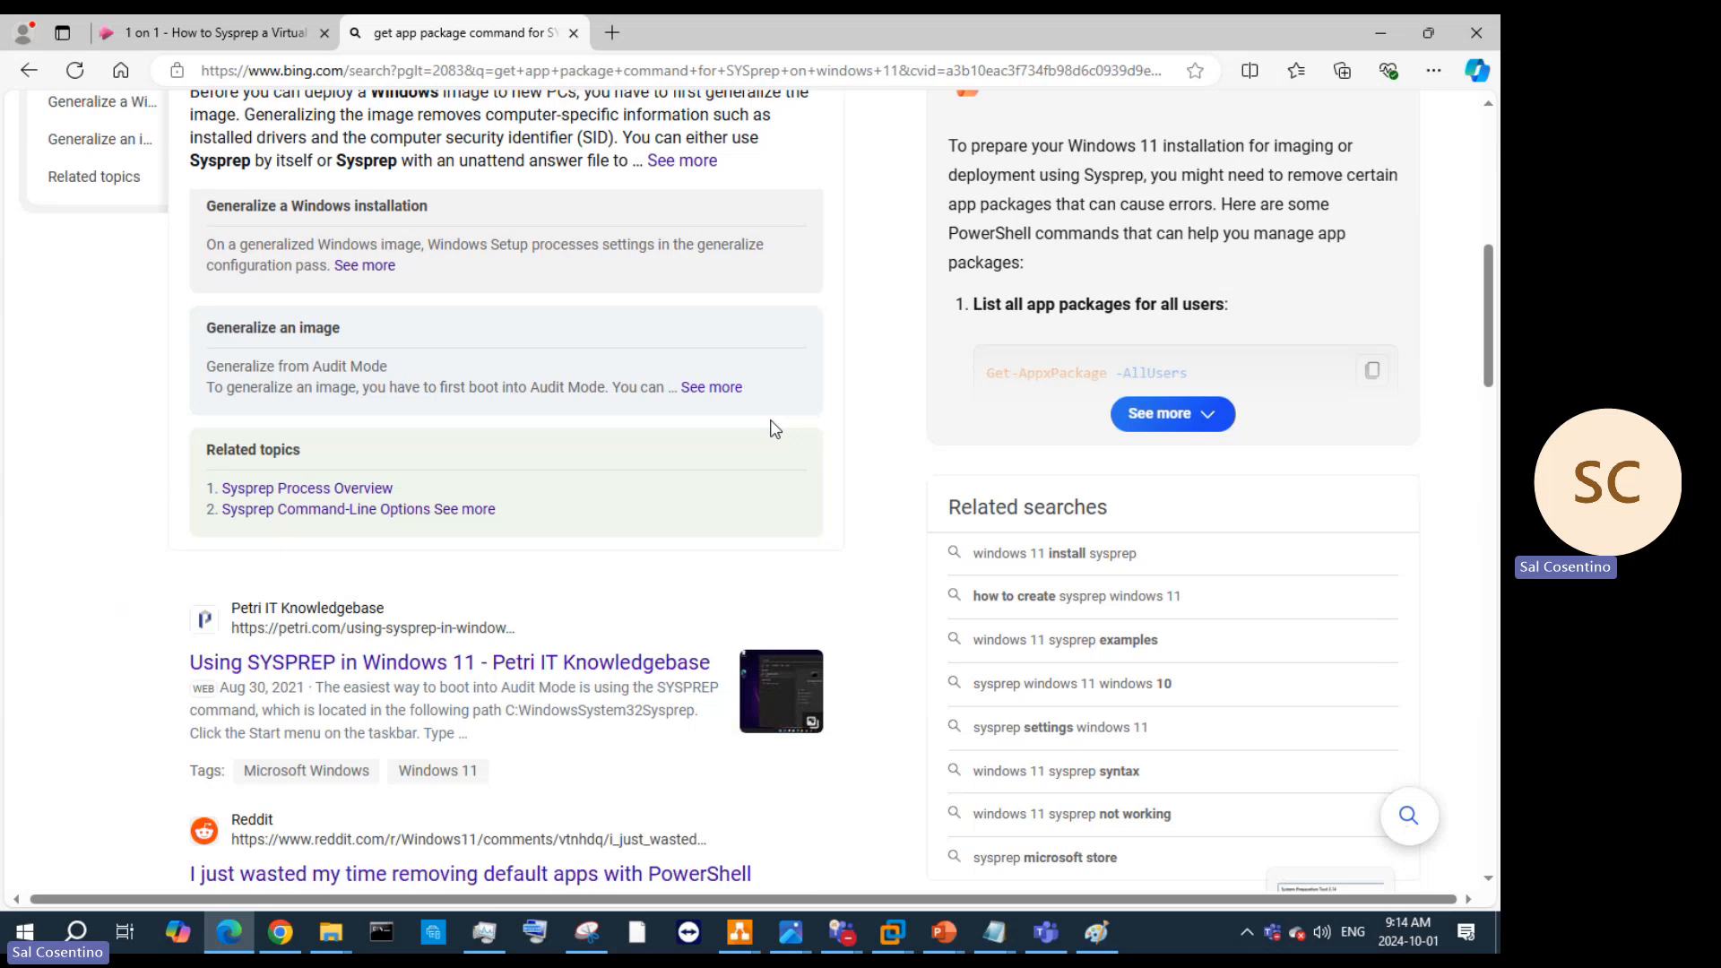
scroll(717, 421, down, 5)
scroll(663, 462, down, 4)
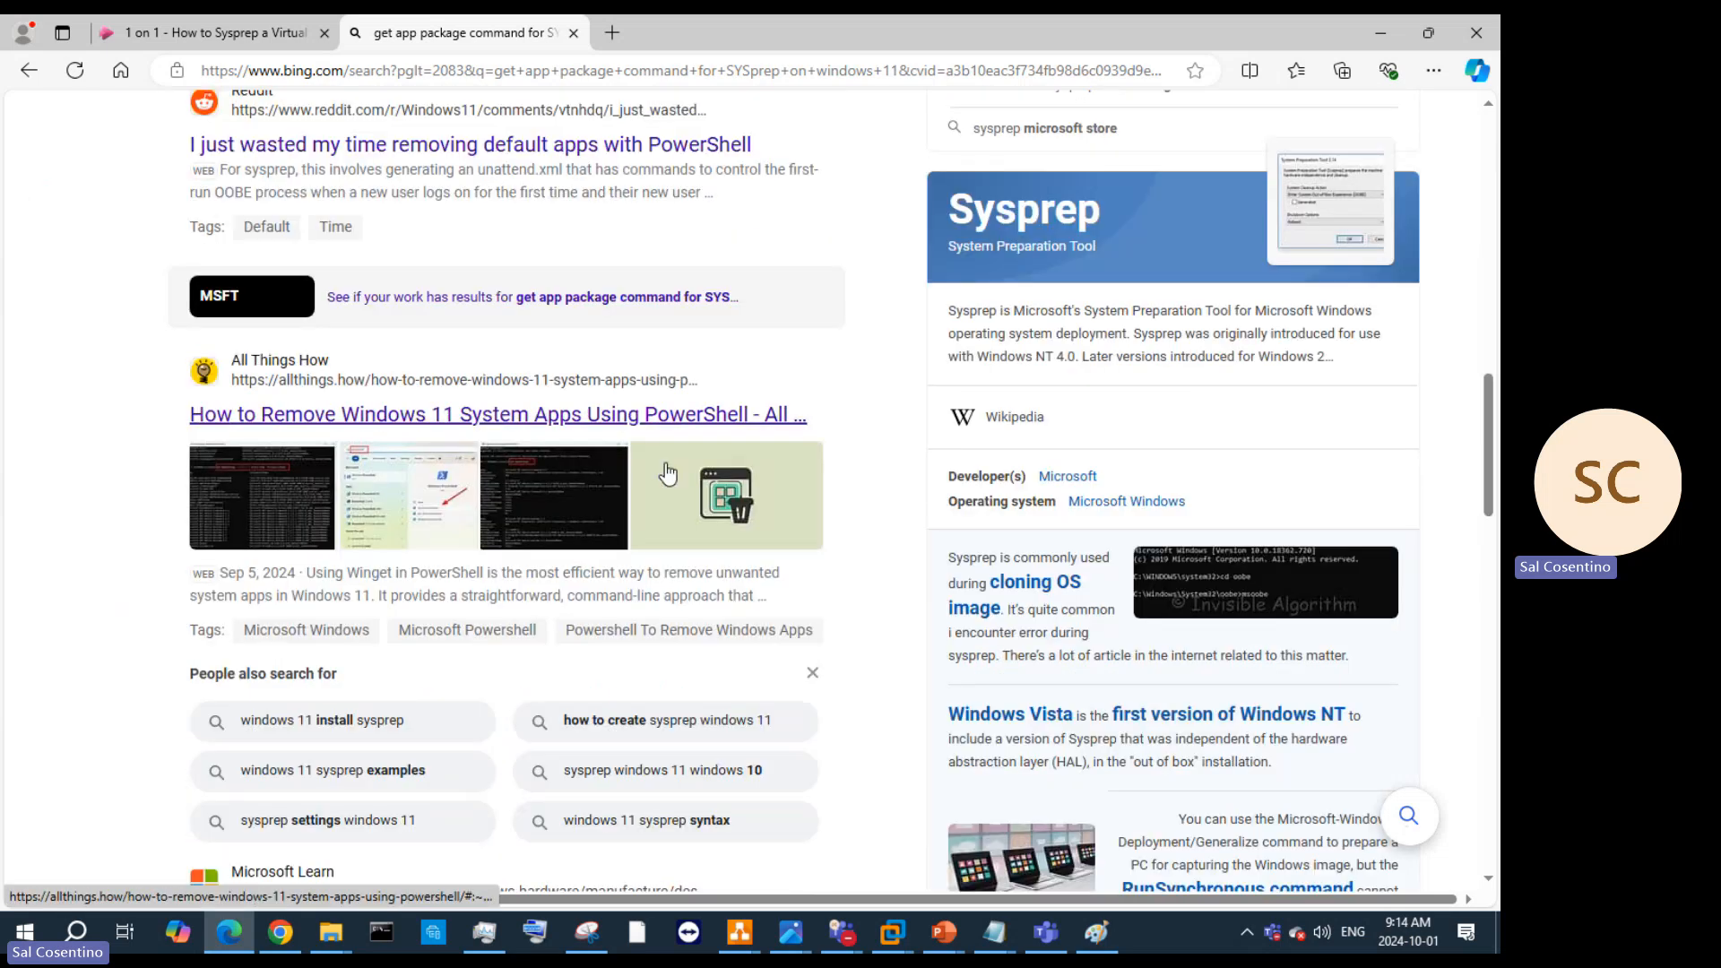
scroll(681, 493, down, 6)
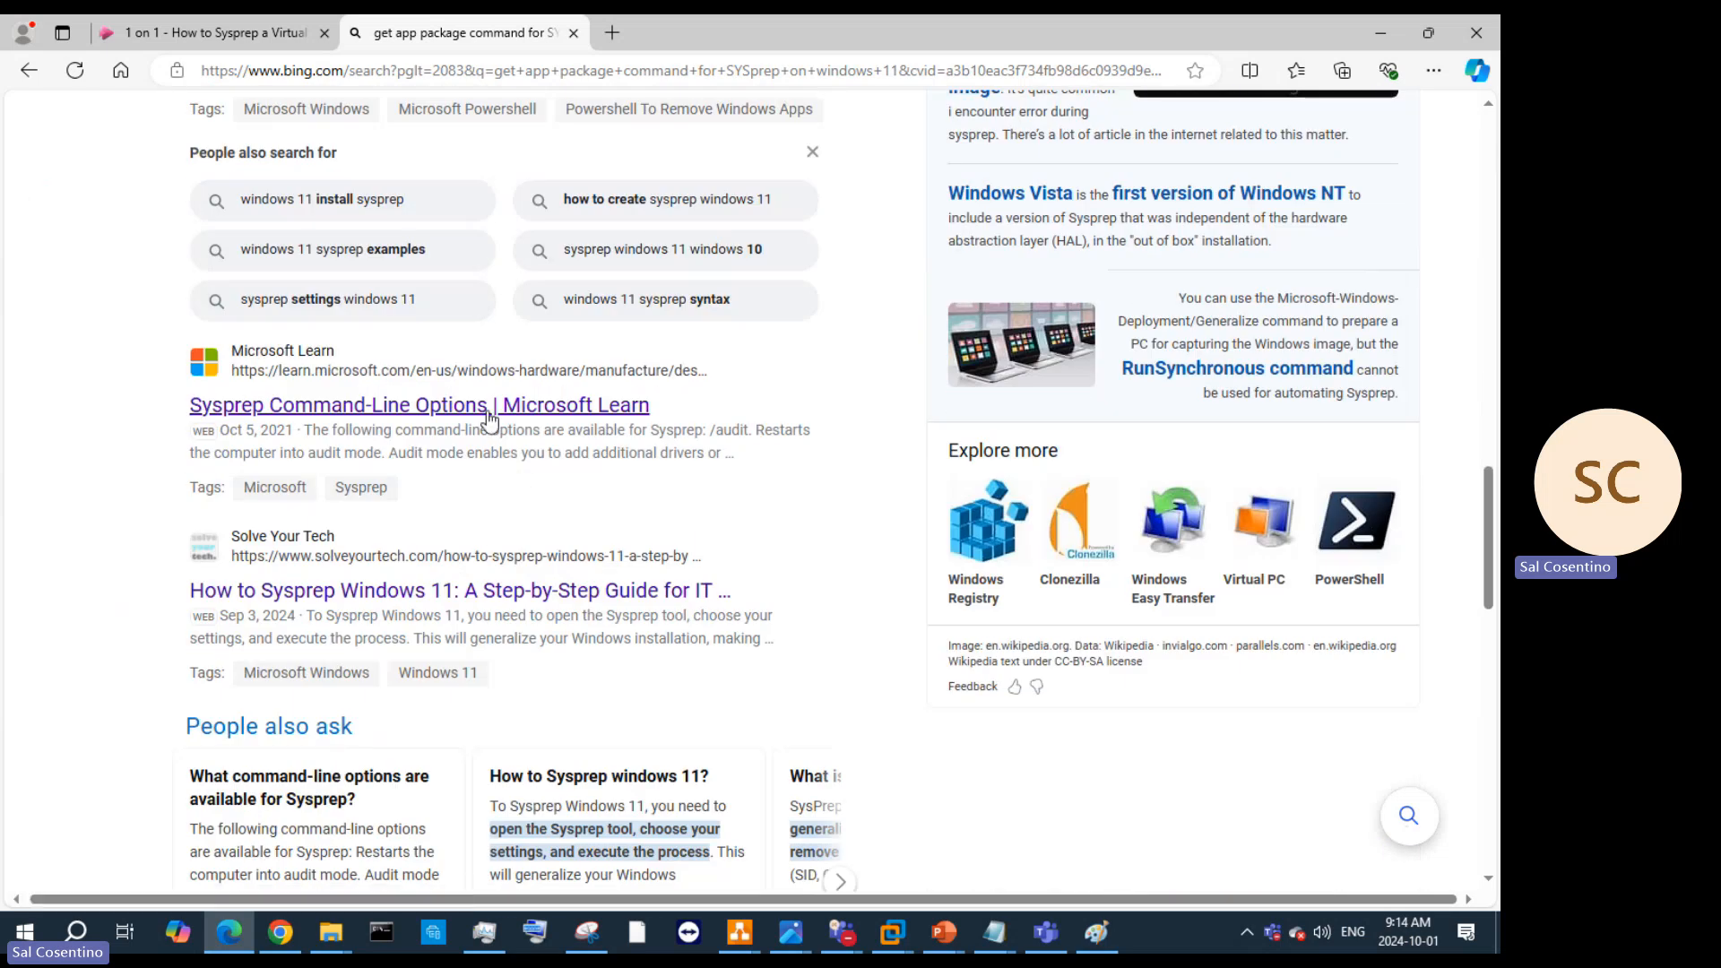
click(489, 411)
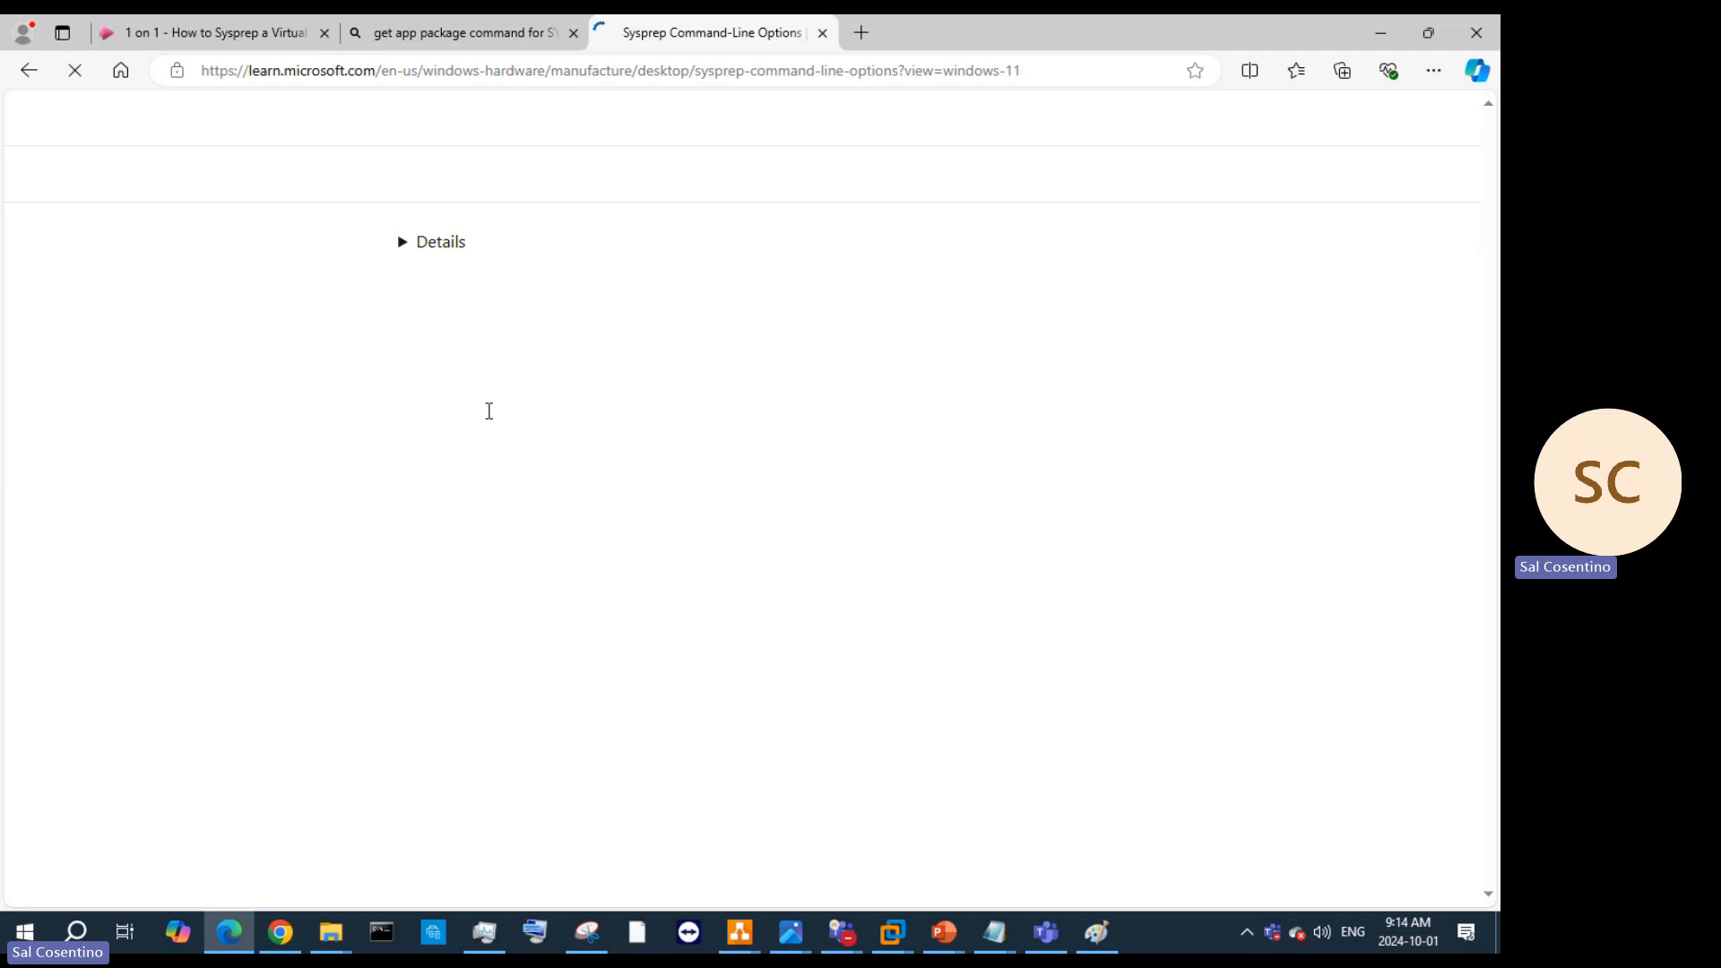
scroll(789, 587, down, 15)
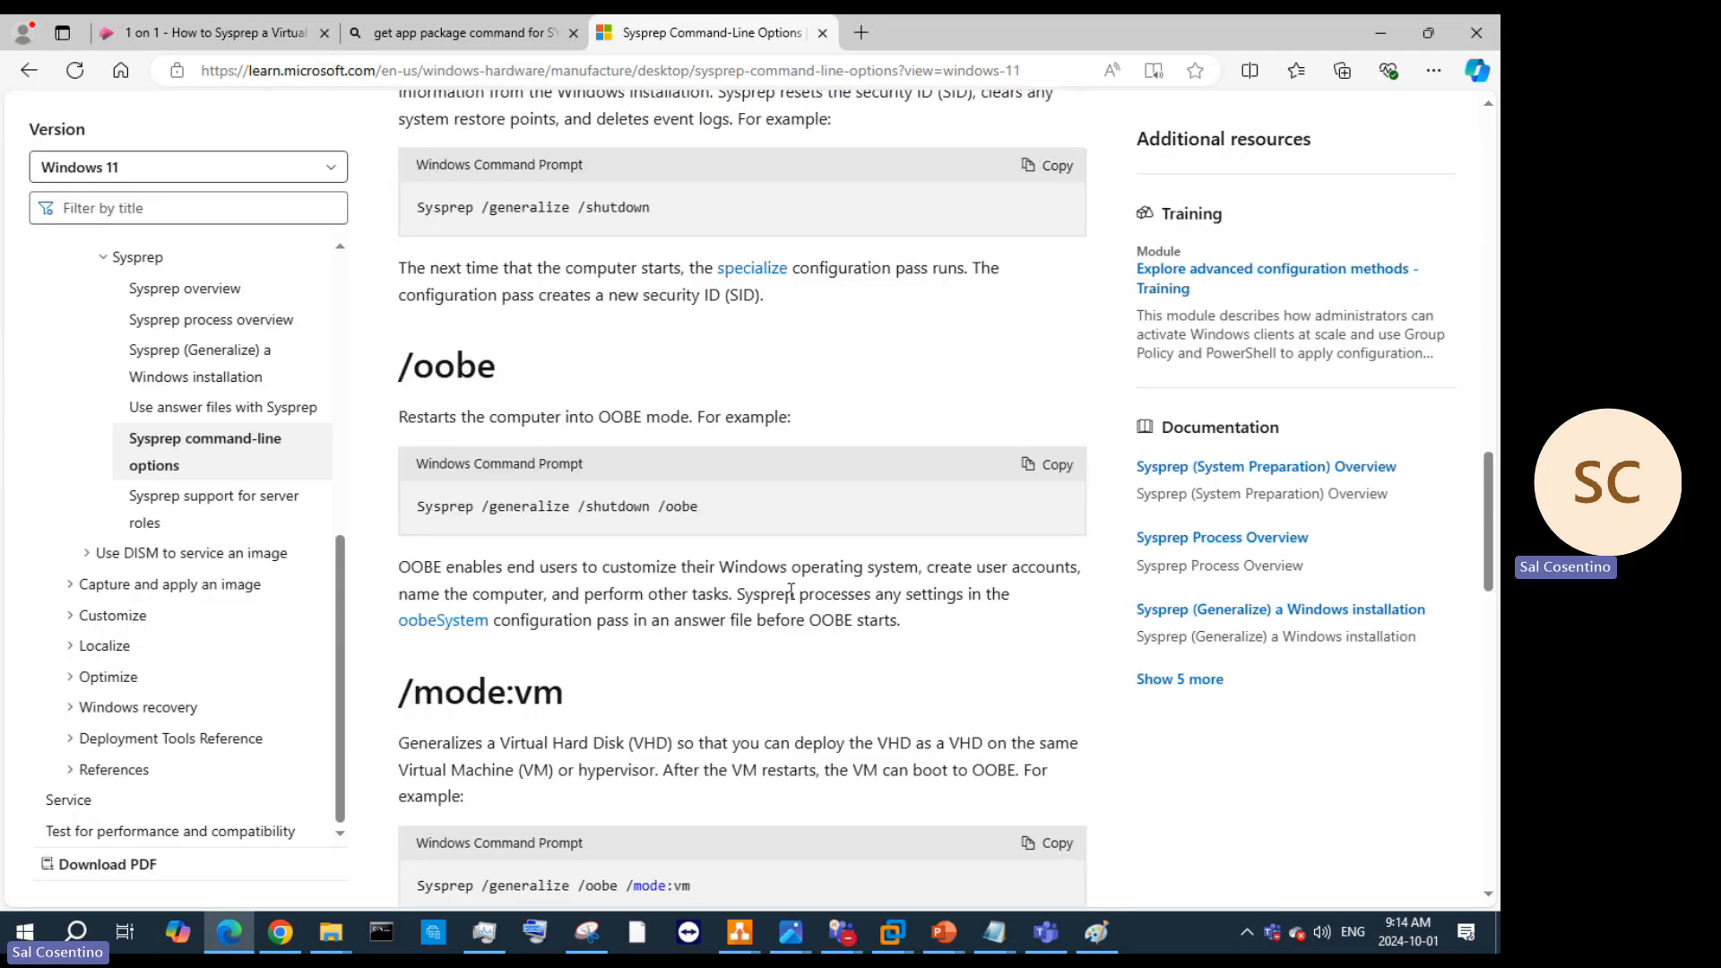
scroll(791, 592, down, 10)
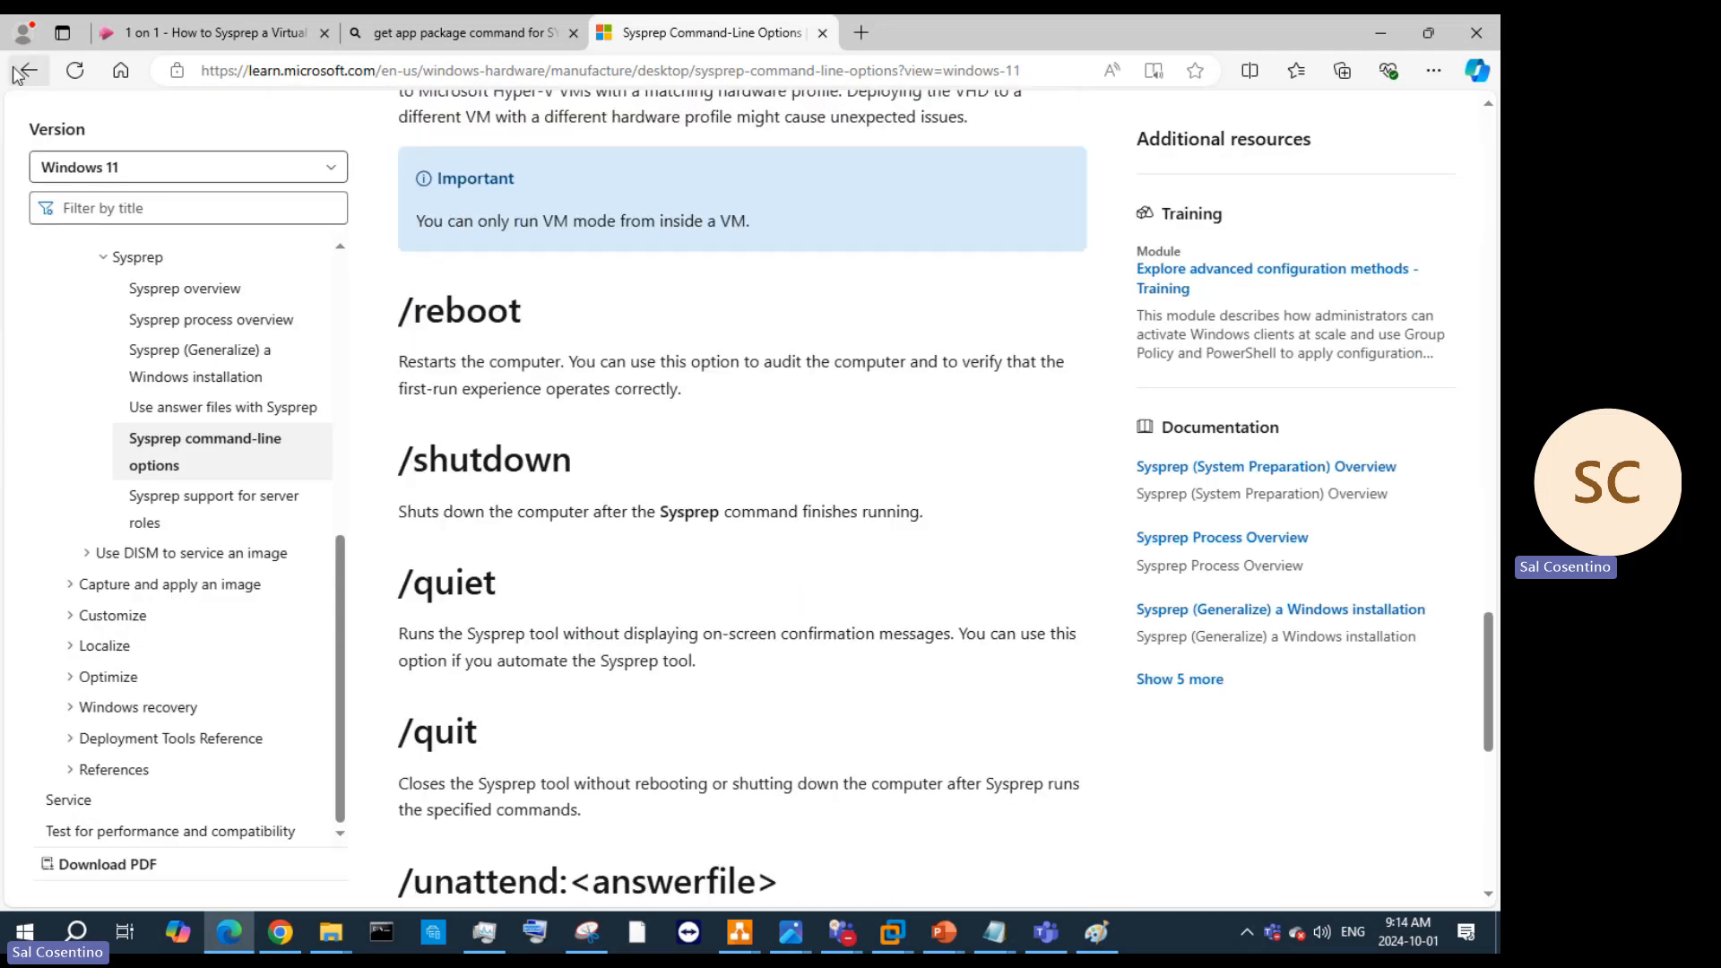
click(16, 74)
scroll(633, 583, down, 7)
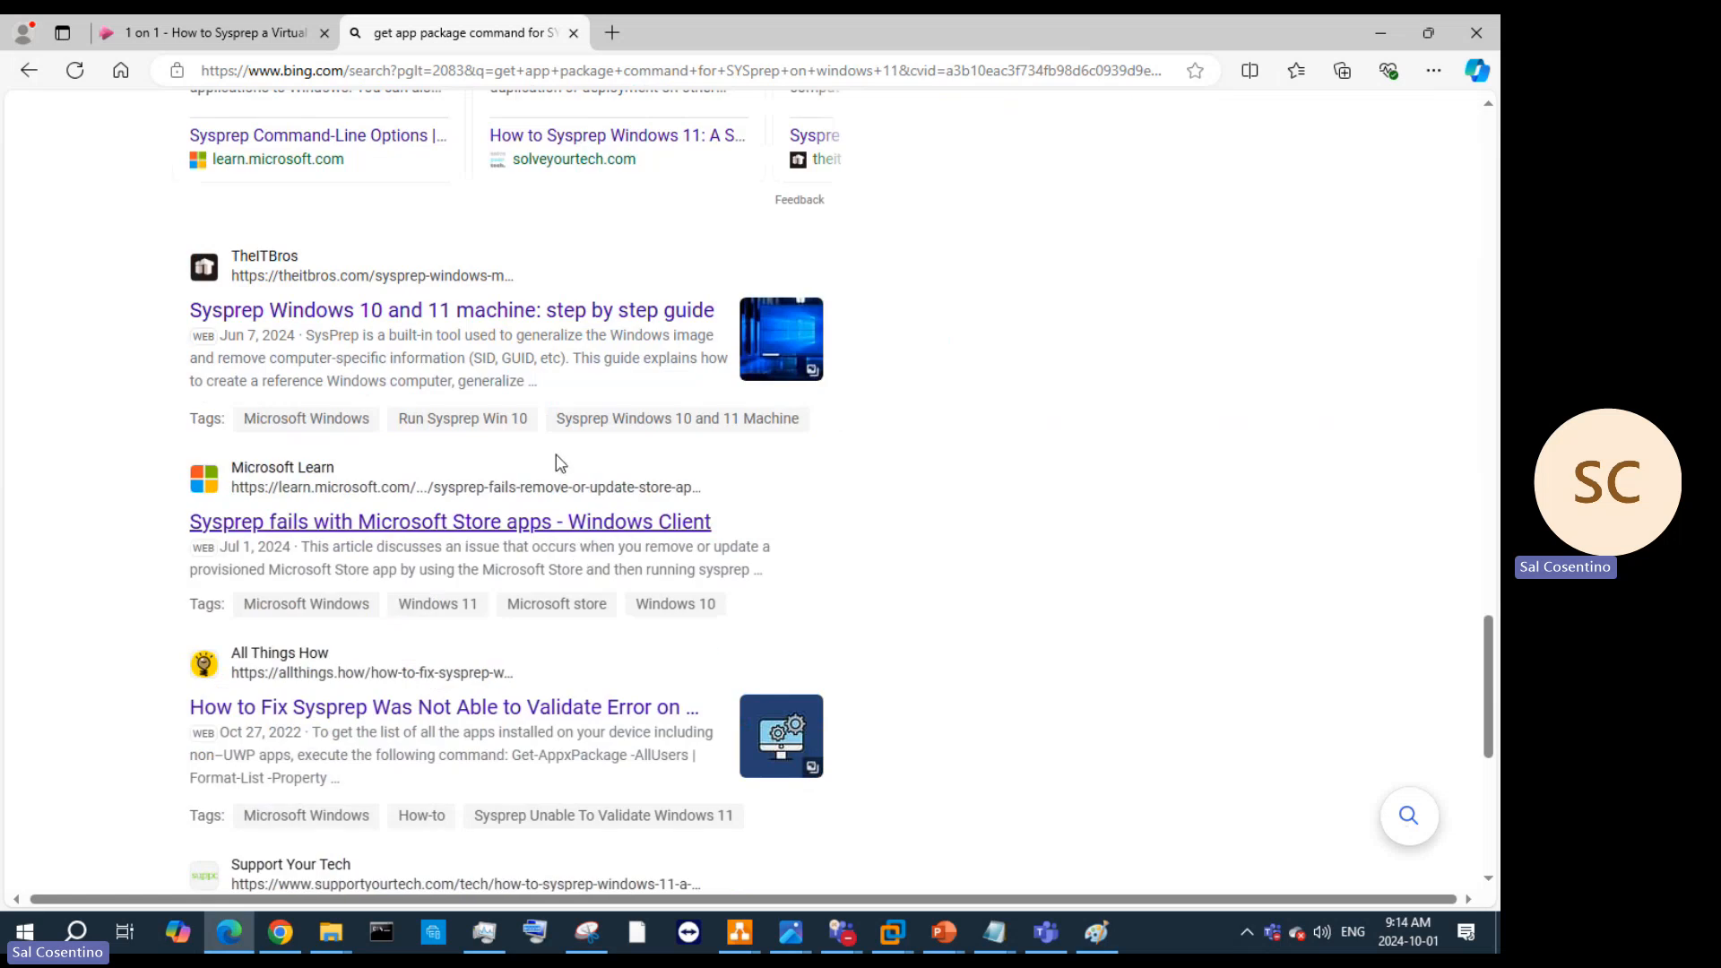
scroll(565, 330, down, 5)
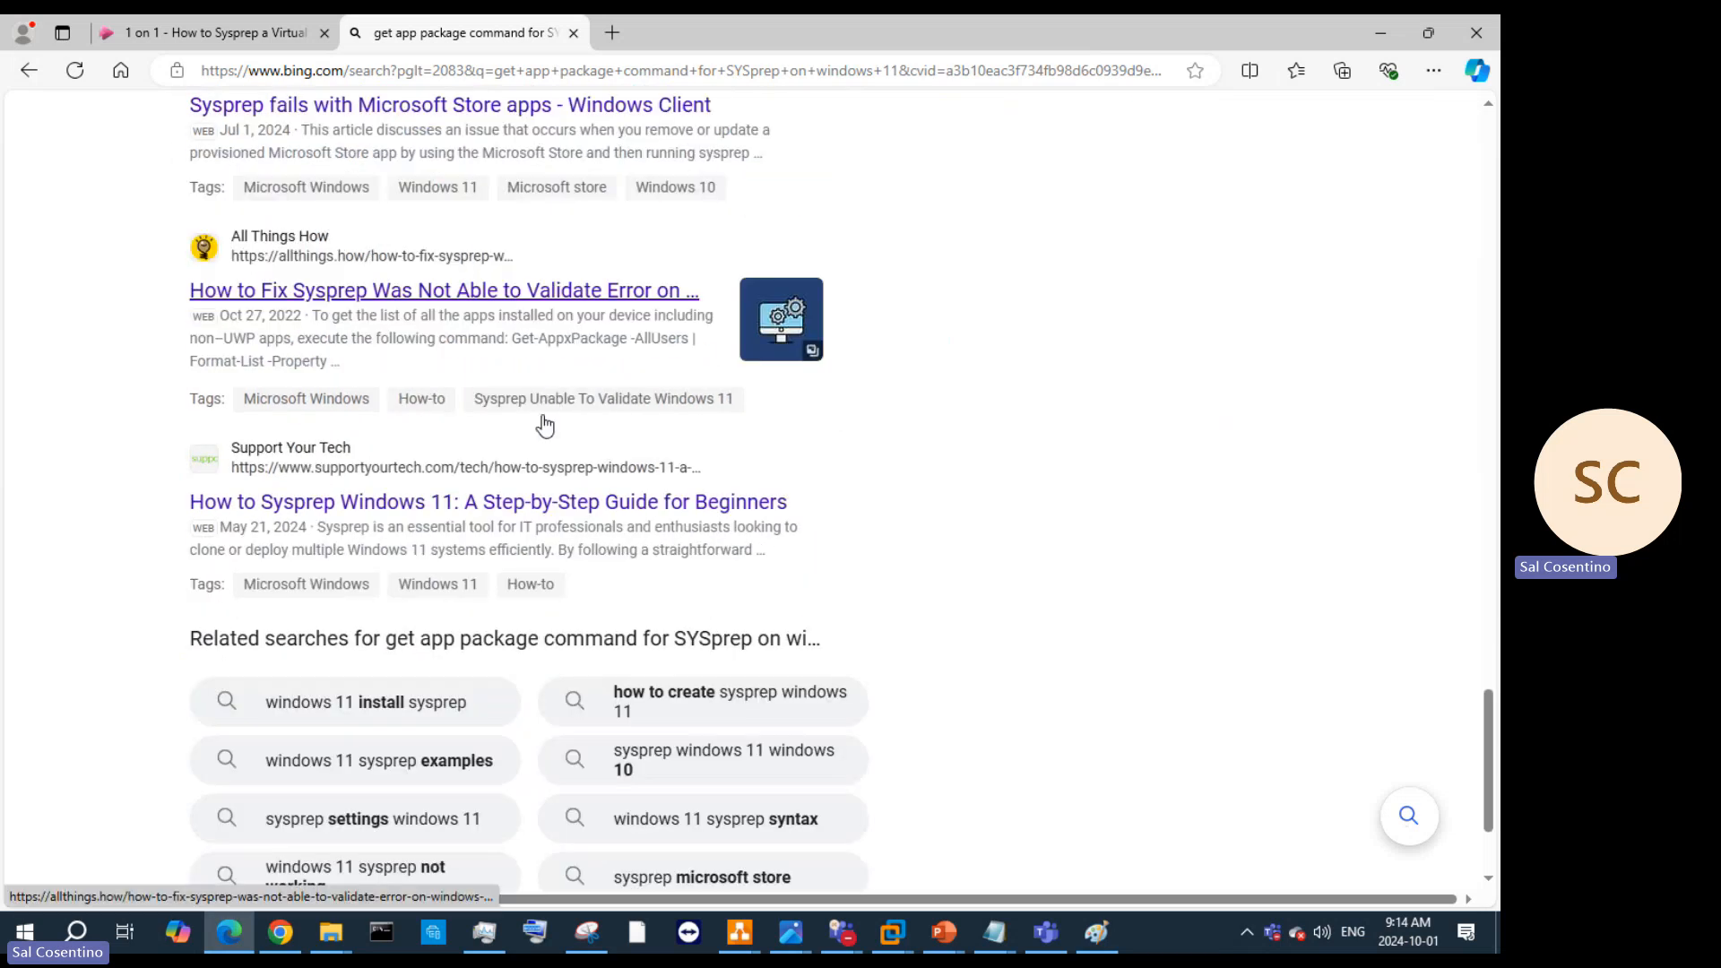
Run the related search 'windows 11 install sysprep' and scroll down to the Petri result
click(414, 704)
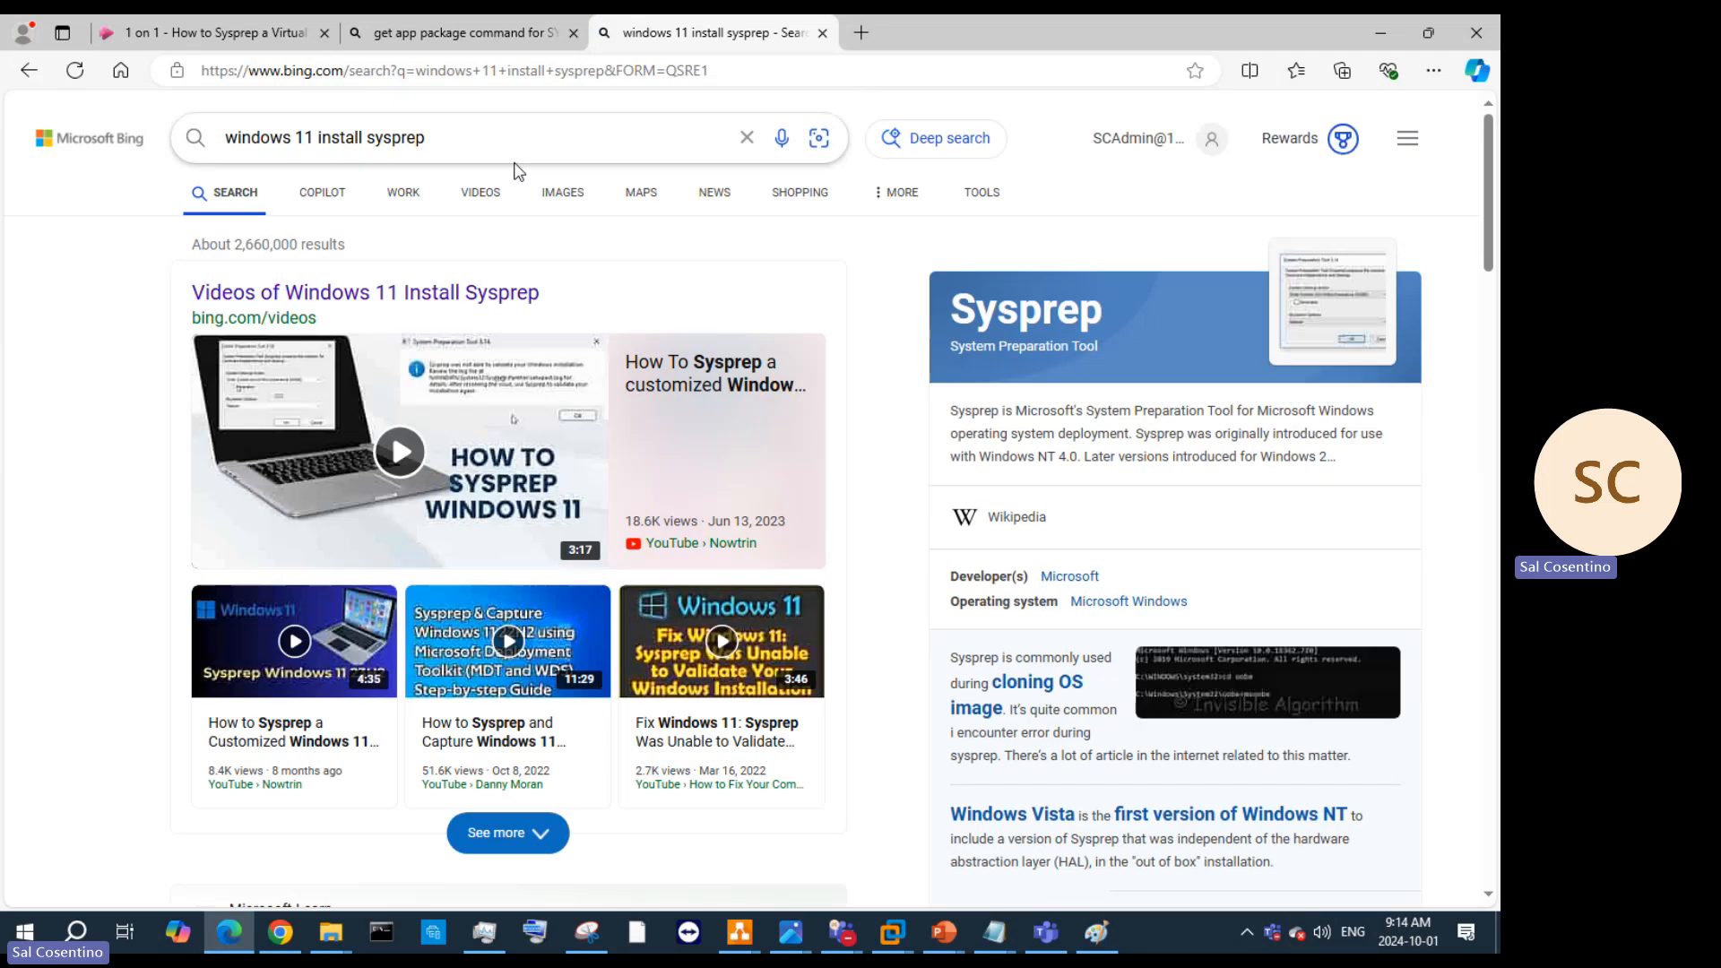
scroll(494, 625, down, 7)
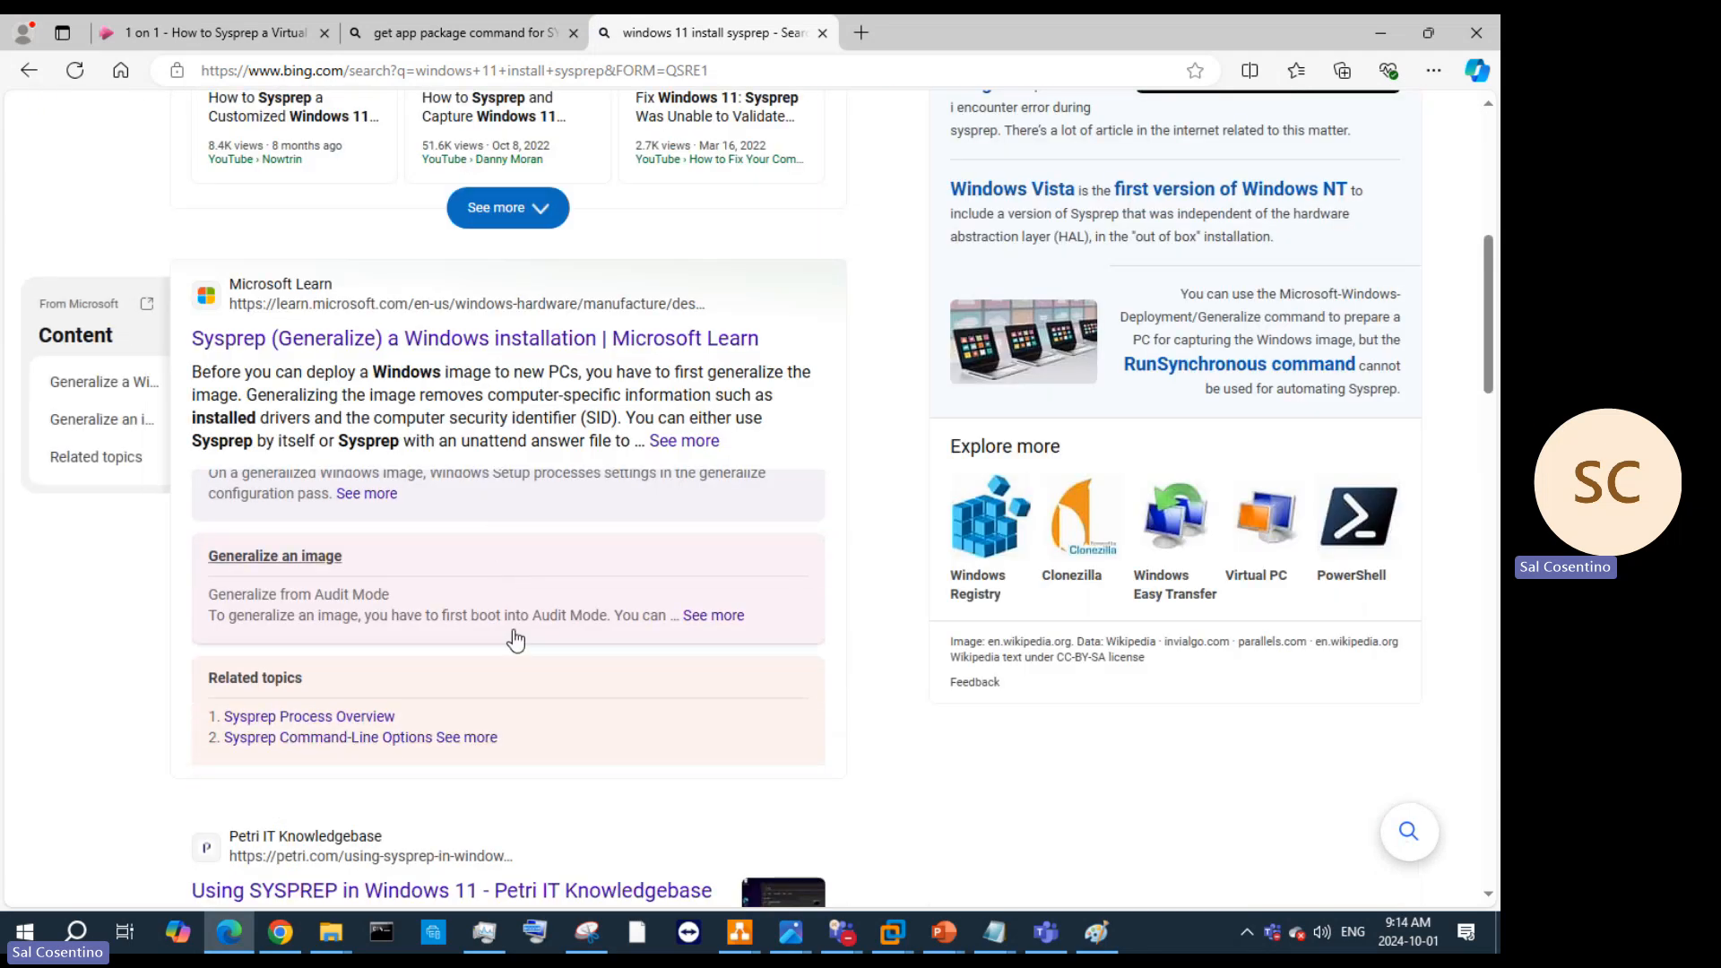
scroll(618, 739, down, 4)
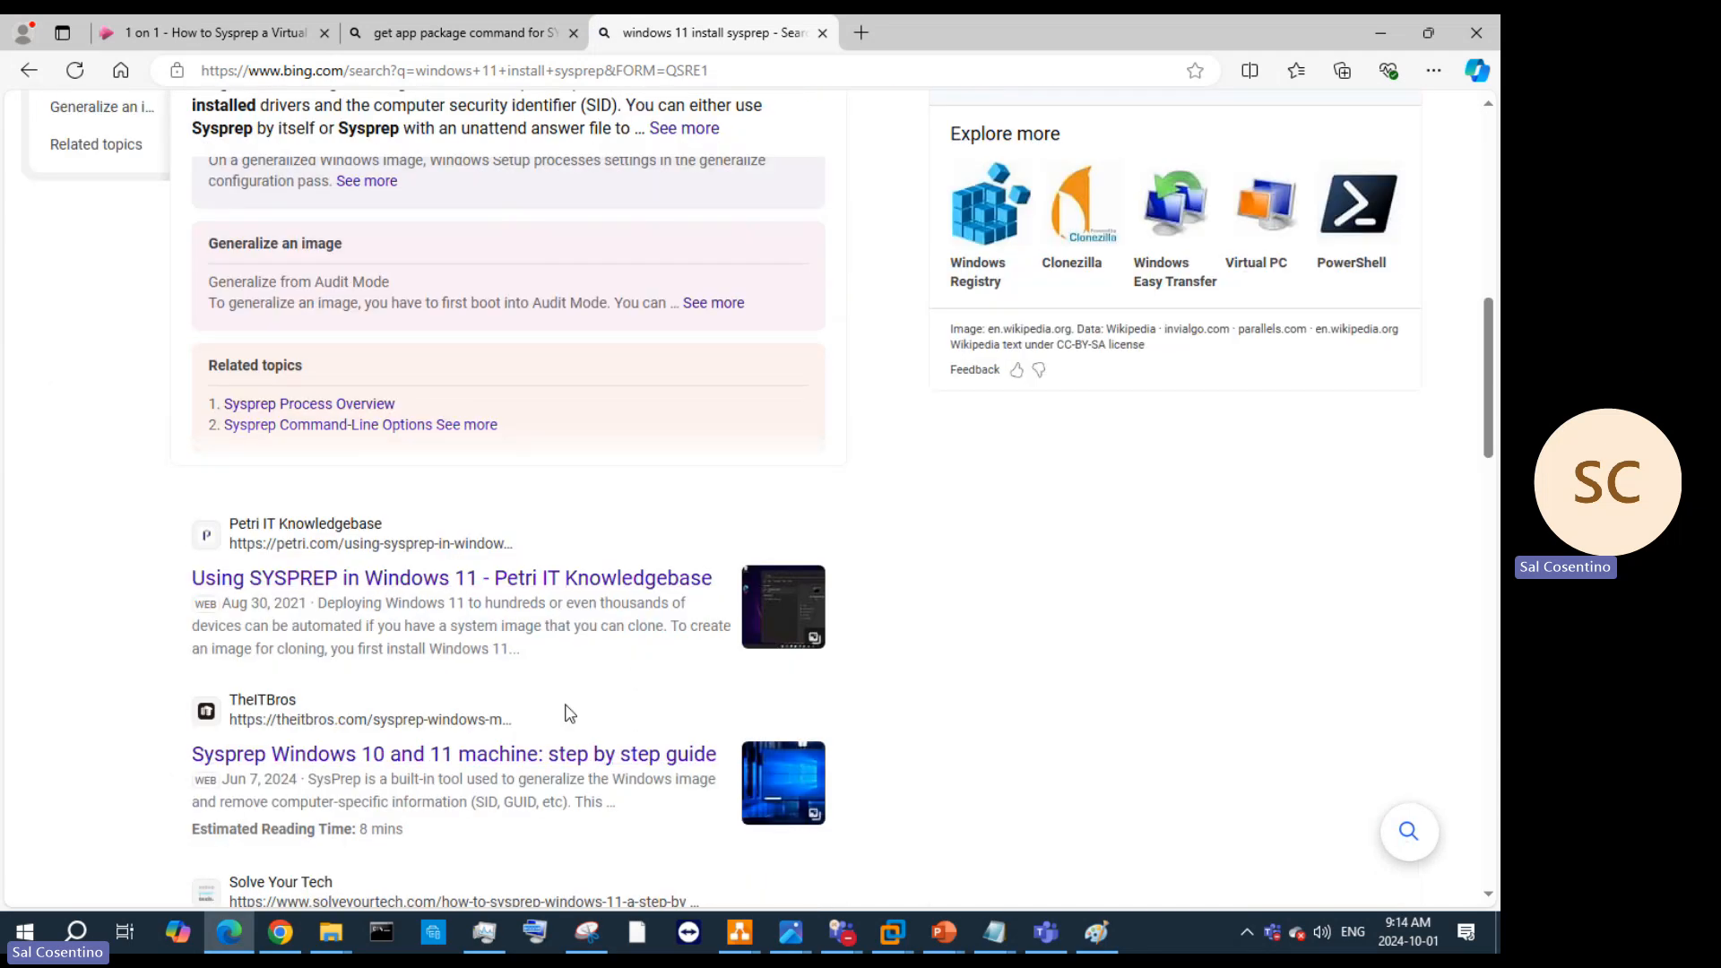
Open Petri's 'Using SYSPREP in Windows 11' article and accept the cookie notice
click(557, 591)
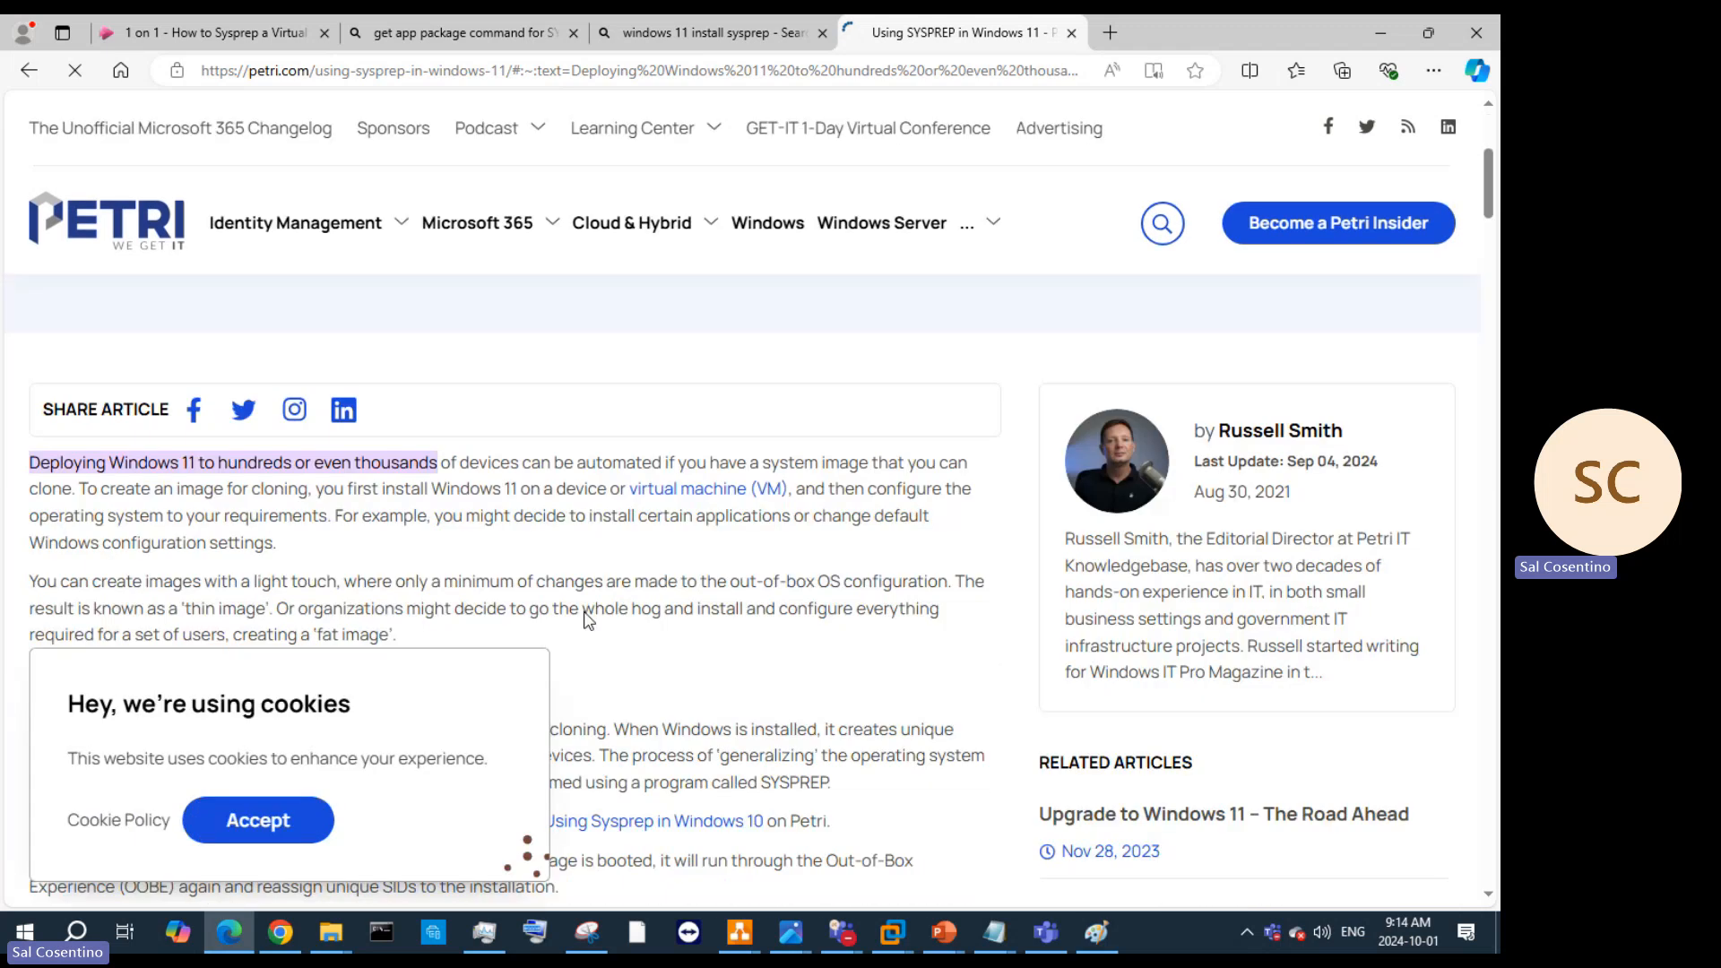
scroll(592, 617, down, 2)
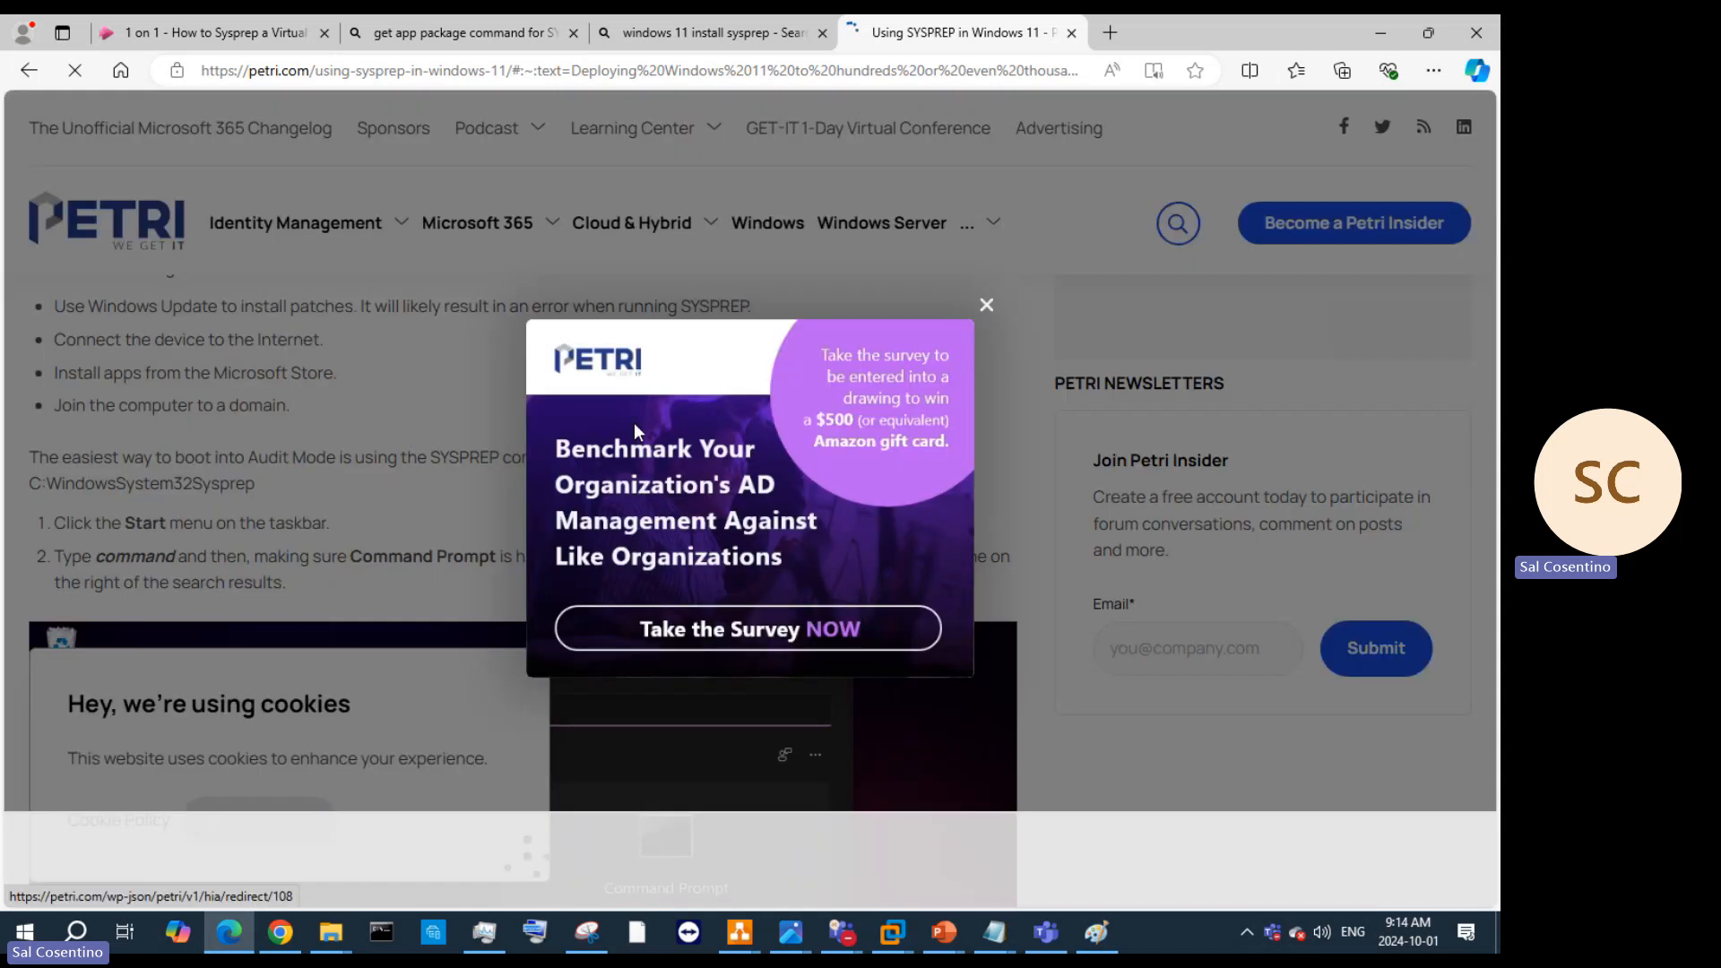
click(986, 303)
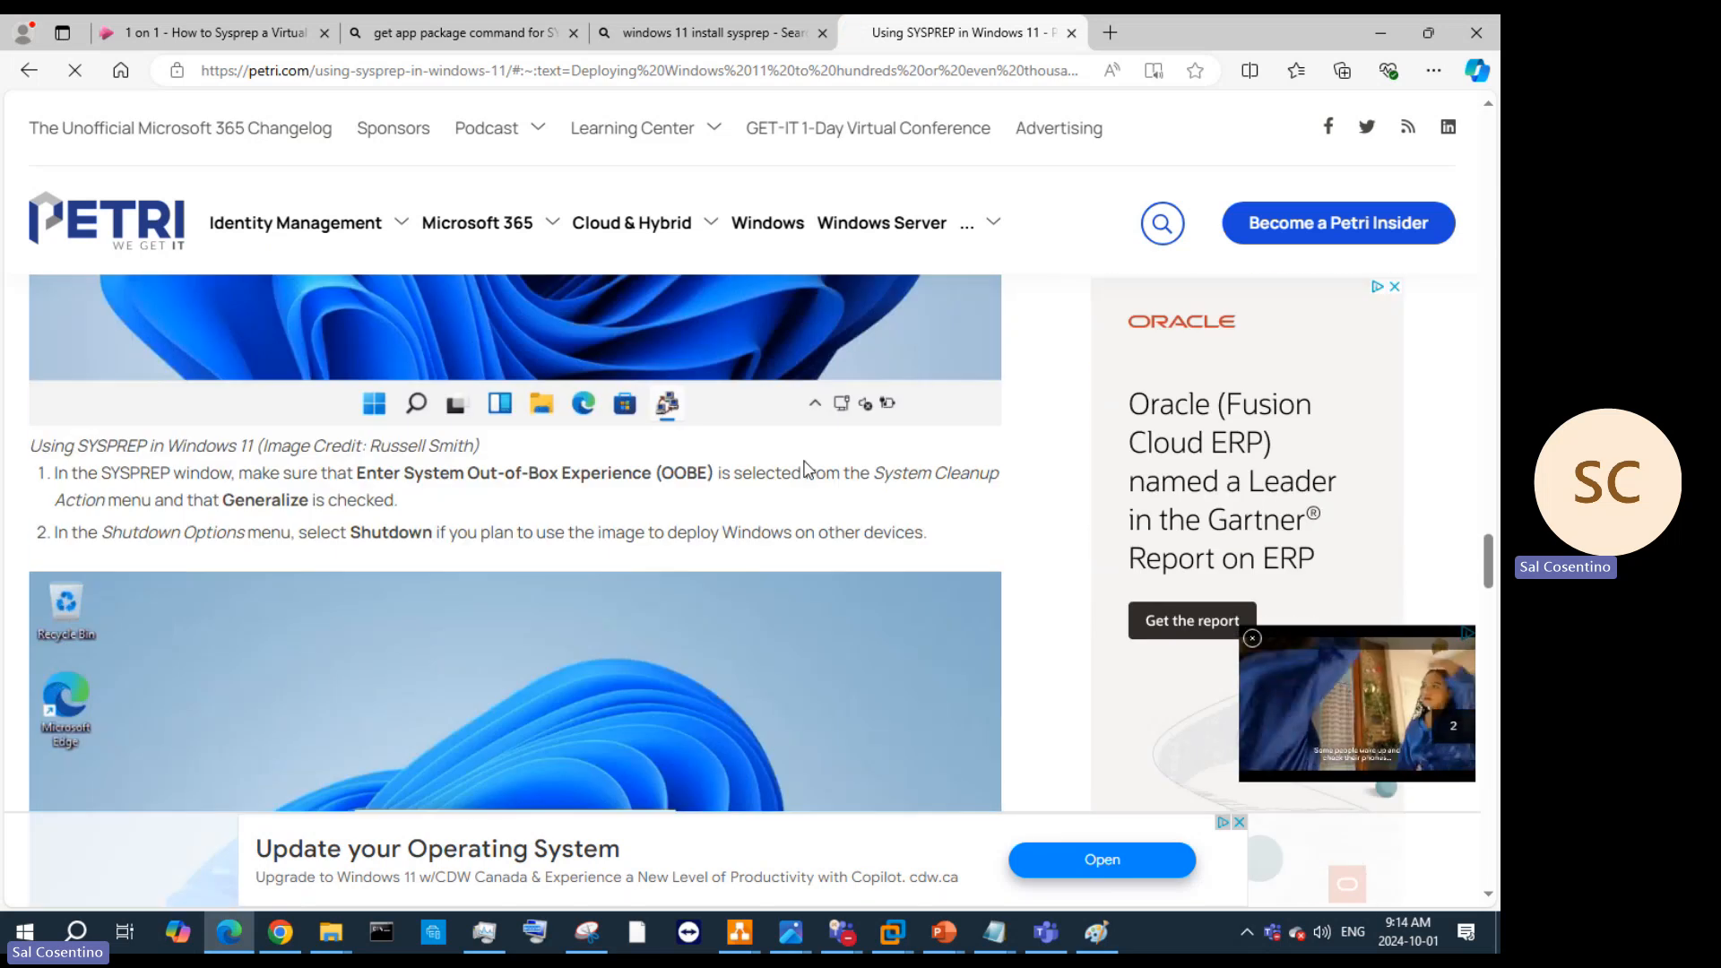
scroll(804, 466, down, 8)
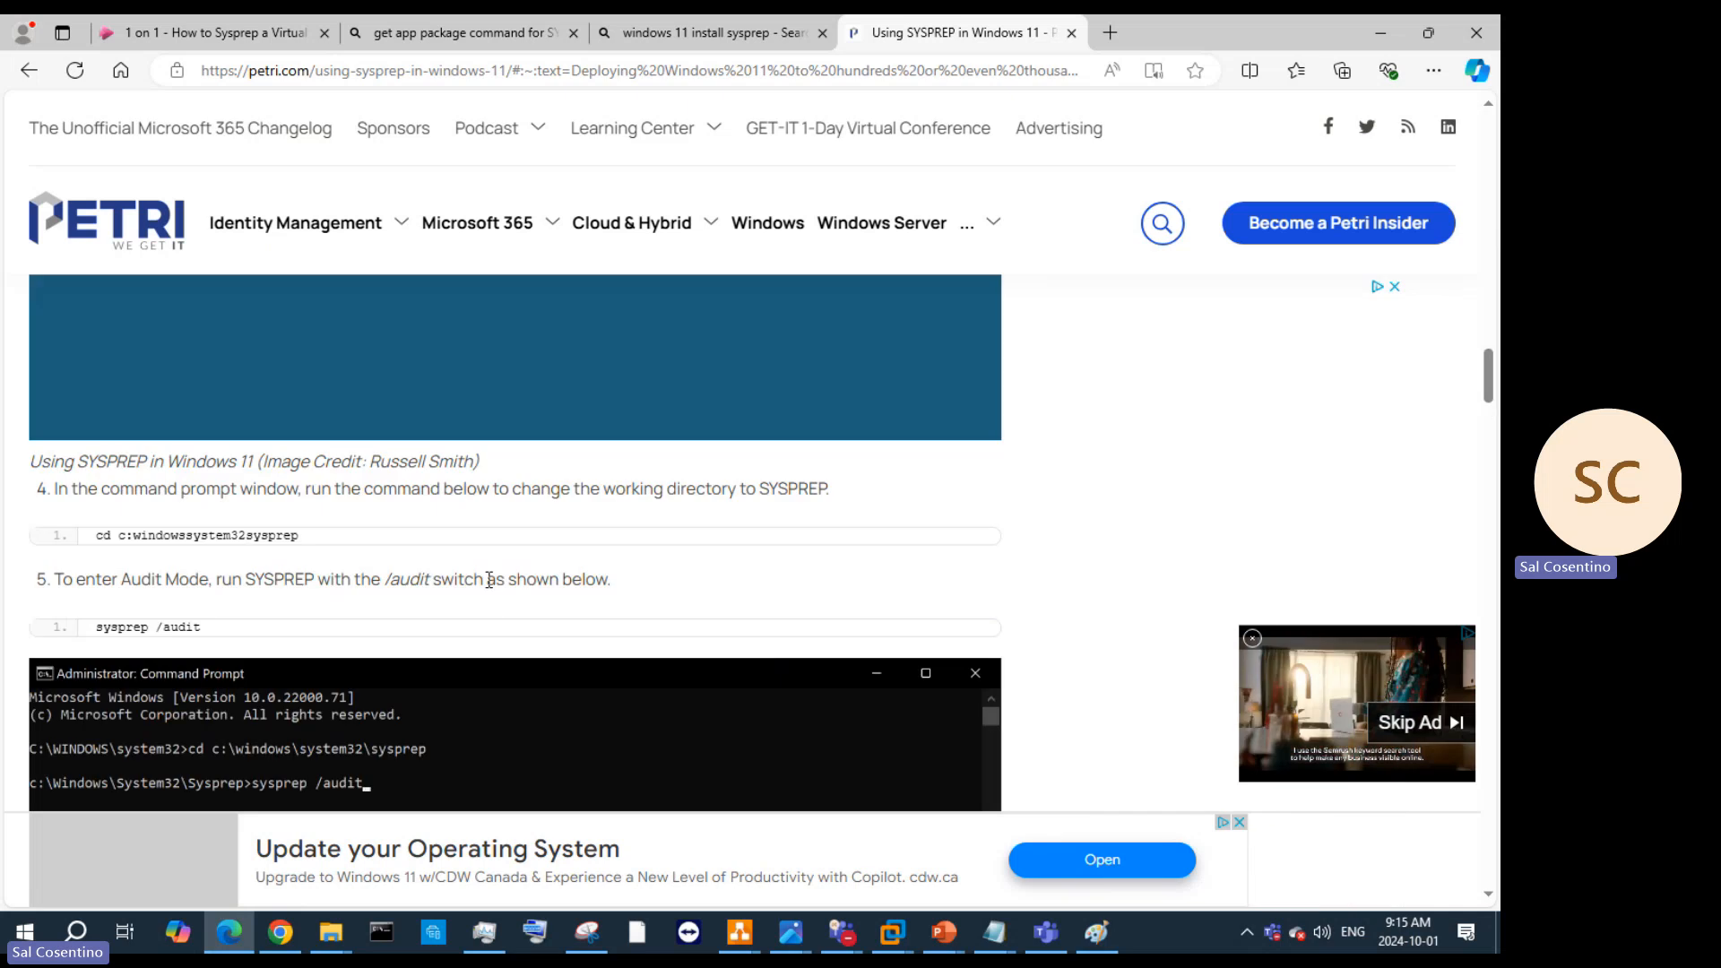
Copy the 'sysprep /audit' command from the article and minimize Edge
drag(204, 628, 83, 629)
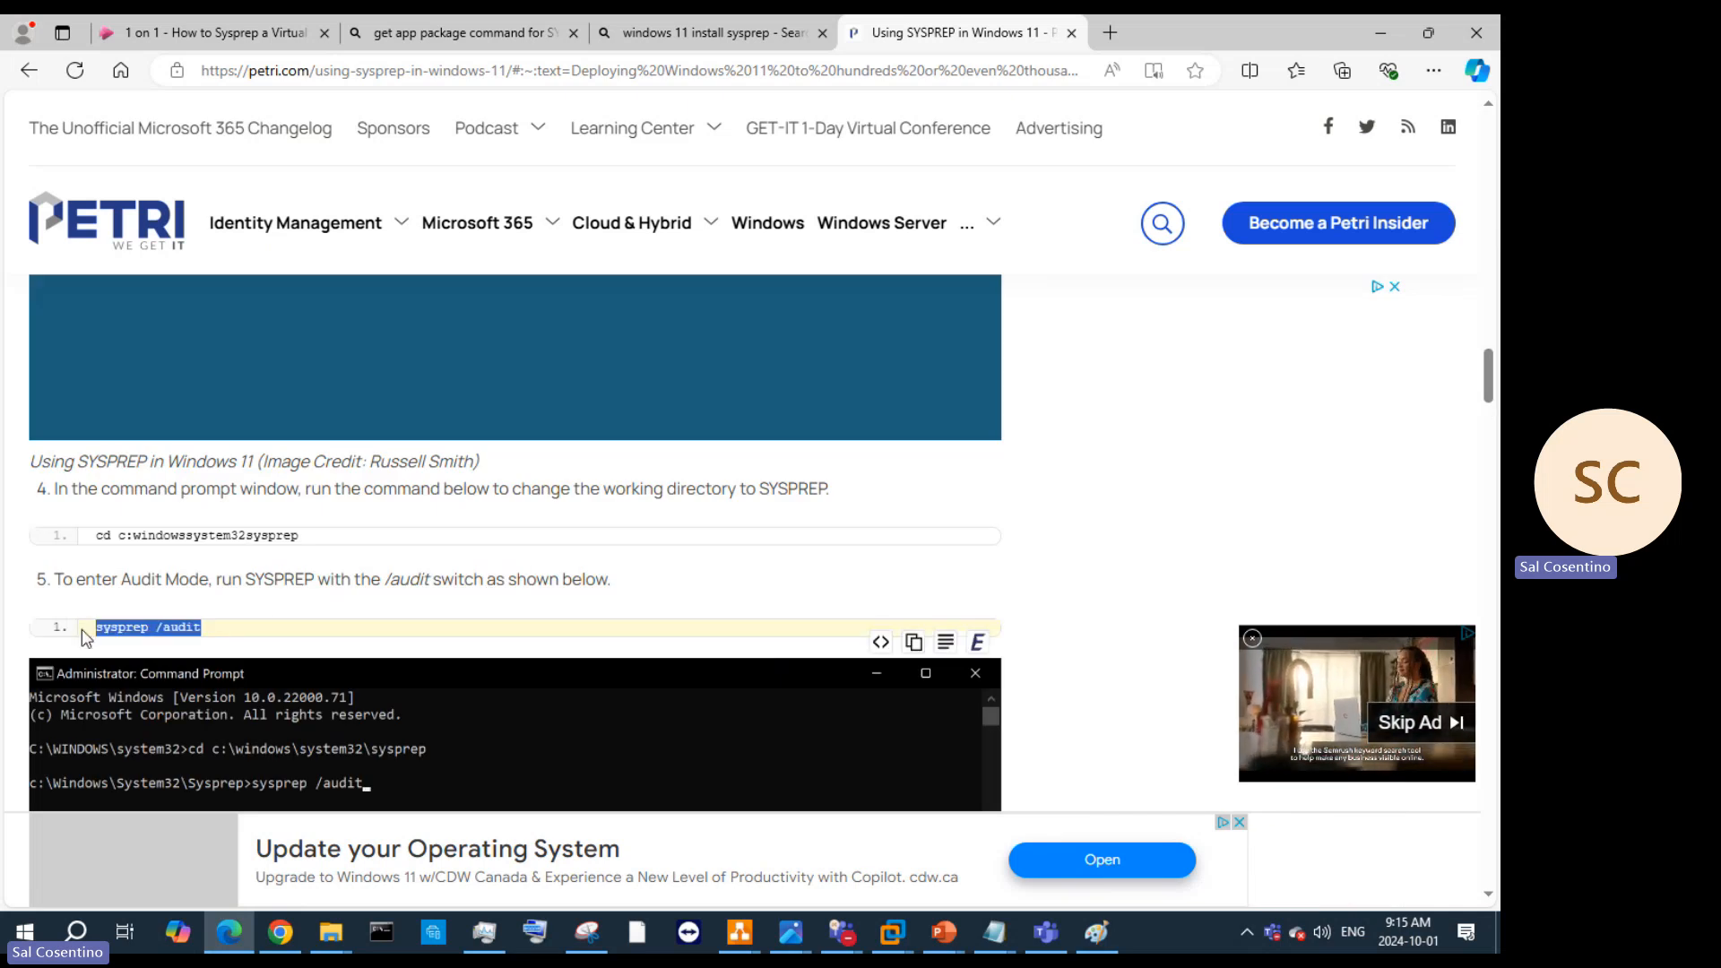
right_click(128, 634)
click(268, 261)
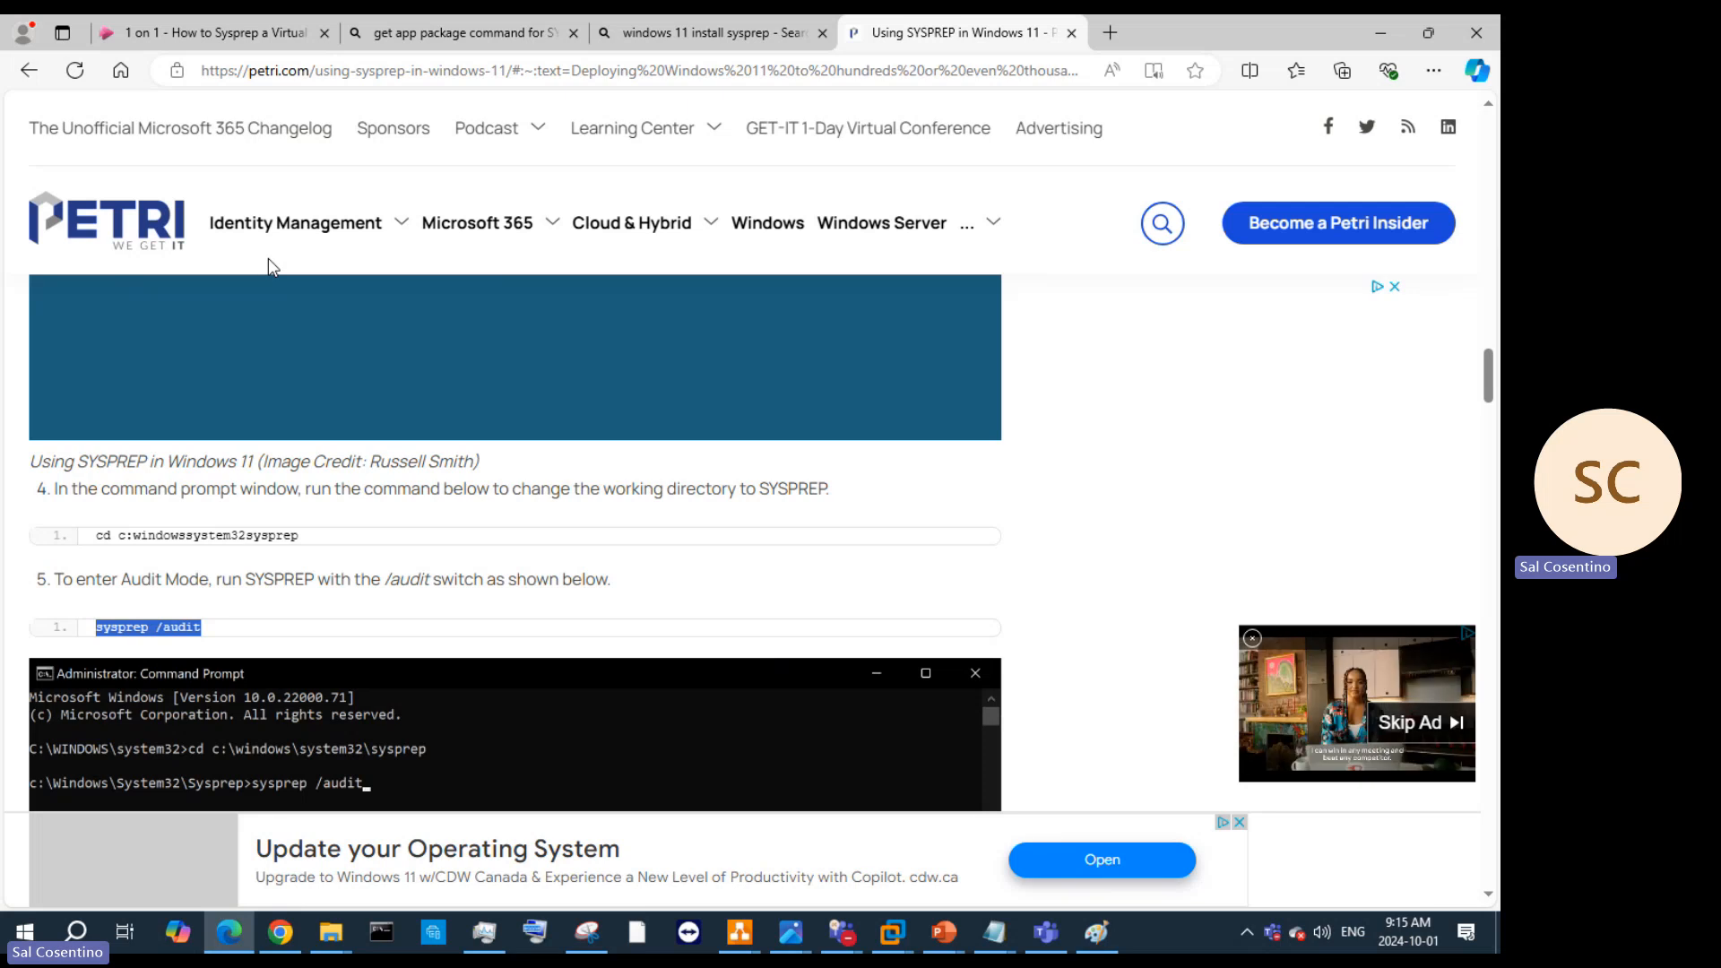
click(1387, 36)
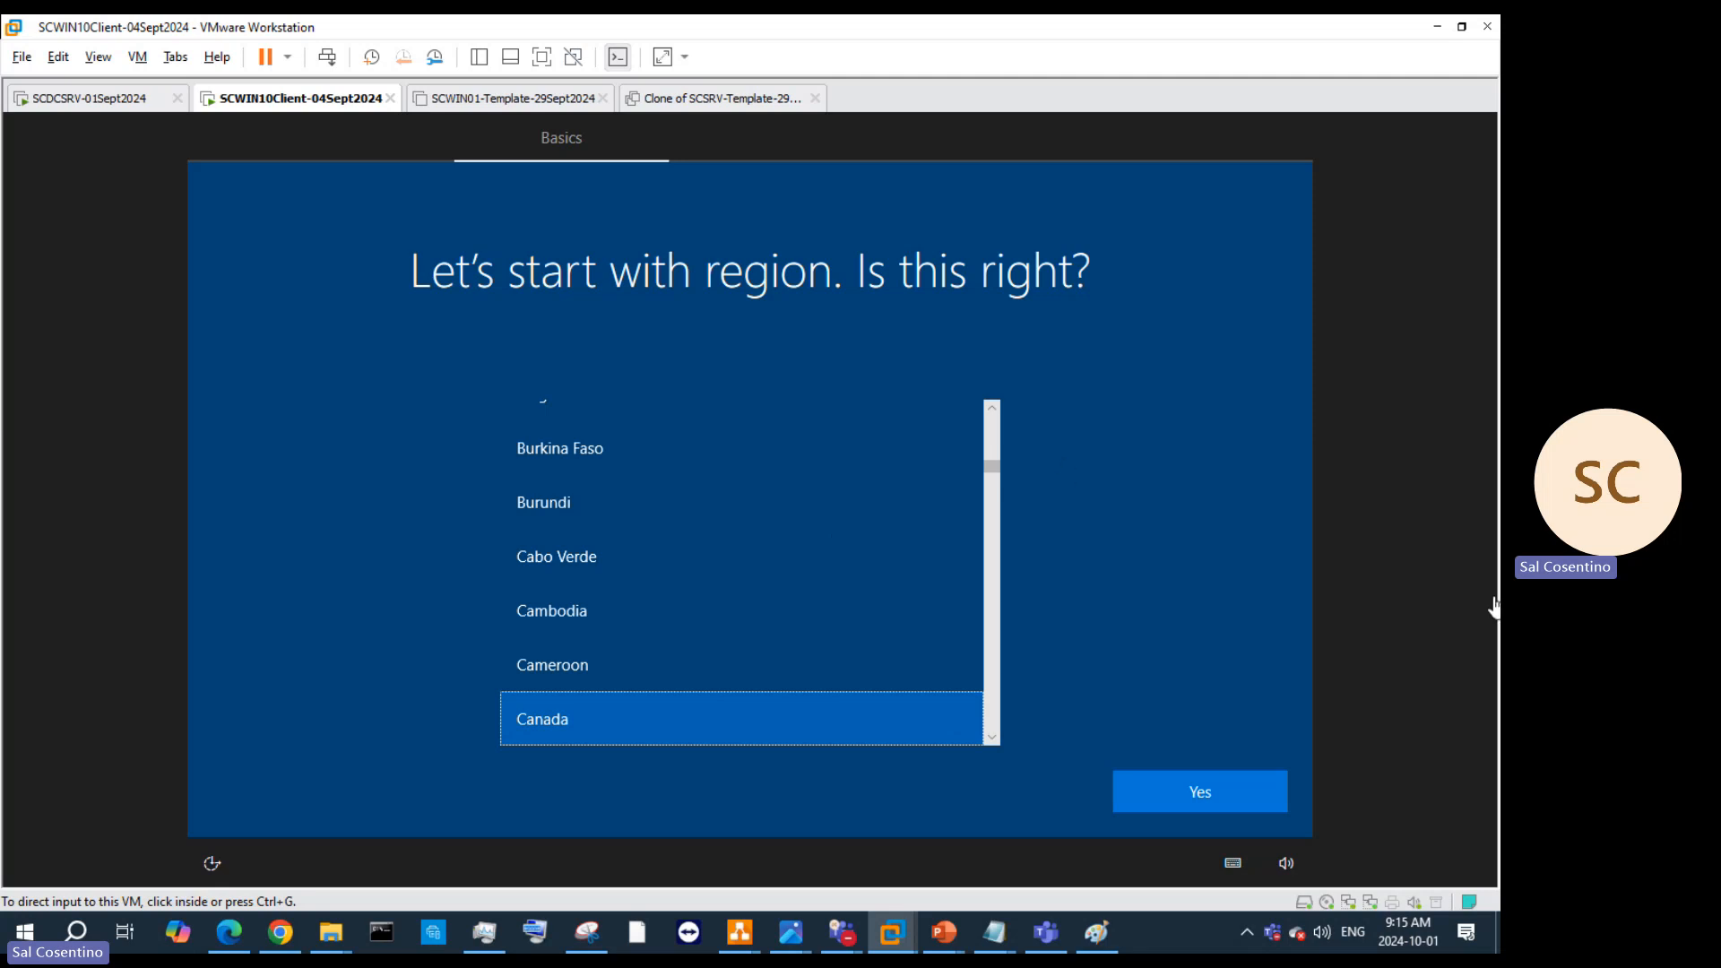
In VM setup, confirm Canada as region, US keyboard, and skip a second layout
click(1414, 638)
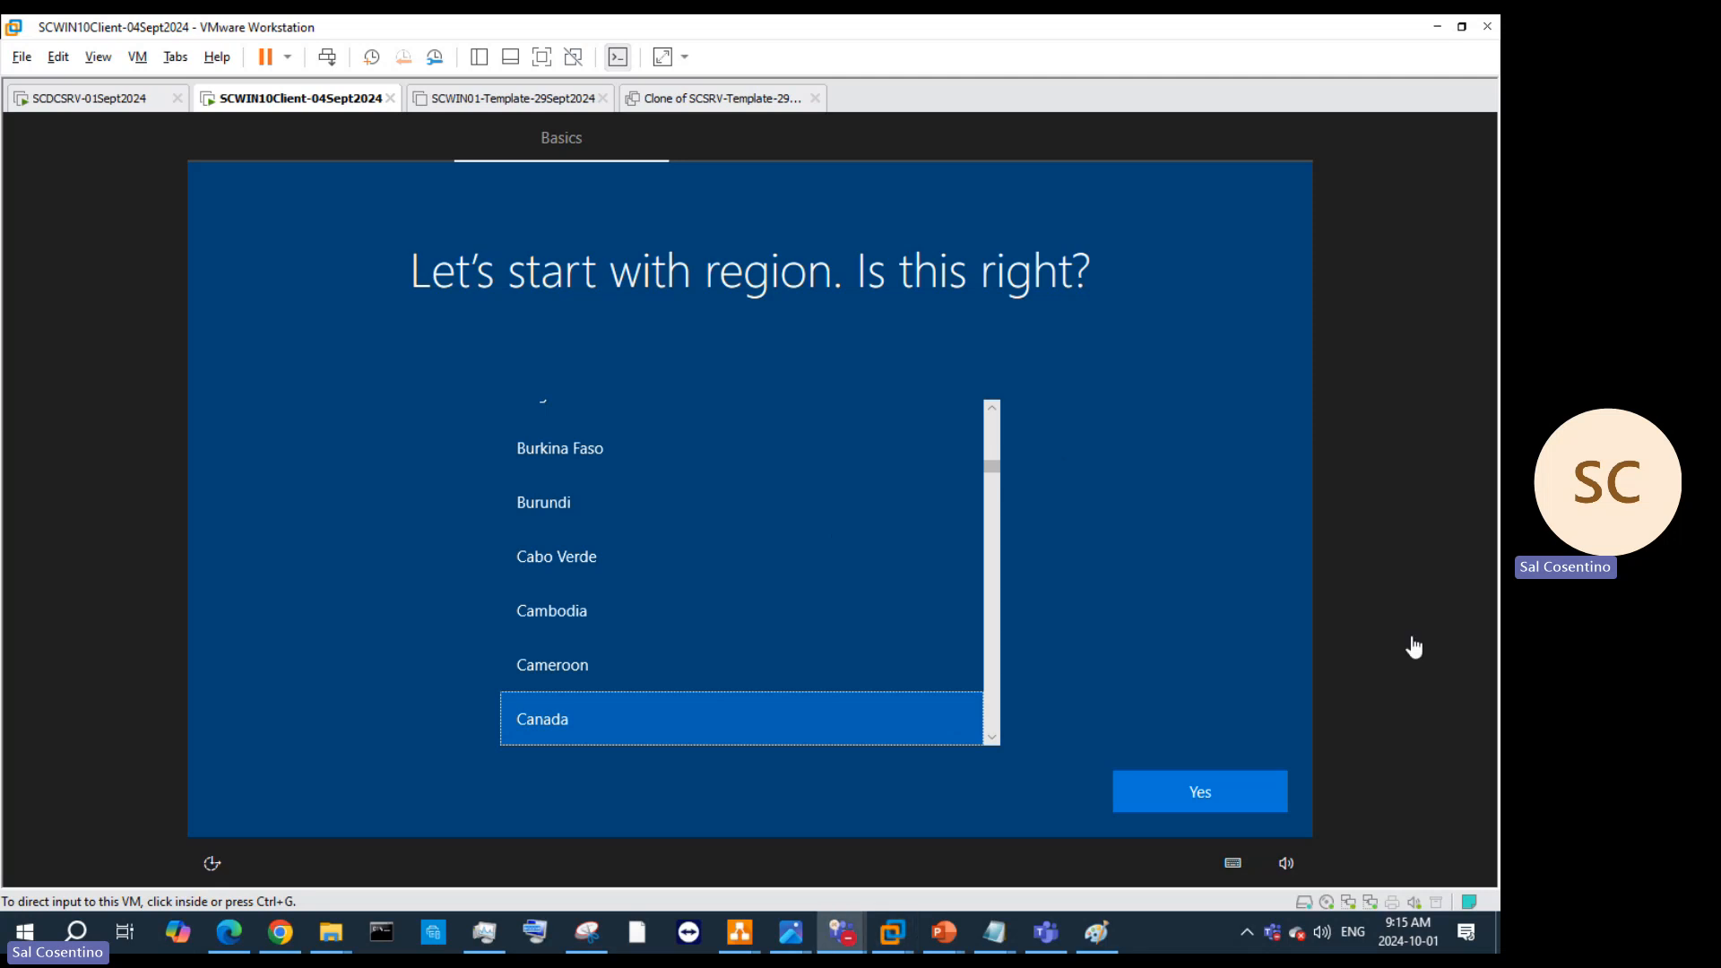
click(1184, 816)
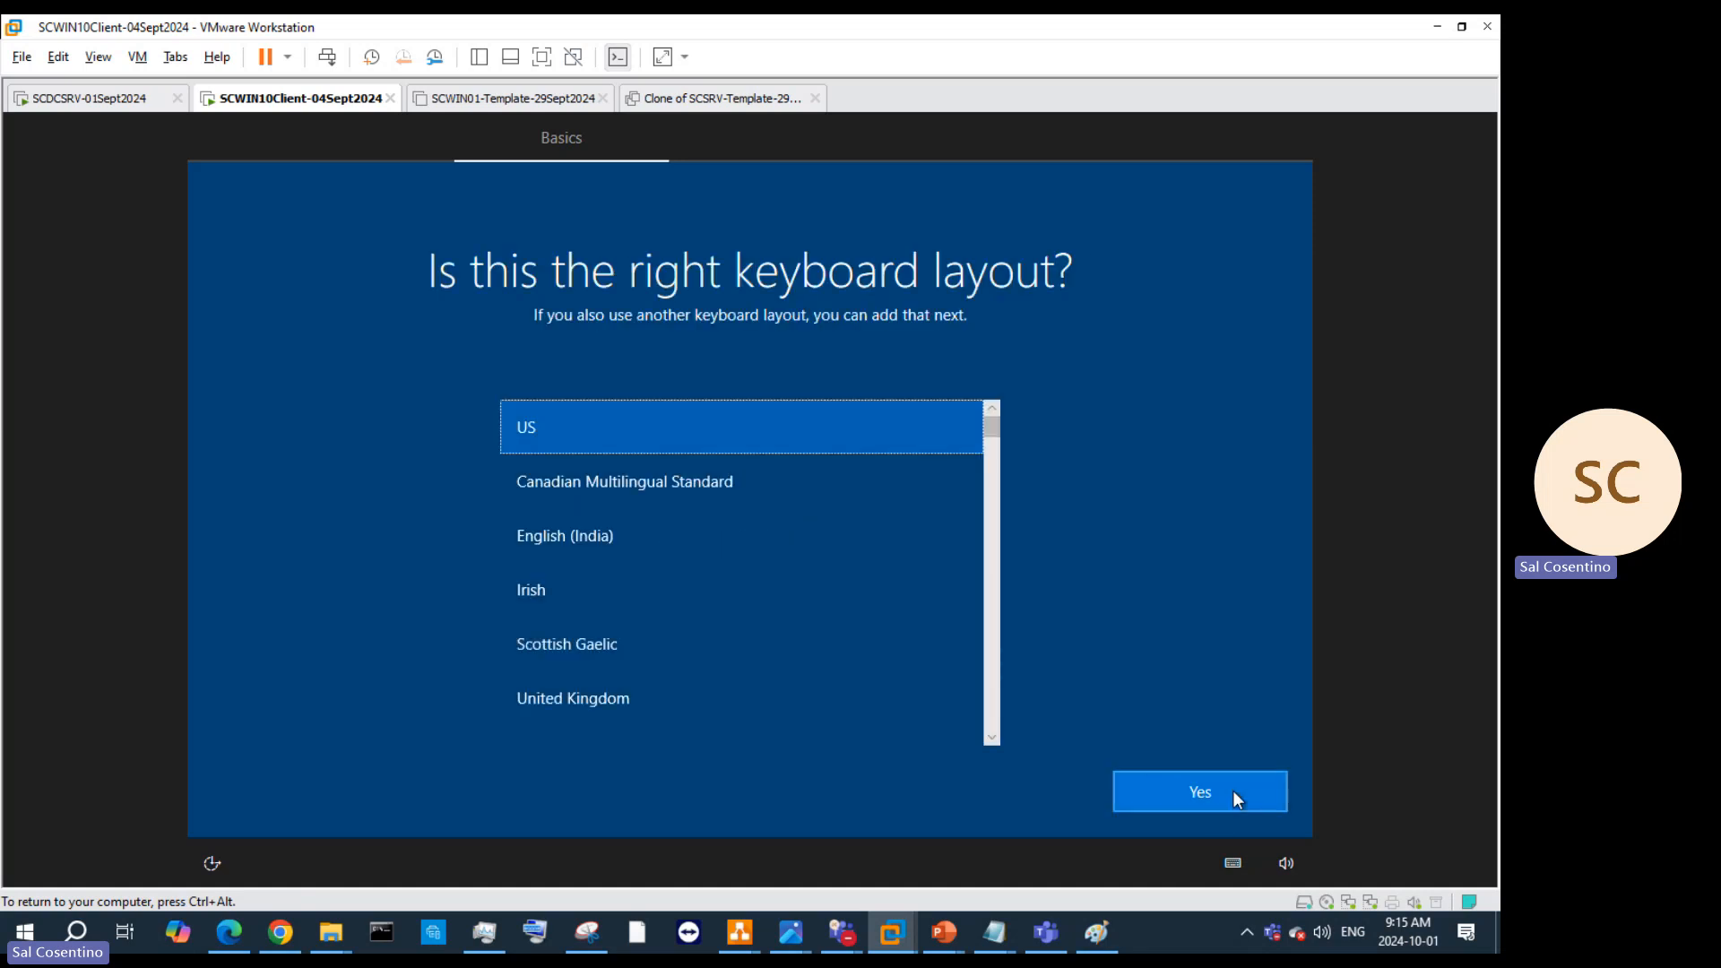
click(1233, 791)
click(1214, 805)
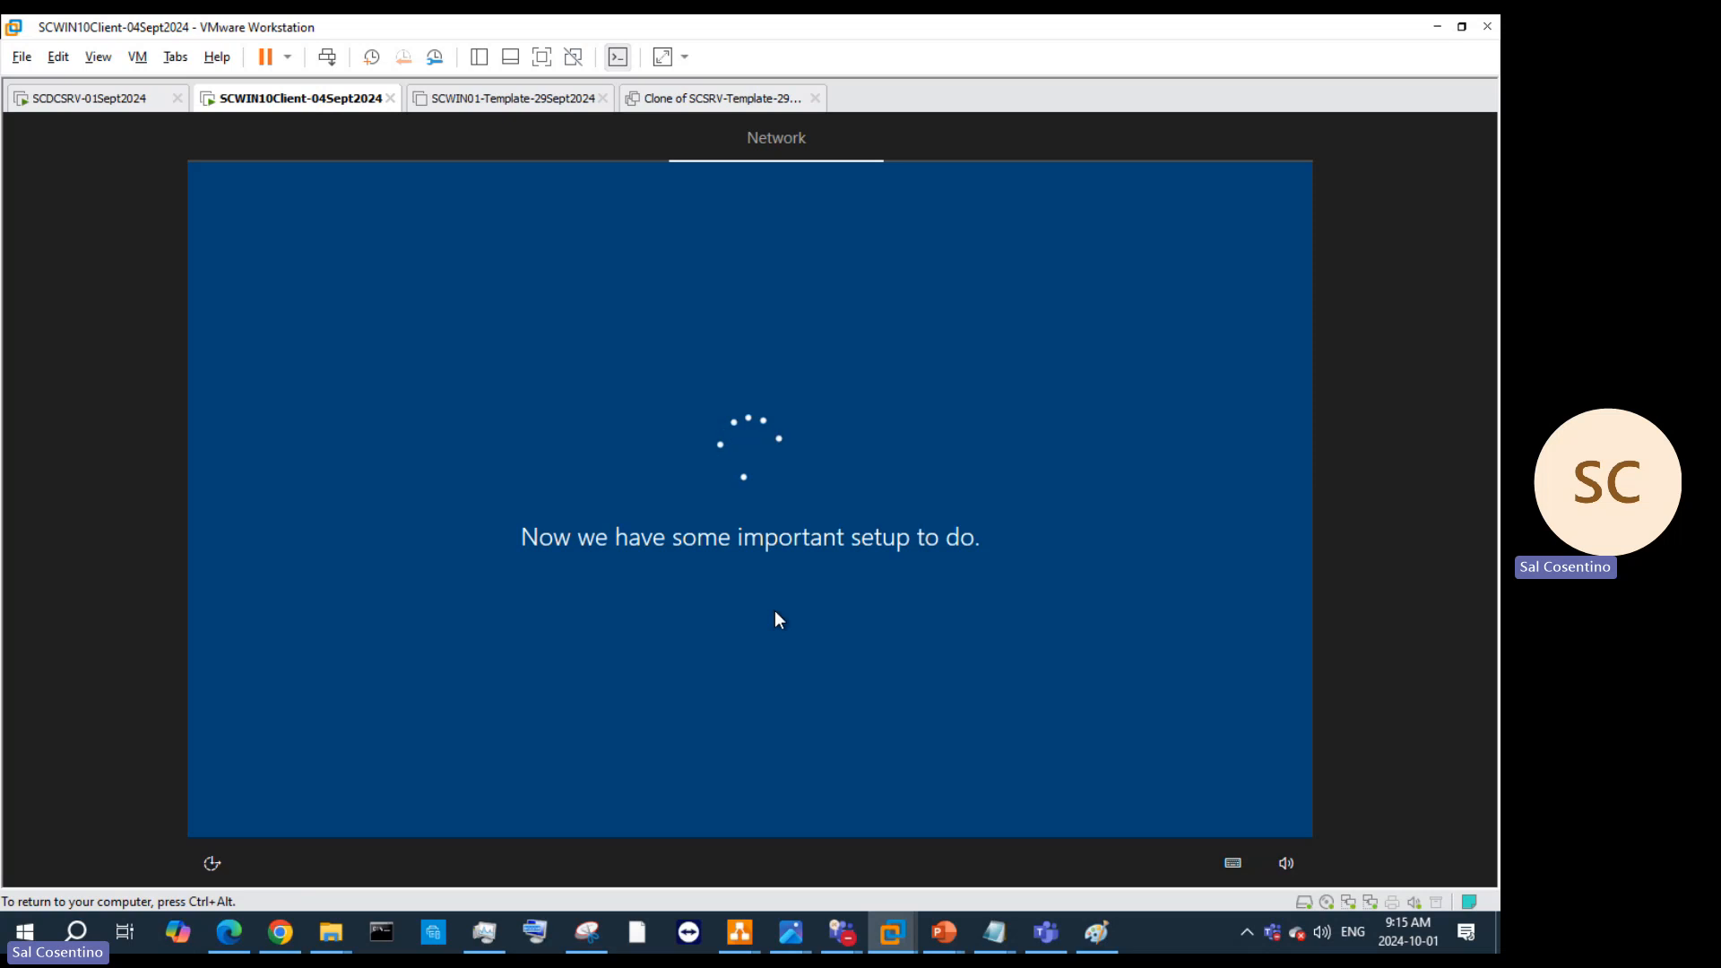
Accept the Windows 10 license agreement in the VM's setup
key(ctrl+alt)
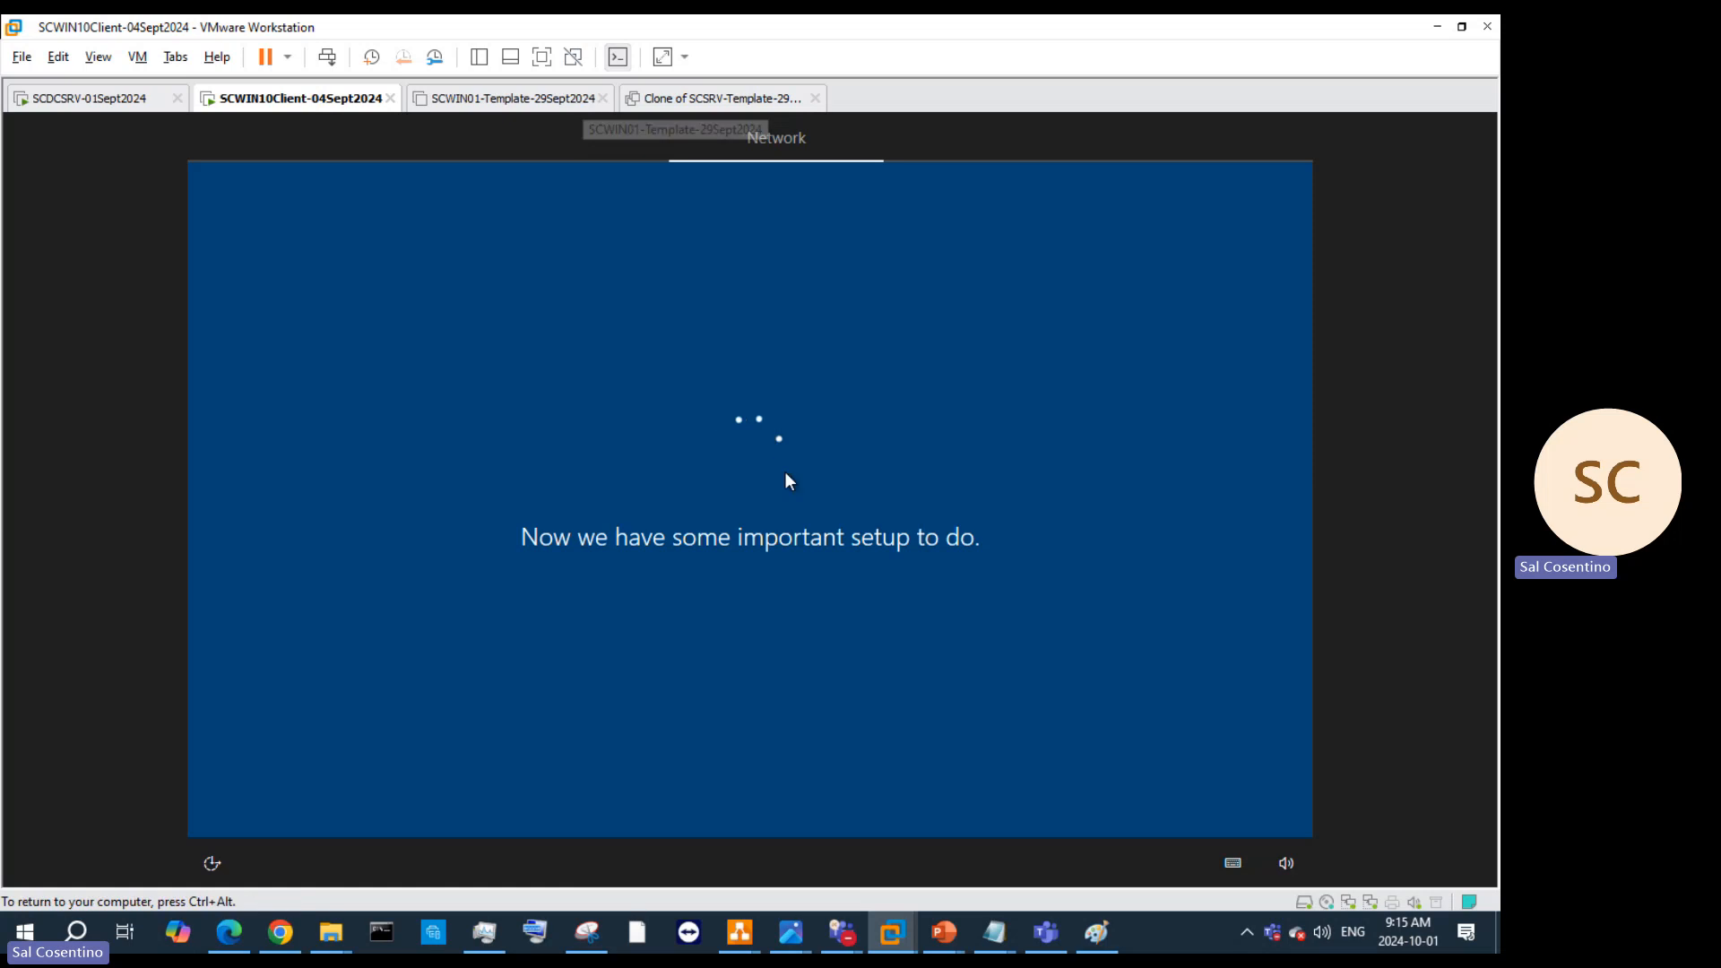
drag(587, 105, 479, 110)
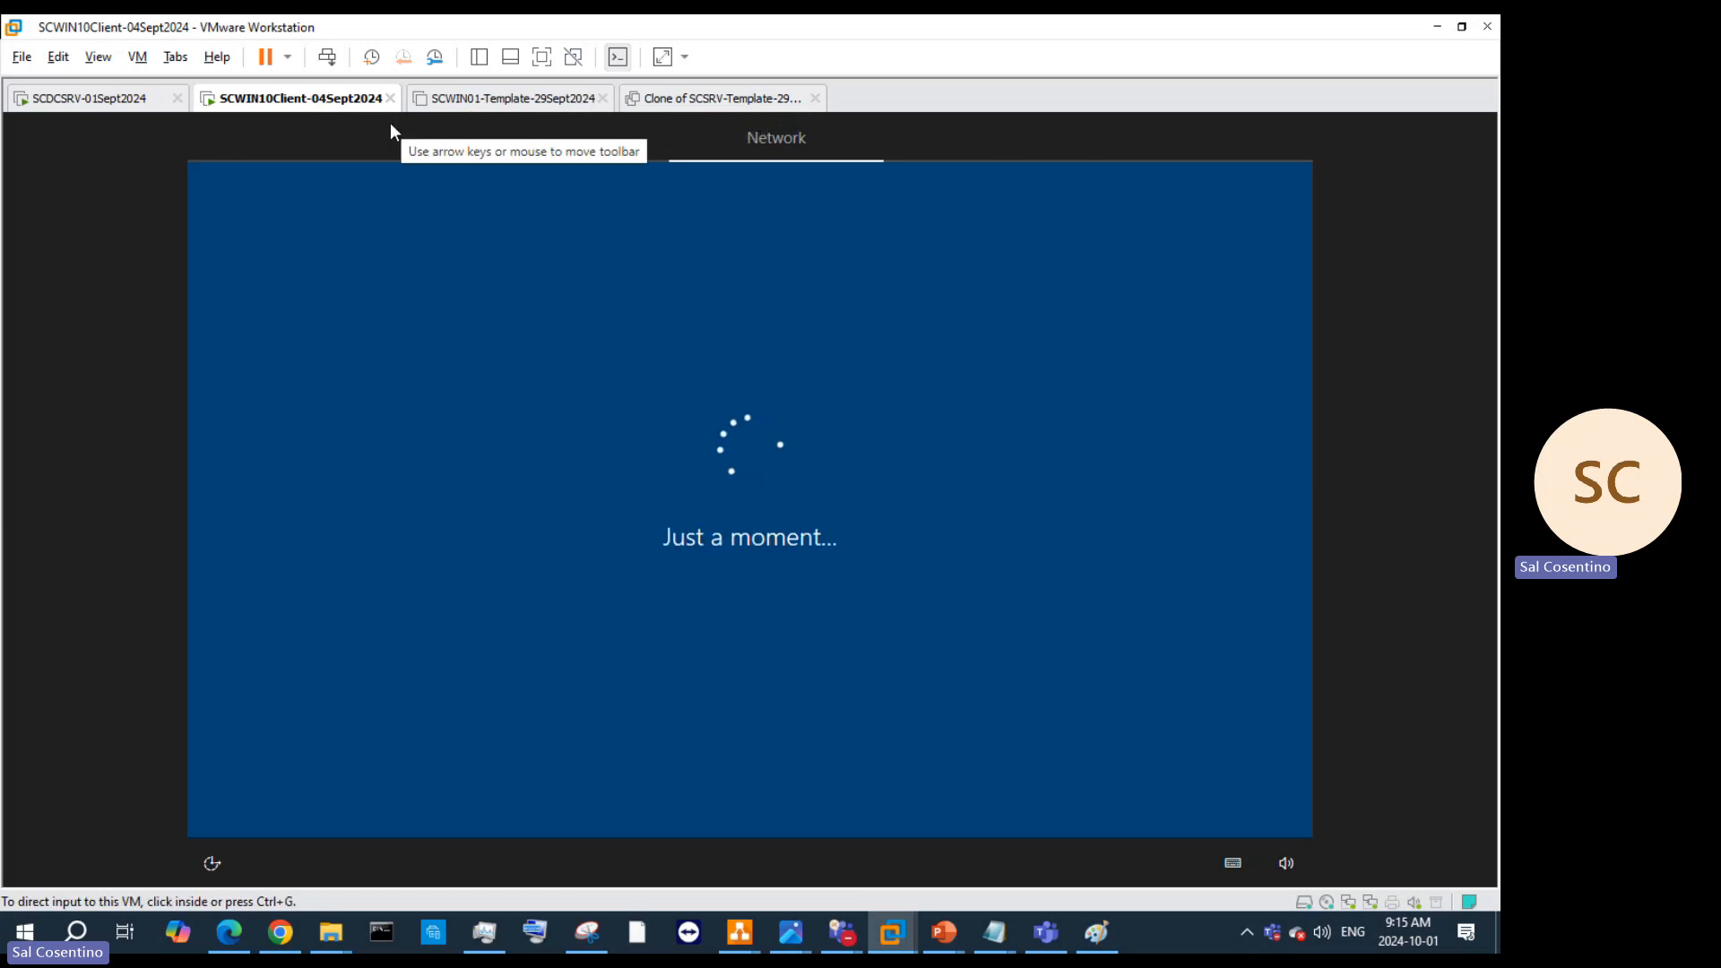
click(1190, 796)
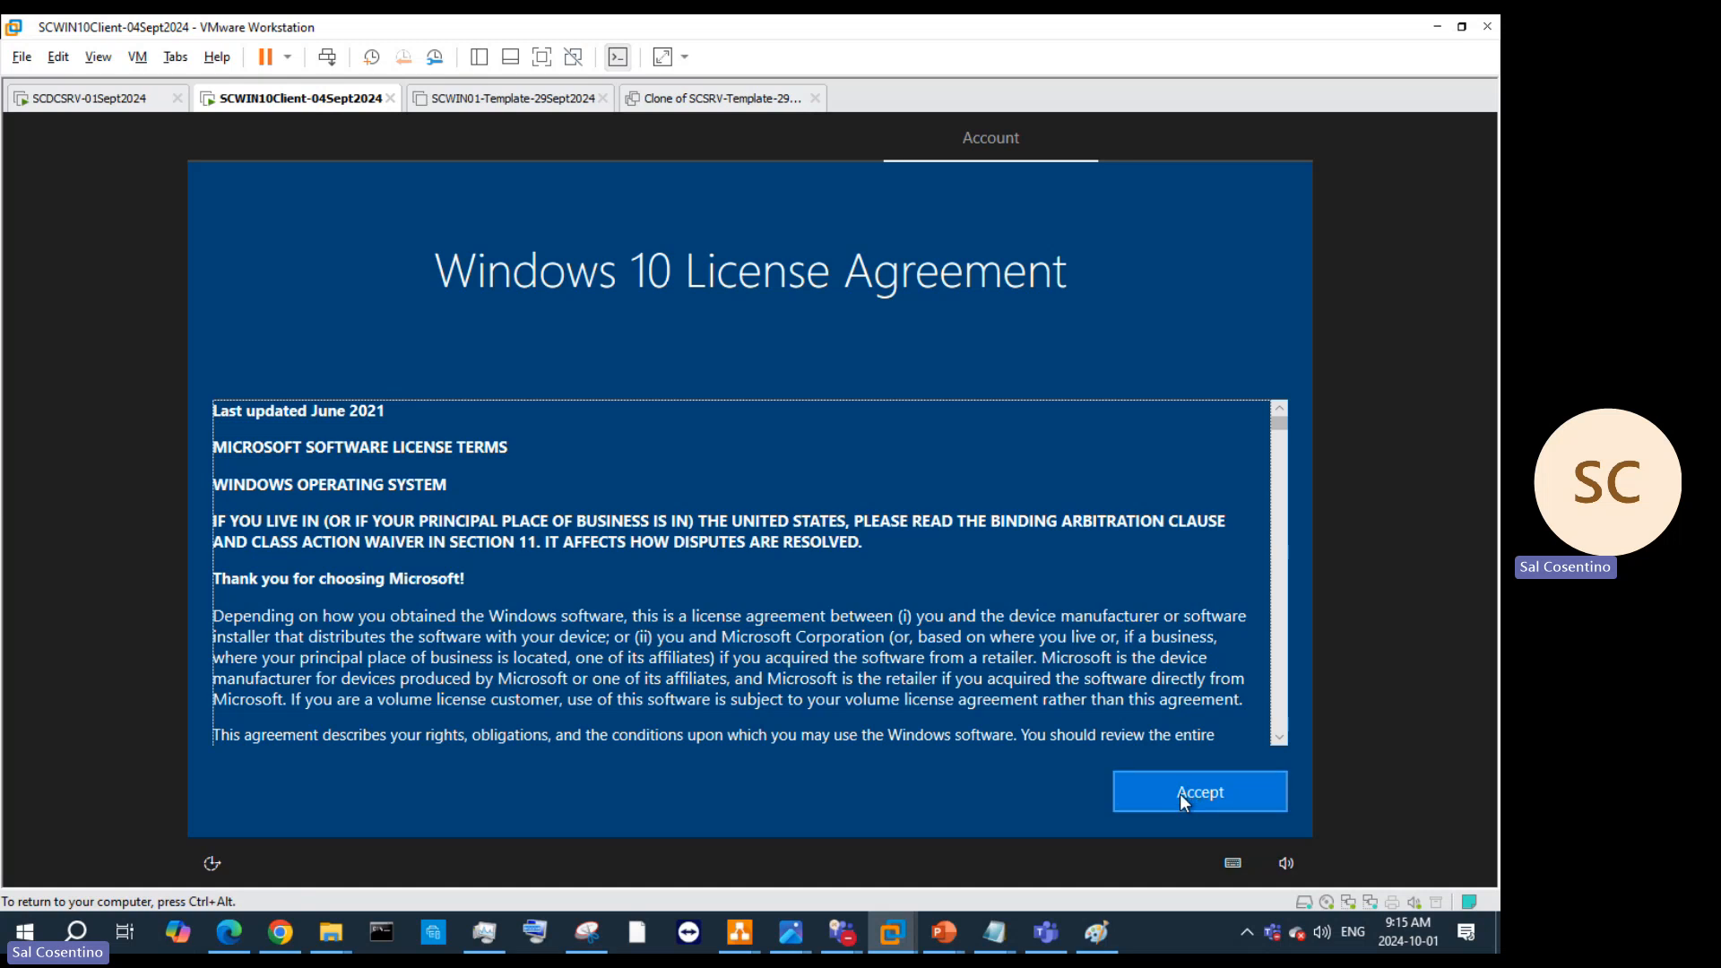
key(ctrl+alt)
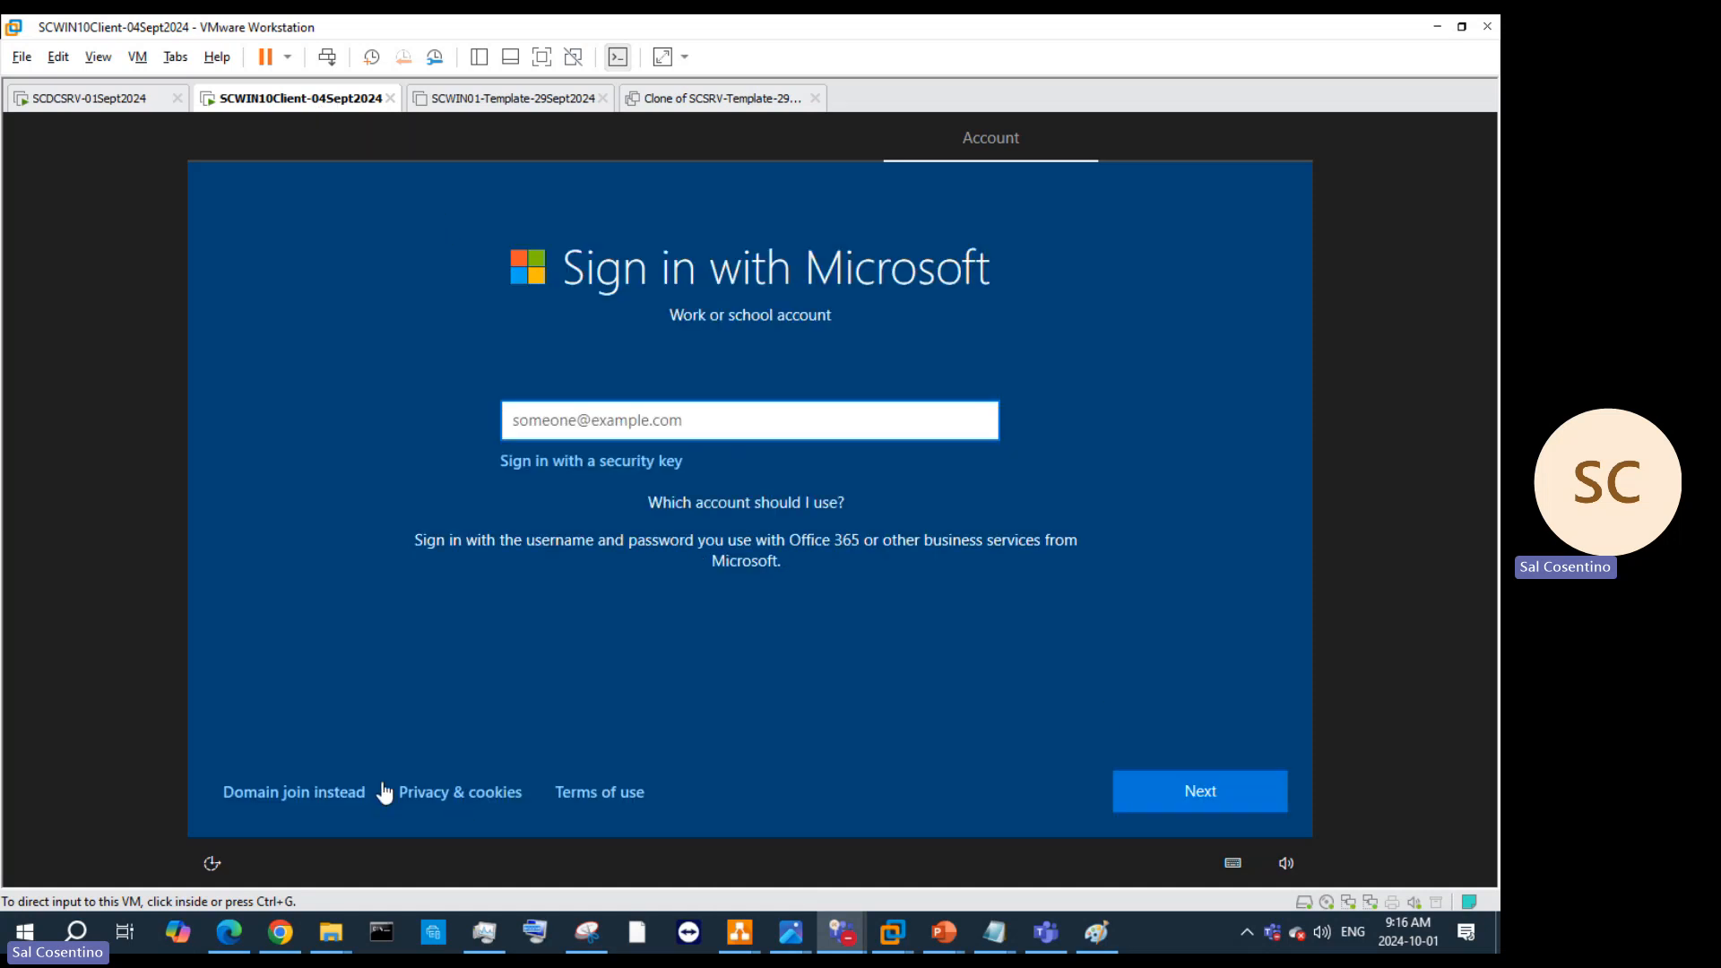
Switch to Domain join instead and enter a new local account user name
click(351, 780)
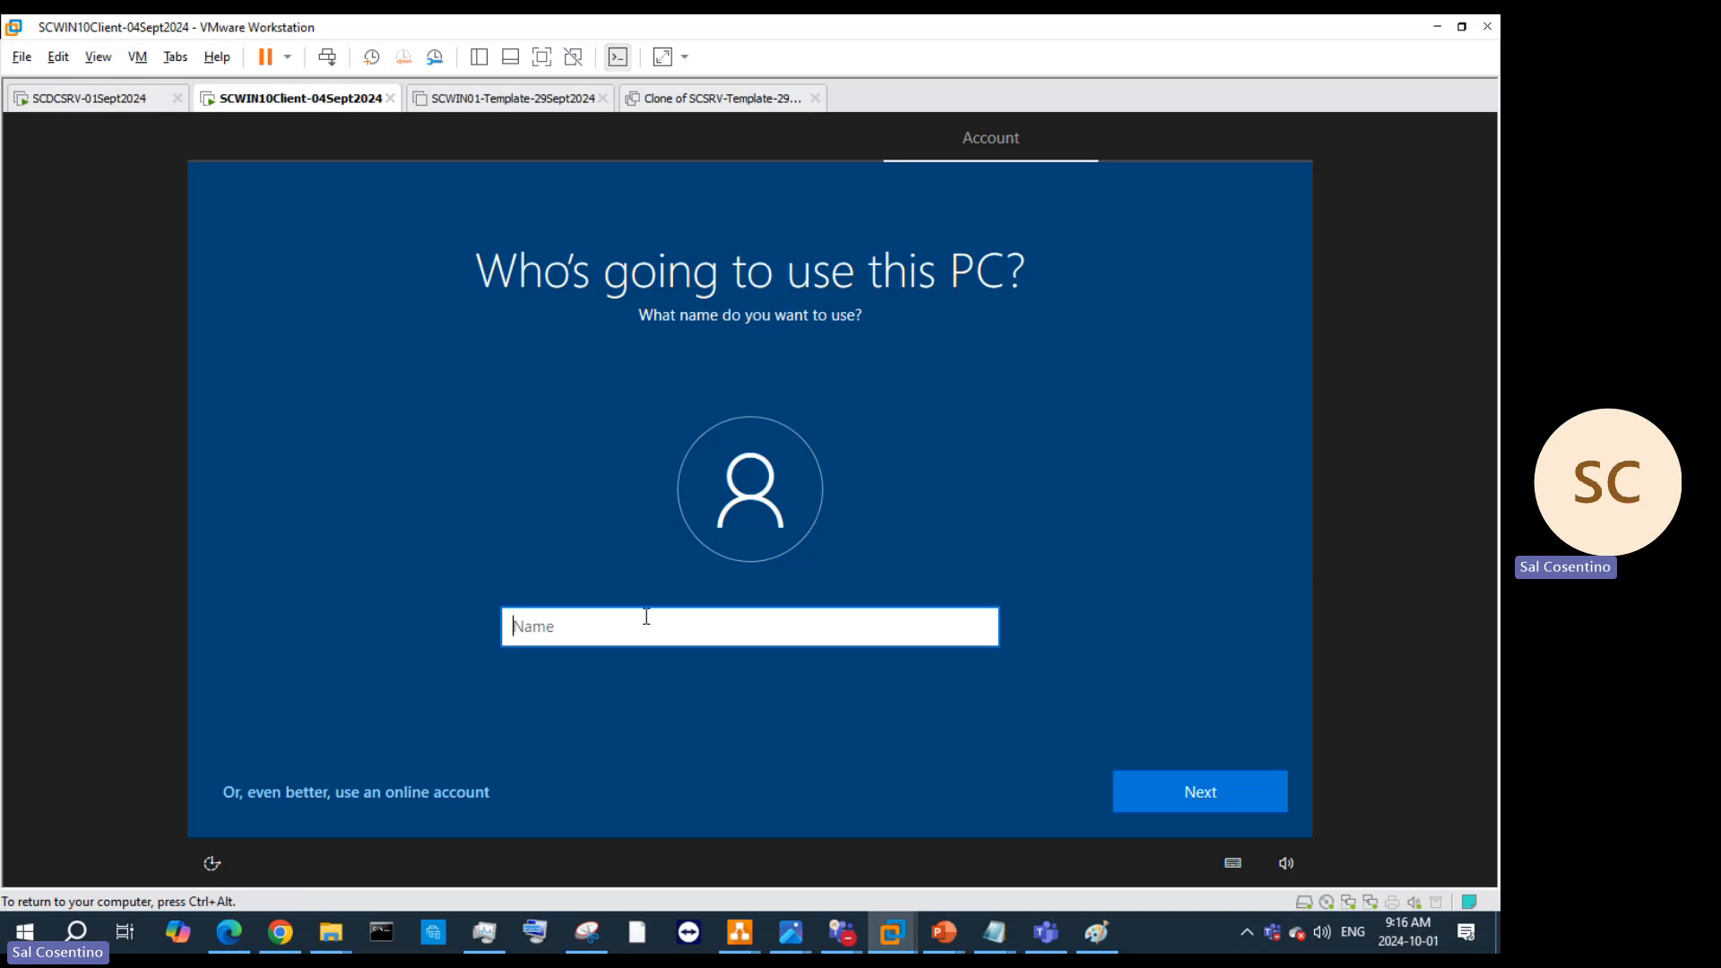
text(A)
key(BackSpace)
text(SCAdmin)
key(Return)
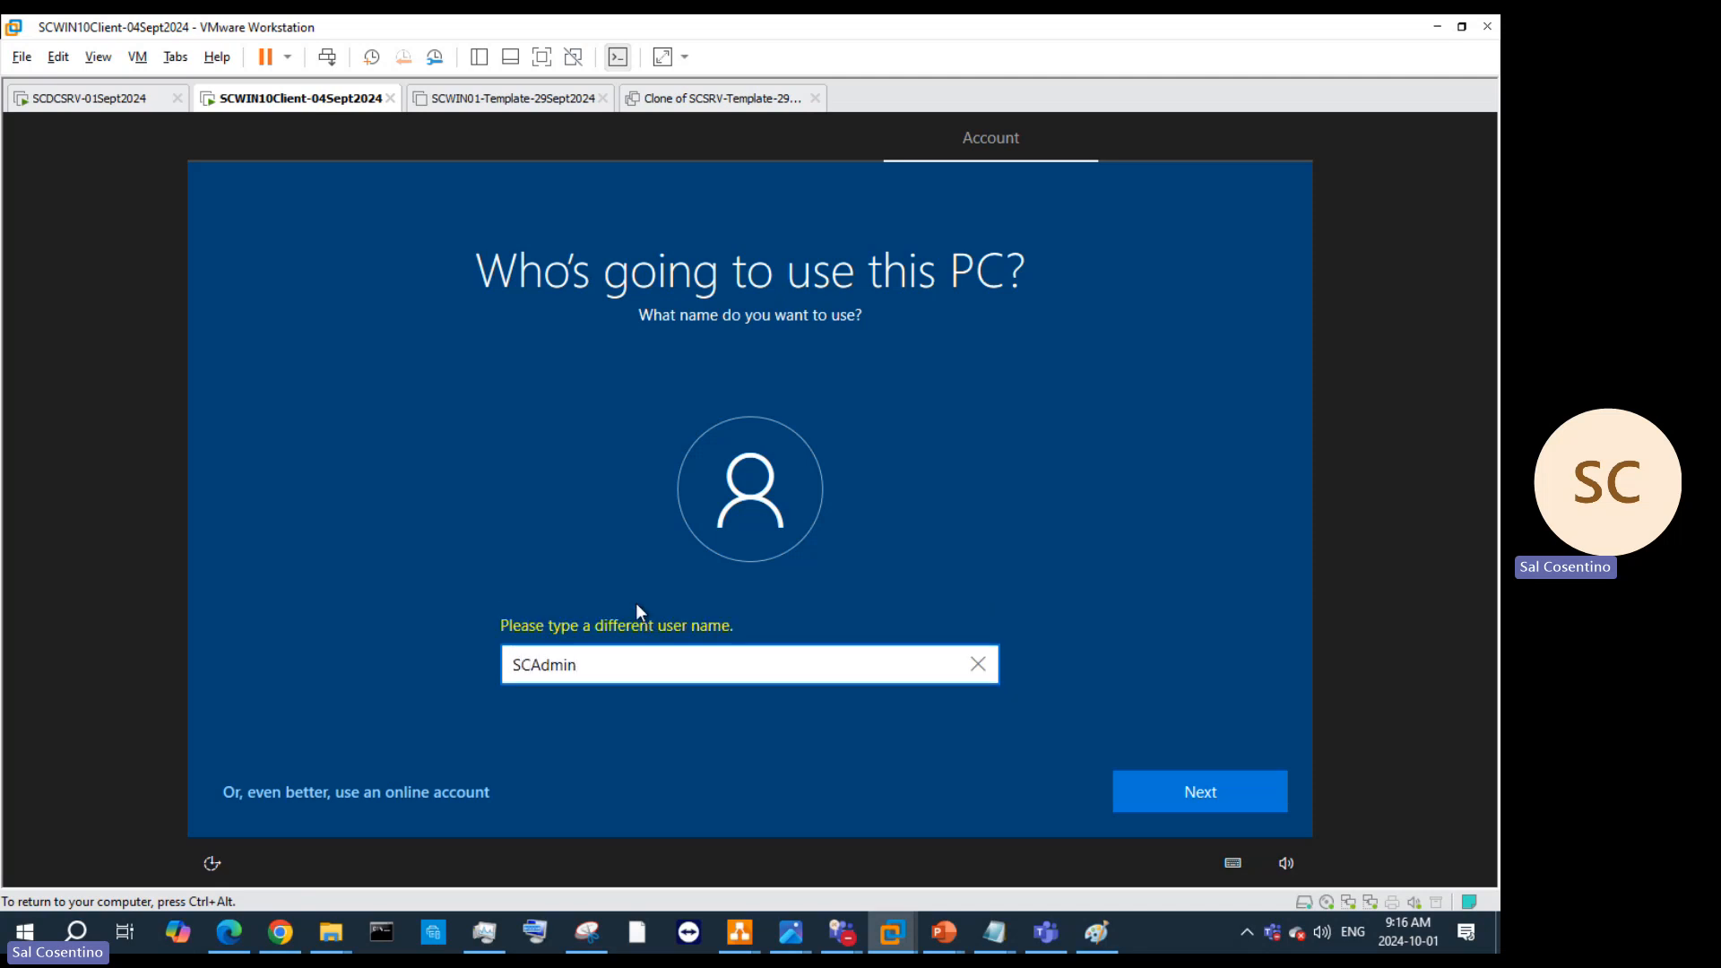
key(ctrl+a)
text(T)
key(Return)
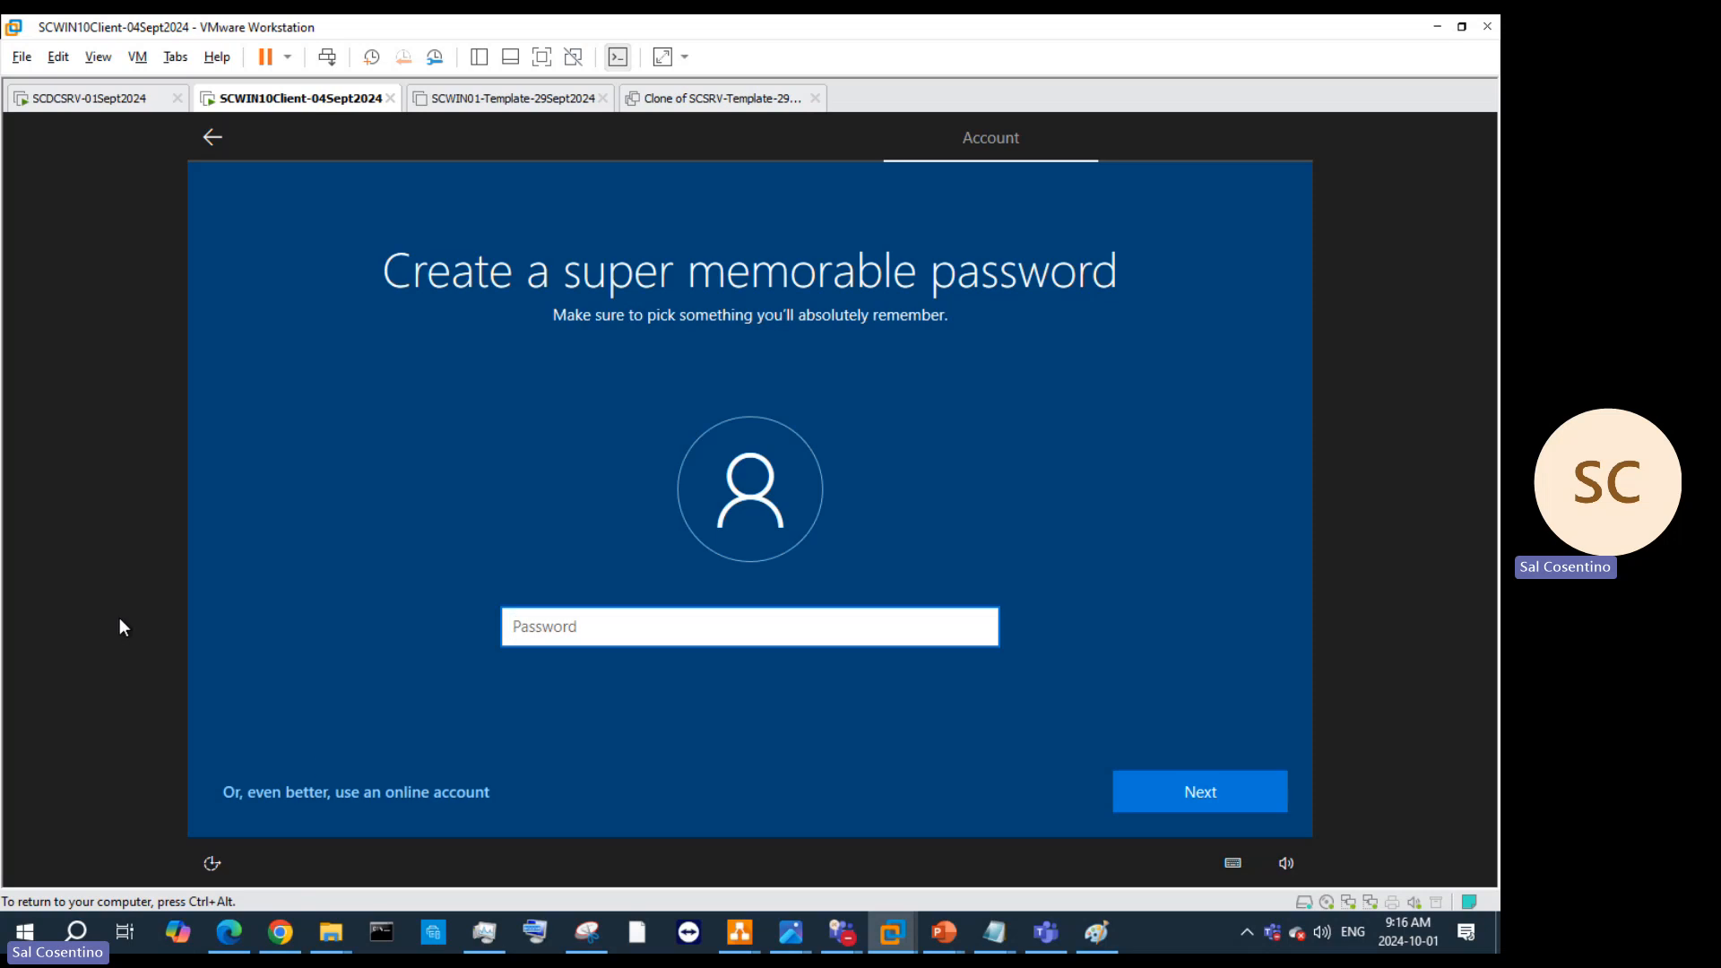
Set and confirm the account password, then choose the first pet's name security question
key(Return)
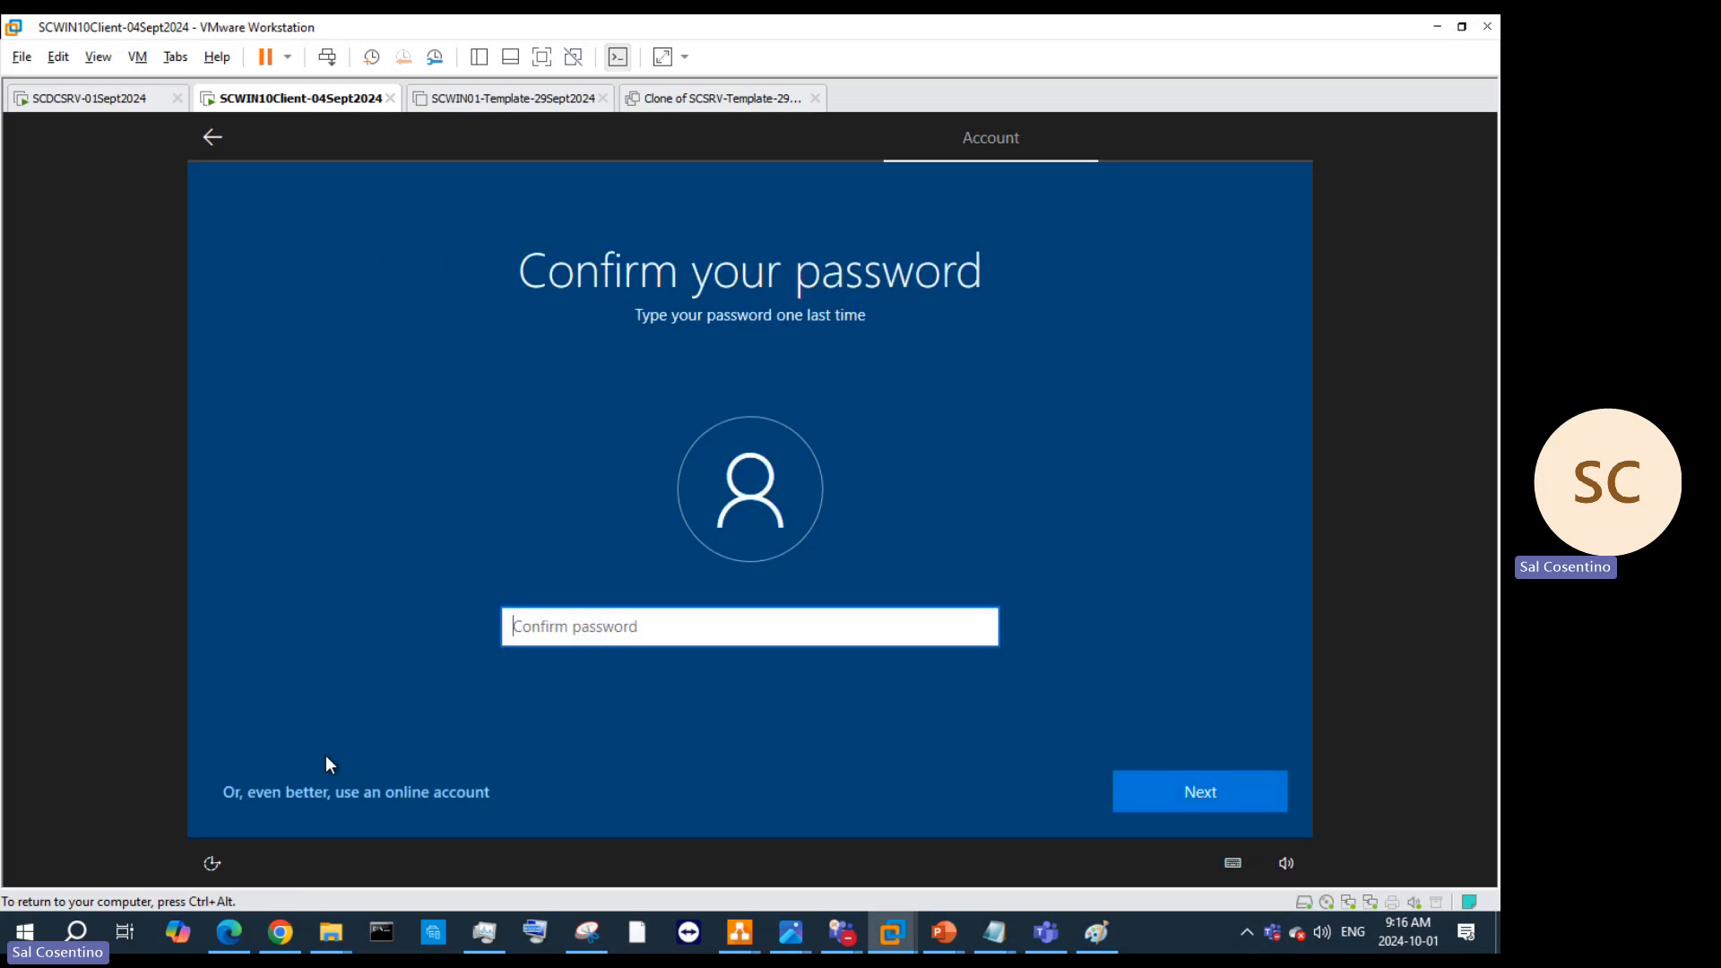
key(Return)
click(911, 628)
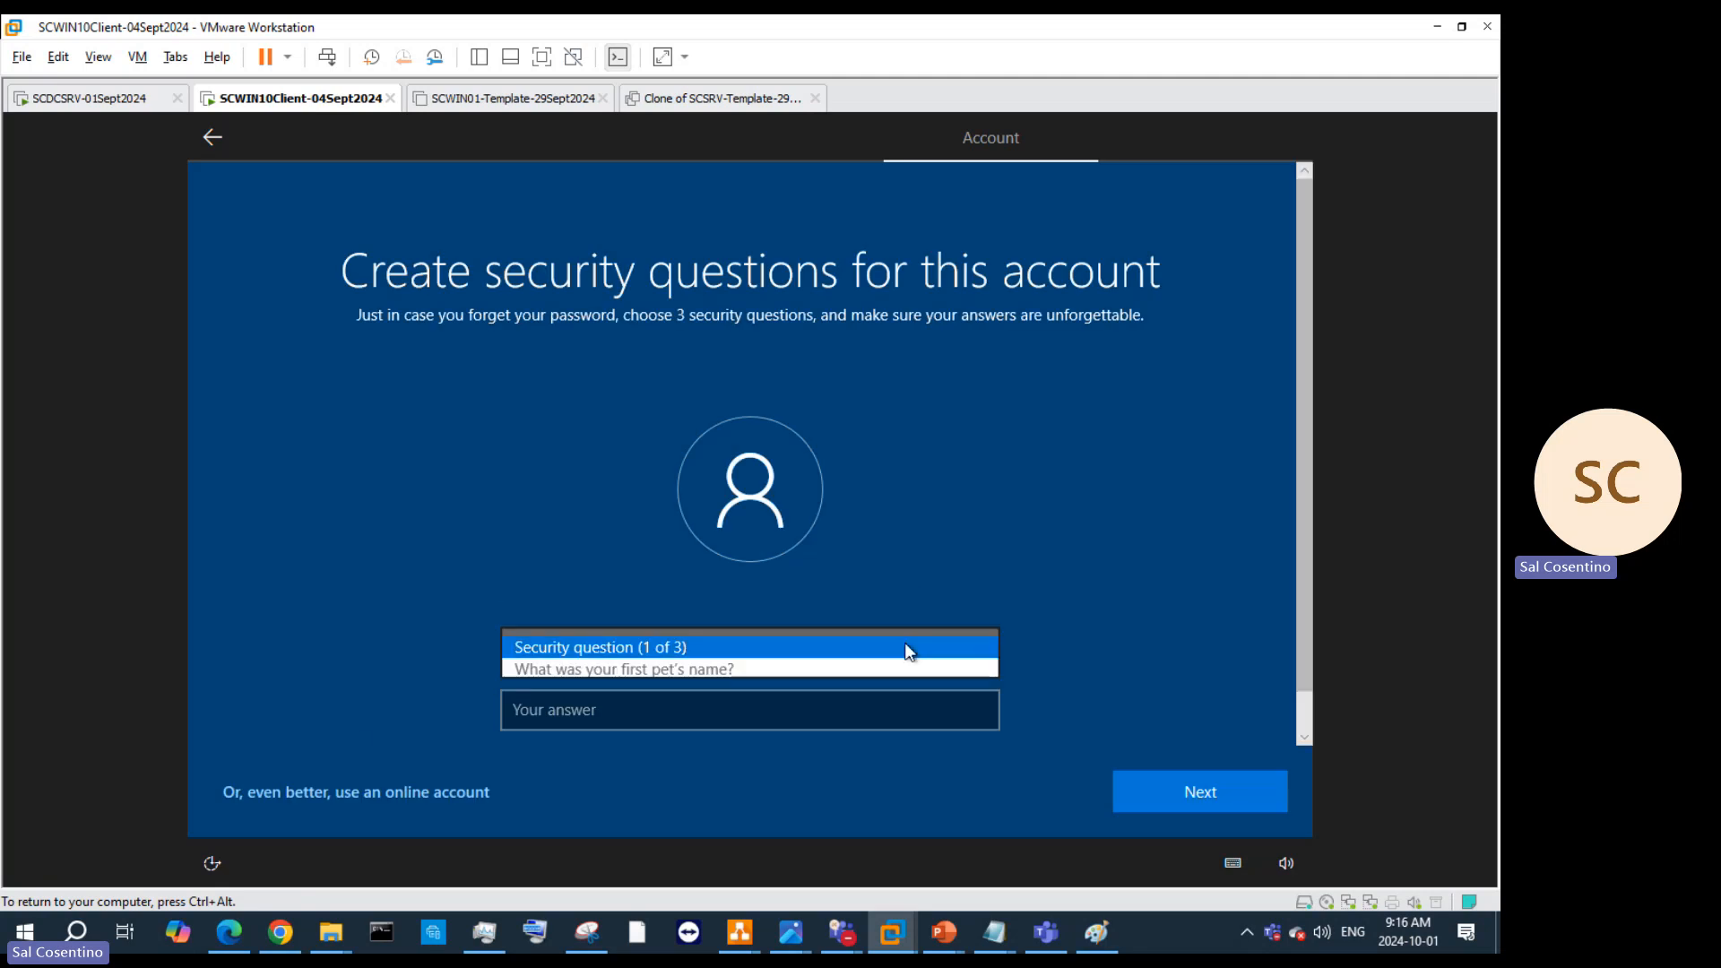
click(852, 665)
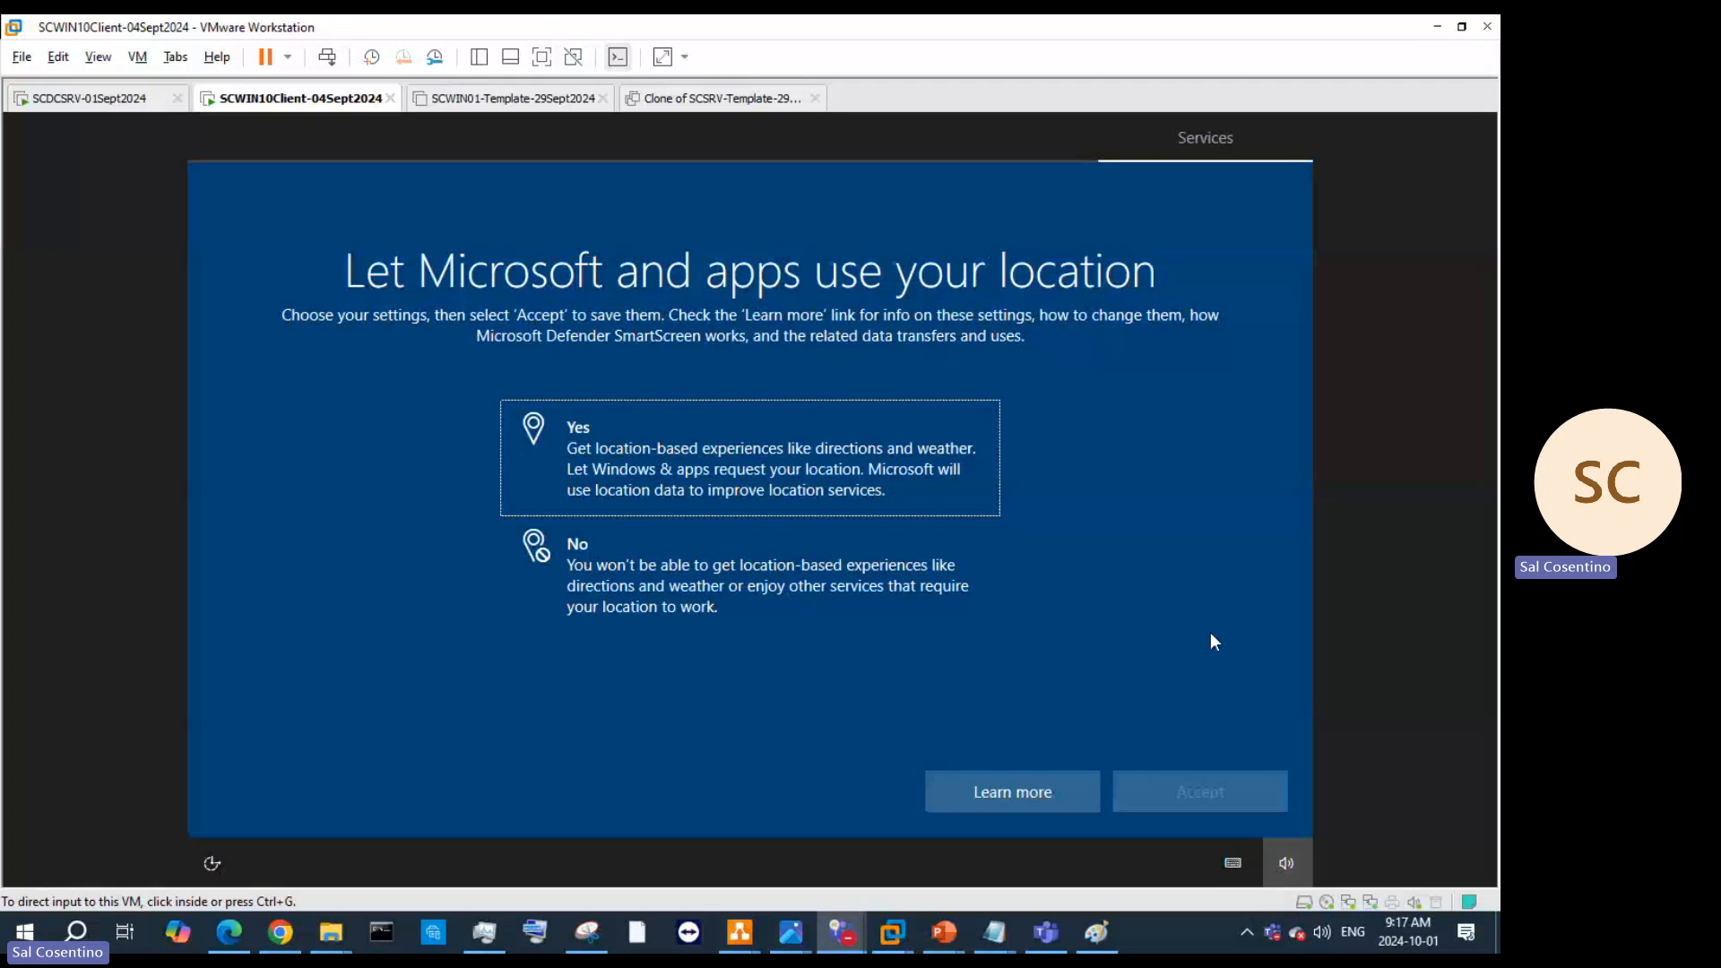
Decline location and Find my device, and send only Required diagnostic data
click(708, 583)
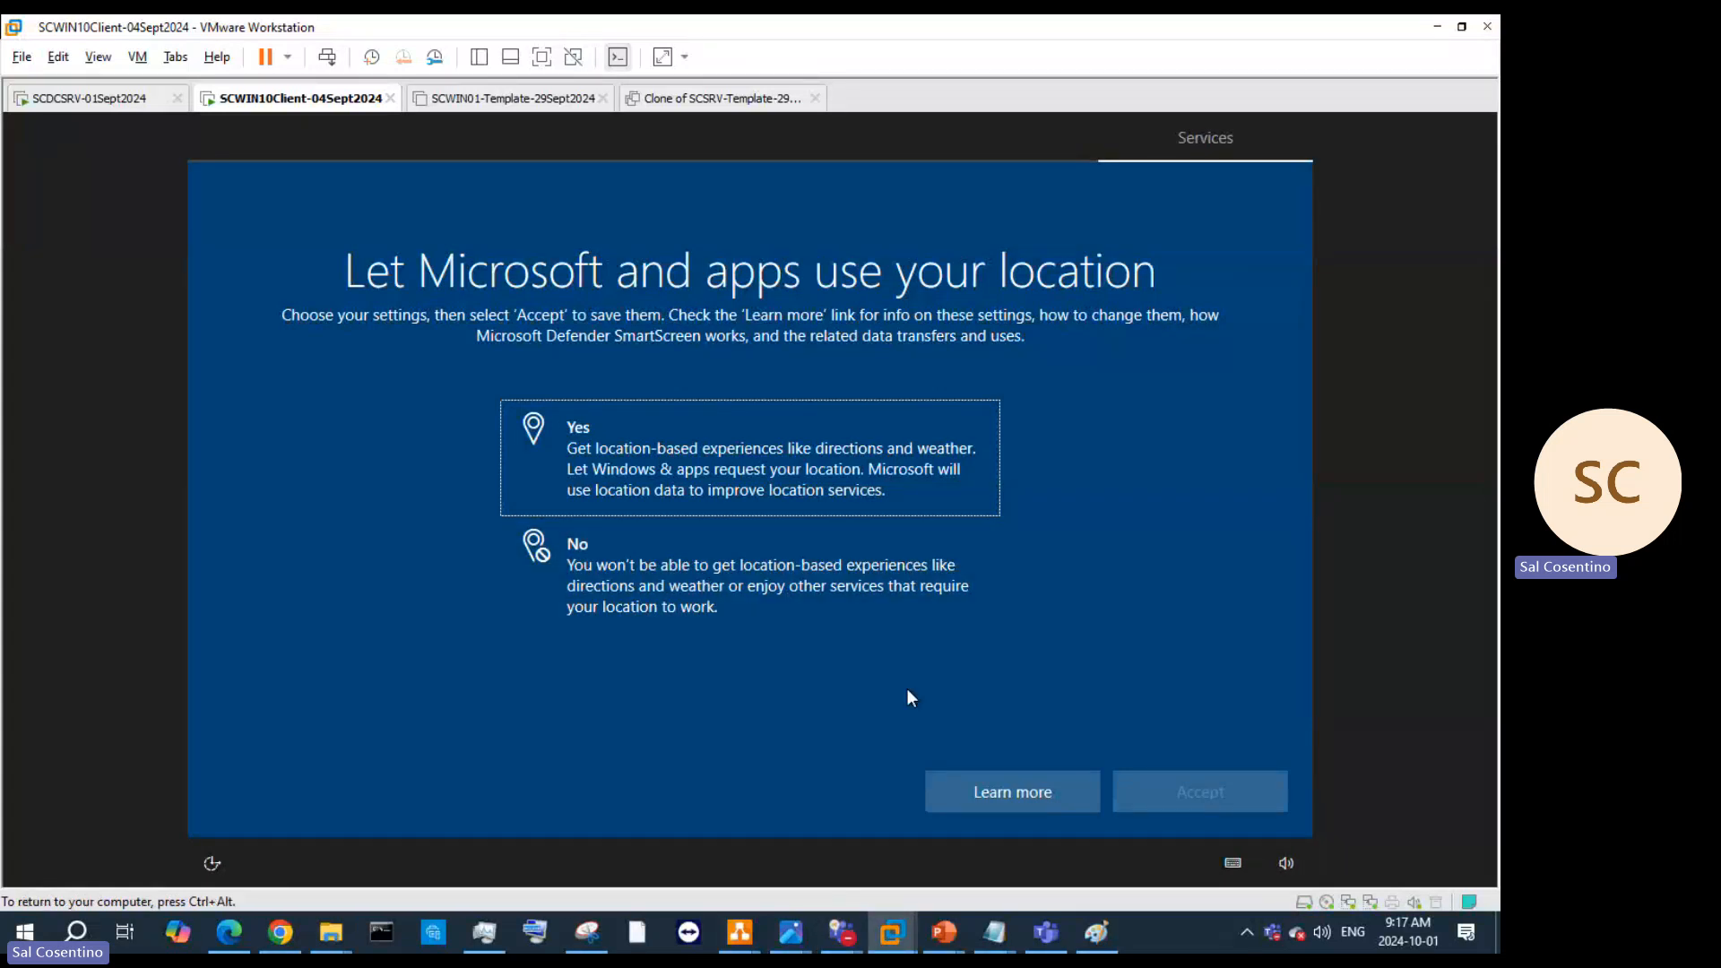
click(729, 599)
click(1142, 793)
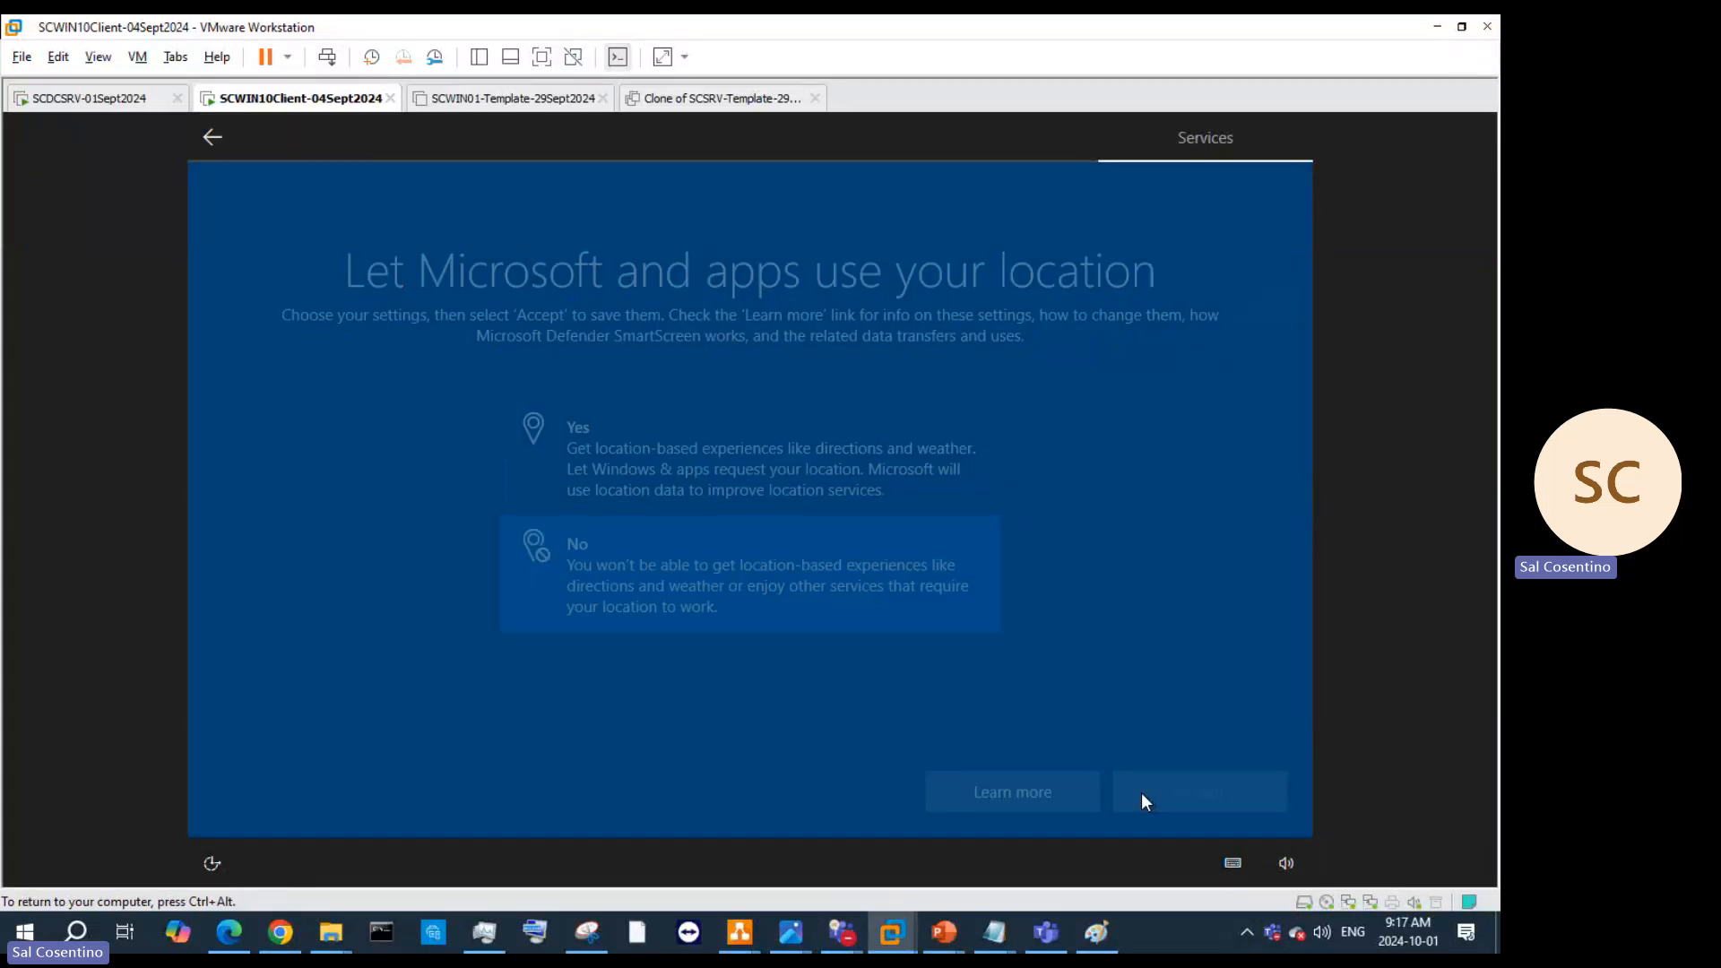
click(800, 588)
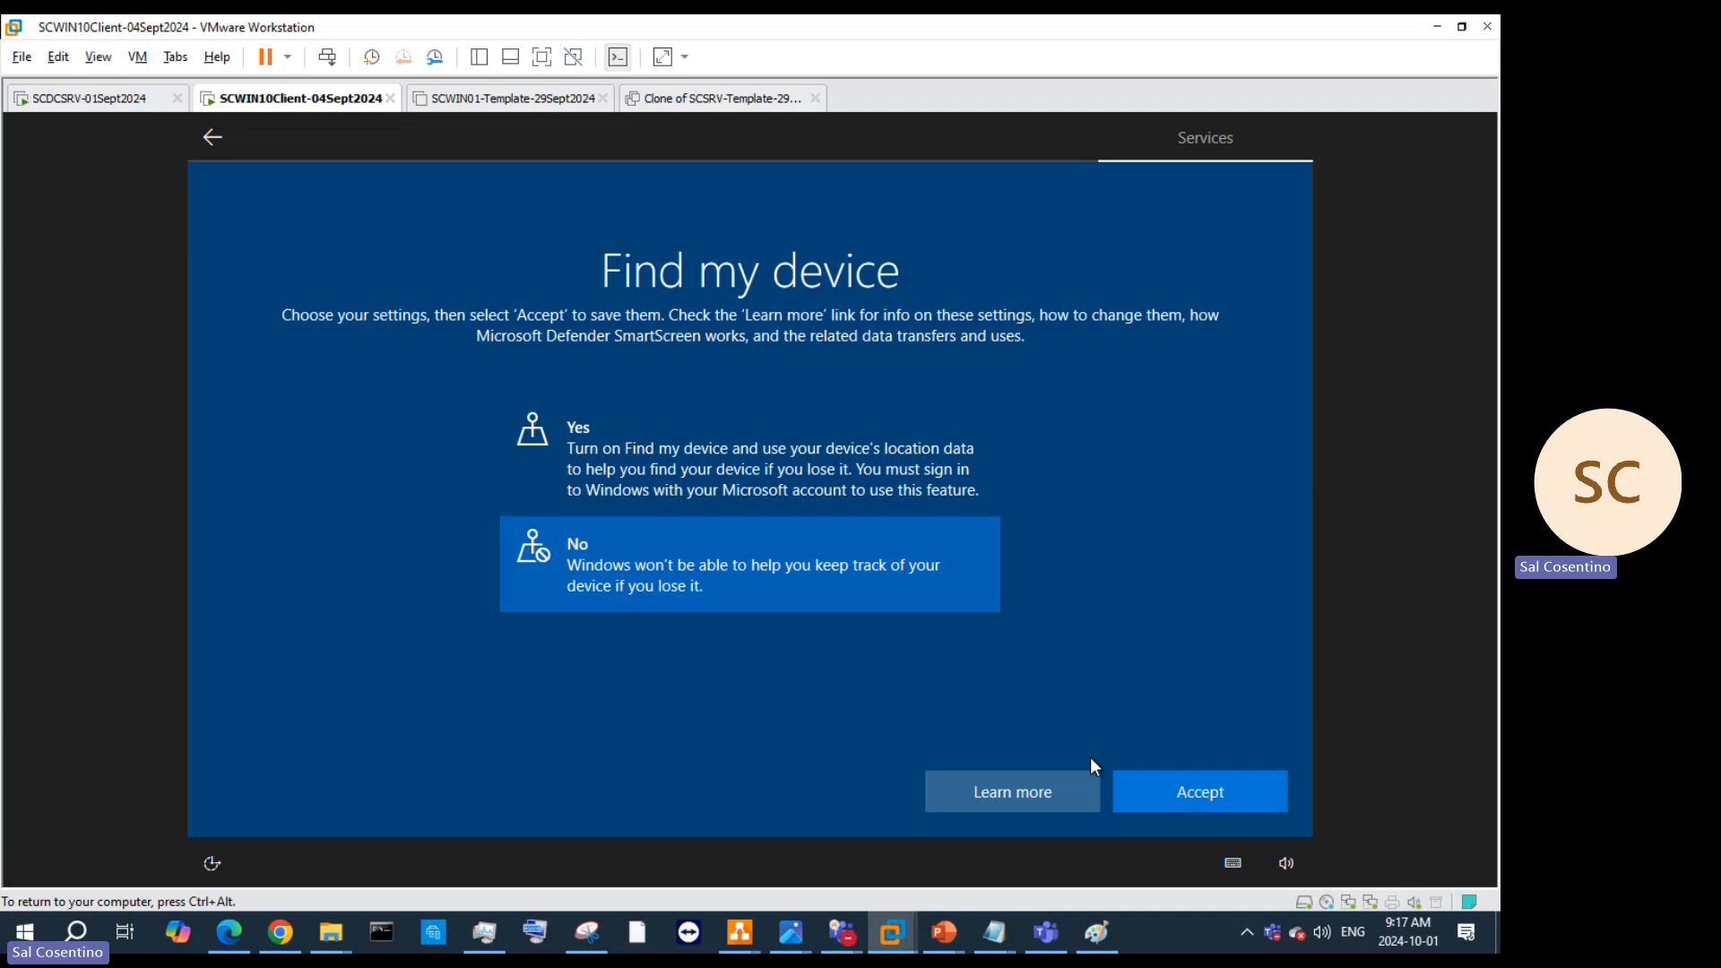
click(1127, 793)
click(807, 723)
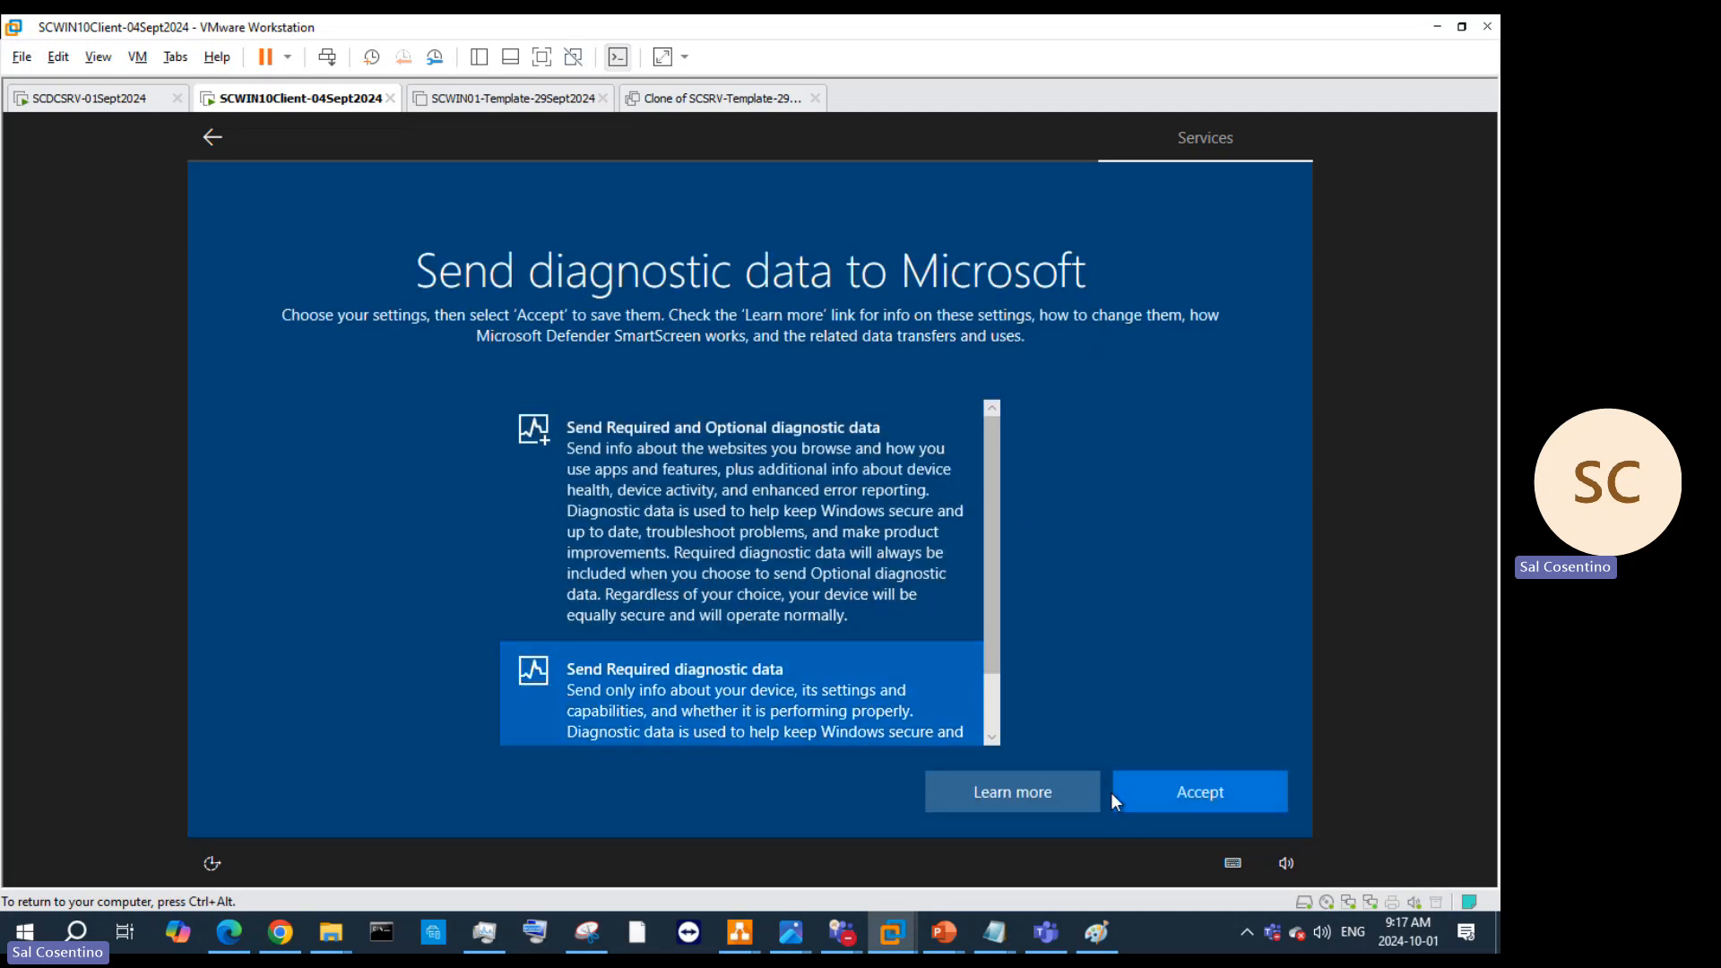
click(1144, 793)
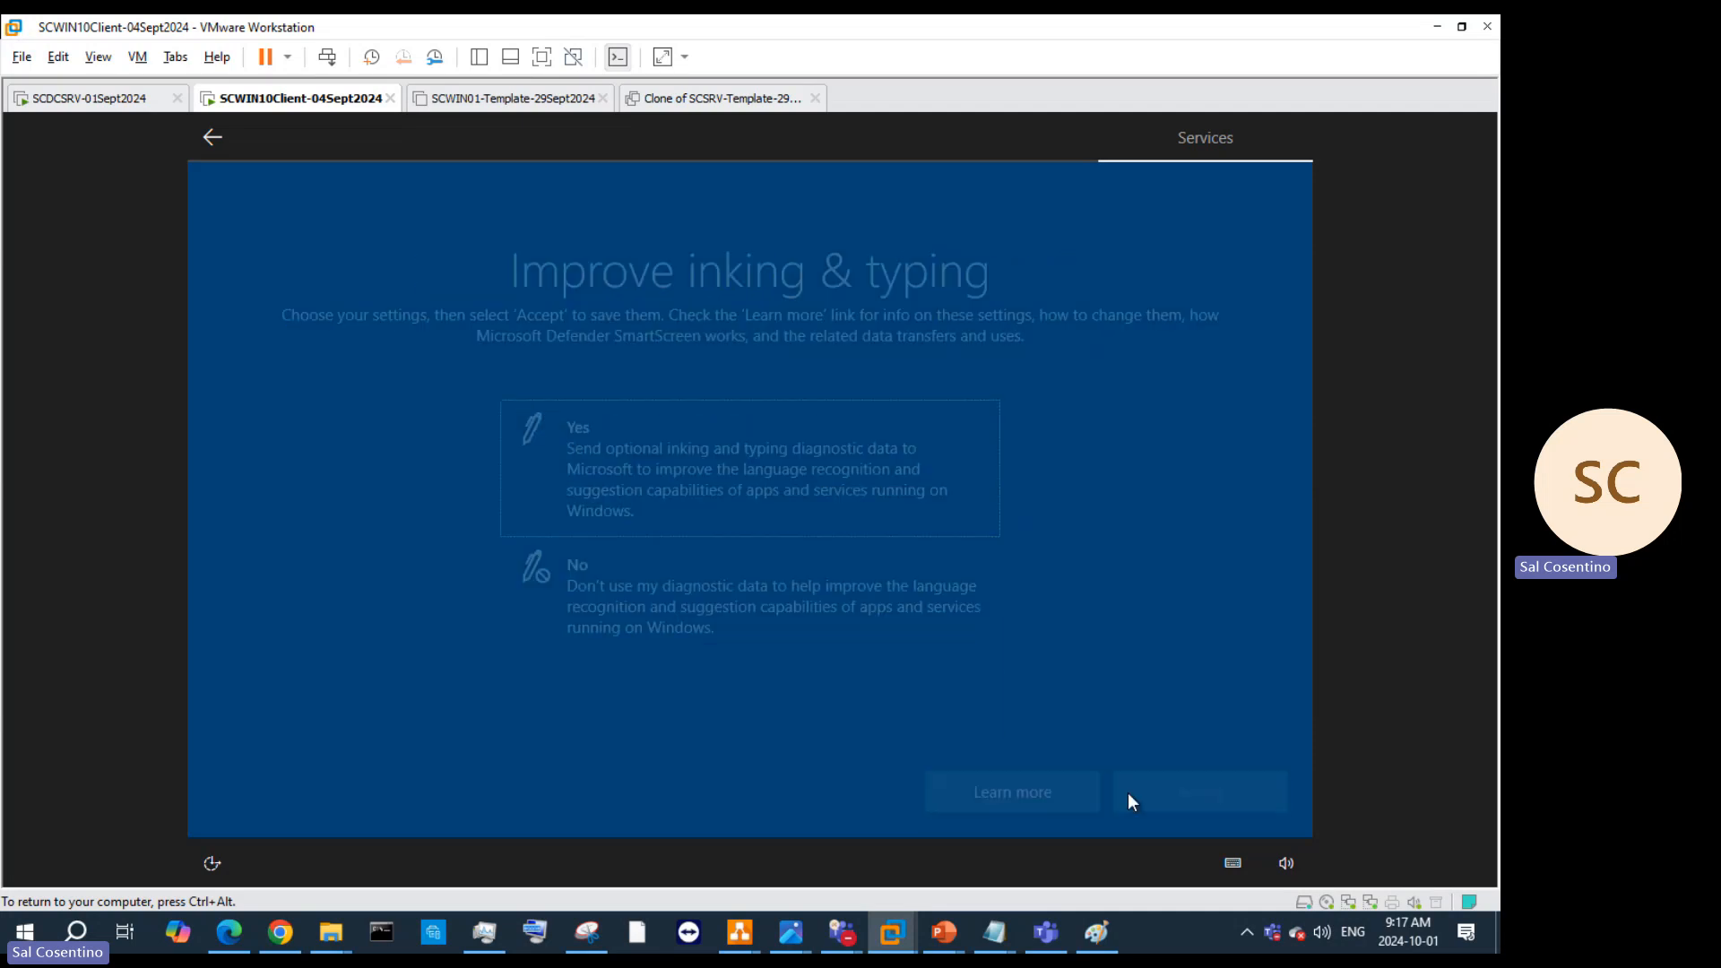
Decline inking & typing, tailored experiences and advertising ID, then skip Cortana with Not now
click(695, 517)
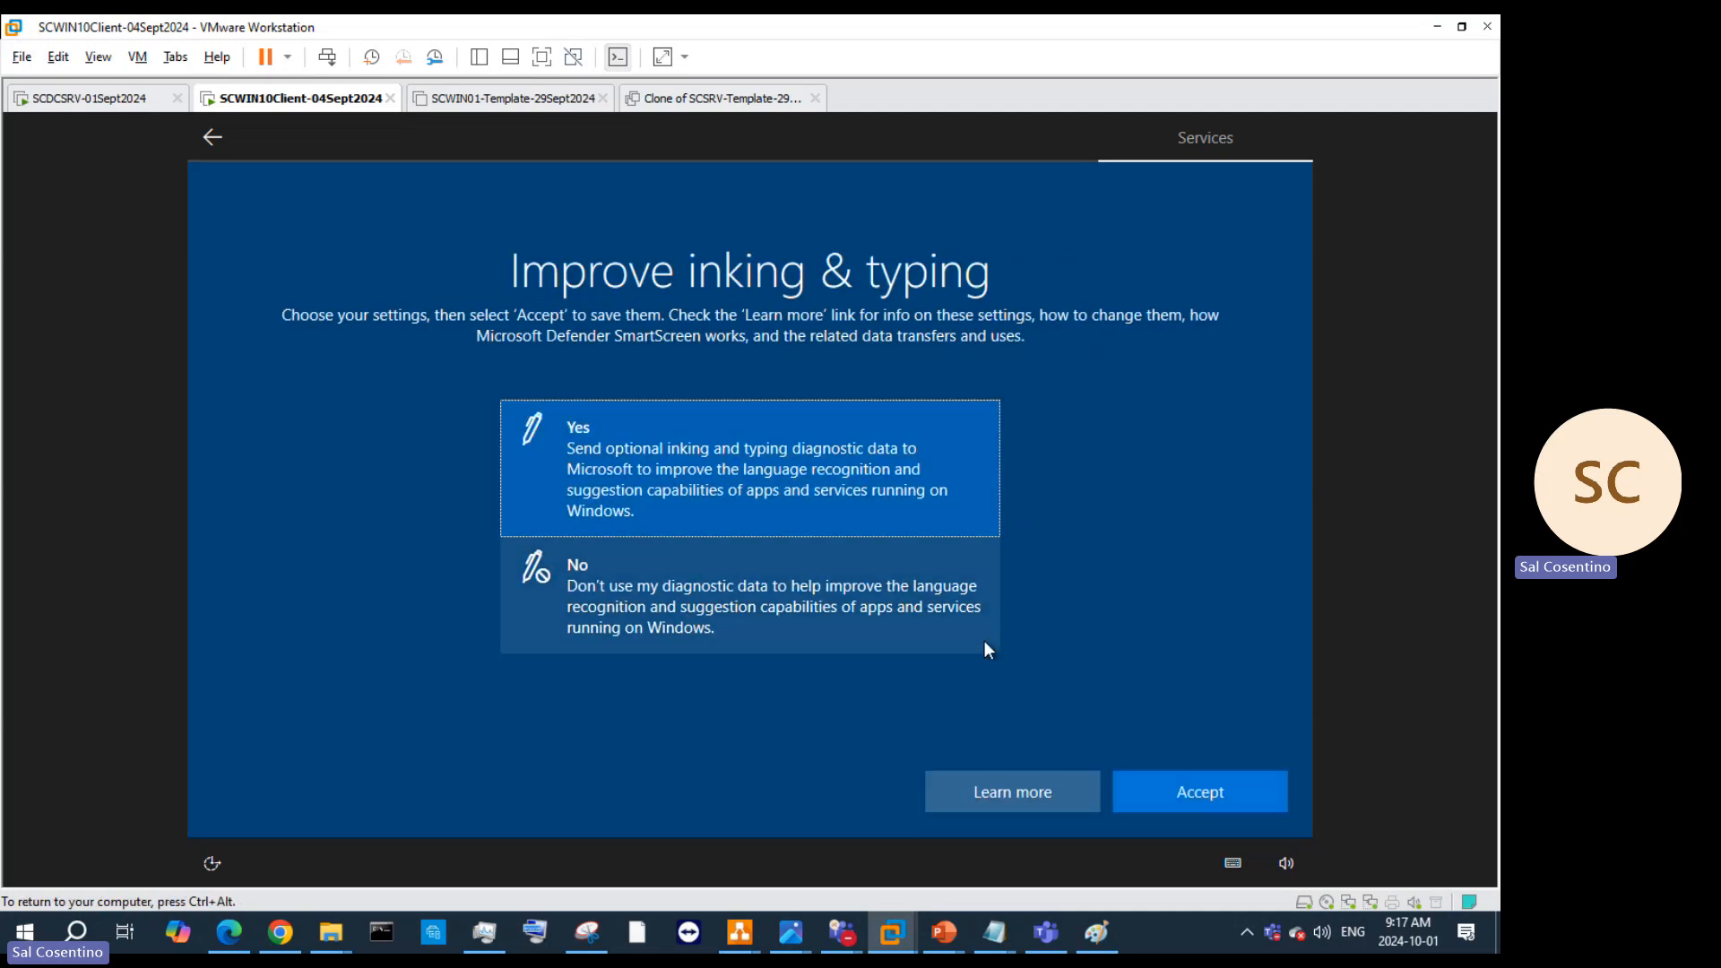
click(787, 618)
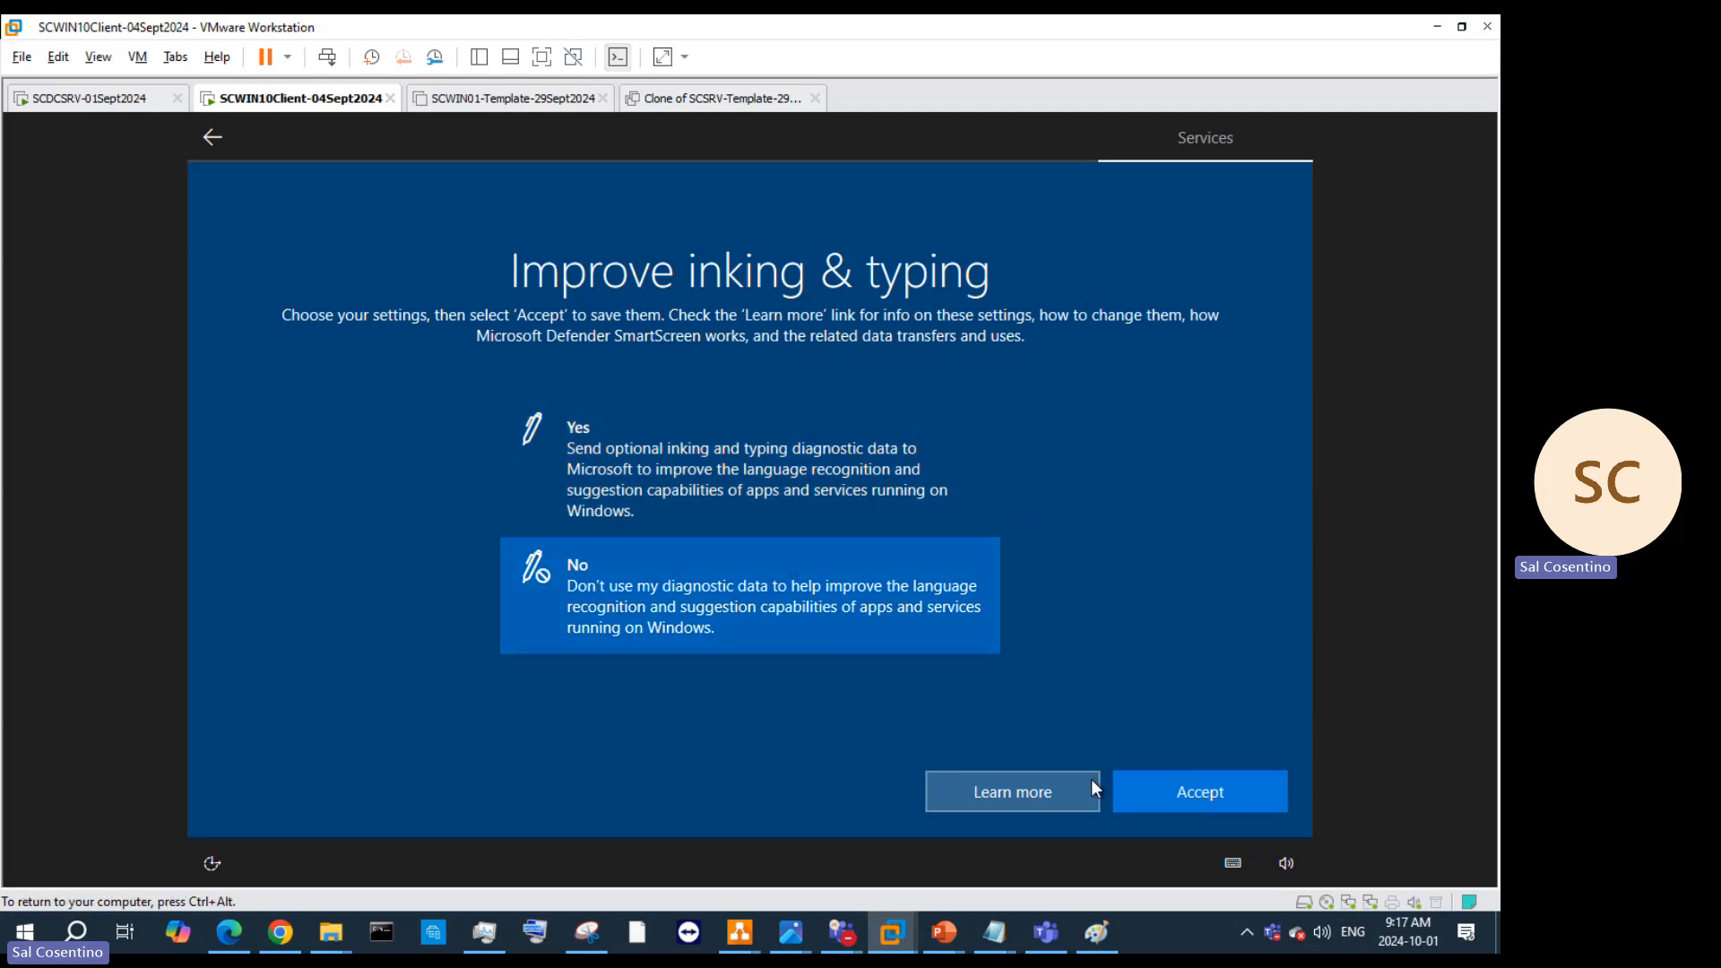
click(1126, 791)
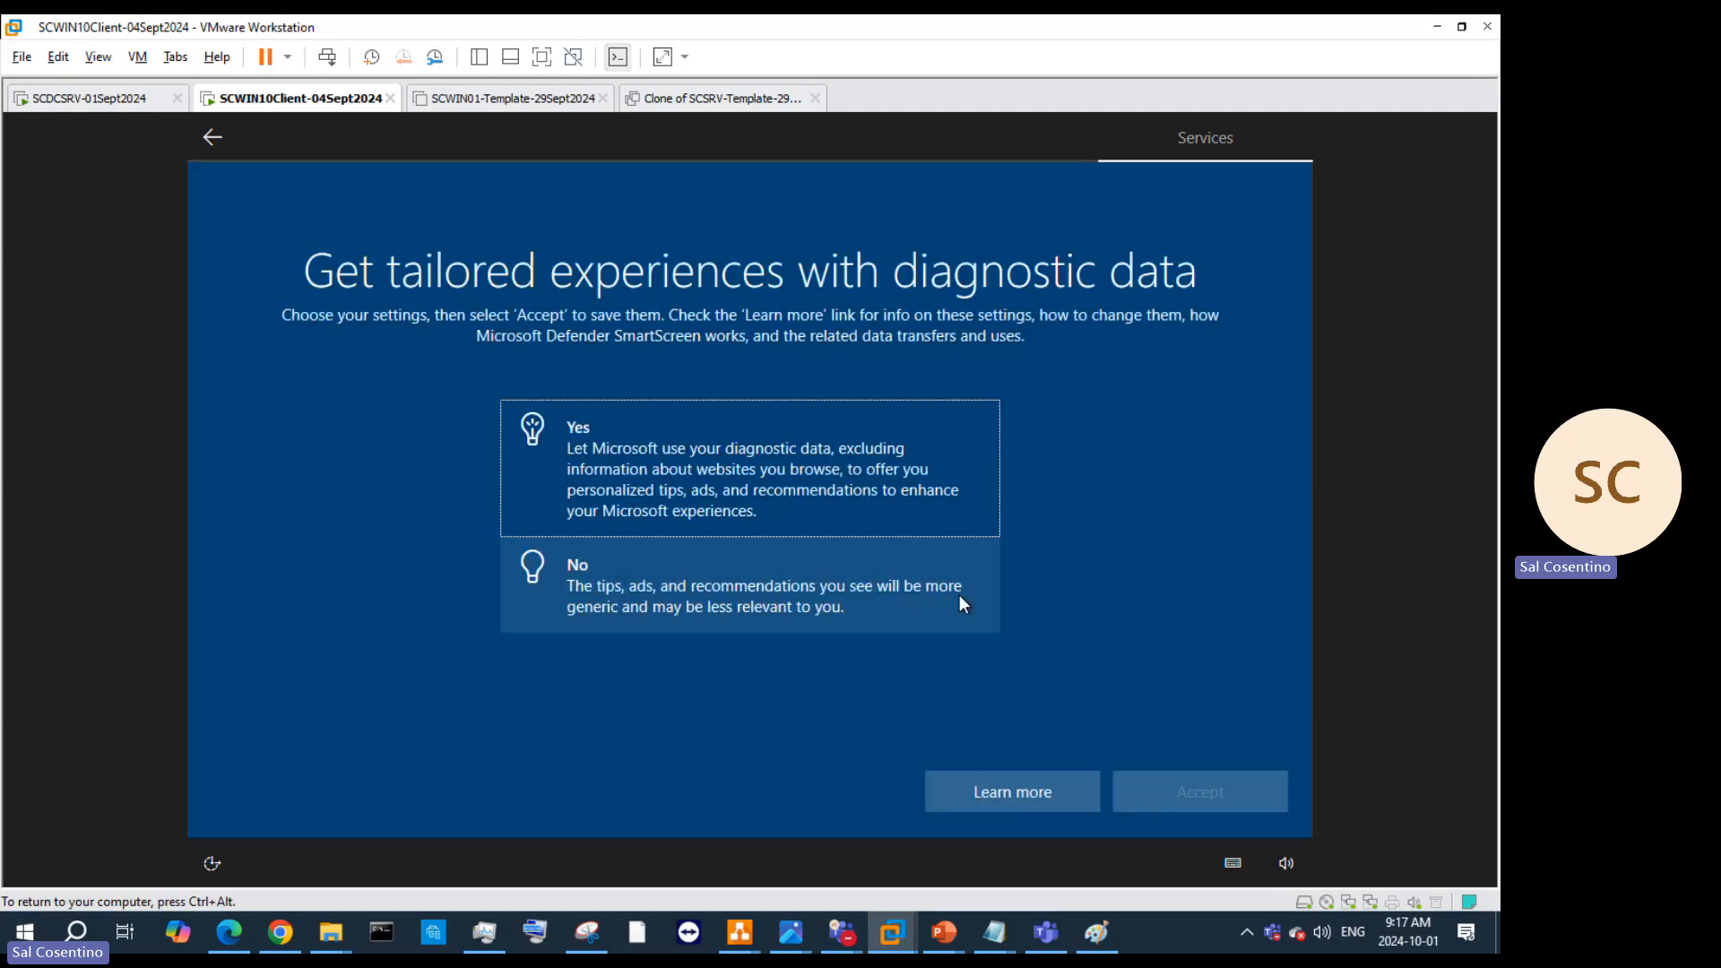
click(797, 582)
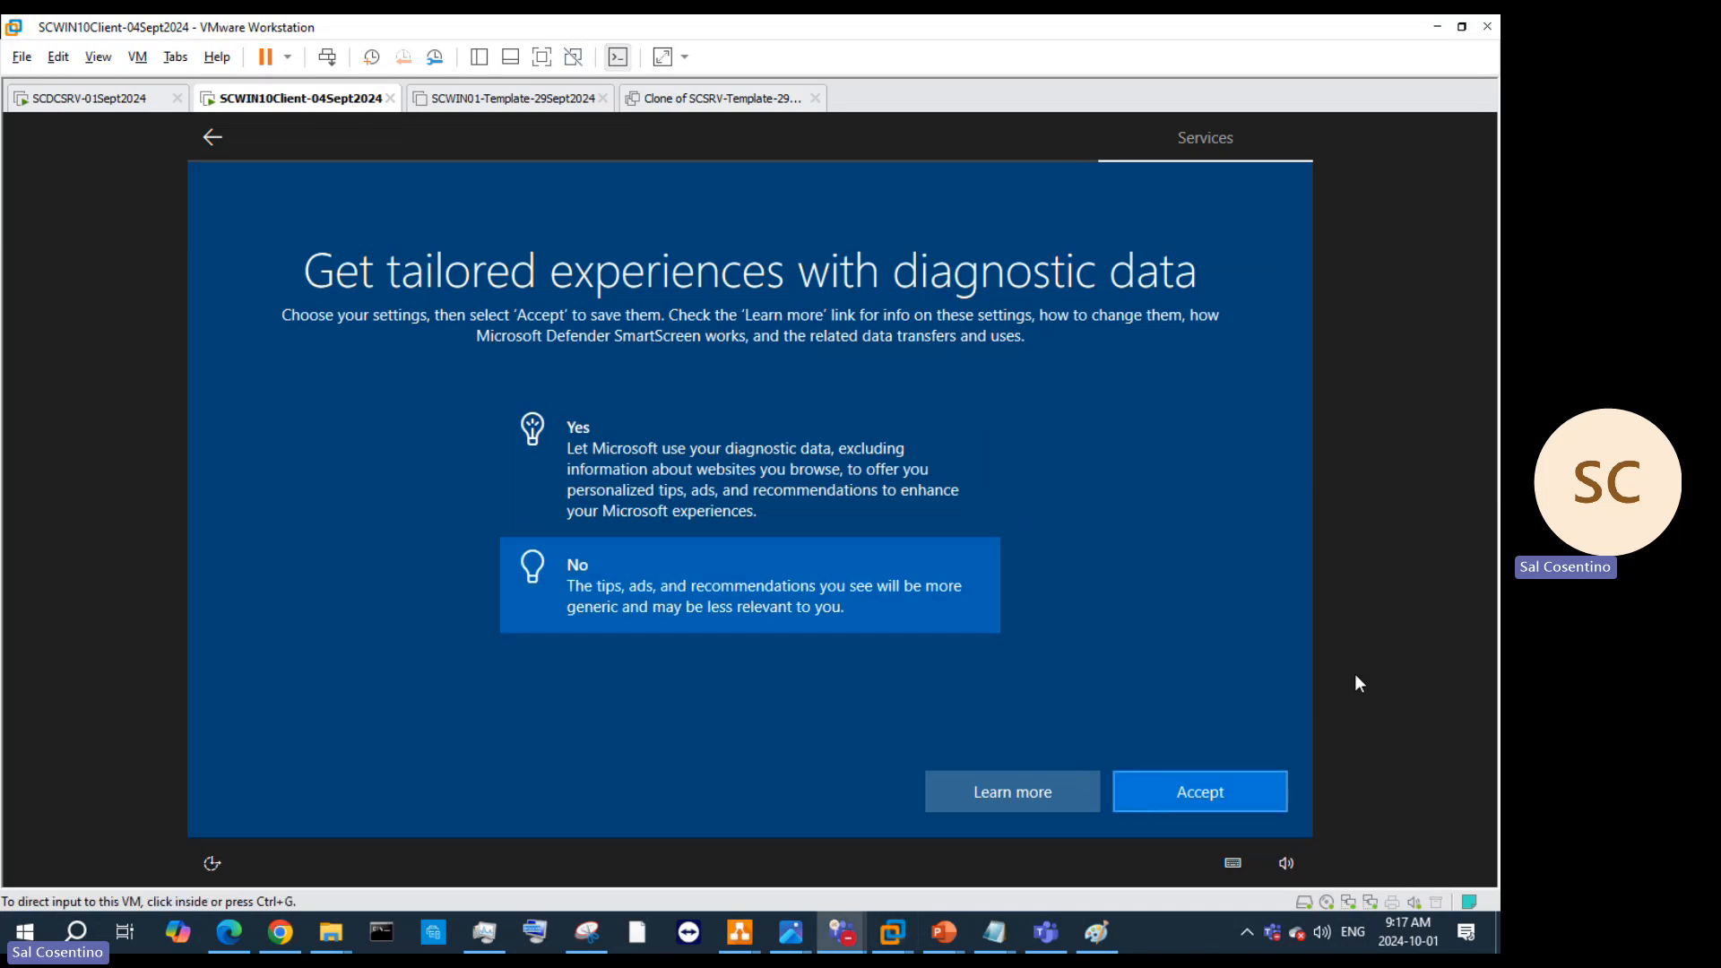
click(1165, 792)
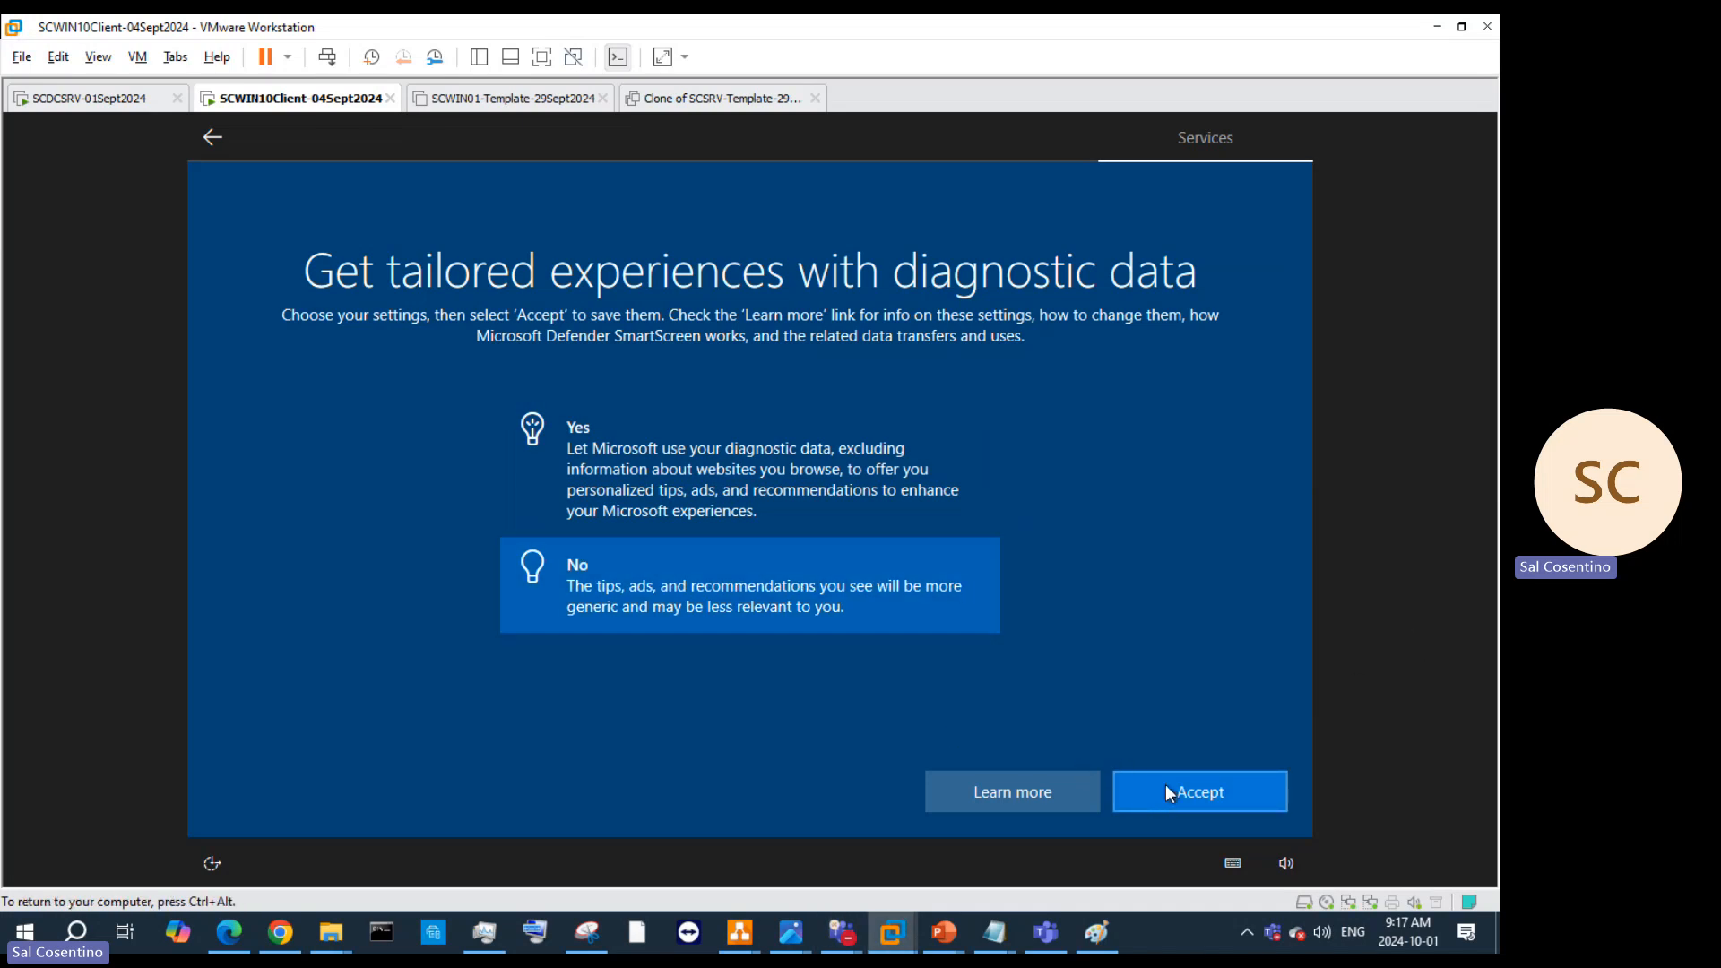
click(1169, 789)
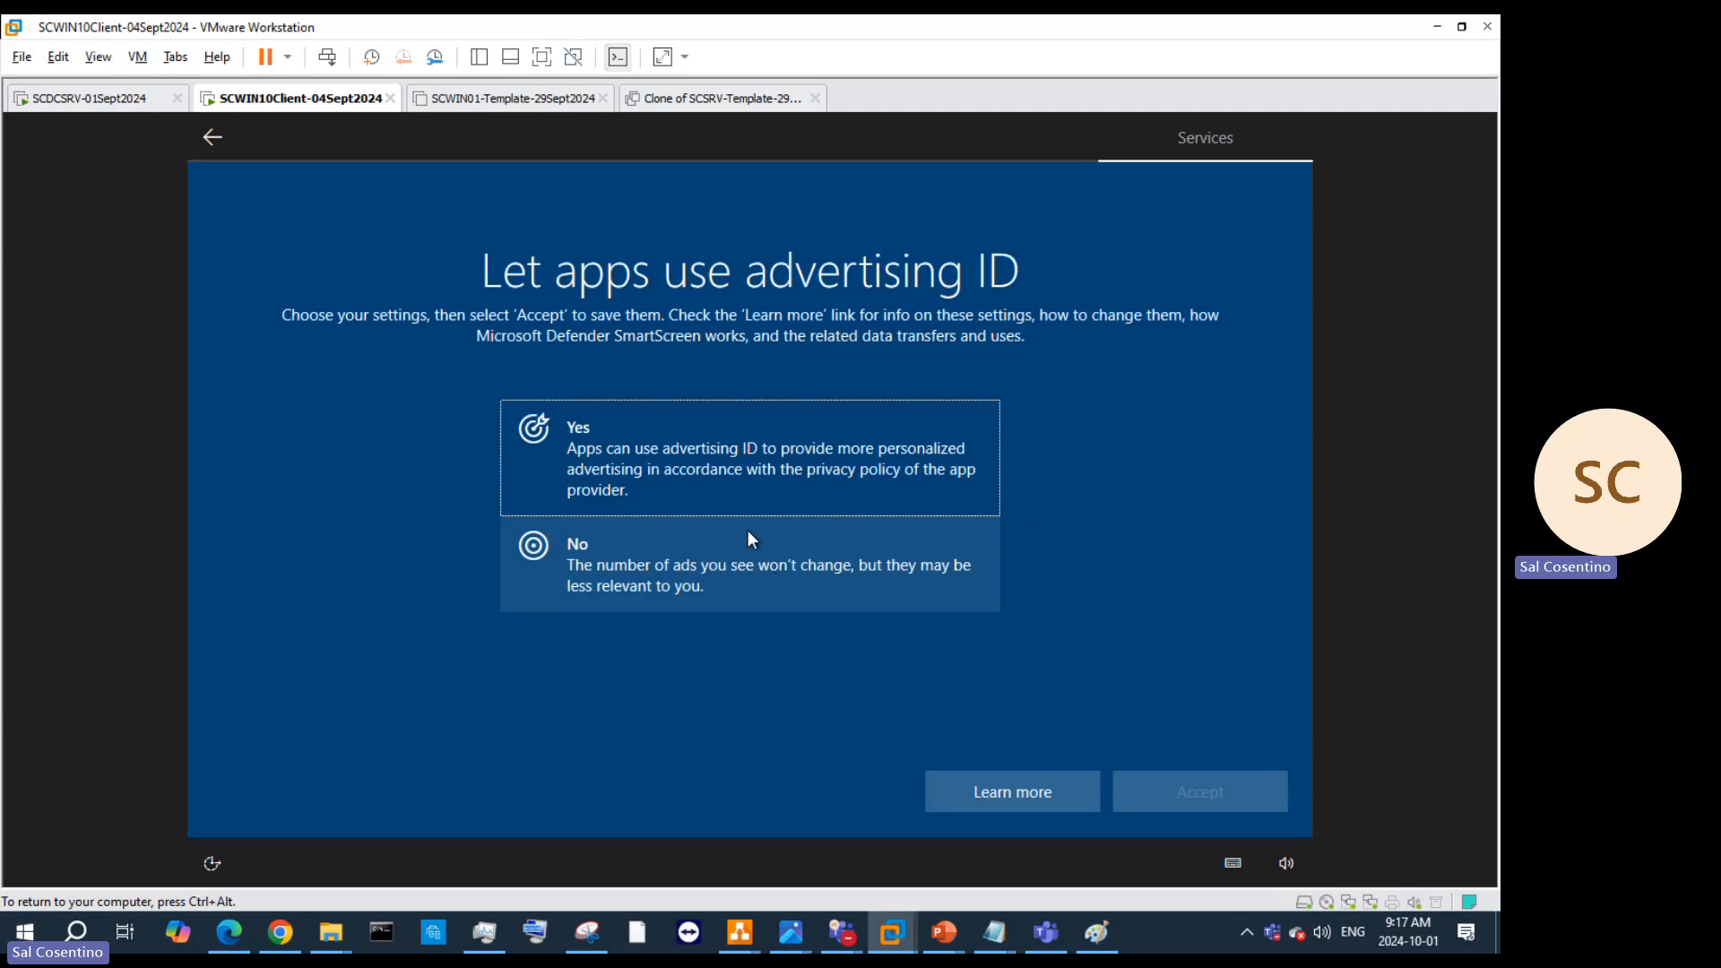
click(726, 572)
click(1218, 787)
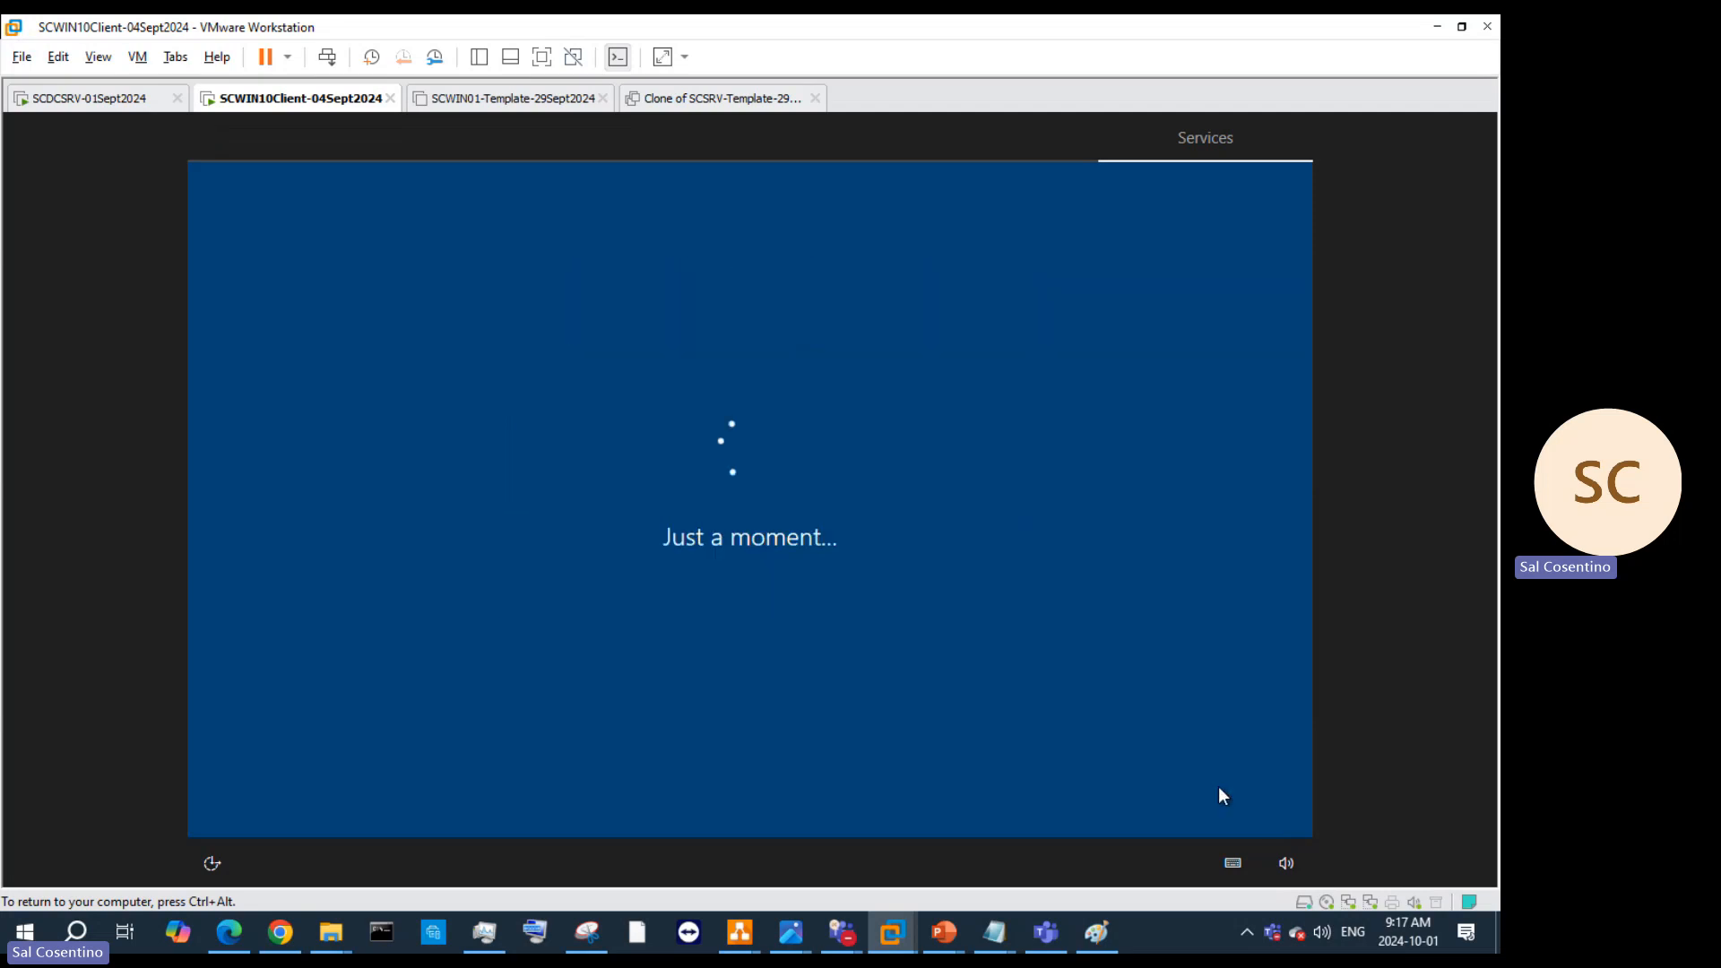
click(1023, 786)
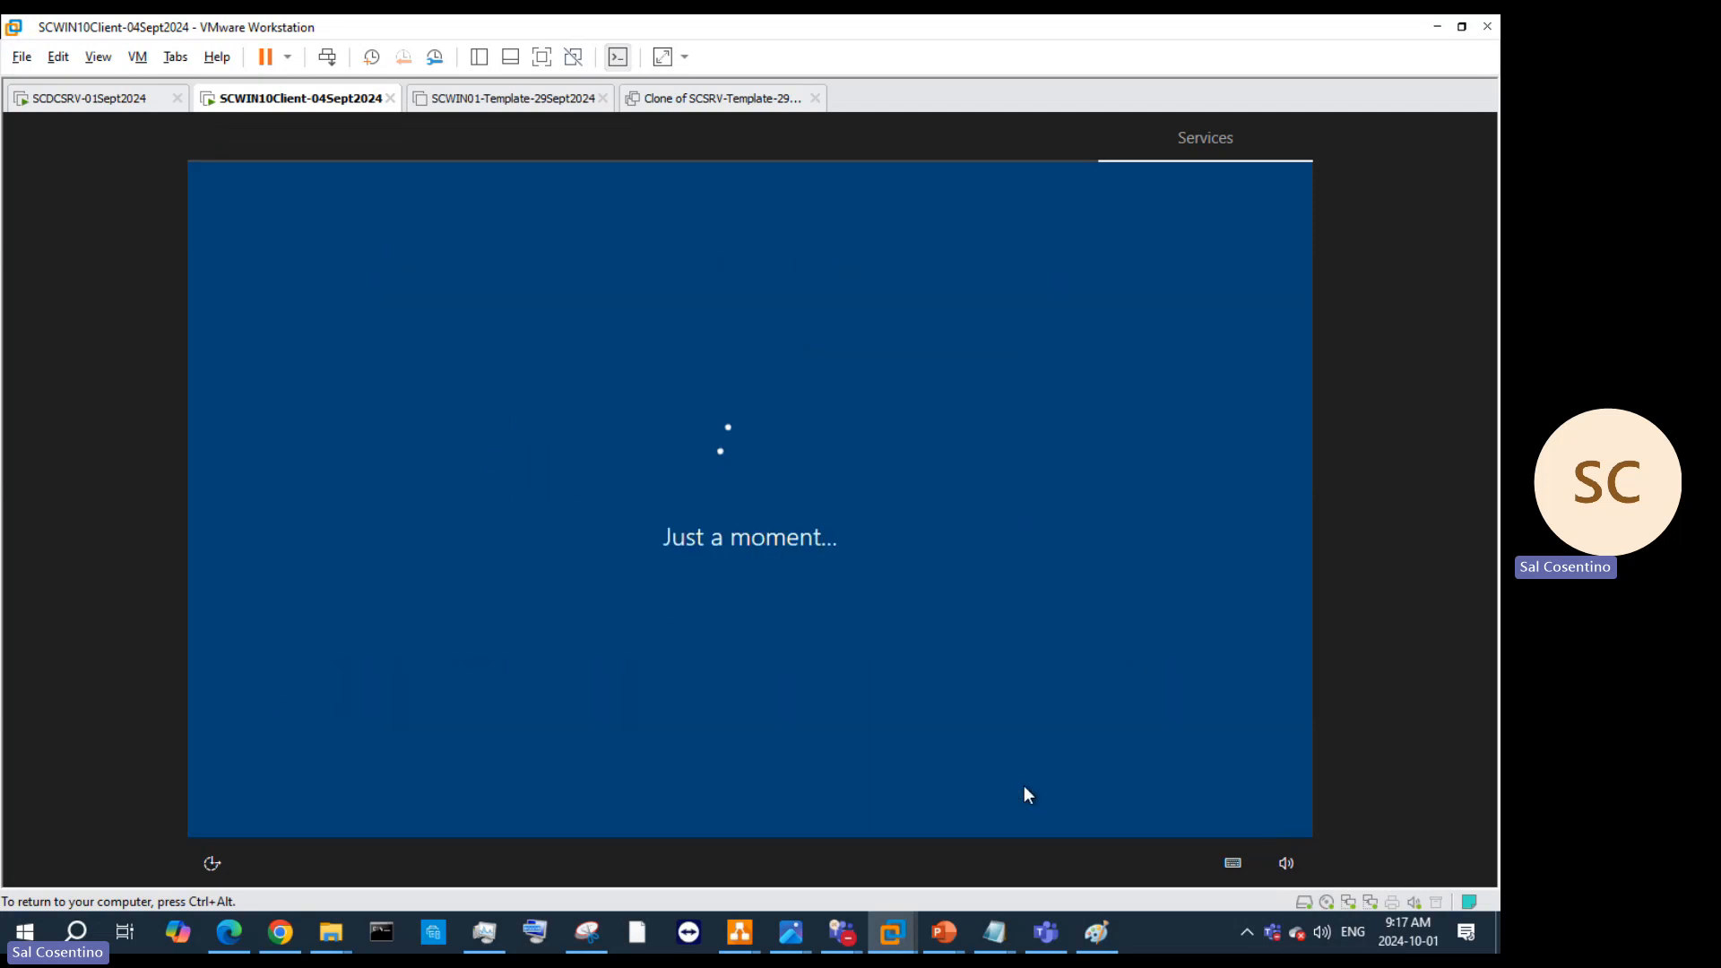
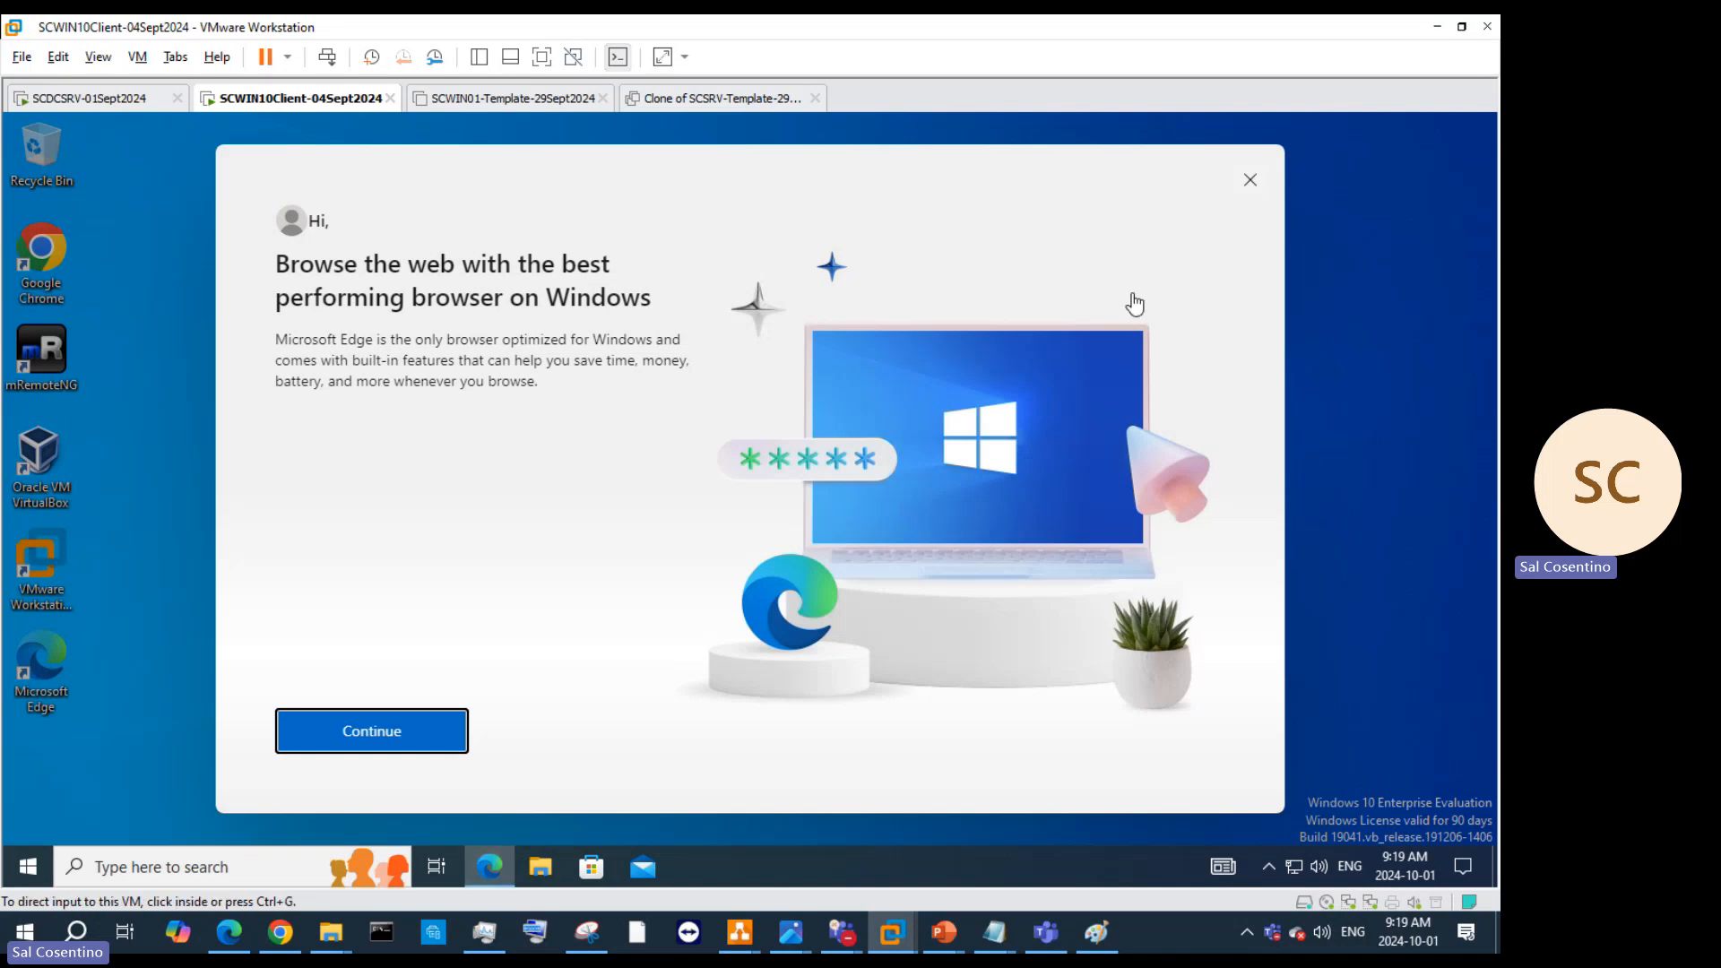
Close the guest's Edge welcome popup and launch the VMware Workstation desktop shortcut
click(1253, 182)
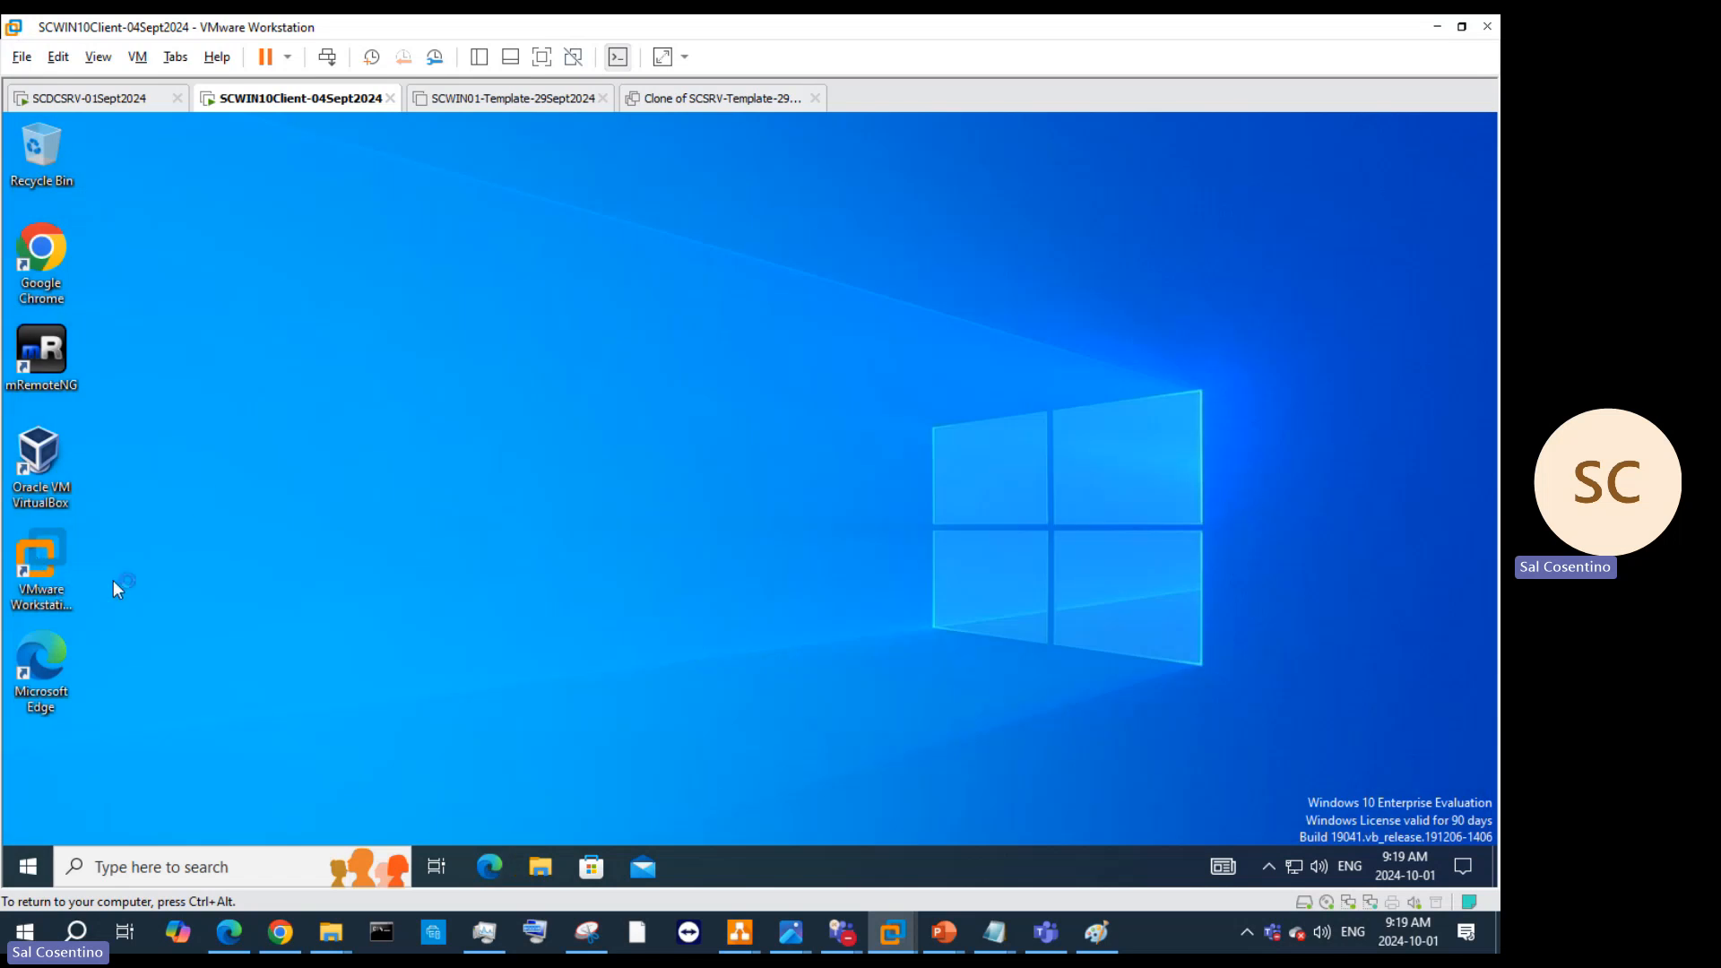
click(51, 547)
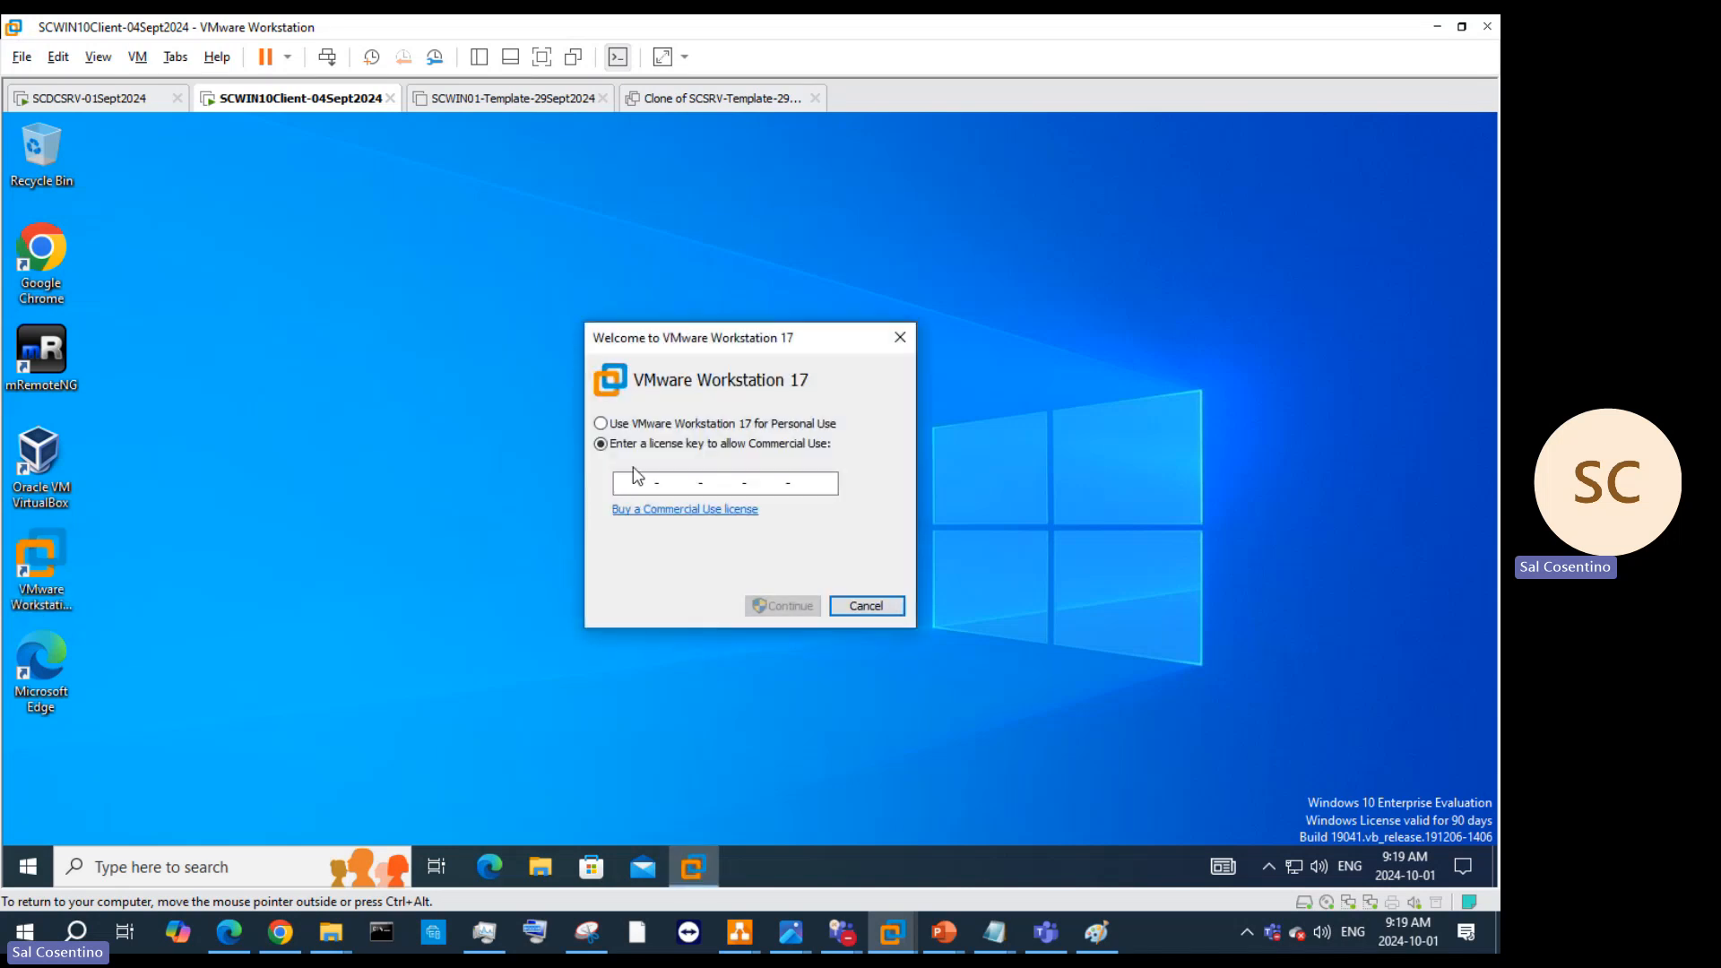
Choose Personal Use licensing, finish the welcome setup, maximize the nested Workstation, and start opening a VM
click(761, 424)
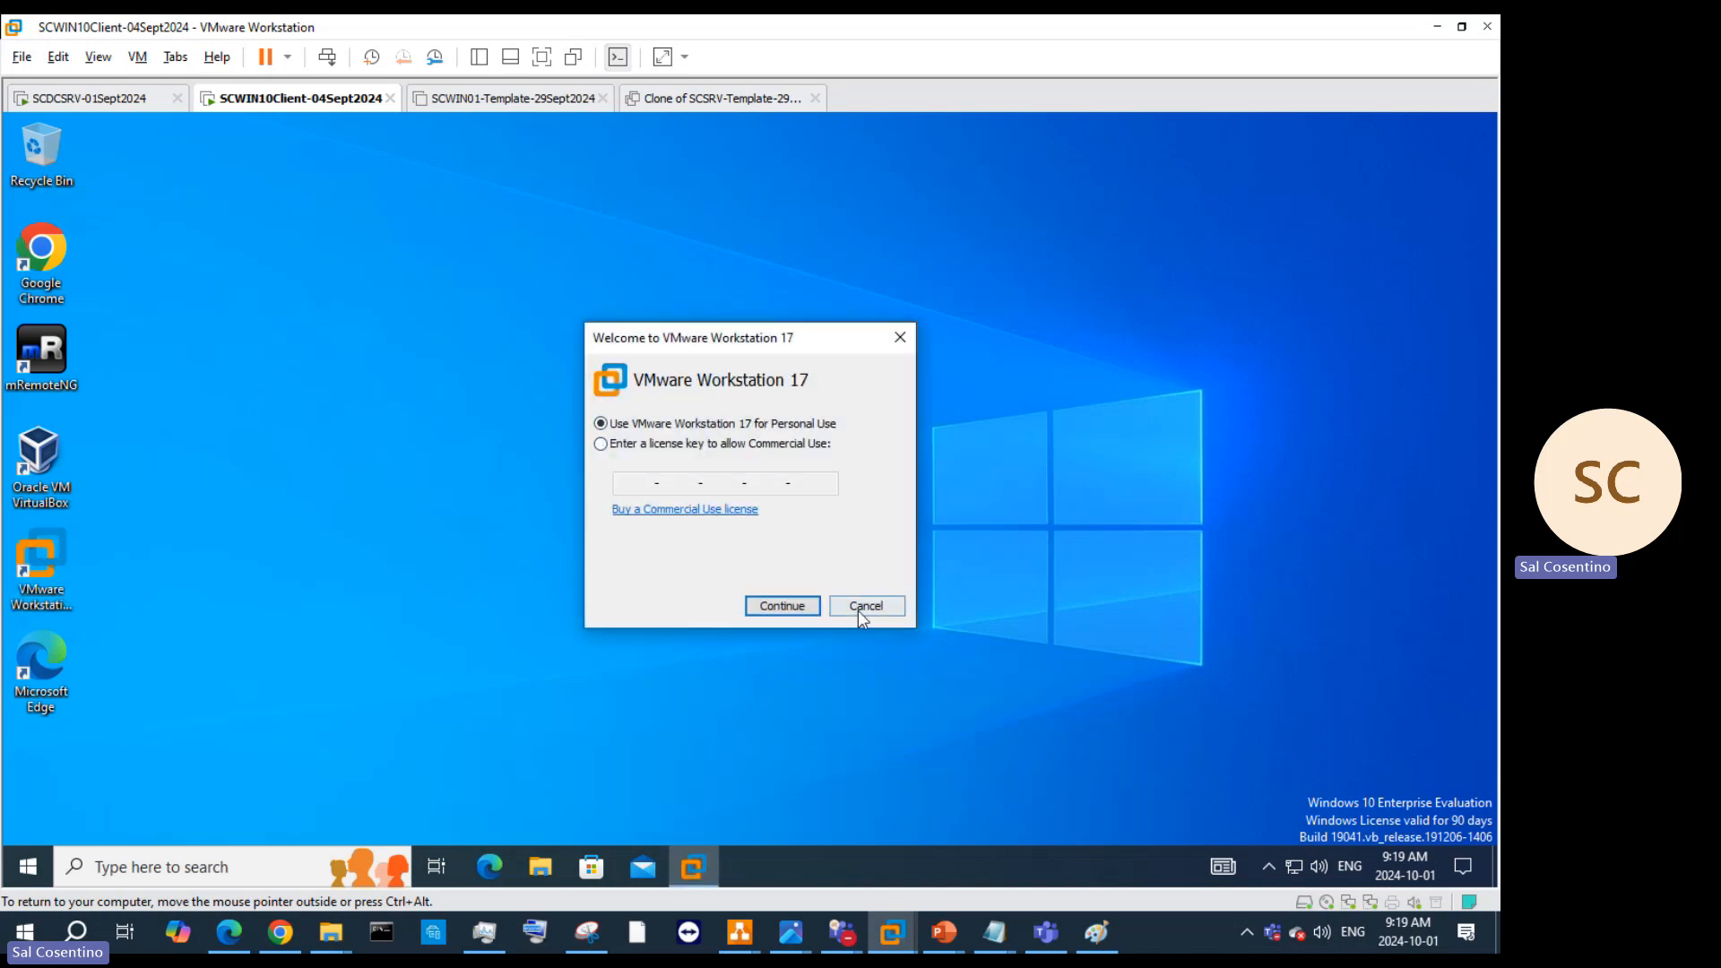
click(797, 608)
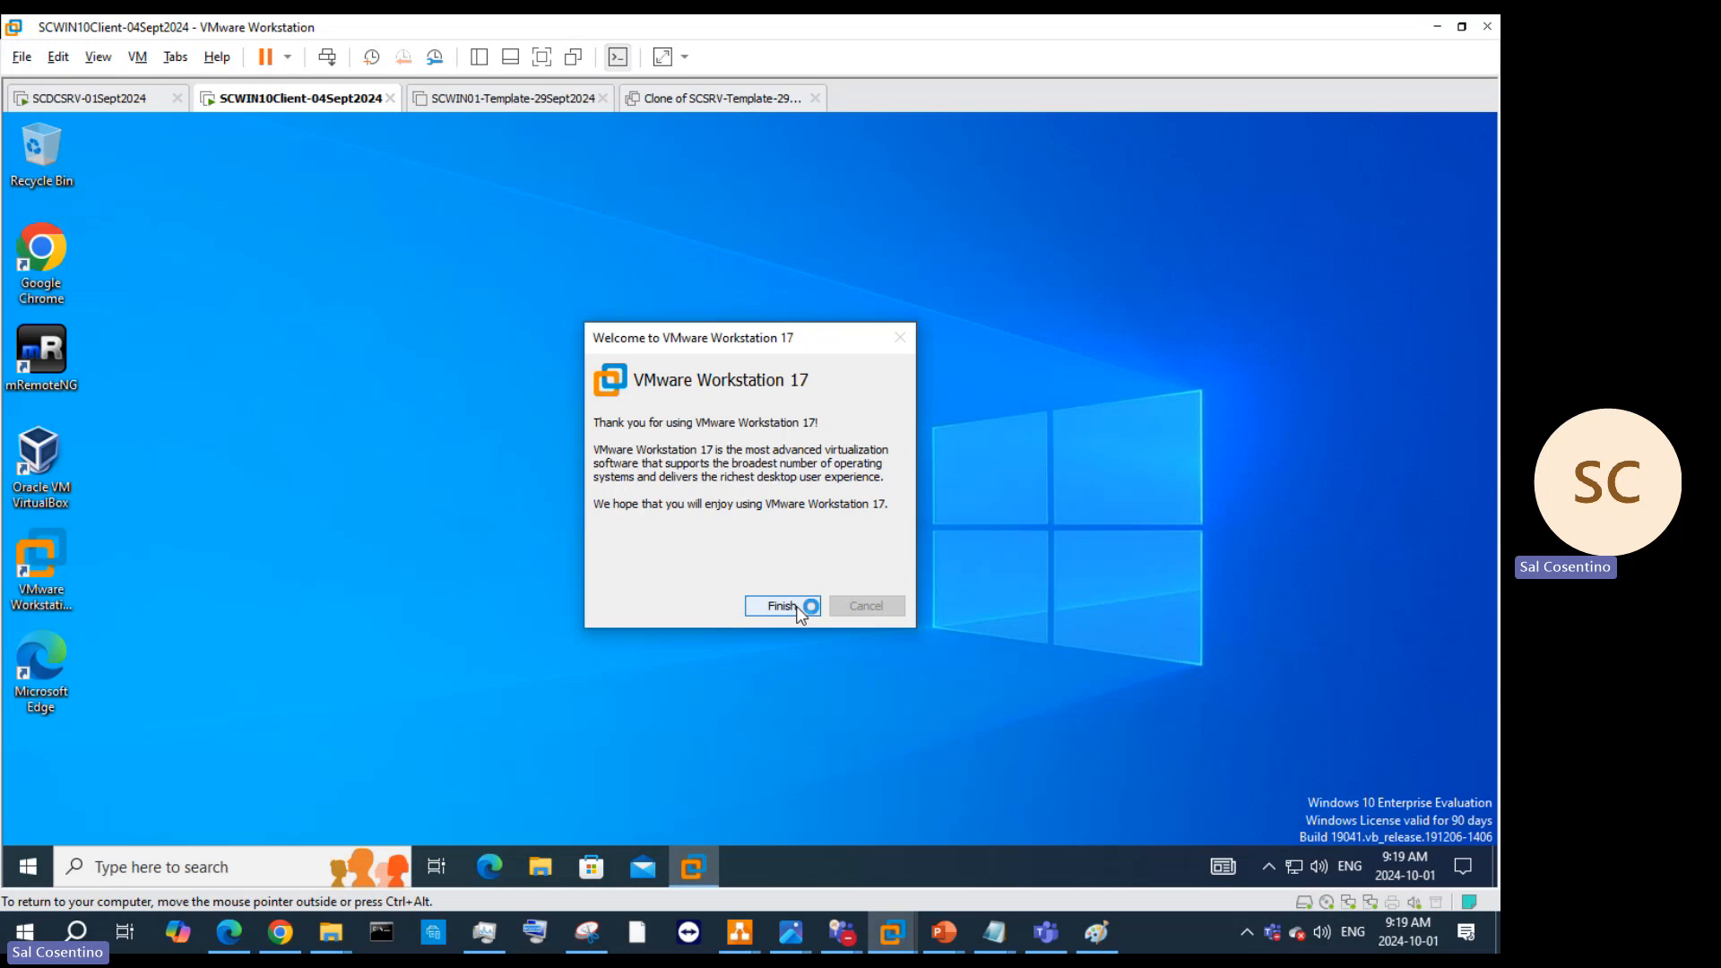
click(781, 607)
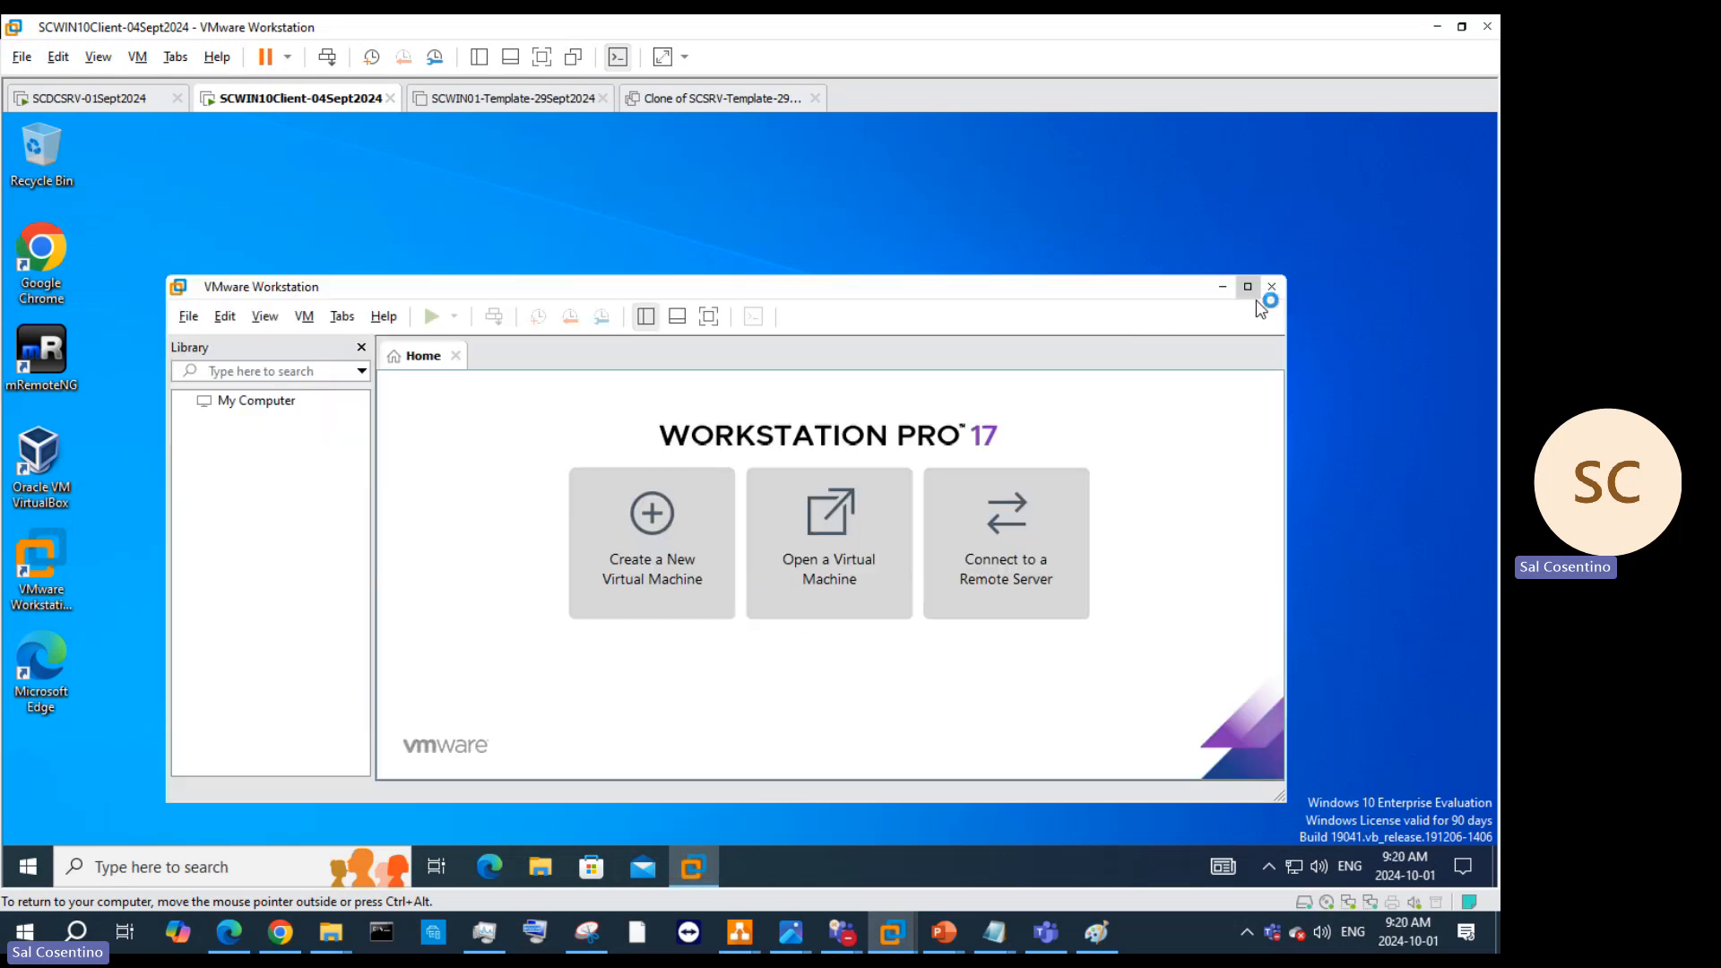
click(1247, 286)
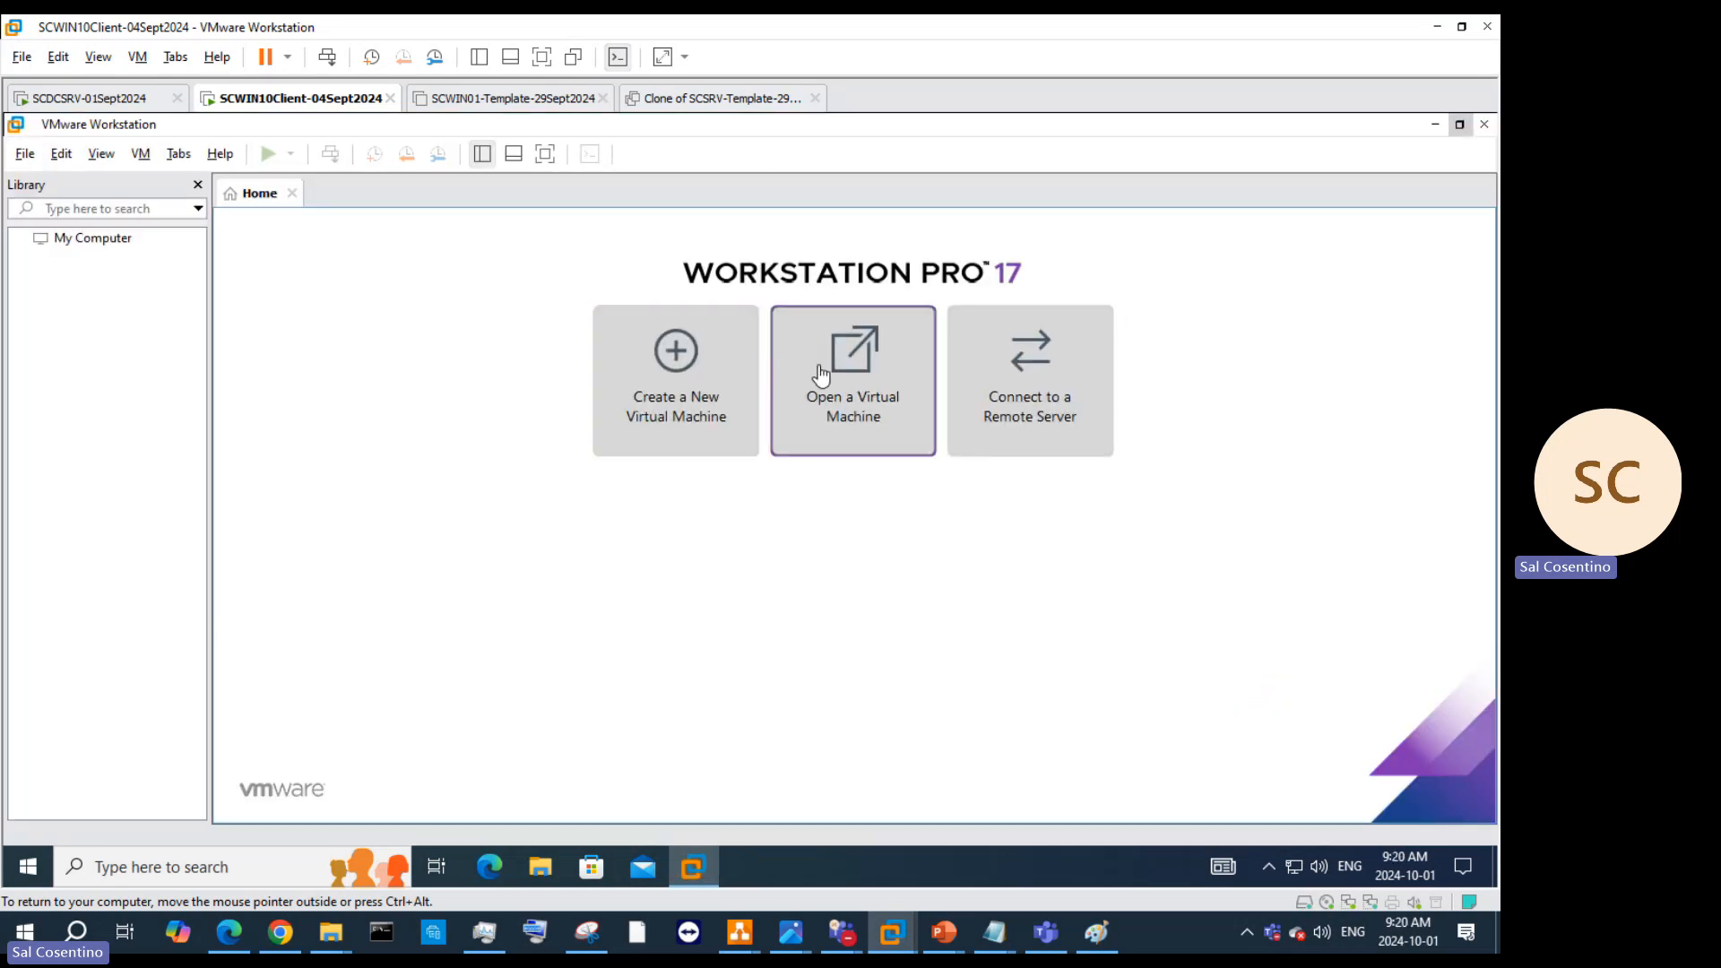
click(874, 364)
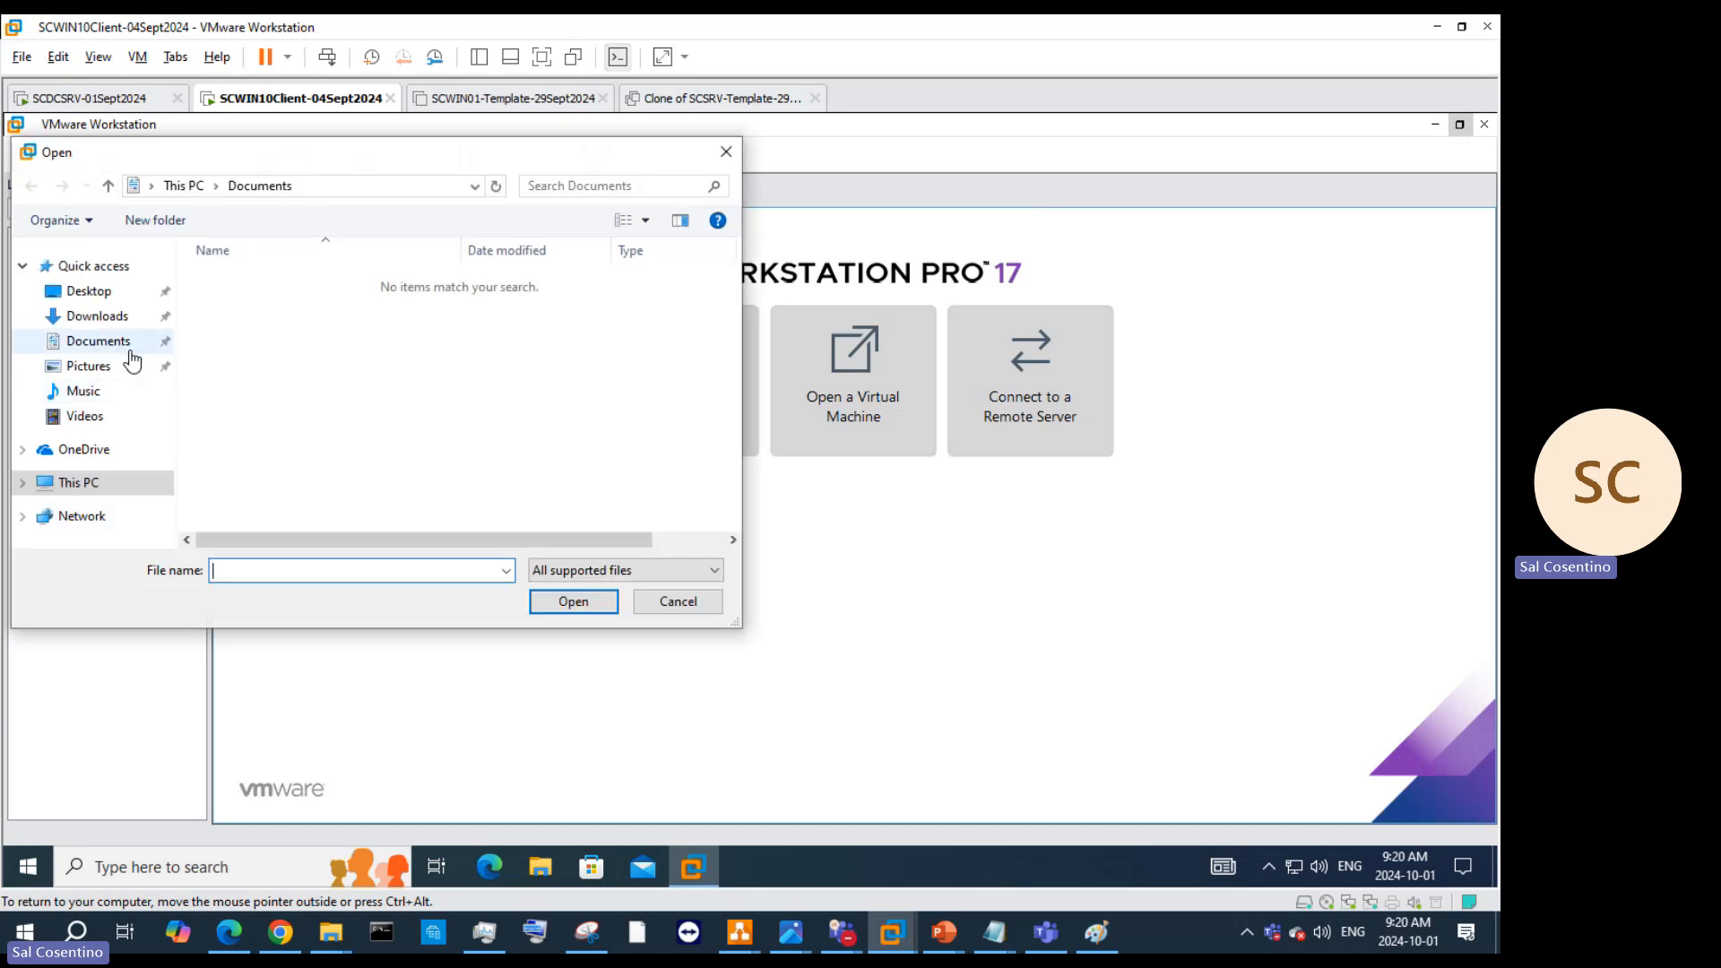
Look through Documents, Downloads and Desktop, then restart the virtual machine file browser
click(132, 358)
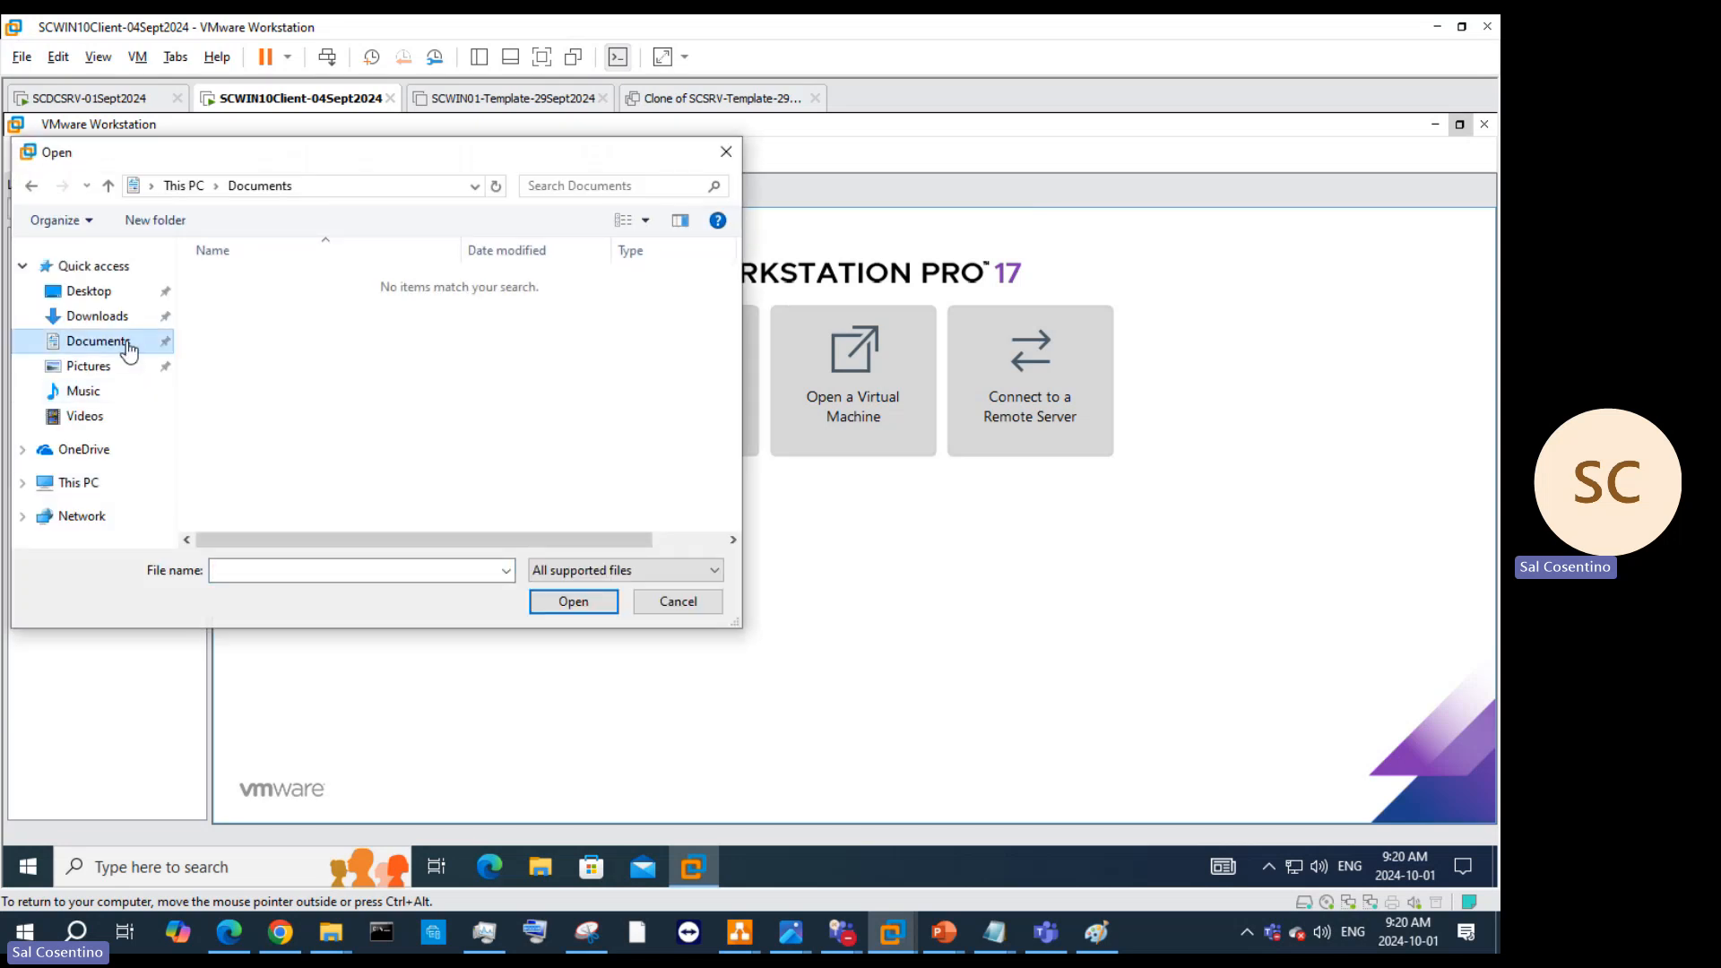
click(104, 311)
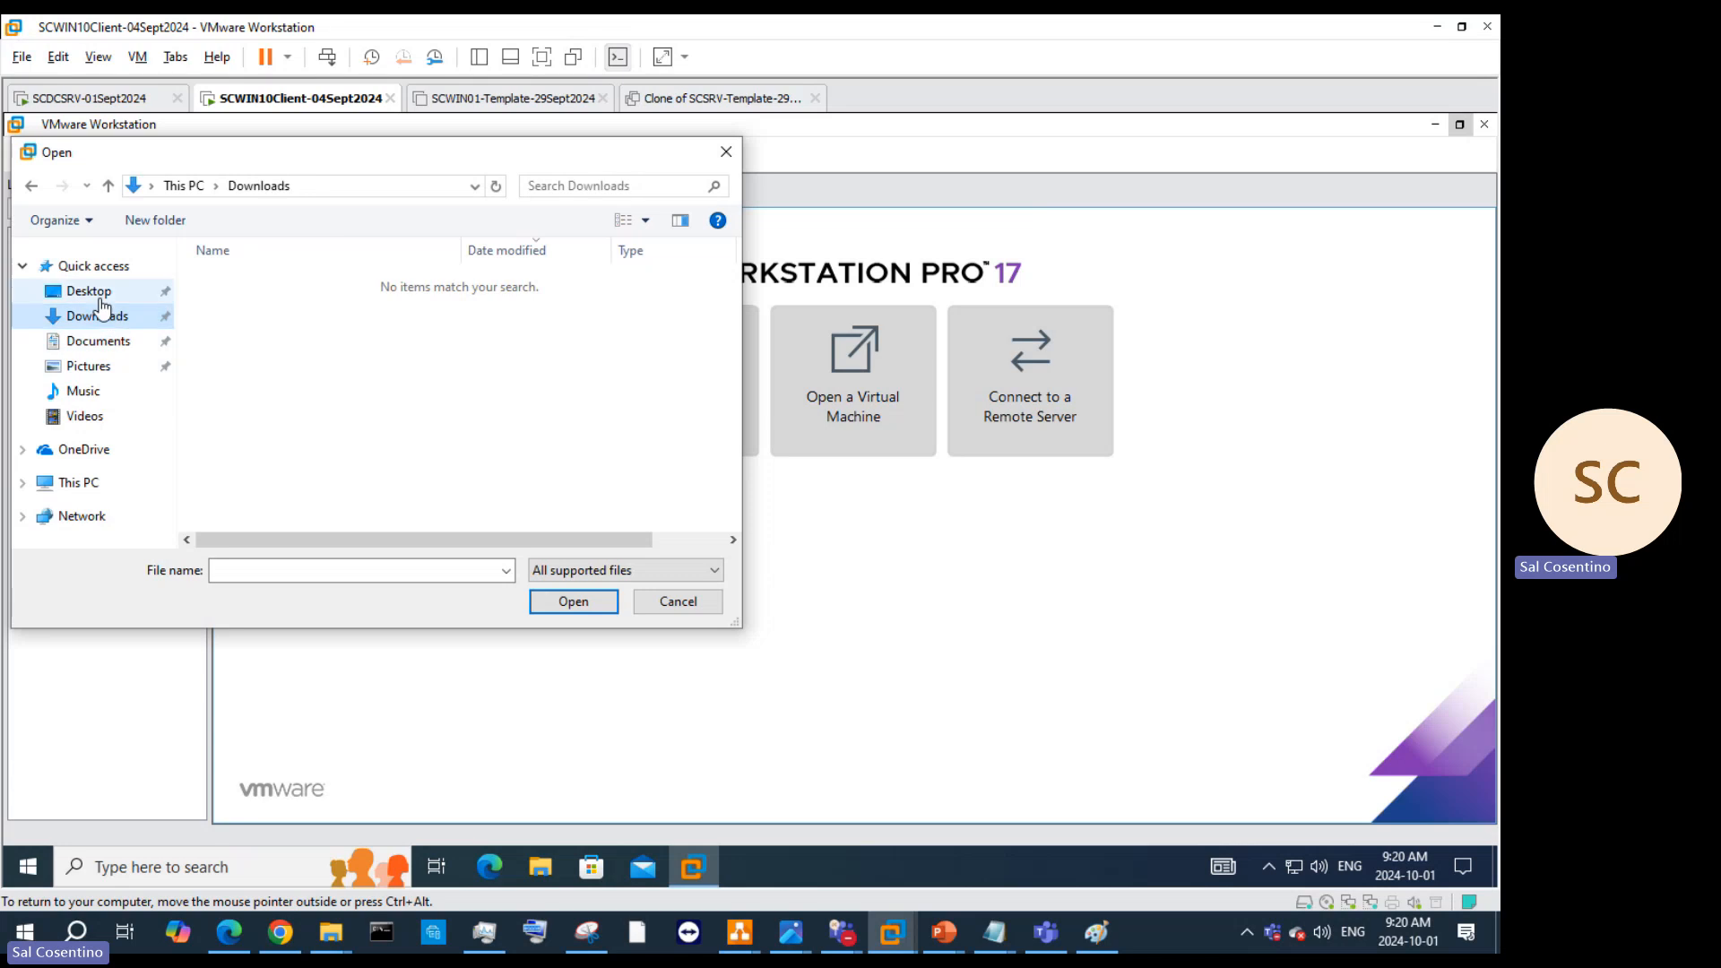
click(101, 293)
click(98, 316)
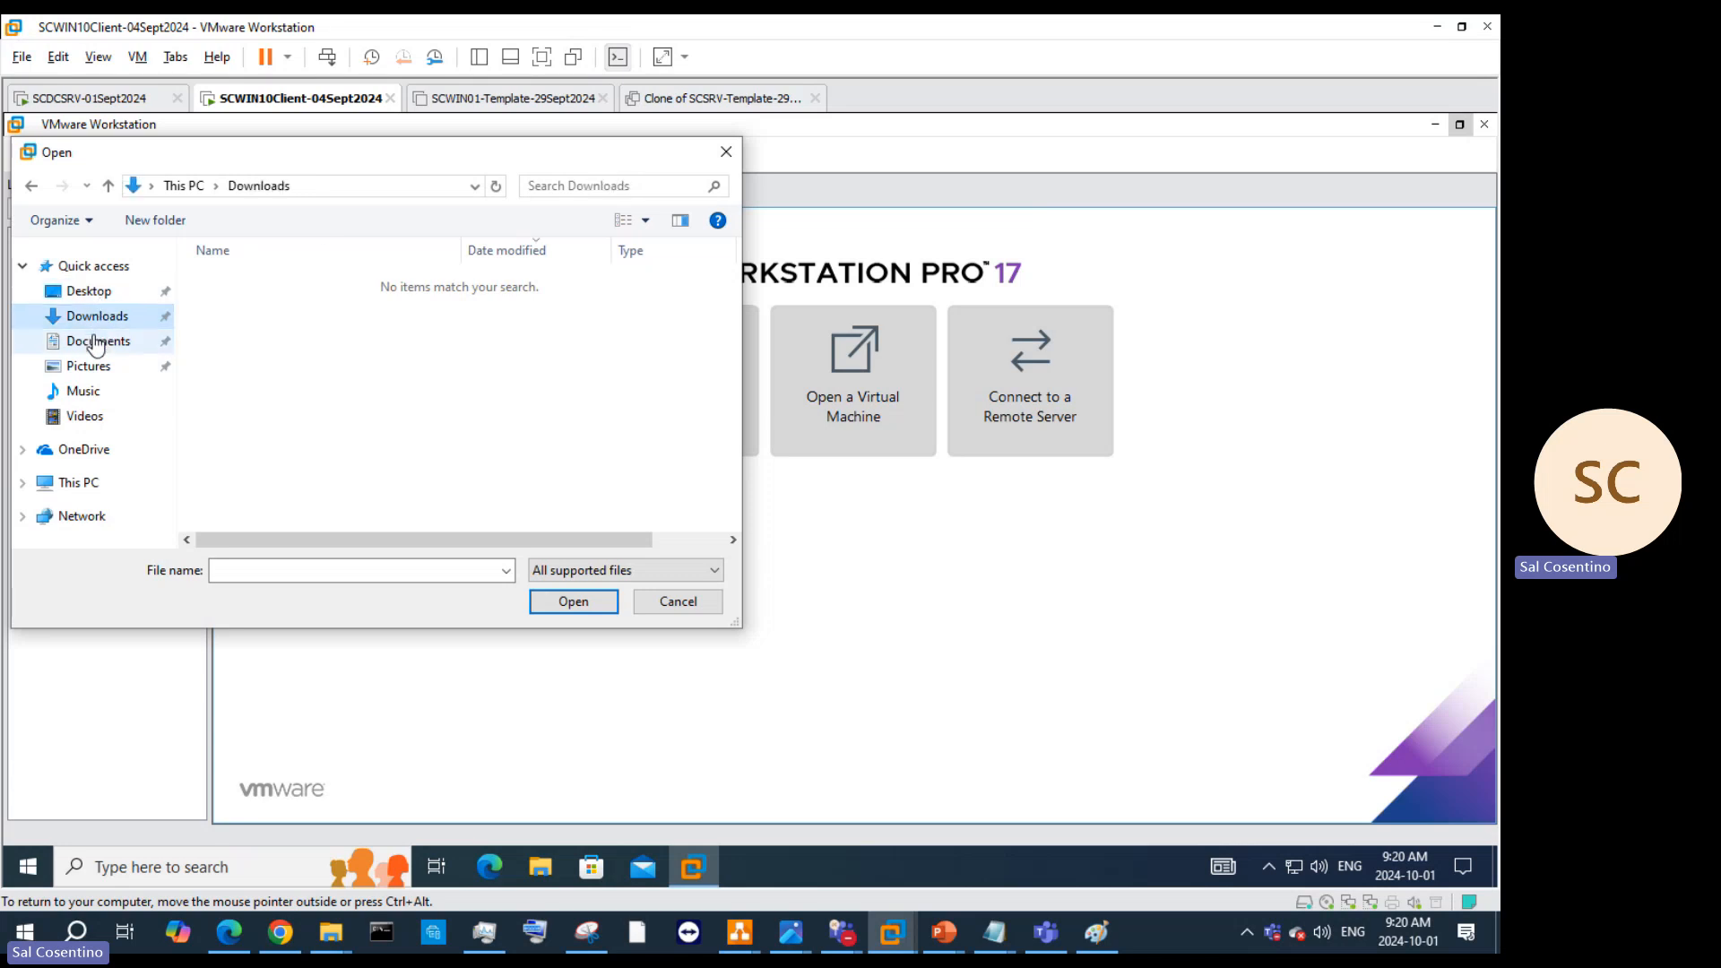
click(97, 343)
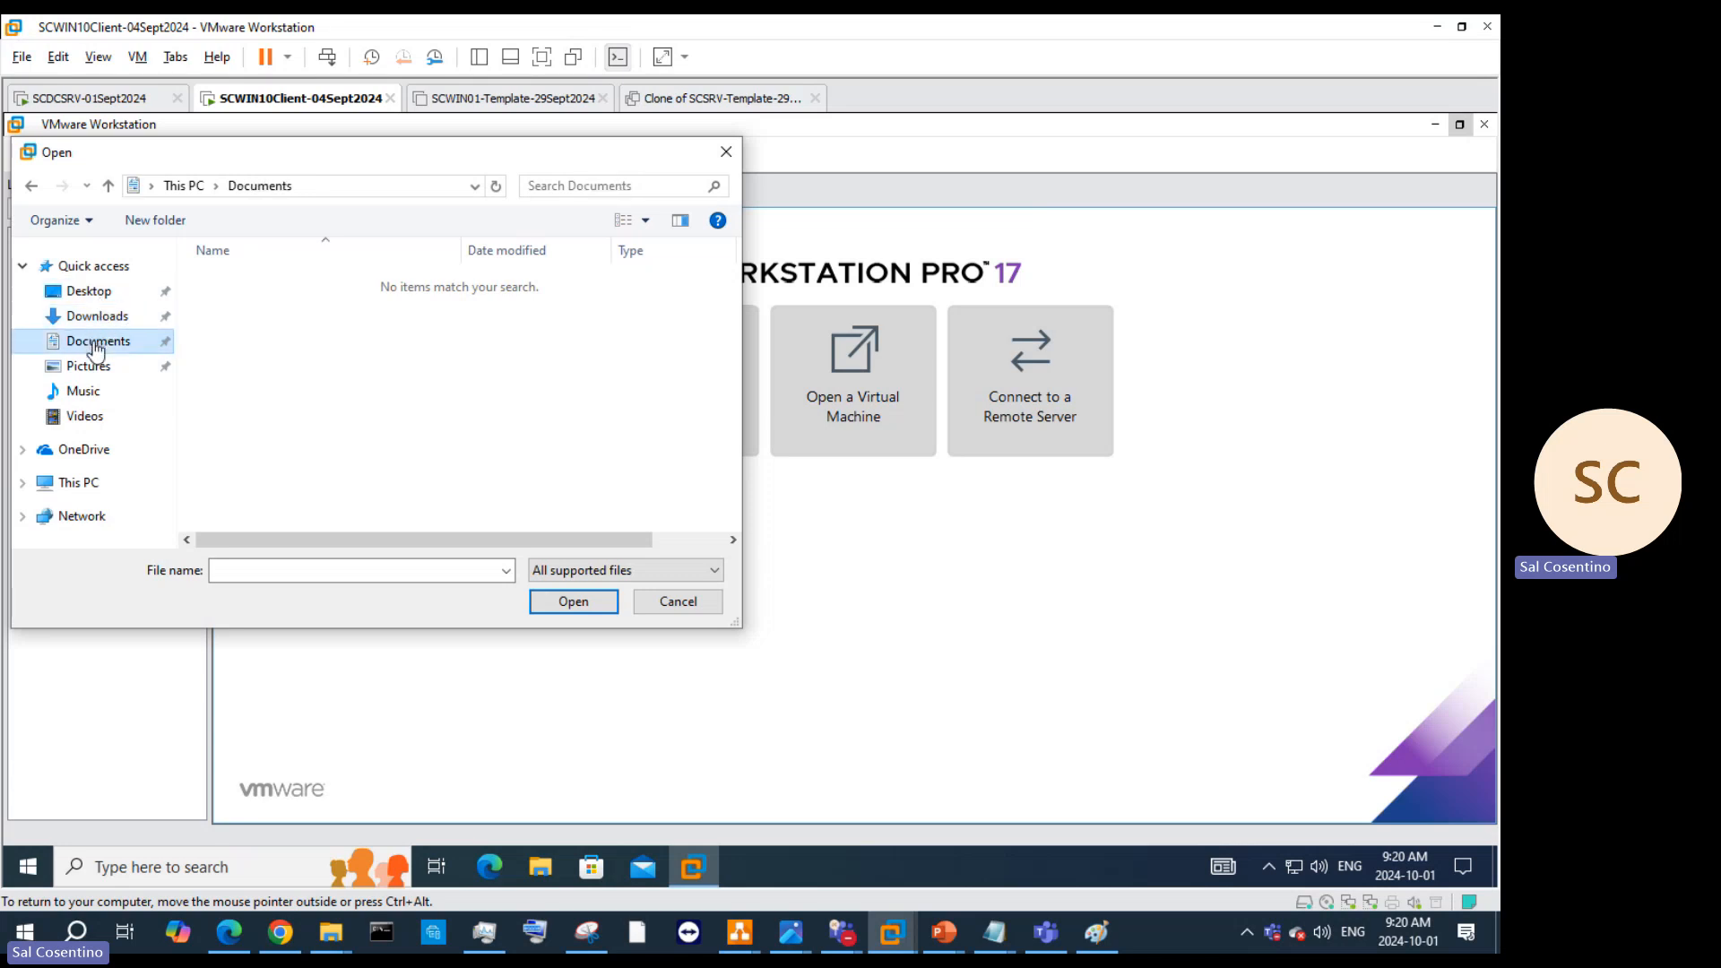
click(727, 152)
click(847, 388)
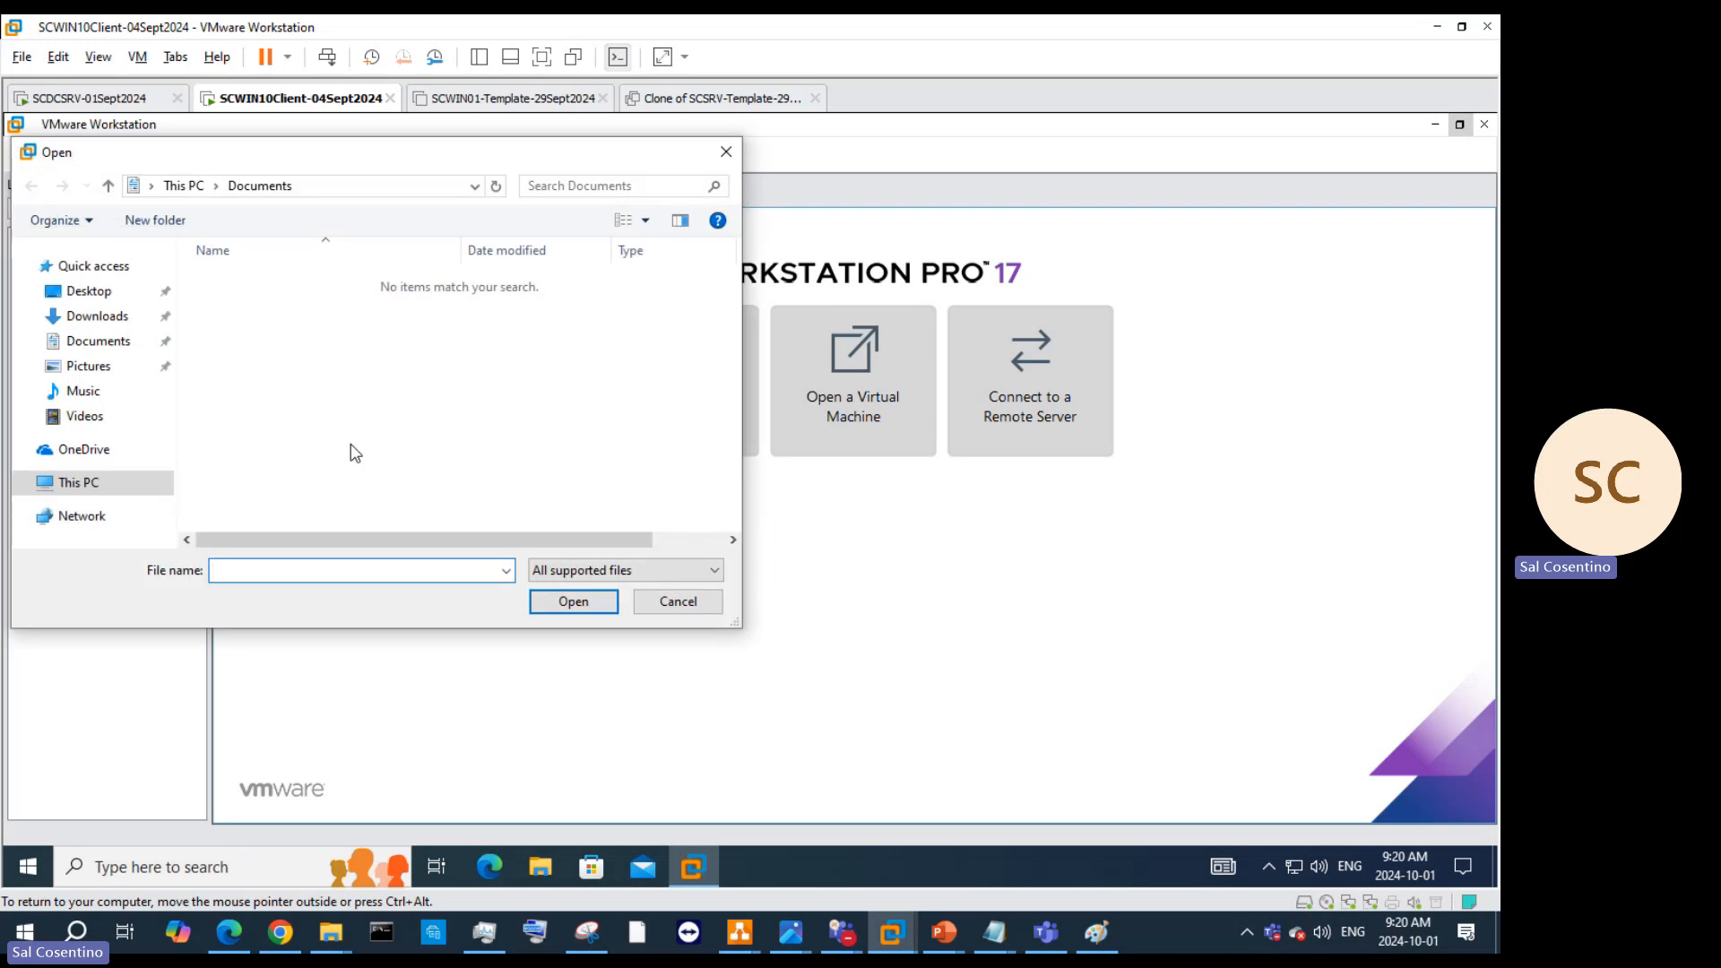
Navigate to C:\Users\SCAdmin, granting administrator access to the folder
click(91, 485)
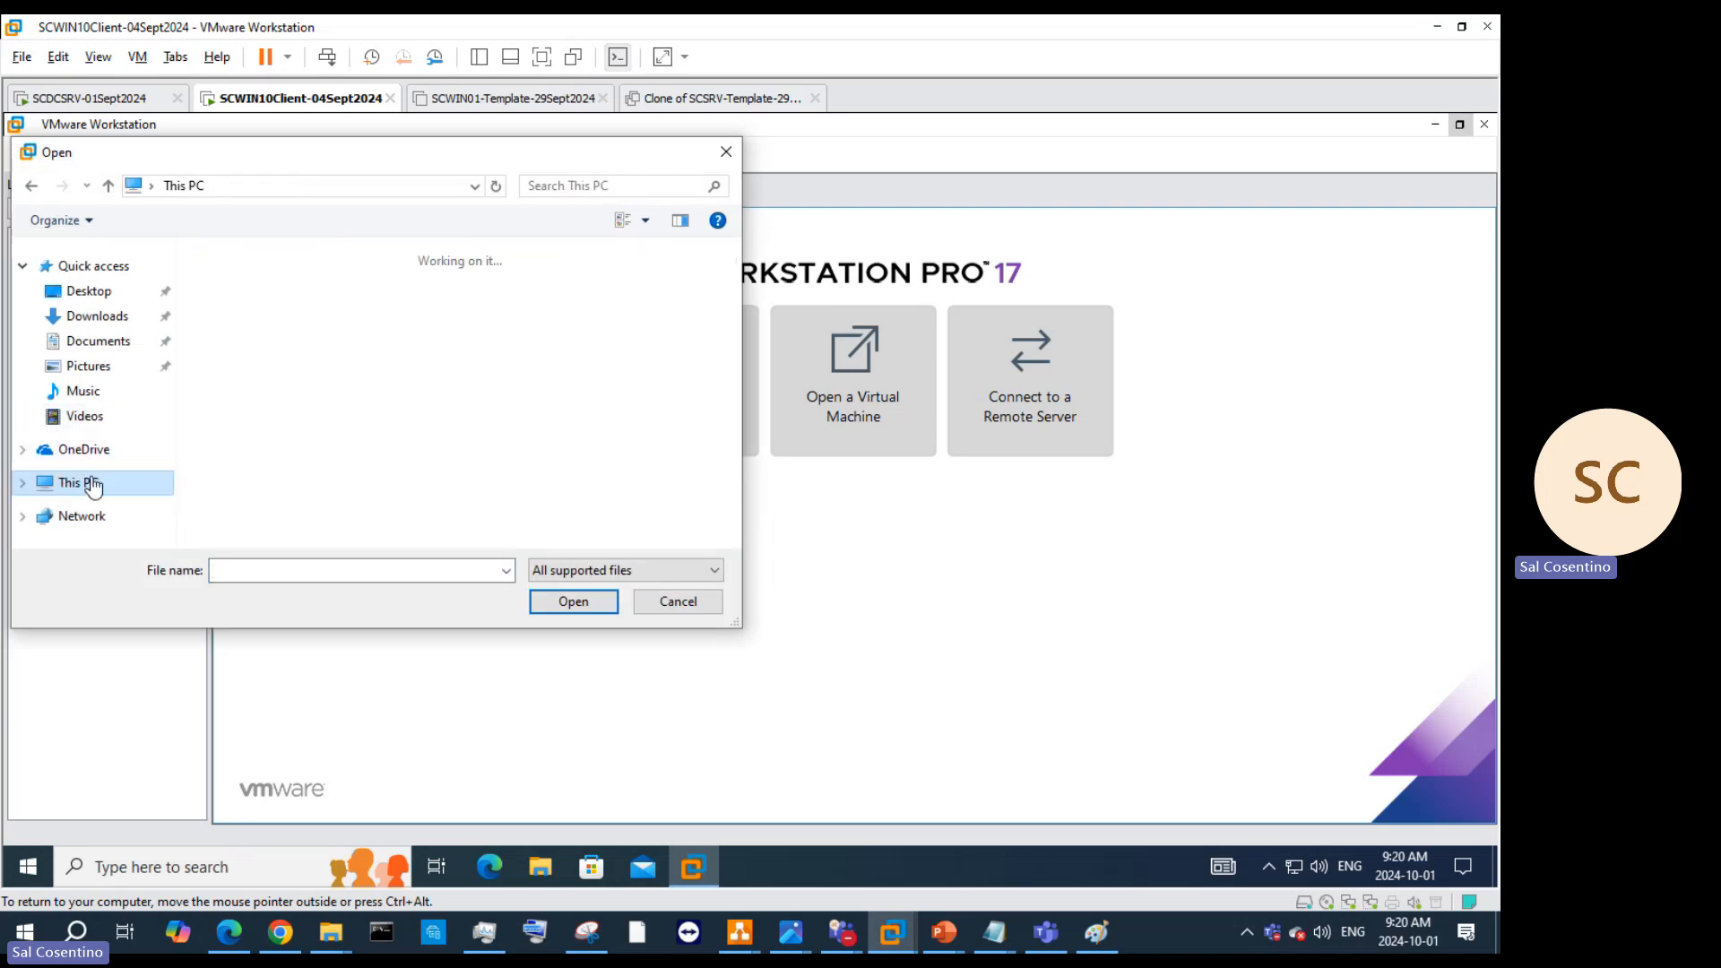
scroll(287, 352, down, 3)
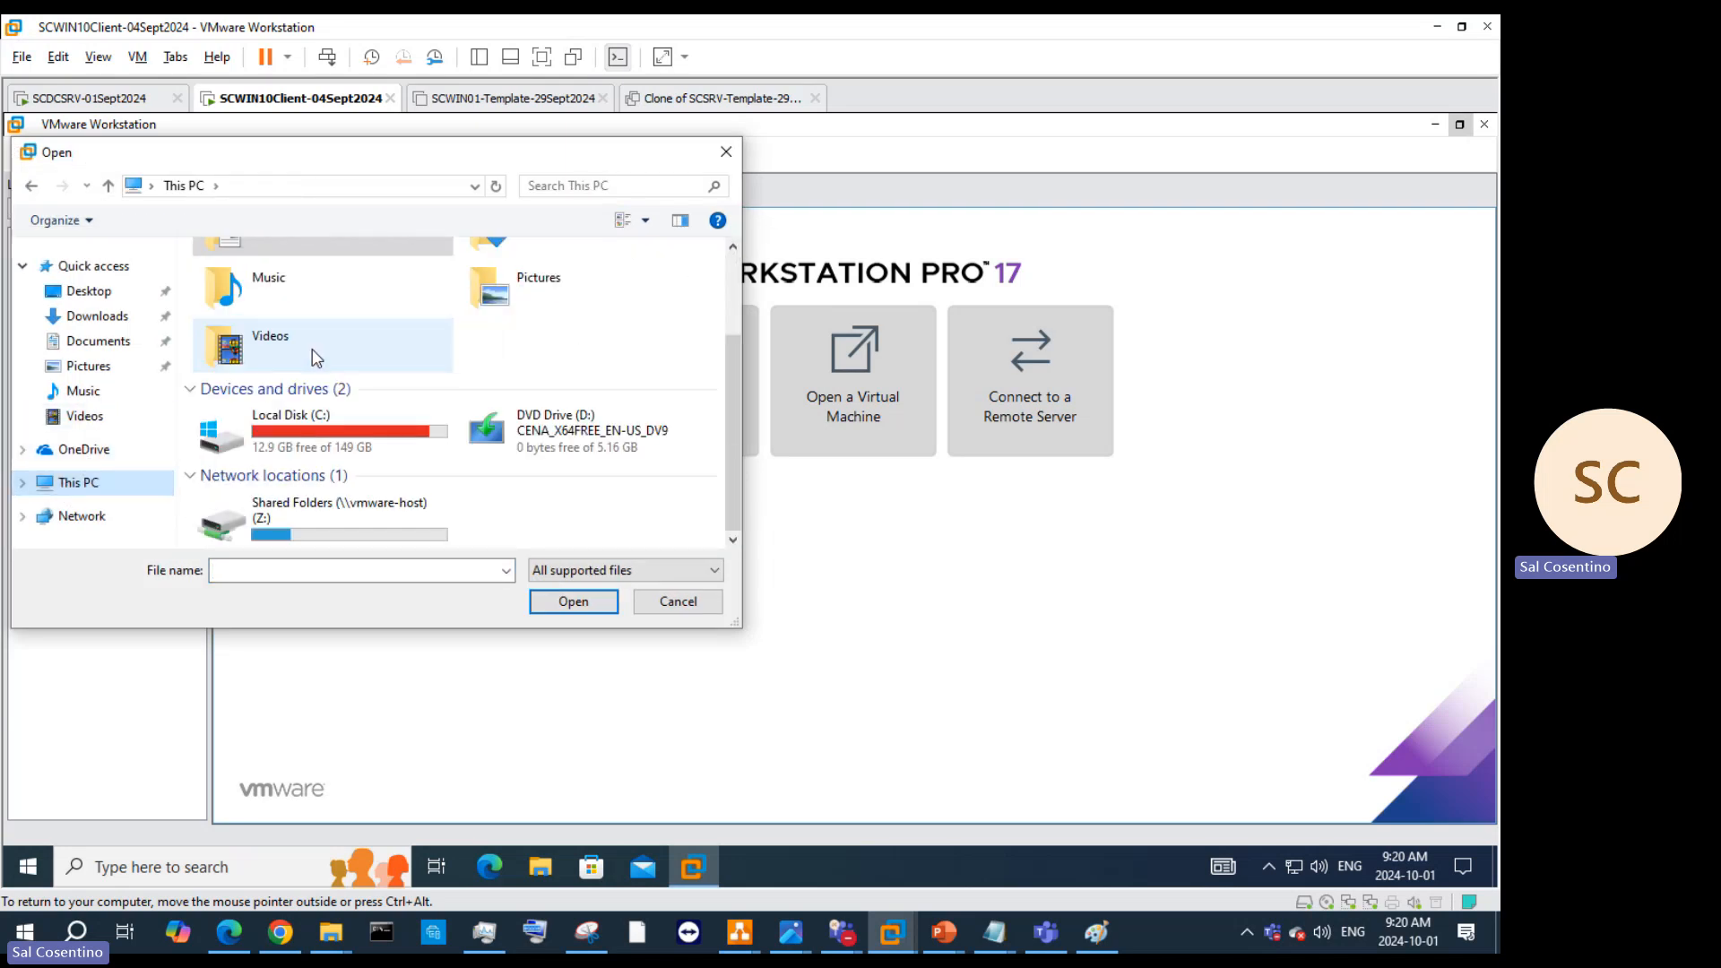
double_click(381, 451)
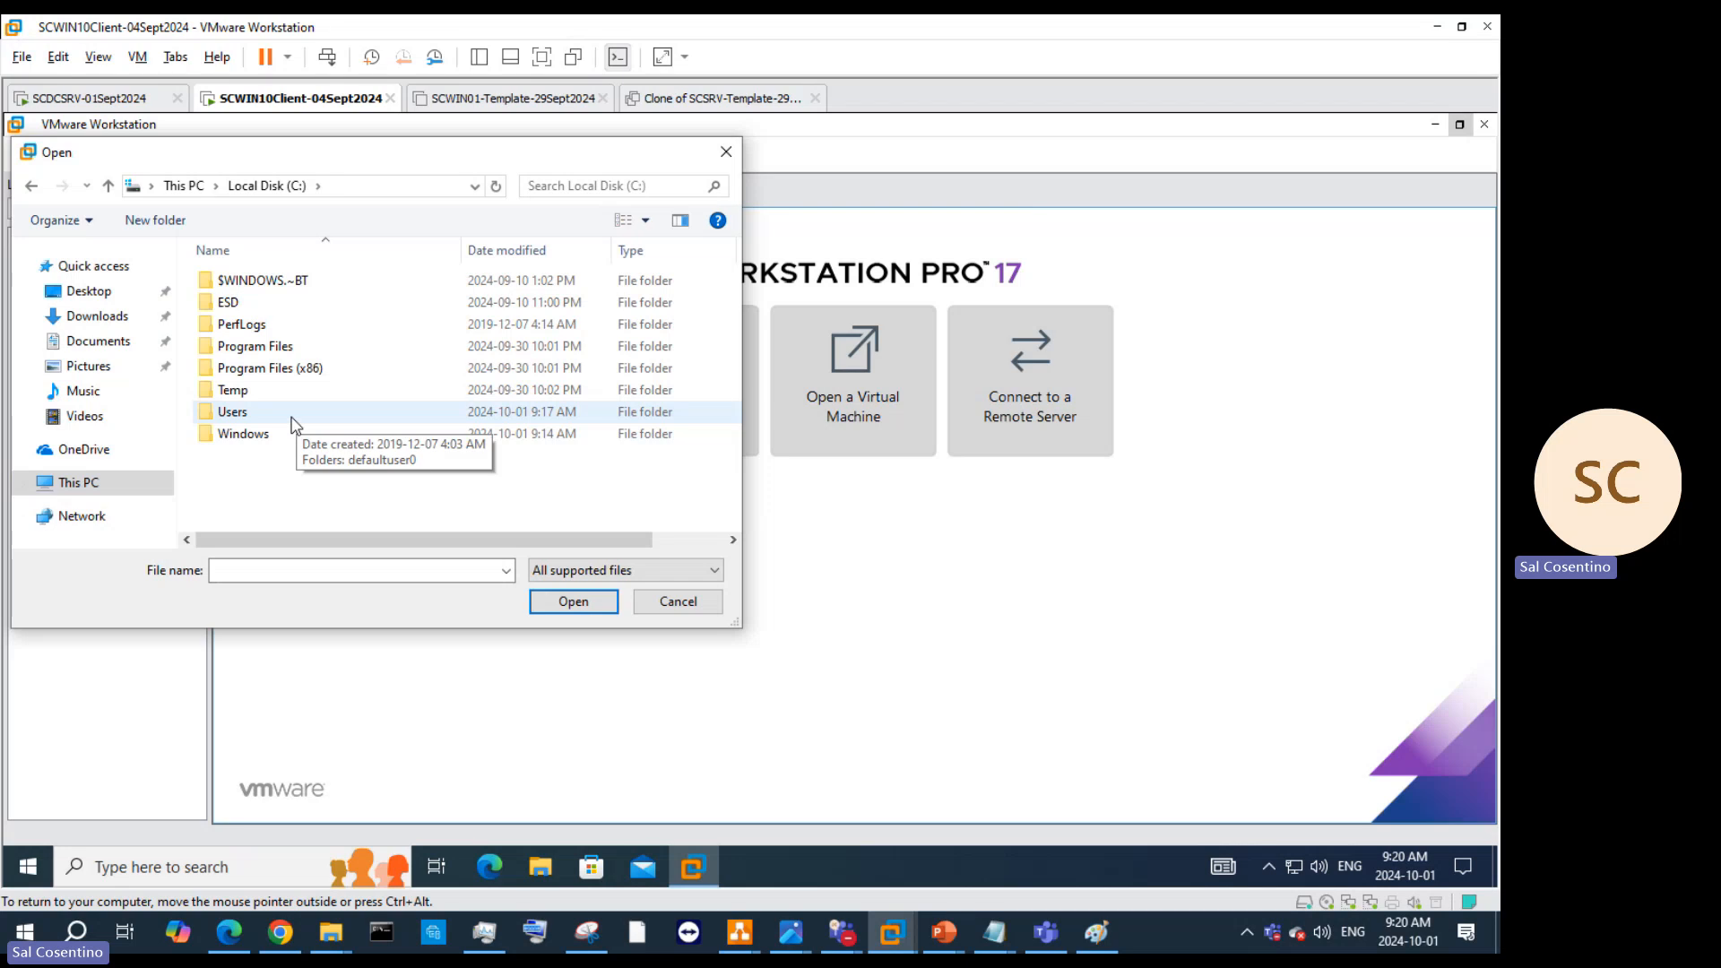
double_click(293, 418)
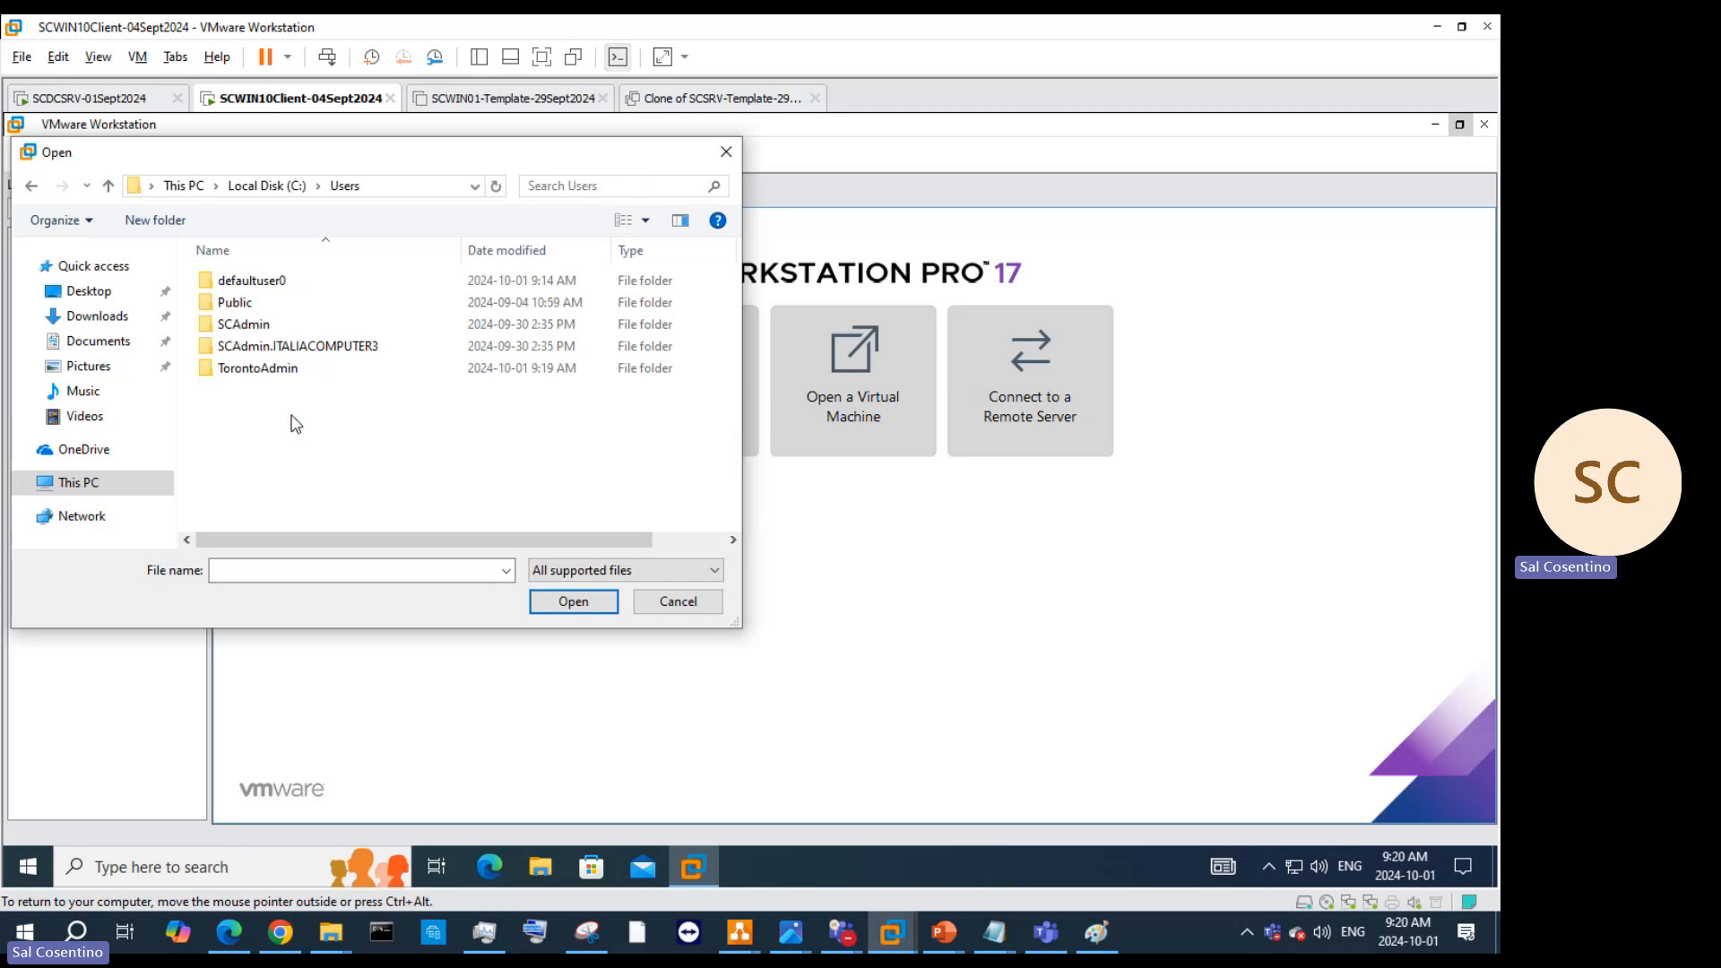
double_click(261, 330)
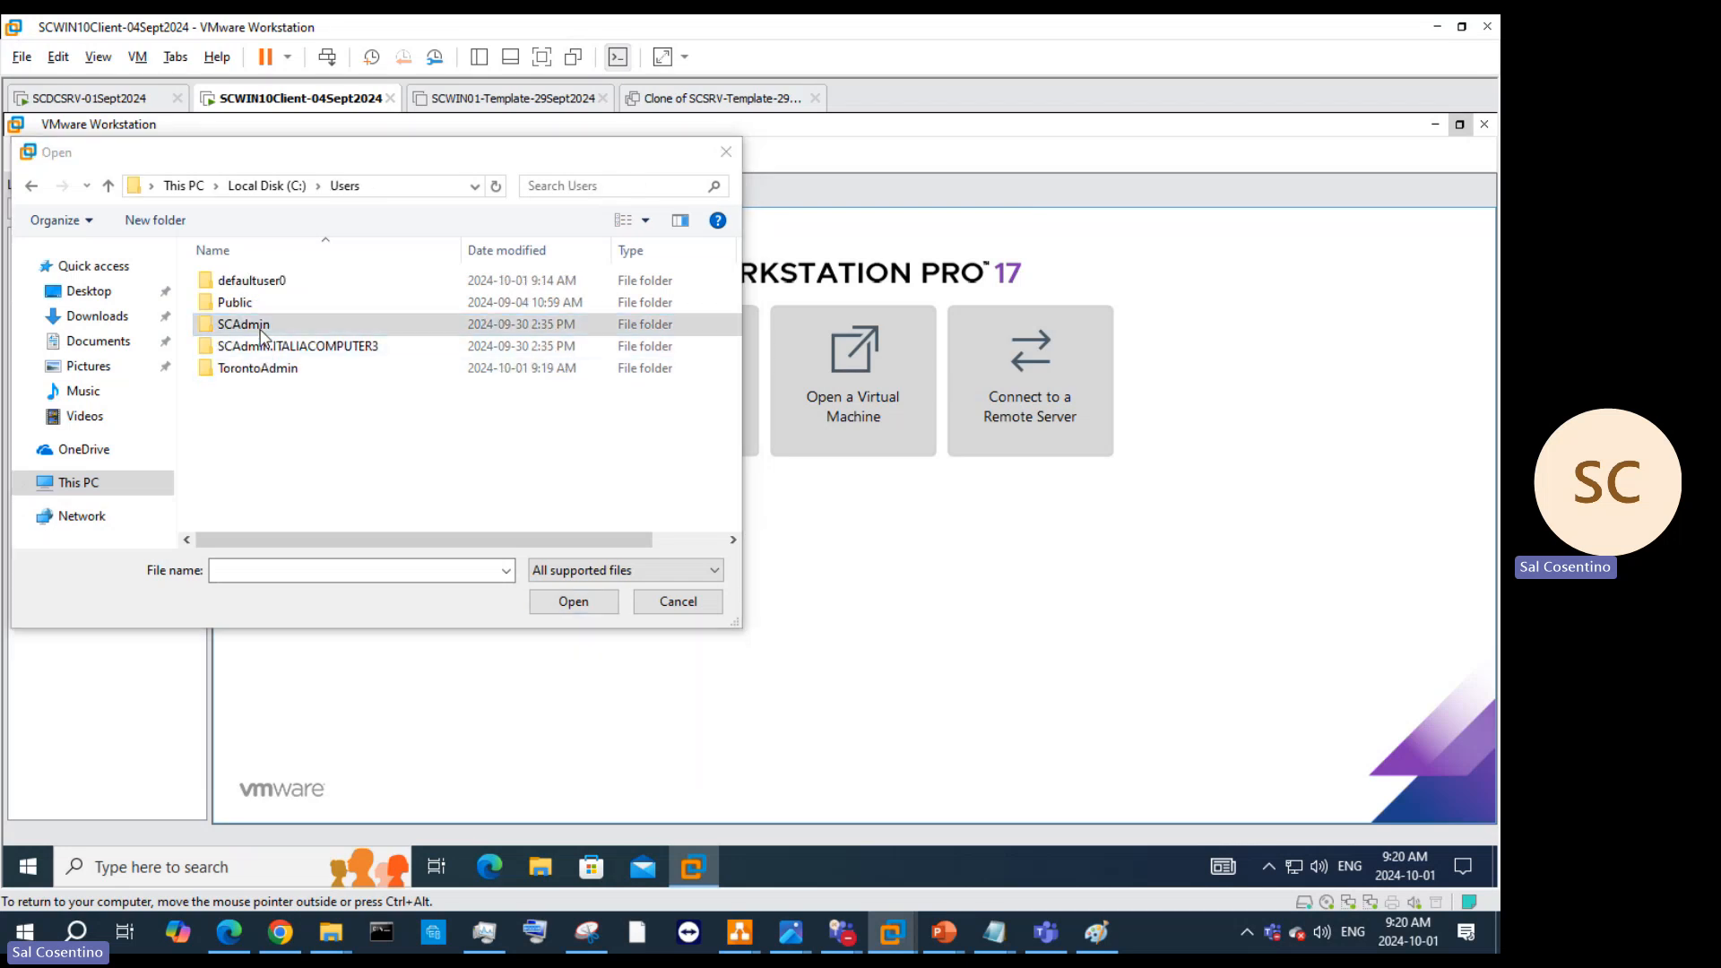
click(784, 517)
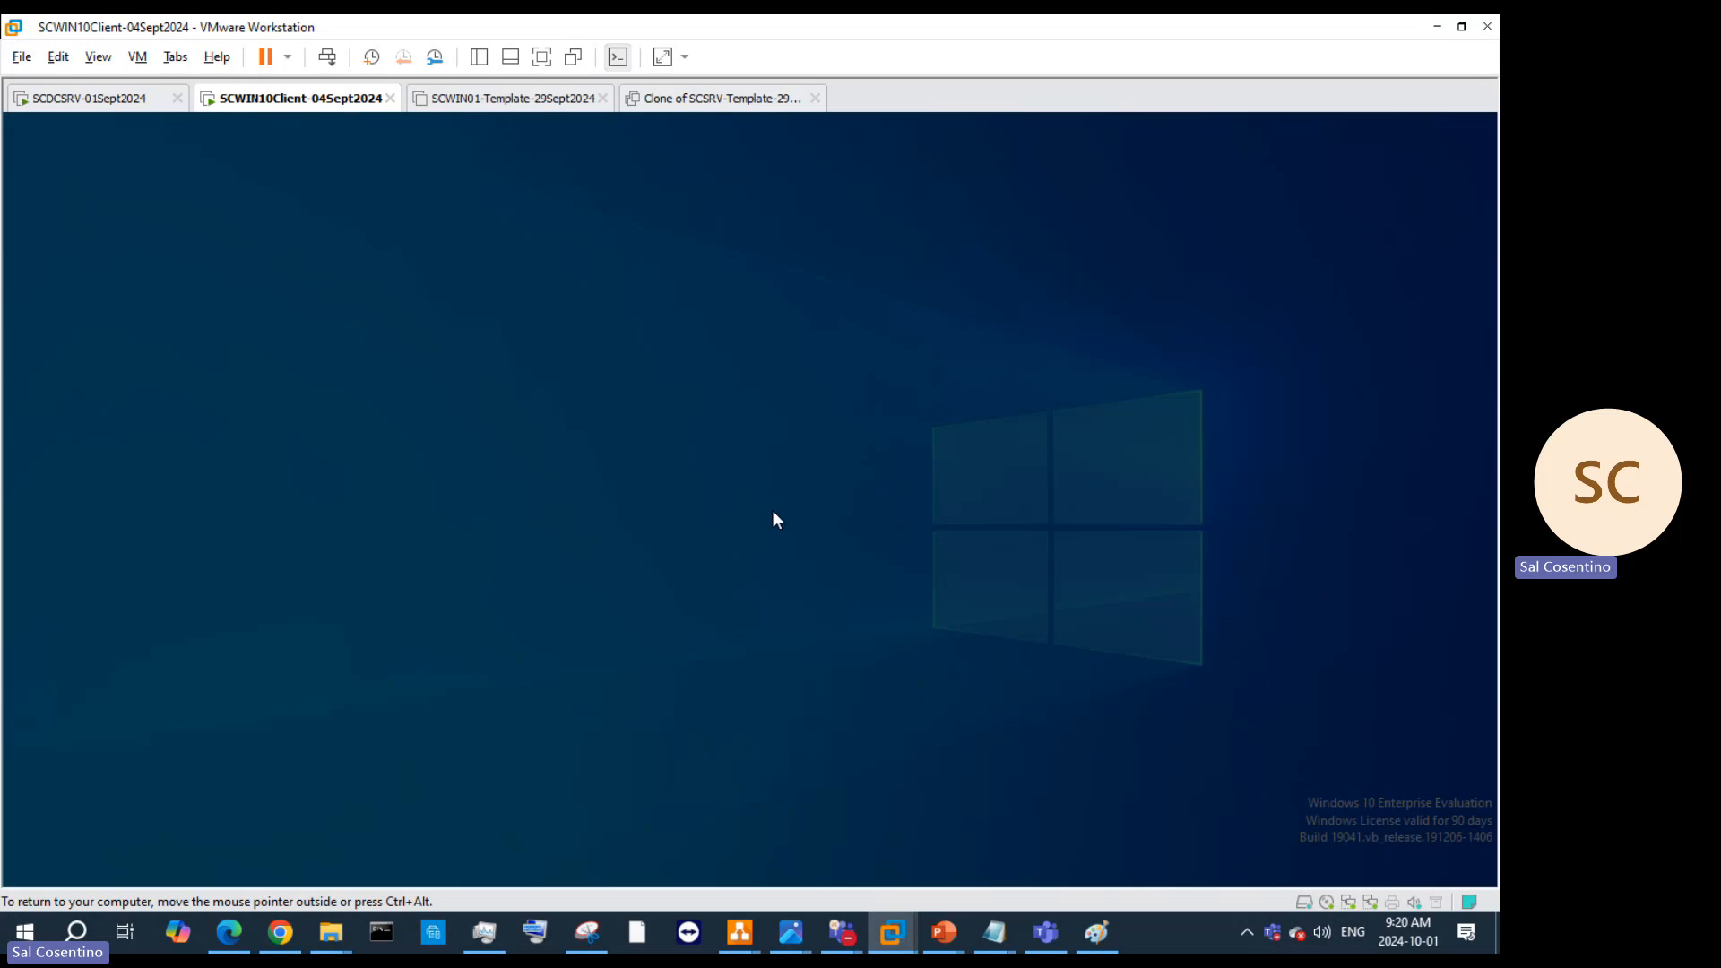
click(669, 622)
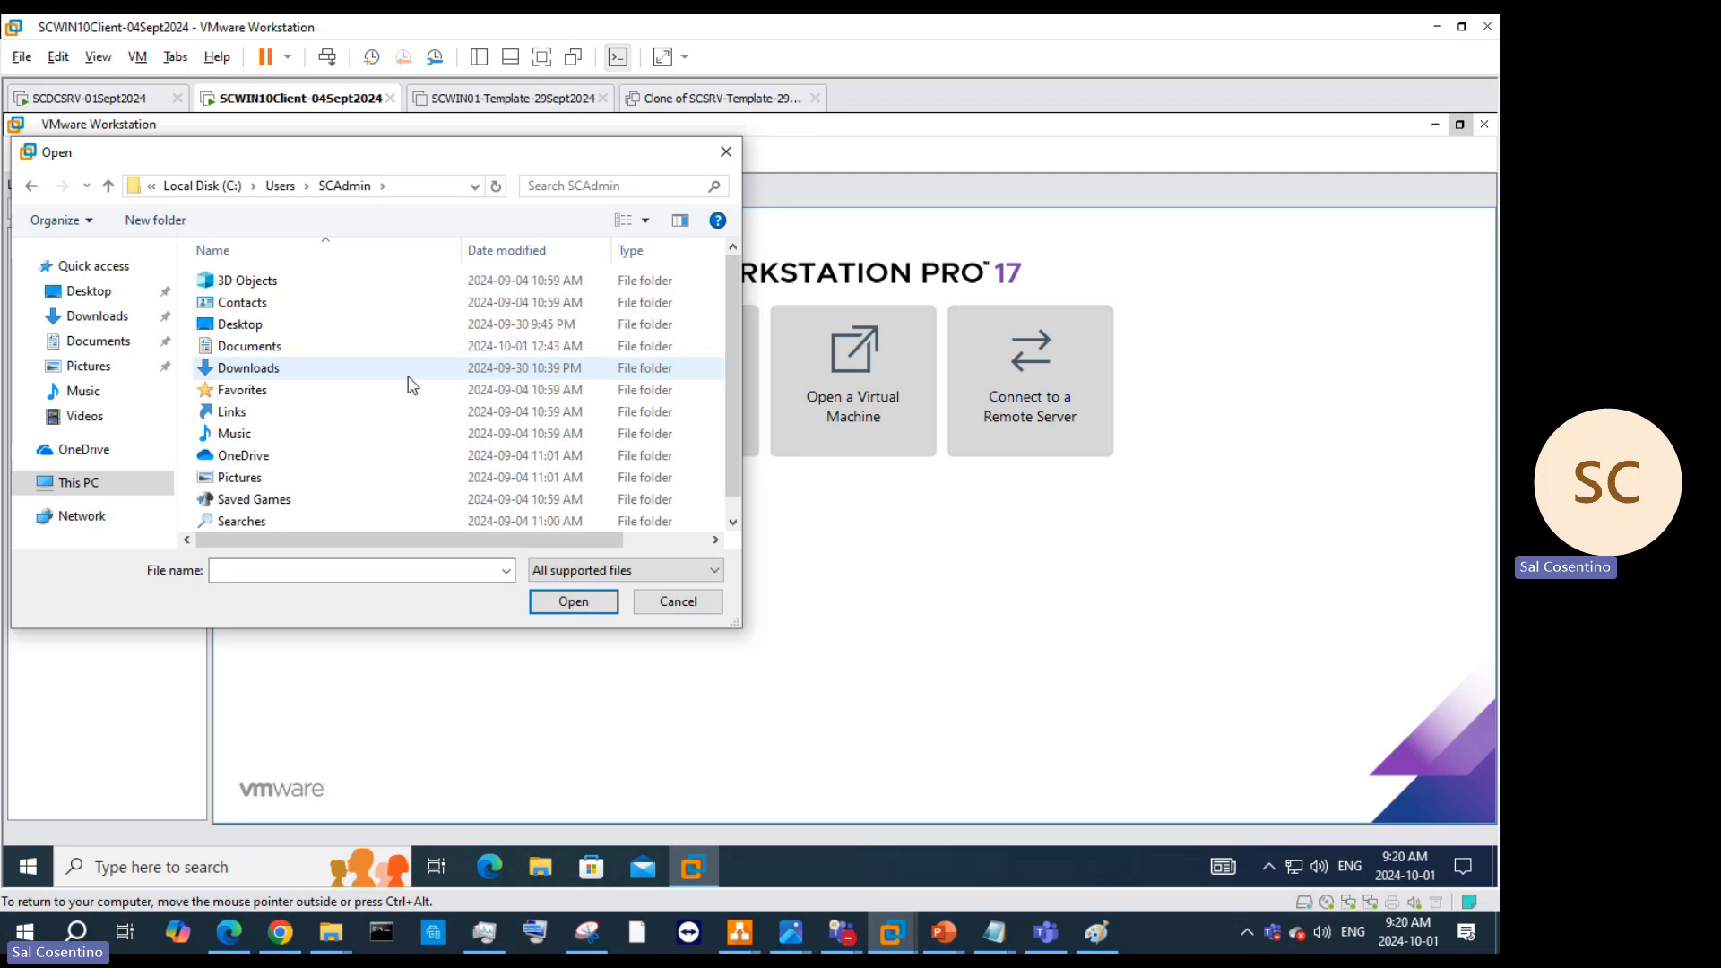
Open the DeveloperWIN11-Template-01Oct2024 .vmx from Documents\Virtual Machines
double_click(242, 346)
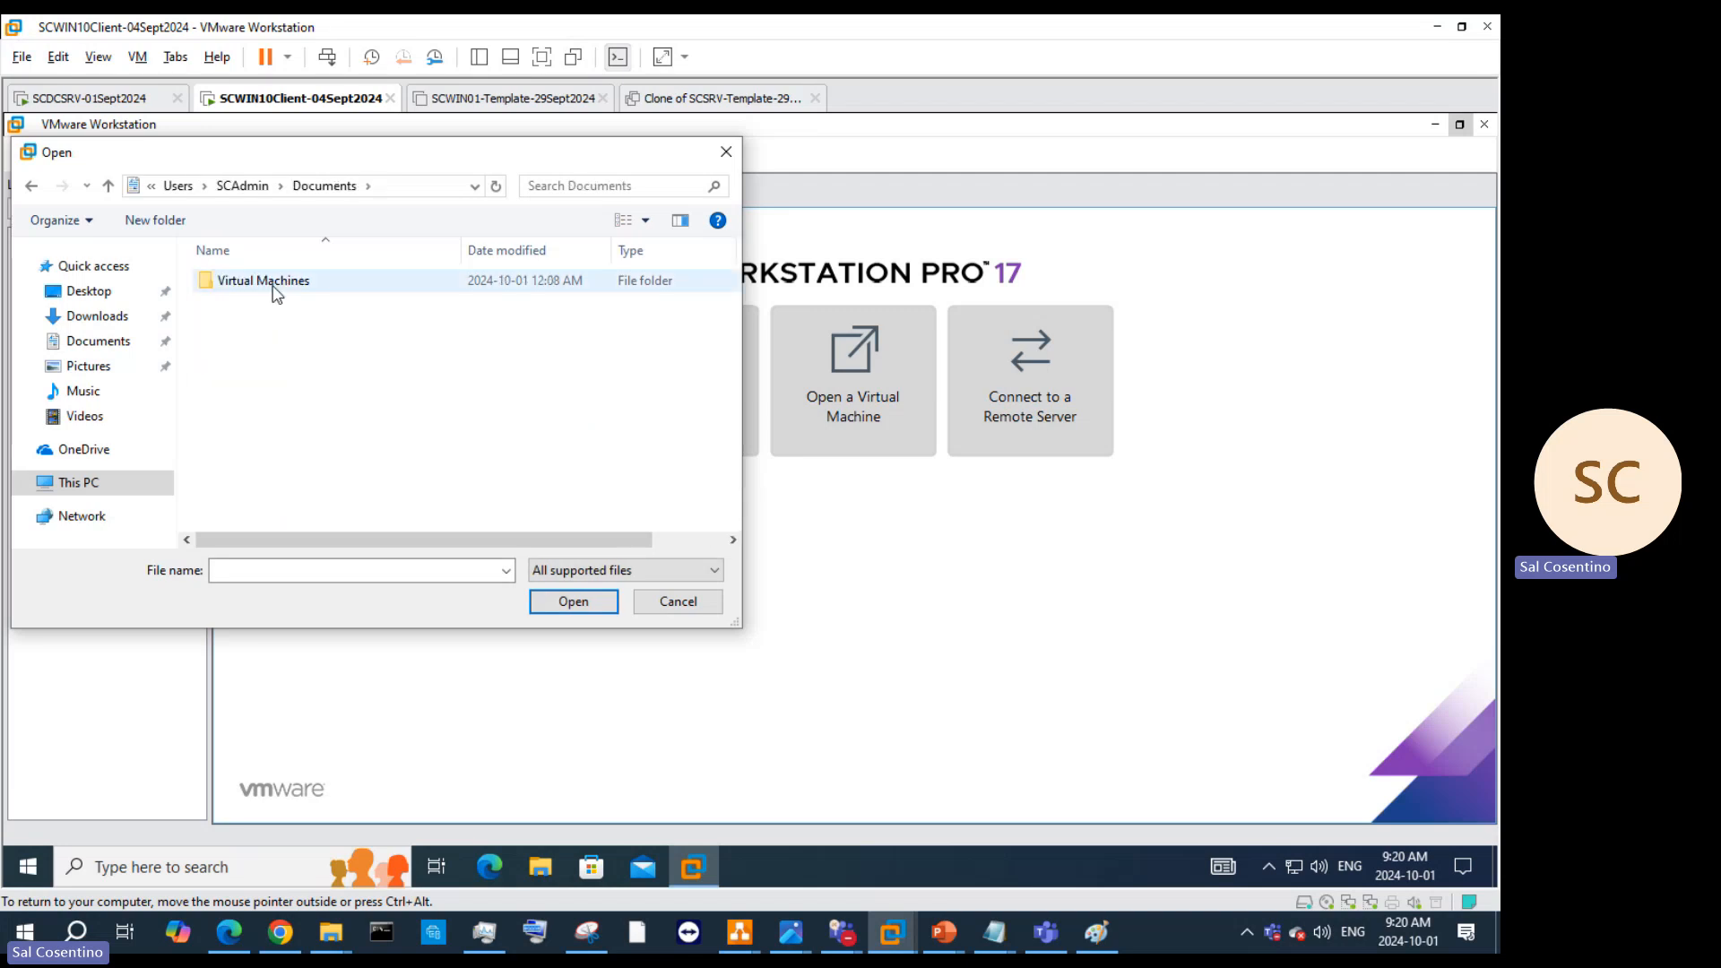
double_click(273, 283)
double_click(278, 283)
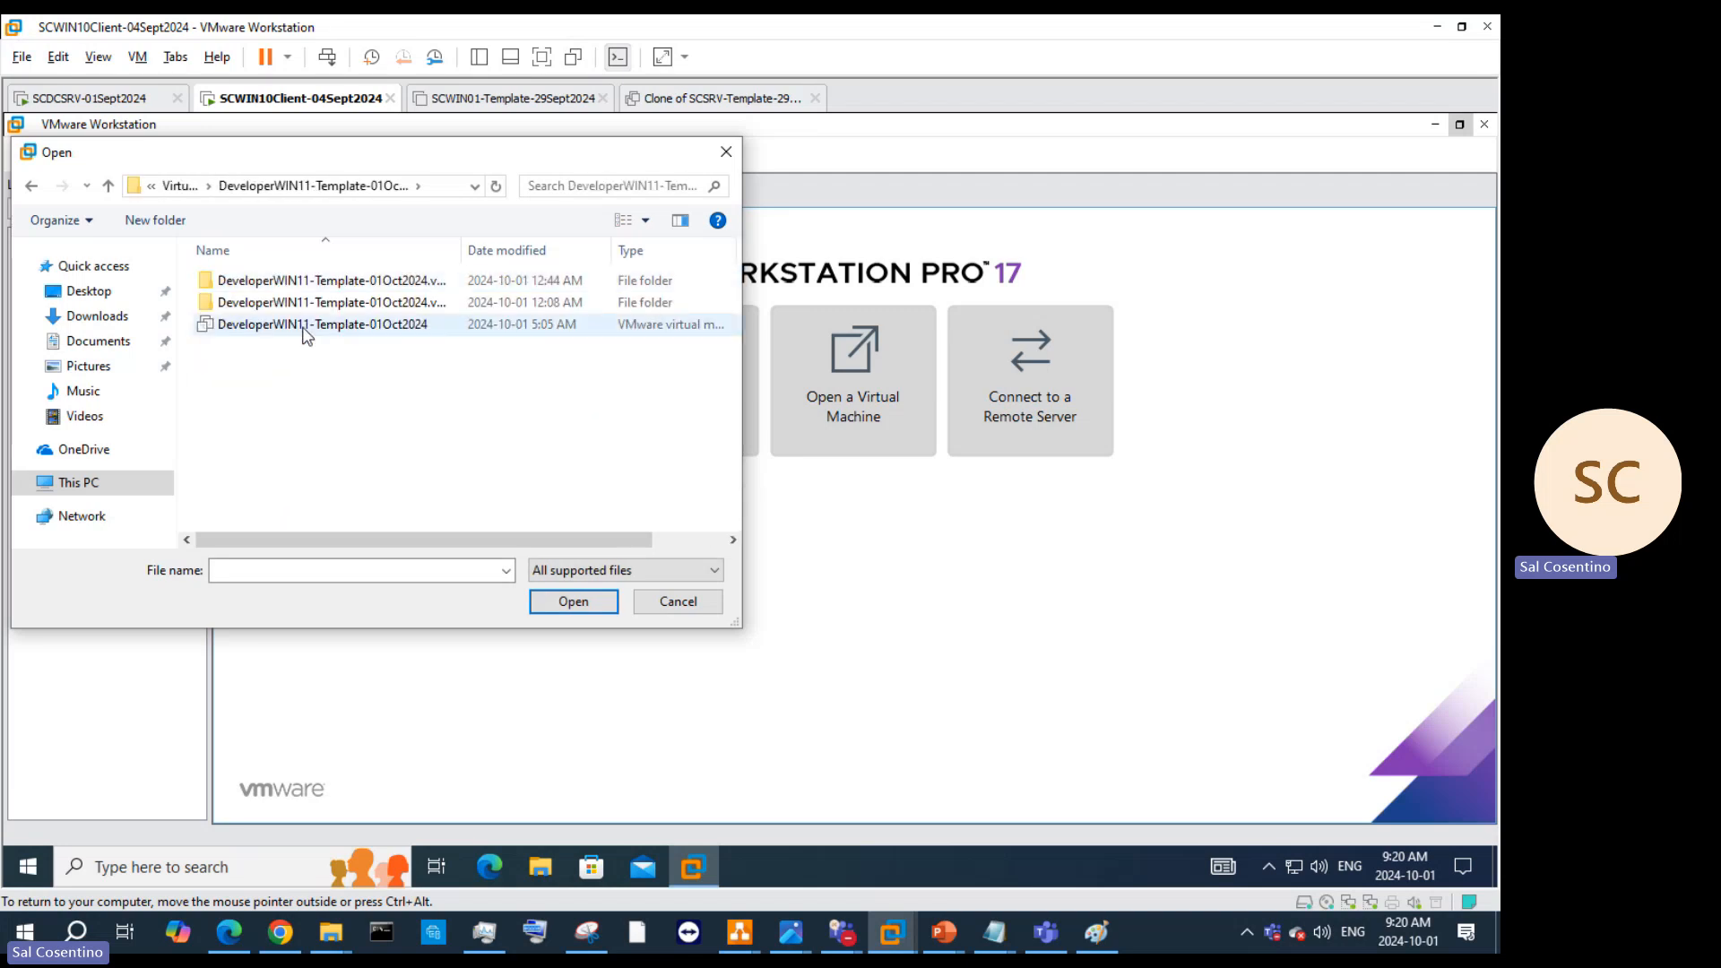
click(310, 333)
click(551, 602)
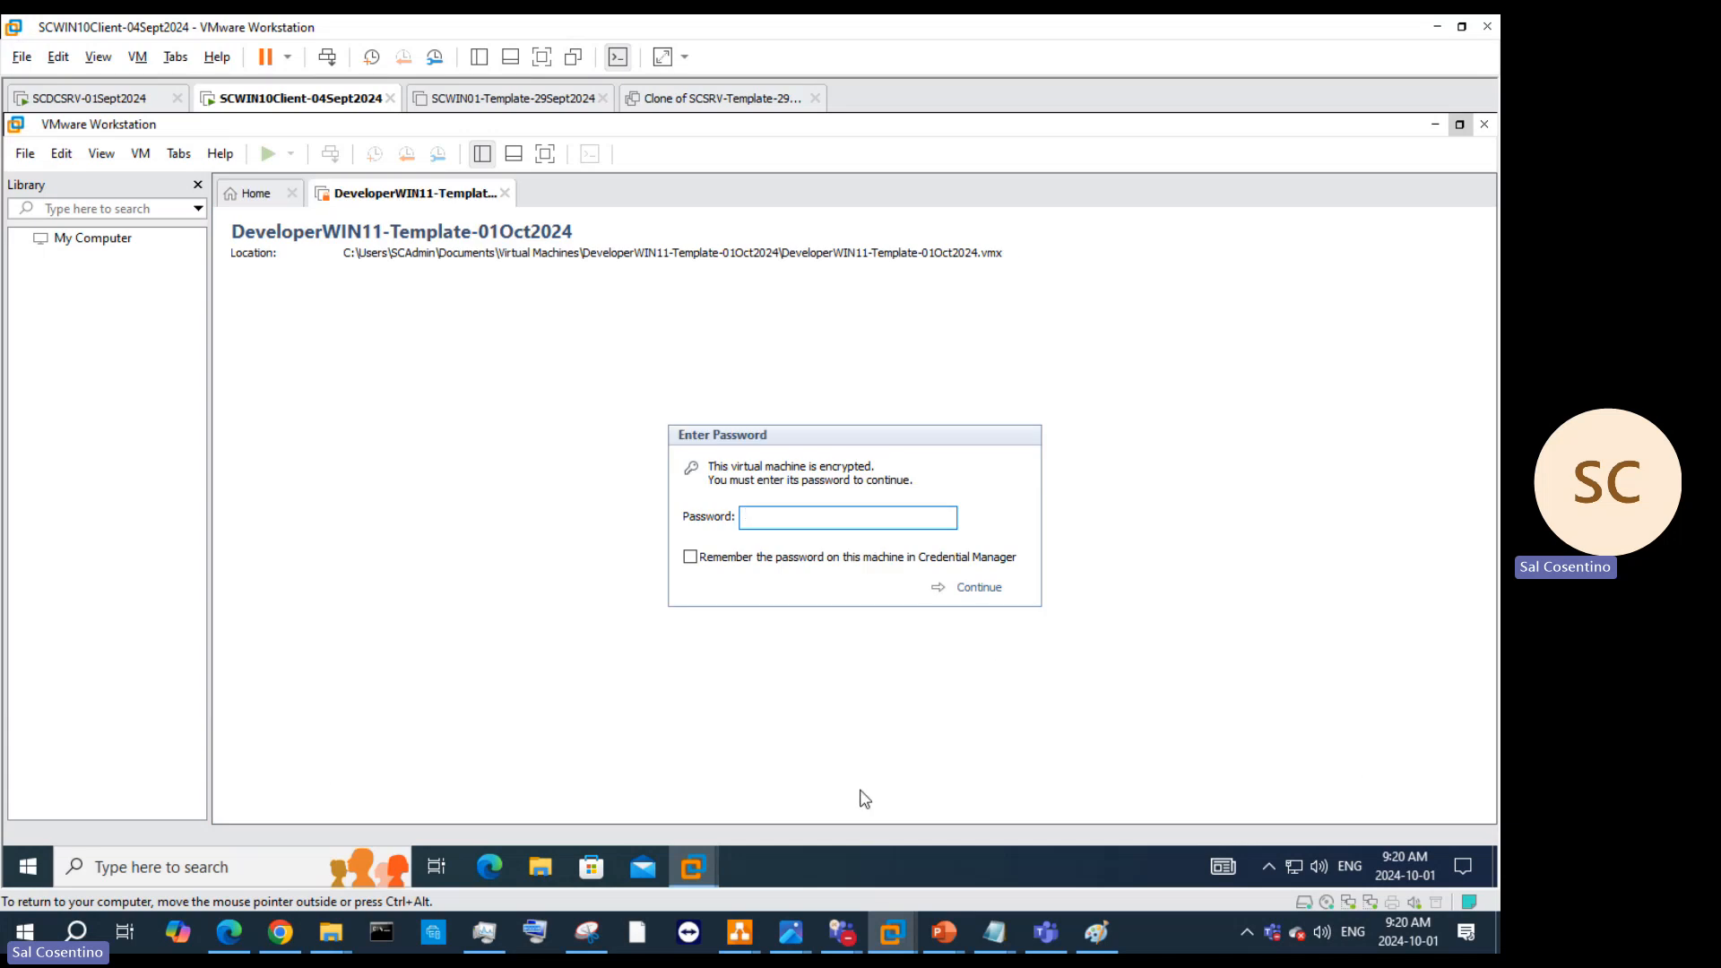
Paste a saved password from the notes and tick Remember; both unlock attempts fail
mouse_move(995, 933)
click(1273, 838)
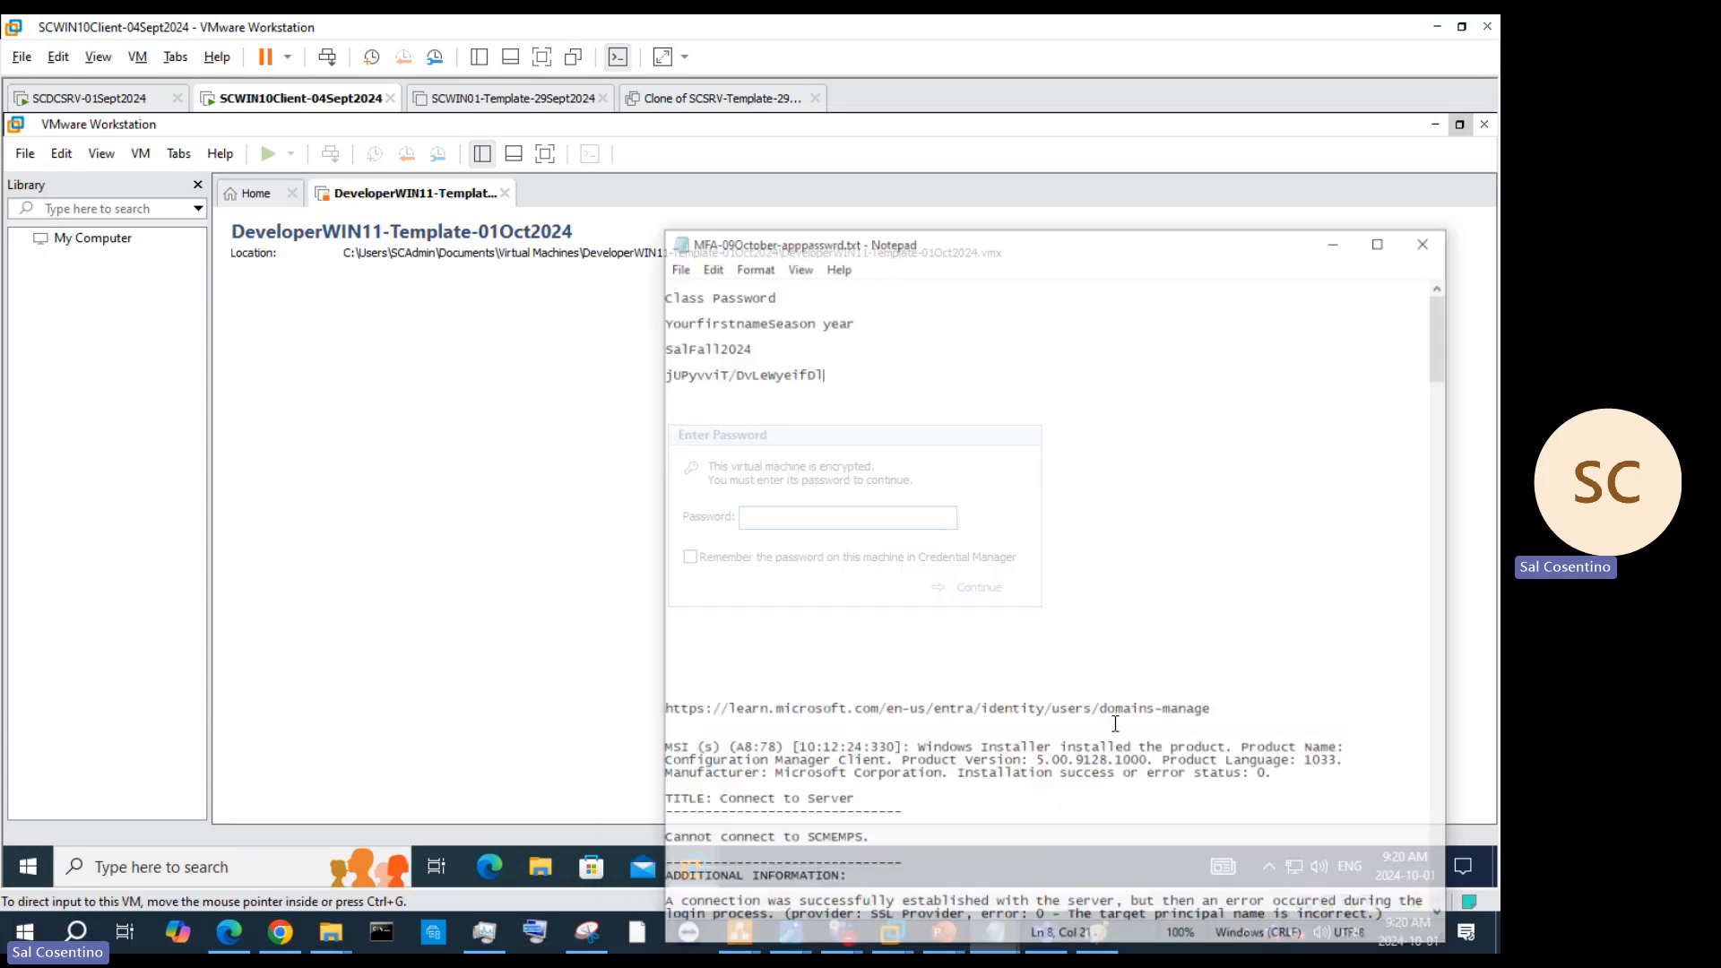
drag(815, 337, 624, 337)
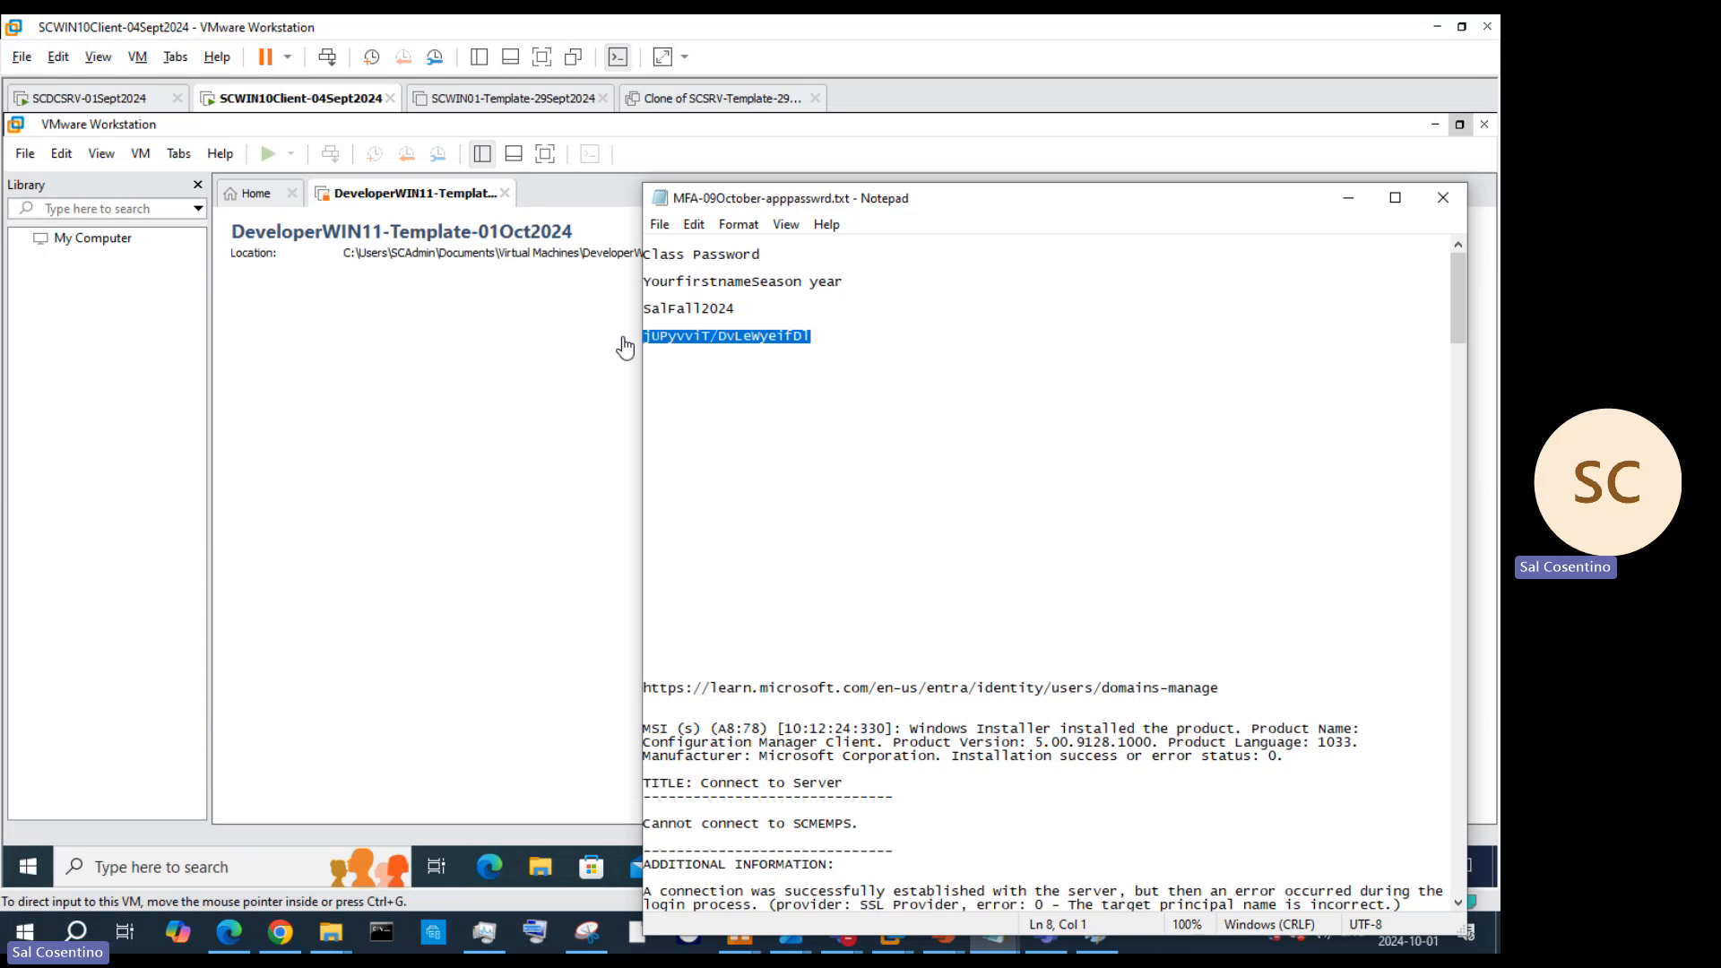
click(1345, 199)
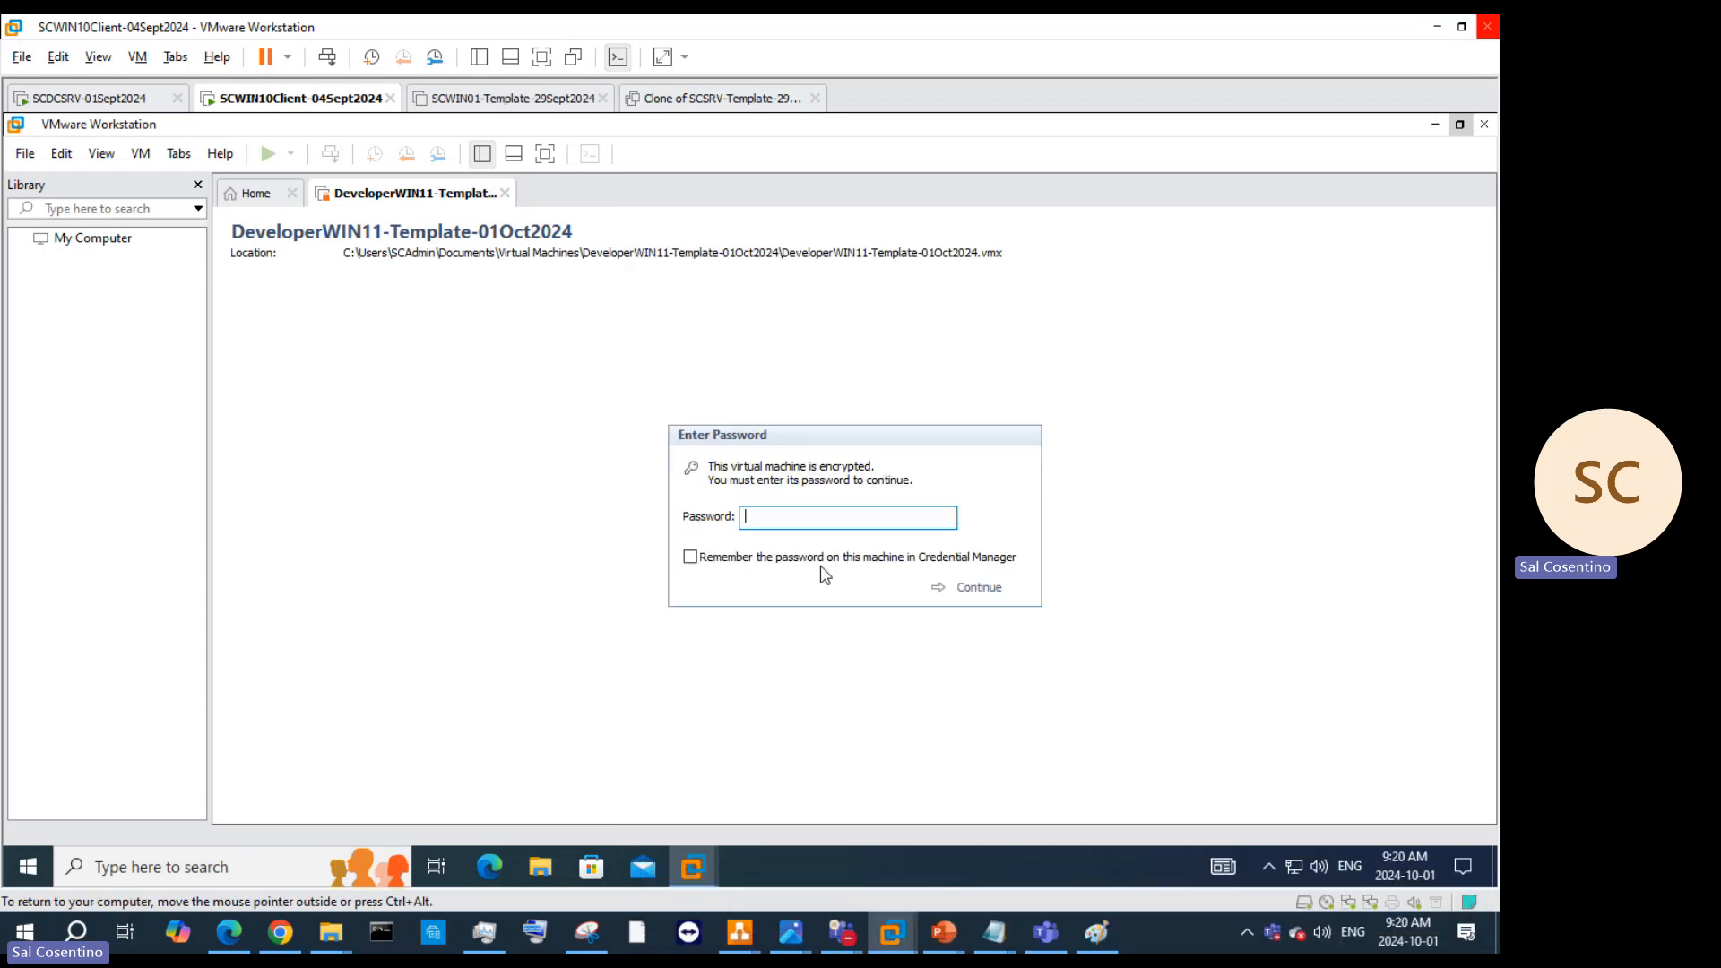
key(ctrl+v)
click(986, 591)
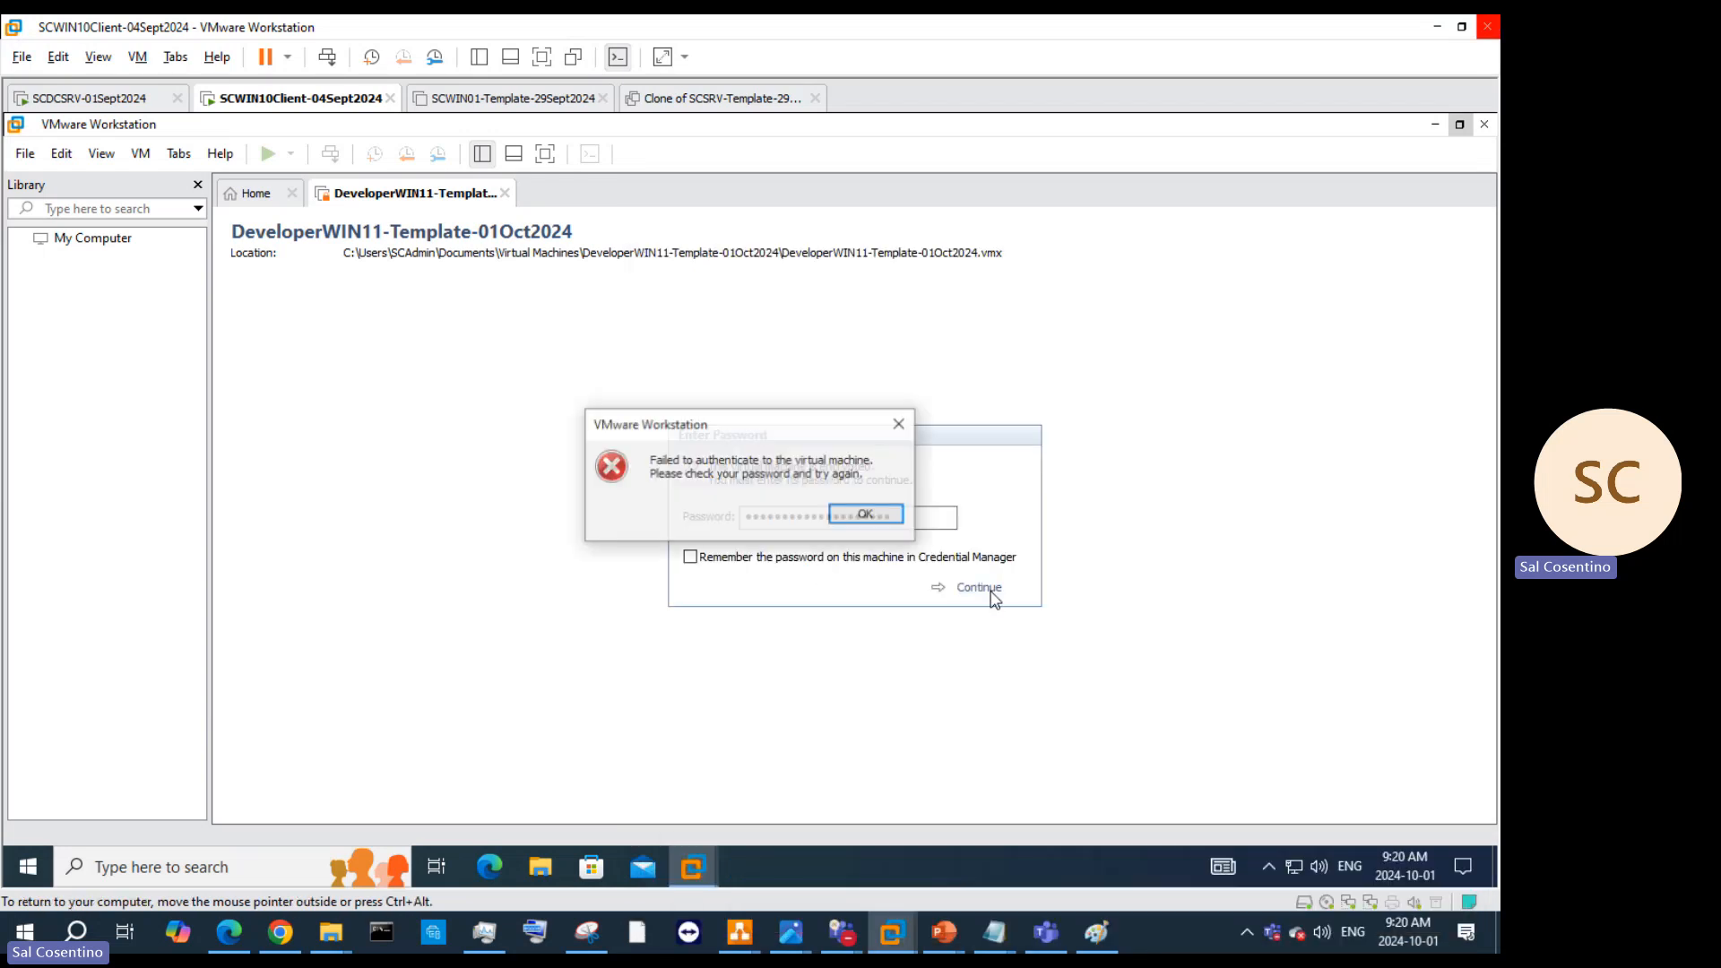
click(866, 514)
click(692, 558)
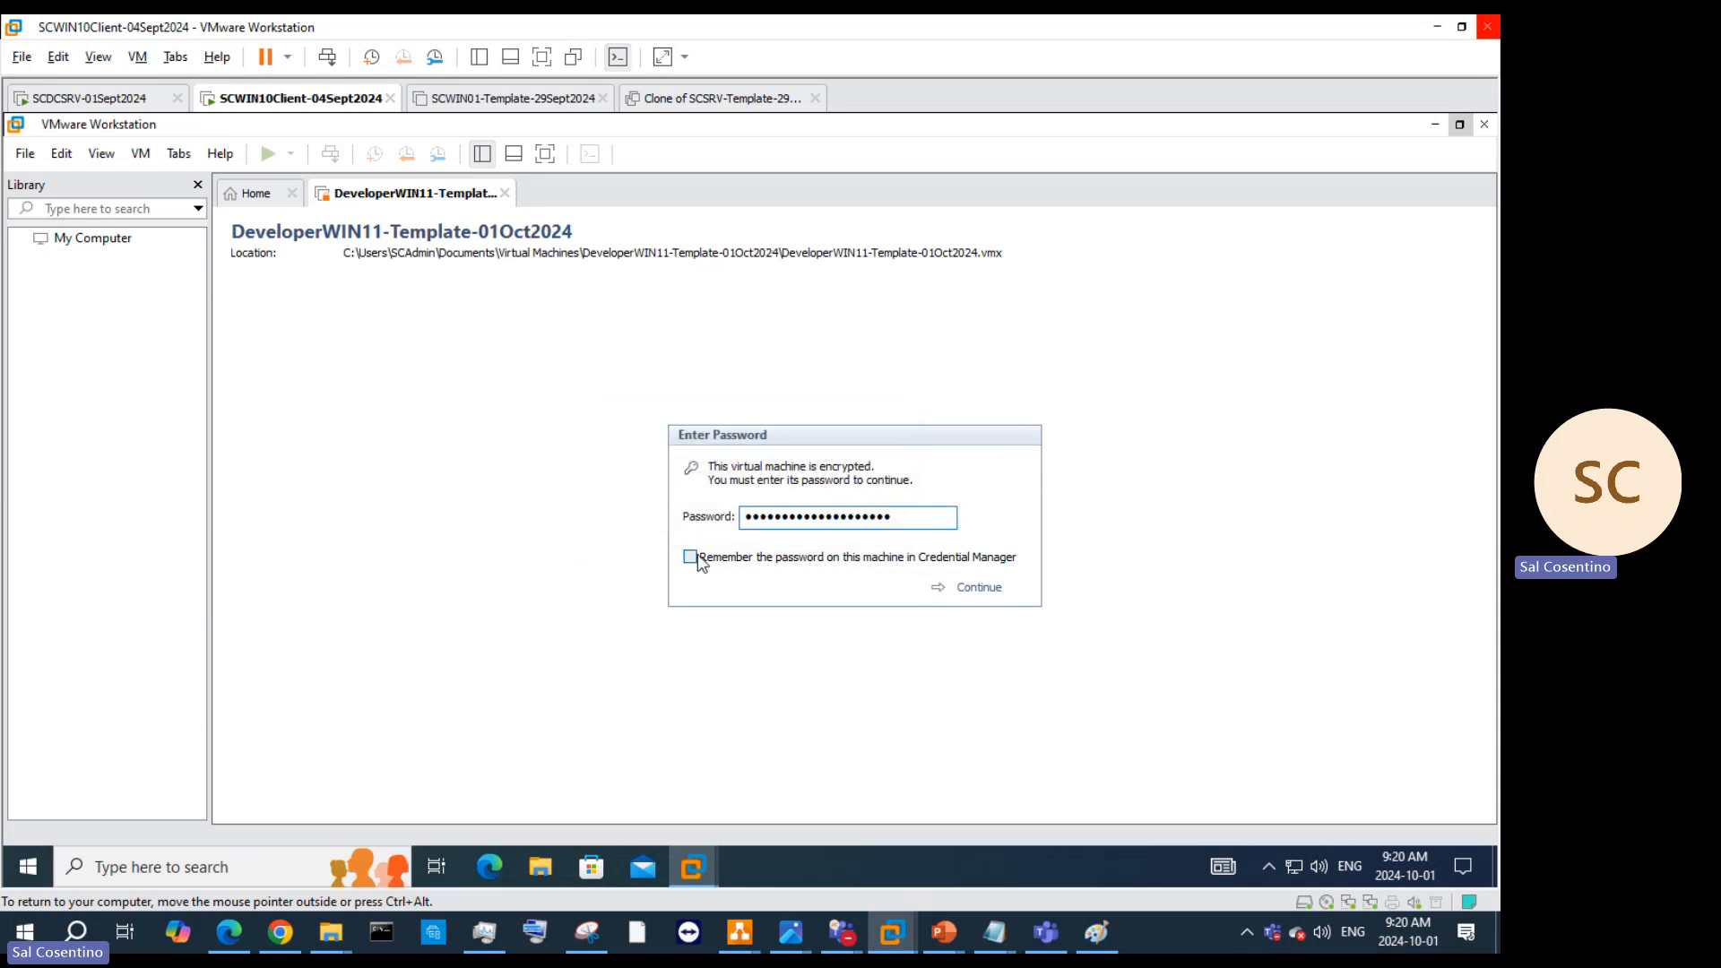
click(975, 588)
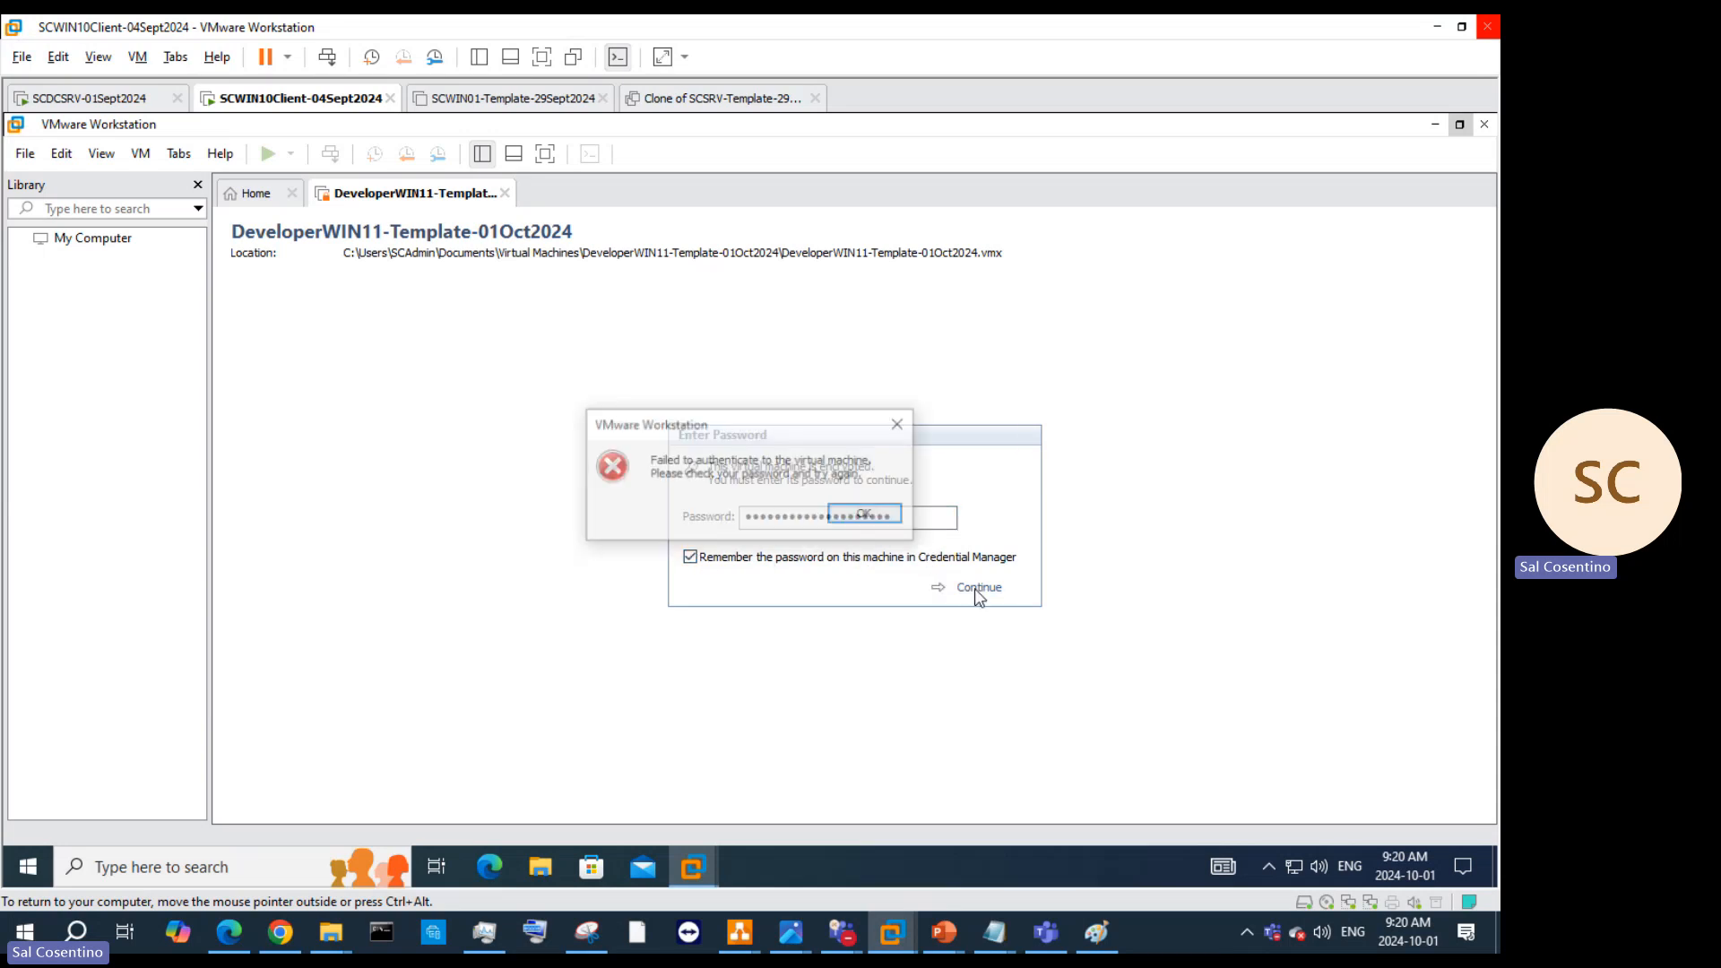
click(848, 516)
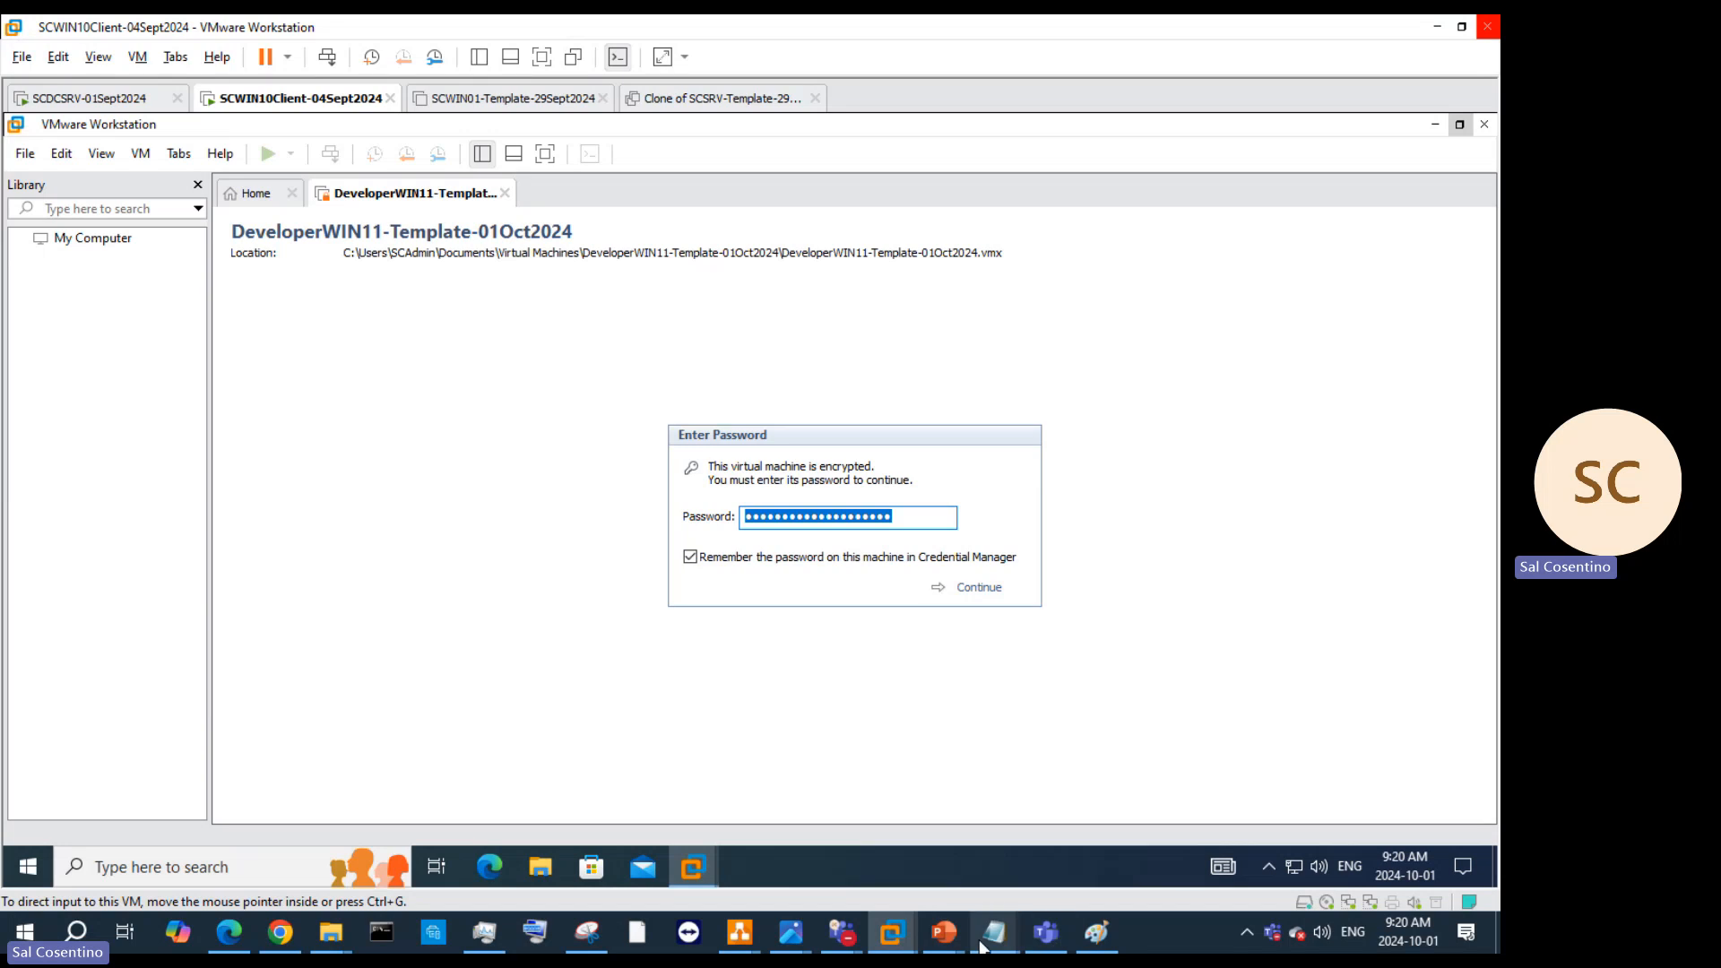
Copy the correct encryption password from the untitled notes, replace the entry, and unlock the VM
mouse_move(995, 932)
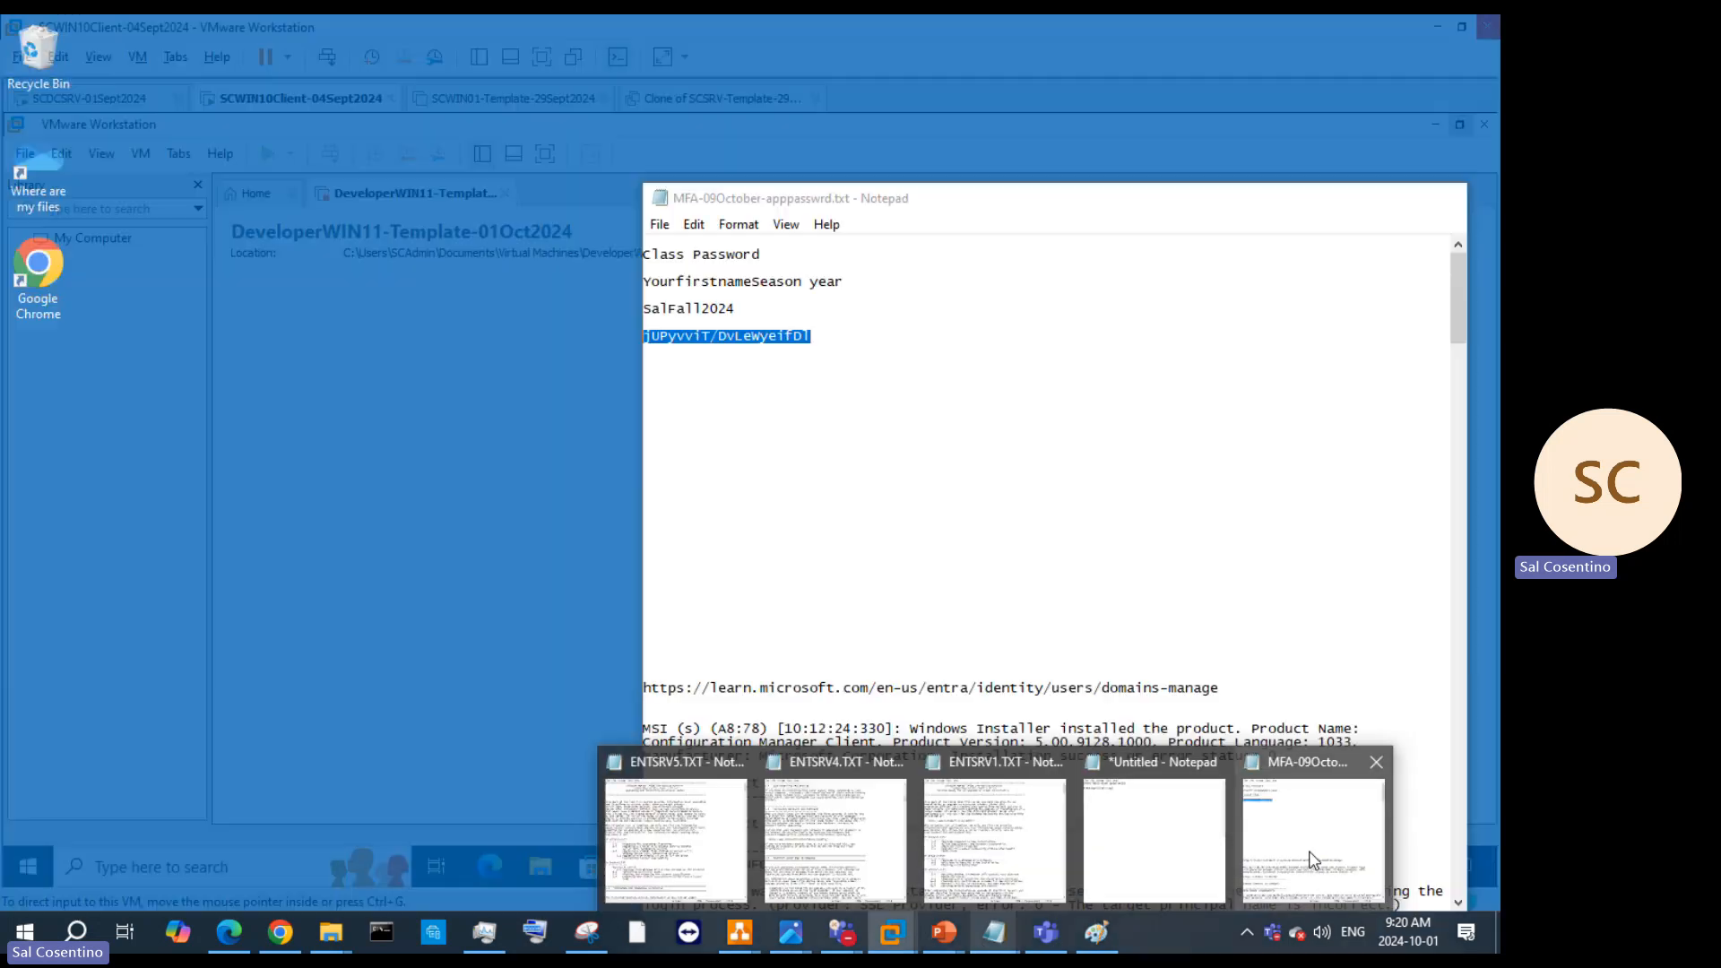
click(1312, 859)
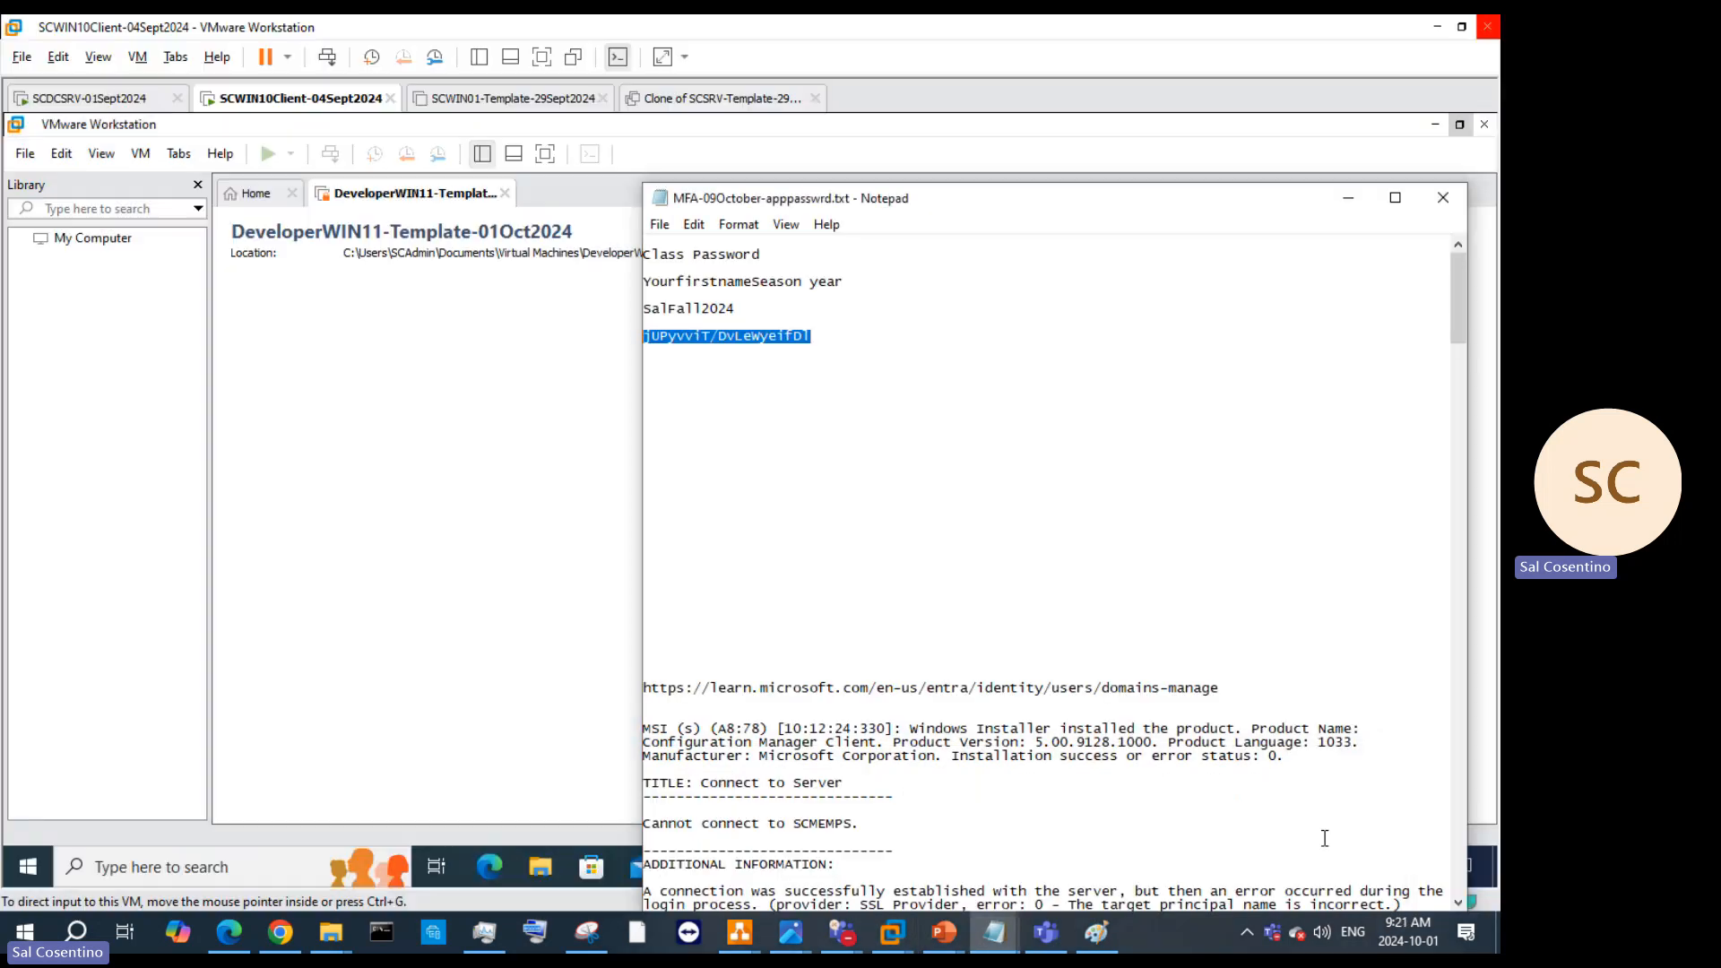
mouse_move(994, 932)
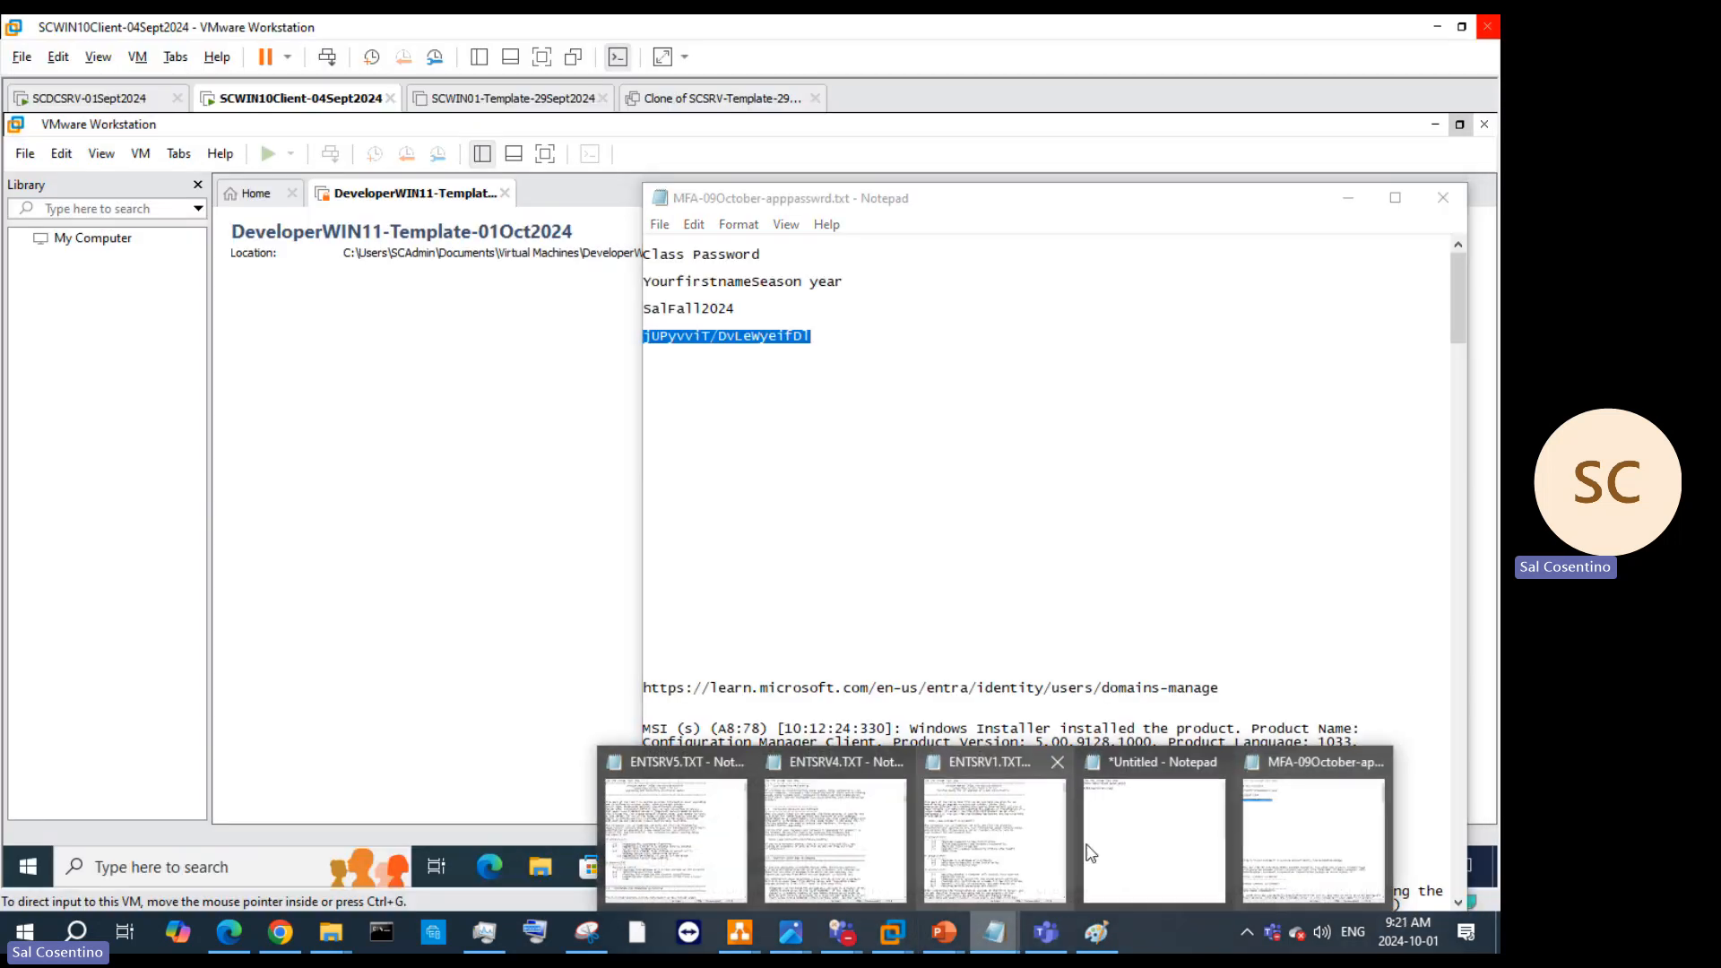
click(1097, 821)
drag(814, 667, 628, 663)
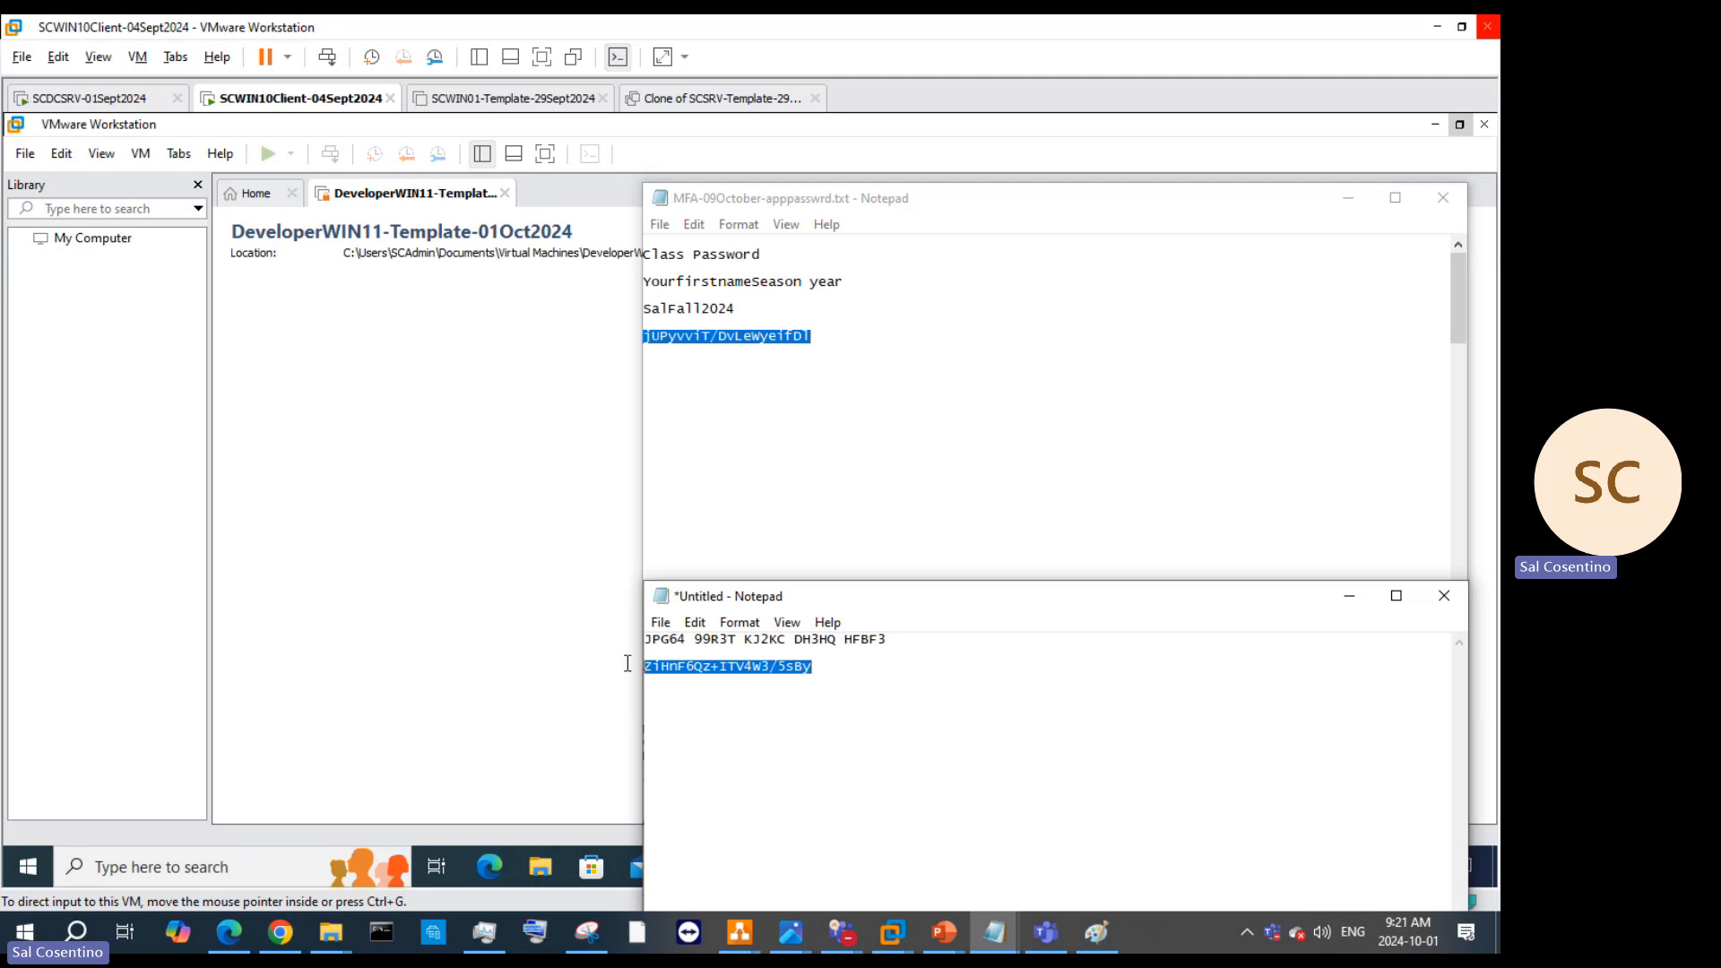
click(1349, 596)
click(1349, 197)
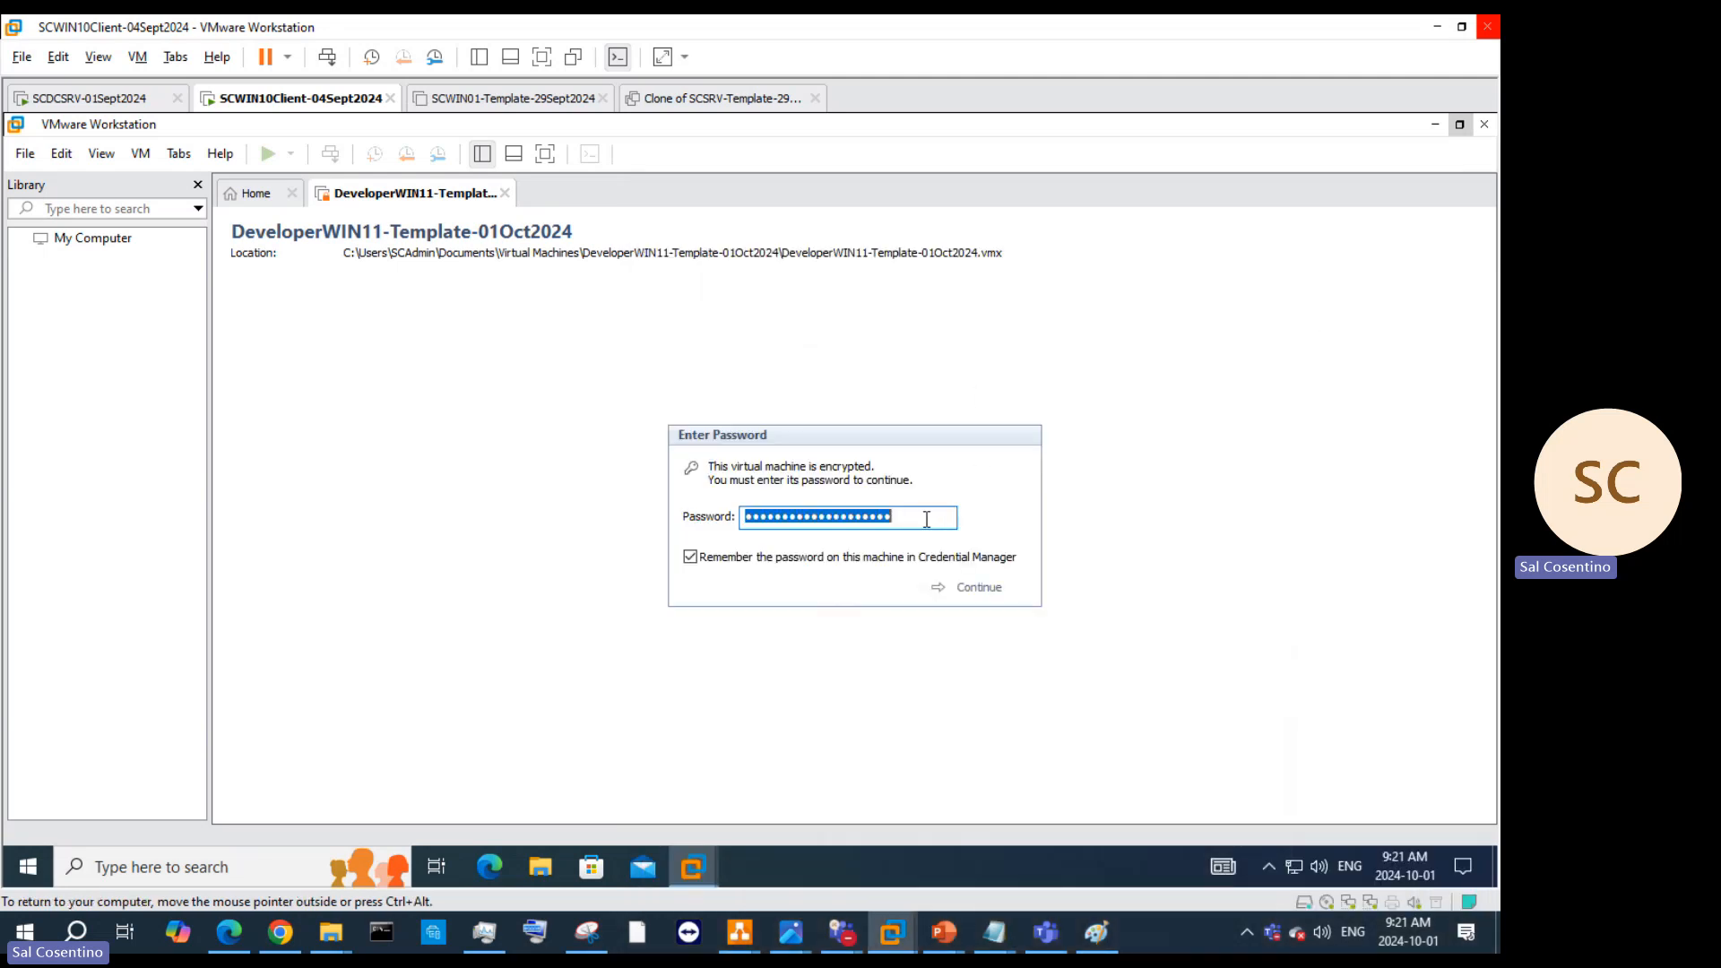
drag(927, 519, 595, 526)
key(ctrl+v)
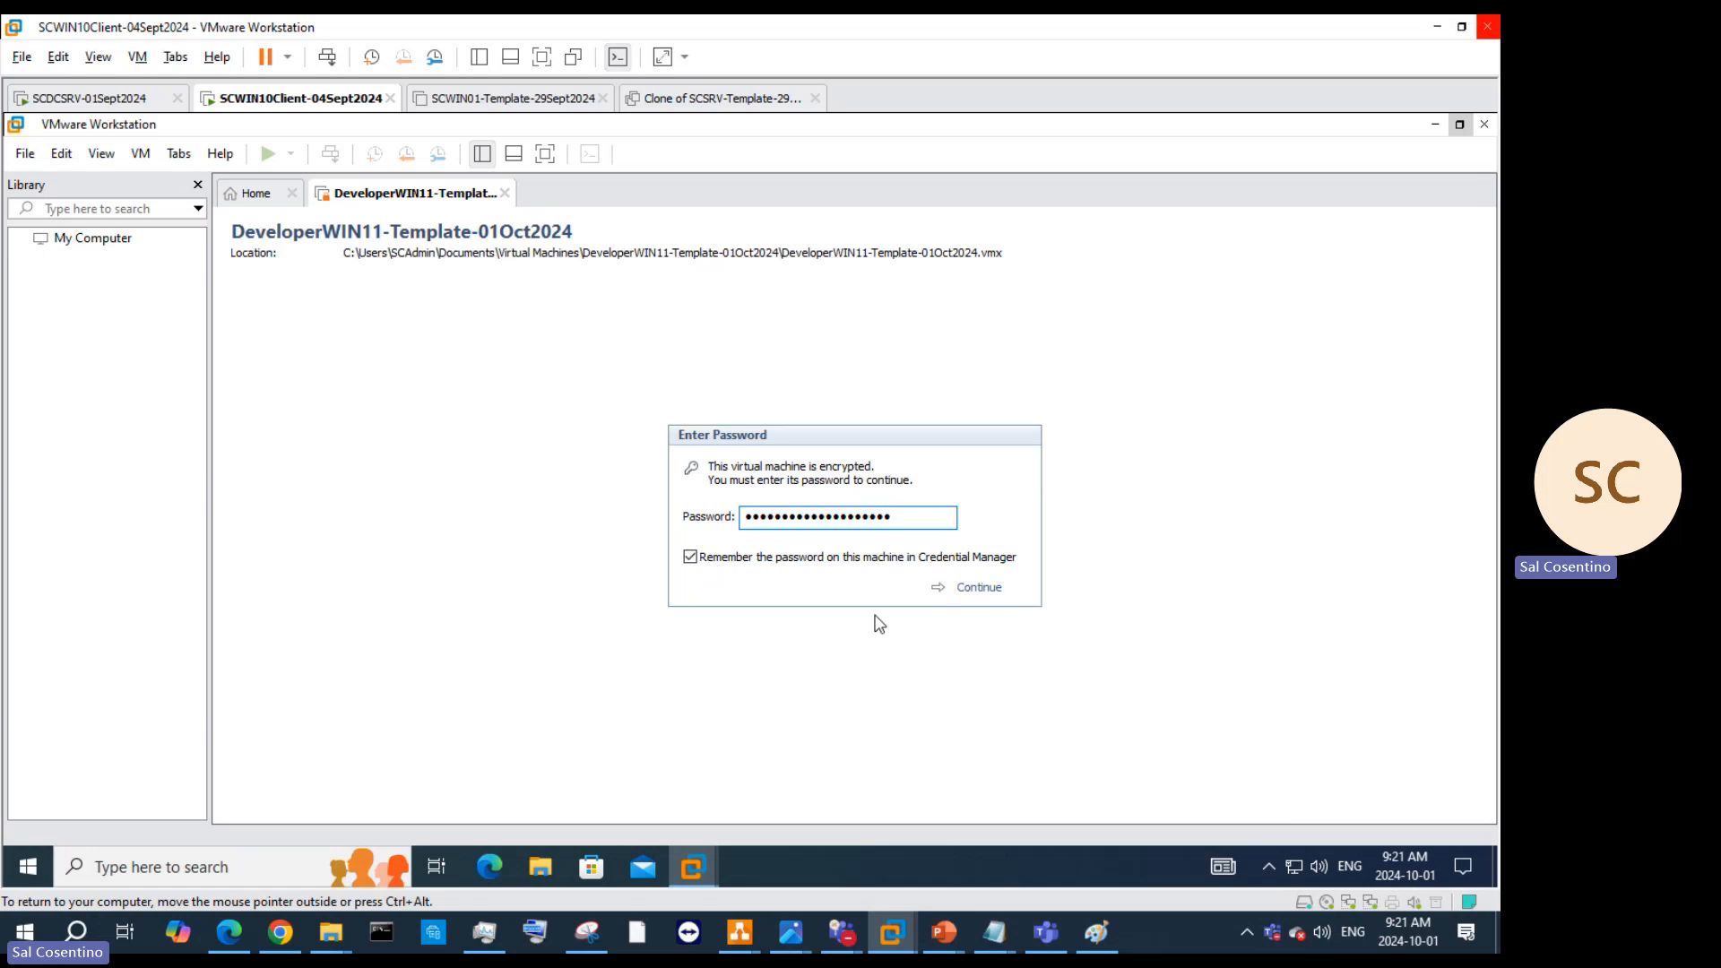
click(977, 589)
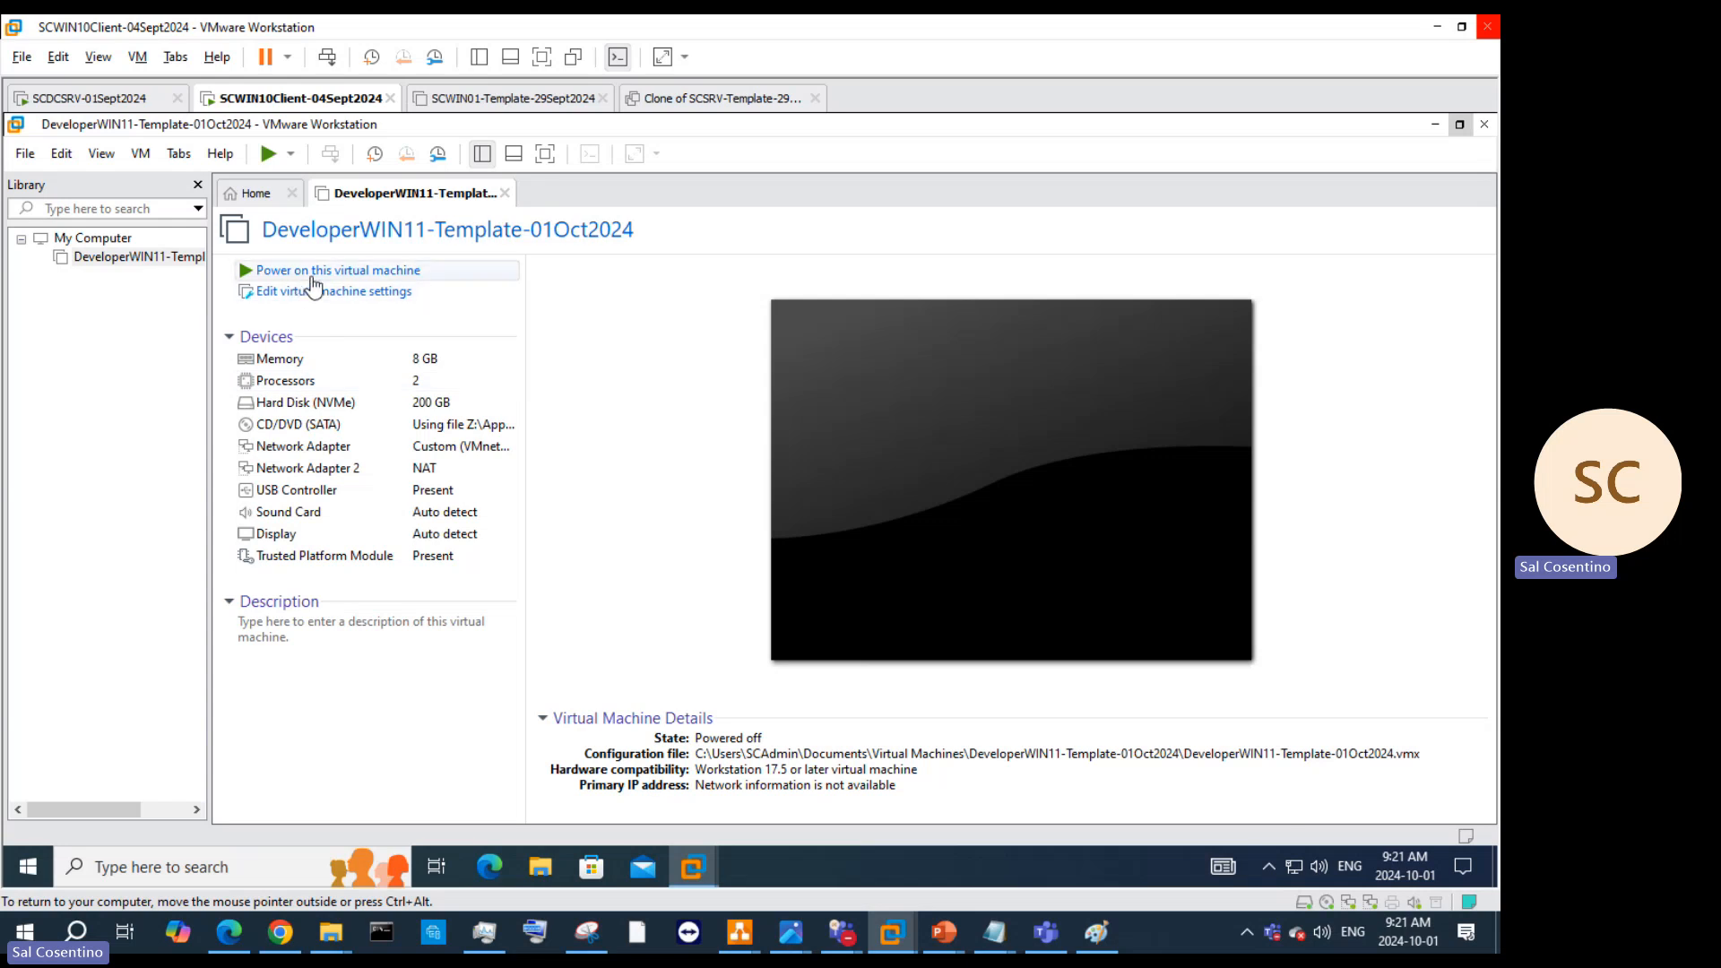
Power on DeveloperWIN11-Template-01Oct2024, accept the degraded performance warning, and let Windows boot
click(313, 278)
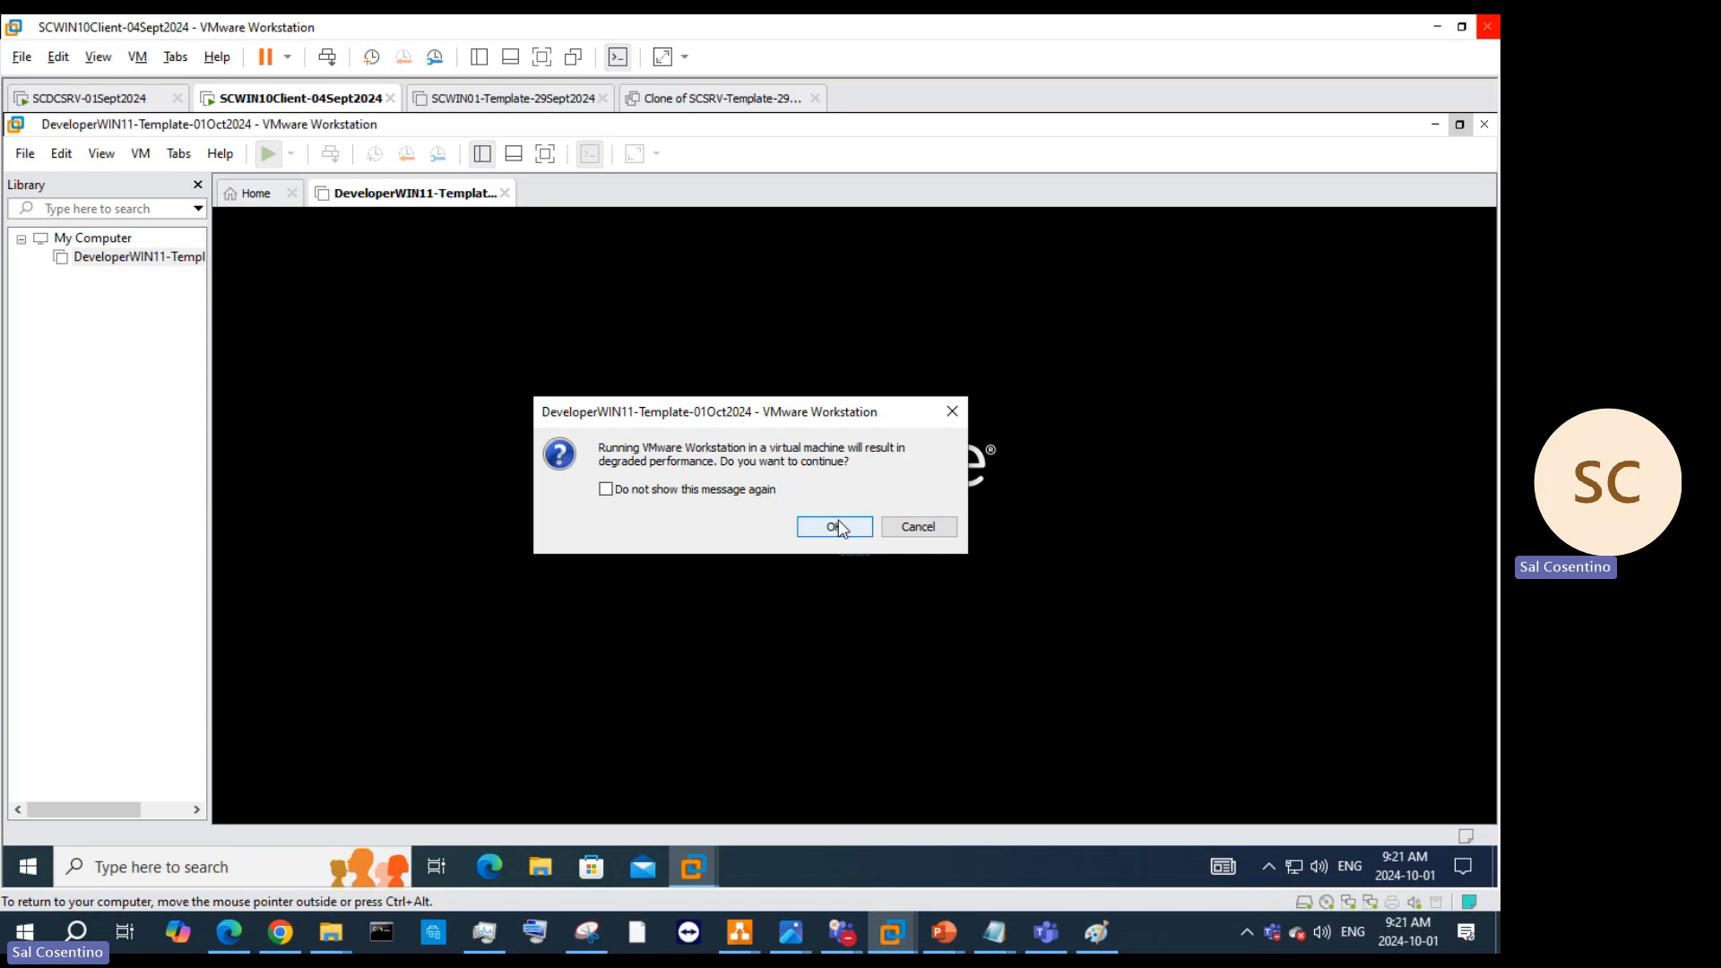
click(838, 524)
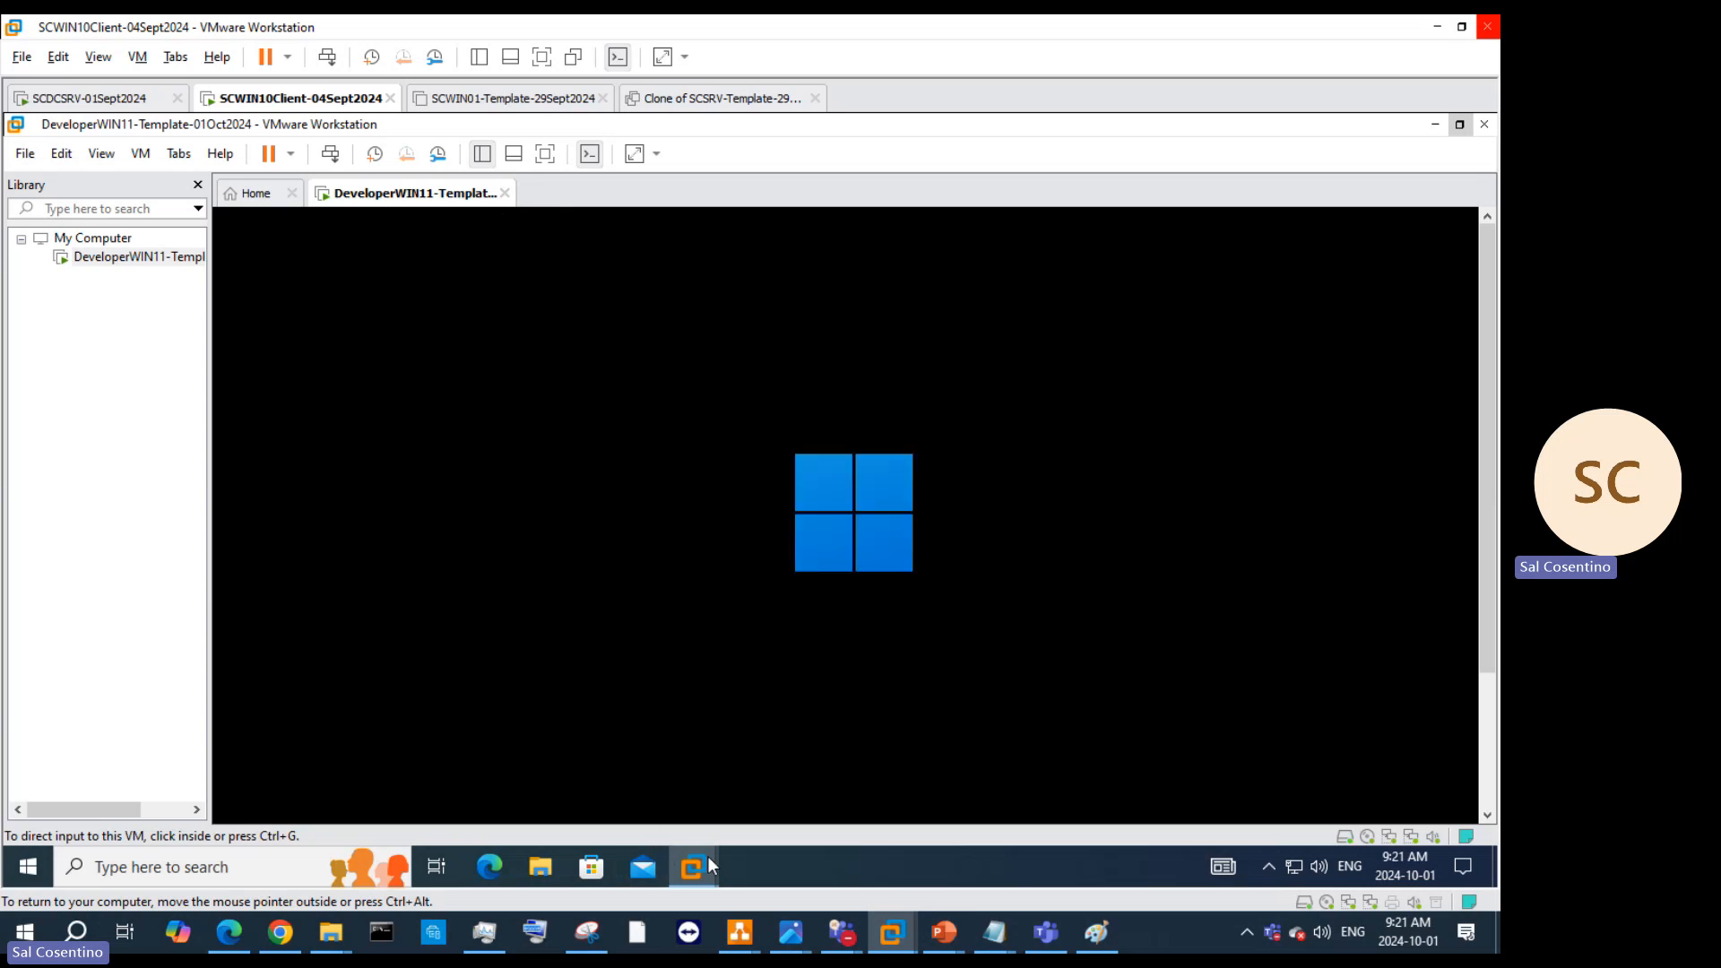
mouse_move(710, 865)
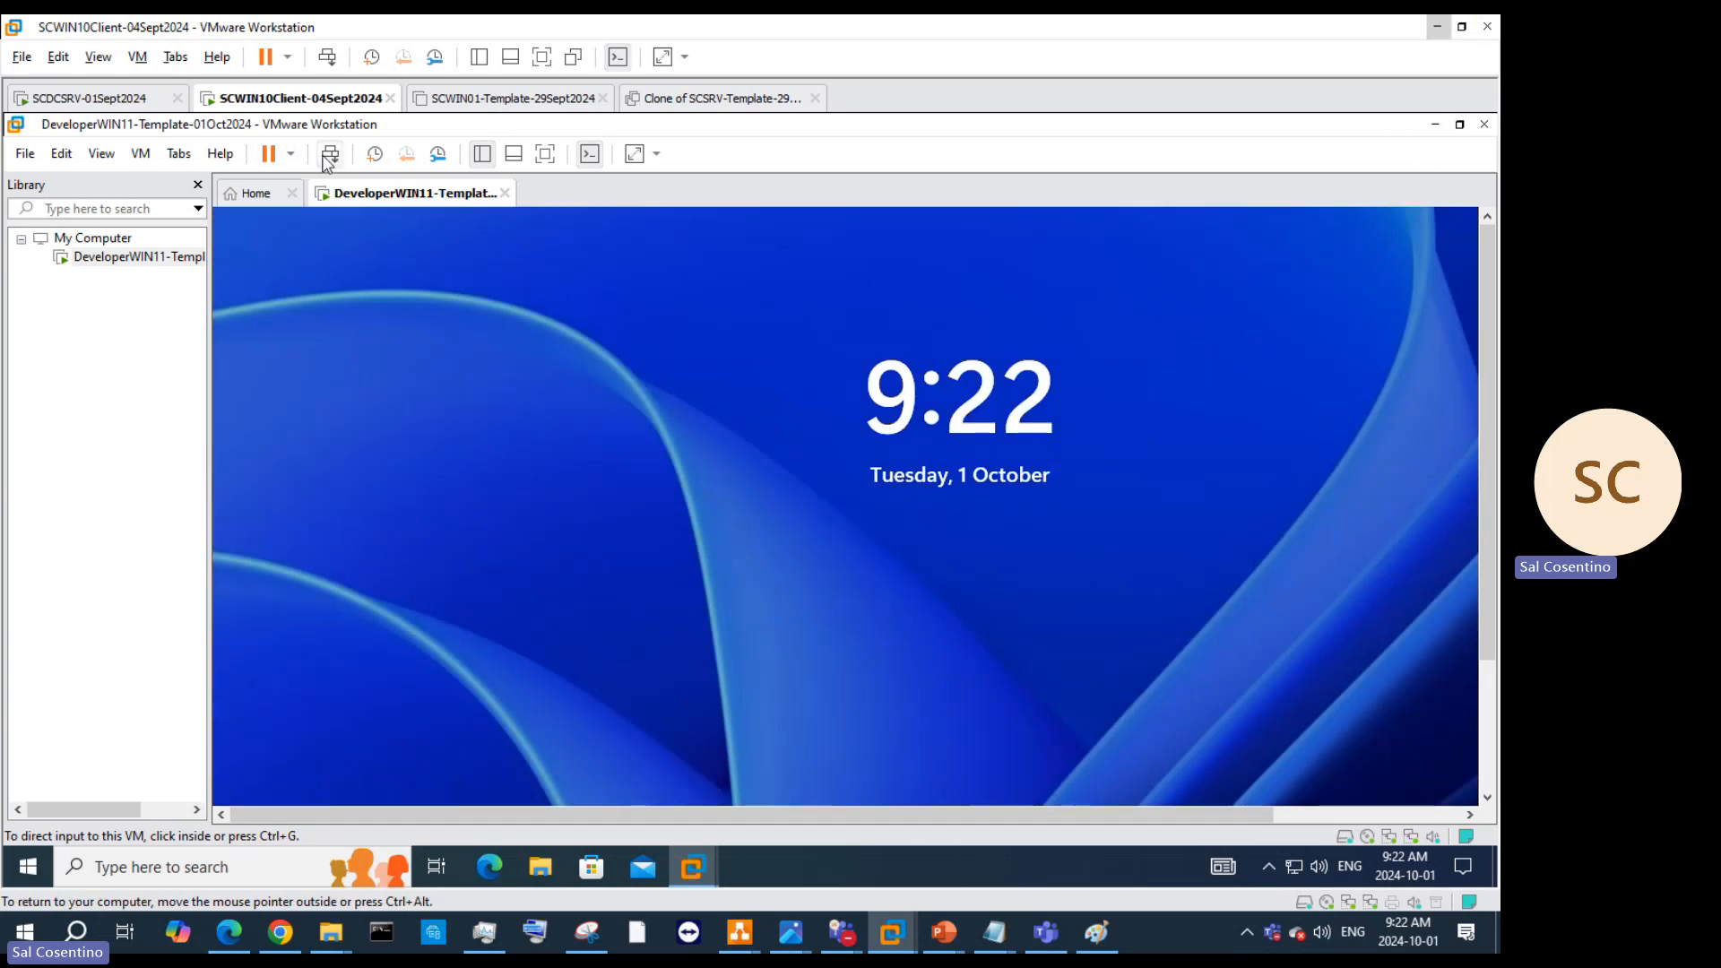
Send Ctrl+Alt+Del, hide the Library pane, and sign in with the account password
click(329, 158)
click(198, 184)
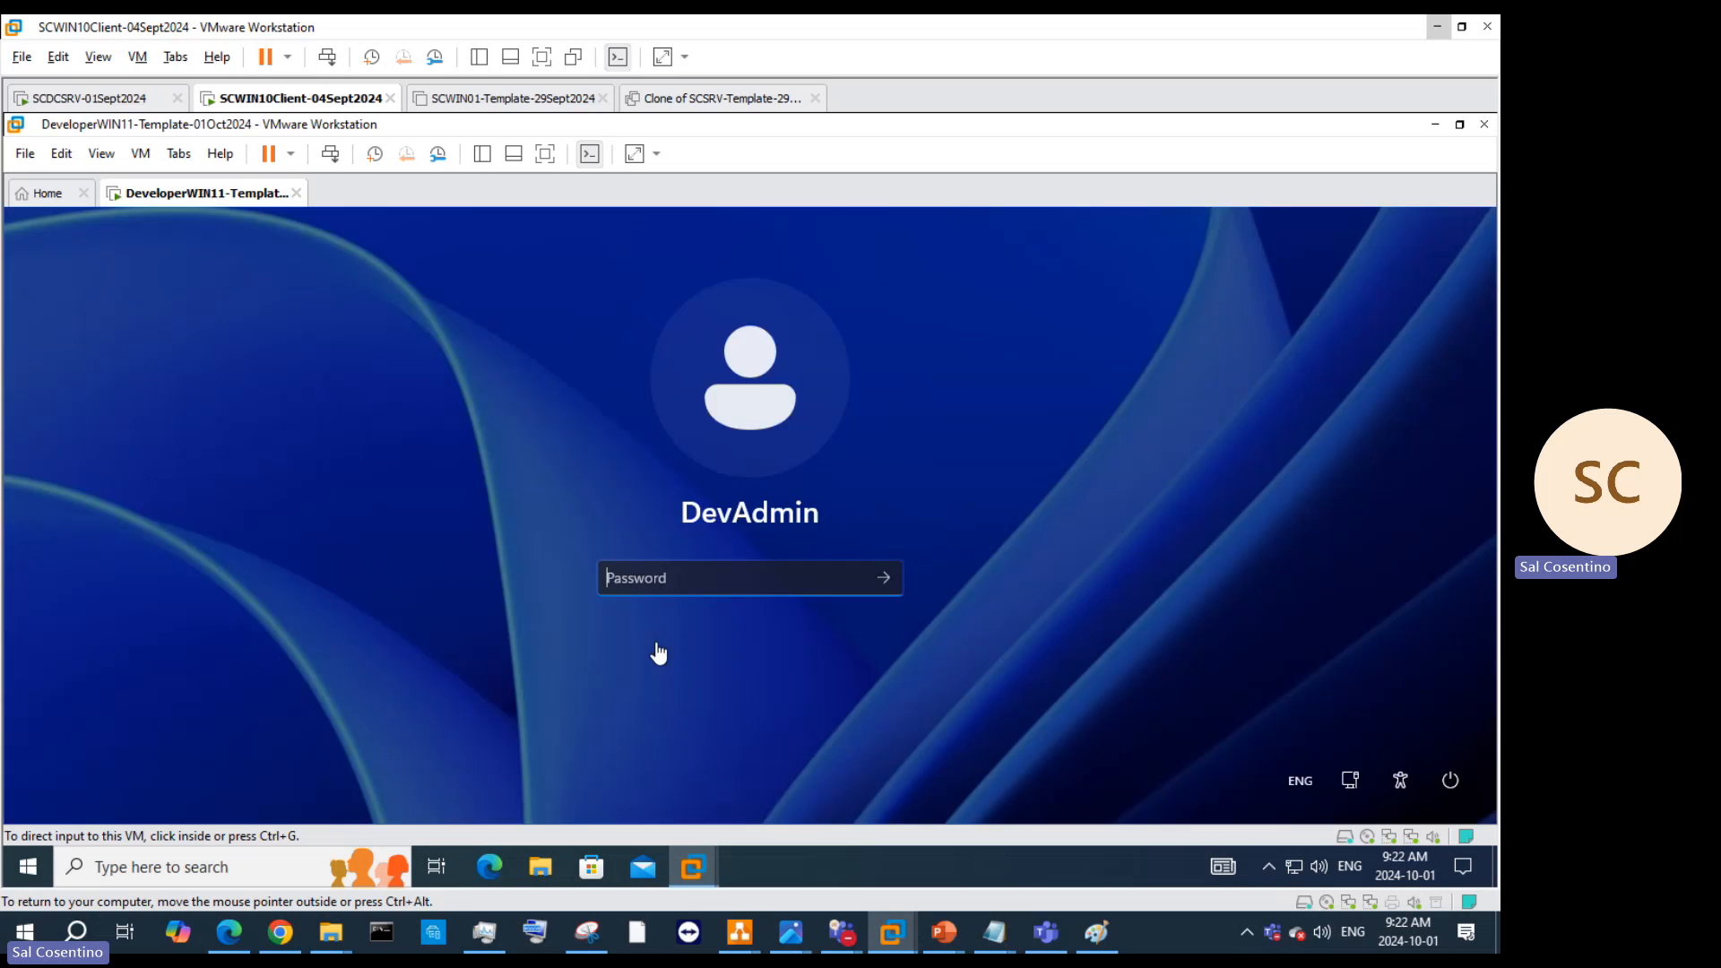
click(685, 579)
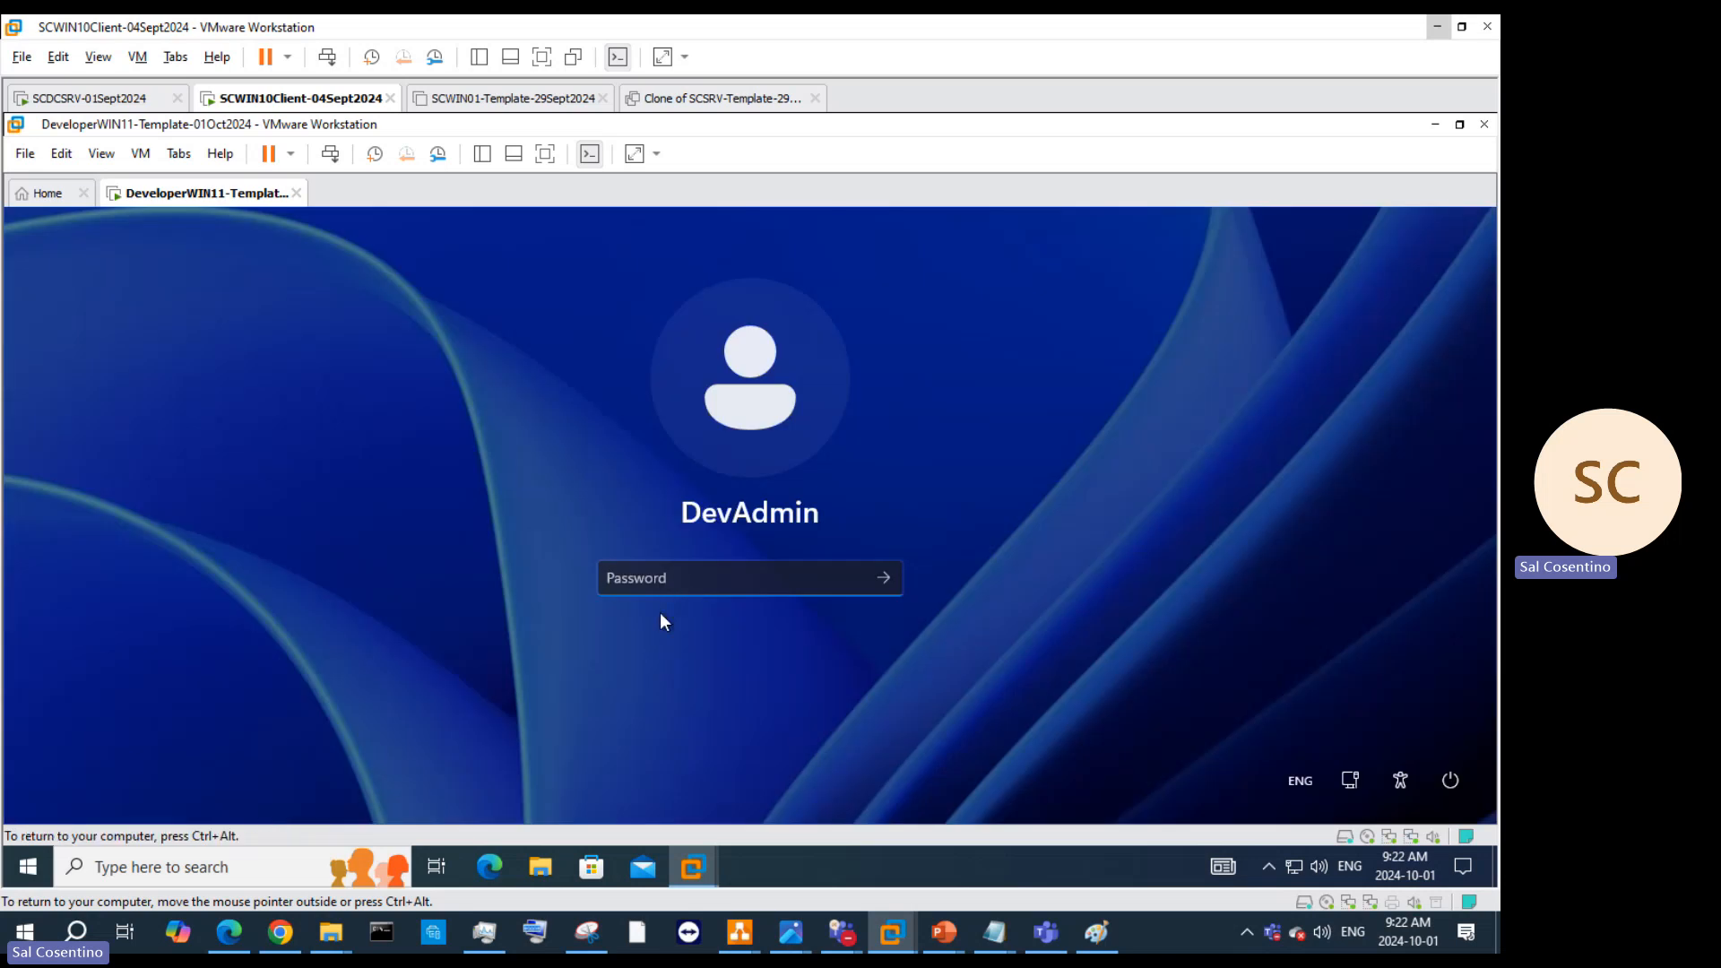
text(***************)
key(Return)
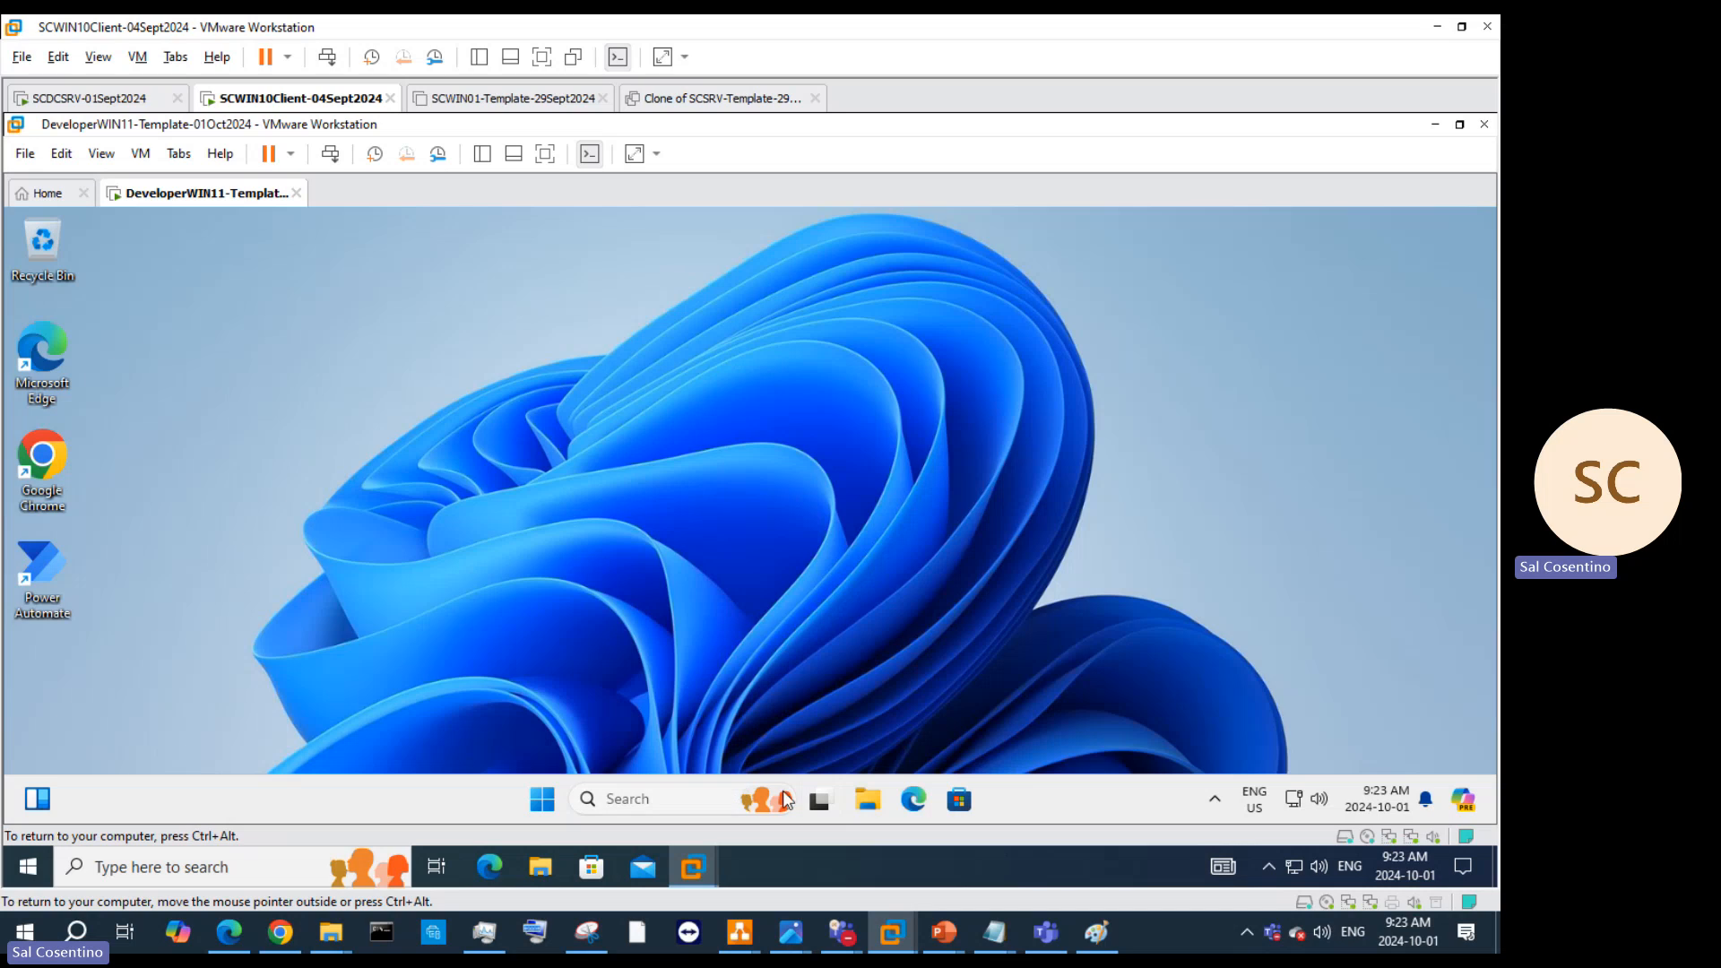
Search 'power' and run Windows PowerShell as administrator, approving the UAC prompt
right_click(542, 801)
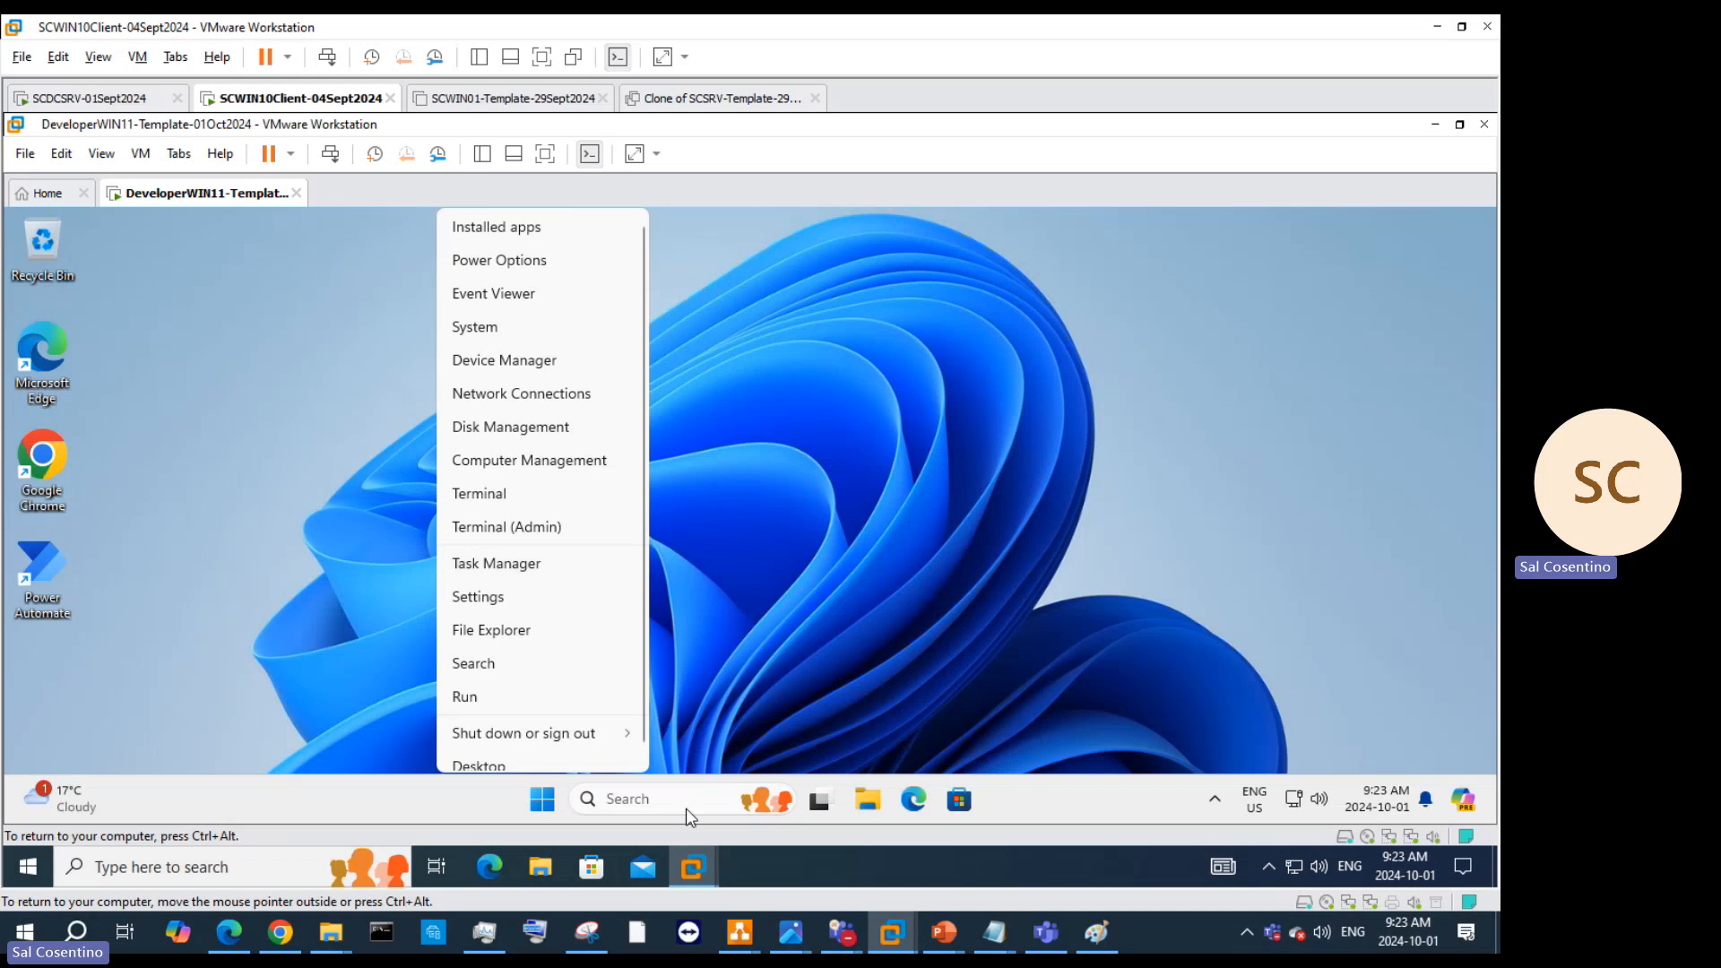
click(660, 762)
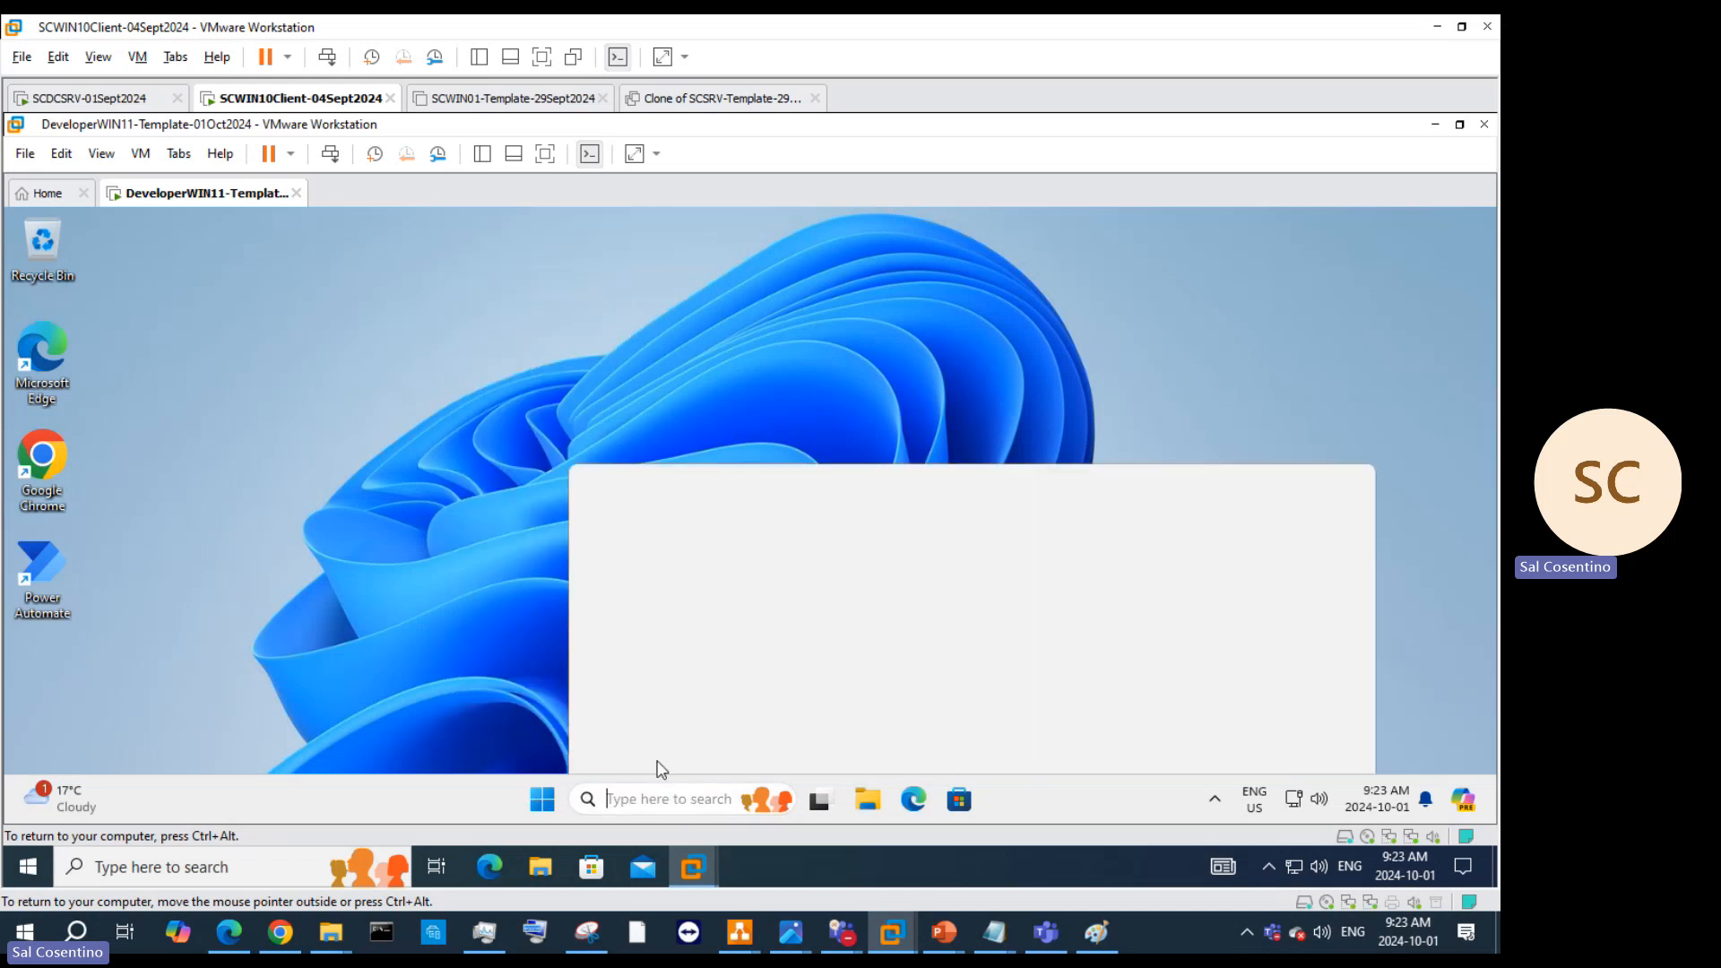
text(power)
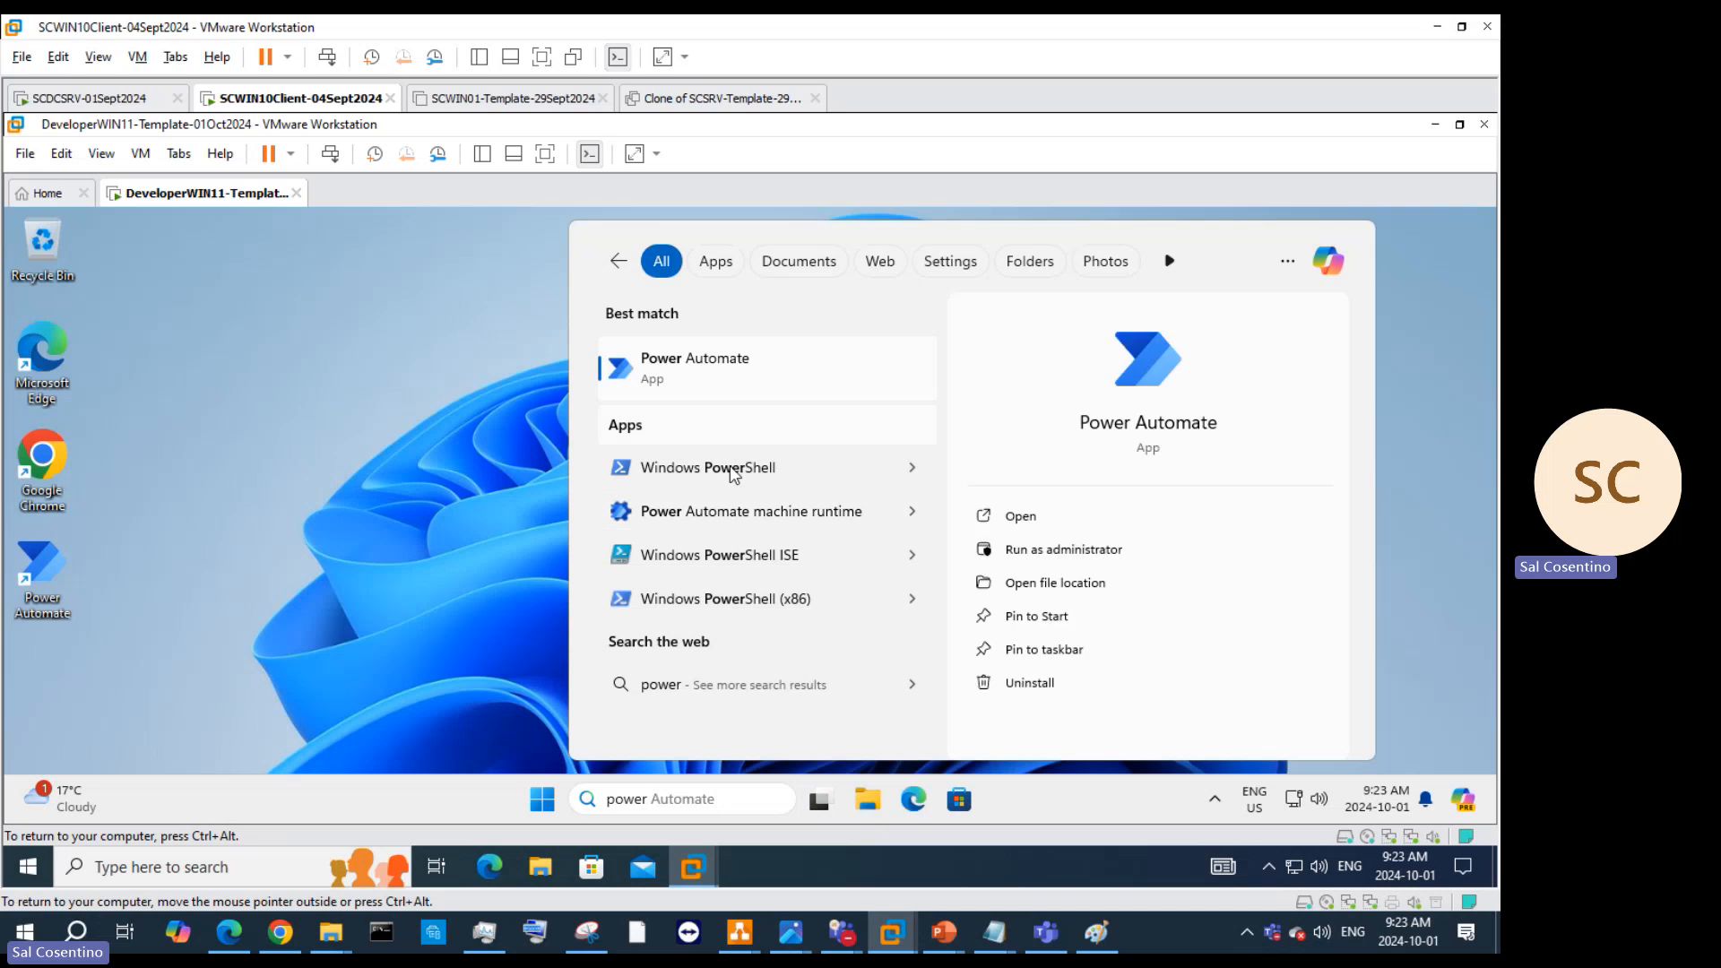
click(911, 470)
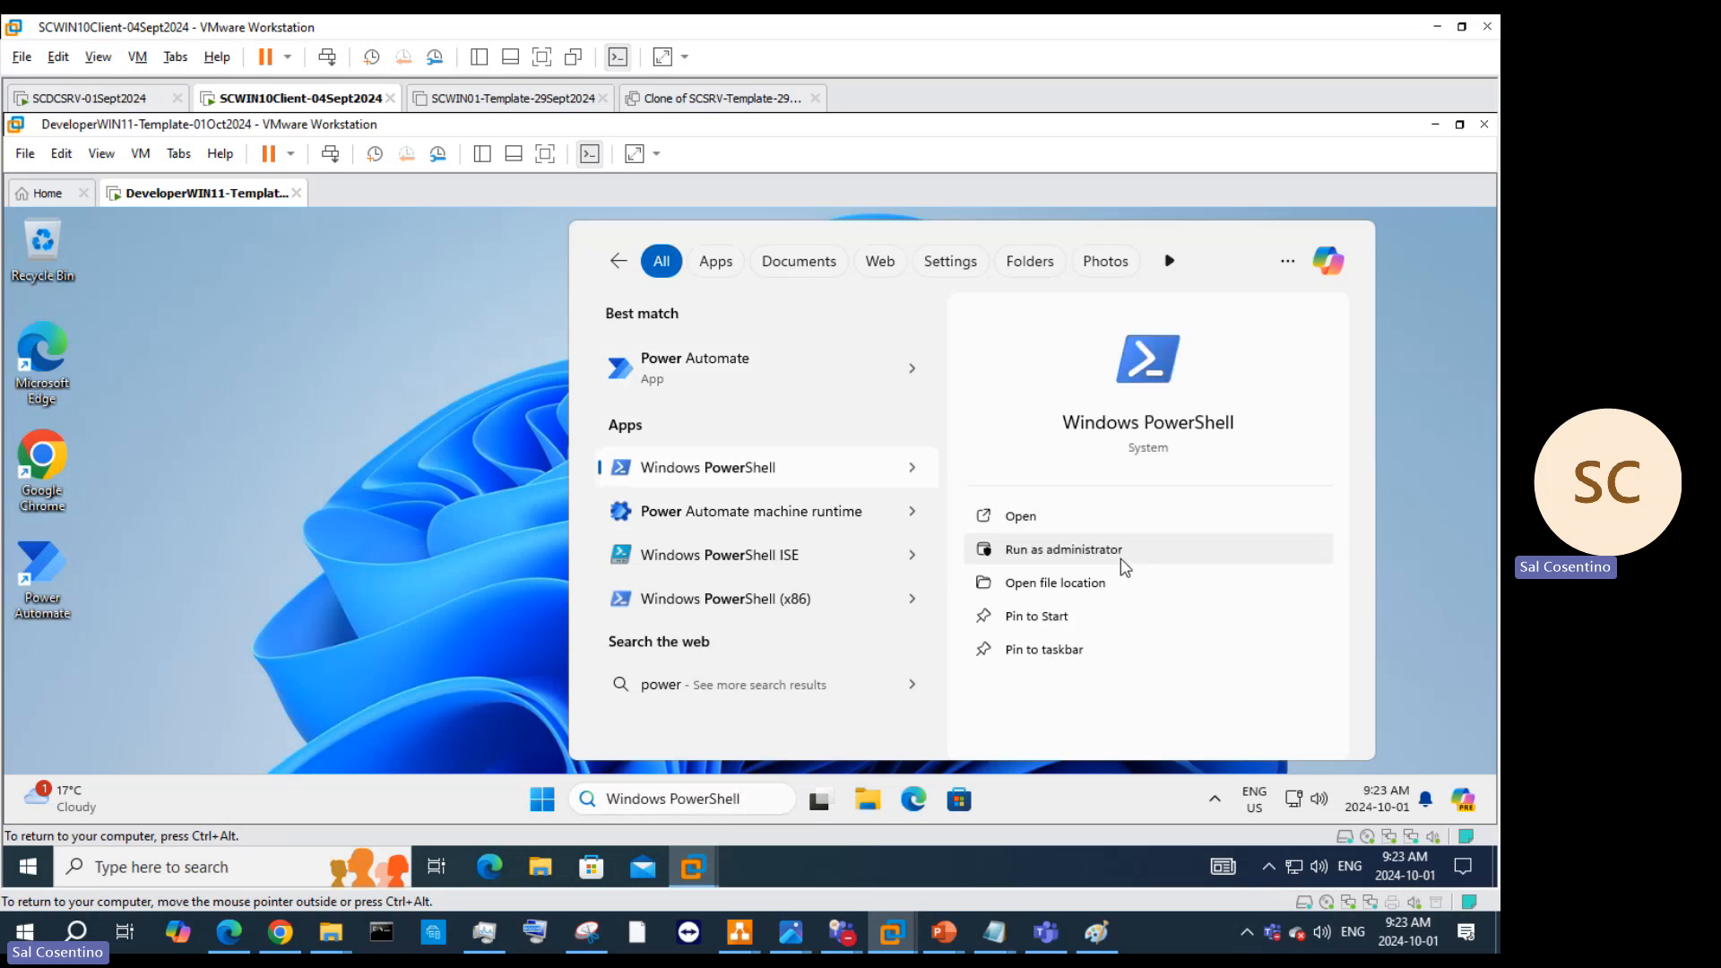
click(1121, 557)
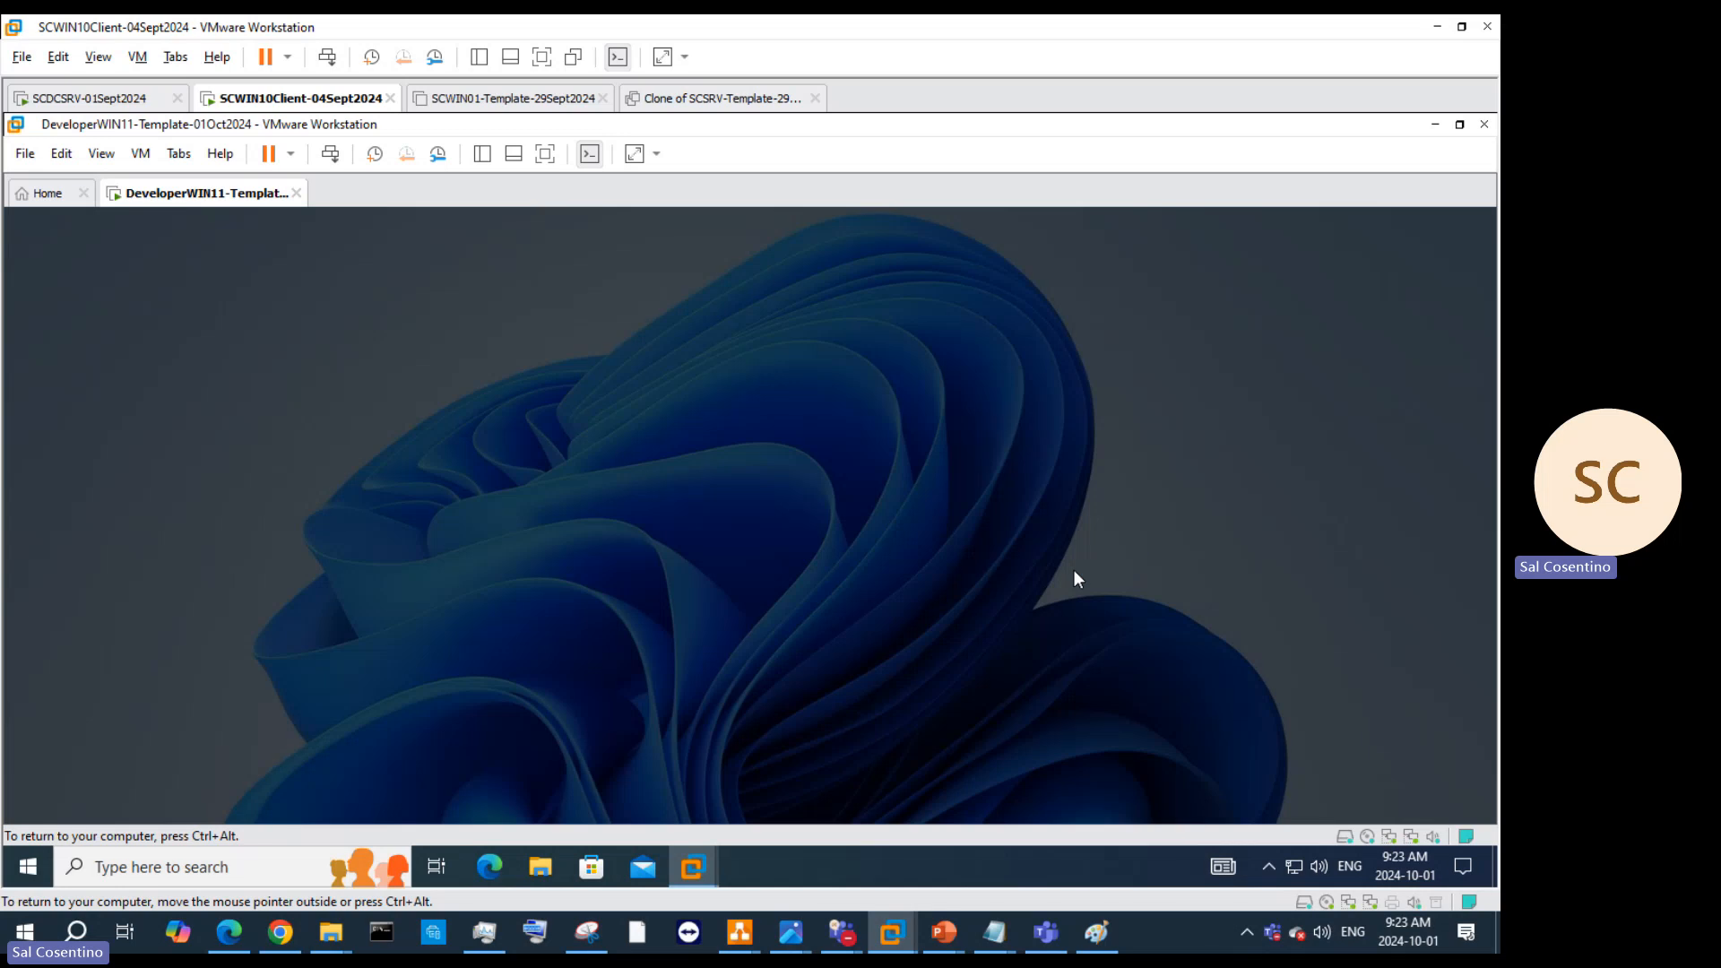
click(690, 674)
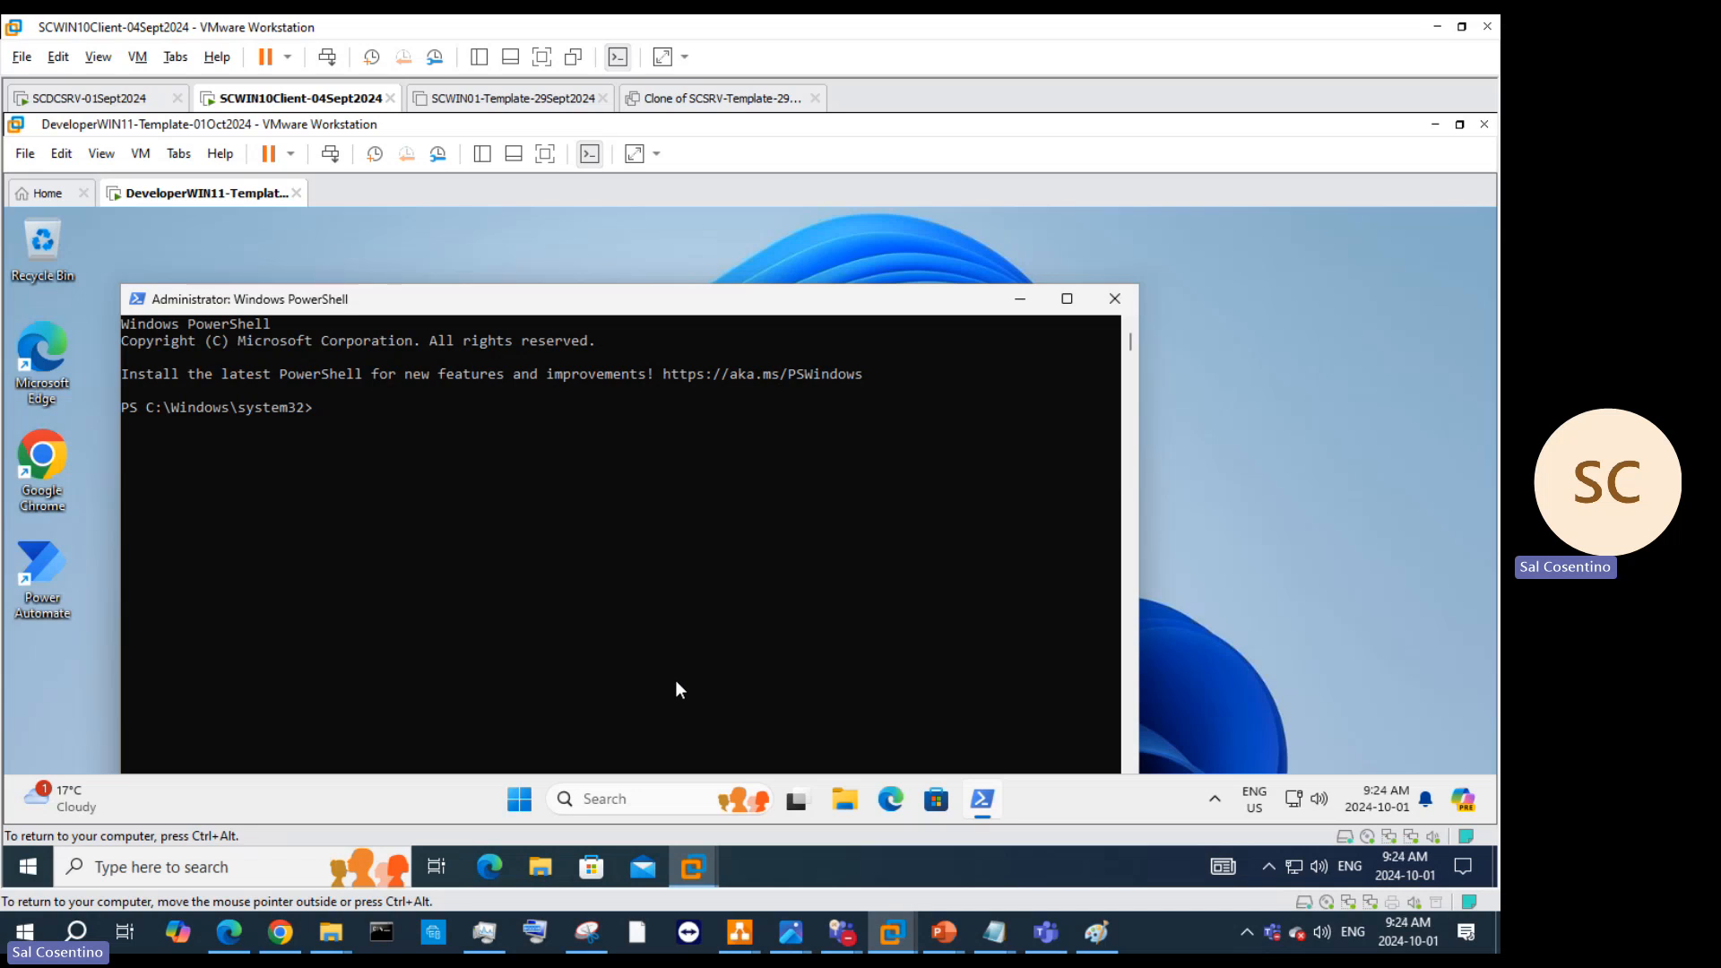
Enter the get-AppxPackage -AllUsers Add-AppxPackage re-register AppXManifest.xml command and widen the PowerShell window
text(get-AppxPackage -AllUsers)
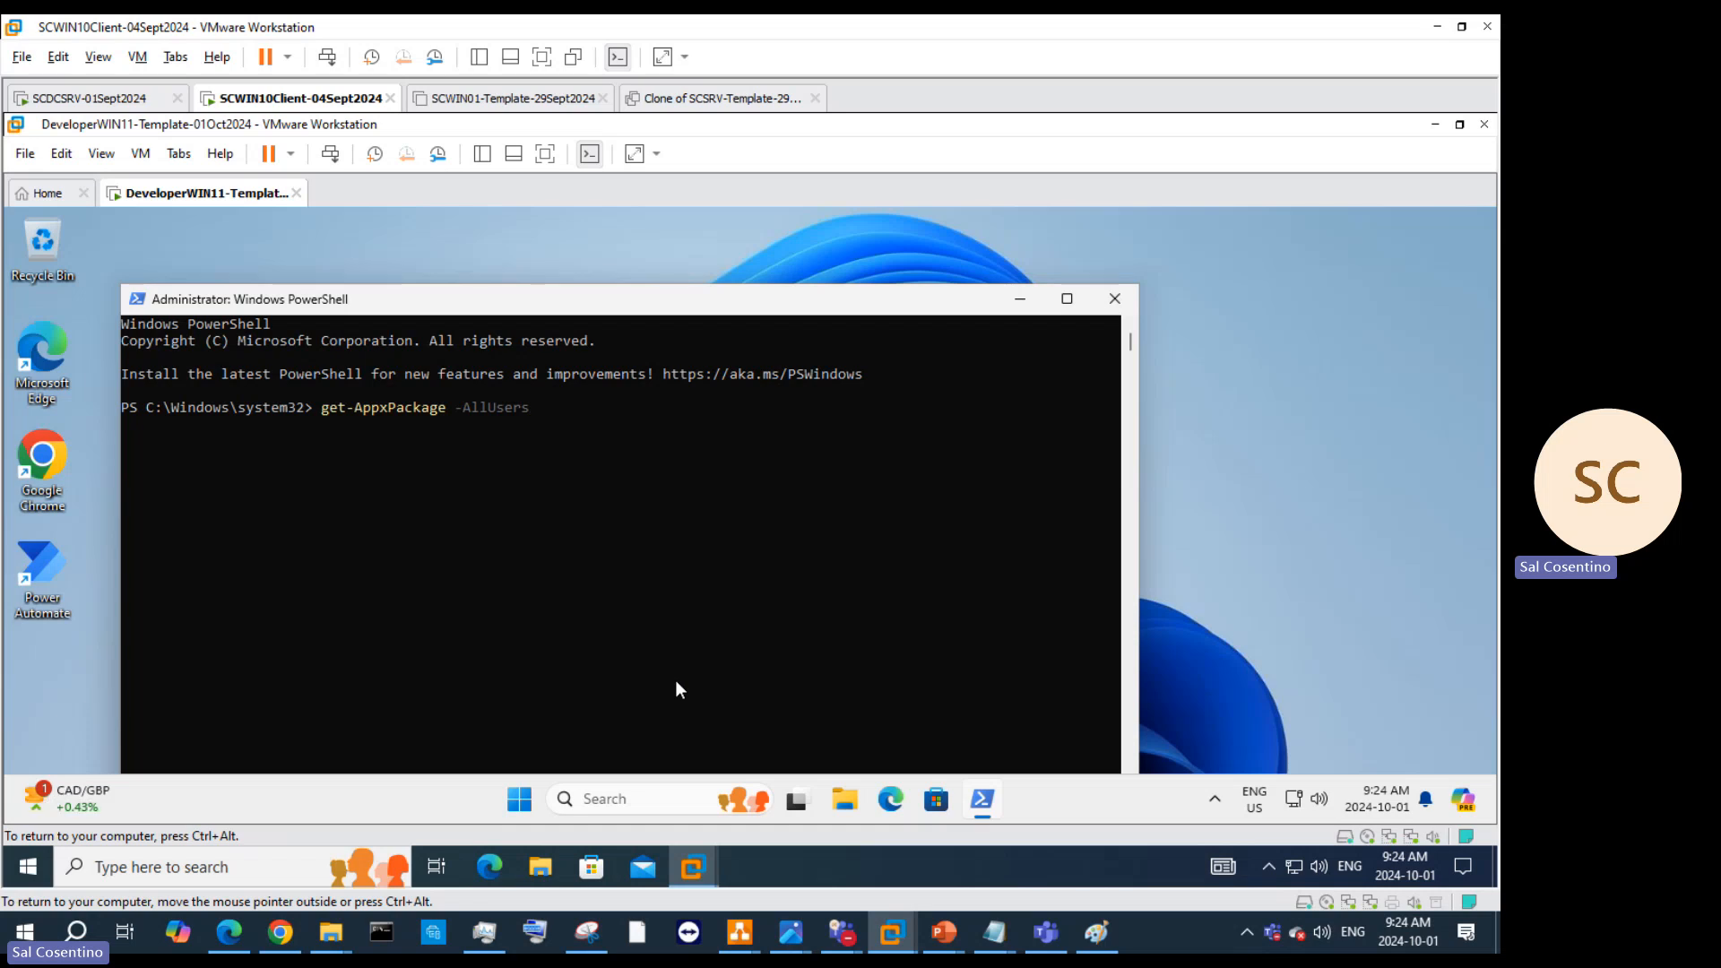
text( | For)
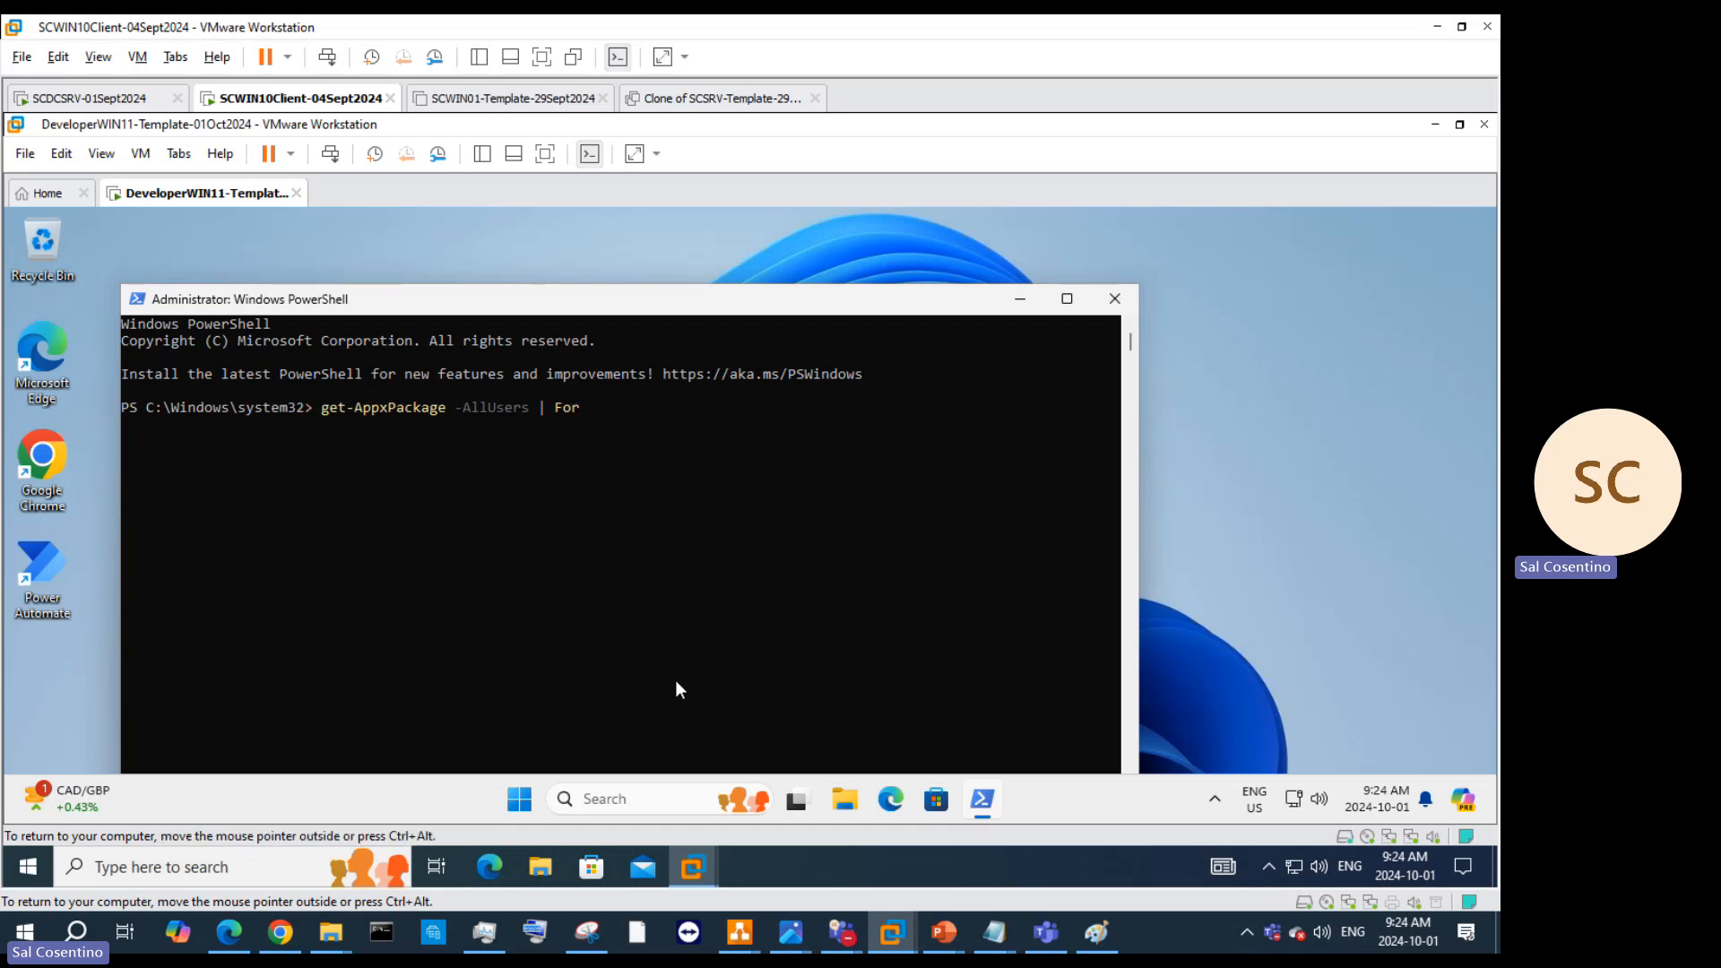
key(BackSpace)
text(each {Add-AppxPackage -Disabl)
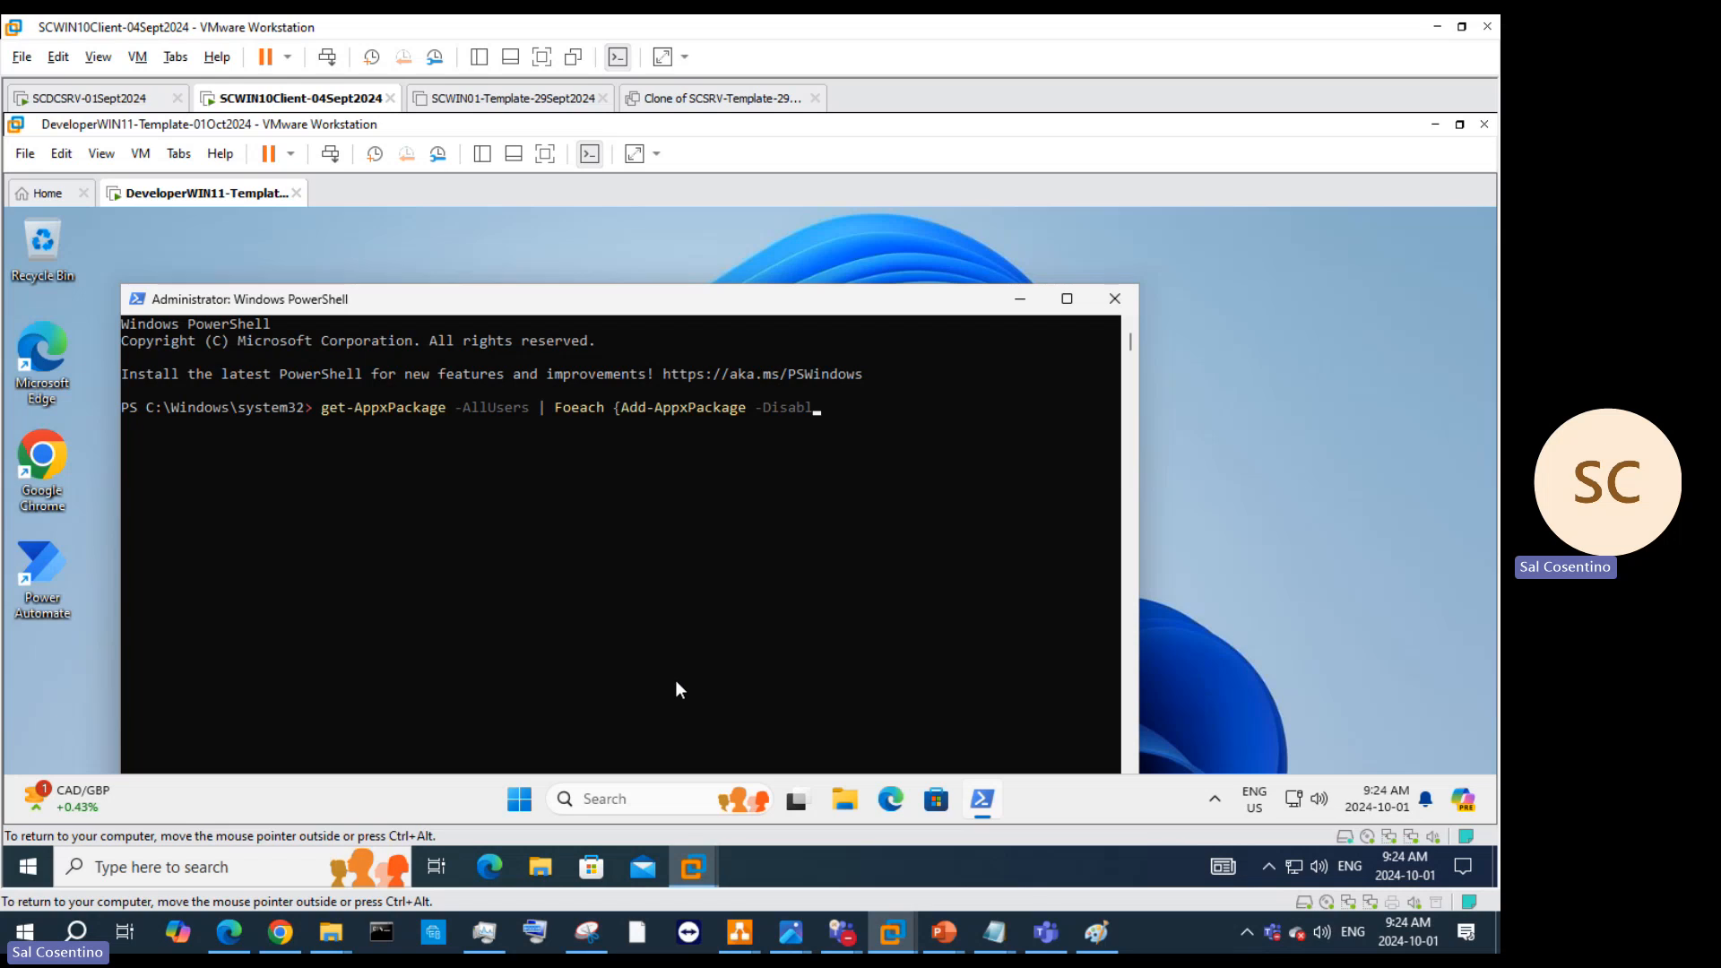
text(eDevelopmentMode -Regu)
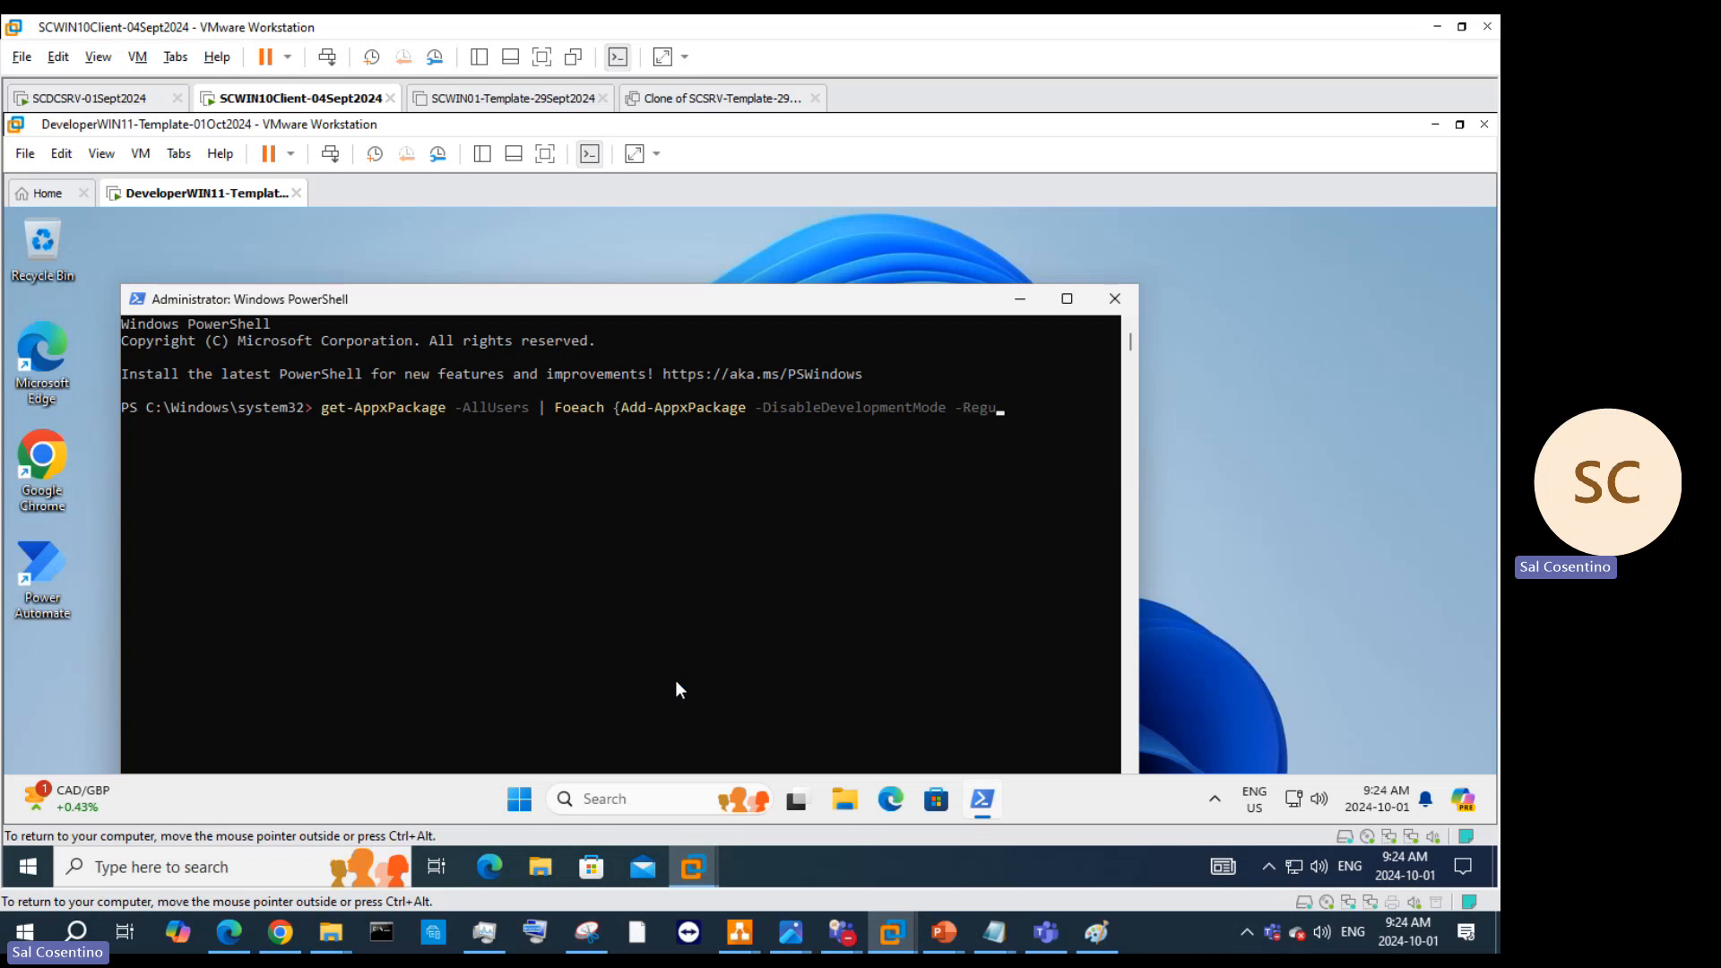
text(ister)
text( "S)
text(()
key(BackSpace)
key(BackSpace)
text($($_.Instyal)
key(BackSpace)
key(BackSpace)
key(BackSpace)
text(allLocation)
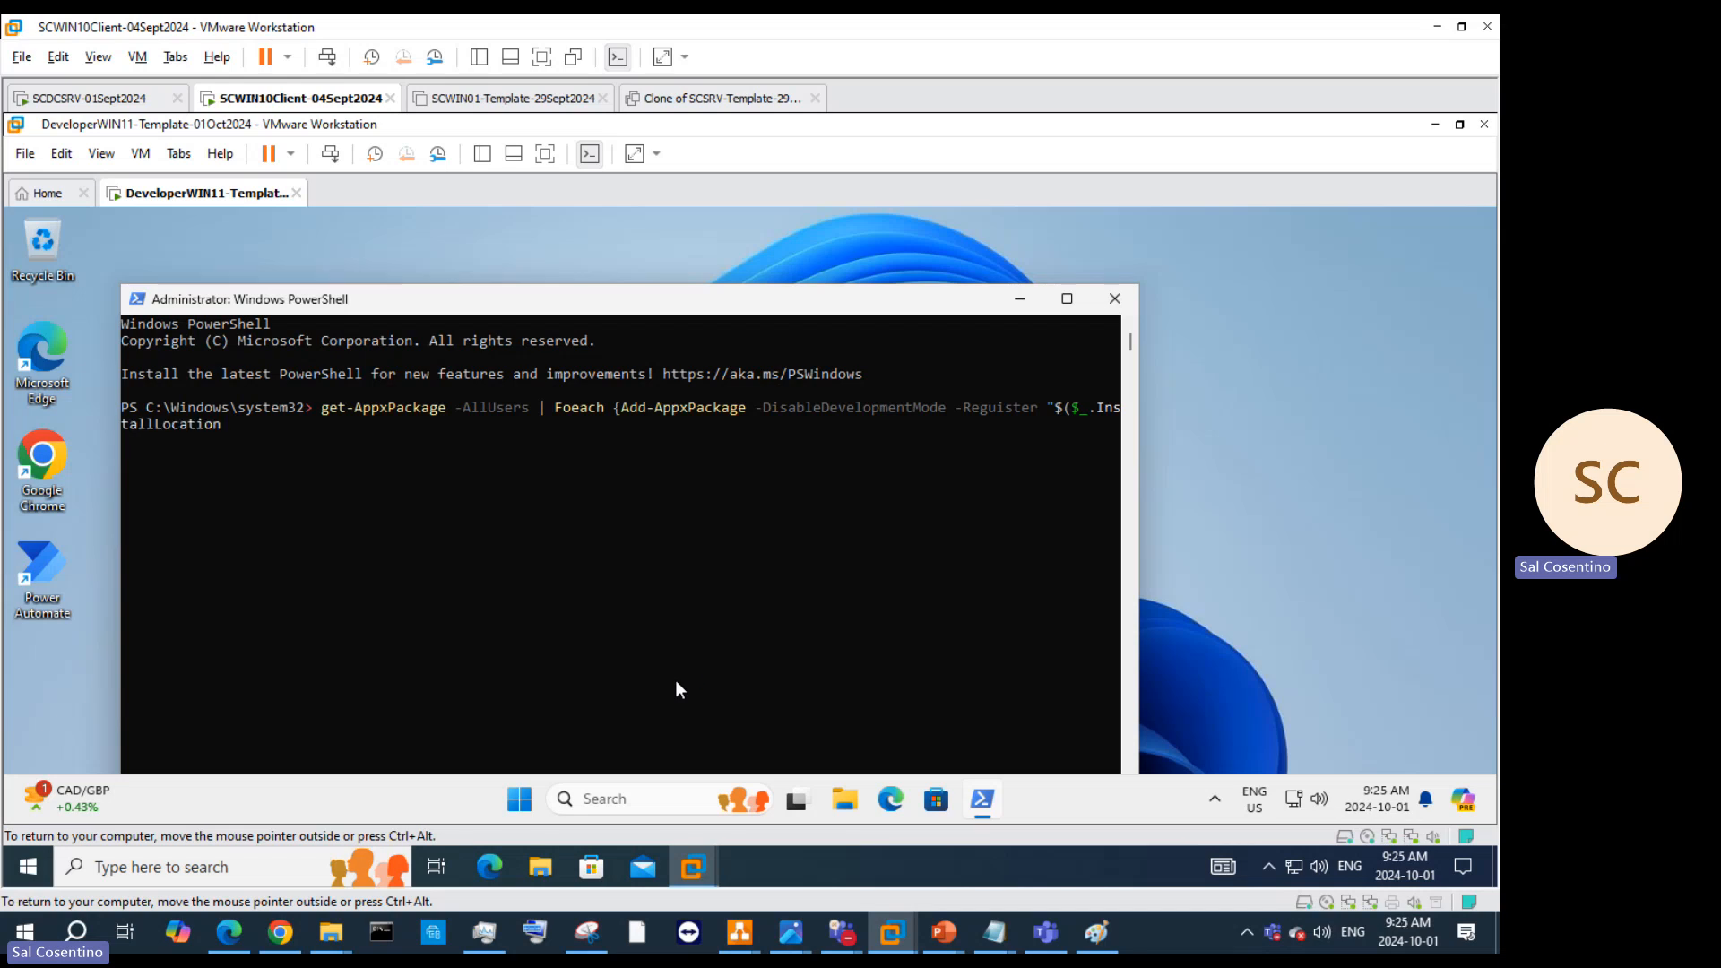
text())
text(\AppXManifest)
text(.xml)
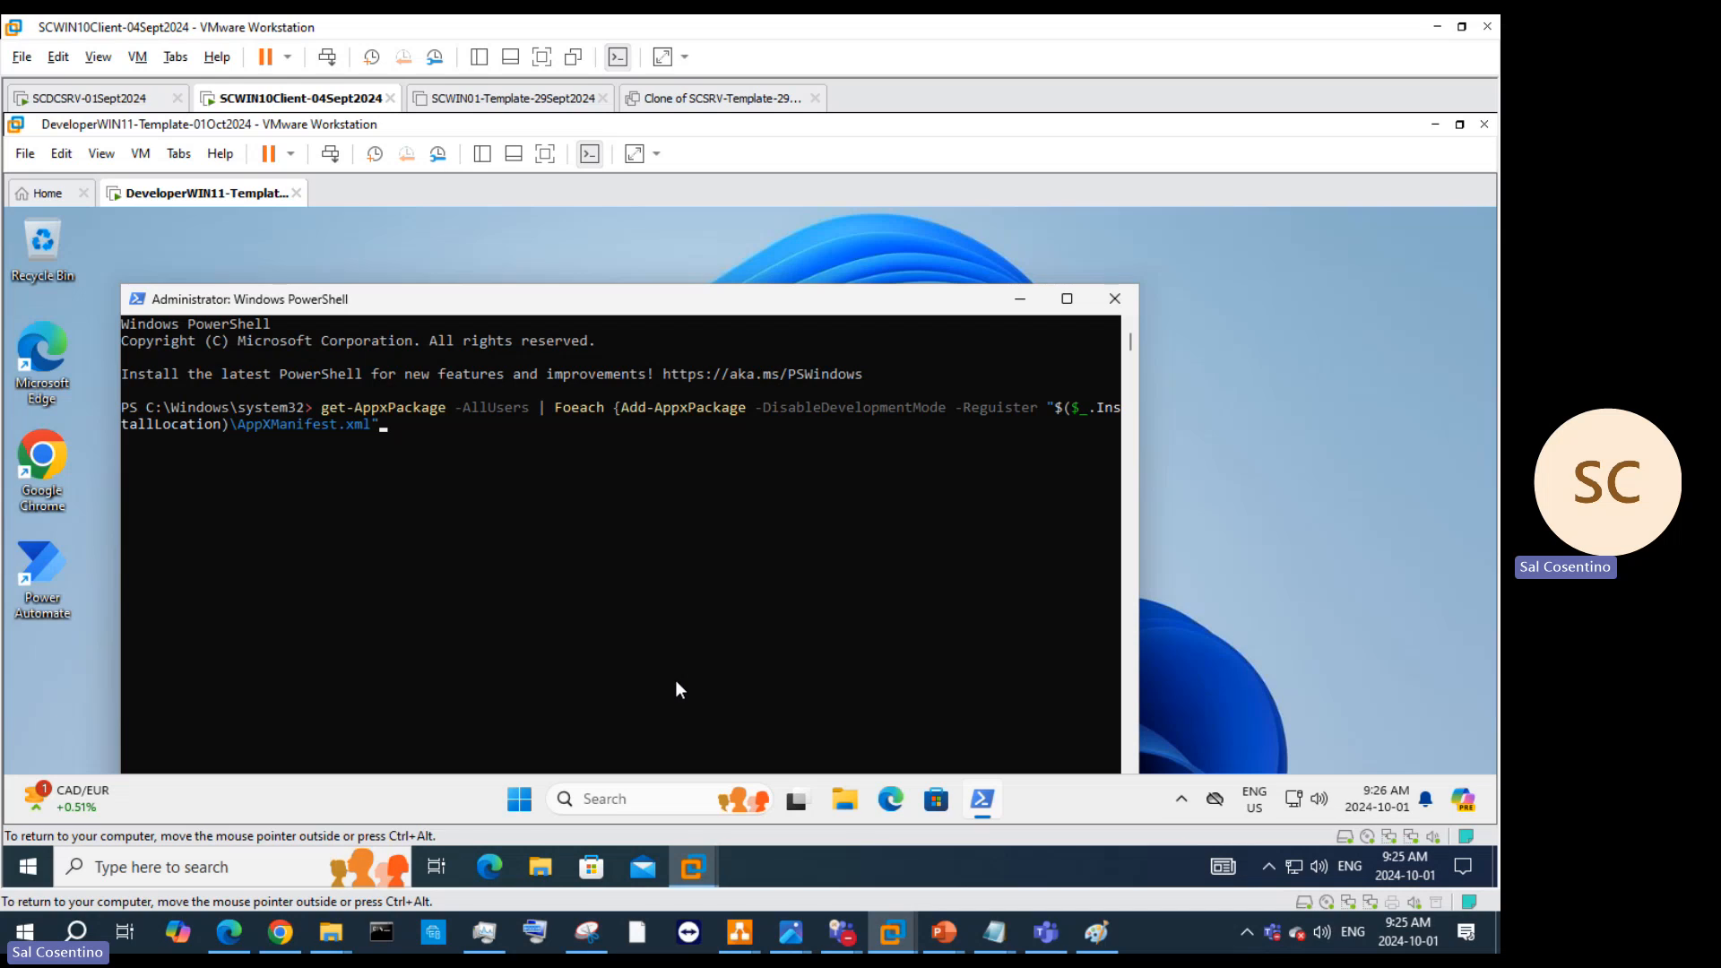
text(})
drag(1146, 392, 1496, 393)
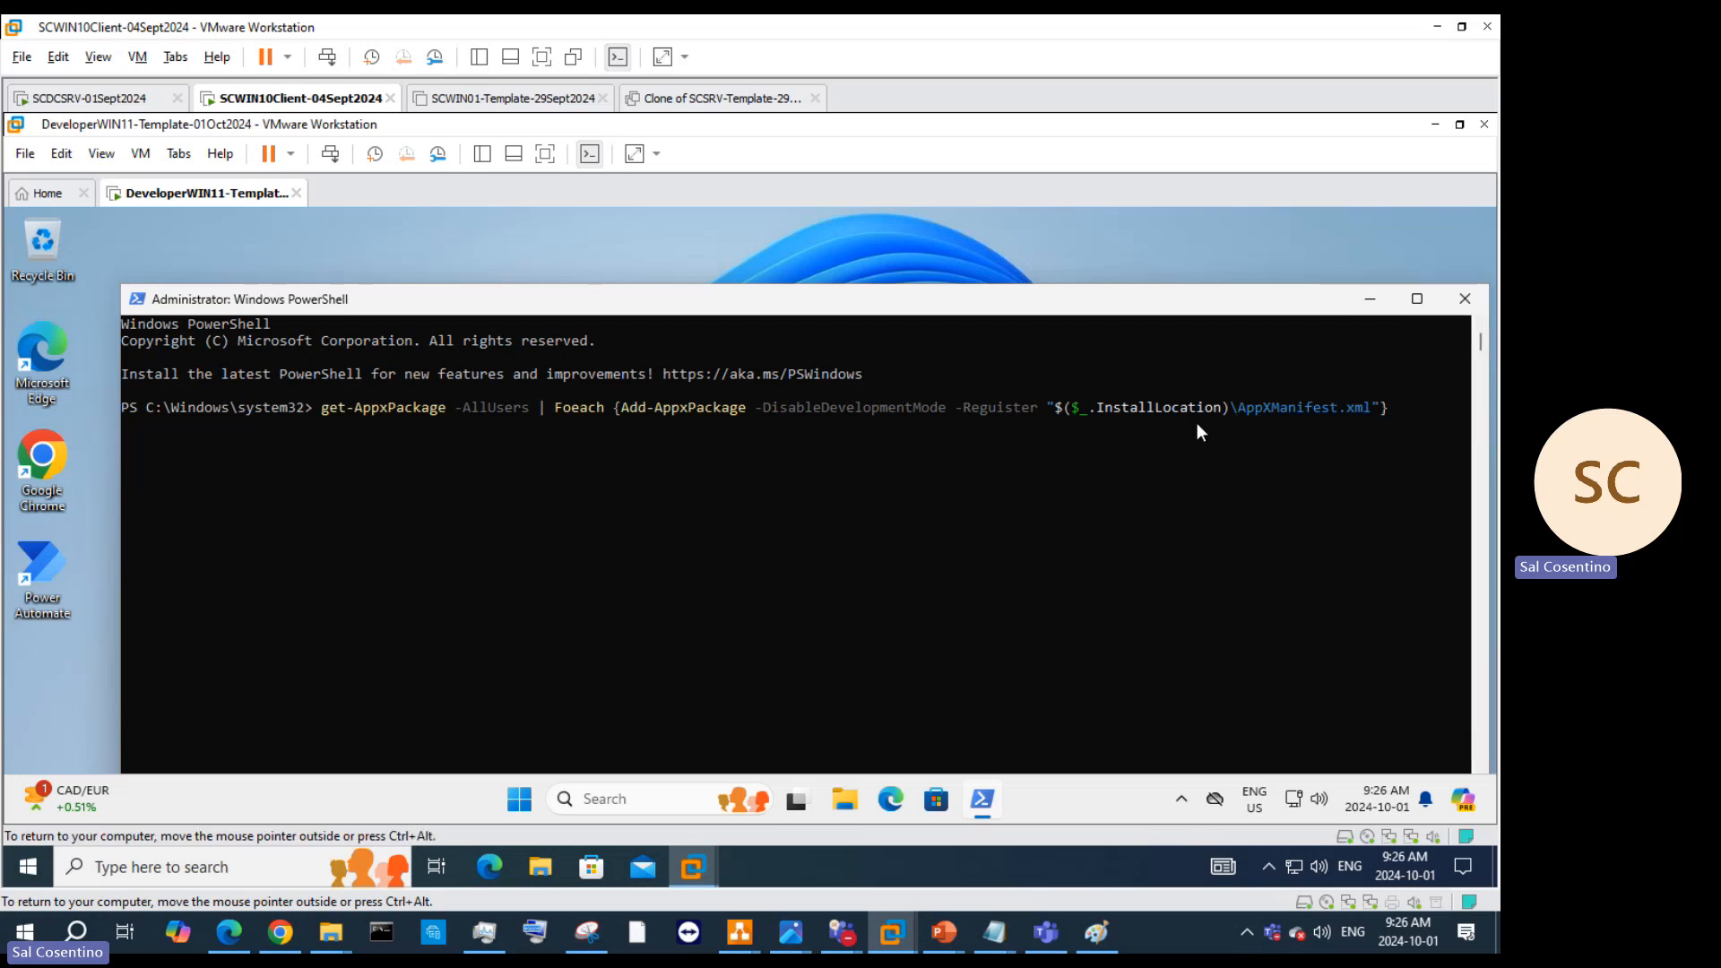
Copy the re-register command from the prompt into the host Notepad notes file, then minimize Notepad
key(shift+Left)
key(shift+Left)
key(shift+Left)
key(shift+Left)
key(shift+Left)
key(shift+Left)
key(shift+Left)
key(shift+Left)
key(shift+Left)
key(shift+Left)
key(shift+Left)
key(shift+Left)
key(shift+Left)
key(shift+Left)
key(shift+Left)
key(shift+Left)
key(shift+Left)
key(shift+Left)
key(shift+Left)
key(shift+Left)
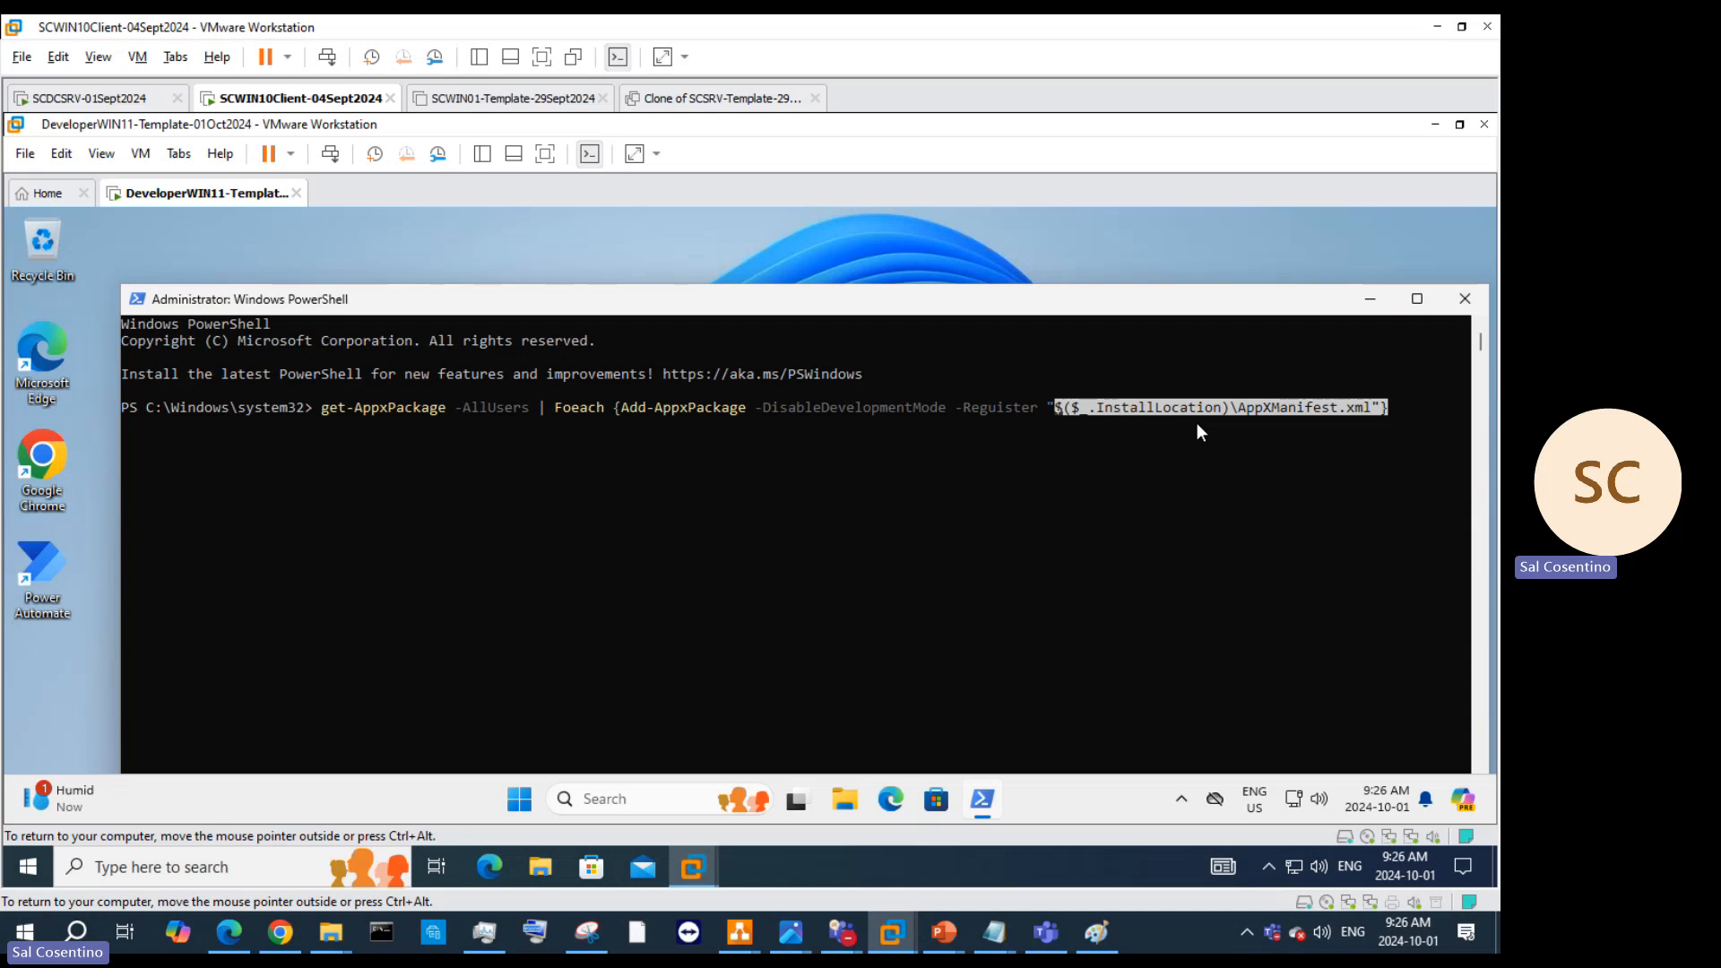
key(shift+Left)
key(shift+Left)
key(shift+Left)
key(shift+Left)
key(shift+Left)
key(shift+Left)
key(shift+Left)
key(shift+Left)
key(shift+Left)
key(shift+Left)
key(shift+Left)
key(shift+Left)
key(shift+Left)
key(shift+Left)
key(shift+Left)
key(shift+Left)
key(shift+Left)
key(shift+Left)
key(shift+Left)
key(shift+Left)
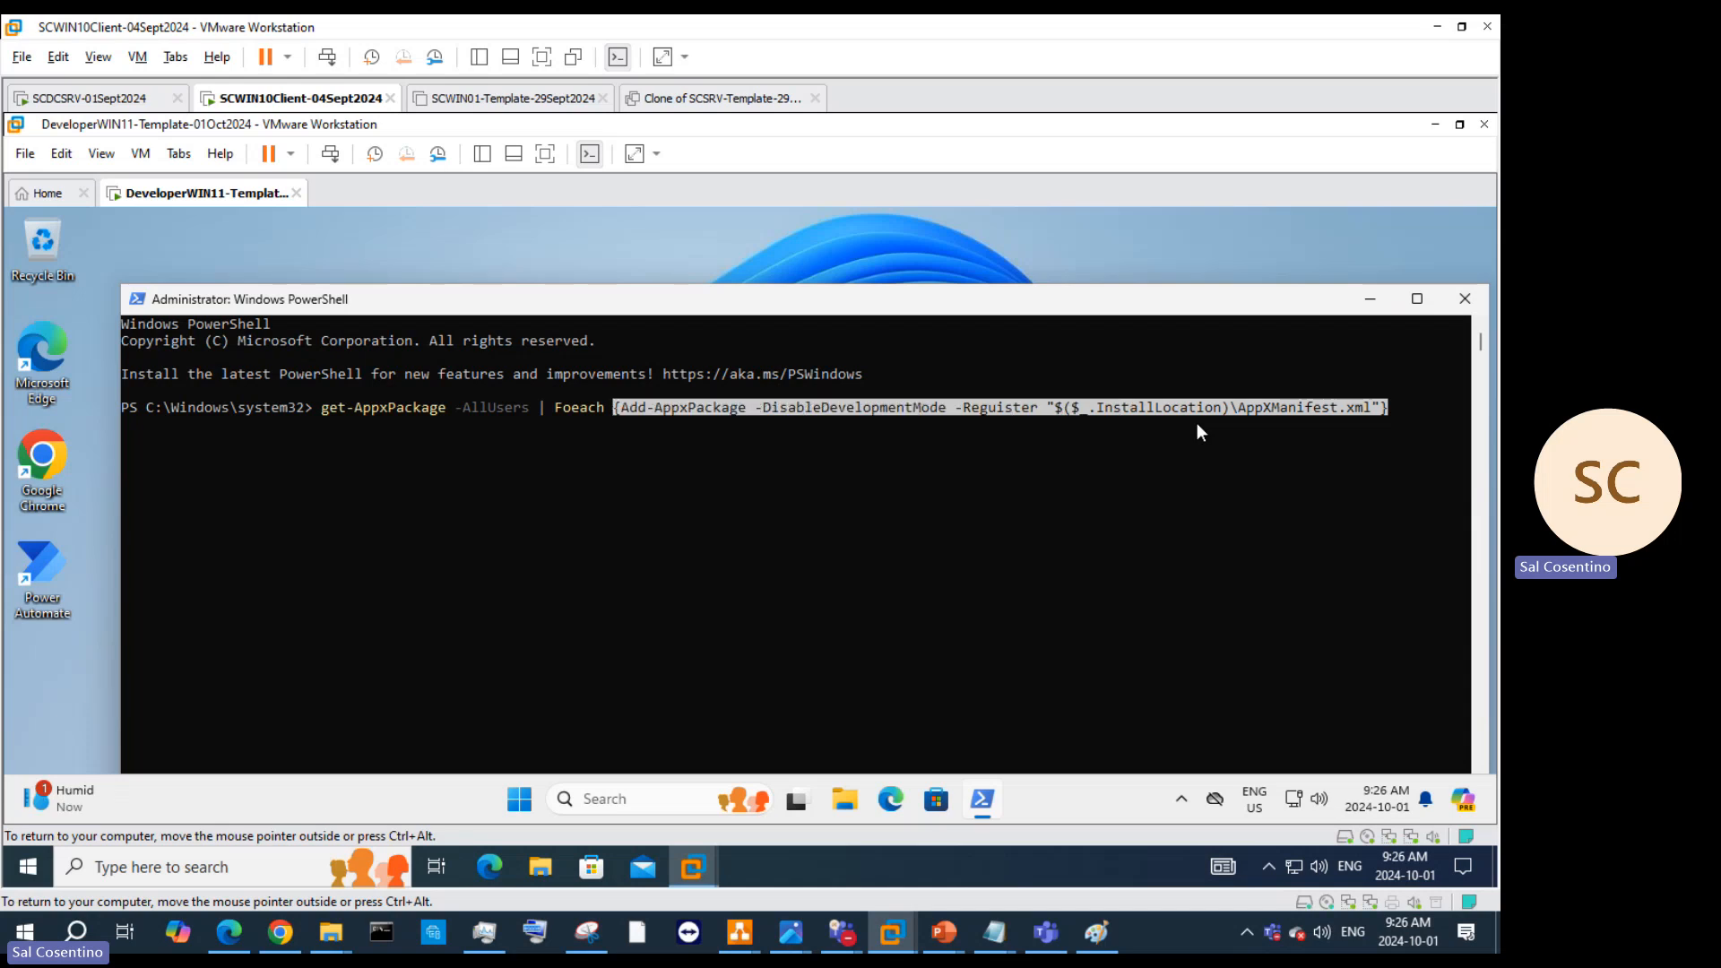
key(shift+Left)
key(shift+Left)
key(shift+Left)
key(shift+Left)
key(shift+Left)
key(shift+Left)
key(shift+Left)
key(shift+Left)
key(shift+Left)
key(shift+Left)
key(shift+Left)
key(shift+Left)
key(shift+Left)
key(shift+Left)
key(shift+Left)
key(shift+Left)
key(shift+Left)
key(shift+Left)
key(shift+Left)
key(shift+Left)
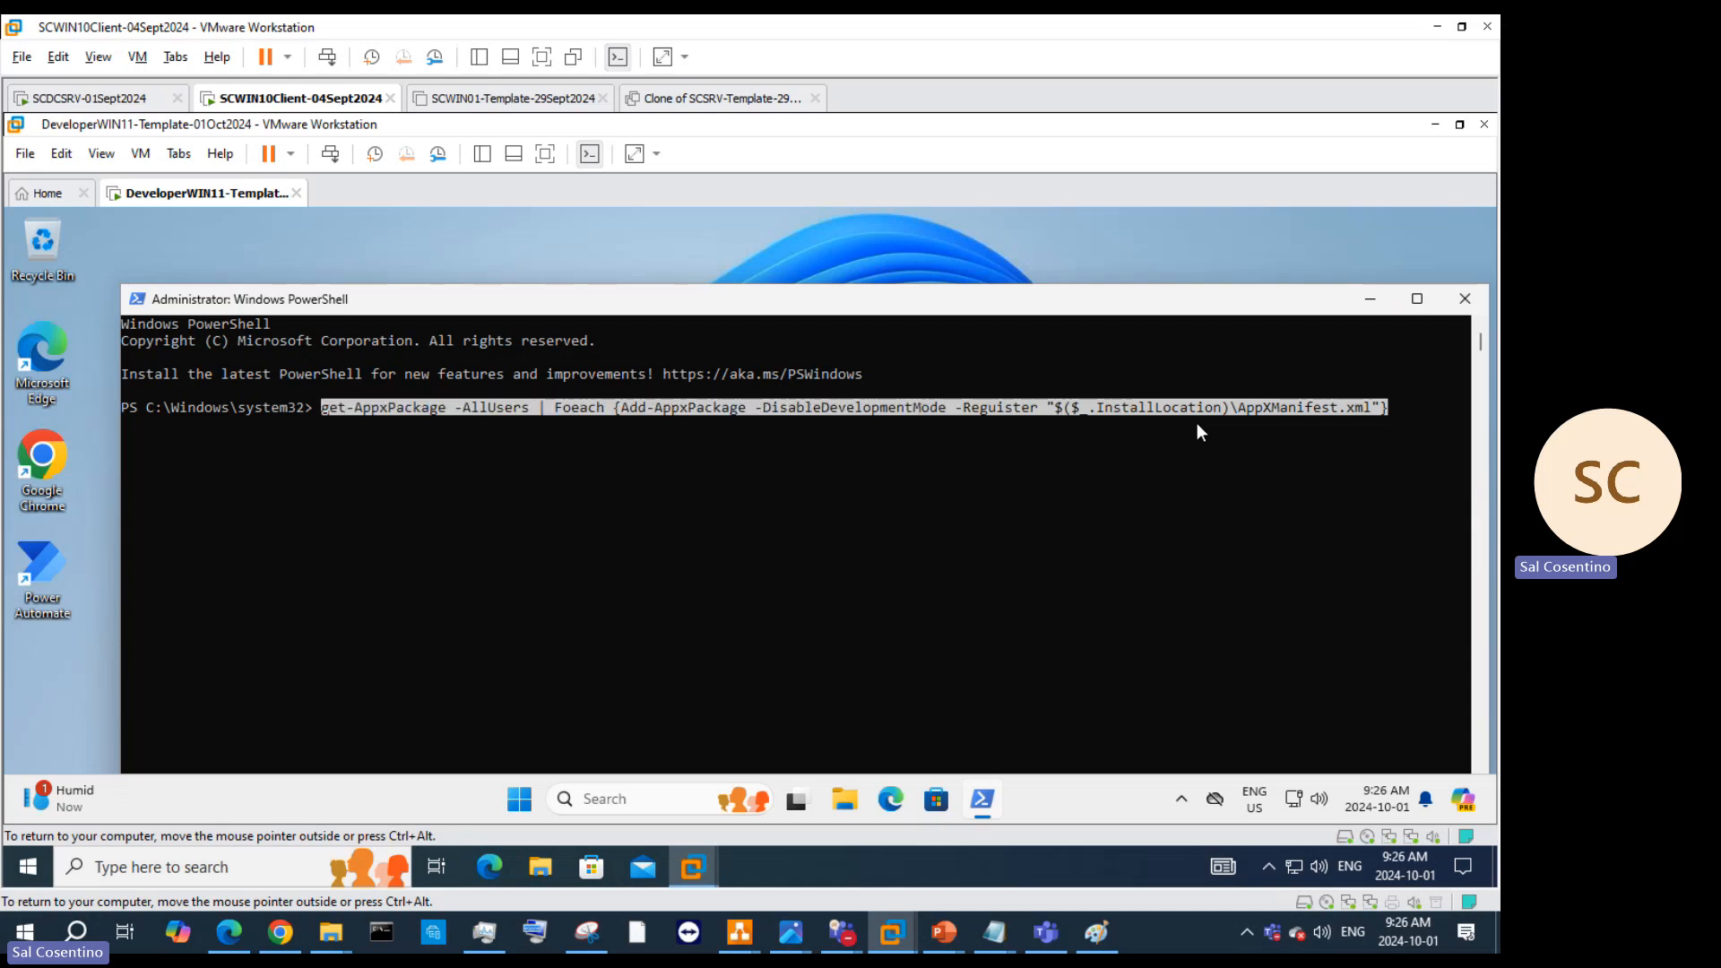
key(ctrl+x)
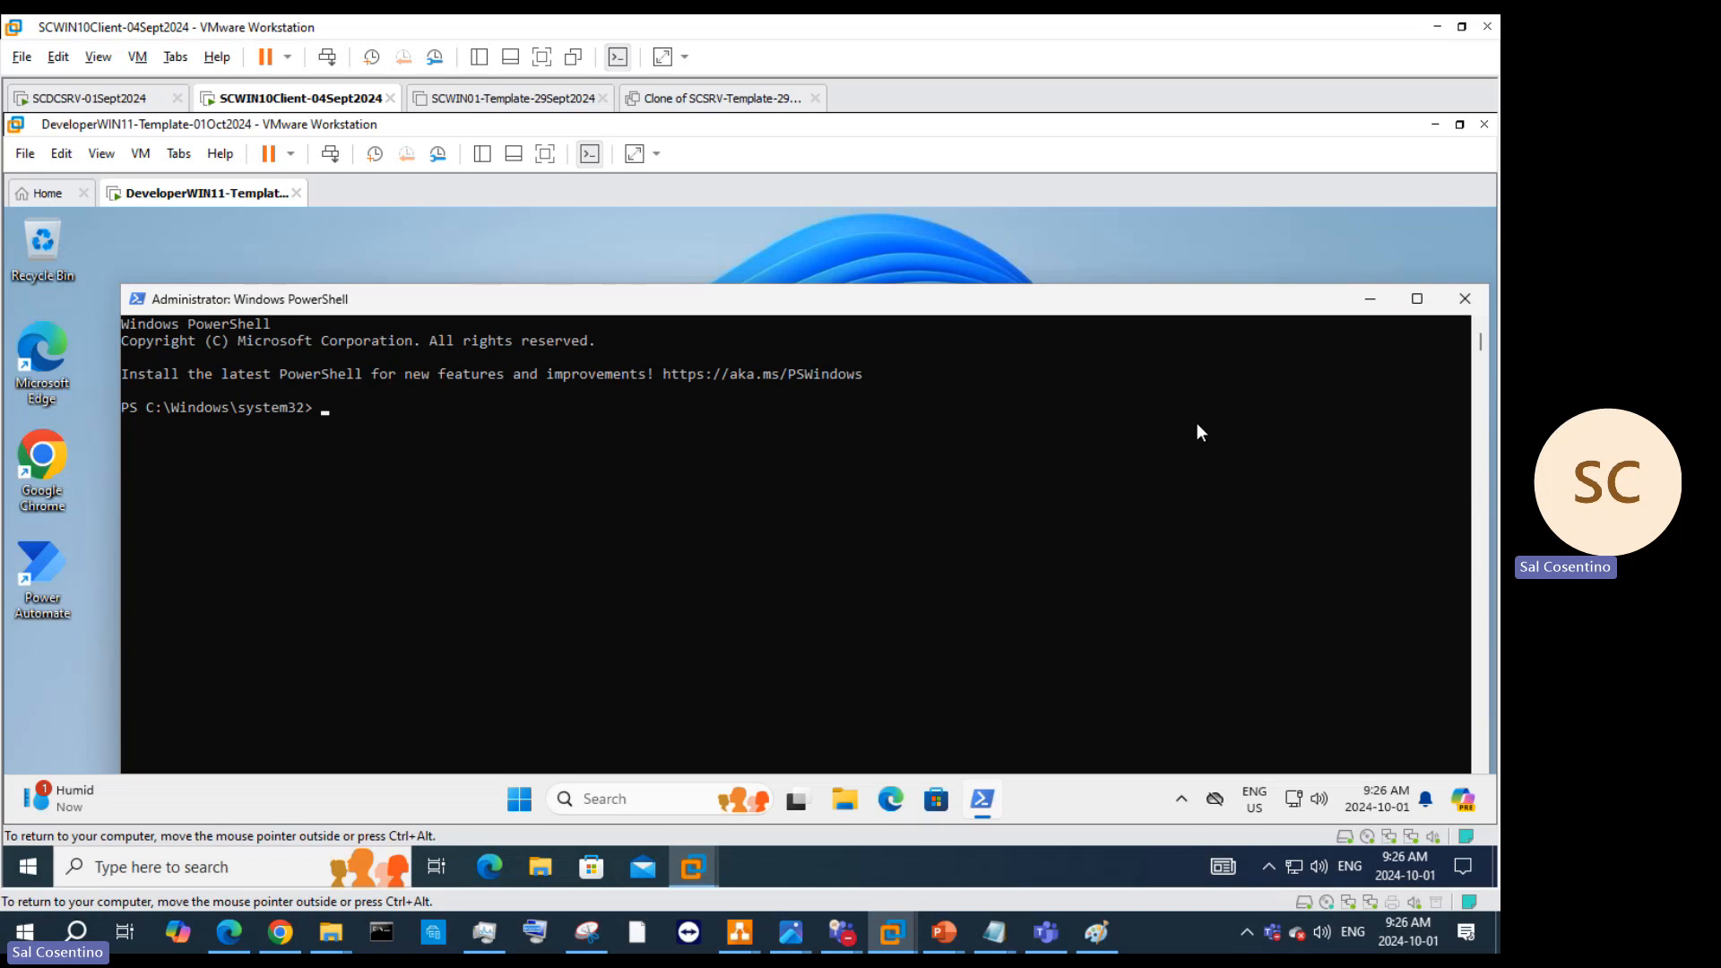
key(ctrl+v)
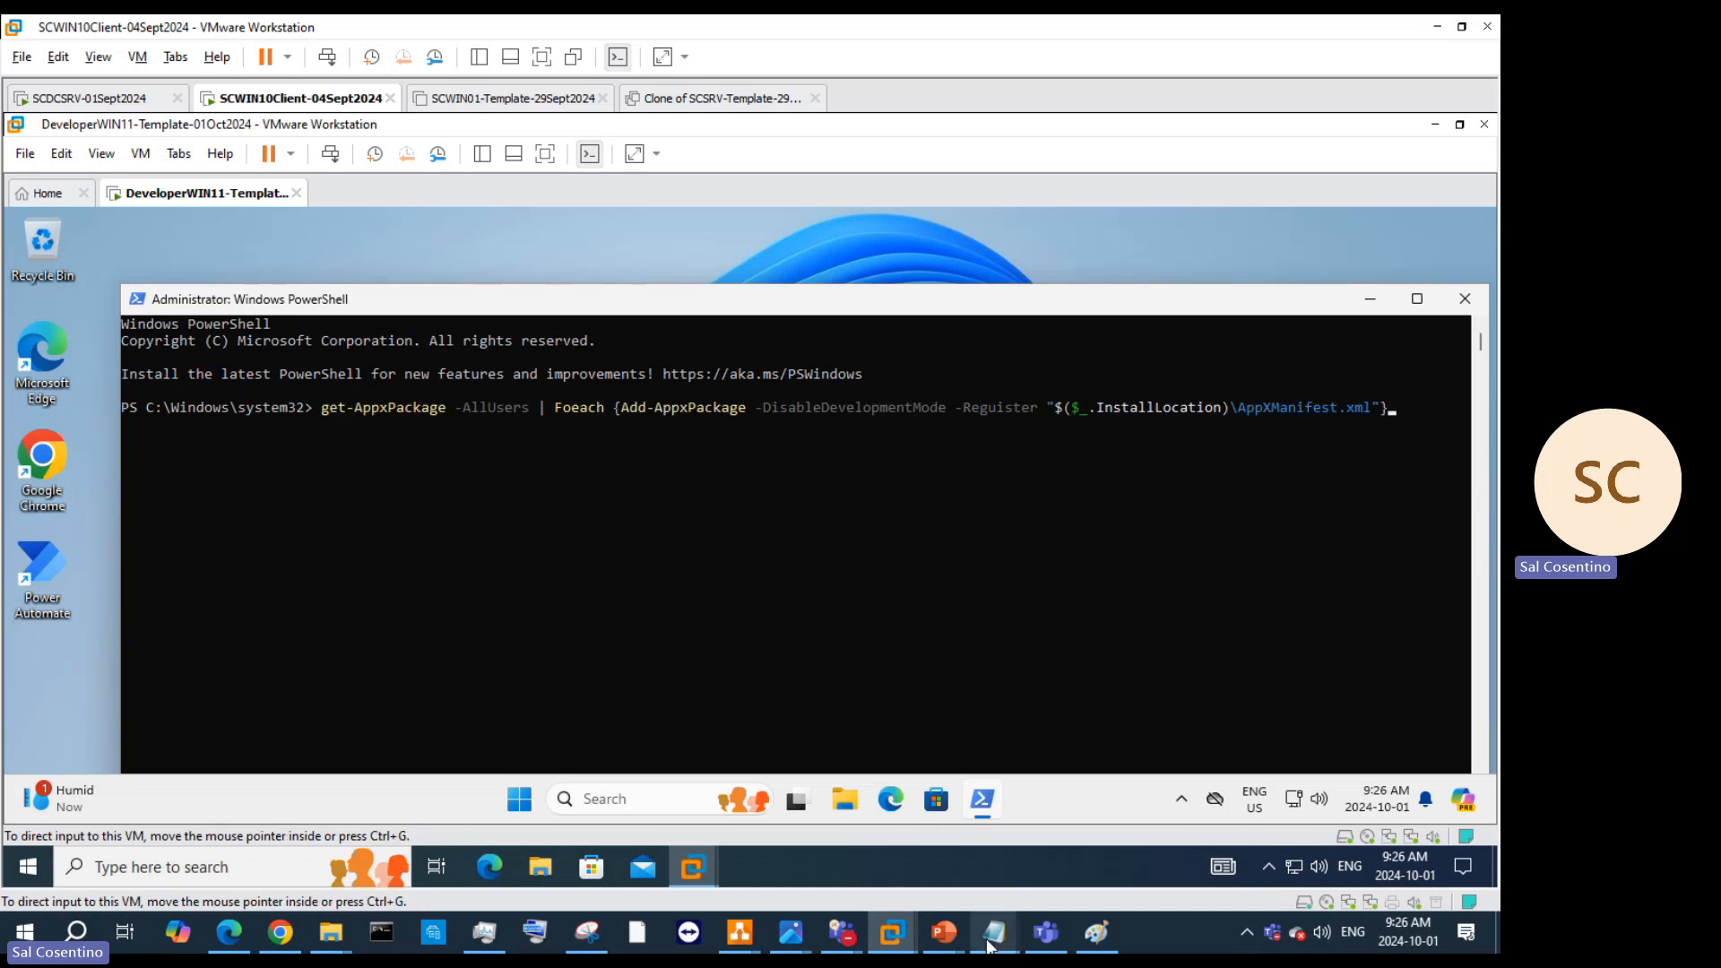
key(alt+Tab)
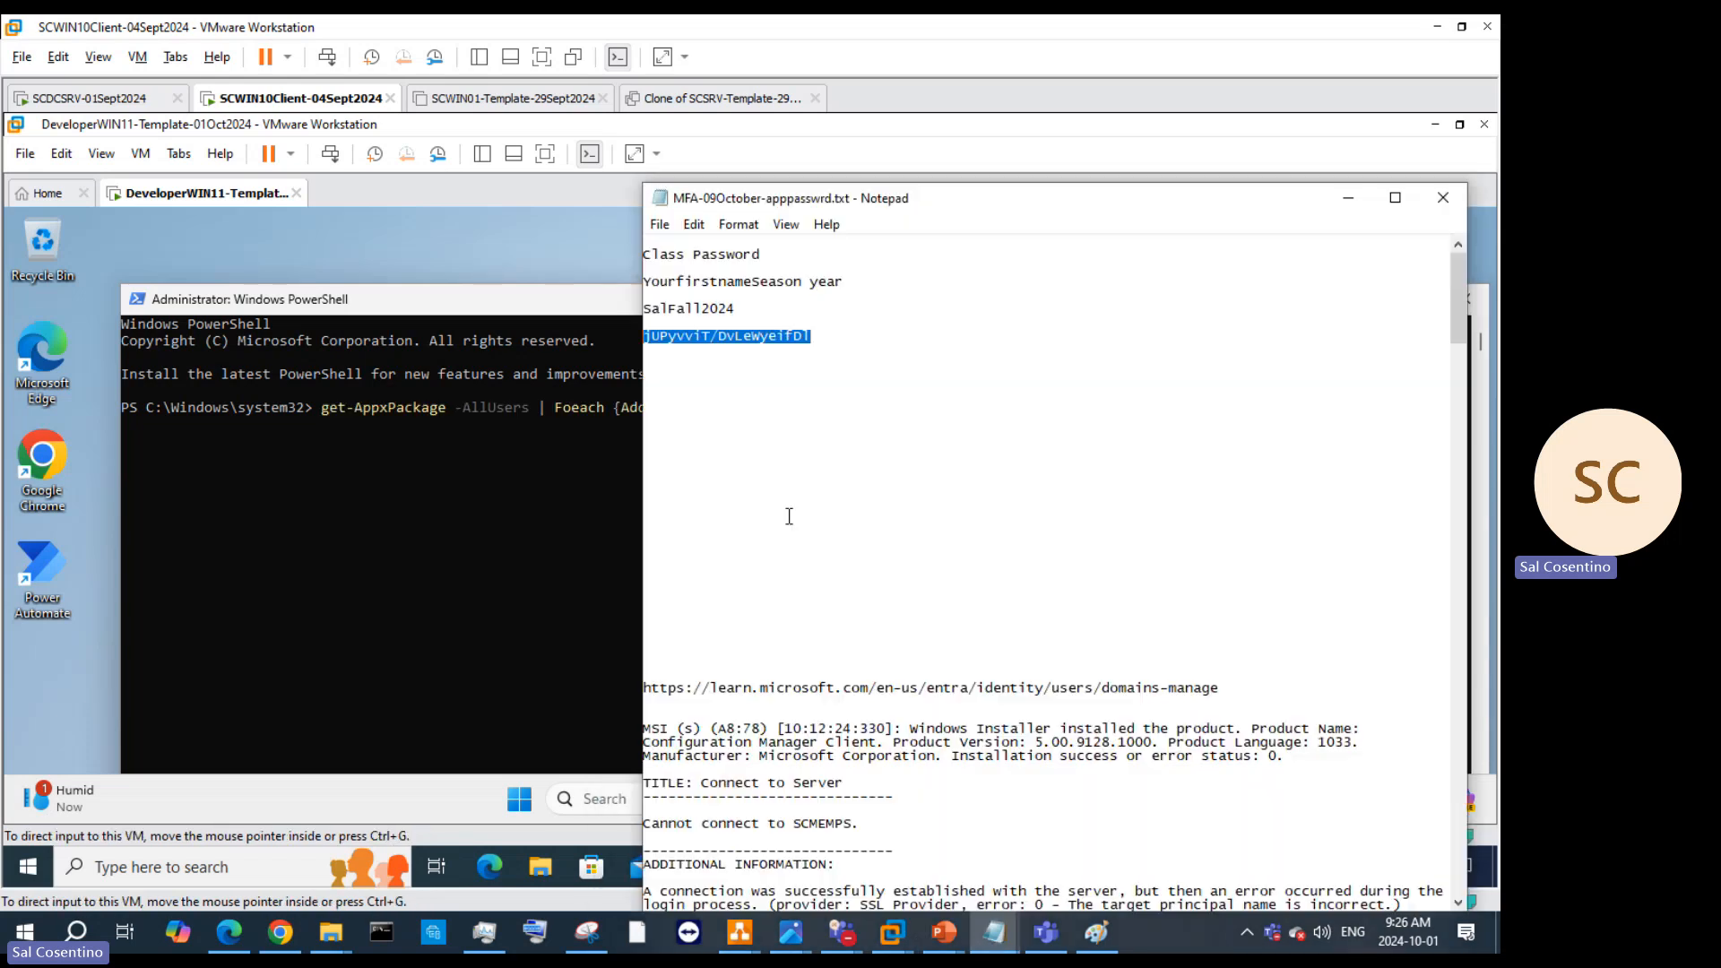
click(691, 438)
key(ctrl+v)
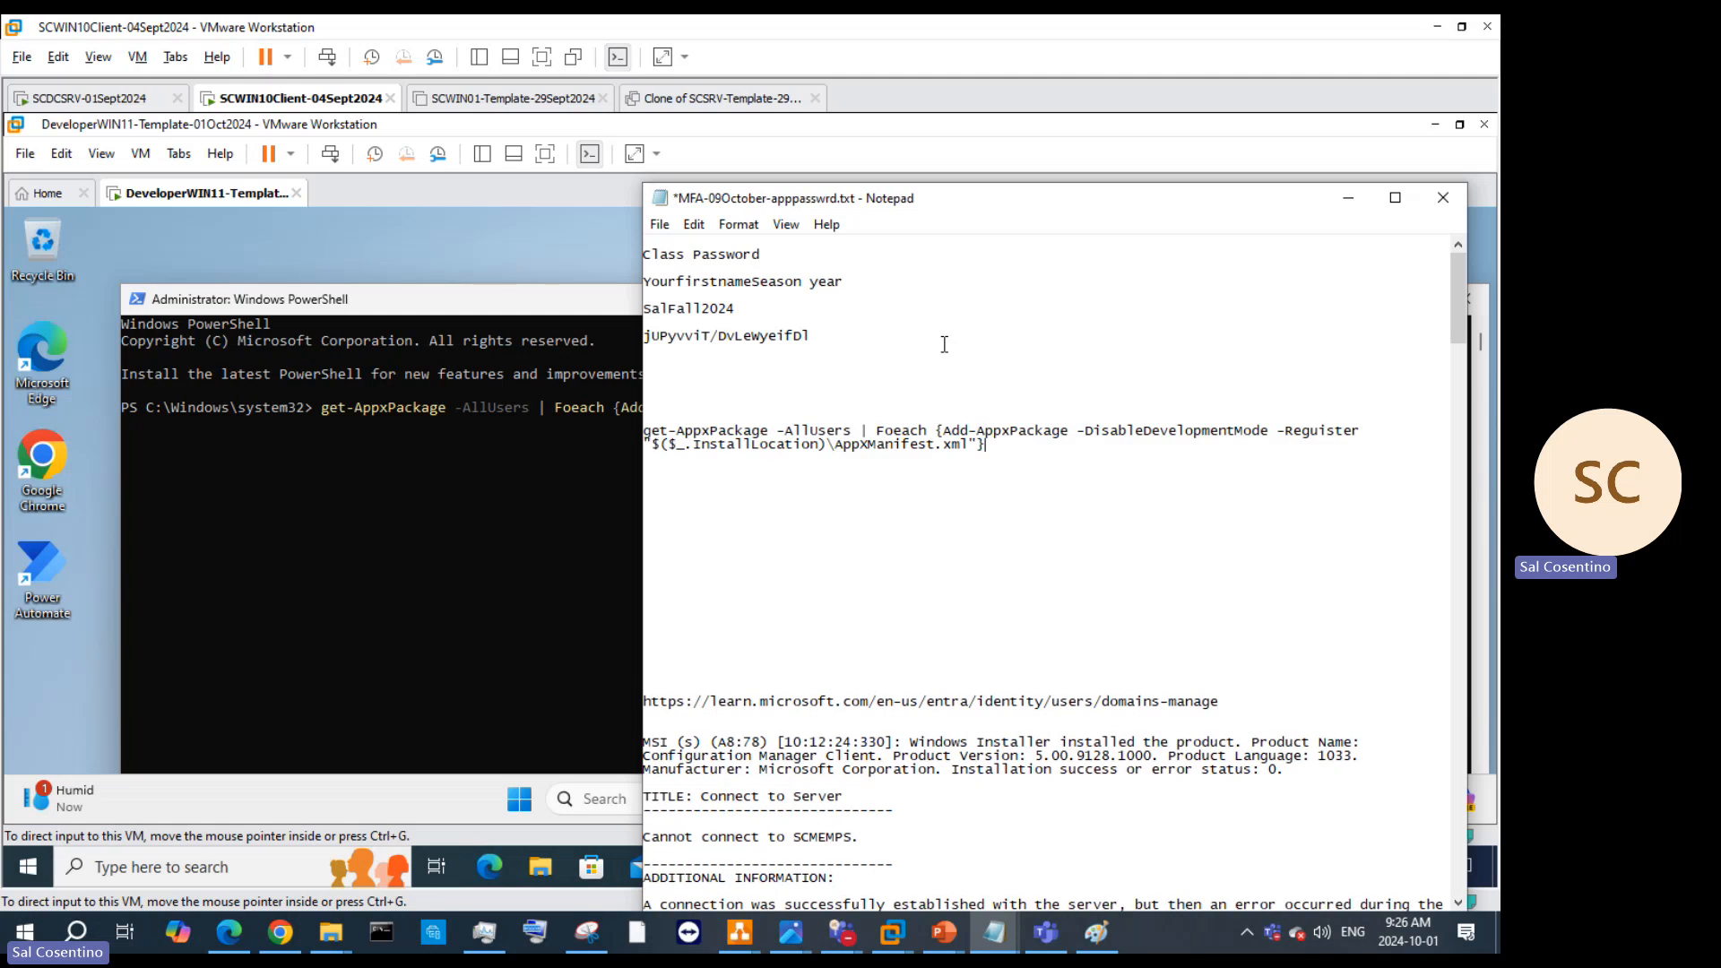
click(1356, 194)
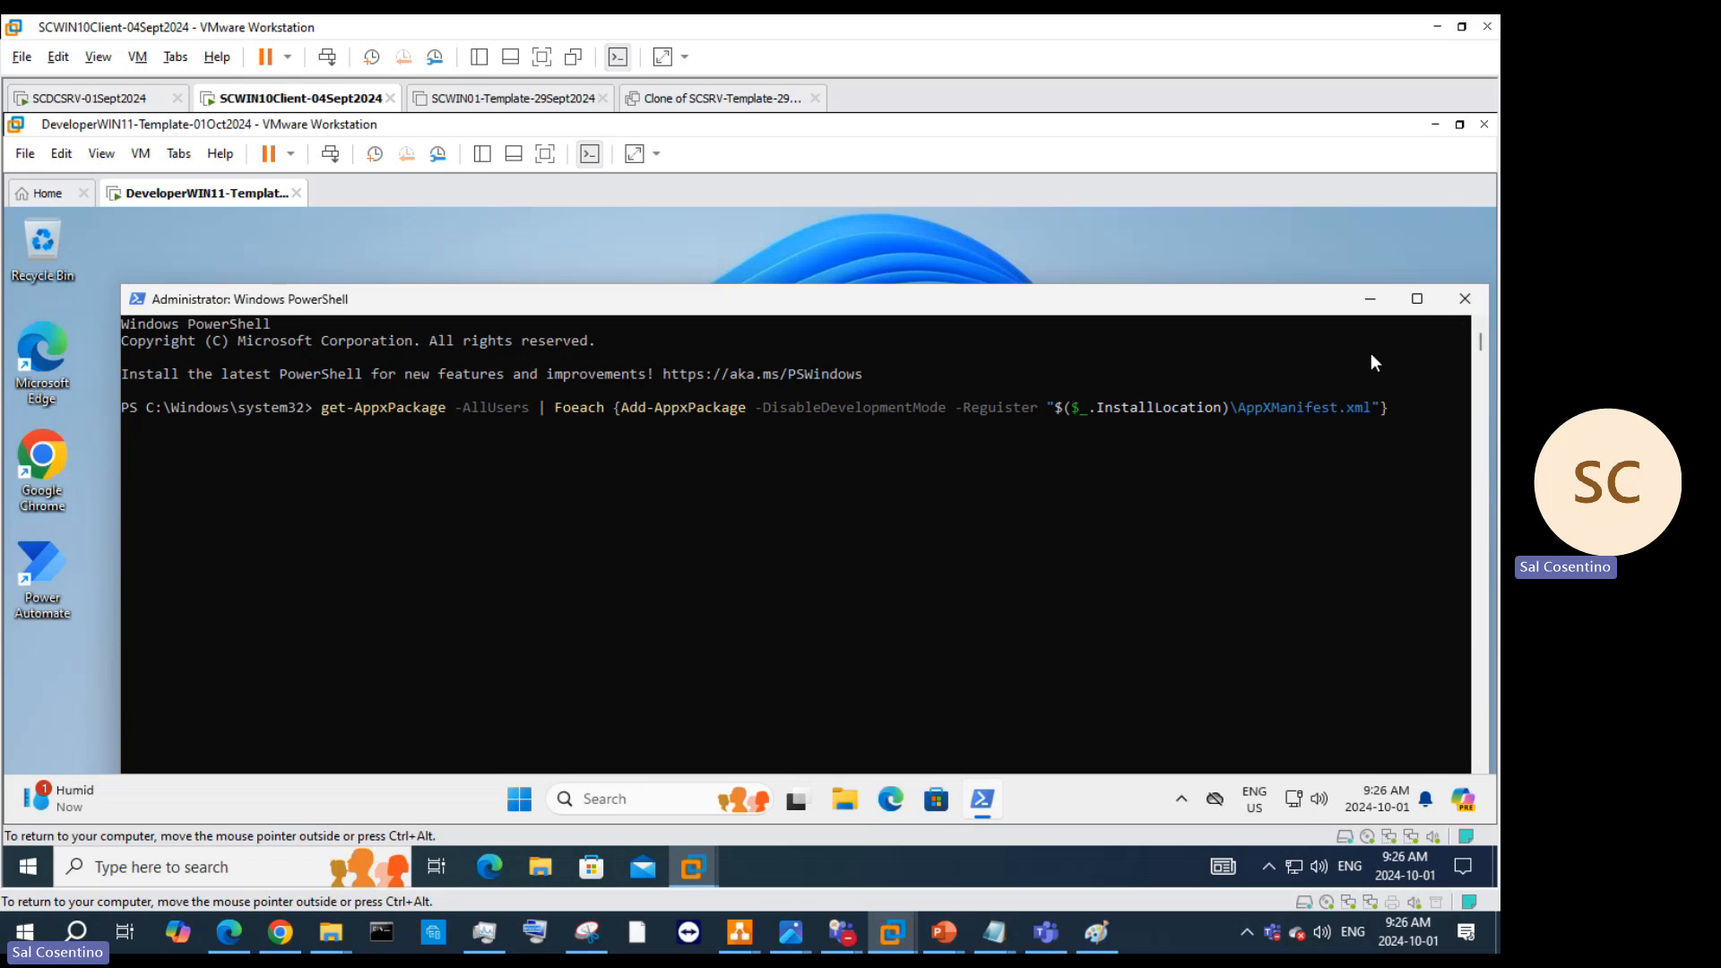
Maximize PowerShell, run the command, then fix the -Reguister typo in the recalled line and rerun
click(1430, 298)
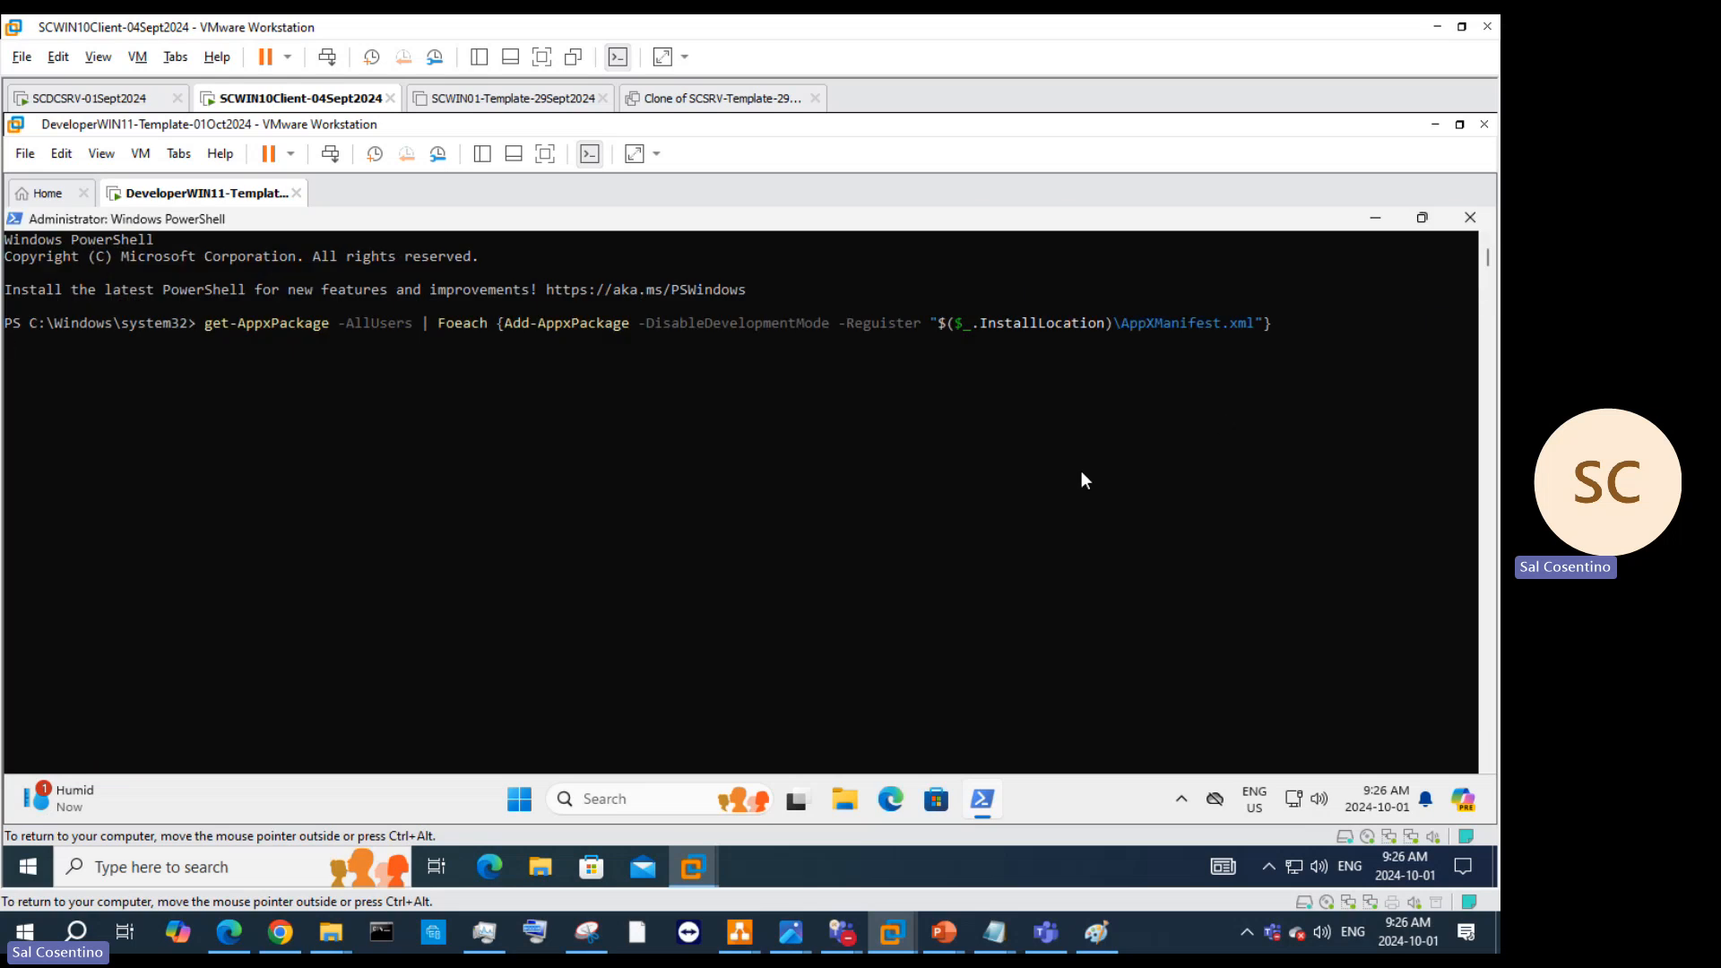
key(Return)
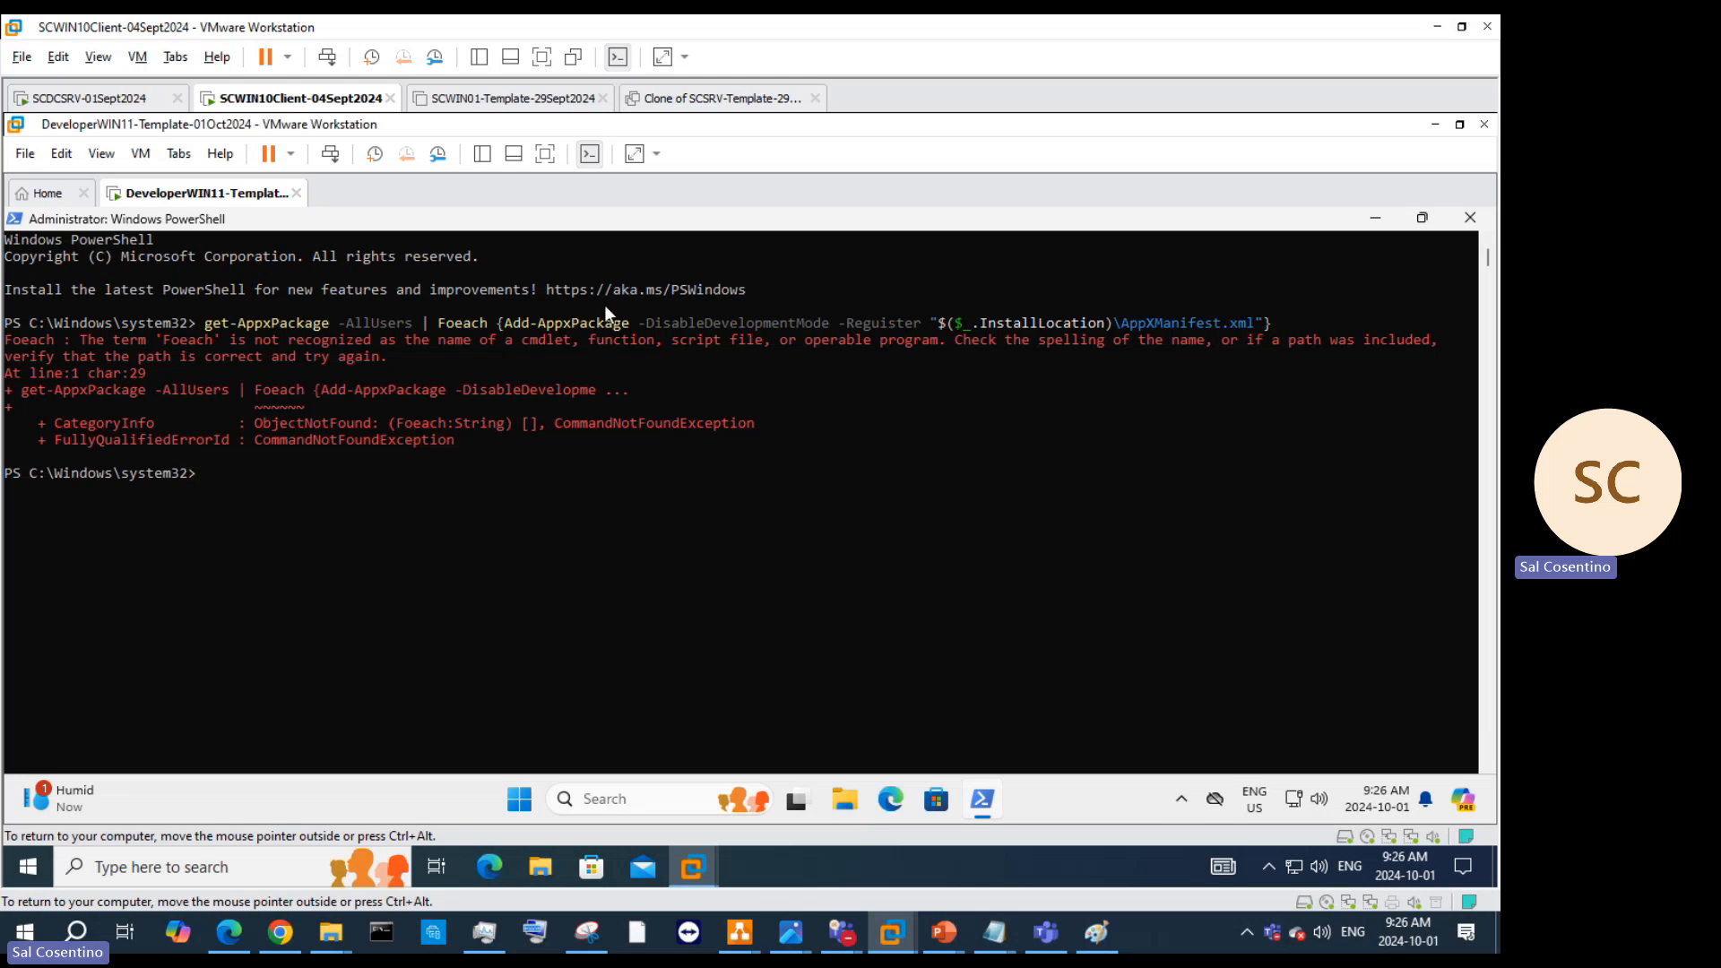
key(Up)
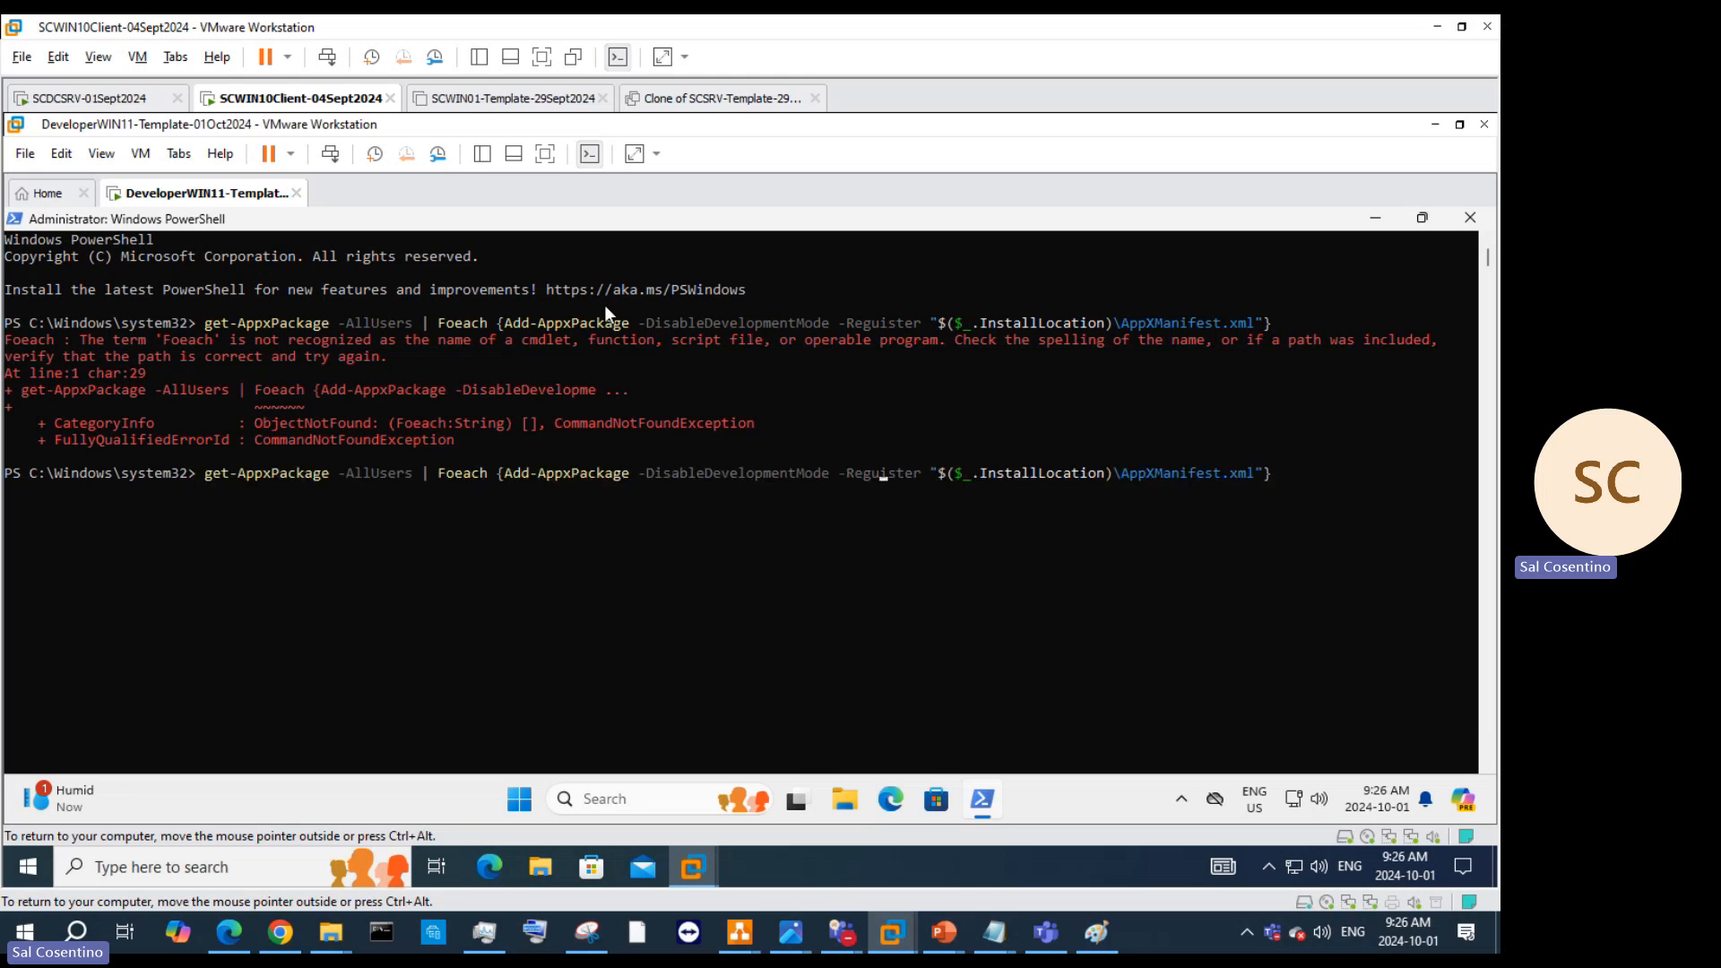
key(BackSpace)
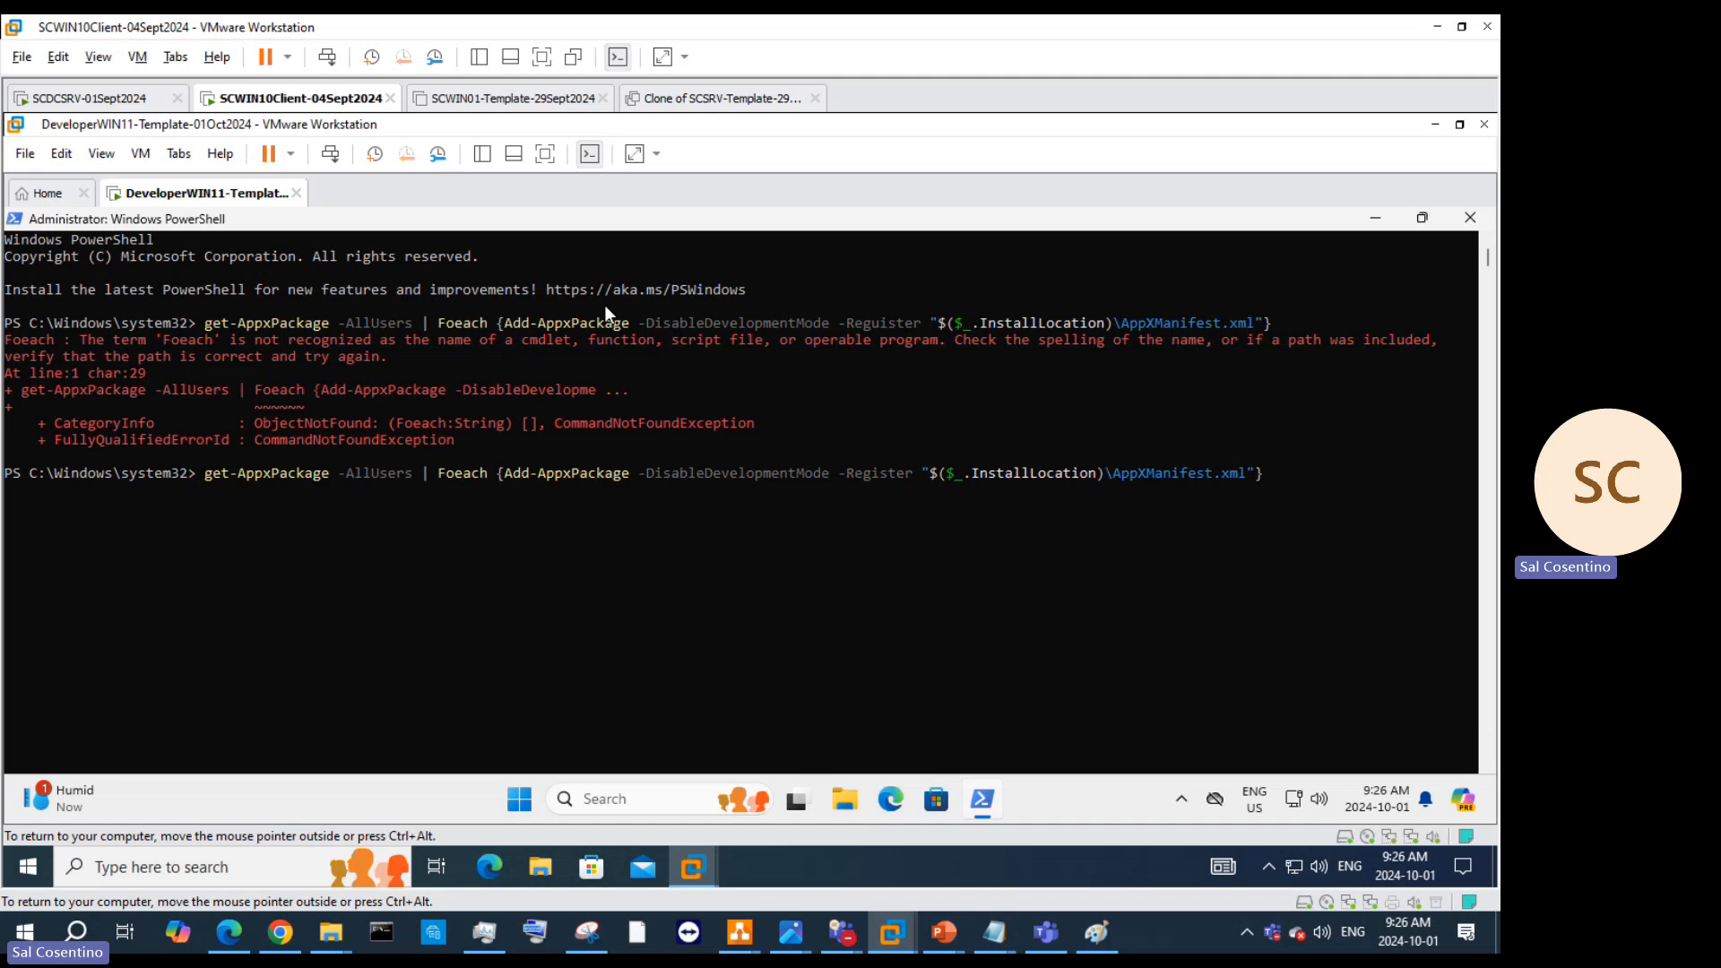
text(r)
key(Return)
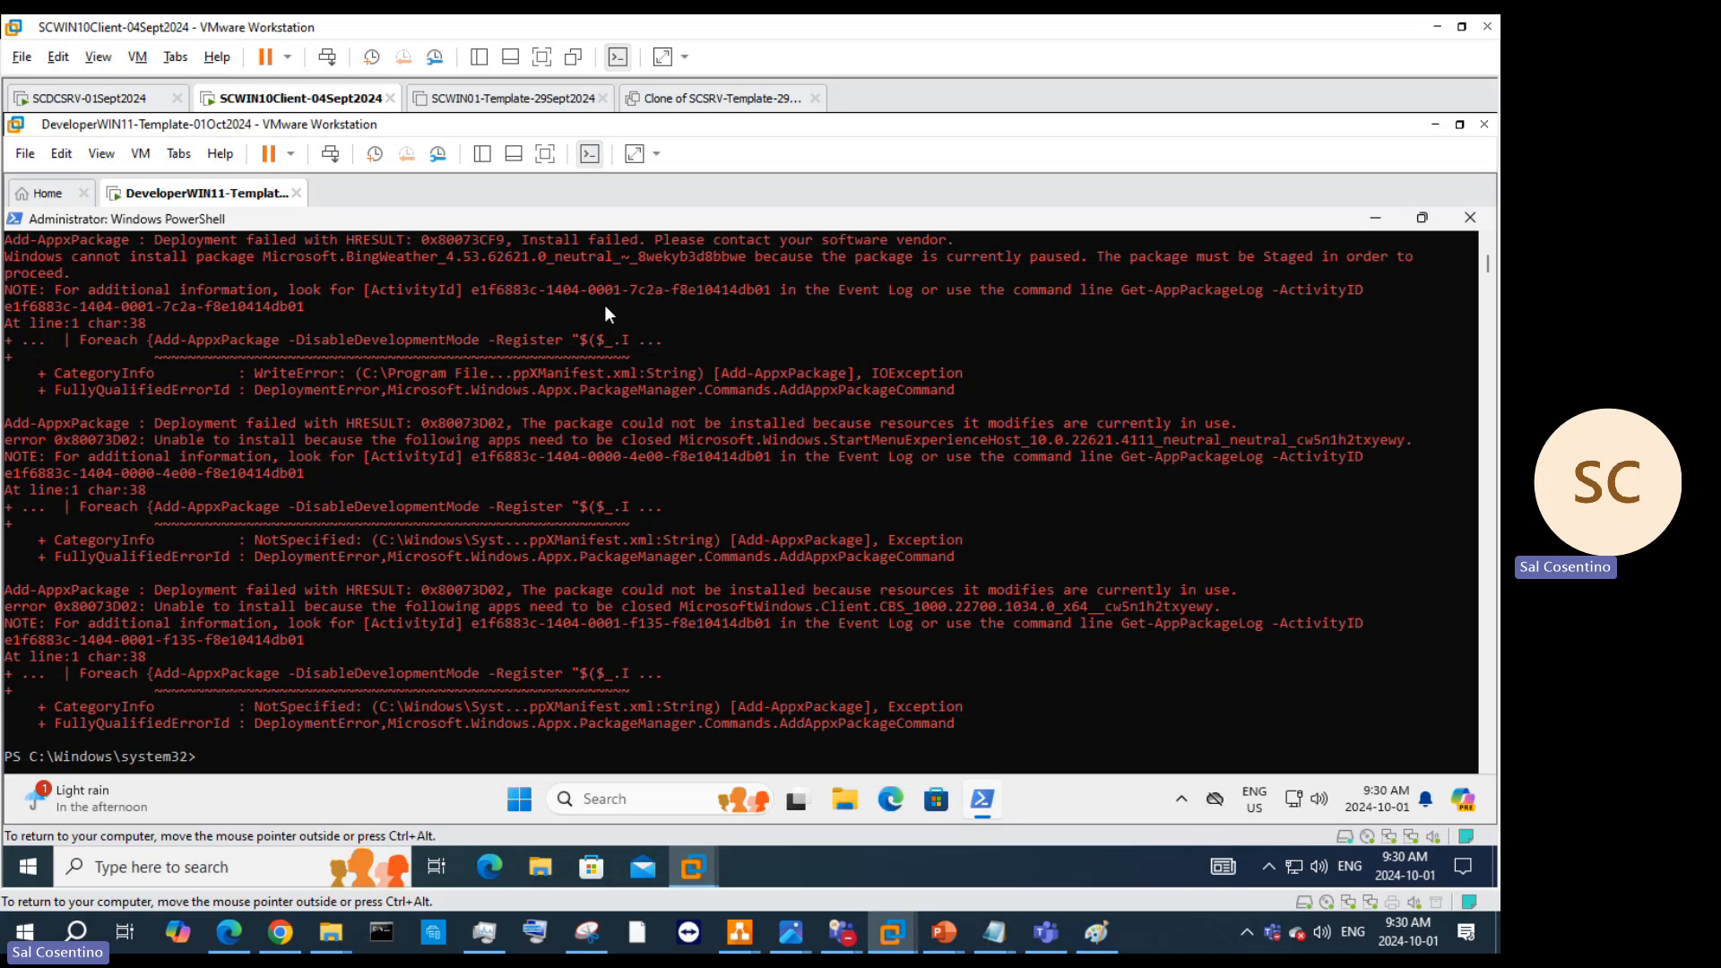
Minimize PowerShell and open the Sysprep folder from the Run dialog
click(1381, 219)
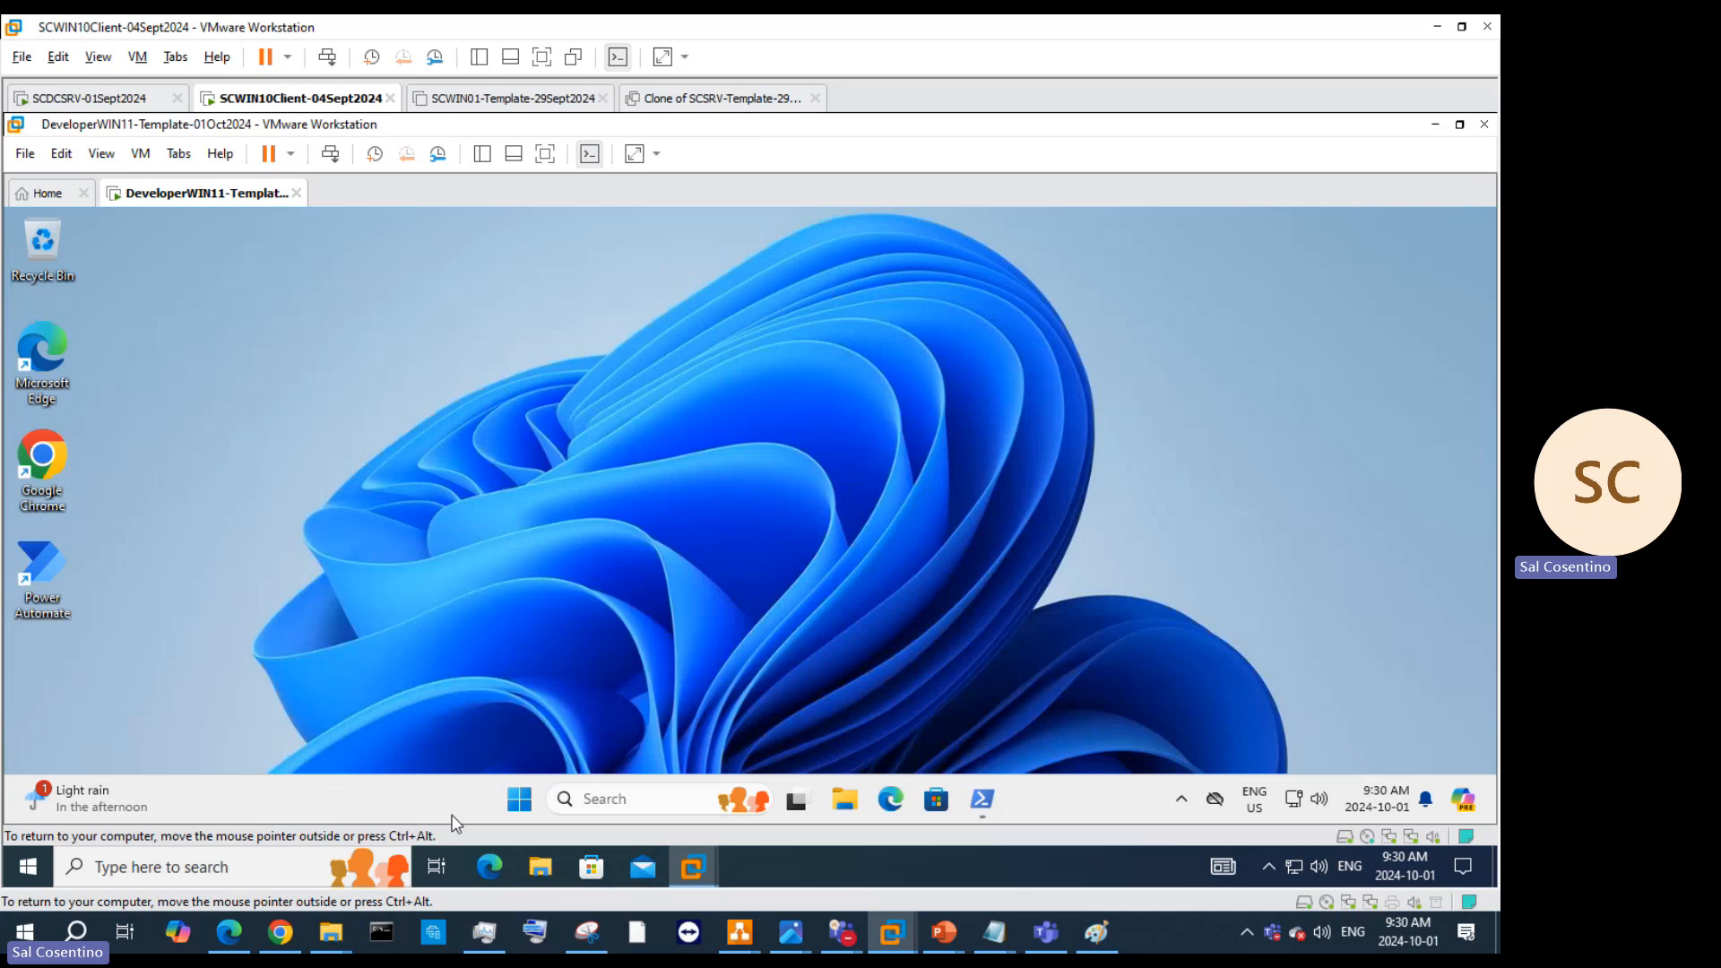
click(521, 805)
click(581, 797)
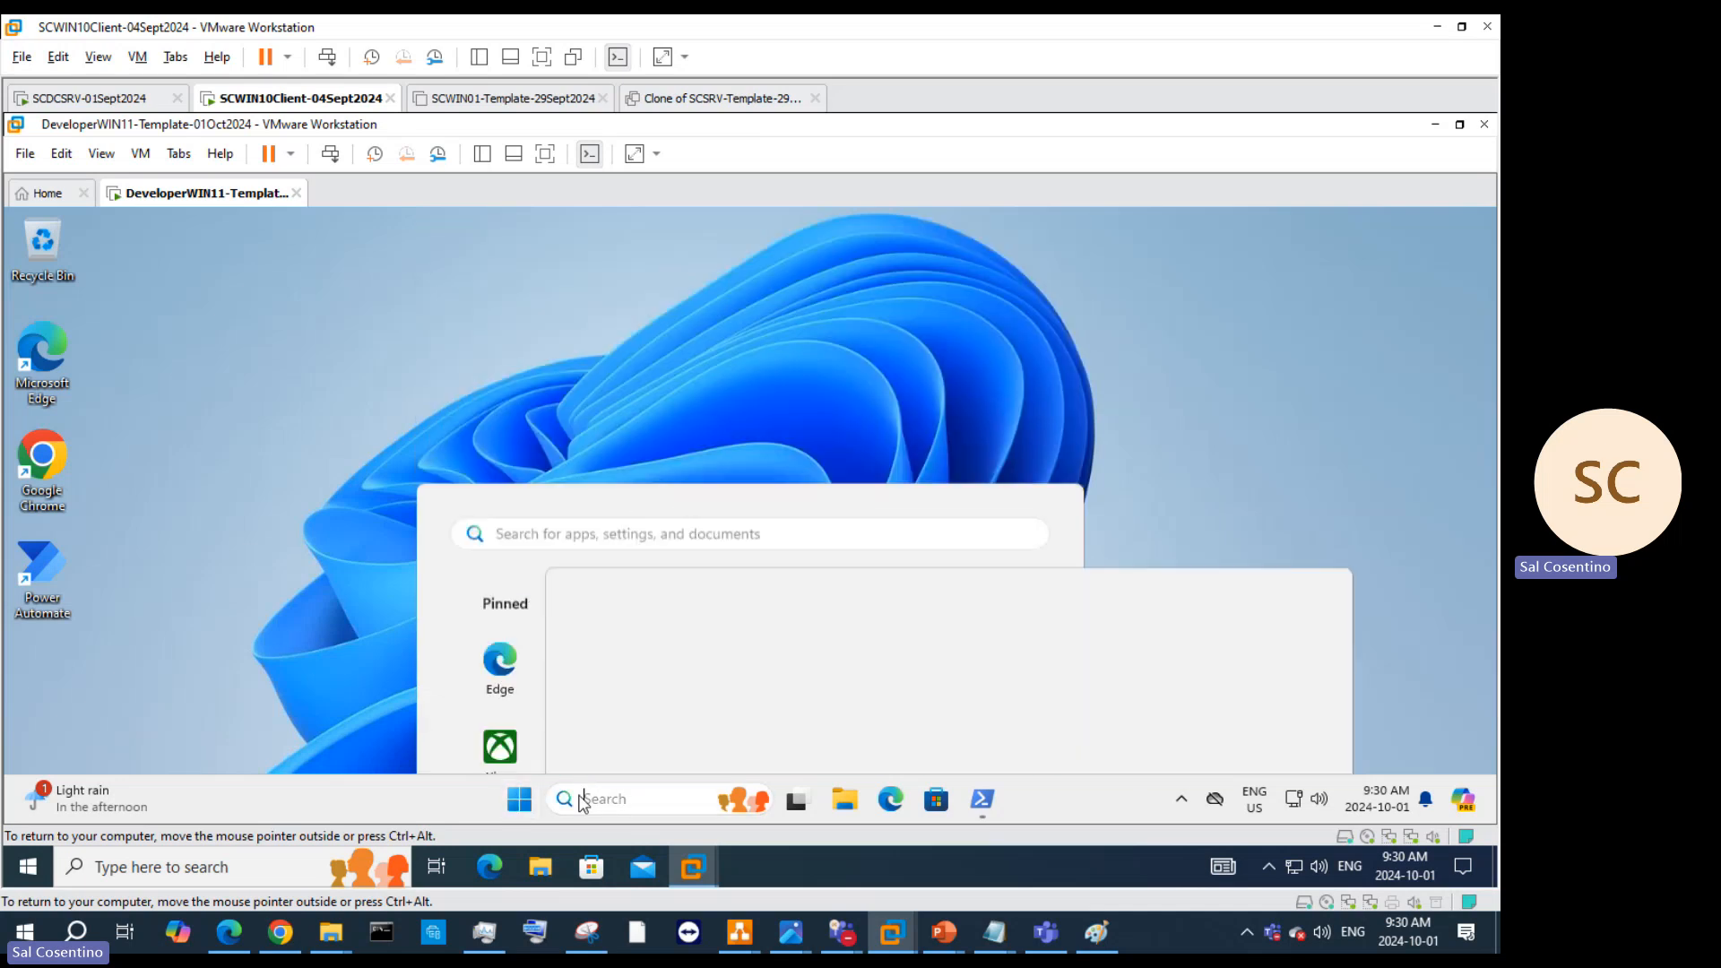
right_click(527, 803)
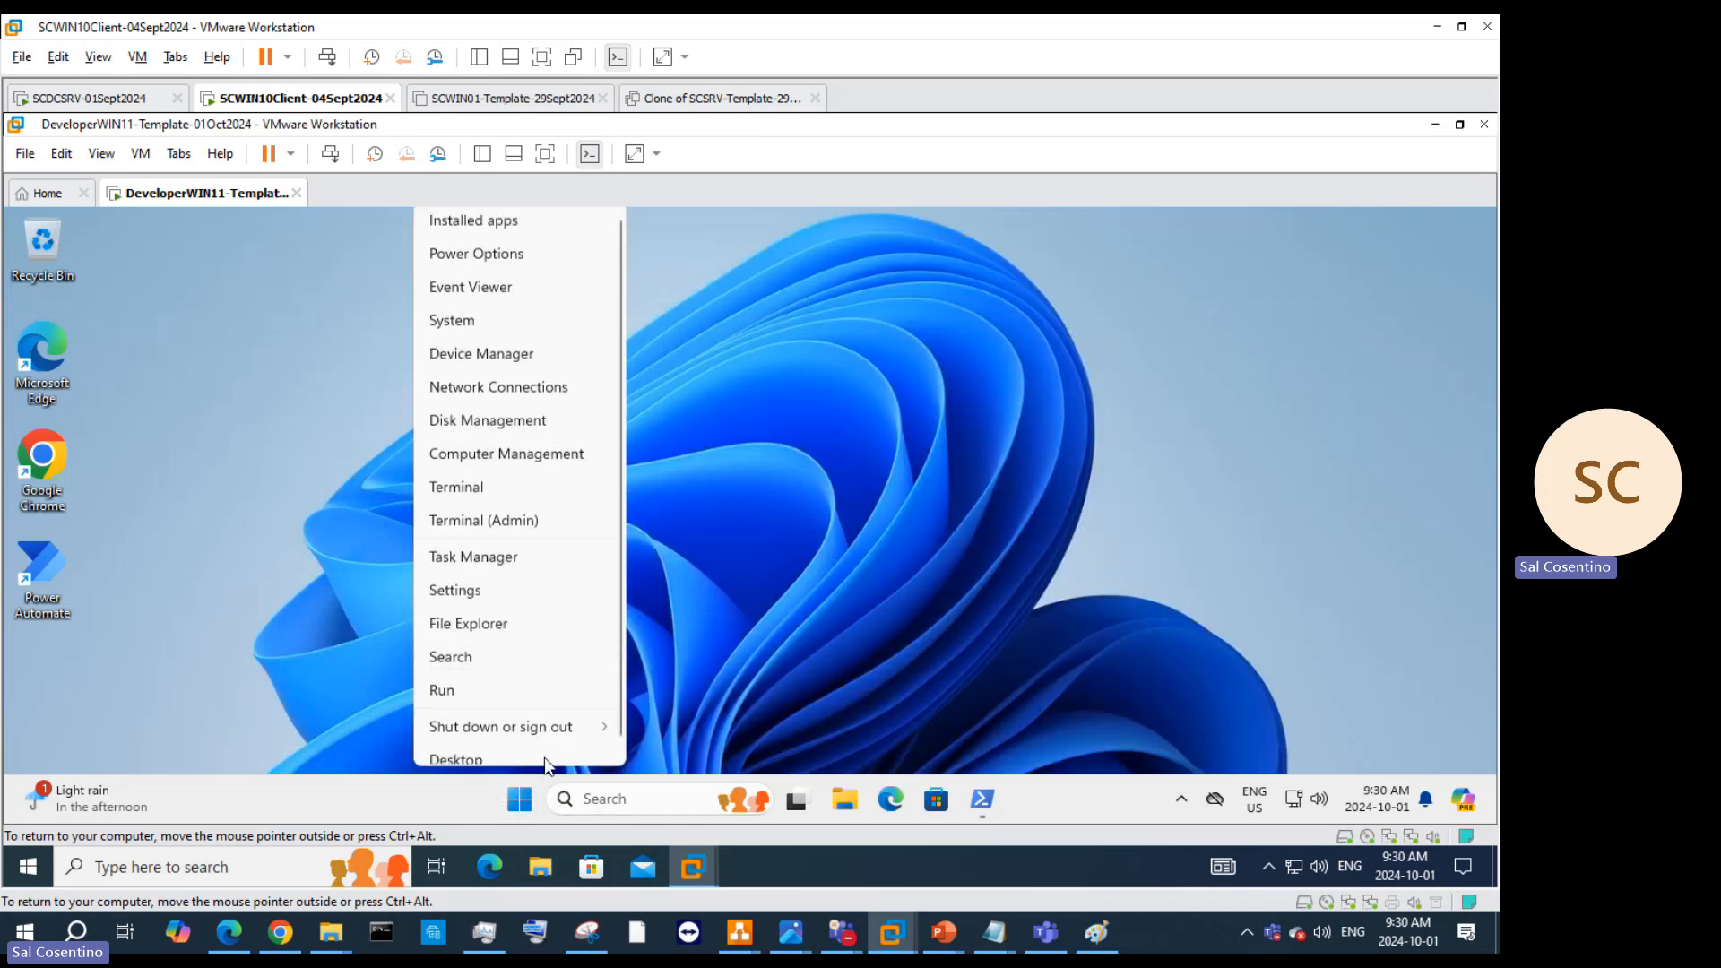
click(520, 688)
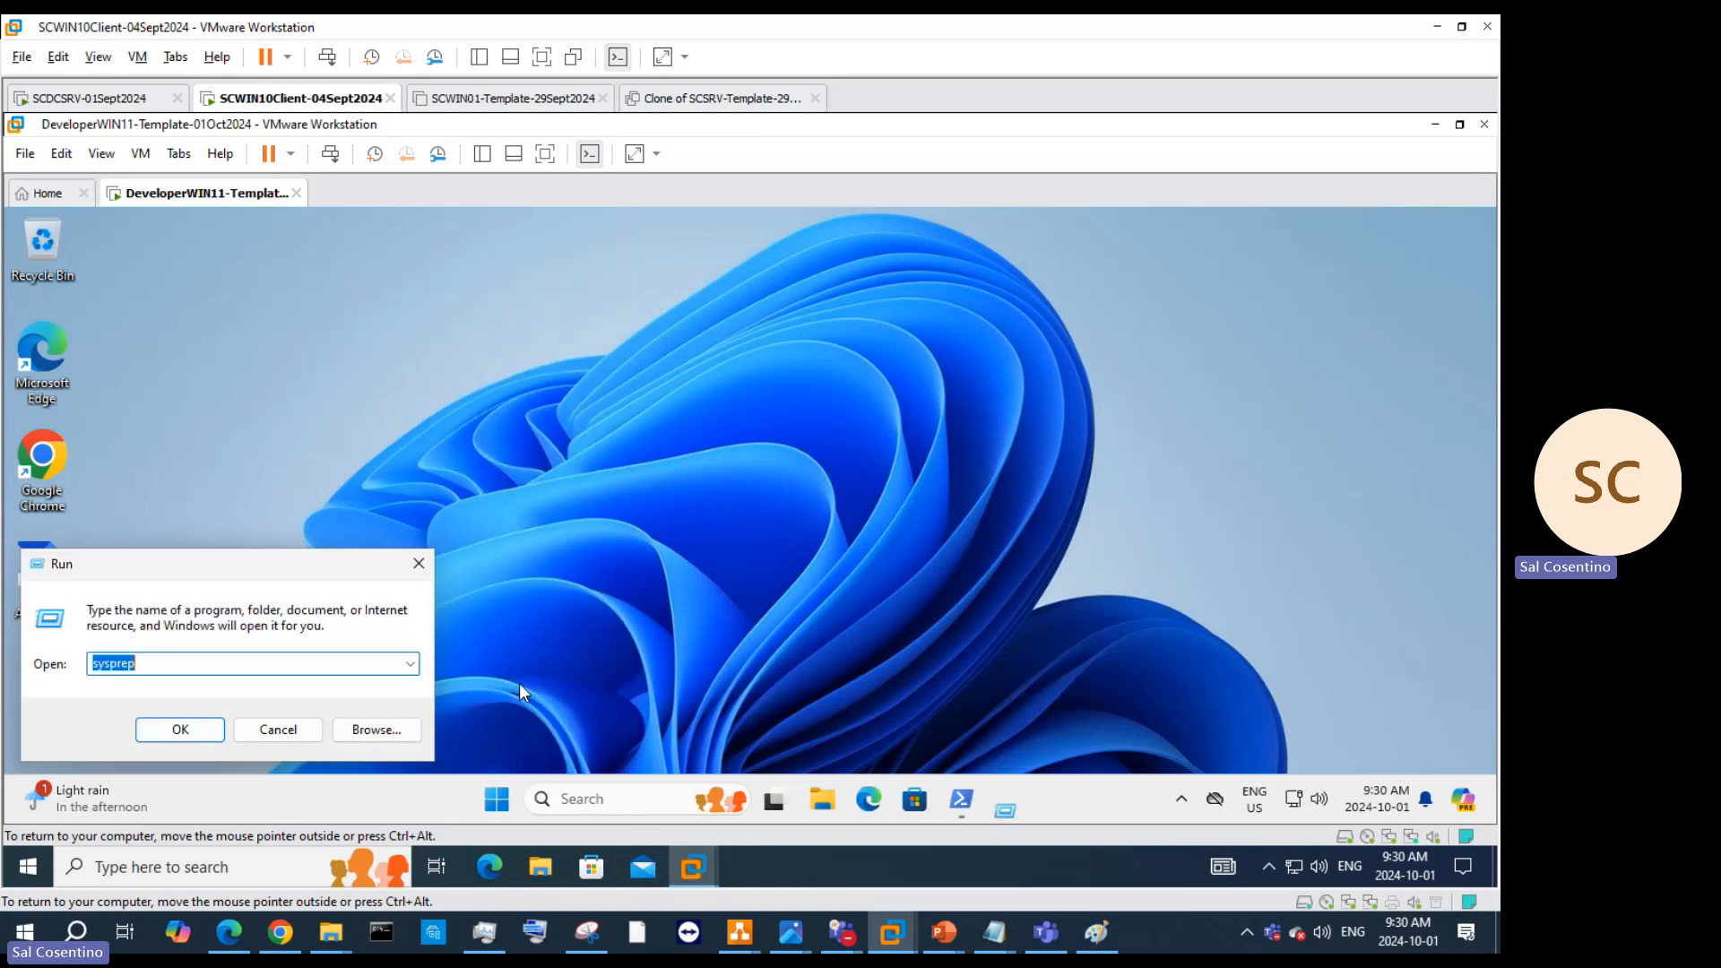
click(147, 729)
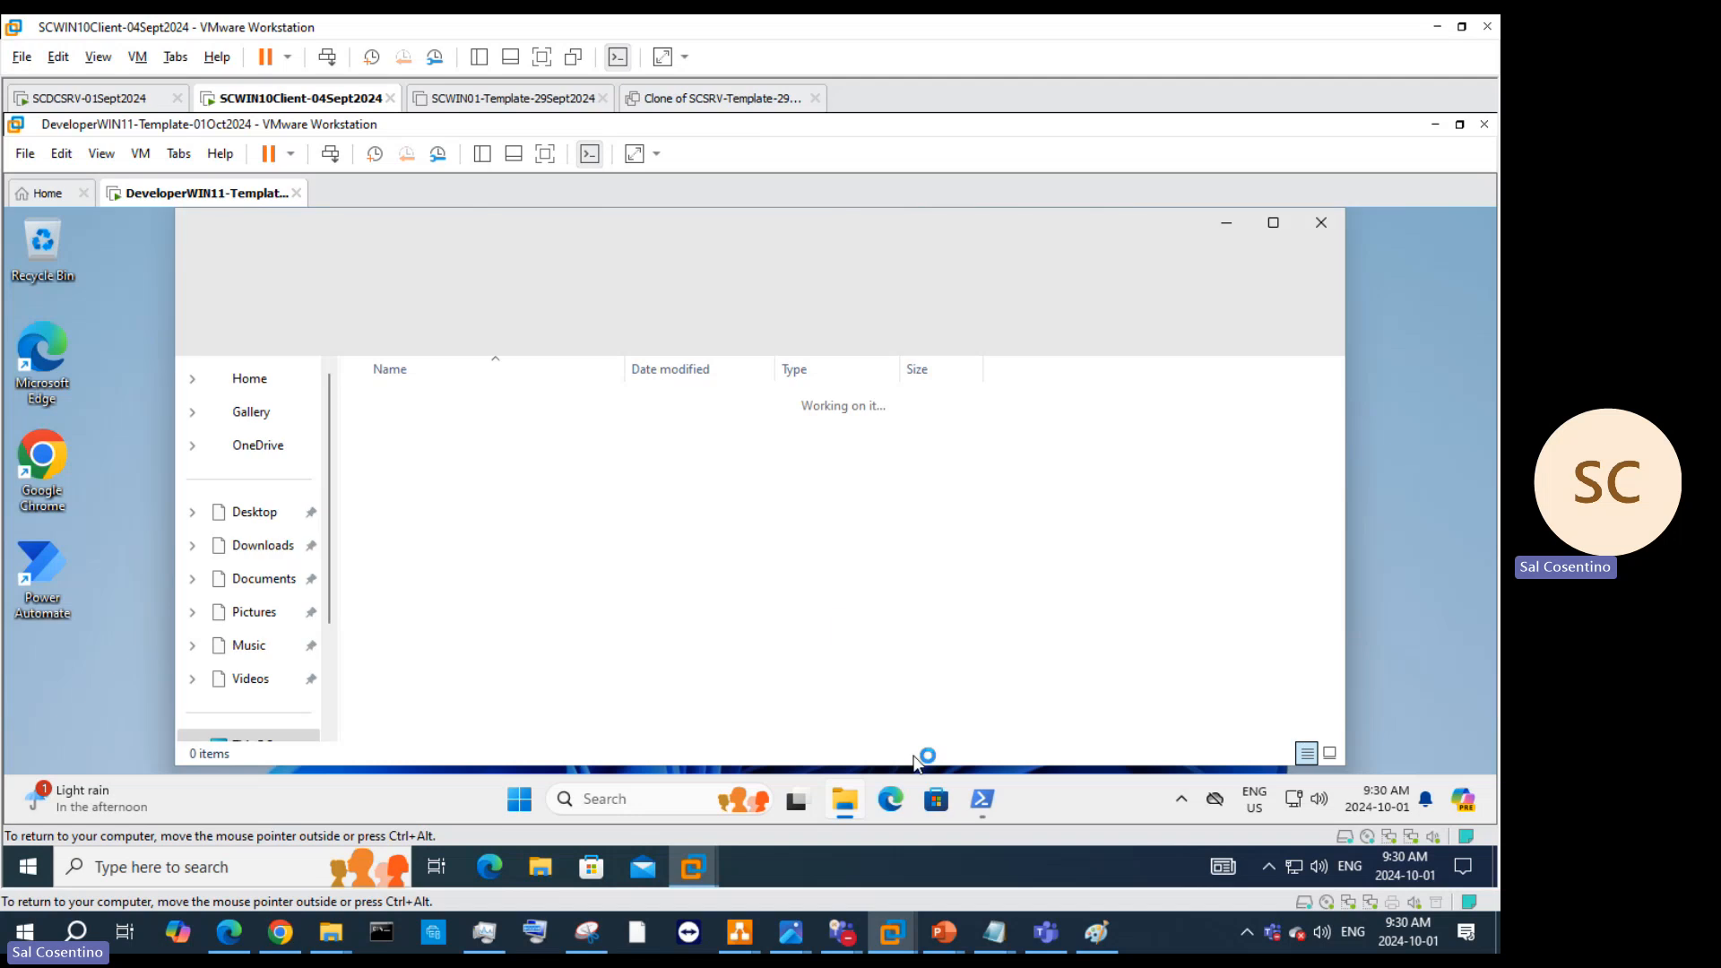
Run sysprep.exe with Generalize and Shutdown, then dismiss the validation error and close the folder
double_click(397, 493)
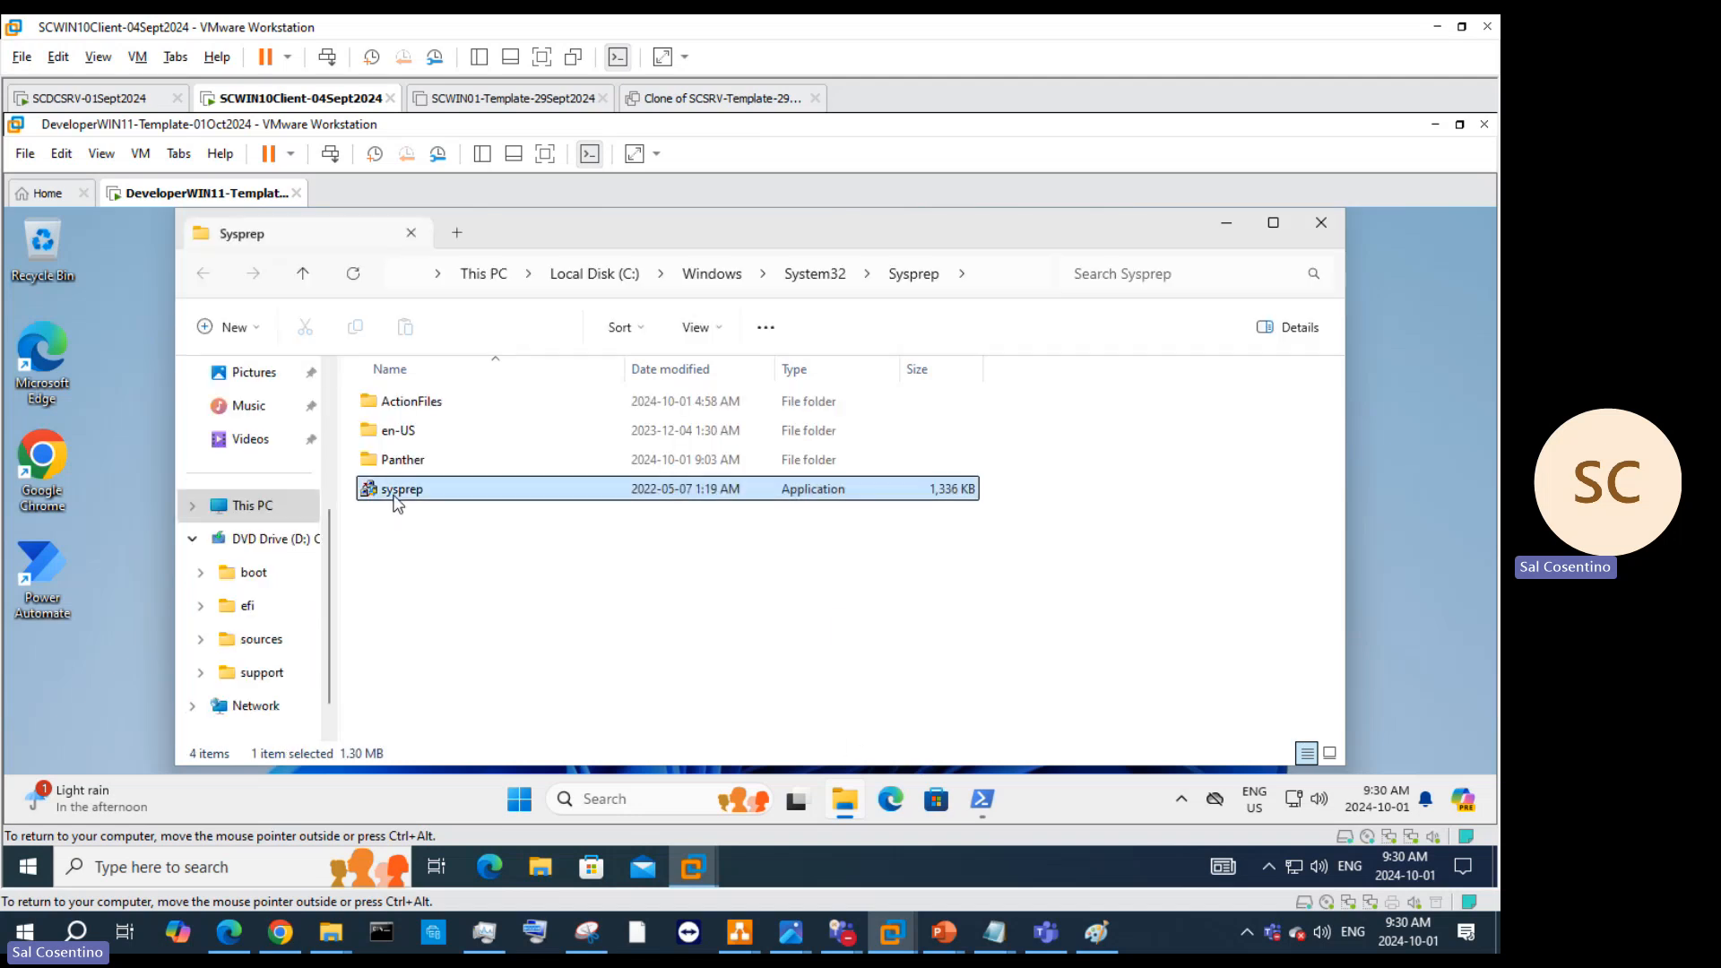
click(677, 488)
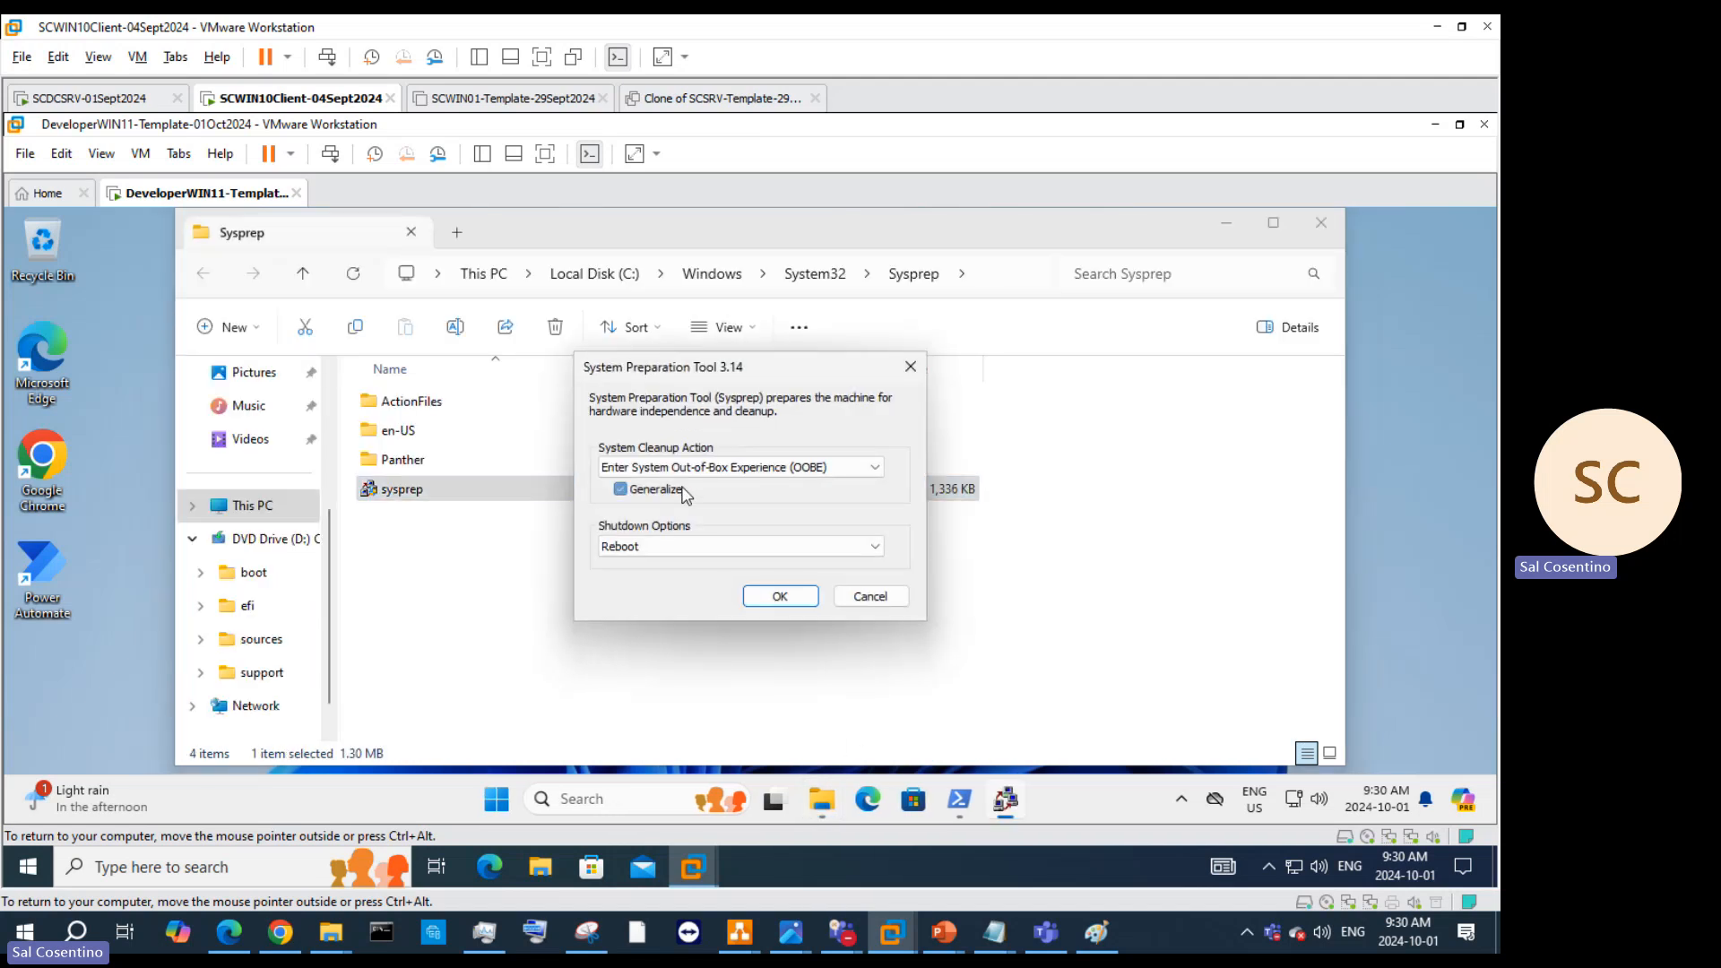
click(686, 545)
click(679, 593)
click(780, 596)
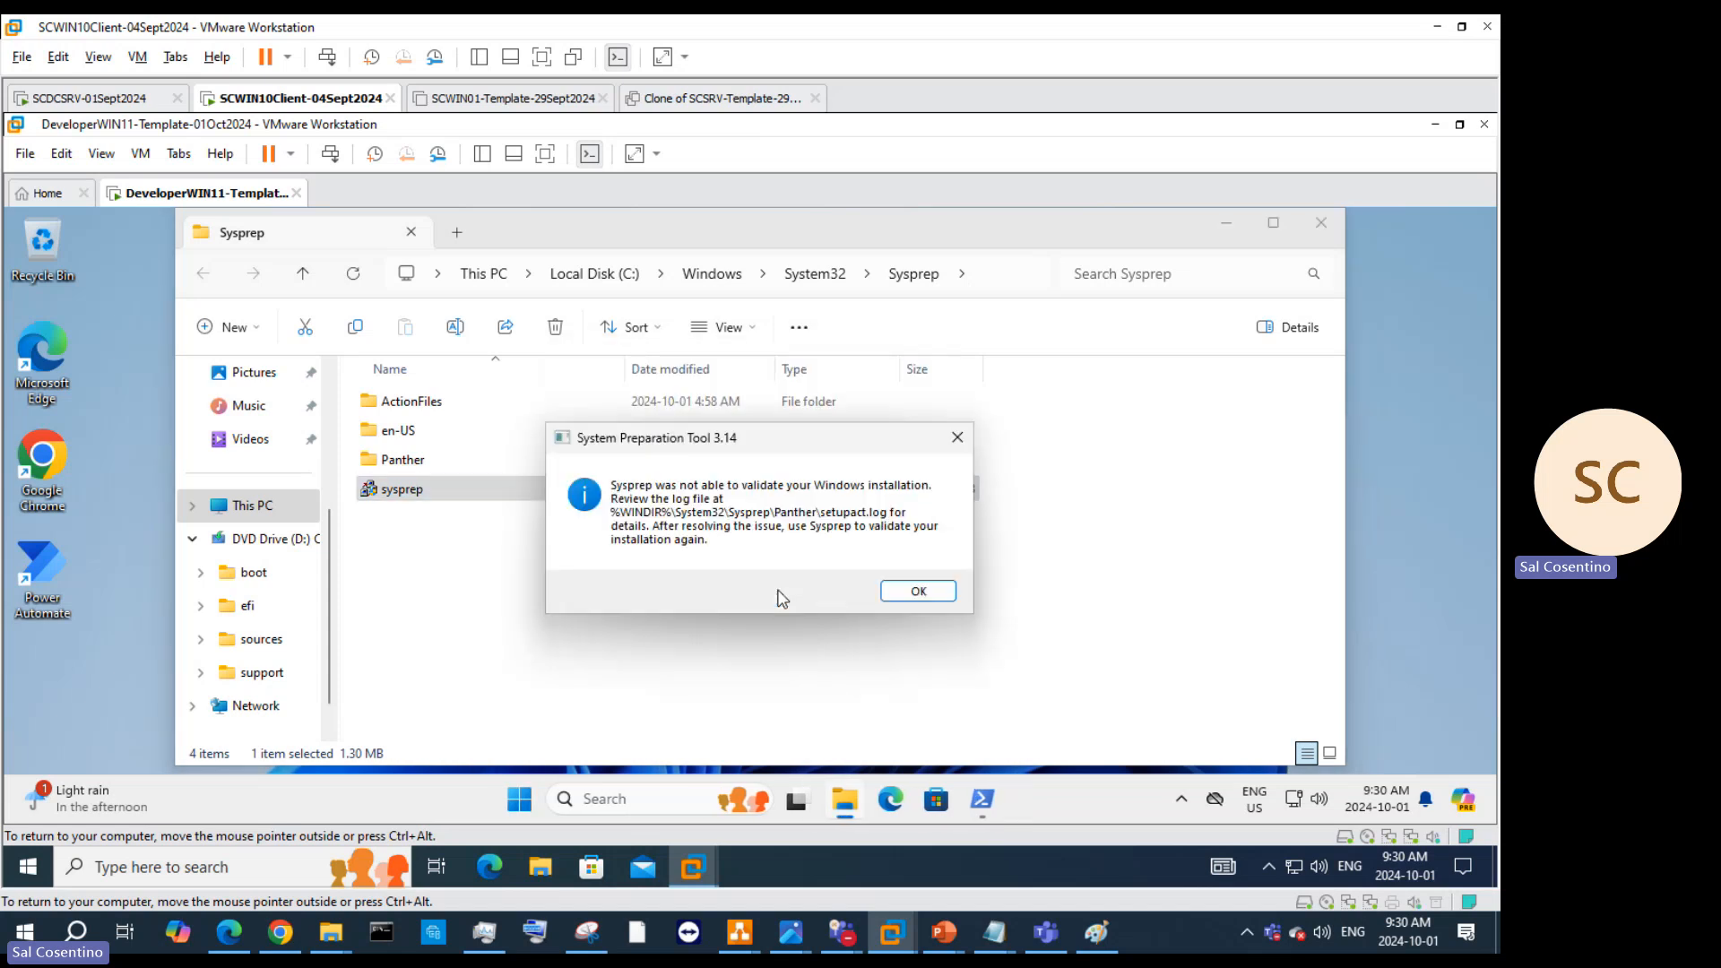
click(901, 589)
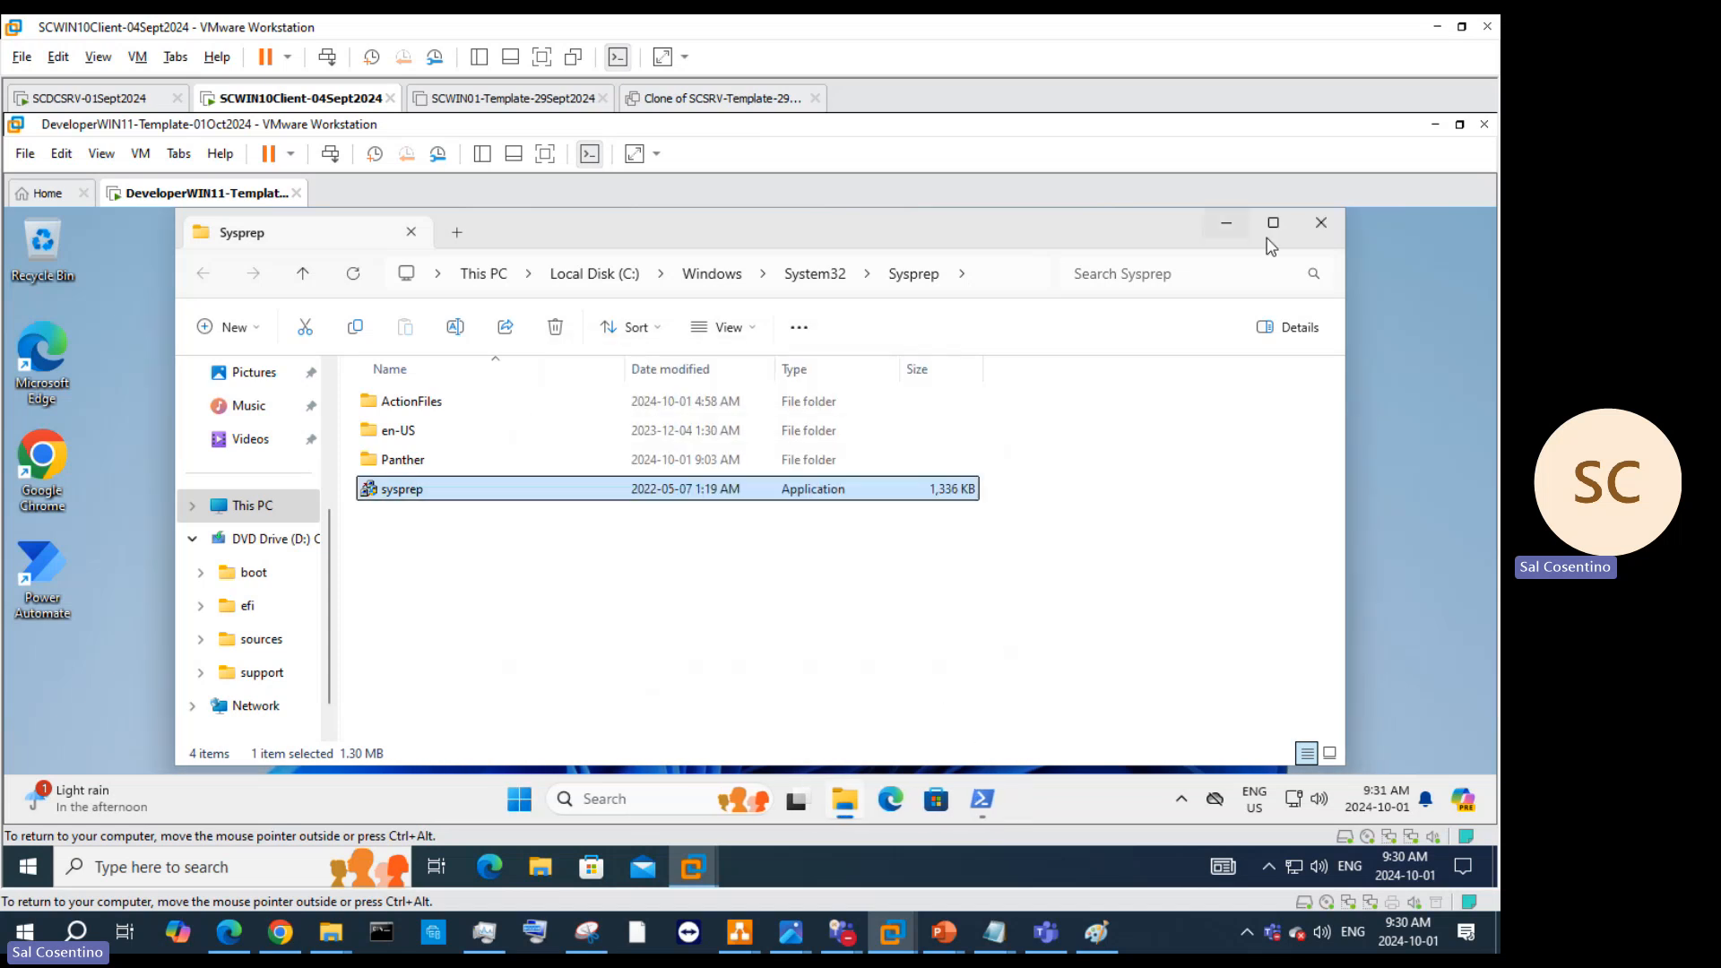
click(1321, 223)
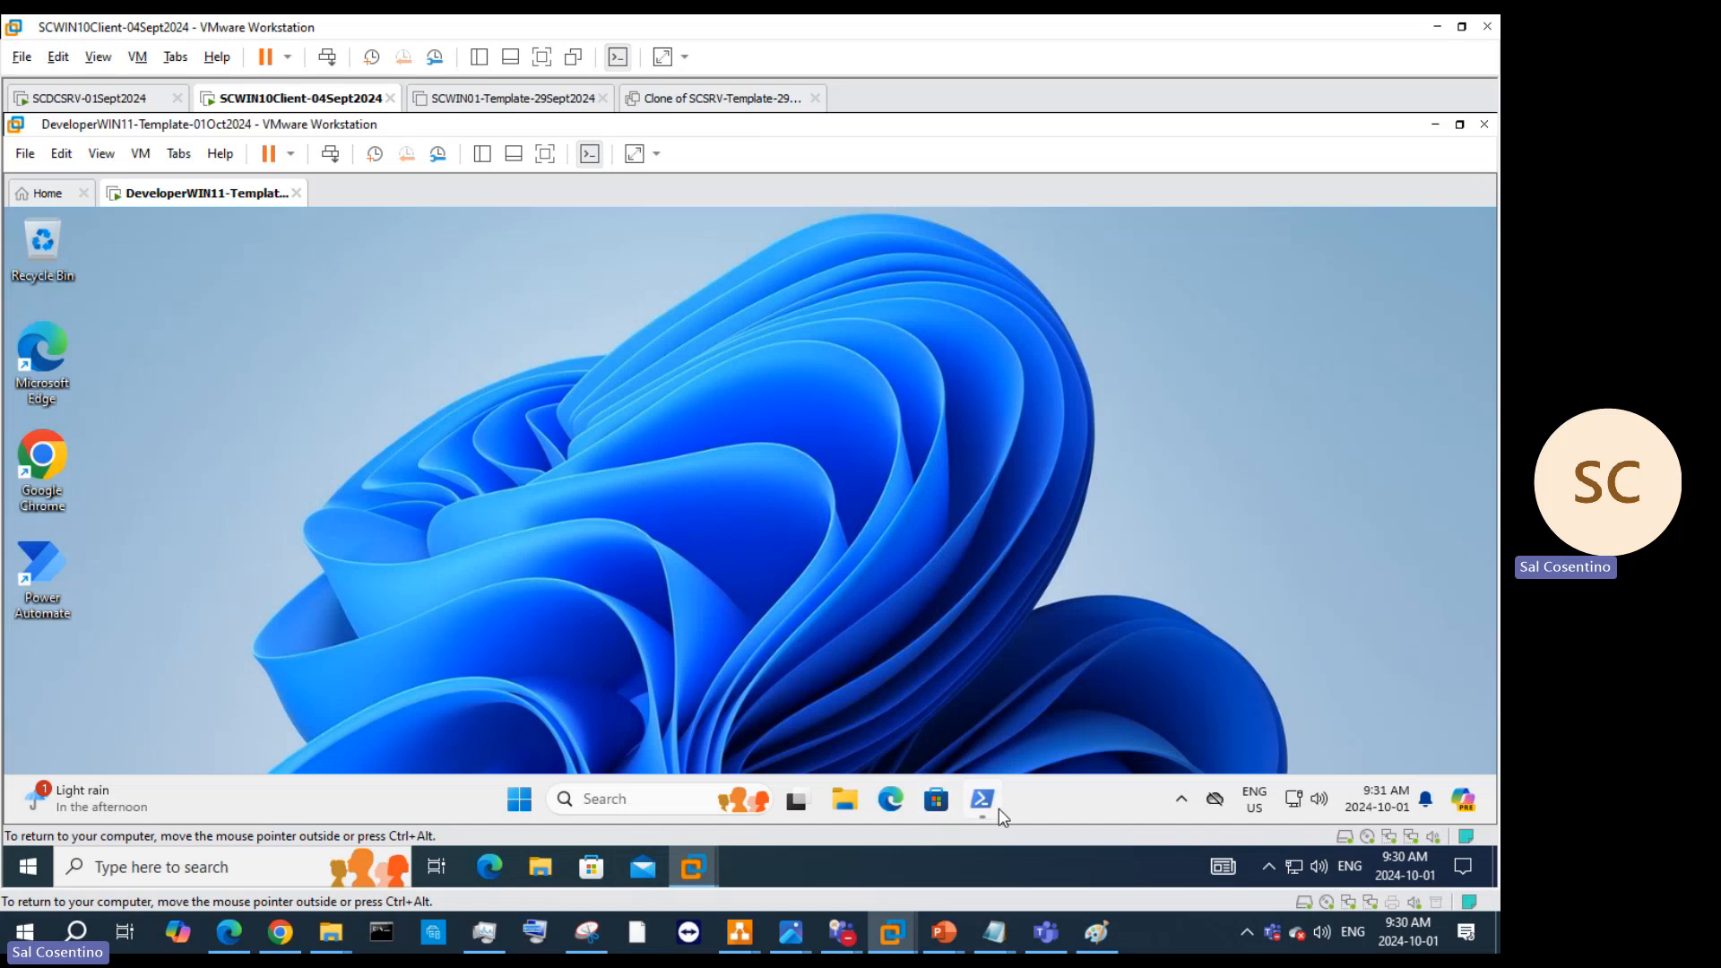
Restart the DeveloperWIN11 guest from the Start menu's power options
mouse_move(986, 812)
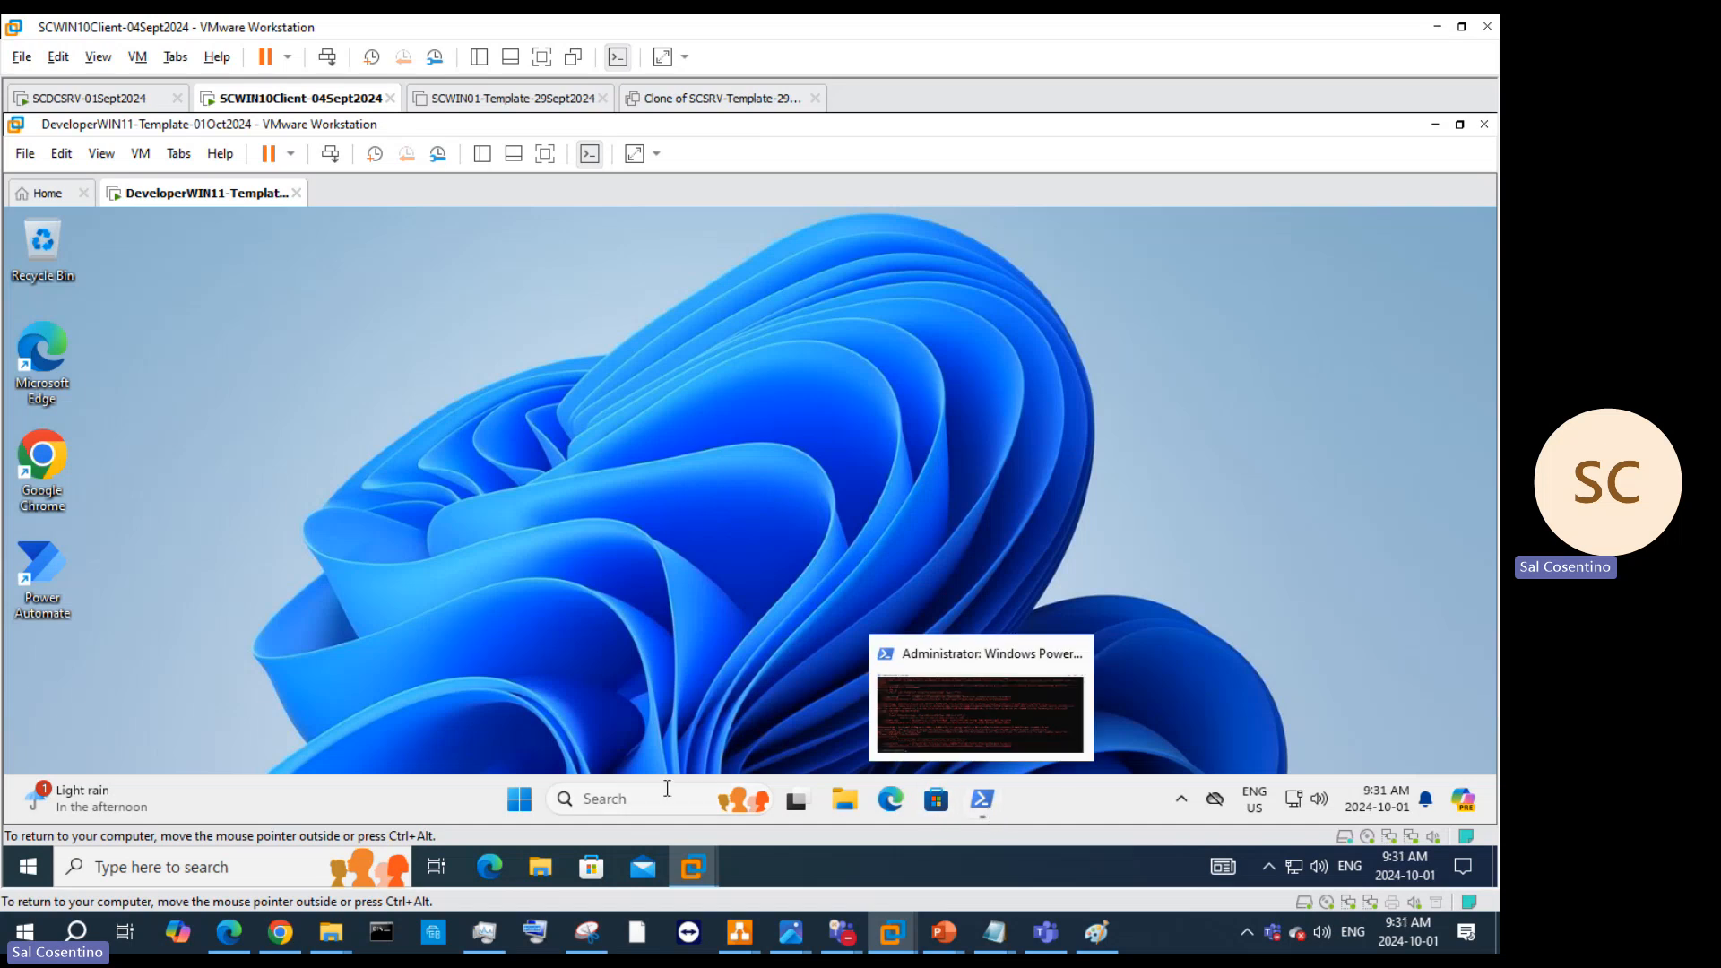
click(520, 801)
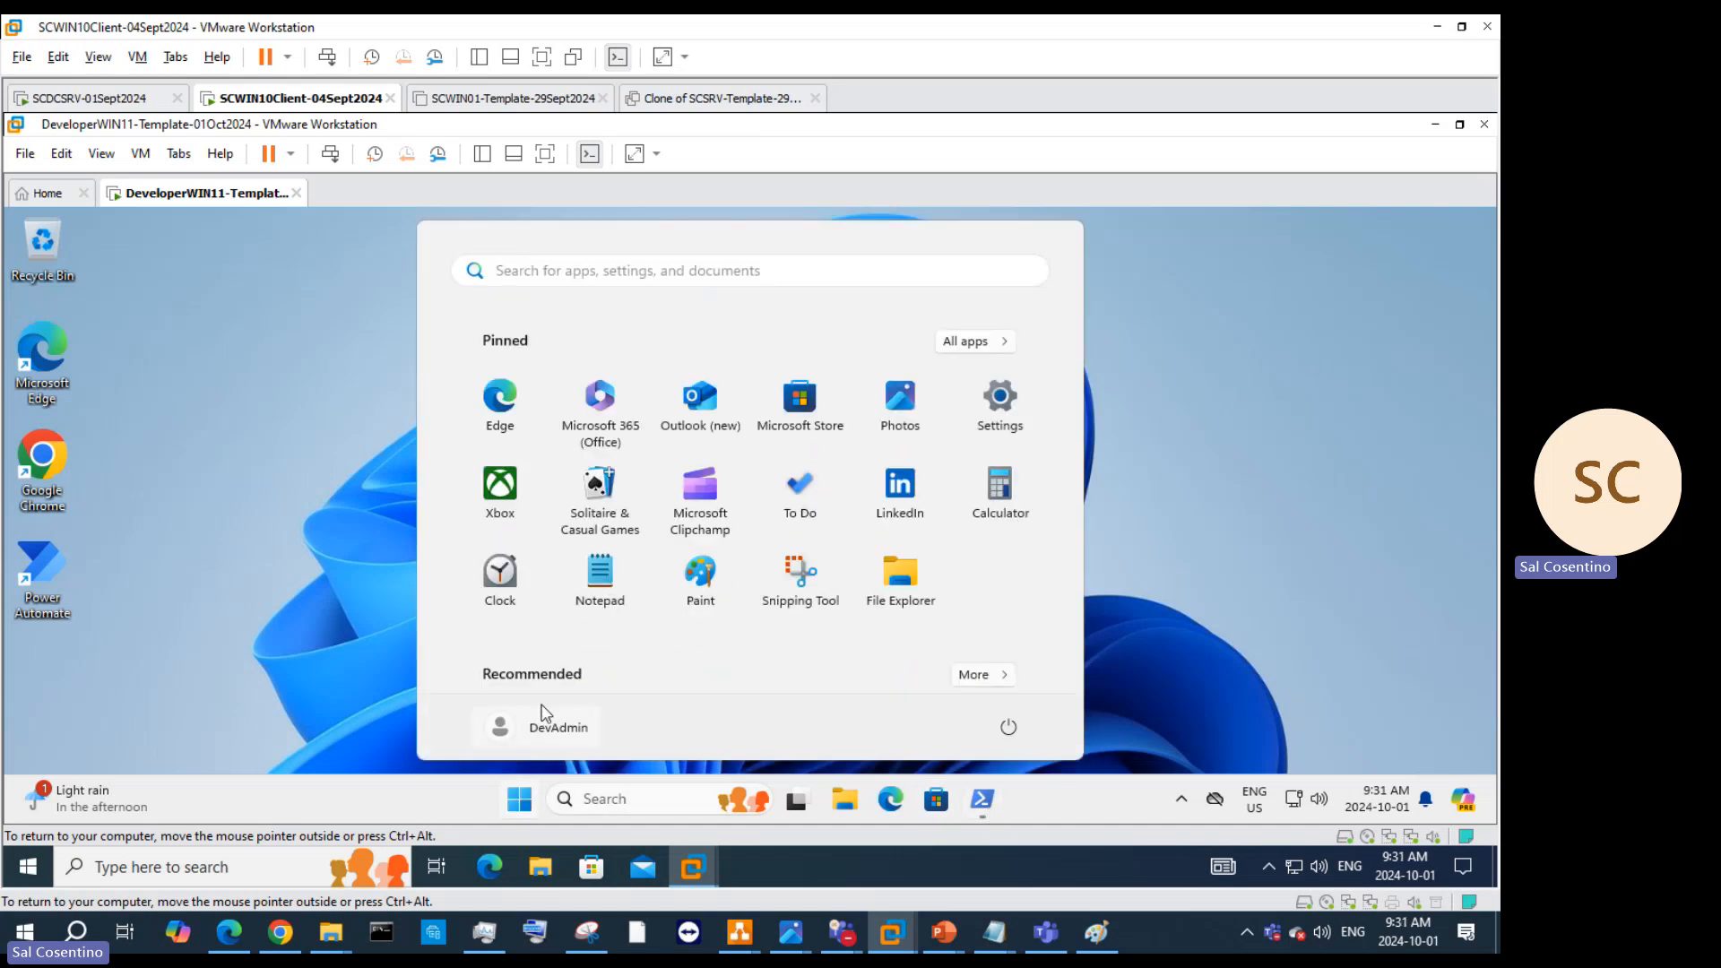
click(1008, 678)
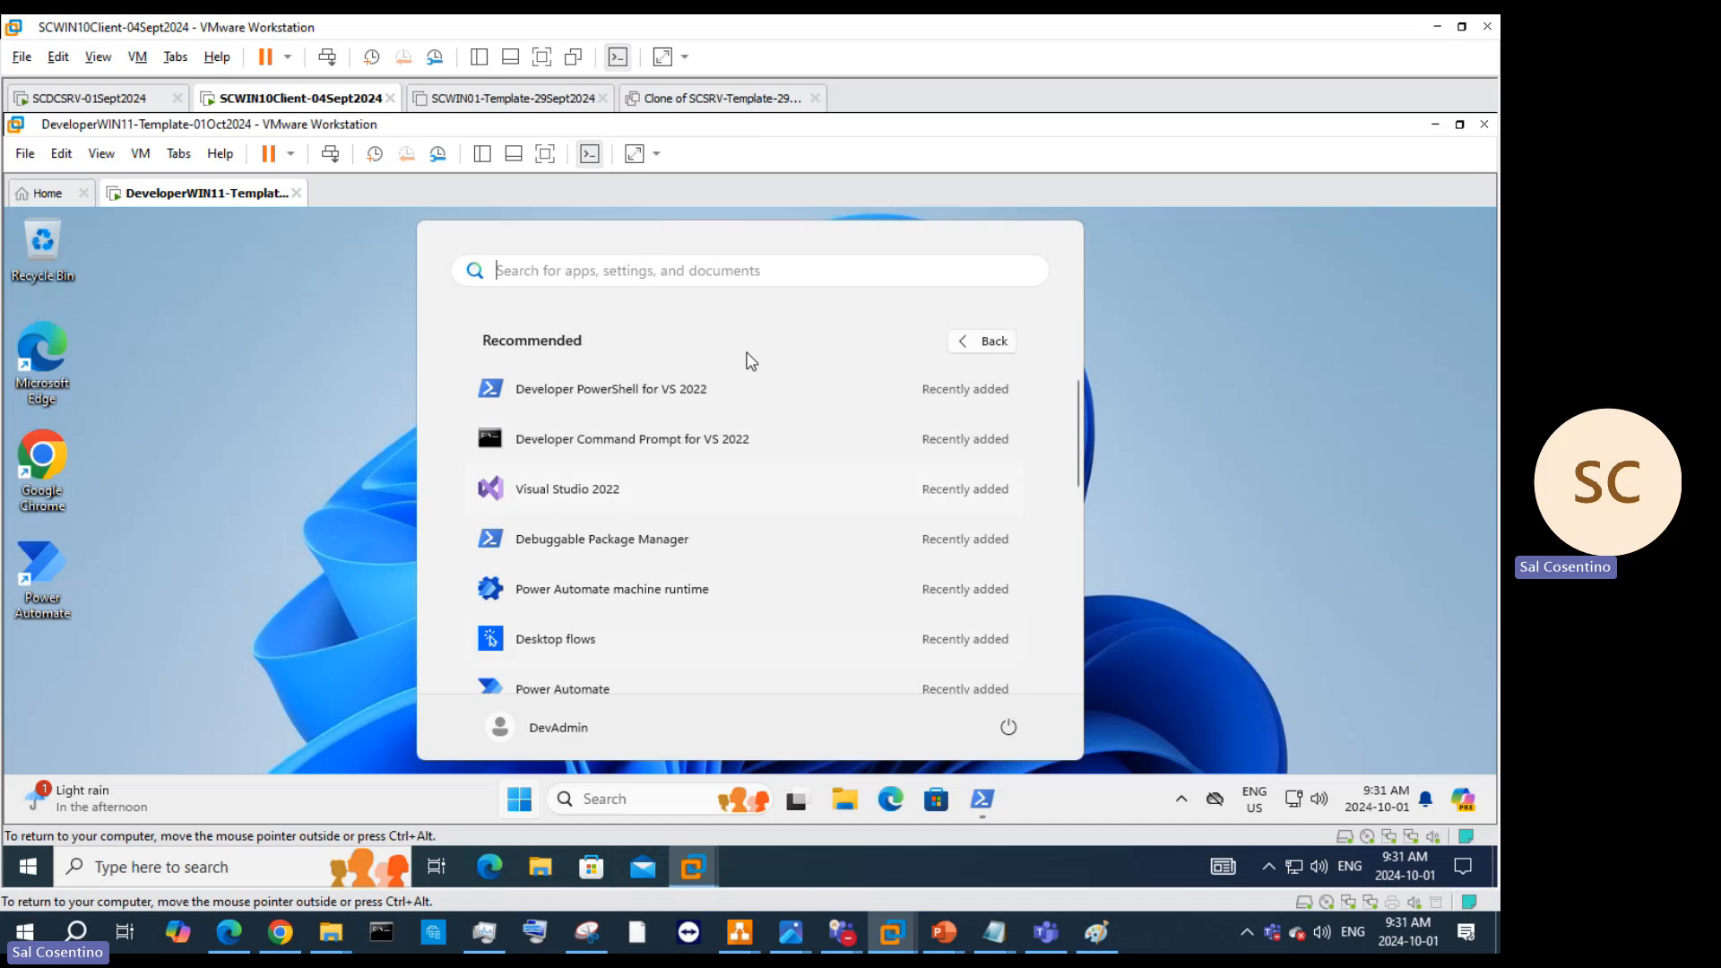
click(986, 350)
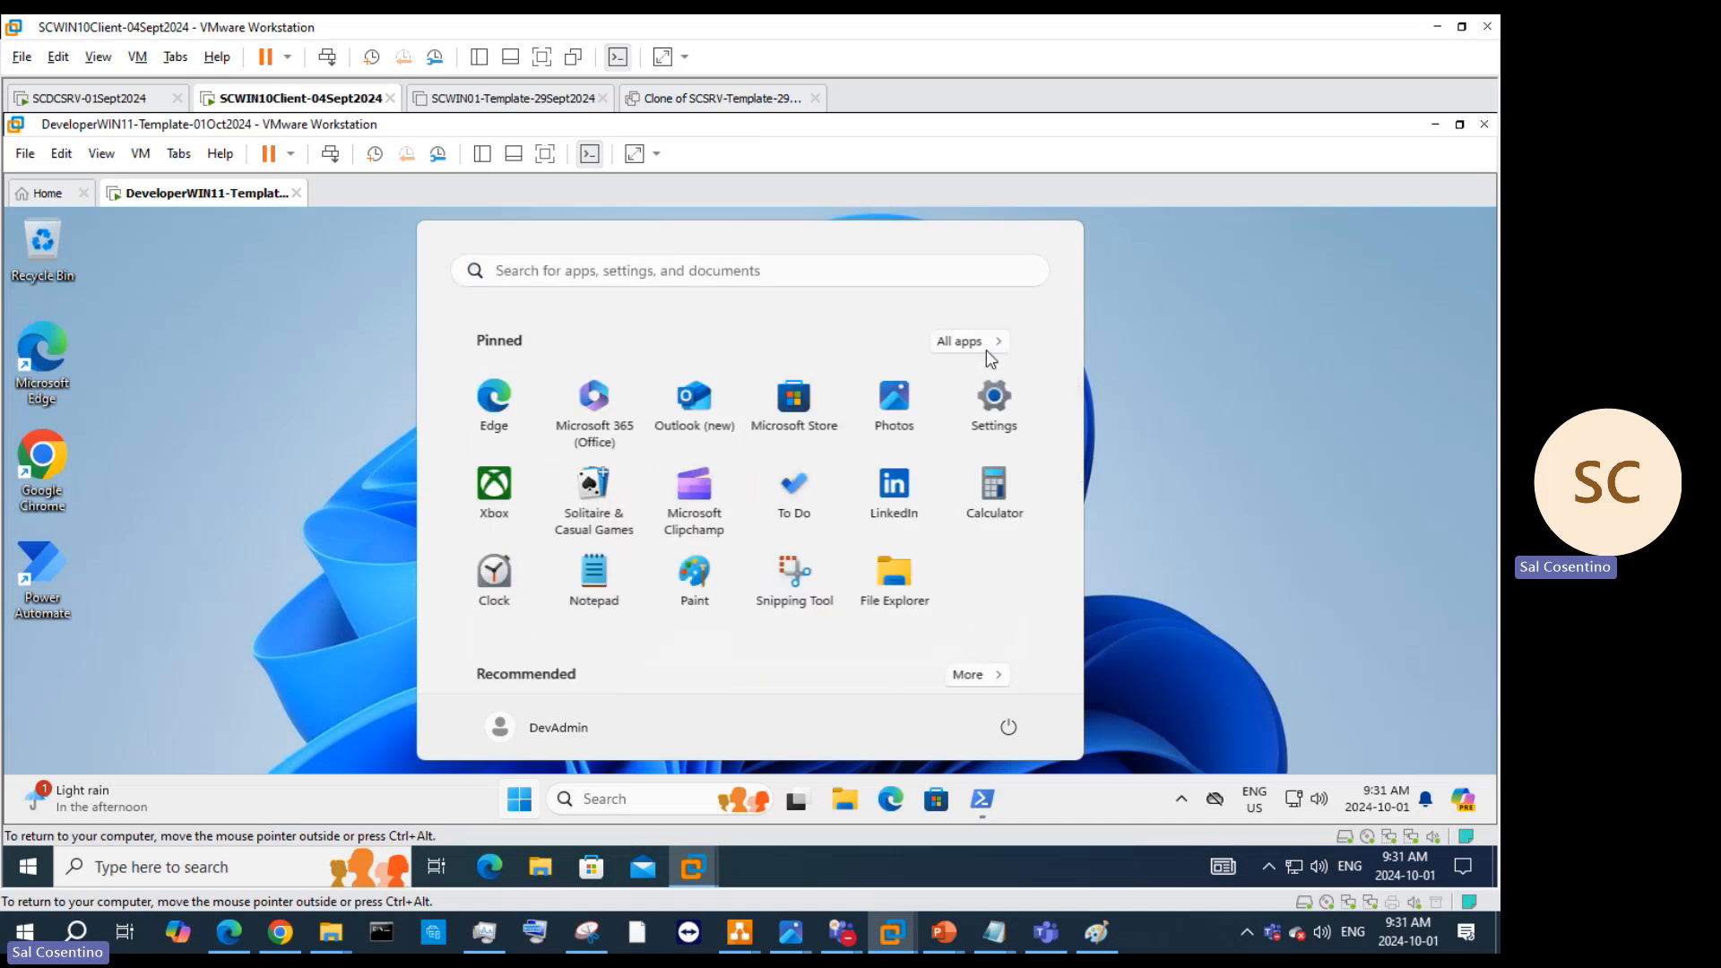
click(975, 680)
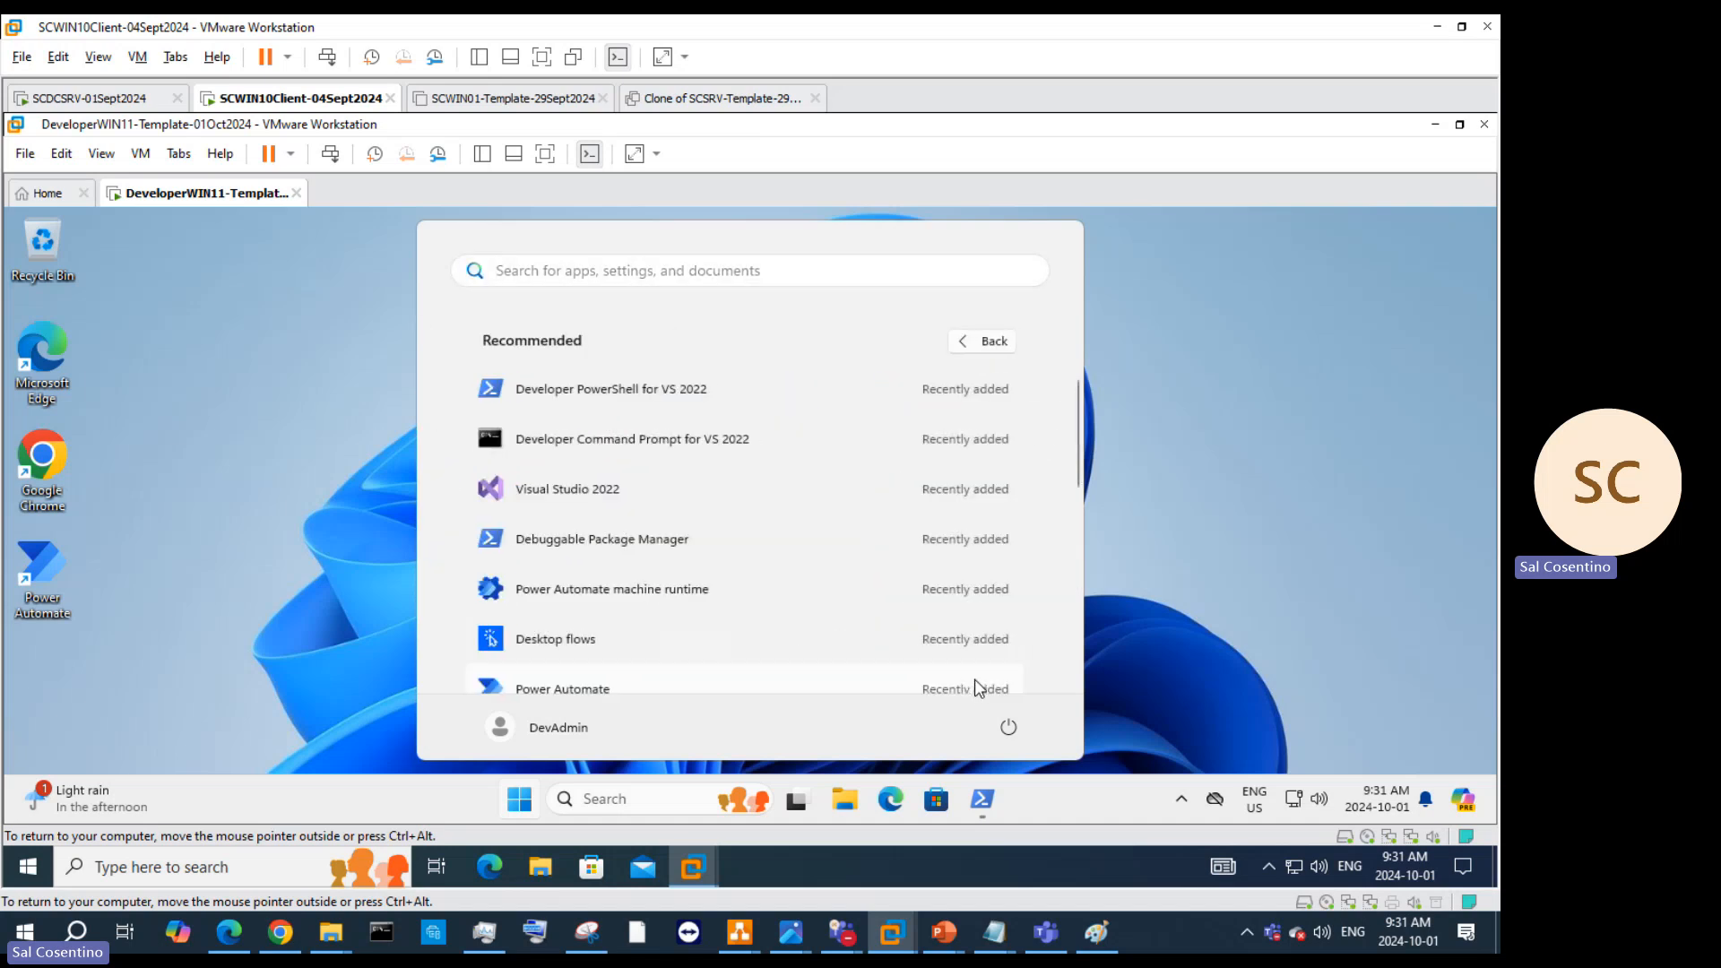
click(1019, 723)
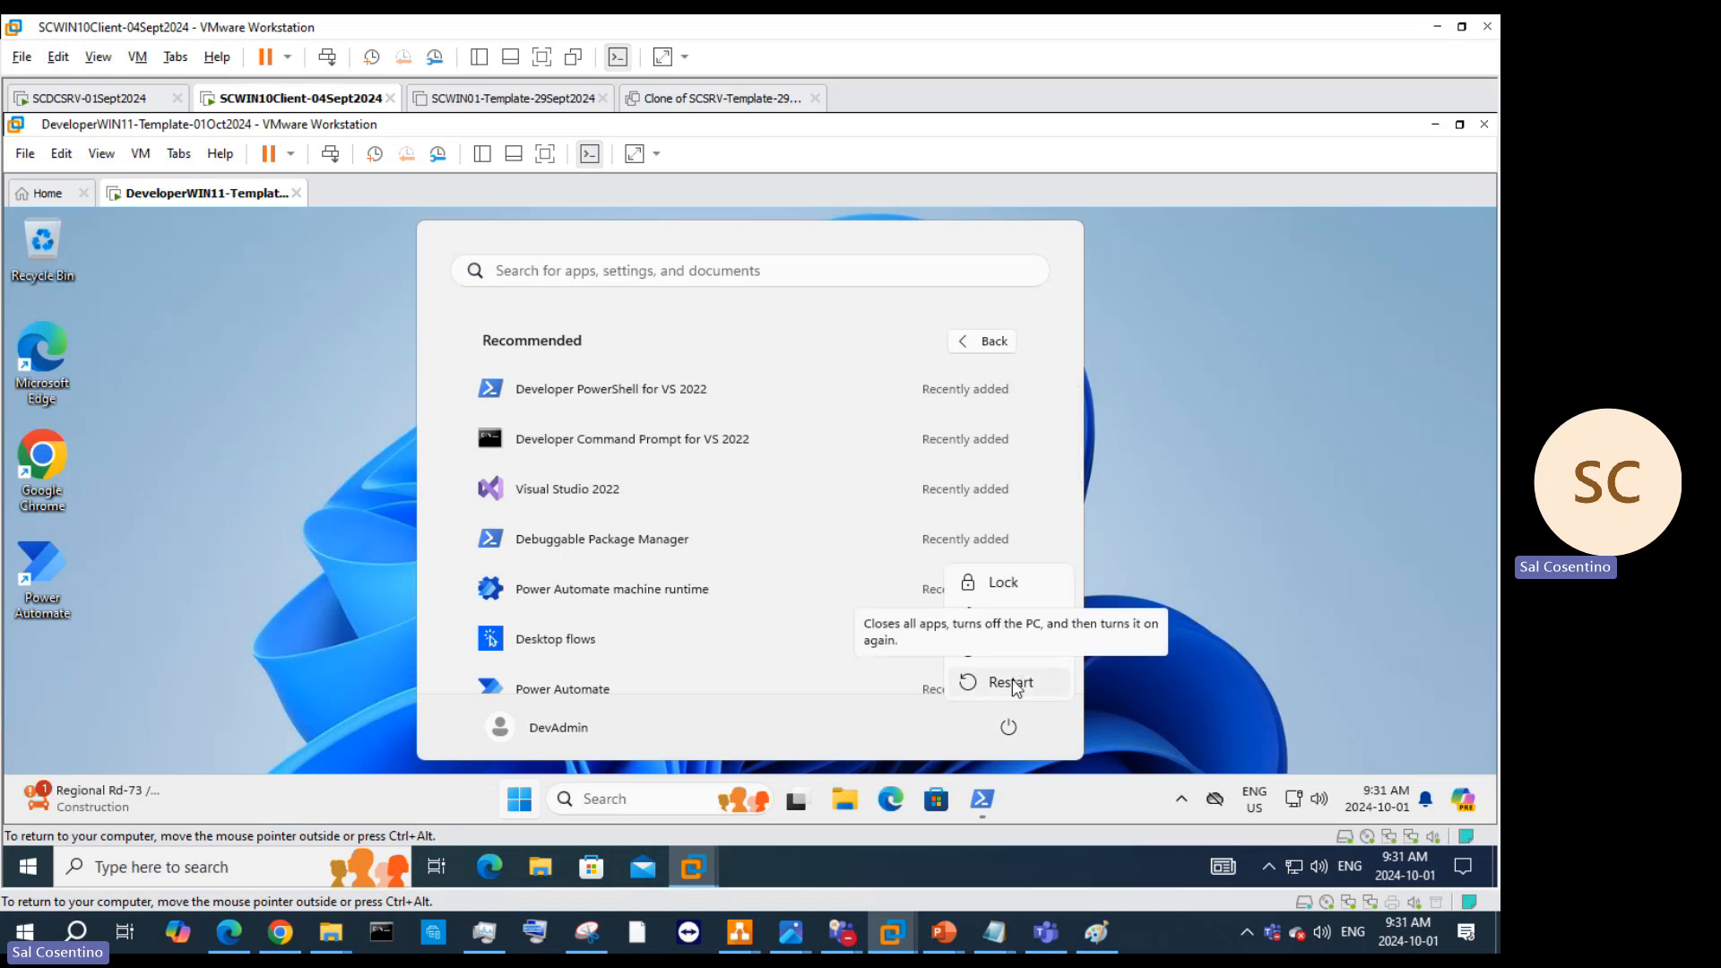
click(1011, 682)
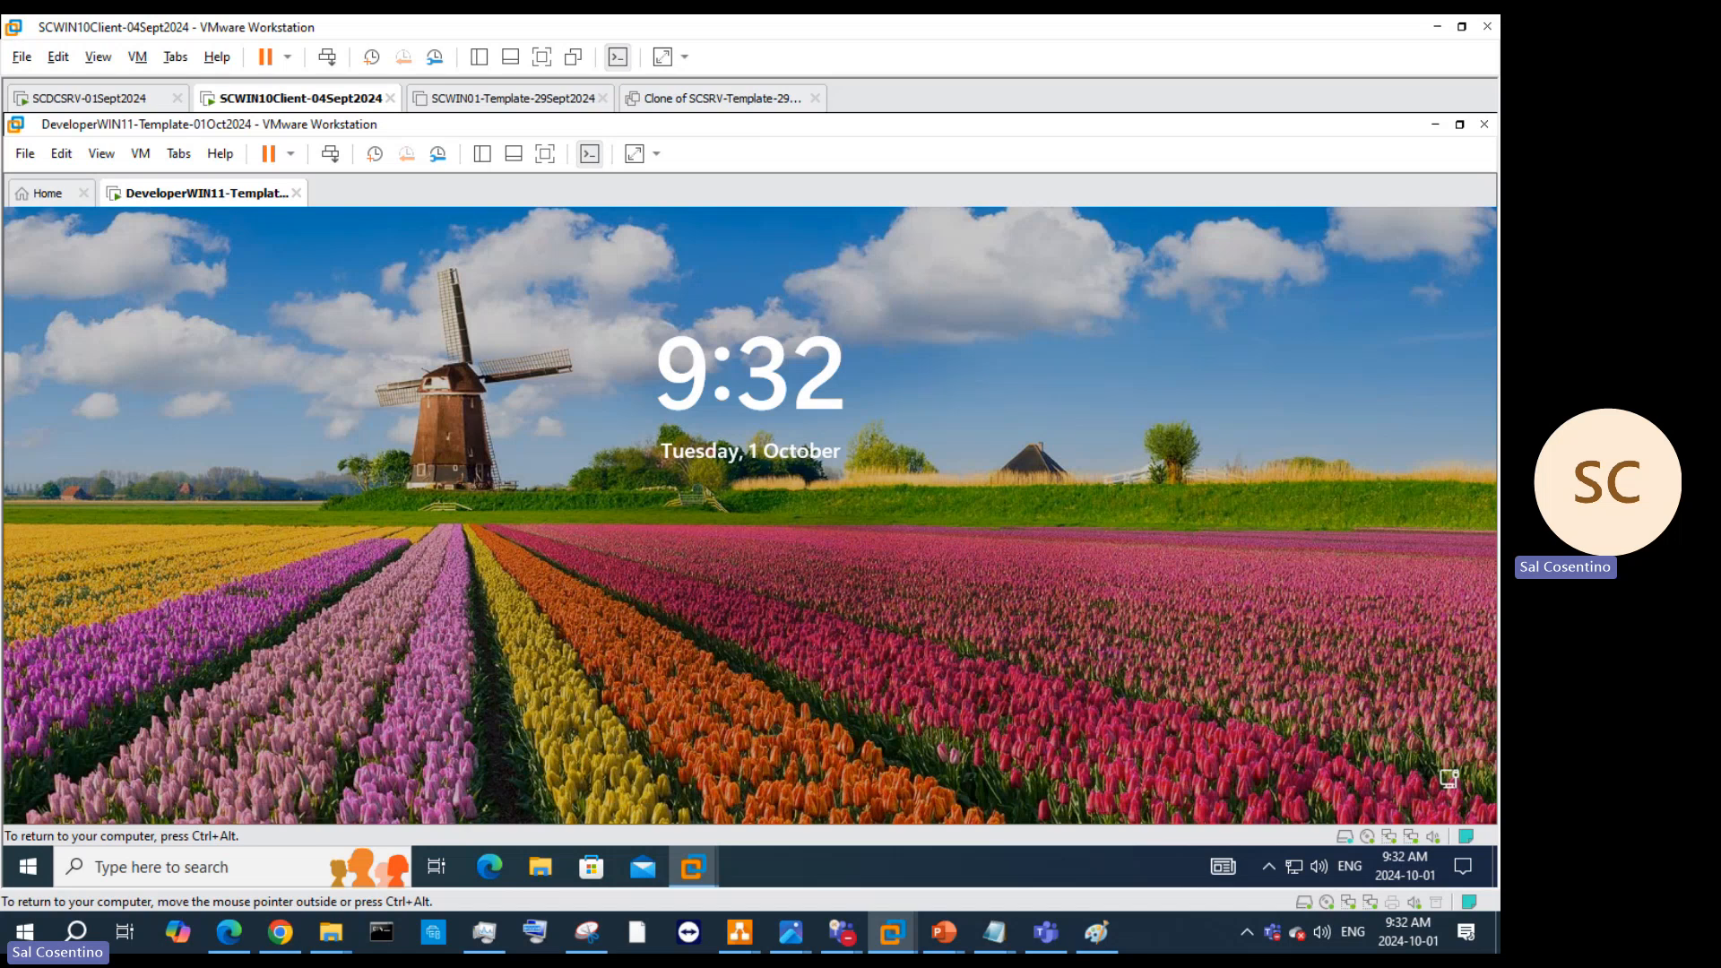
Wake the guest from its lock screen and reach the password prompt via Send Ctrl+Alt+Del
key(space)
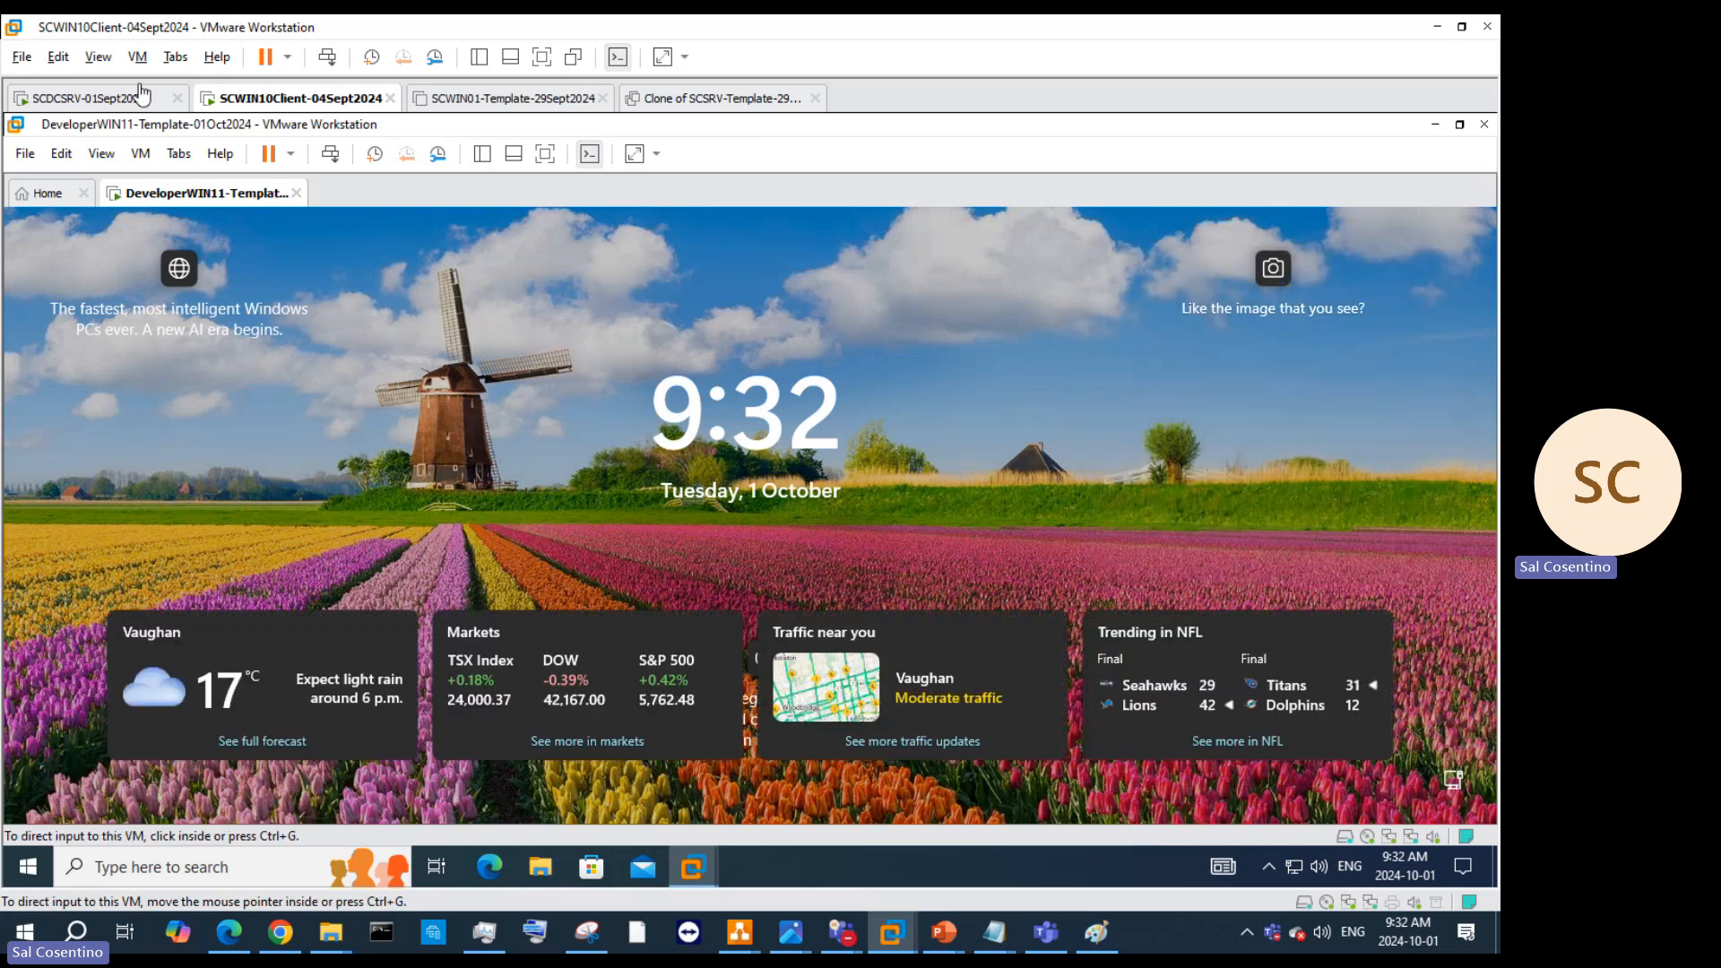
right_click(205, 193)
mouse_move(359, 237)
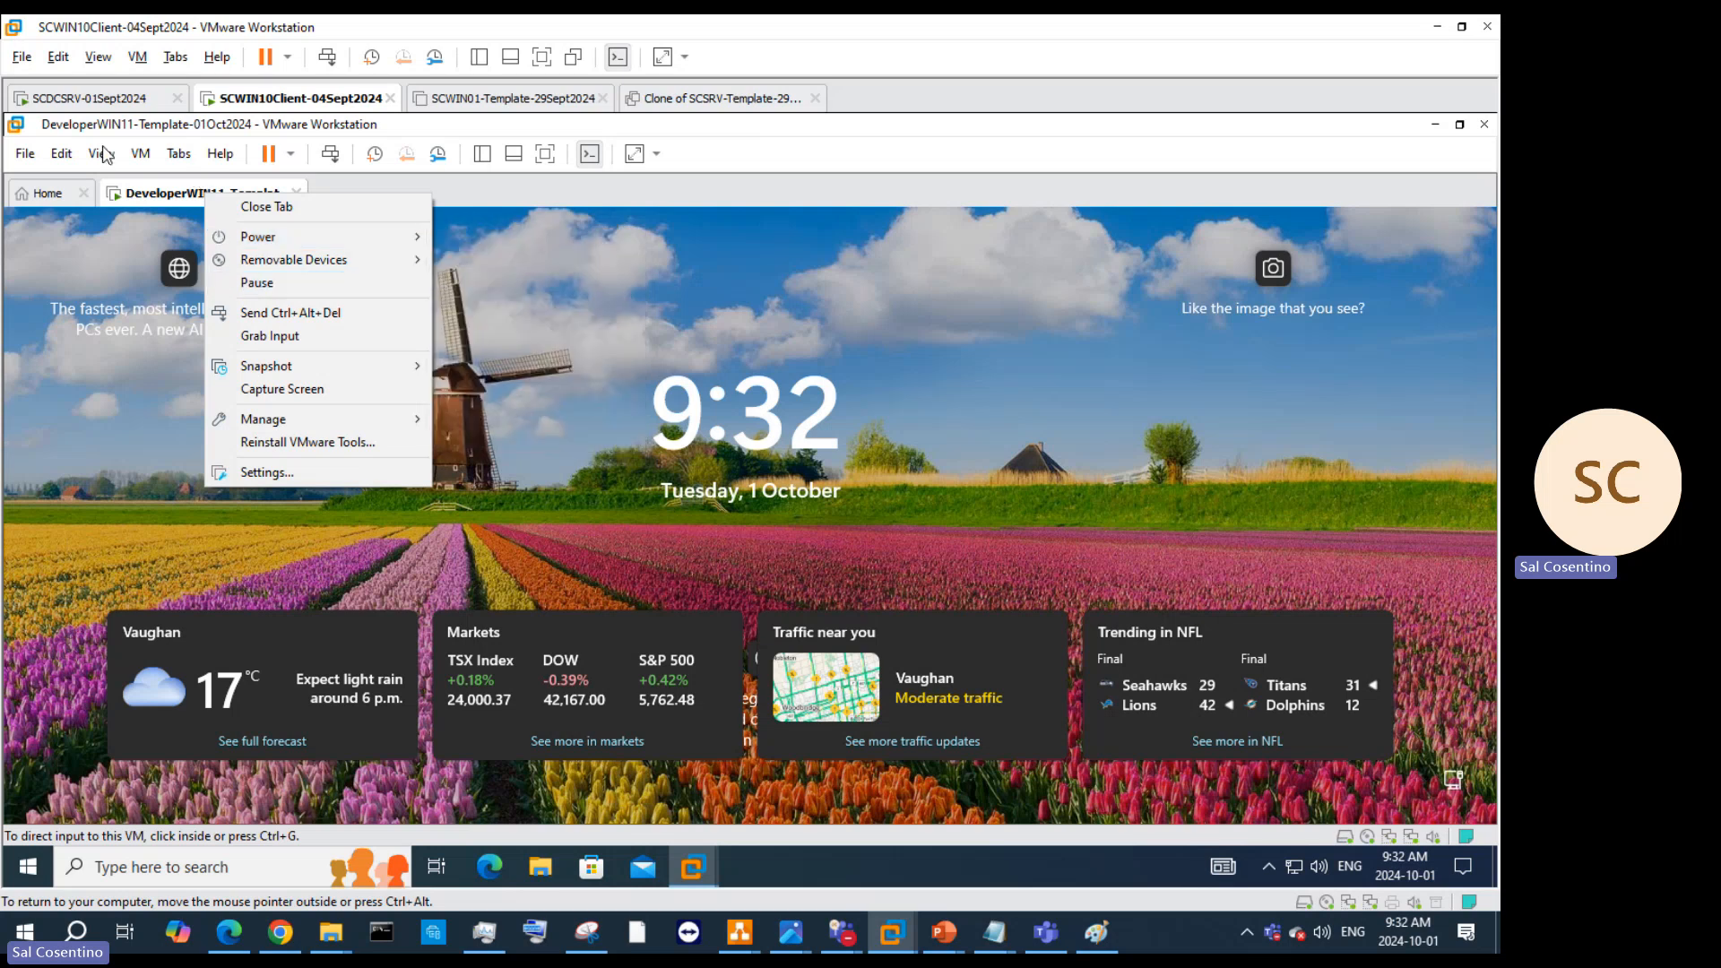
click(332, 157)
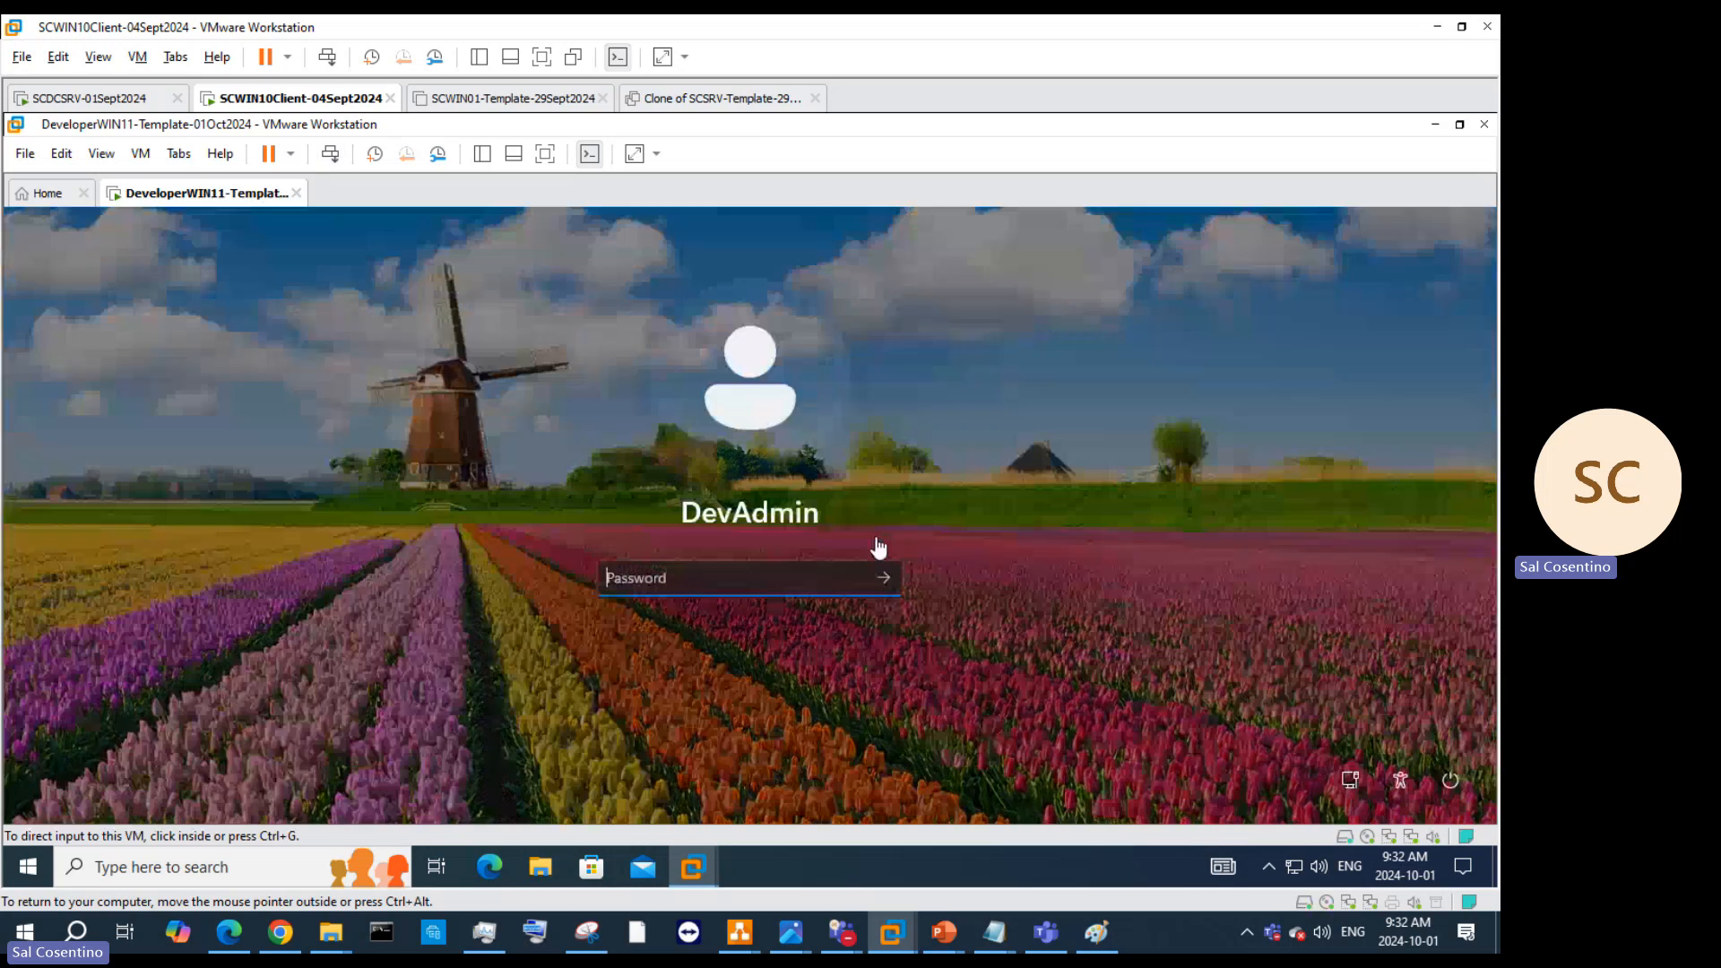
click(790, 570)
Enter the account password to sign in, then bring up Quick Settings
text(P)
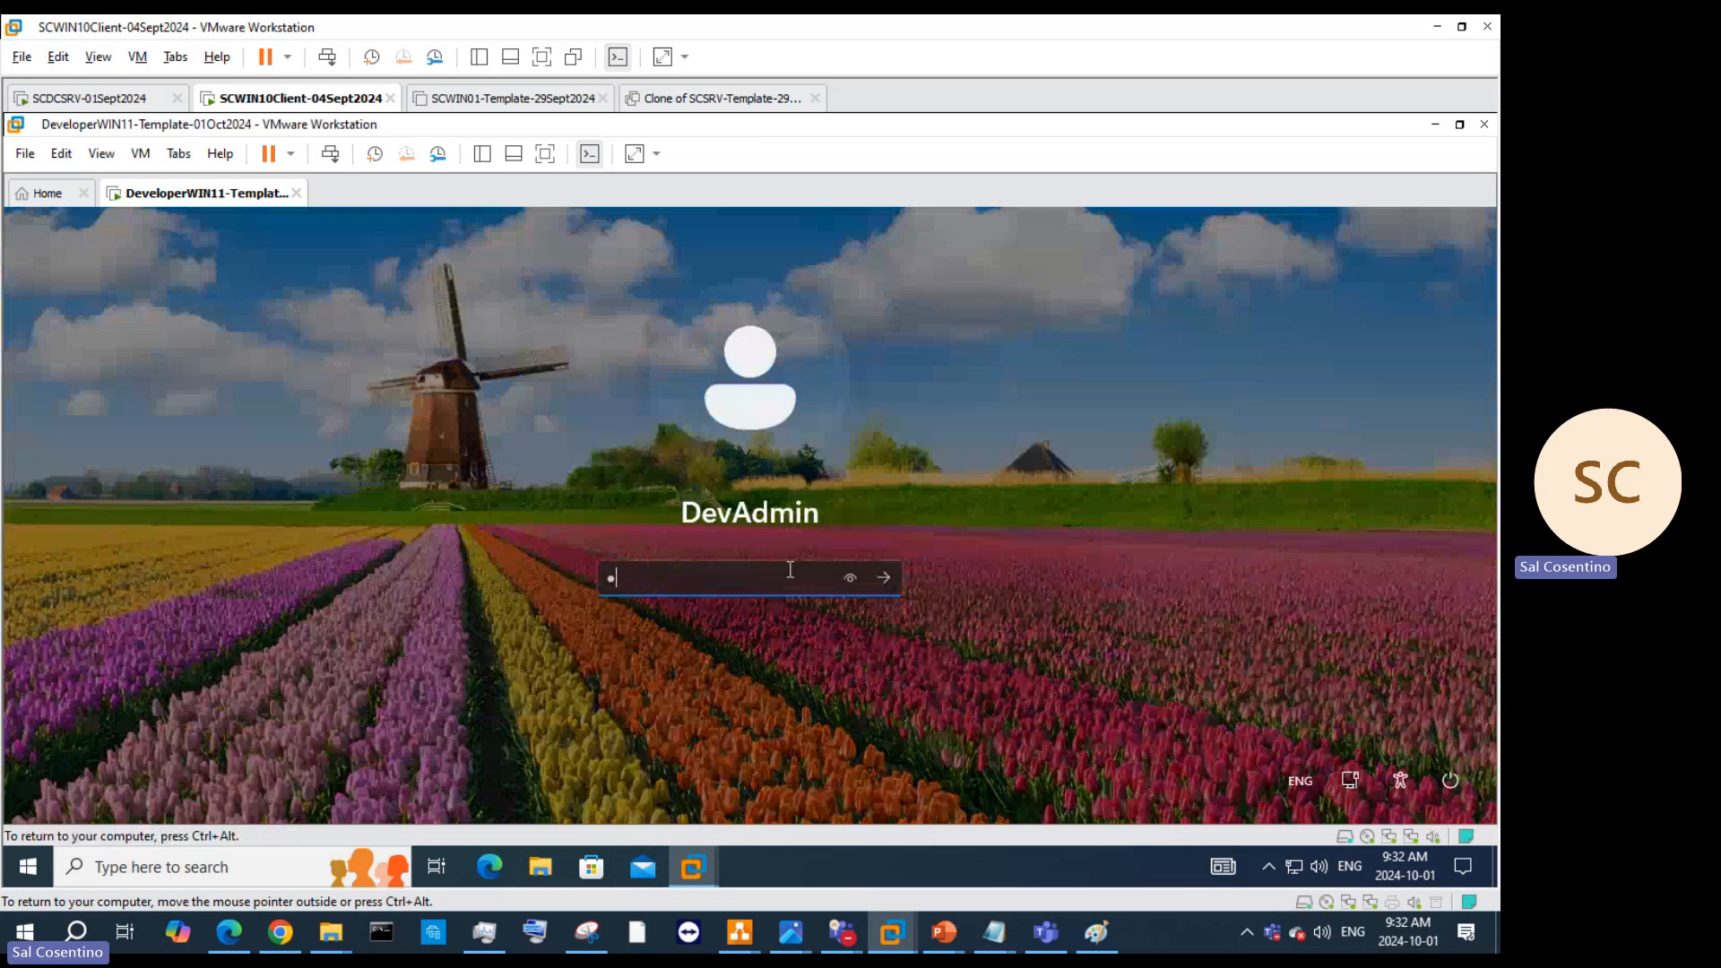
text(••••••••••••••)
key(Return)
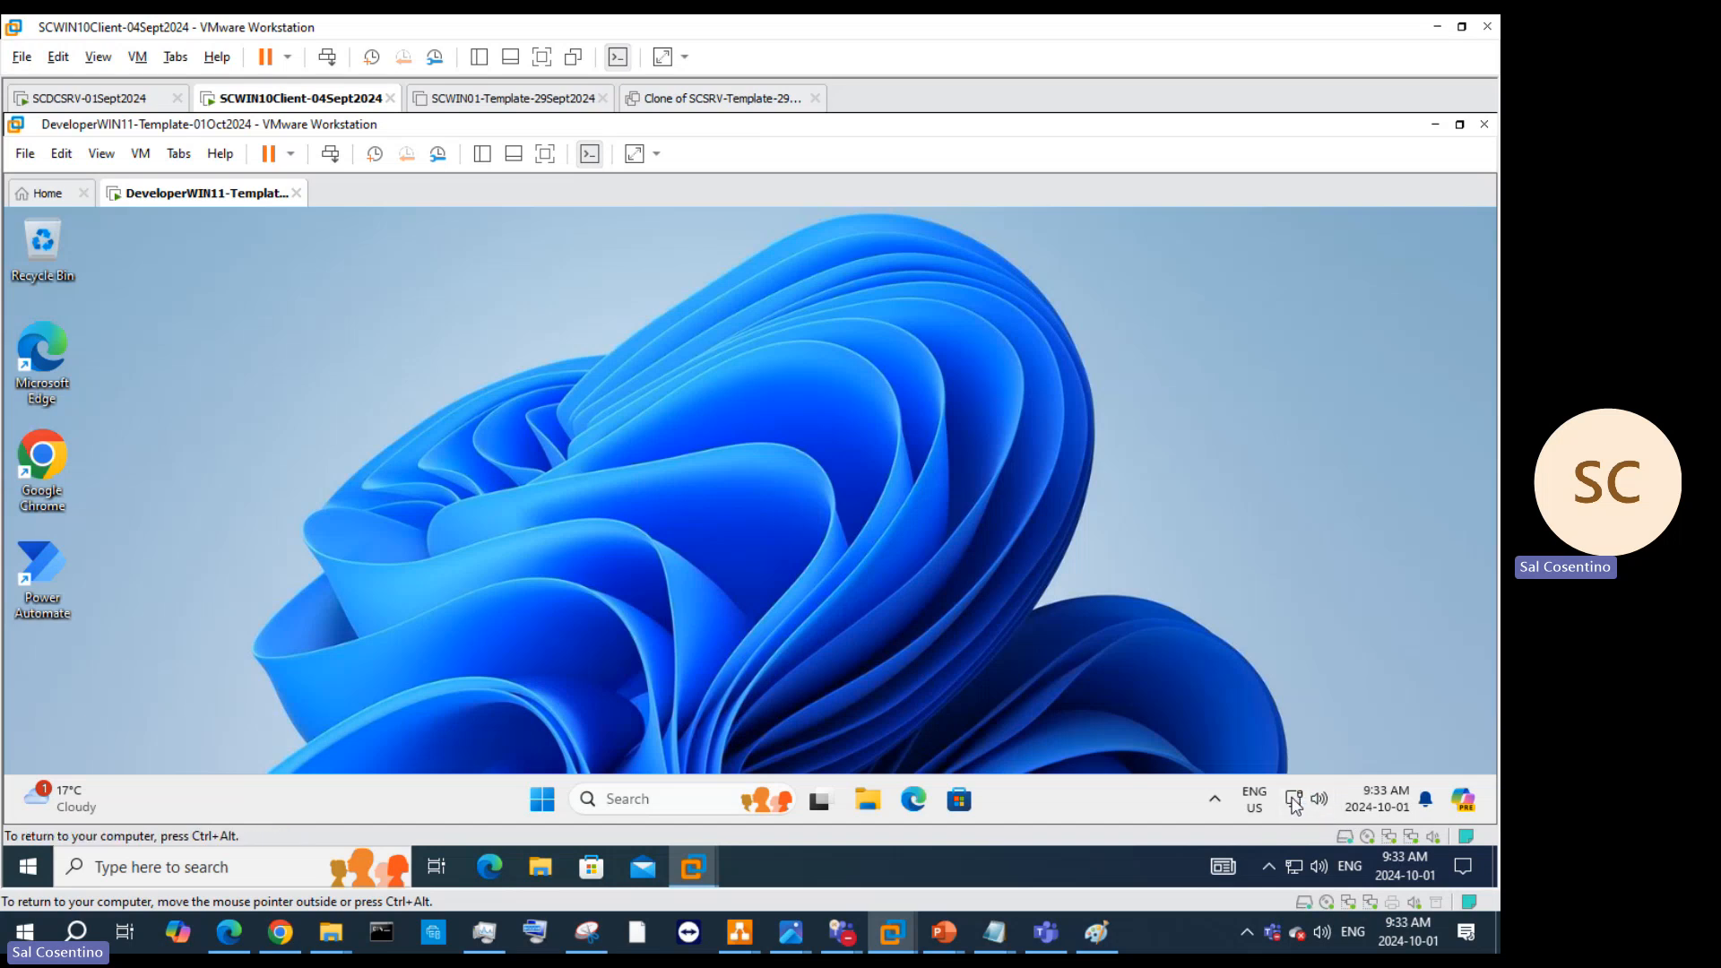
click(1295, 802)
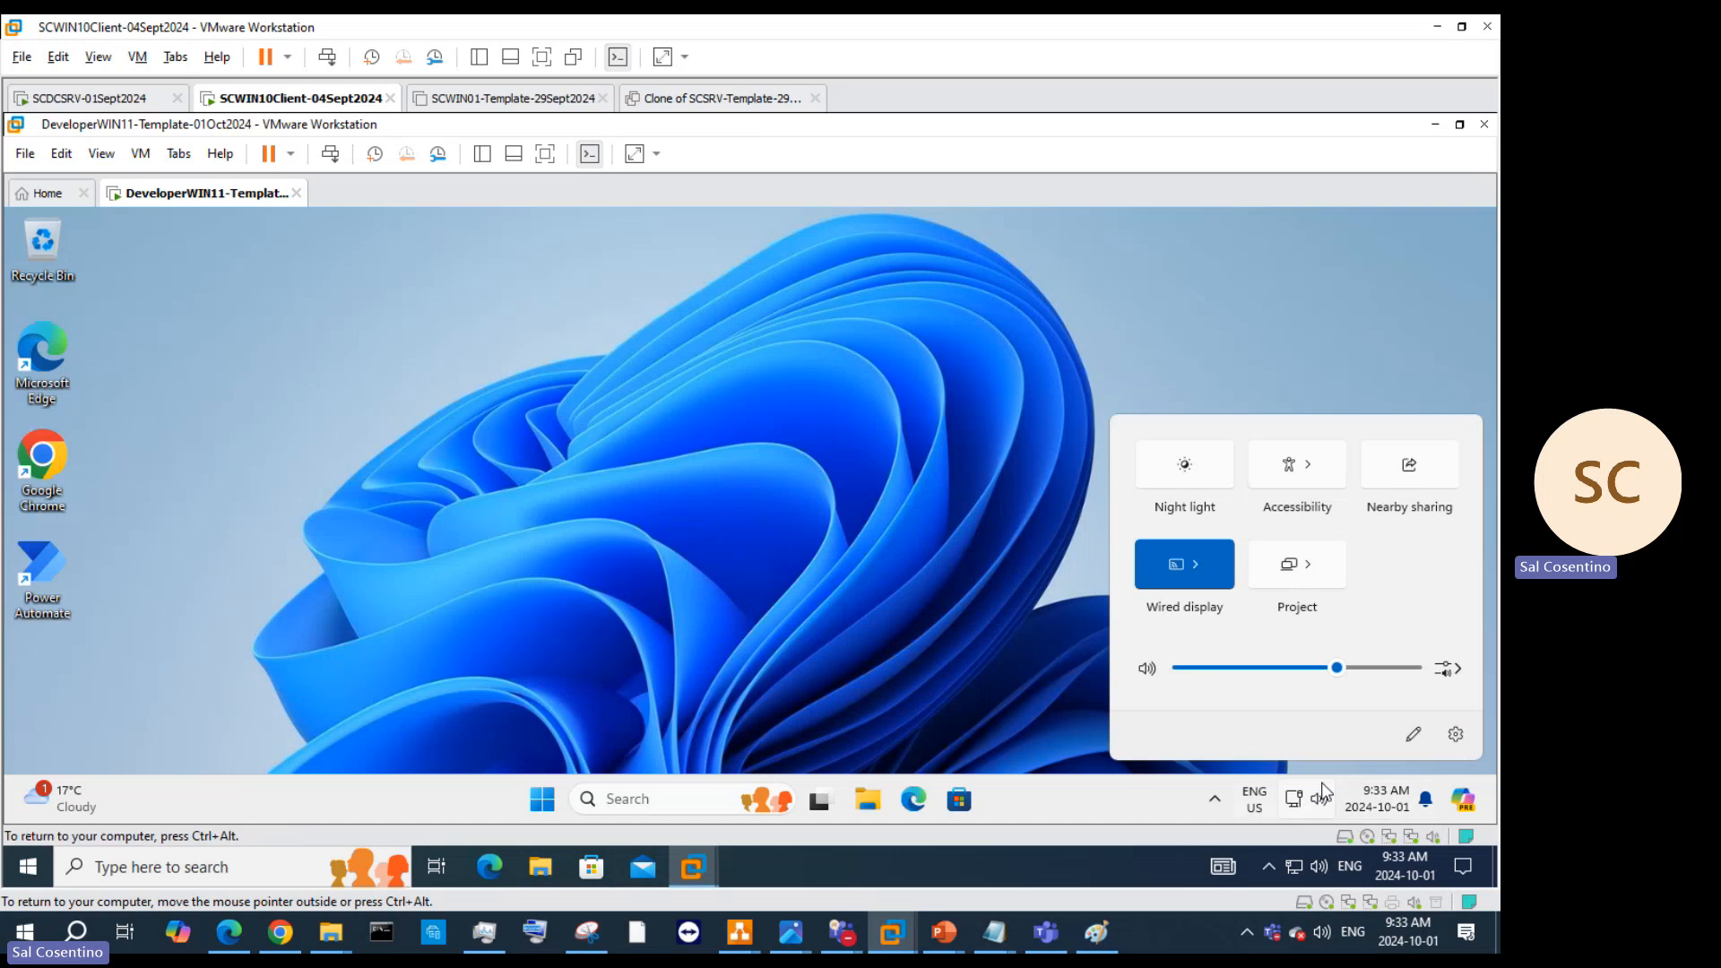
Check Network & internet settings: Ethernet1 connected, Ethernet0 without internet
right_click(1291, 802)
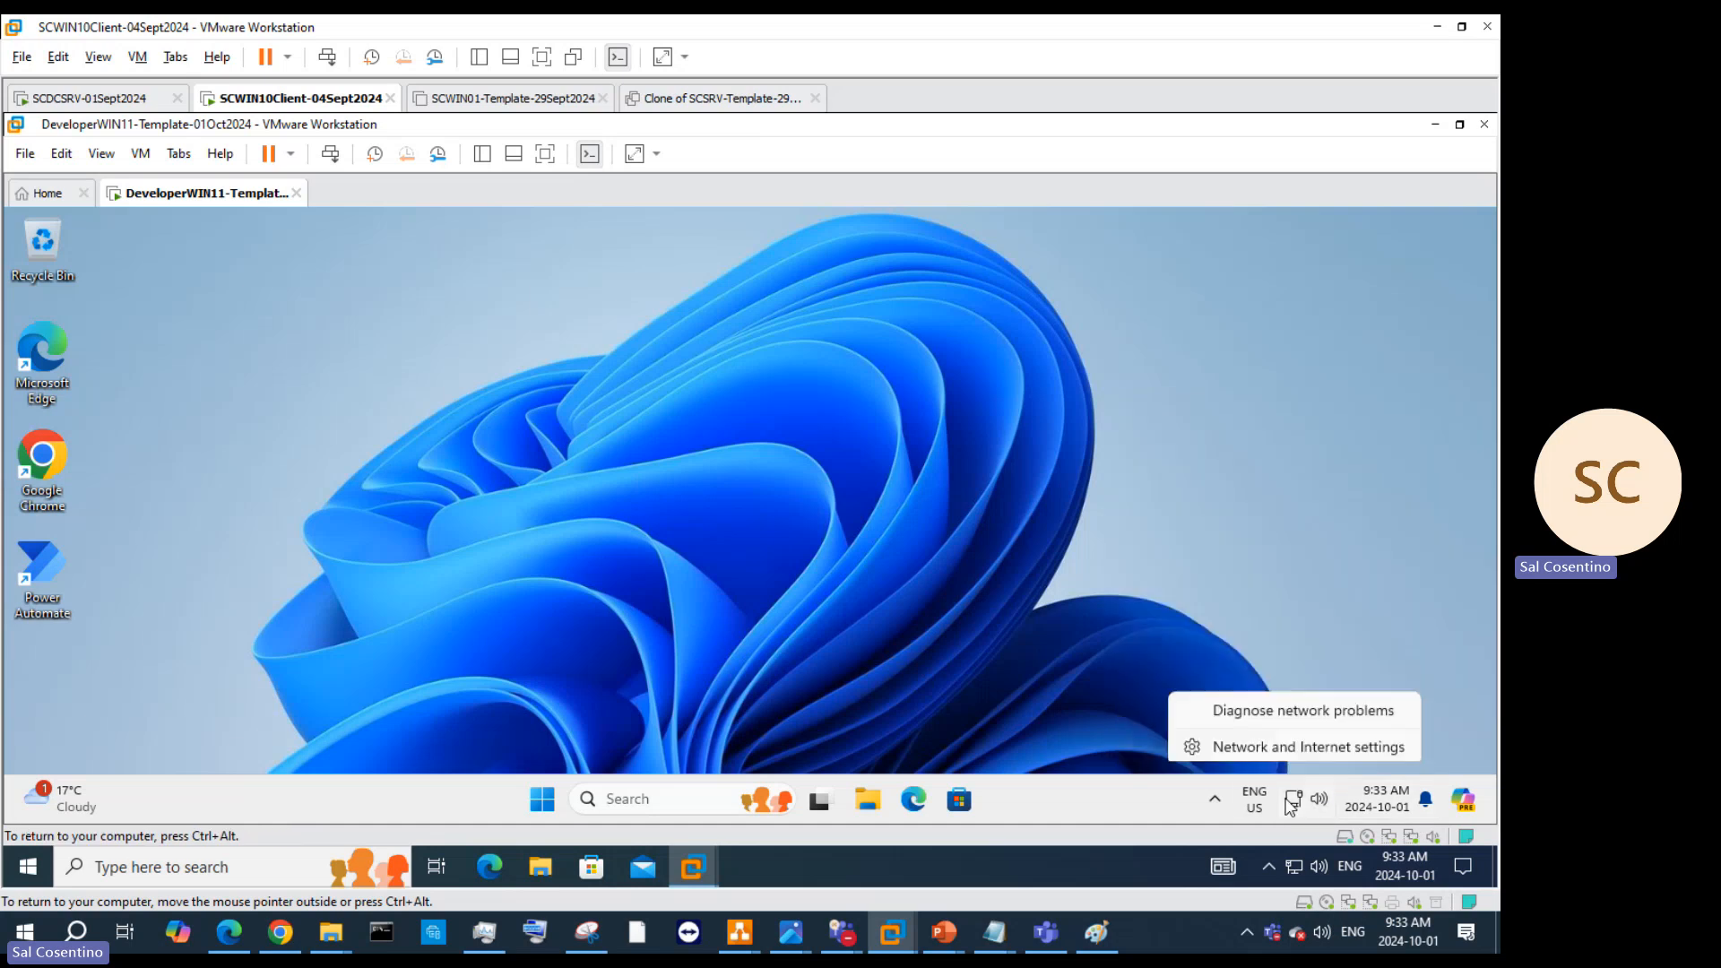
click(1304, 740)
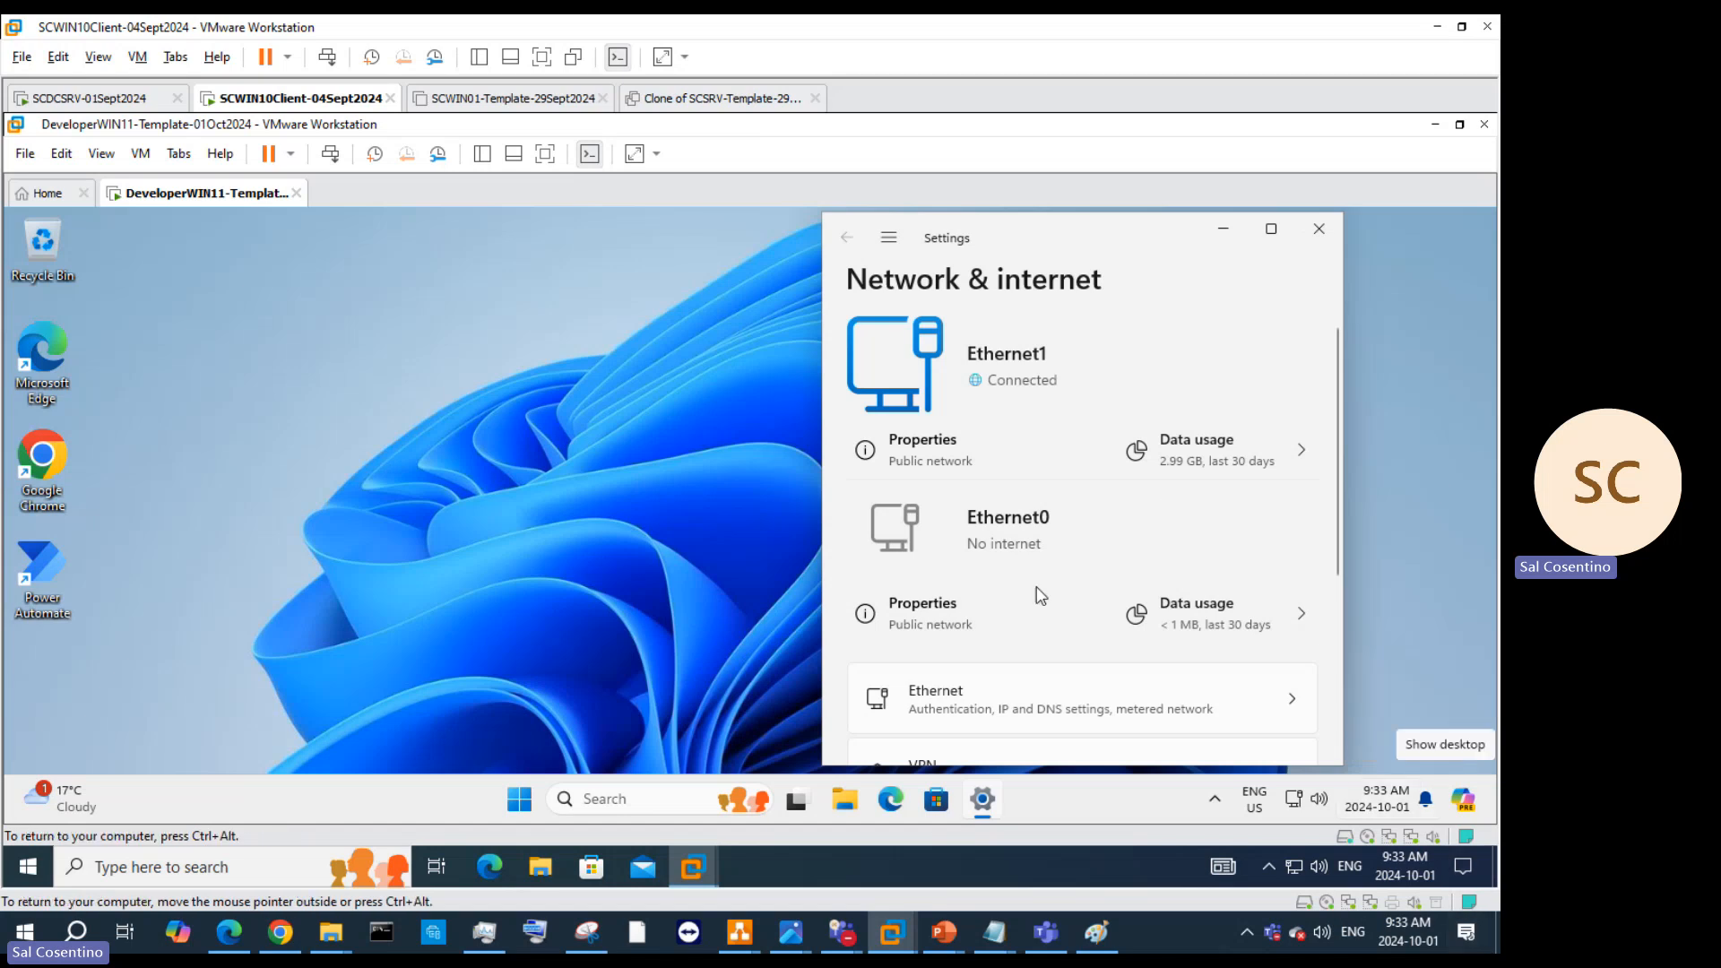
scroll(1141, 501, down, 3)
click(1149, 406)
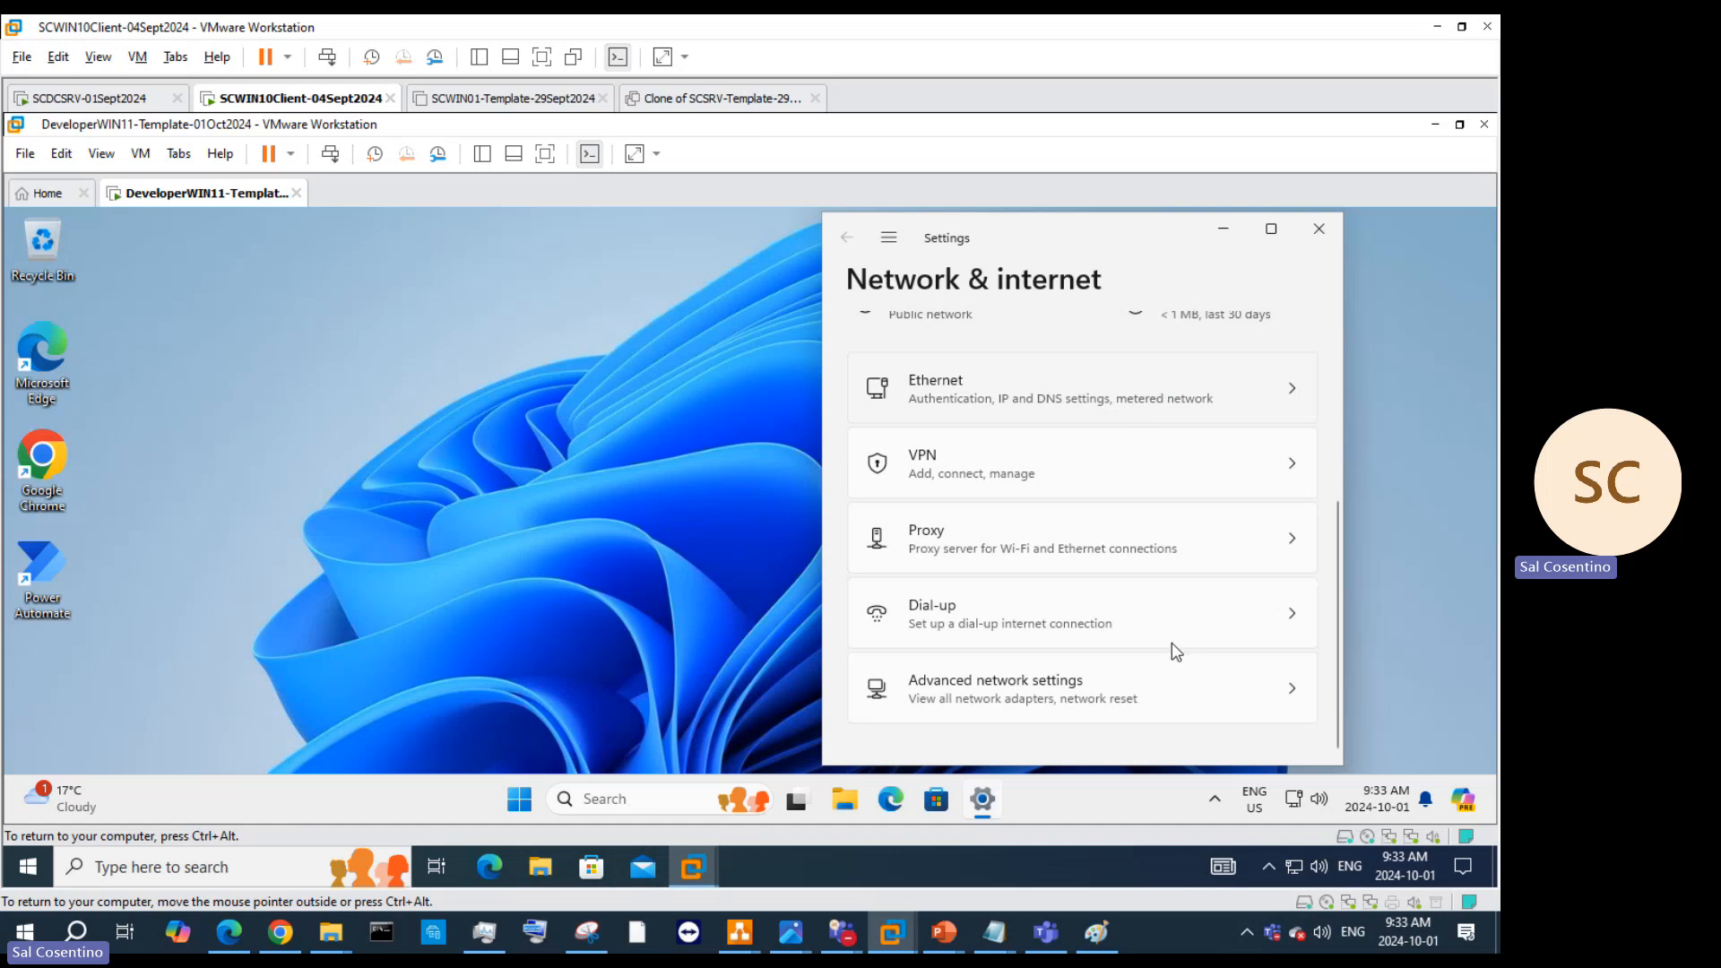
click(847, 237)
scroll(944, 671, down, 4)
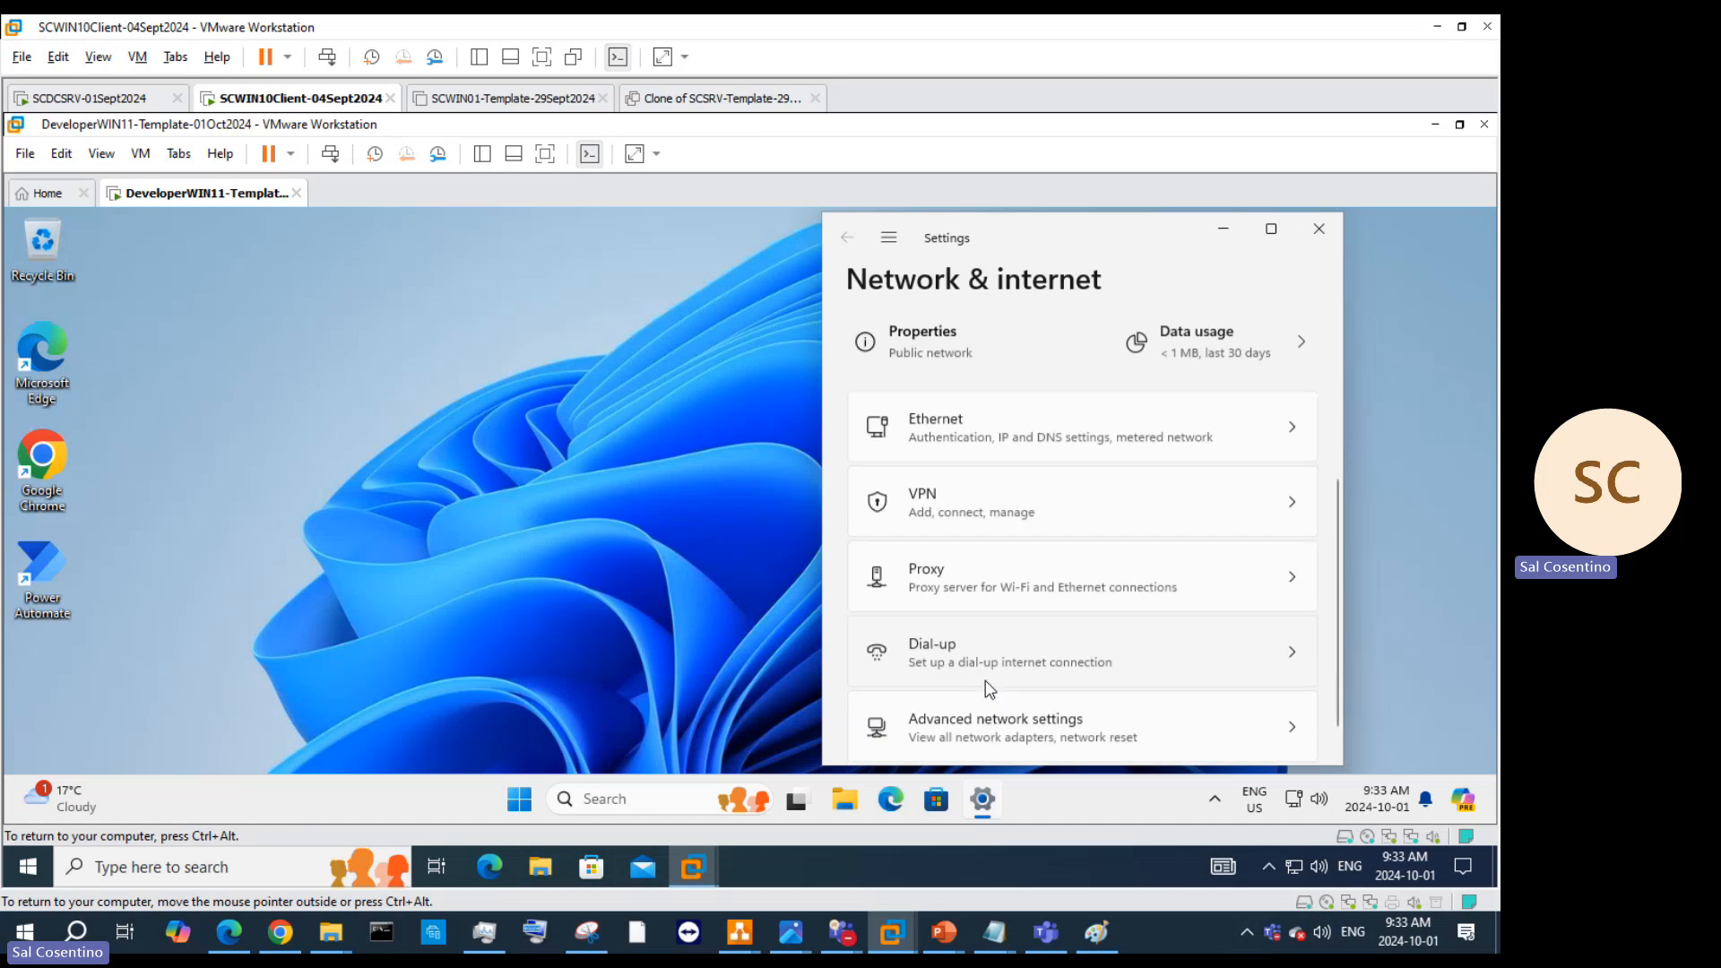
Disable Ethernet1 and Ethernet0 in Advanced network settings, then minimize Settings
click(976, 739)
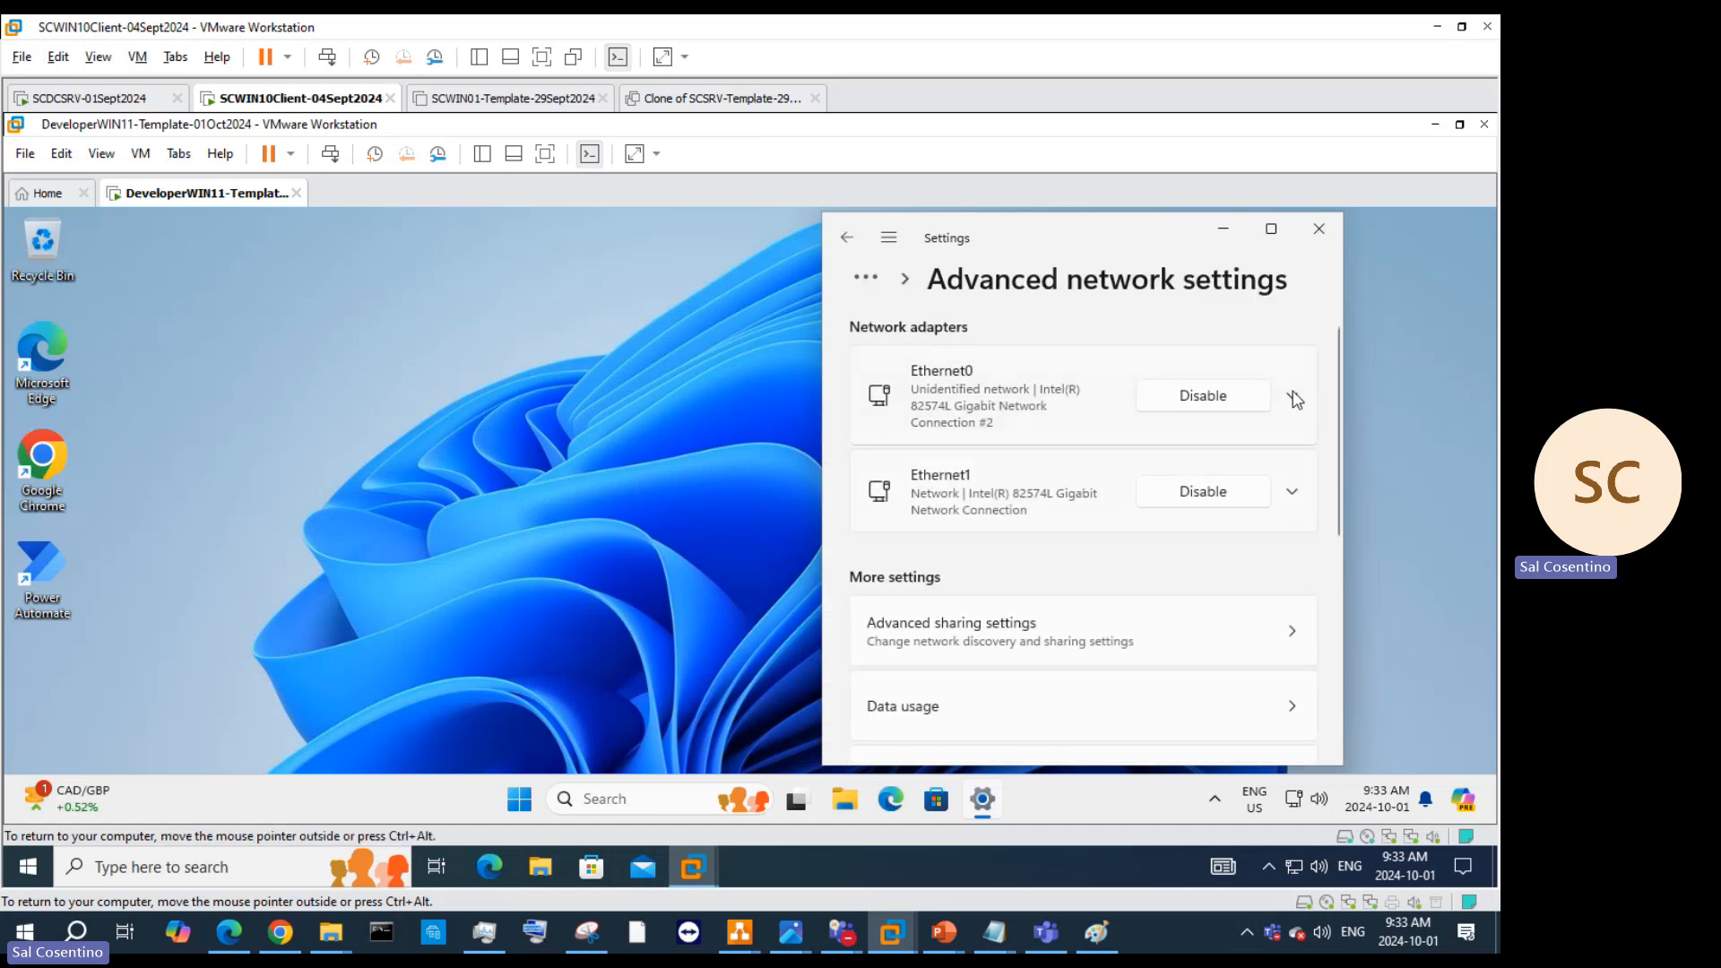
click(1223, 504)
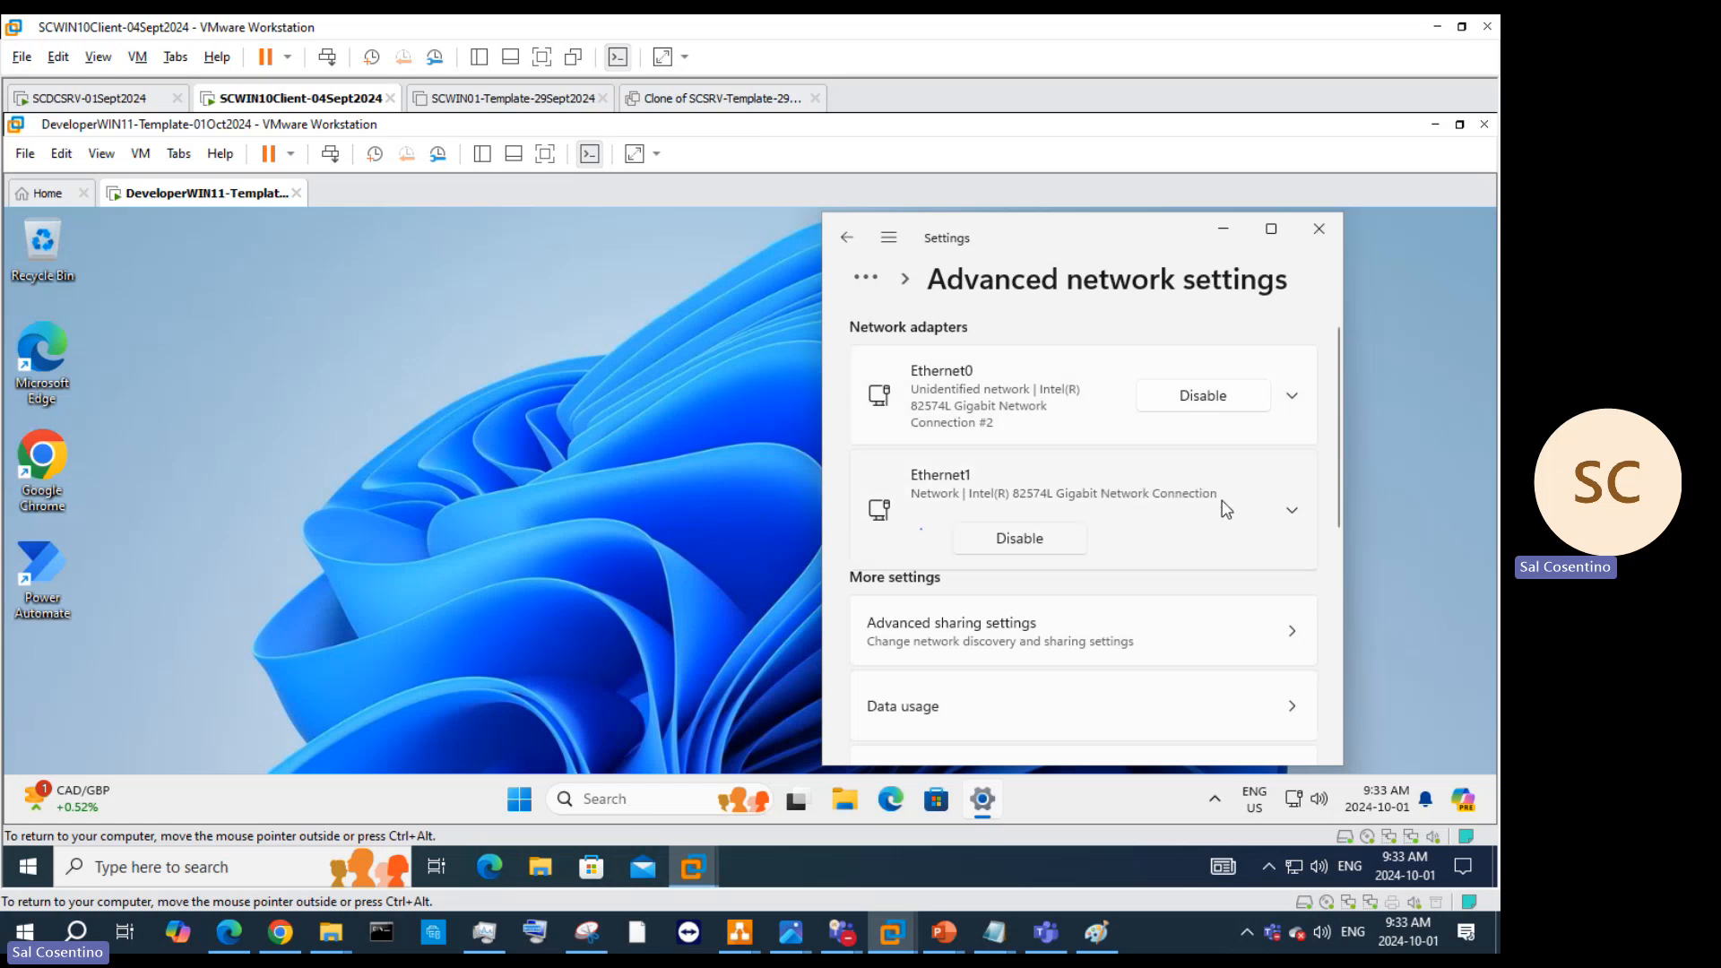
click(1202, 404)
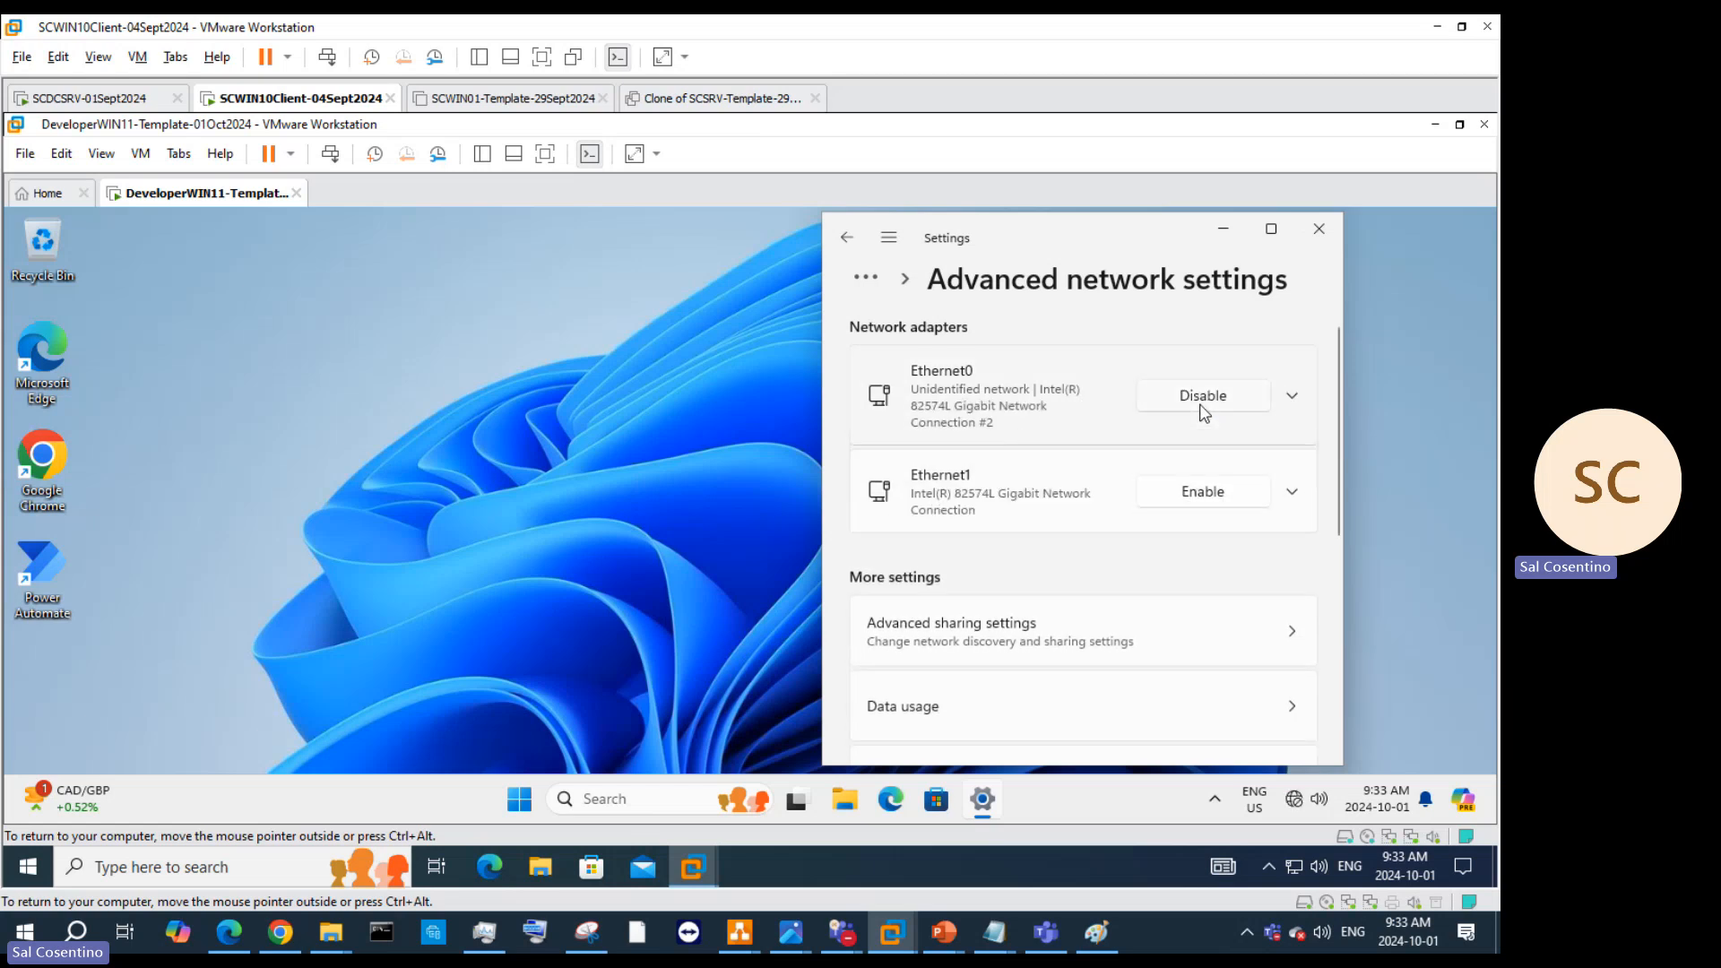
click(1223, 228)
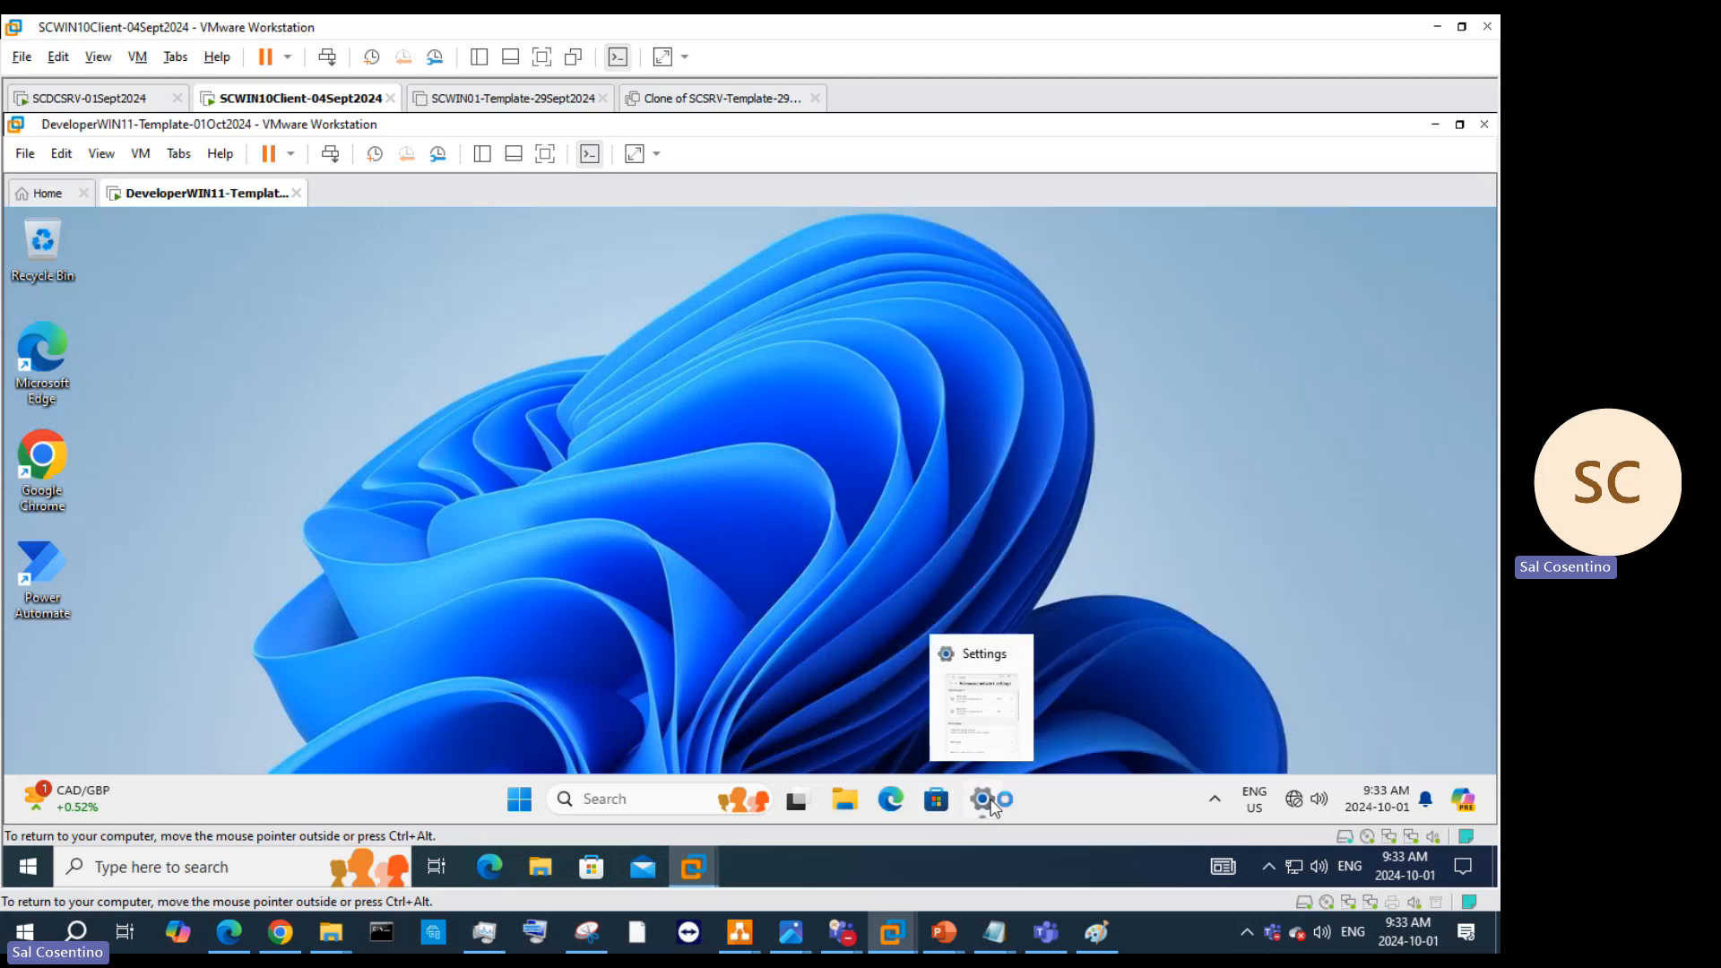
click(658, 797)
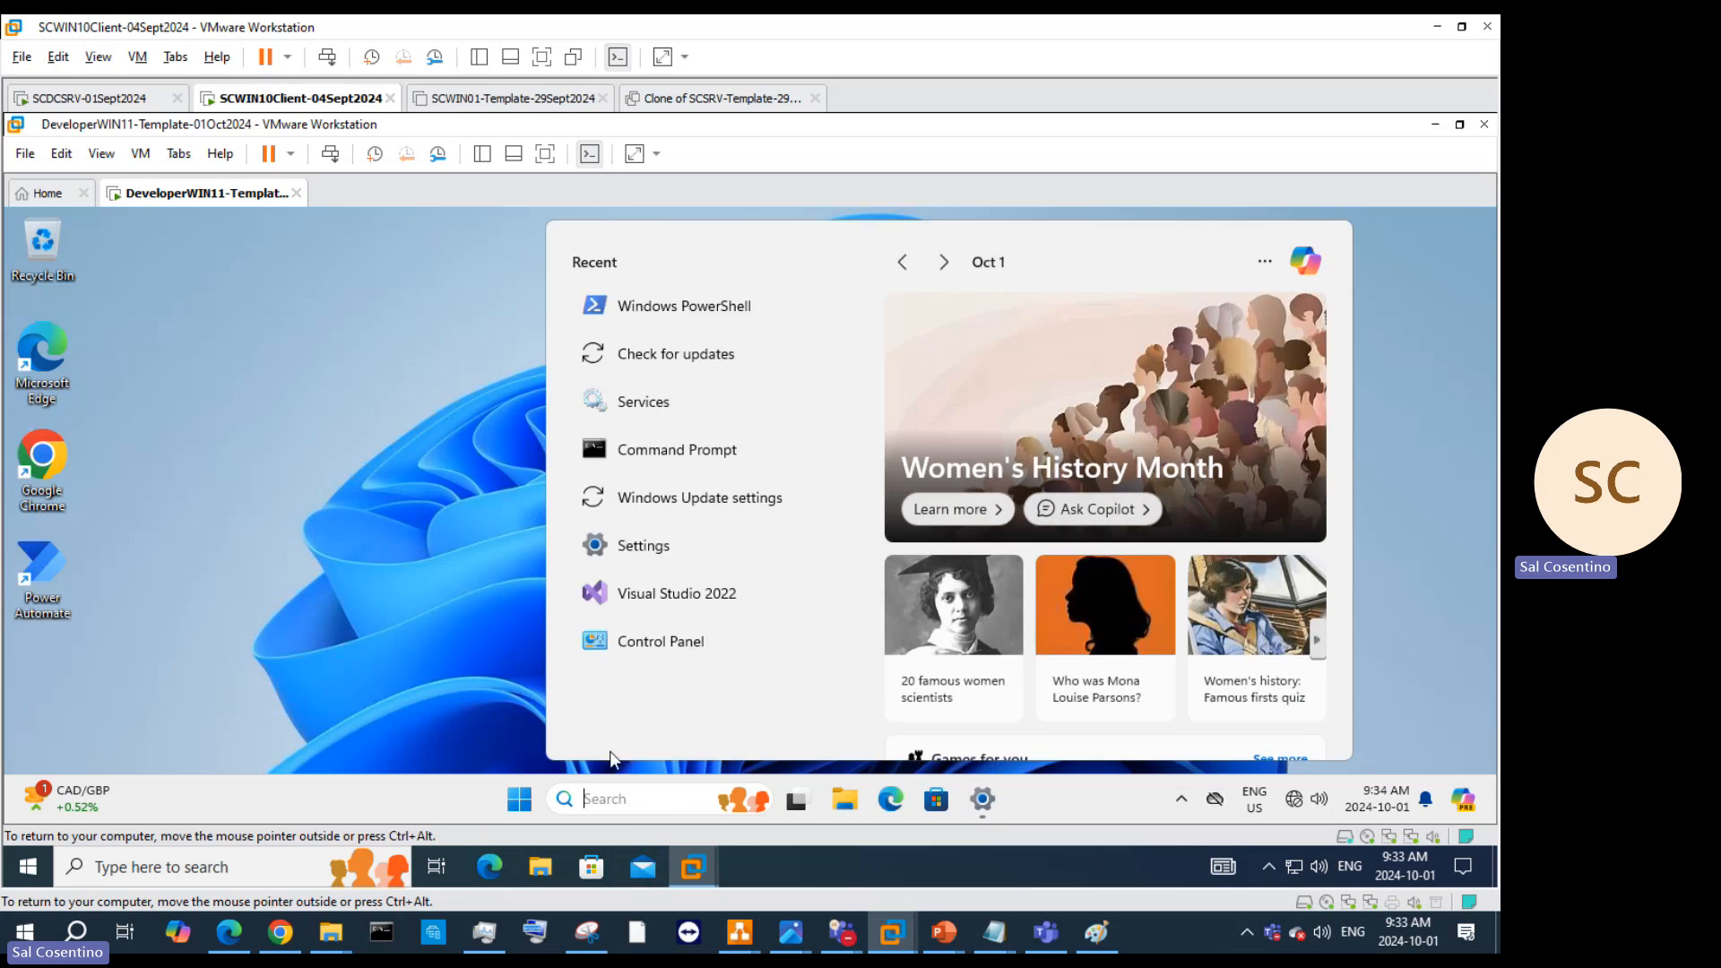
Run 'sysprep' from the Run dialog to open the C:\Windows\System32\Sysprep folder
text(sys)
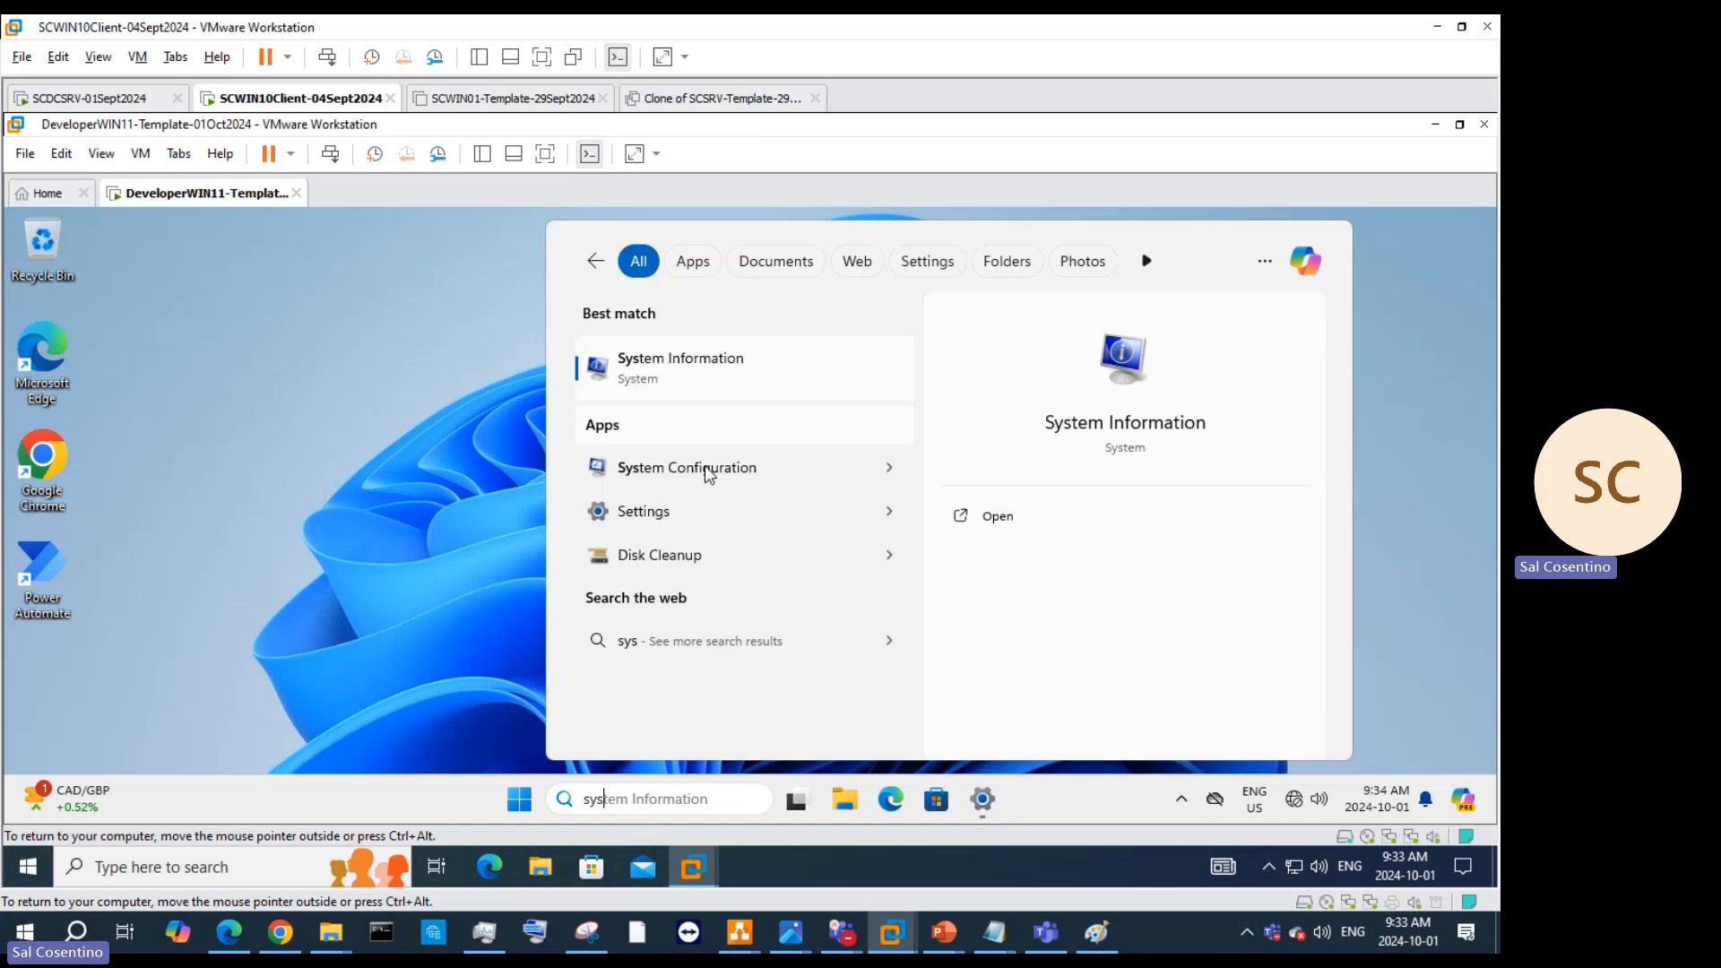
text(pre)
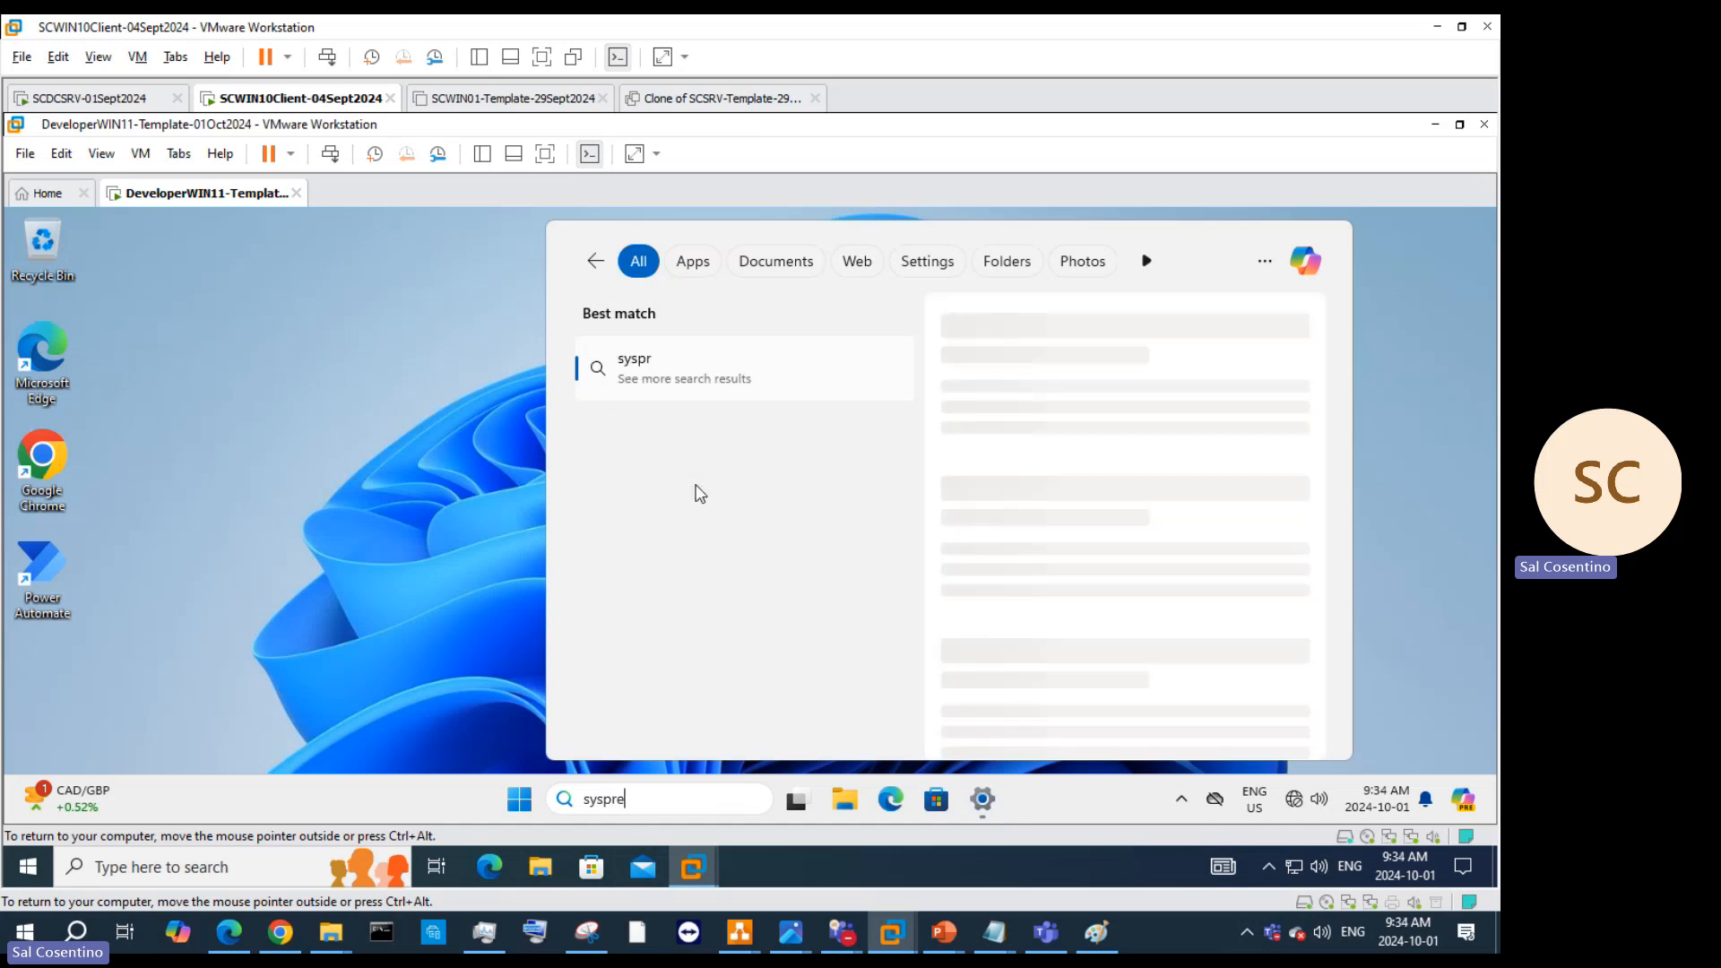
text(p)
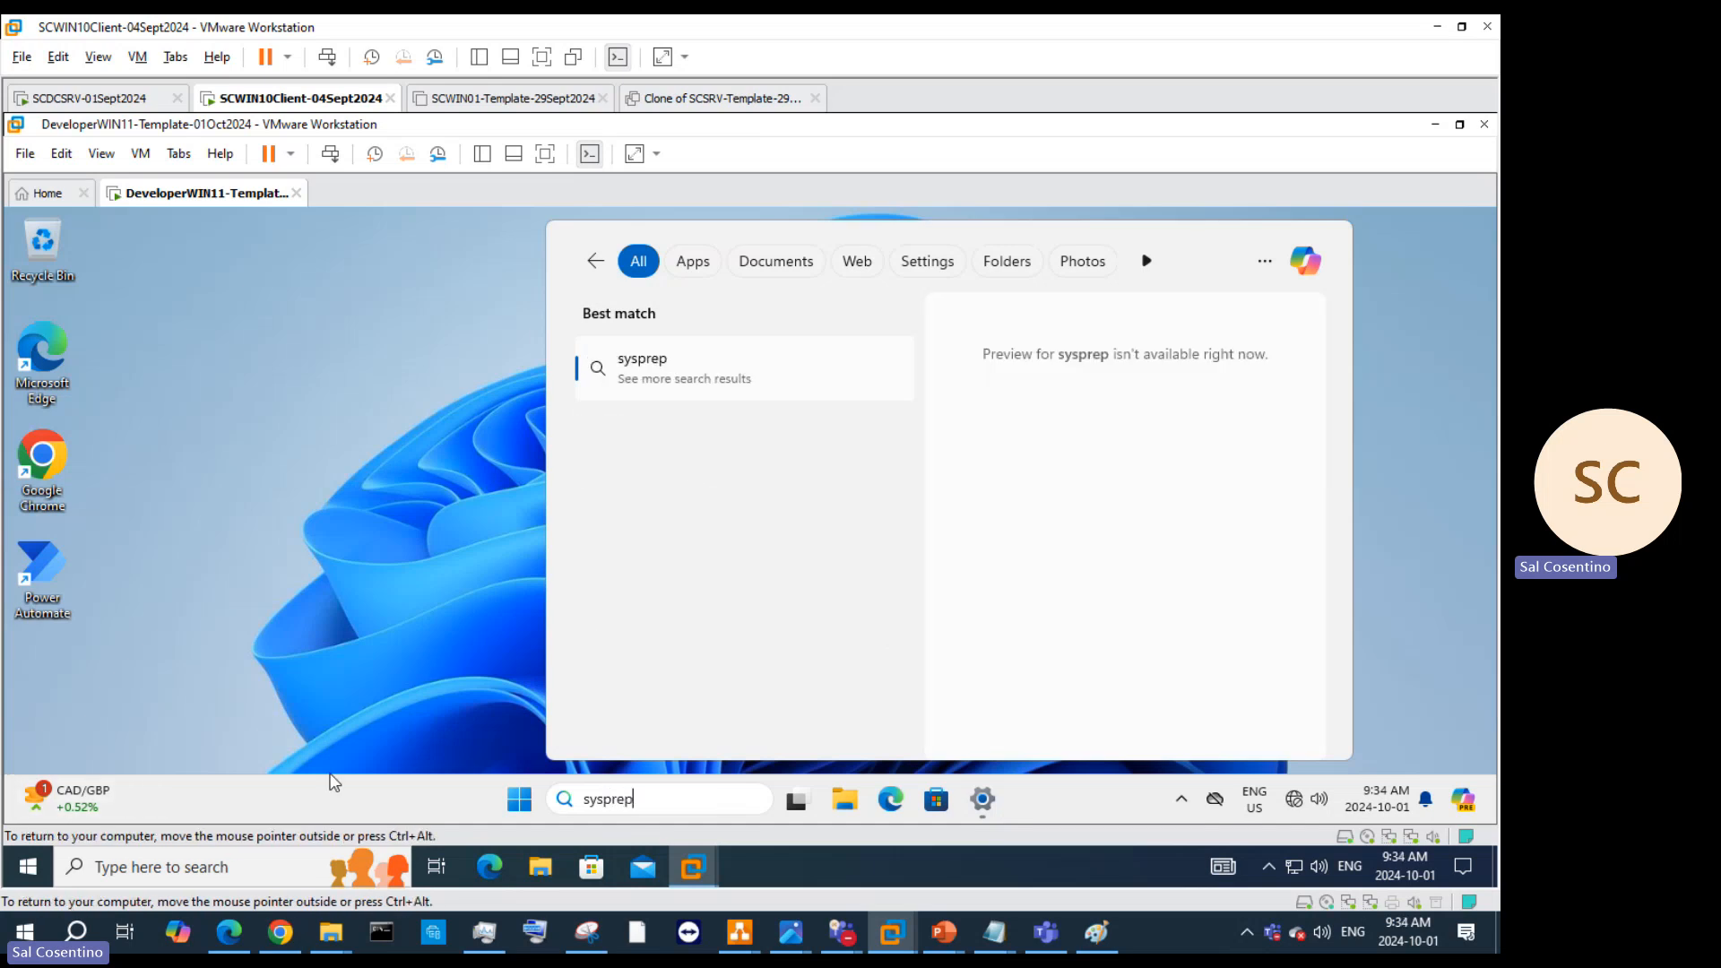
click(519, 799)
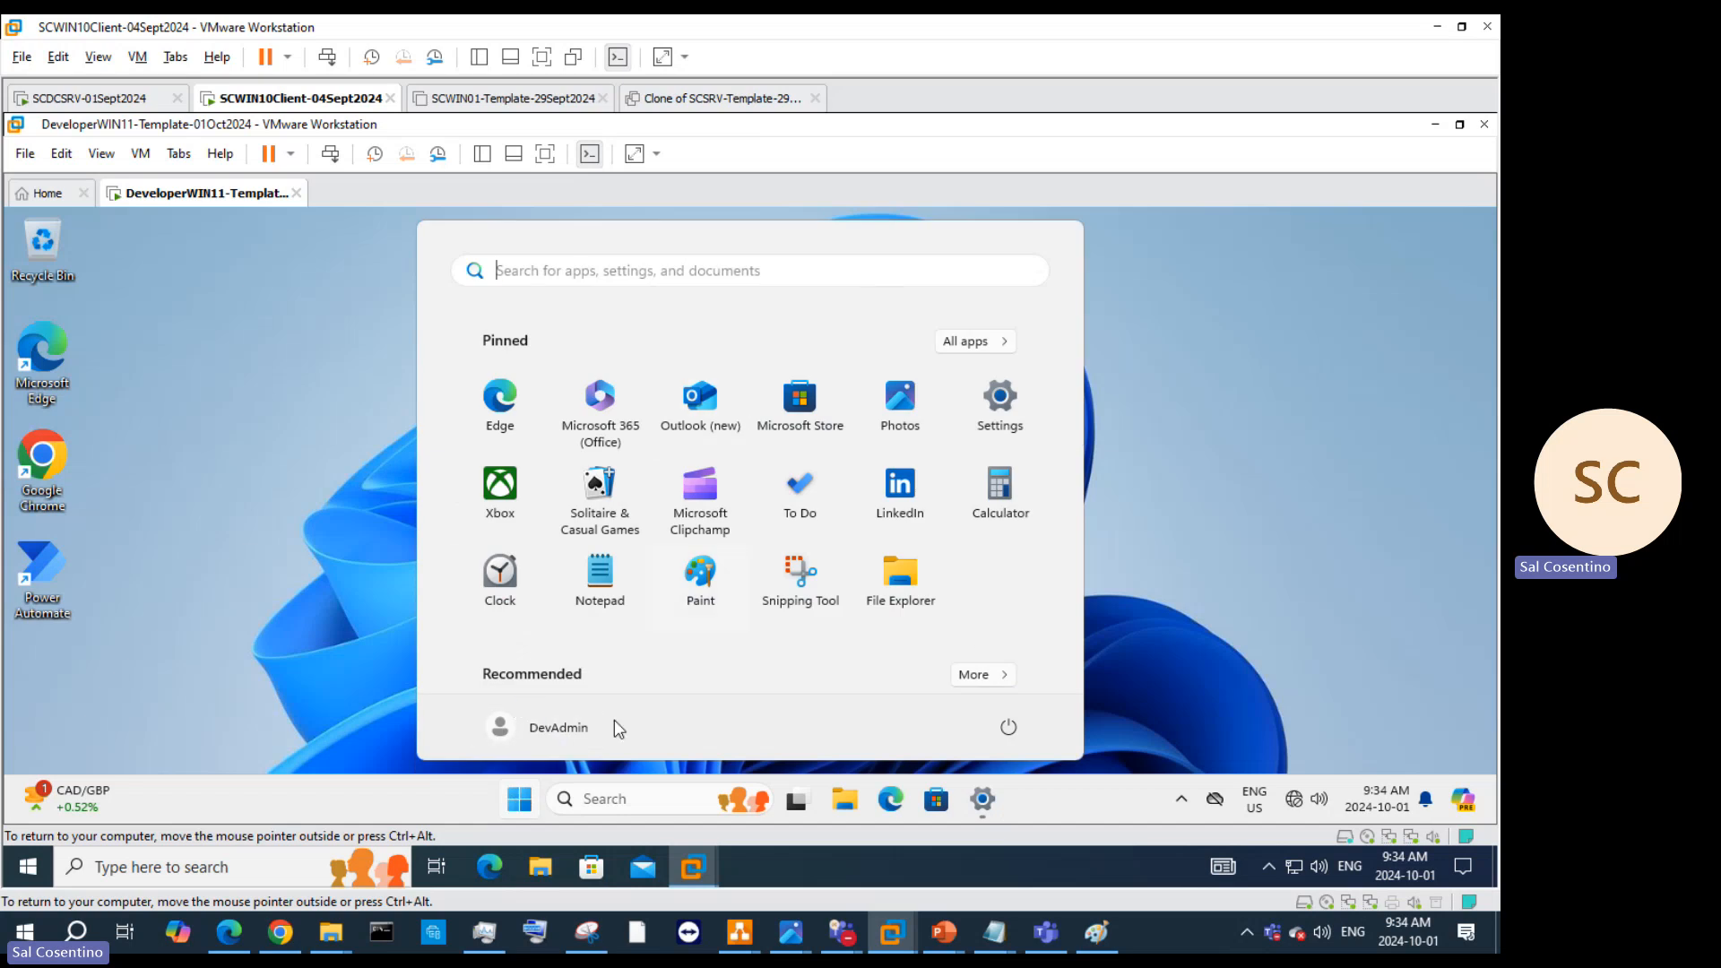
right_click(519, 799)
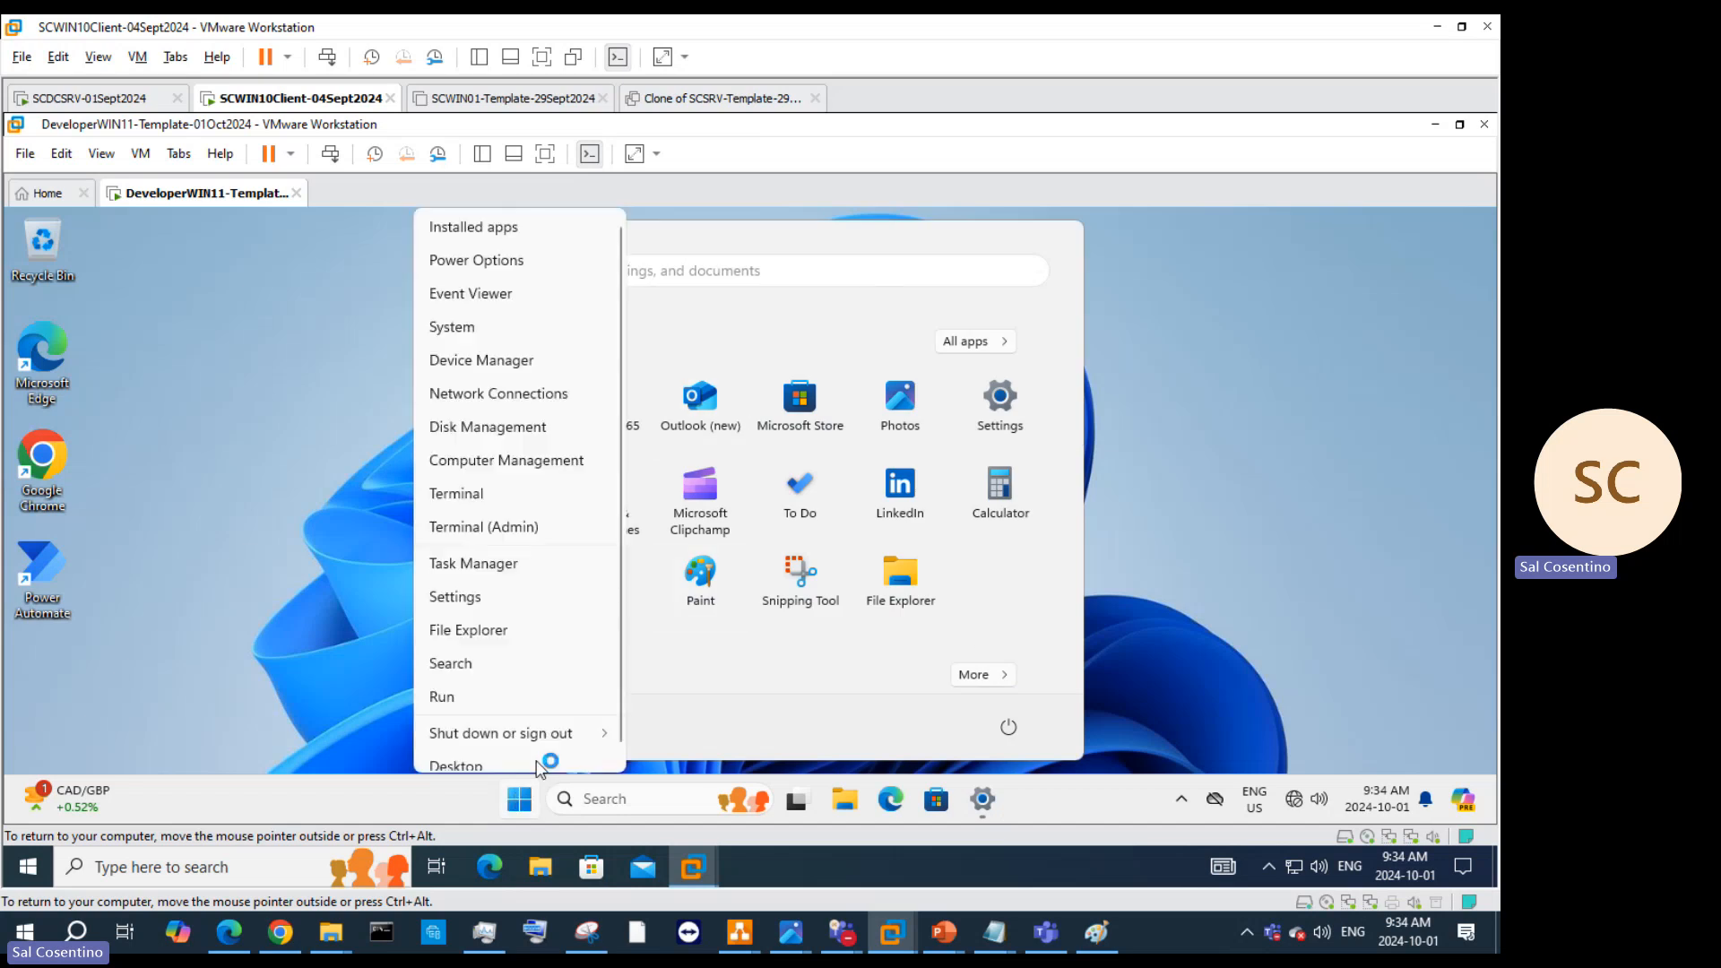
click(493, 703)
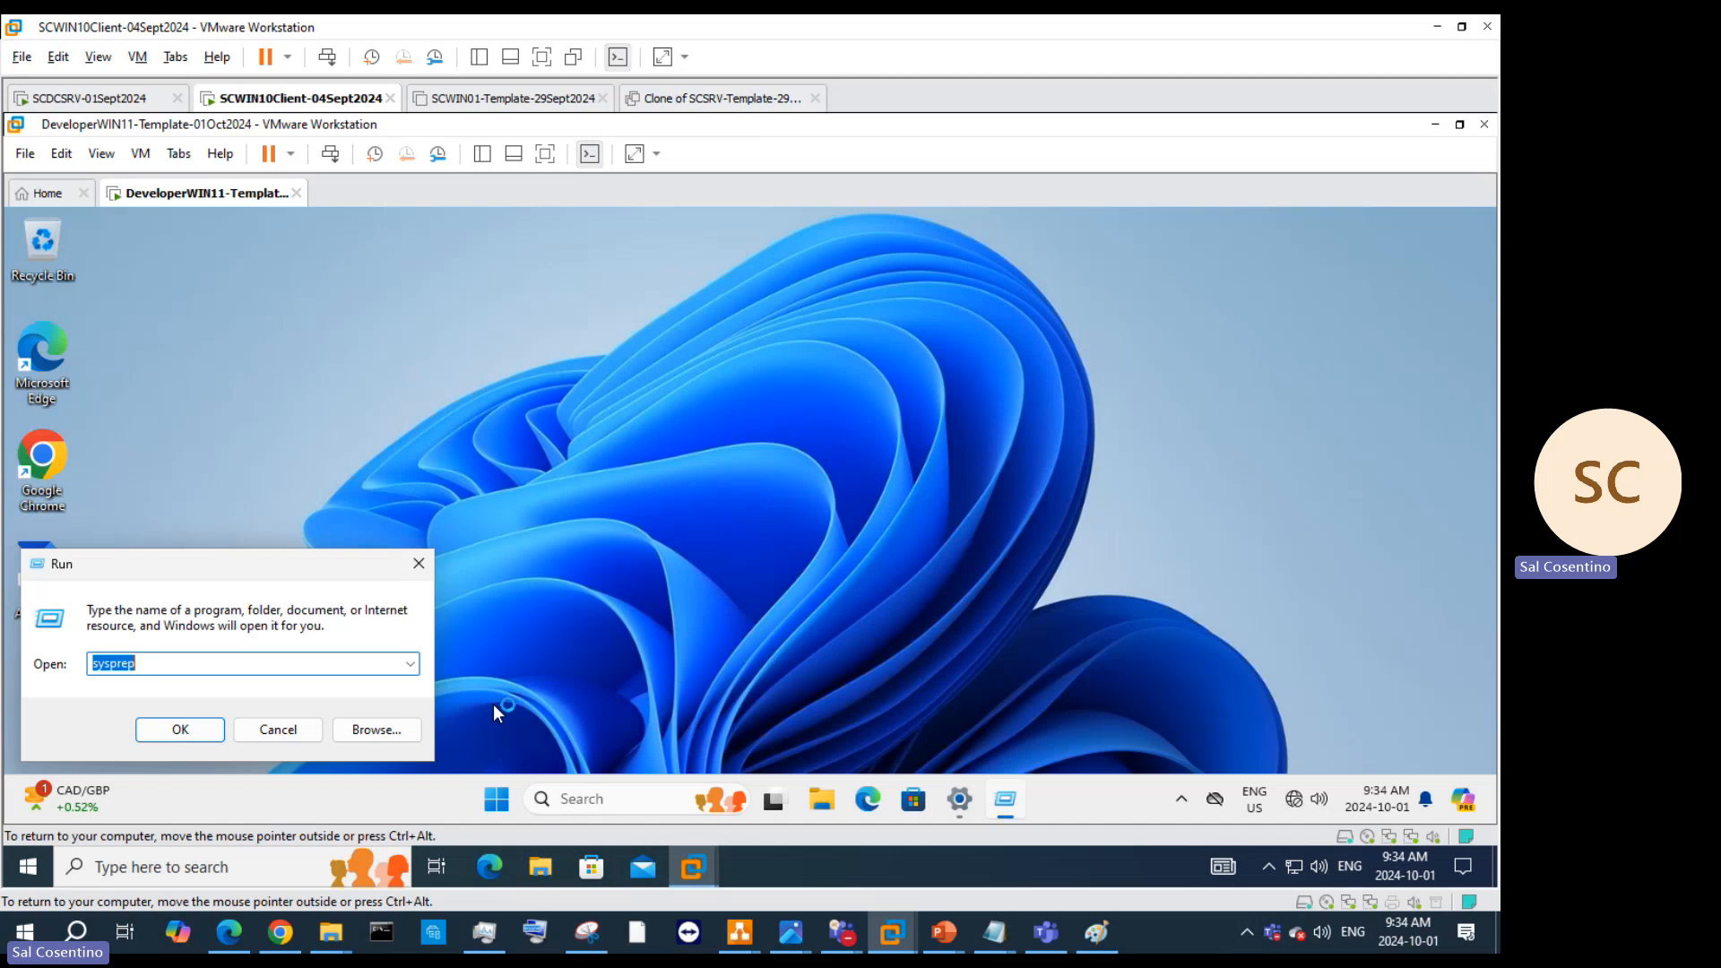
key(Return)
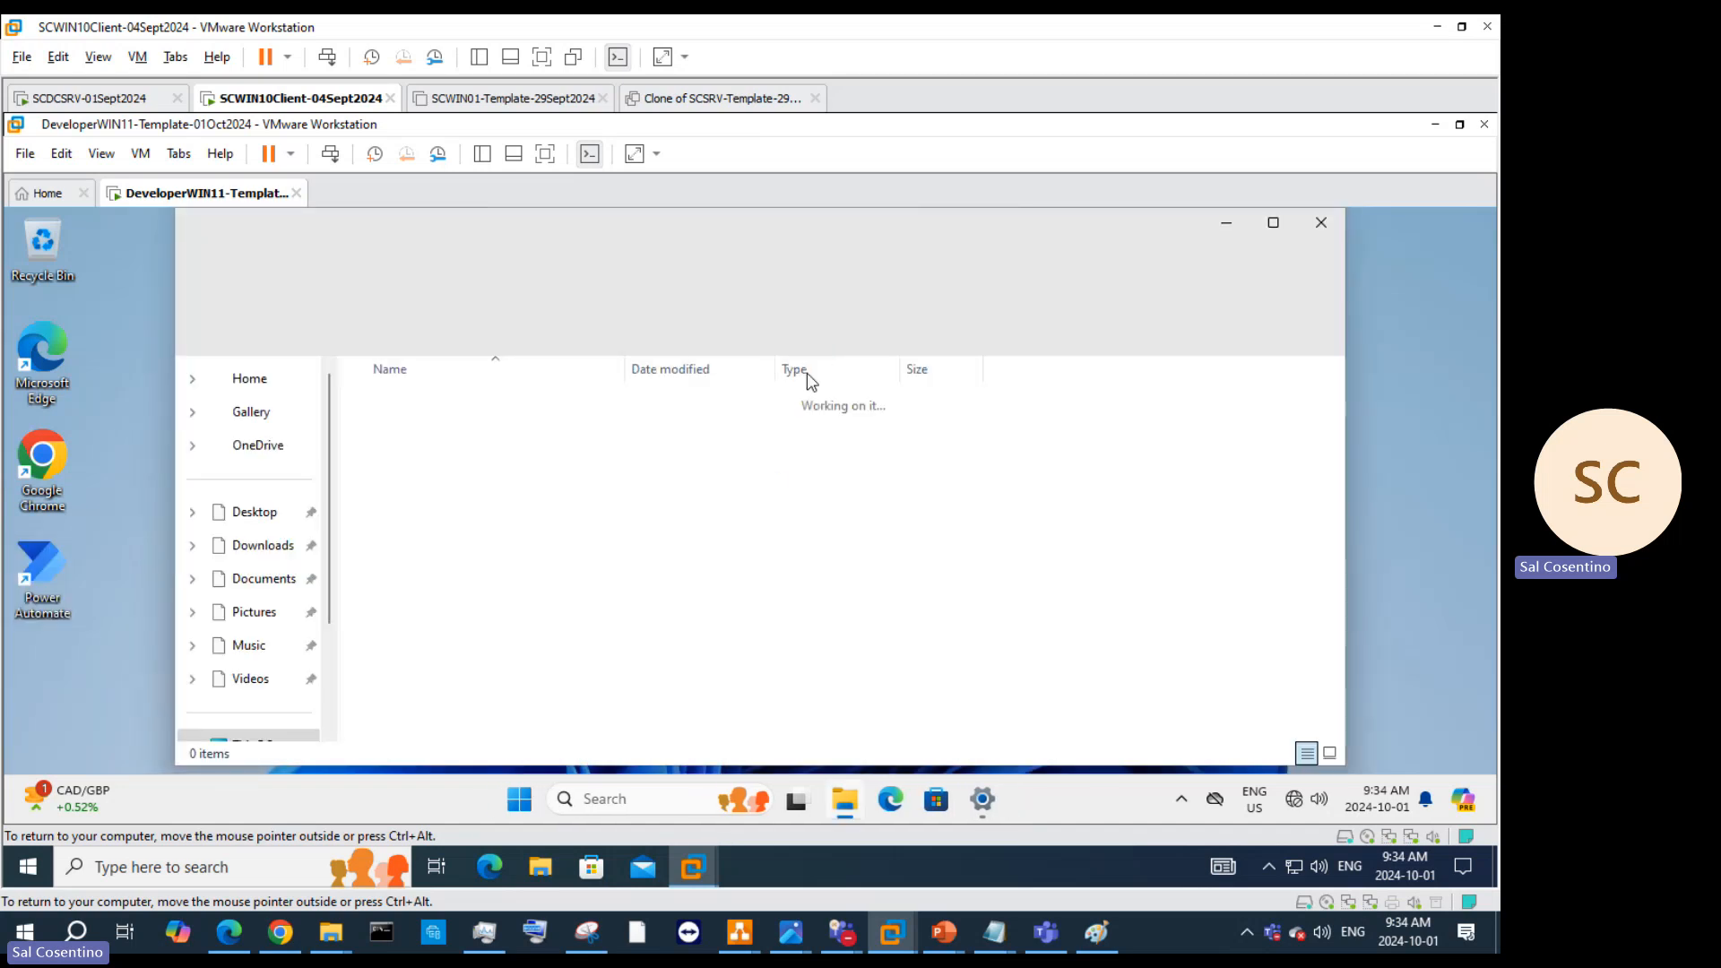
Run sysprep as administrator with Generalize ticked and Shutdown as the shutdown option
click(397, 492)
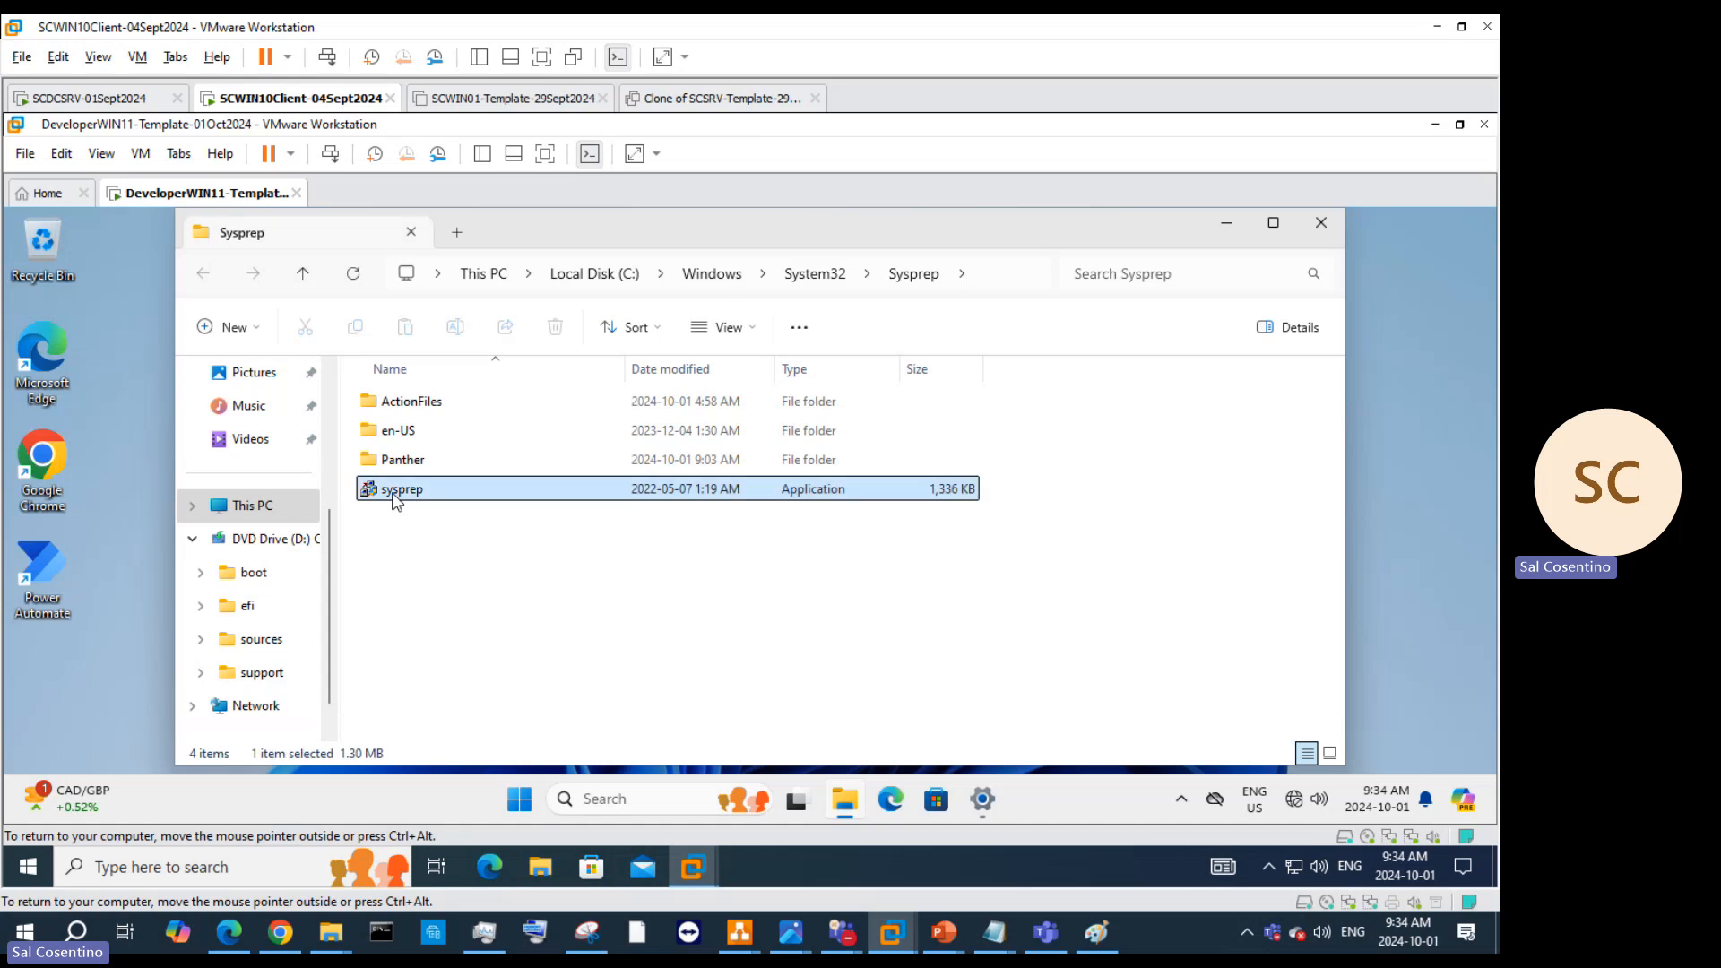
right_click(396, 498)
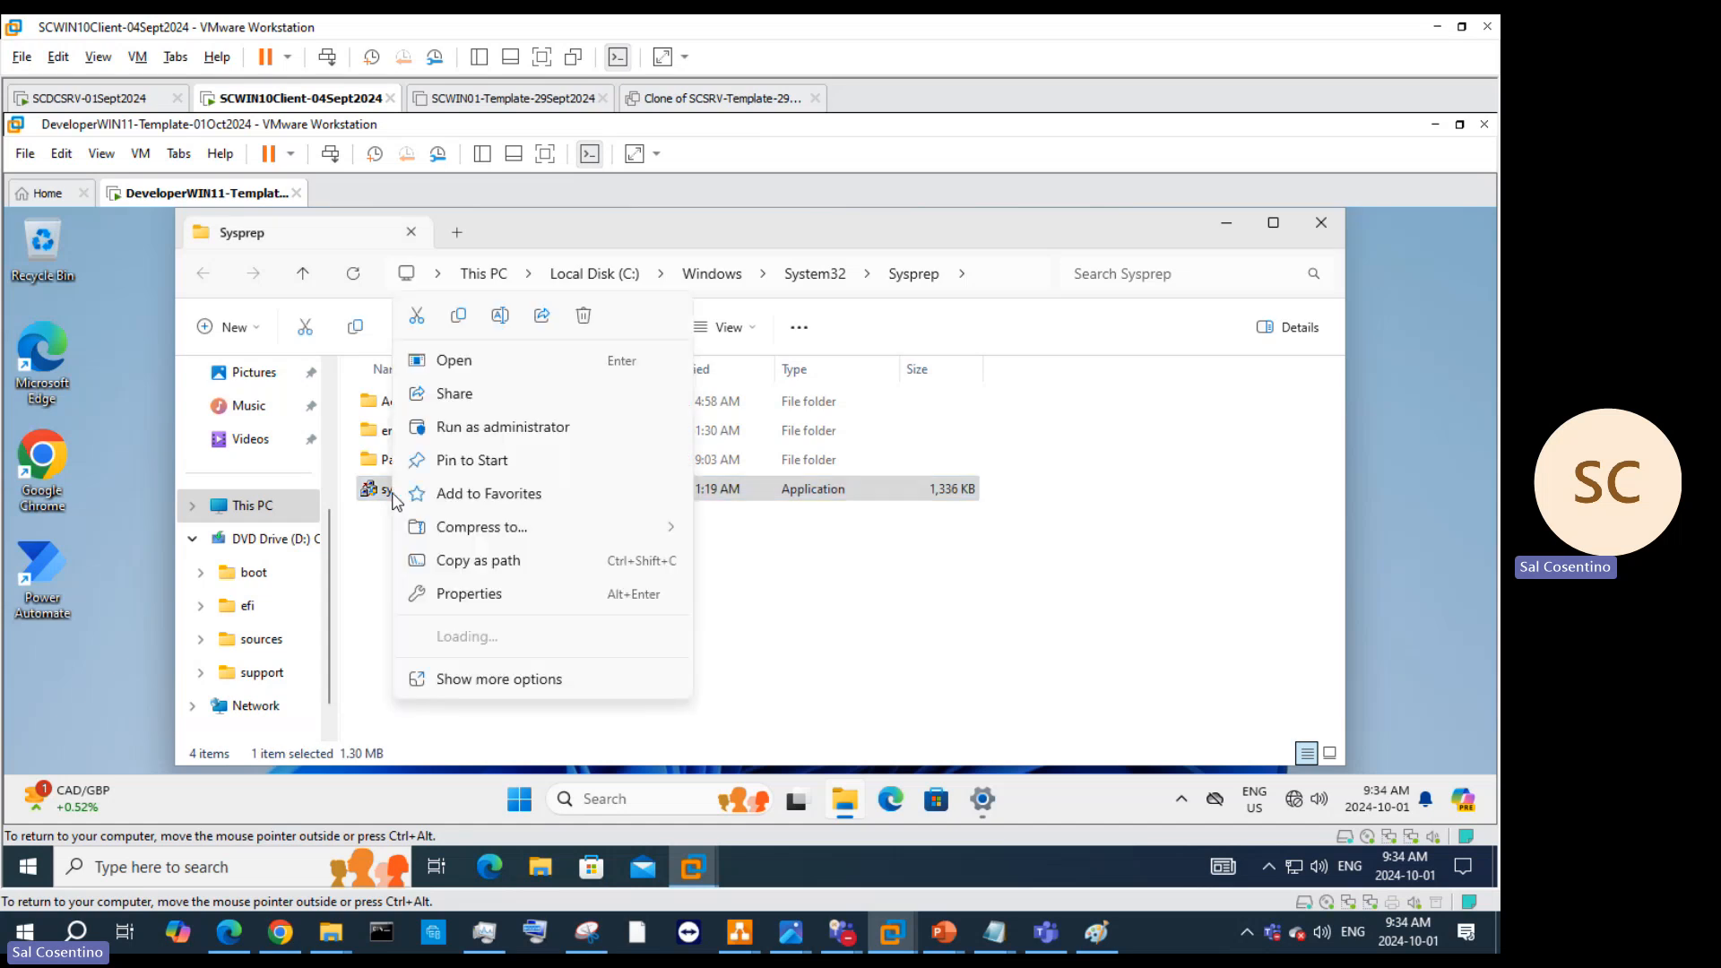
click(453, 430)
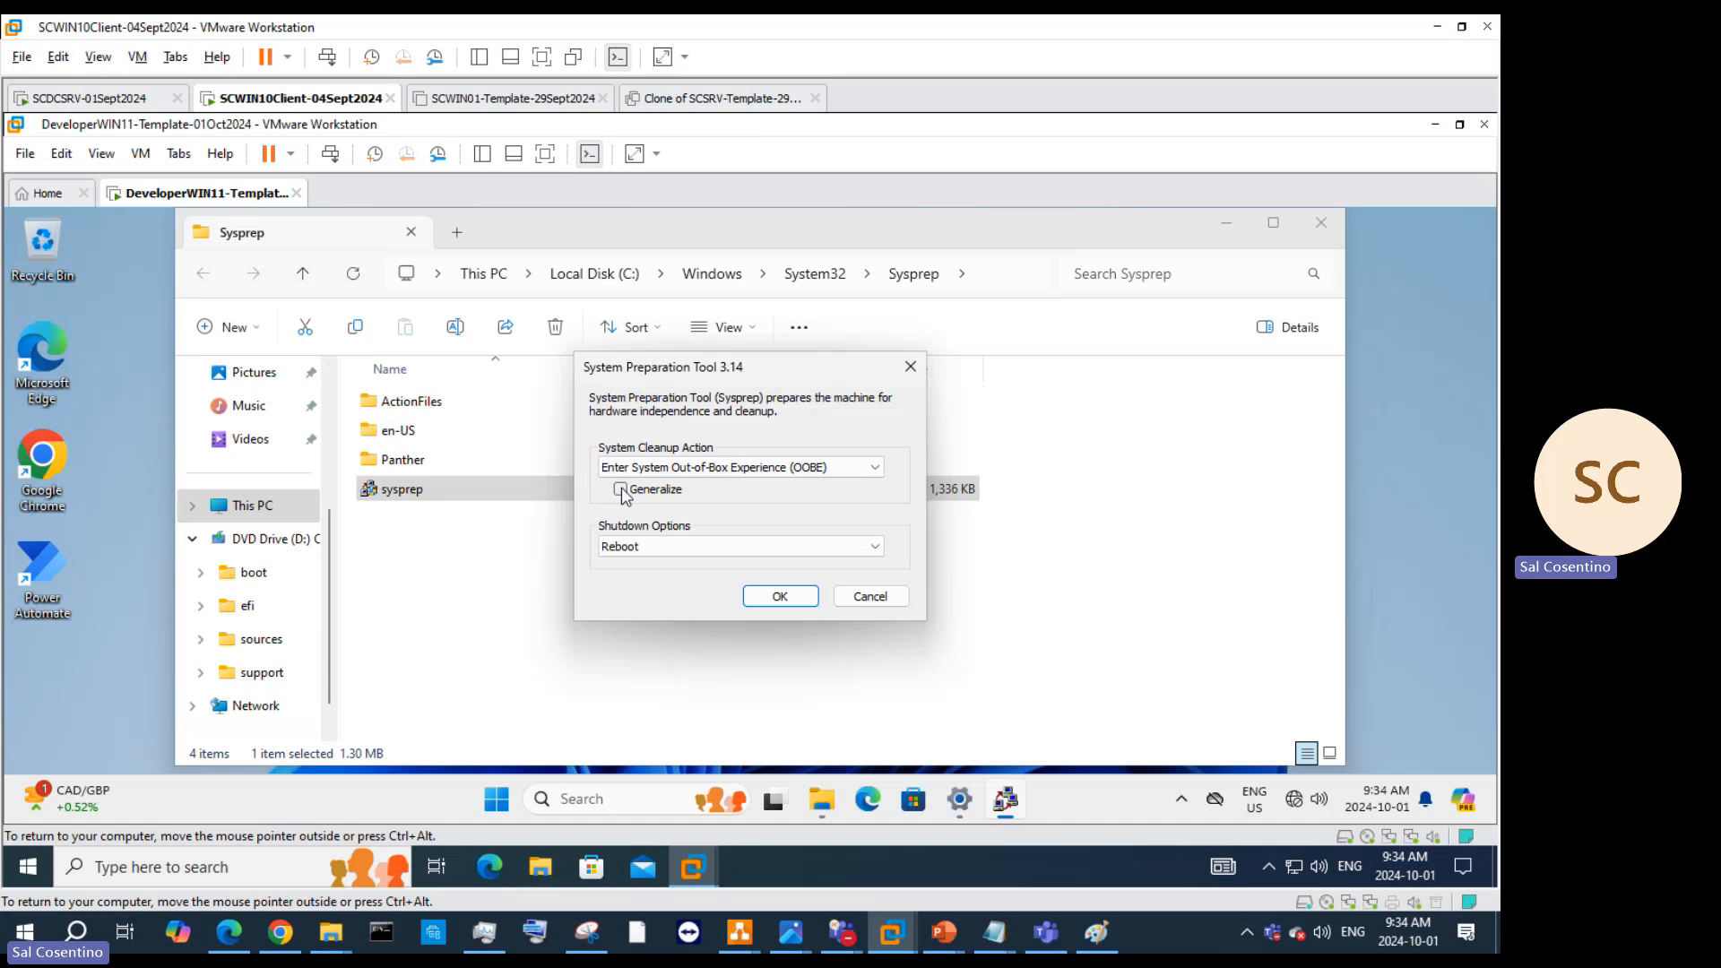
click(621, 490)
click(657, 548)
click(660, 592)
click(779, 597)
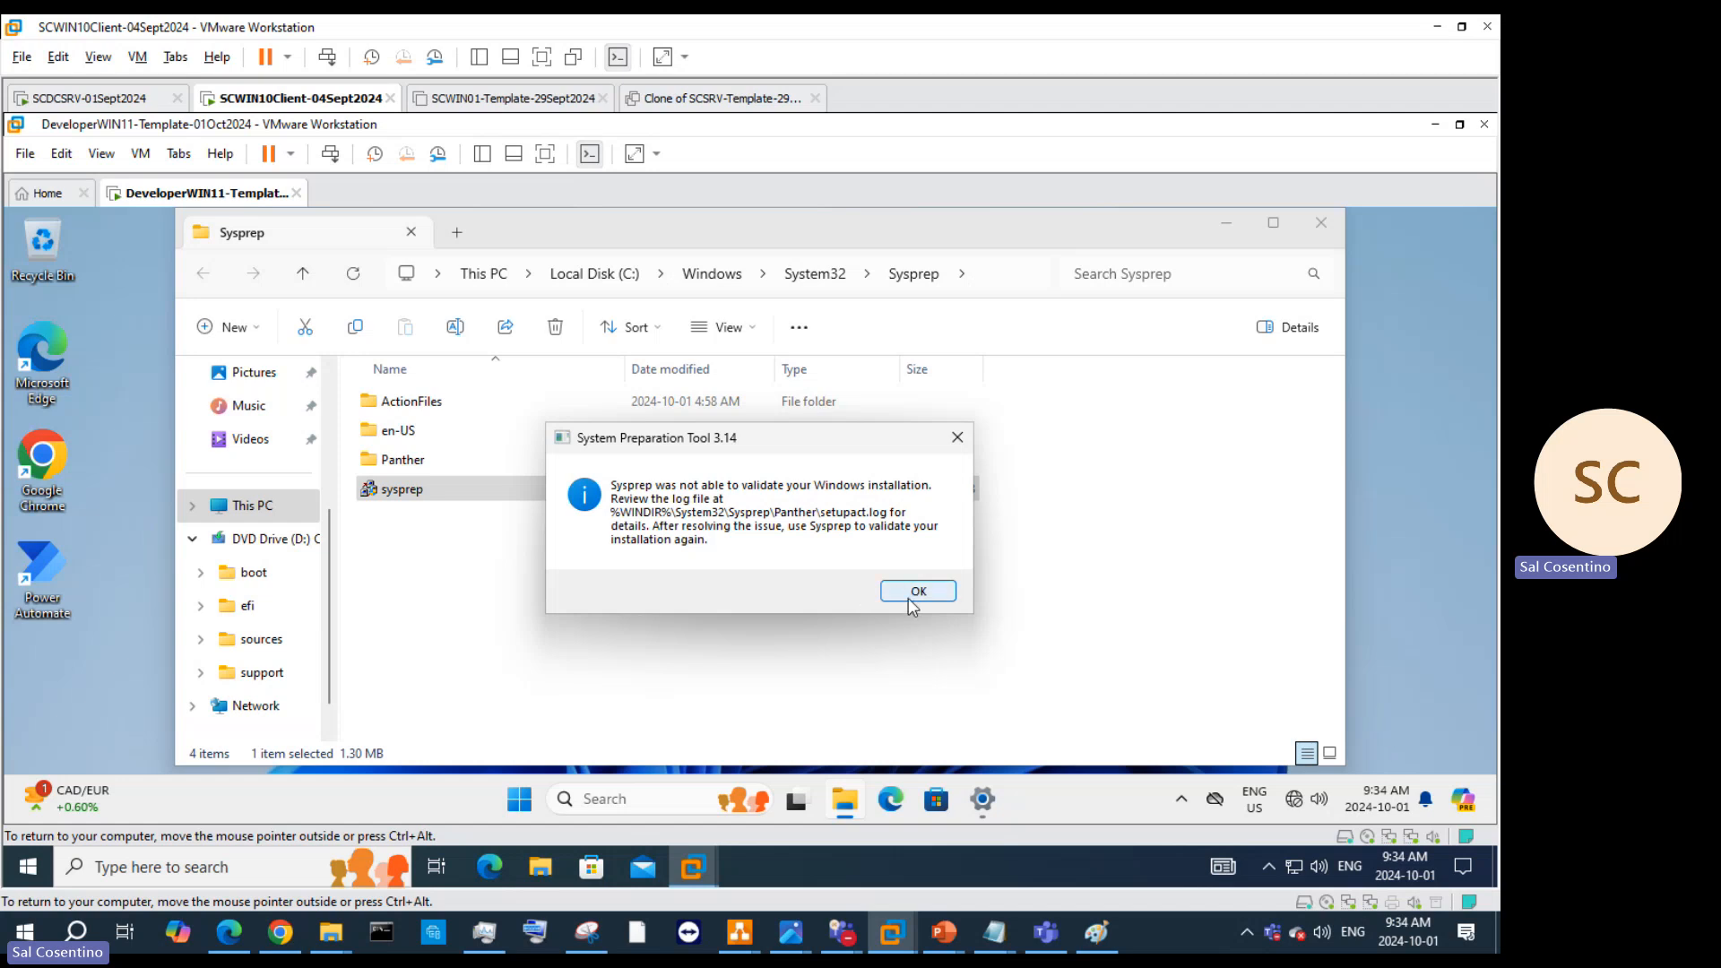
Dismiss the Sysprep validation error and minimize the Sysprep folder window
click(915, 592)
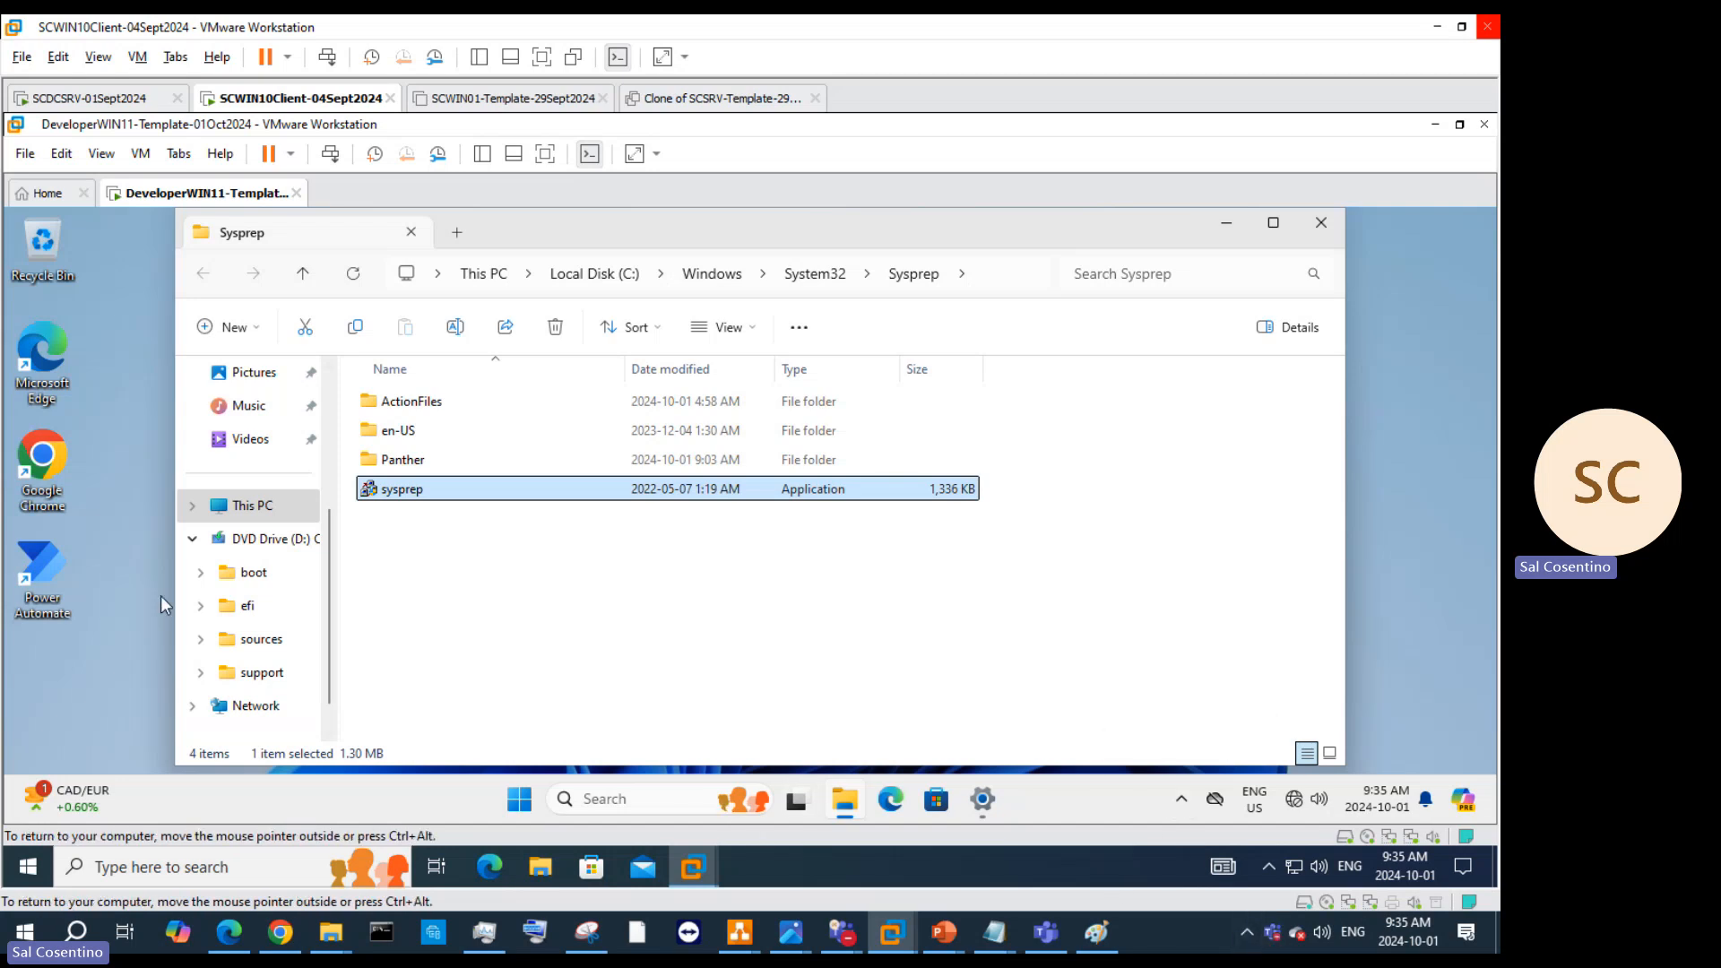
click(1226, 224)
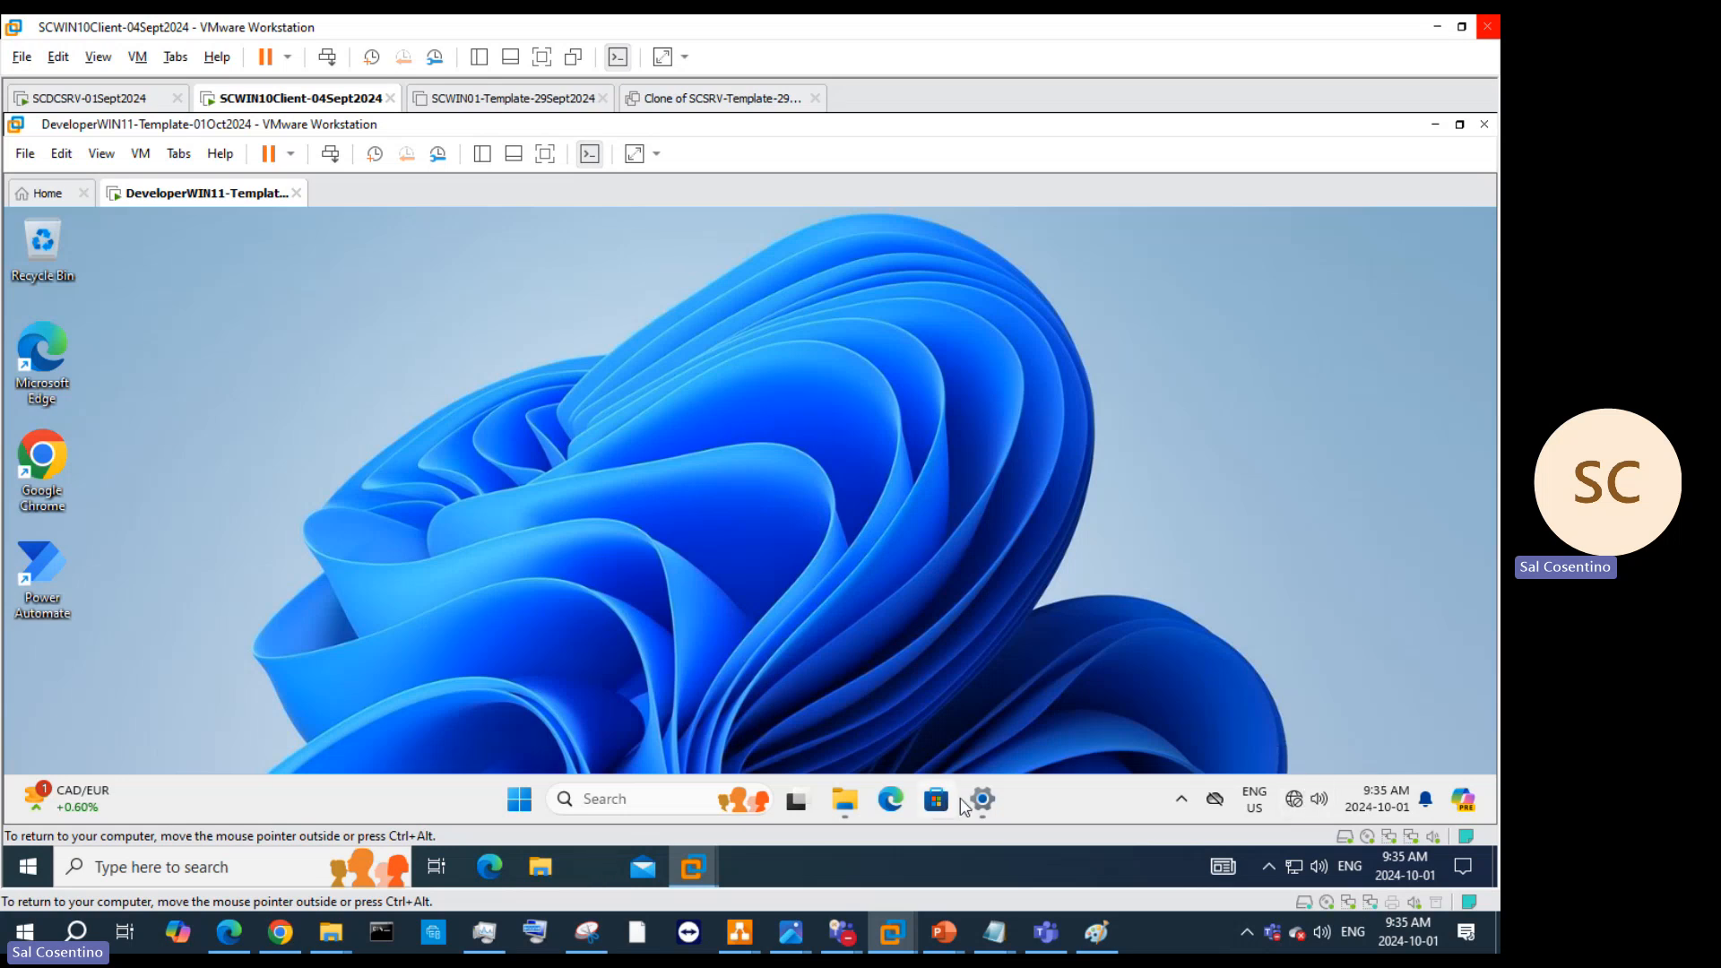
click(657, 795)
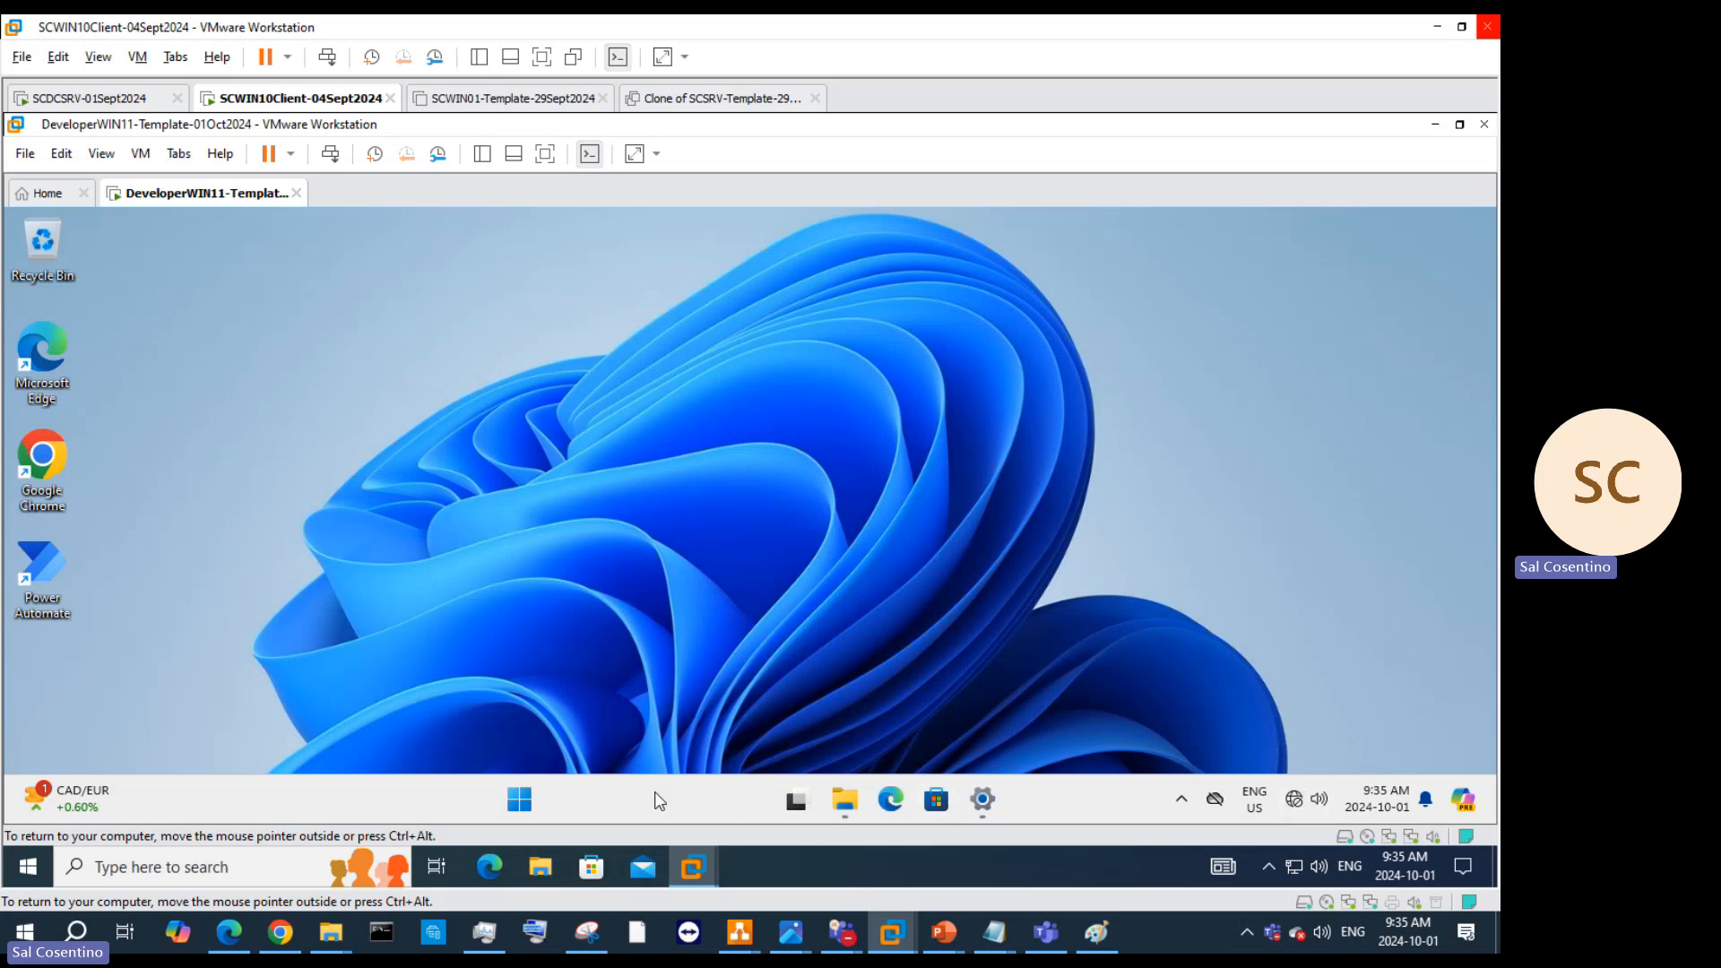
click(485, 674)
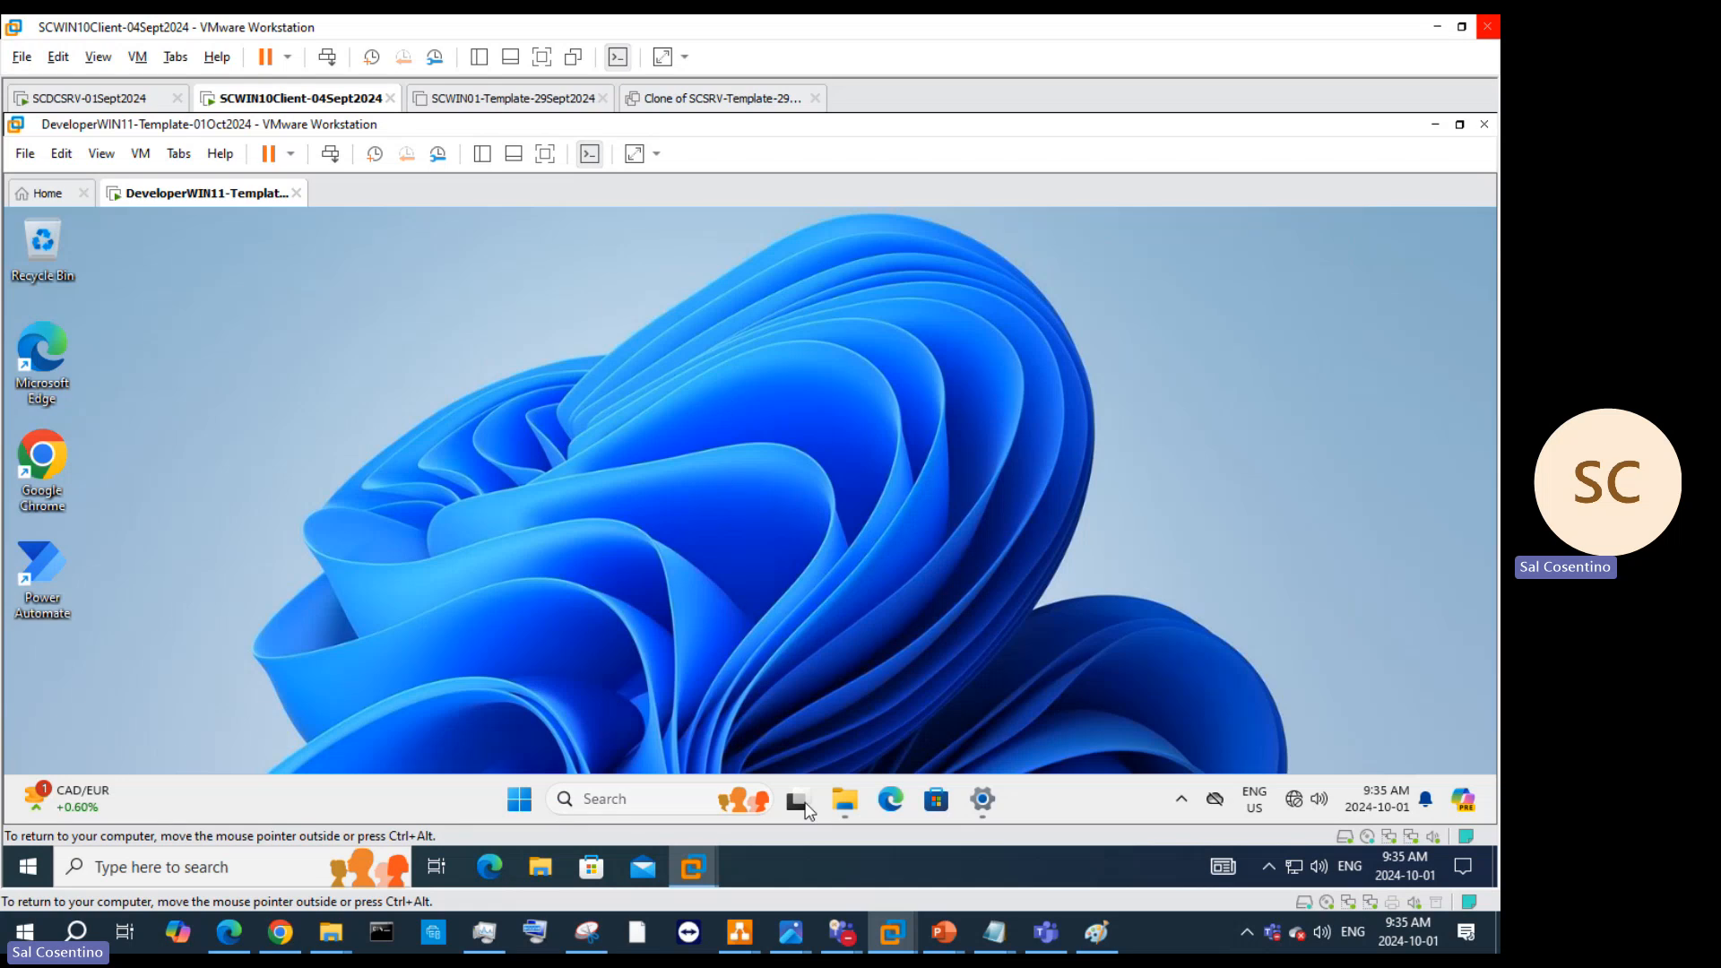
Take a snapshot named 'Snapshot 1-11win developers -01Oct2024' and begin its description
right_click(238, 192)
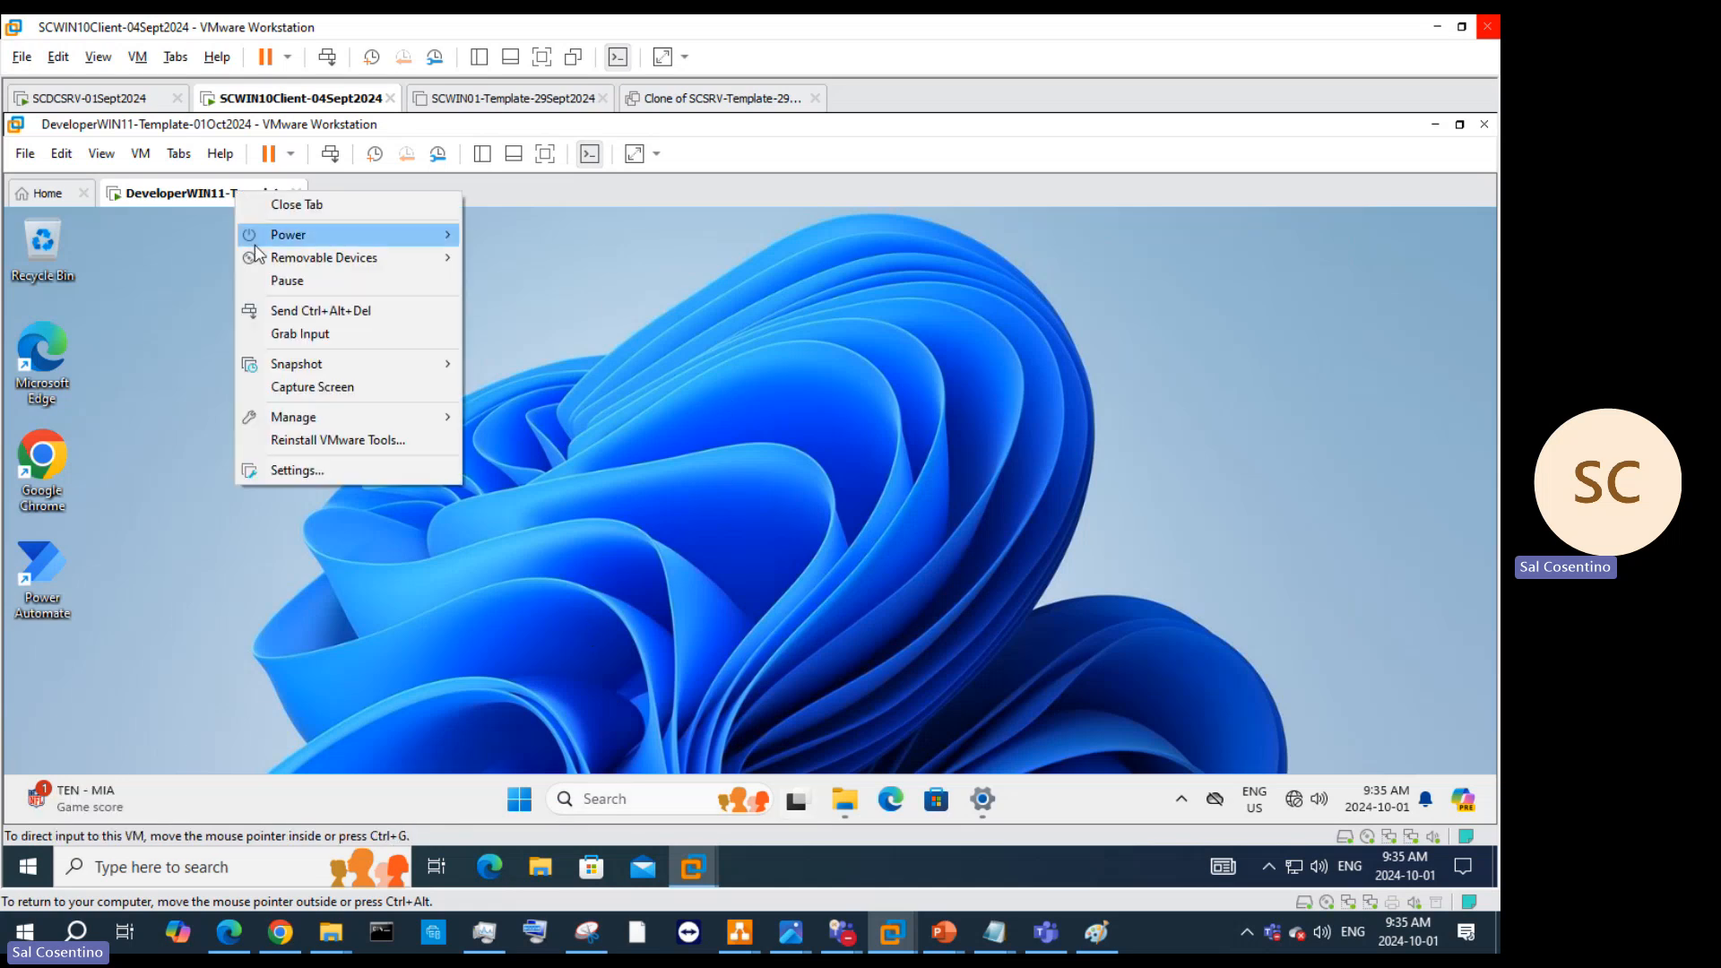
mouse_move(345, 366)
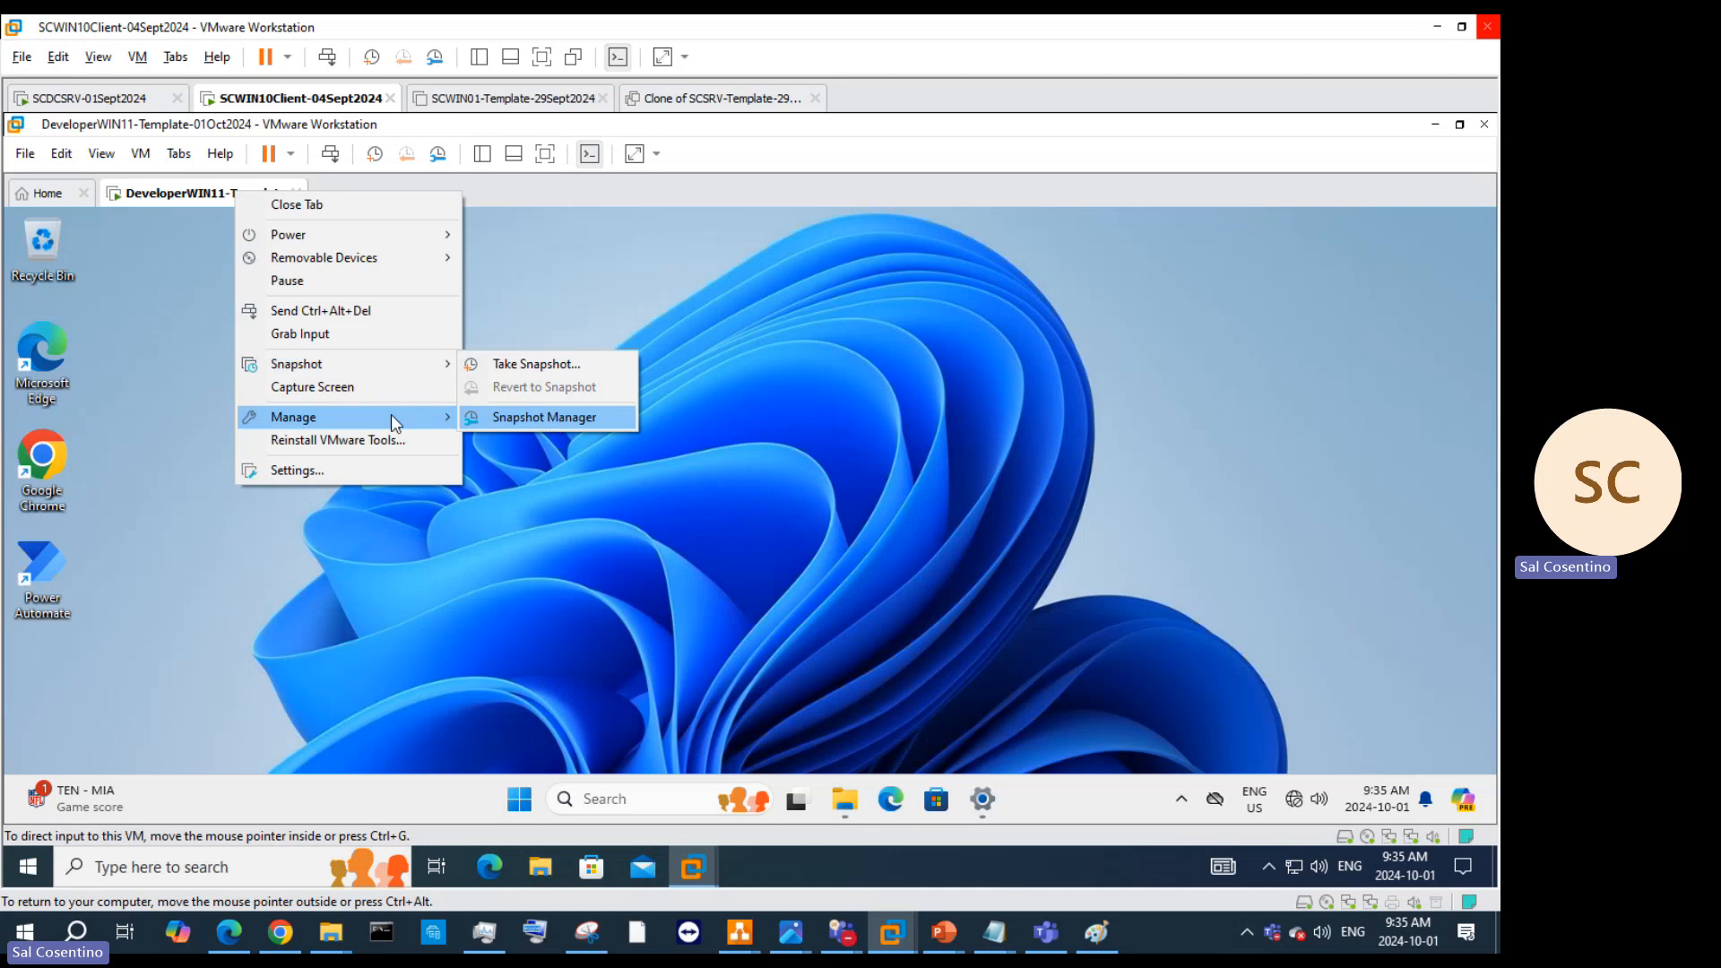
mouse_move(423, 366)
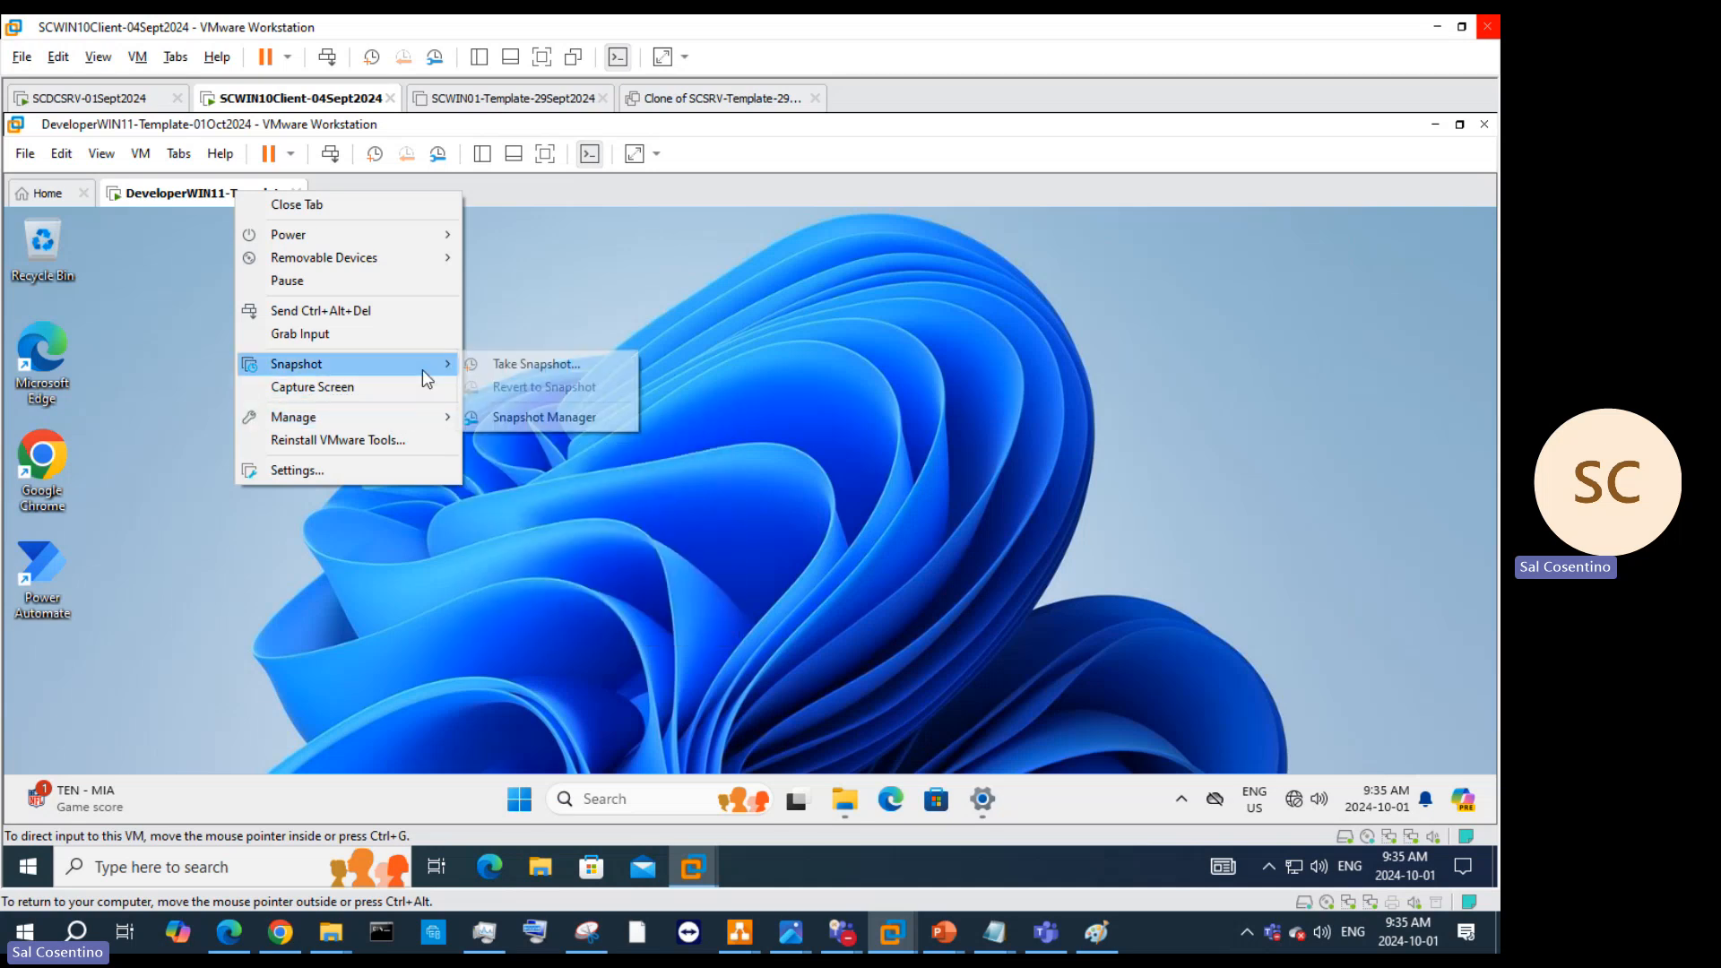
click(529, 372)
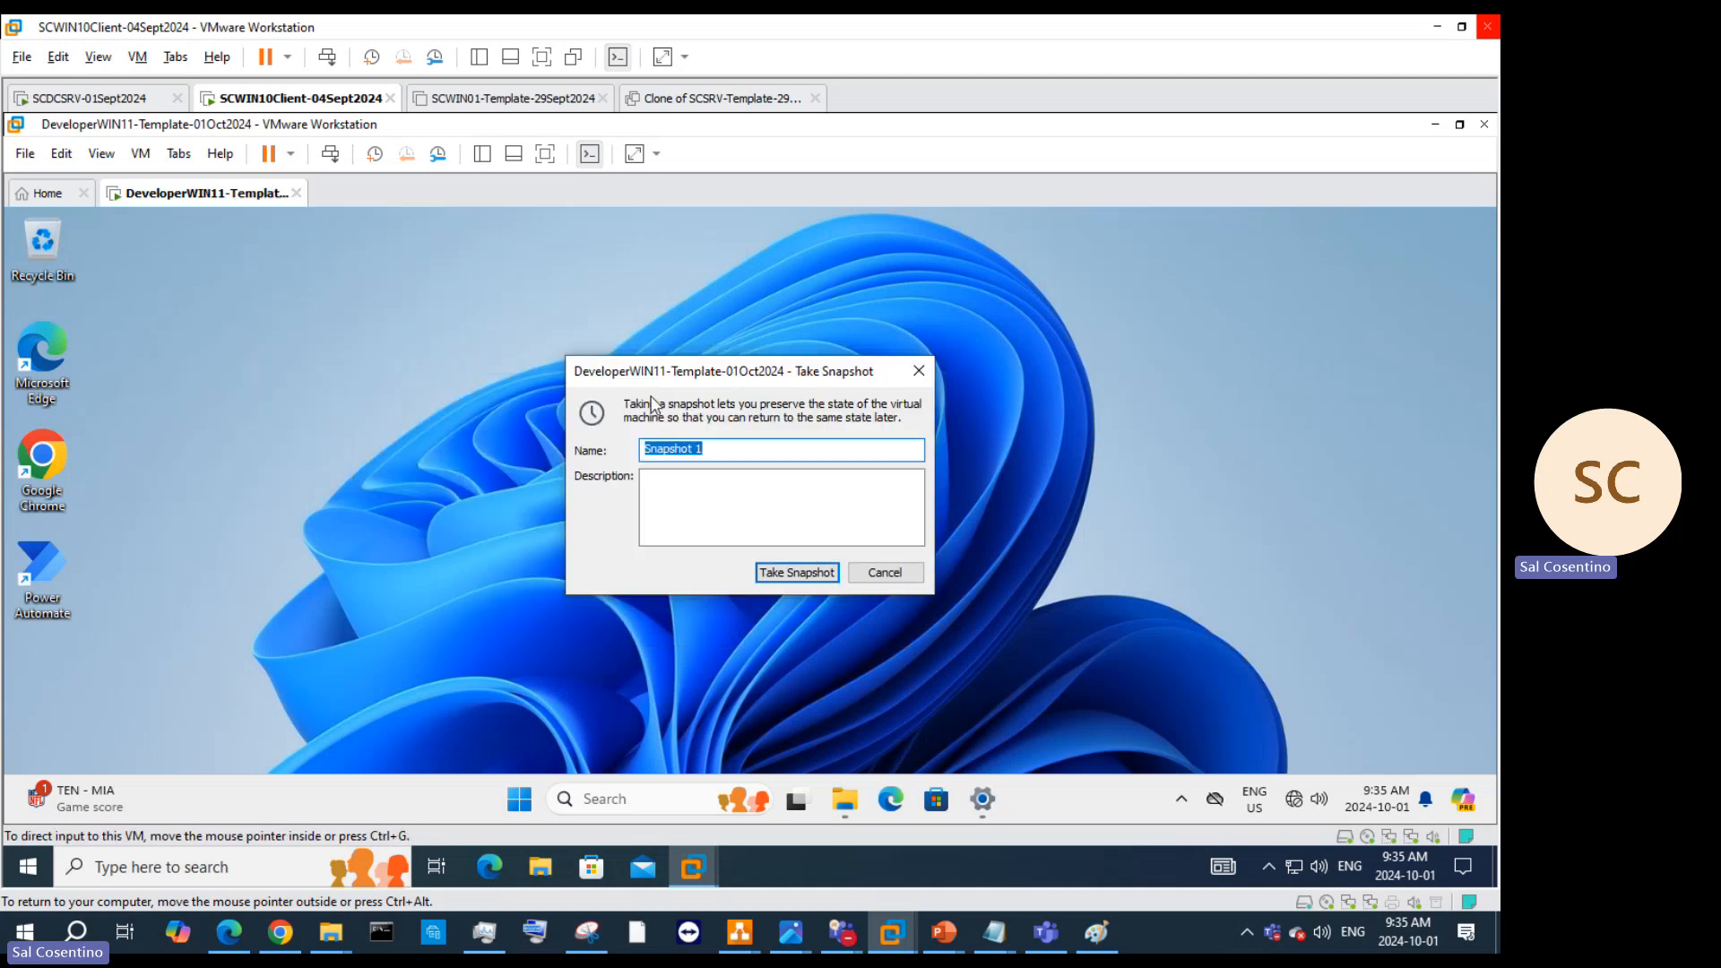
click(766, 450)
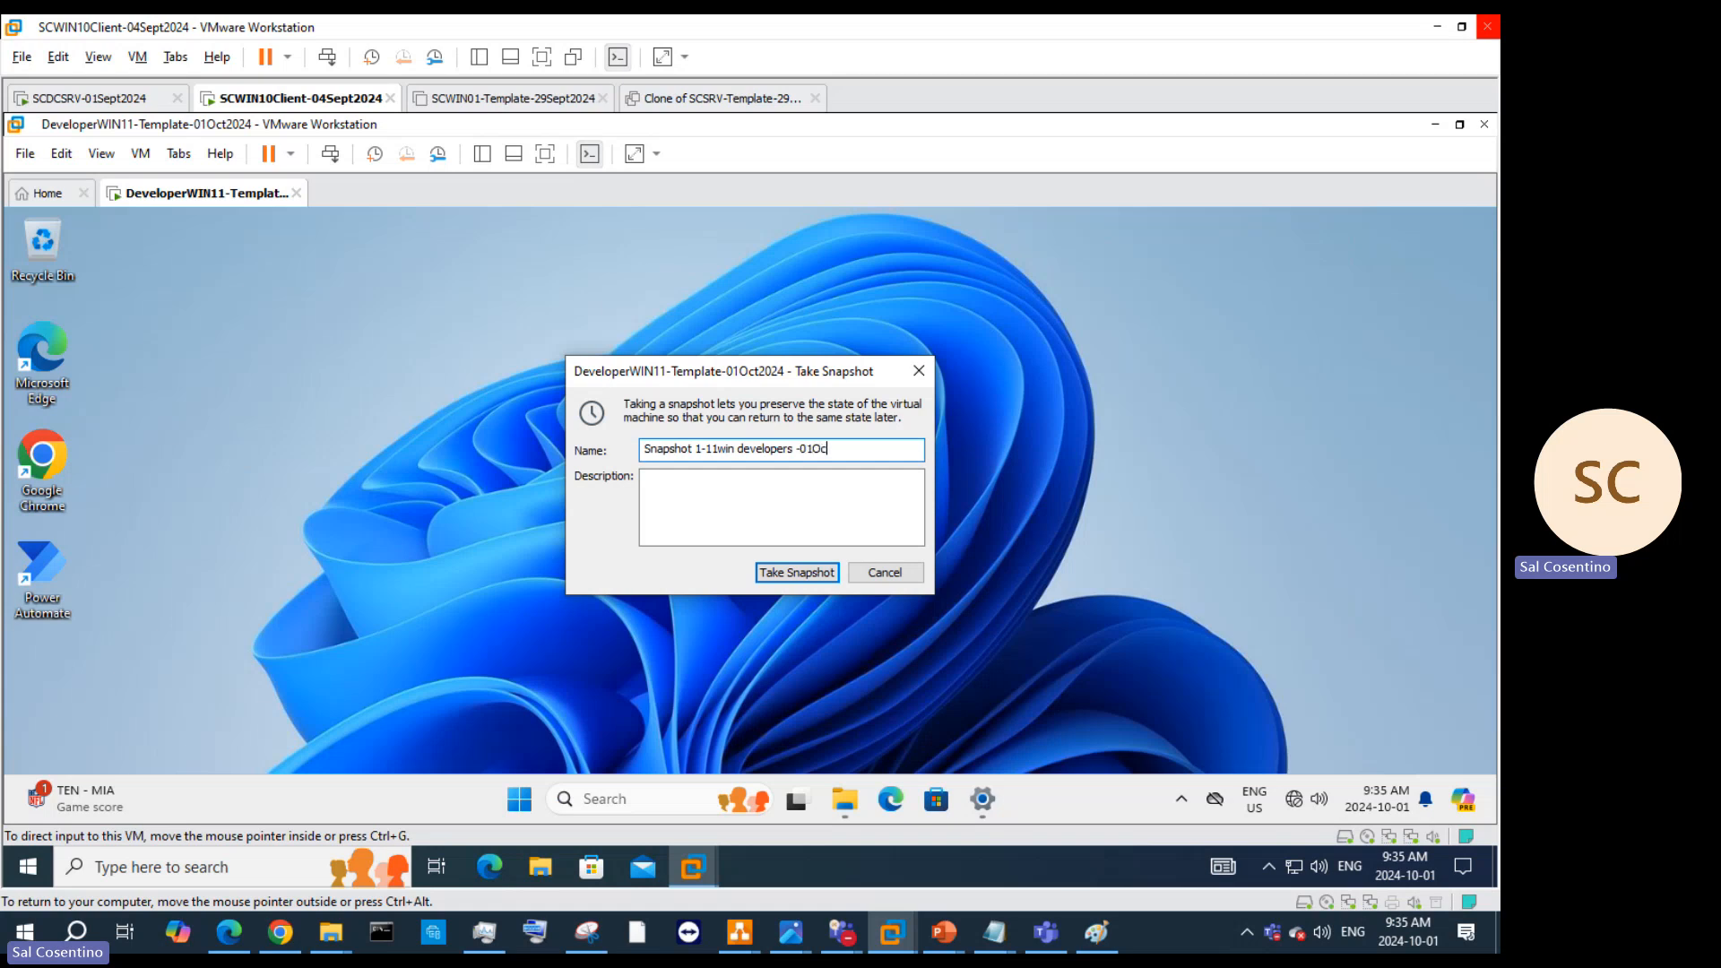
click(751, 473)
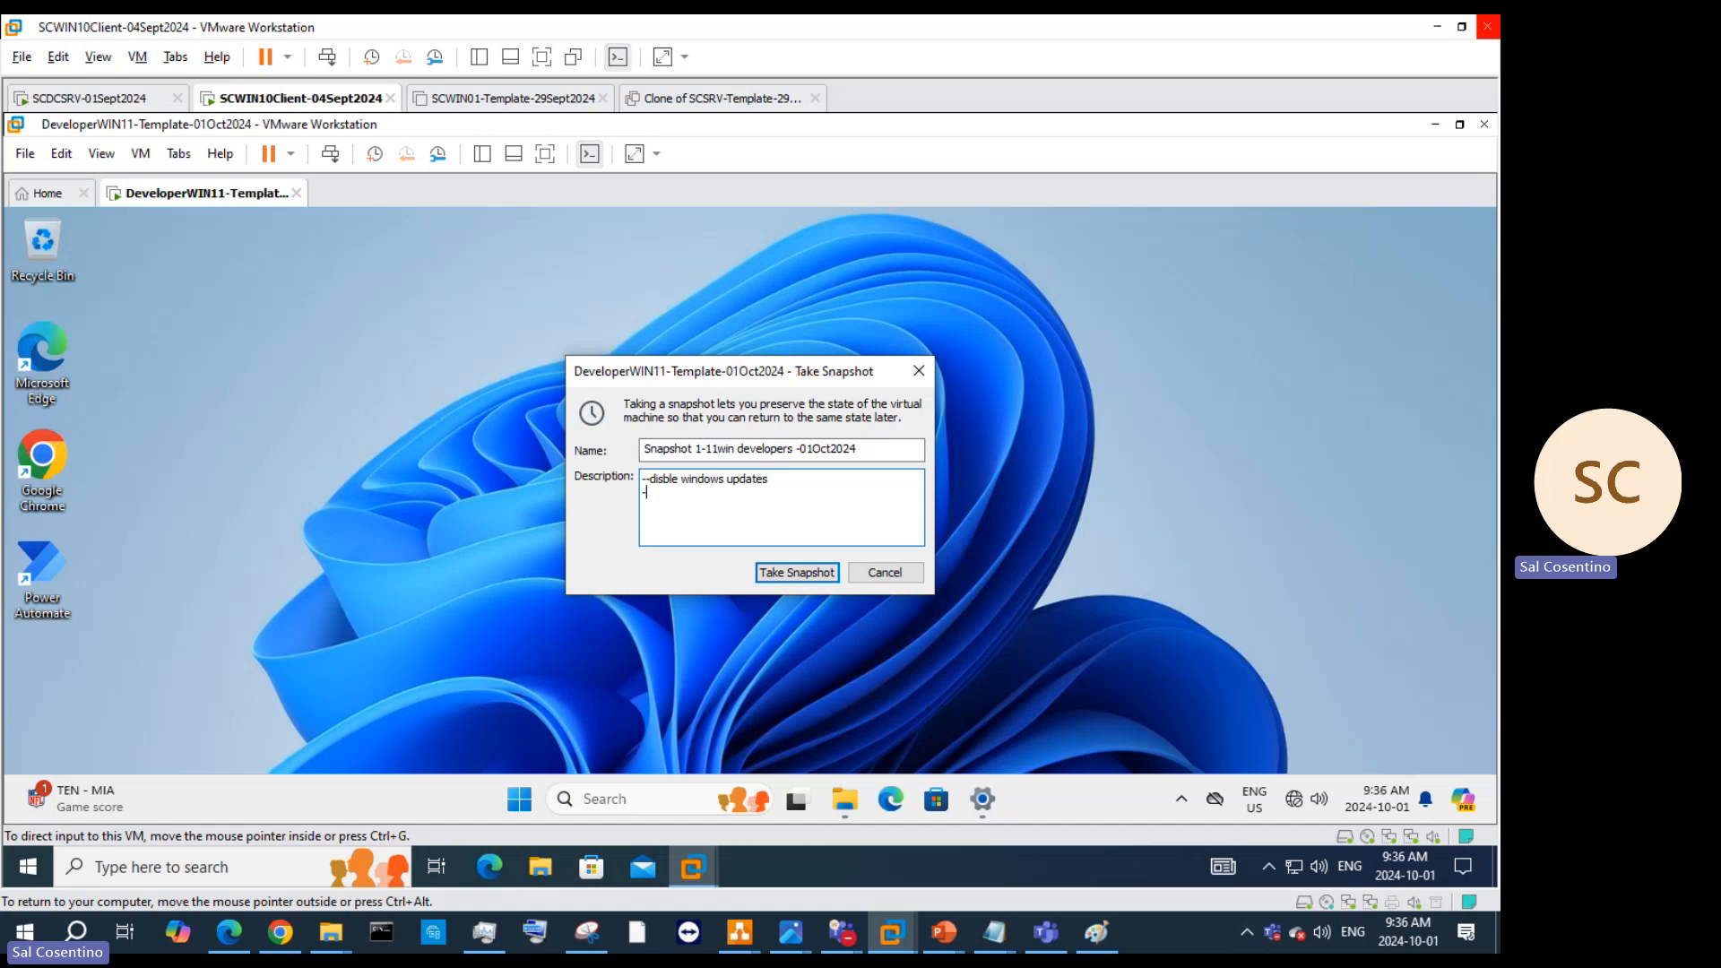
Select and copy the template modifications list from slide 28 of the 'How to Sysprep a Virtual machine' deck
mouse_move(943, 933)
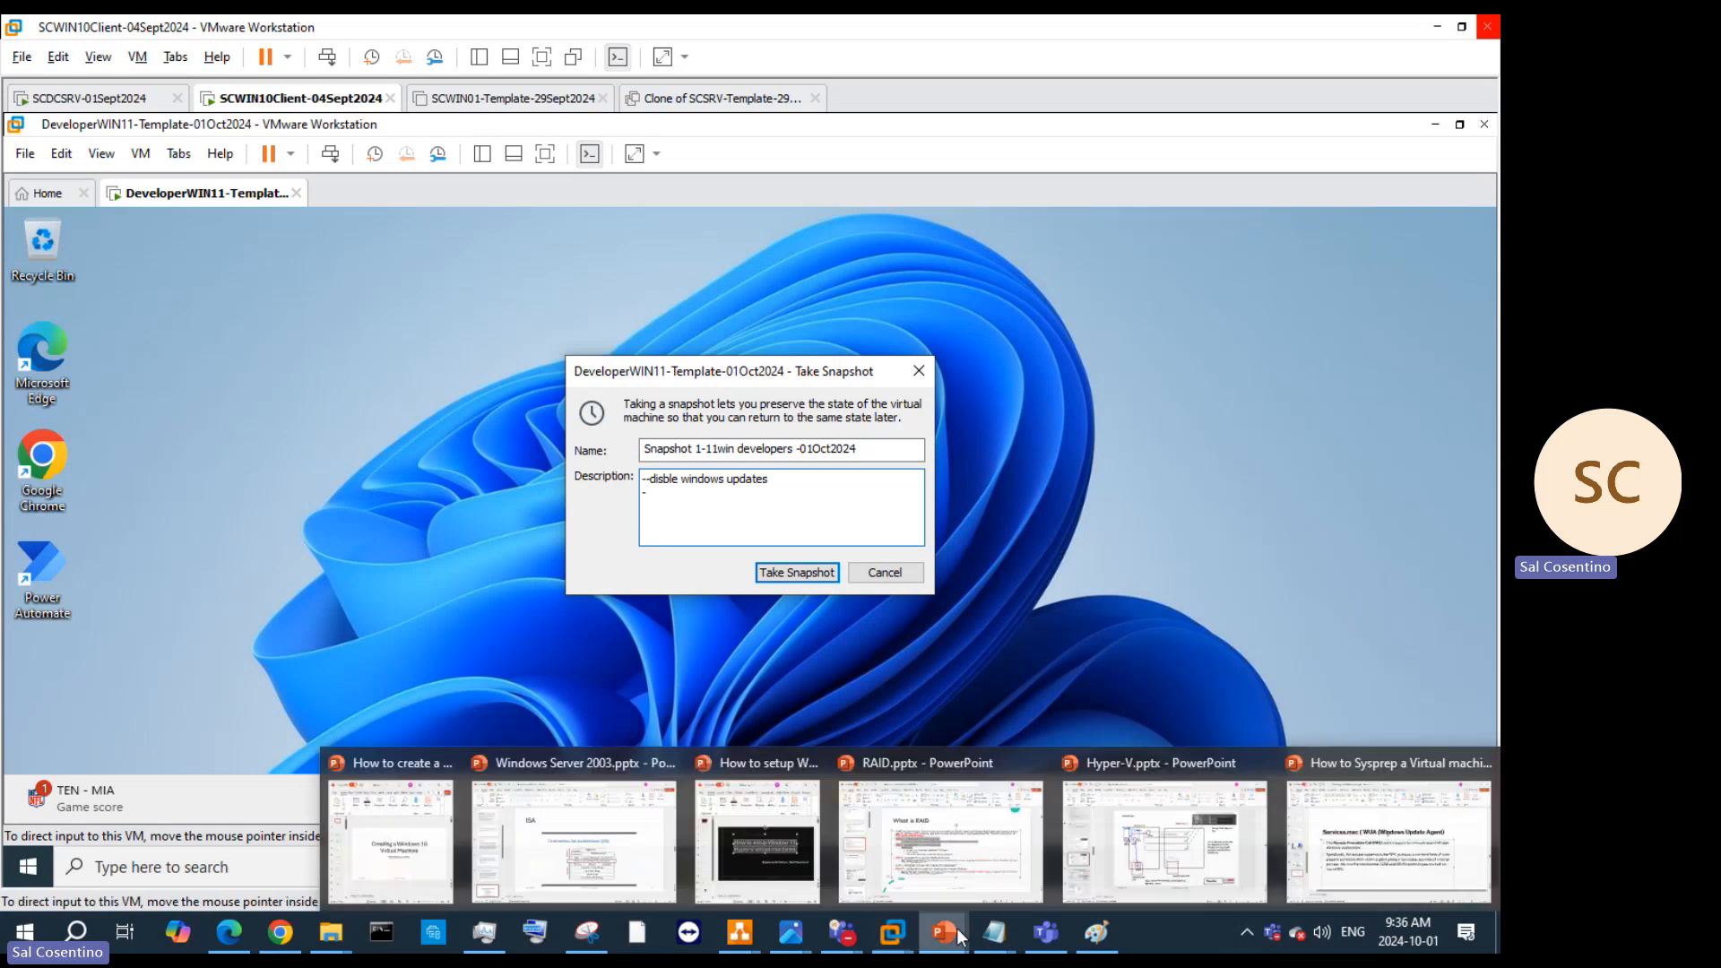
click(1388, 872)
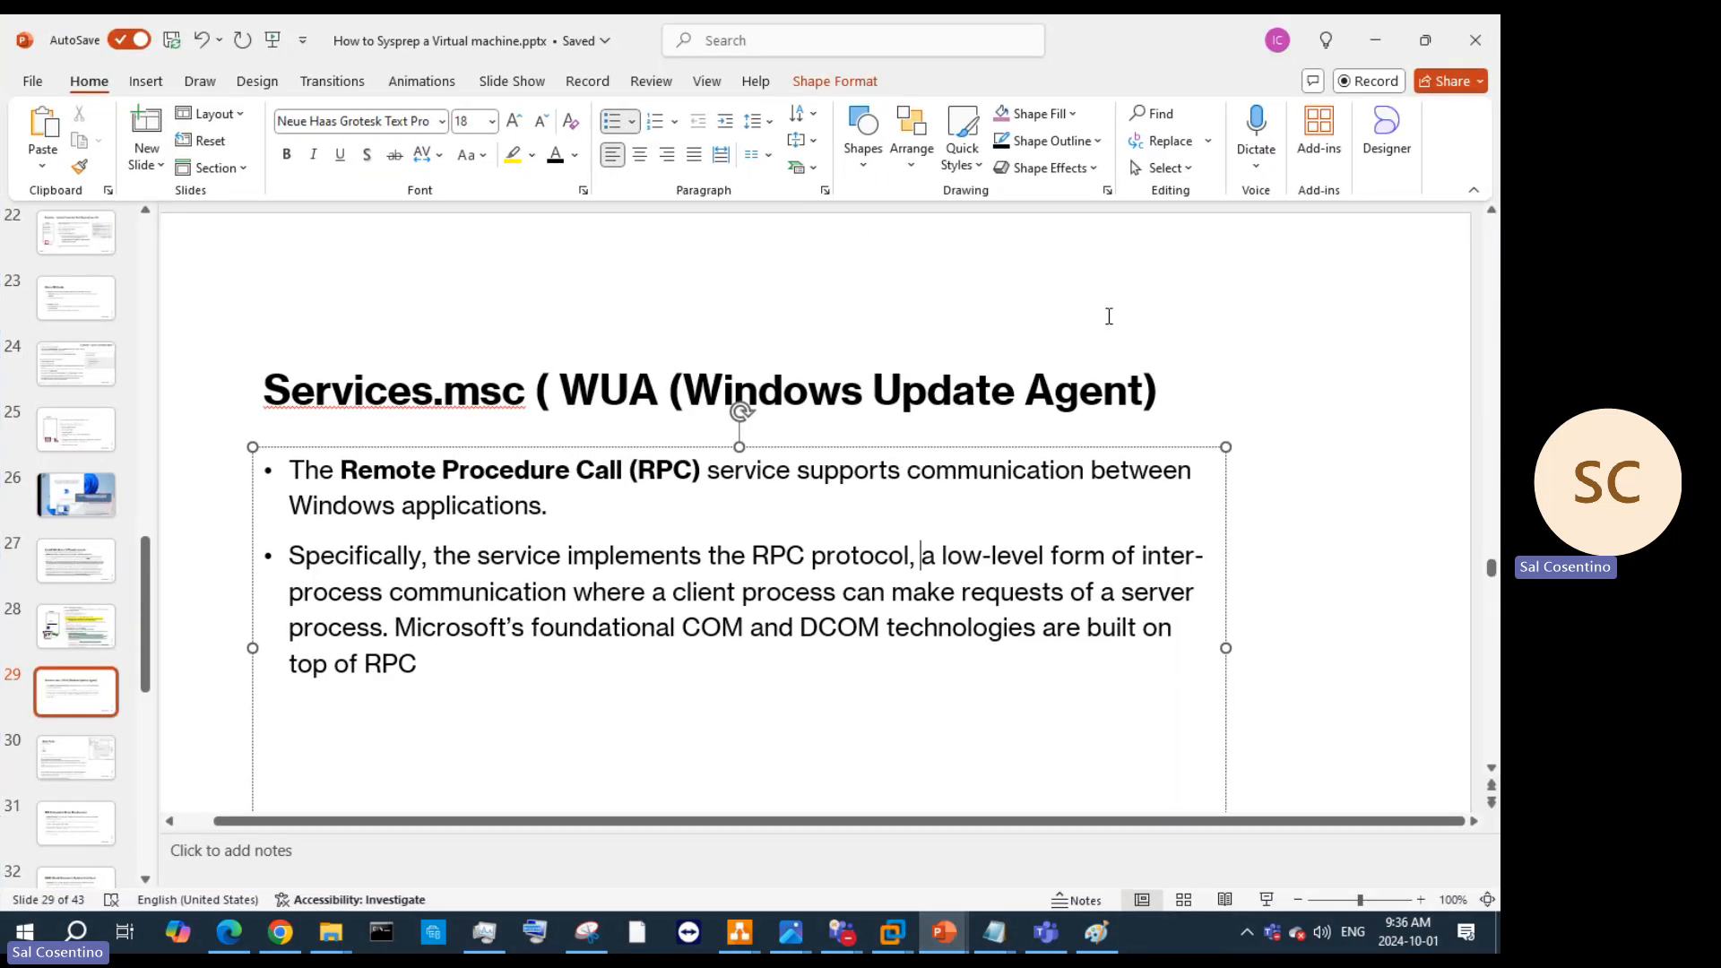
click(76, 626)
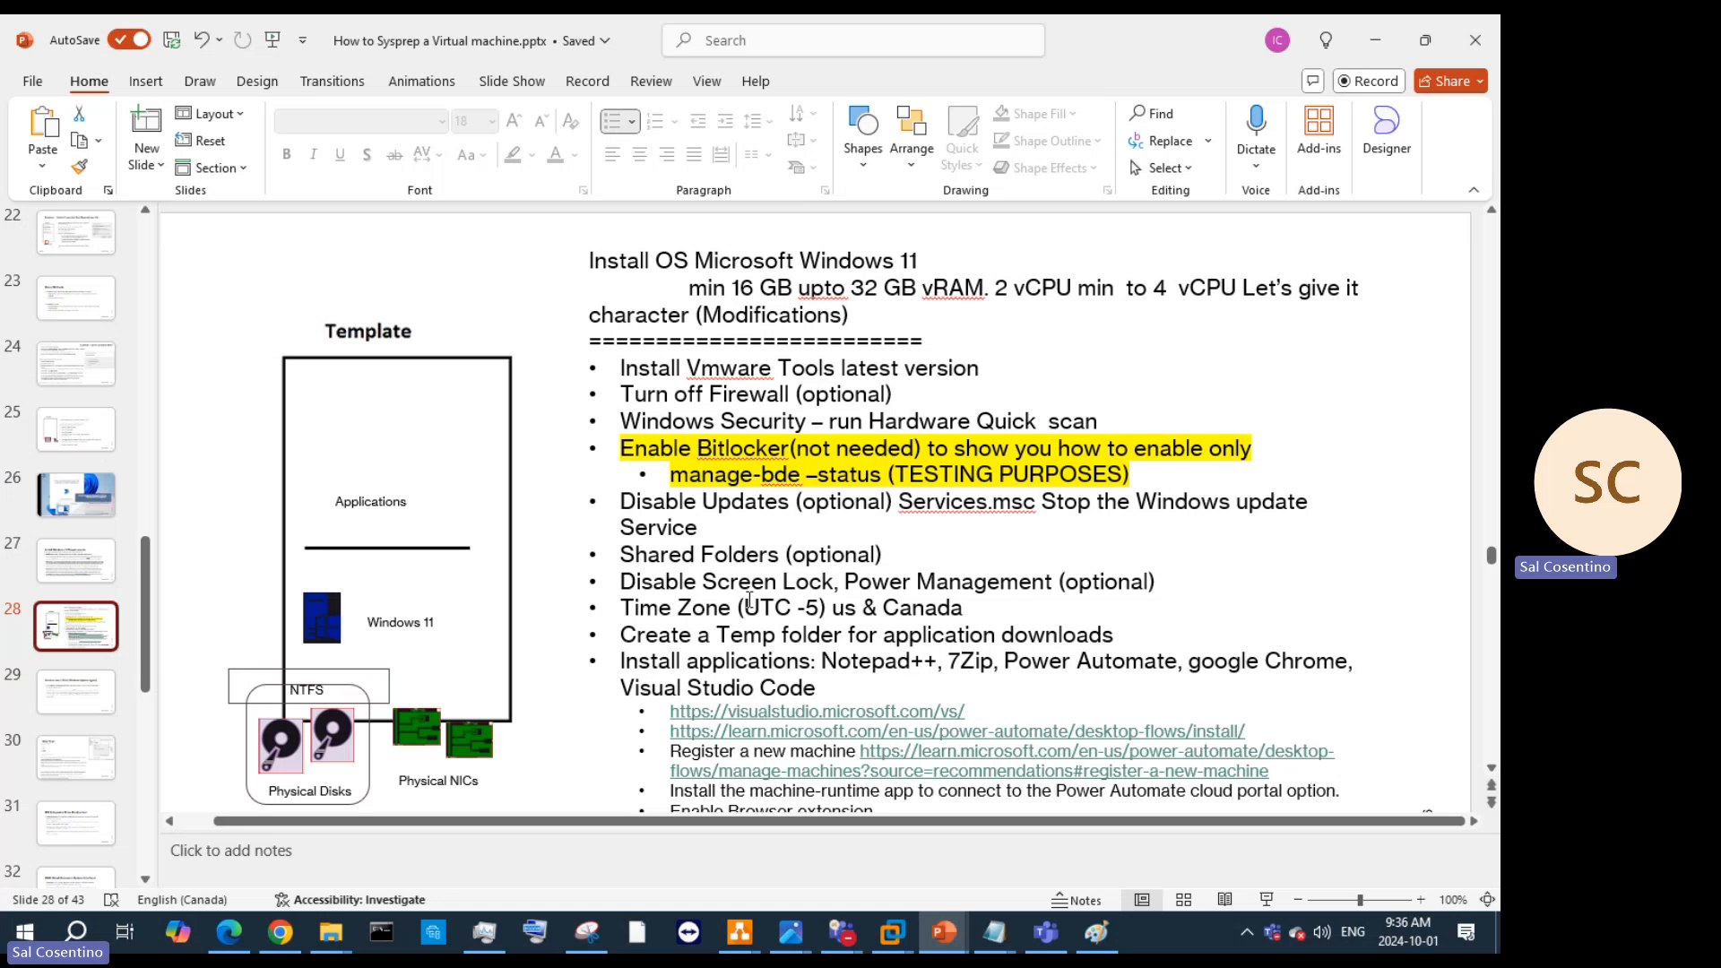
drag(806, 693, 548, 375)
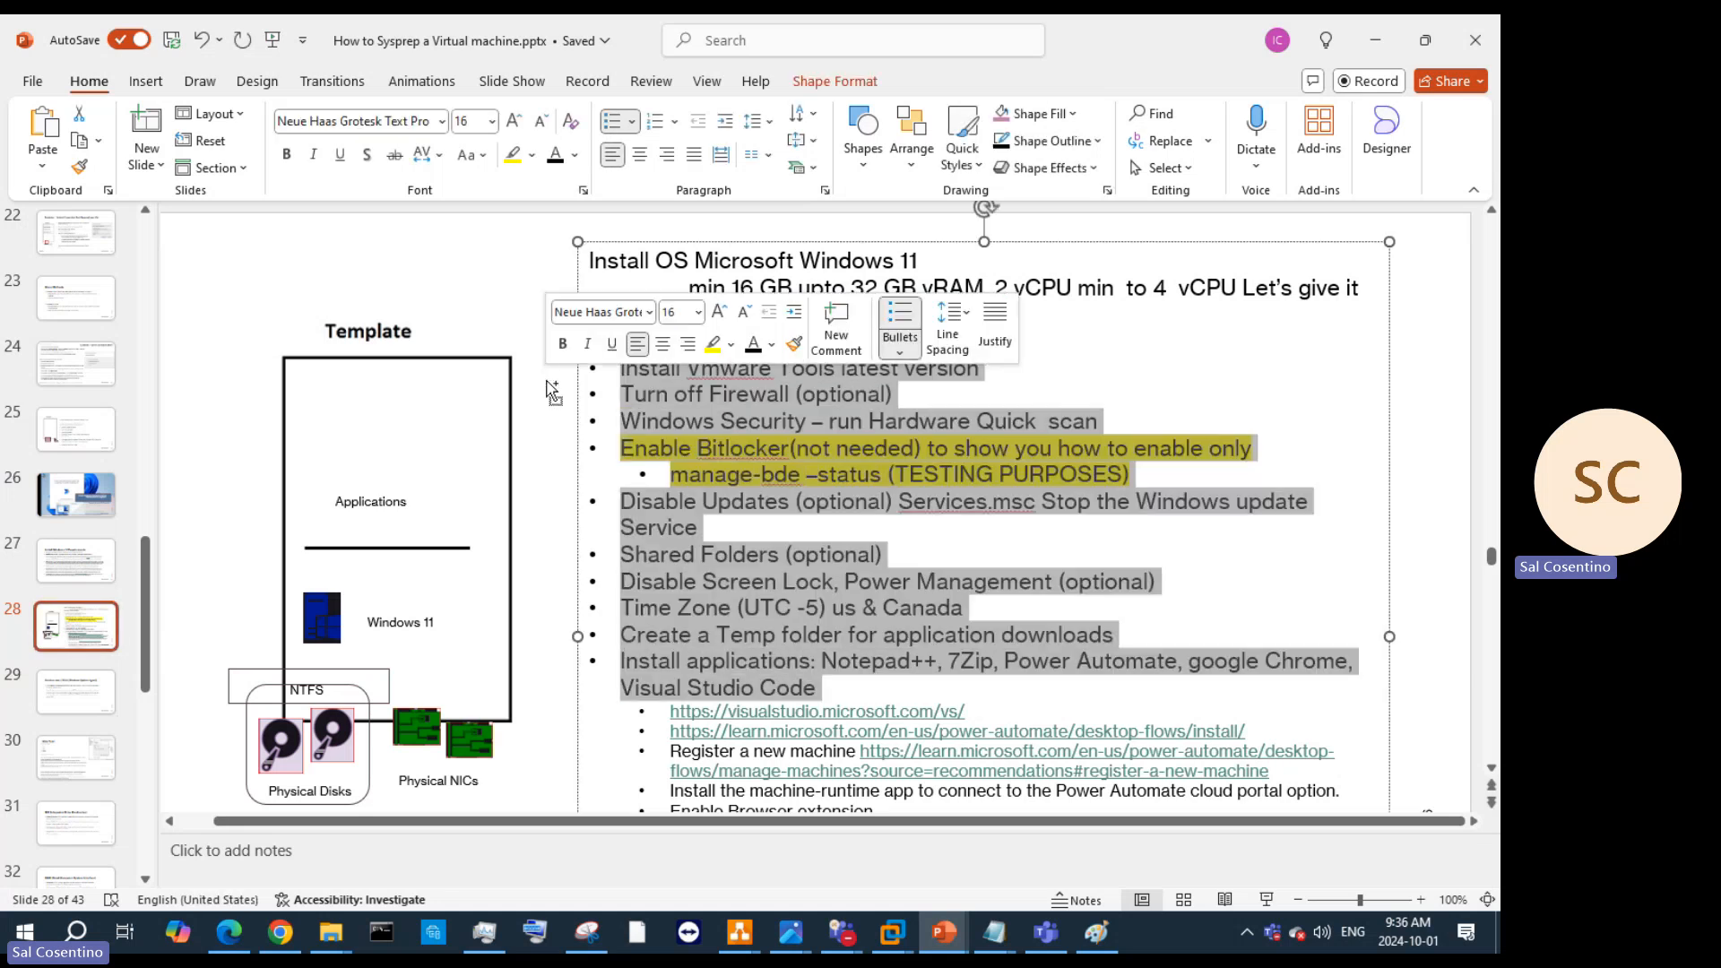
Replace the earlier snapshot description with the pasted modifications list
click(1375, 40)
drag(780, 489, 574, 485)
key(ctrl+v)
Take the DeveloperWIN11 template snapshot using the entered name and modifications list
scroll(719, 527, up, 3)
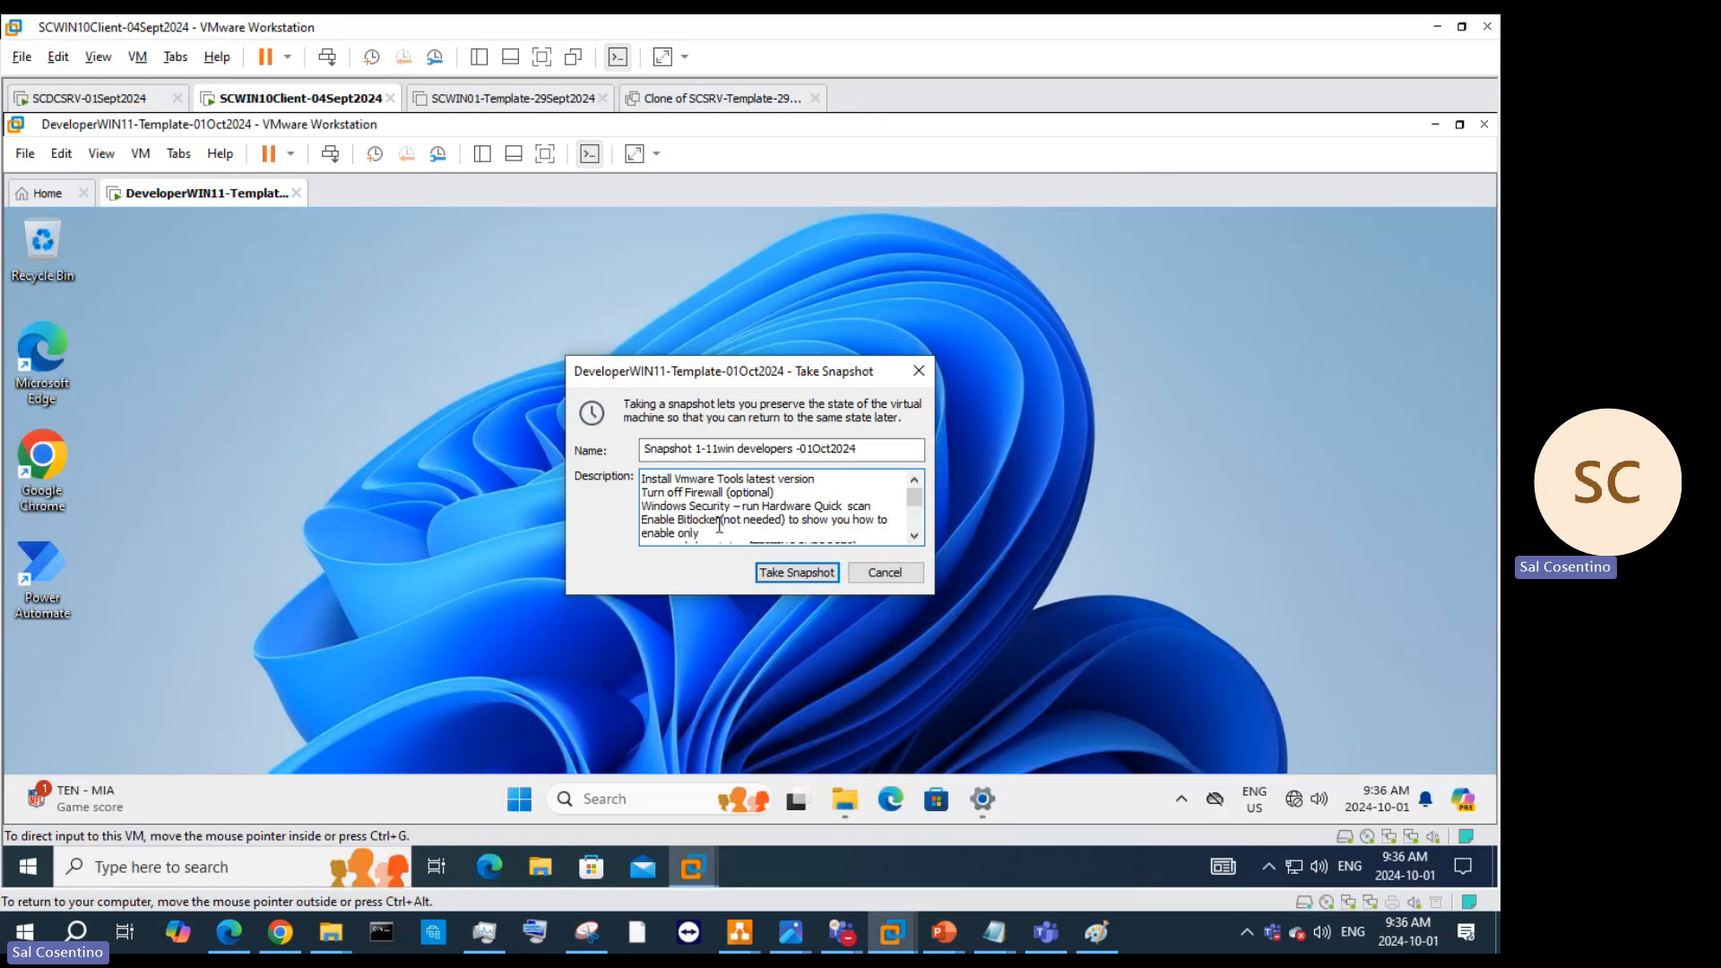
click(810, 573)
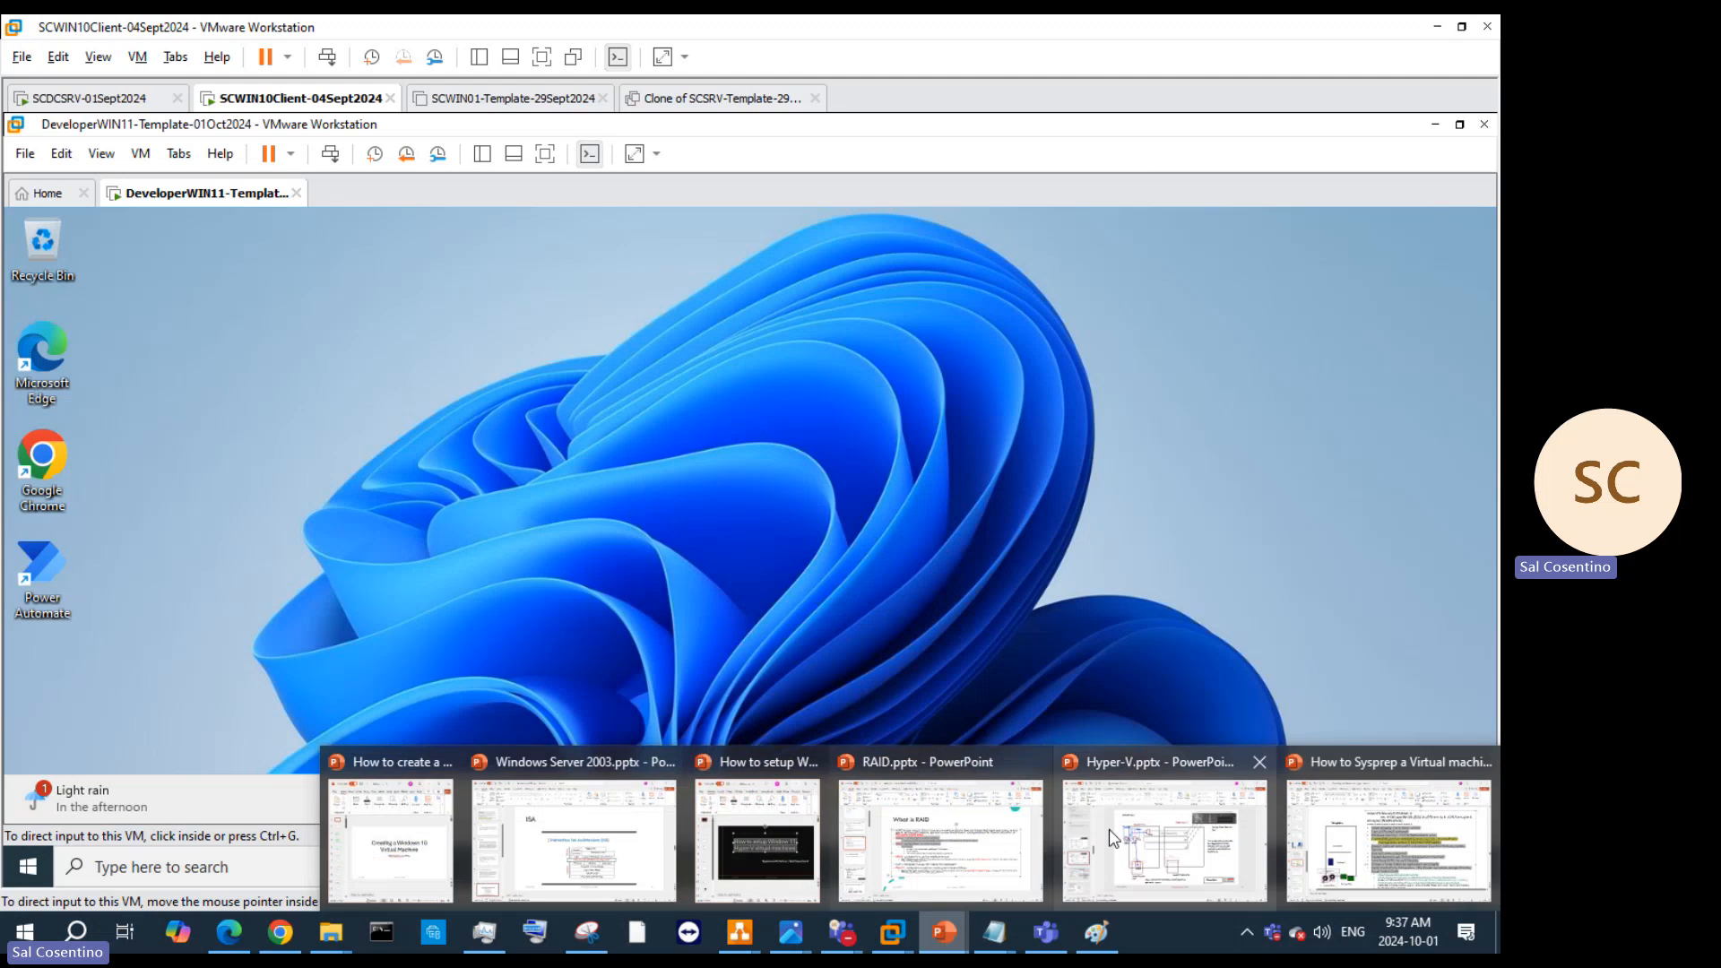
right_click(947, 937)
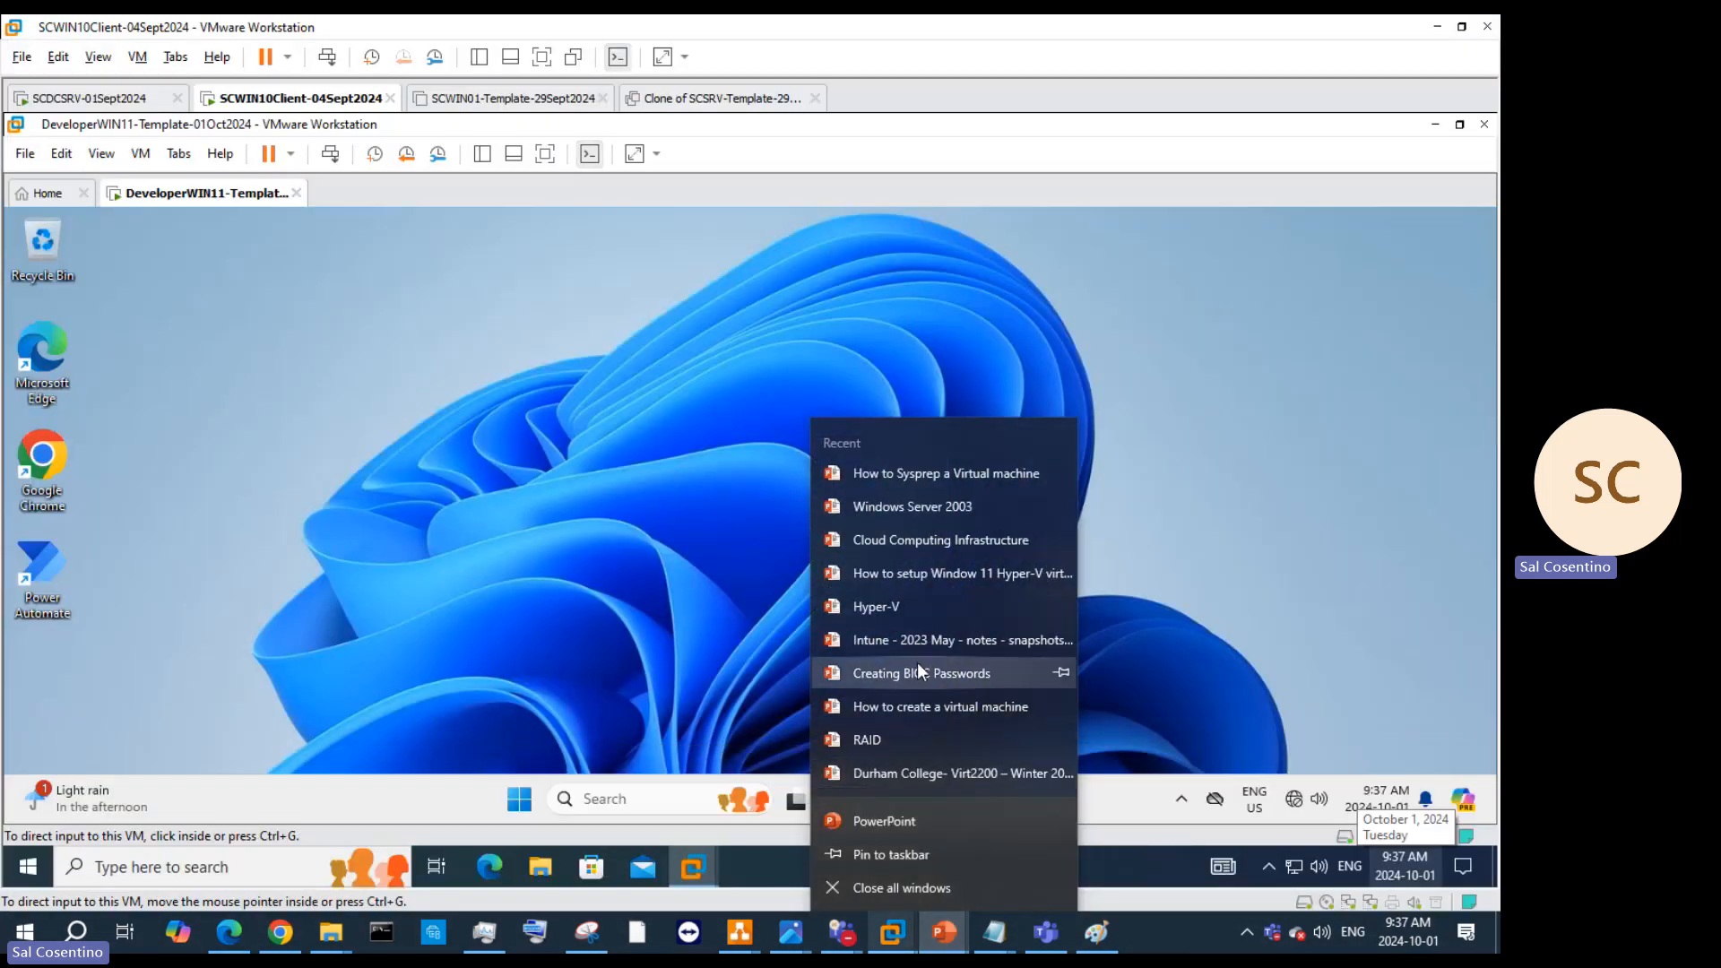
click(941, 601)
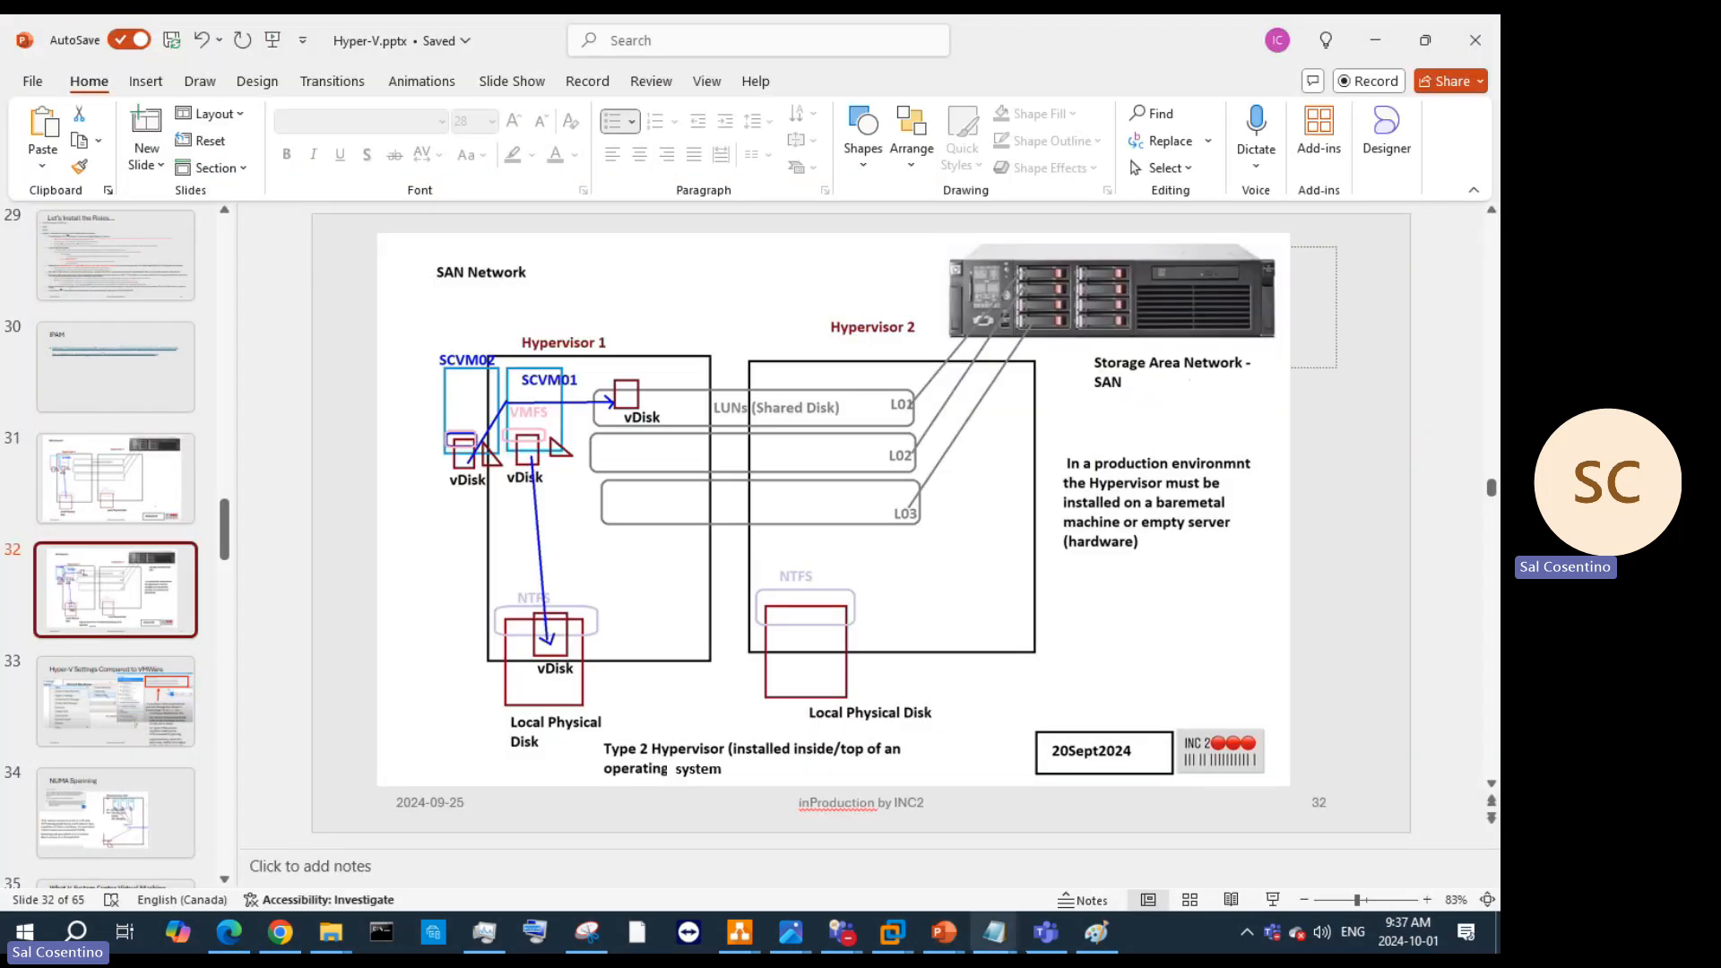
click(1375, 39)
right_click(963, 931)
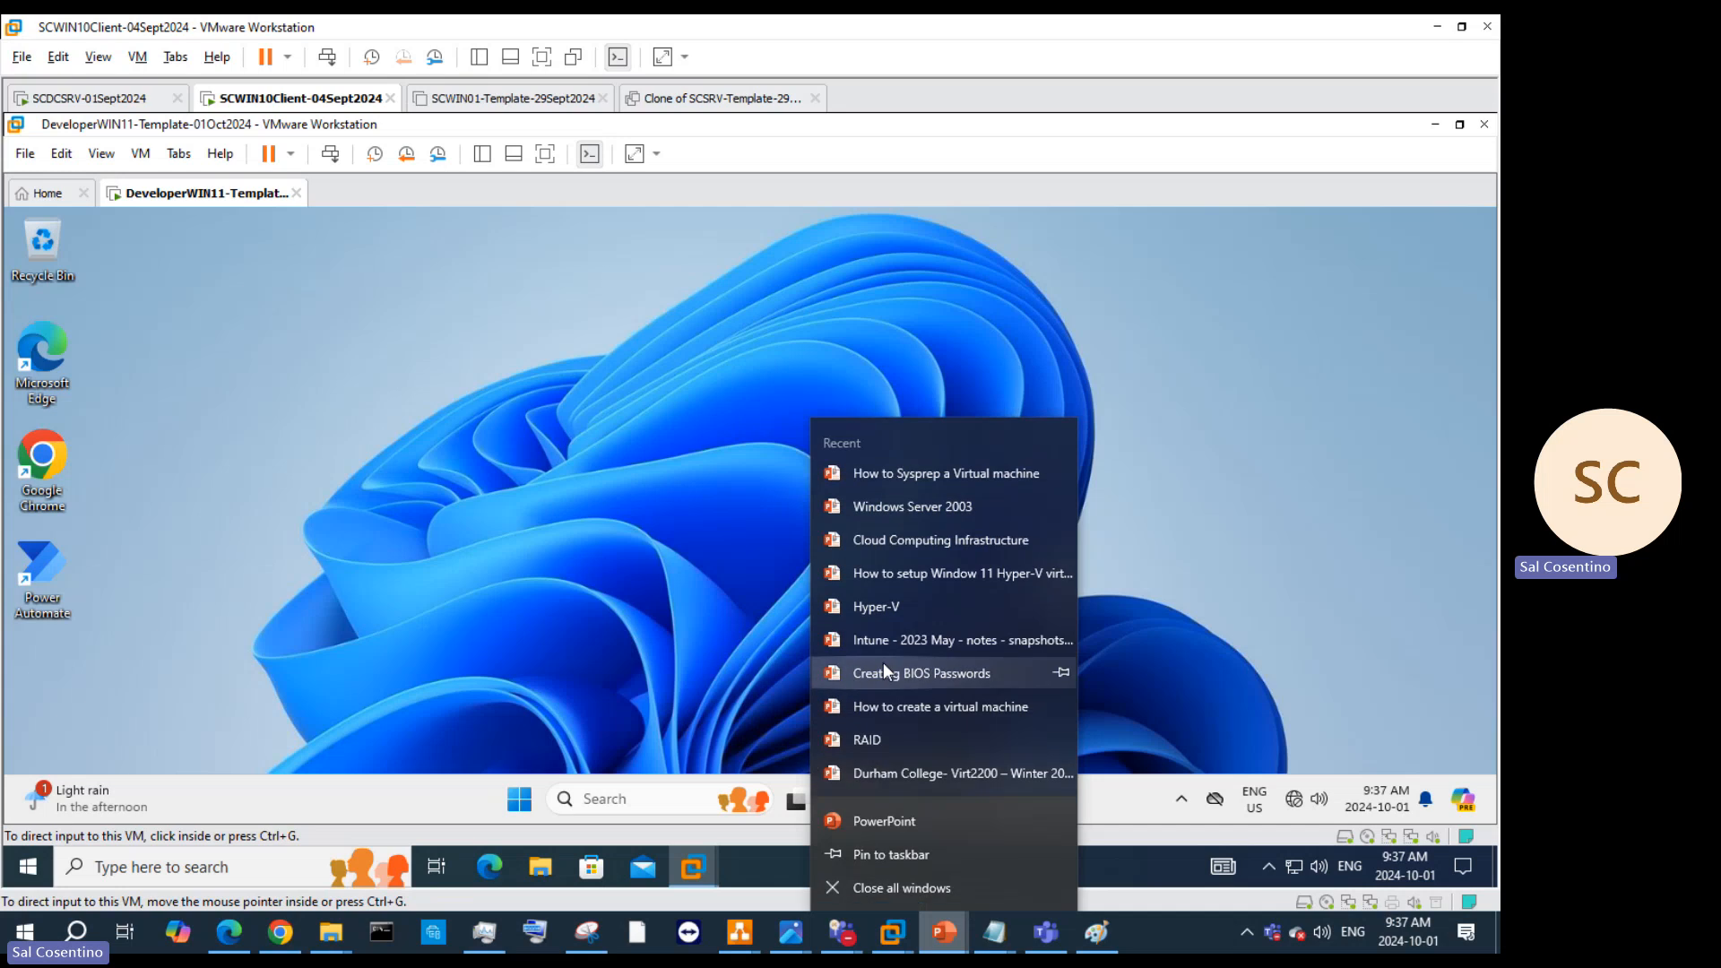
click(925, 574)
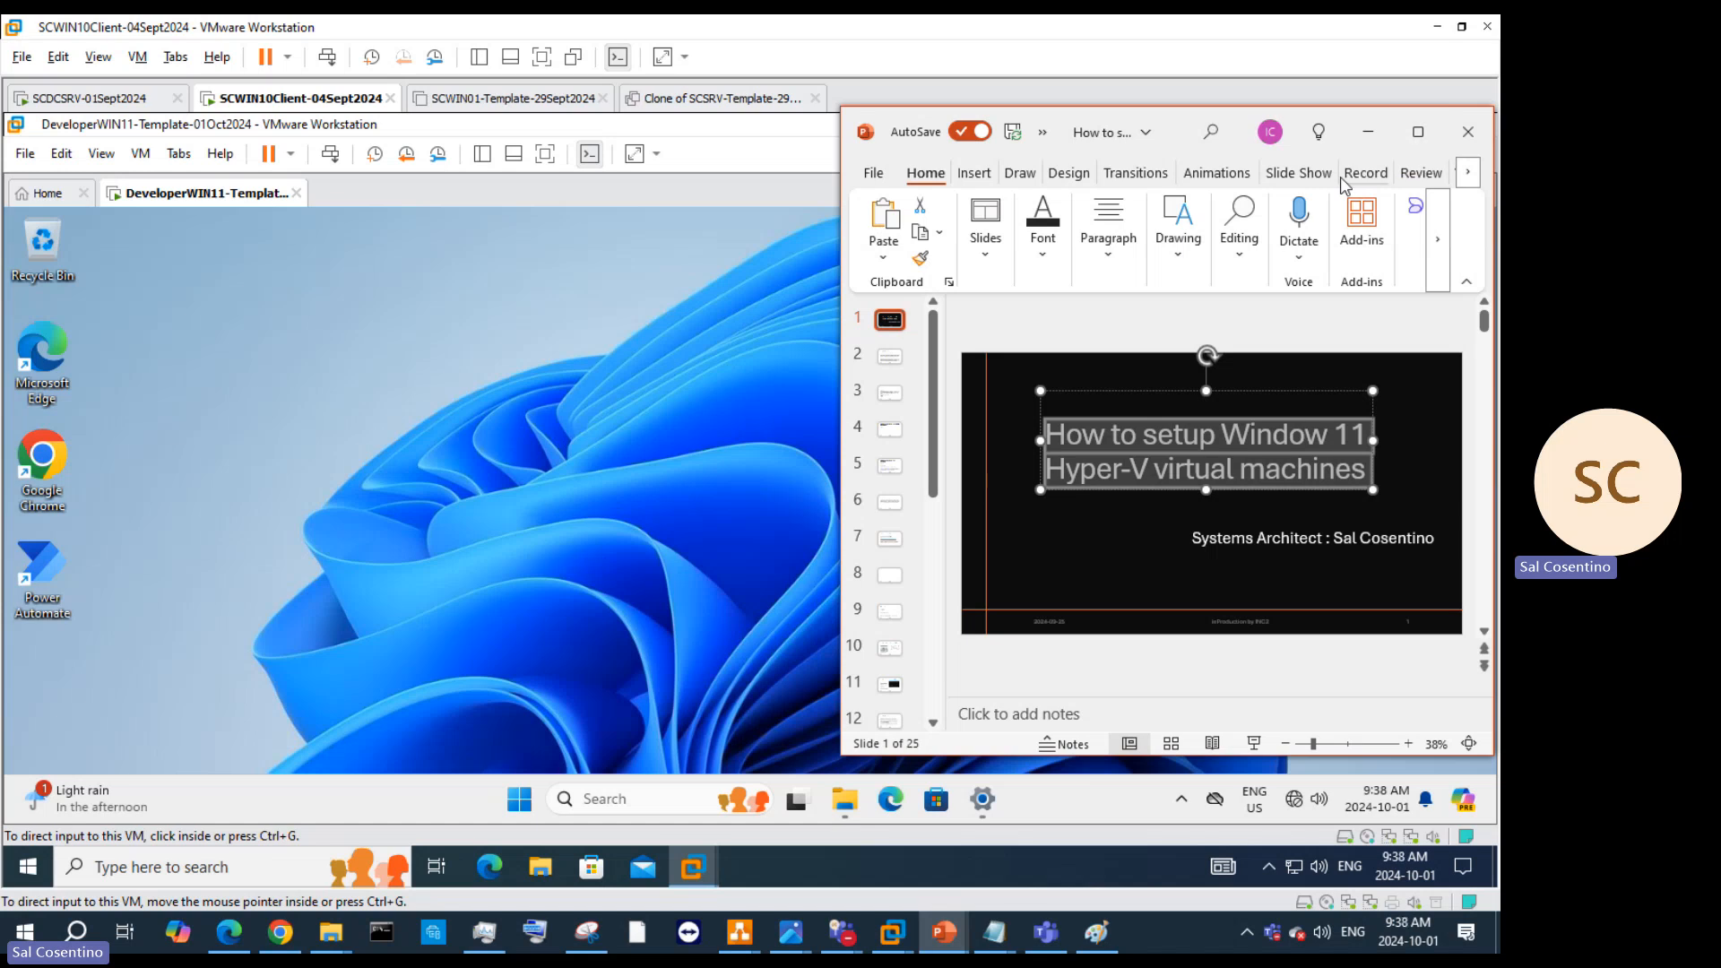
click(1385, 135)
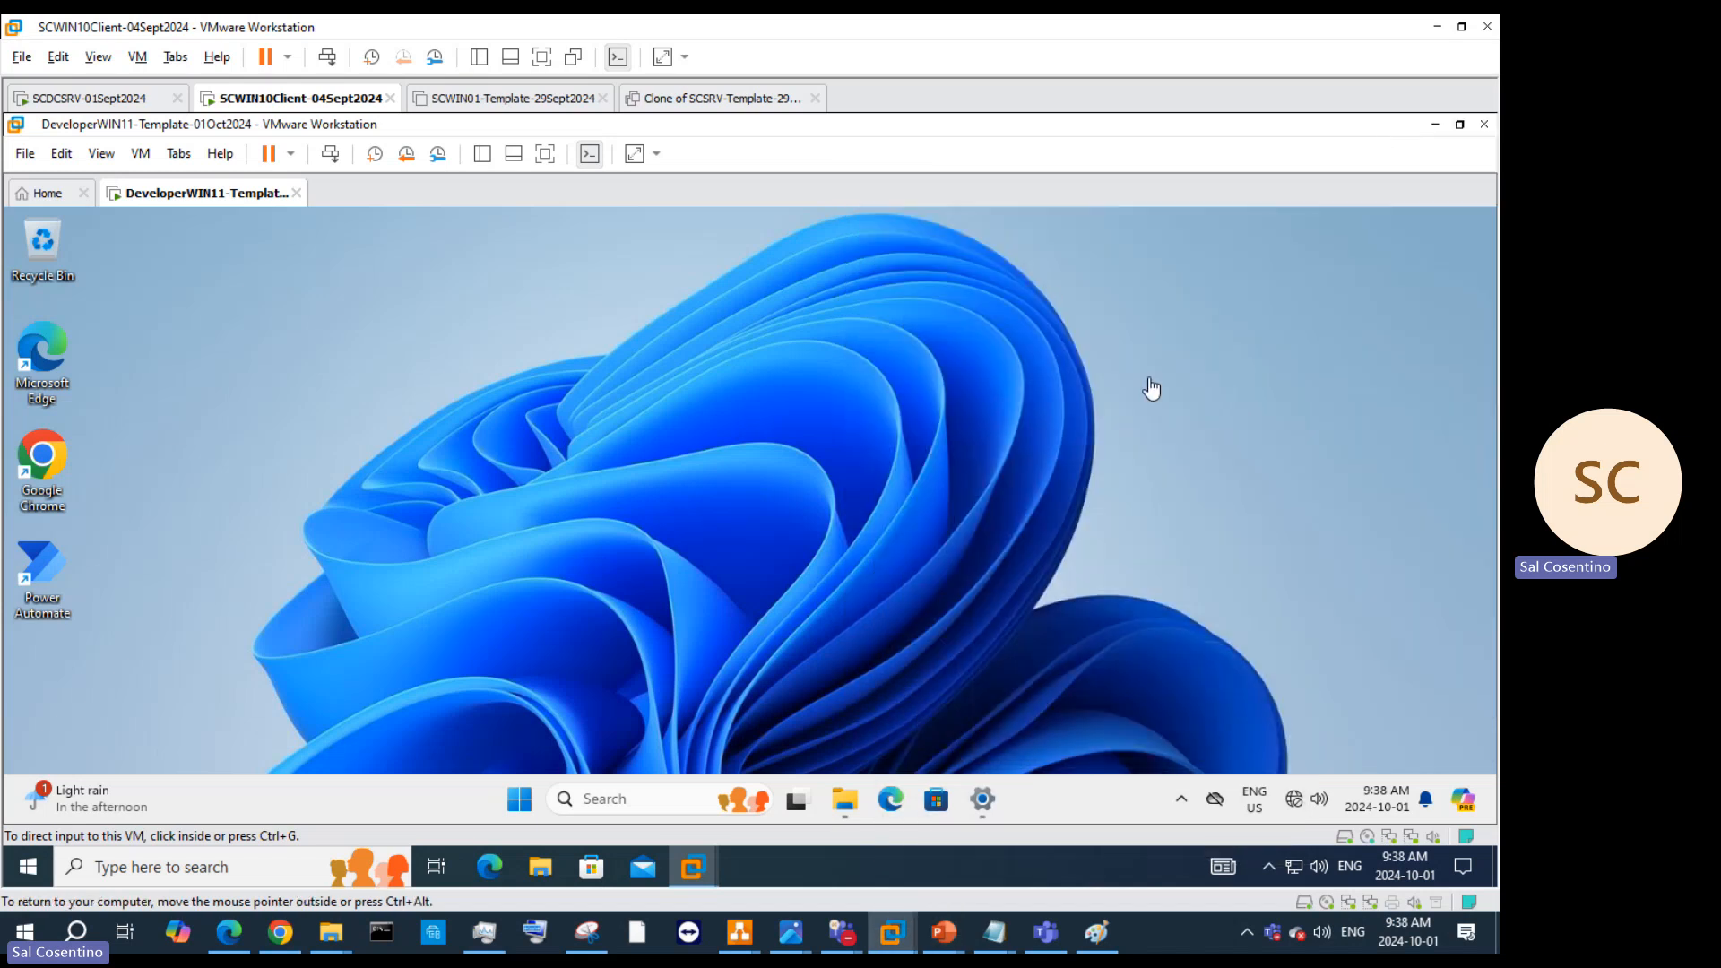